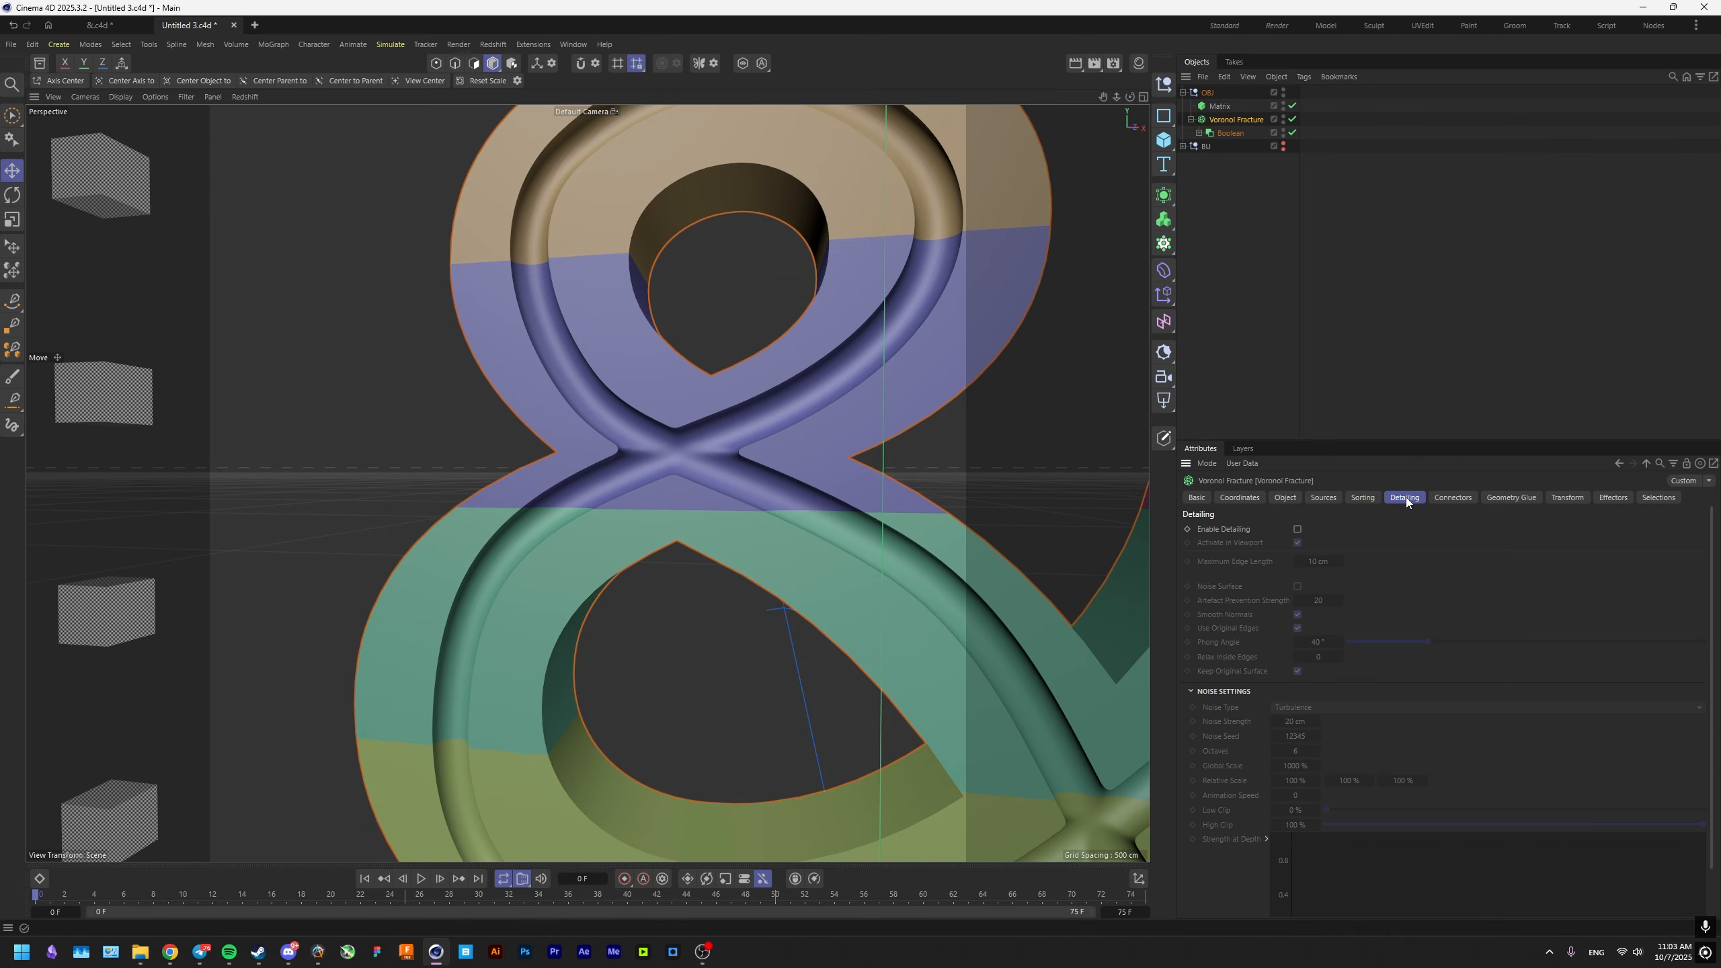
Set the Voronoi Fracture's Offset Fragments to 0.1 cm and check the gaps between the ampersand's pieces.
click(1285, 498)
click(1313, 595)
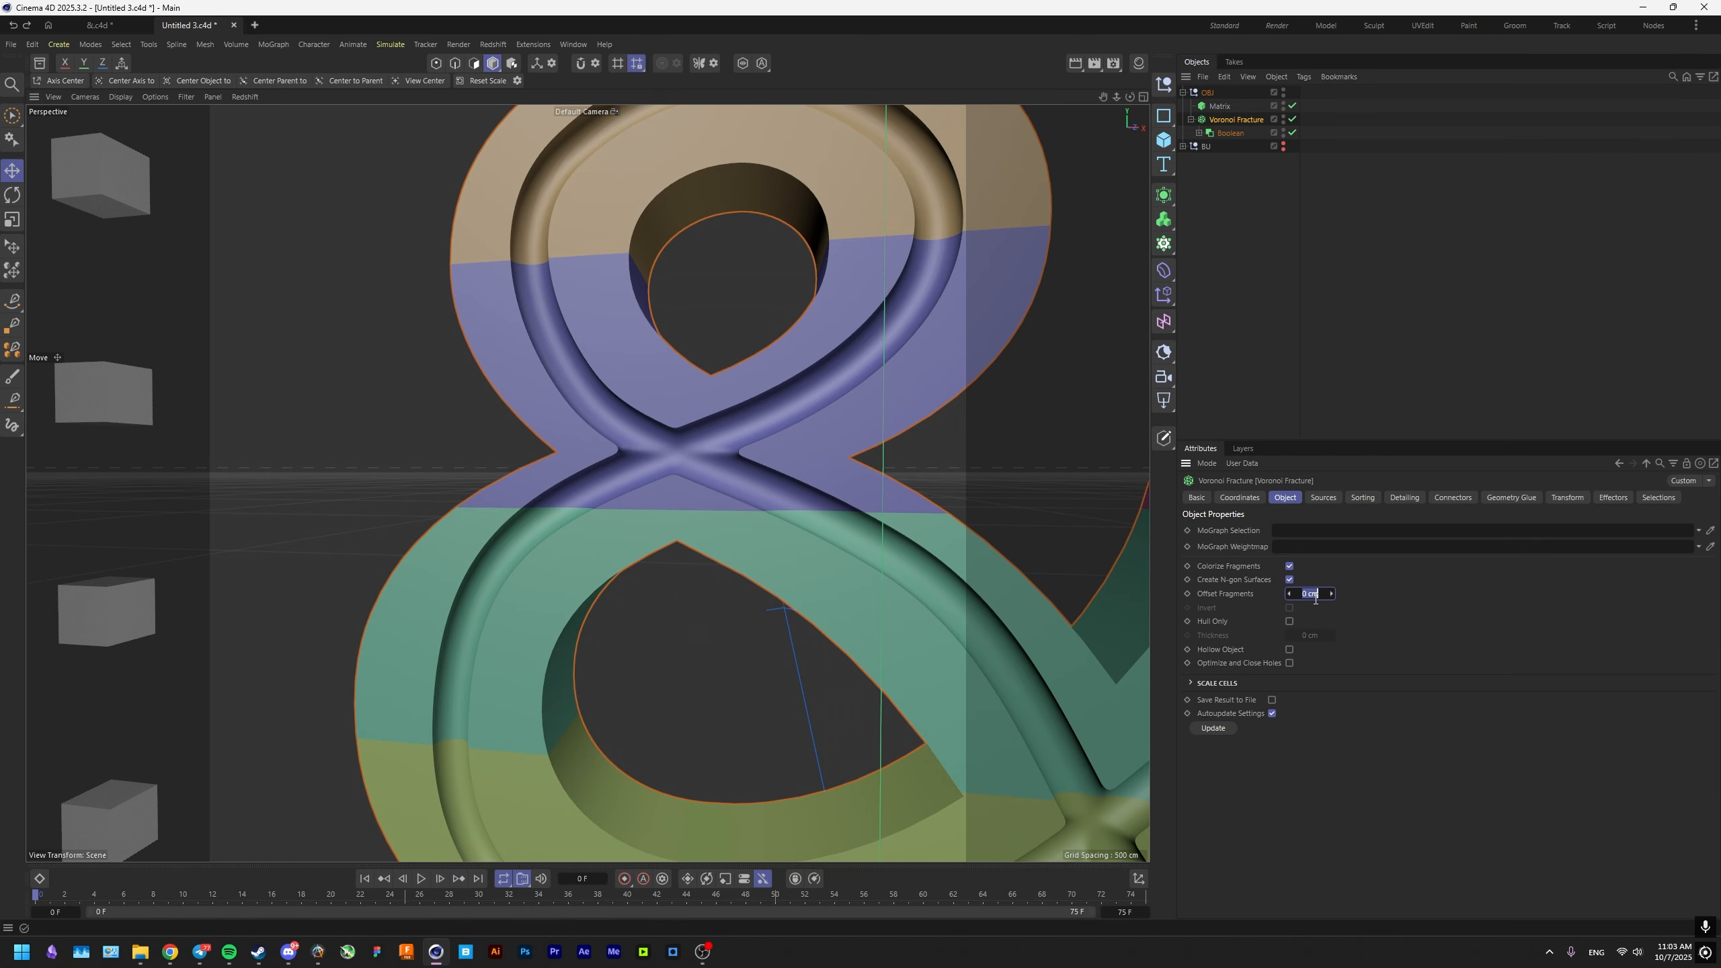
text(0.1)
key(Return)
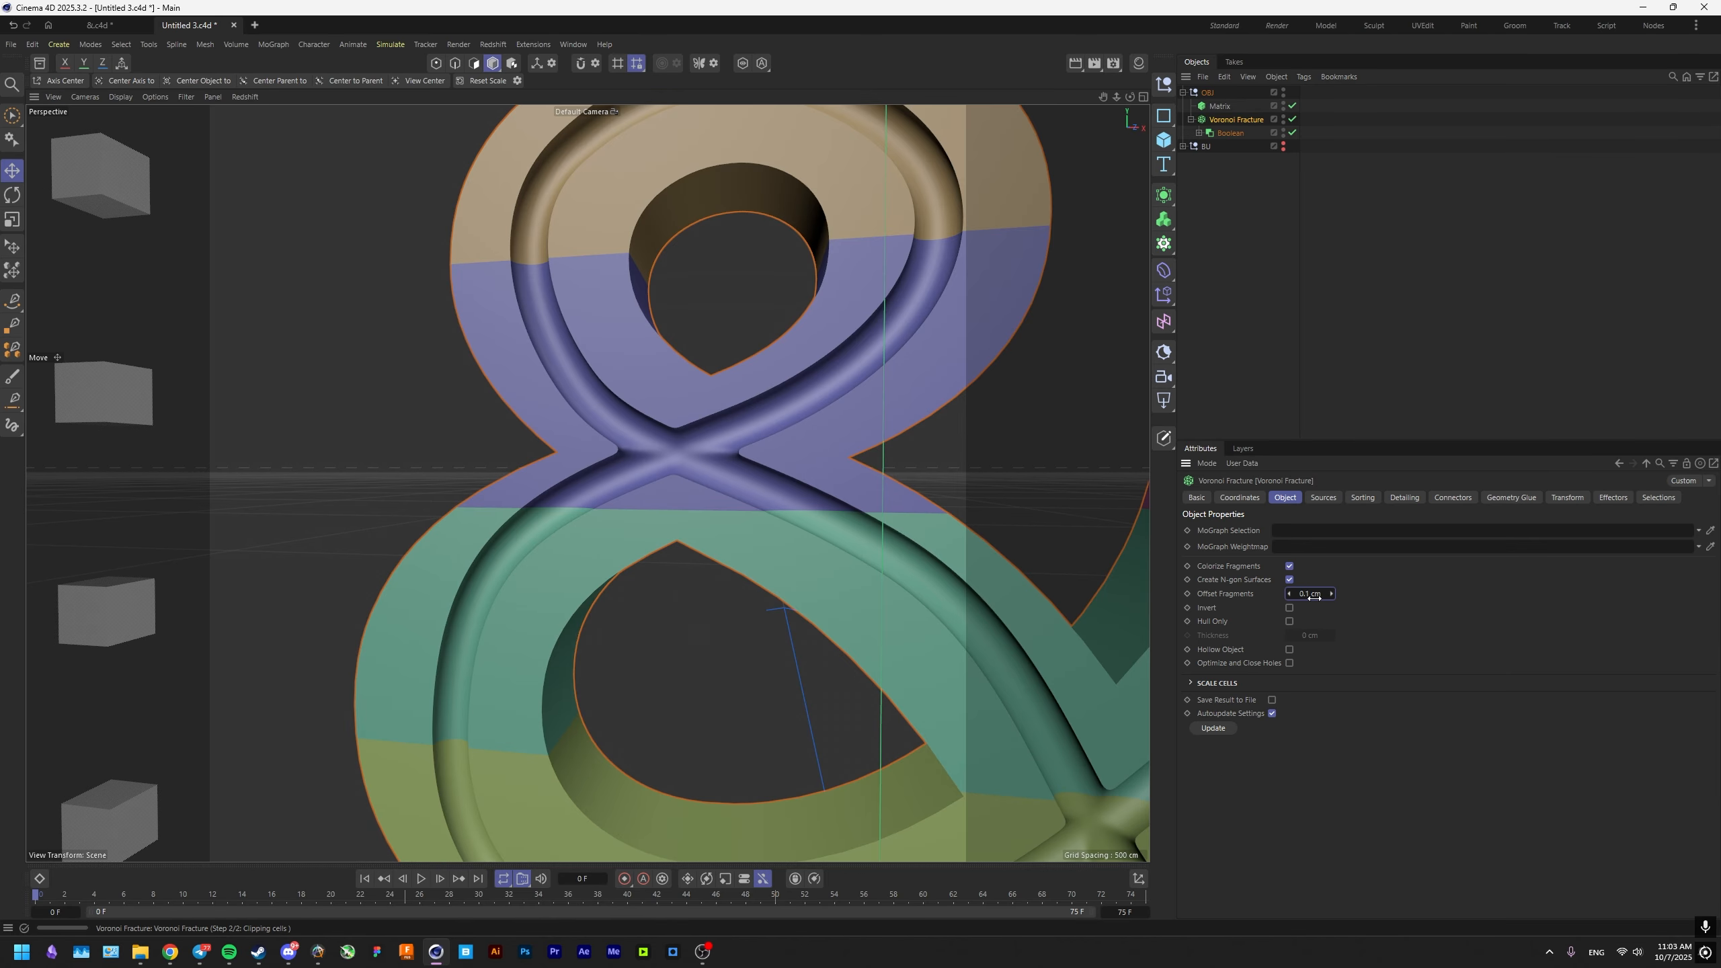
scroll(621, 509, up, 5)
scroll(610, 508, down, 2)
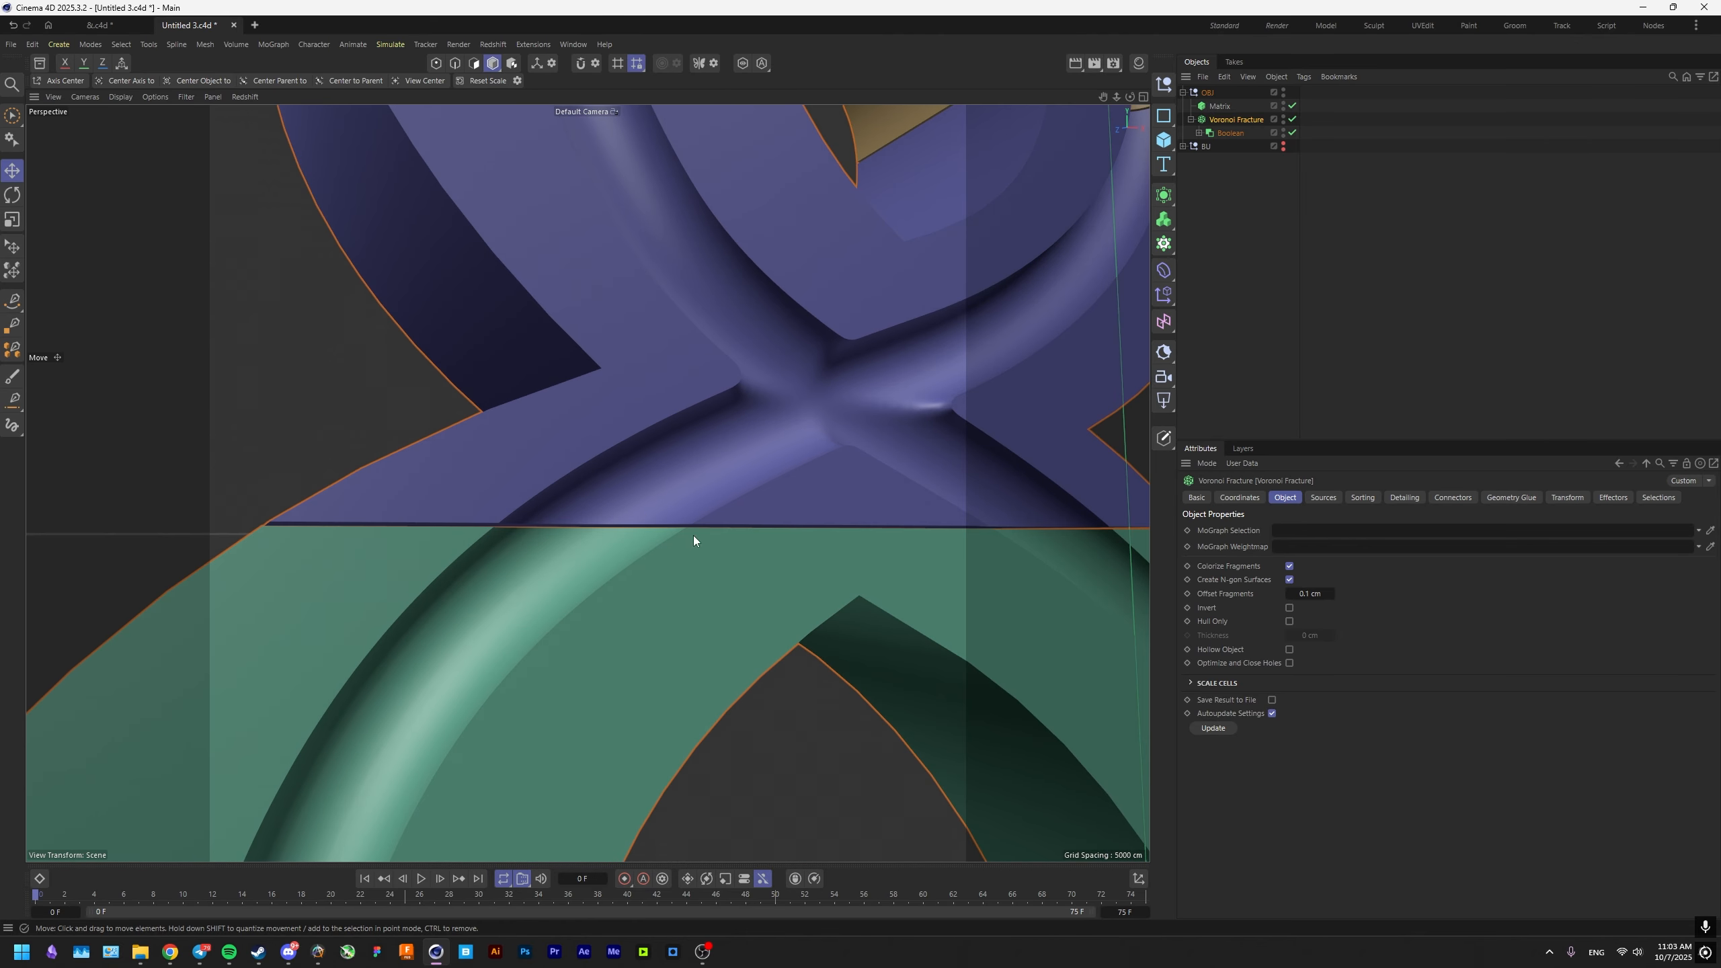
scroll(499, 565, down, 6)
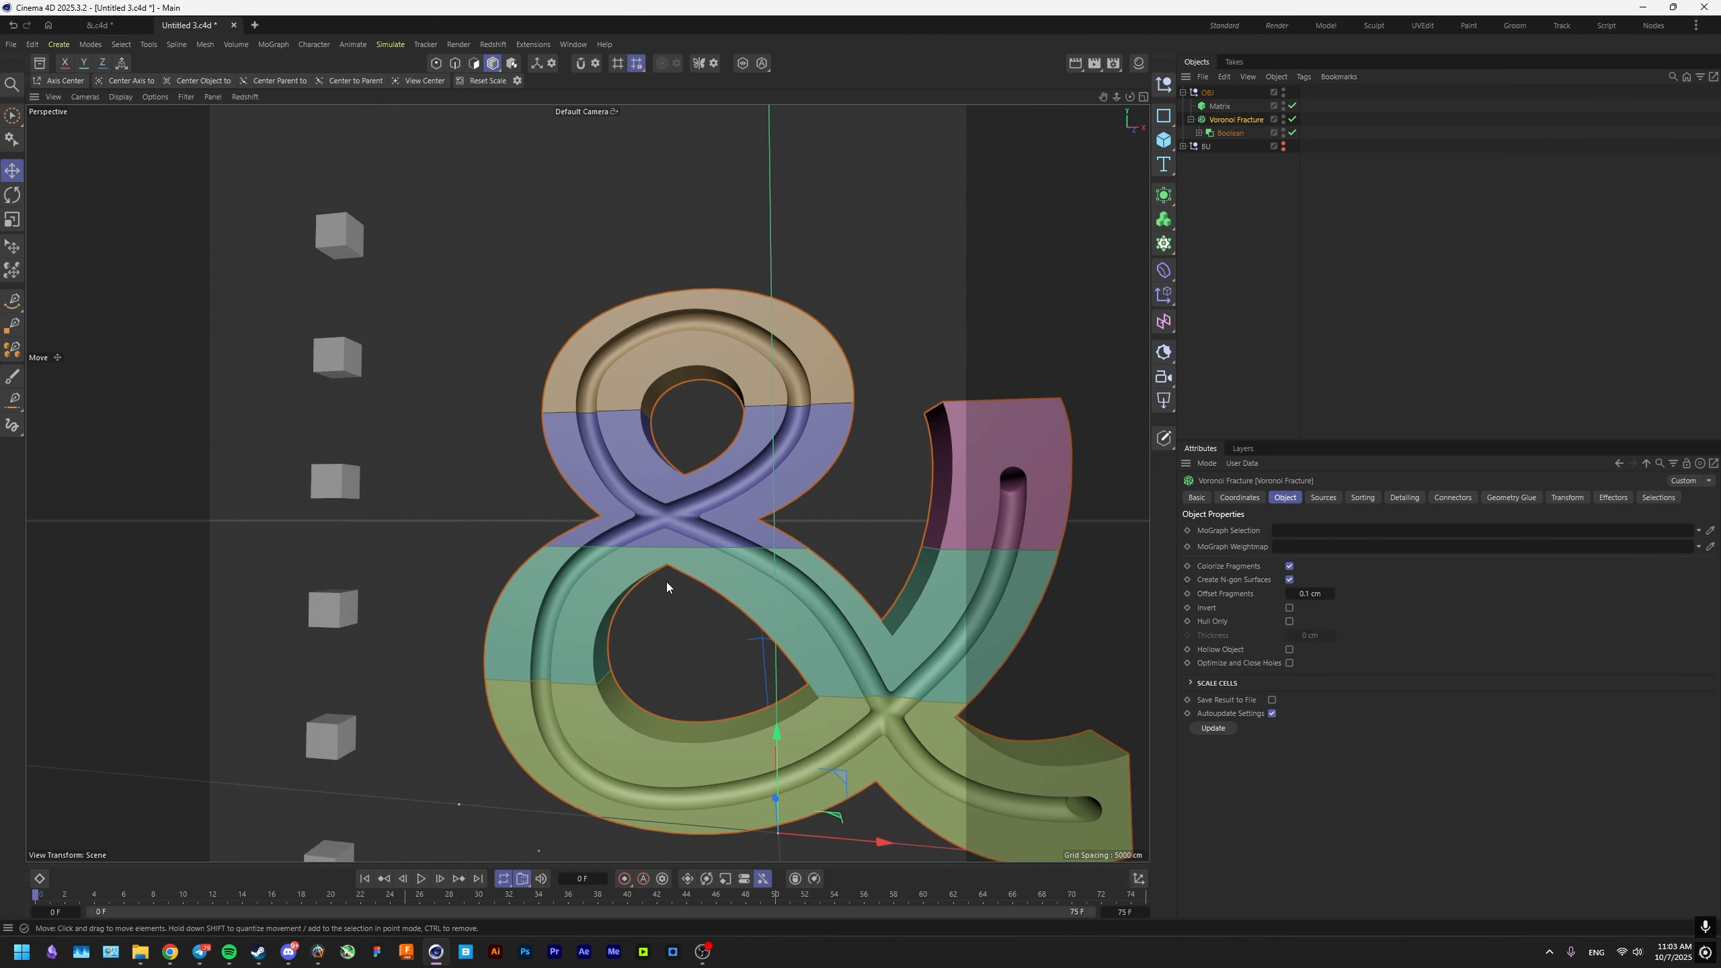
scroll(830, 394, up, 8)
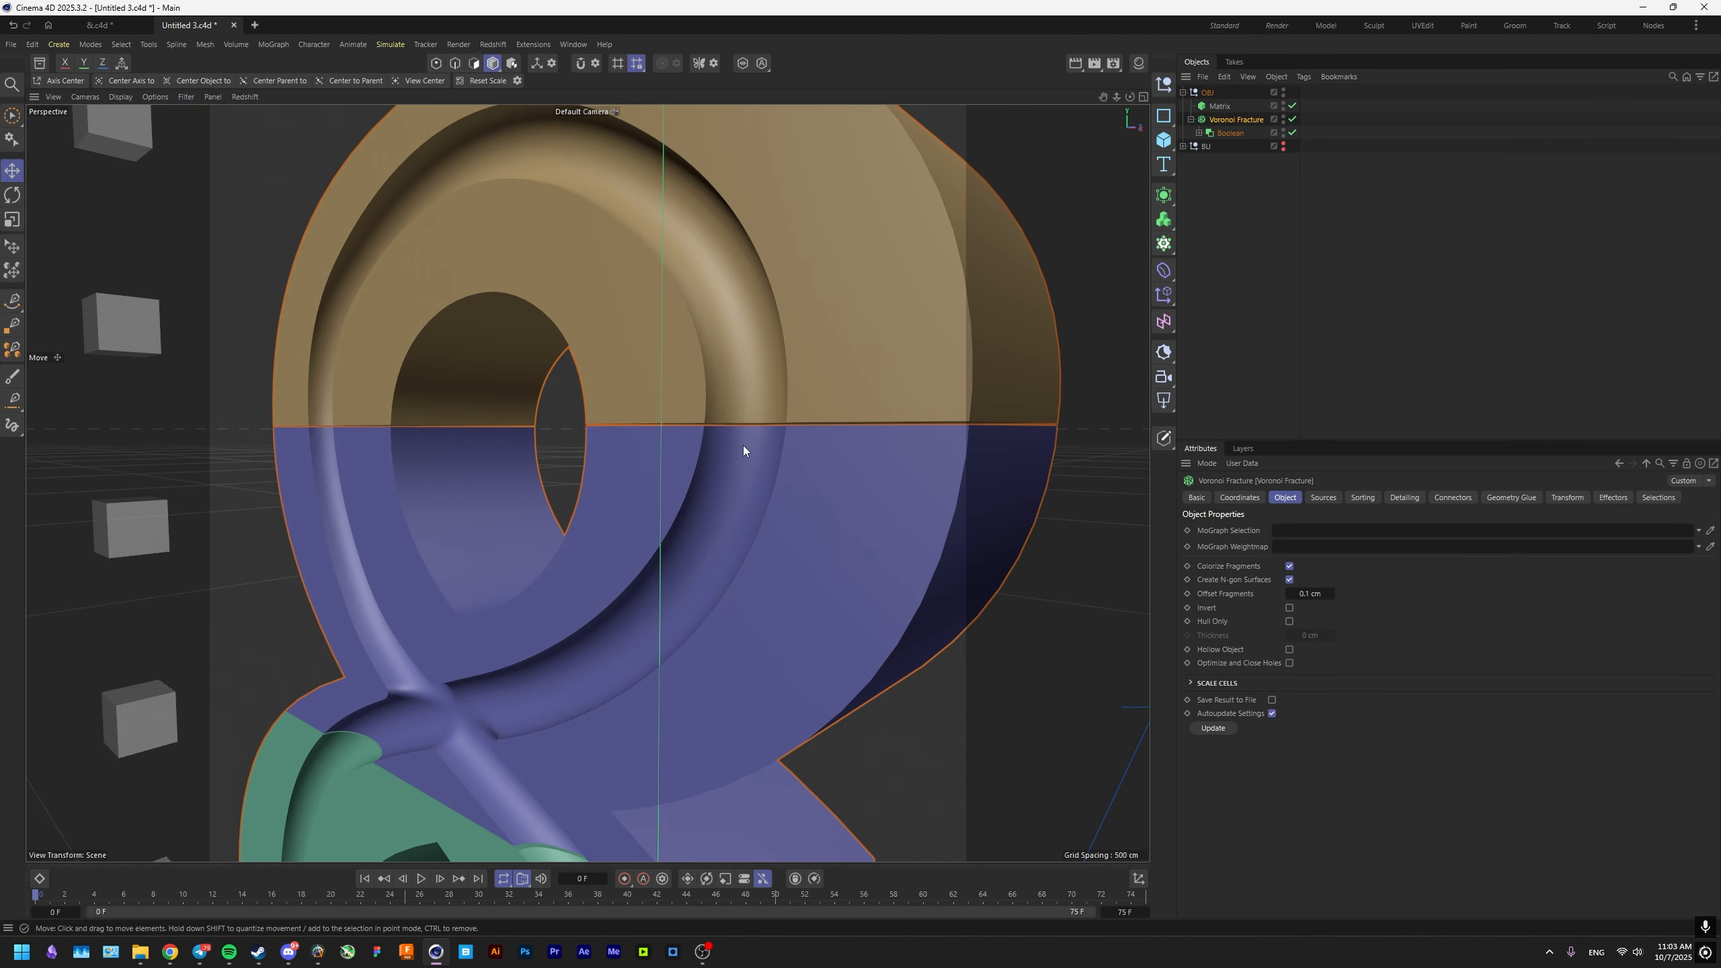
Convert the Voronoi Fracture to editable geometry and delete the Matrix object.
key(c)
click(1224, 107)
key(Delete)
Expand the Voronoi Fracture group and add a separate Remesh generator to each of its five fracture parts.
click(1226, 106)
click(1190, 107)
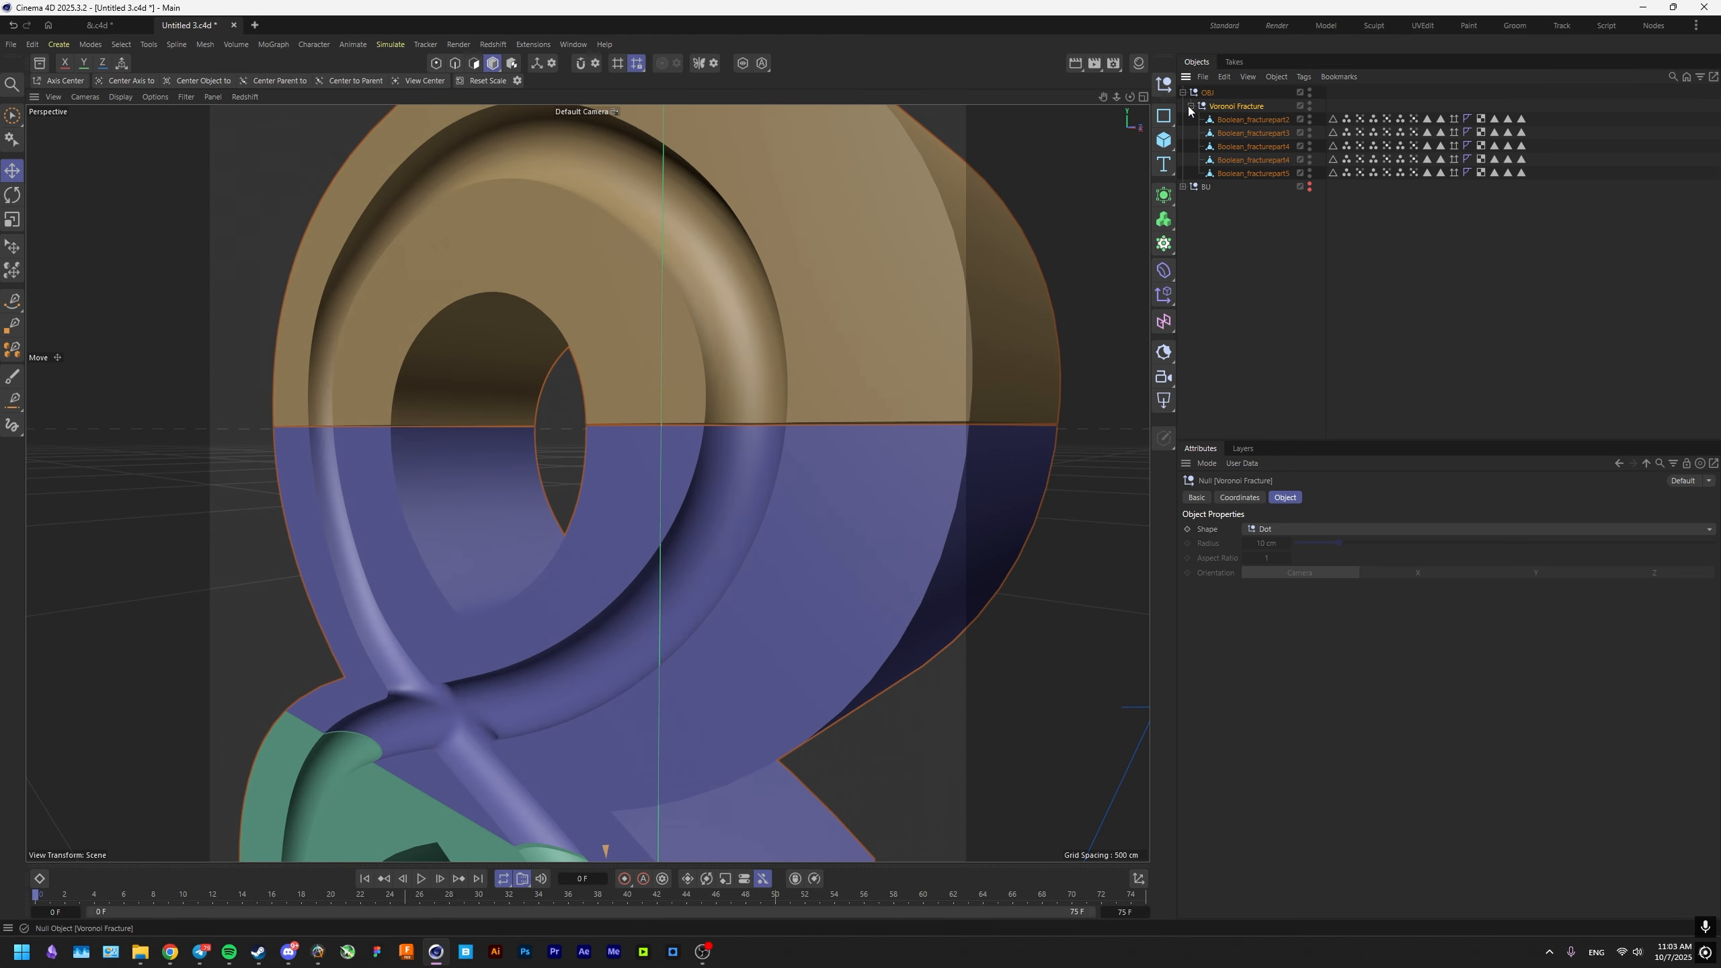
shift+click(1239, 172)
click(1238, 172)
shift+click(1250, 122)
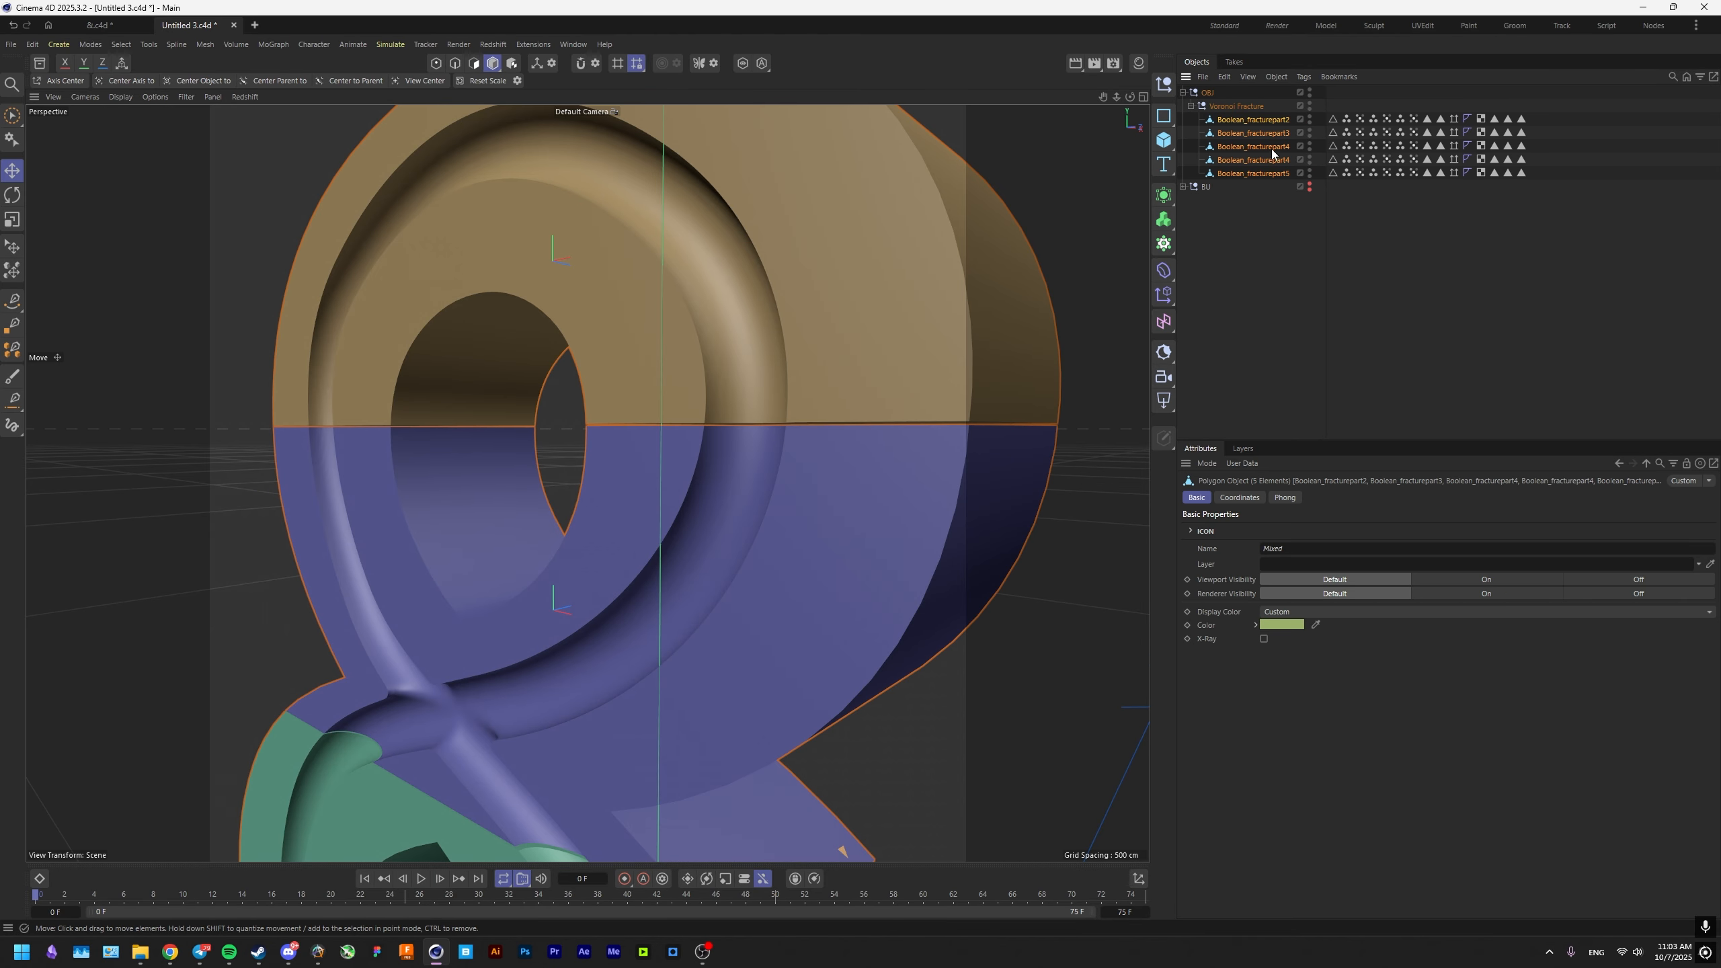
click(1164, 195)
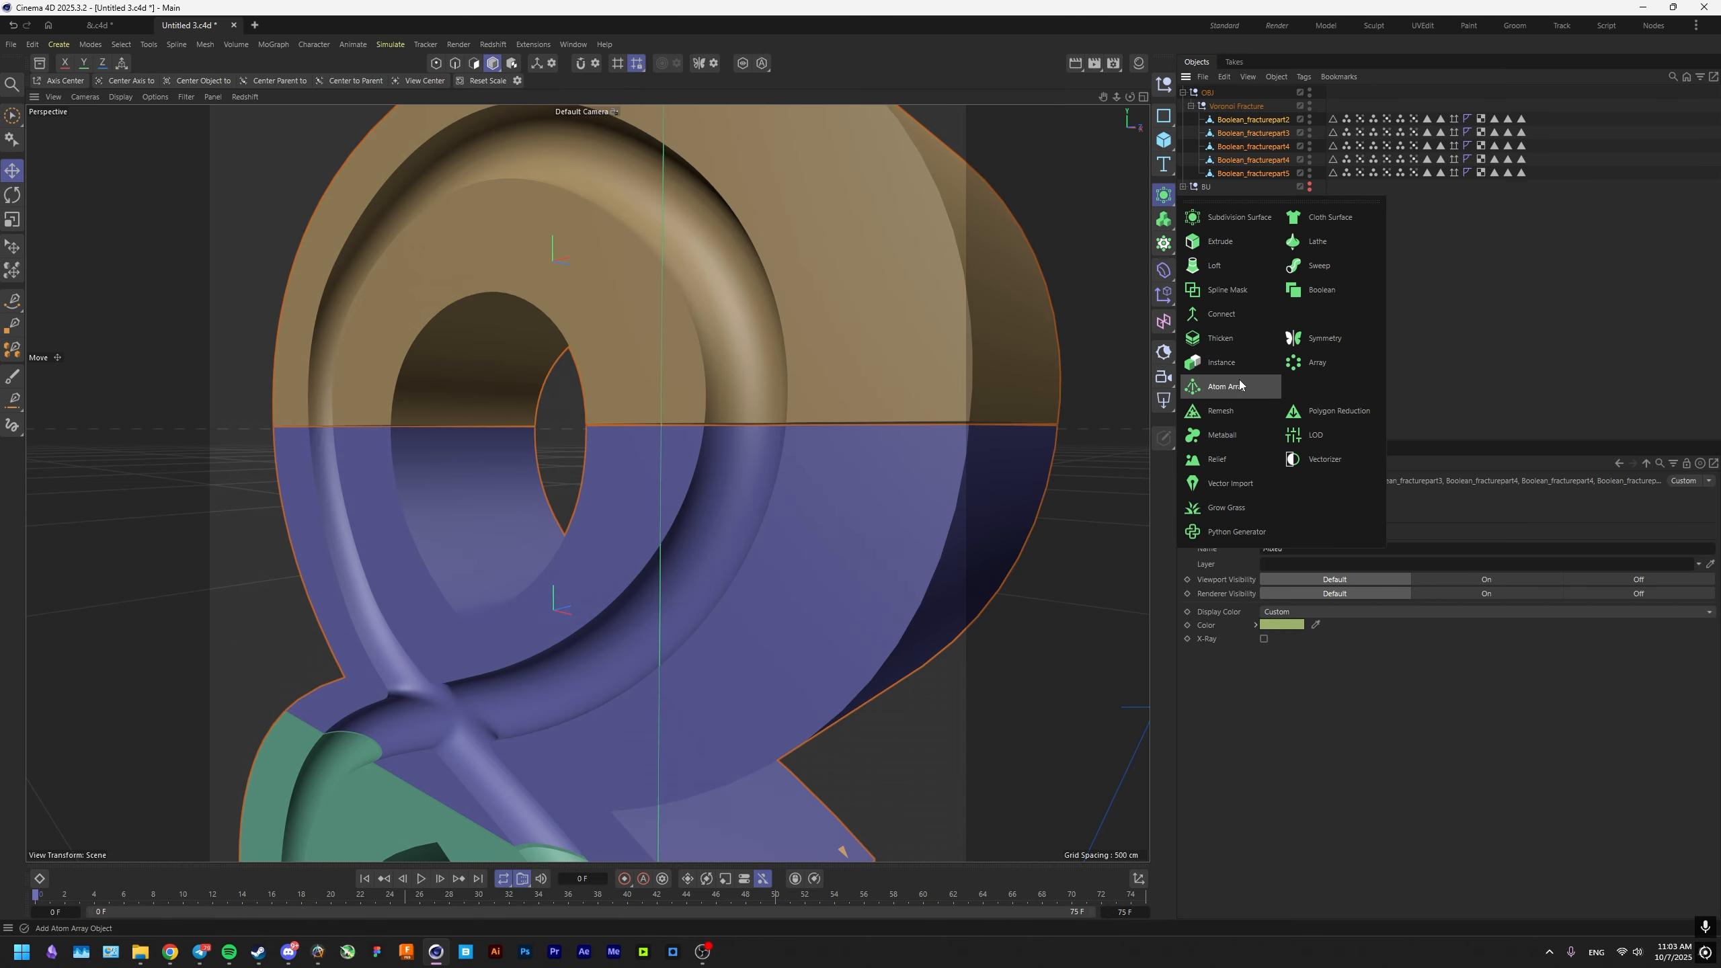
alt+click(1223, 411)
Switch the viewport shading to show the mesh lines on the remeshed ampersand pieces.
scroll(750, 514, down, 6)
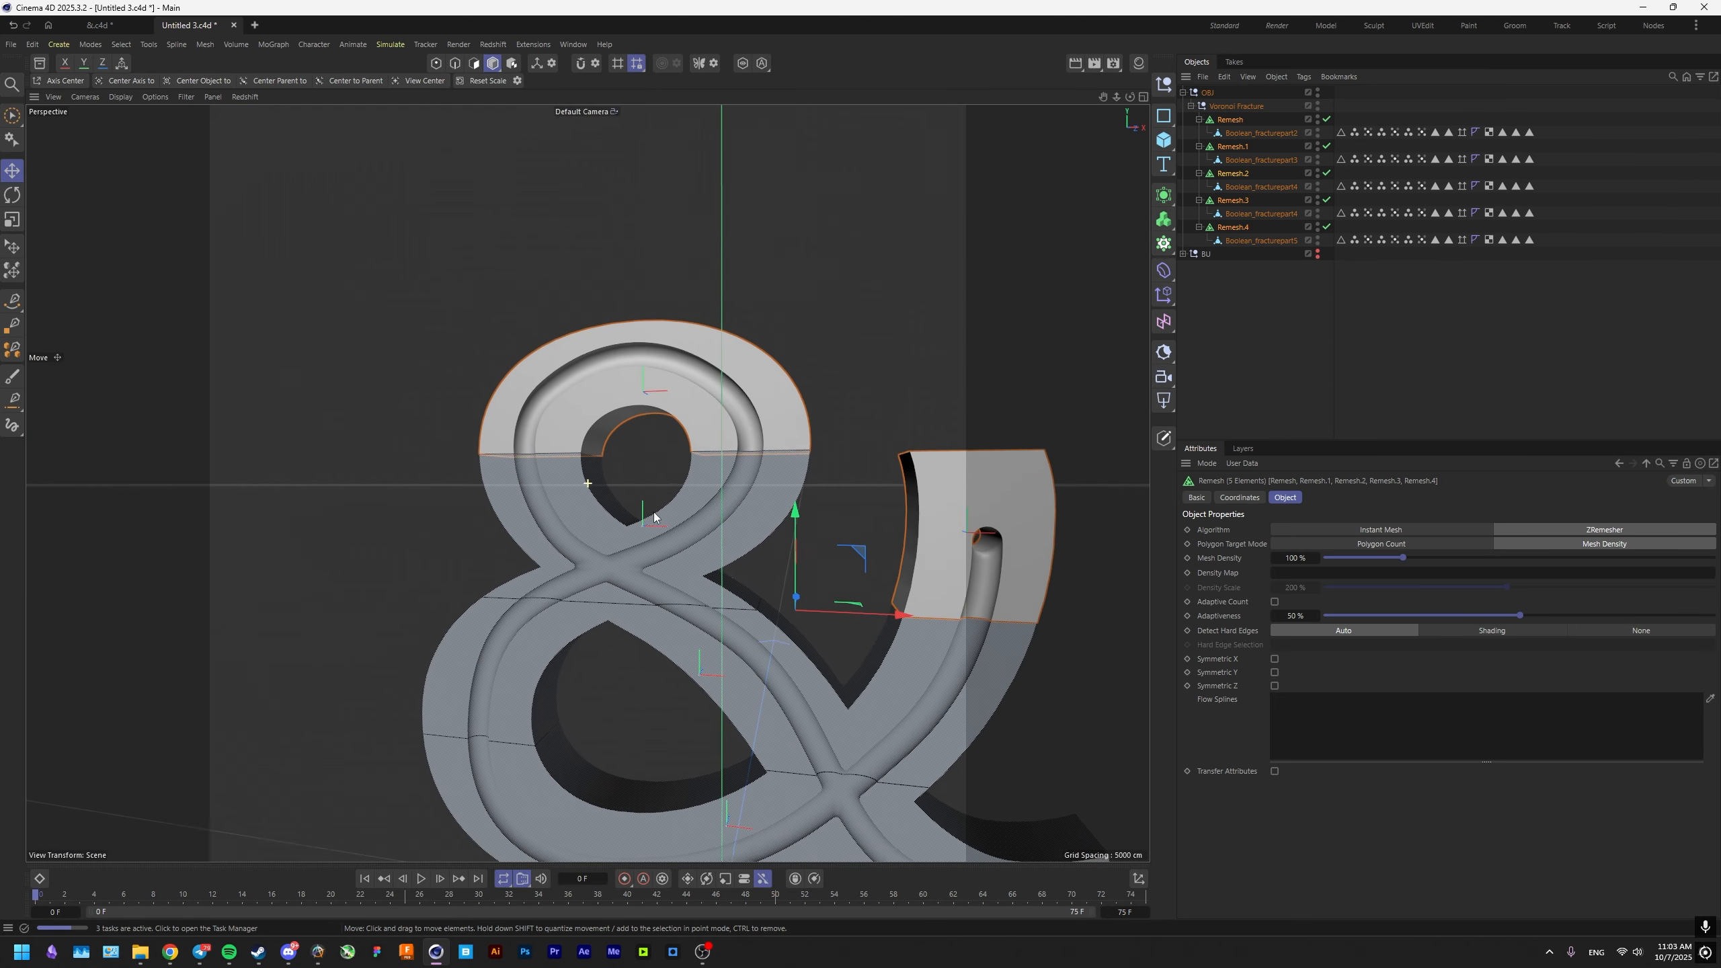
alt+drag(644, 507, 674, 527)
scroll(667, 536, up, 3)
scroll(674, 528, up, 4)
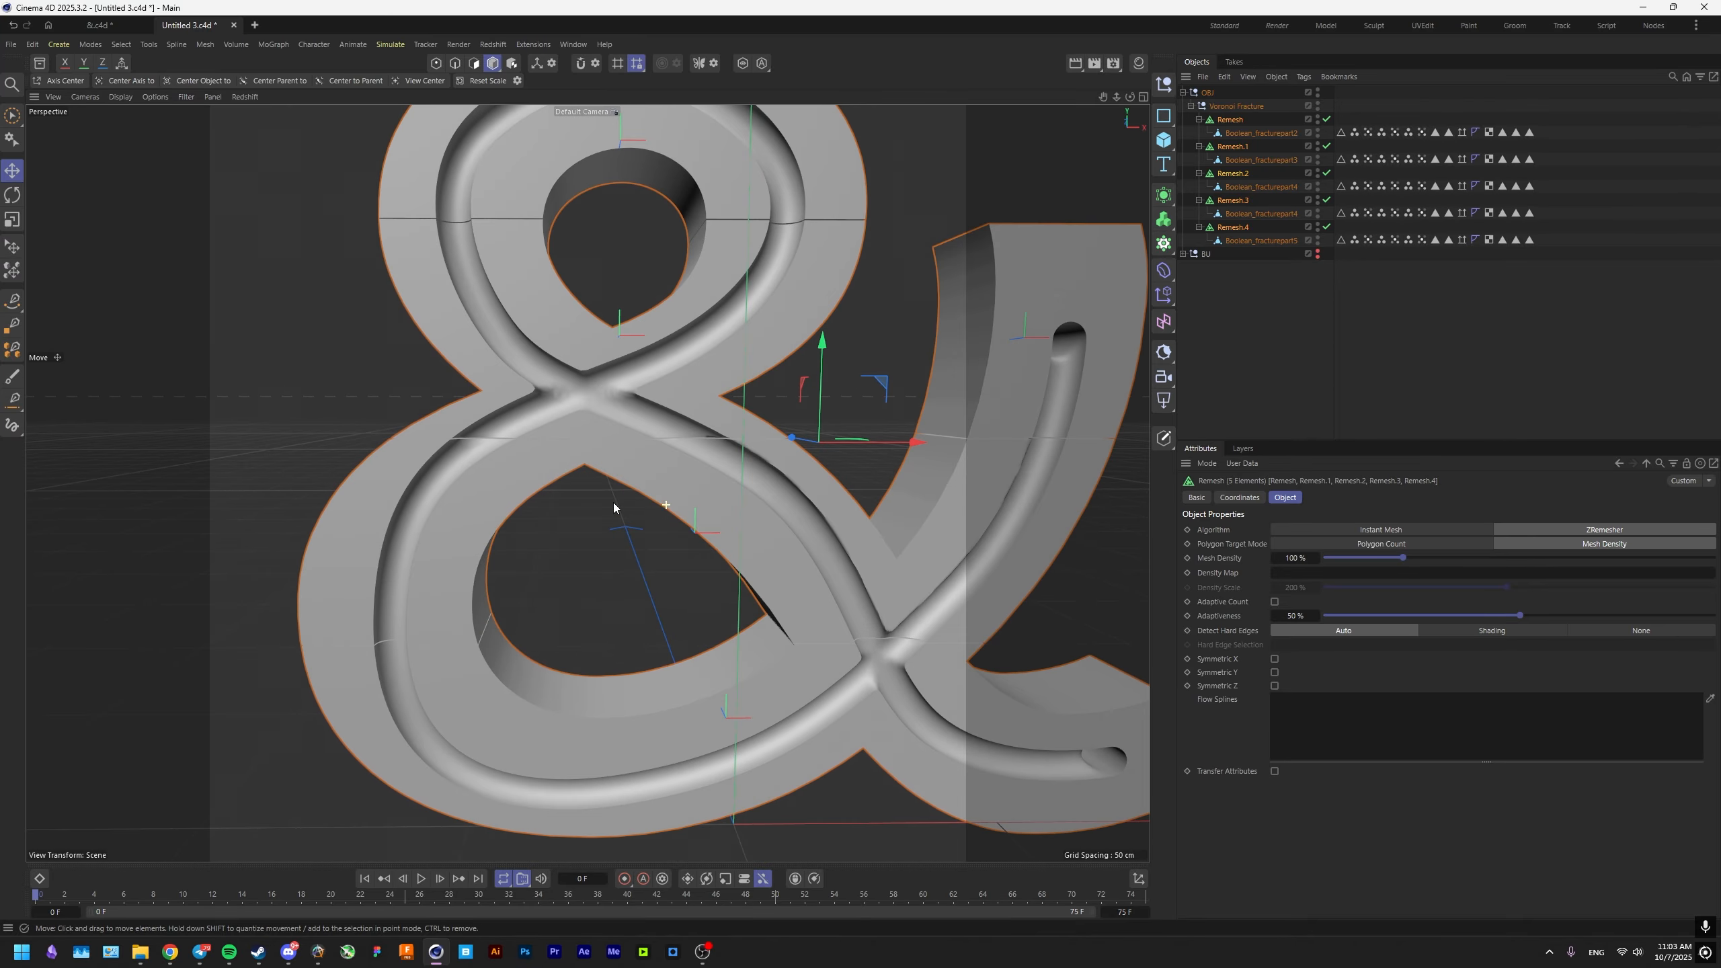
scroll(677, 419, up, 4)
alt+drag(595, 411, 618, 375)
key(n)
key(b)
Examine the remeshed topology along the cut seams and the tubular groove.
mouse_move(866, 418)
alt+mouse_down()
mouse_move(968, 380)
mouse_move(933, 398)
alt+mouse_up()
scroll(898, 408, up, 4)
alt+middle_drag(933, 398, 740, 435)
alt+drag(779, 438, 586, 461)
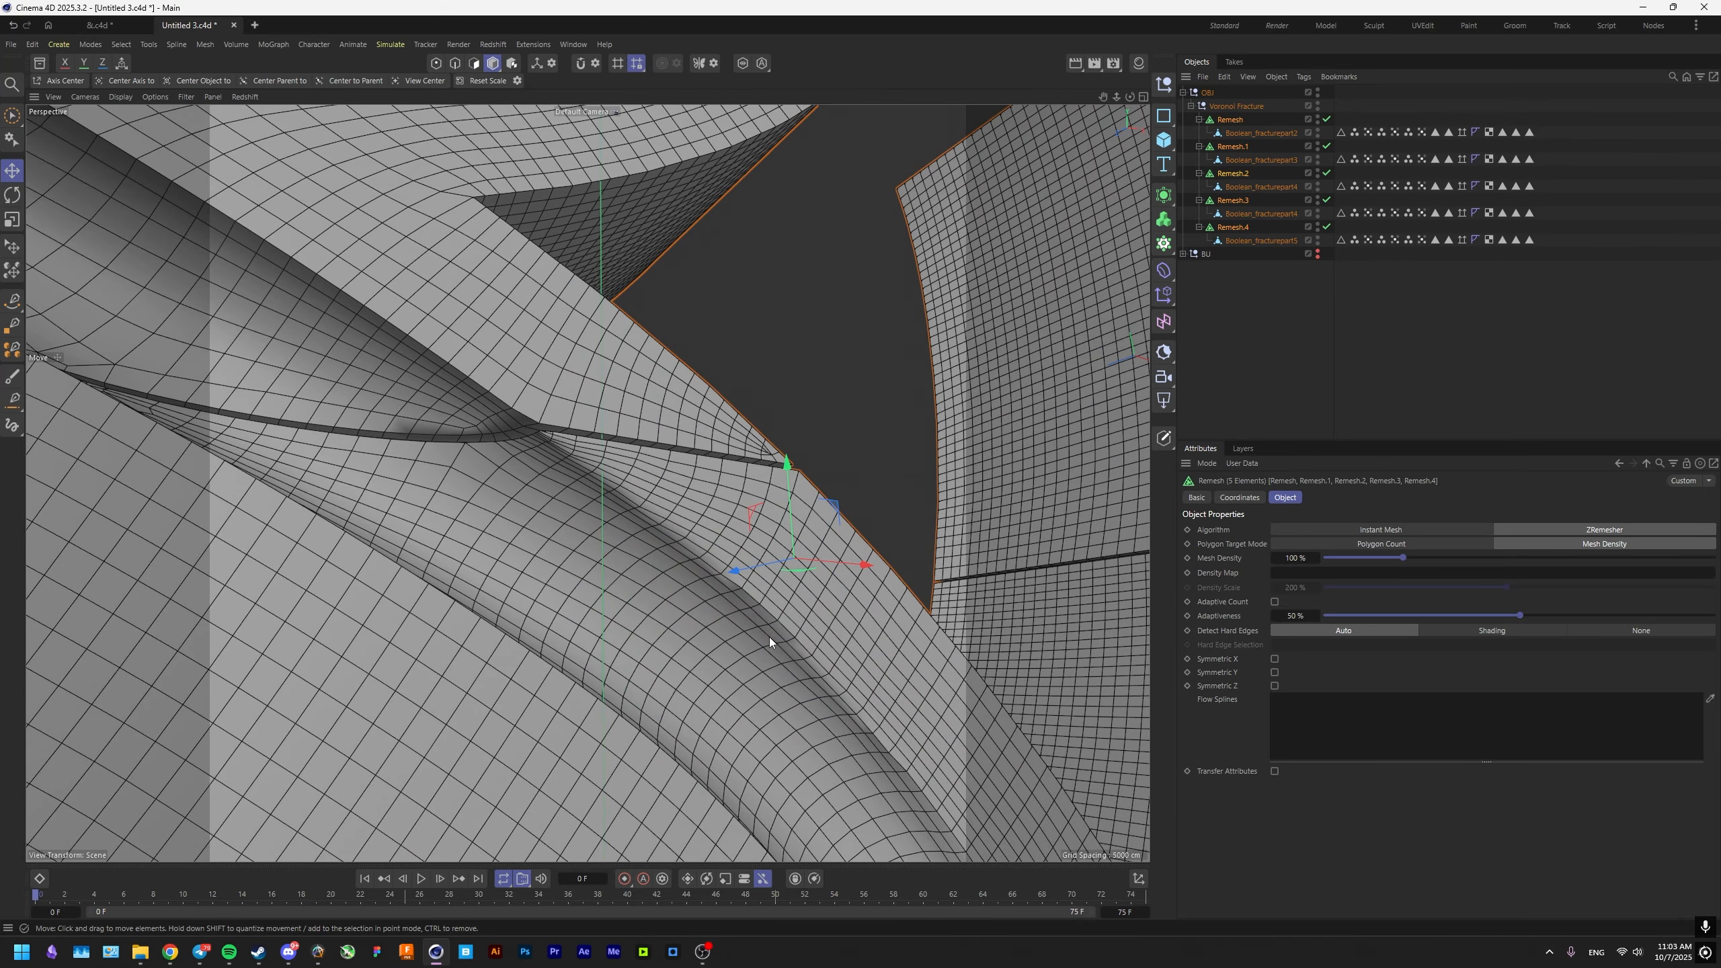
alt+drag(769, 642, 687, 595)
scroll(671, 576, down, 10)
alt+drag(616, 494, 664, 468)
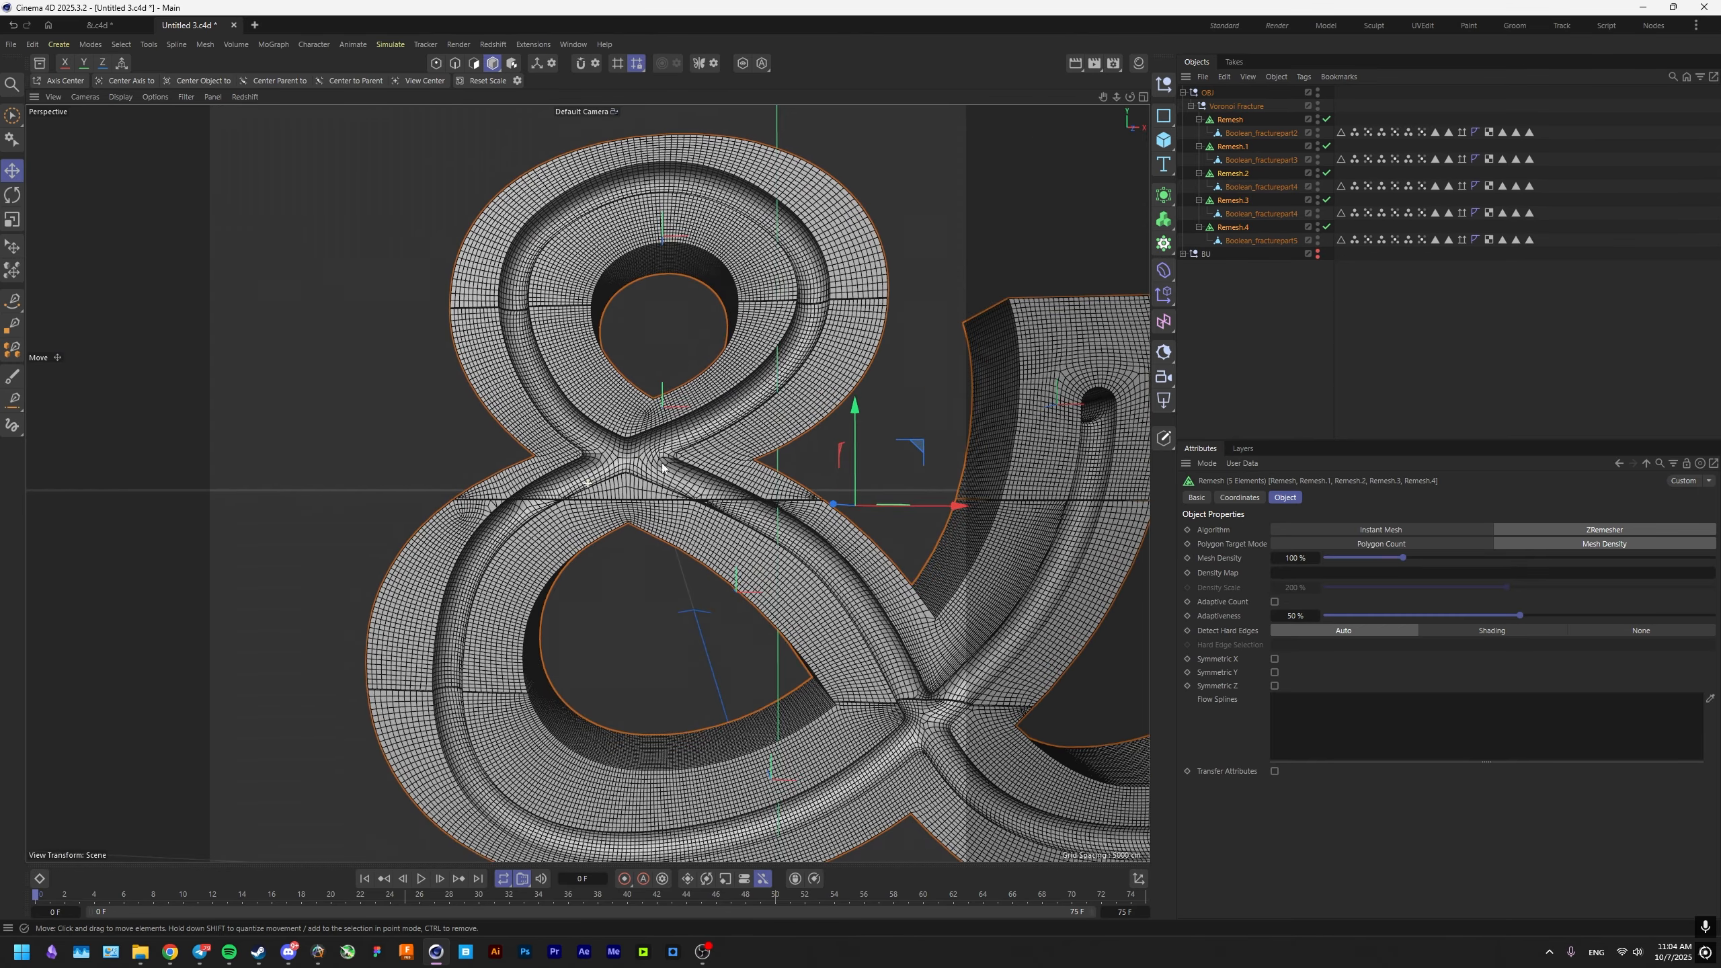
Select the source polygon object under Remesh.1 and switch to edge mode to show its original mesh.
scroll(519, 500, up, 4)
click(518, 500)
alt+drag(535, 502, 777, 430)
key(Return)
scroll(718, 474, up, 8)
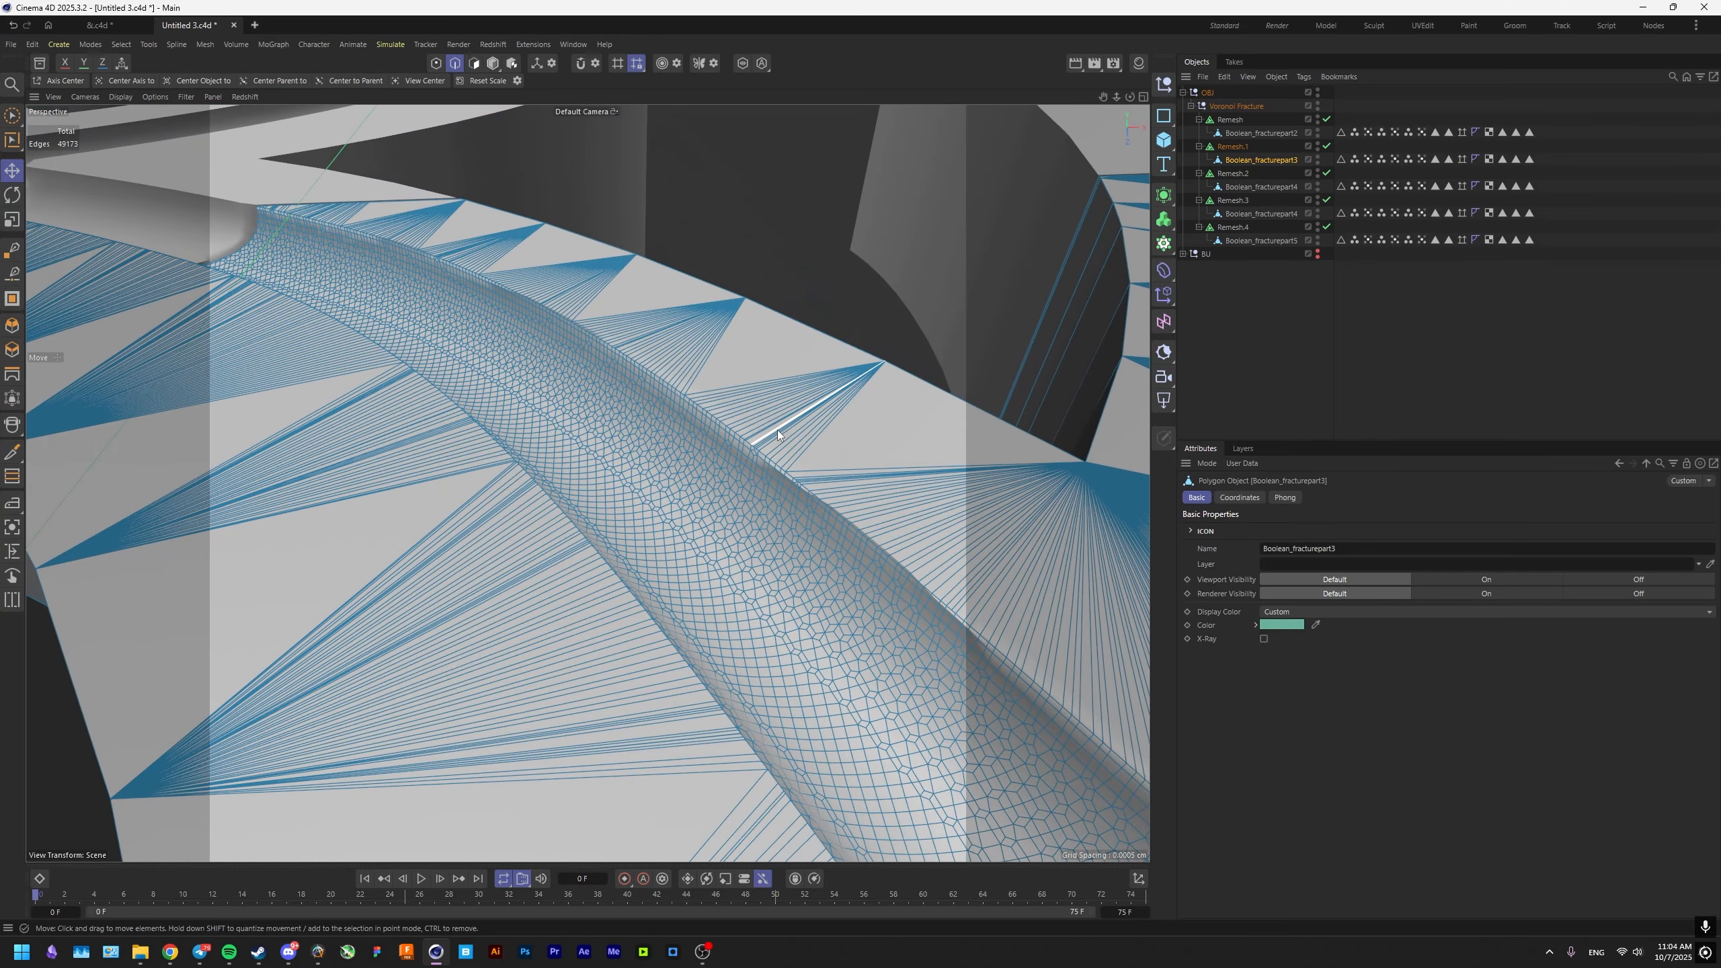
Select all hard edges of the Remesh.1 source part with Phong Break Selection.
key(u)
key(n)
click(772, 458)
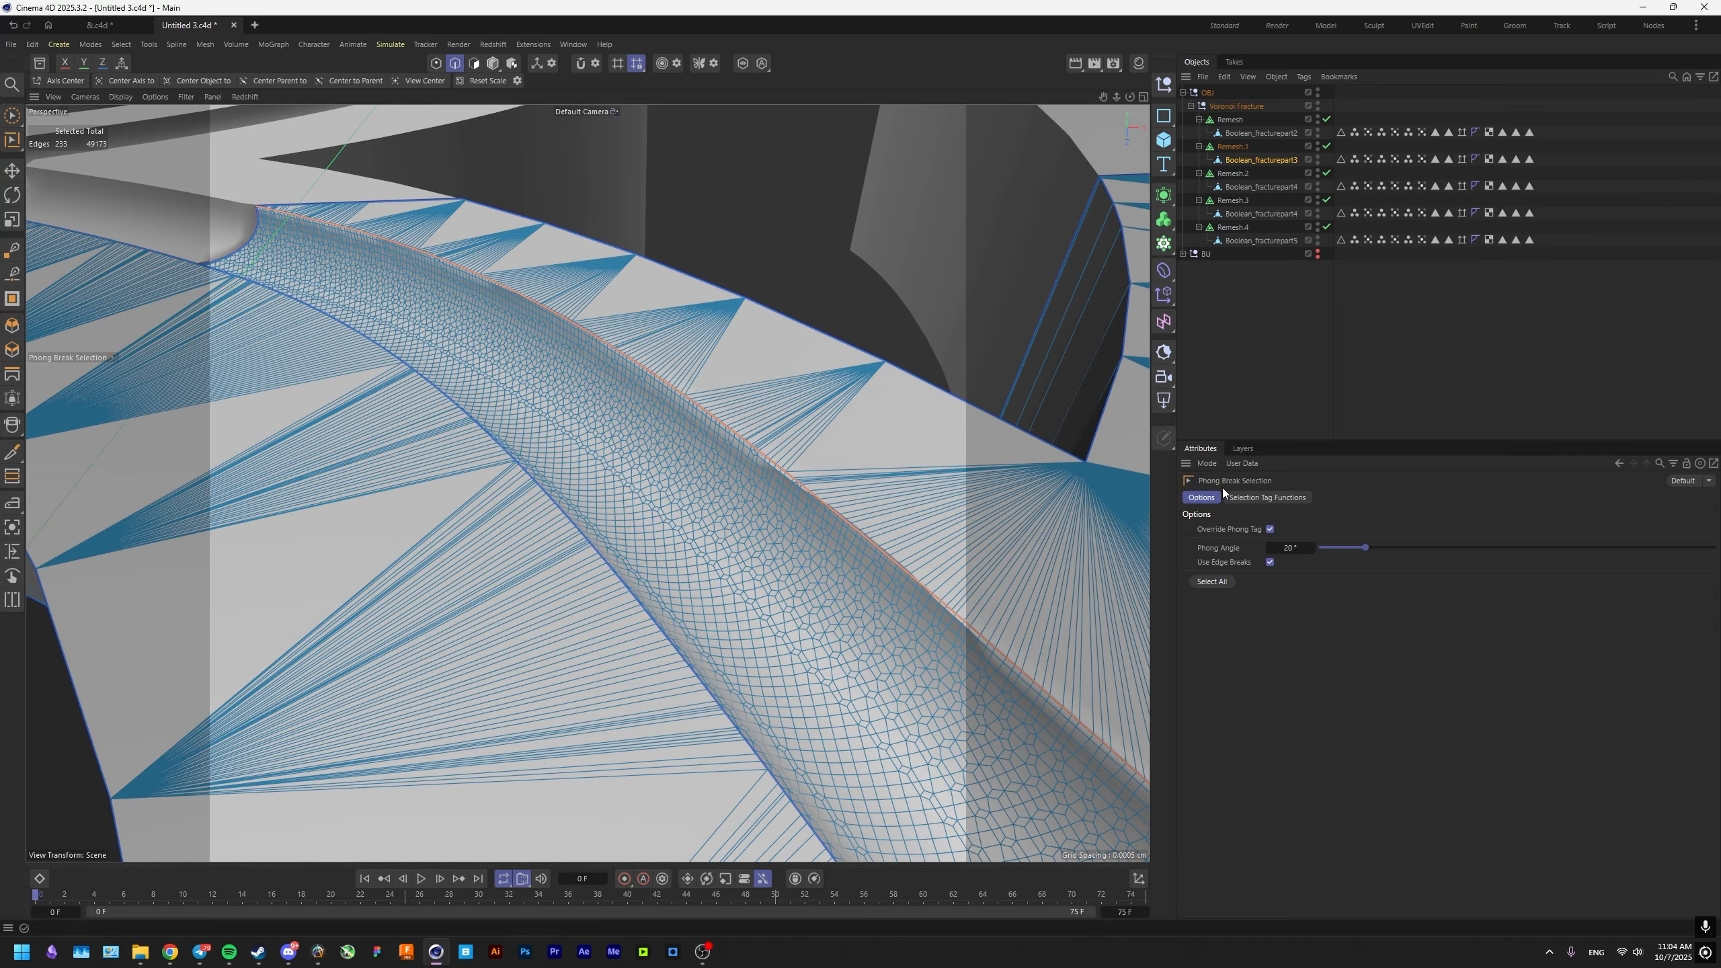
alt+drag(822, 434, 759, 502)
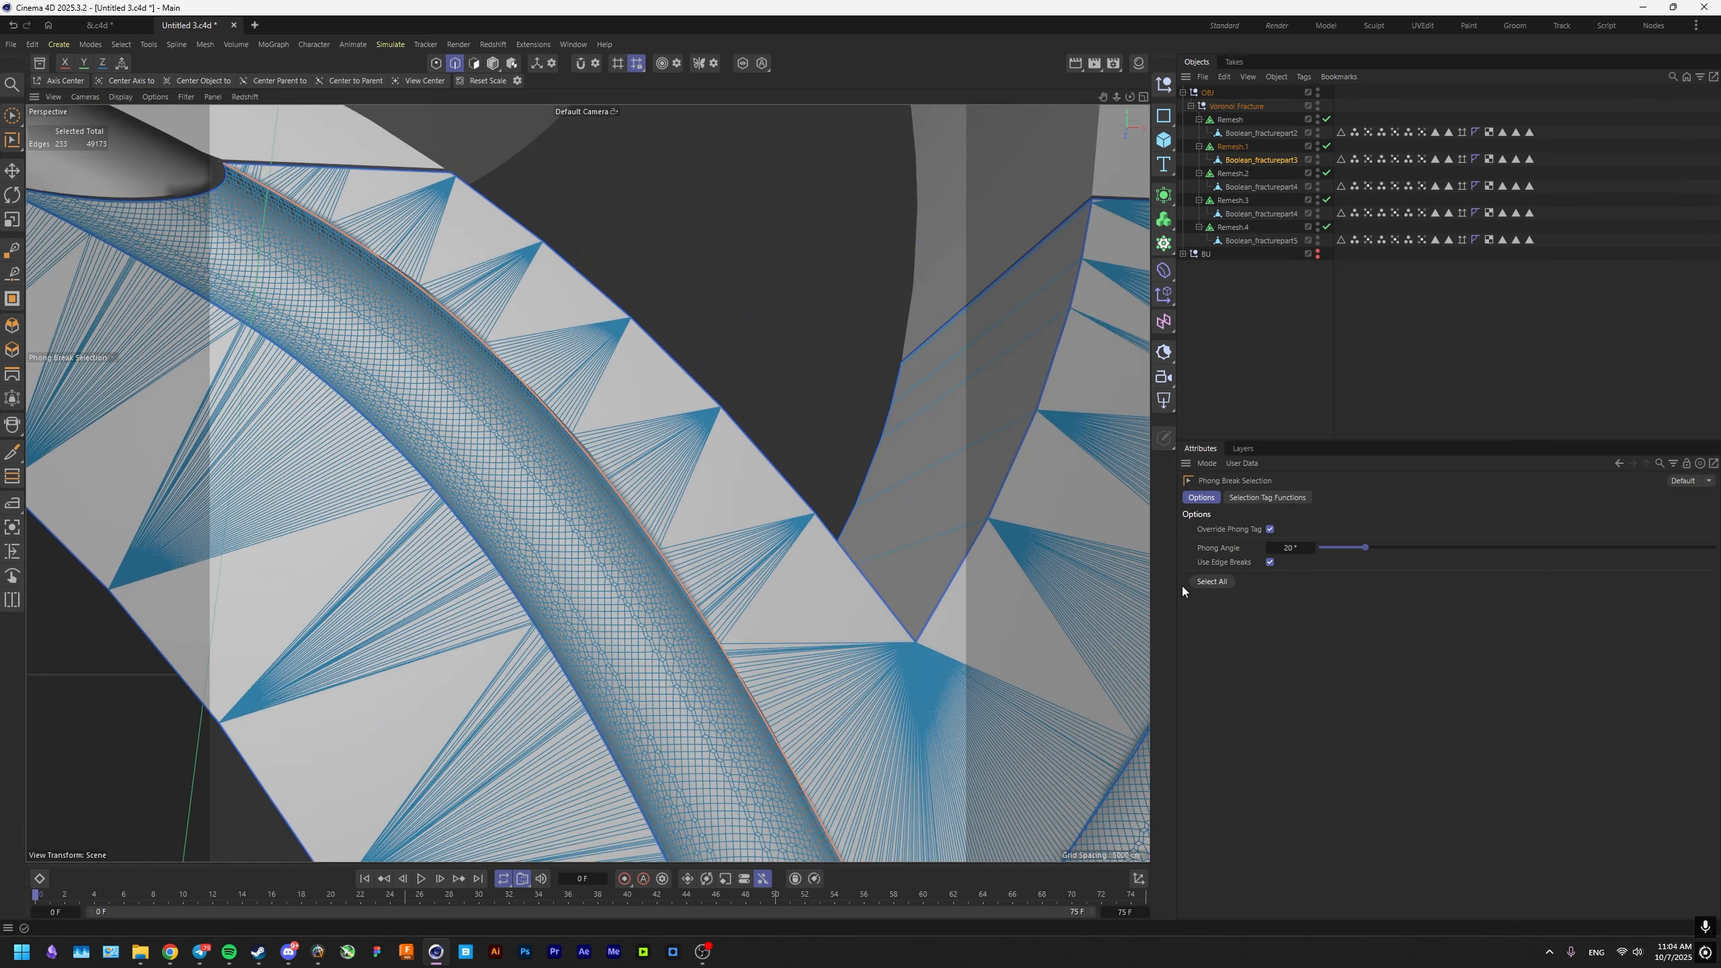
click(1207, 582)
Remove the stray edges inside the groove's V-shaped junction from the hard edge selection.
alt+drag(945, 615, 552, 496)
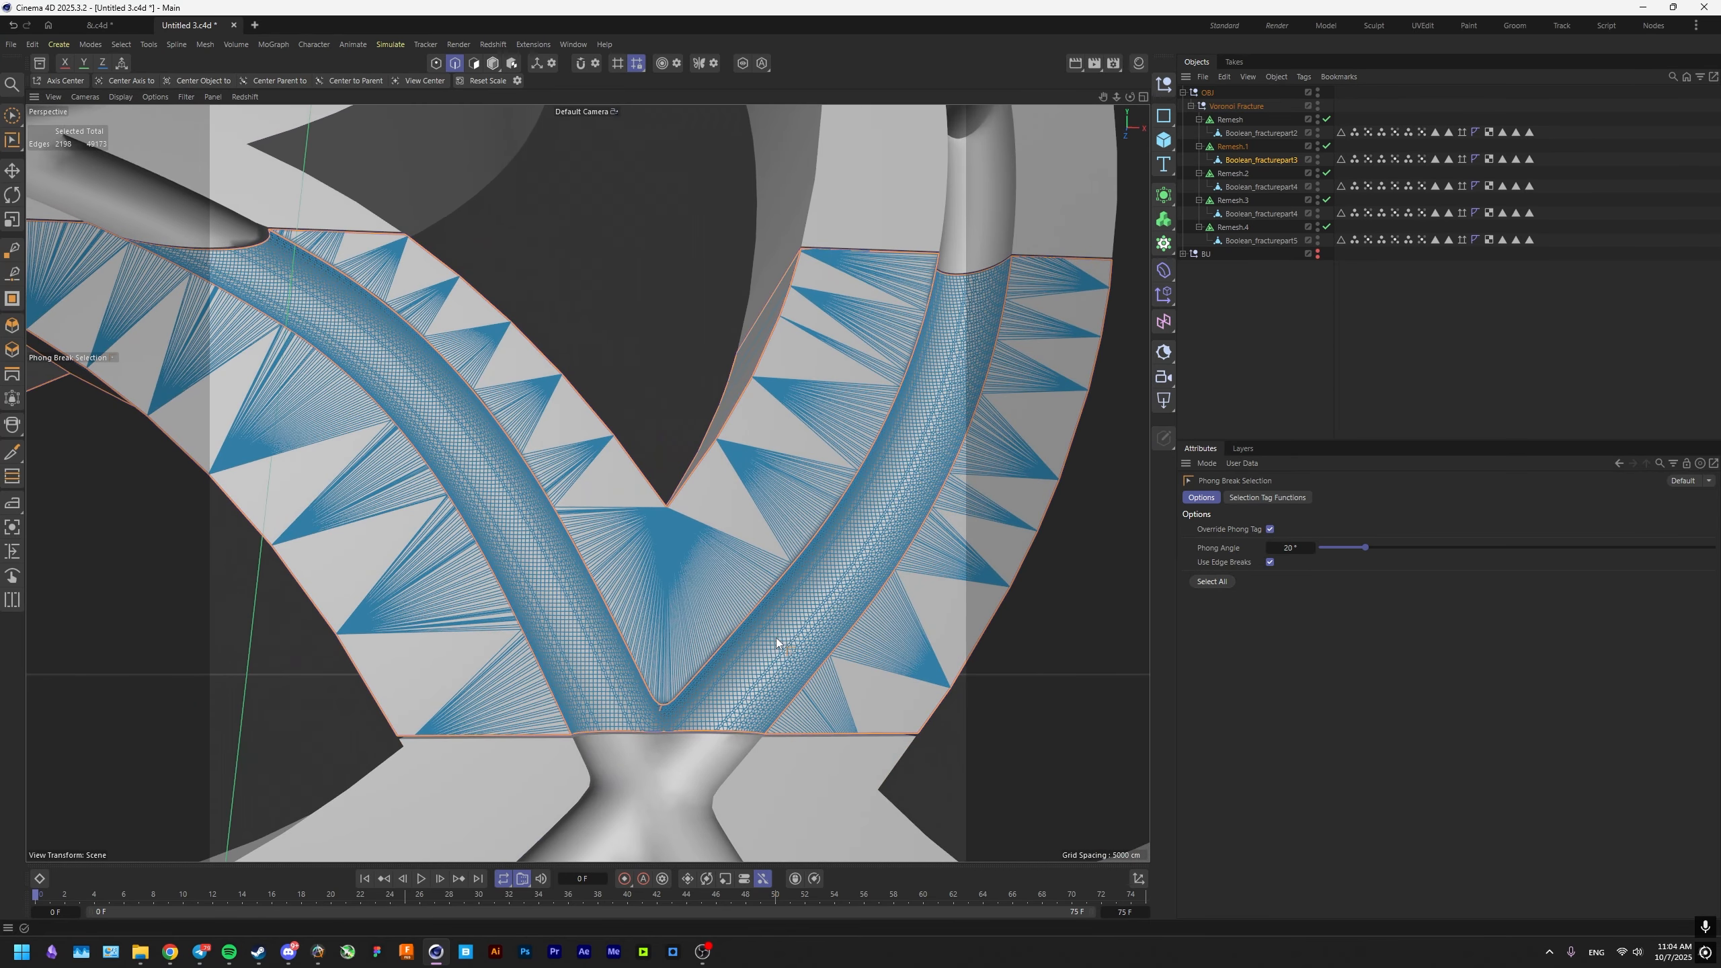
scroll(776, 638, up, 10)
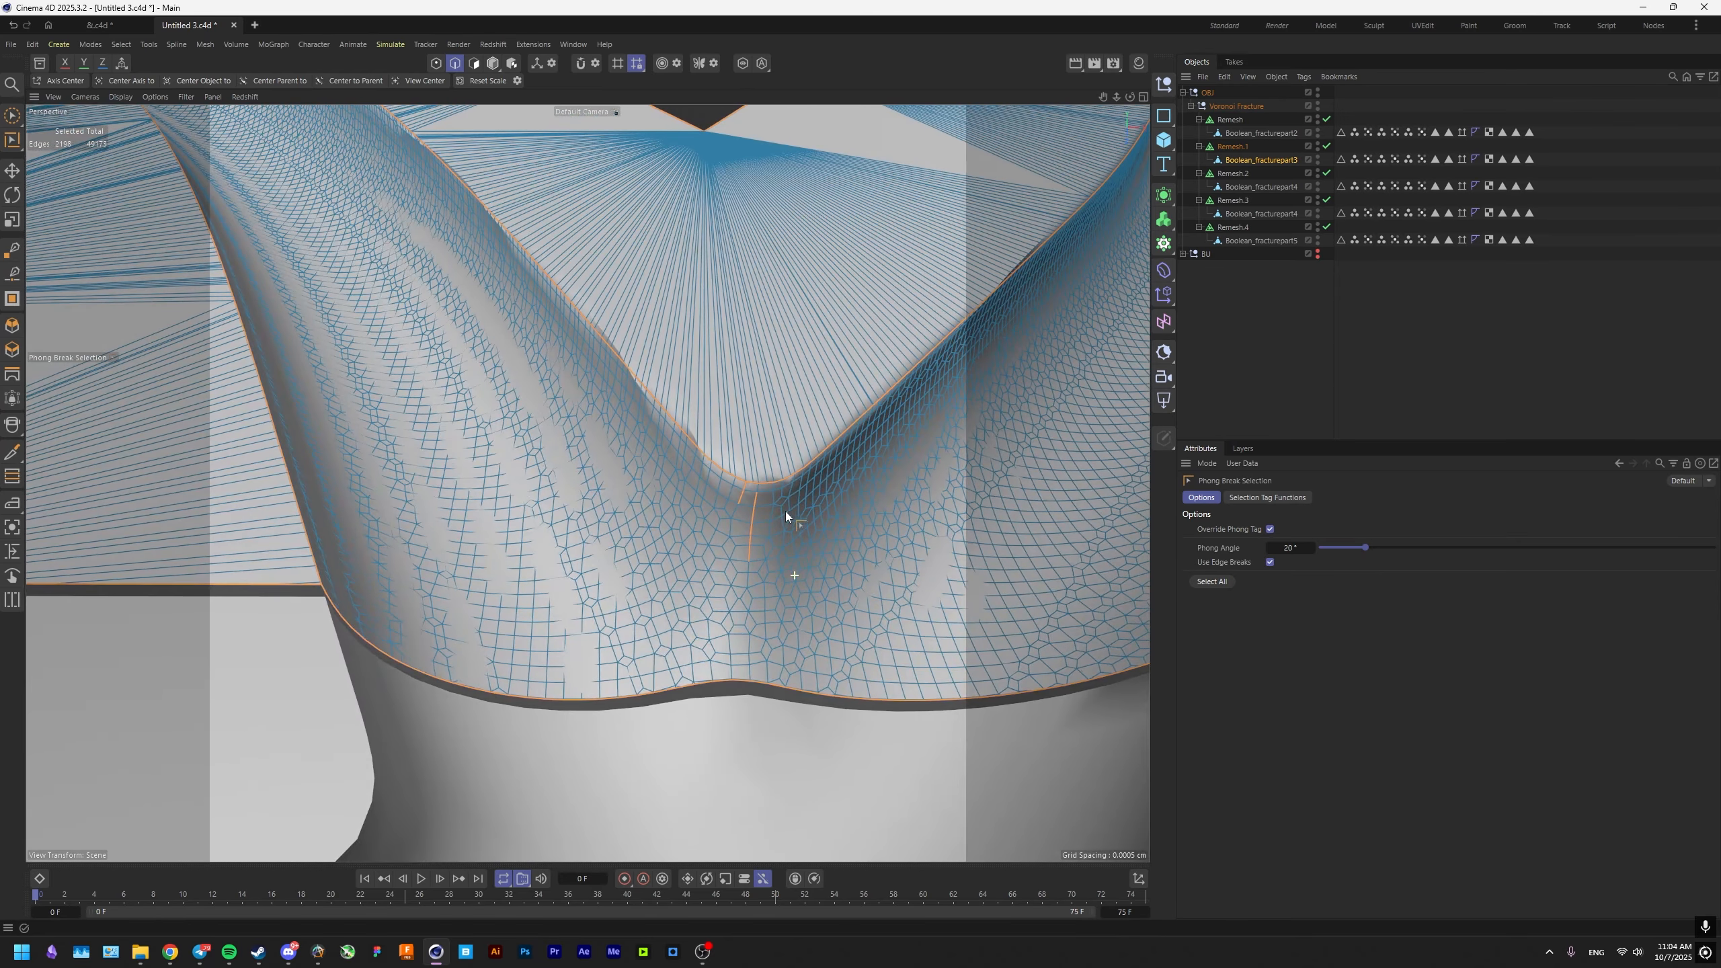
scroll(785, 514, up, 3)
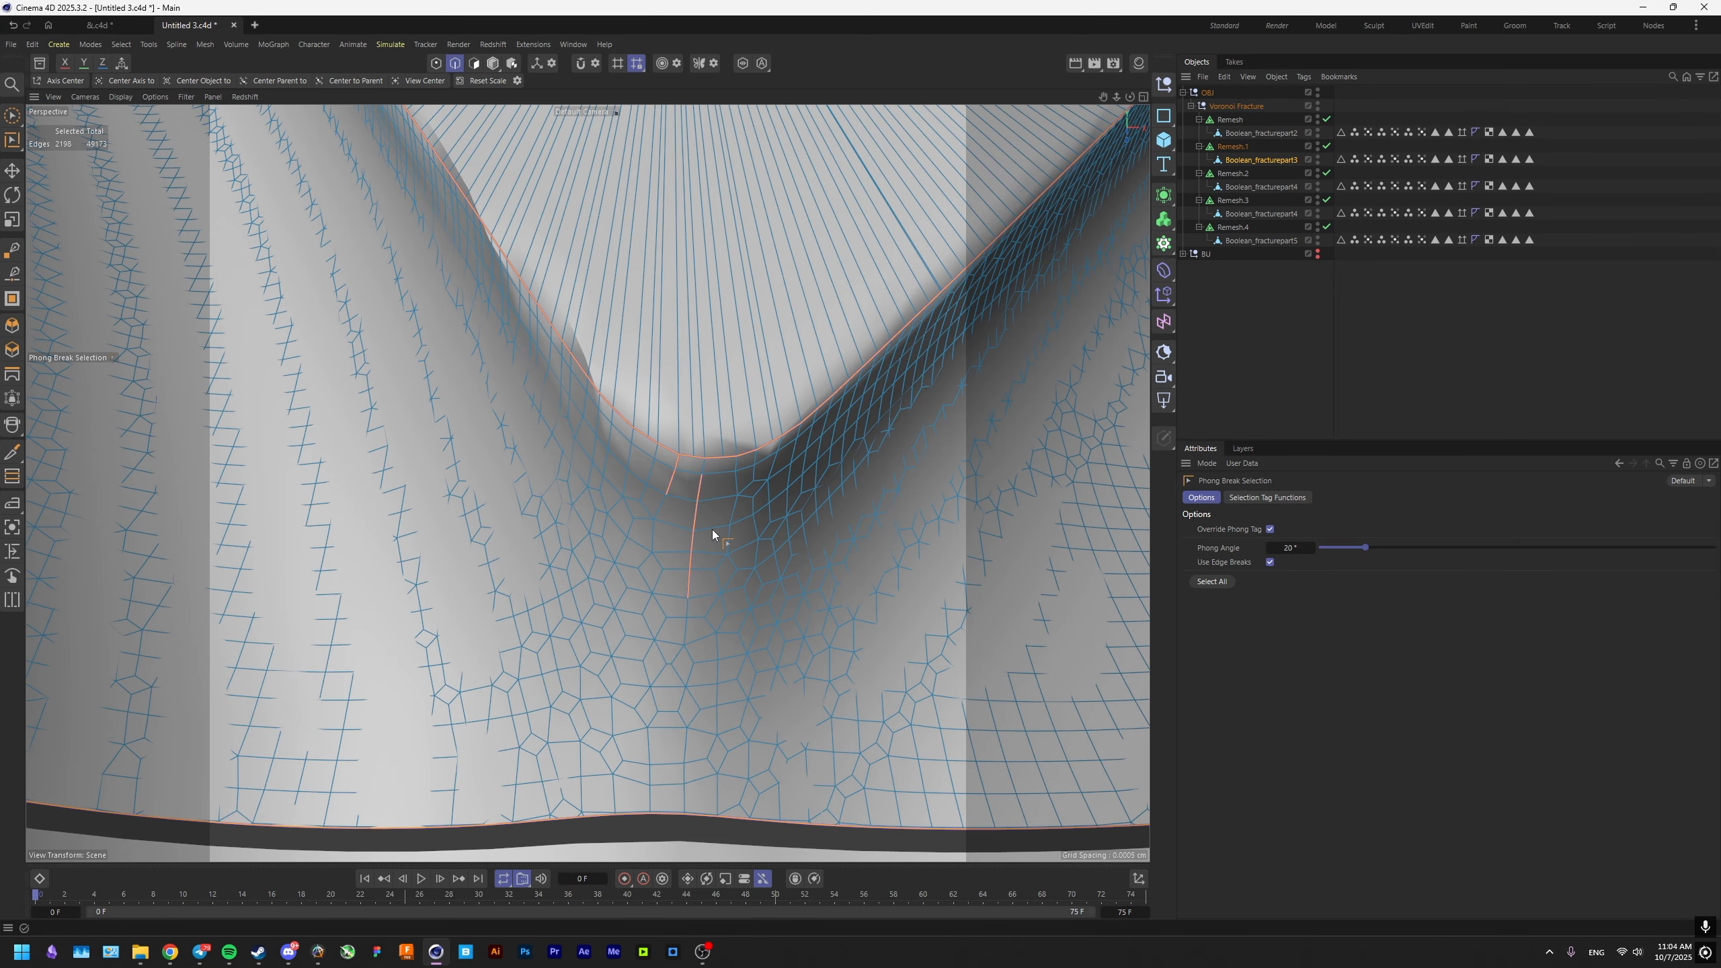
key(e)
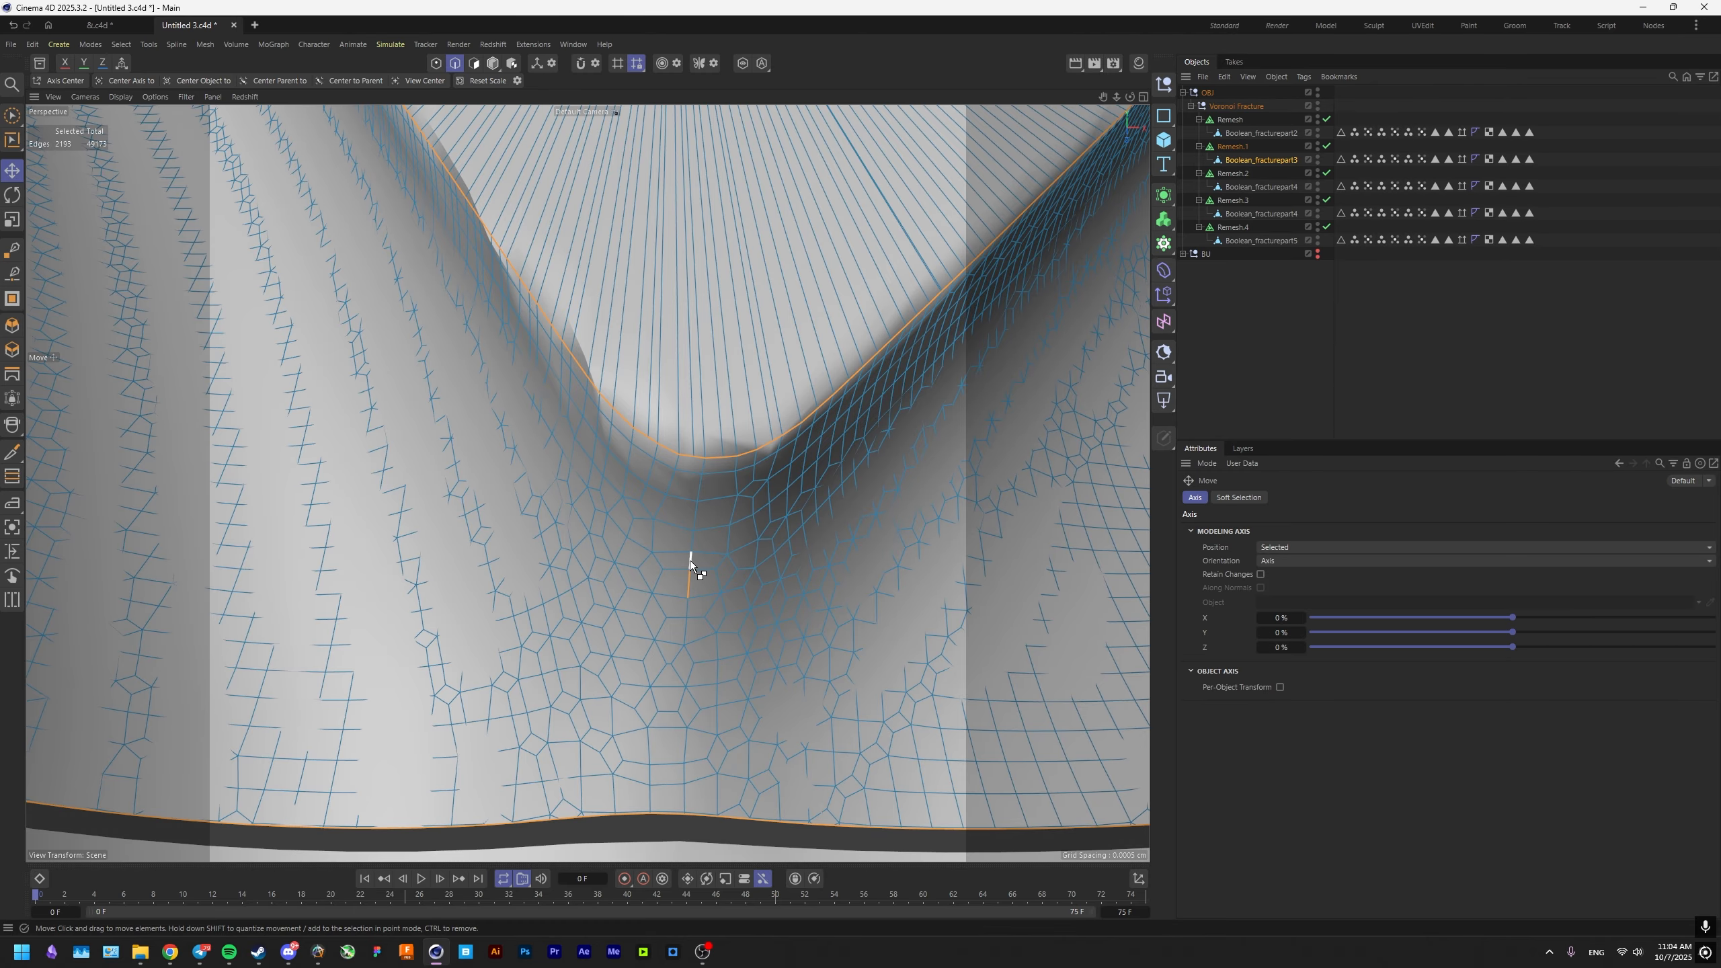
scroll(678, 612, down, 15)
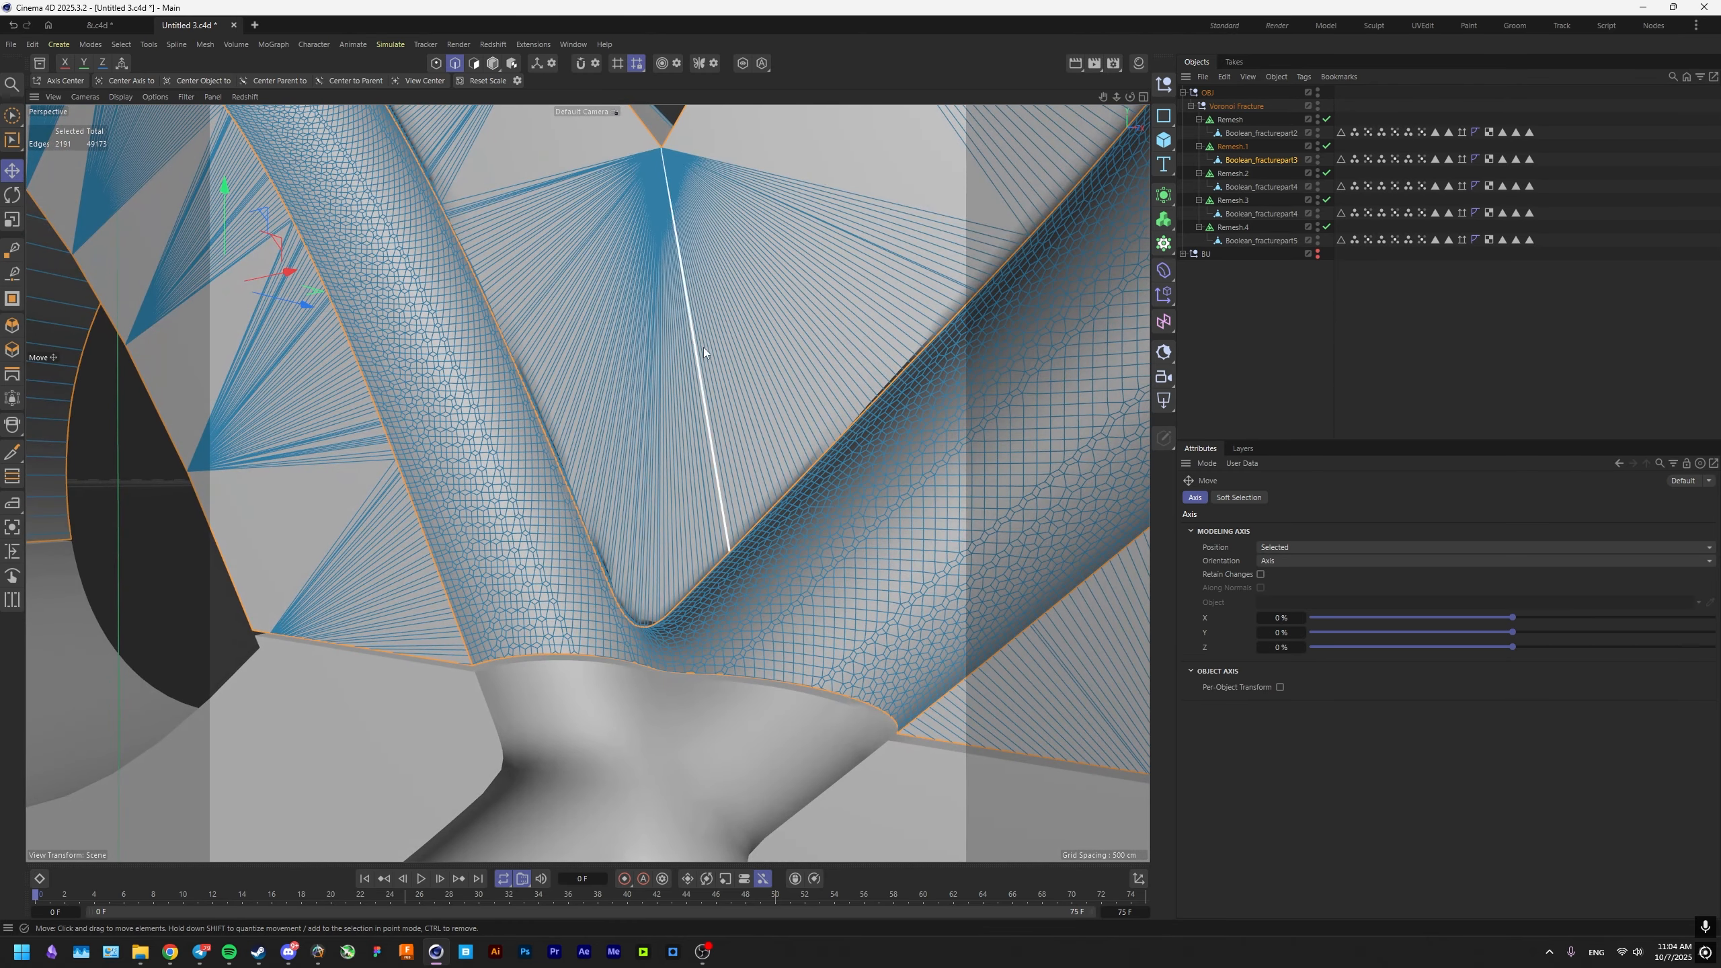
Isolate the selected fracture part in the viewport and disable its Remesh.1 generator.
click(743, 63)
scroll(678, 756, up, 4)
alt+drag(679, 756, 875, 521)
scroll(786, 703, down, 8)
scroll(875, 525, up, 6)
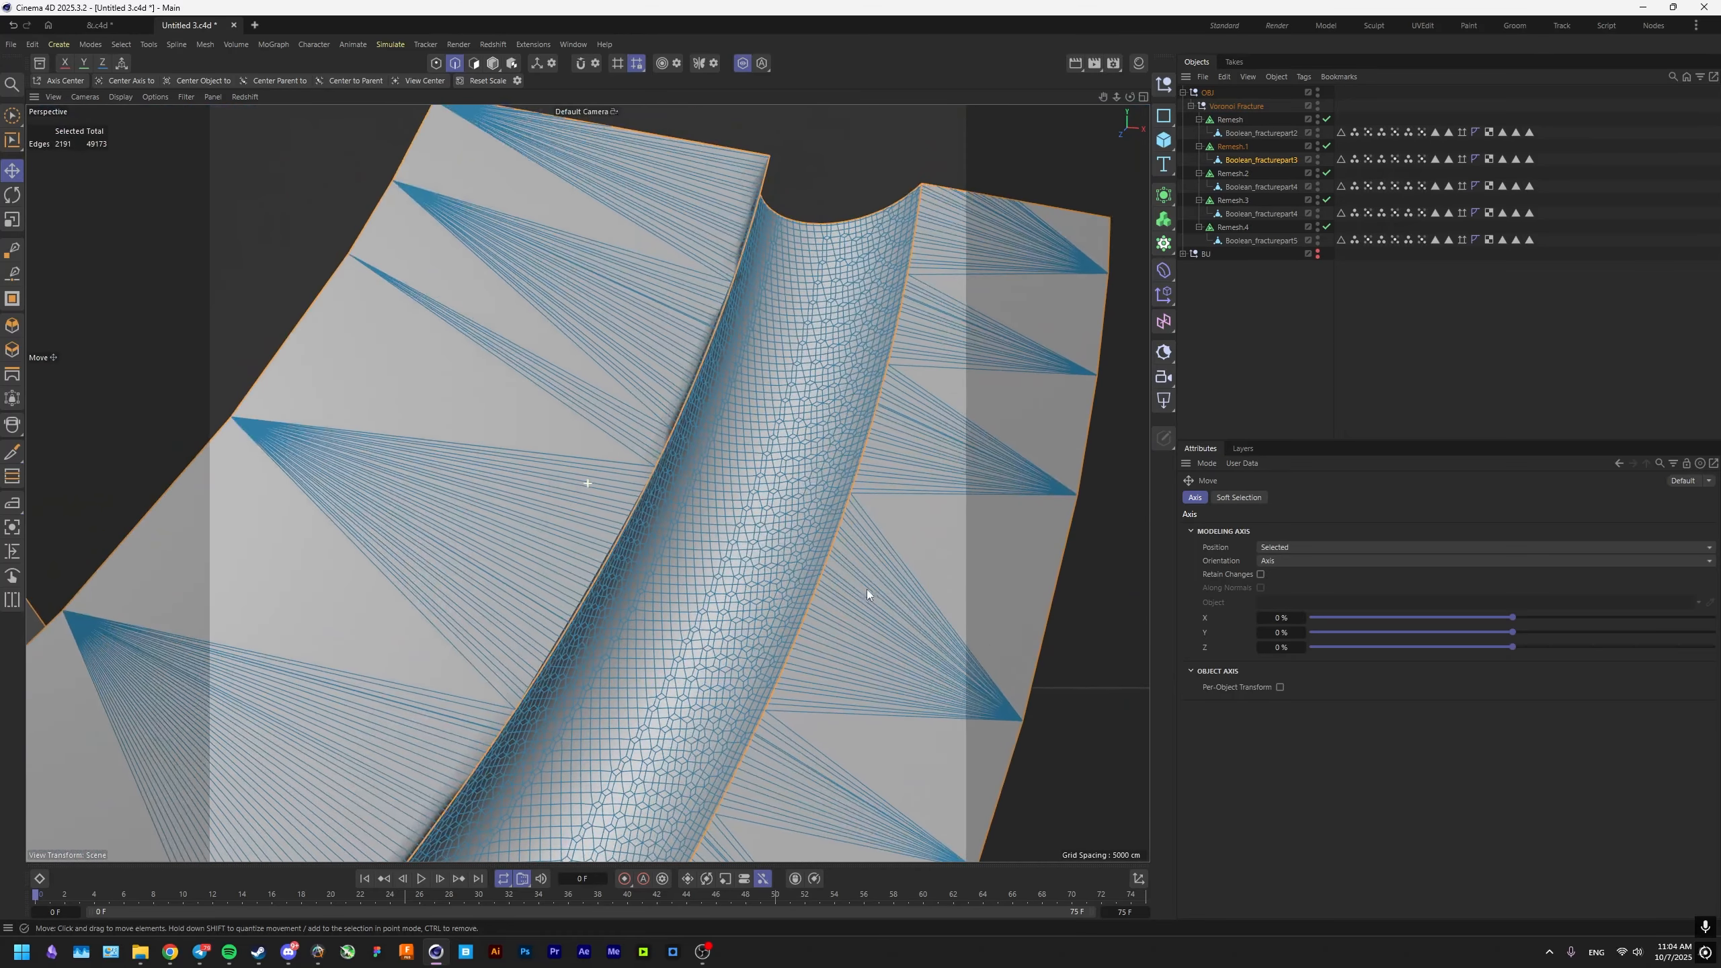
click(1326, 146)
Examine the isolated part from all sides to check that only its hard edges are selected.
scroll(857, 431, down, 4)
alt+drag(877, 305, 807, 536)
alt+drag(507, 507, 548, 358)
scroll(671, 460, down, 5)
scroll(596, 412, up, 5)
scroll(433, 453, down, 6)
scroll(576, 402, up, 6)
scroll(561, 366, down, 5)
scroll(514, 458, down, 2)
scroll(513, 433, up, 6)
scroll(547, 362, down, 7)
alt+drag(481, 448, 552, 418)
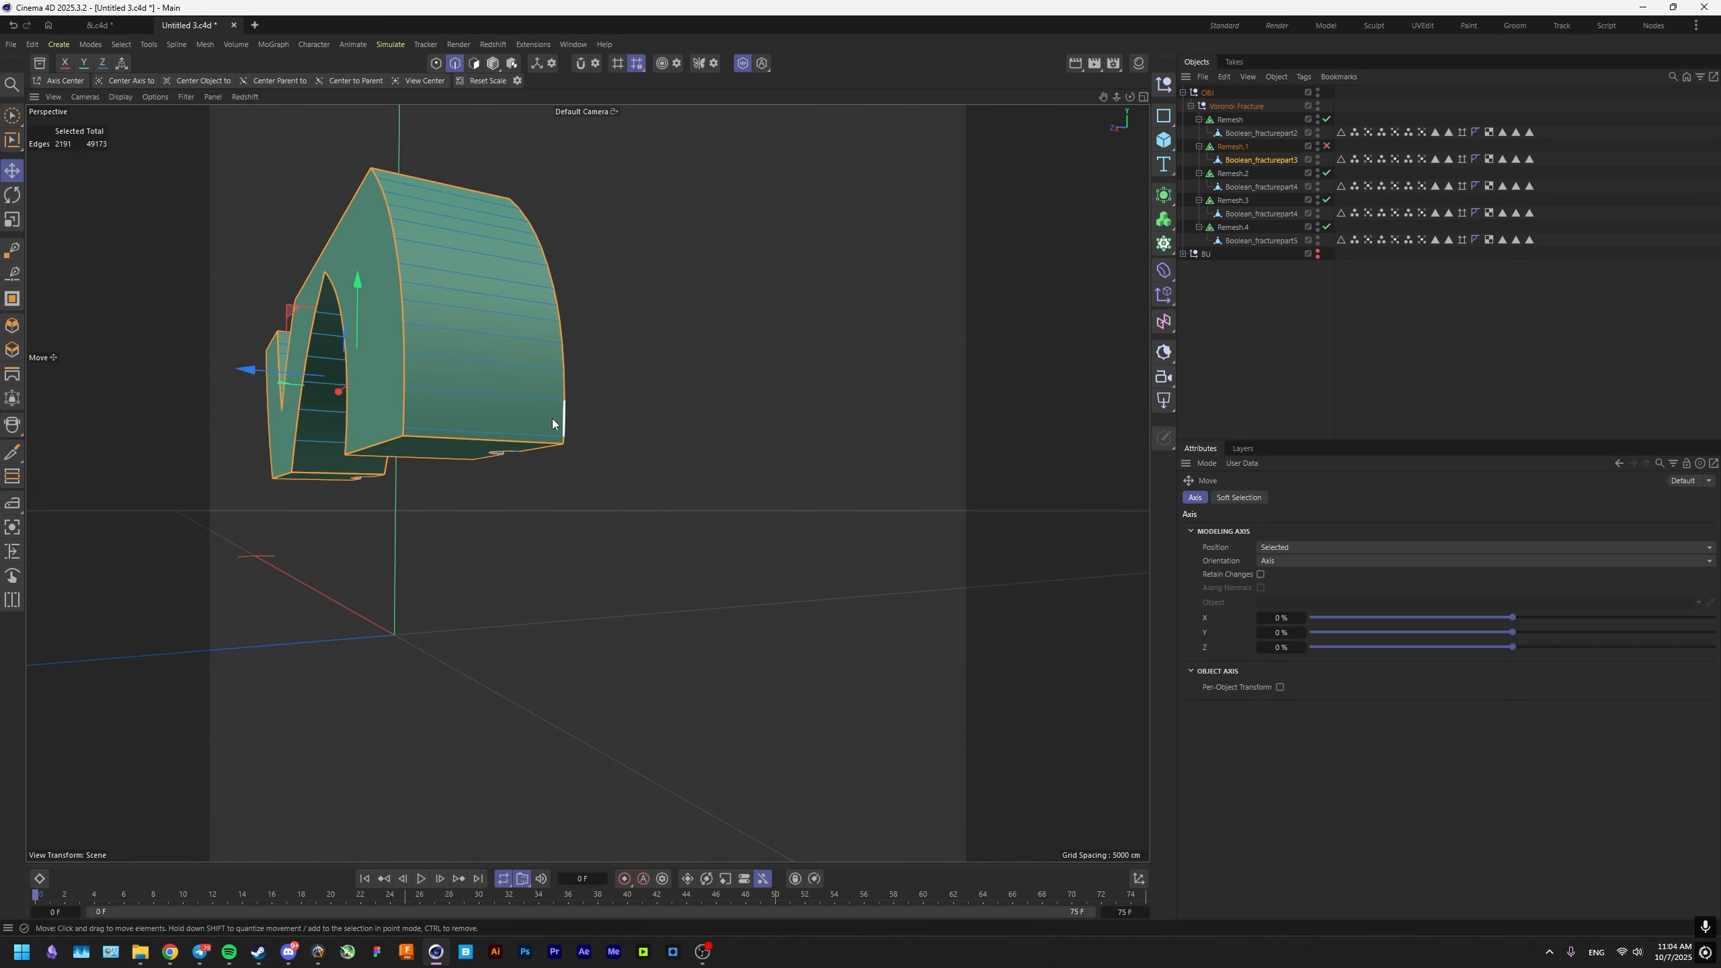
scroll(460, 334, up, 3)
alt+drag(460, 335, 242, 396)
scroll(580, 568, up, 6)
scroll(584, 582, down, 4)
alt+drag(584, 584, 543, 310)
scroll(544, 377, up, 5)
scroll(581, 426, up, 1)
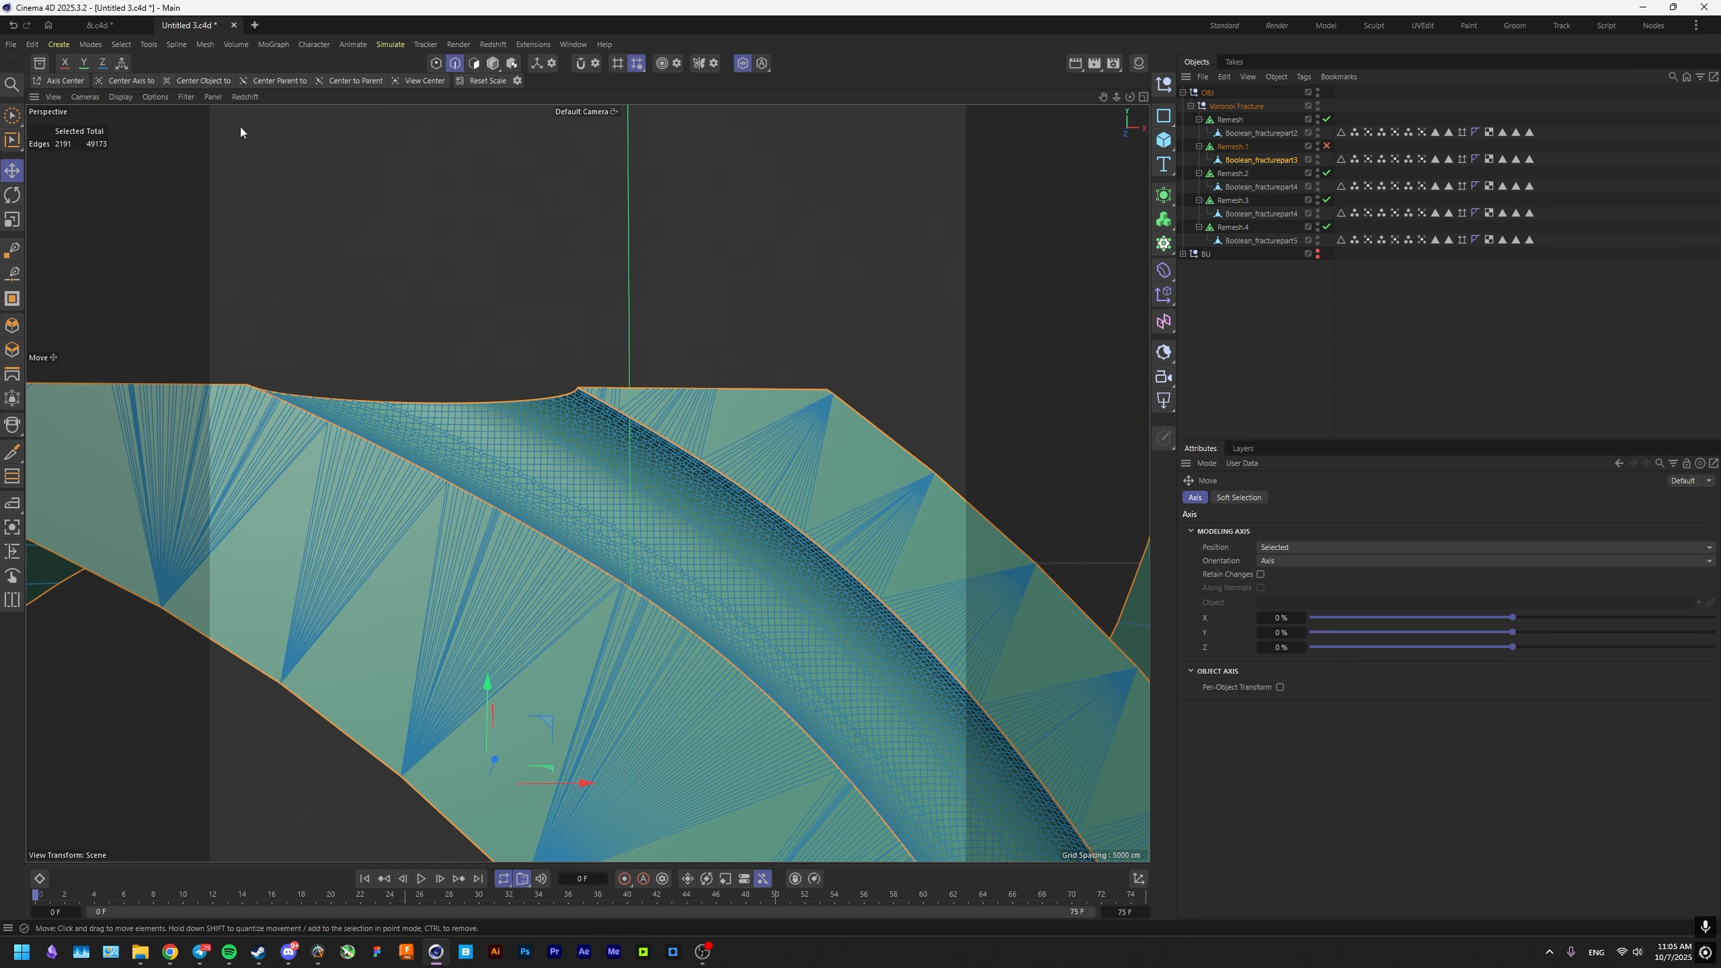
Store the hard edge selection of the isolated part as a selection tag.
click(122, 45)
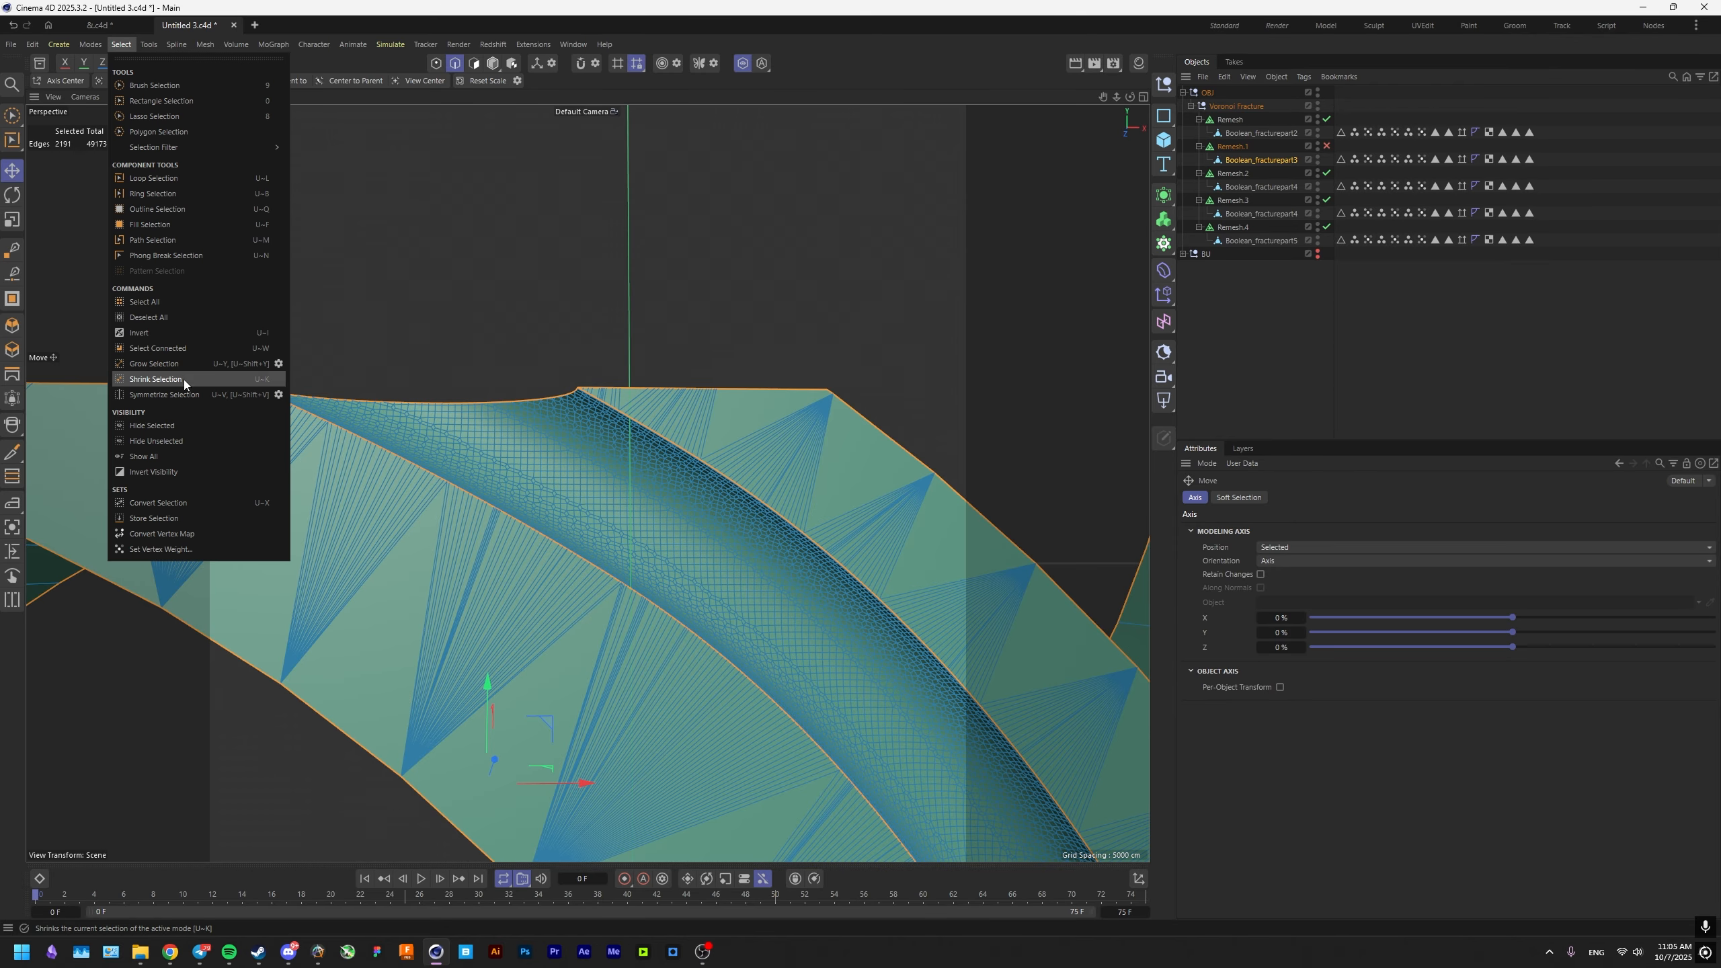
click(156, 516)
alt+middle_drag(732, 392, 483, 318)
Delete the old selection, vertex map and UV tags from all five fracture parts, keeping the newly stored edge selection.
click(1533, 159)
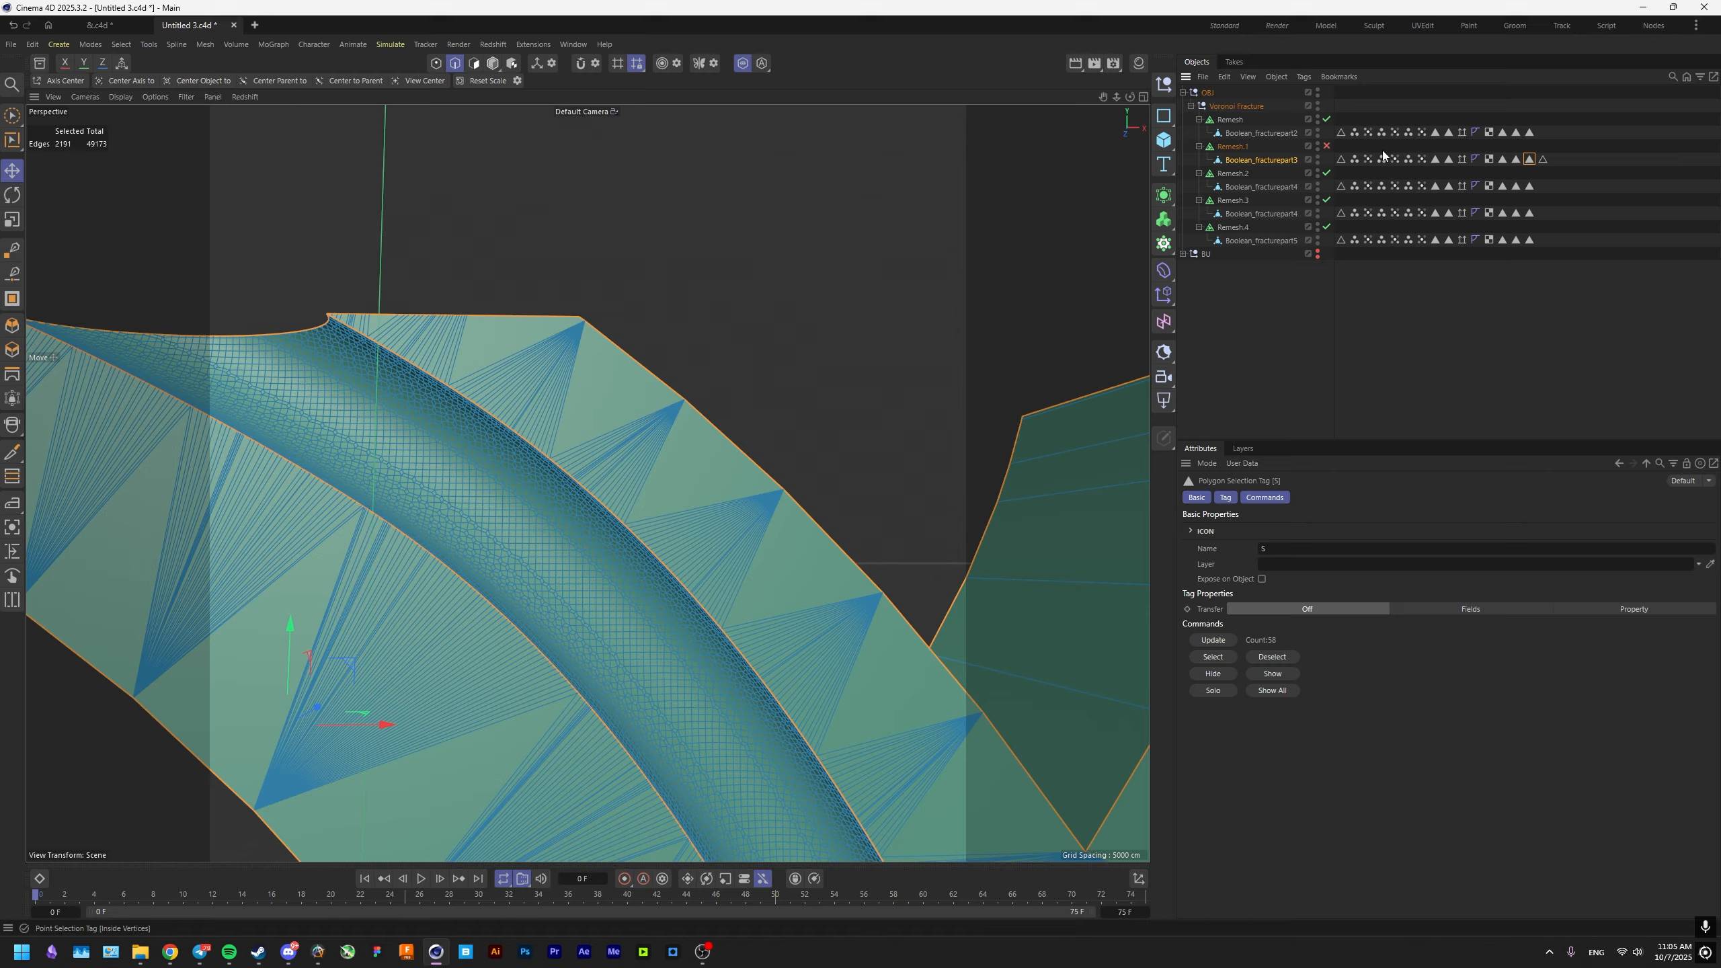
drag(1339, 126, 1454, 275)
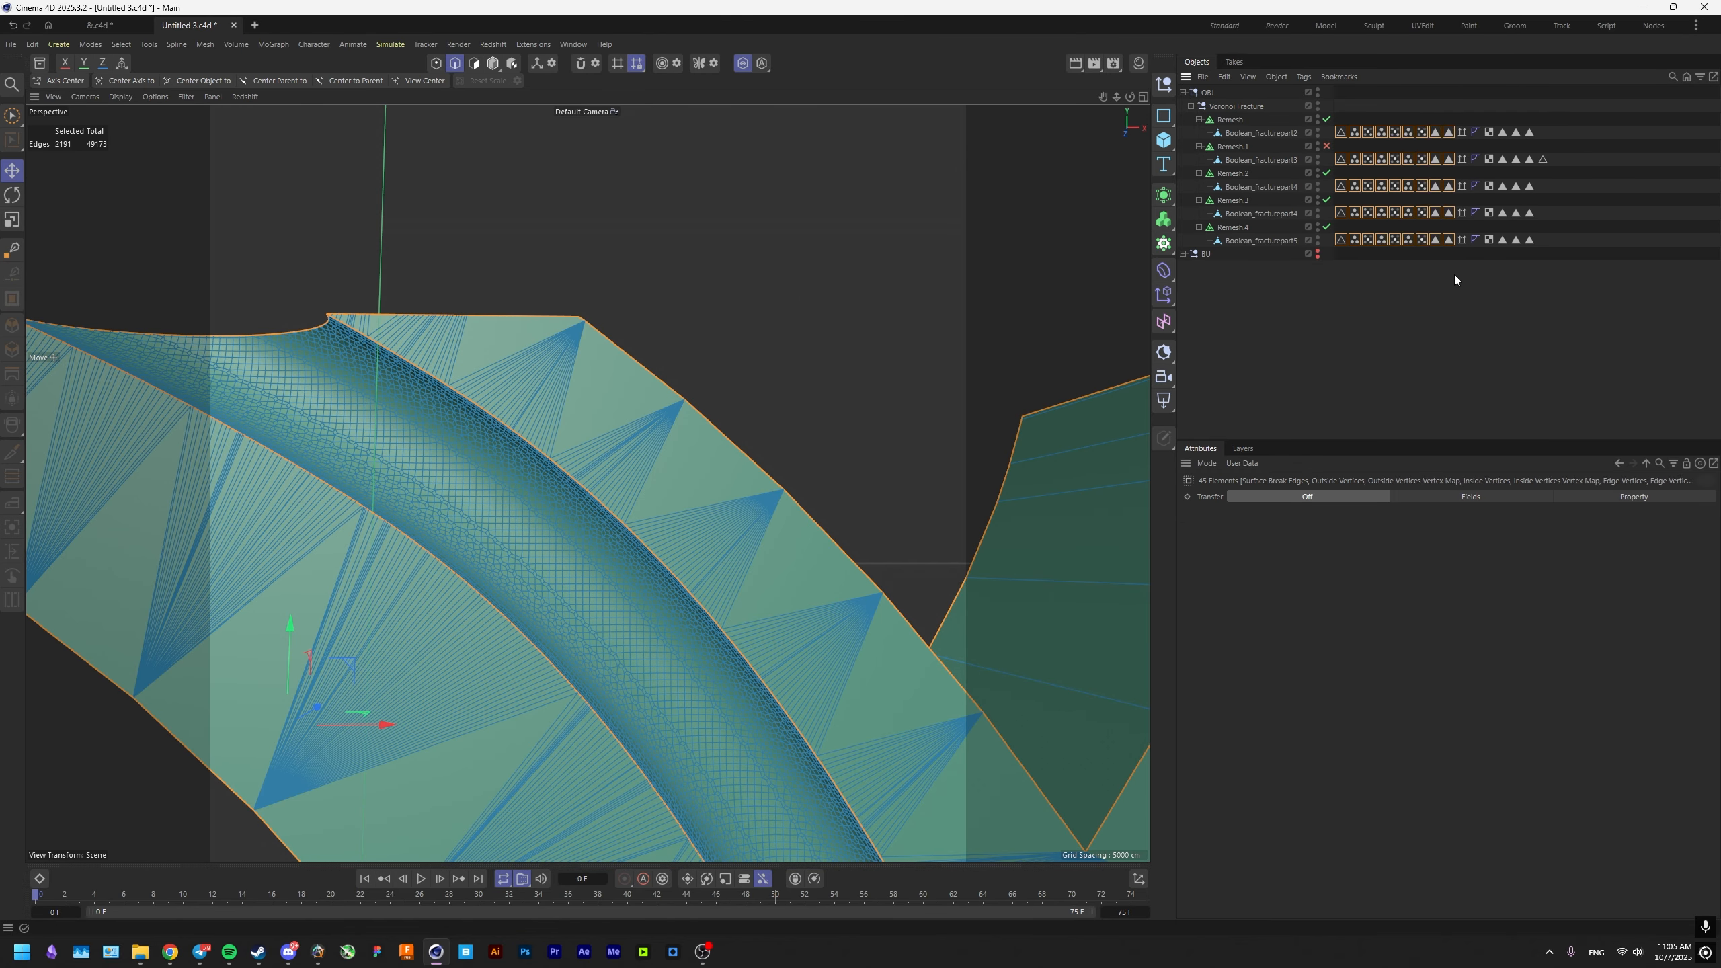
key(Delete)
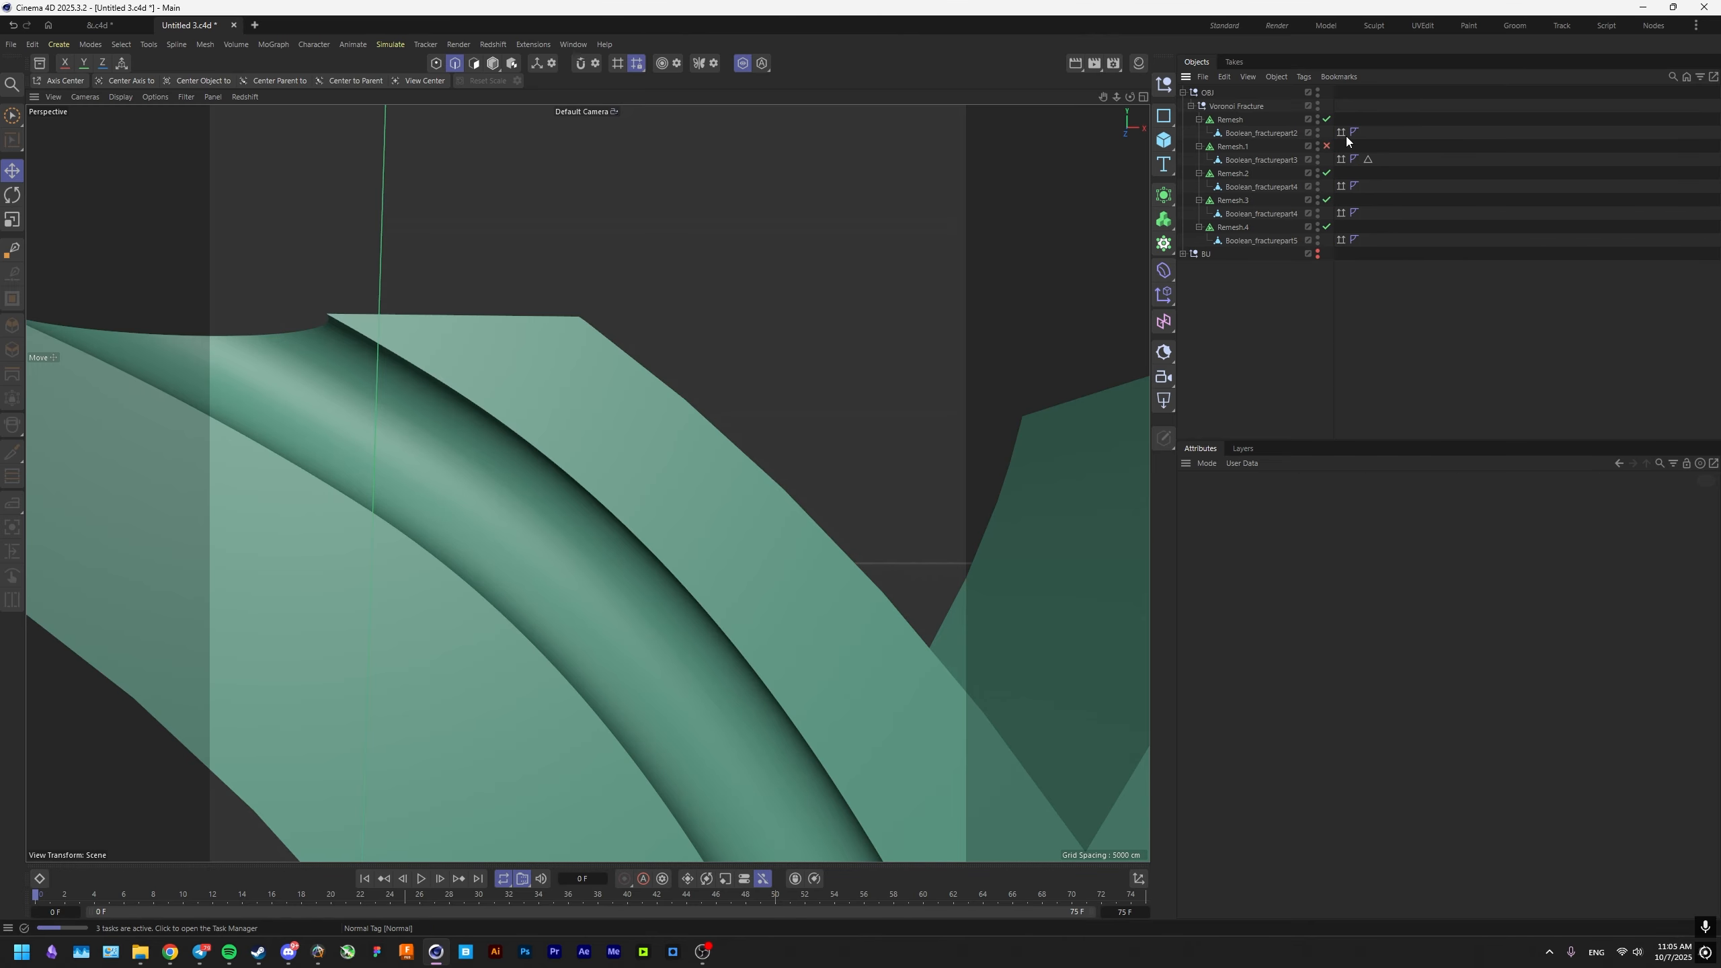
End the viewport isolation and delete the Normal tags from all five fracture parts.
click(1341, 133)
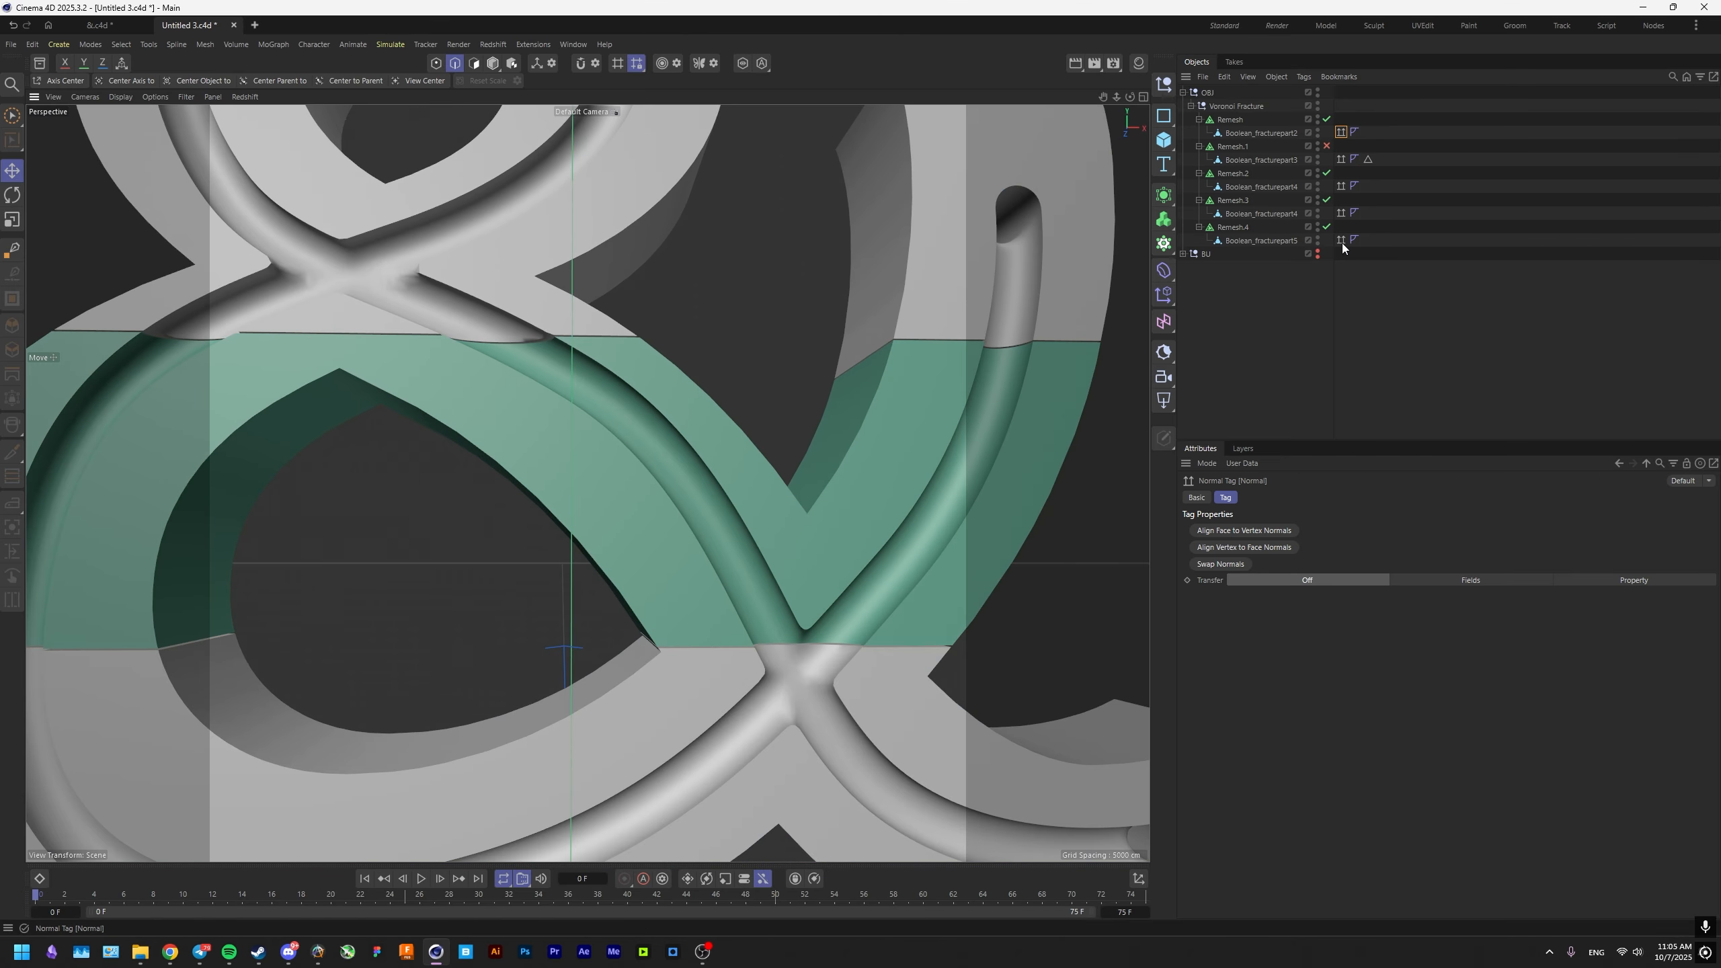
shift+click(1342, 242)
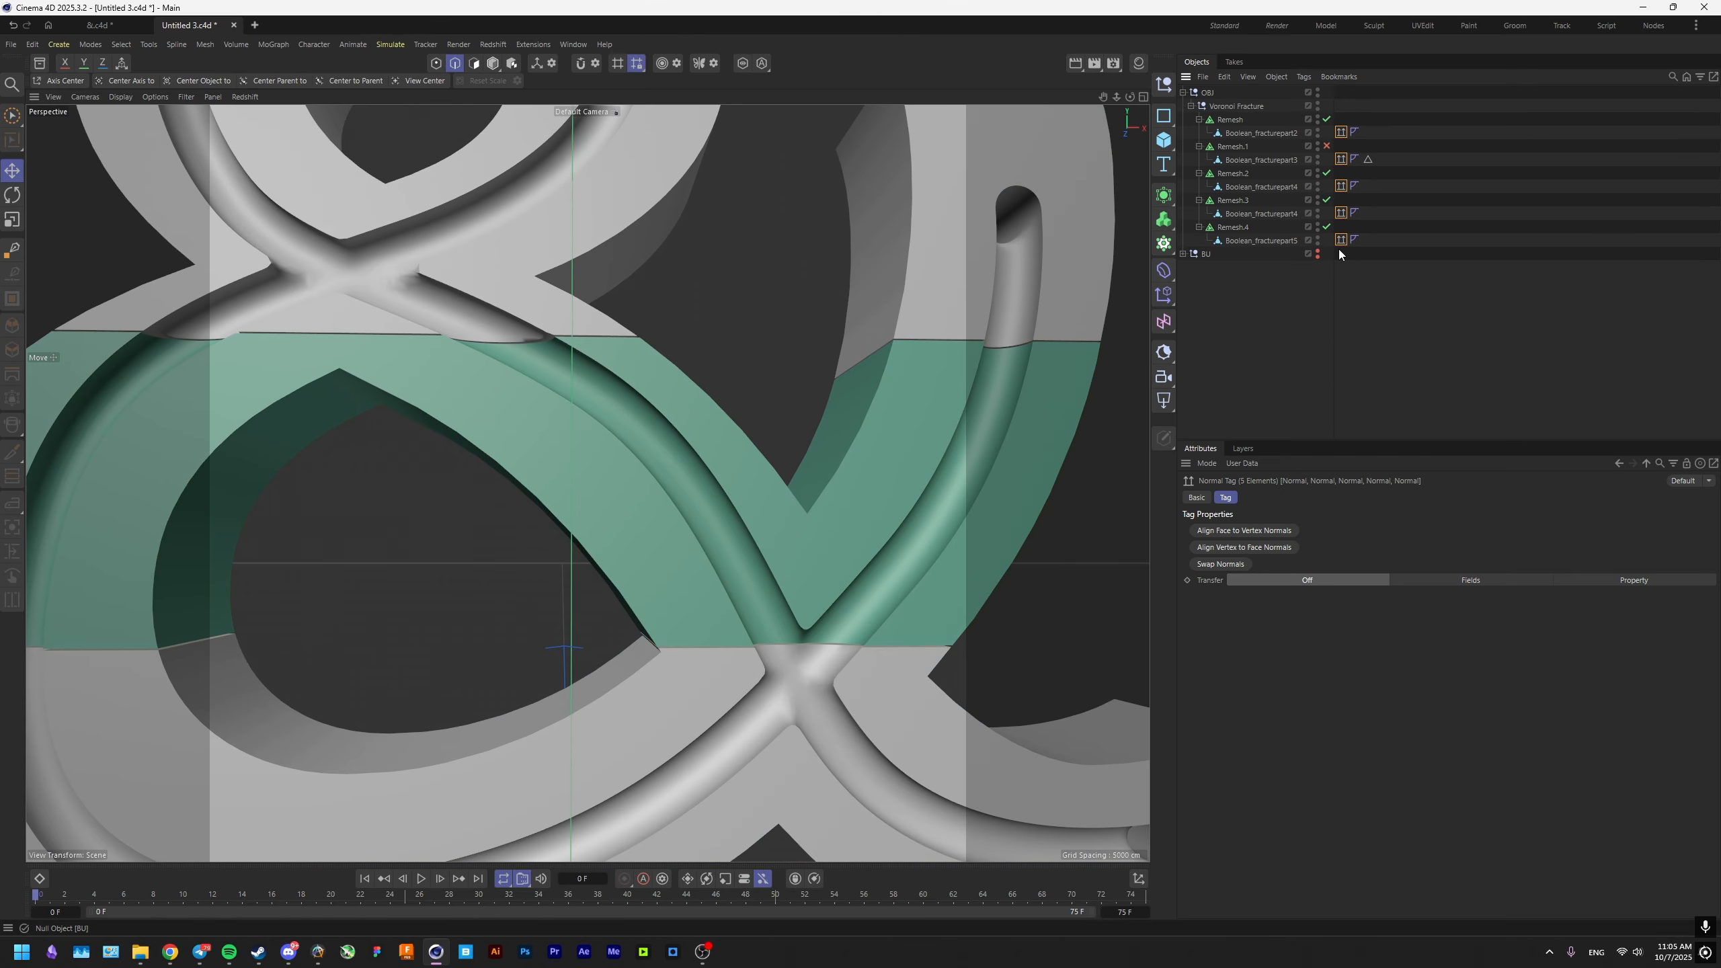
key(Delete)
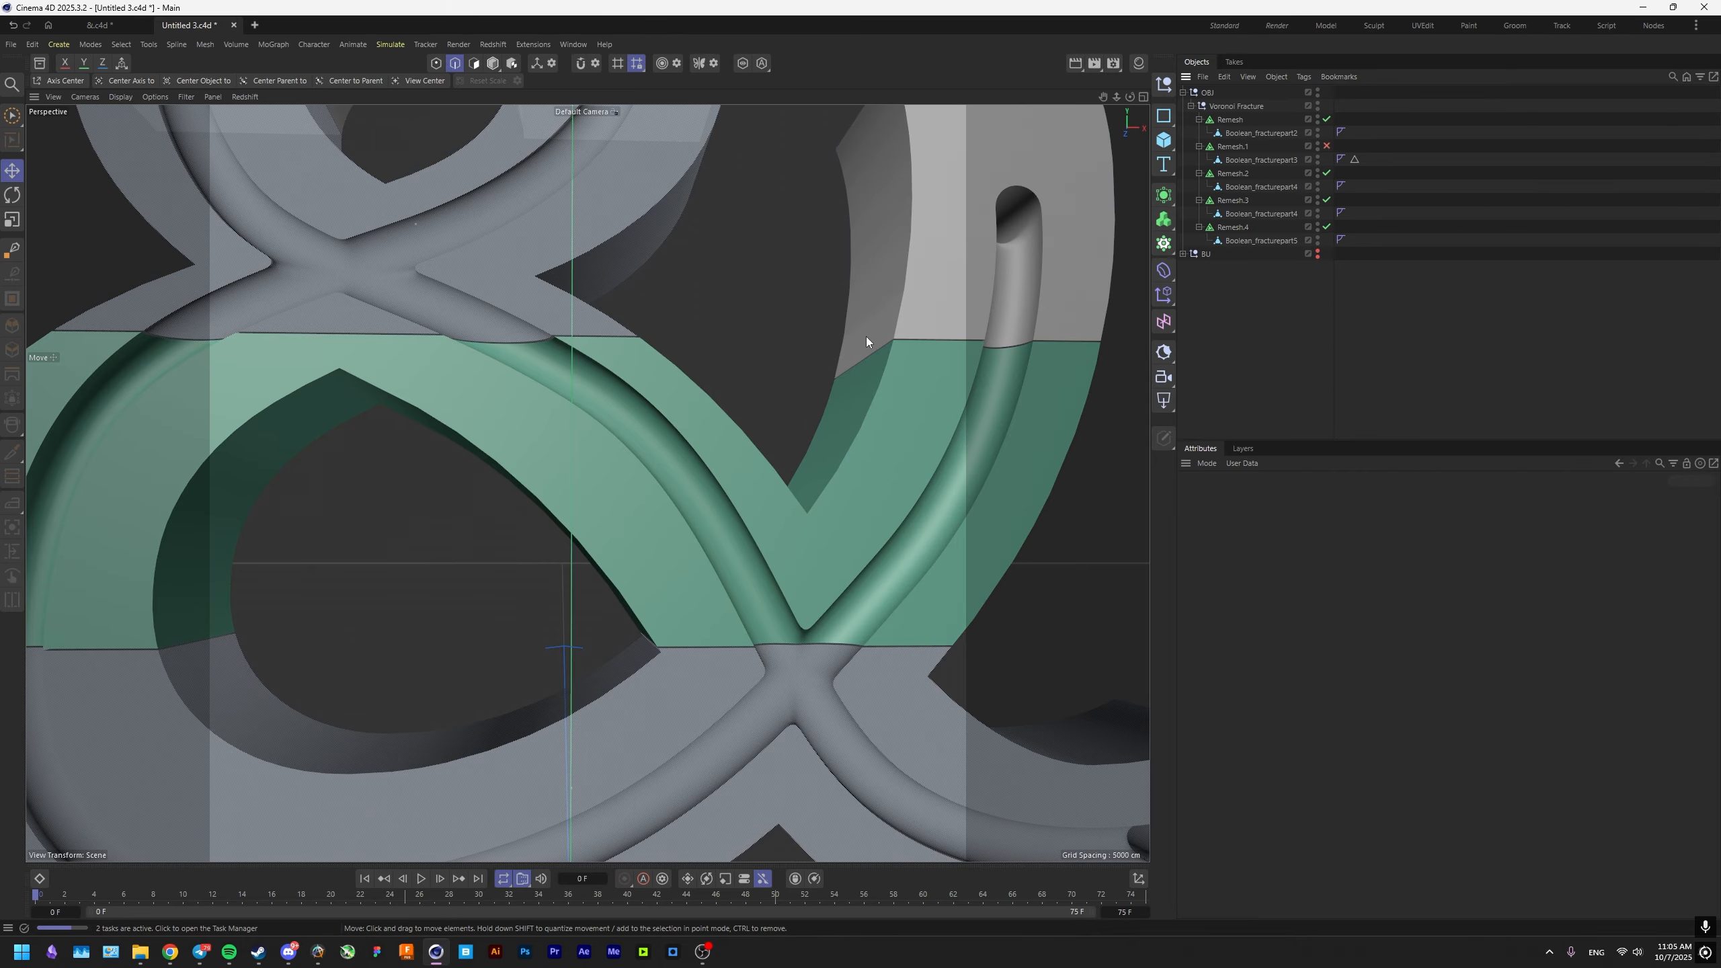
Set Detect Hard Edges of Remesh.1 to Shading and assign the stored Edge Selection tag as its Hard Edge Selection.
alt+drag(547, 411, 599, 485)
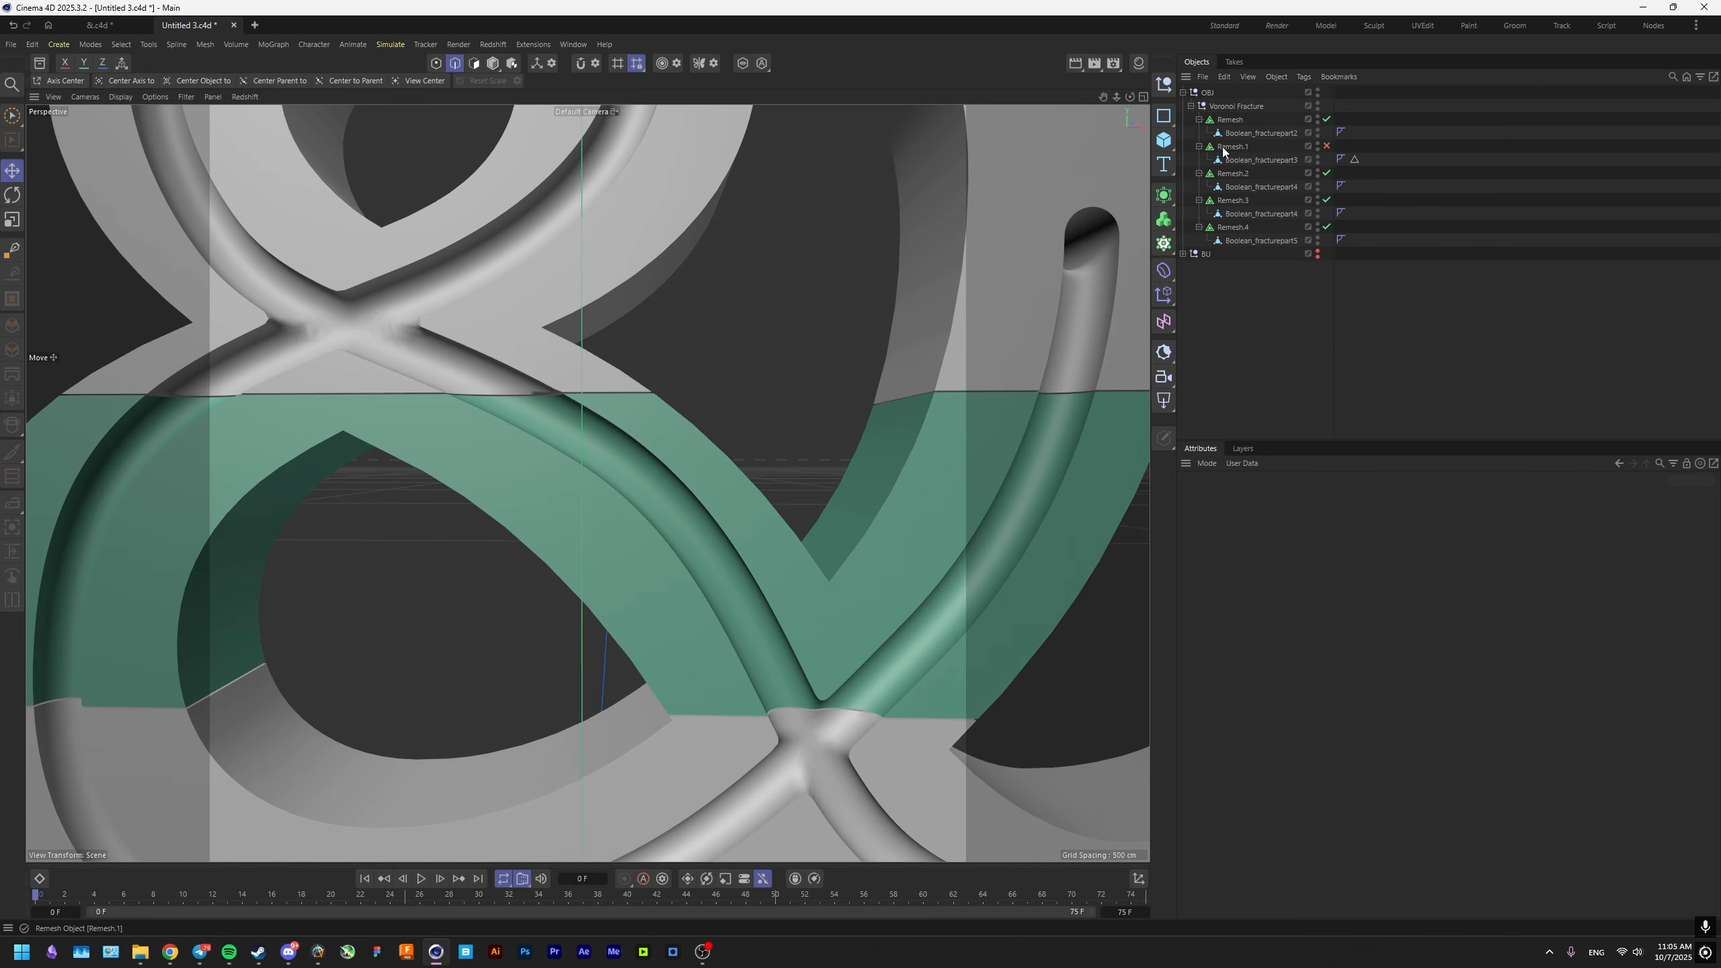
click(1250, 160)
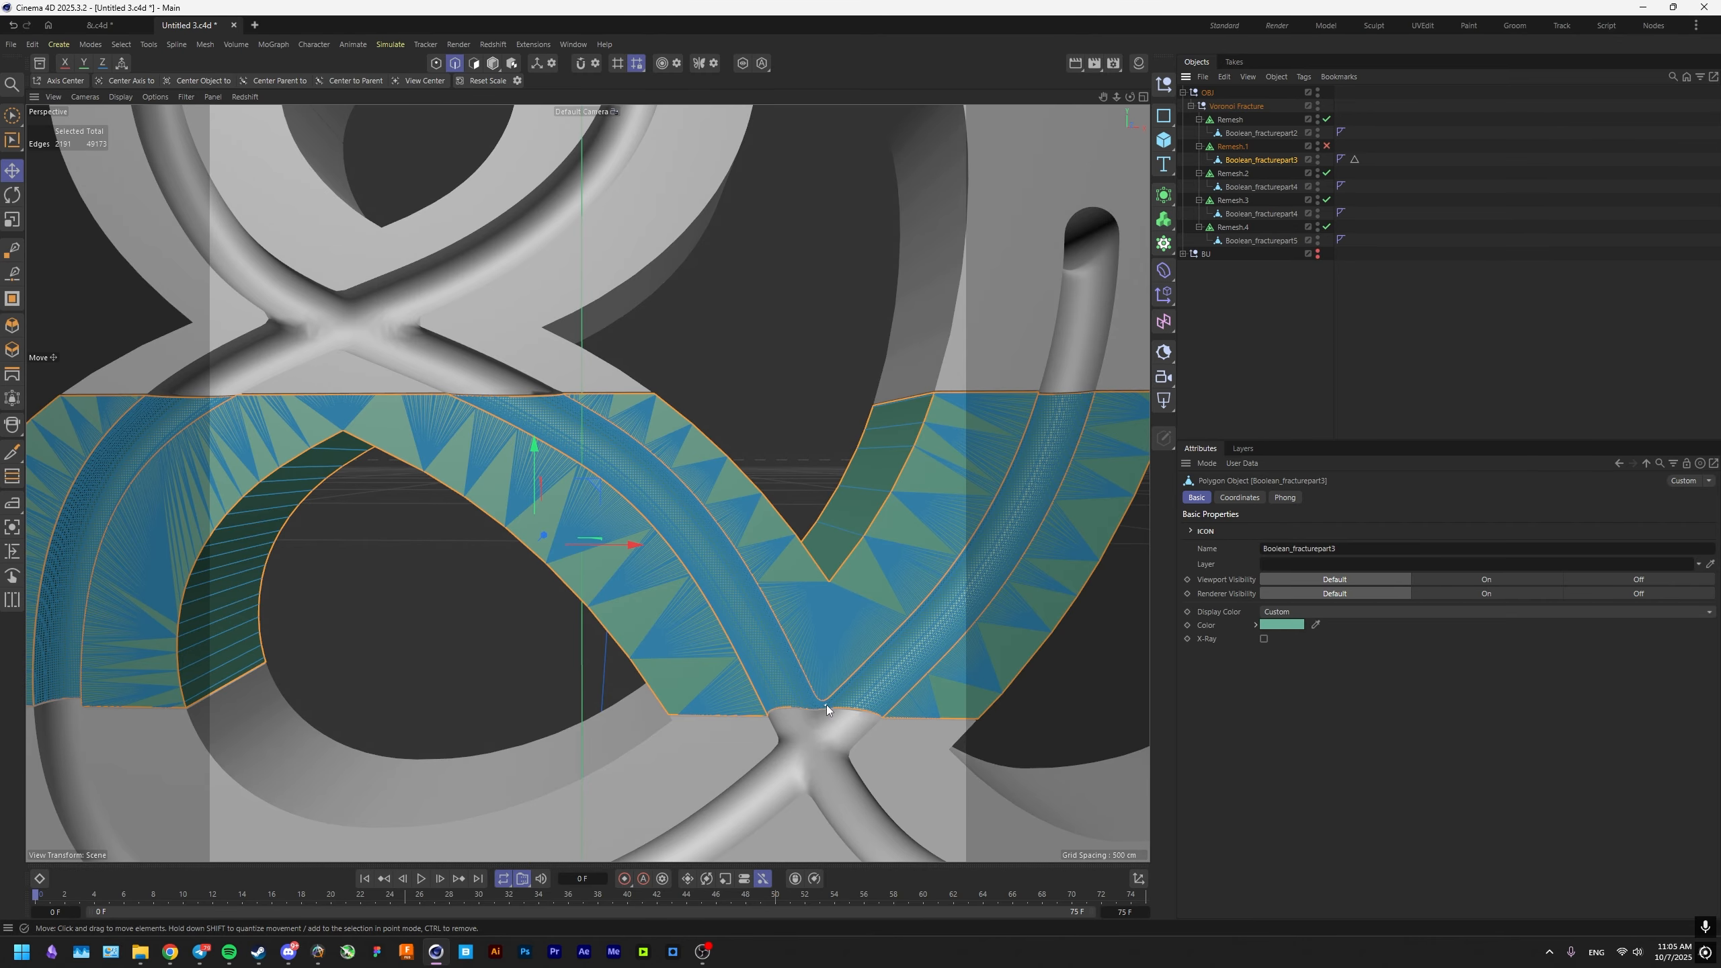
scroll(654, 516, up, 5)
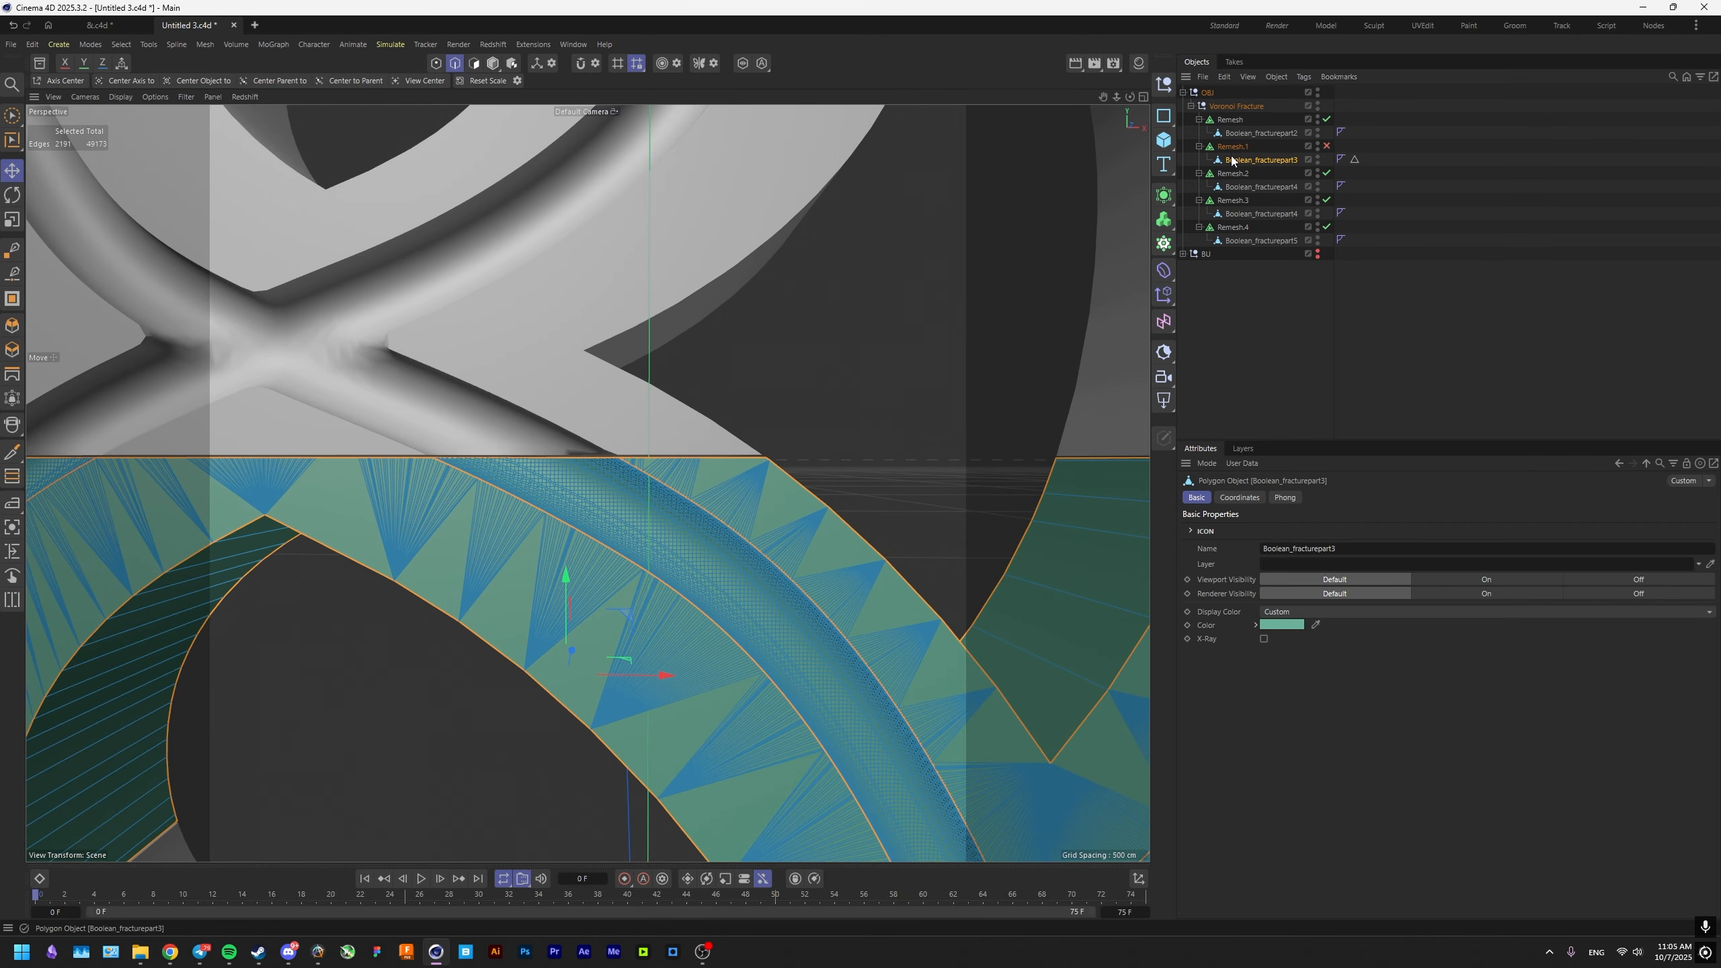
click(1232, 148)
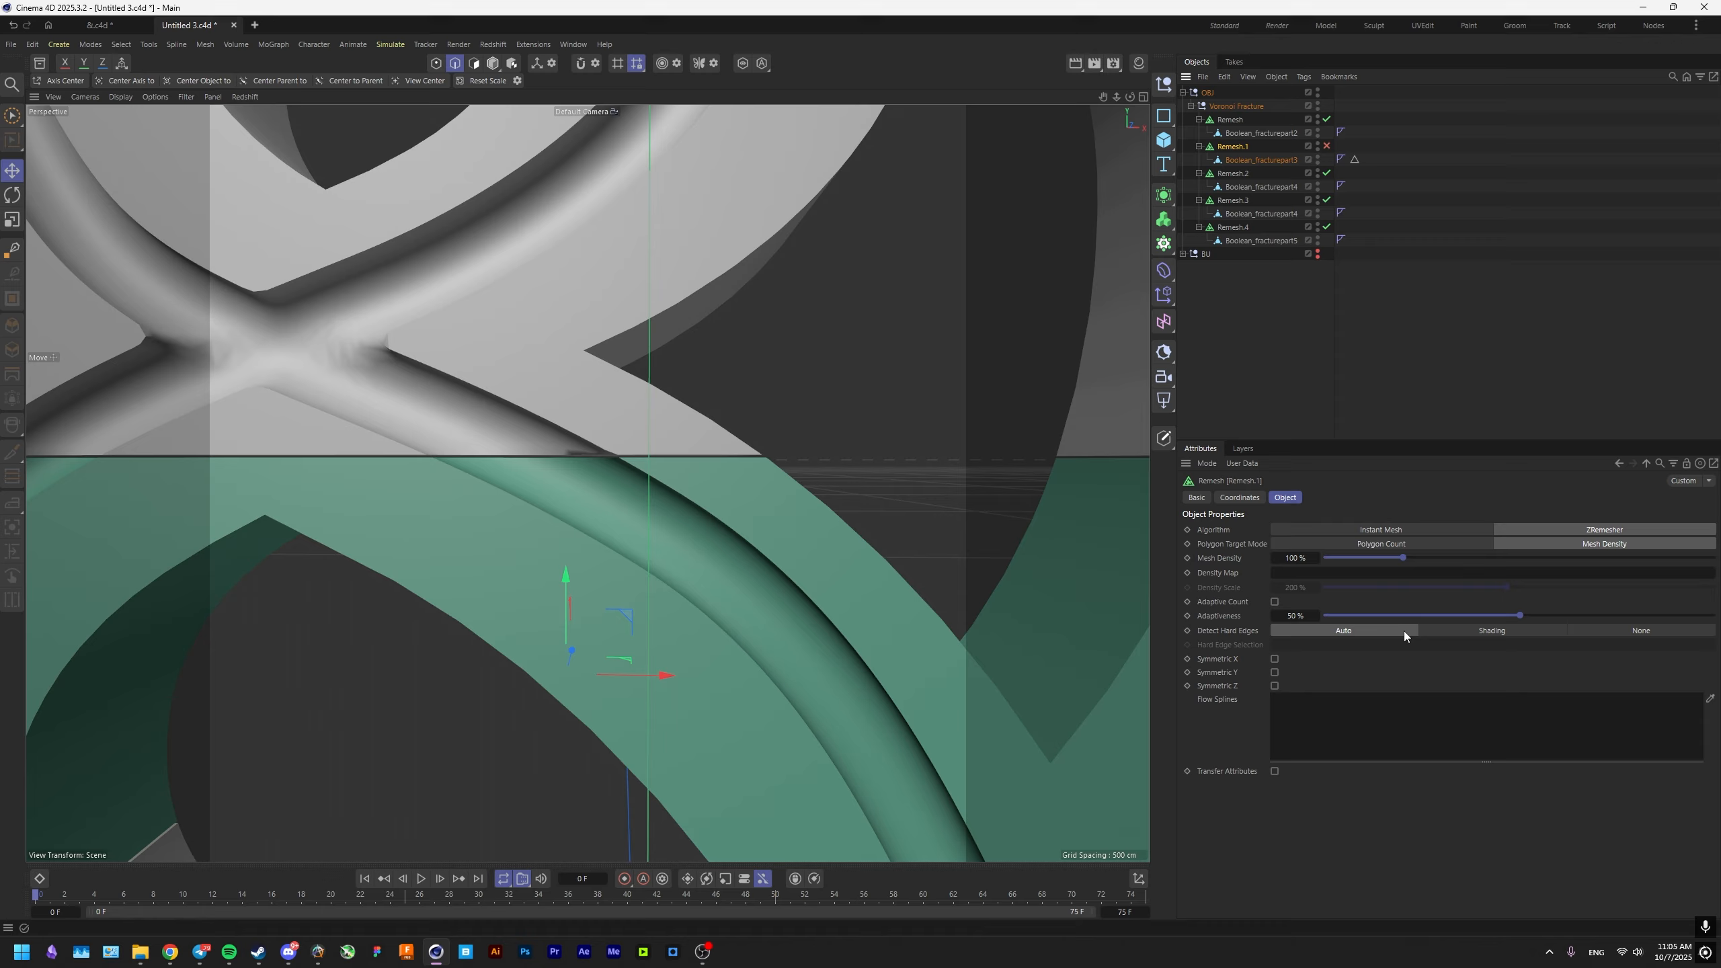
click(1229, 633)
click(1503, 630)
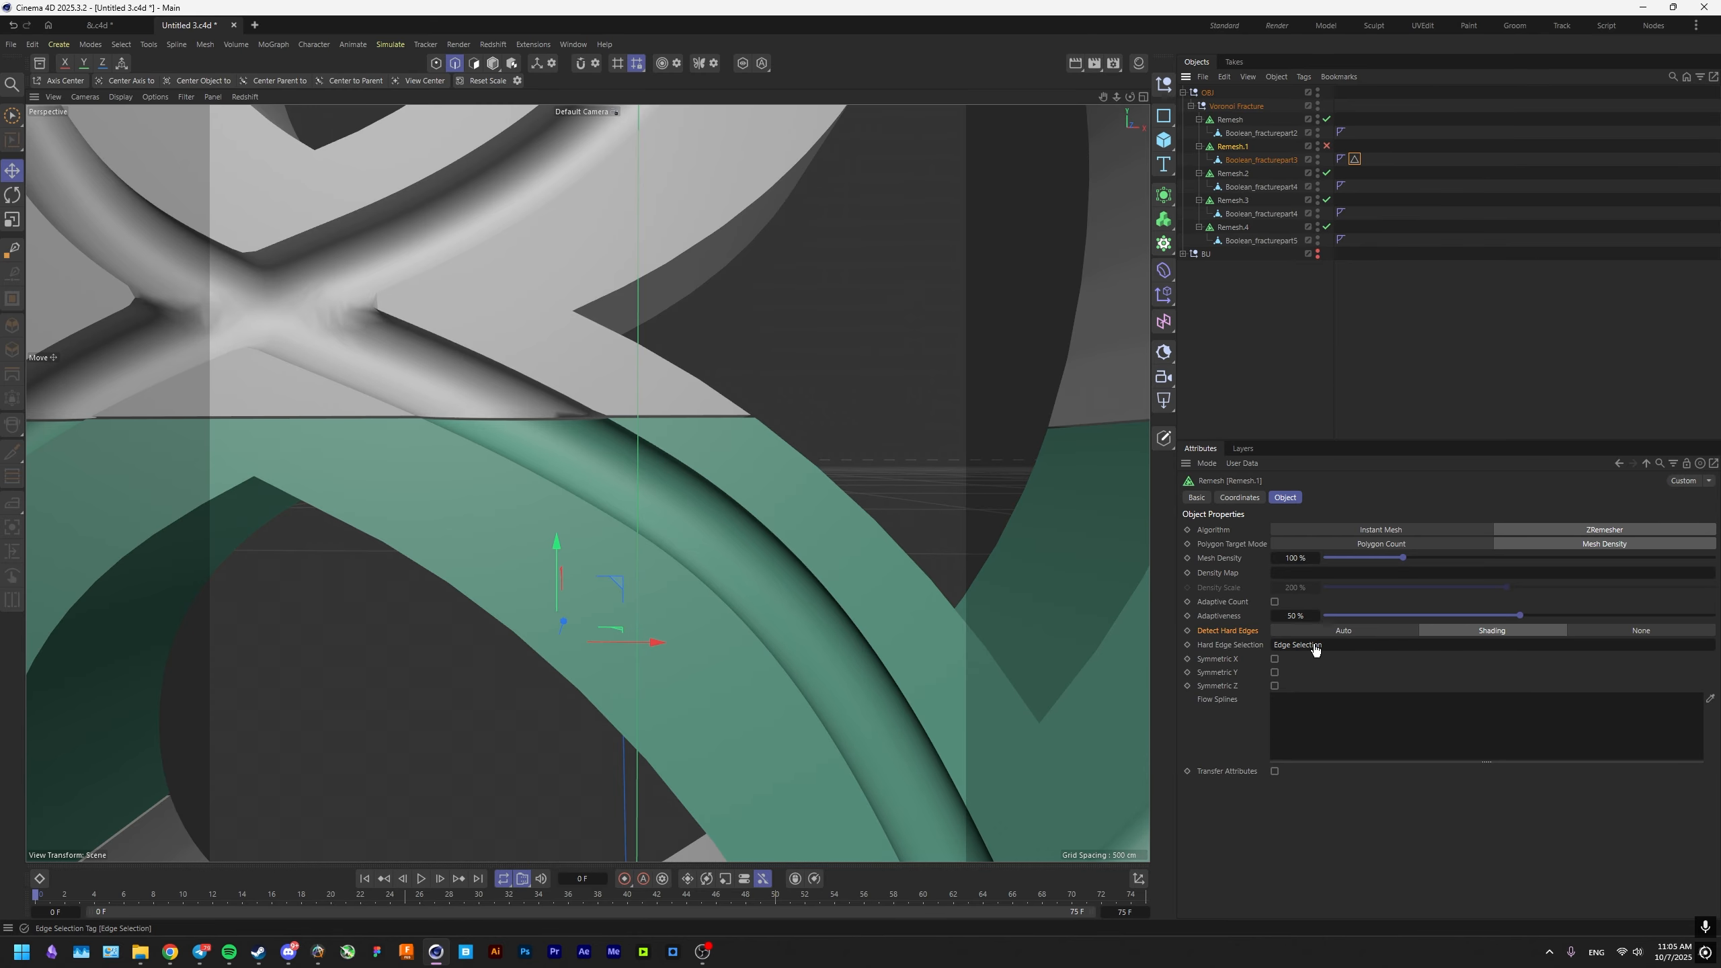
Re-enable Remesh.1 and inspect the remeshed piece along its seam with the neighbouring piece.
click(1326, 147)
alt+middle_drag(677, 550, 783, 553)
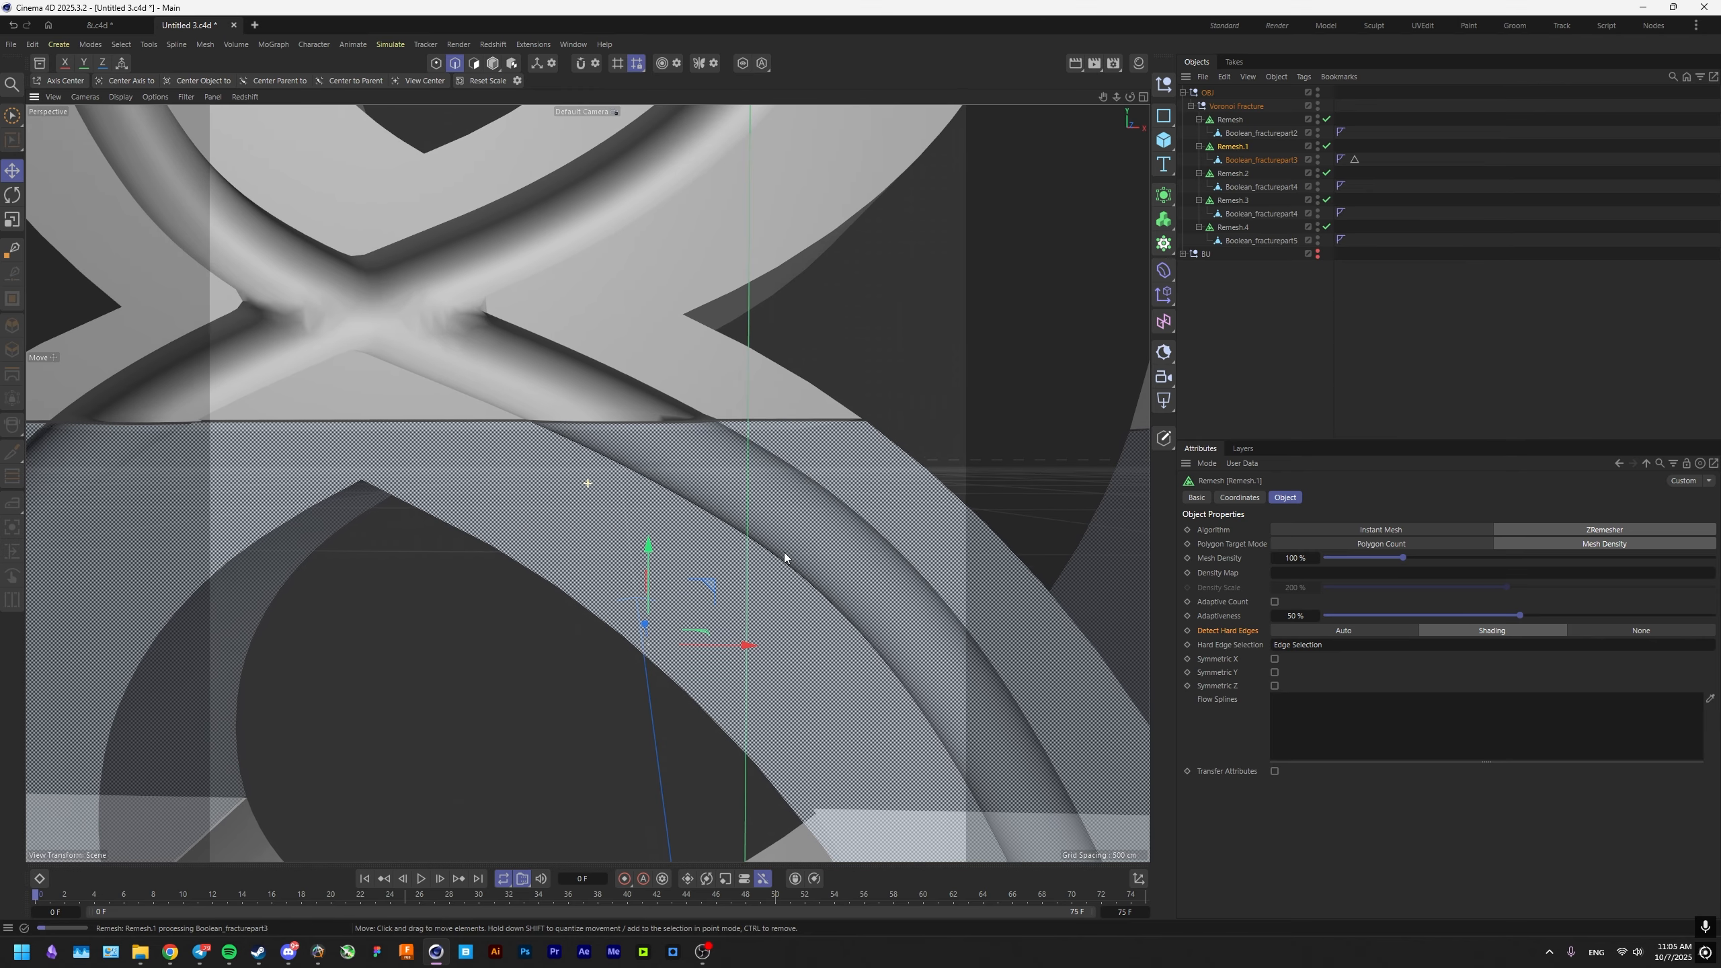
scroll(757, 483, down, 5)
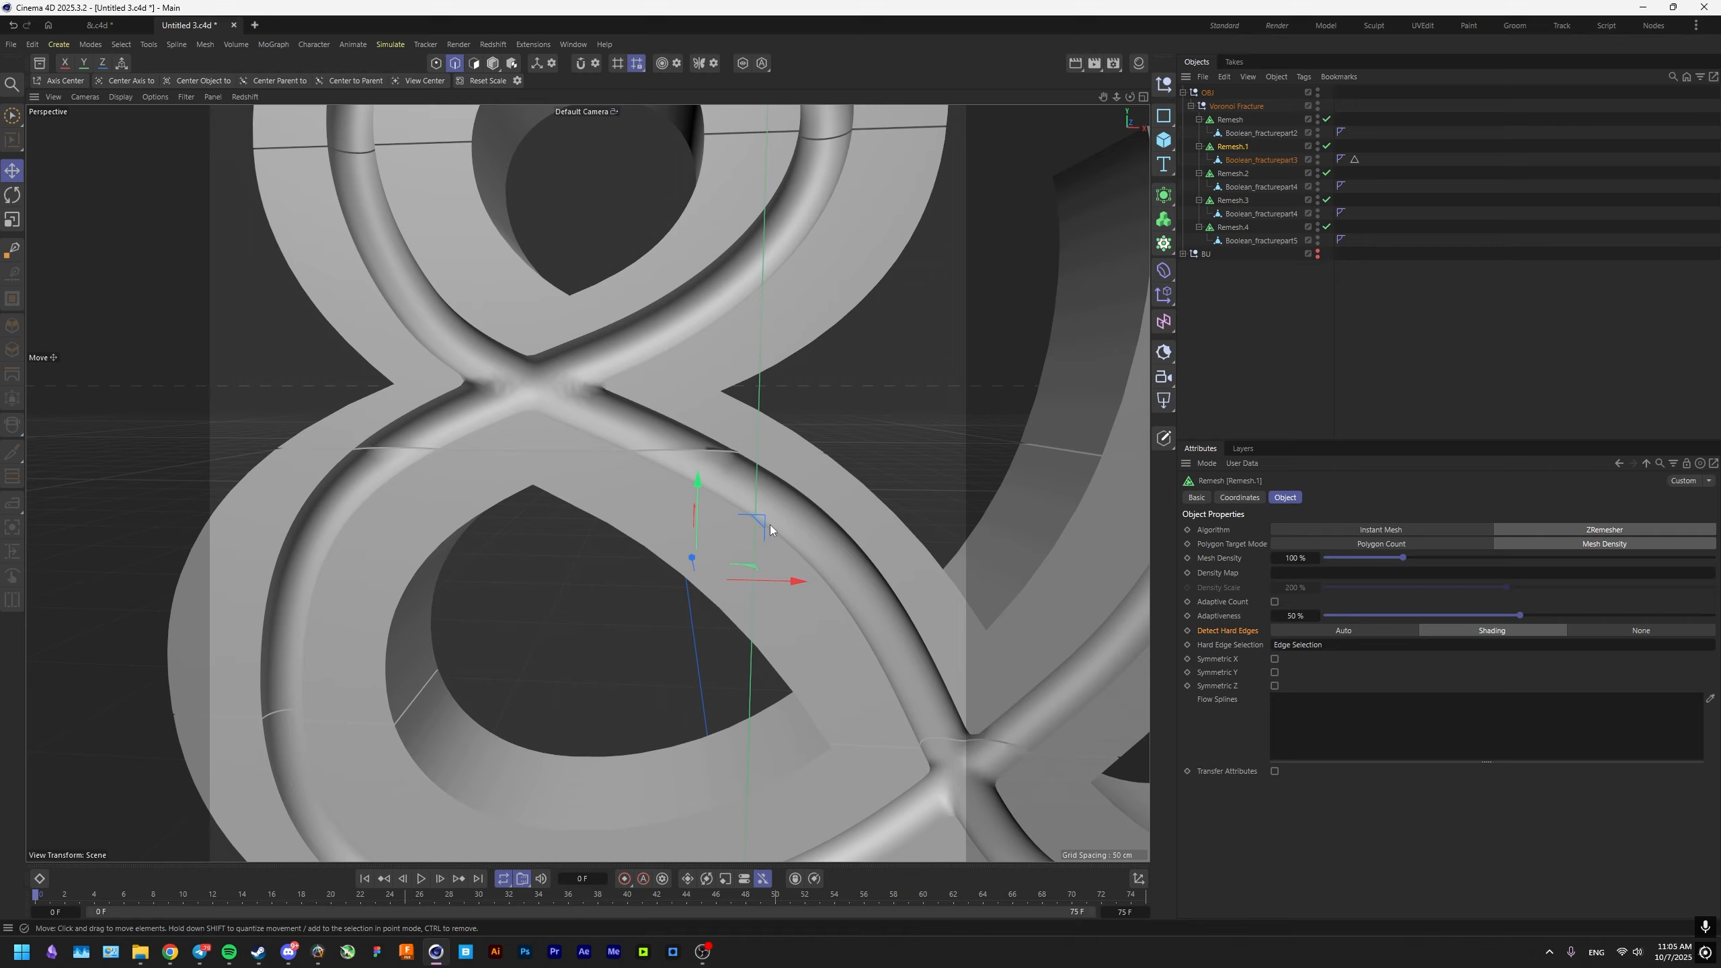
alt+drag(769, 525, 804, 461)
scroll(680, 446, up, 4)
scroll(834, 742, up, 1)
scroll(841, 683, down, 2)
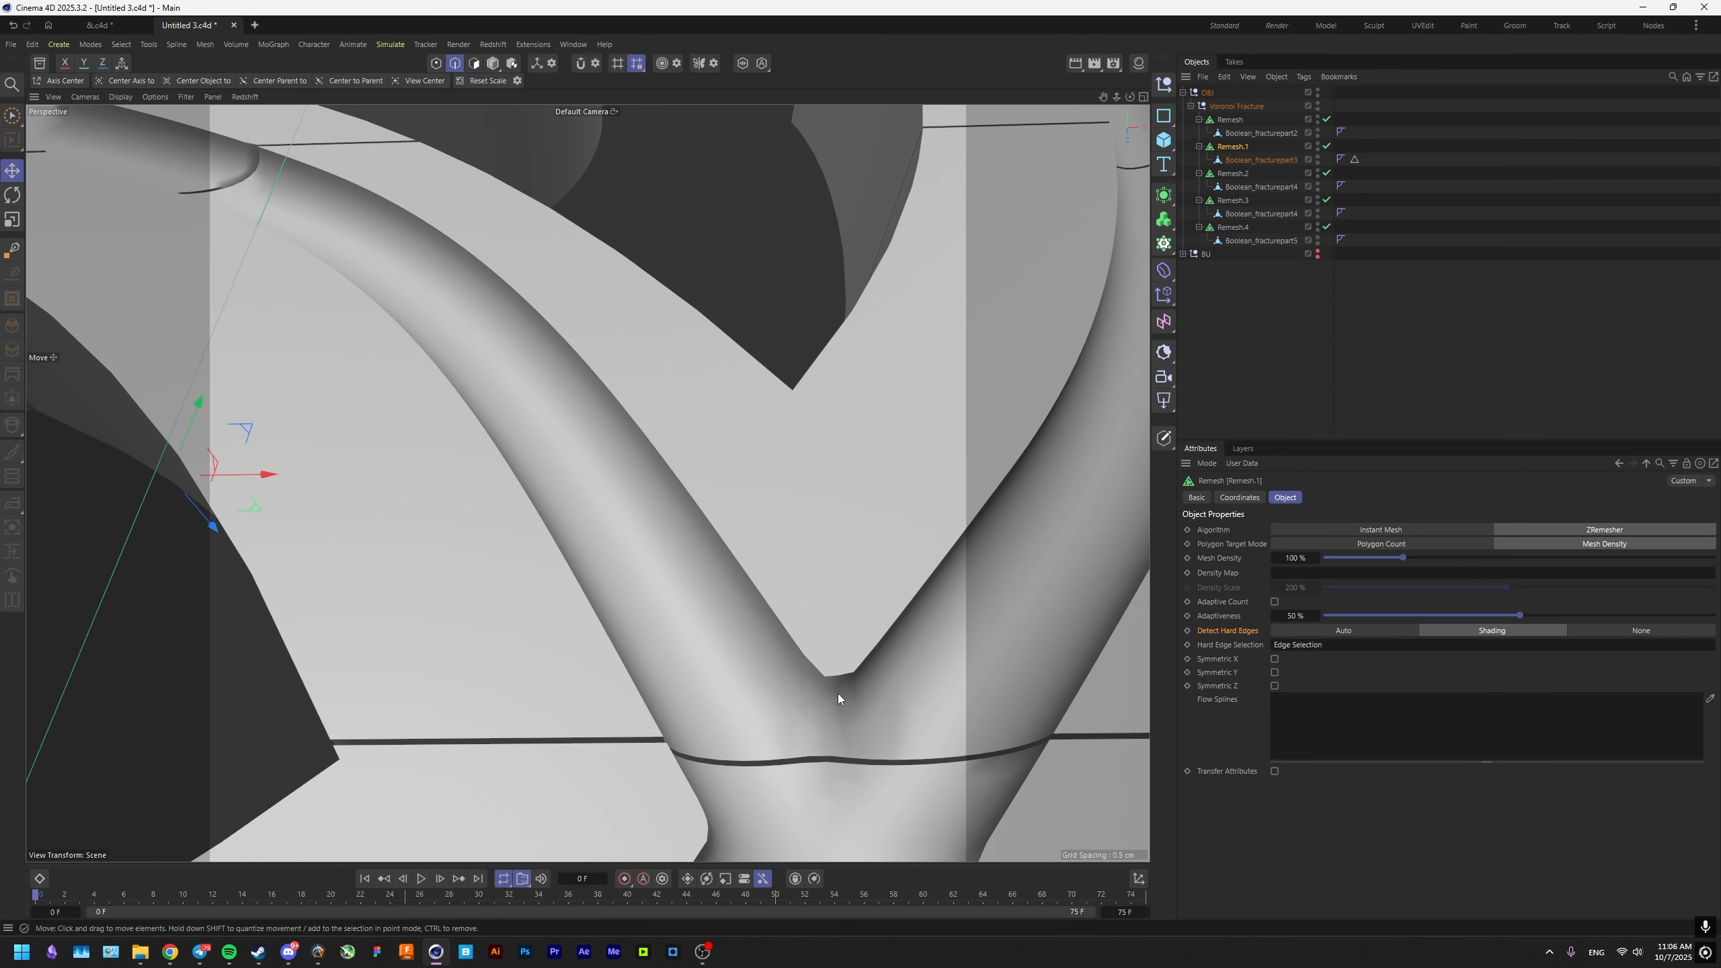
alt+drag(837, 694, 670, 543)
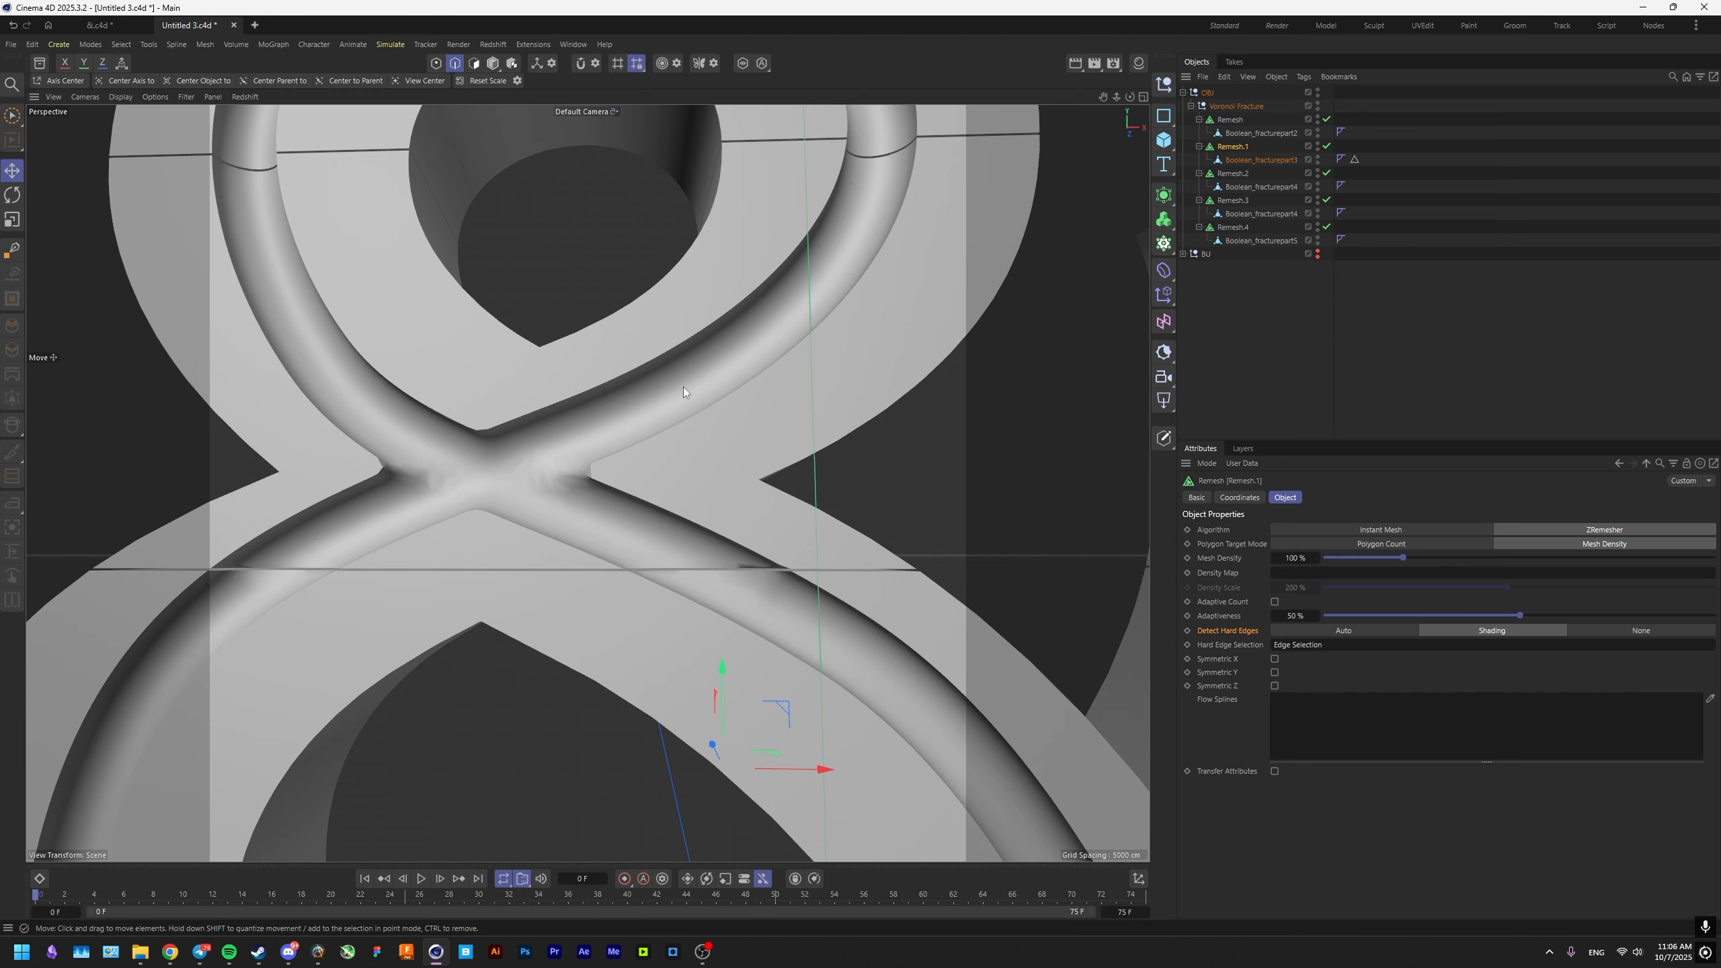
Isolate the fracture part under Remesh.2 and select all its phong break edges with a 20° phong angle.
click(639, 500)
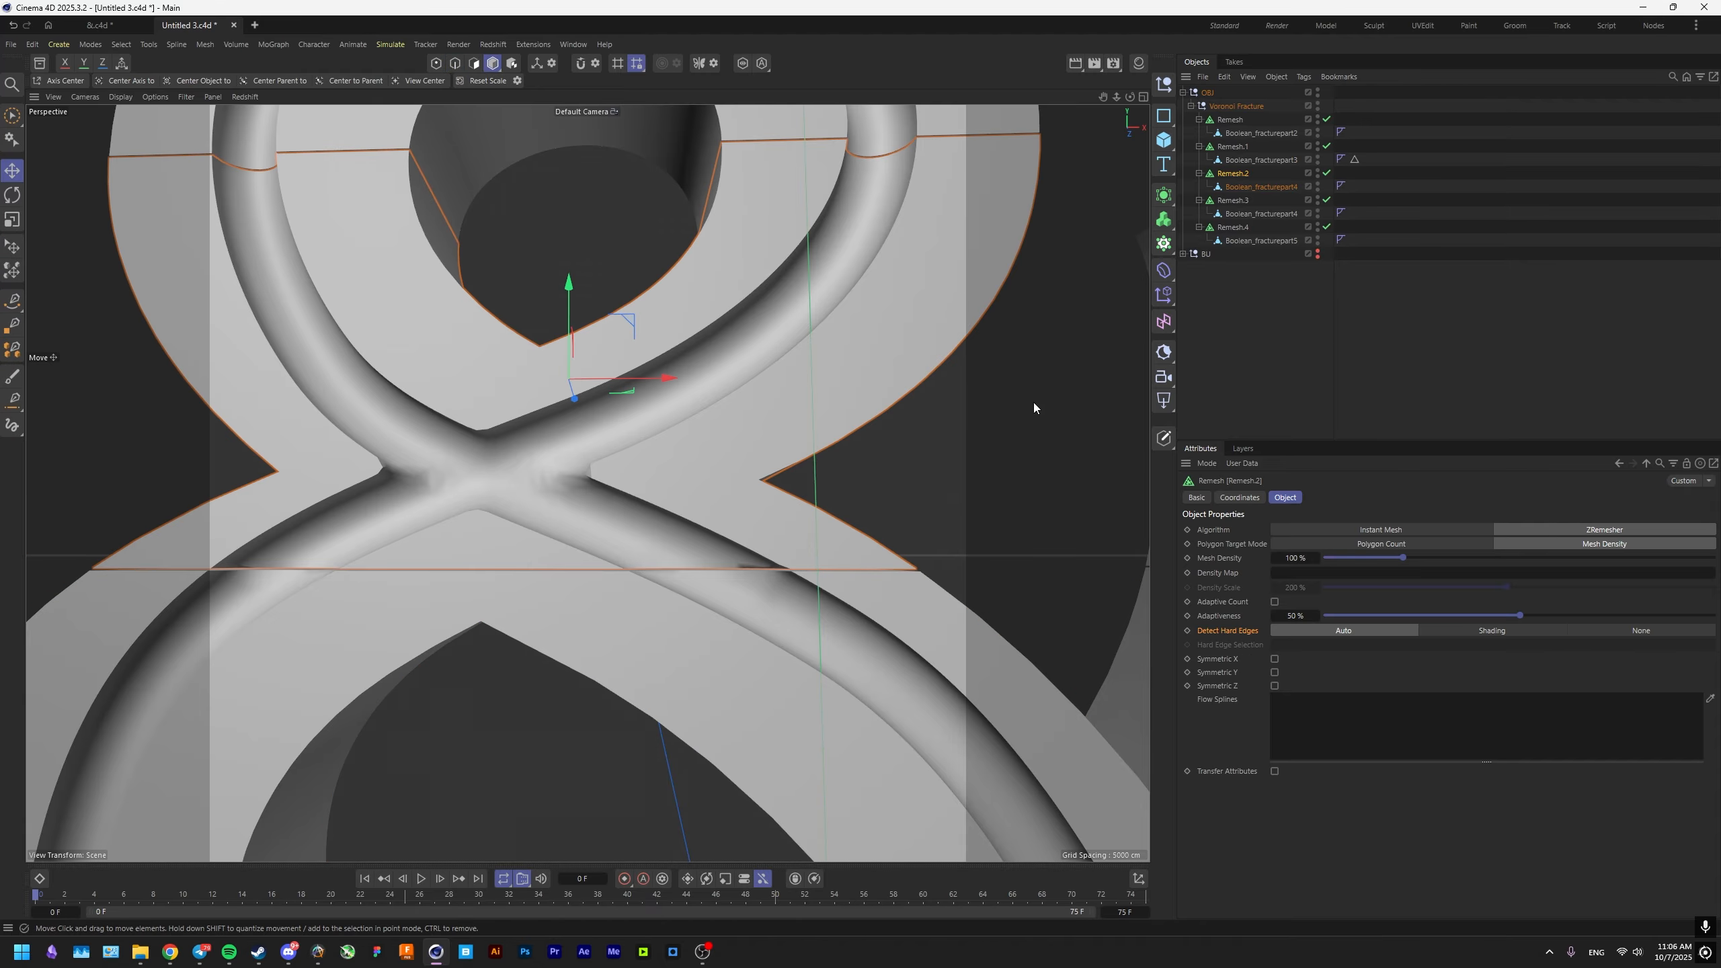
click(1253, 188)
alt+drag(687, 432, 775, 475)
key(q)
click(454, 64)
key(u)
key(n)
click(1211, 580)
Deselect the stray edges on the smooth groove surface near the crossing of the isolated part.
scroll(714, 581, up, 5)
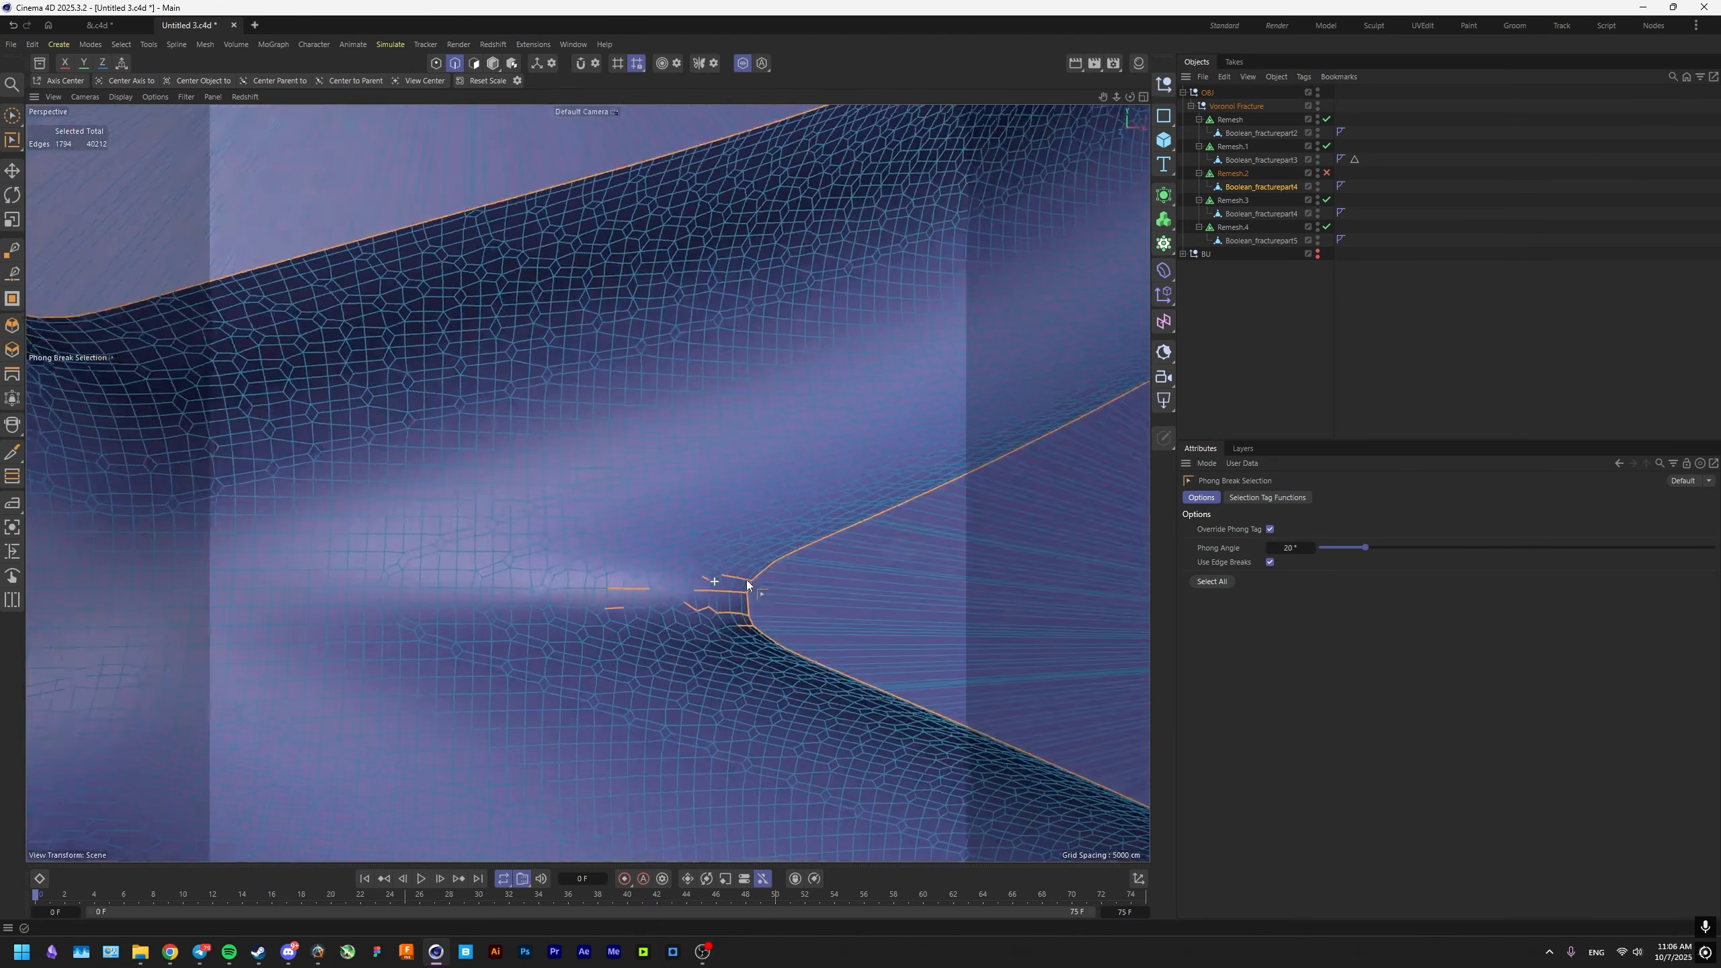
key(e)
scroll(746, 580, up, 2)
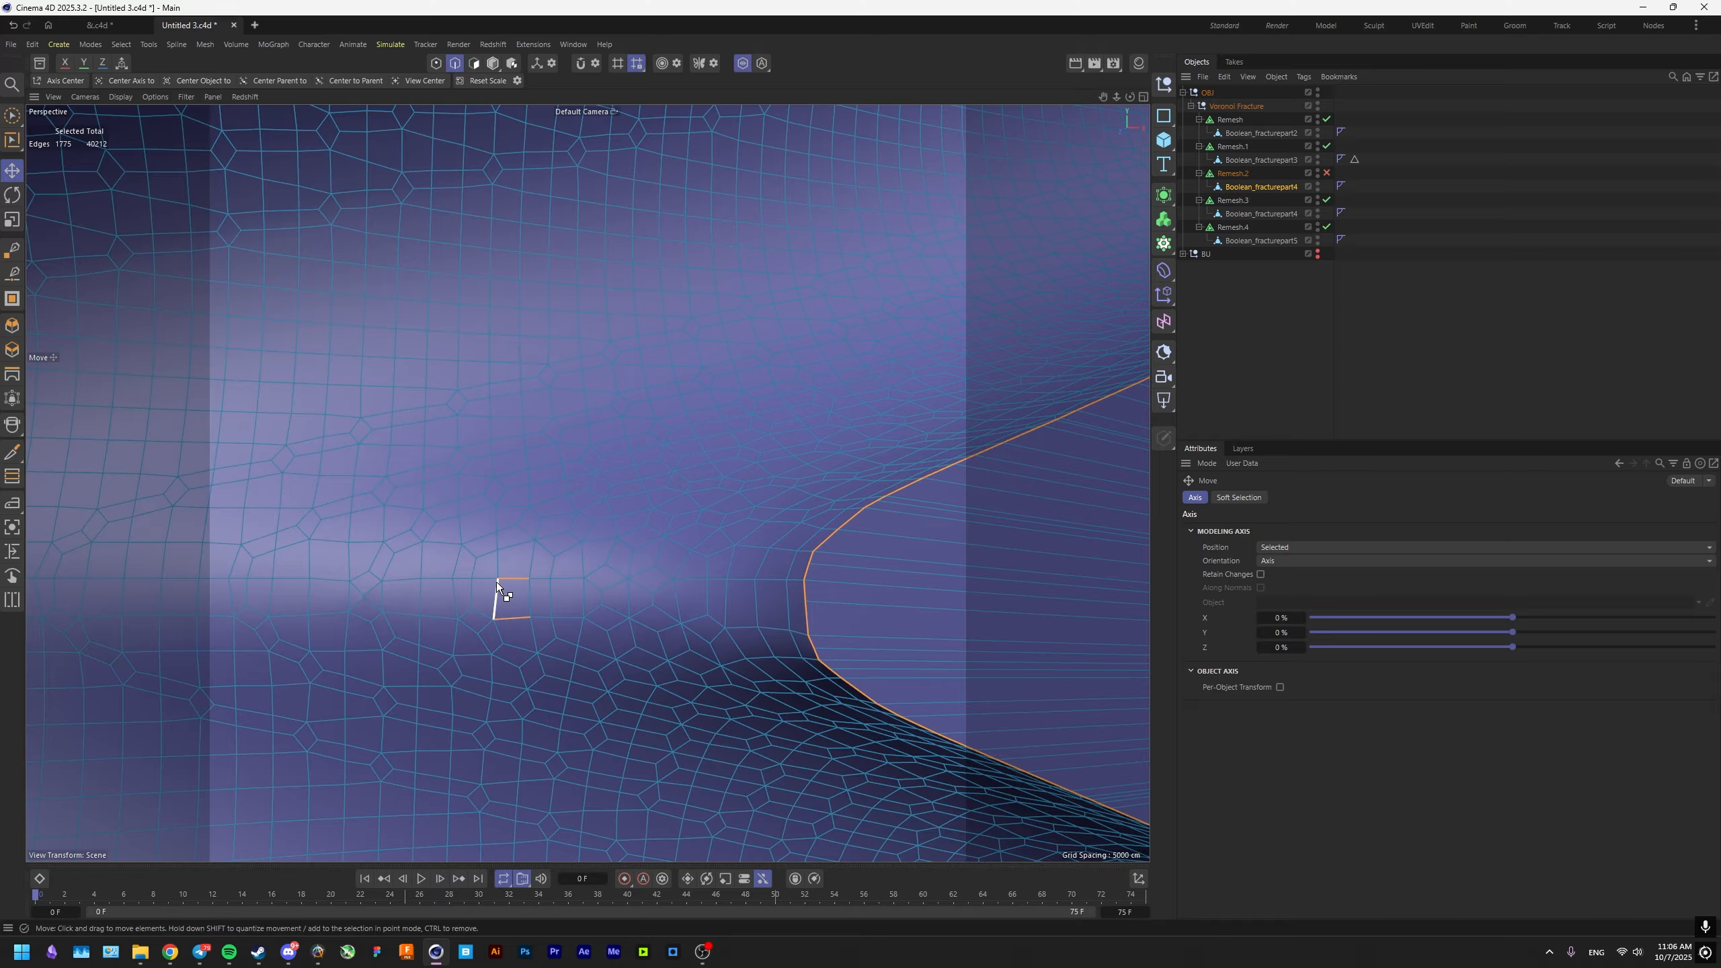
scroll(496, 581, down, 5)
scroll(442, 584, up, 5)
ctrl+click(466, 609)
scroll(481, 620, down, 8)
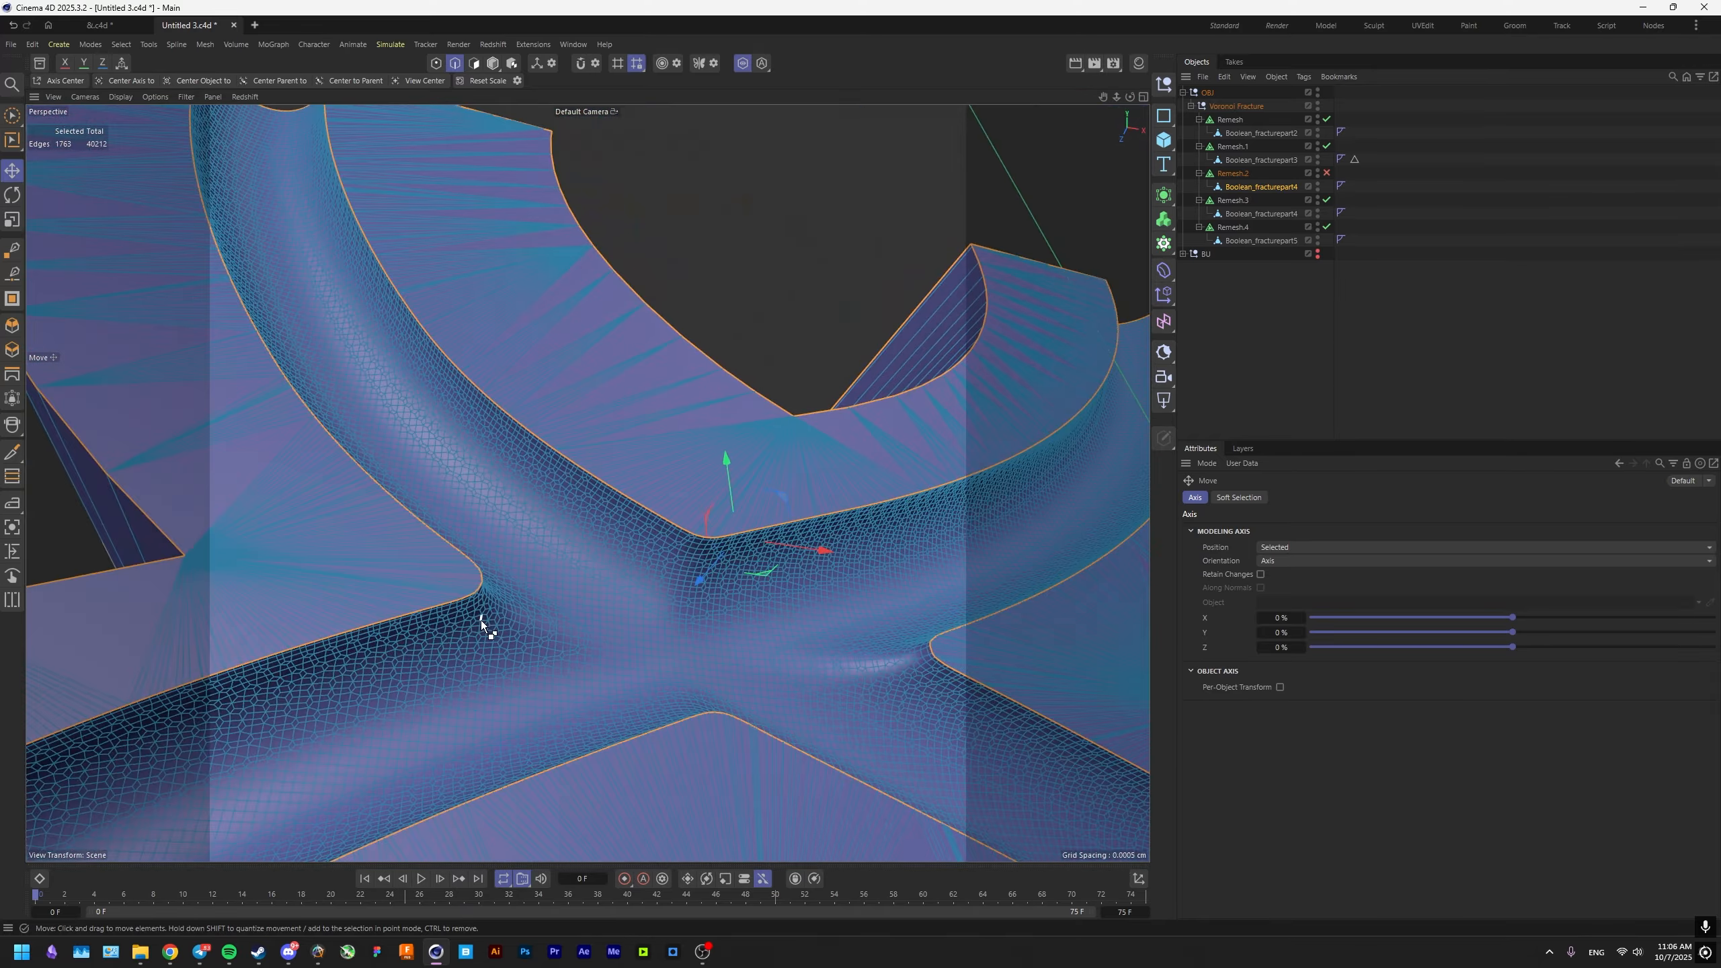
Store the edges as a selection tag, assign it as Remesh.2's Hard Edge Selection, and set Detect Hard Edges to Shading.
alt+drag(504, 722, 692, 621)
click(121, 45)
click(178, 470)
click(1241, 174)
drag(1354, 185, 1412, 649)
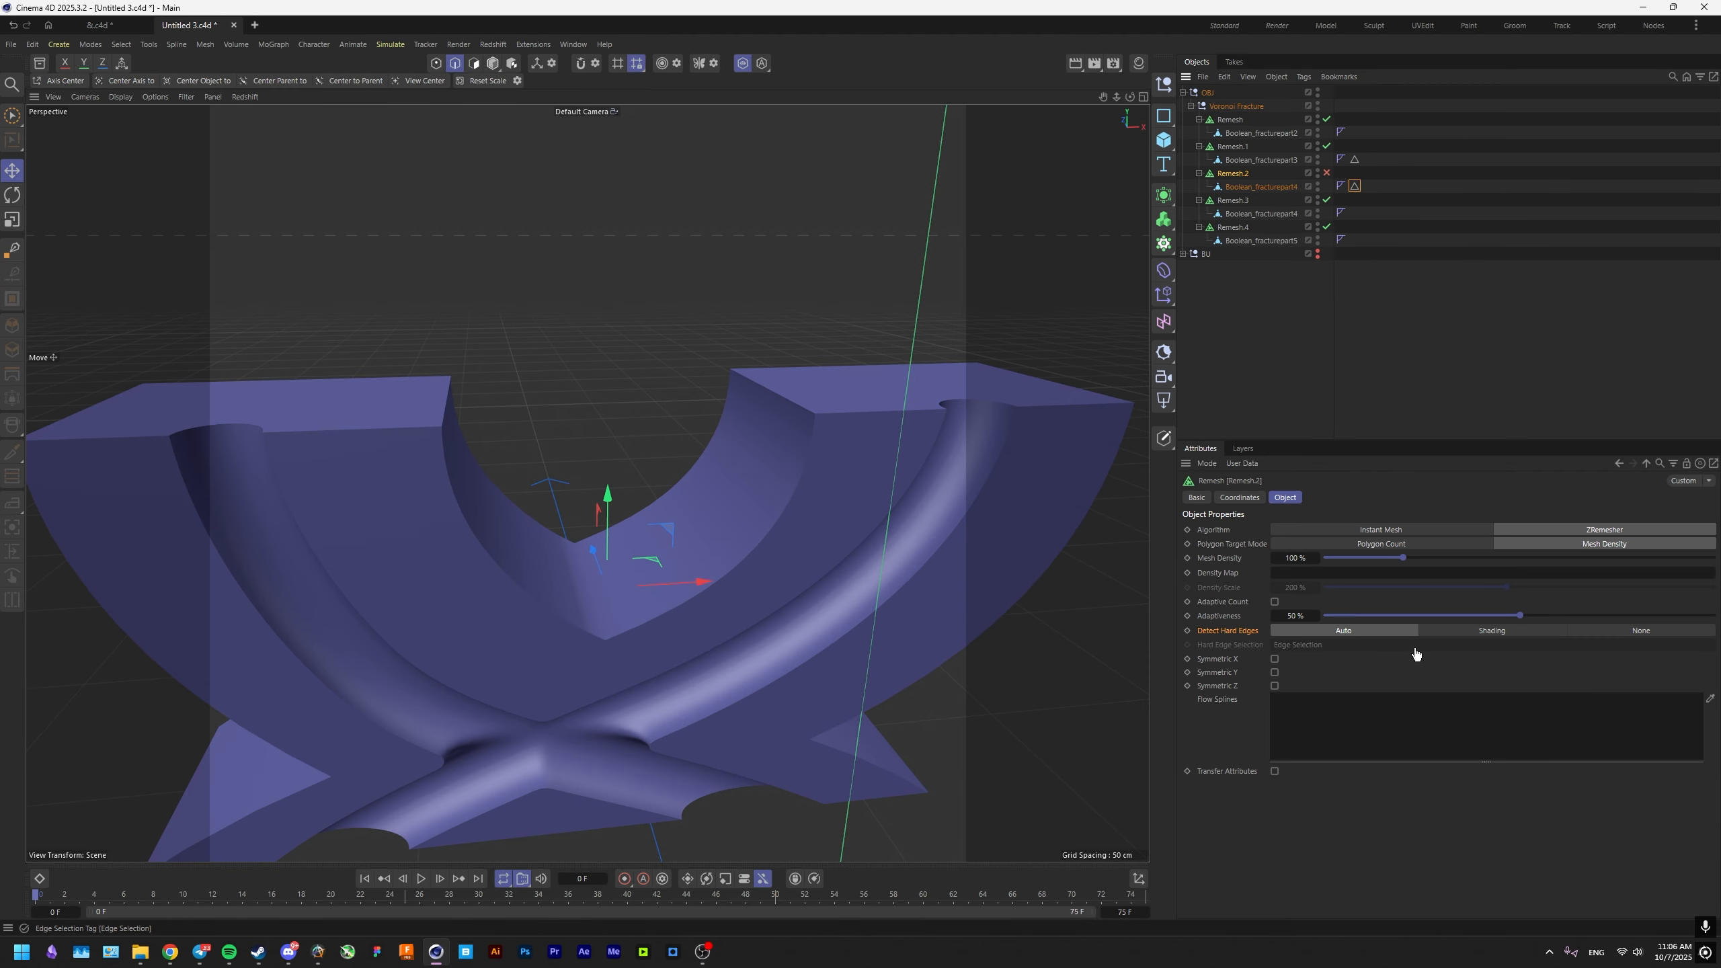
click(1457, 631)
End the viewport isolation, re-enable Remesh.2 and open the Phong tag of its fracture part.
click(742, 64)
click(1326, 172)
alt+drag(668, 667, 683, 531)
scroll(683, 535, up, 10)
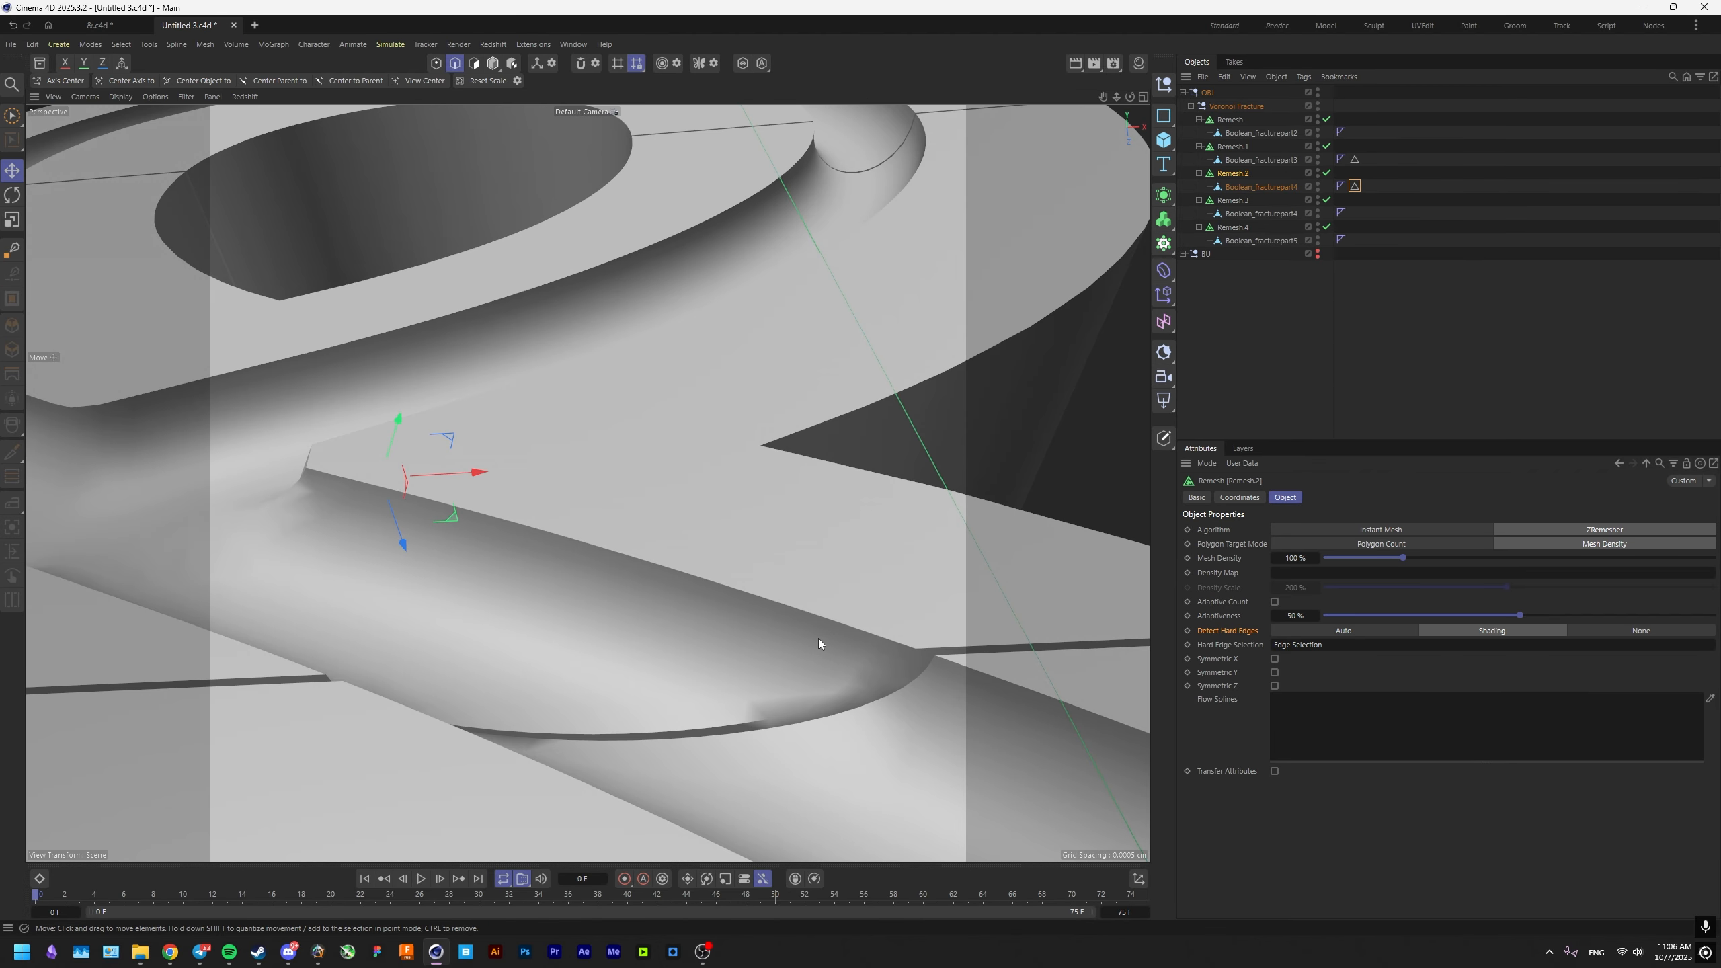
click(1341, 185)
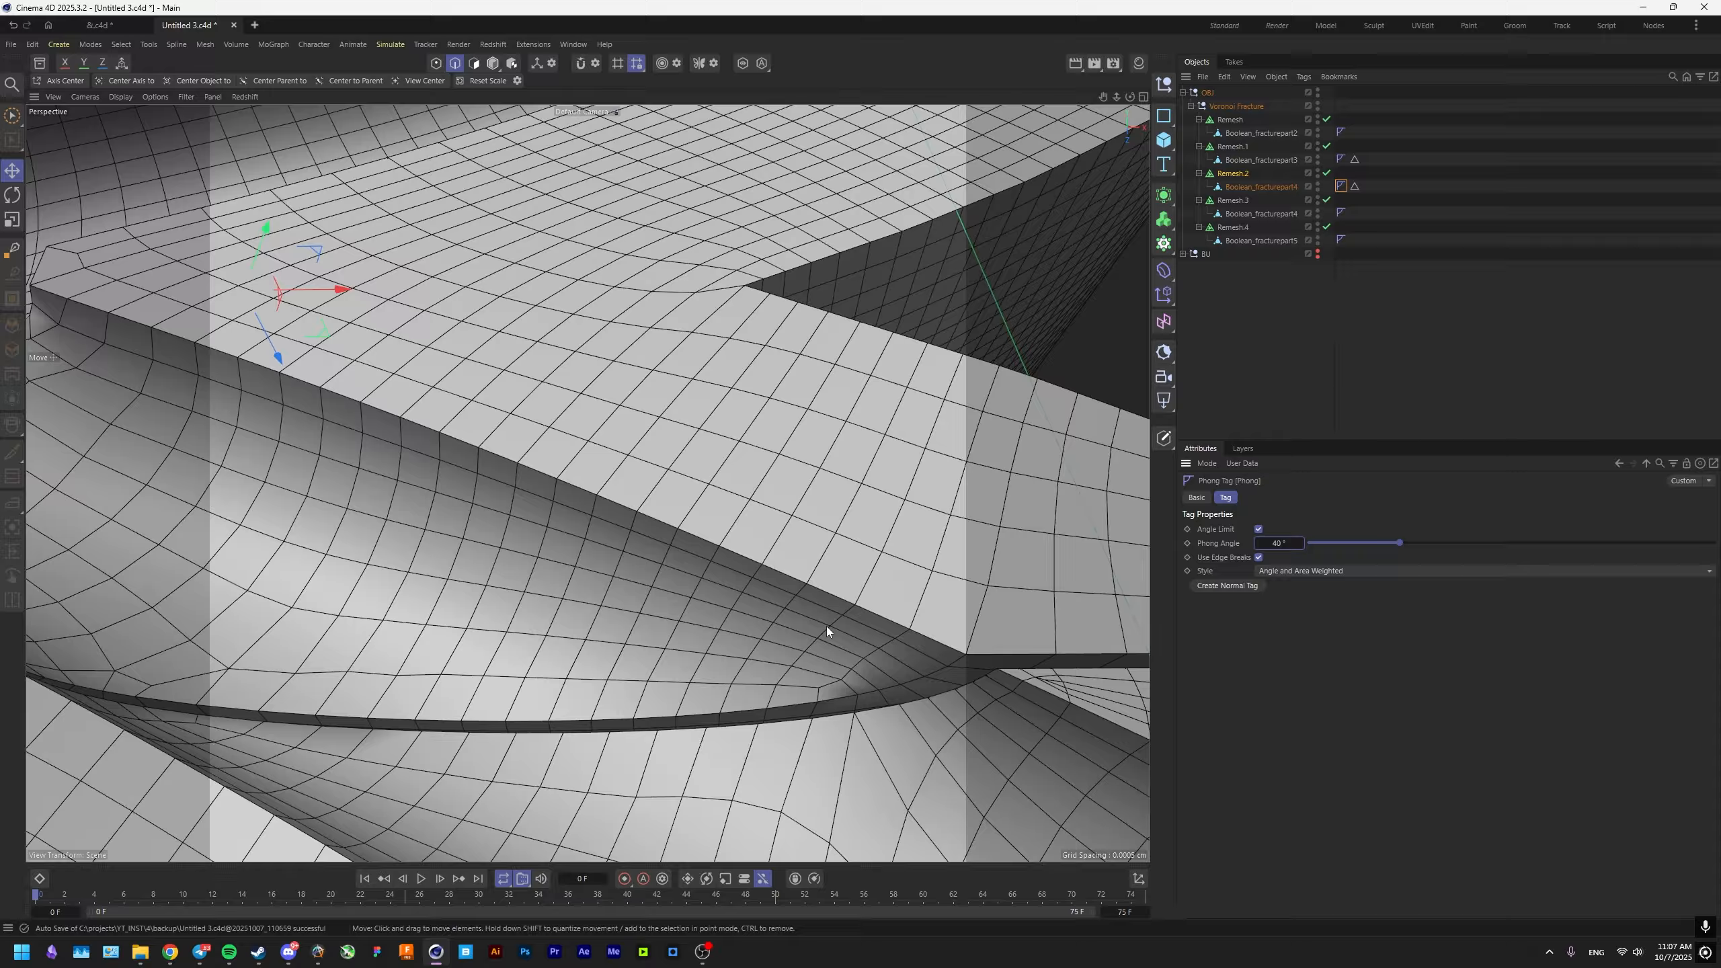
mouse_move(826, 634)
alt+mouse_down()
mouse_move(804, 622)
mouse_move(837, 606)
alt+mouse_up()
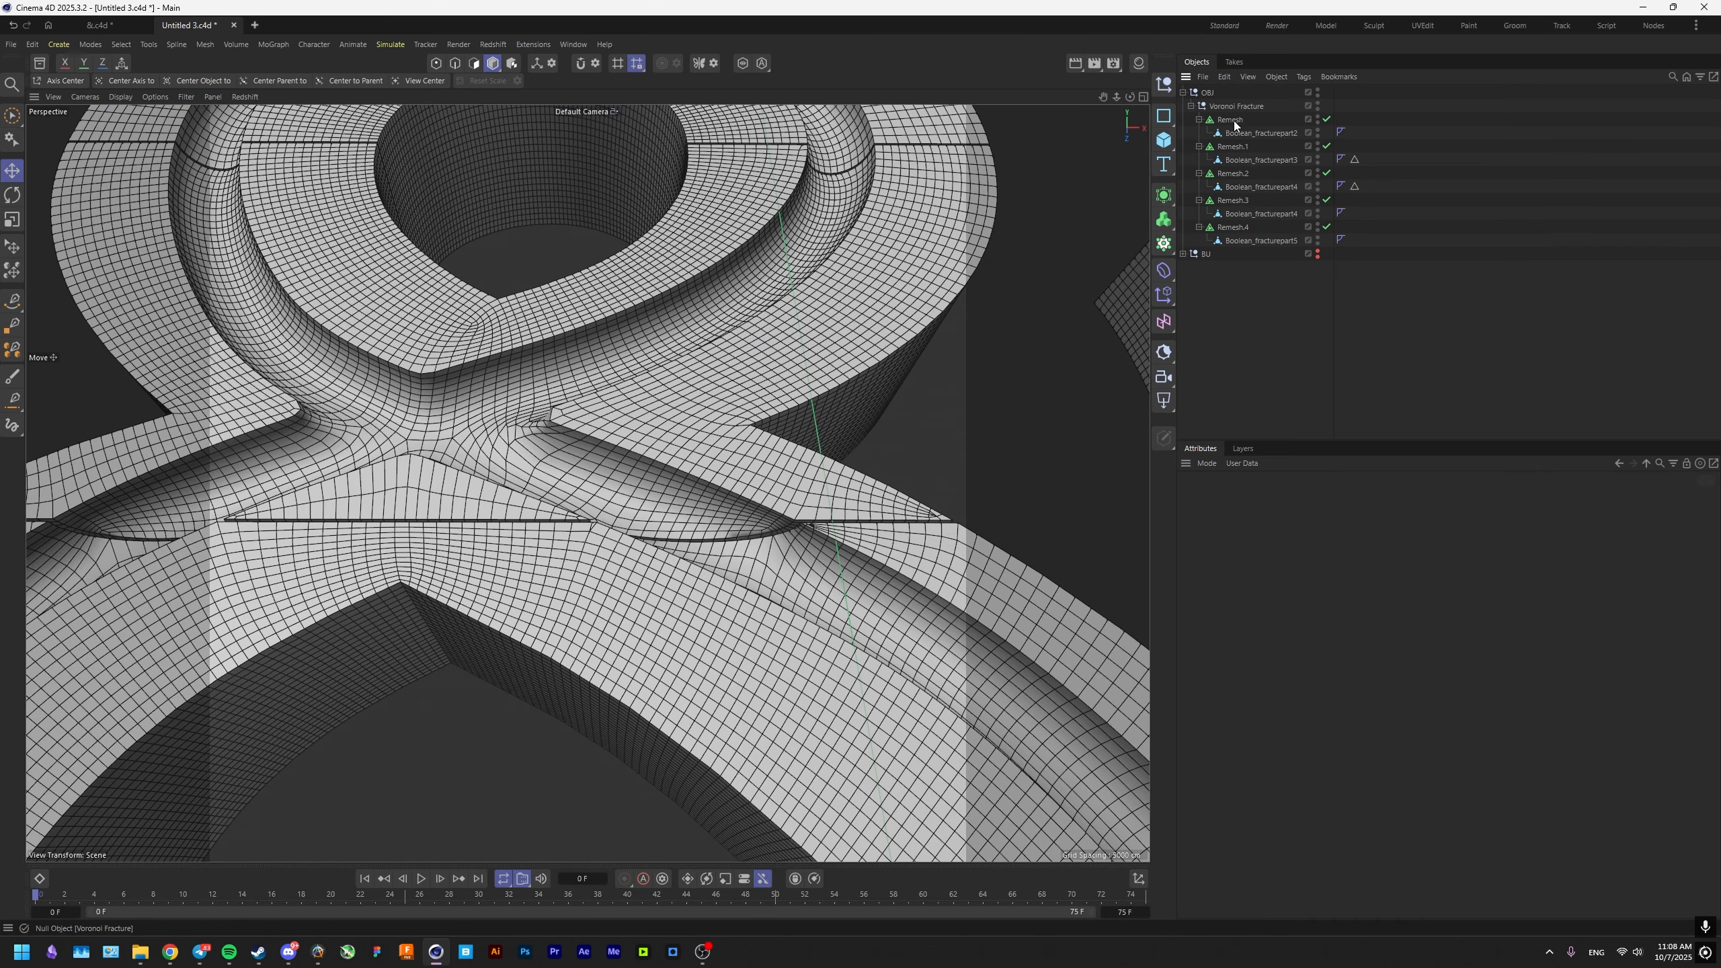
Copy the five Remesh objects with their fracture parts into the BU group as a backup.
click(1234, 119)
shift+click(1235, 229)
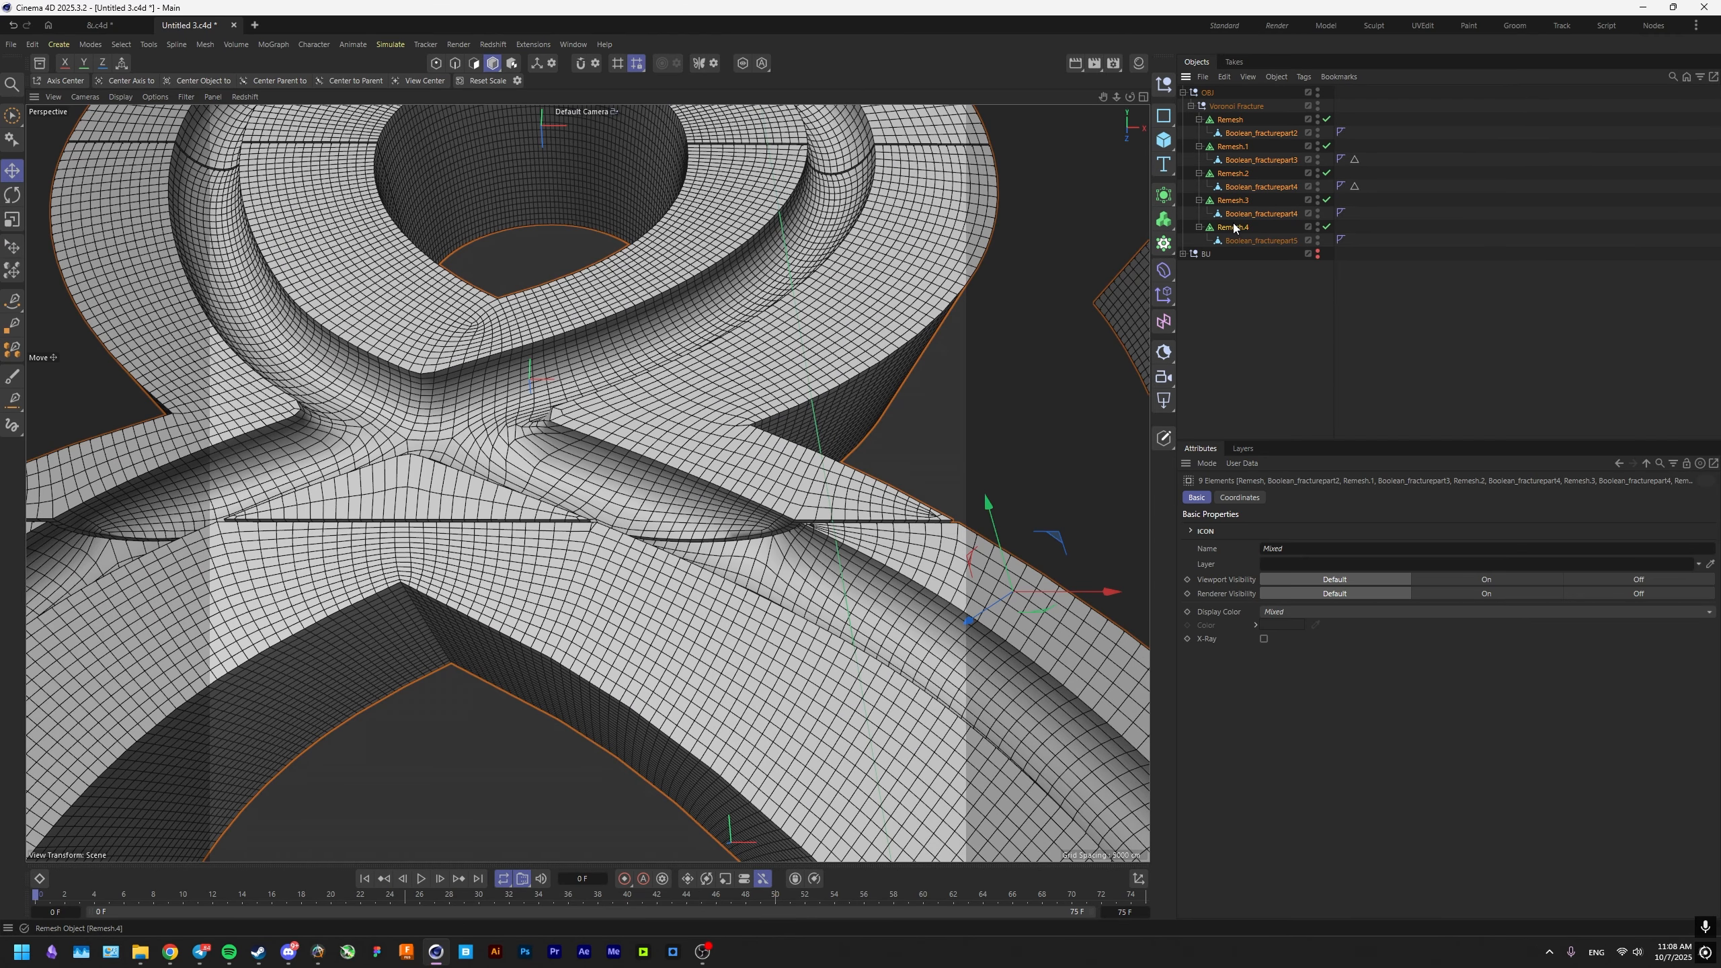
ctrl+drag(1234, 228, 1204, 256)
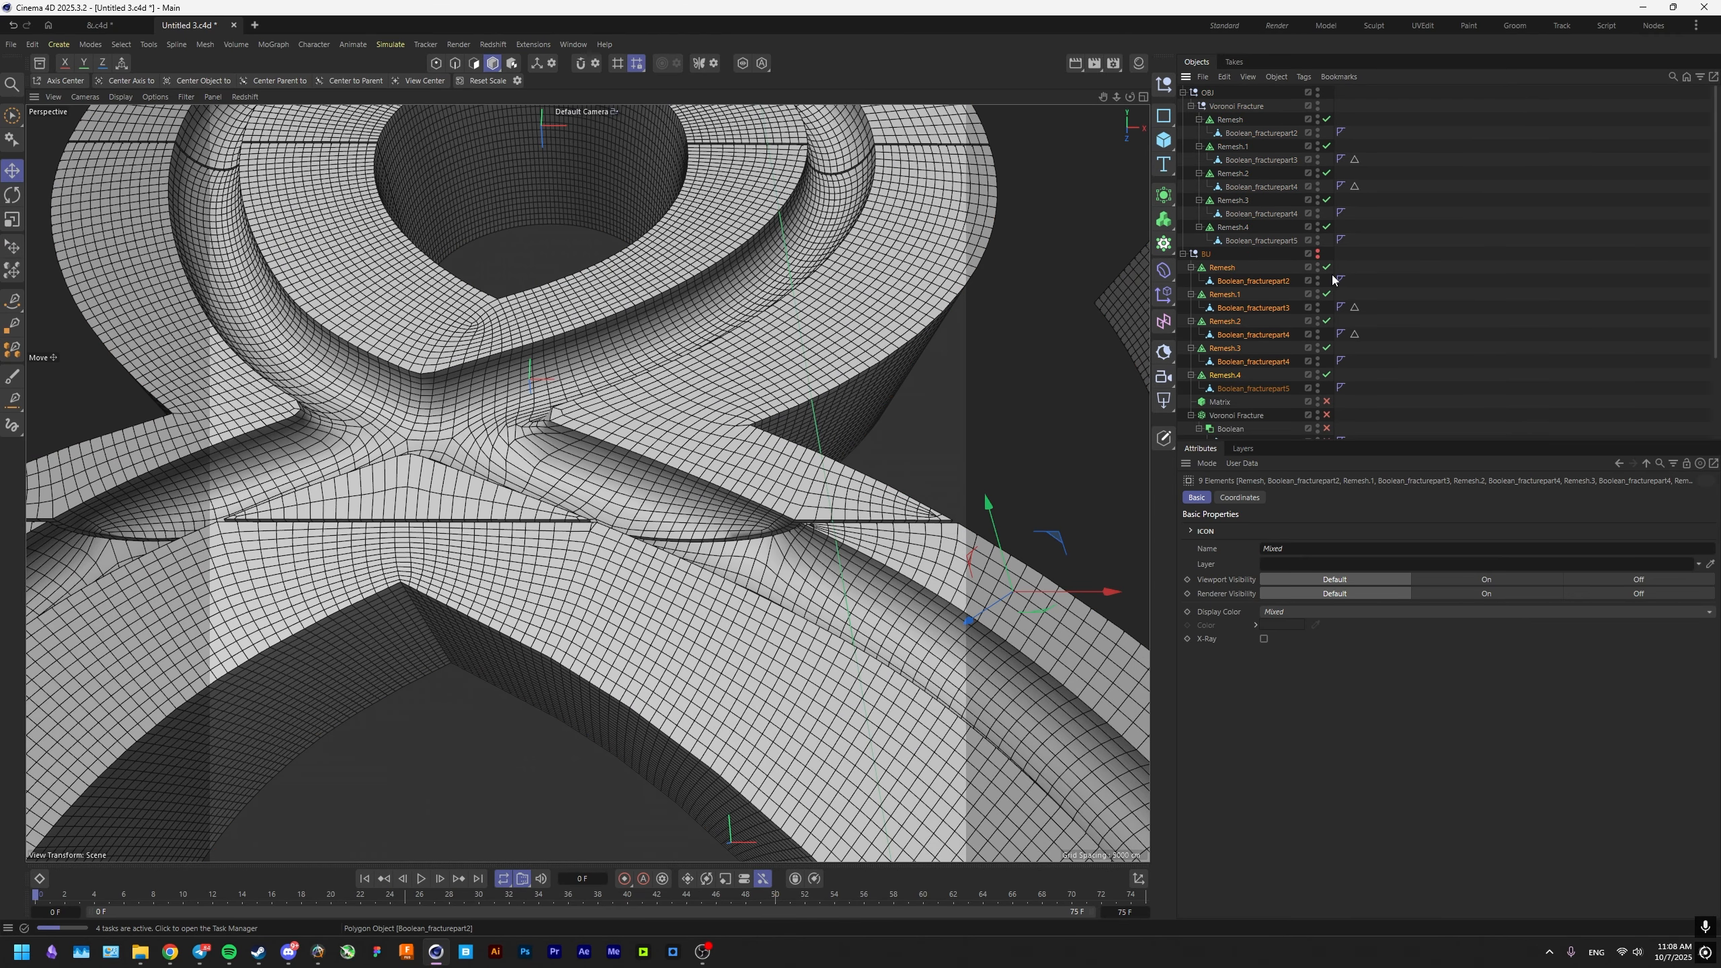
click(1183, 253)
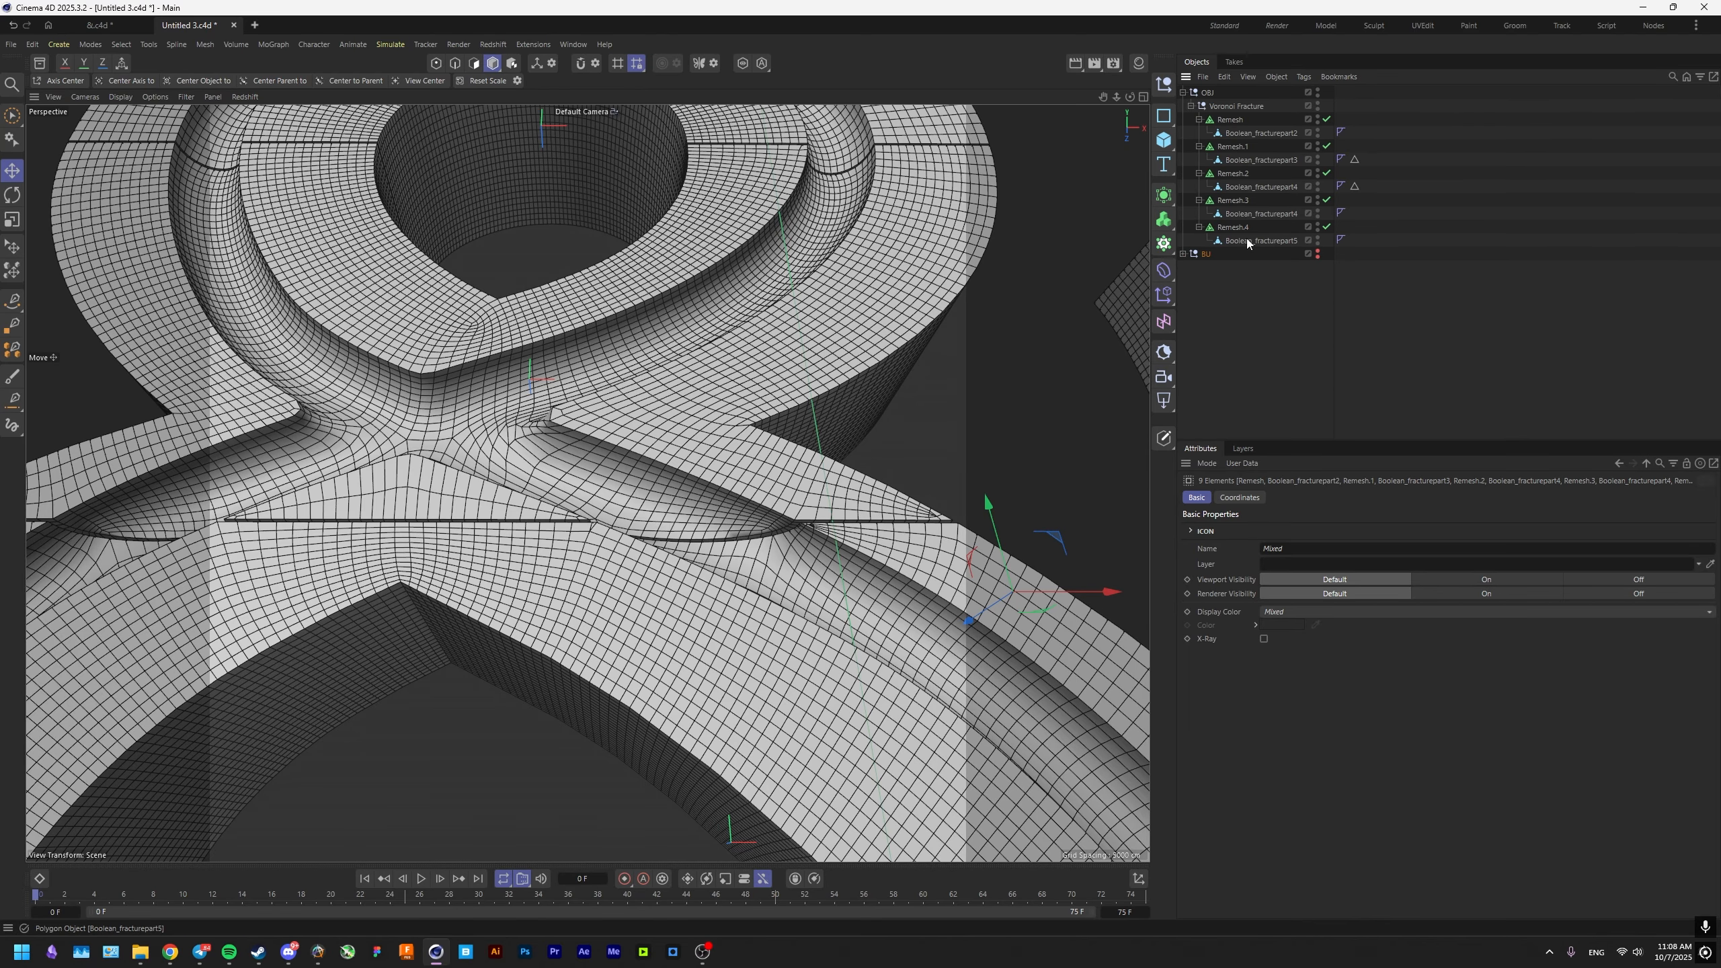
Convert the five Remesh generators in the Voronoi Fracture group to editable polygon objects and save the scene.
click(1247, 228)
shift+click(1229, 126)
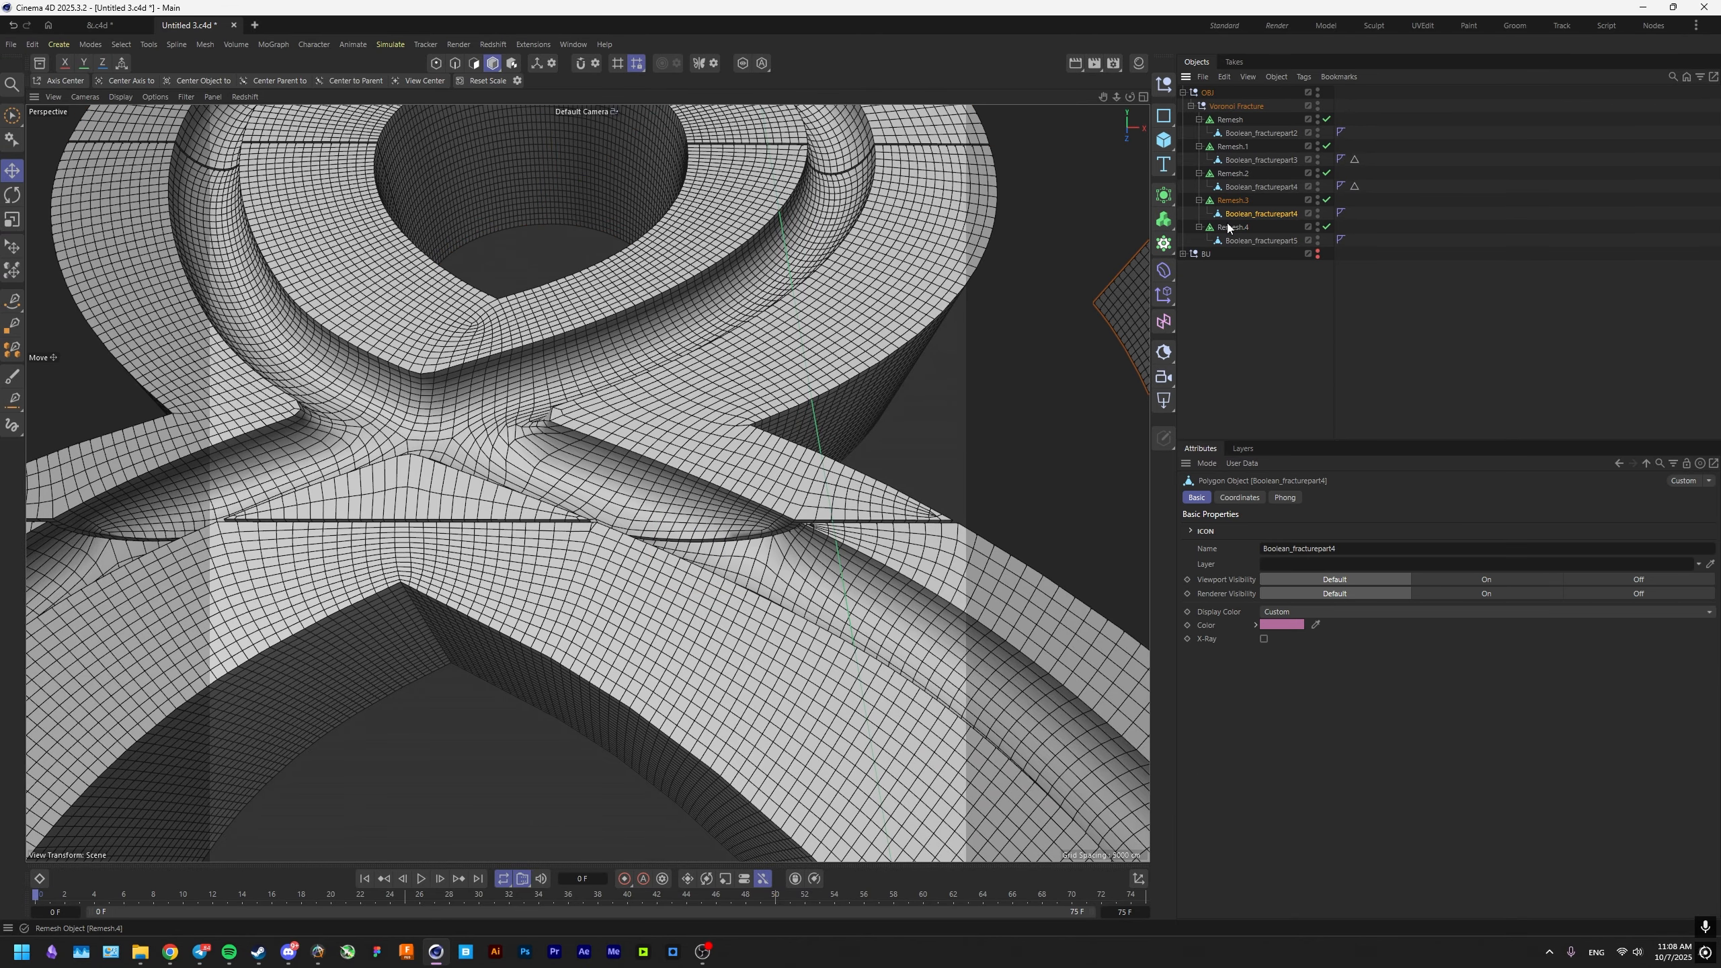
key(c)
scroll(849, 410, down, 2)
click(606, 444)
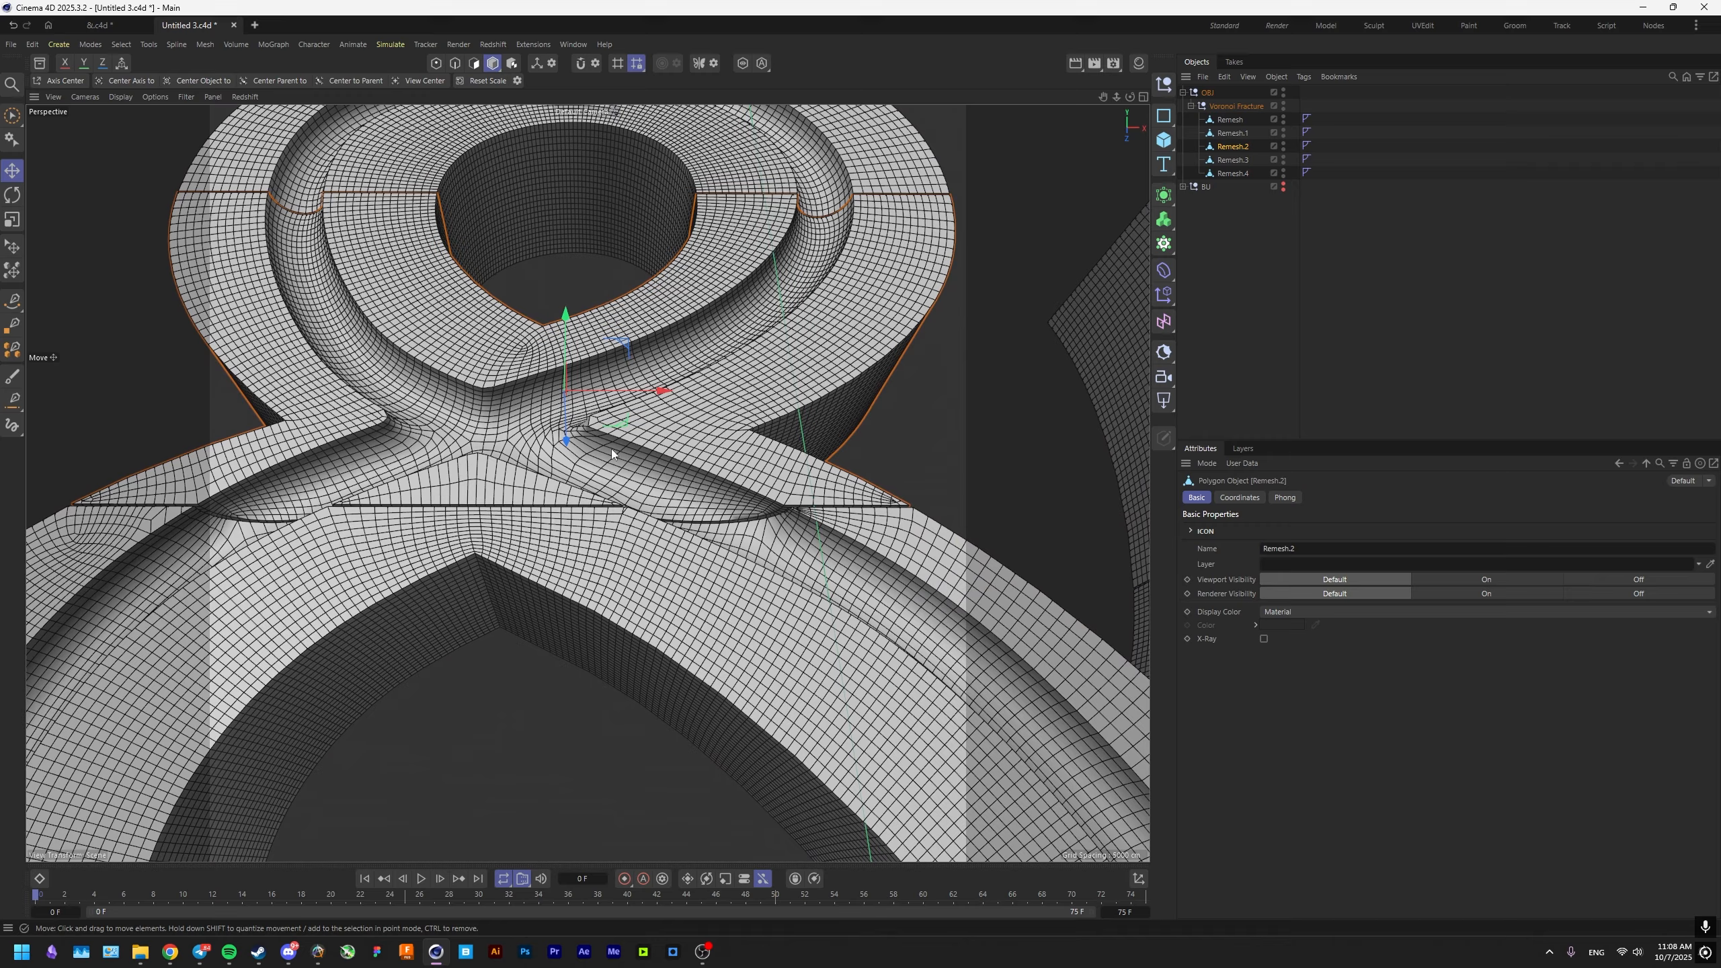
alt+drag(606, 444, 669, 521)
key(ctrl+s)
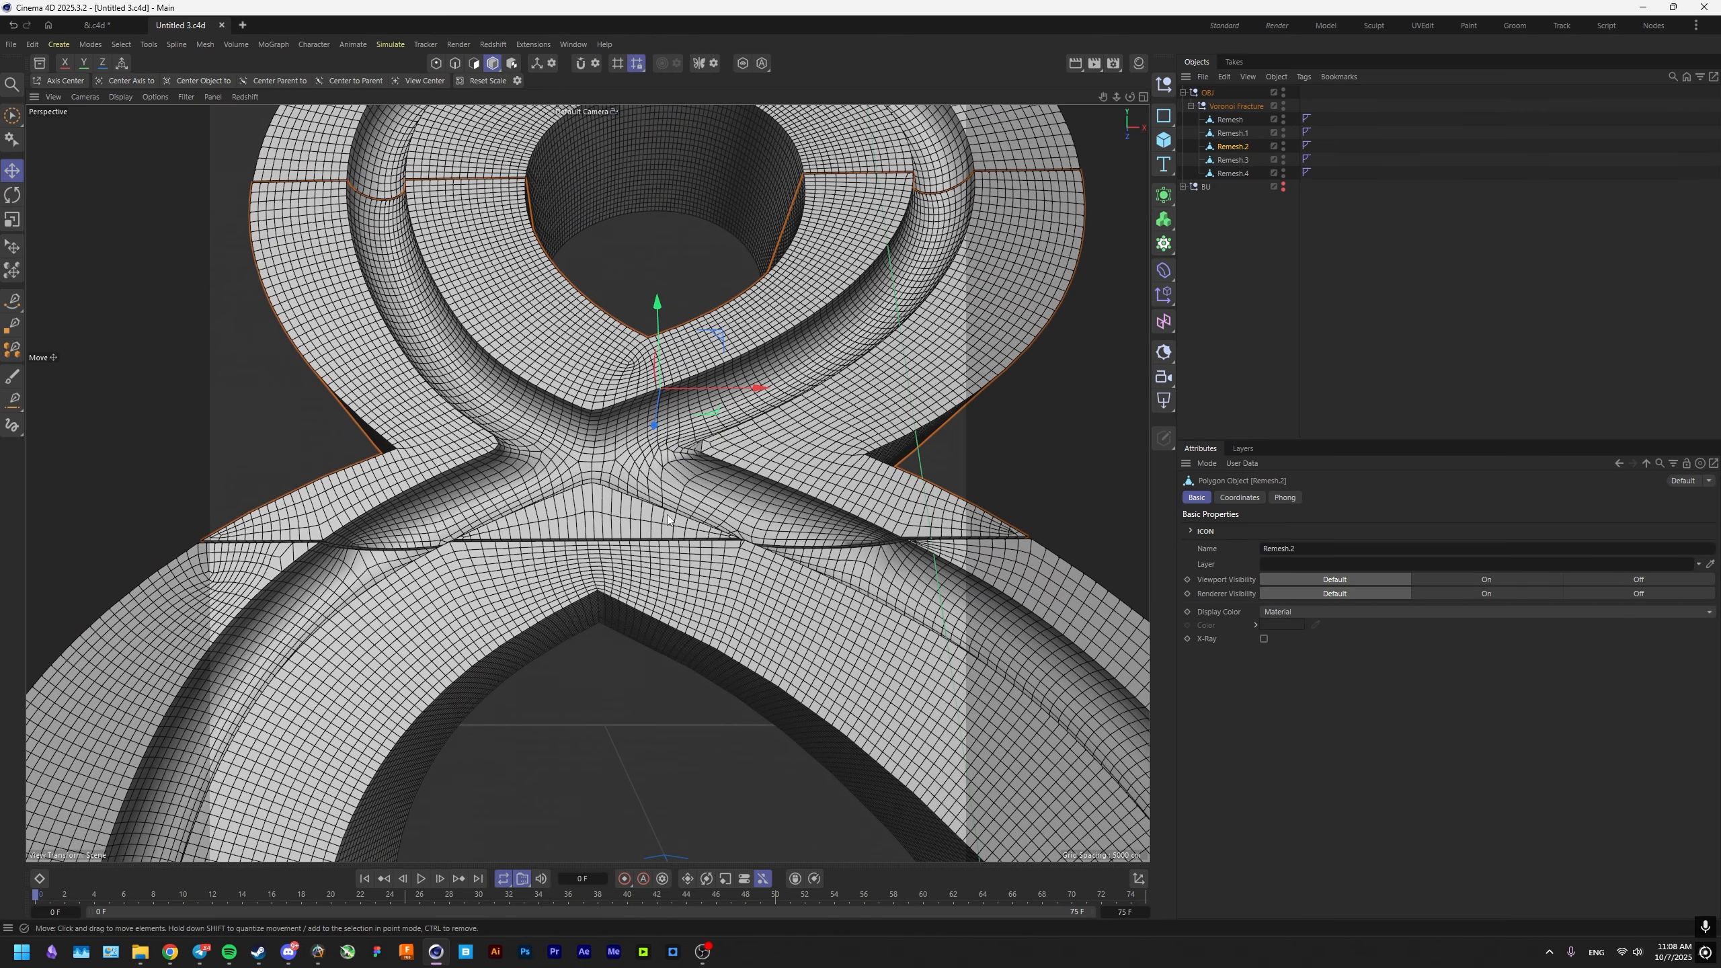
Add a Bevel deformer as a child of each of the five remeshed pieces.
click(1230, 119)
shift+click(1231, 173)
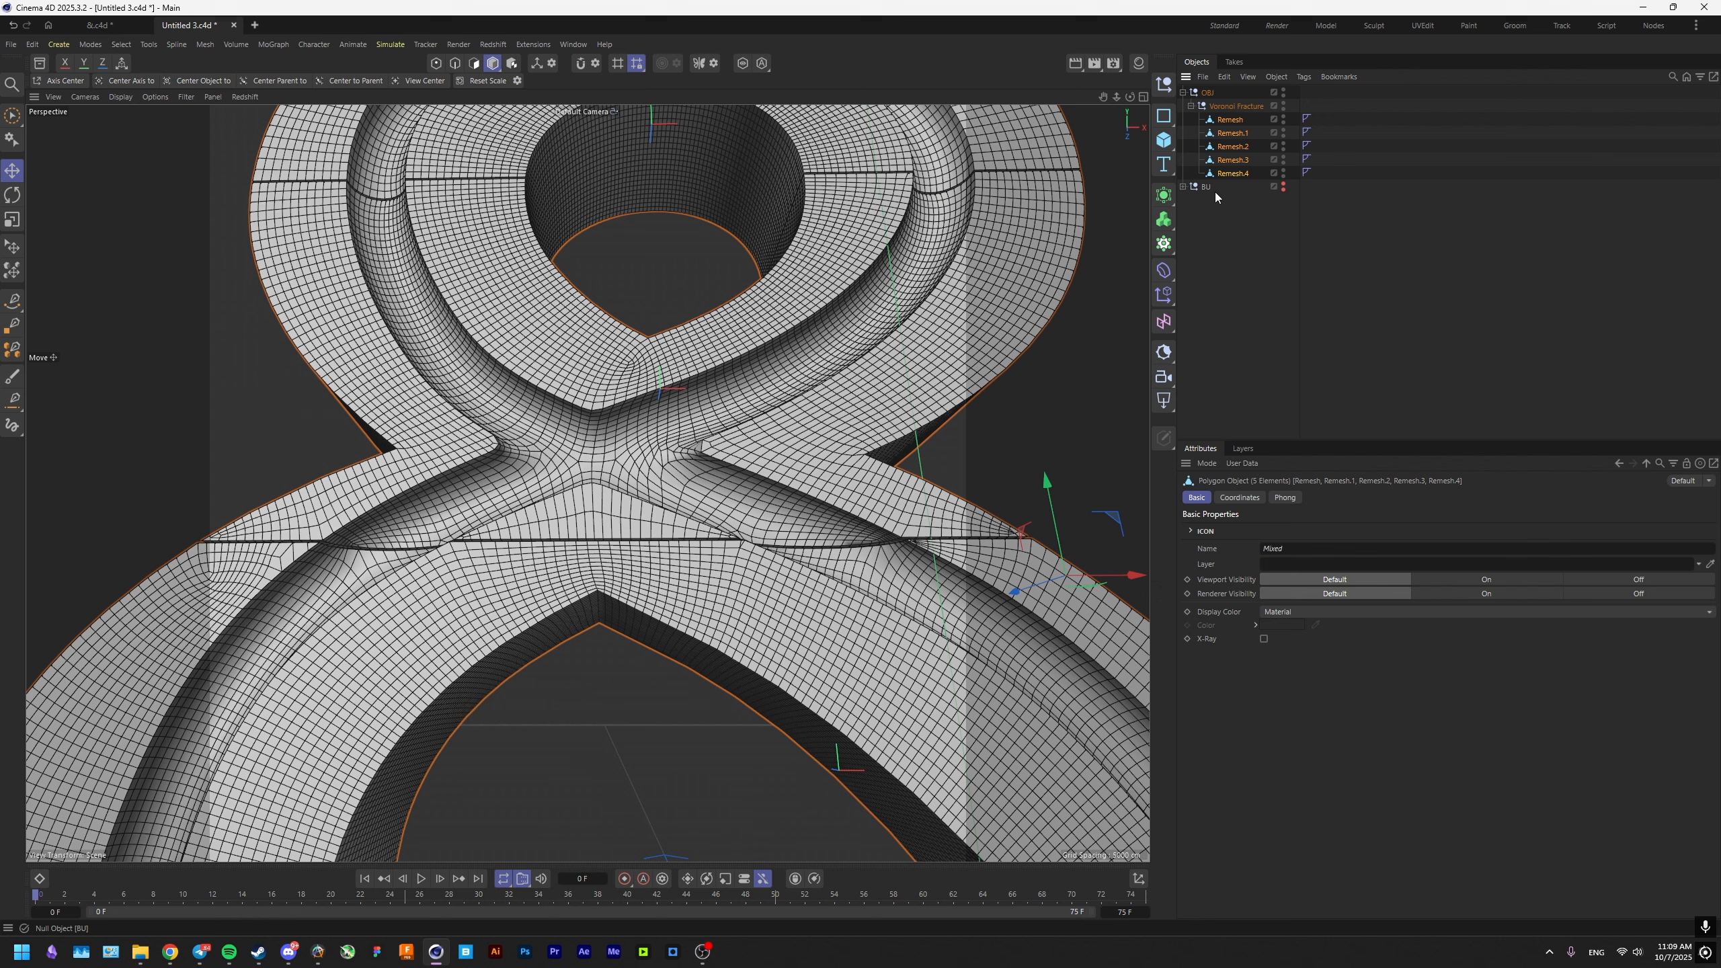
click(1164, 271)
click(1219, 789)
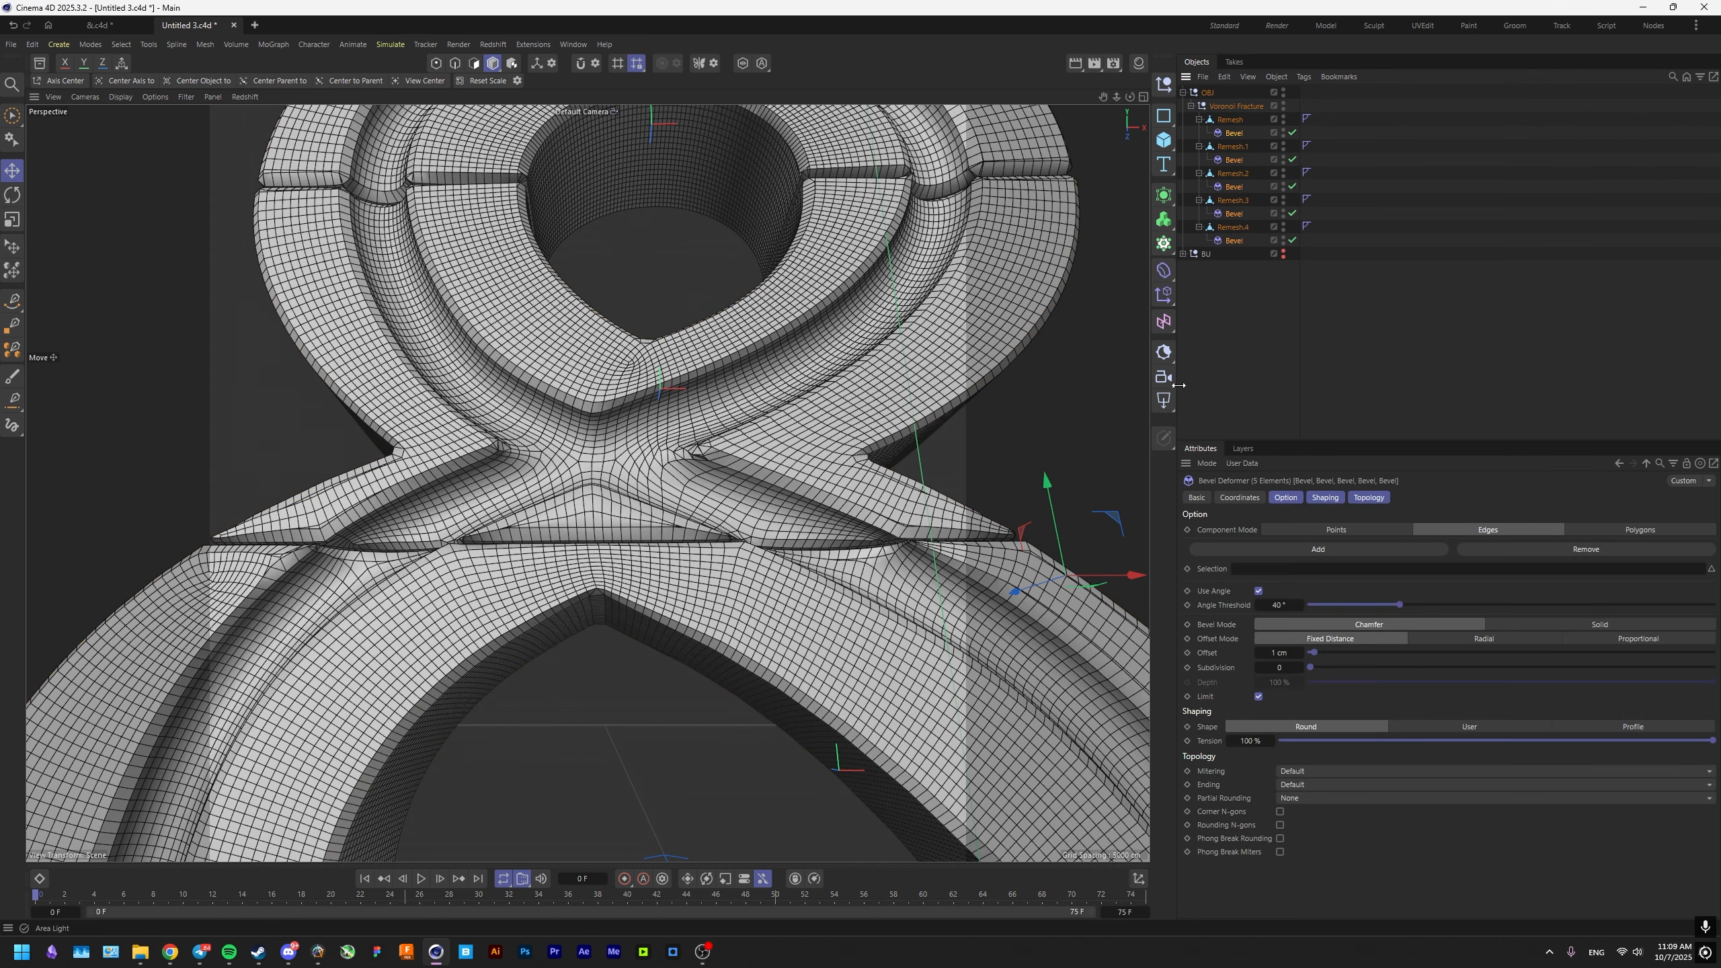
Set the Offset of all five Bevel deformers to 0.1 cm and raise it to 0.15 cm.
click(1232, 240)
shift+click(1234, 187)
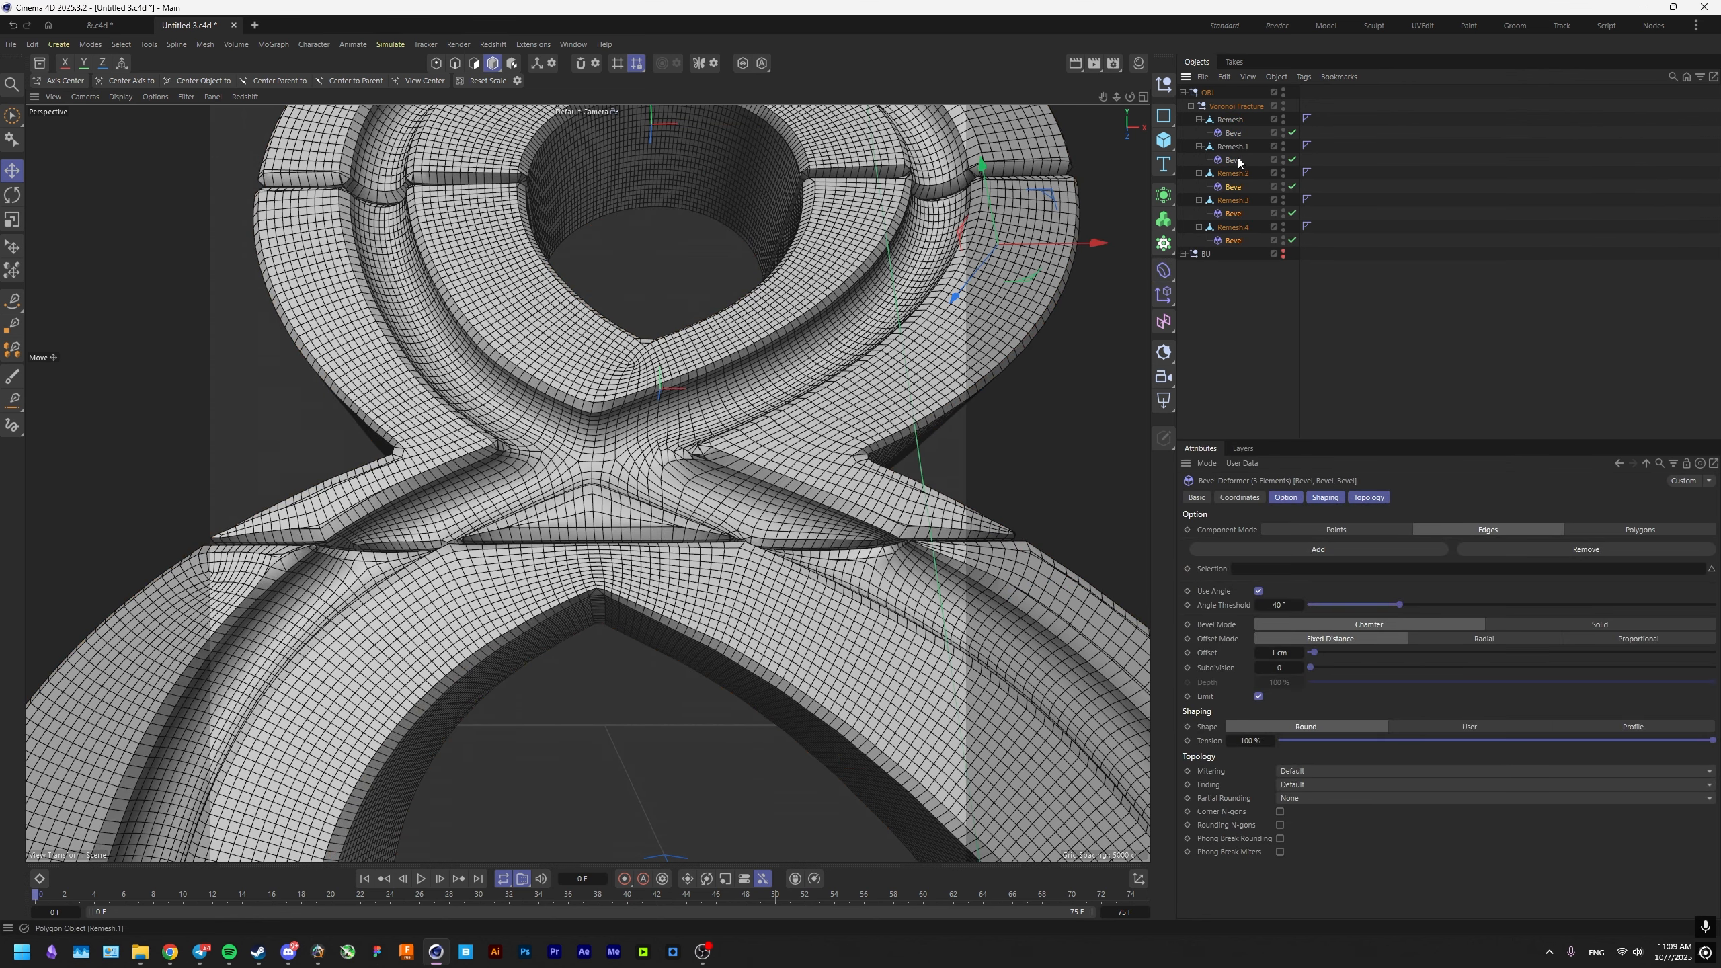
shift+click(1234, 160)
shift+click(1234, 134)
double_click(1278, 653)
text(0.1)
key(Return)
scroll(892, 541, up, 10)
double_click(1278, 653)
text(0.15)
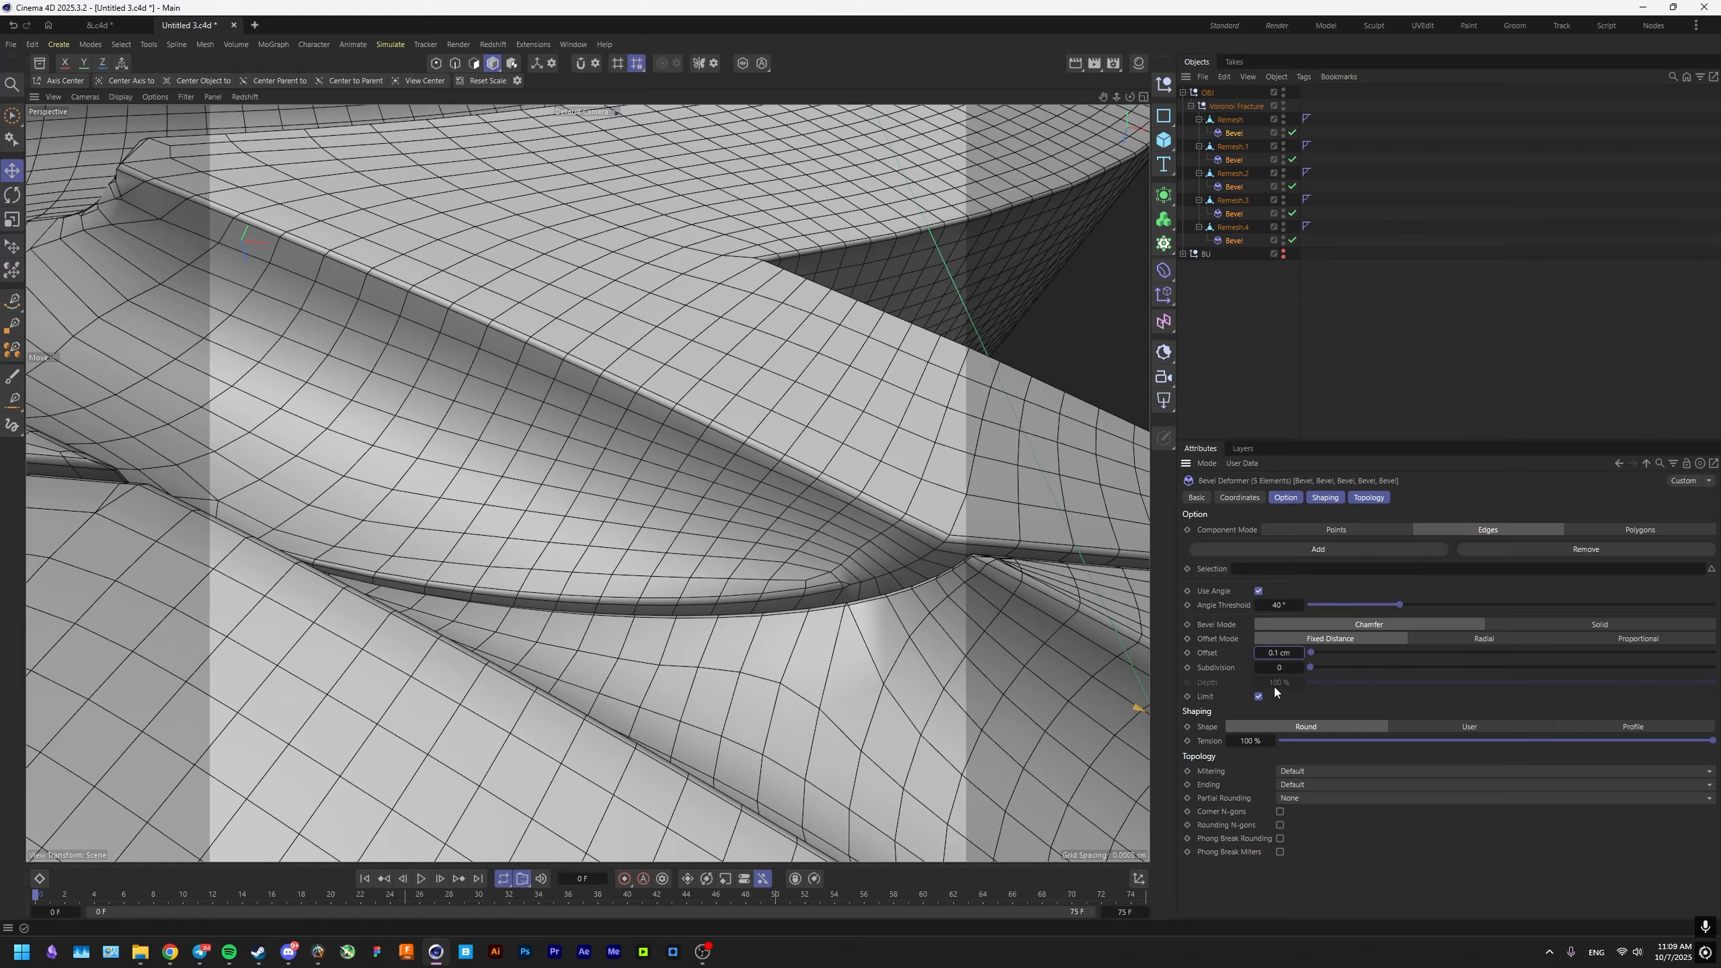
key(Return)
Examine the bevelled edges along the groove and the seam between the fractured pieces.
scroll(877, 578, up, 3)
alt+drag(877, 579, 880, 579)
alt+middle_drag(879, 579, 680, 472)
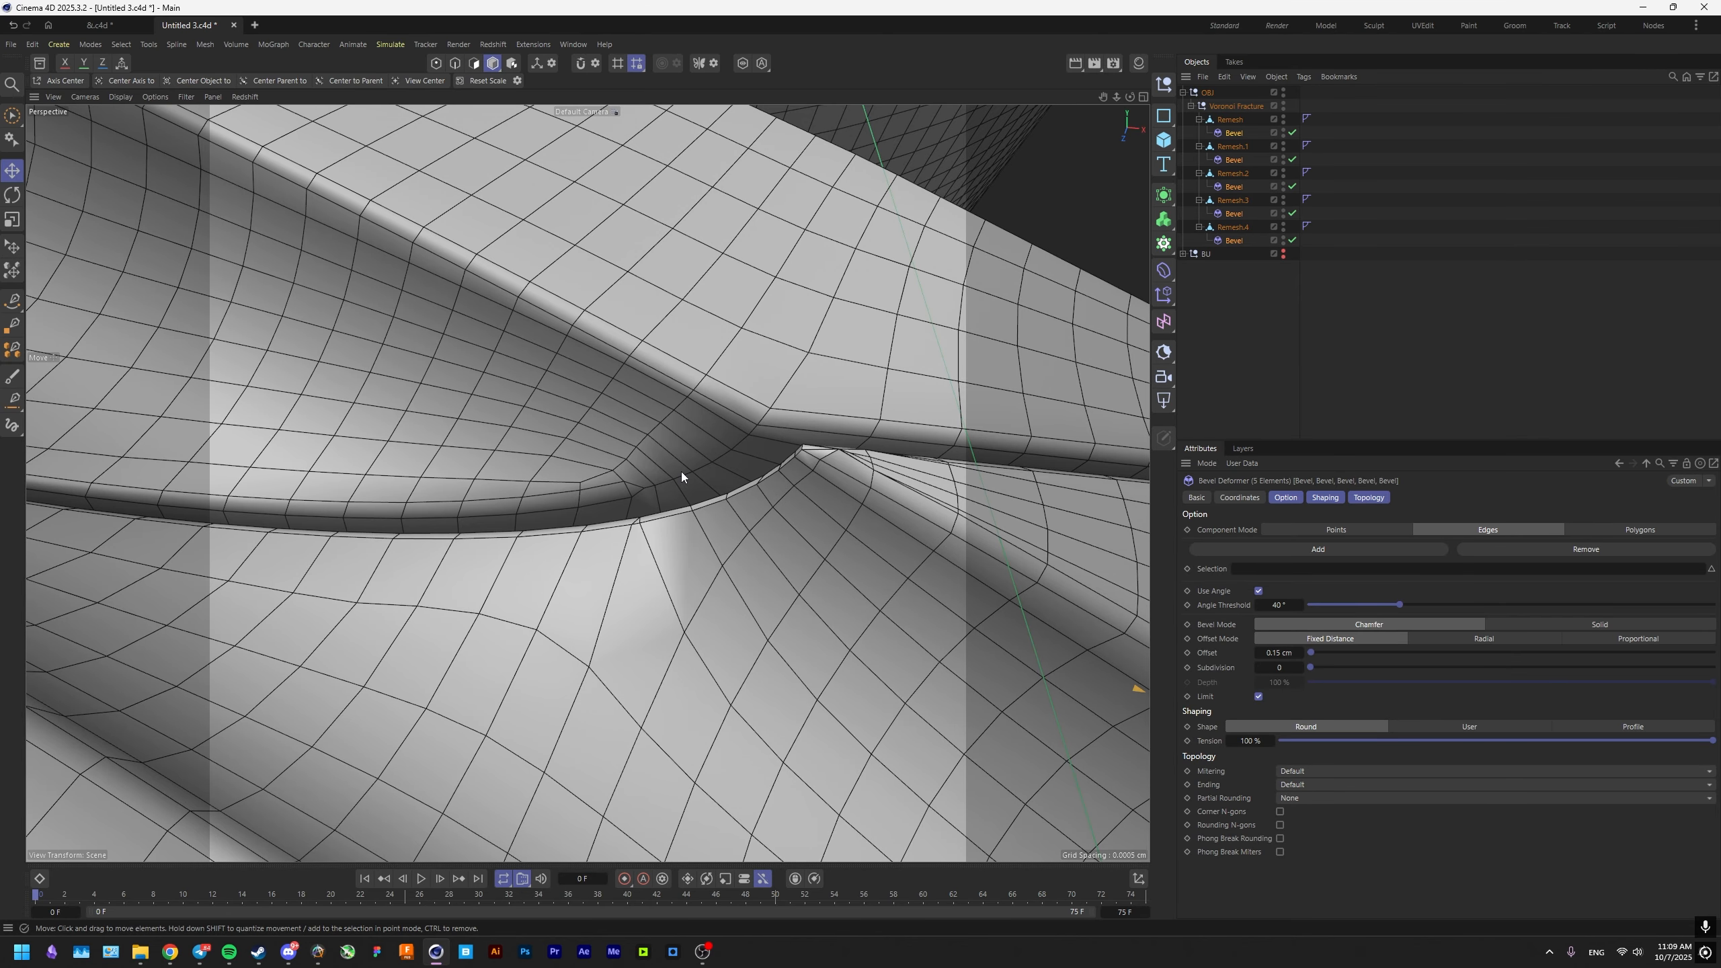
scroll(769, 478, down, 10)
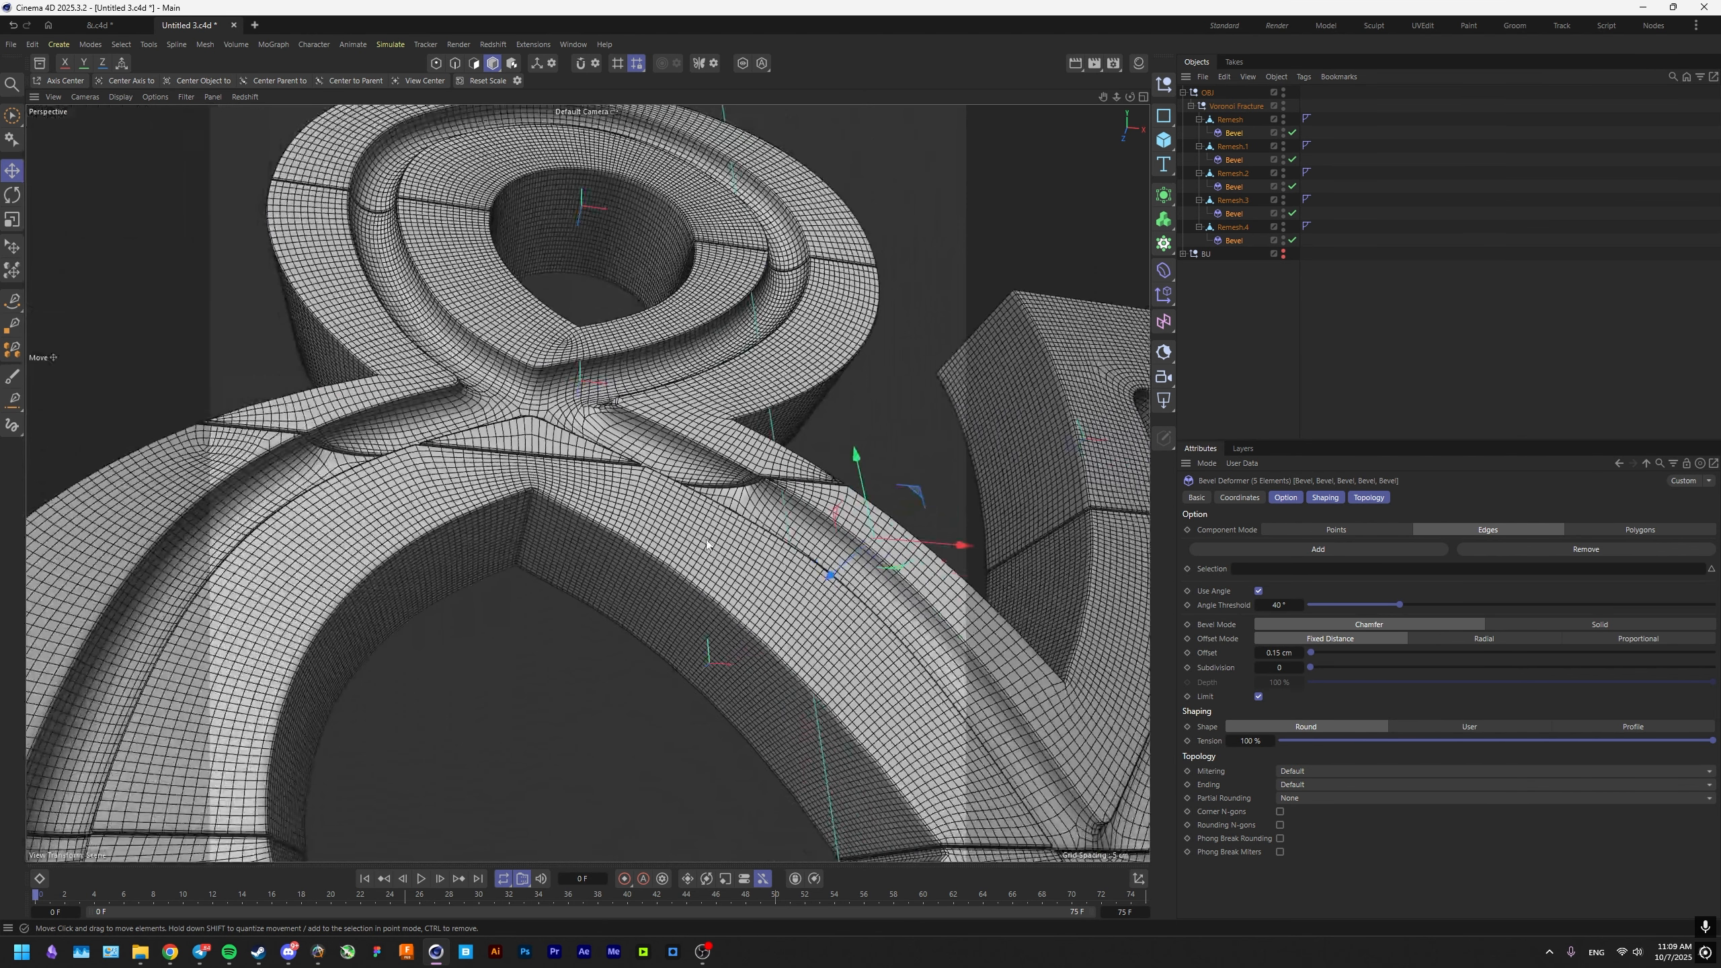
scroll(732, 512, up, 4)
scroll(733, 504, up, 4)
alt+drag(730, 531, 688, 508)
scroll(699, 502, up, 1)
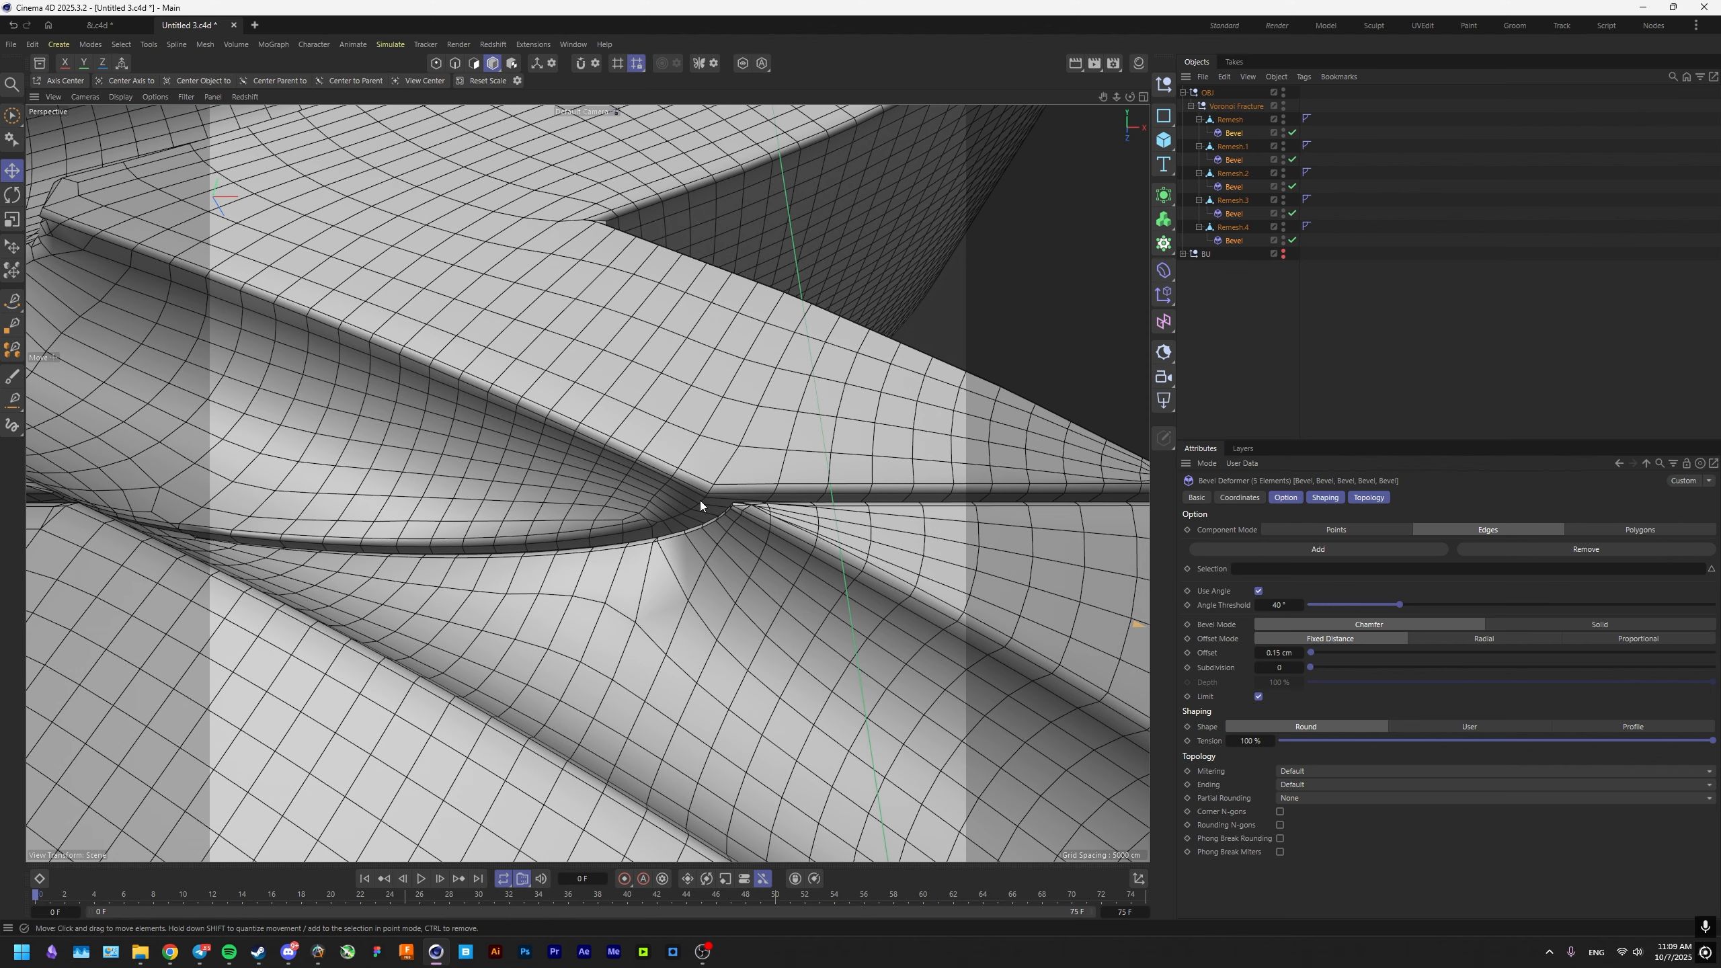
click(1230, 121)
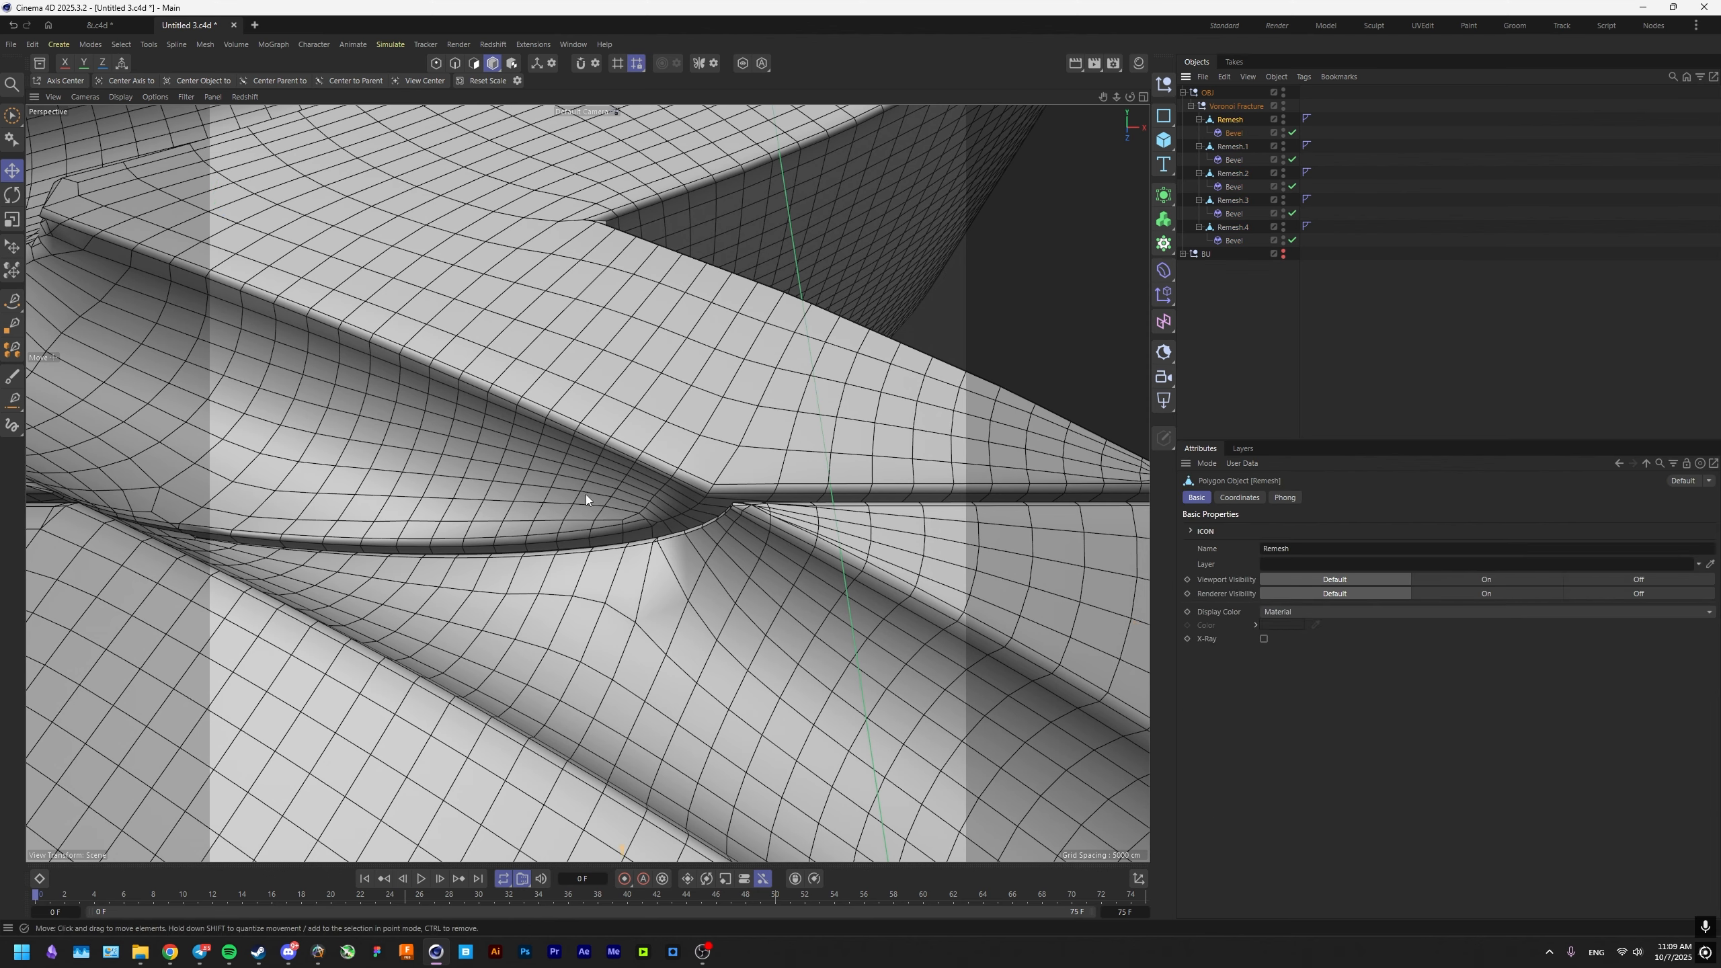
click(454, 63)
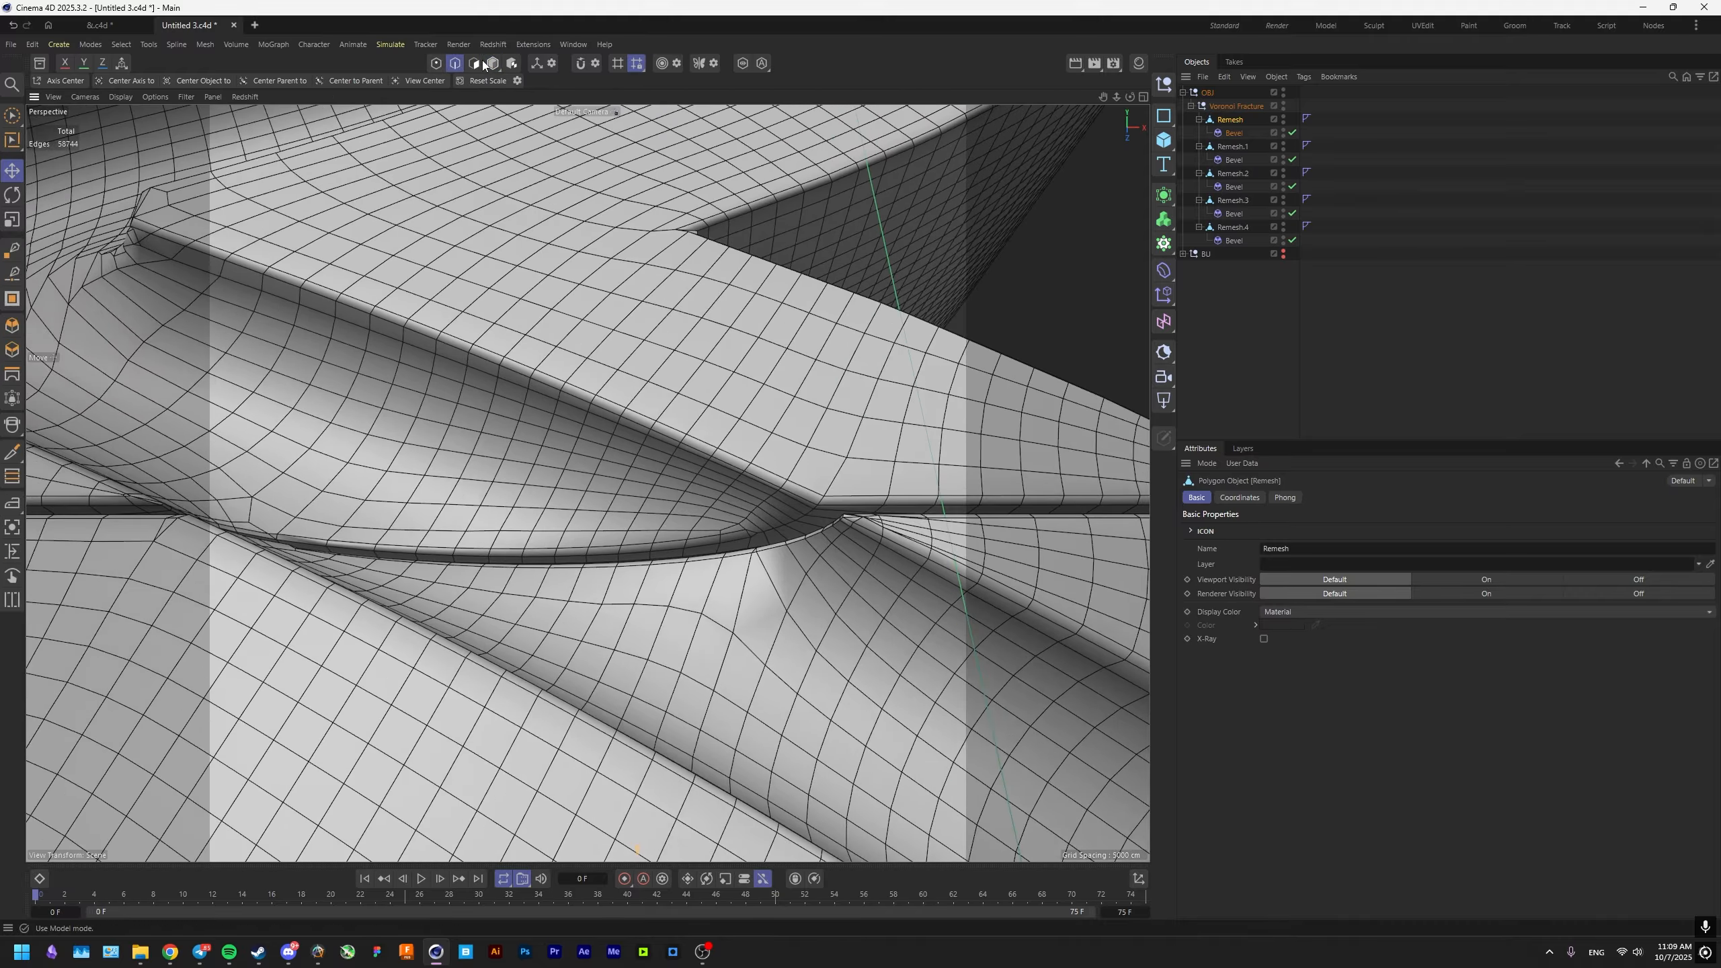
scroll(626, 388, down, 5)
click(1231, 146)
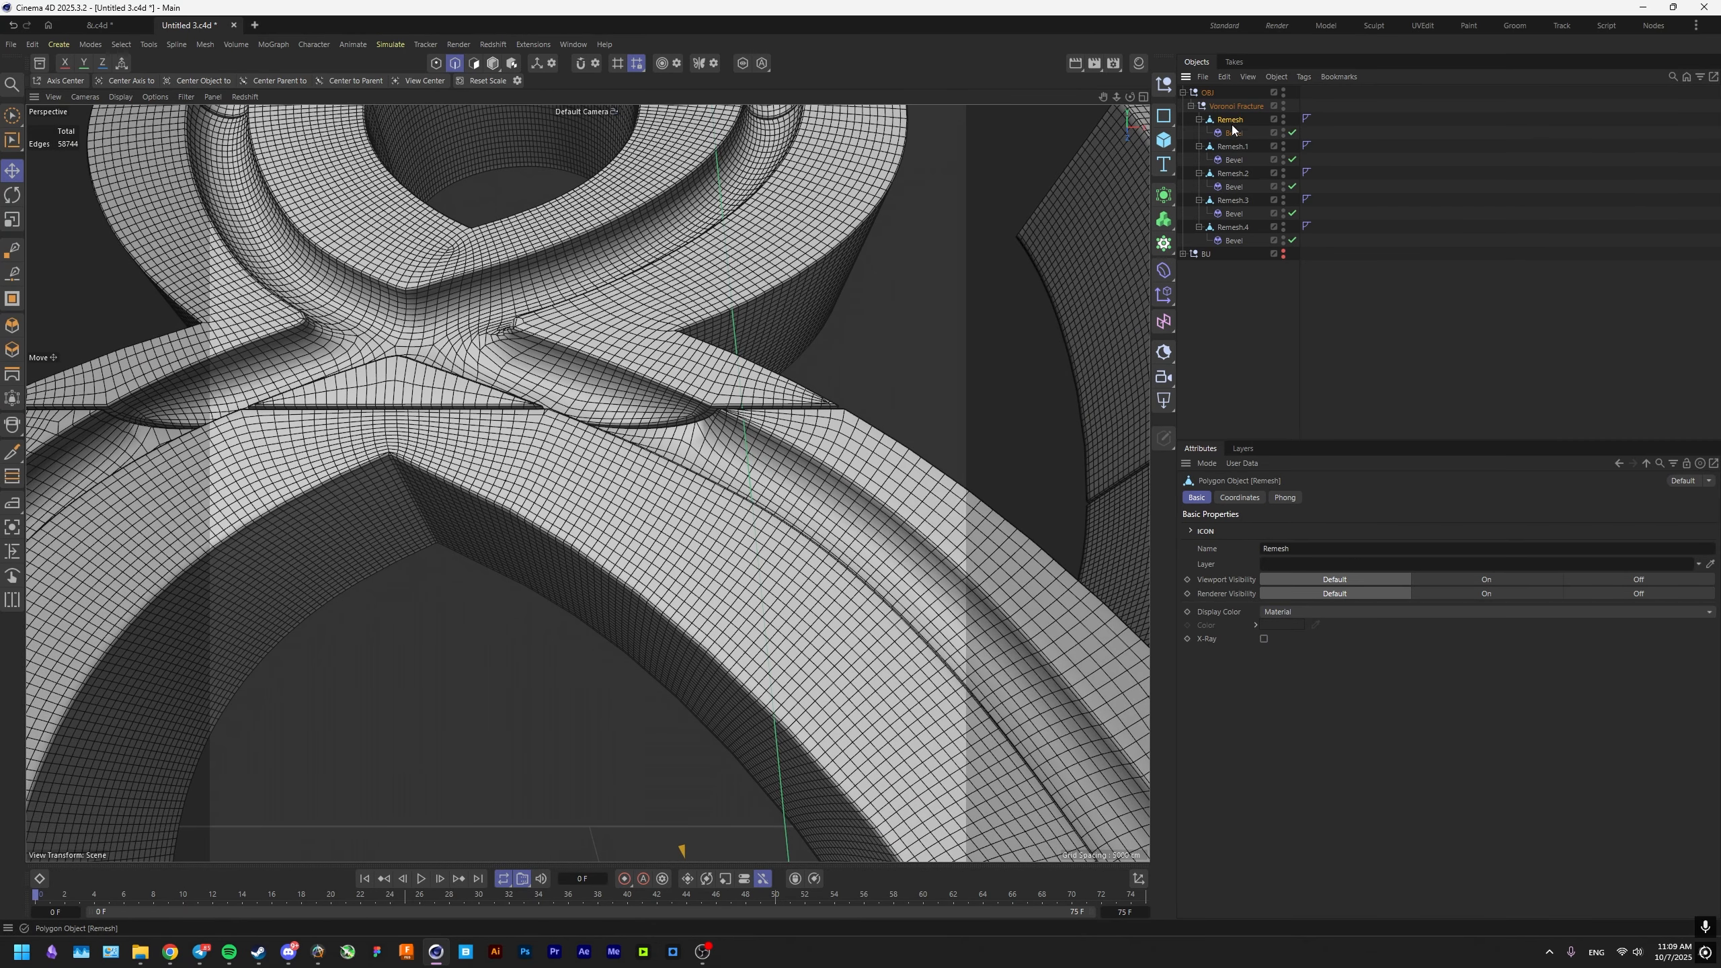
click(511, 62)
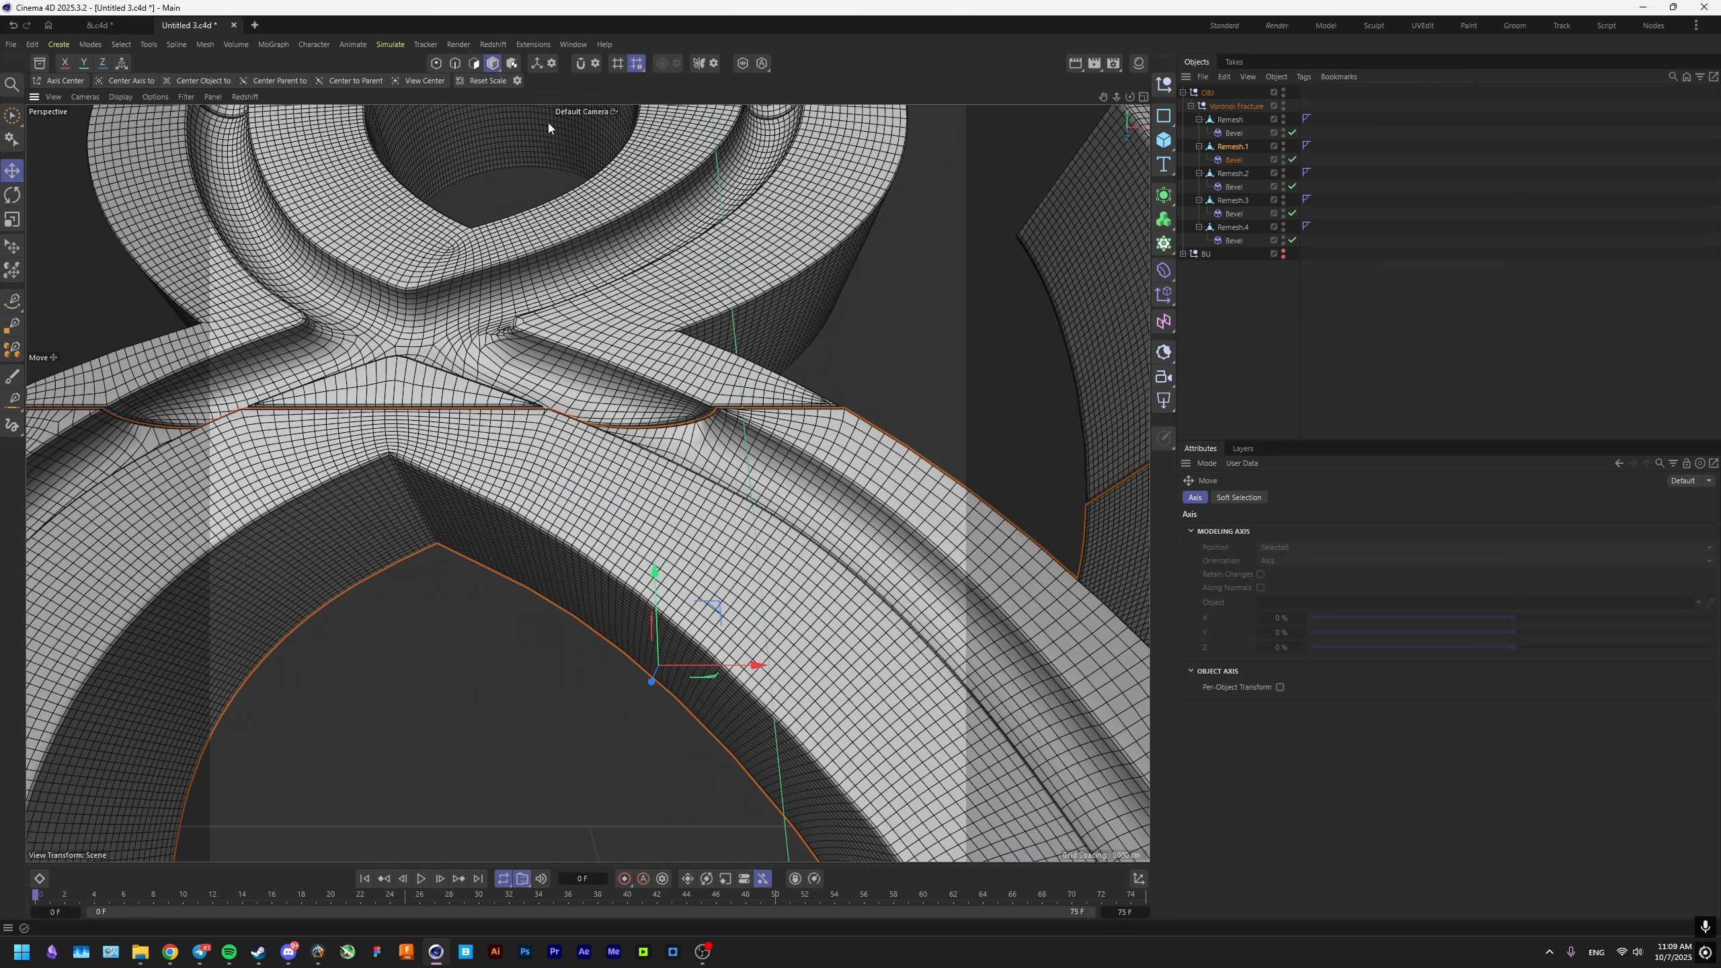
Select all phong break edges of the Remesh.2 piece with a 20° phong angle.
click(1232, 173)
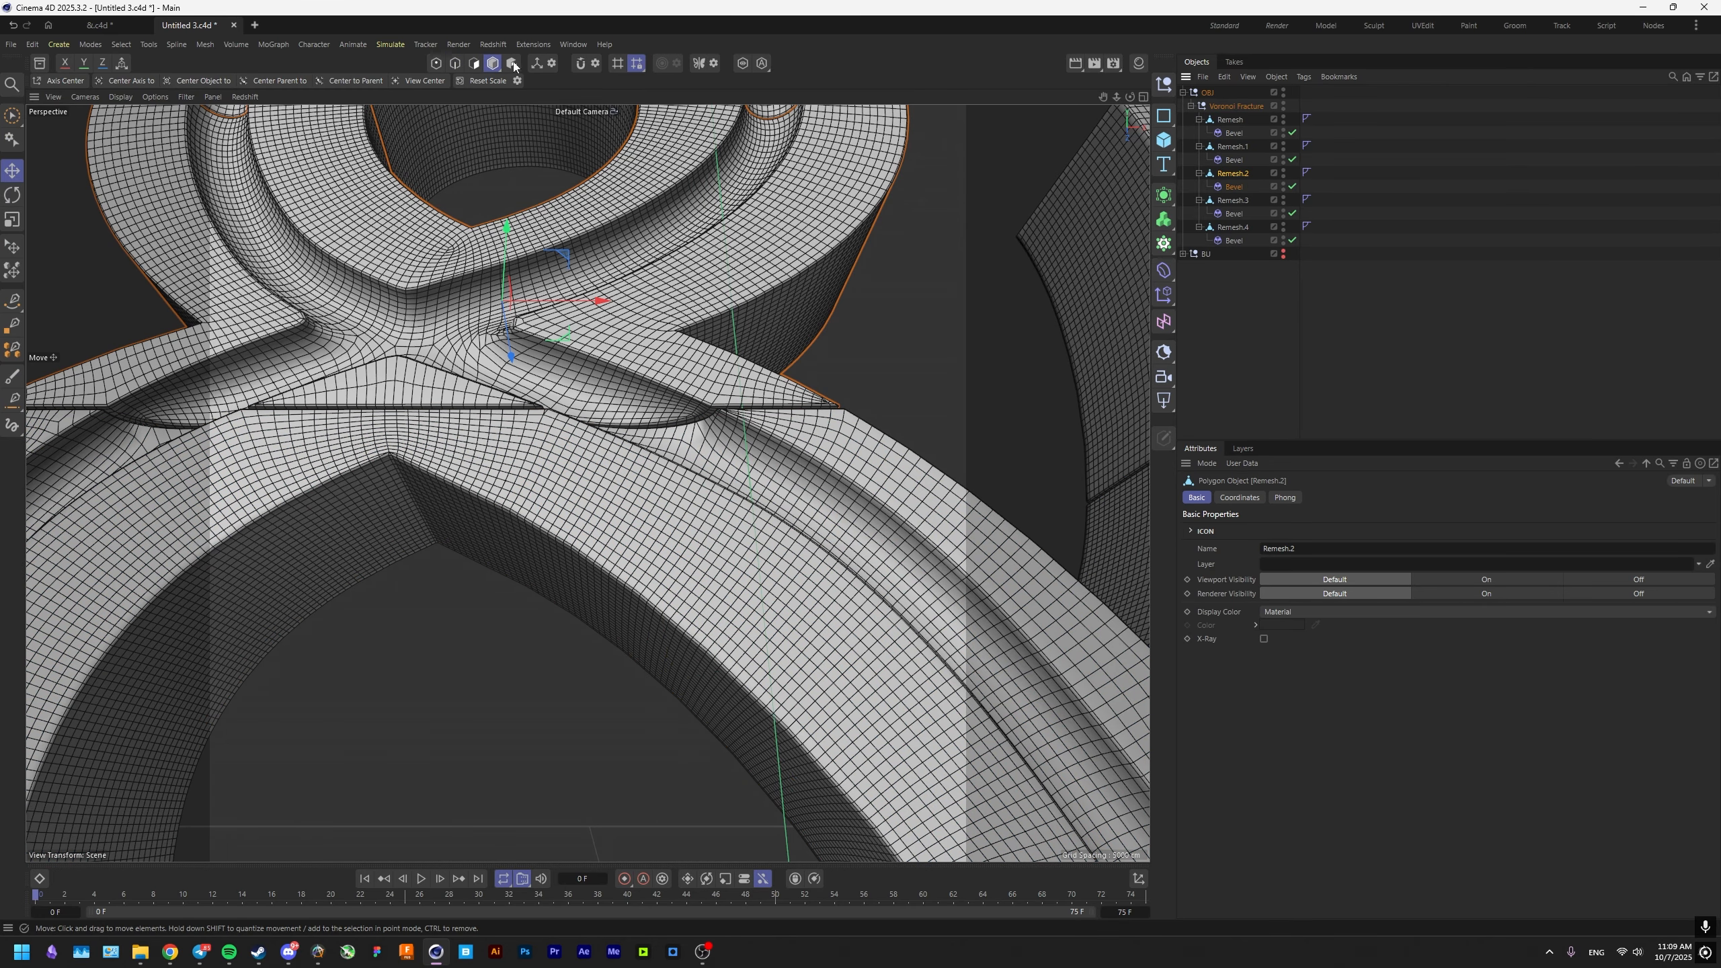
click(455, 64)
scroll(591, 350, up, 10)
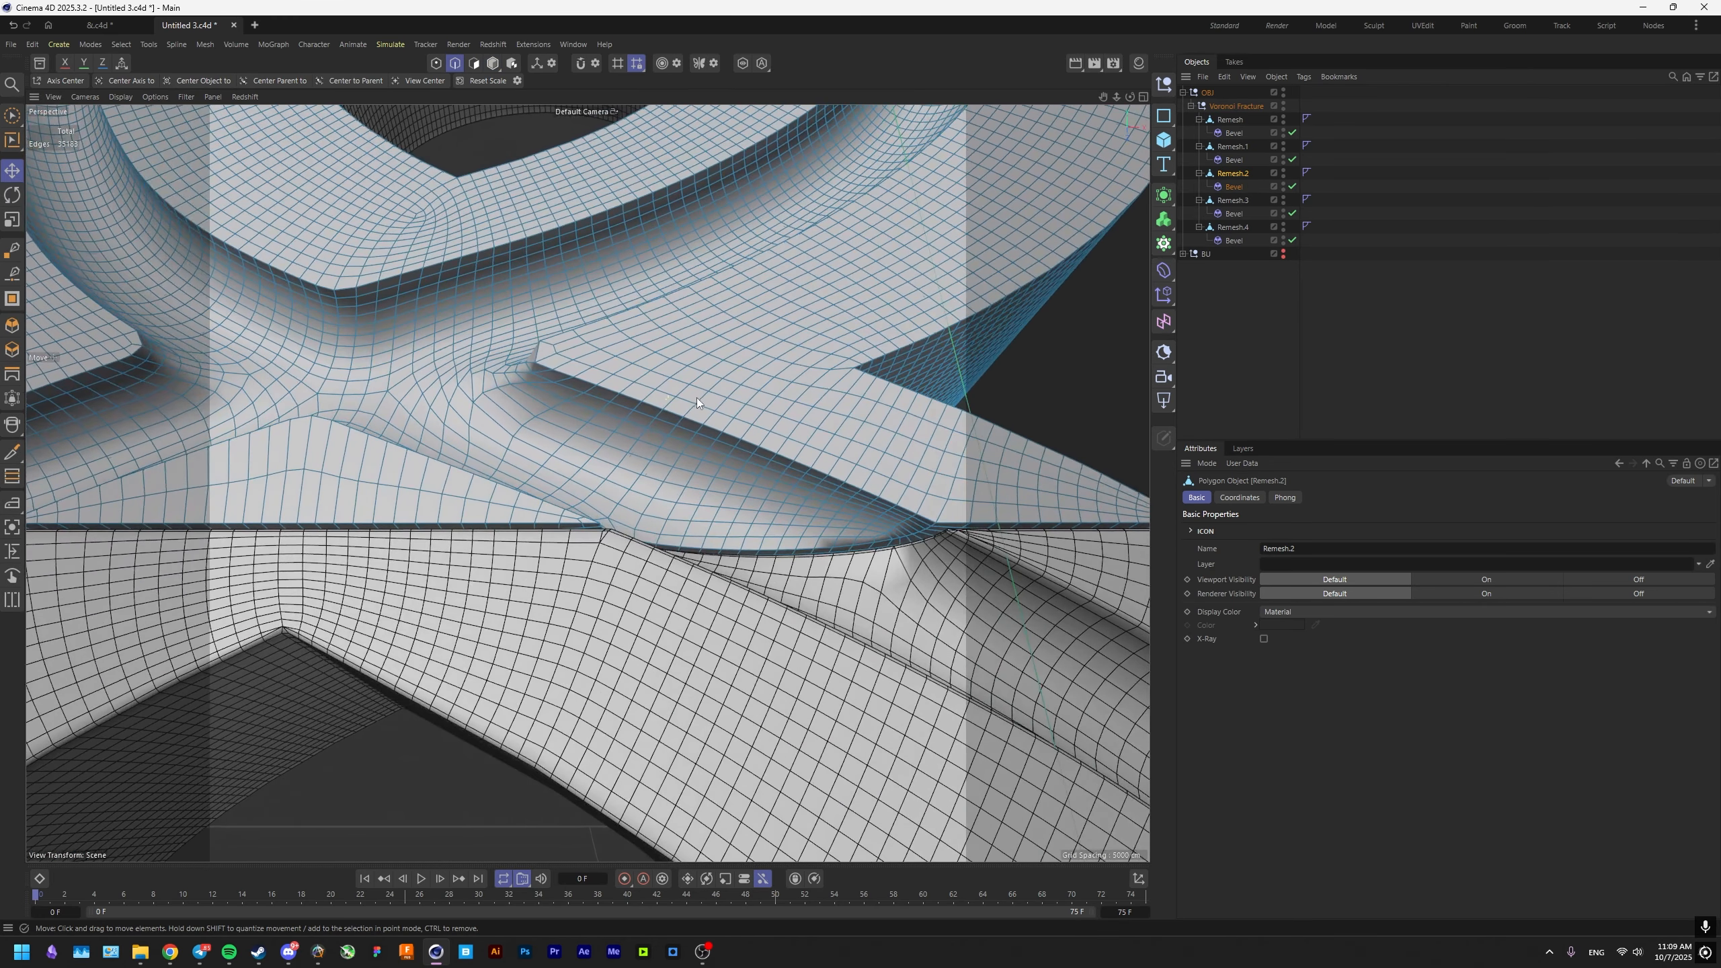
scroll(706, 469, up, 5)
key(u)
key(n)
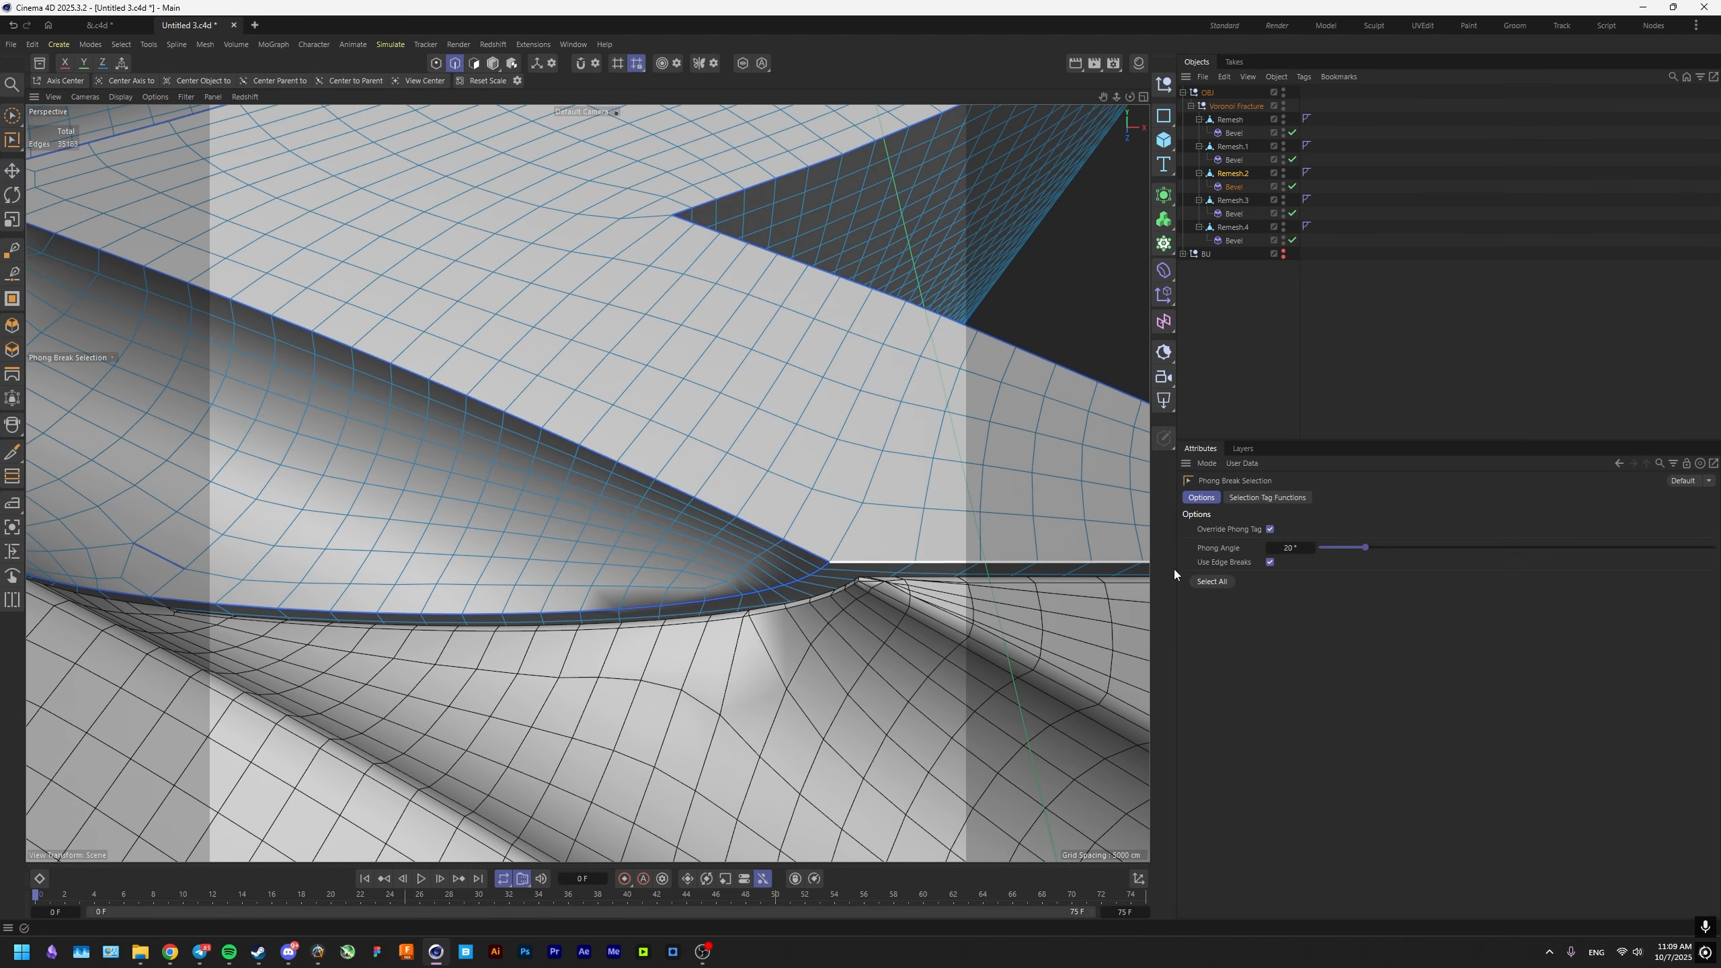
click(1212, 581)
Deselect the stray edges inside the groove on the left side of the crossing on Remesh.2.
scroll(680, 520, down, 5)
alt+middle_drag(587, 484, 843, 550)
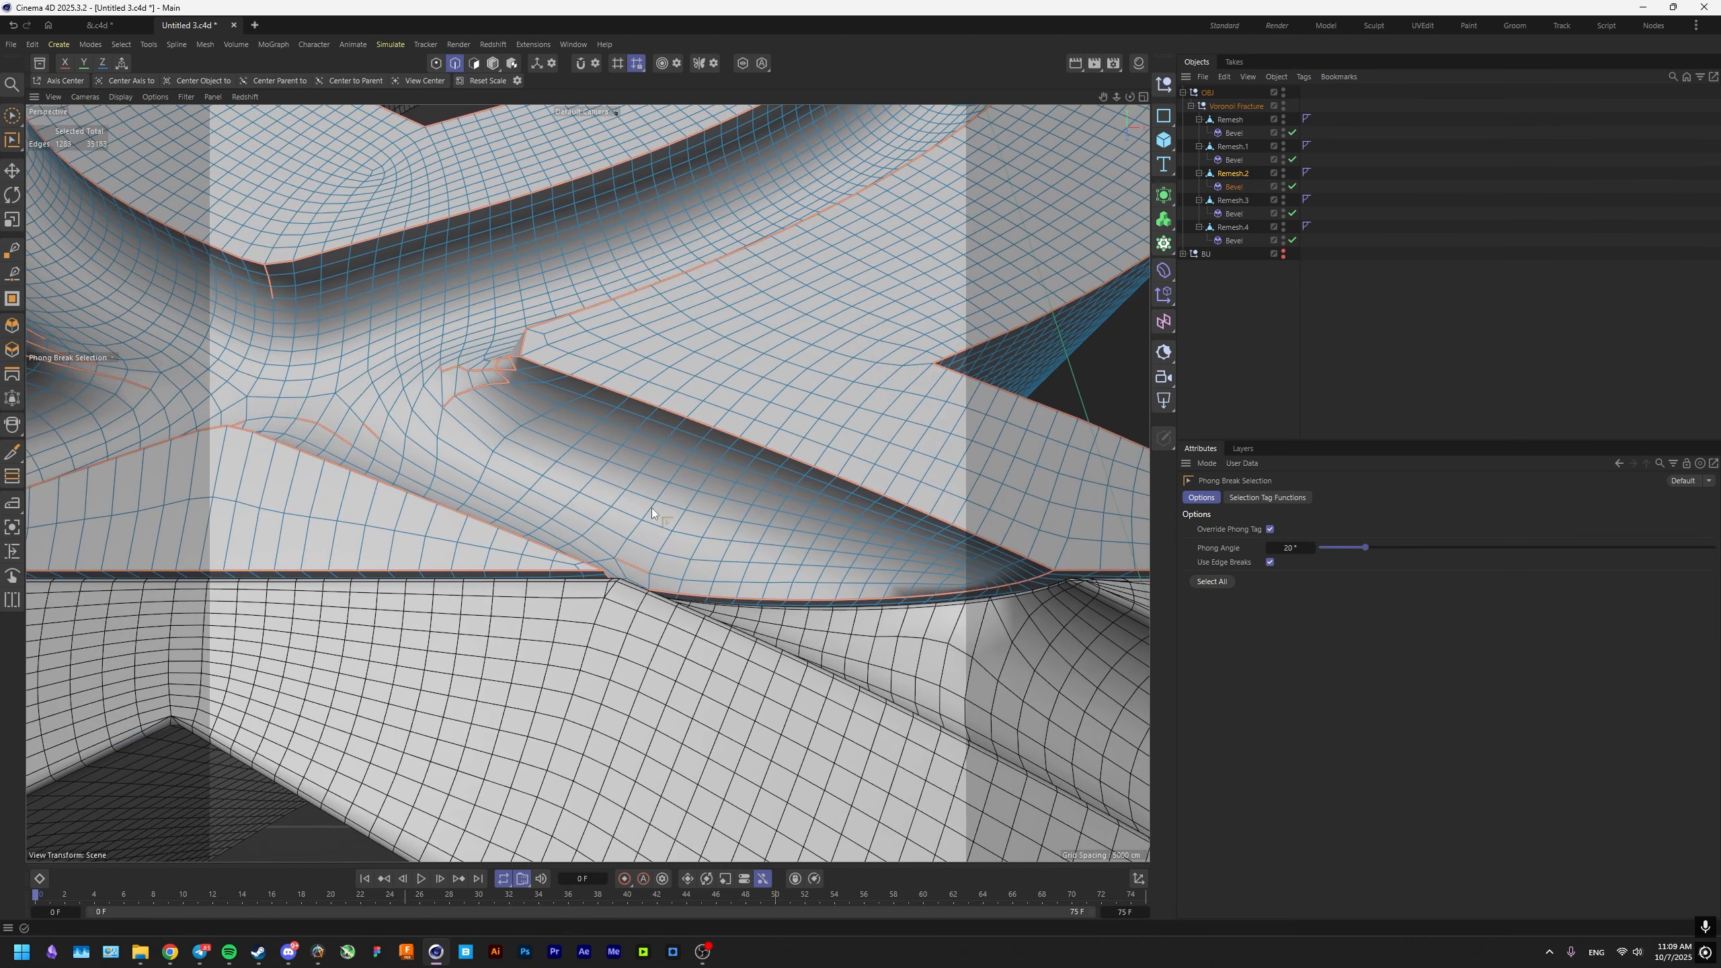
alt+middle_drag(447, 440, 689, 489)
alt+drag(688, 489, 589, 533)
alt+middle_drag(513, 519, 691, 565)
key(e)
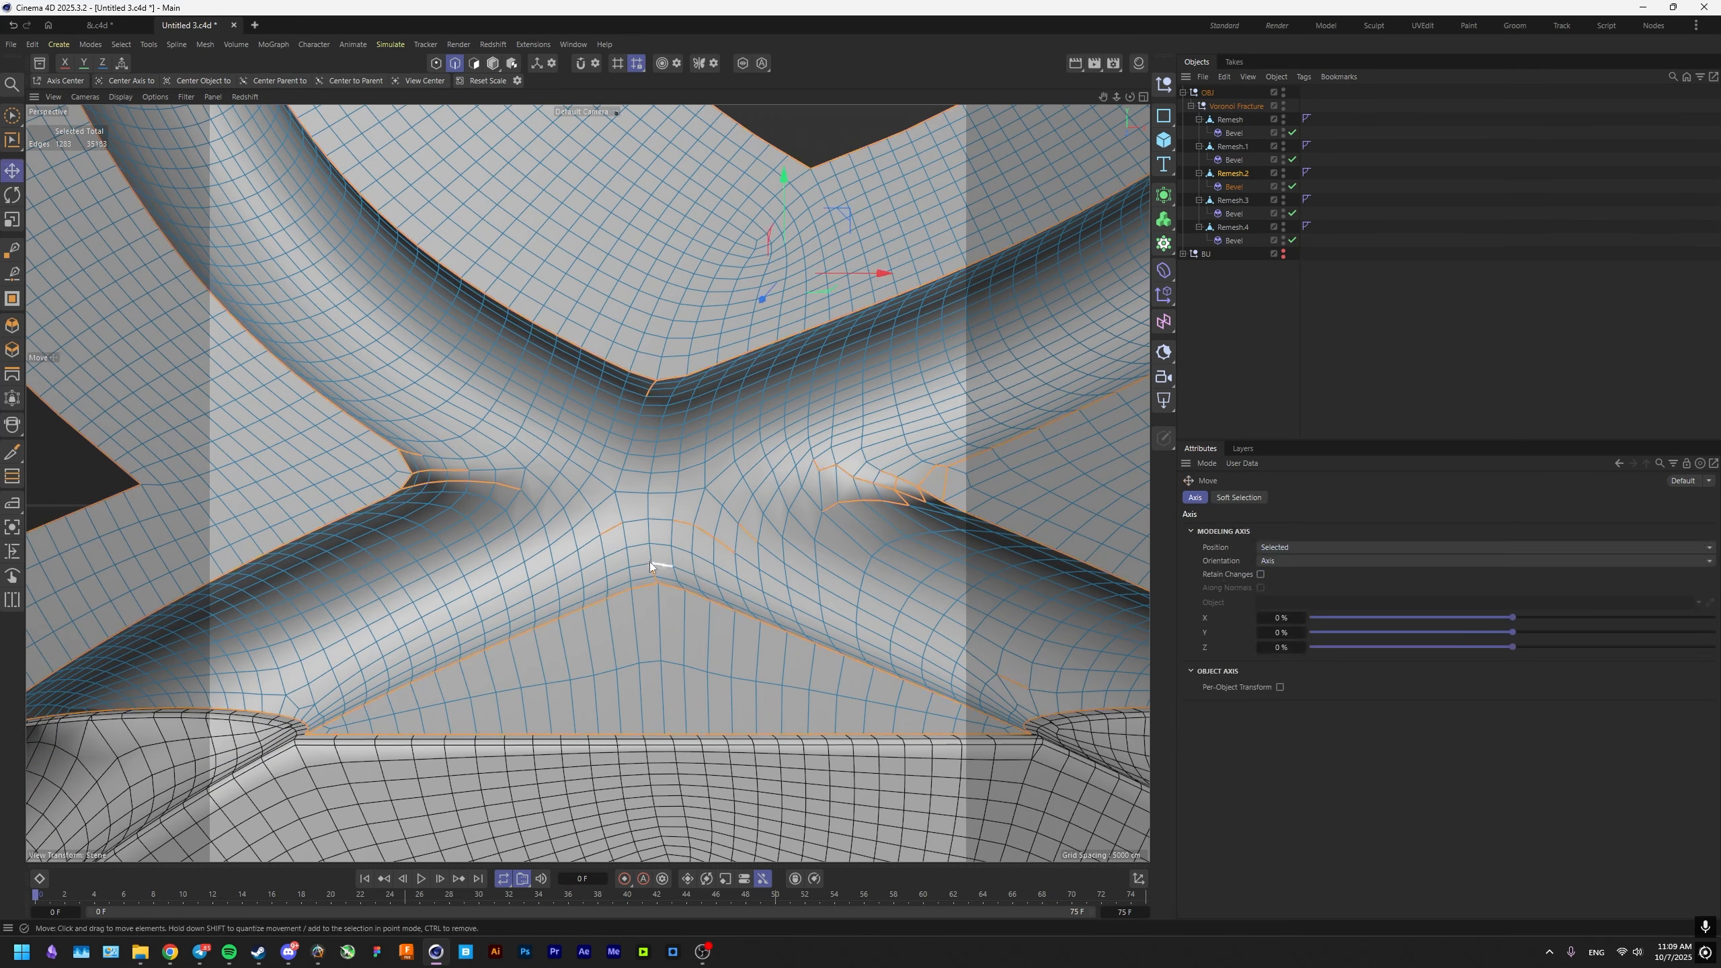
alt+middle_drag(507, 485, 587, 482)
alt+drag(587, 482, 554, 400)
scroll(587, 416, up, 4)
ctrl+click(731, 456)
ctrl+click(640, 428)
ctrl+click(936, 539)
alt+middle_drag(975, 610, 705, 552)
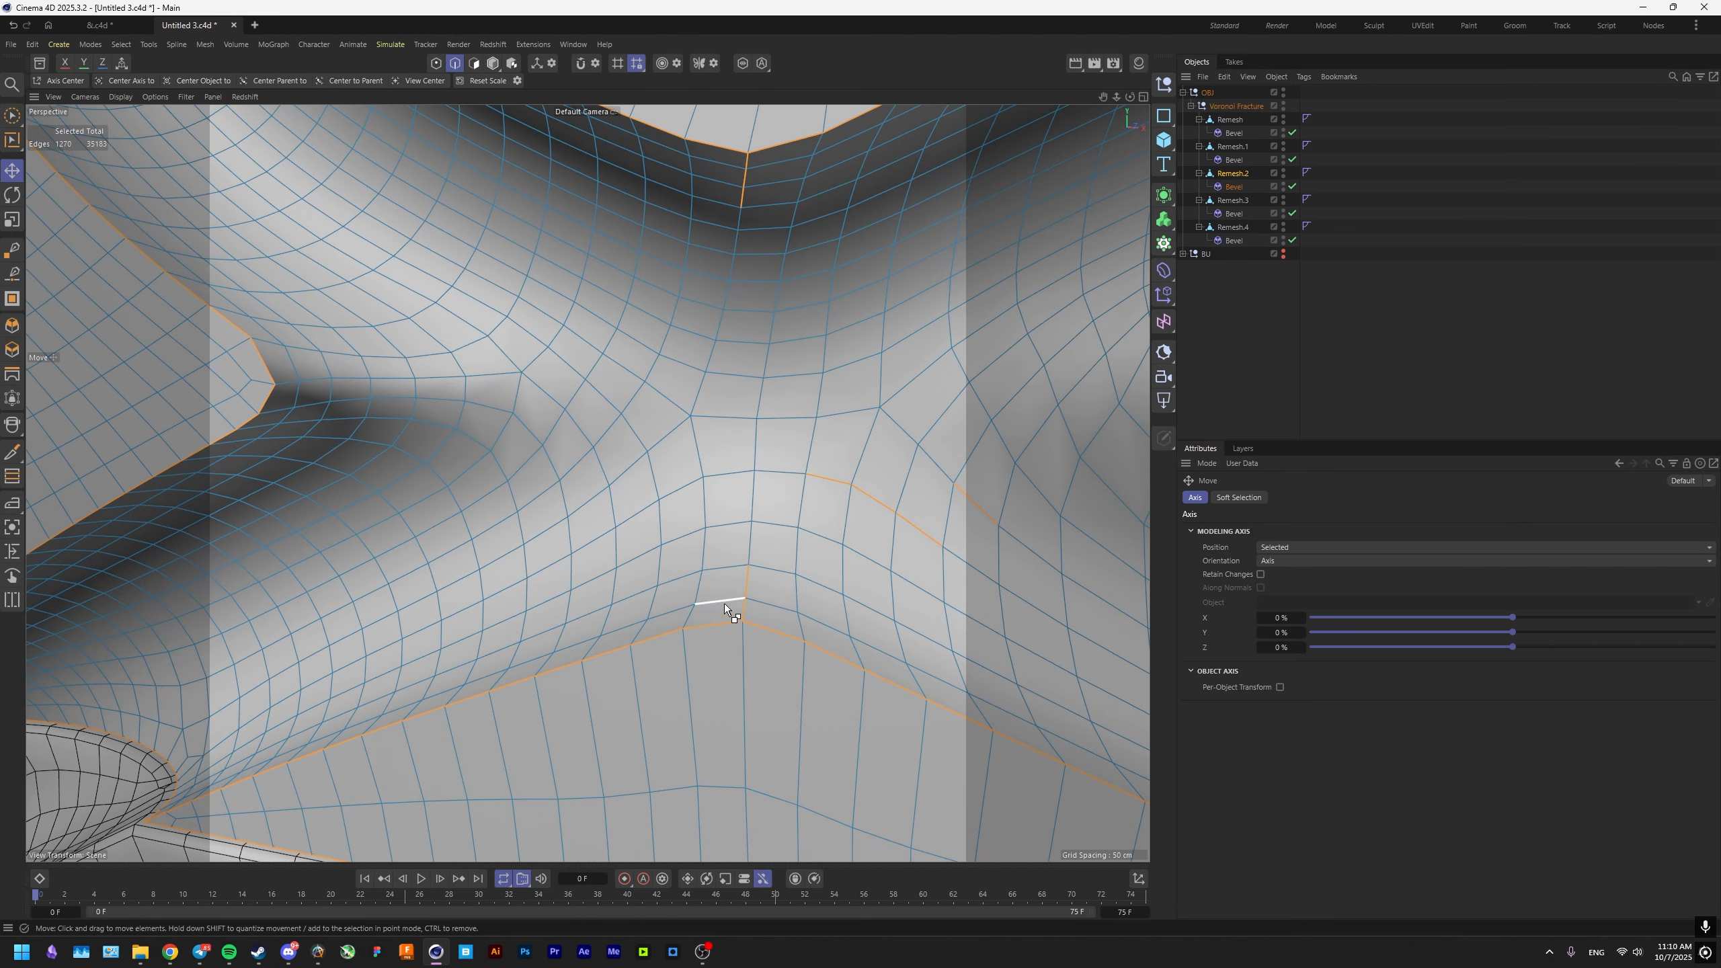
Deselect the remaining stray edges in the middle and right side of the groove crossing, leaving only the hard border edges selected.
alt+middle_drag(988, 525, 433, 406)
ctrl+click(732, 402)
ctrl+click(659, 262)
alt+drag(659, 262, 688, 383)
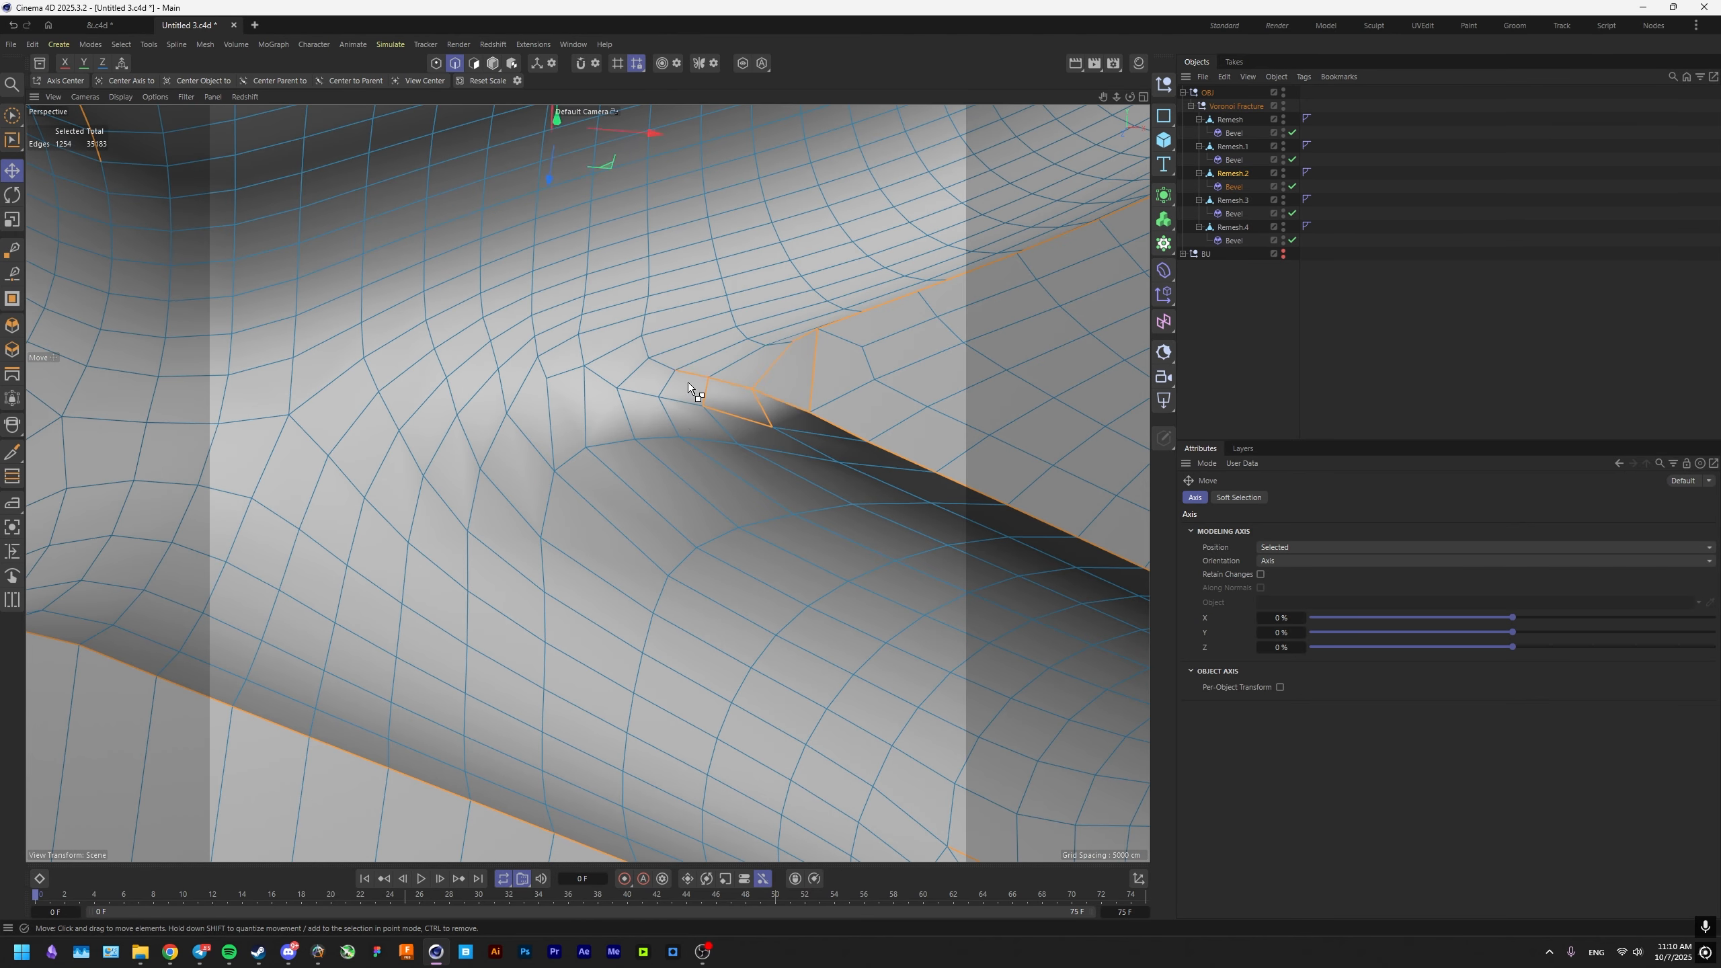
ctrl+click(739, 405)
scroll(760, 525, down, 5)
alt+drag(761, 525, 590, 654)
scroll(661, 448, down, 5)
scroll(589, 654, up, 4)
alt+drag(726, 602, 564, 523)
ctrl+click(468, 577)
alt+drag(451, 626, 481, 656)
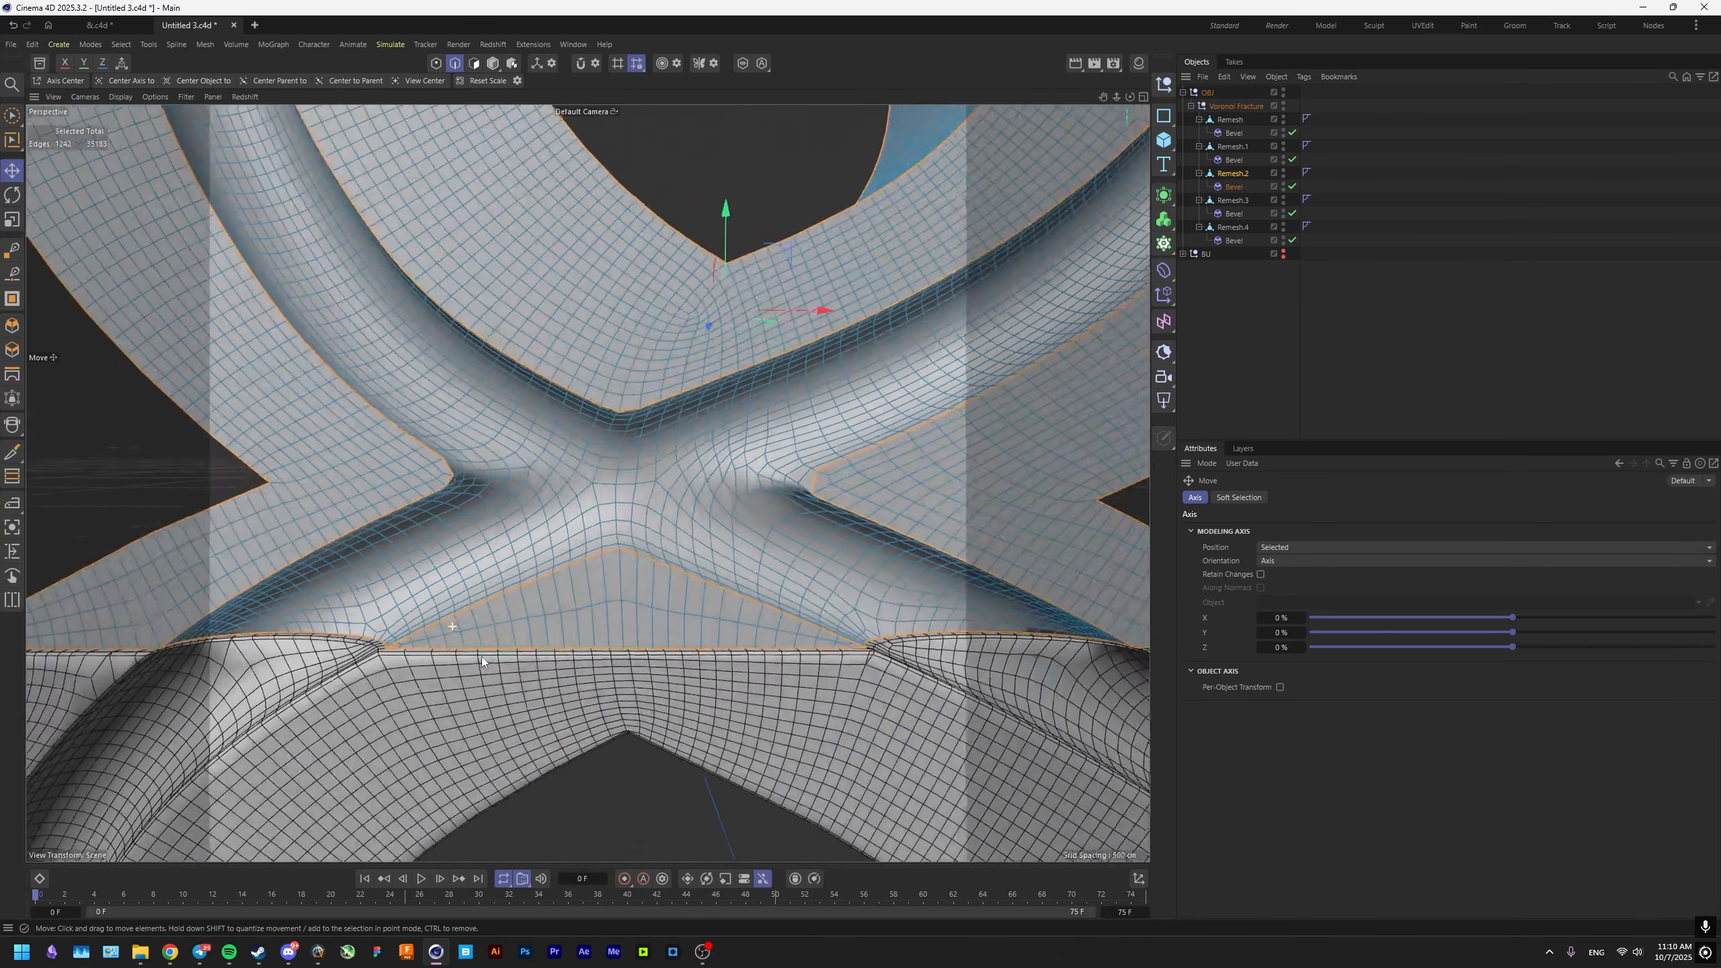
Store the cleaned edges as an edge selection tag on Remesh.2 and assign it as the Selection of its Bevel deformer.
click(121, 44)
click(169, 484)
click(1231, 188)
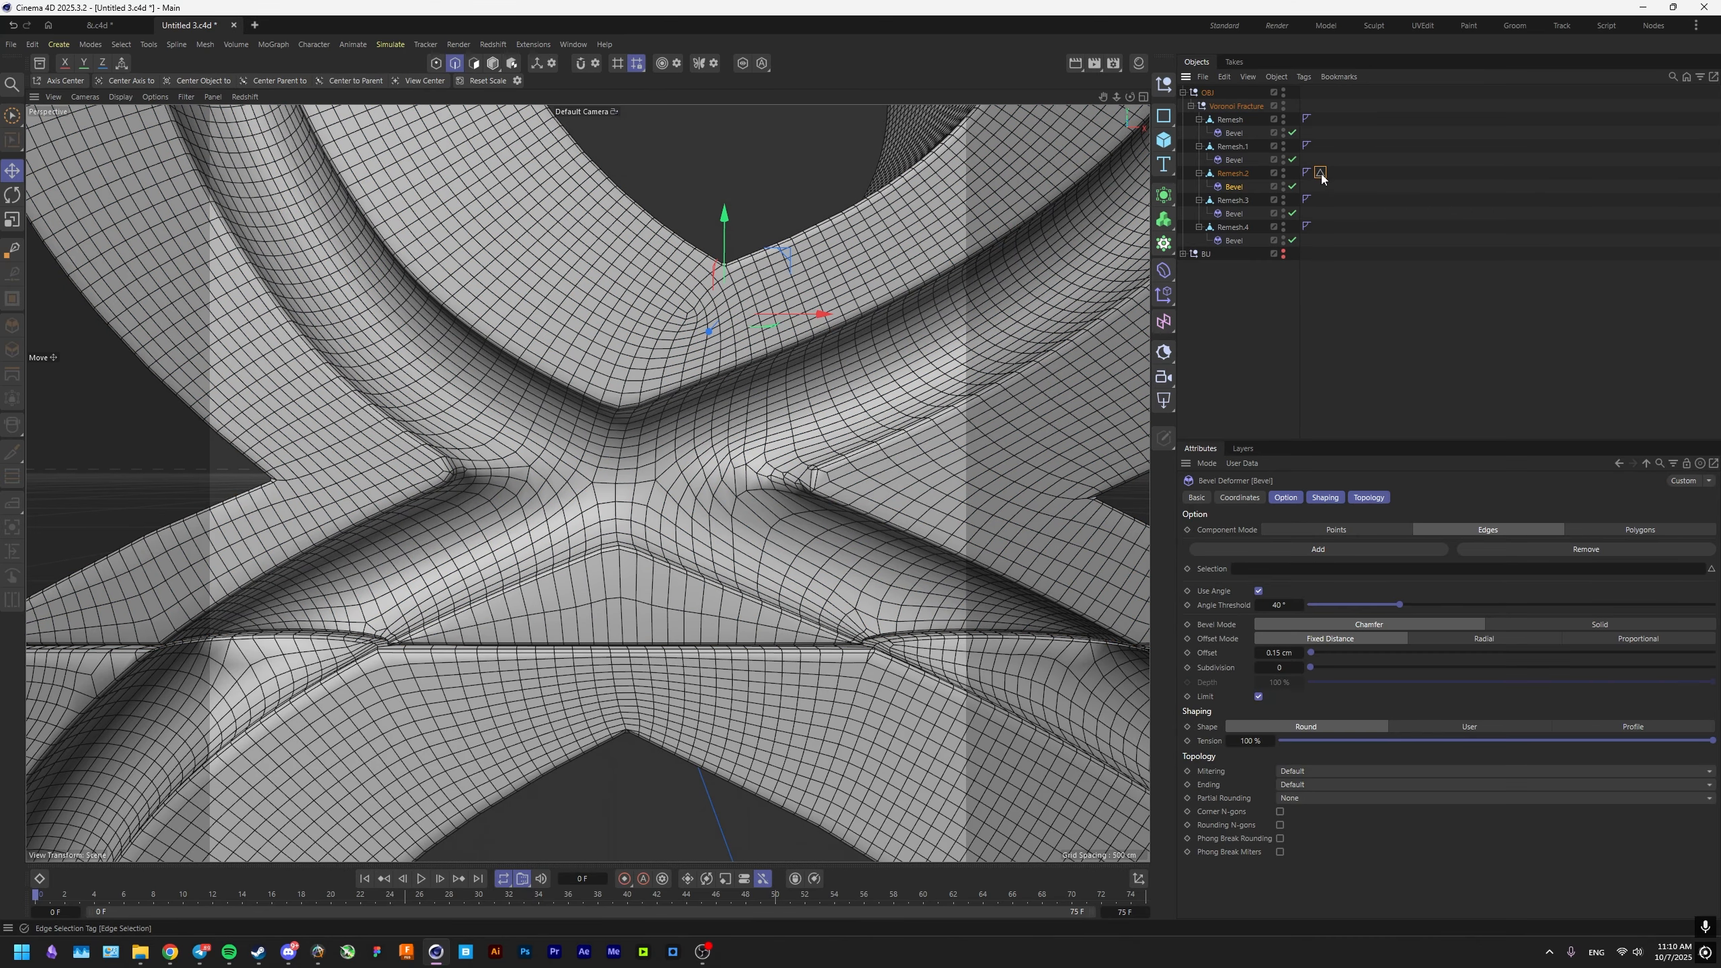
alt+middle_drag(1027, 578, 675, 549)
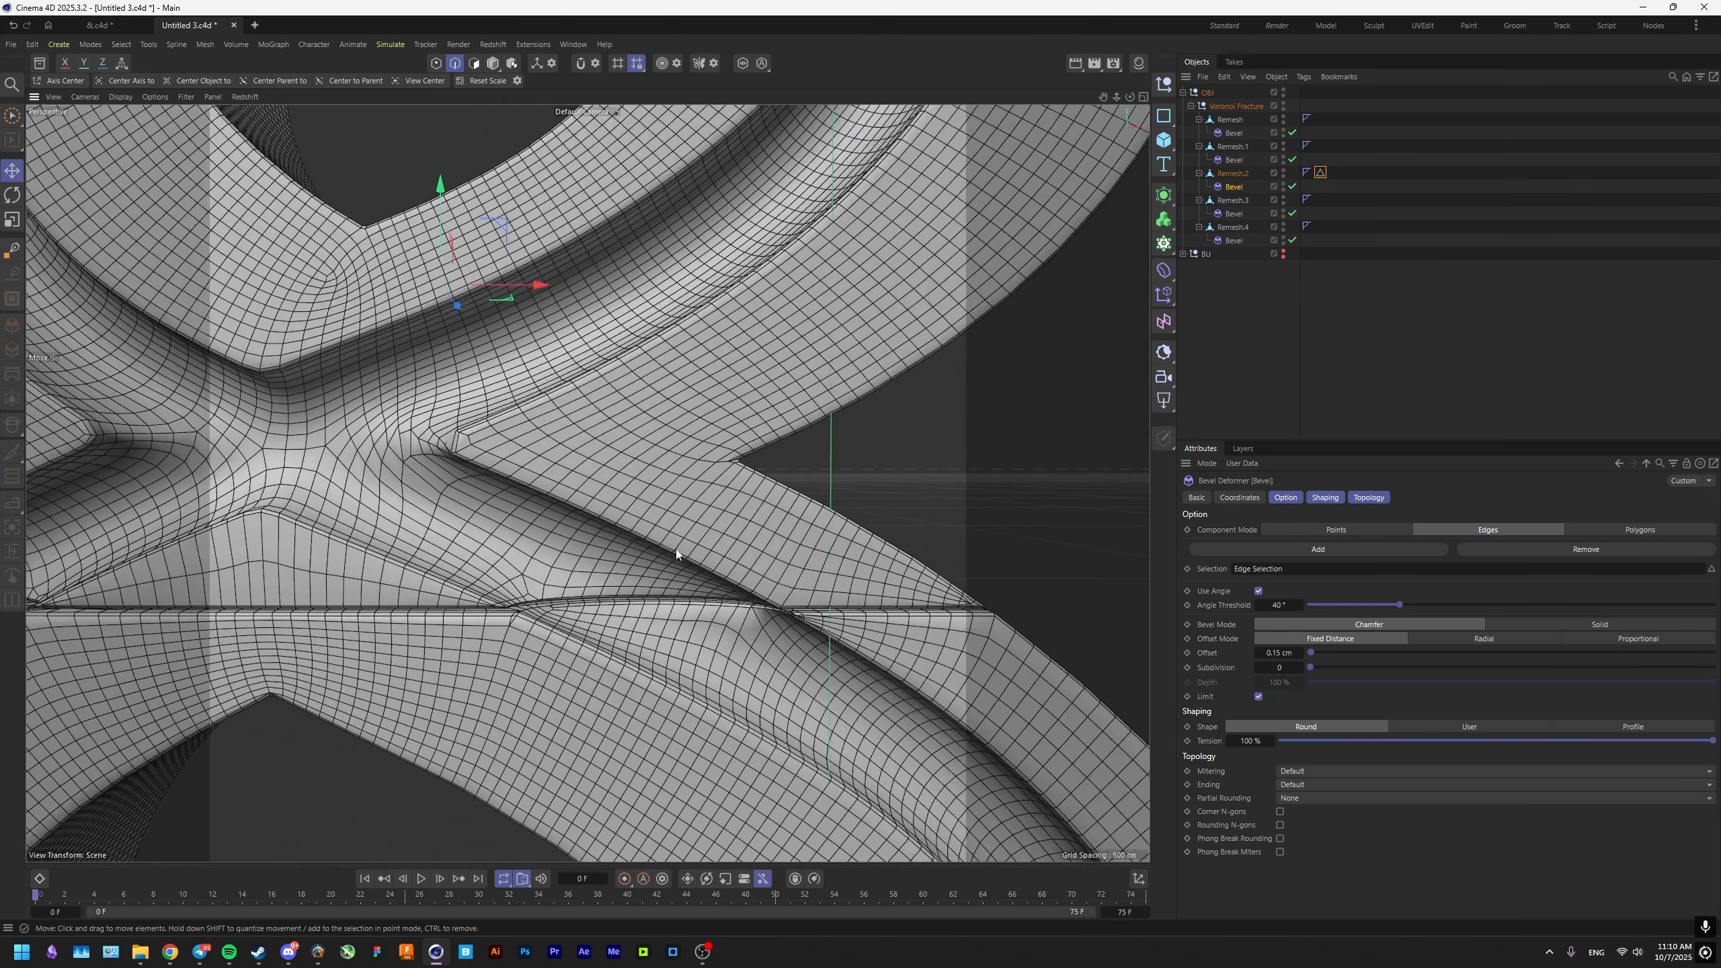
Set the Remesh.2 bevel's Angle Threshold to 0° and Subdivision to 2, with Phong Break Rounding enabled.
alt+drag(674, 549, 753, 572)
scroll(753, 573, up, 5)
alt+middle_drag(753, 573, 669, 541)
alt+drag(669, 541, 669, 519)
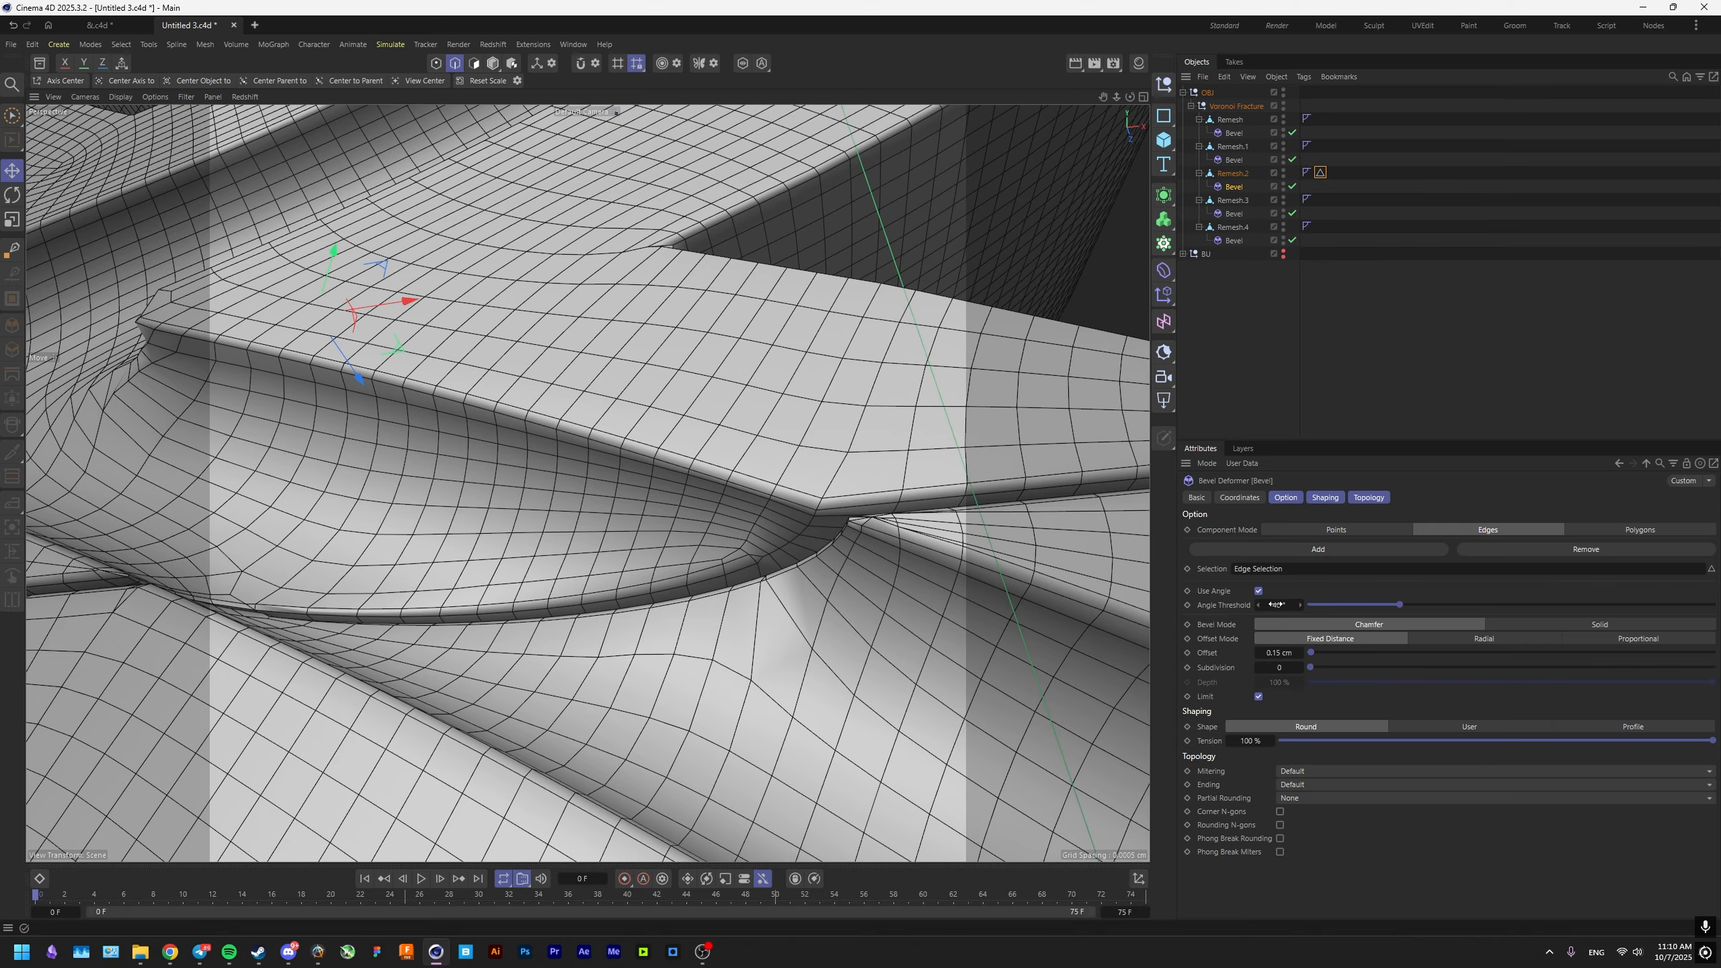
drag(1330, 606, 1306, 606)
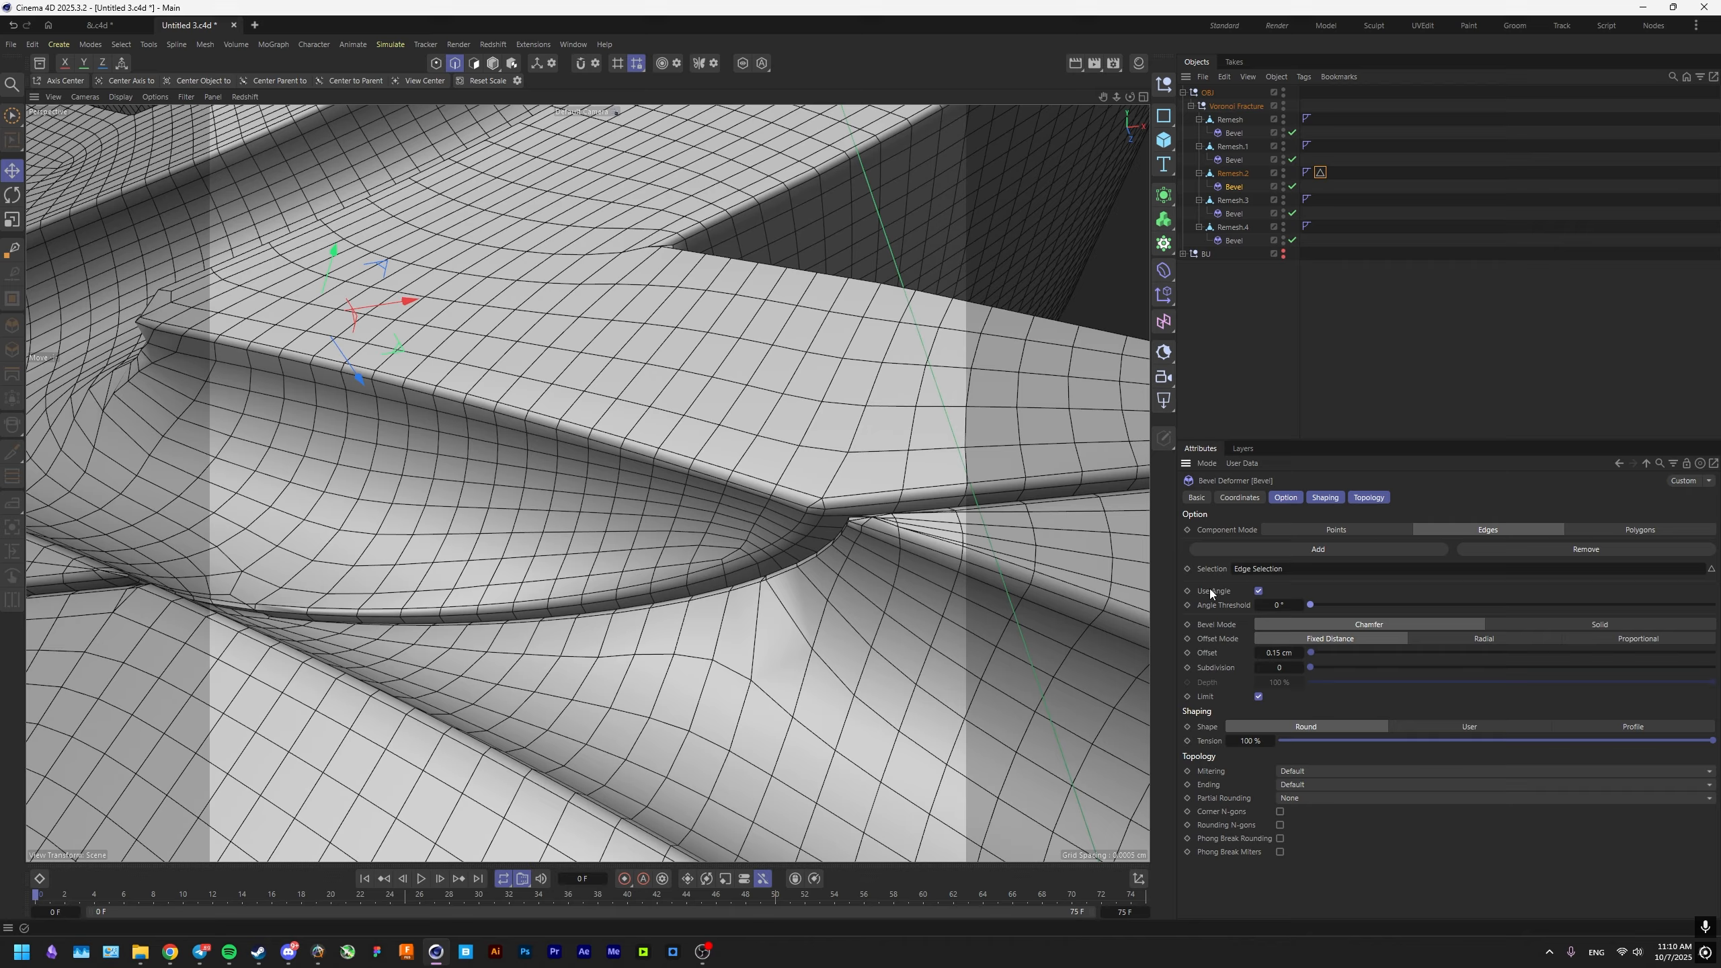
click(1279, 666)
text(2)
key(Return)
scroll(1135, 687, down, 3)
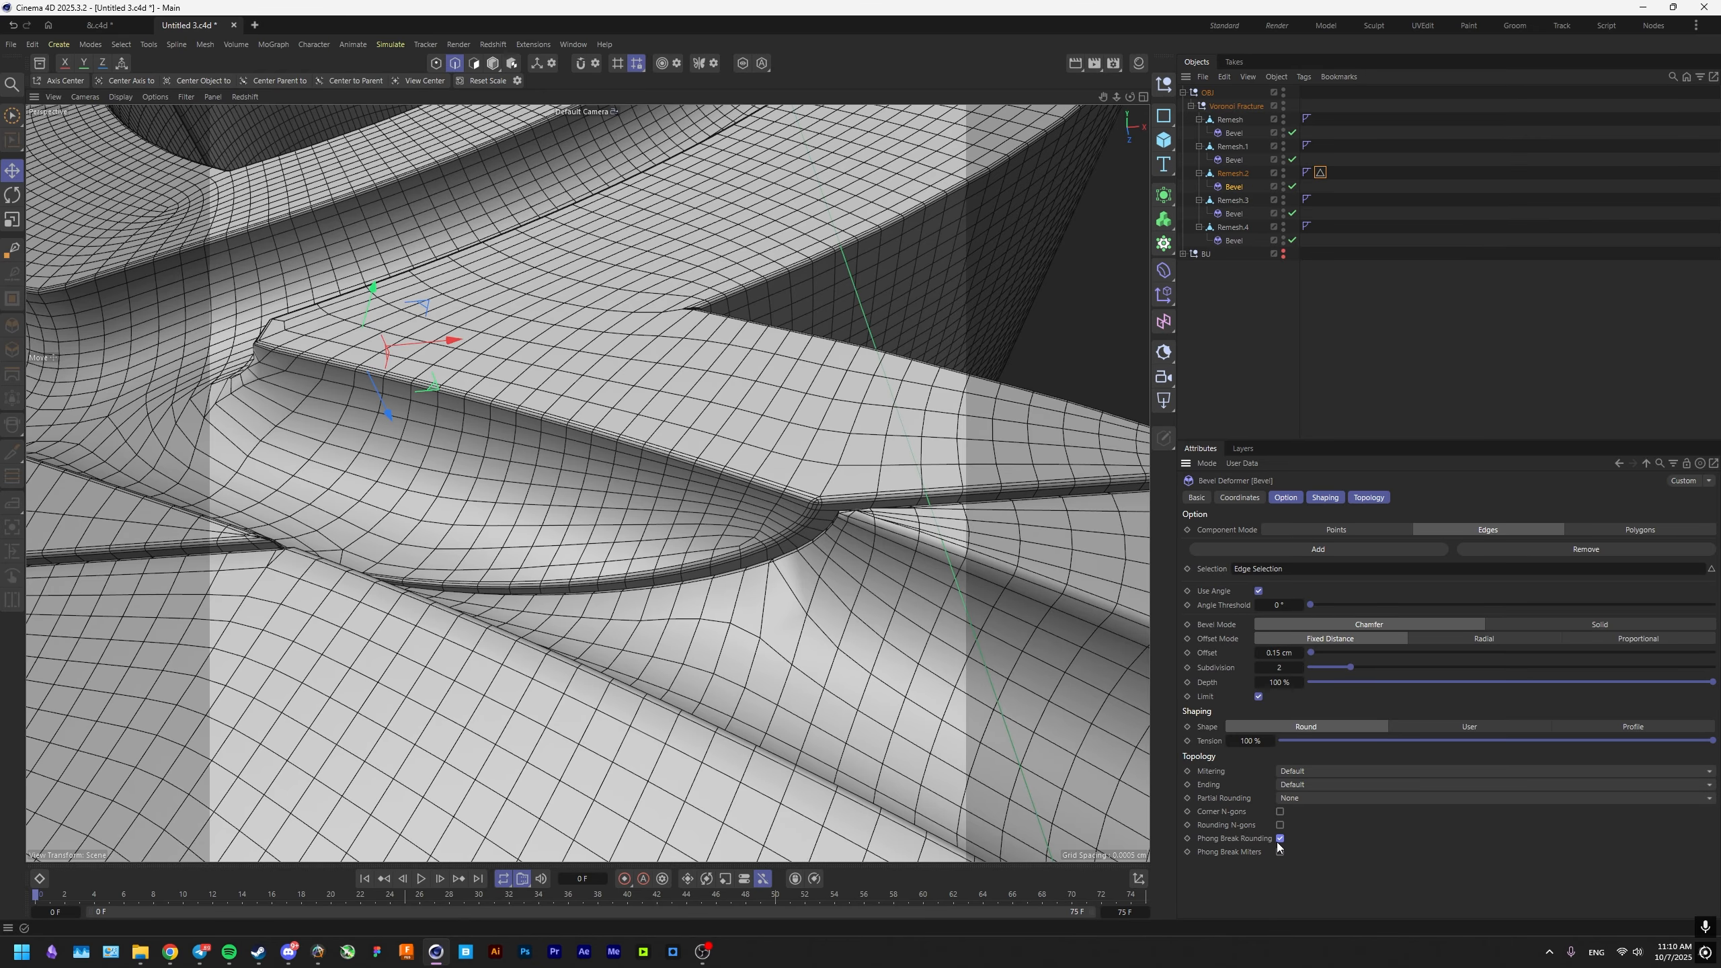
Display the model in Gouraud shading without lines and place Remesh.2 inside a new Subdivision Surface.
key(n)
key(a)
mouse_move(796, 527)
alt+mouse_down()
mouse_move(782, 544)
mouse_move(798, 619)
alt+mouse_up()
scroll(835, 516, up, 3)
scroll(834, 517, down, 4)
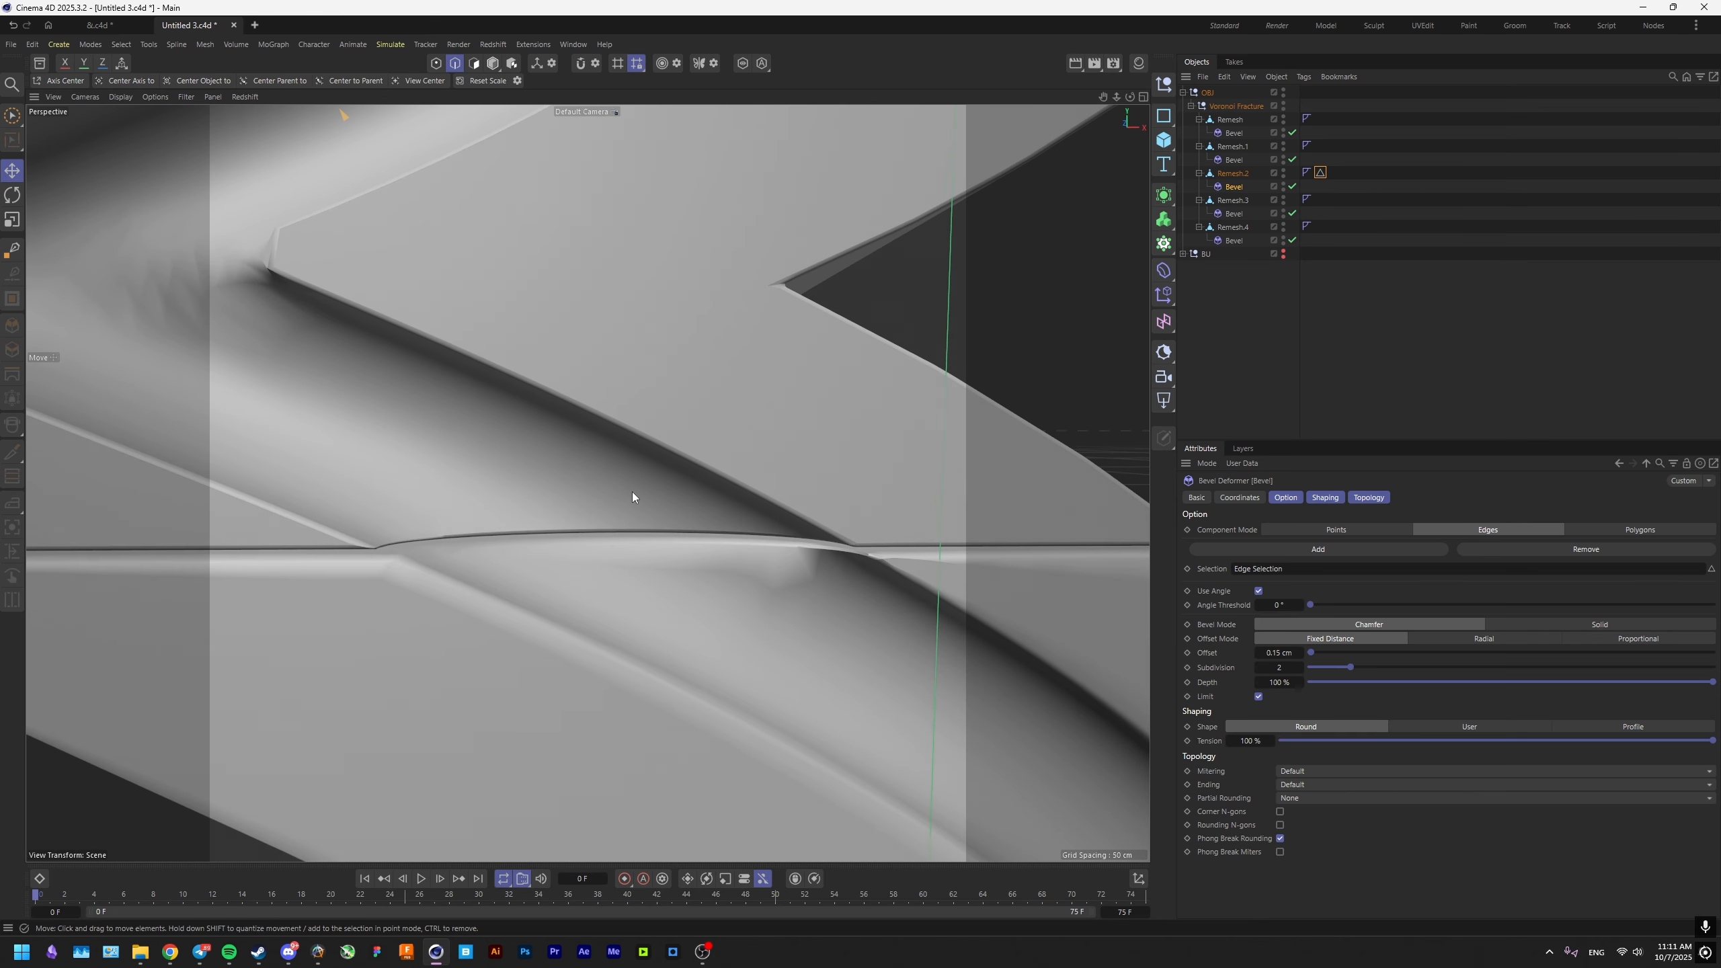
alt+middle_drag(632, 492, 789, 557)
scroll(789, 557, down, 4)
click(1220, 175)
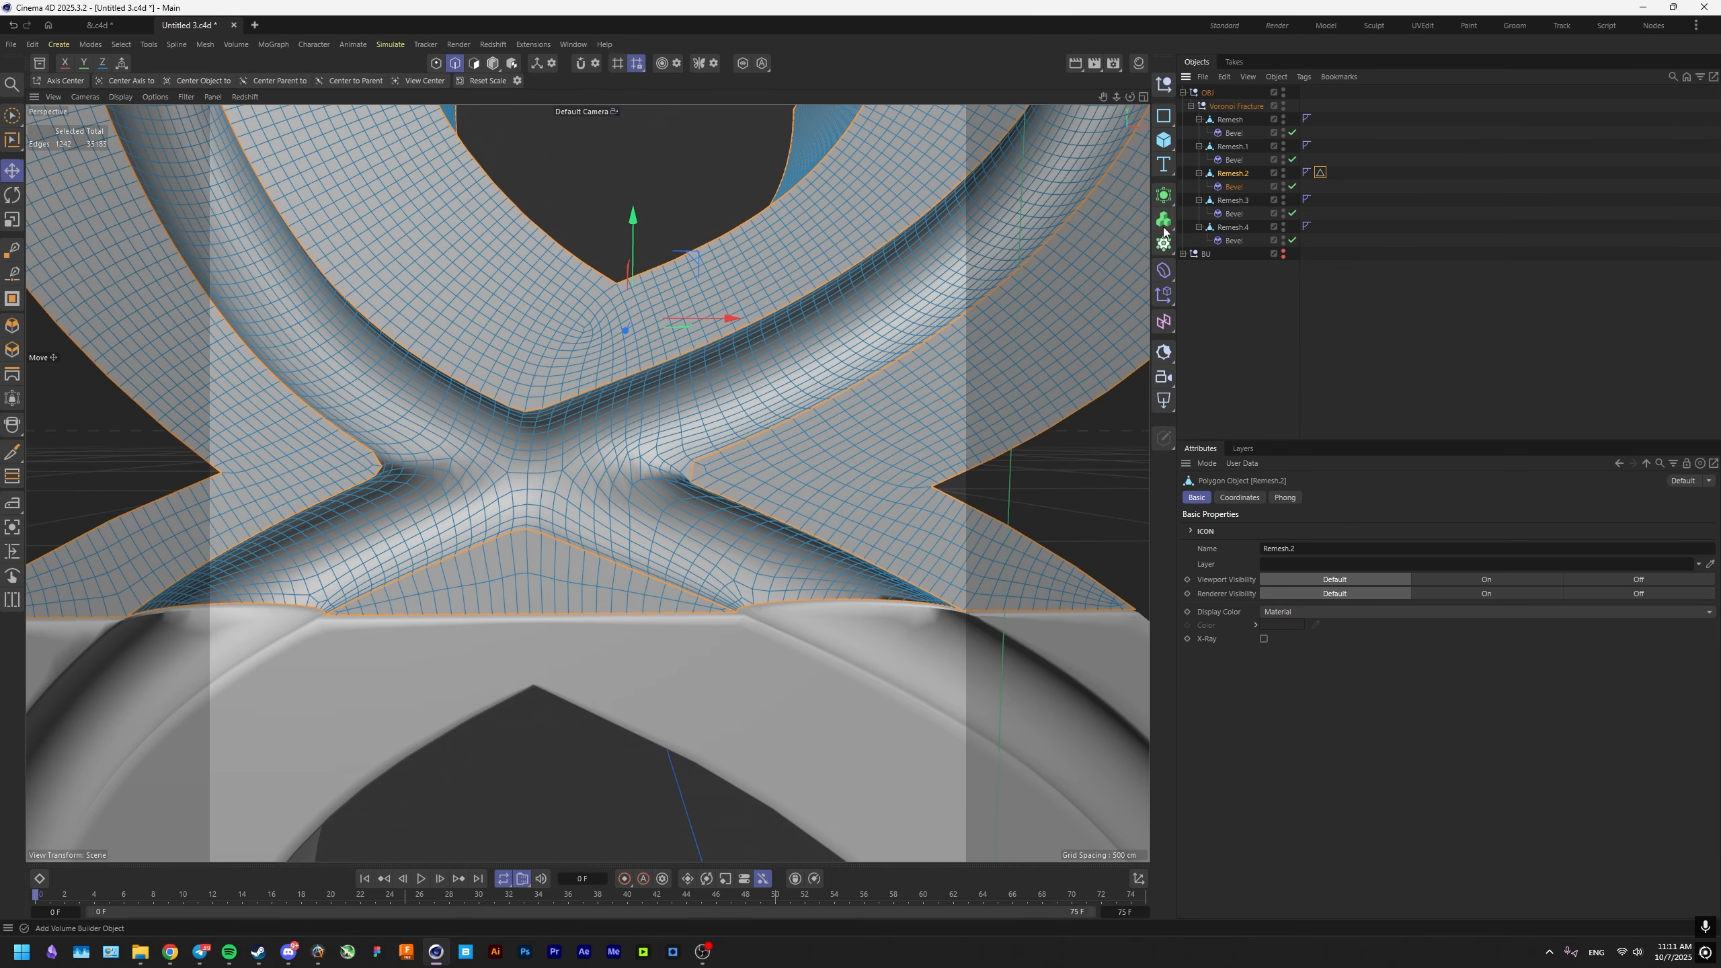
alt+click(1164, 196)
alt+drag(744, 487, 742, 425)
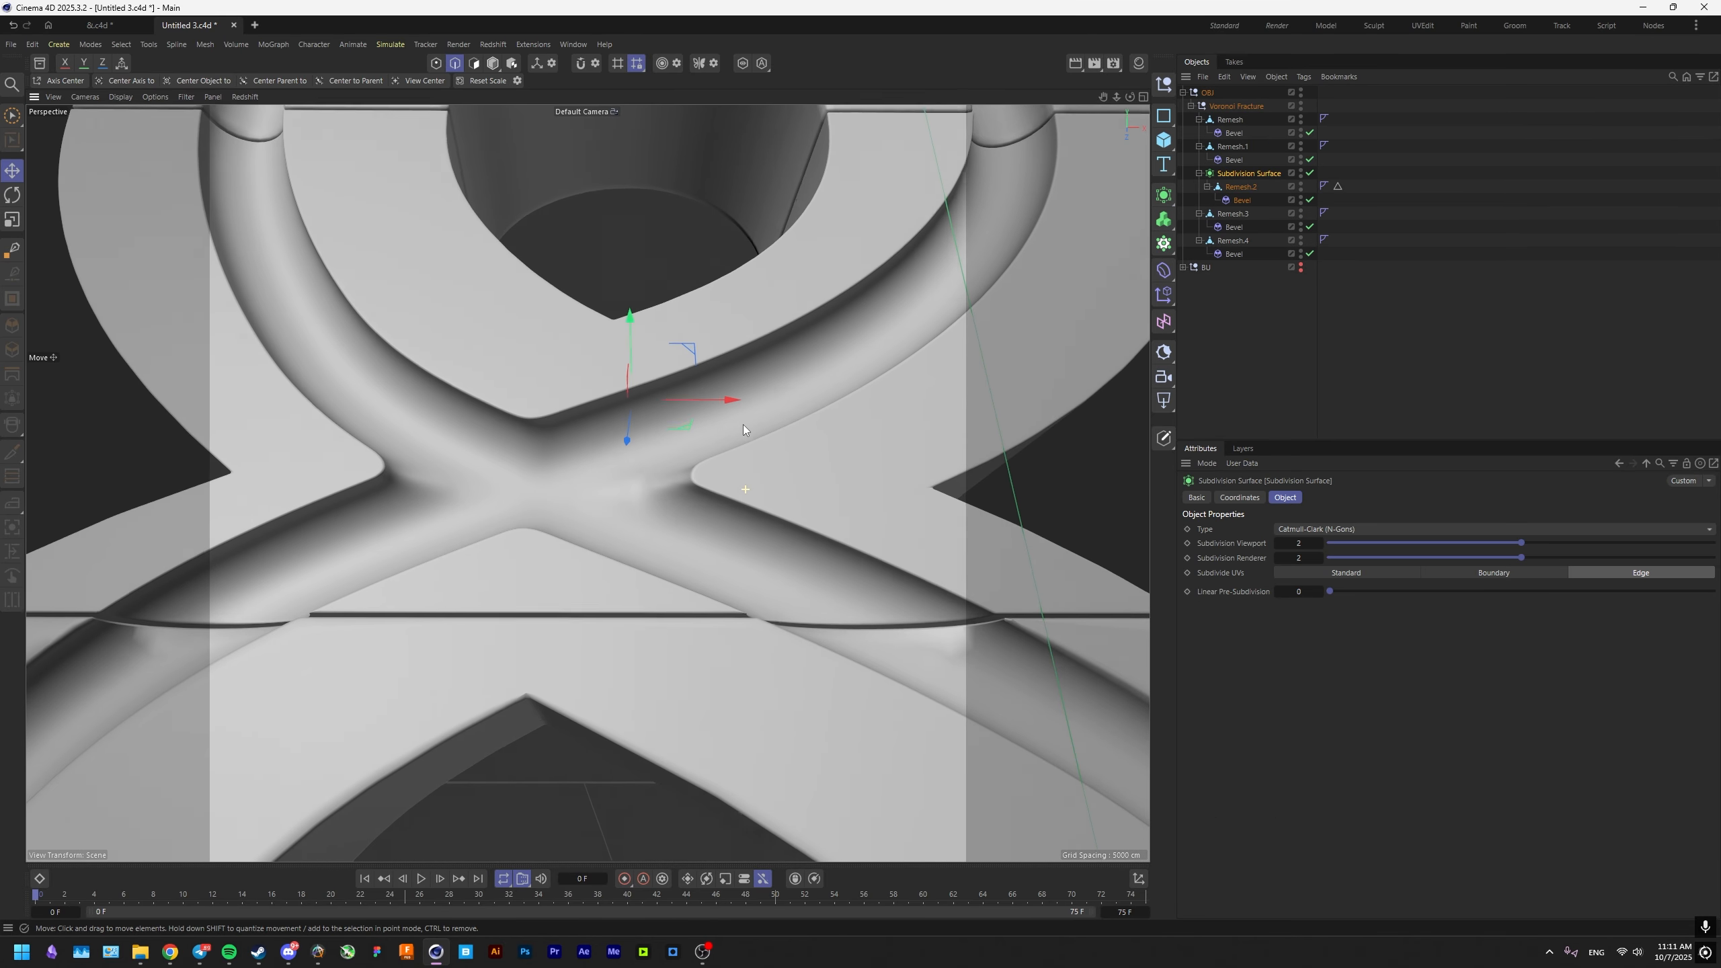
Examine the smoothed Remesh.2 surface around the groove crossing, with and without mesh lines.
alt+drag(594, 439, 709, 573)
scroll(729, 582, up, 5)
scroll(689, 575, down, 5)
scroll(684, 584, down, 3)
scroll(762, 557, up, 4)
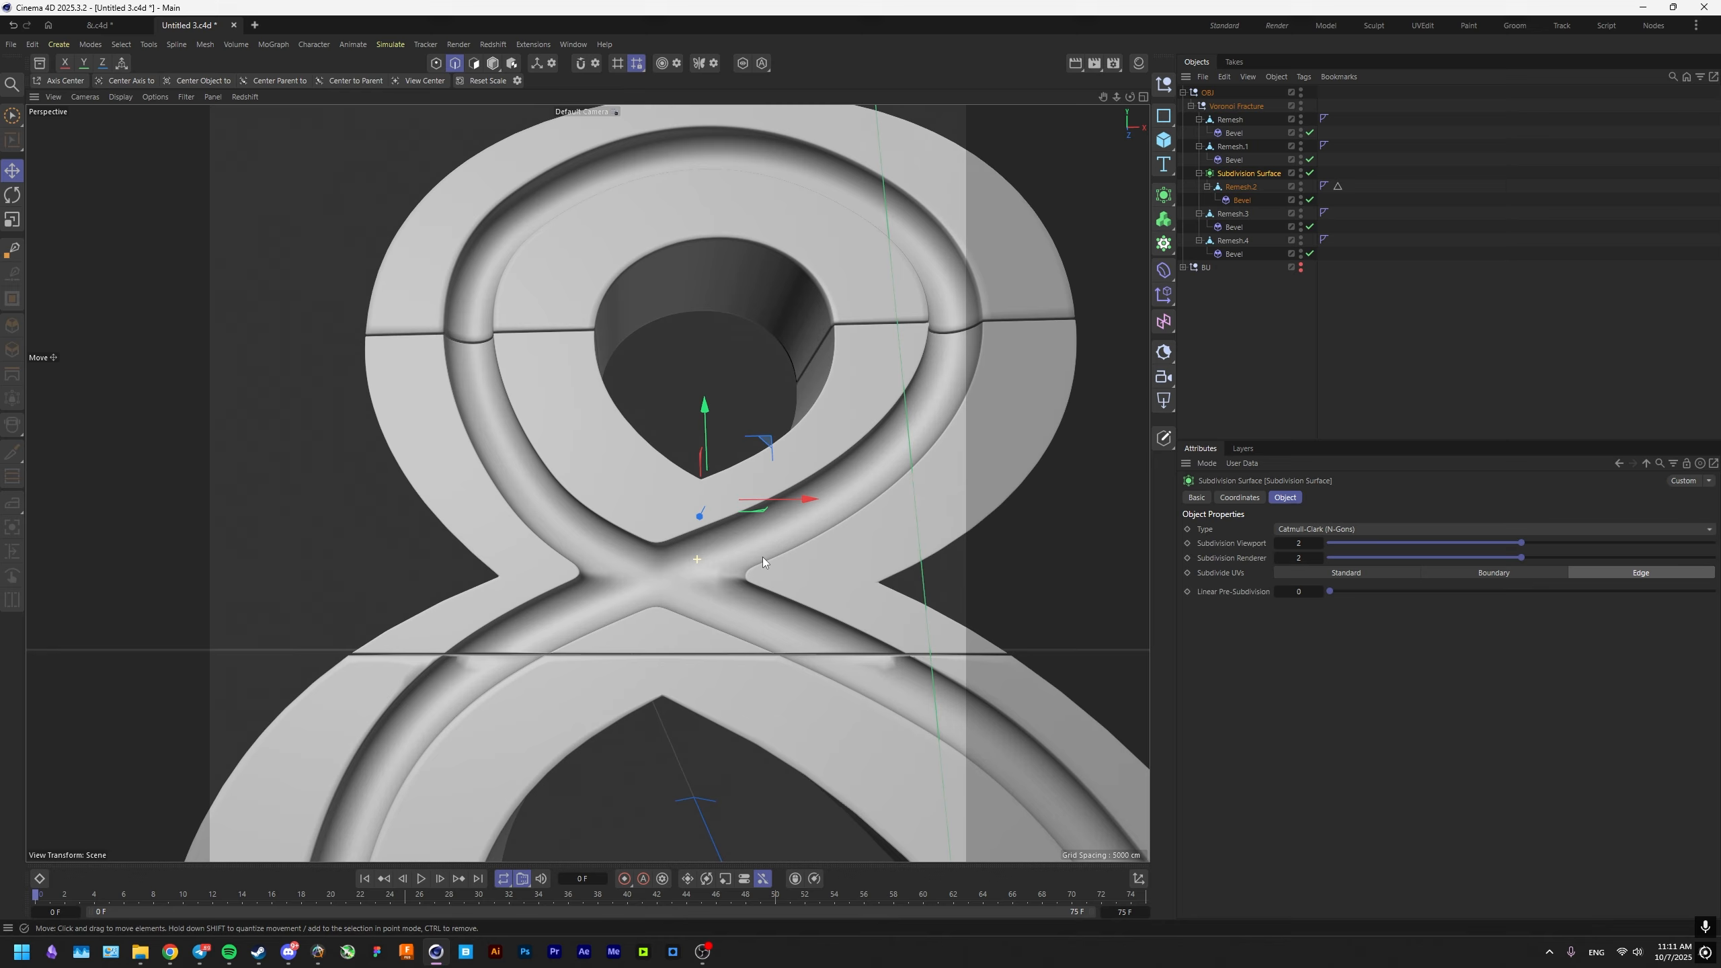
scroll(746, 589, up, 4)
alt+drag(758, 587, 838, 594)
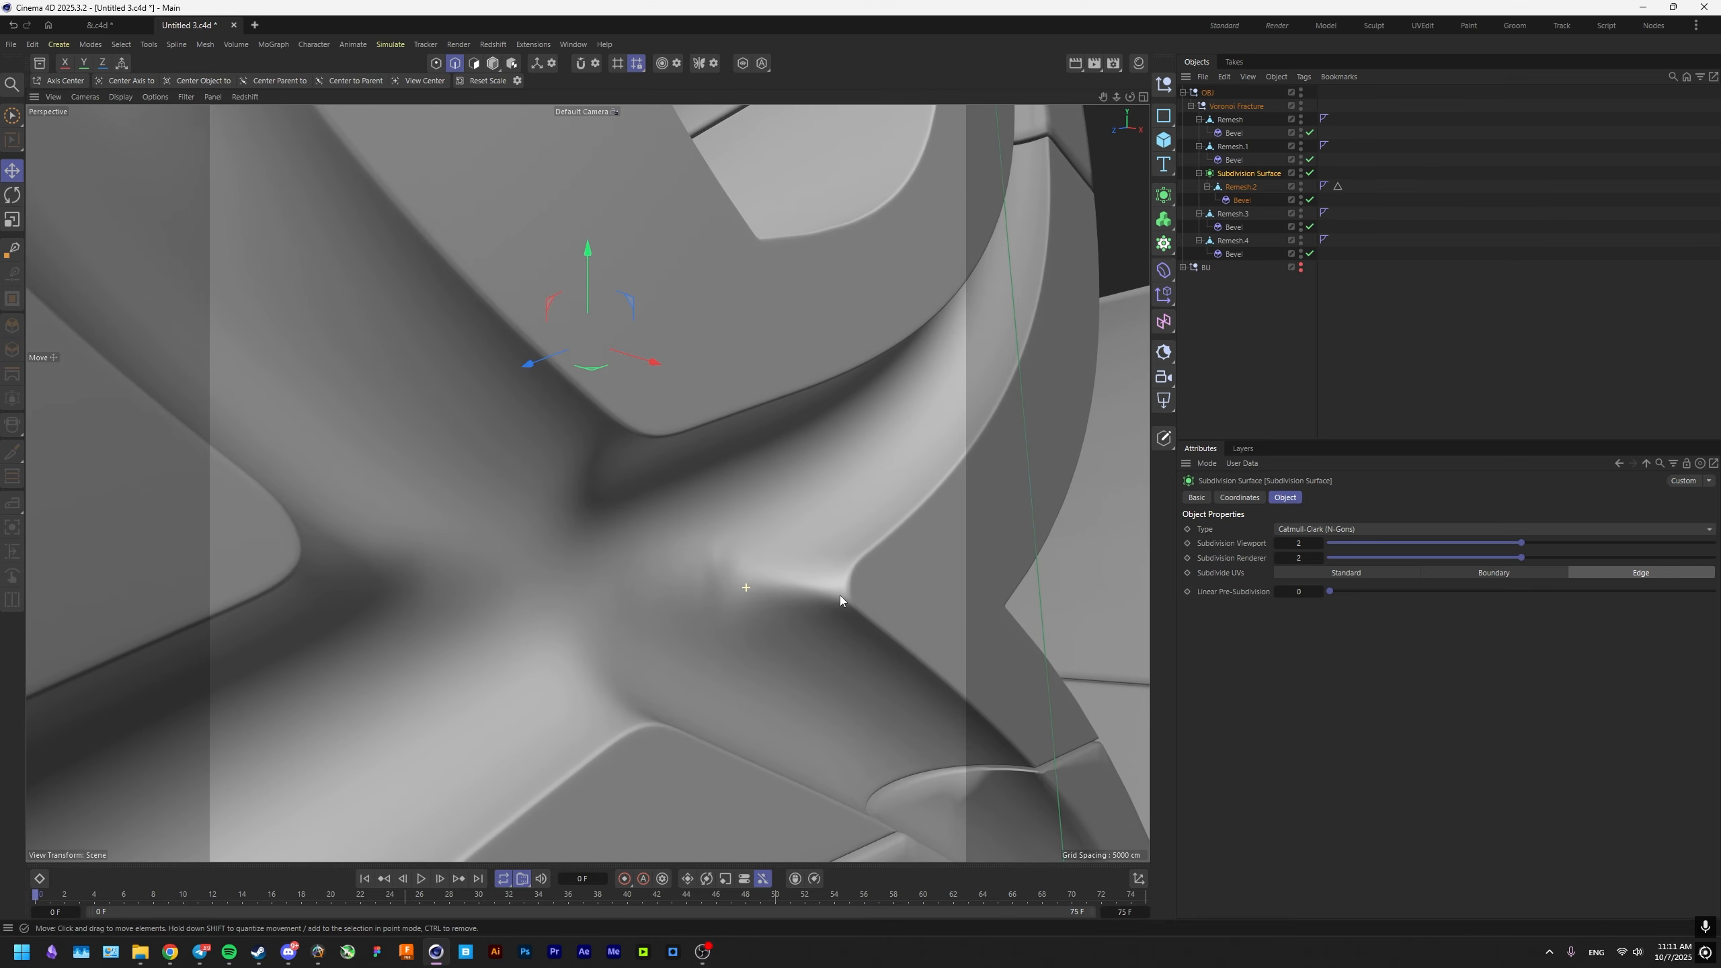
alt+drag(675, 541, 637, 578)
key(n)
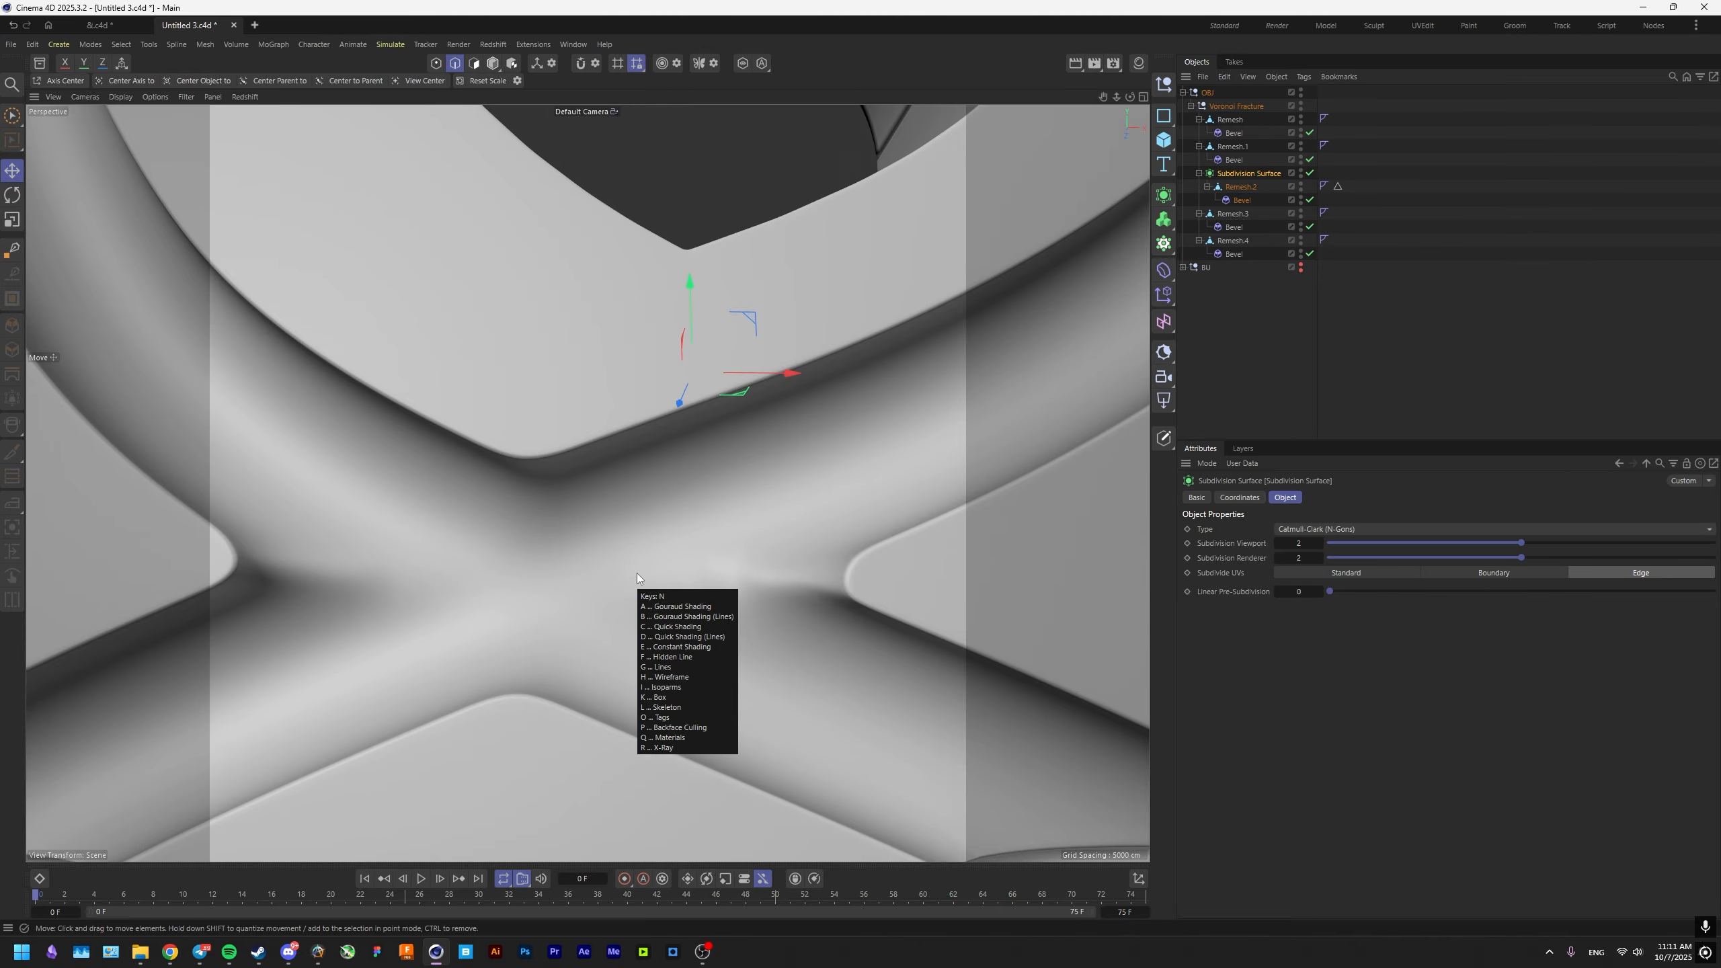
click(682, 601)
key(n)
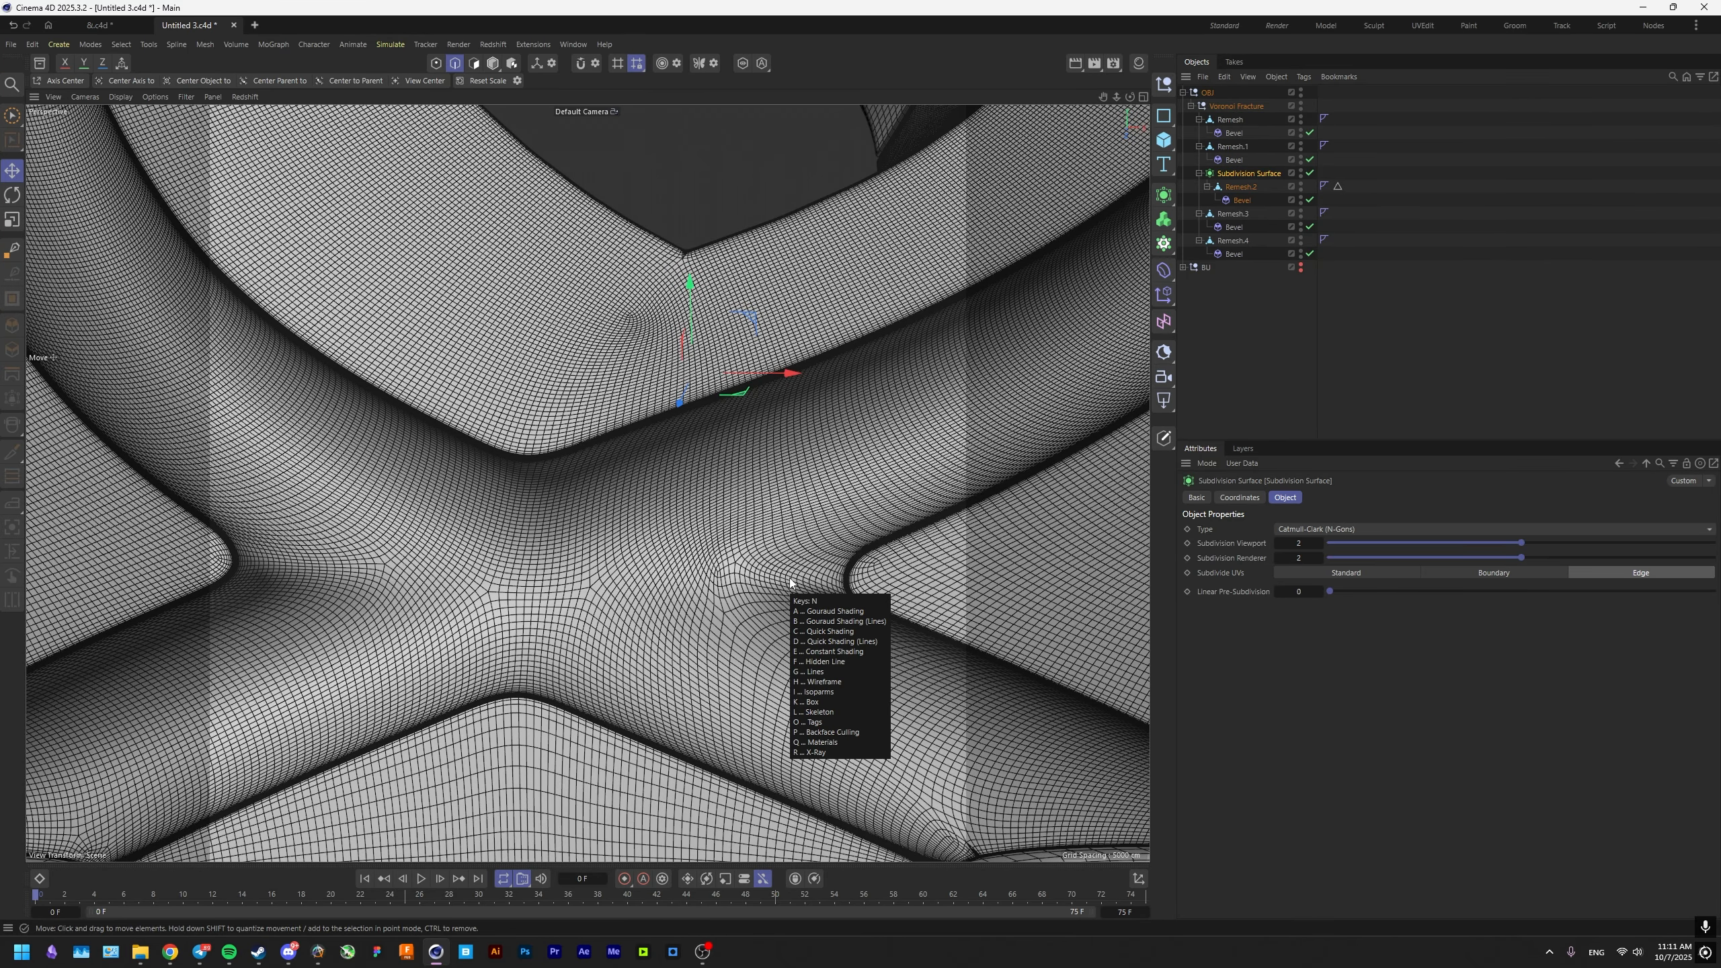
key(a)
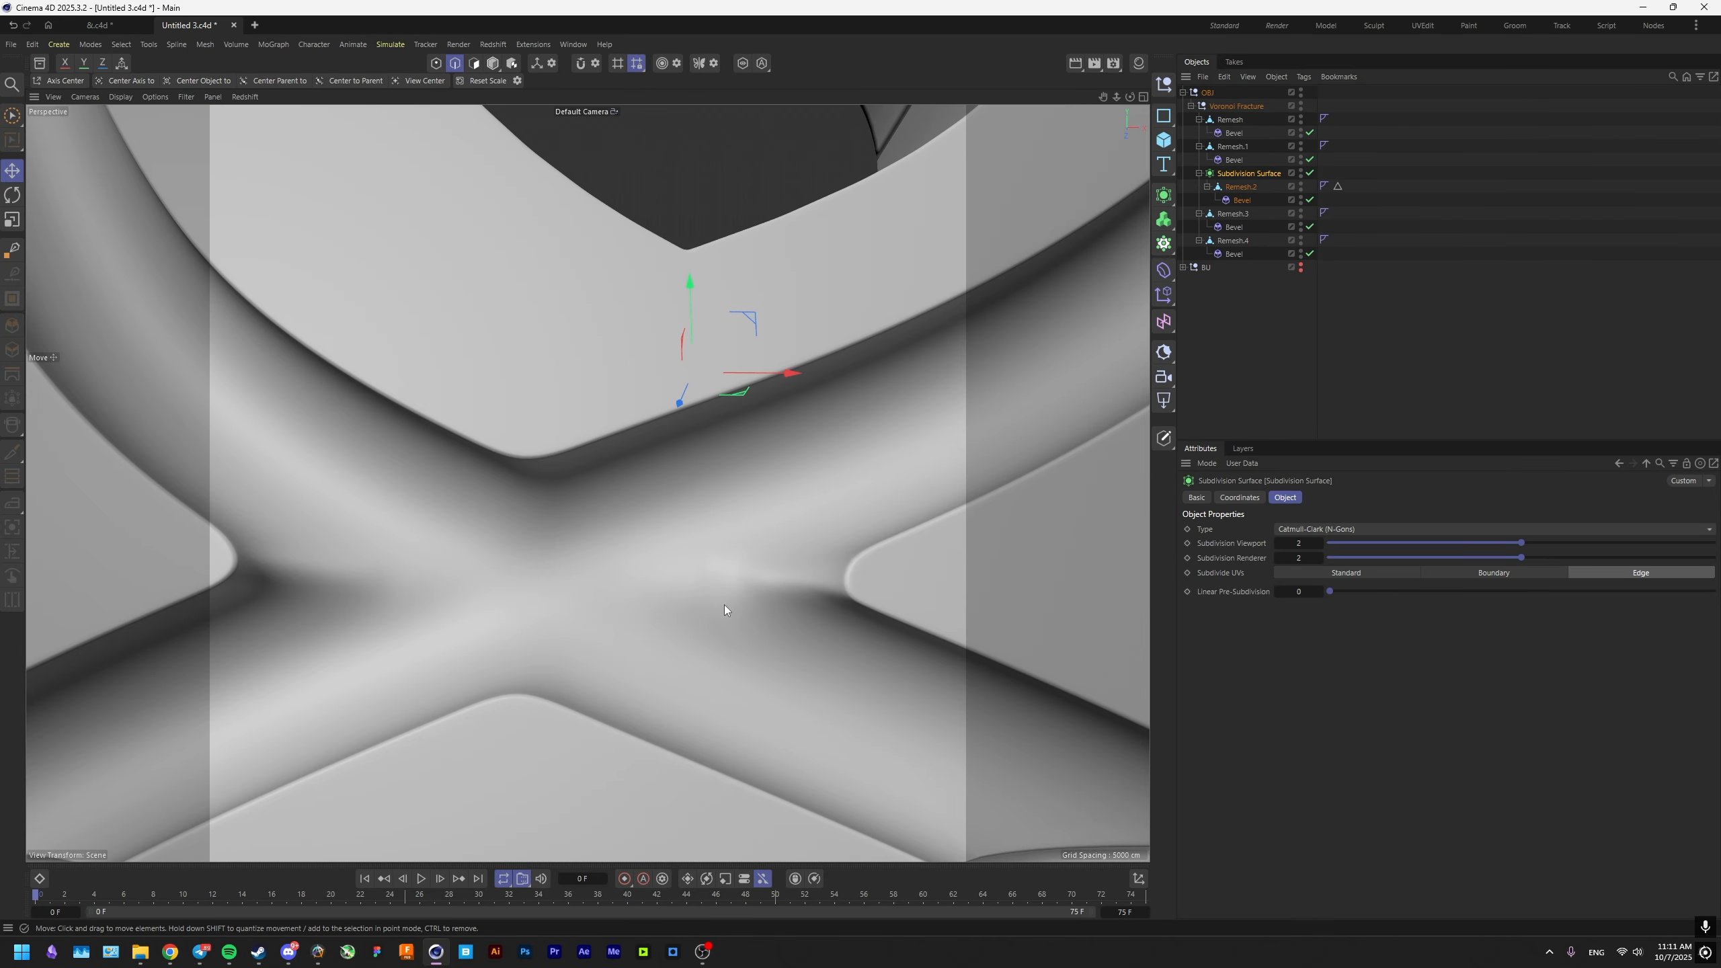
scroll(723, 605, down, 10)
scroll(722, 557, up, 8)
alt+drag(722, 557, 764, 582)
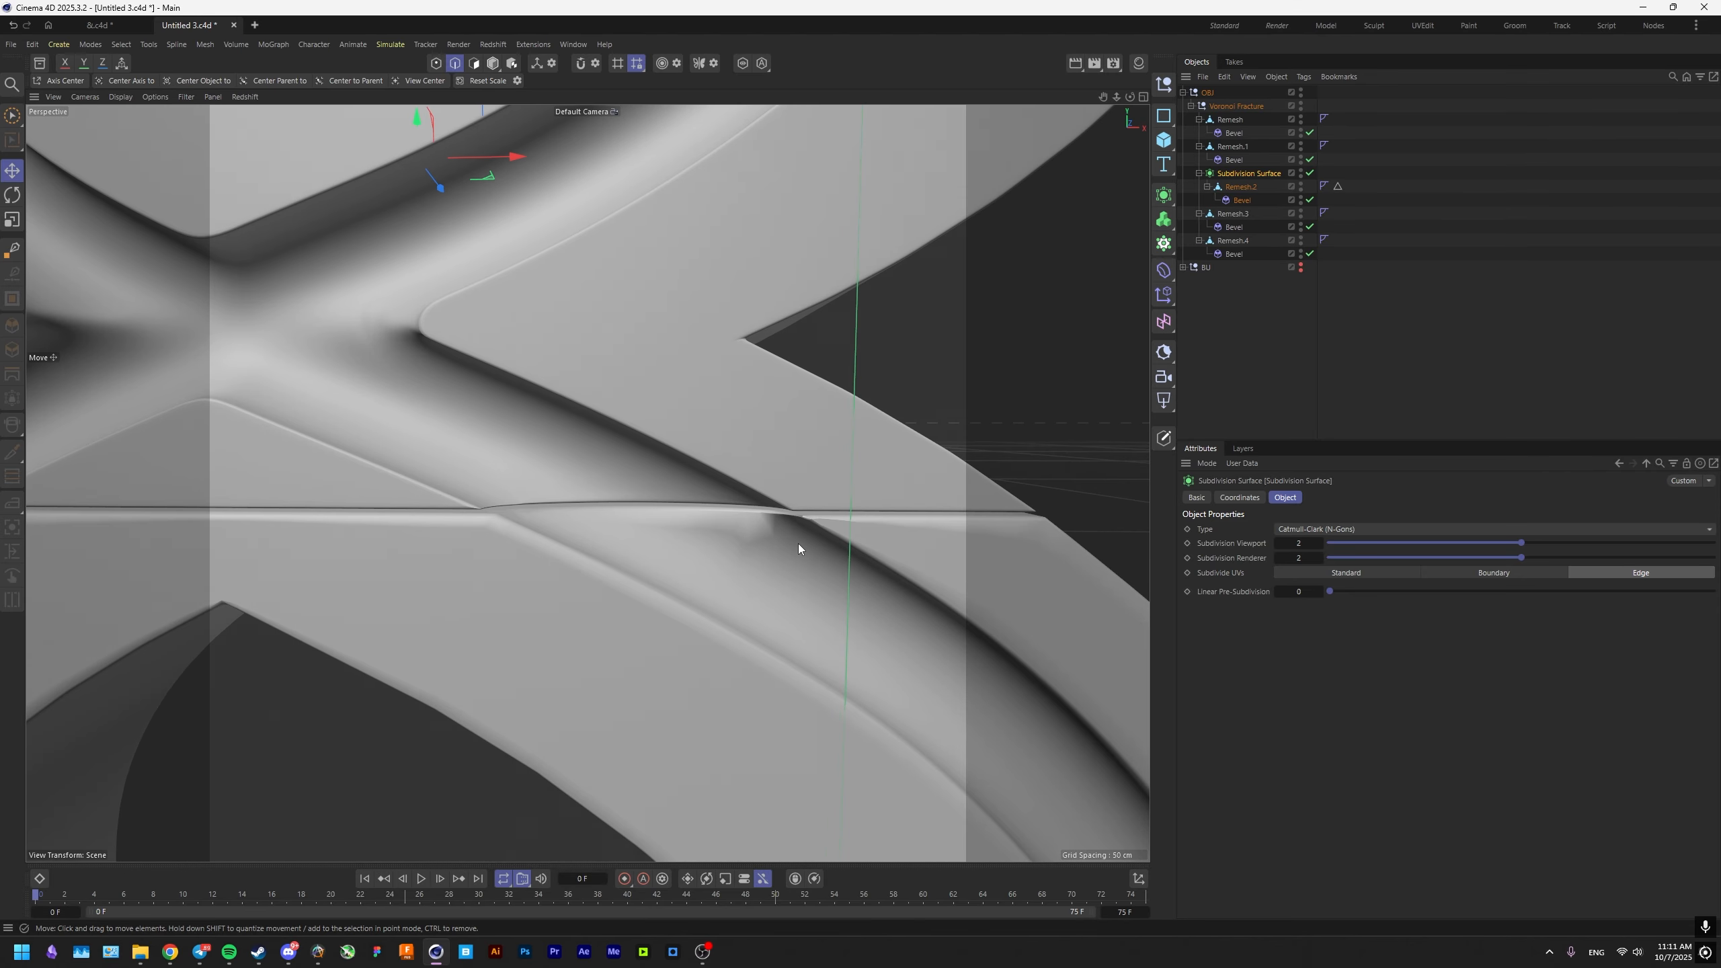
Show the mesh lines and slide a point beside the groove's sharp corner at the seam of Remesh.1.
key(n)
key(b)
scroll(866, 506, up, 5)
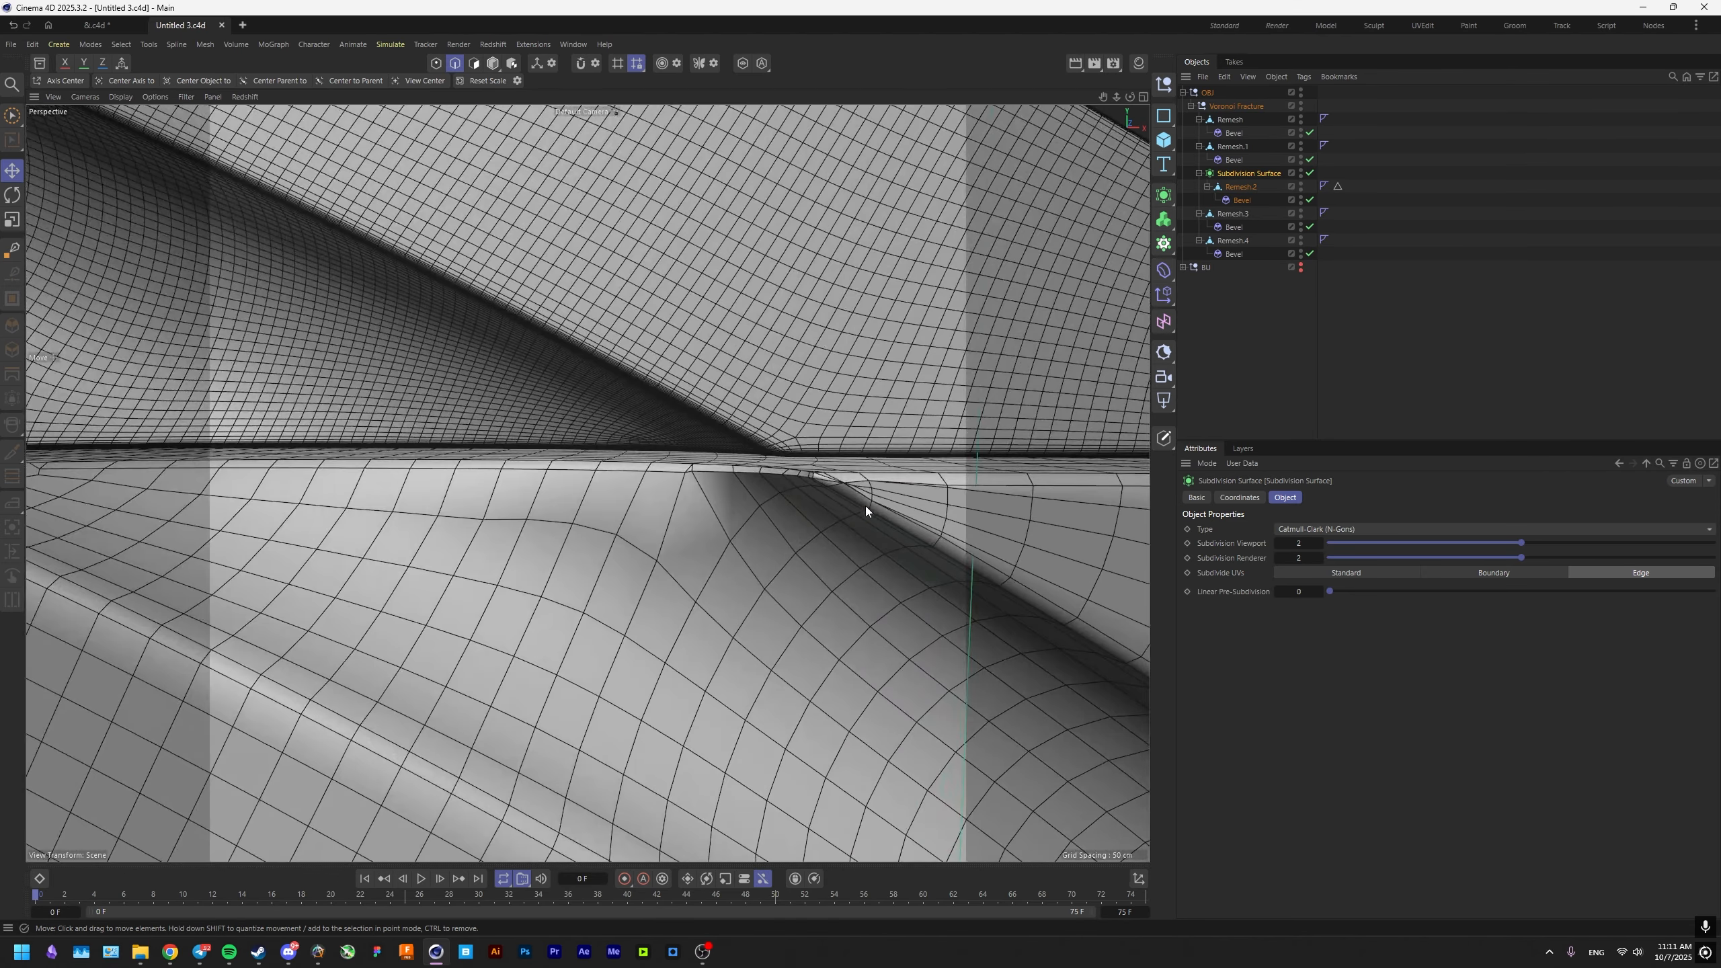
alt+drag(866, 506, 908, 502)
click(1242, 200)
click(1199, 174)
click(1232, 146)
key(Return)
alt+drag(806, 532, 761, 484)
key(alt+s)
scroll(761, 484, up, 5)
key(Return)
click(670, 302)
key(m)
key(o)
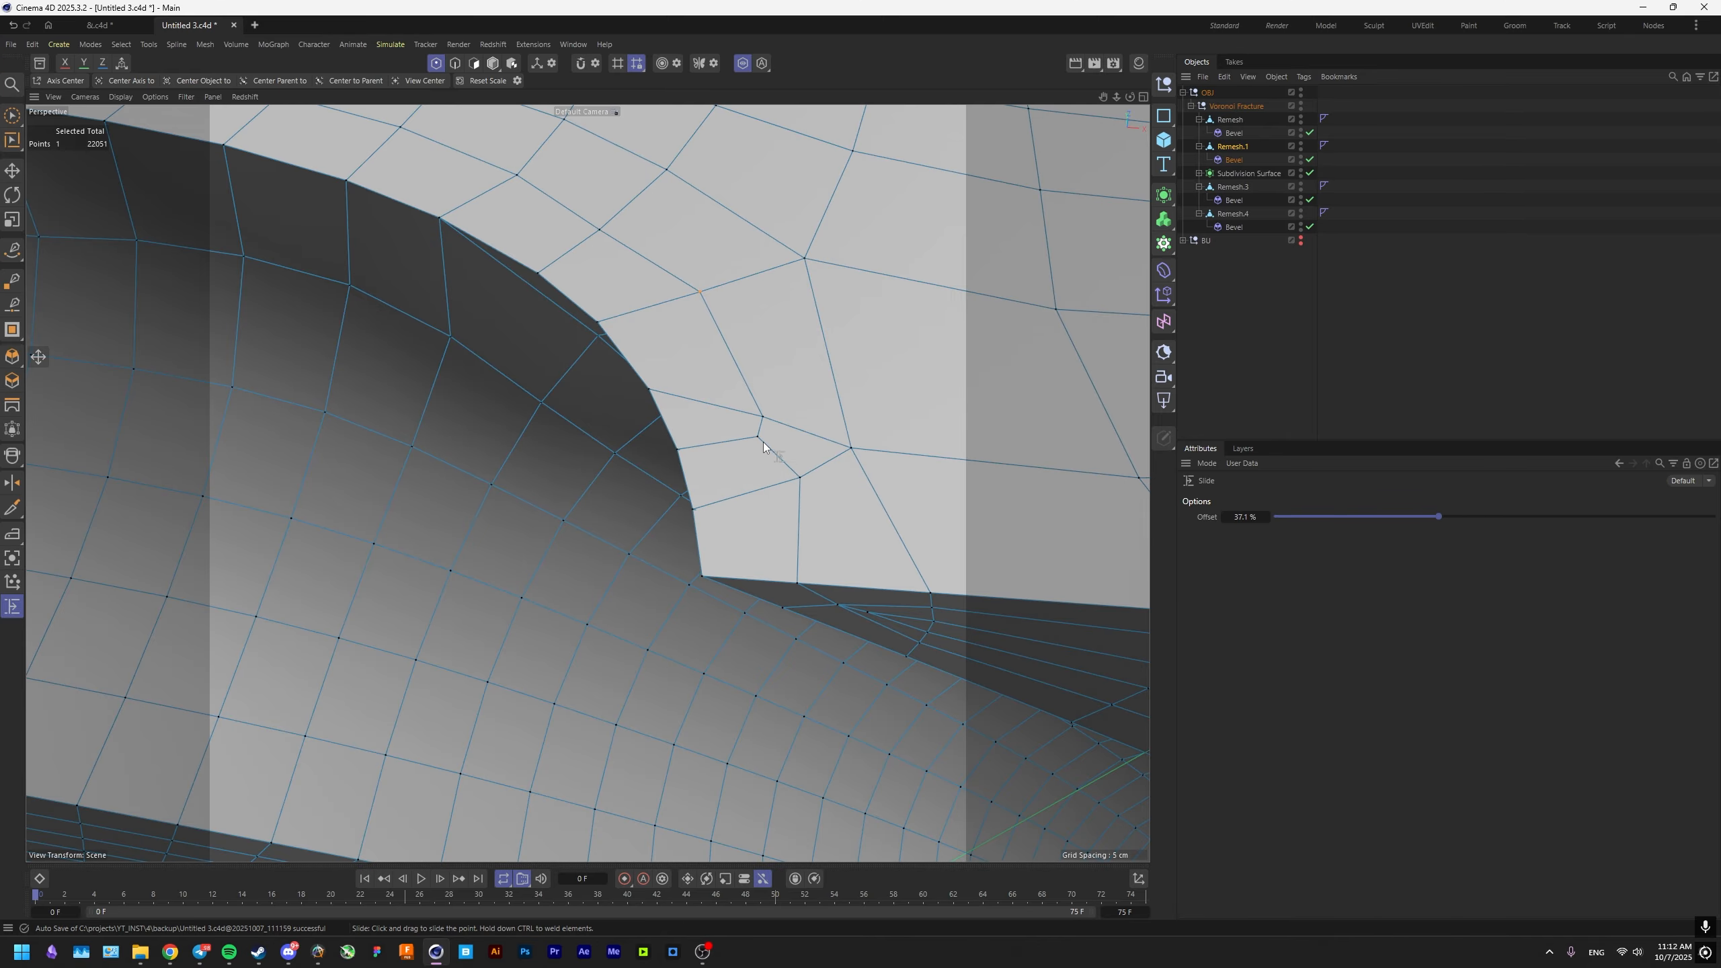
mouse_move(763, 441)
alt+mouse_down()
mouse_move(829, 592)
mouse_move(816, 452)
mouse_move(791, 452)
alt+mouse_up()
key(alt+s)
key(Return)
Set the Remesh.1 bevel's Subdivision to 2 and its Depth to 100%.
click(1233, 160)
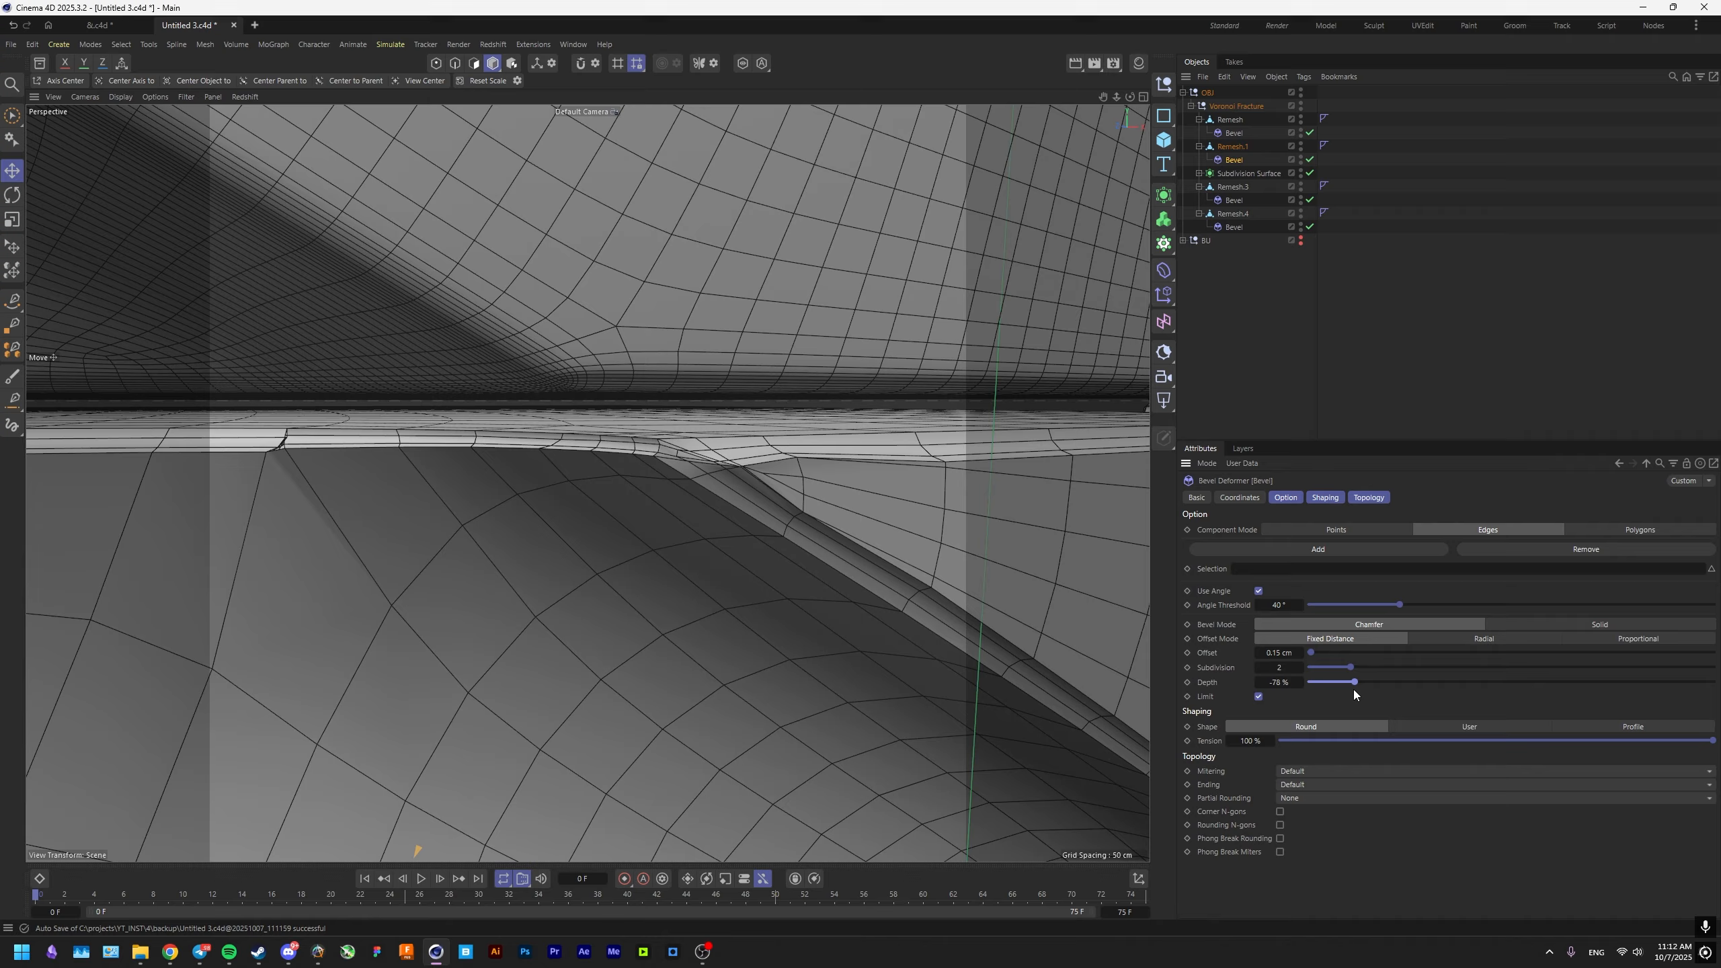
drag(1353, 688, 1713, 688)
alt+drag(803, 468, 650, 514)
Adjust the crowded points on the flat face beside the Remesh.1 groove corner with the Polygon Pen.
click(1245, 173)
click(1232, 146)
key(Return)
scroll(739, 450, up, 3)
click(738, 458)
key(s)
key(m)
key(e)
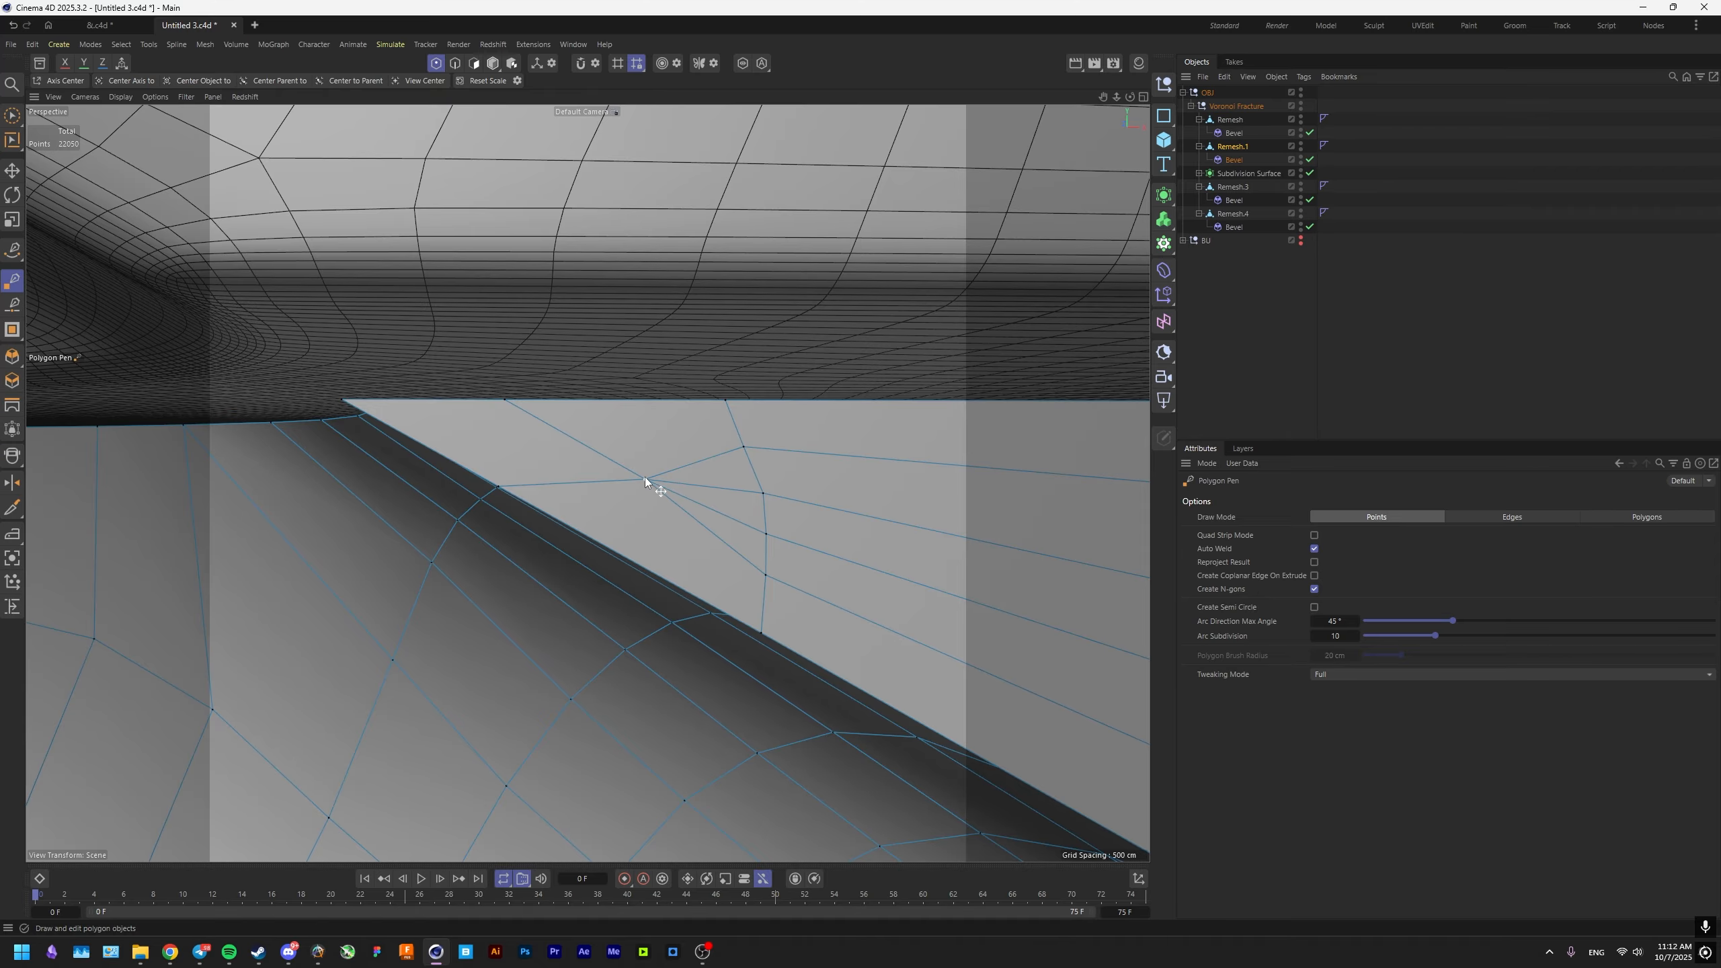
drag(646, 479, 562, 156)
click(496, 68)
Place Remesh.1 inside a new Subdivision Surface and check the seam in Gouraud shading without lines.
mouse_move(661, 494)
alt+mouse_down()
mouse_move(759, 545)
mouse_move(666, 496)
alt+mouse_up()
scroll(664, 495, down, 4)
alt+click(1163, 196)
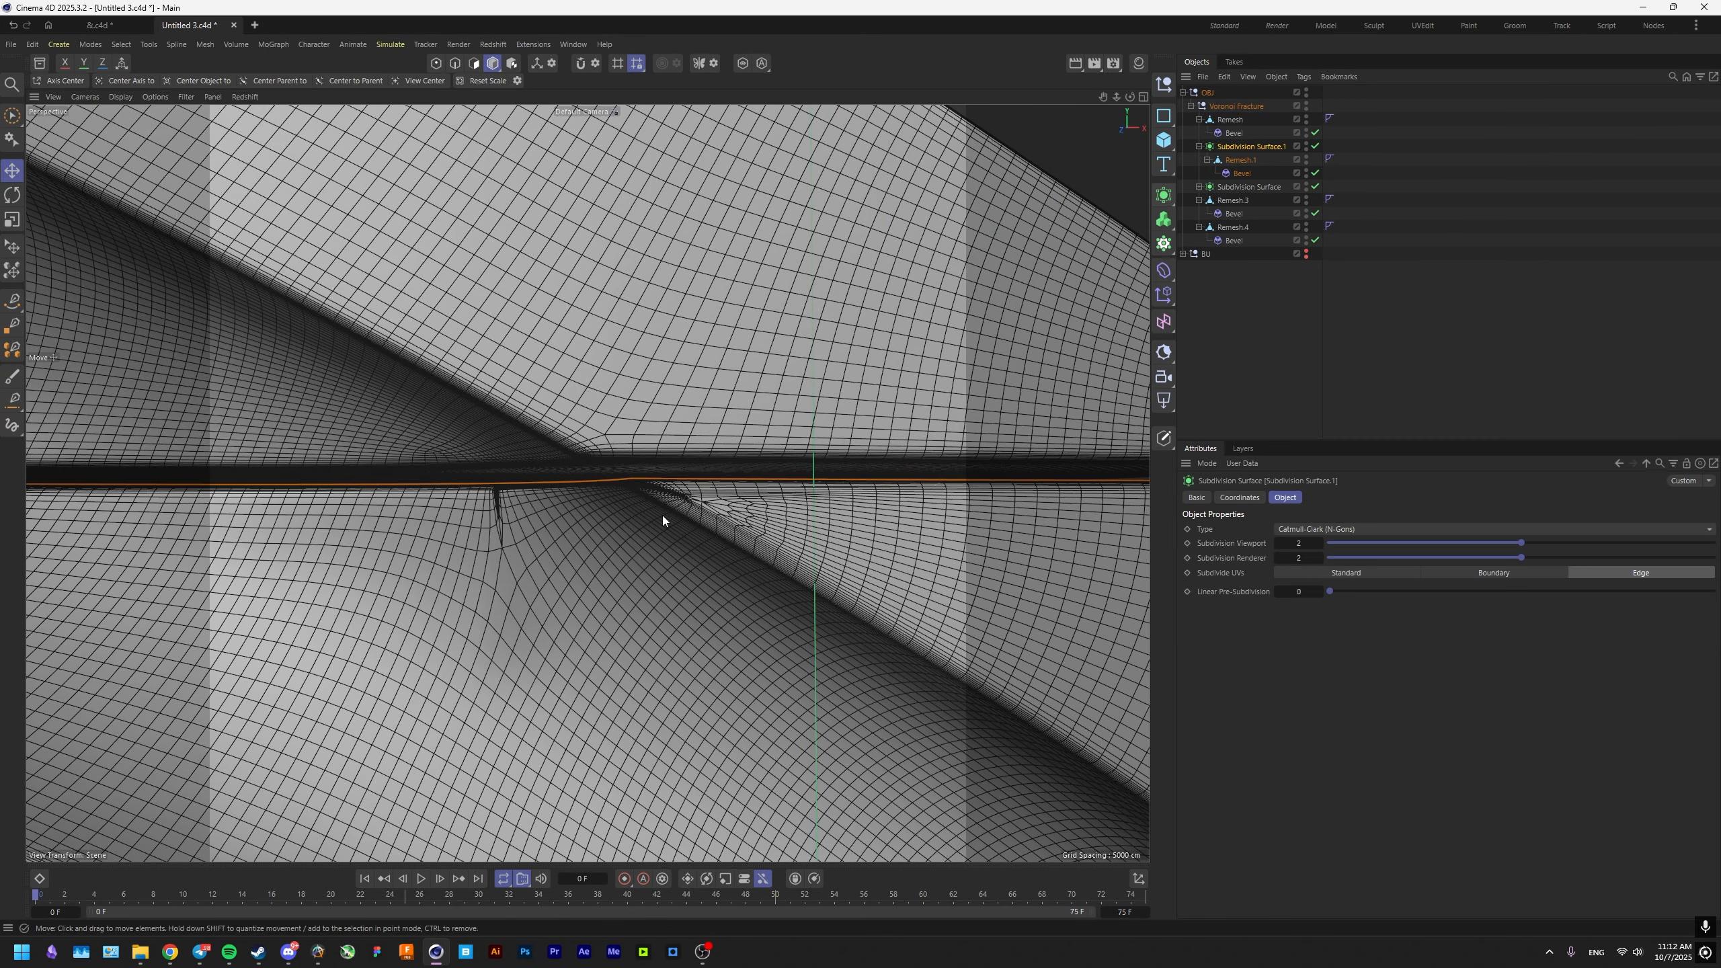
key(n)
key(a)
scroll(555, 549, down, 8)
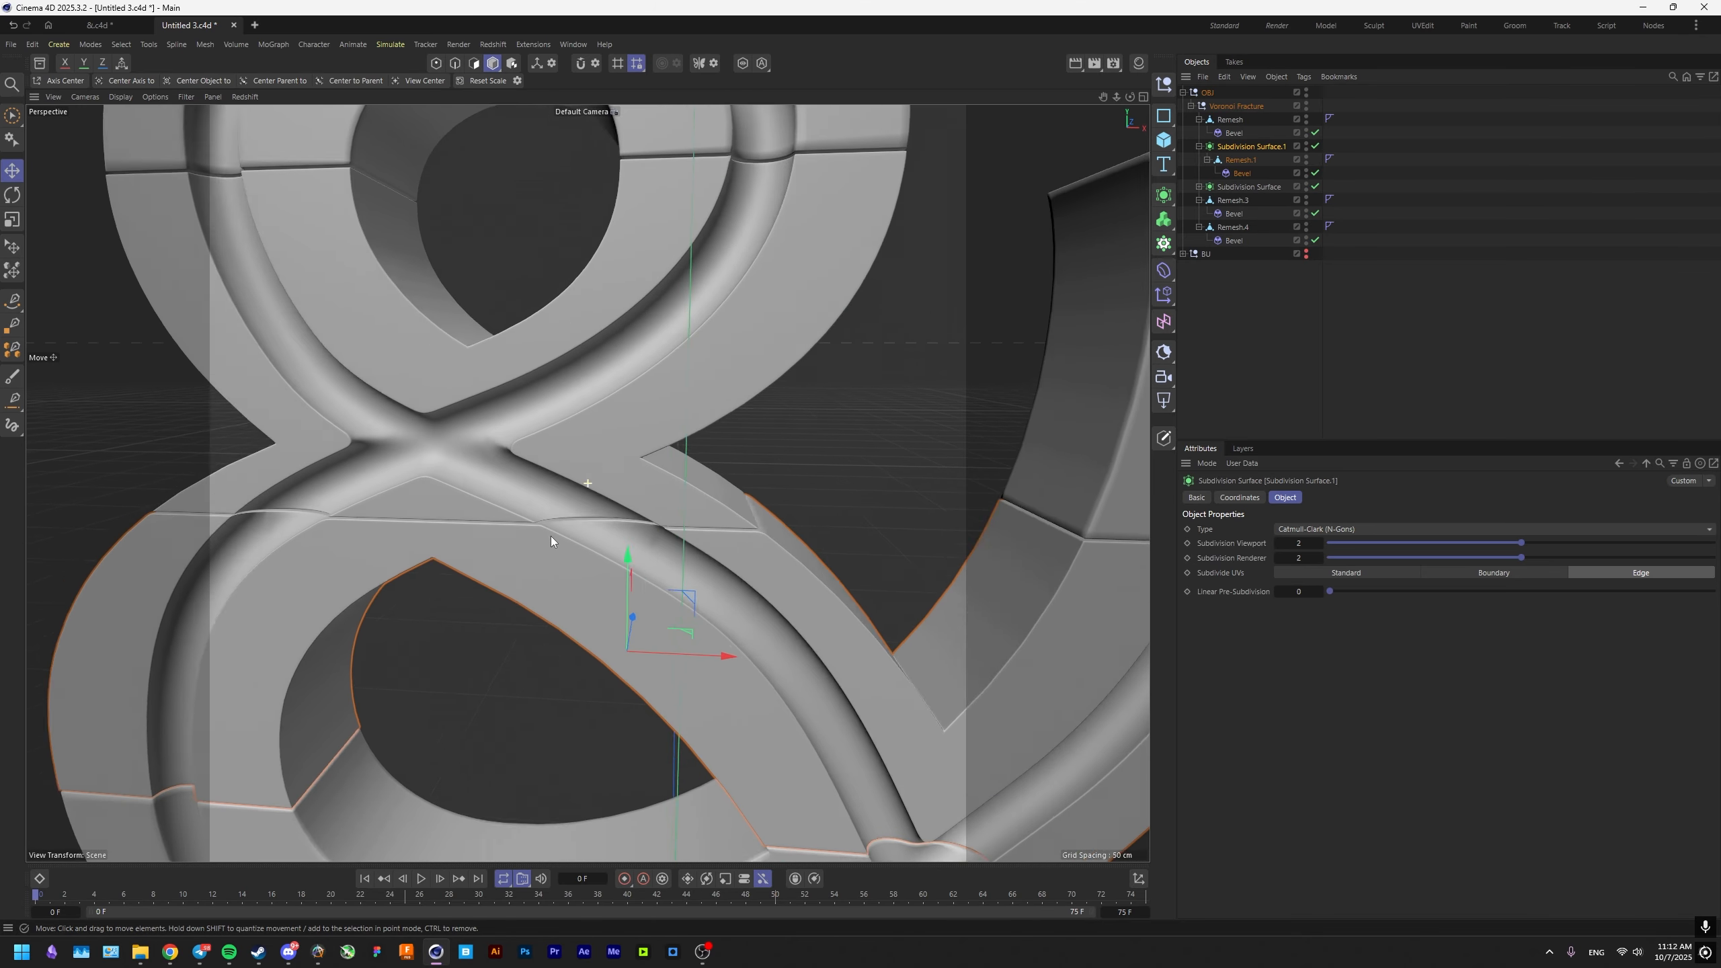
alt+drag(587, 481, 666, 514)
scroll(449, 477, up, 7)
alt+drag(448, 472, 737, 473)
scroll(500, 469, up, 3)
scroll(467, 468, up, 6)
Isolate Remesh.1 in the viewport with solo mode and display its mesh lines around the pinched spot at the seam.
click(1239, 160)
click(474, 64)
scroll(582, 520, down, 8)
scroll(752, 520, up, 6)
click(494, 64)
scroll(743, 522, down, 6)
click(743, 68)
key(n)
key(b)
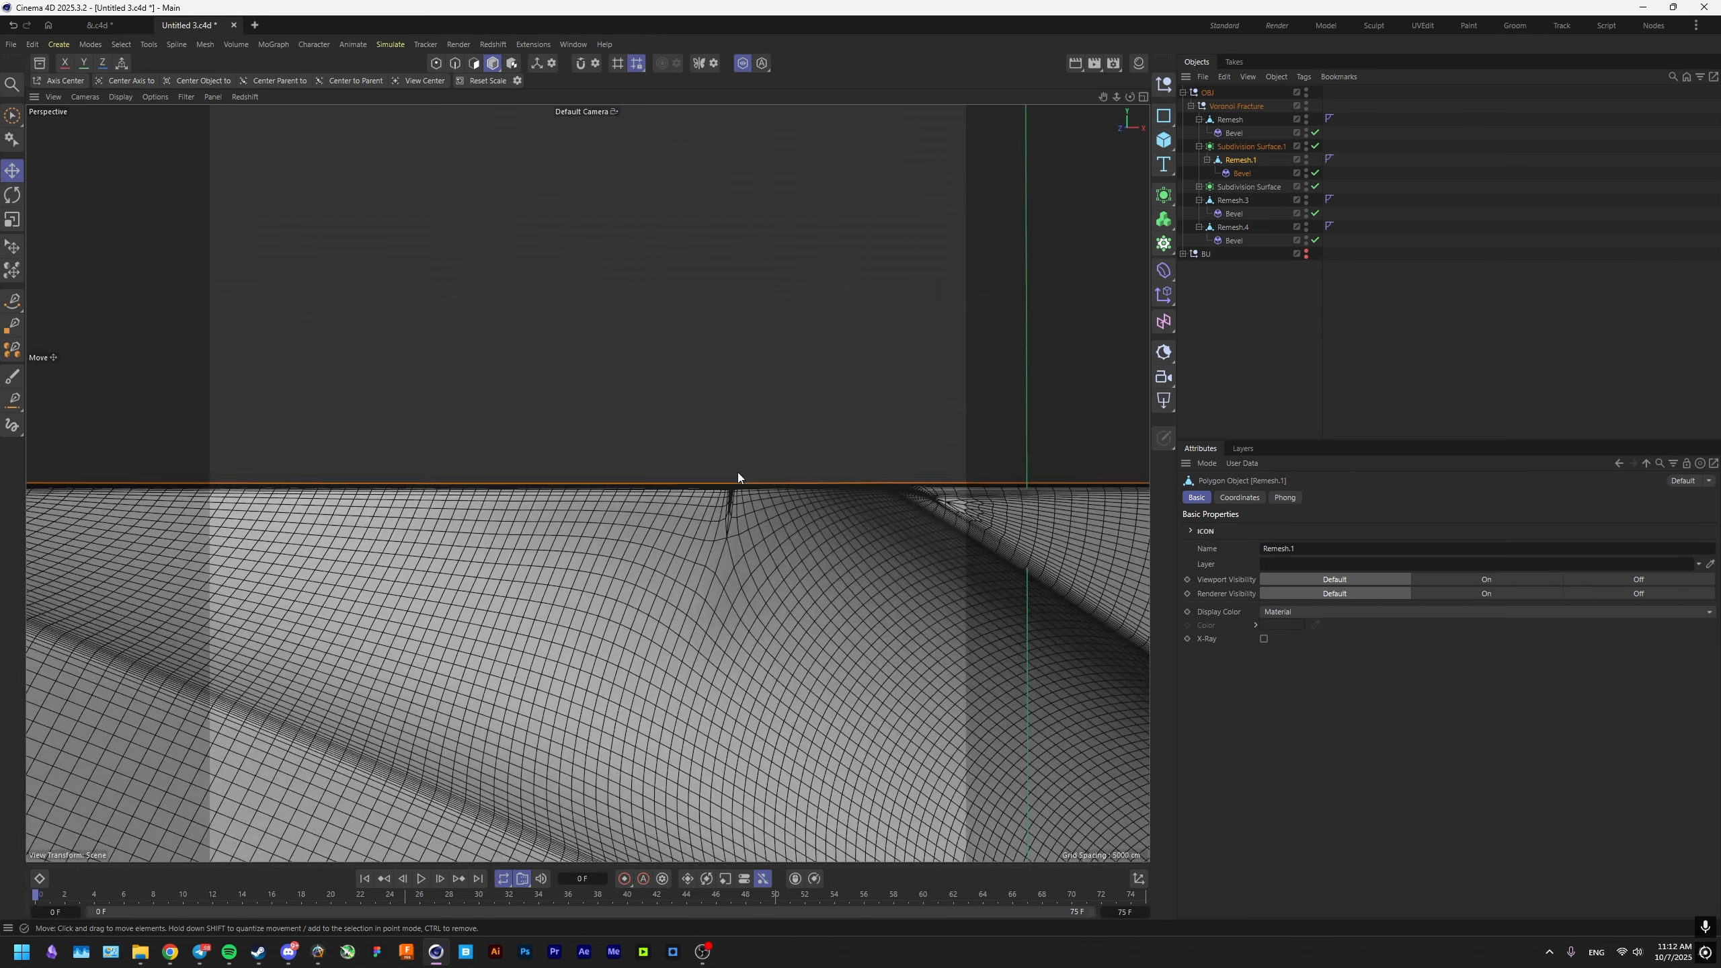
scroll(732, 529, up, 4)
Disable Subdivision Surface.1 and remove the extra edge running from the seam border into the groove of Remesh.1.
click(1241, 173)
alt+drag(732, 533, 776, 515)
click(1240, 161)
click(437, 63)
click(454, 64)
click(711, 532)
click(493, 64)
scroll(700, 432, down, 4)
key(n)
key(a)
scroll(713, 491, up, 4)
click(455, 64)
click(752, 475)
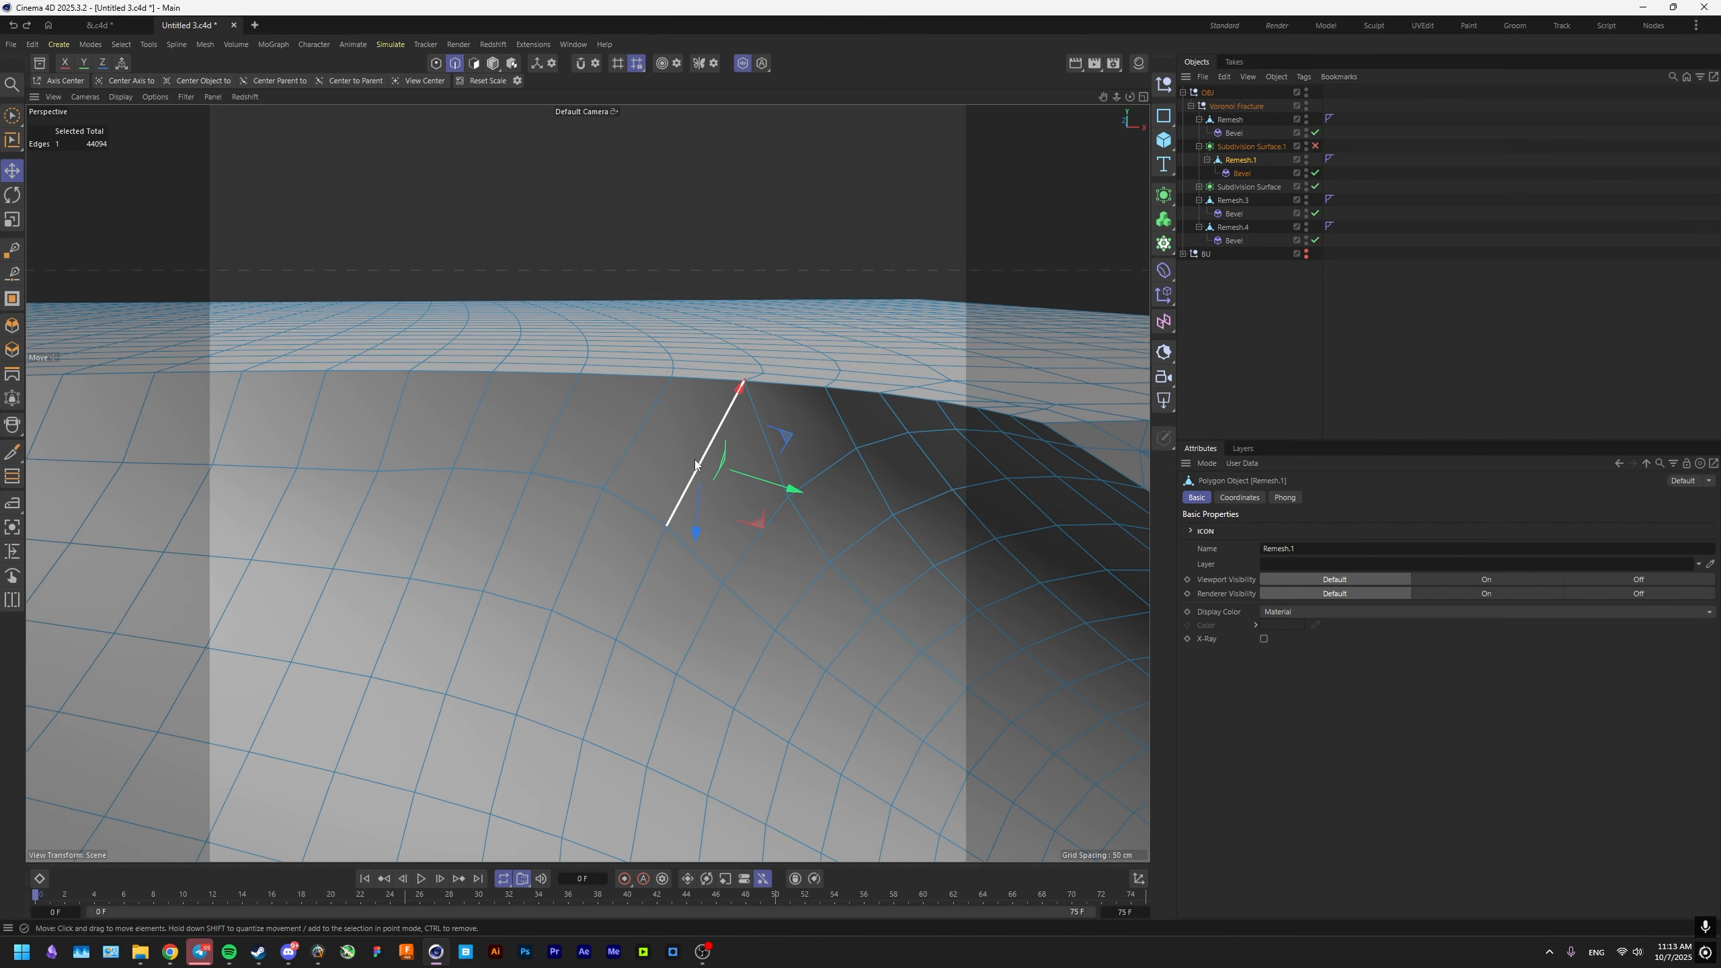
key(Delete)
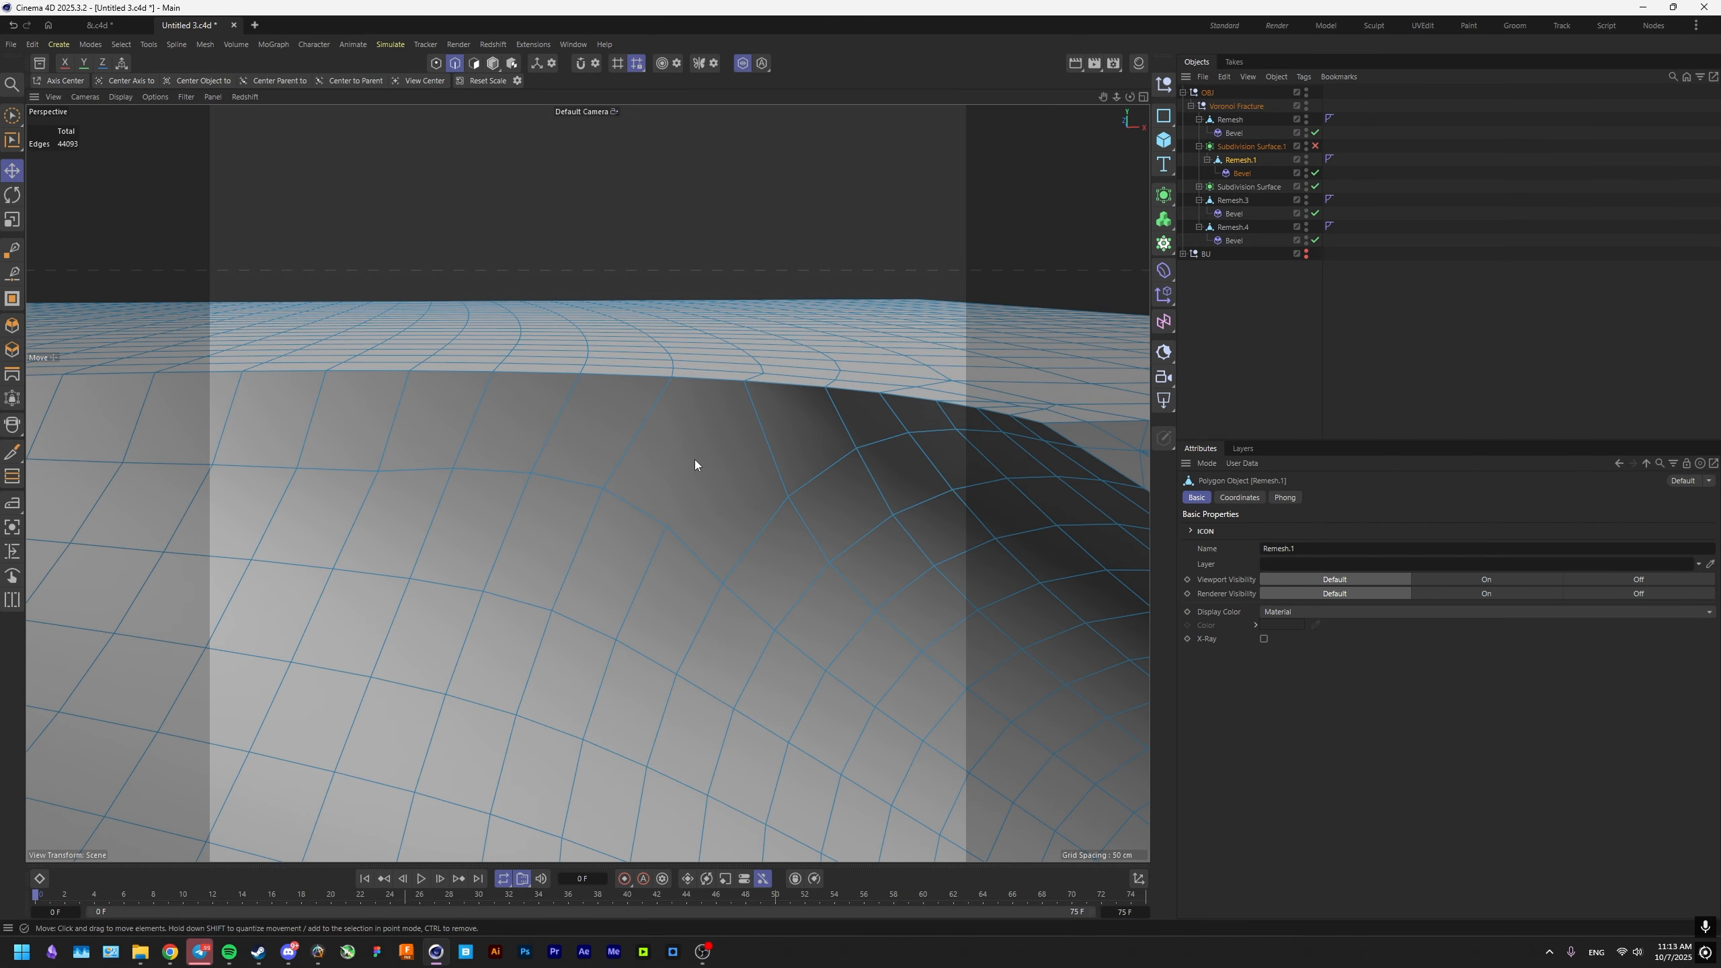
click(492, 67)
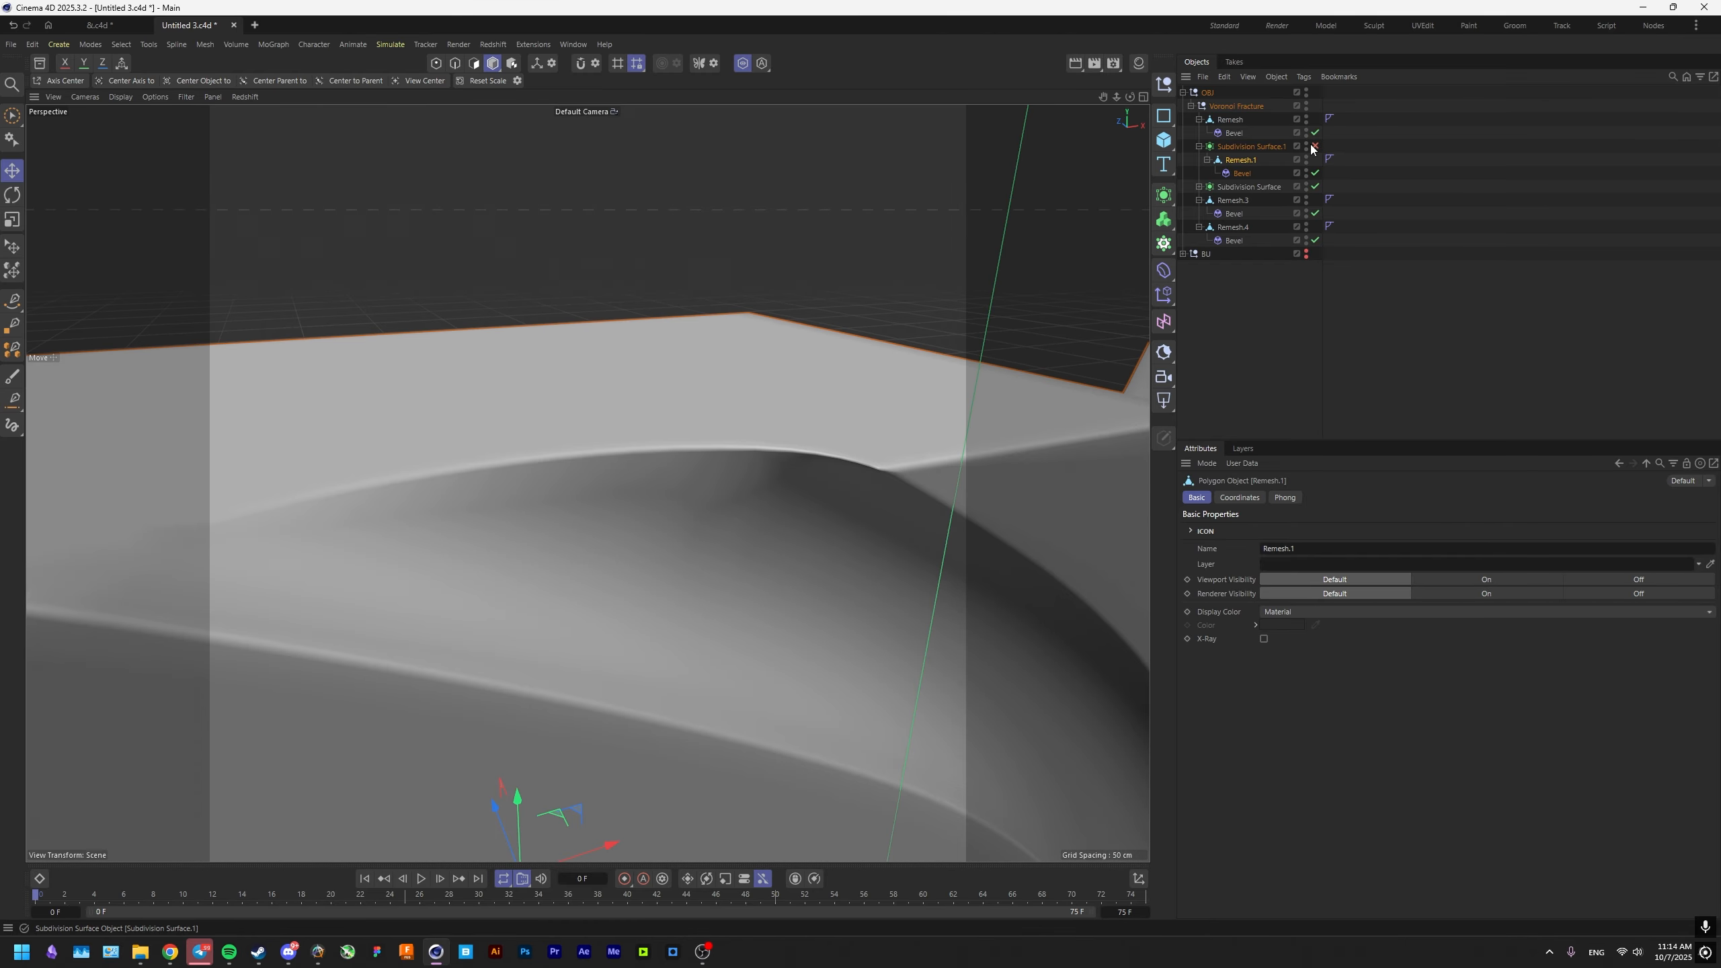
Turn Subdivision Surface.1 back on and check the smoothed Remesh.1 piece.
click(1313, 147)
scroll(756, 501, down, 5)
alt+drag(754, 500, 684, 465)
alt+drag(716, 538, 766, 573)
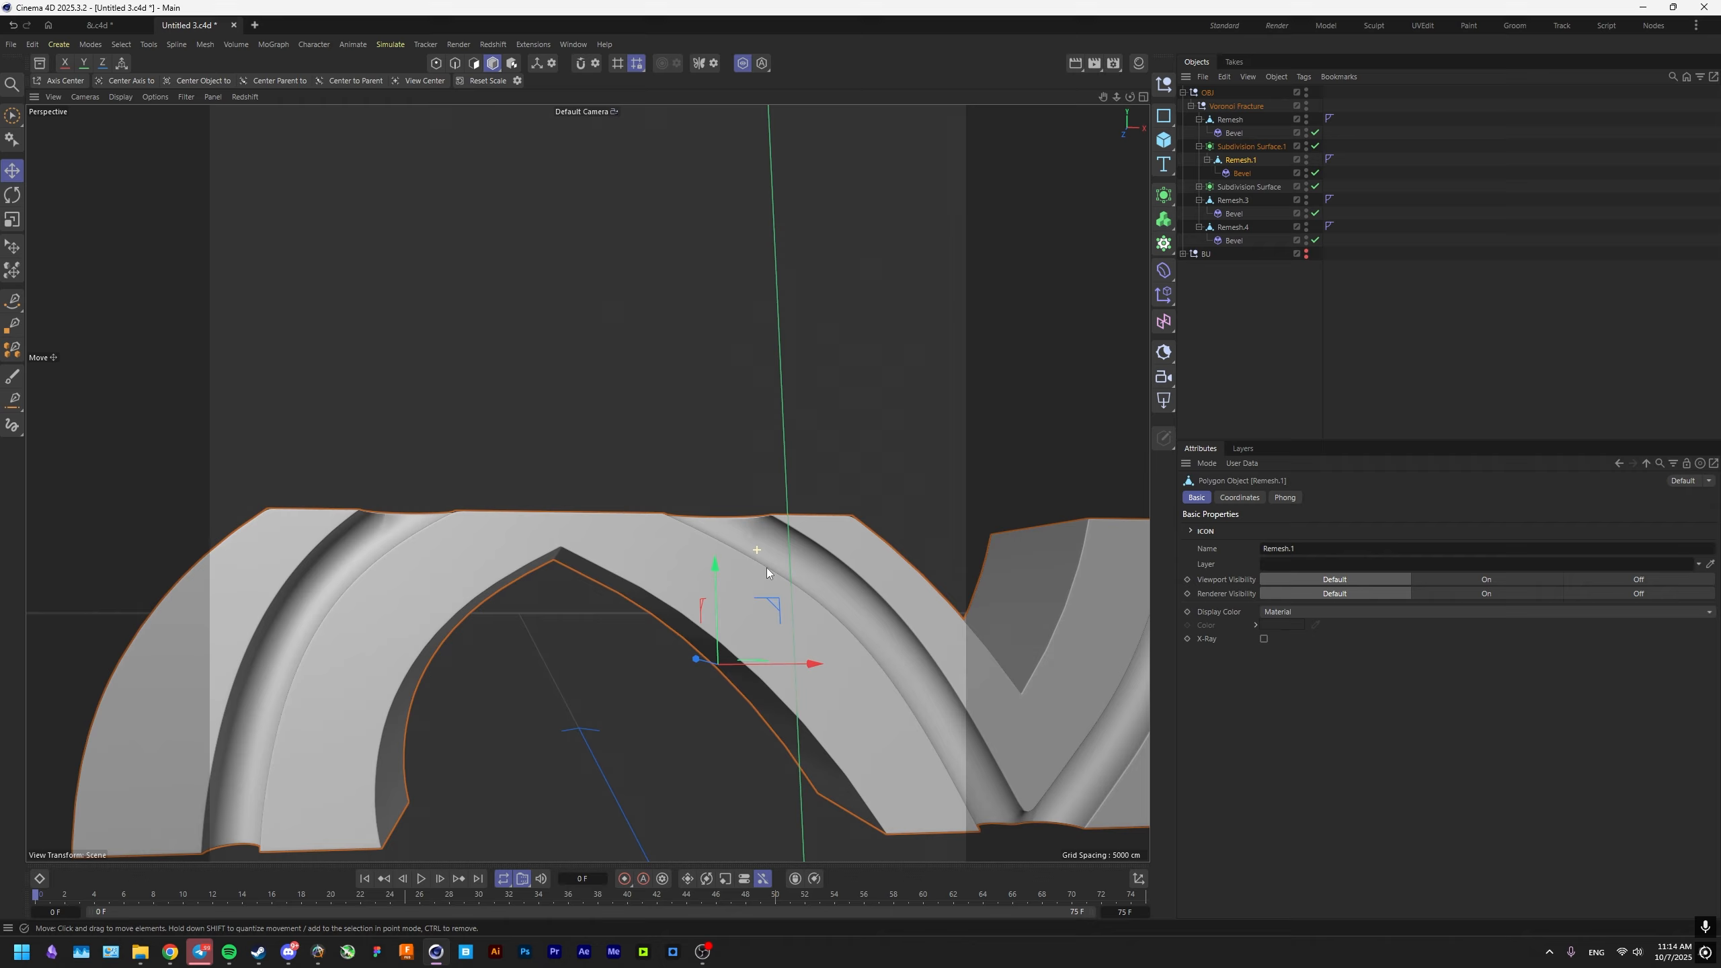
scroll(766, 573, up, 10)
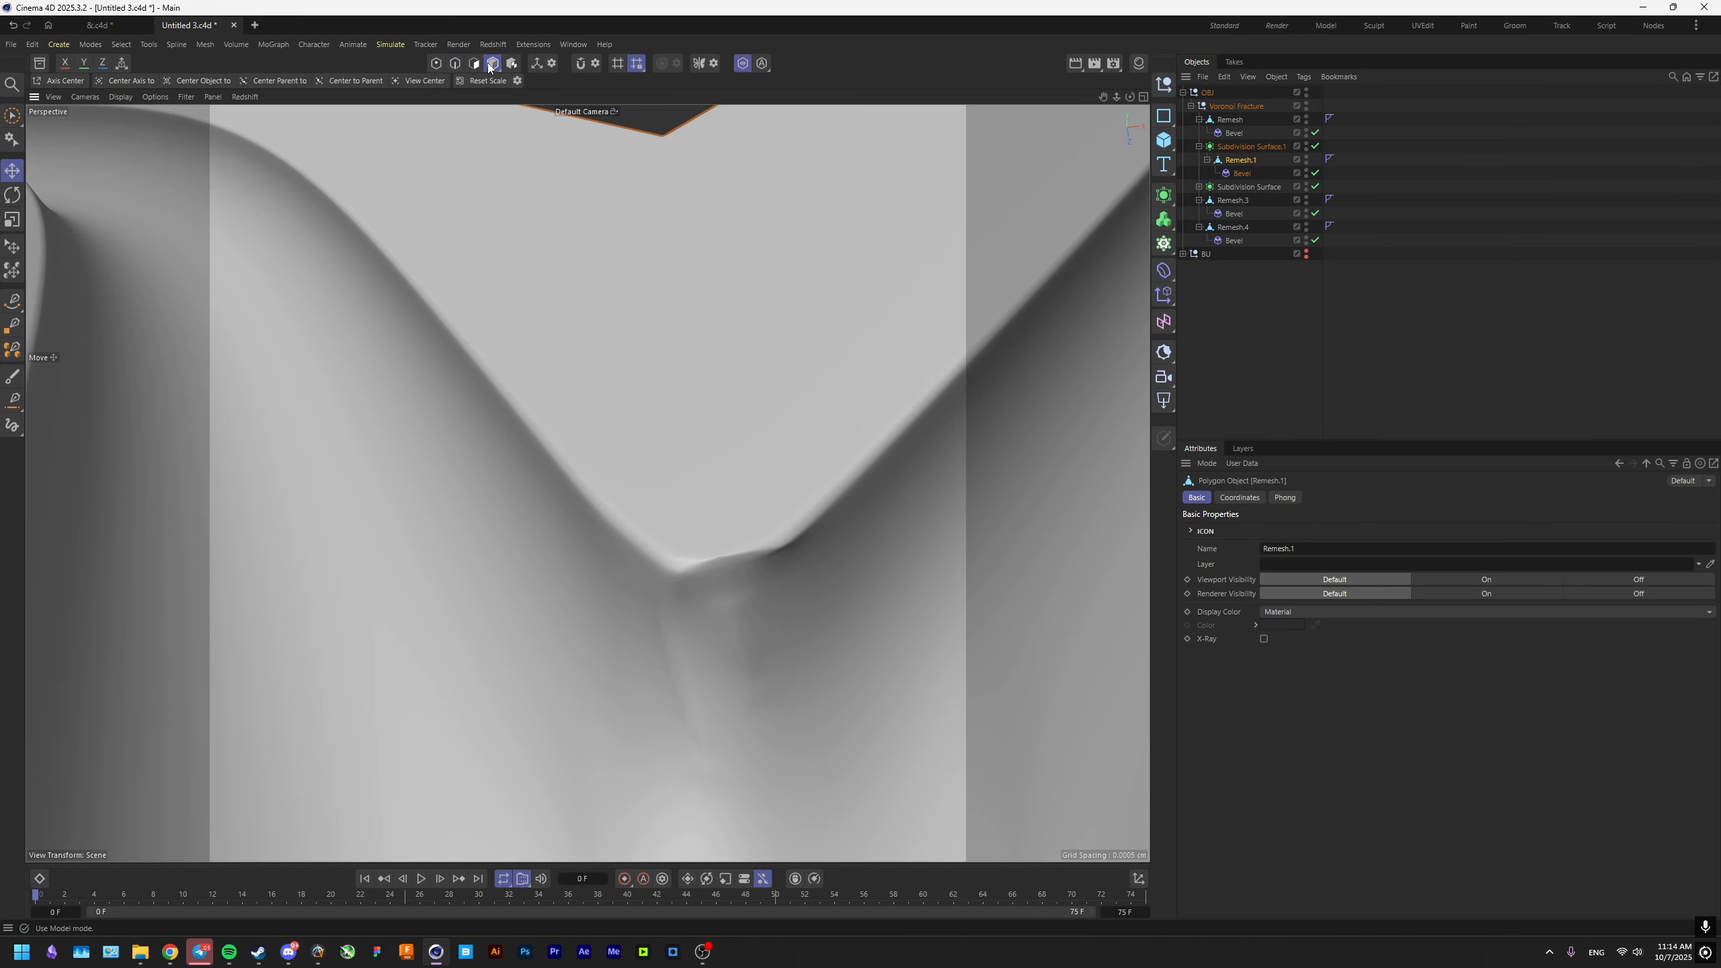
Dissolve the thin extra edge at the tip of the Remesh.1 flat face where the grooves meet.
click(450, 65)
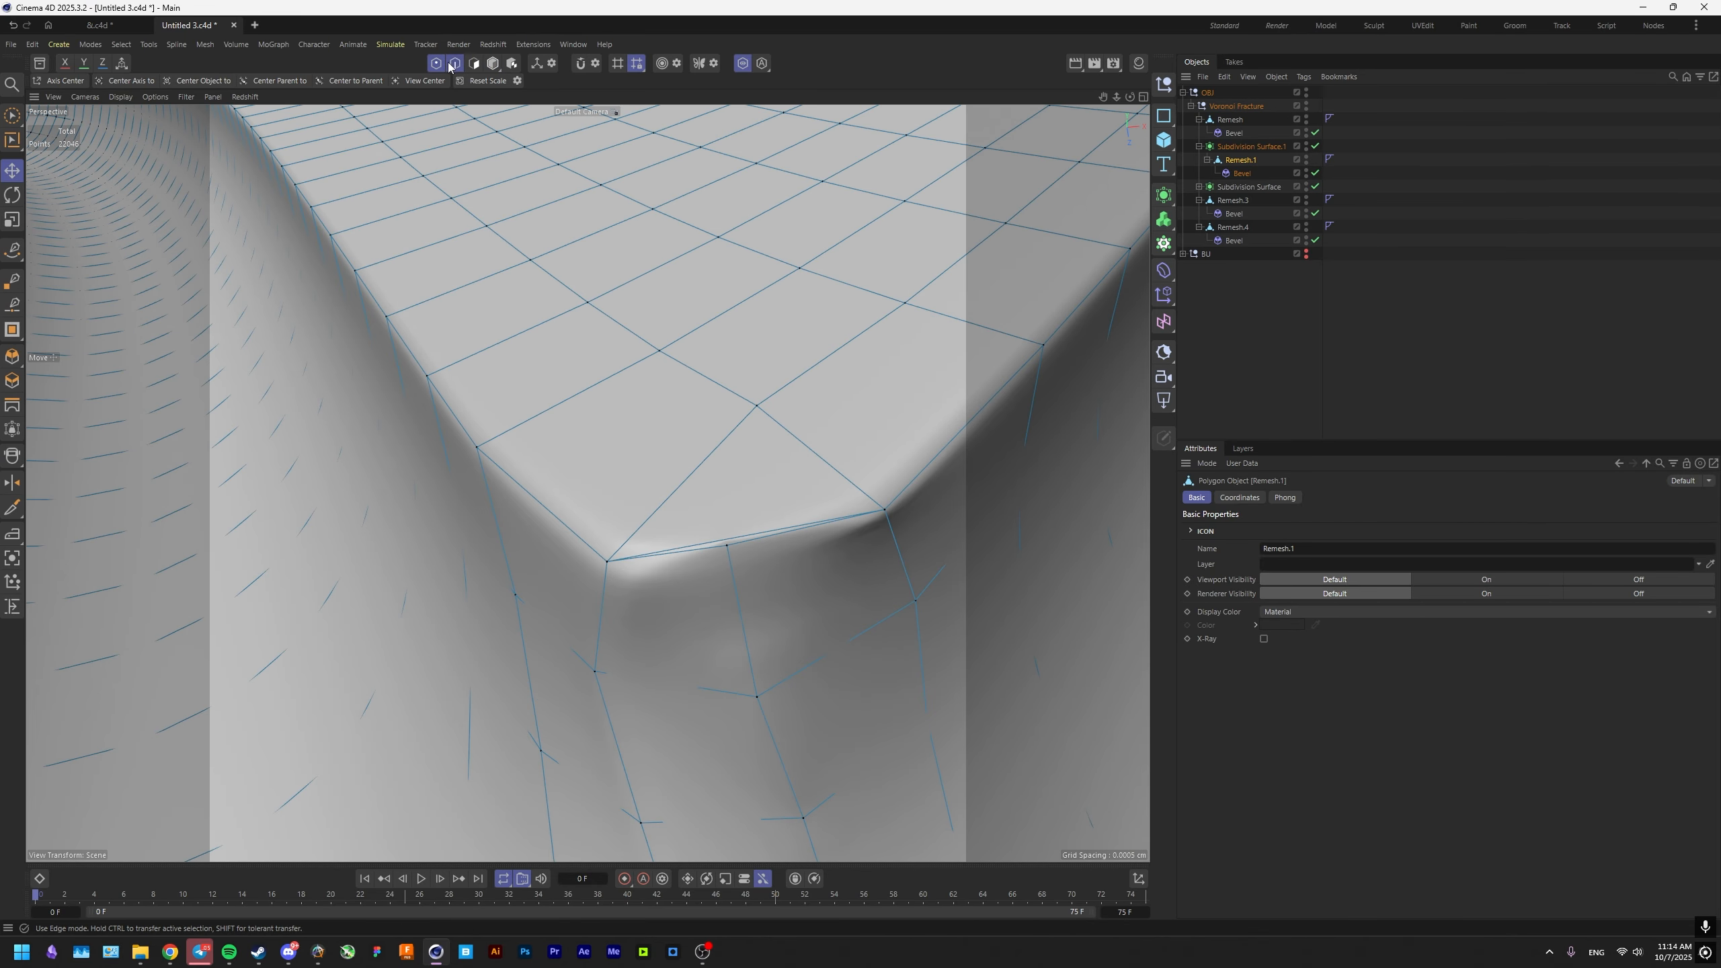
click(750, 535)
key(ctrl+BackSpace)
alt+drag(750, 536, 718, 487)
Slide the corner point at the tip of the flat face to even out its rounding.
click(493, 63)
click(436, 64)
click(610, 531)
alt+drag(613, 532, 630, 620)
click(11, 607)
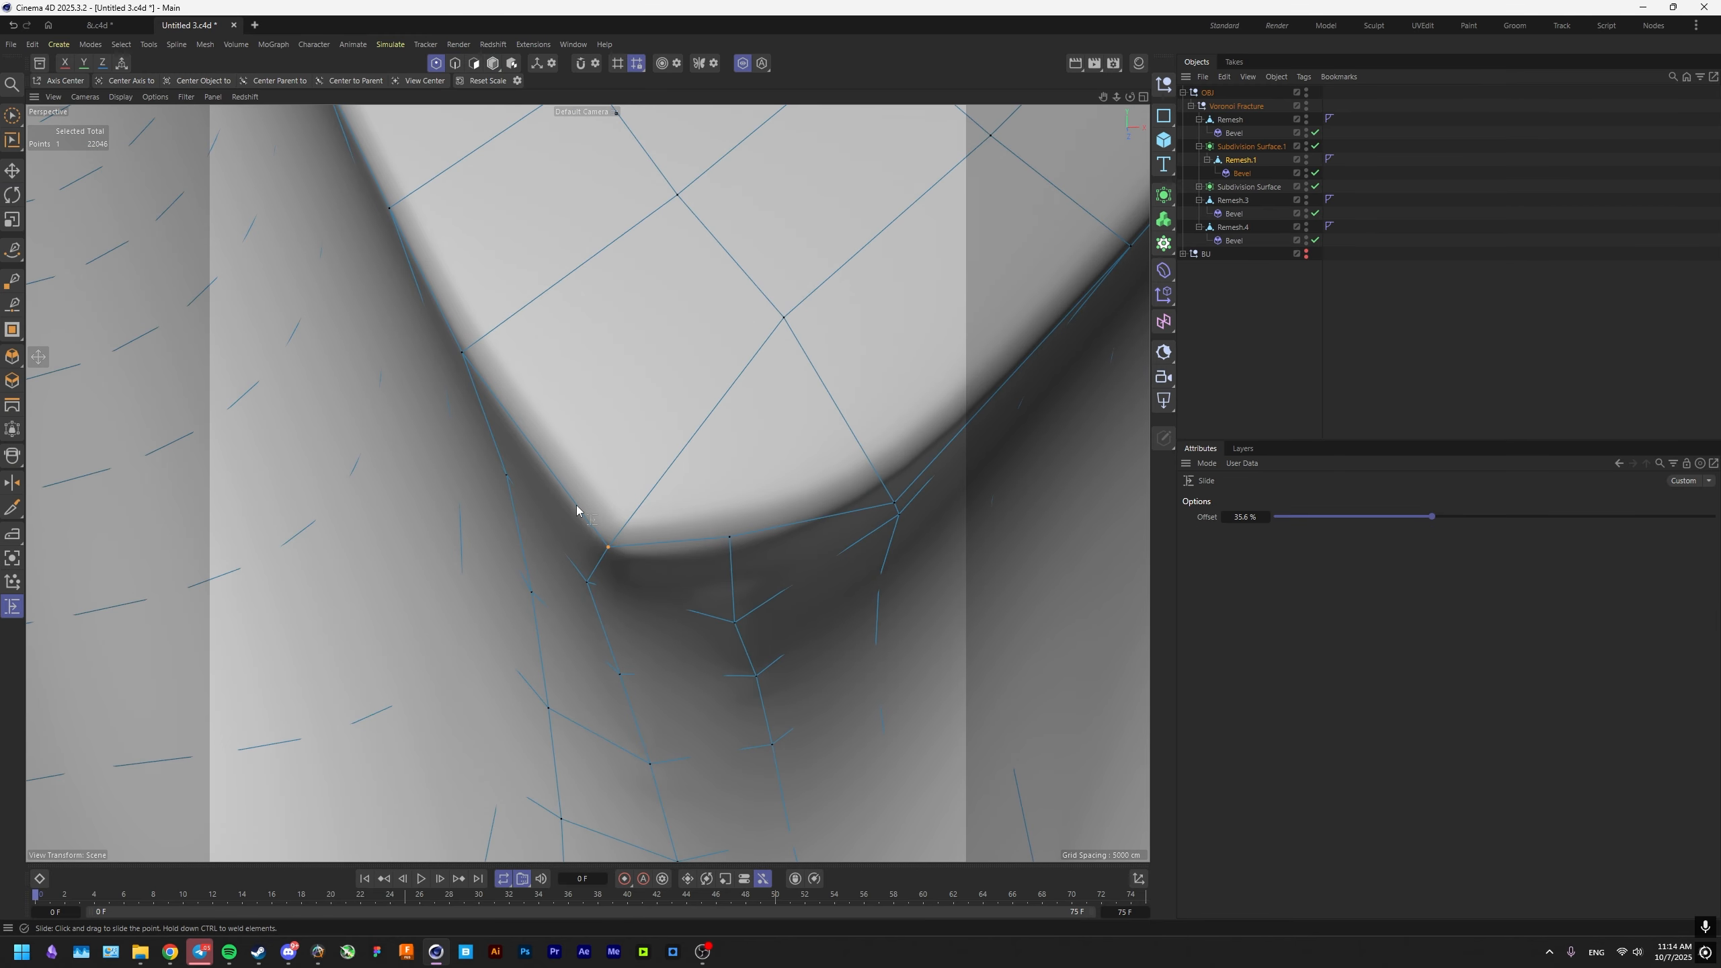
drag(576, 505, 579, 508)
alt+drag(610, 521, 704, 381)
Turn off solo mode to show the whole ampersand in model mode and clear the selection.
click(493, 63)
click(802, 414)
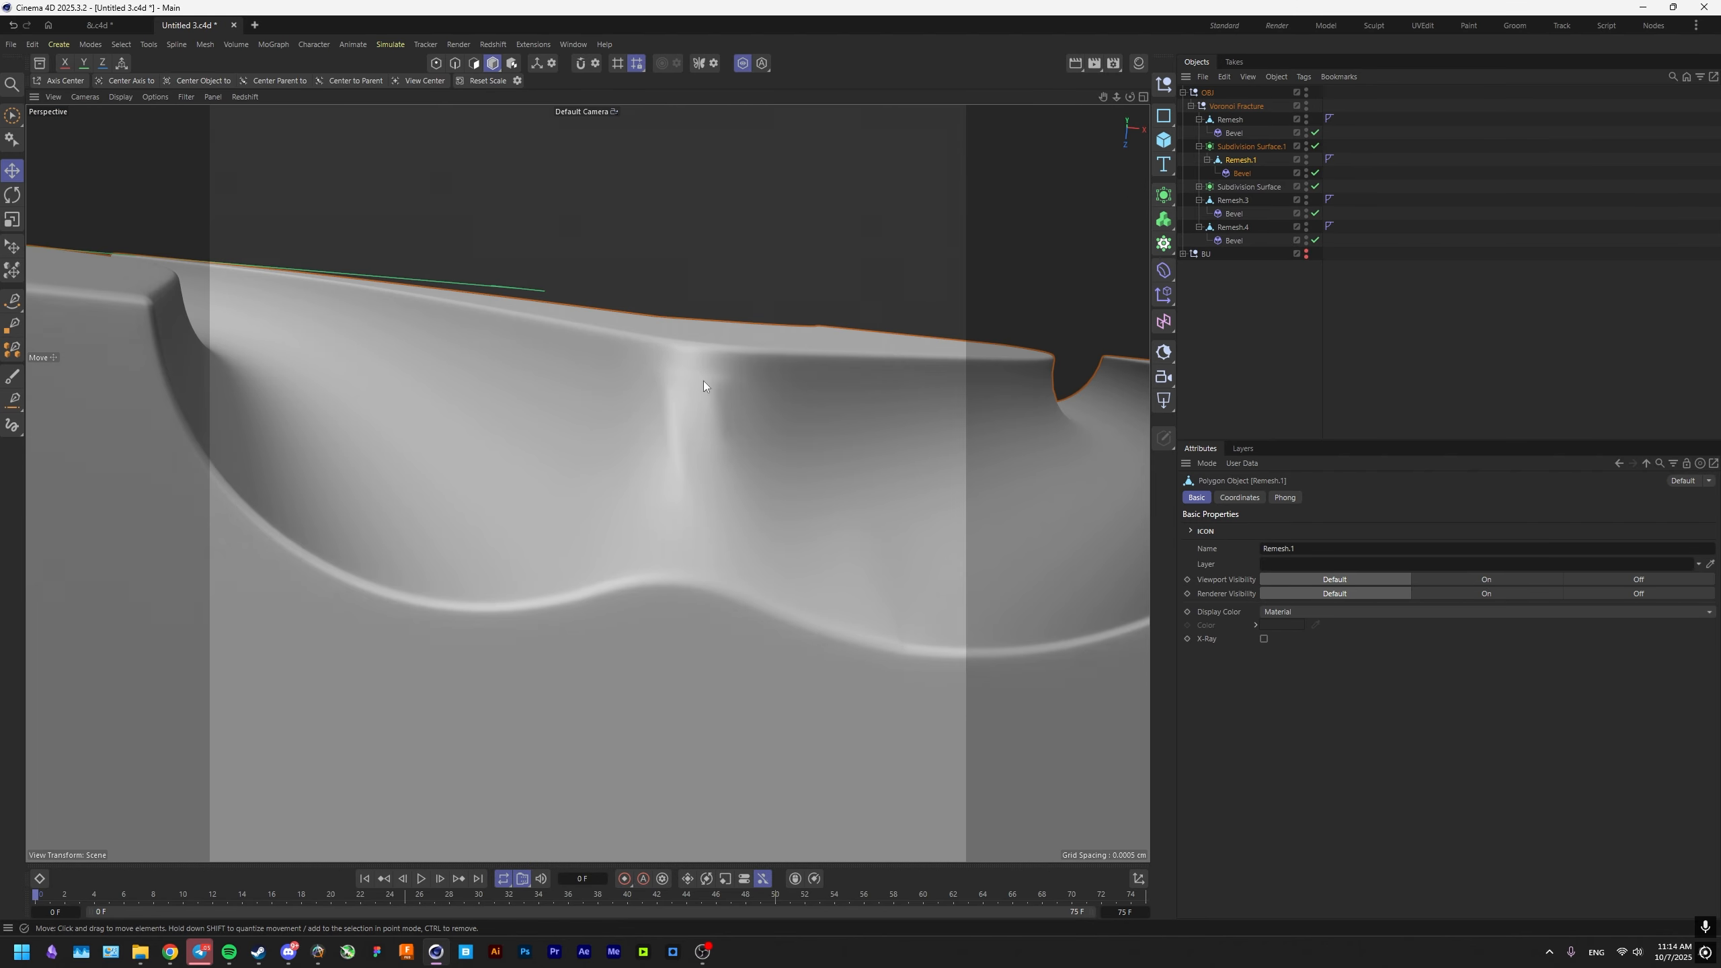
scroll(703, 381, down, 10)
click(743, 63)
scroll(552, 377, down, 8)
alt+drag(551, 378, 639, 518)
click(954, 567)
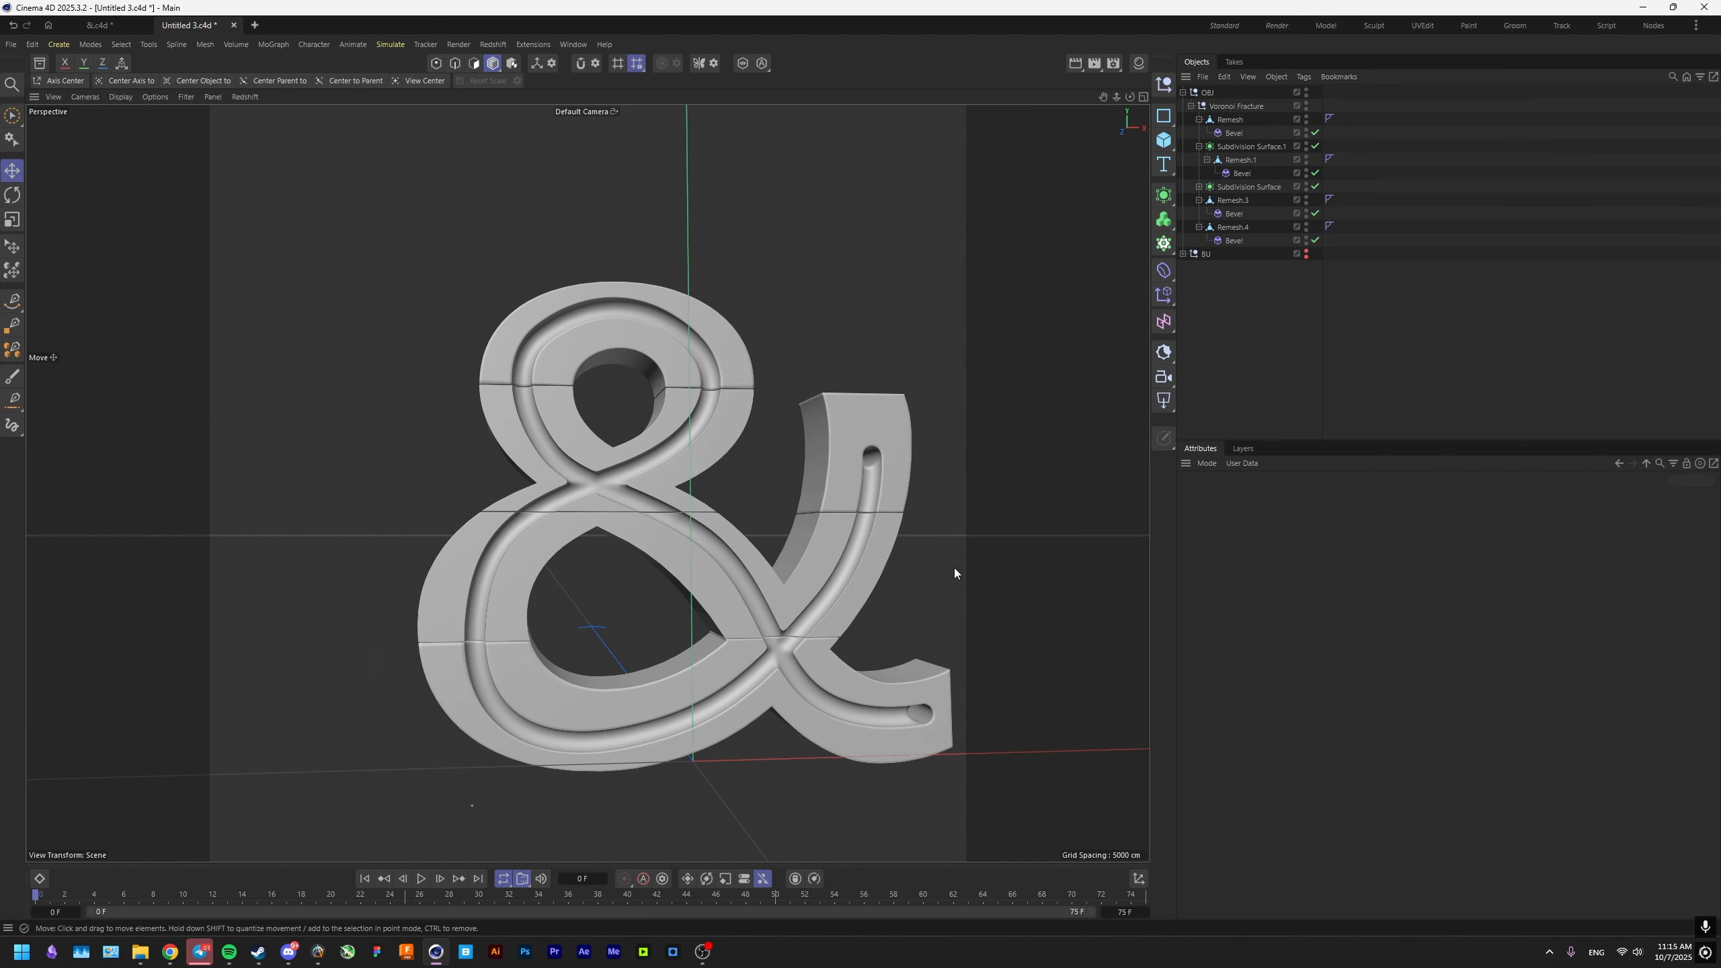
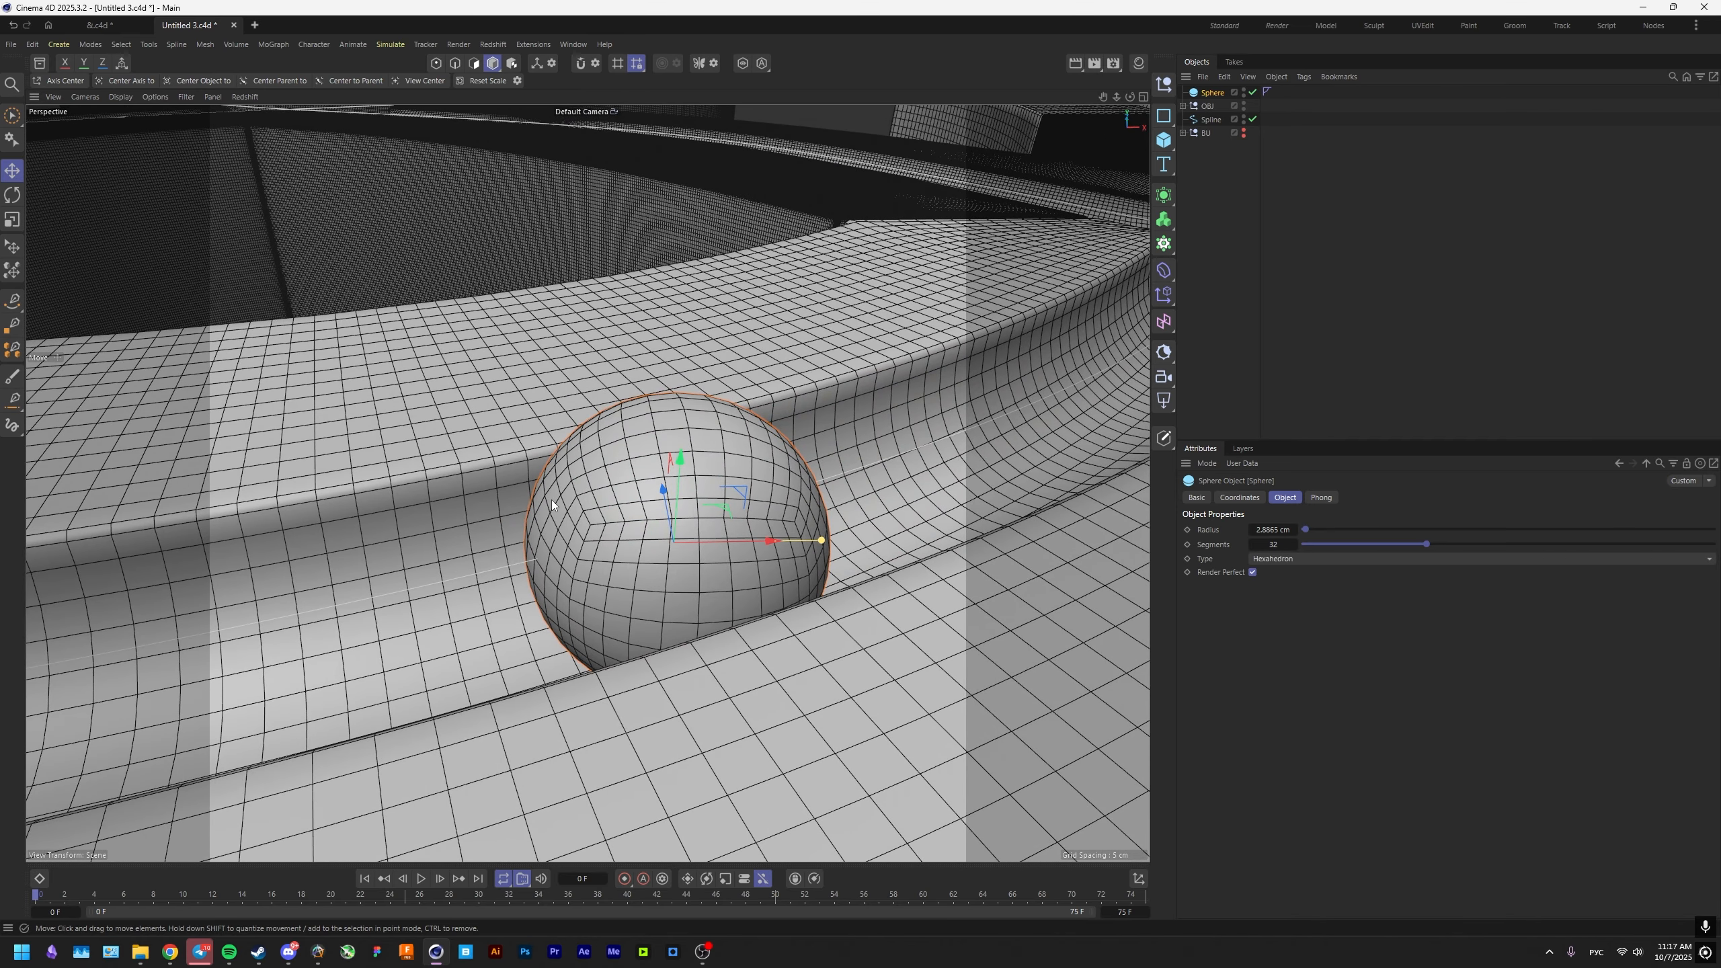
Move the sphere up along its vertical axis so it sits in the groove without sinking into it.
alt+drag(641, 518, 763, 391)
key(e)
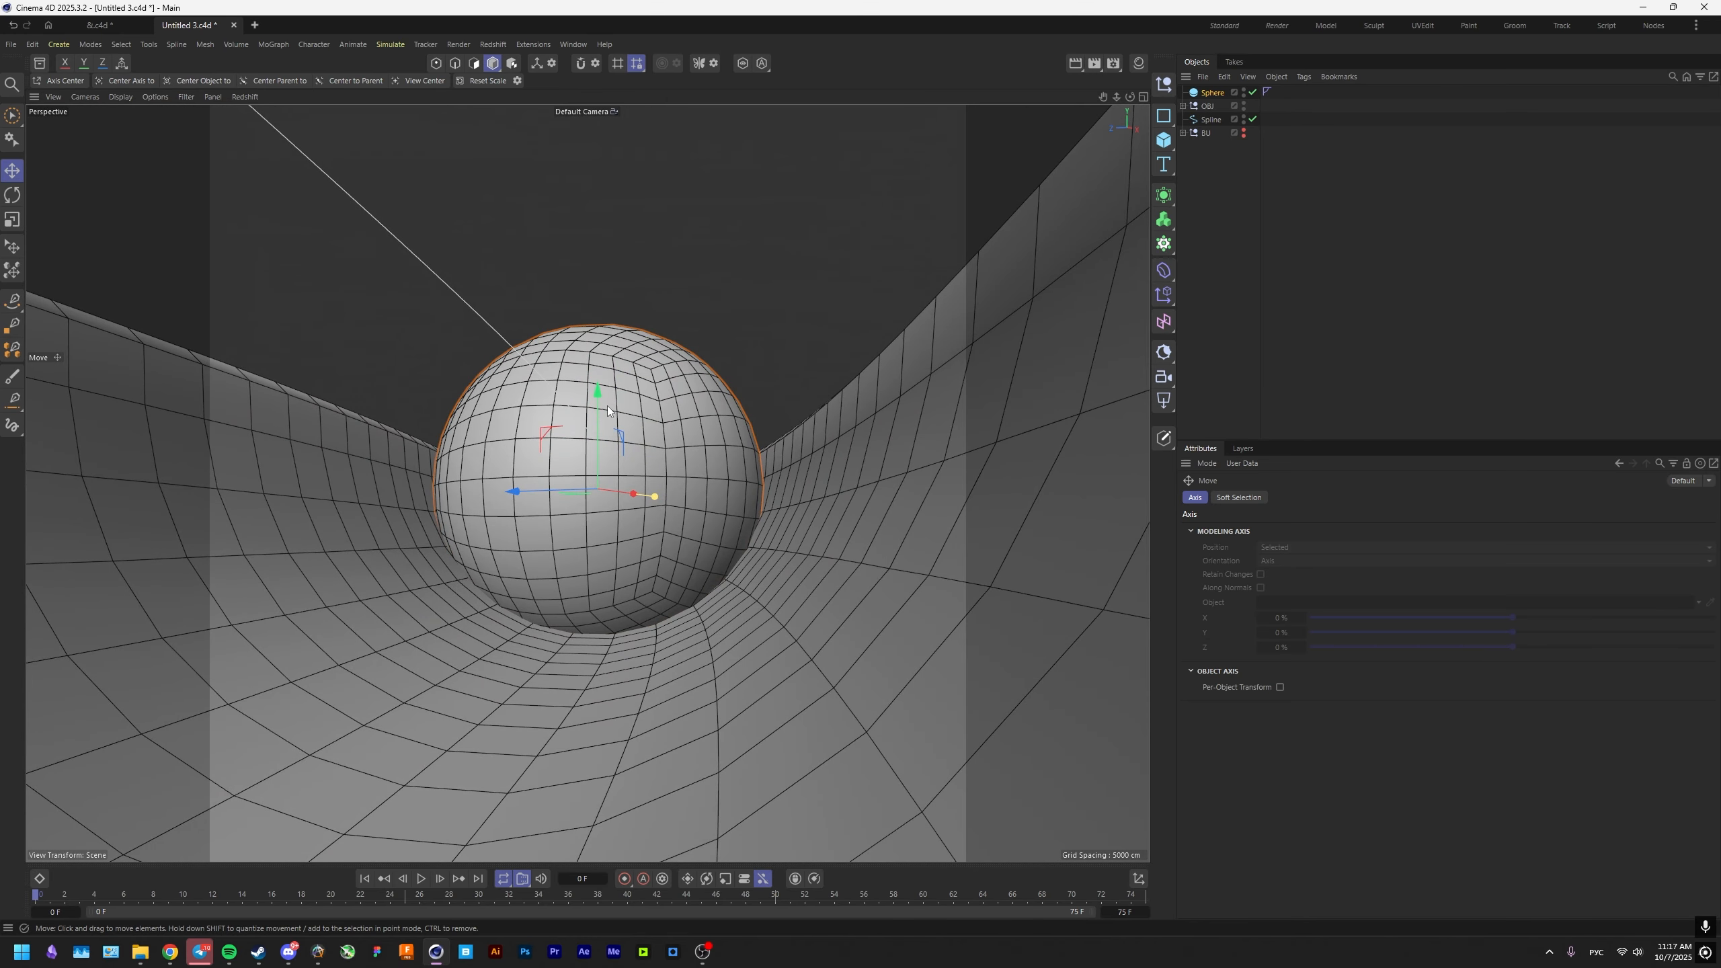
drag(599, 402, 597, 362)
alt+drag(587, 483, 697, 451)
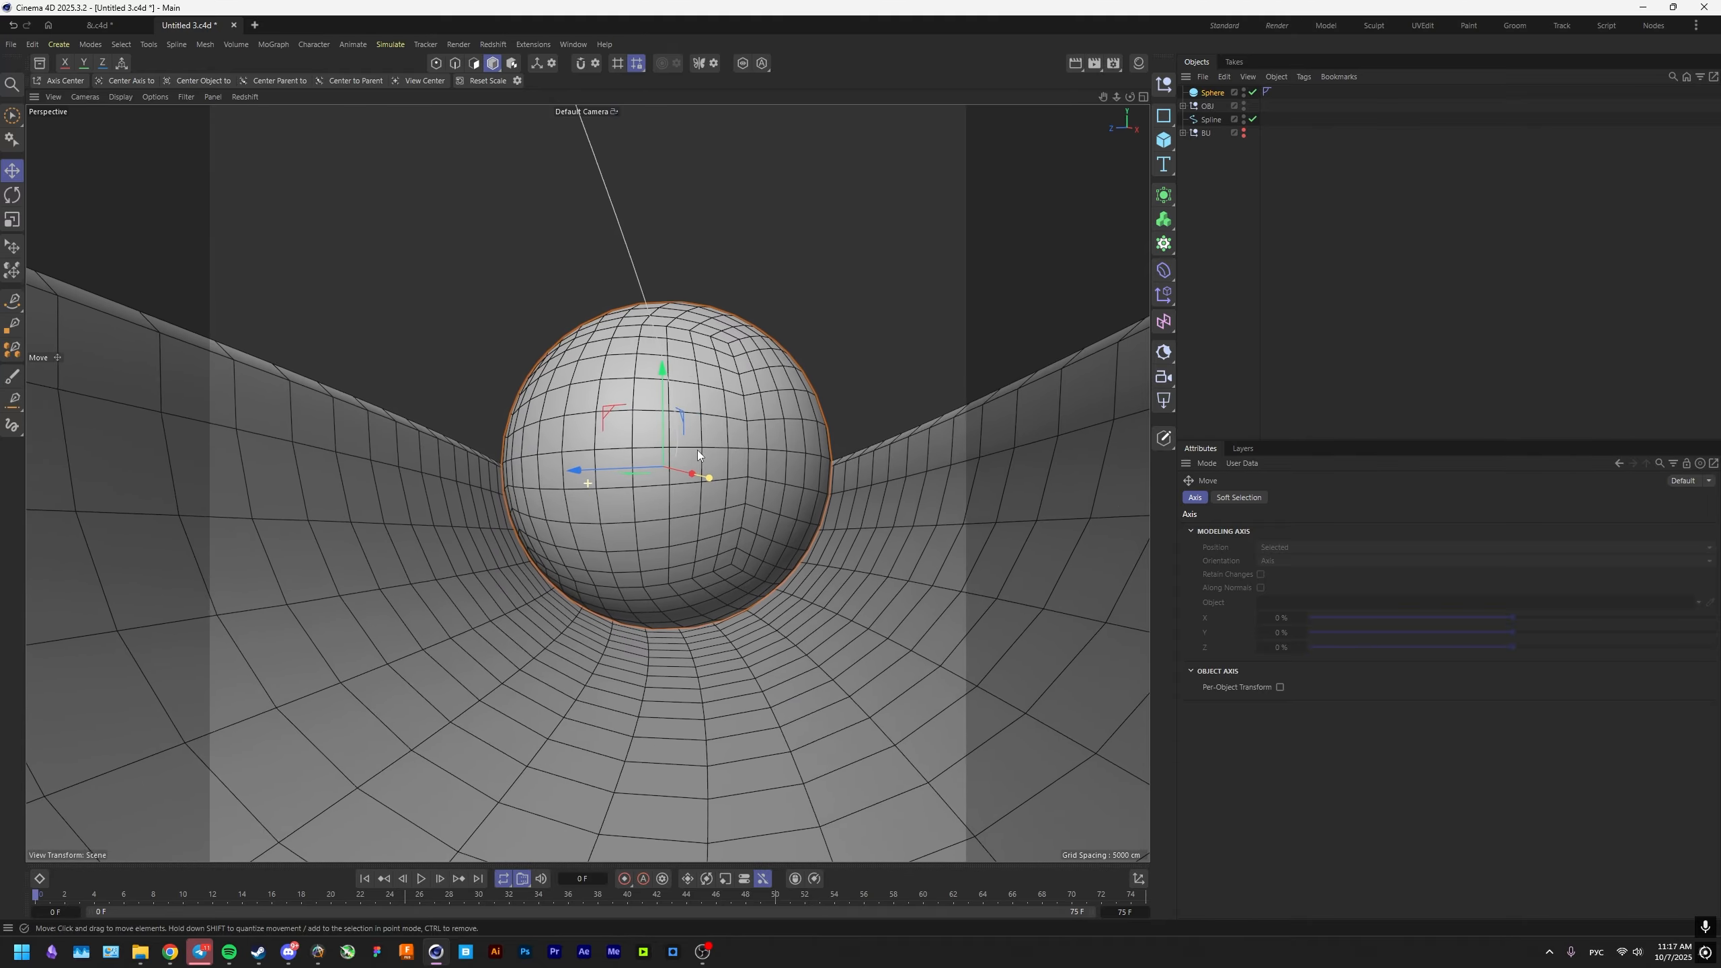
Group the sphere under a null named SPHERES and rename the sphere 1.
right_click(1201, 108)
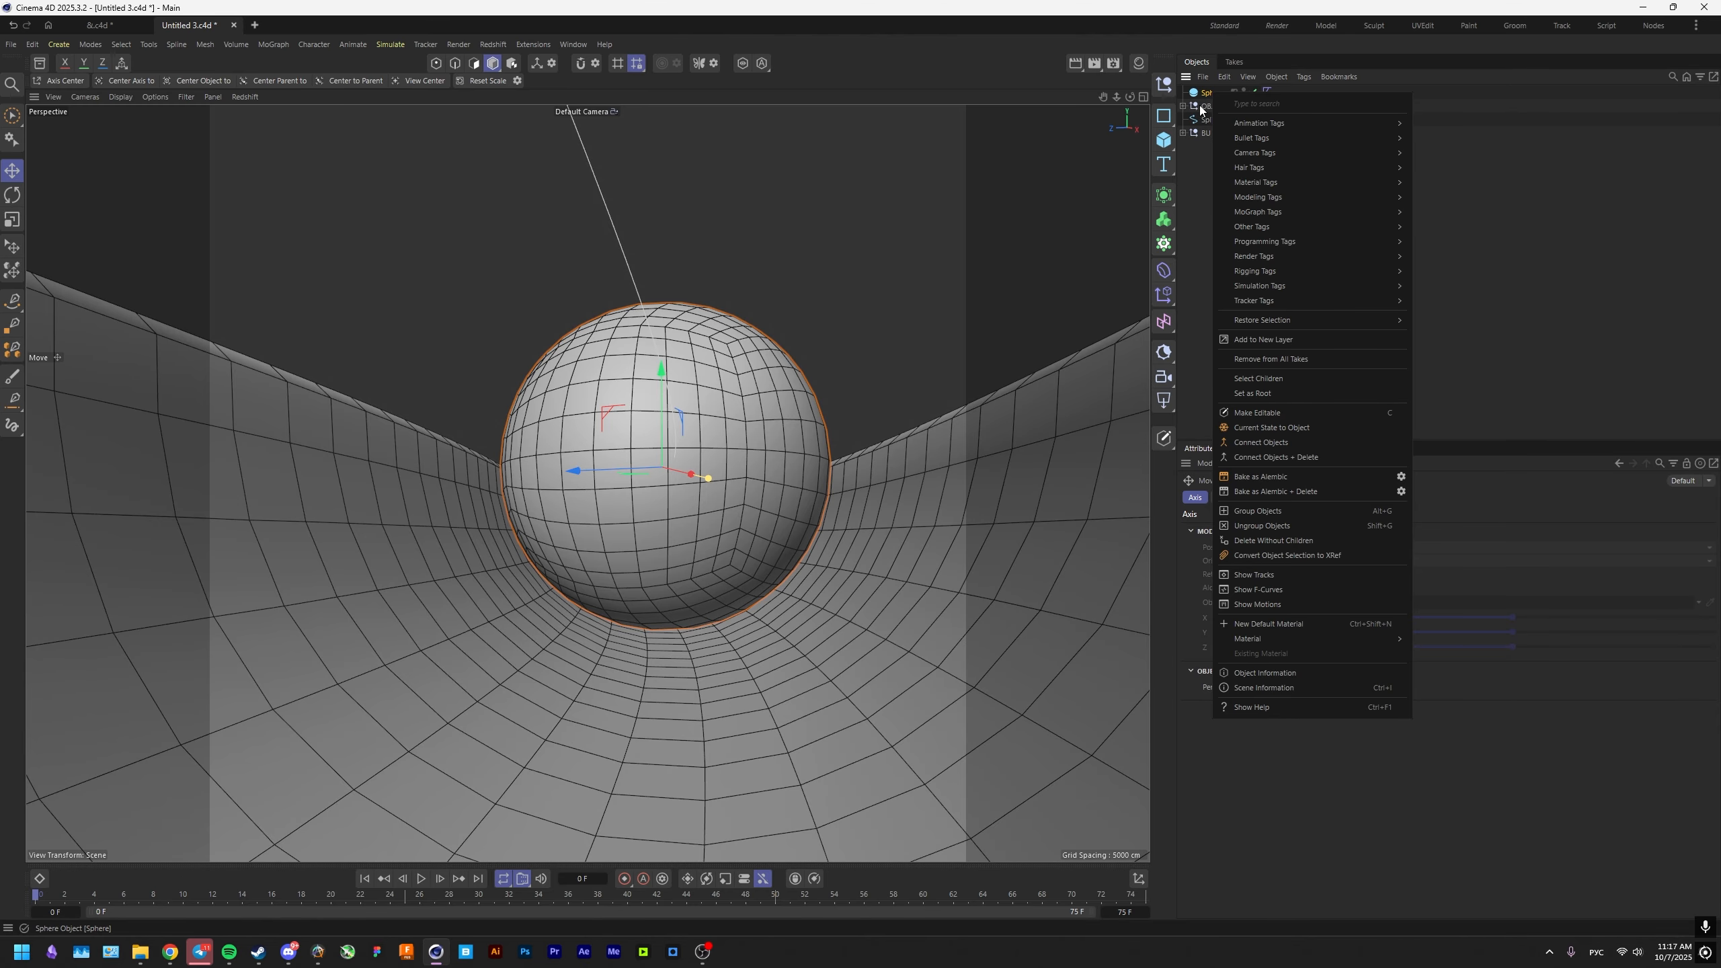
click(1163, 85)
drag(1212, 107, 1211, 94)
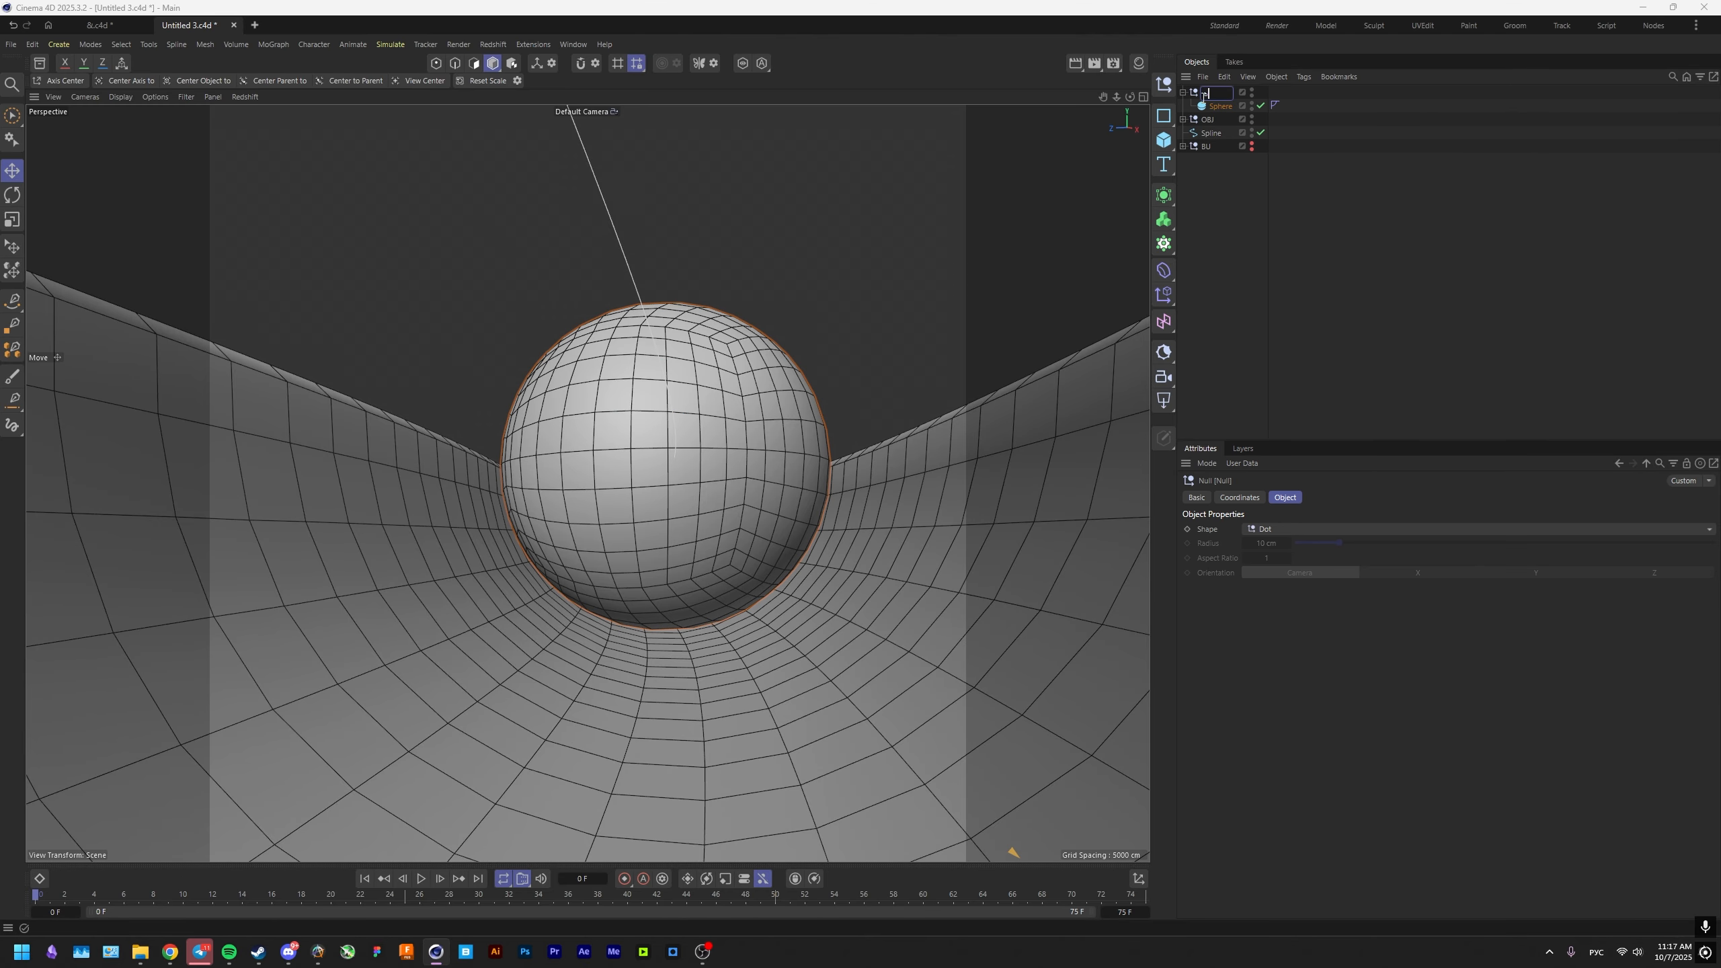
text(SPHERES)
key(Return)
click(1213, 106)
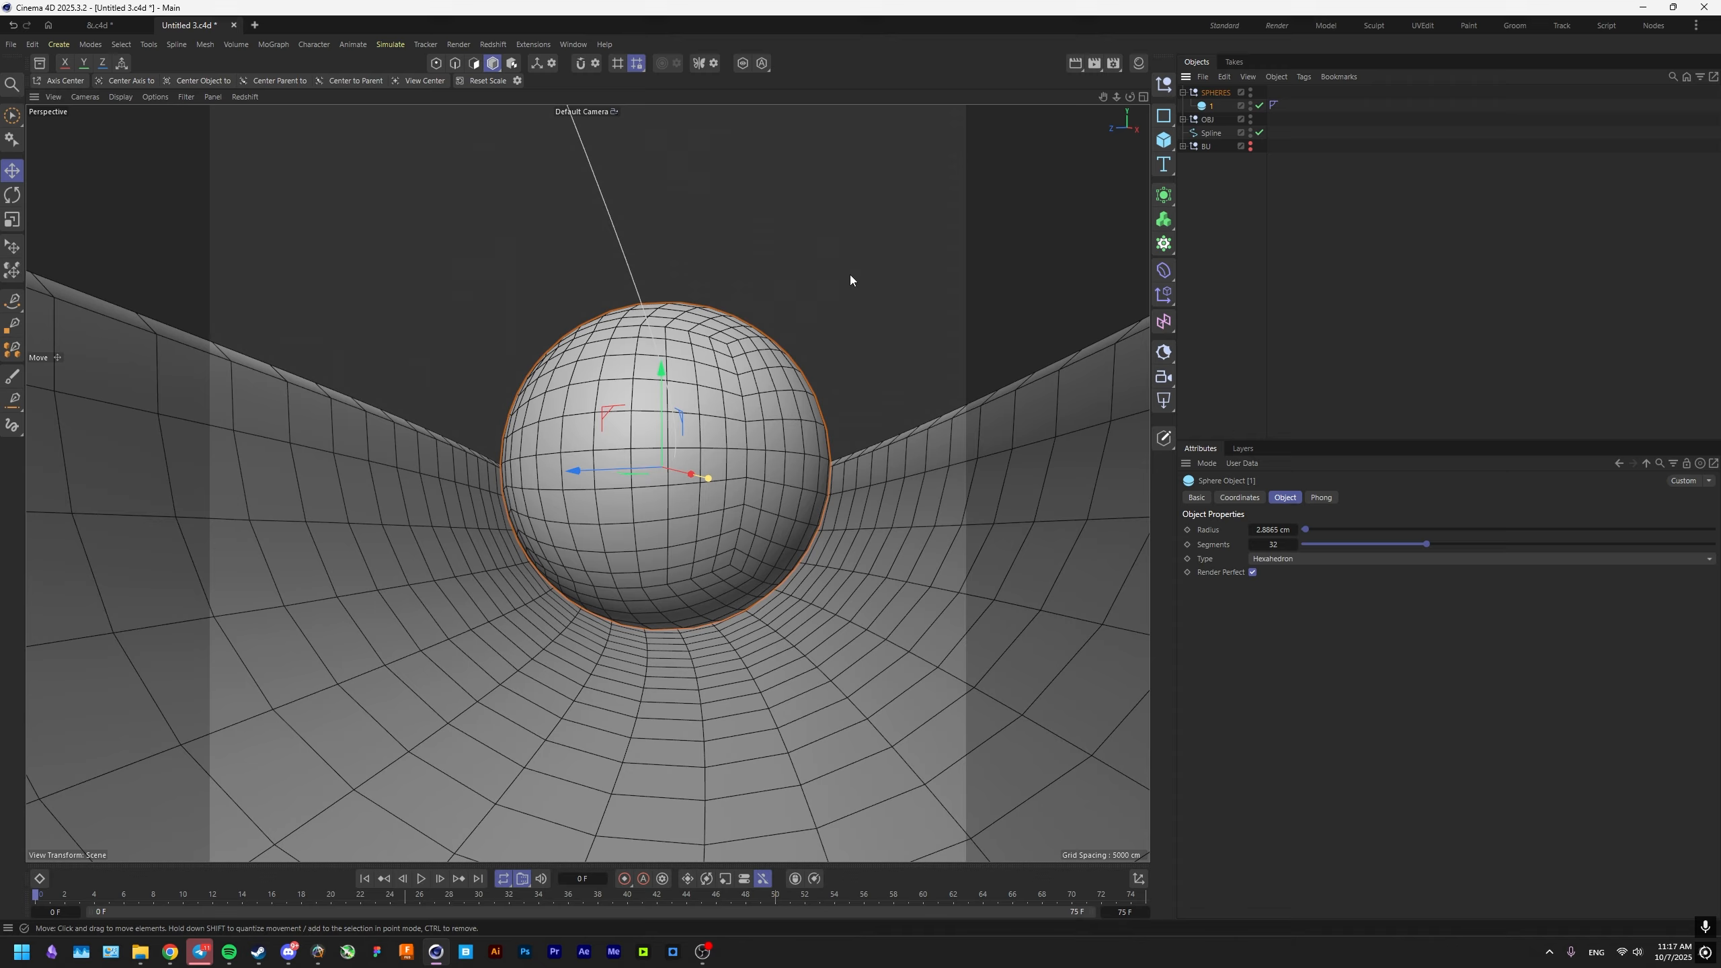
Add an Align to Spline tag to sphere 1, link Spline as its path and set the position to 81%.
right_click(1215, 106)
mouse_move(1303, 133)
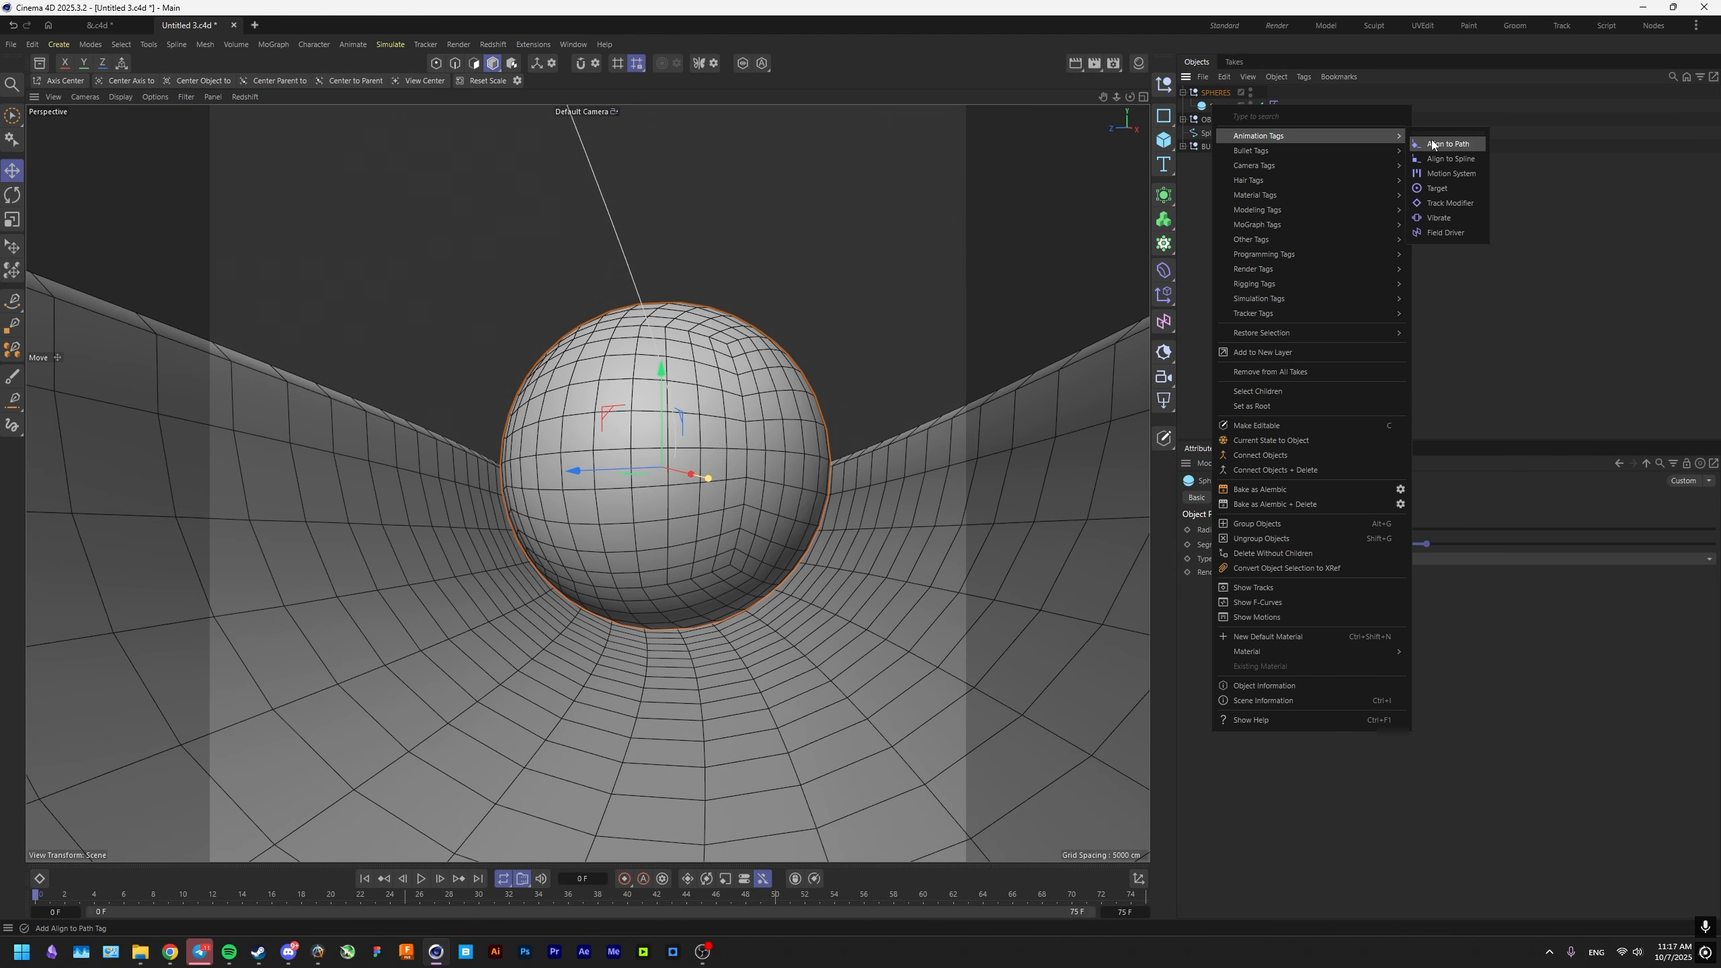
click(1471, 164)
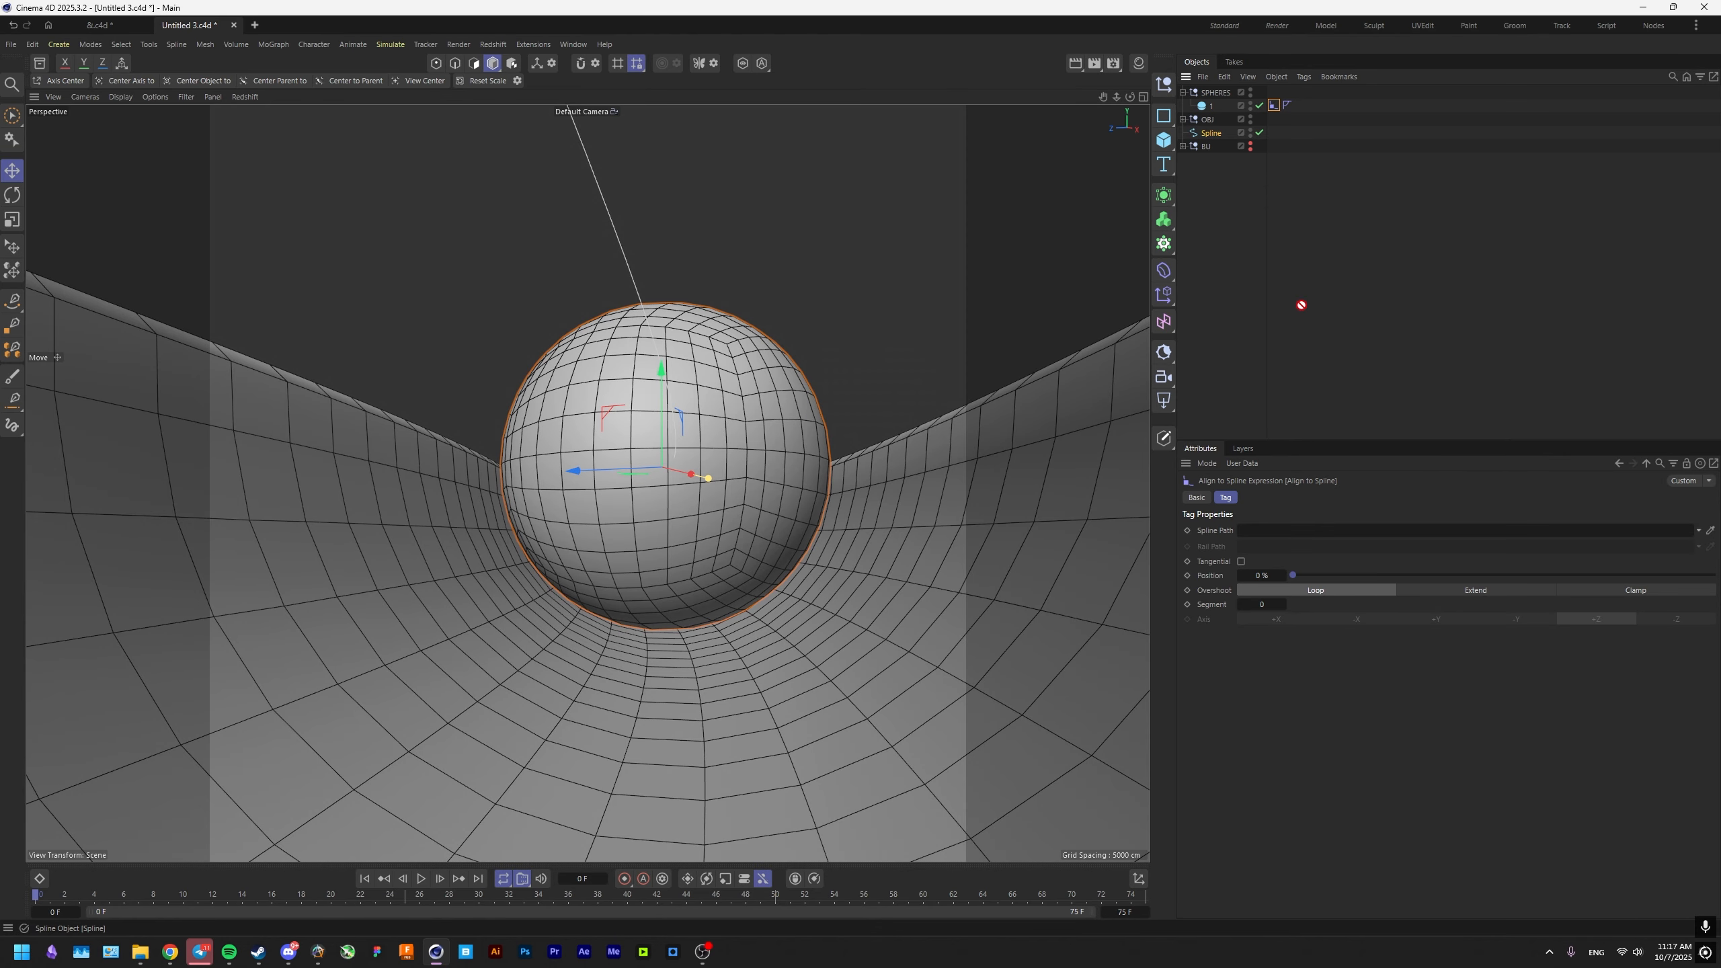
drag(1285, 529, 1401, 574)
mouse_move(1248, 576)
mouse_down()
mouse_move(1287, 576)
mouse_move(1246, 580)
mouse_up()
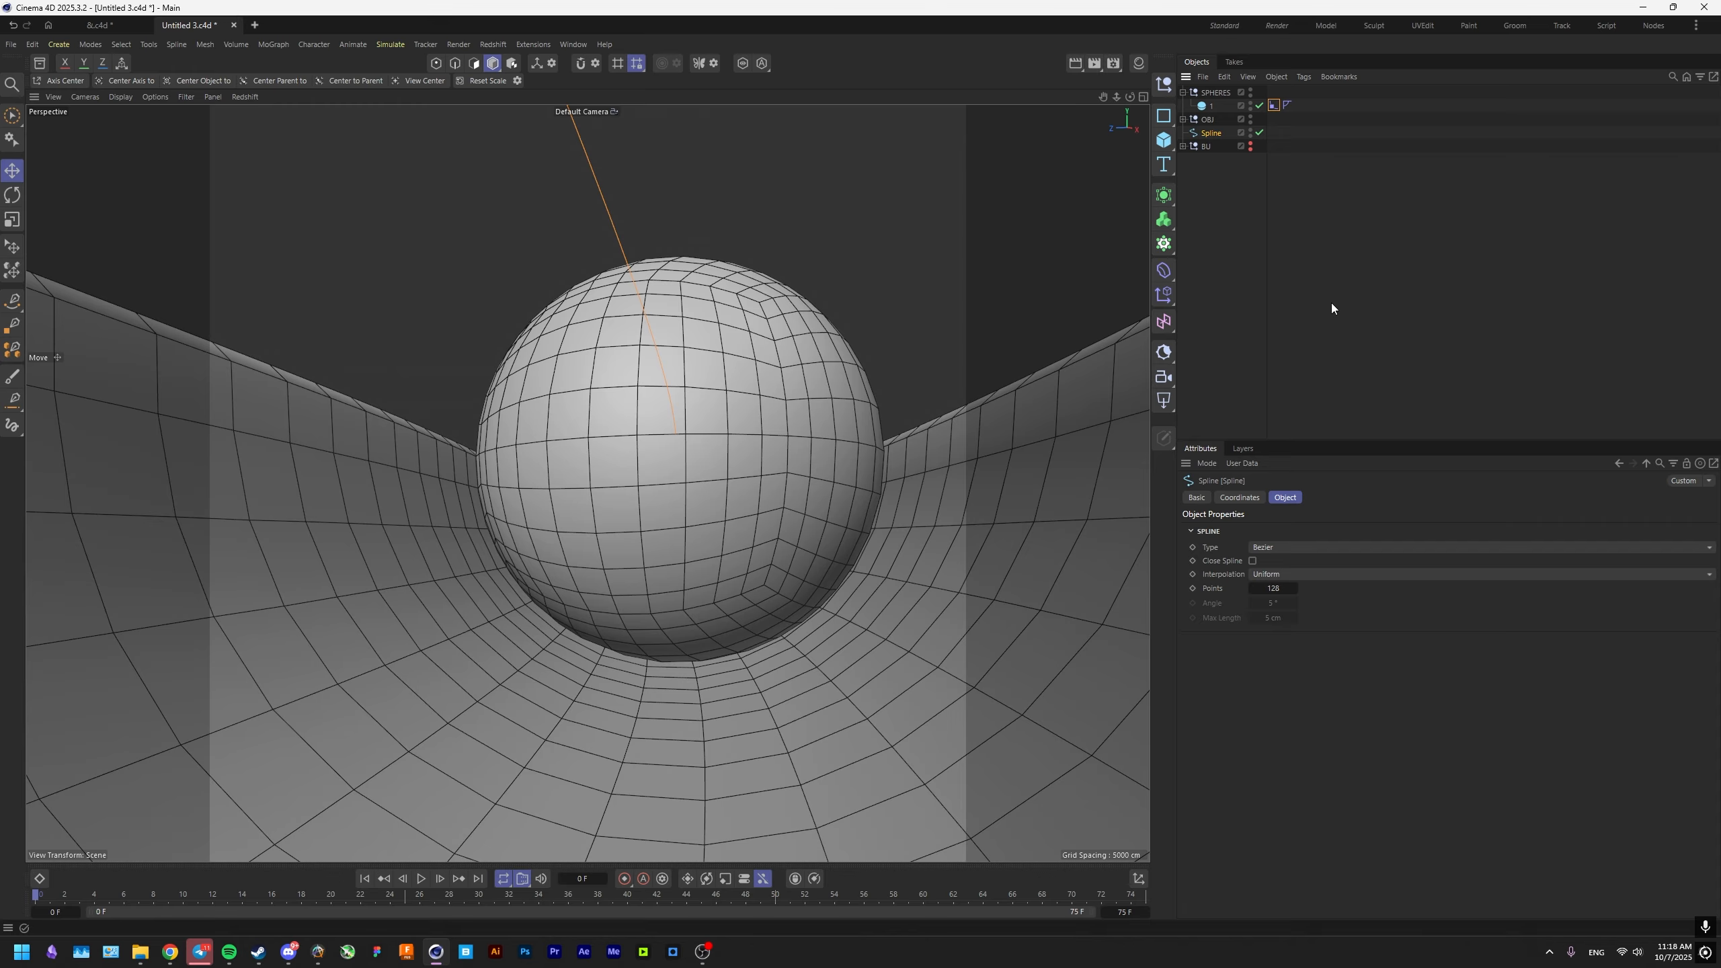
Adjust the Spline's Y position so the aligned sphere rests on the bottom of the groove.
click(1239, 497)
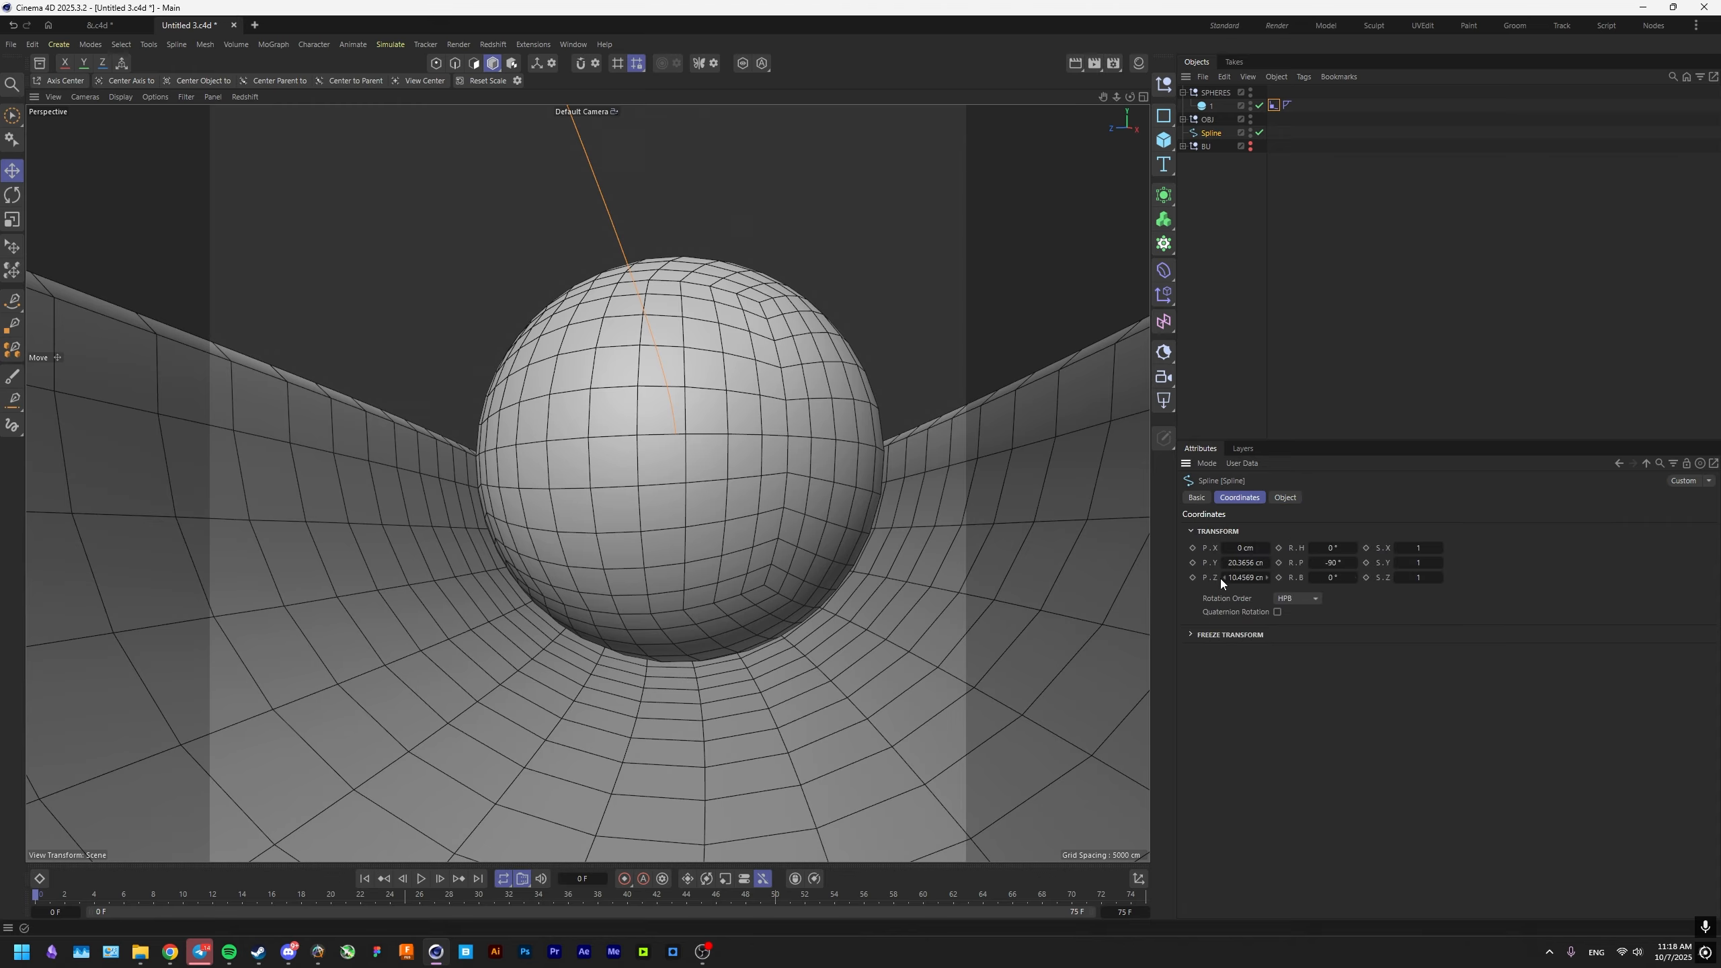
alt+drag(1244, 564, 1244, 564)
key(ctrl+z)
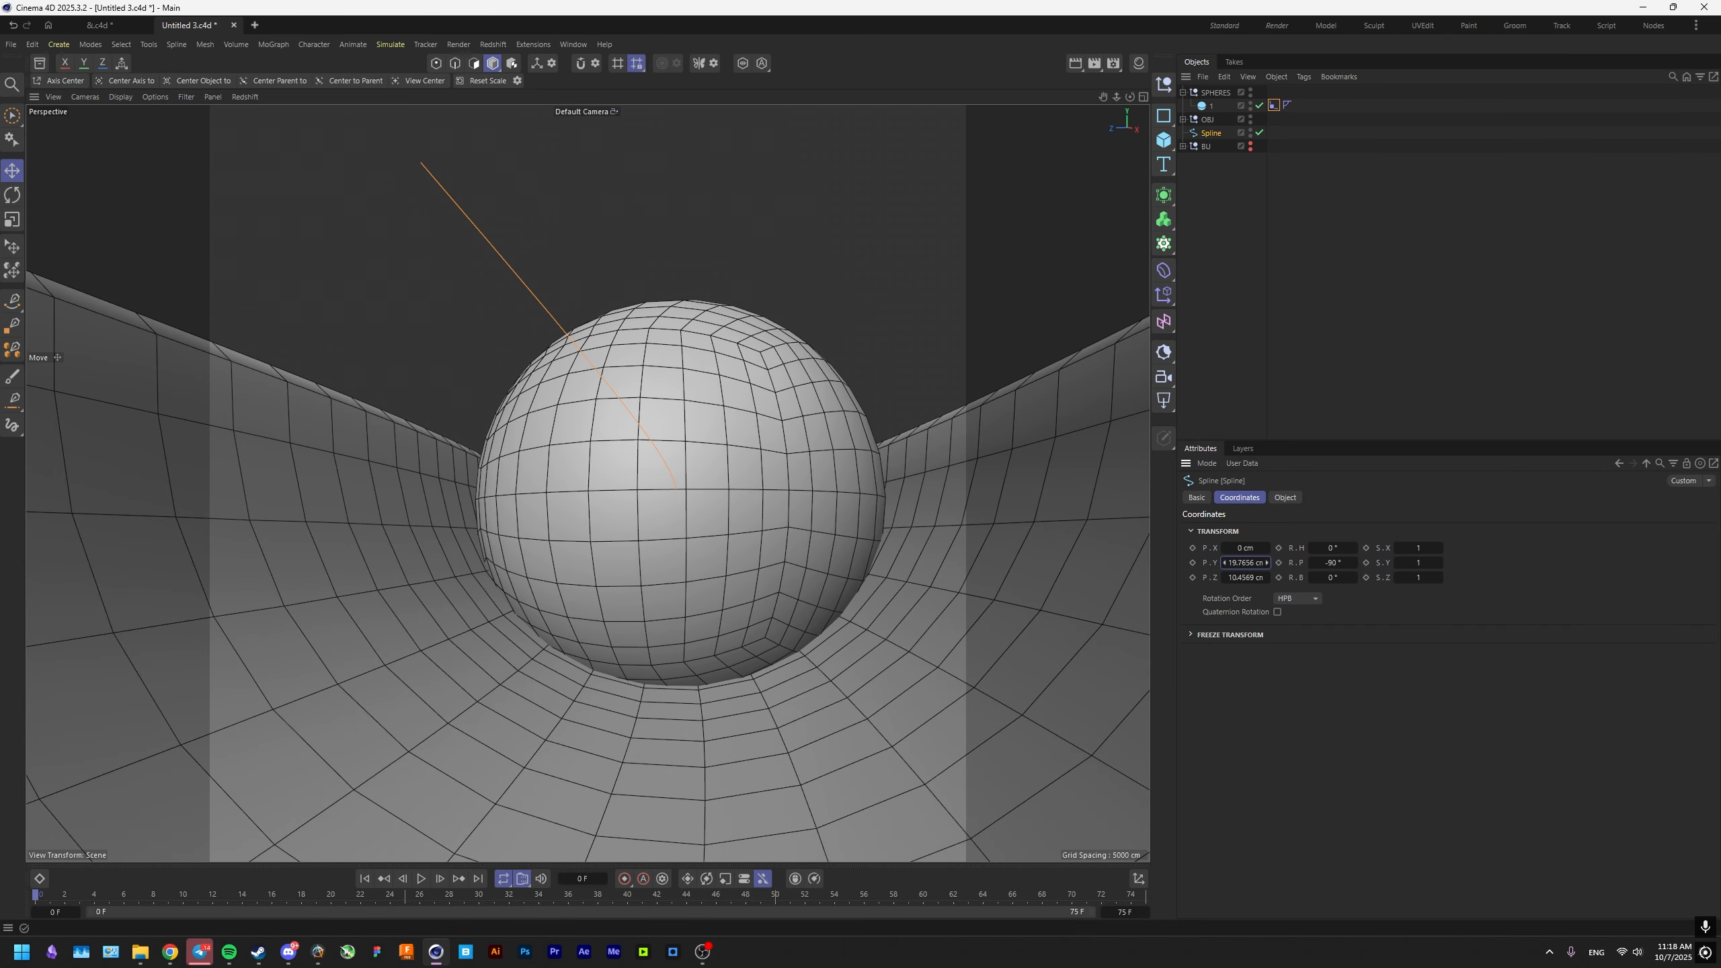
key(ctrl+y)
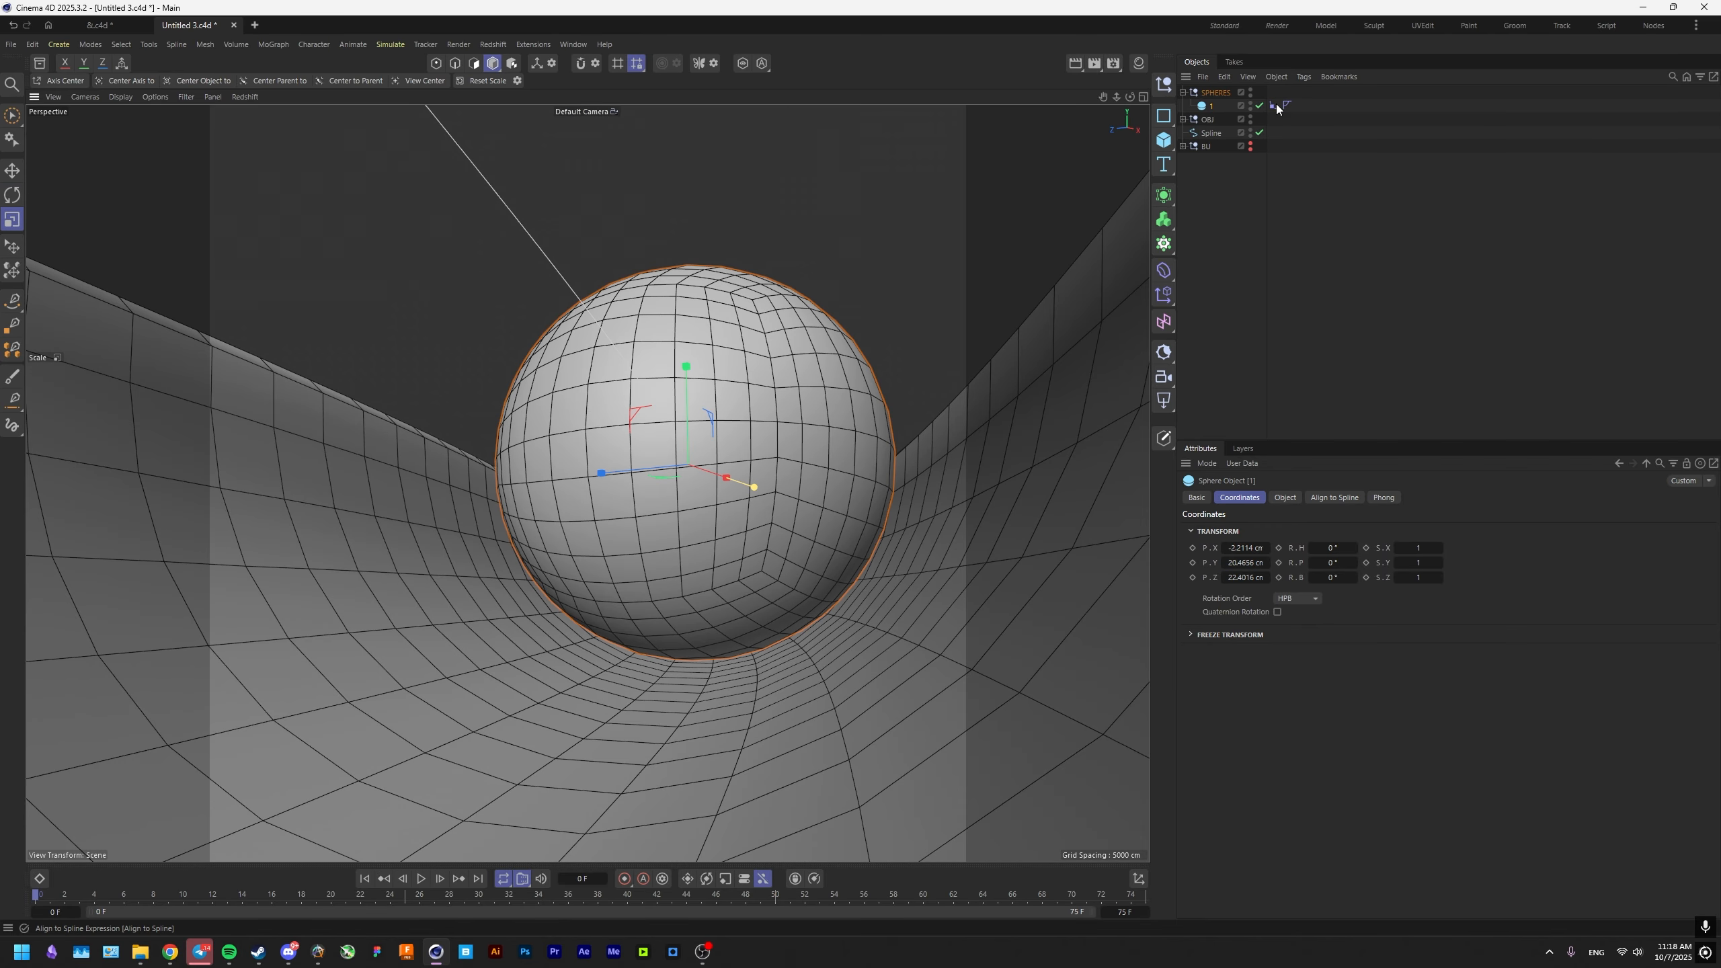
click(1274, 106)
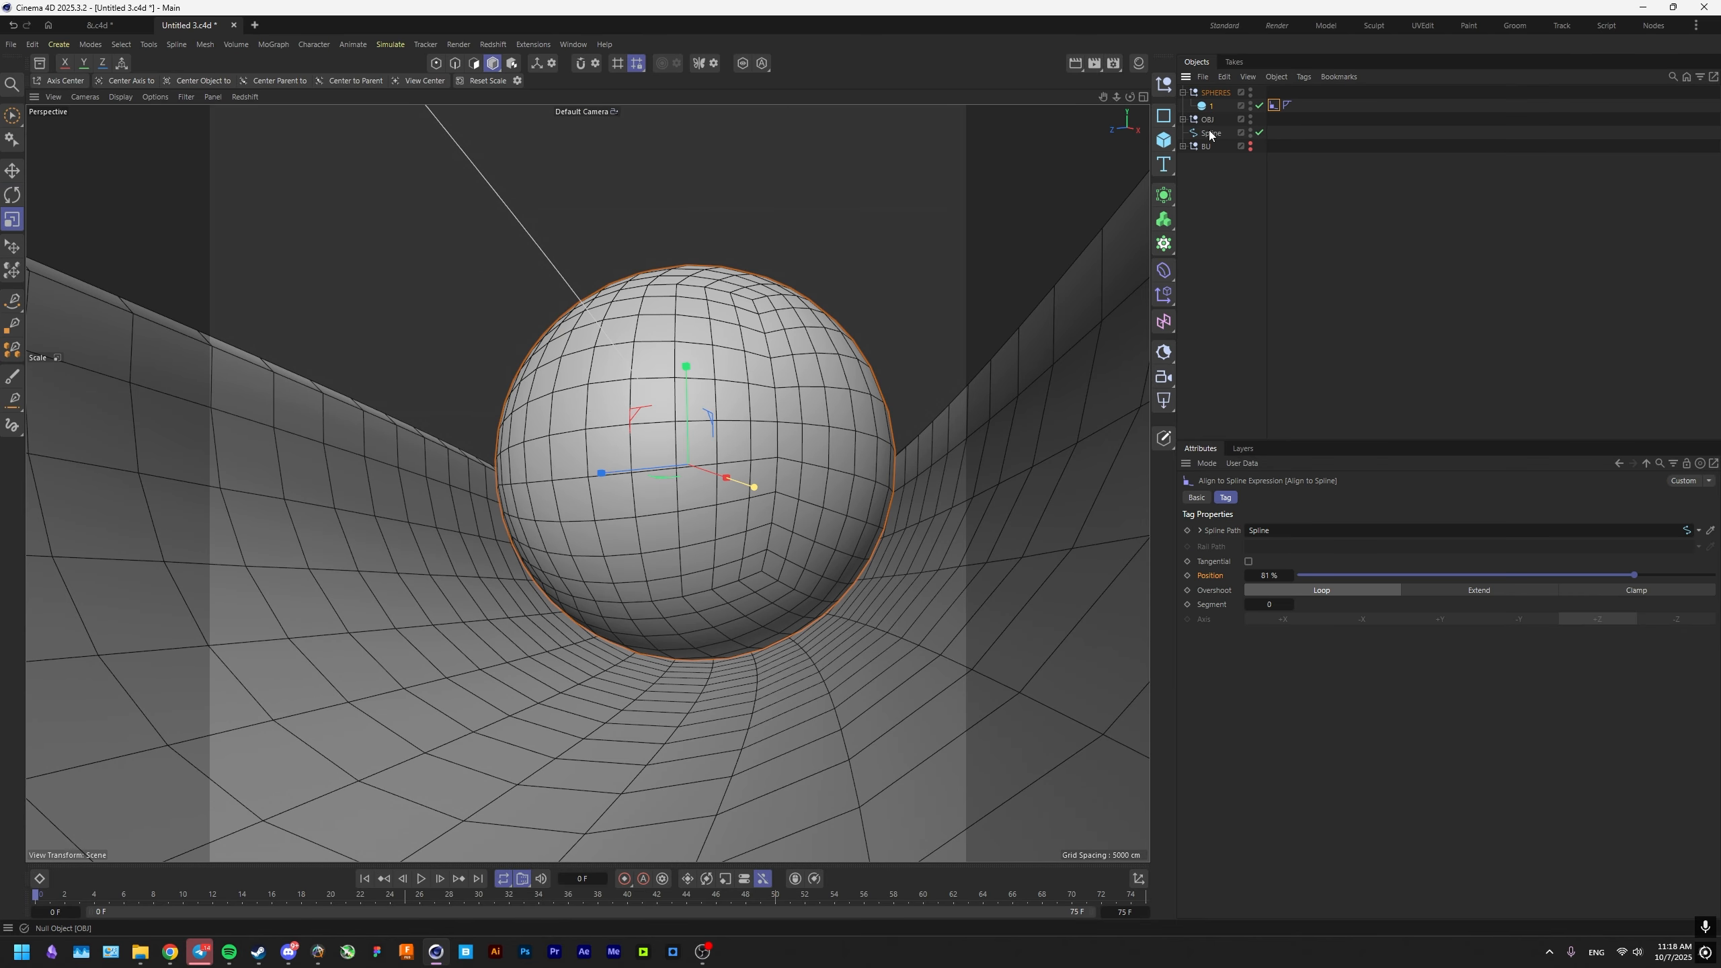
click(1210, 133)
alt+drag(1244, 563, 1243, 563)
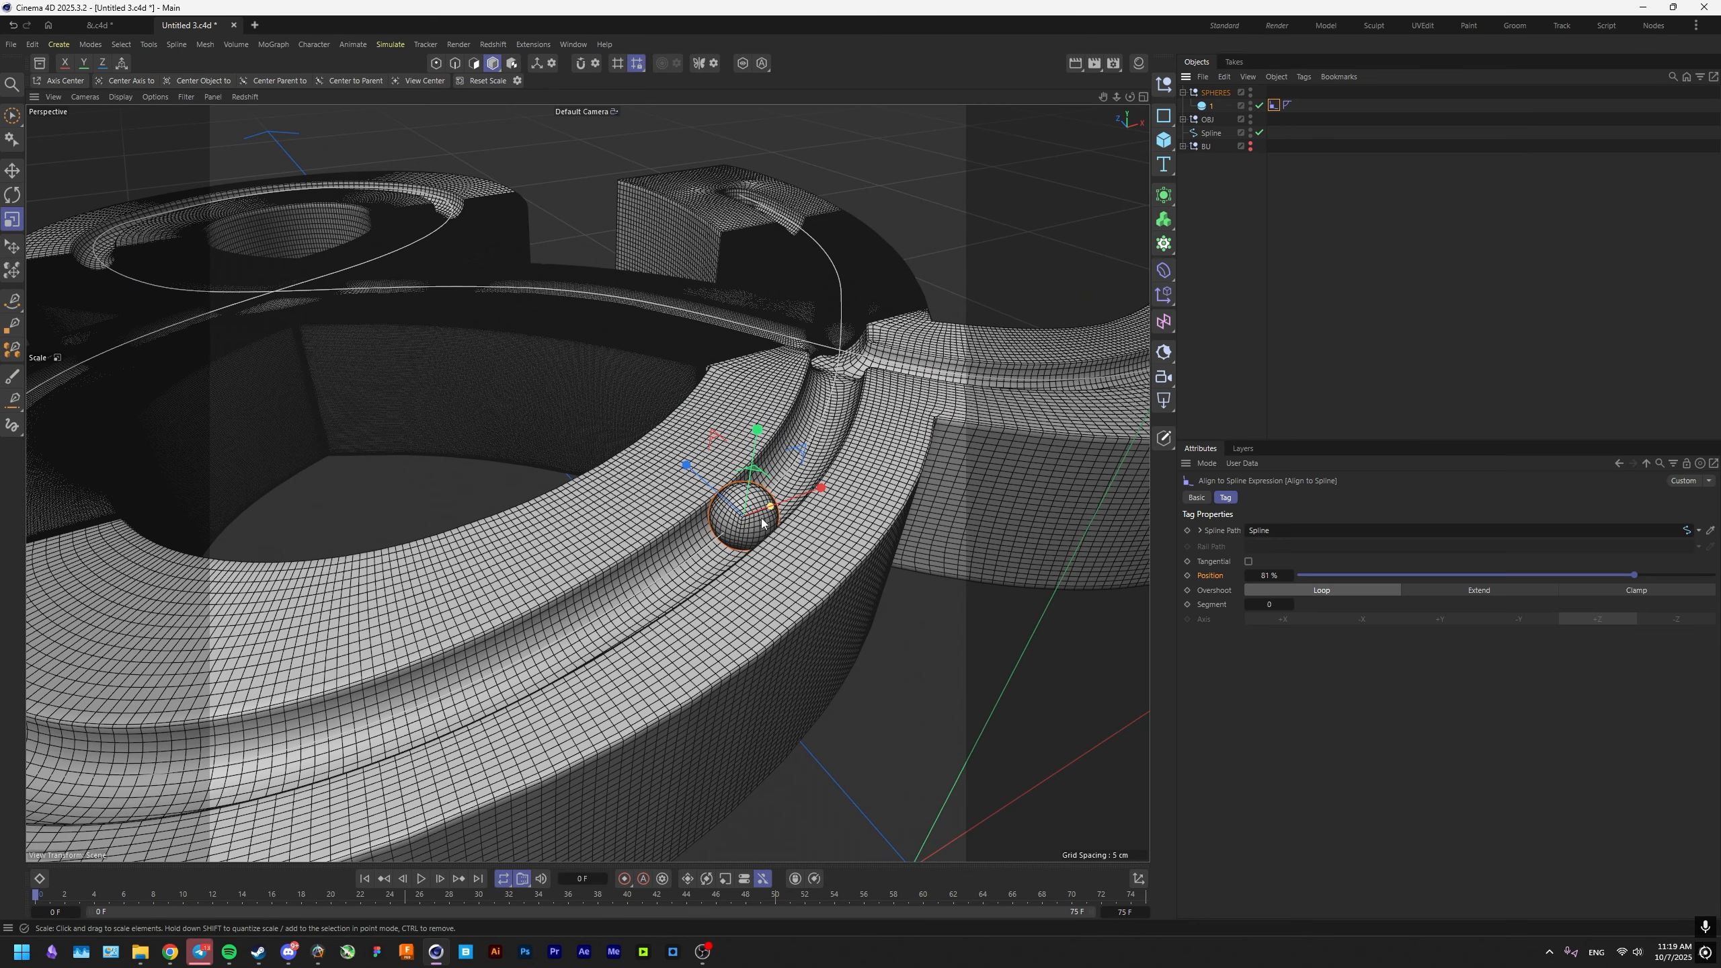
Set the sphere's Align to Spline position to 100% at the groove's closed end and keyframe it at frame 0.
drag(1269, 576, 1141, 575)
alt+drag(845, 407, 802, 415)
drag(1269, 576, 1269, 575)
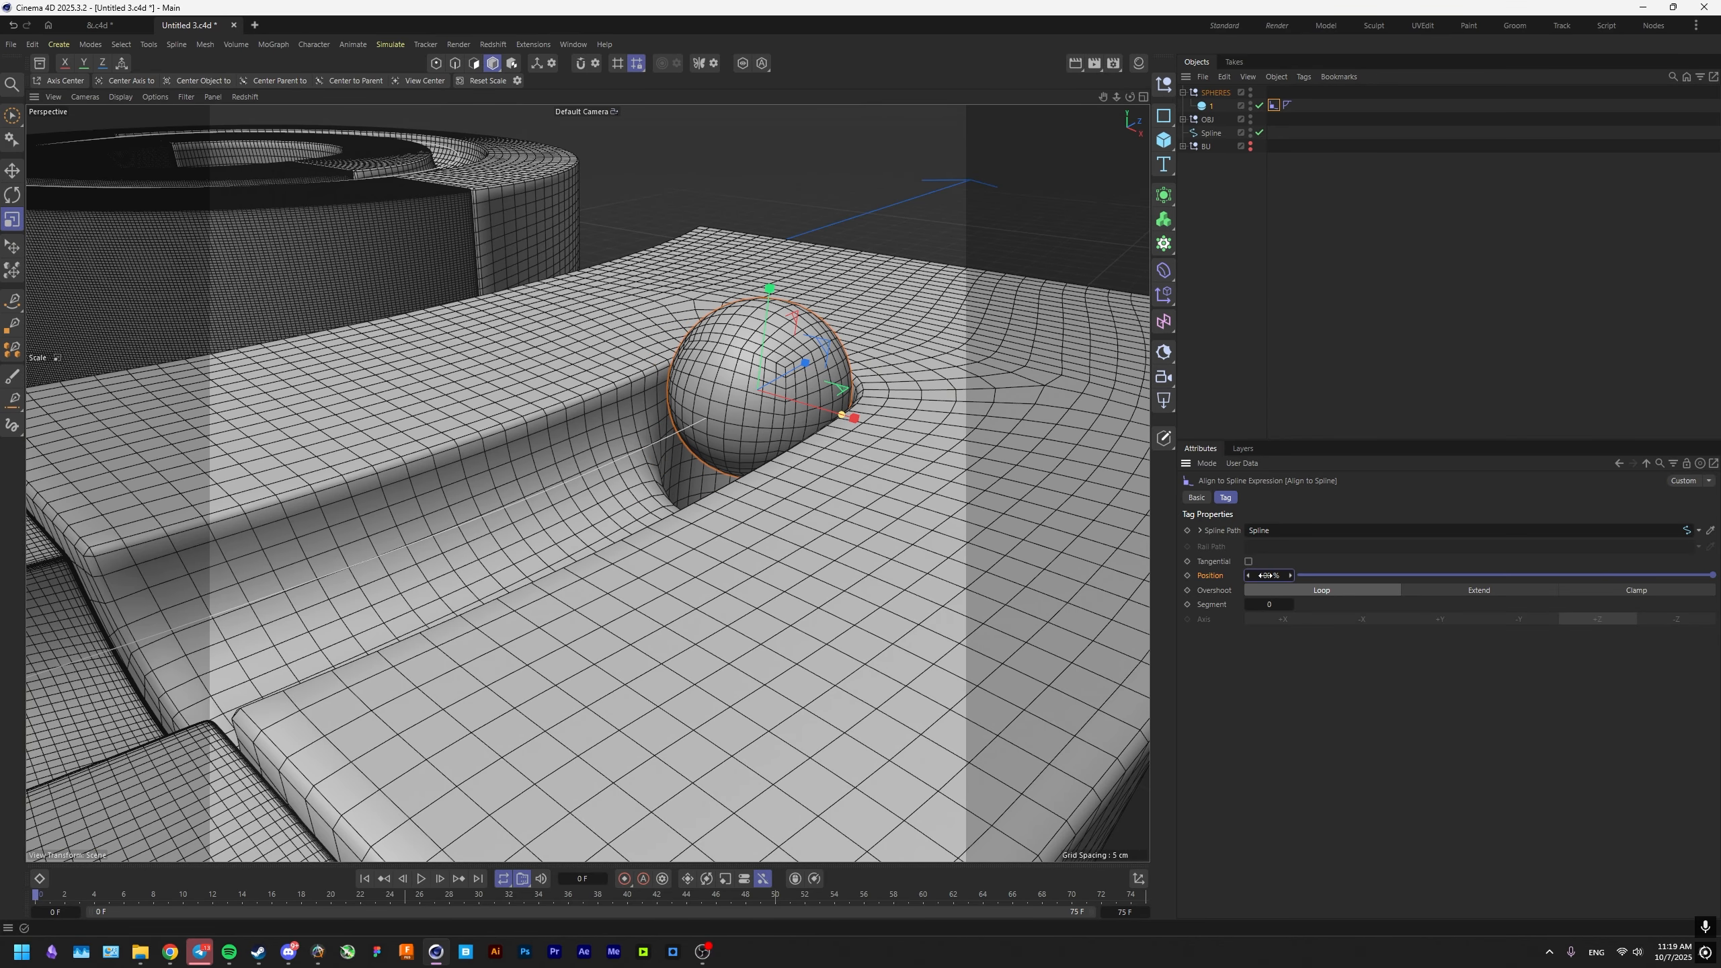
click(1187, 576)
Put the remaining Remesh pieces under their own Subdivision Surfaces and switch off every Subdivision Surface in the Voronoi Fracture.
alt+drag(1031, 581, 1010, 590)
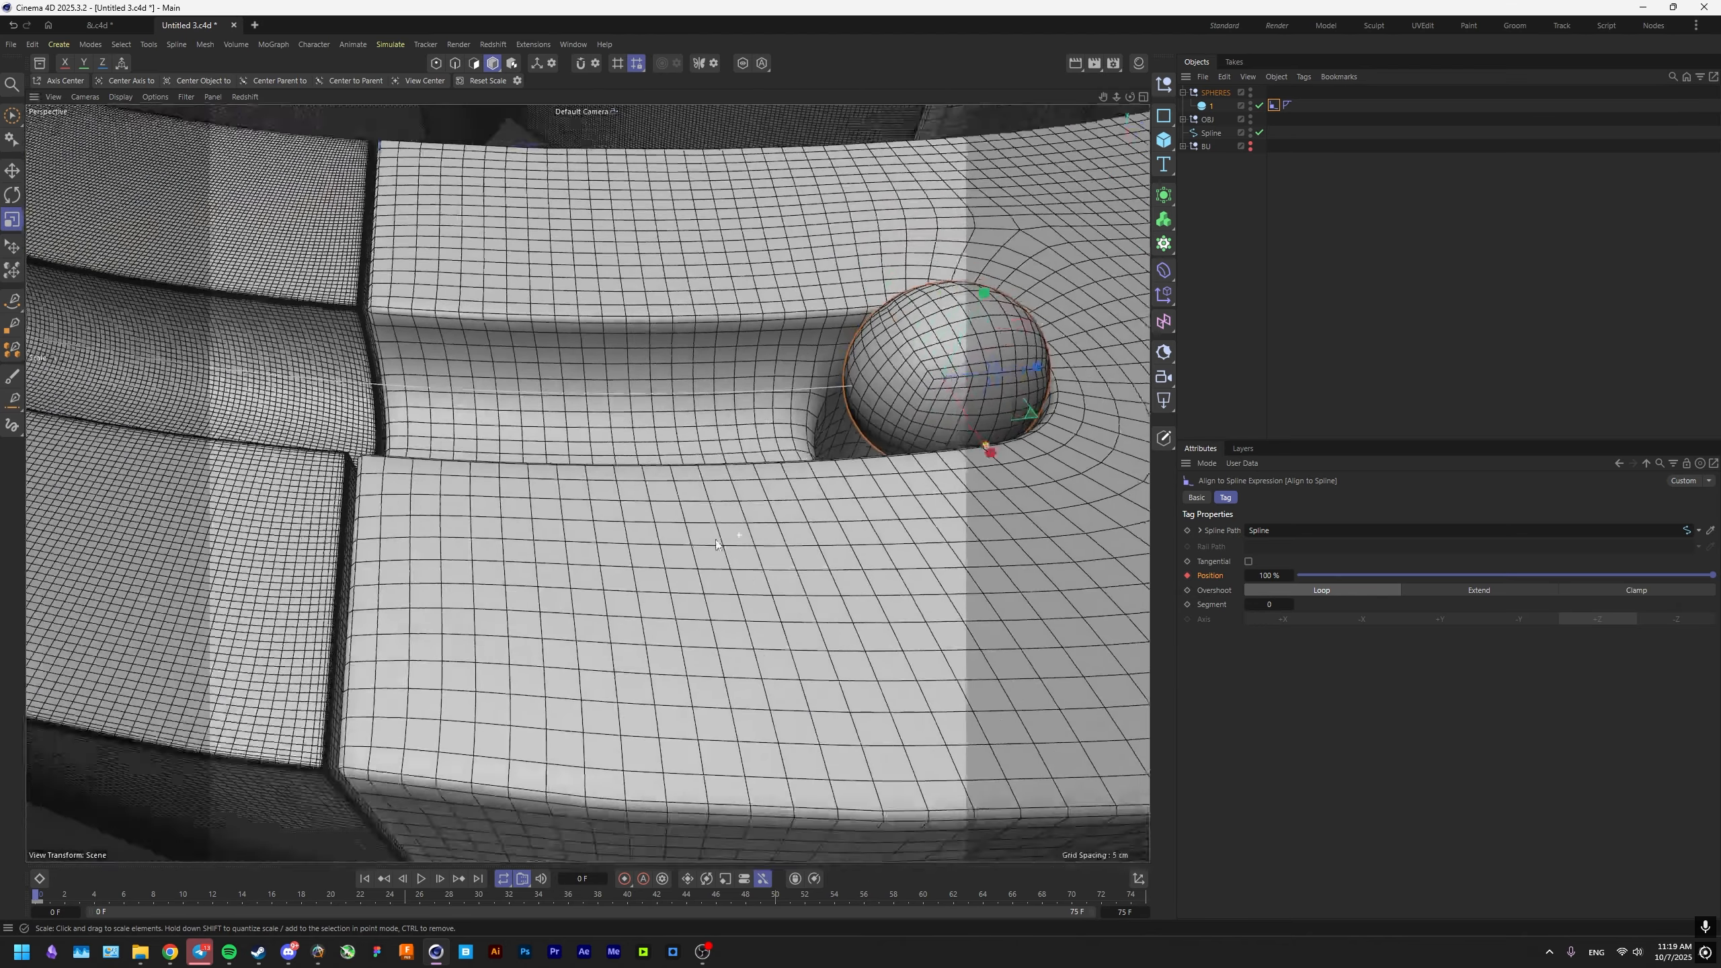
alt+right_drag(1010, 589, 759, 575)
alt+drag(758, 575, 796, 545)
alt+right_drag(587, 484, 798, 546)
alt+drag(798, 546, 591, 571)
alt+right_drag(591, 571, 552, 574)
click(1041, 581)
alt+middle_drag(1044, 562, 810, 552)
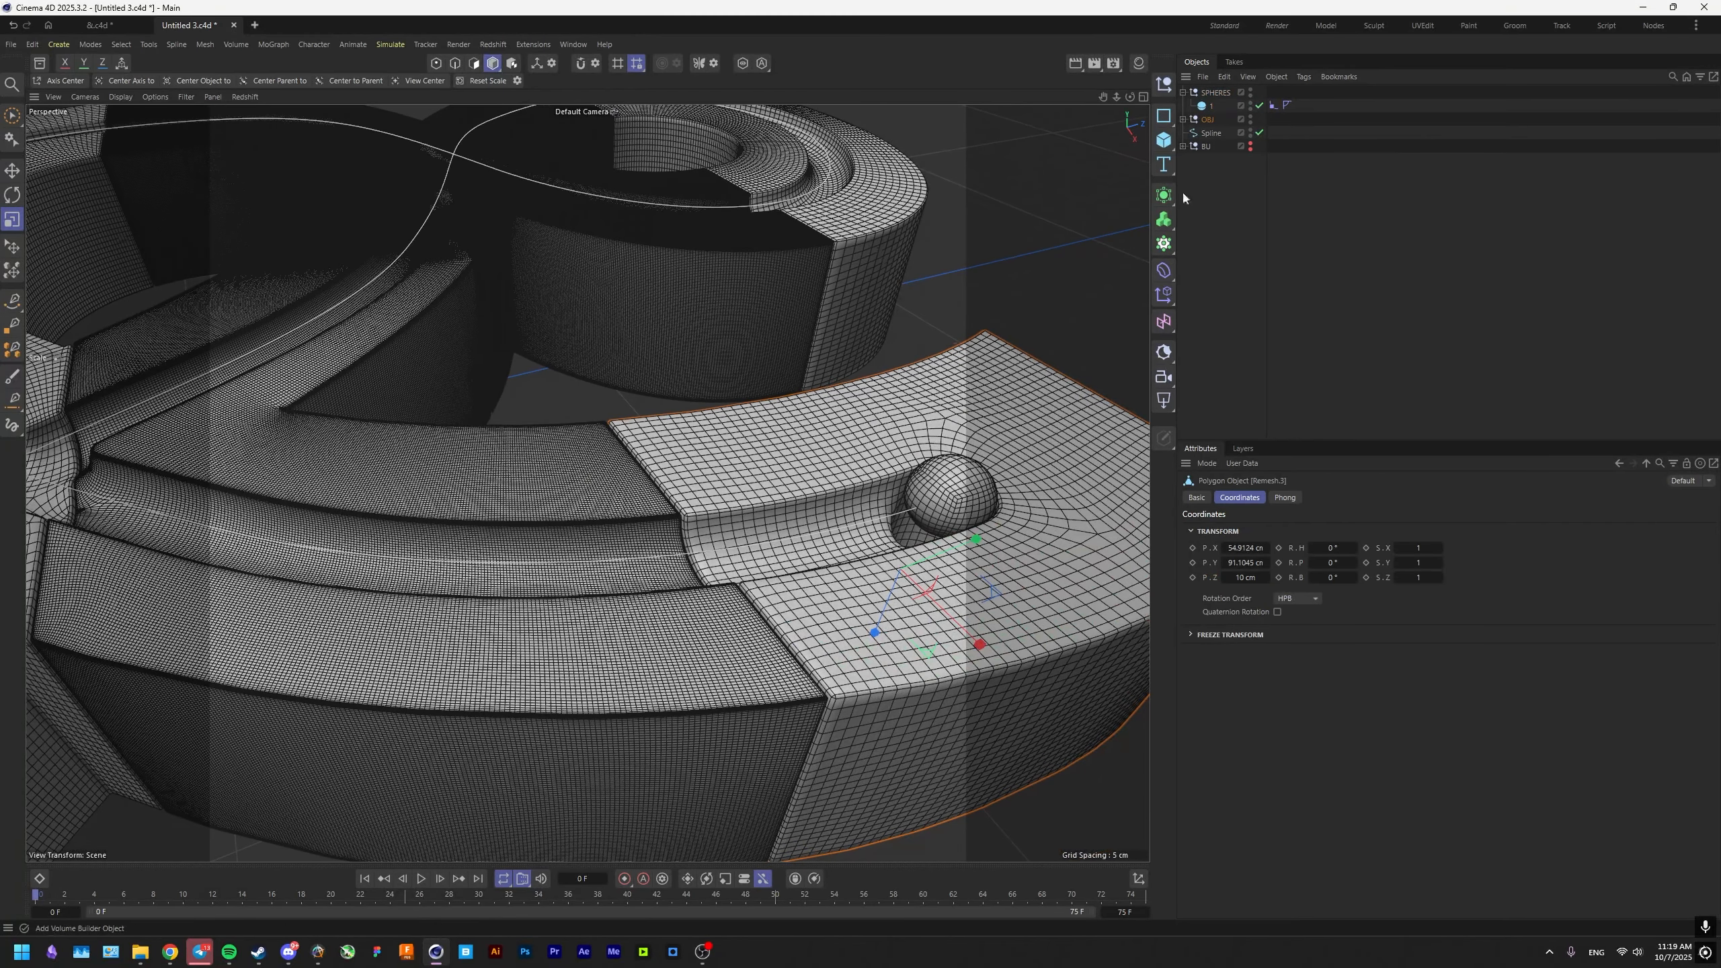
key(s)
click(1199, 227)
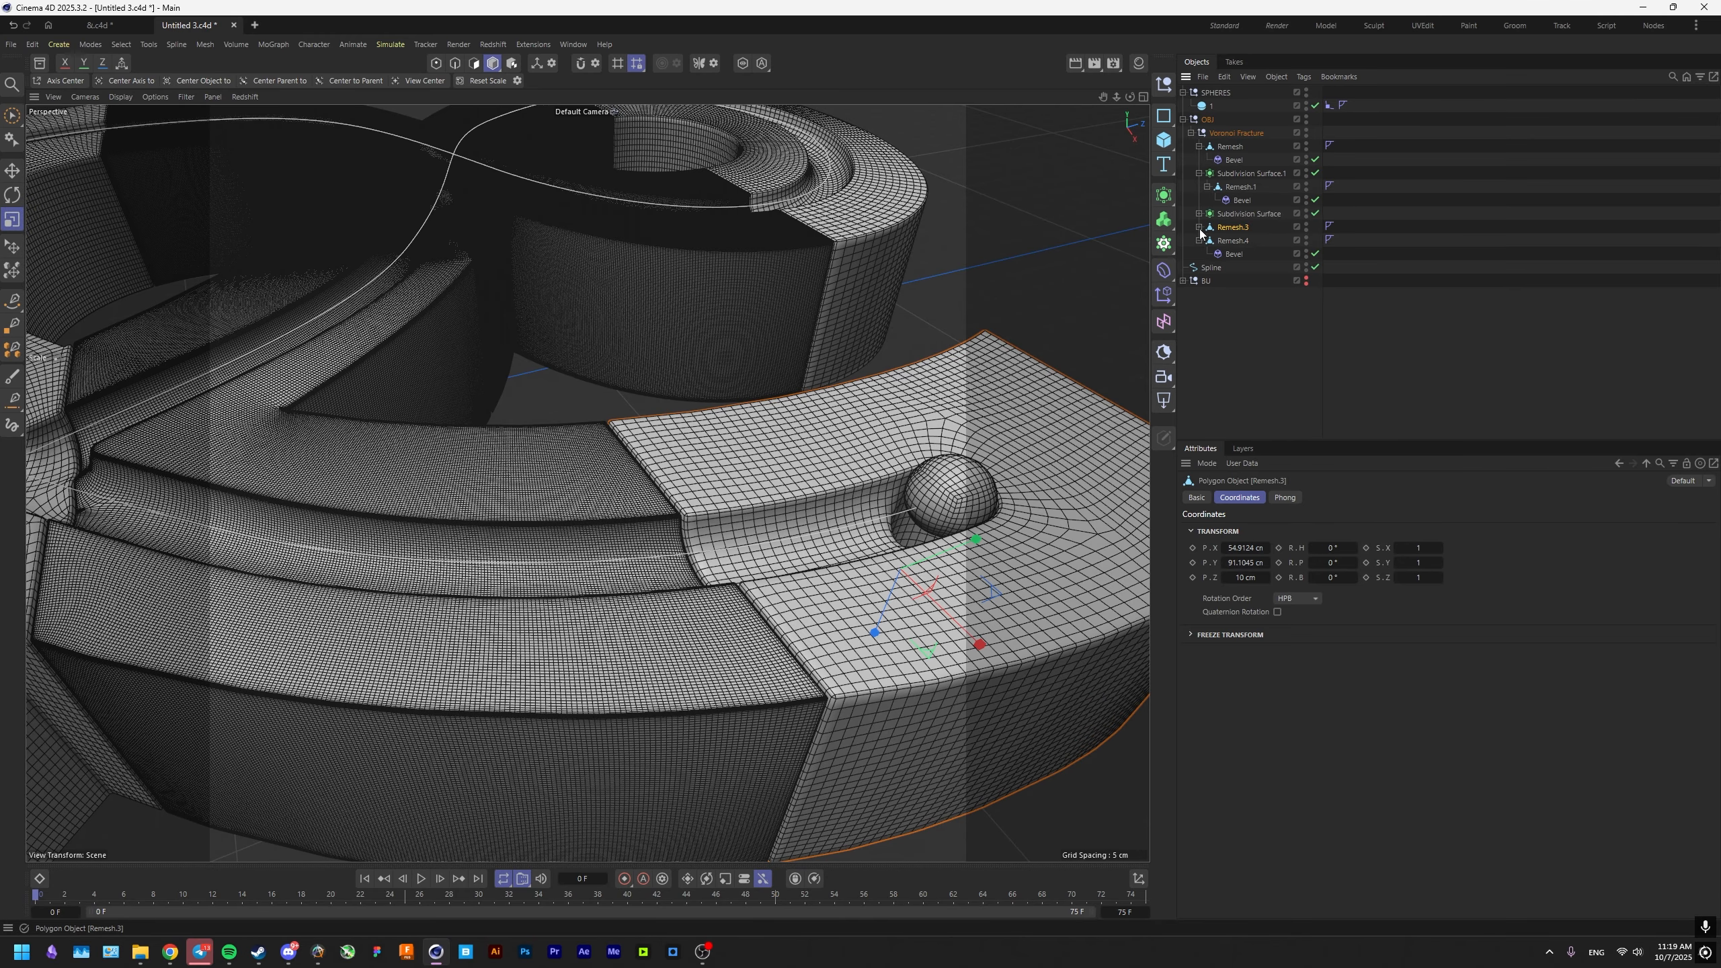
click(1199, 147)
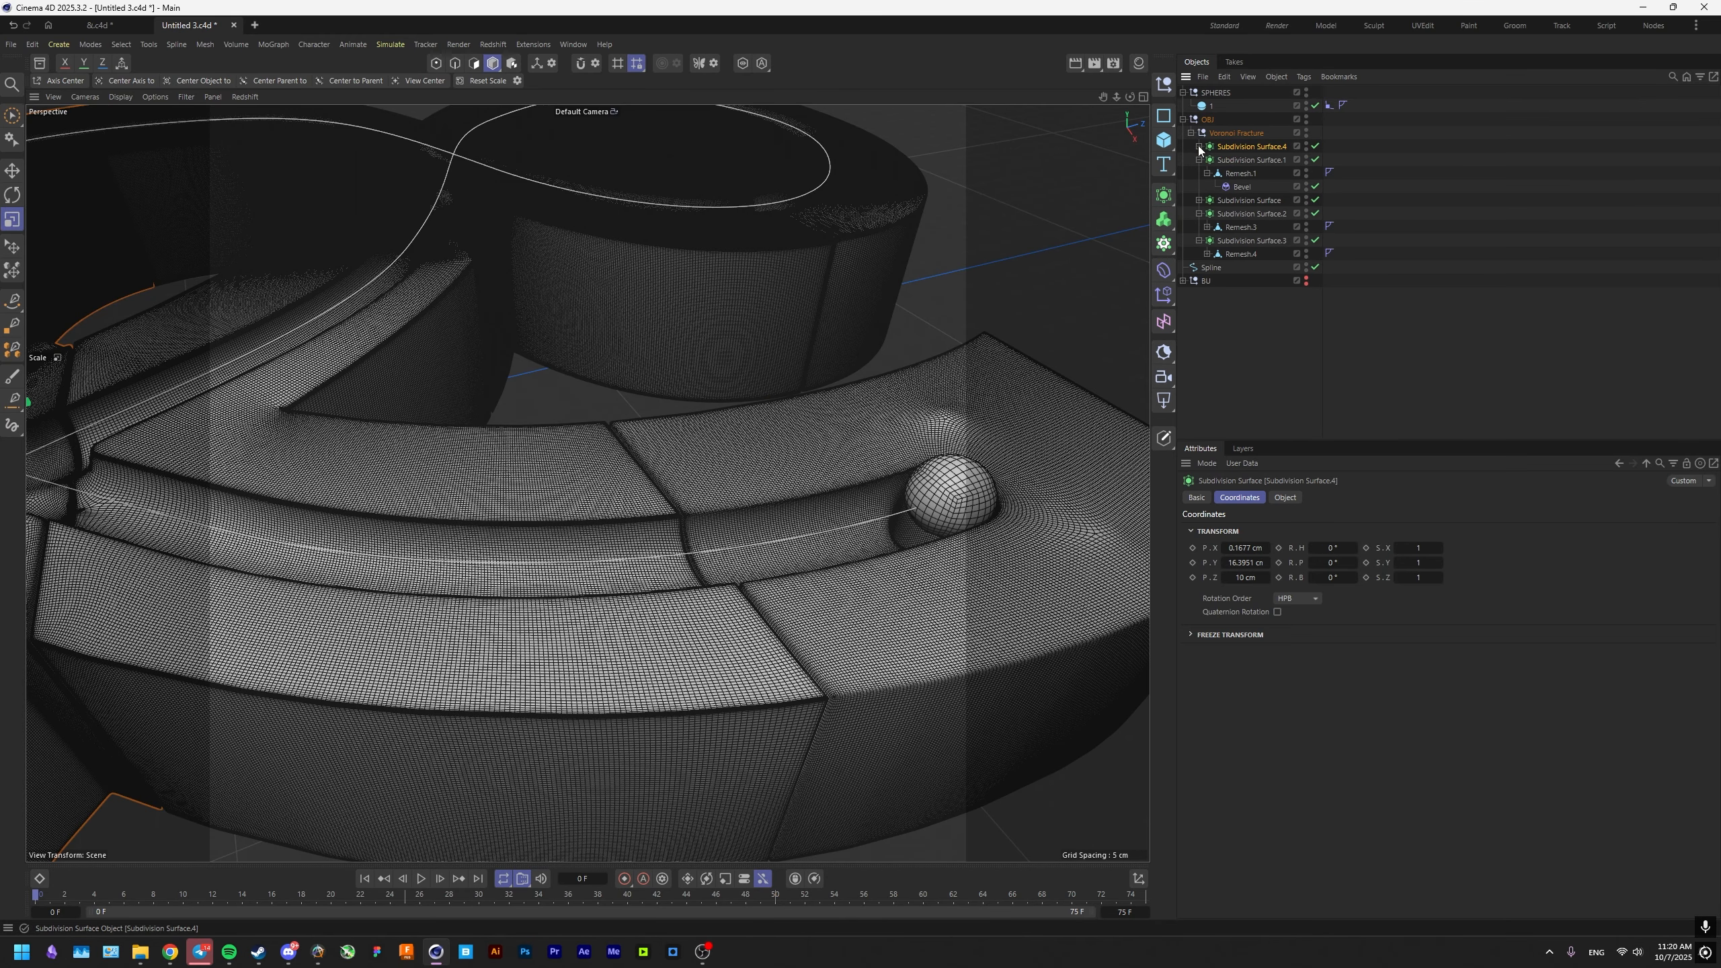
click(1200, 159)
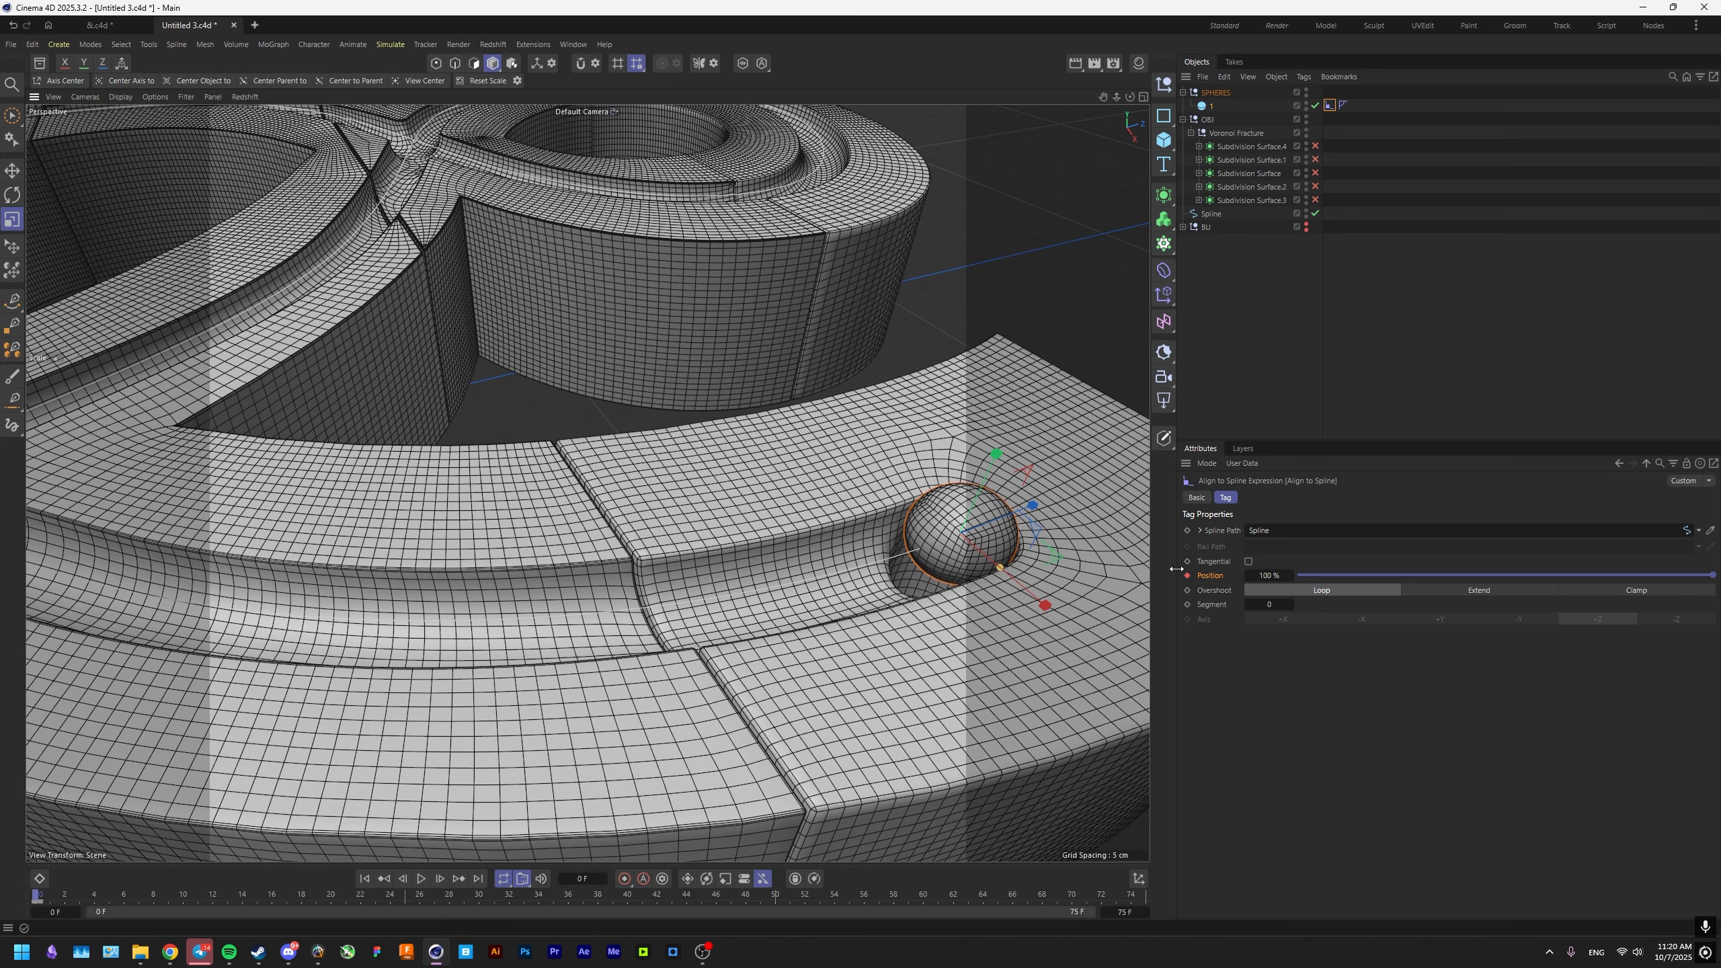
Show the timeline's dope sheet, extend the animation to 100 frames (25*4) and go to frame 100.
drag(1176, 569, 1371, 575)
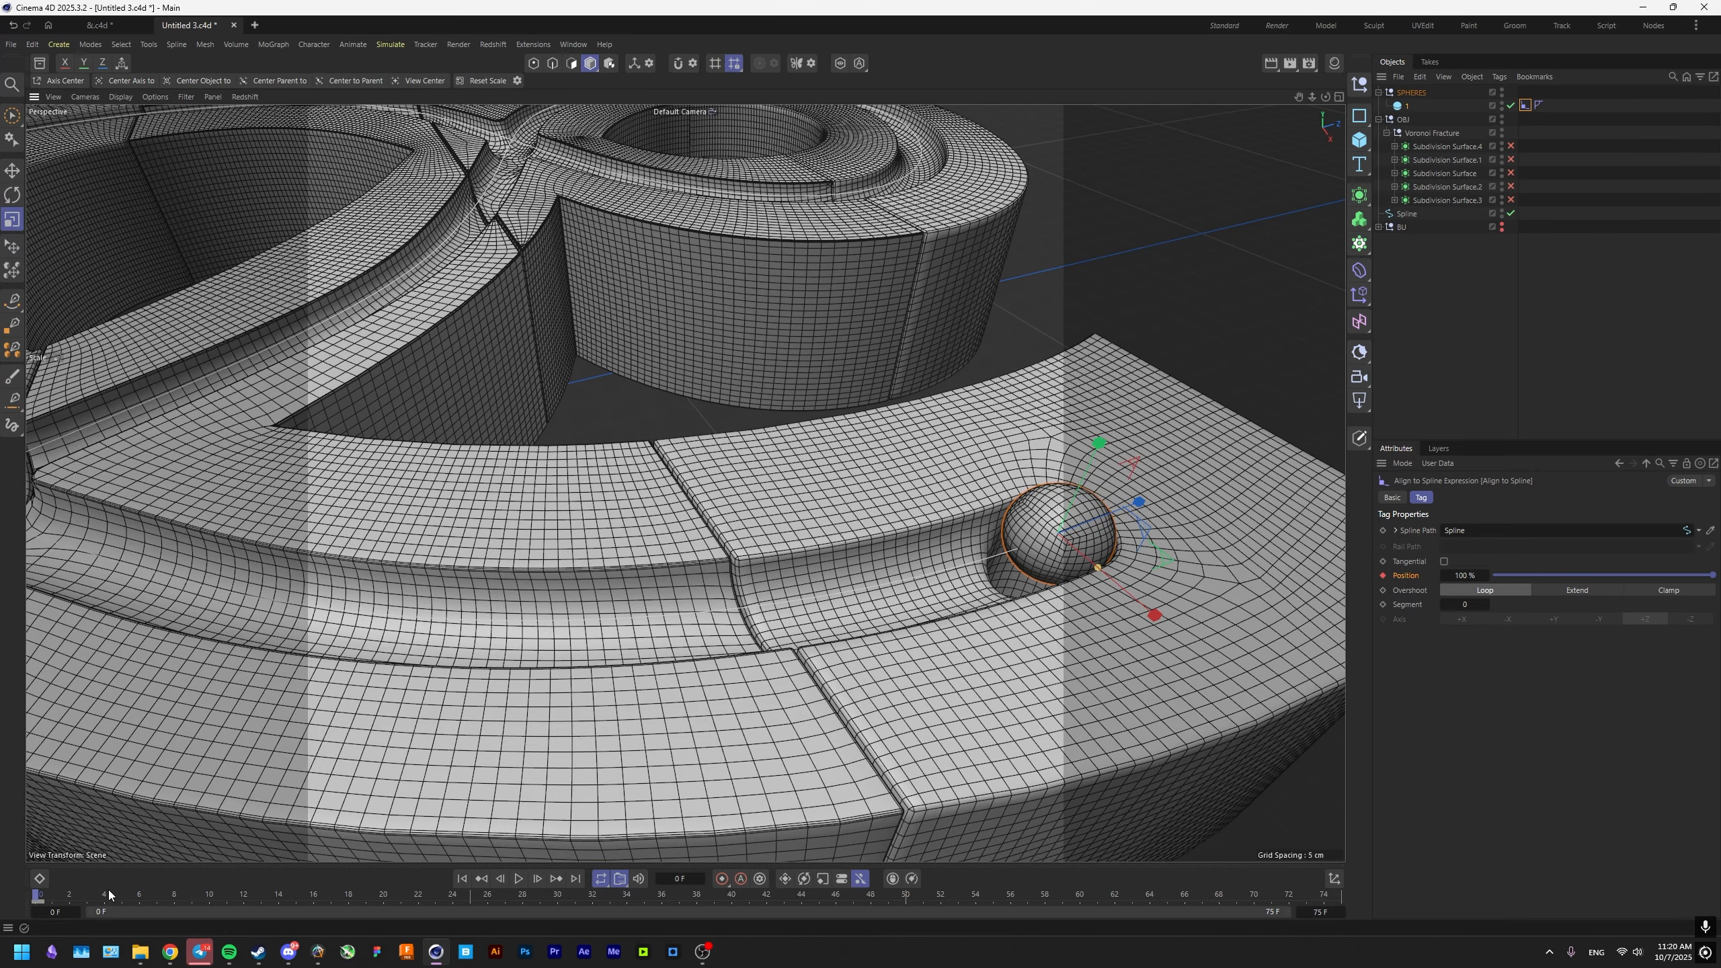
click(40, 879)
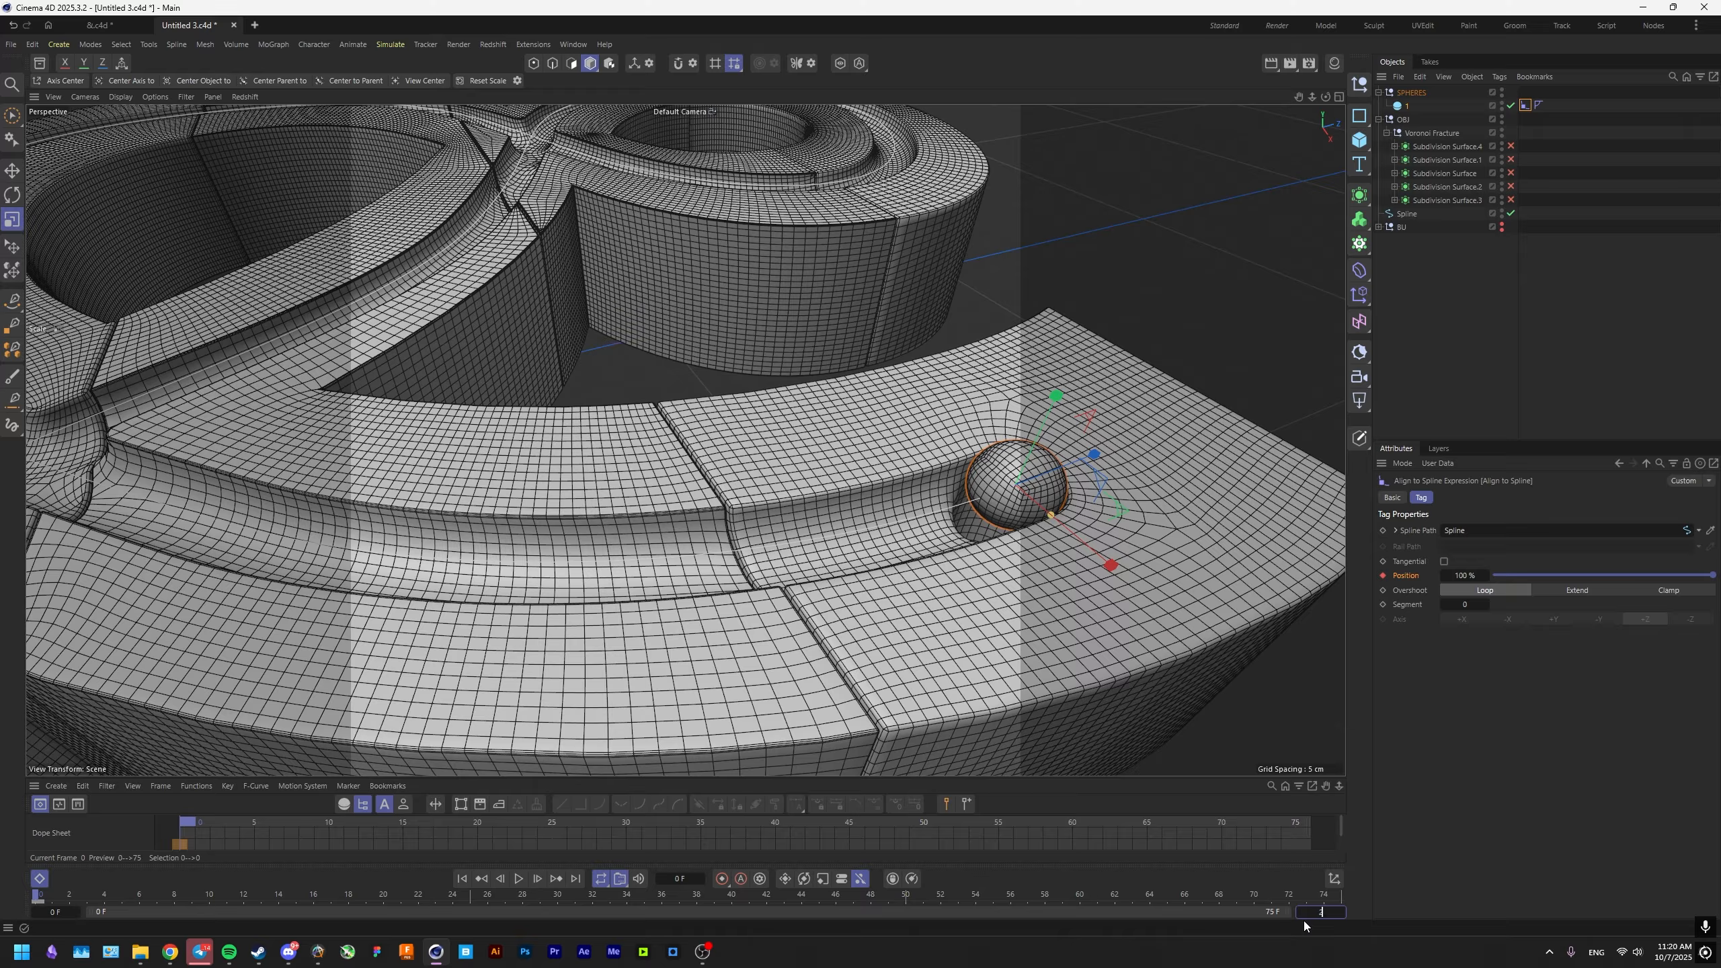
text(25*4)
key(Return)
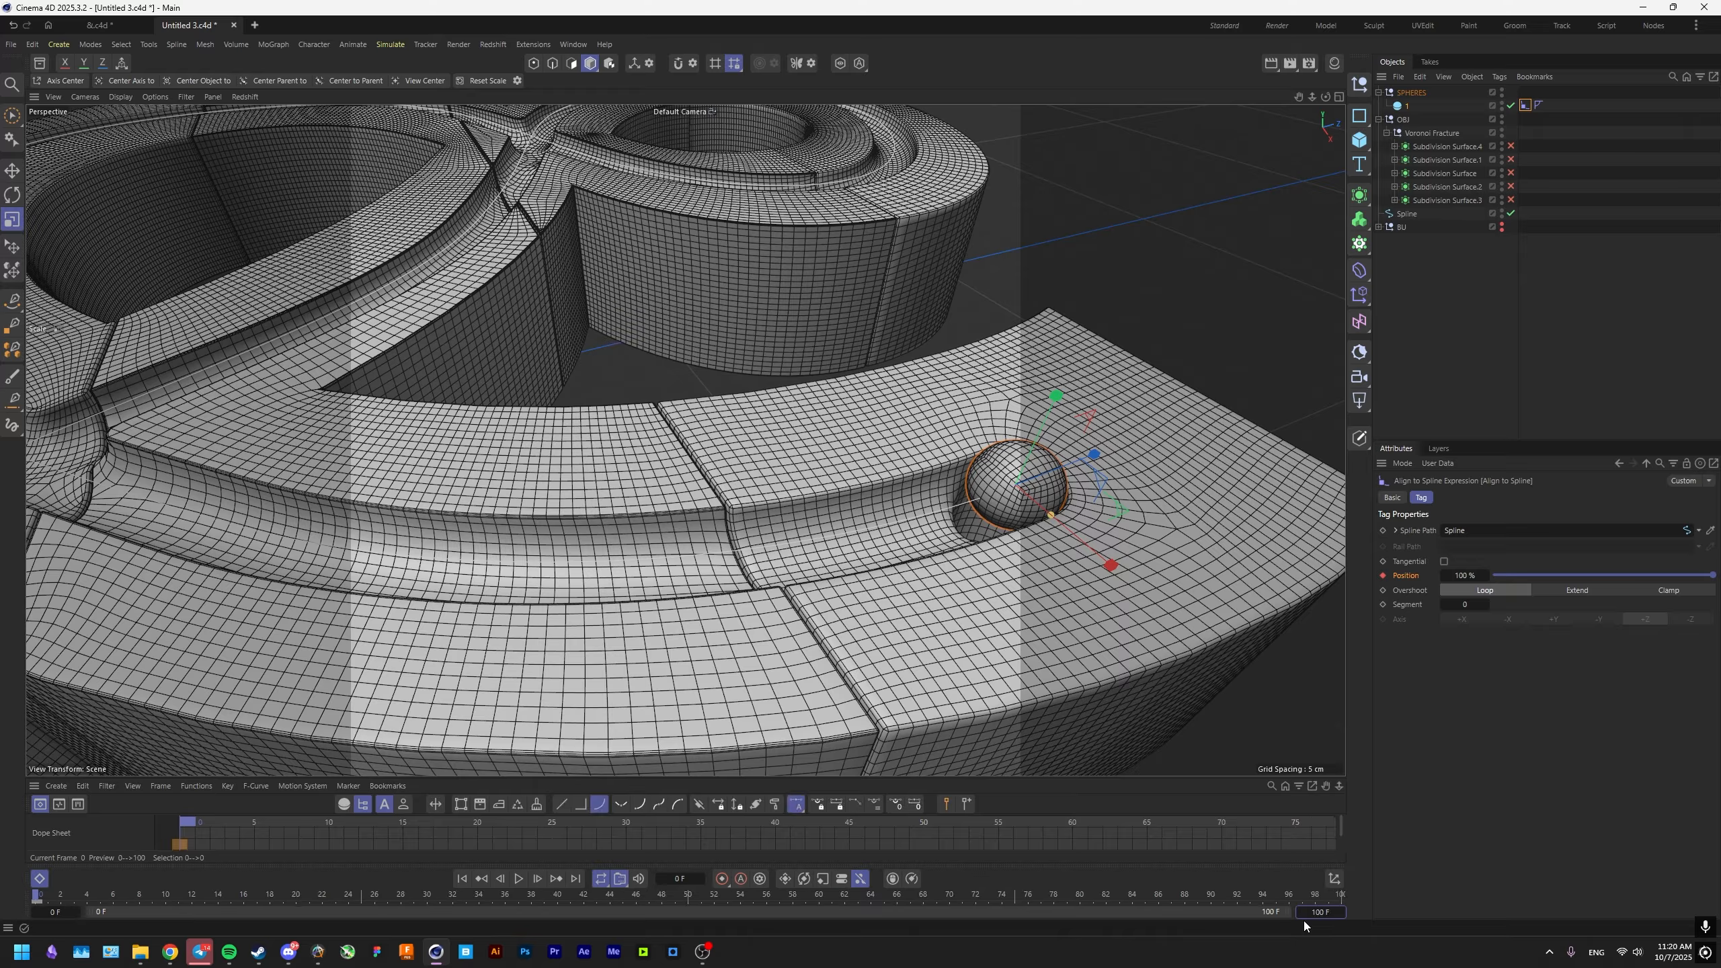
click(518, 879)
click(519, 879)
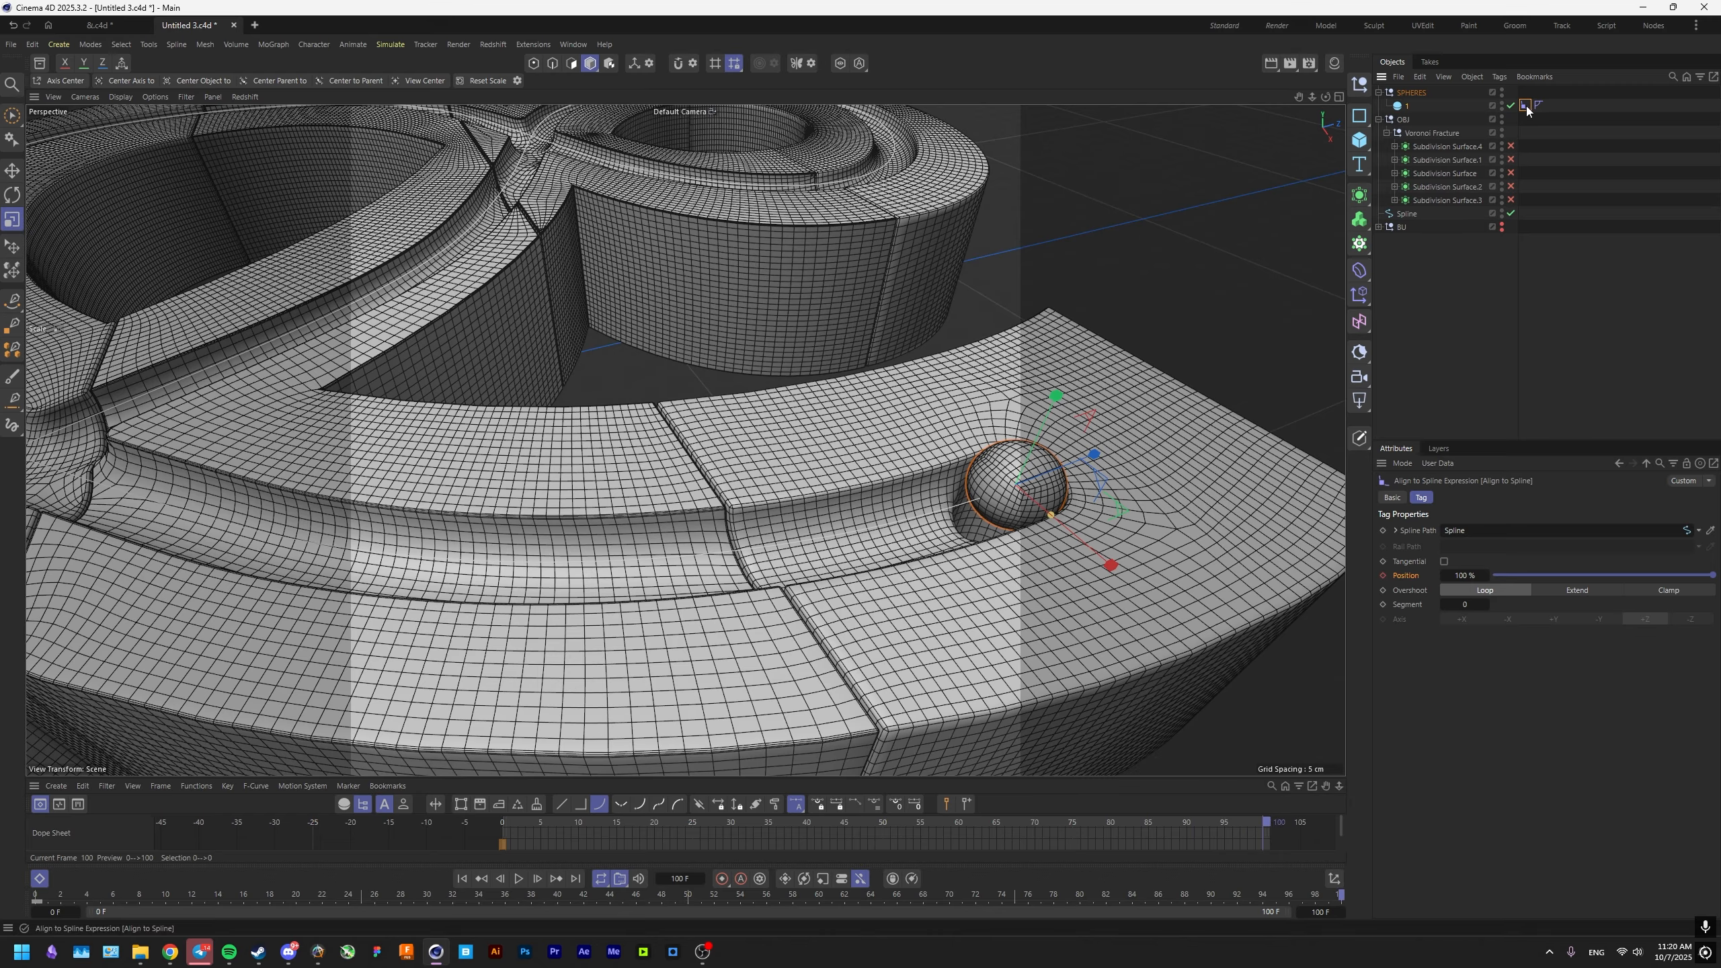
Set the sphere's Align to Spline position to 62.1% and keyframe it at frame 100.
mouse_move(1464, 575)
mouse_down()
mouse_move(1423, 575)
mouse_move(1443, 575)
mouse_up()
alt+middle_drag(672, 421, 937, 511)
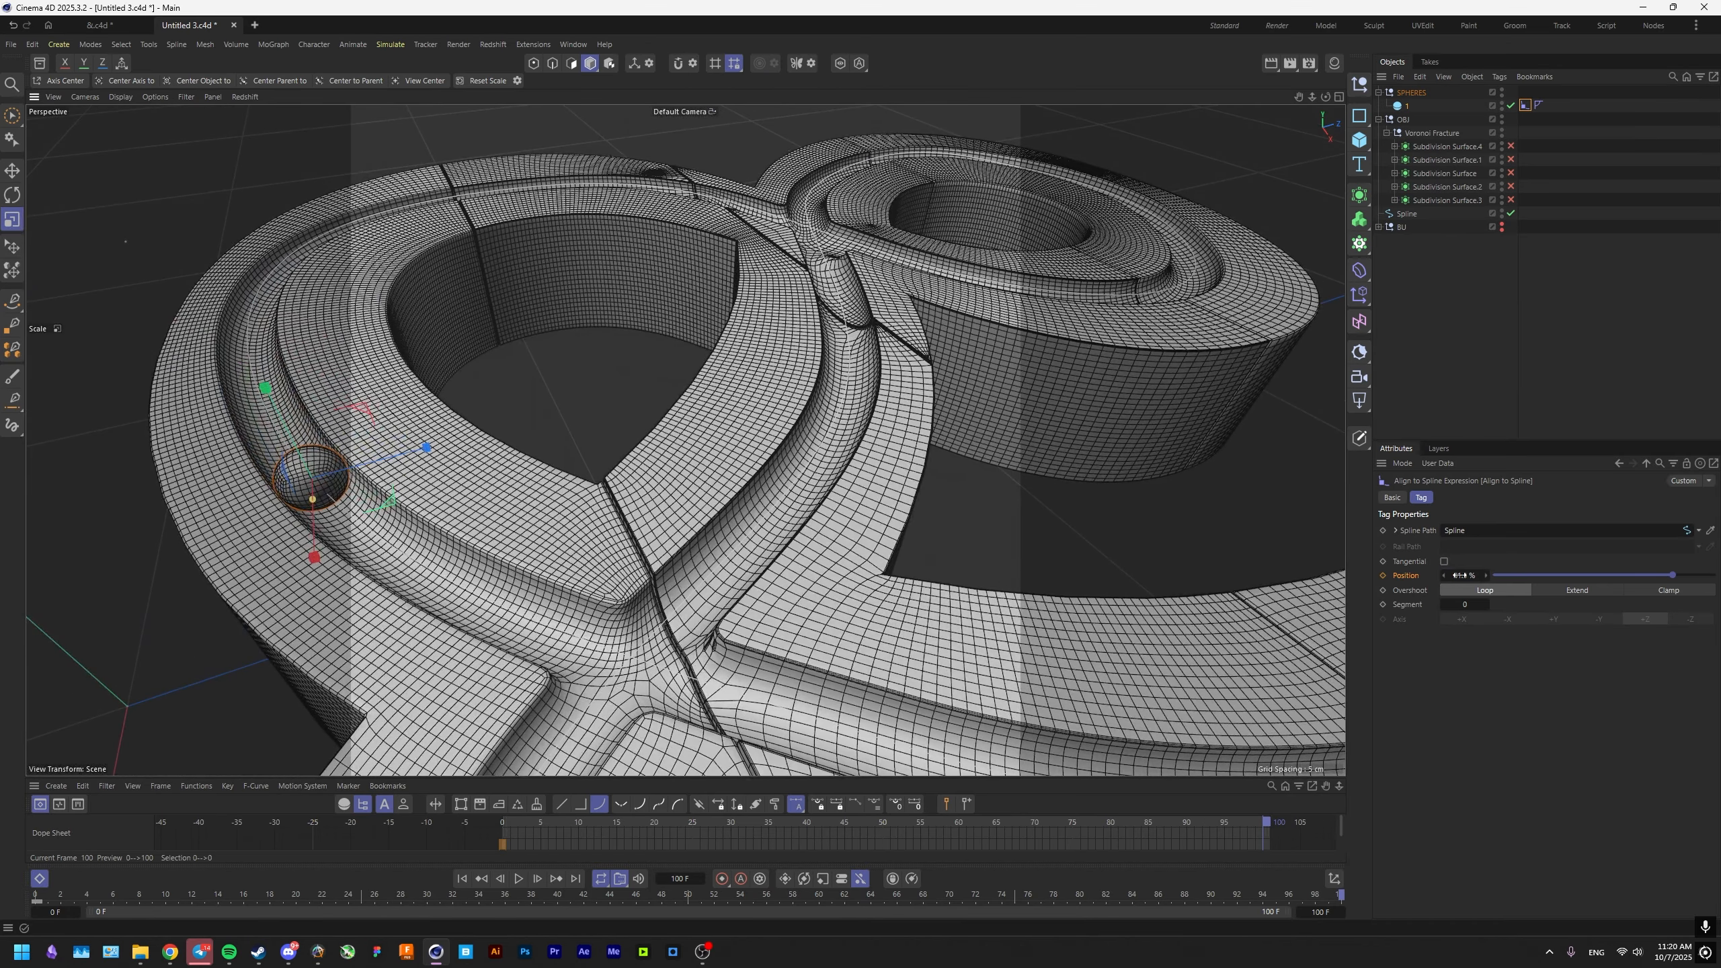
drag(1463, 575, 1404, 575)
scroll(783, 335, up, 3)
alt+middle_drag(654, 285, 688, 395)
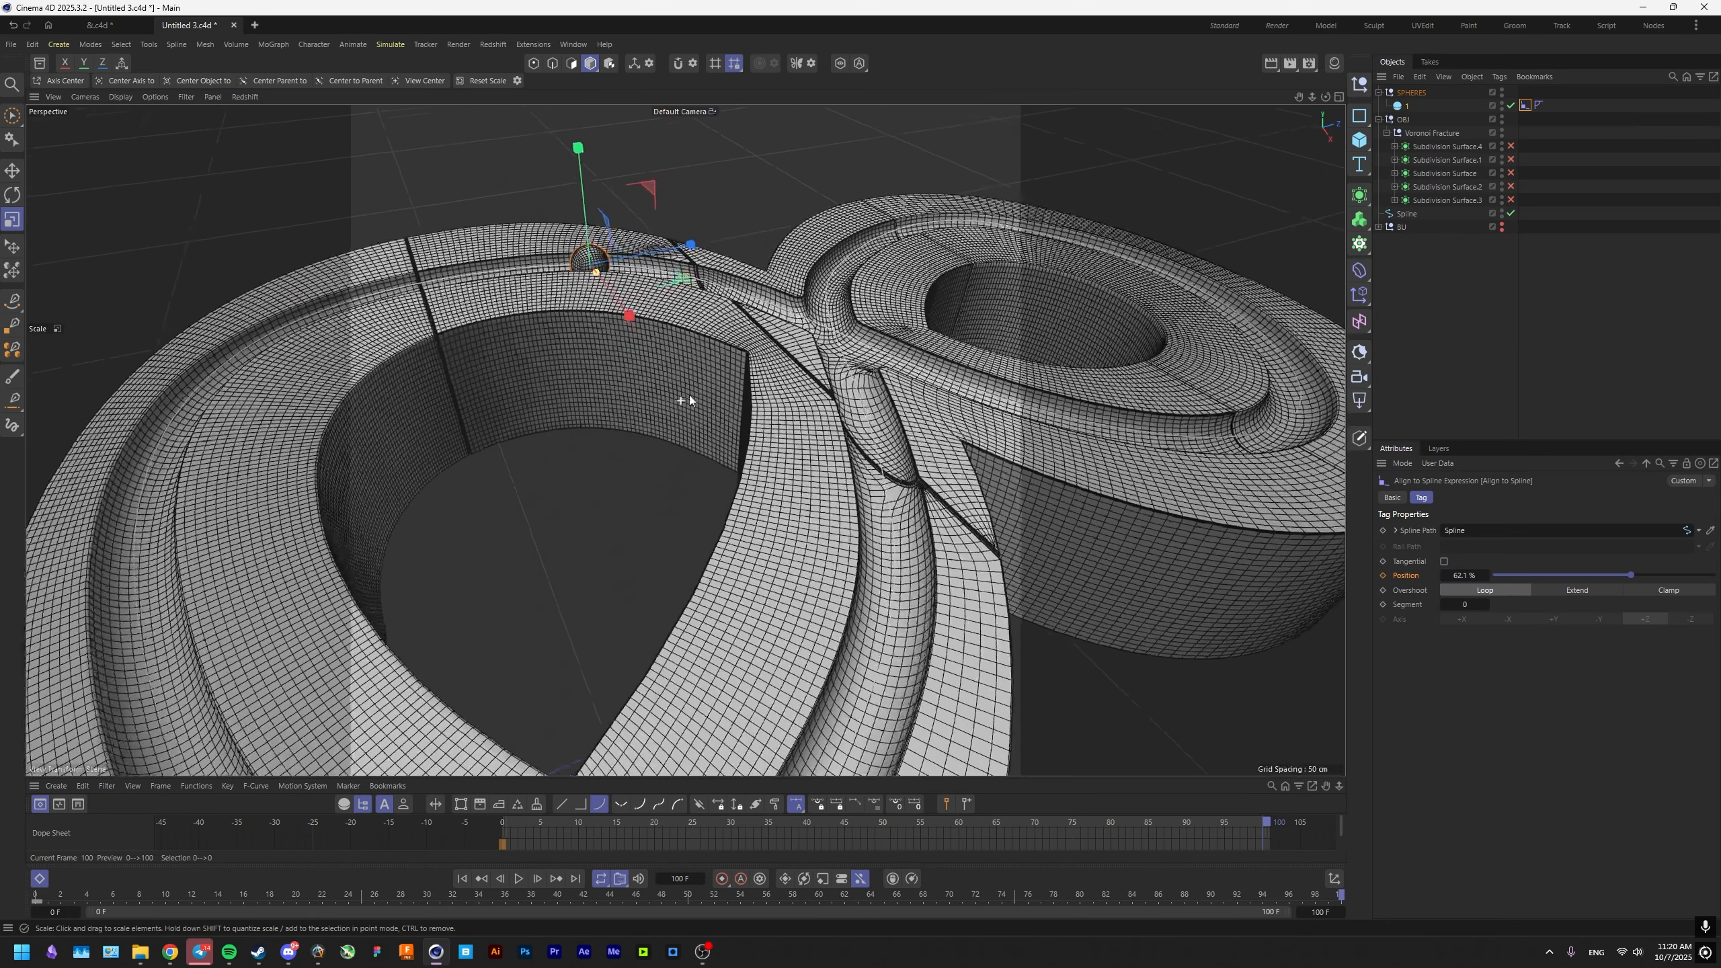
scroll(688, 395, up, 3)
scroll(772, 450, down, 6)
alt+middle_drag(772, 450, 515, 310)
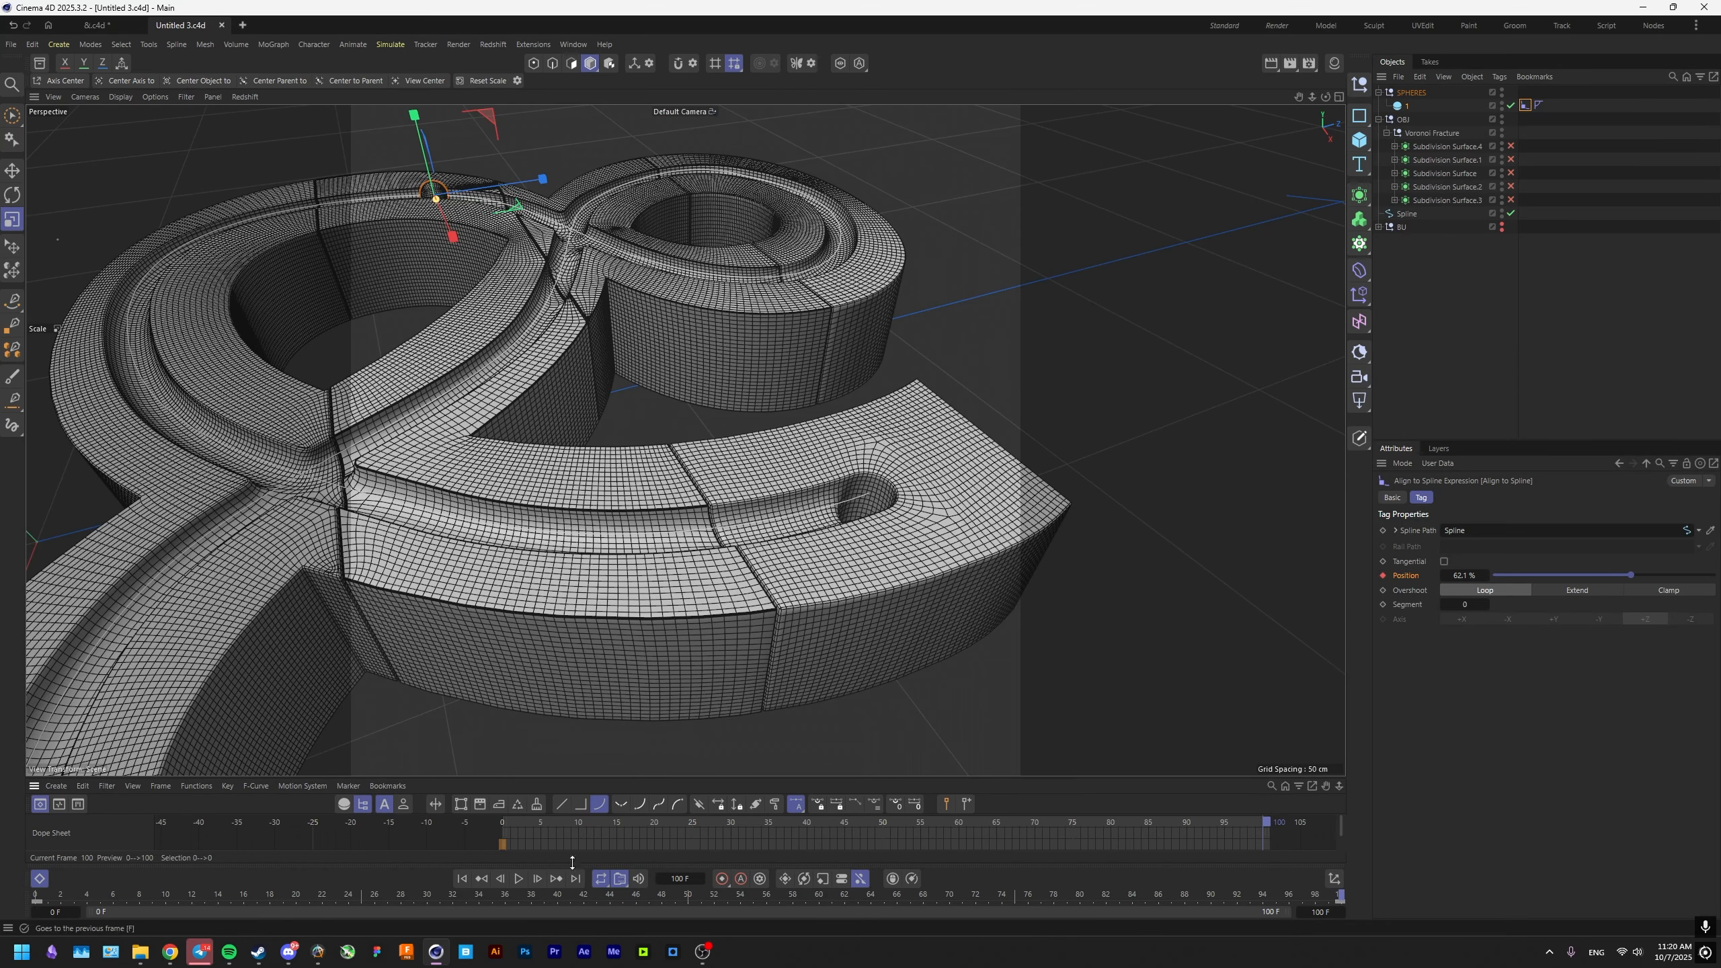
Set all keys of the Align to Spline position track to linear interpolation and close the timeline.
key(ctrl+a)
key(ctrl+s)
drag(584, 851, 686, 775)
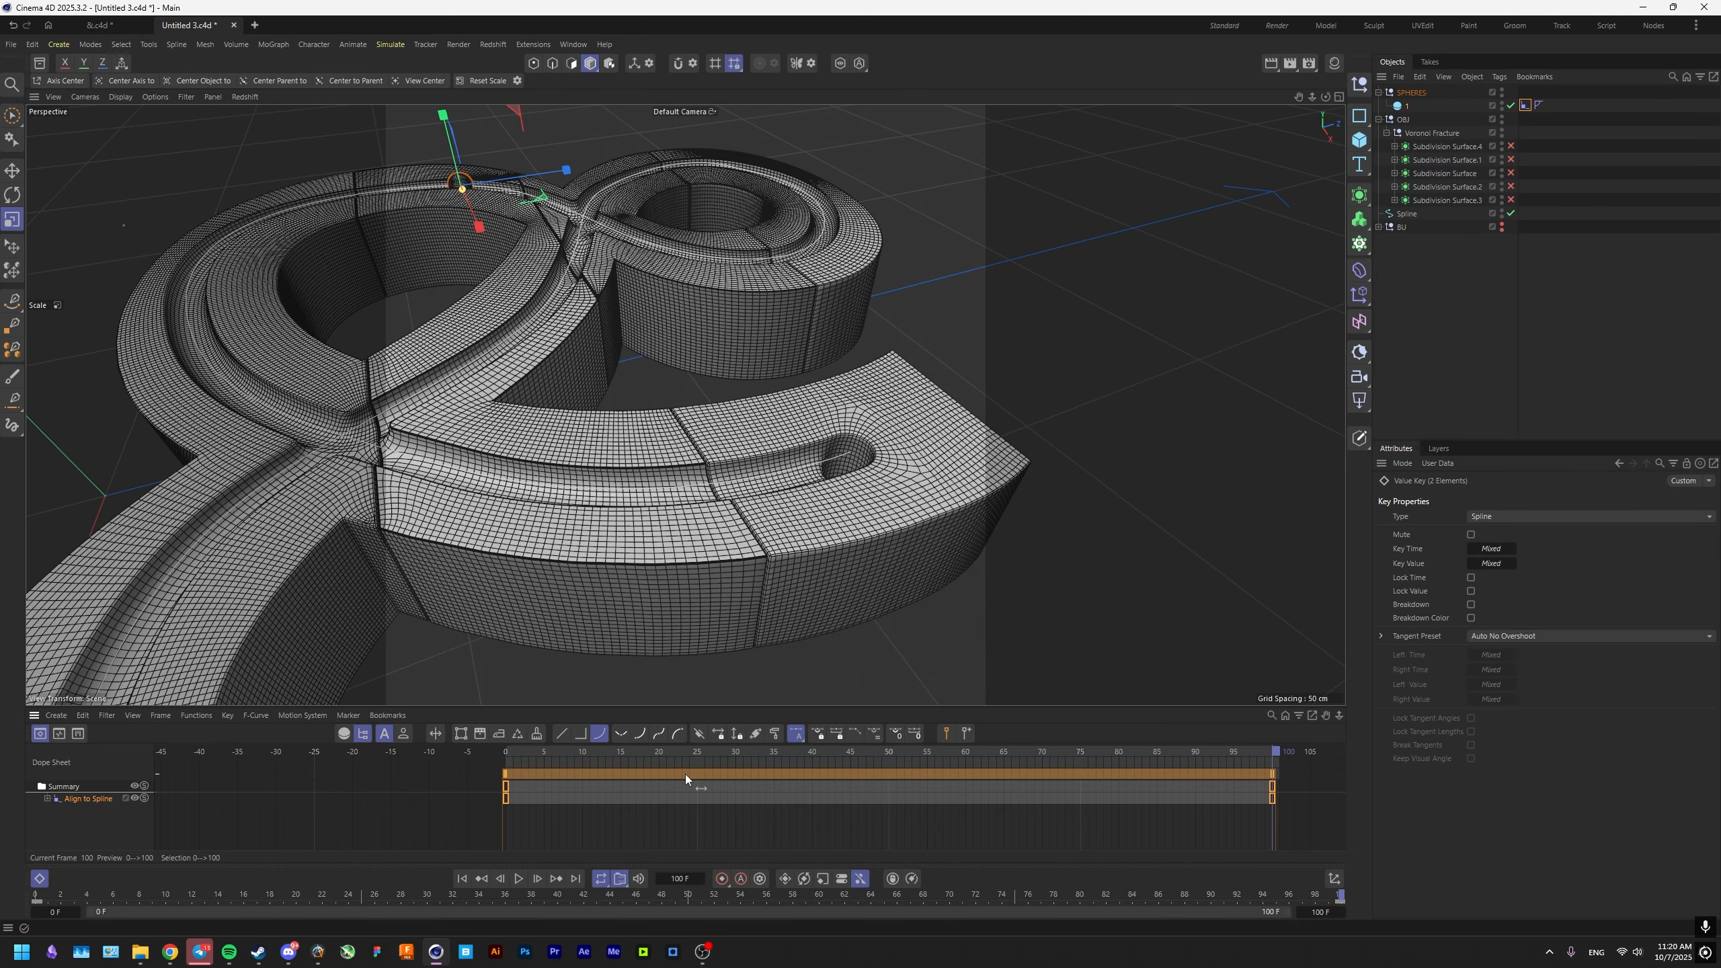
click(81, 804)
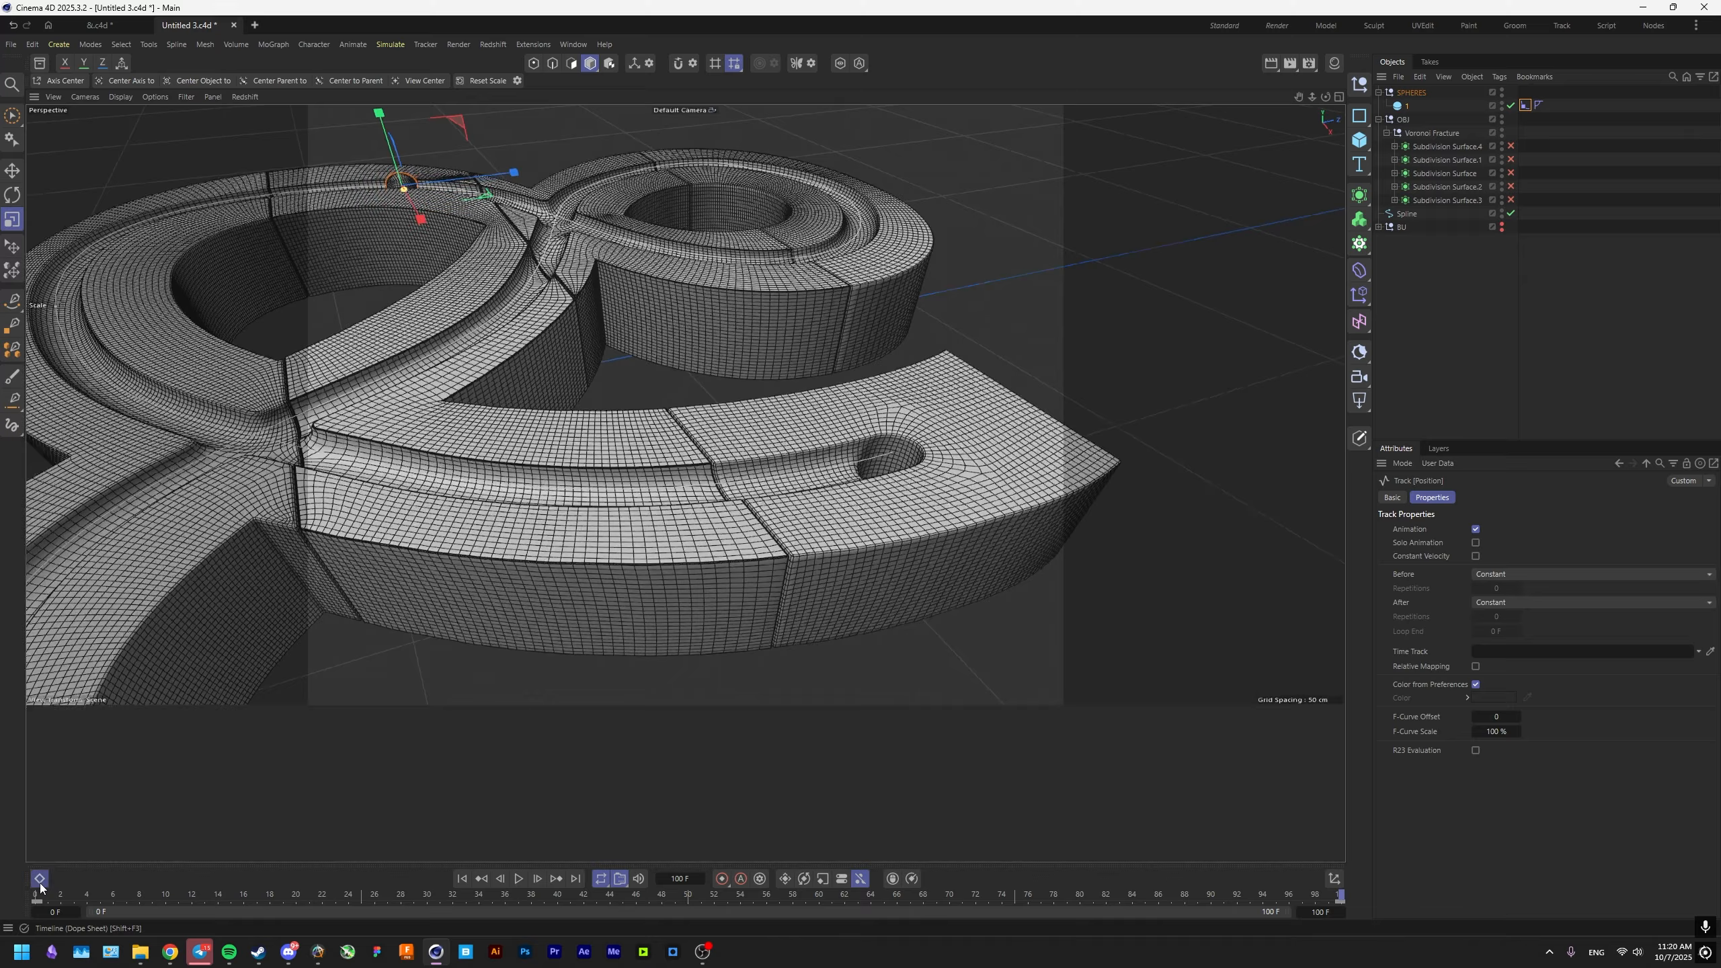
click(86, 803)
click(86, 803)
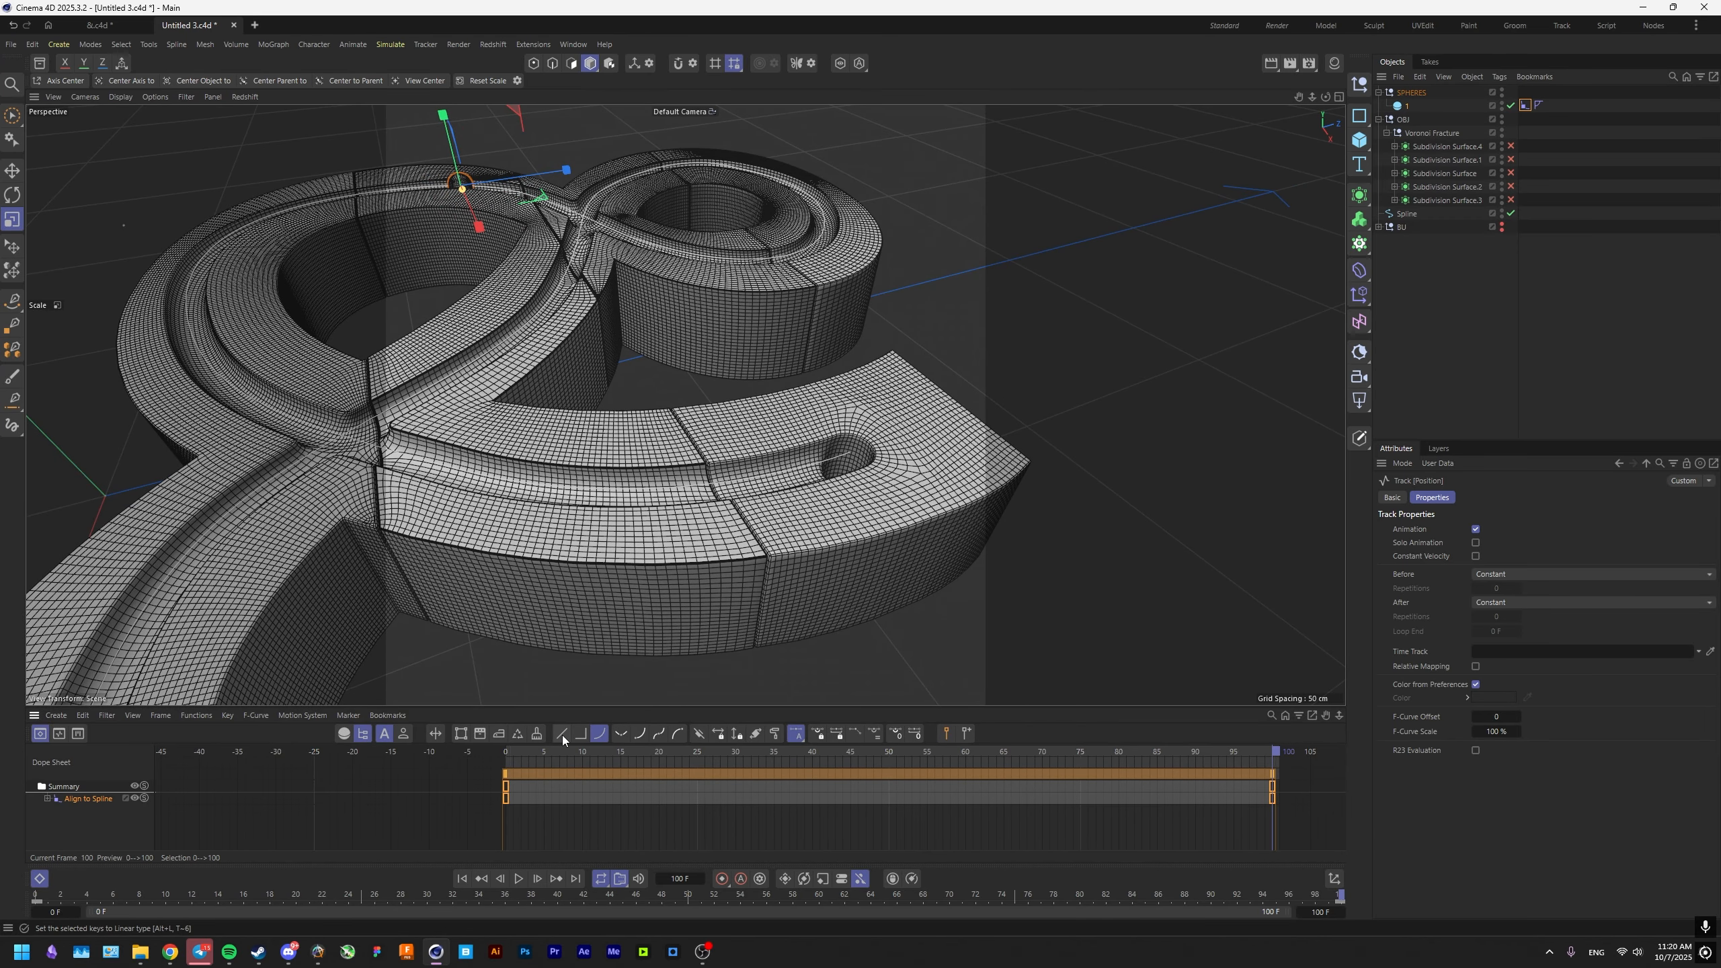
click(39, 878)
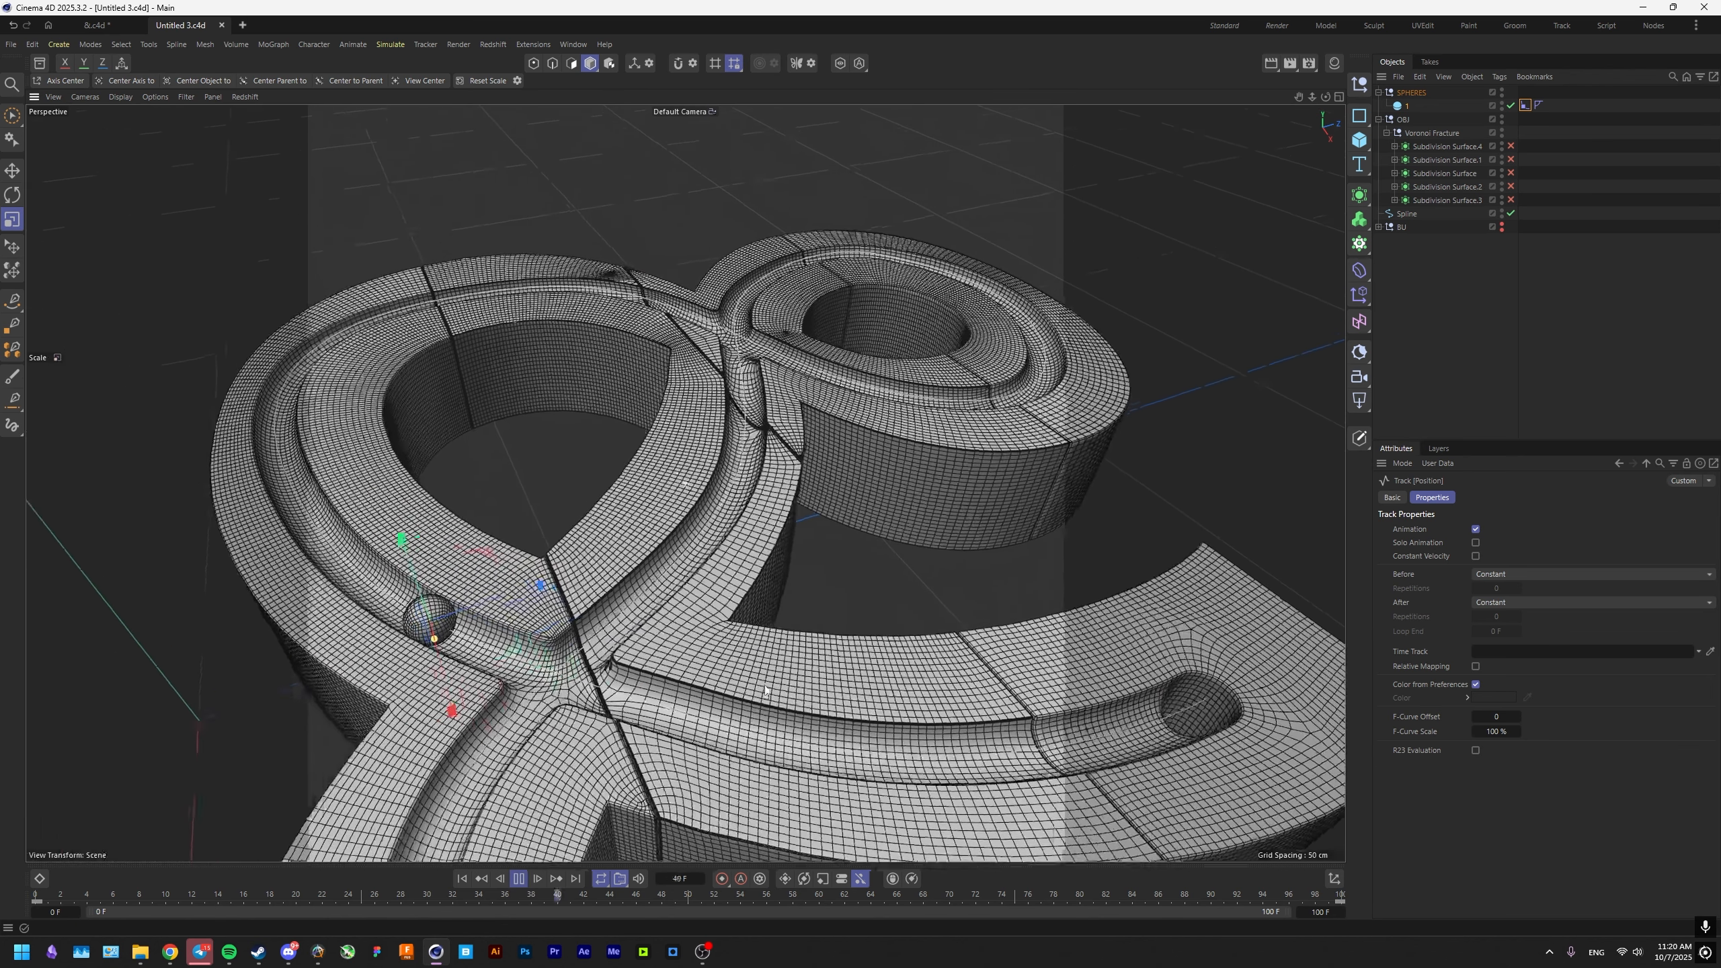
Play the animation to check the sphere rolling along the groove, and return to frame 0.
alt+middle_drag(765, 690, 786, 716)
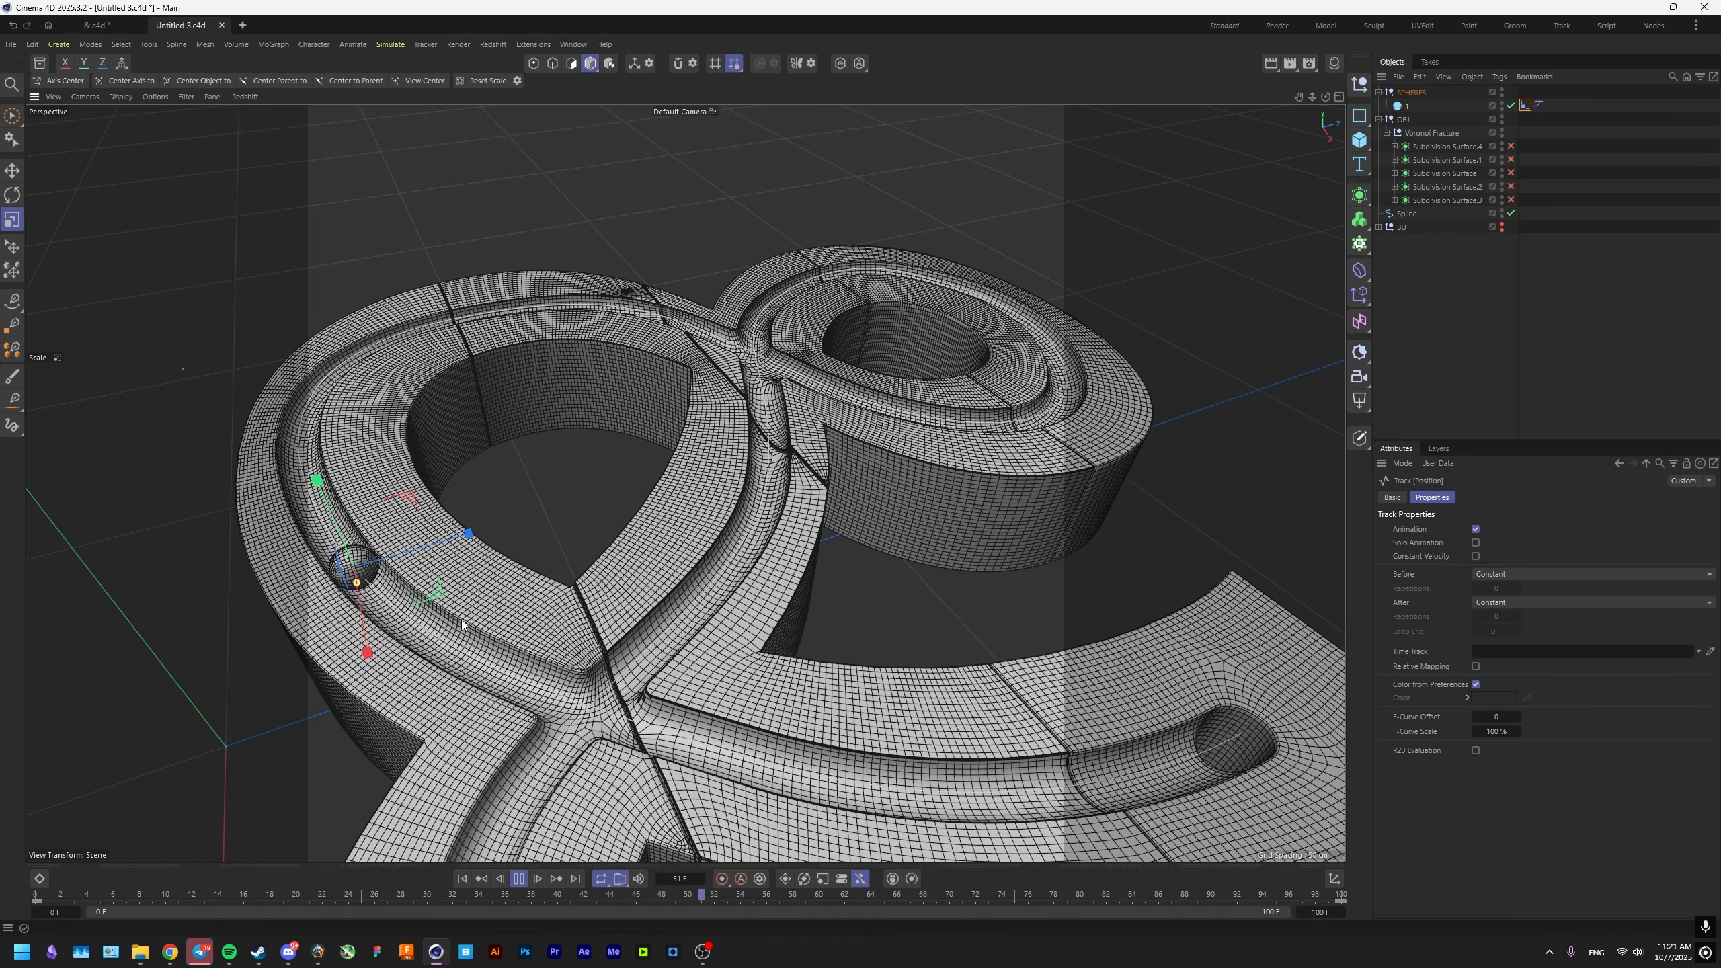
click(518, 879)
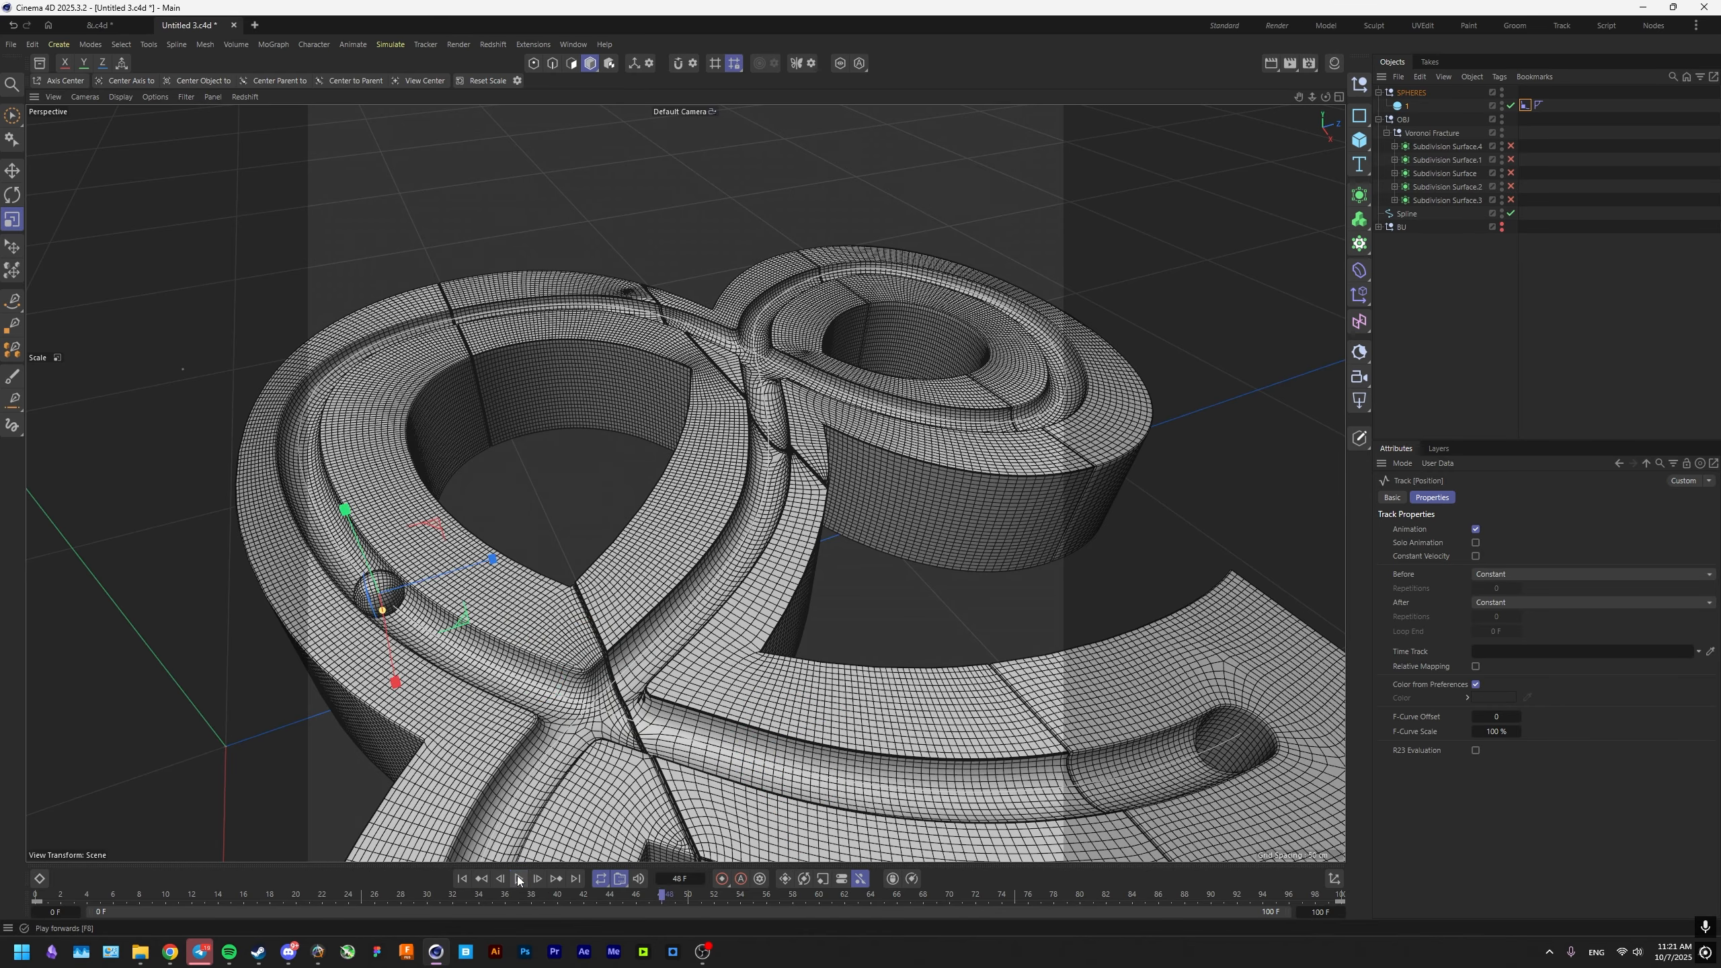
click(478, 881)
Add a Rigid Body tag to sphere 1 and set its Follow Position force to 1.
right_click(1433, 105)
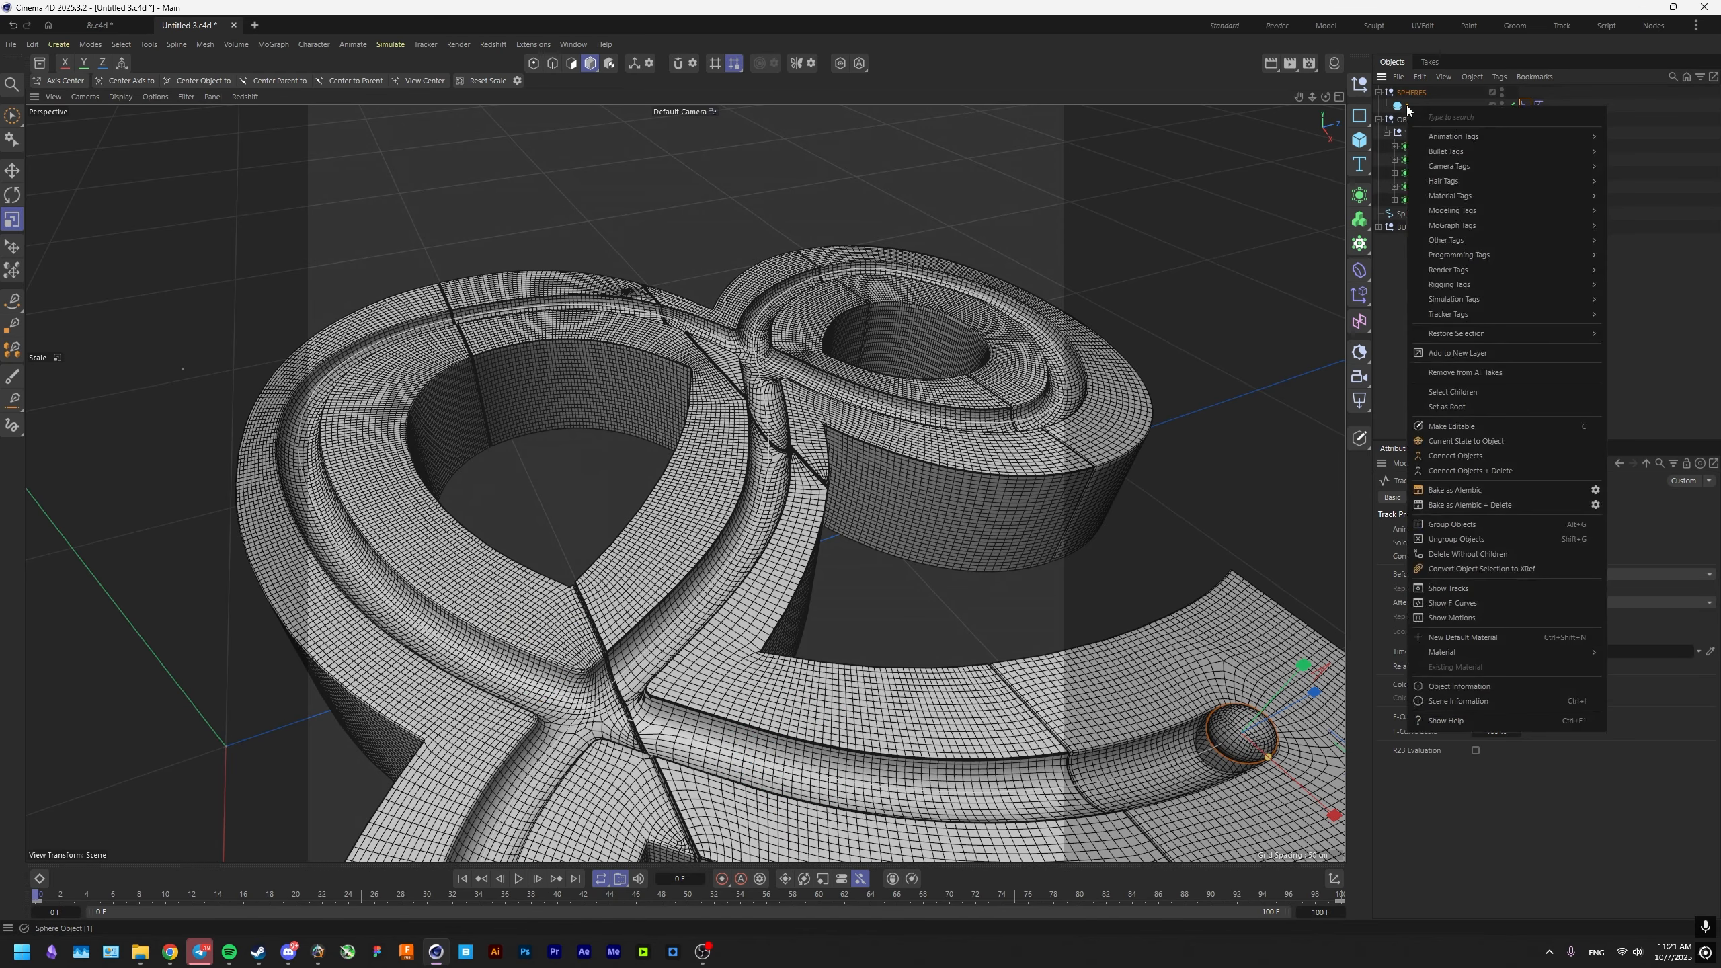
mouse_move(1455, 306)
click(1634, 308)
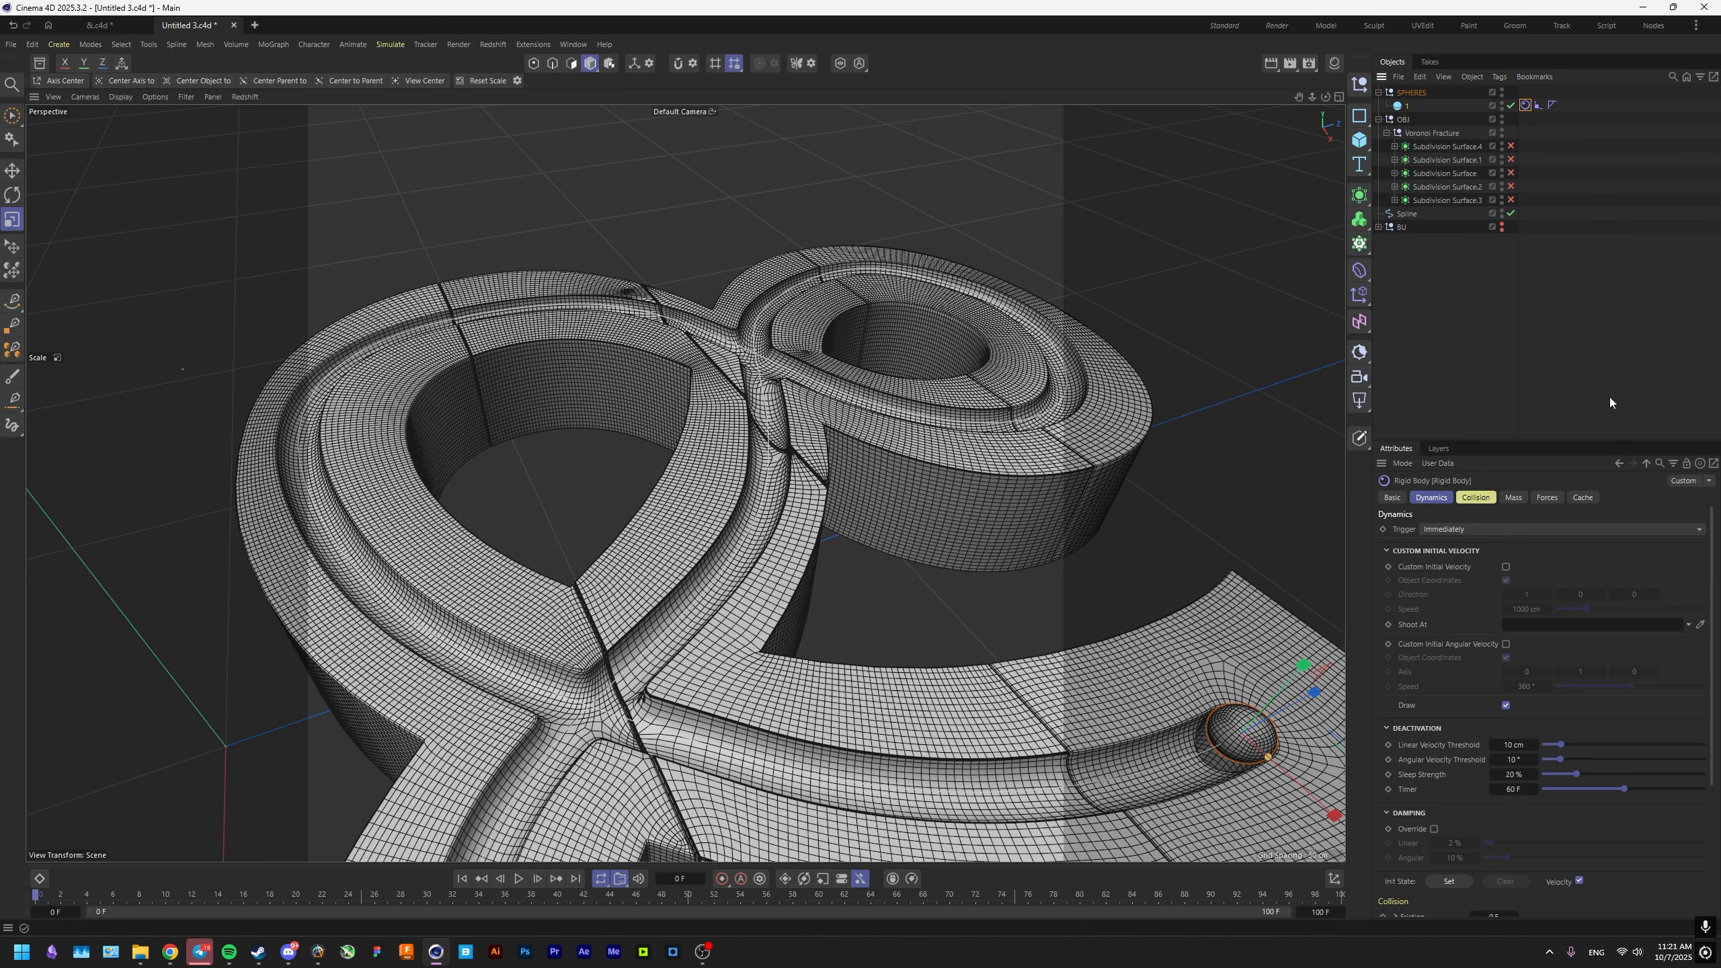
click(1465, 500)
click(1435, 500)
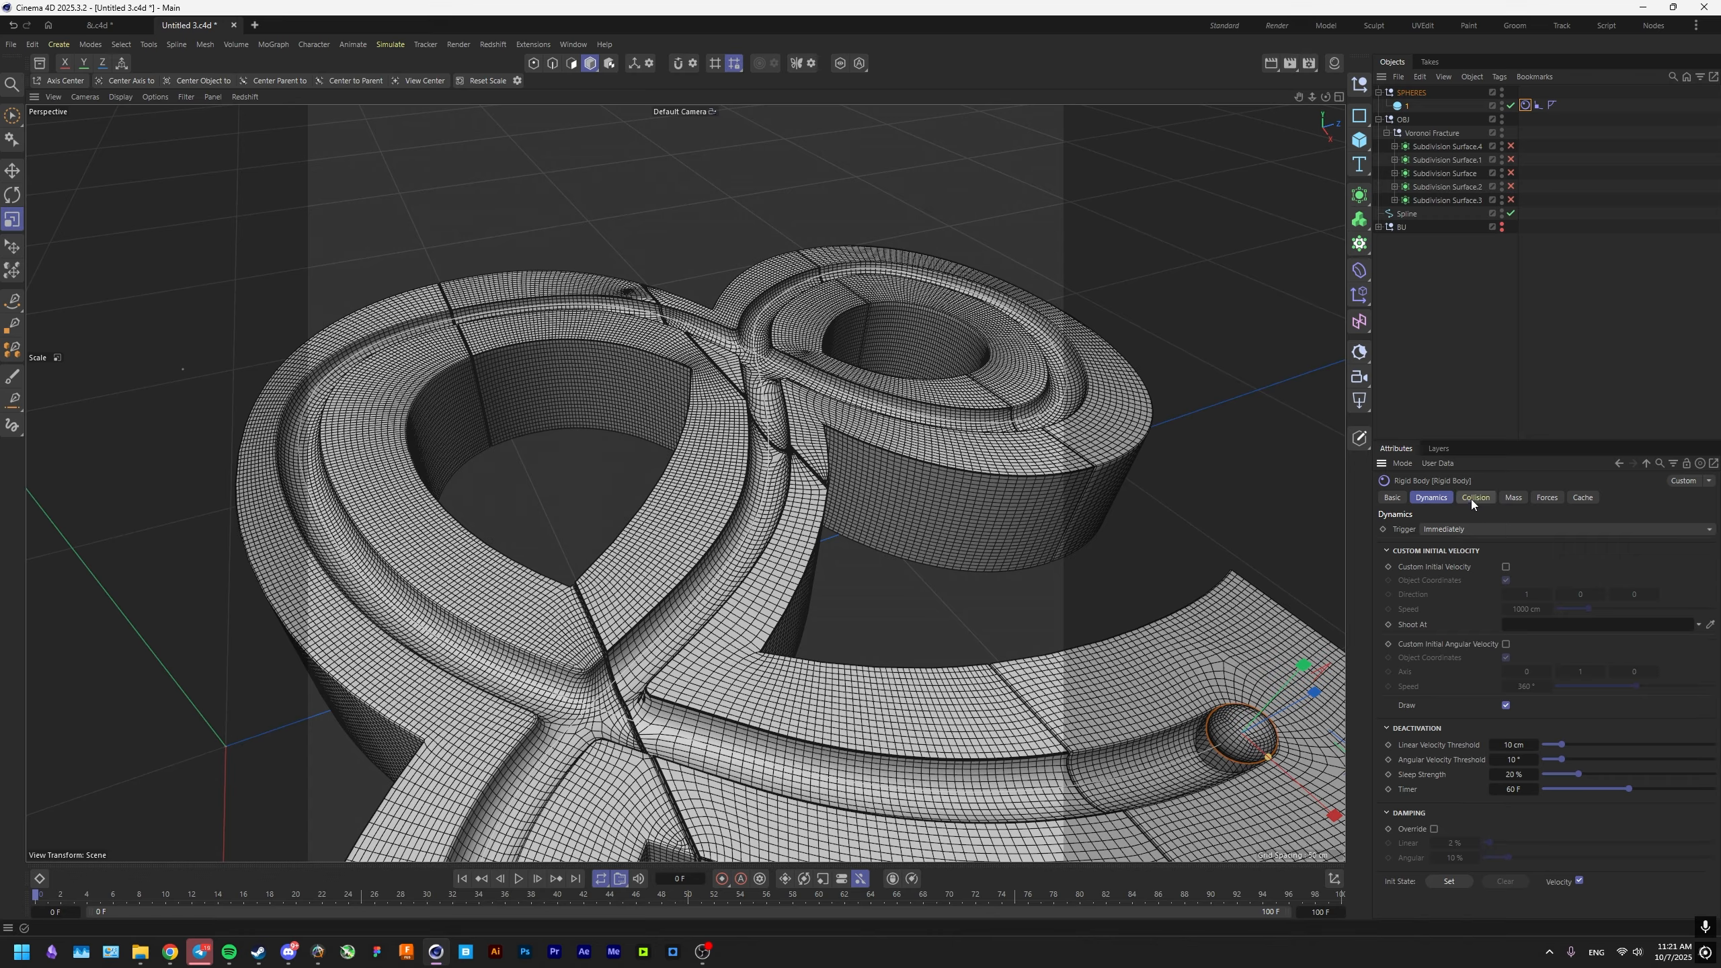
click(1512, 498)
click(1547, 497)
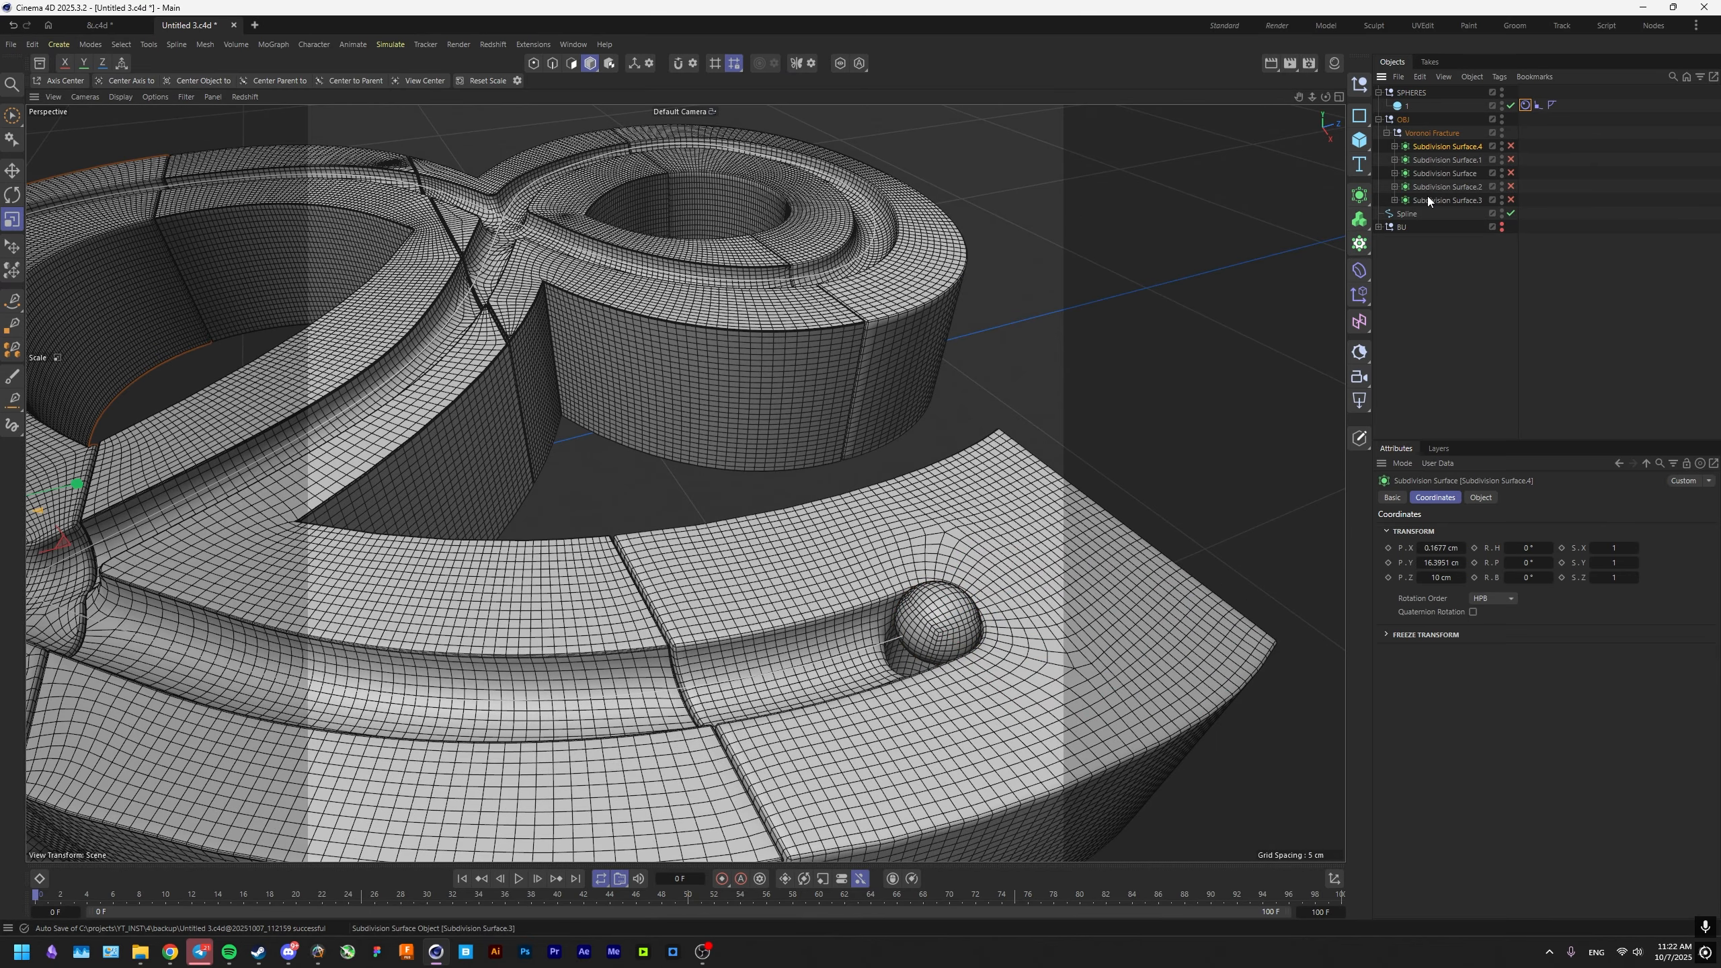
Try to add a Collider tag to the five Subdivision Surface objects of the fractured ampersand.
shift+click(1428, 197)
right_click(1428, 198)
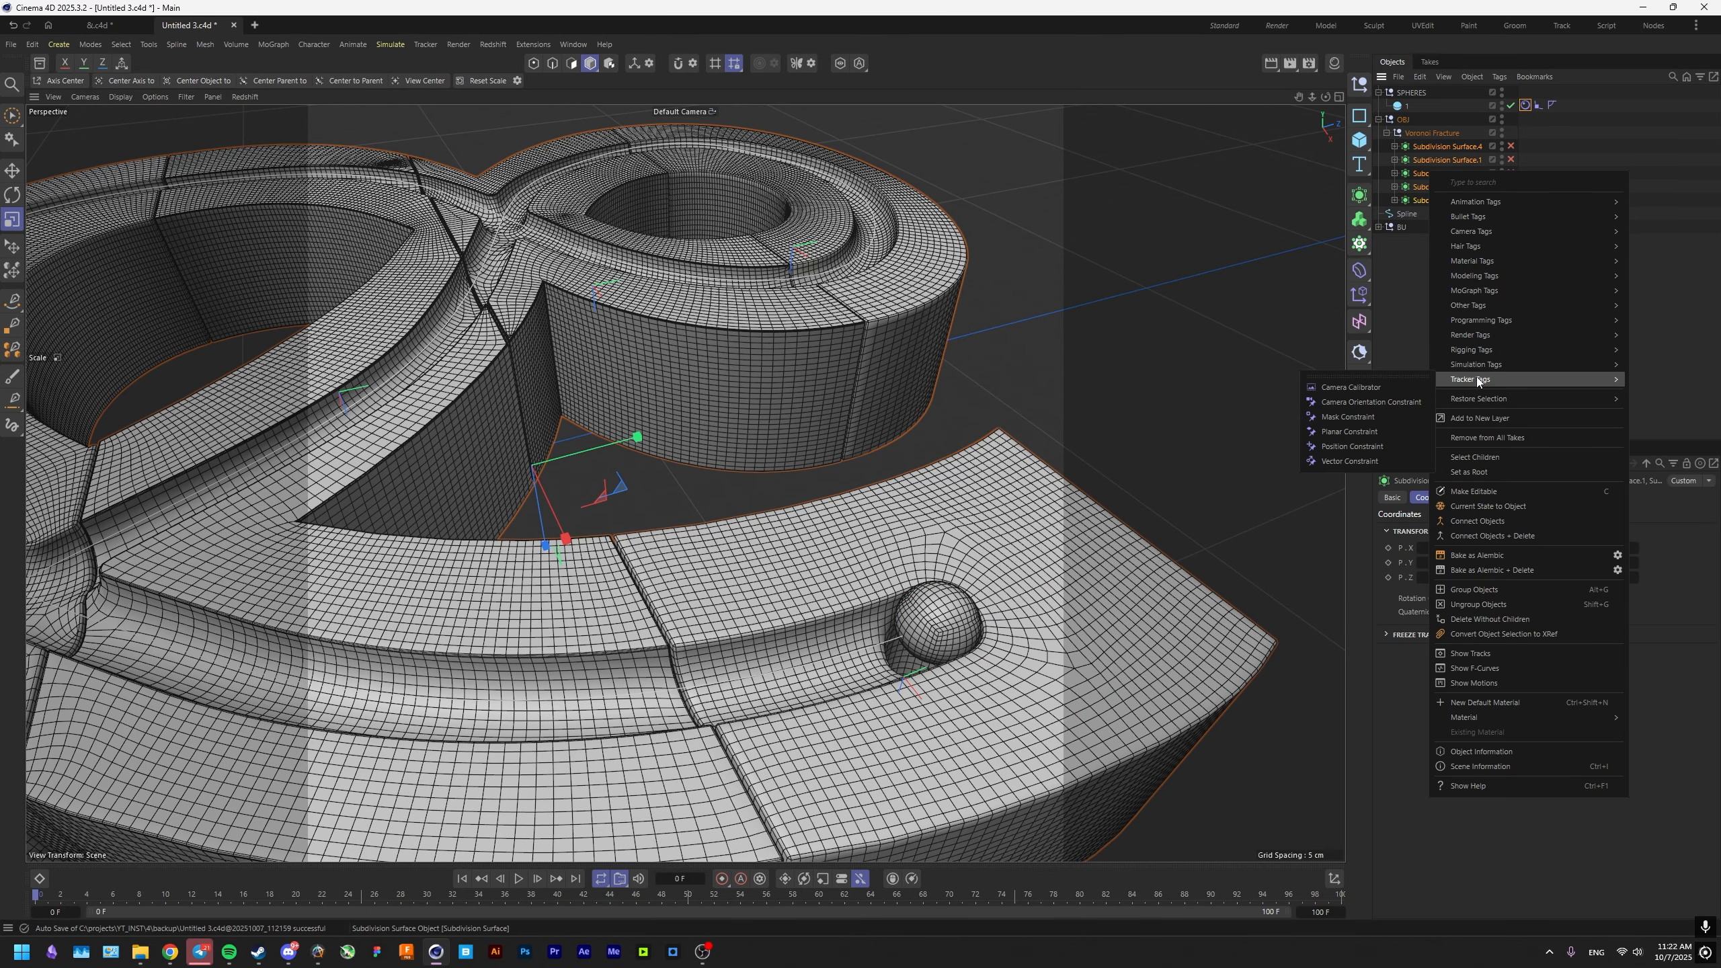
mouse_move(1478, 366)
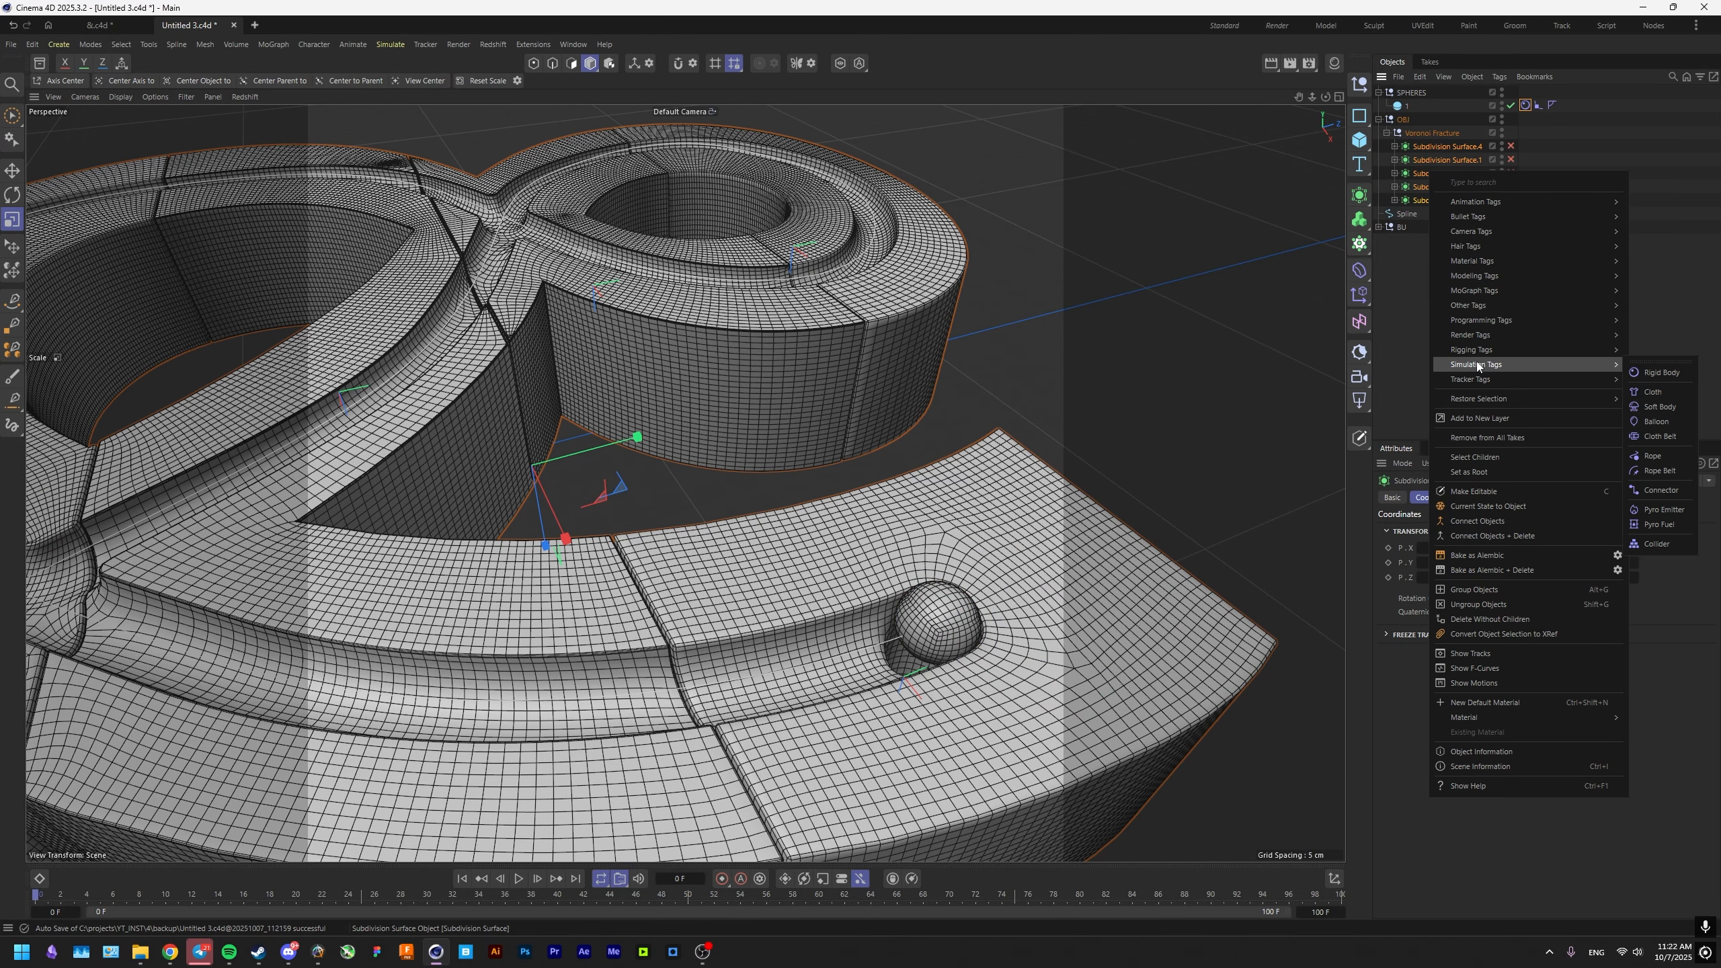
click(1661, 545)
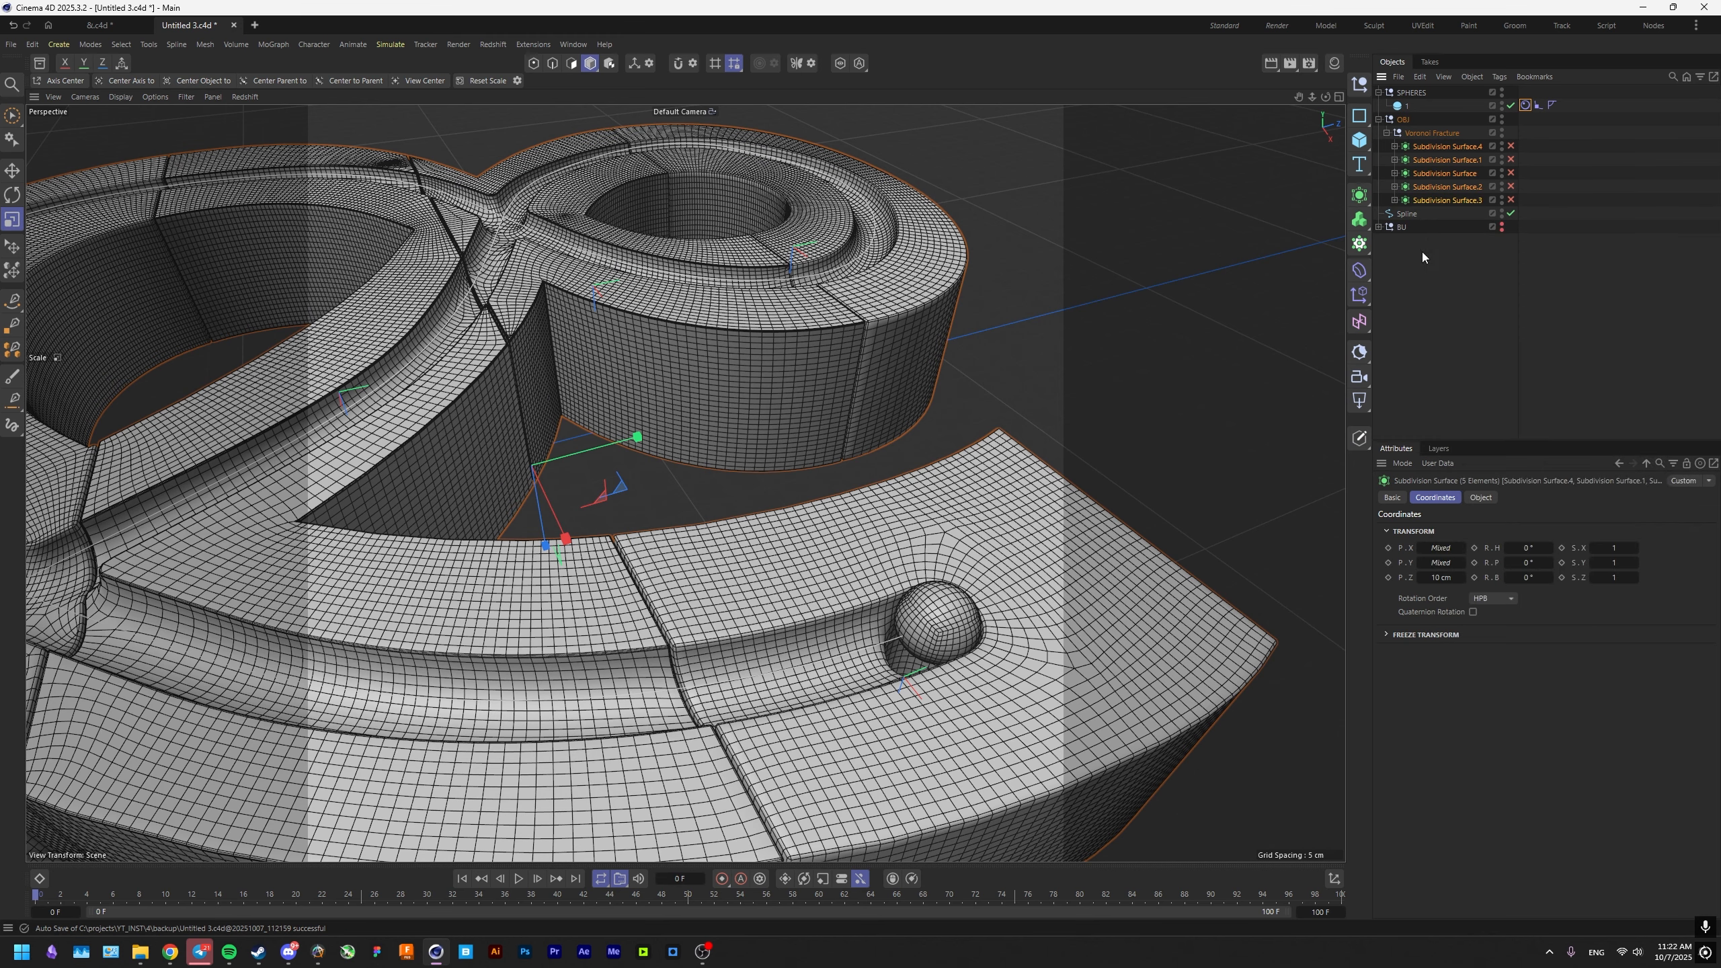
Add a Connect object inside the Voronoi Fracture null and parent all five Subdivision Surface objects to it.
click(1425, 148)
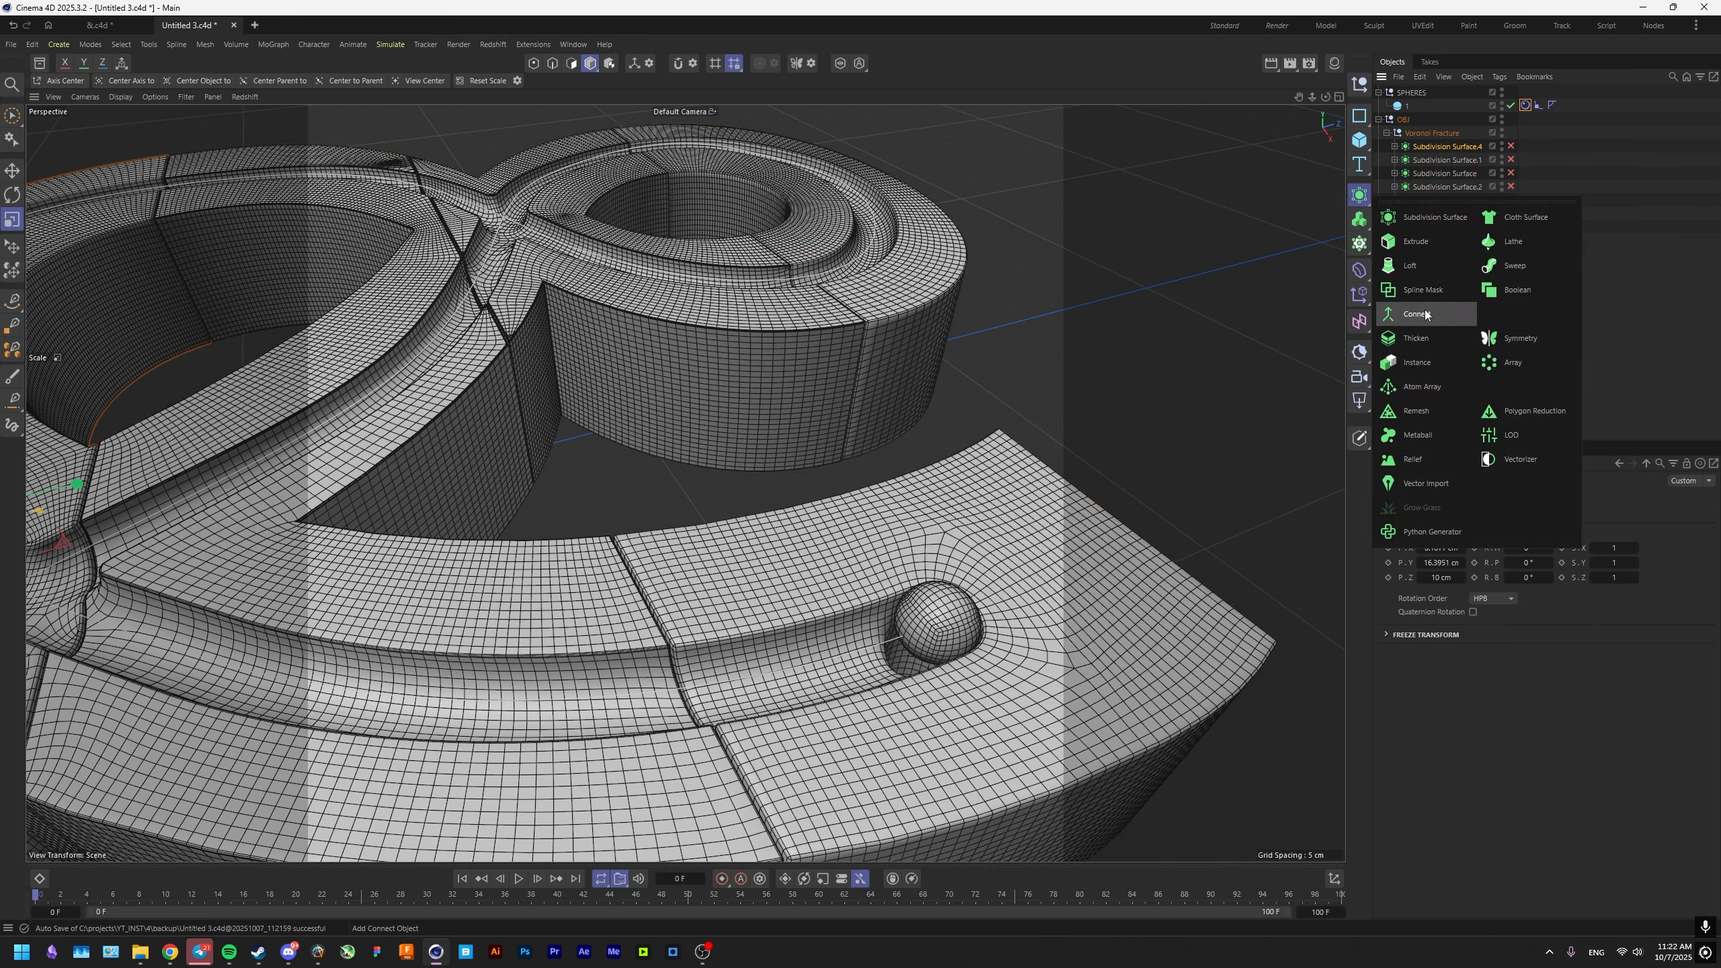
alt+click(1425, 312)
click(1422, 174)
shift+click(1433, 214)
drag(1433, 214, 1428, 148)
Add a Collider tag to the Connect object, with liquid collision mode Off and Collision Side set to Both, and save.
right_click(1428, 148)
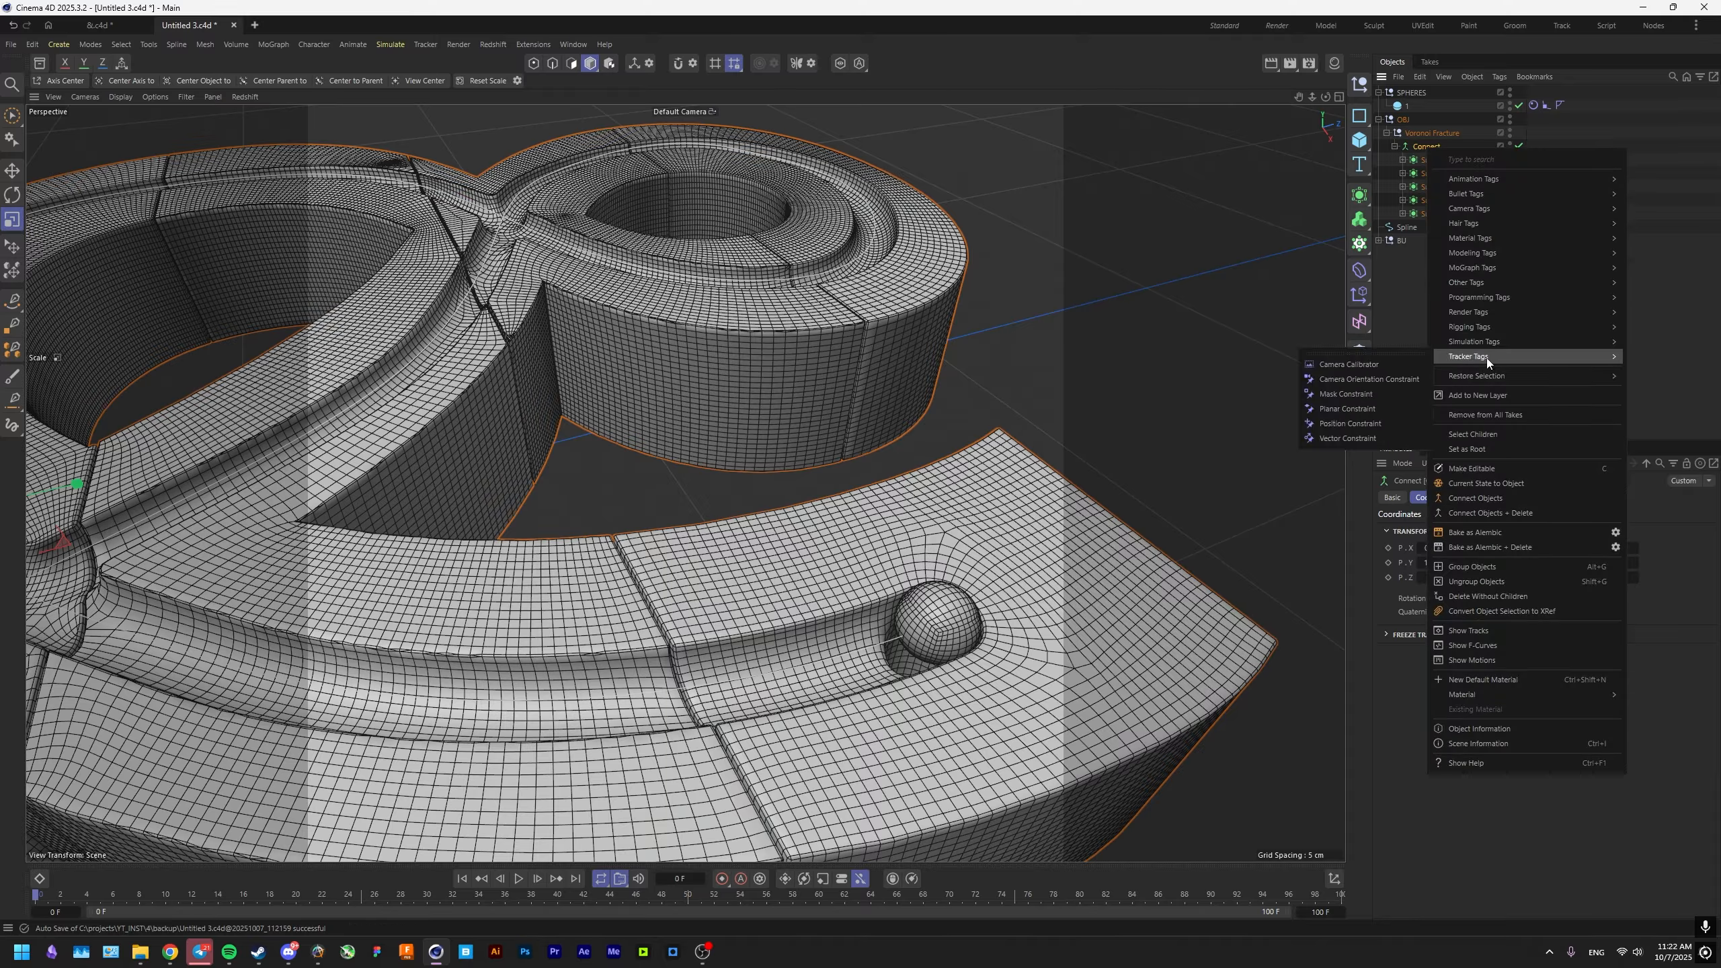
mouse_move(1487, 342)
click(1655, 519)
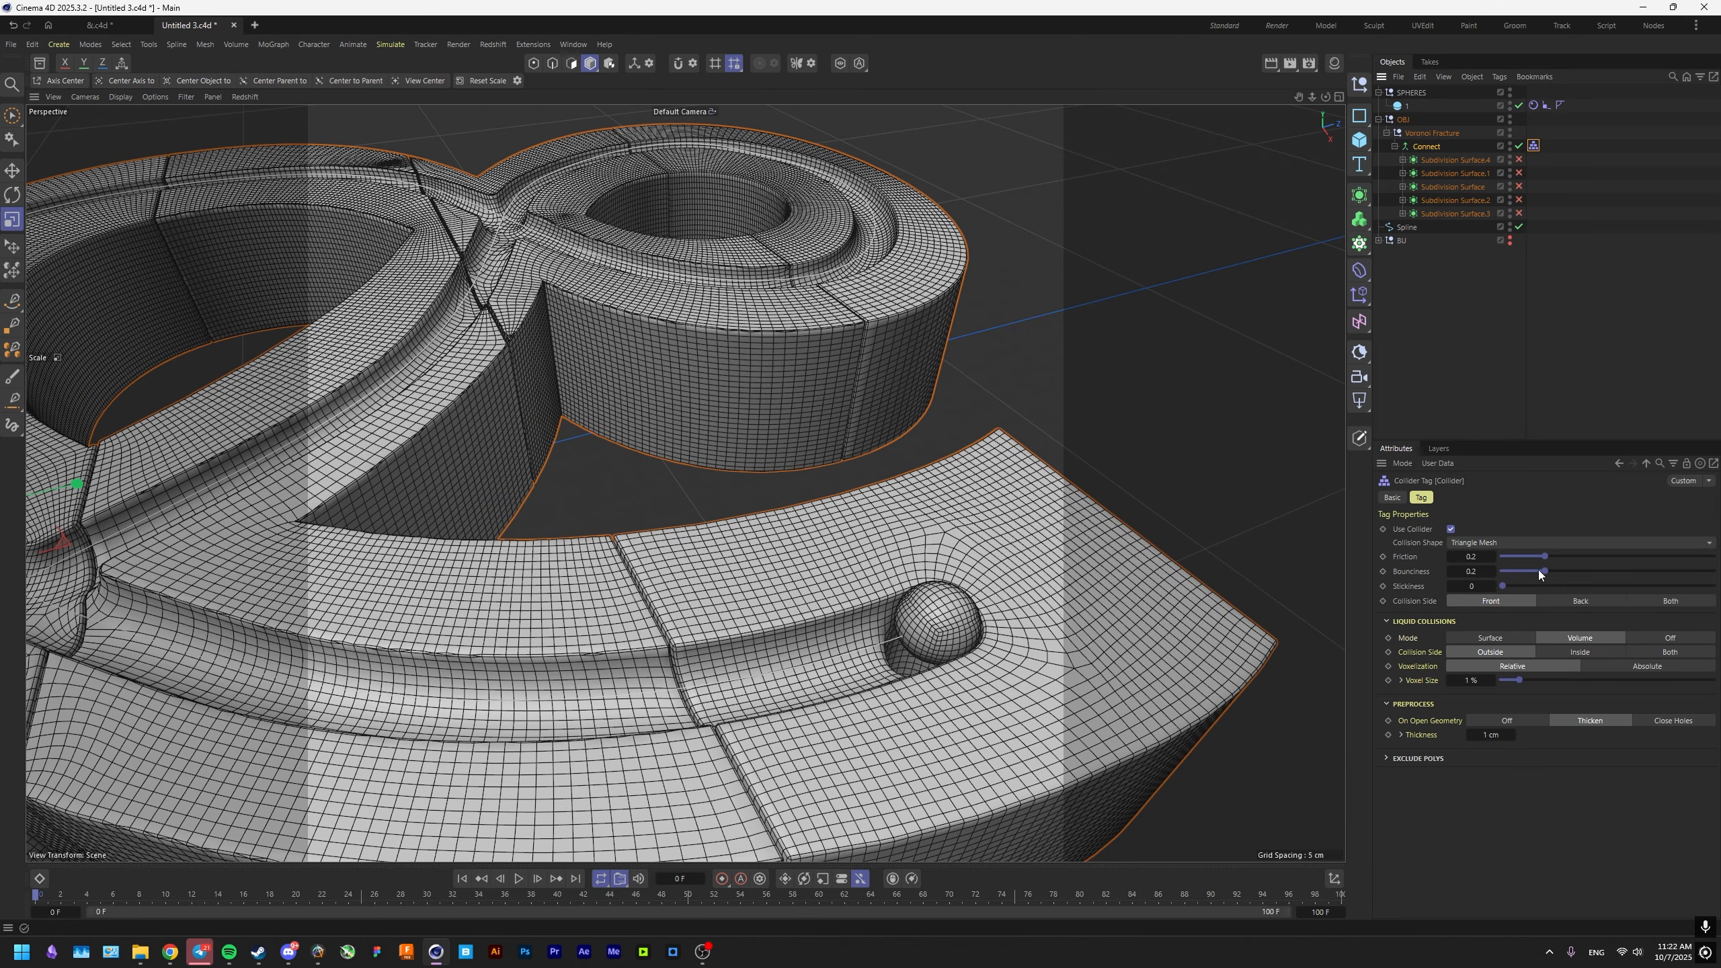
click(1677, 638)
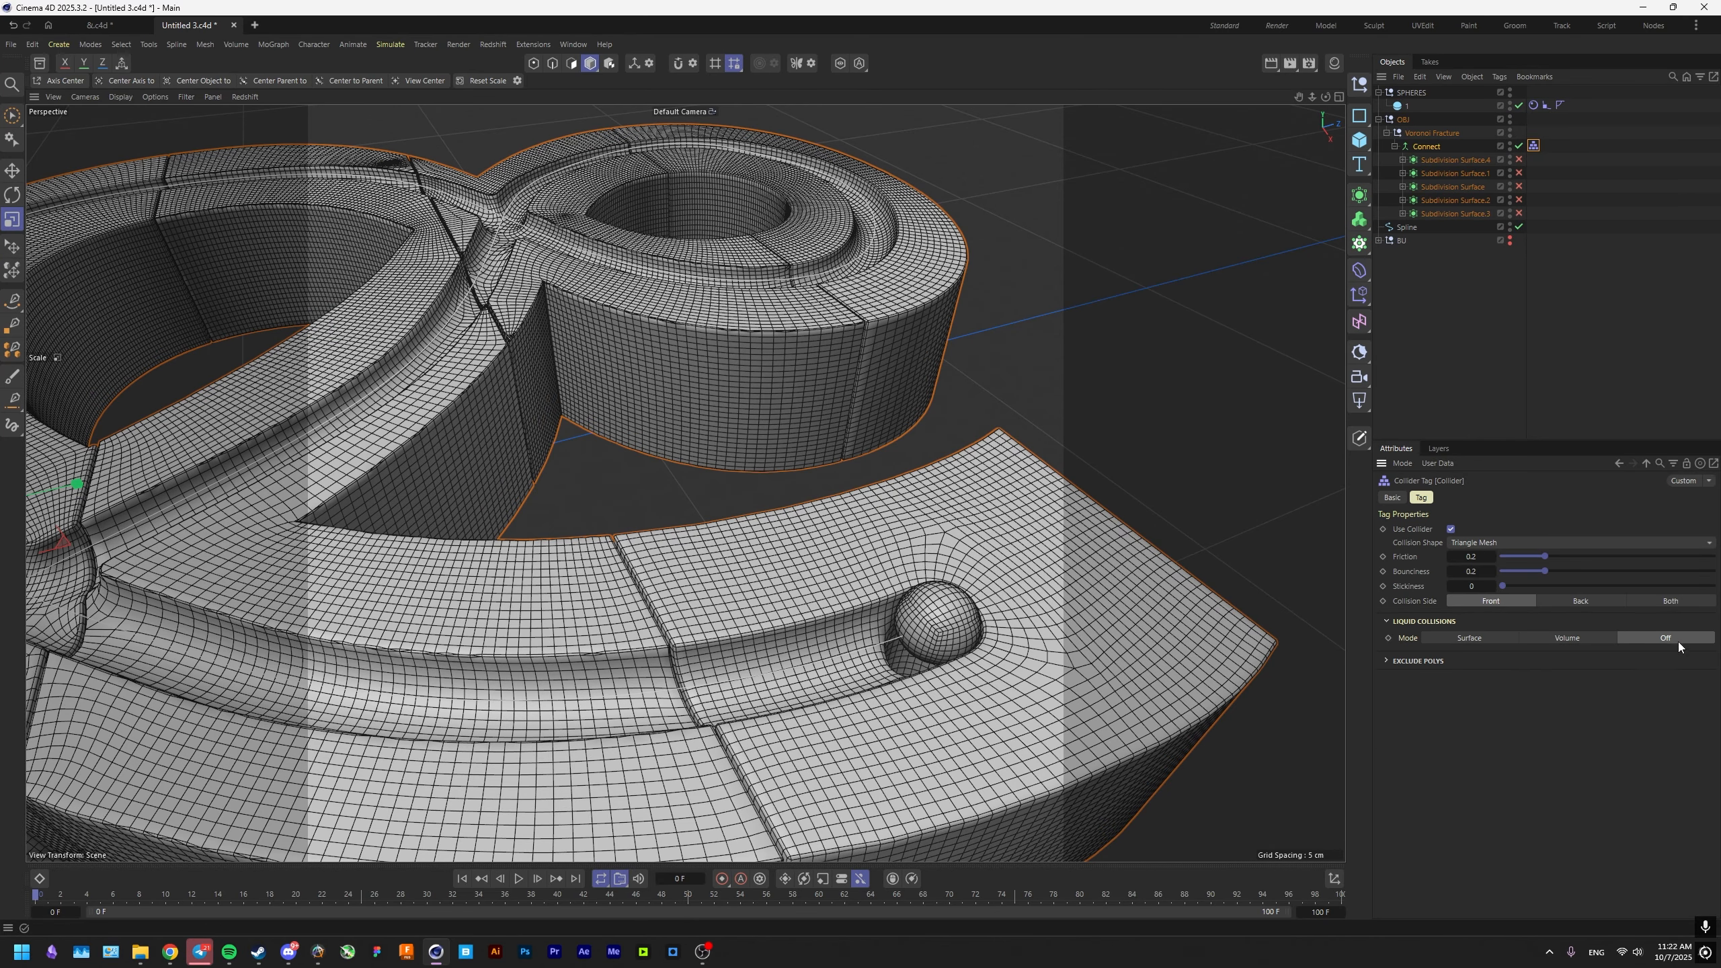
click(1397, 622)
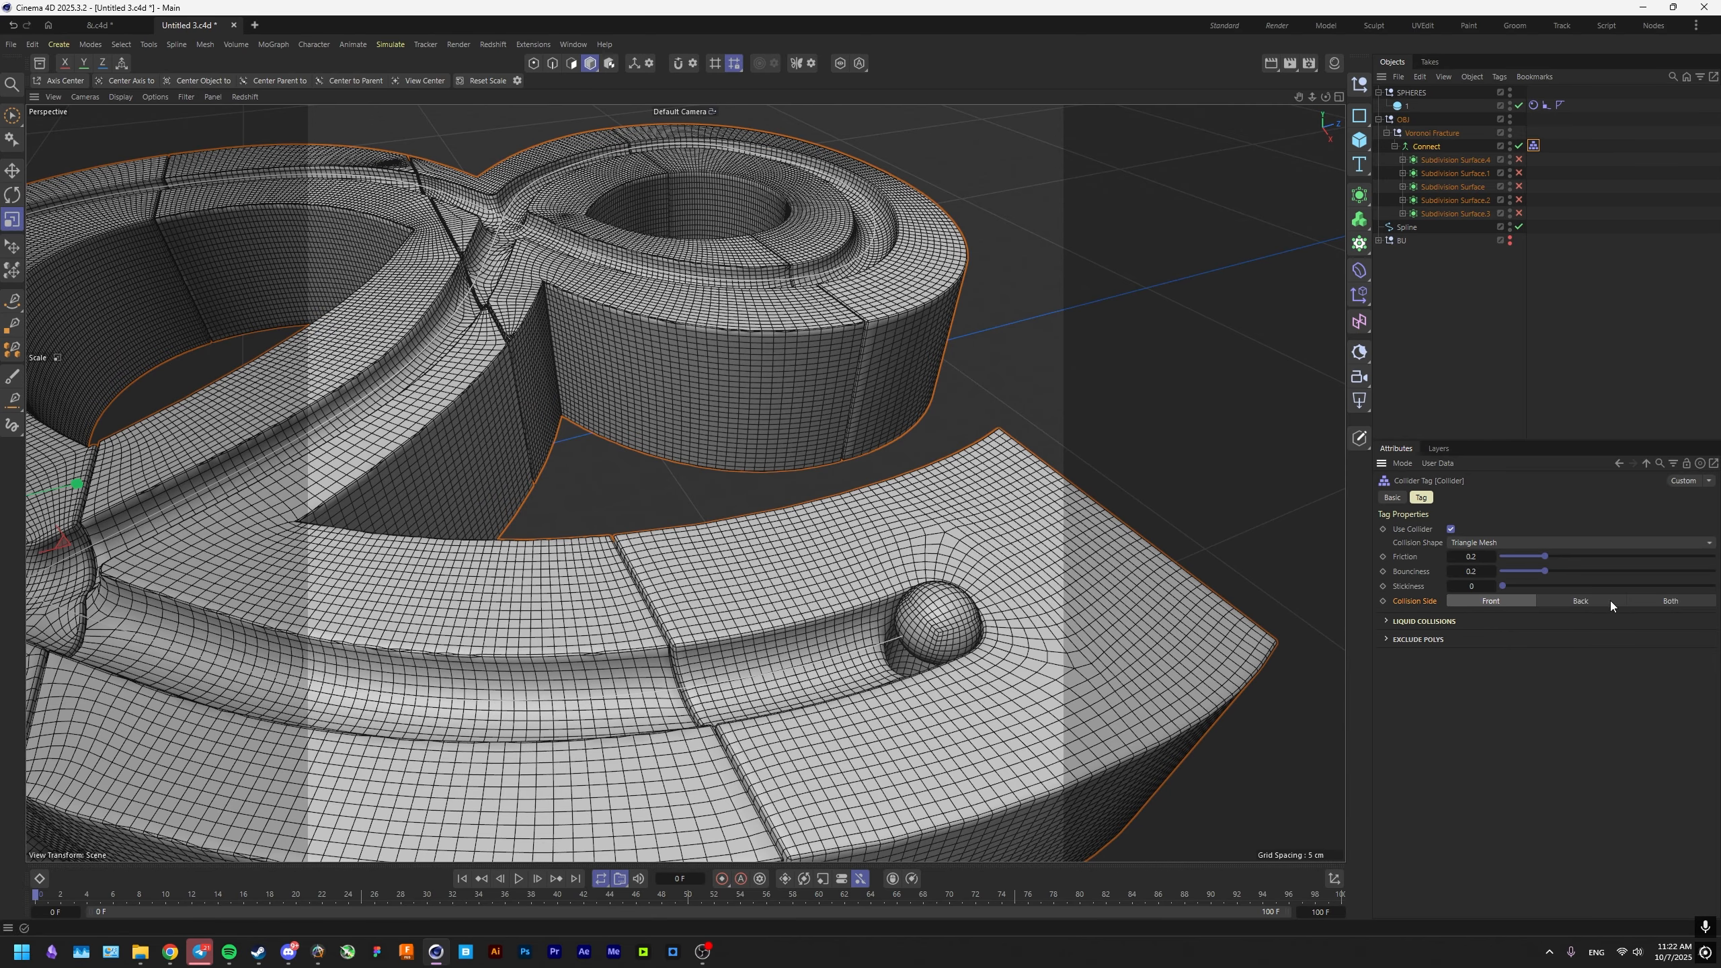
click(1658, 601)
scroll(901, 600, down, 5)
key(ctrl+s)
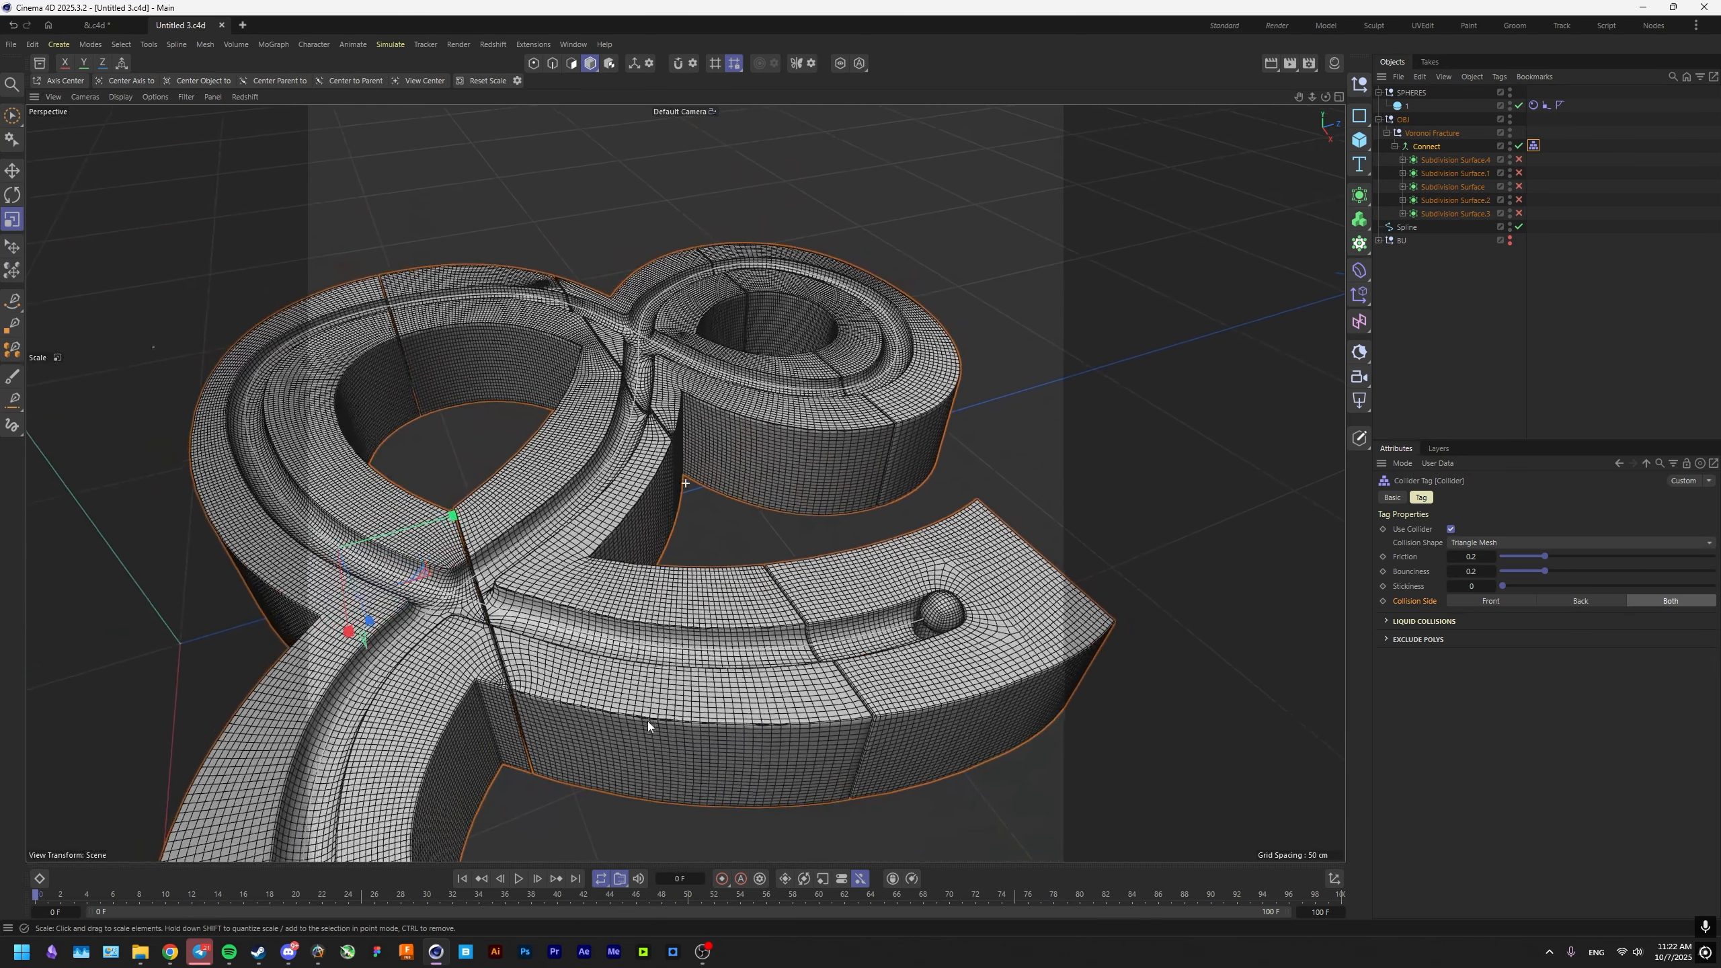
Play the simulation as a test and set the sphere's Rigid Body Follow Position force to 3.
scroll(648, 721, up, 5)
click(518, 878)
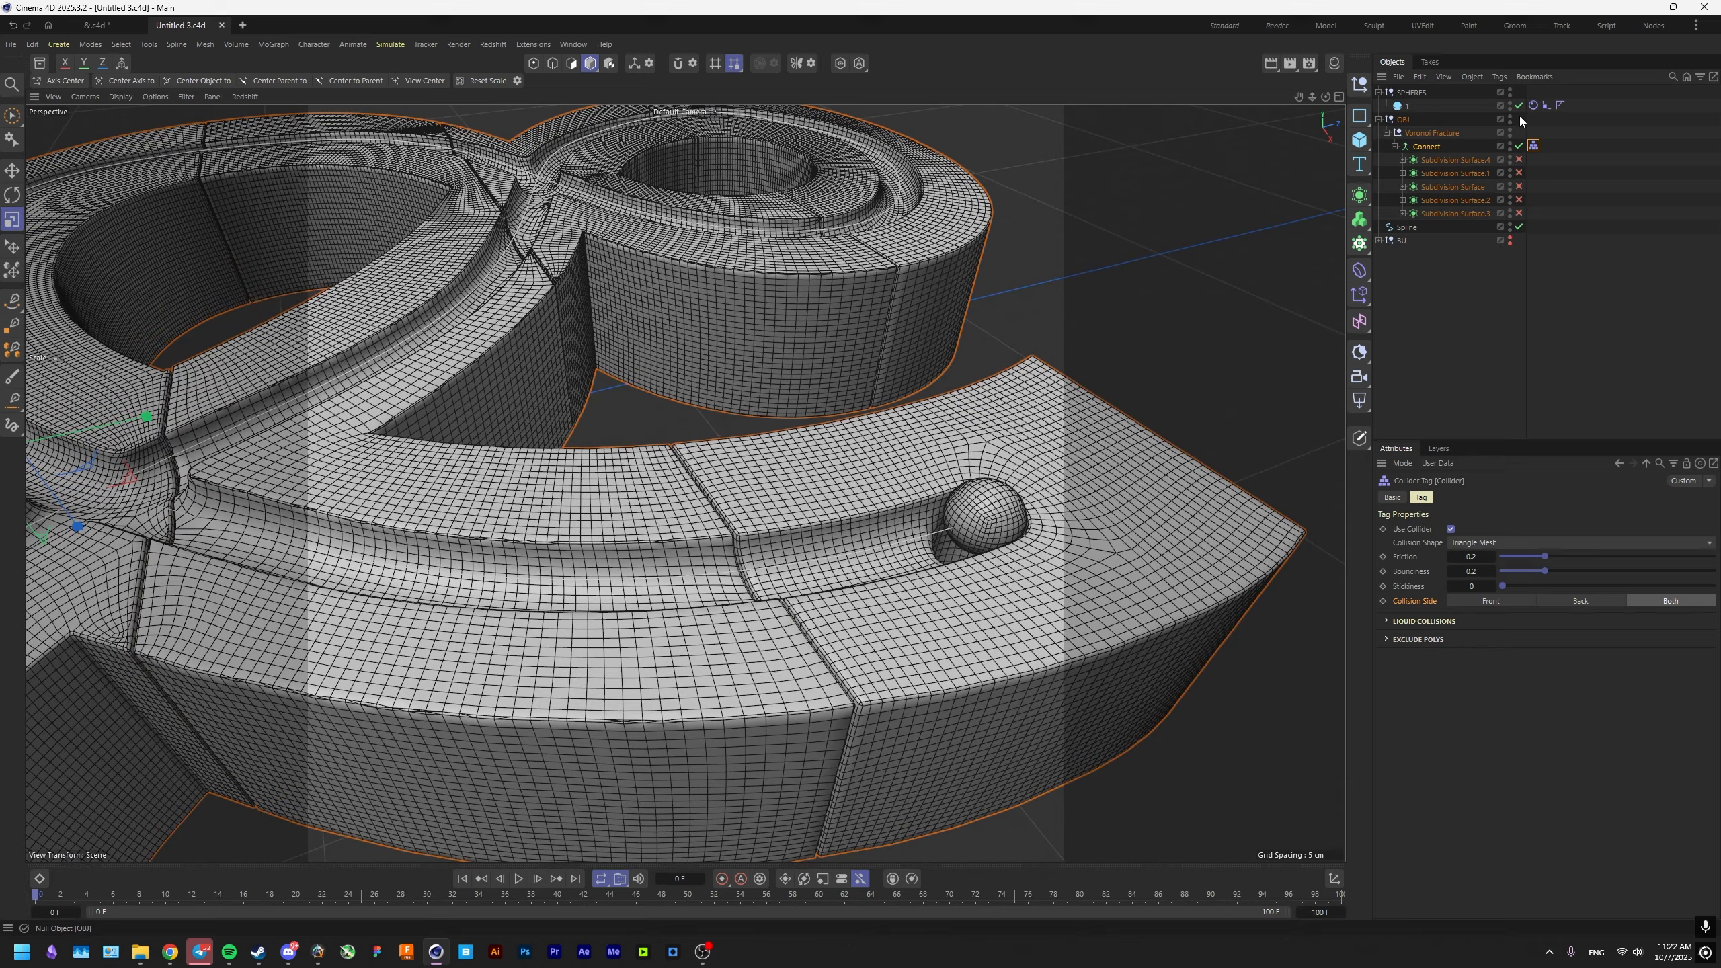
click(1547, 497)
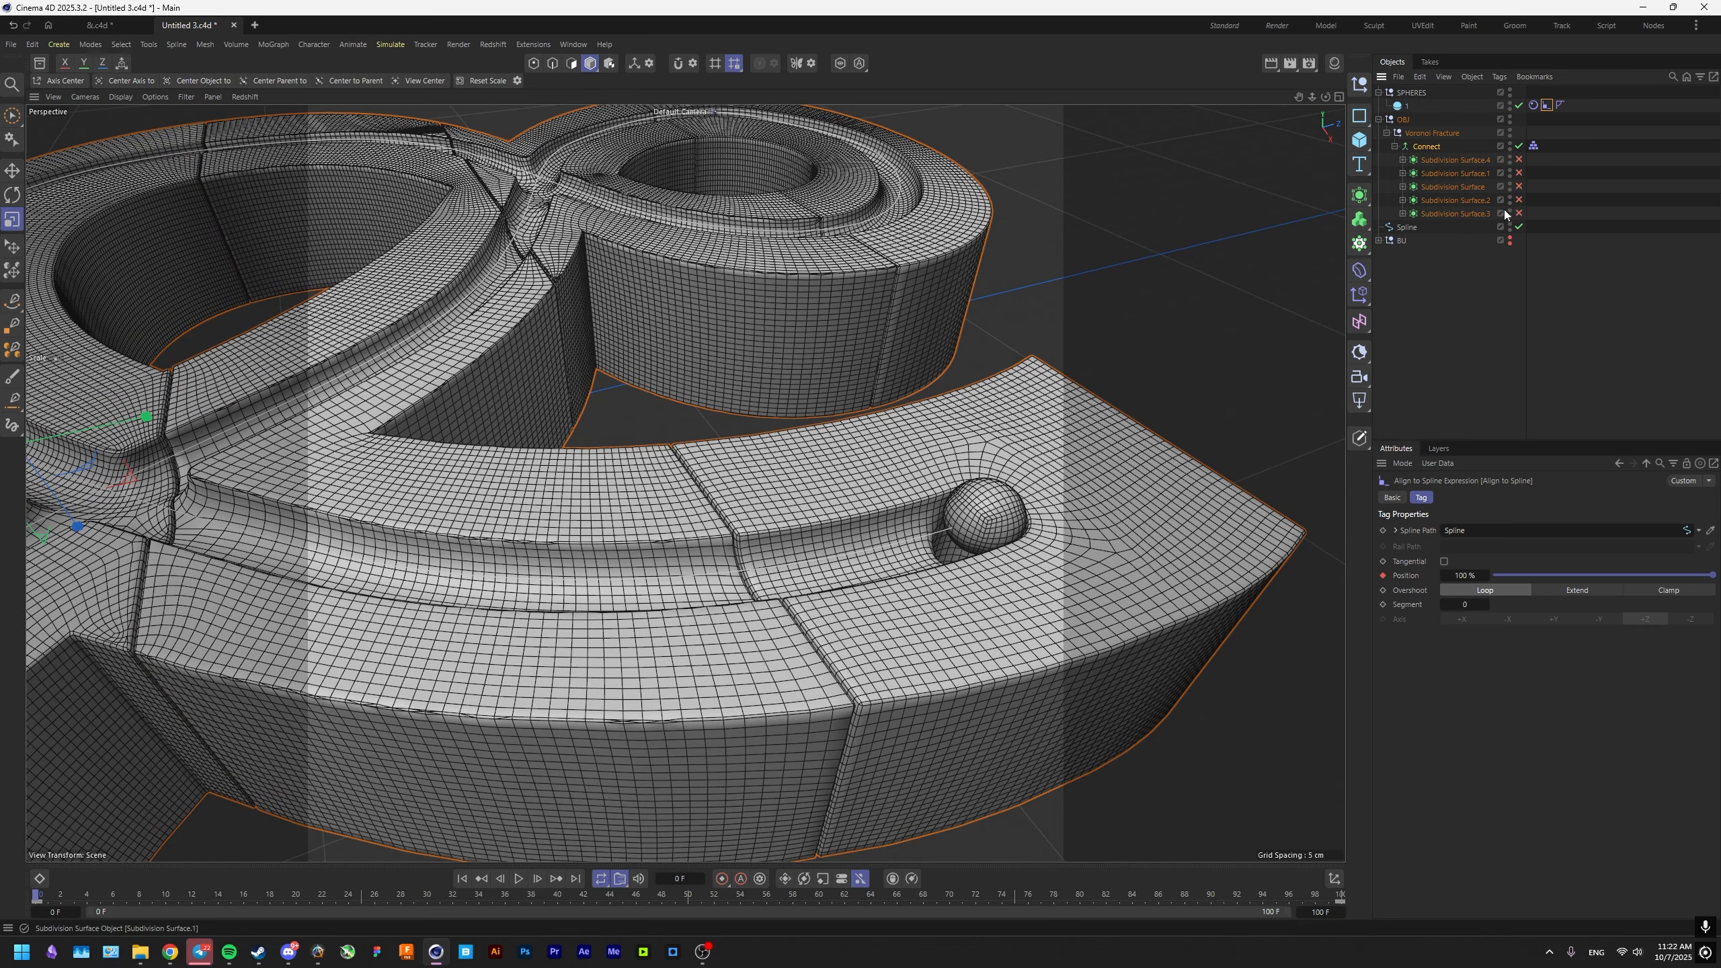
drag(1482, 527, 1487, 527)
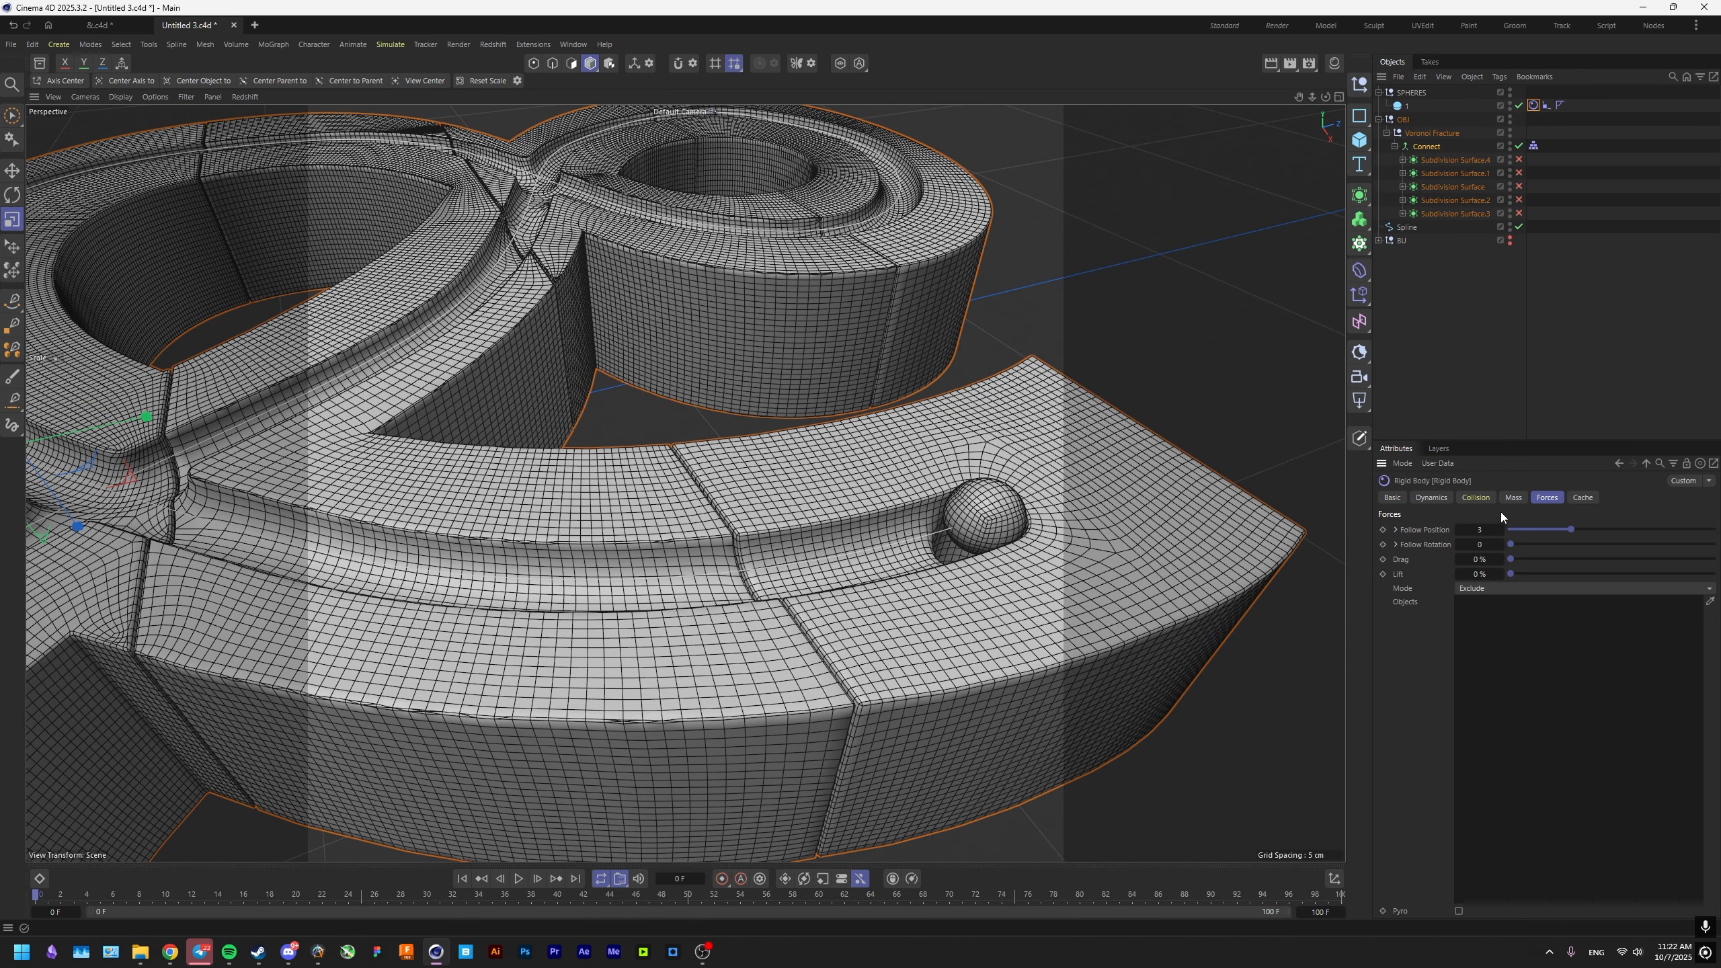
Play the simulation and follow the sphere through the groove to check its movement.
click(519, 878)
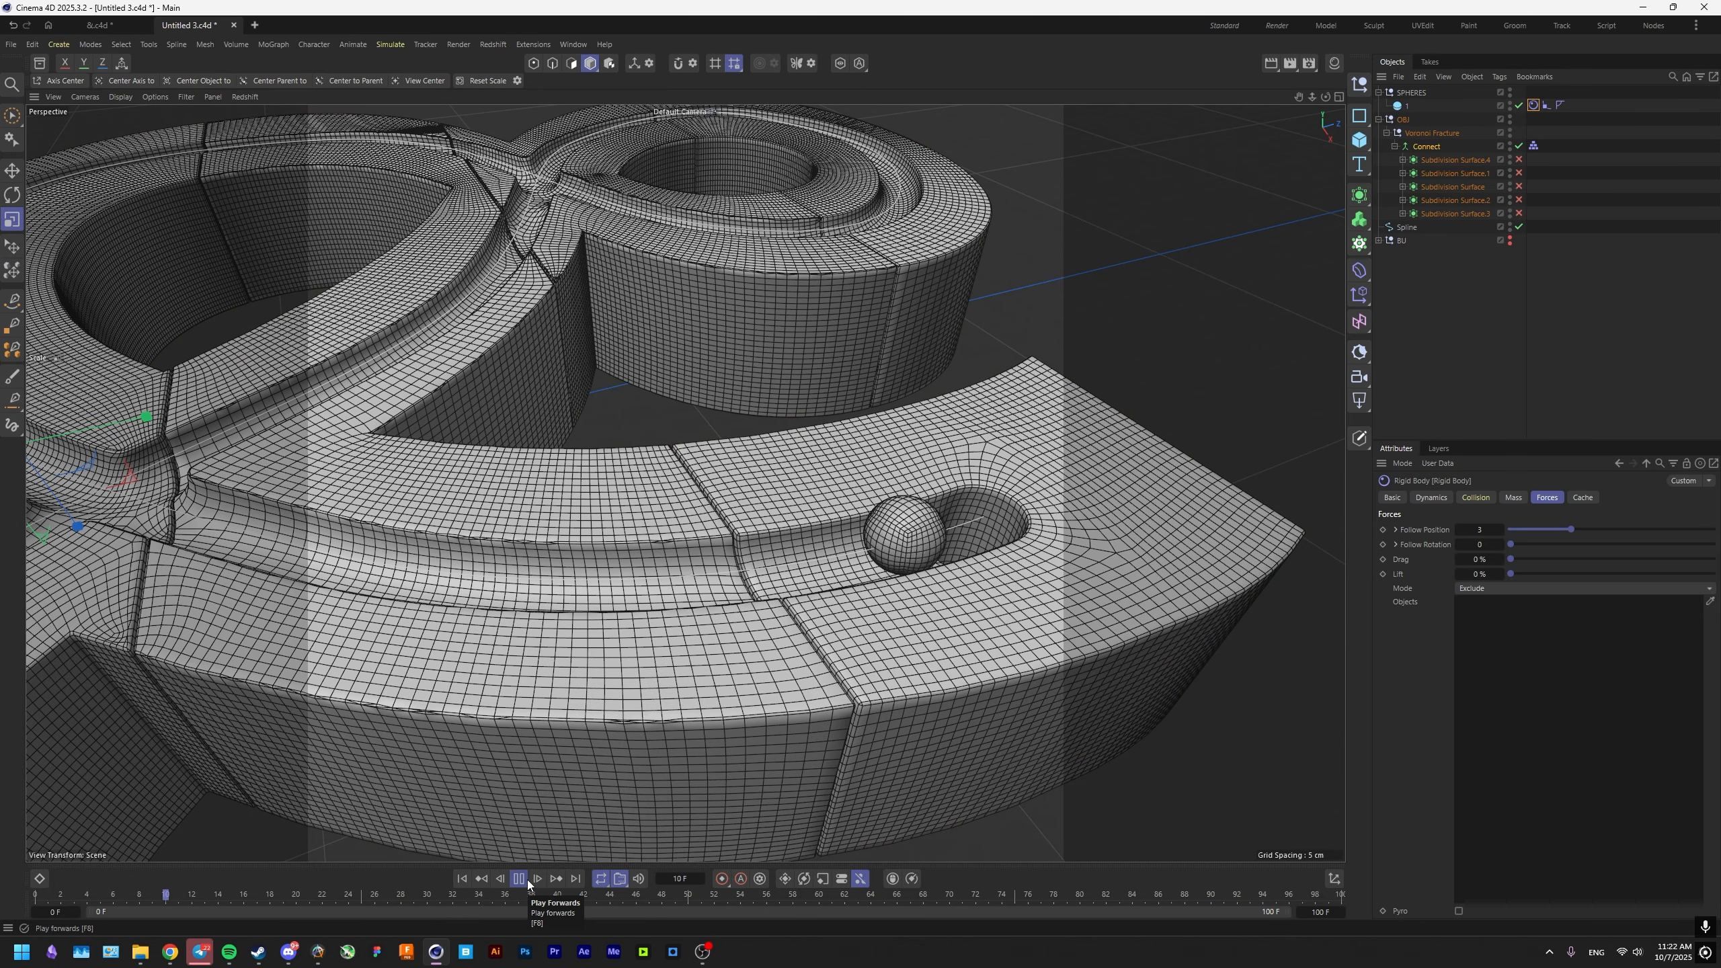
alt+middle_drag(568, 621, 1084, 759)
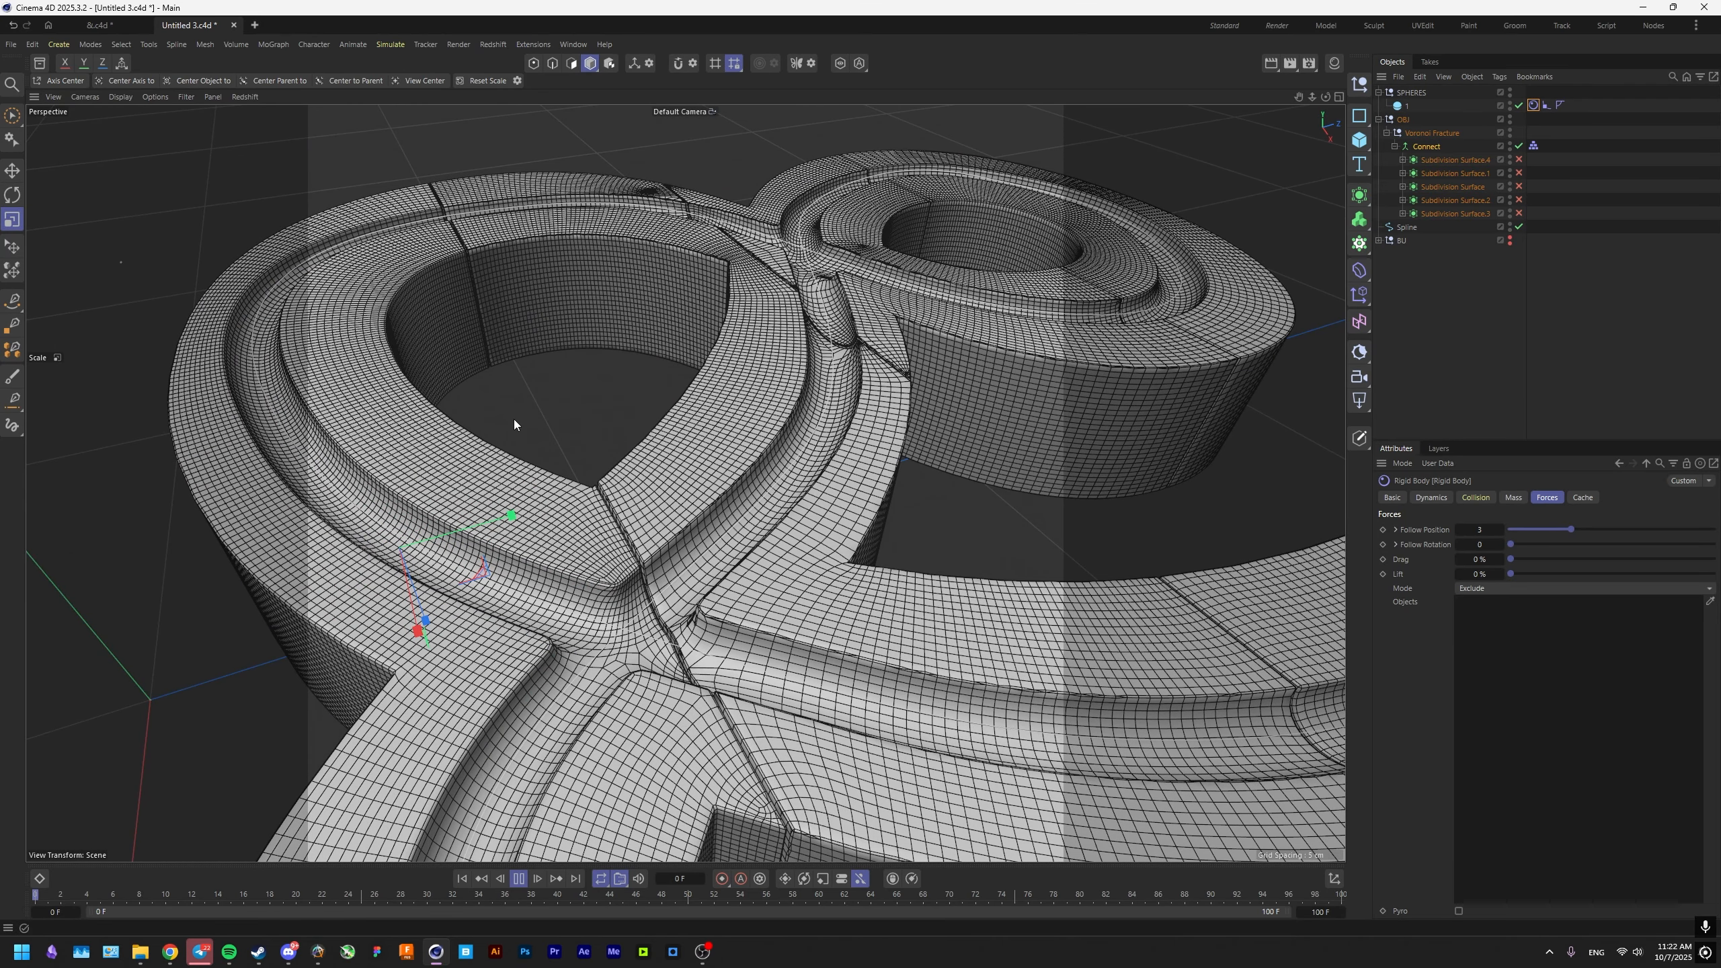
alt+middle_drag(870, 642, 516, 517)
alt+drag(667, 620, 492, 574)
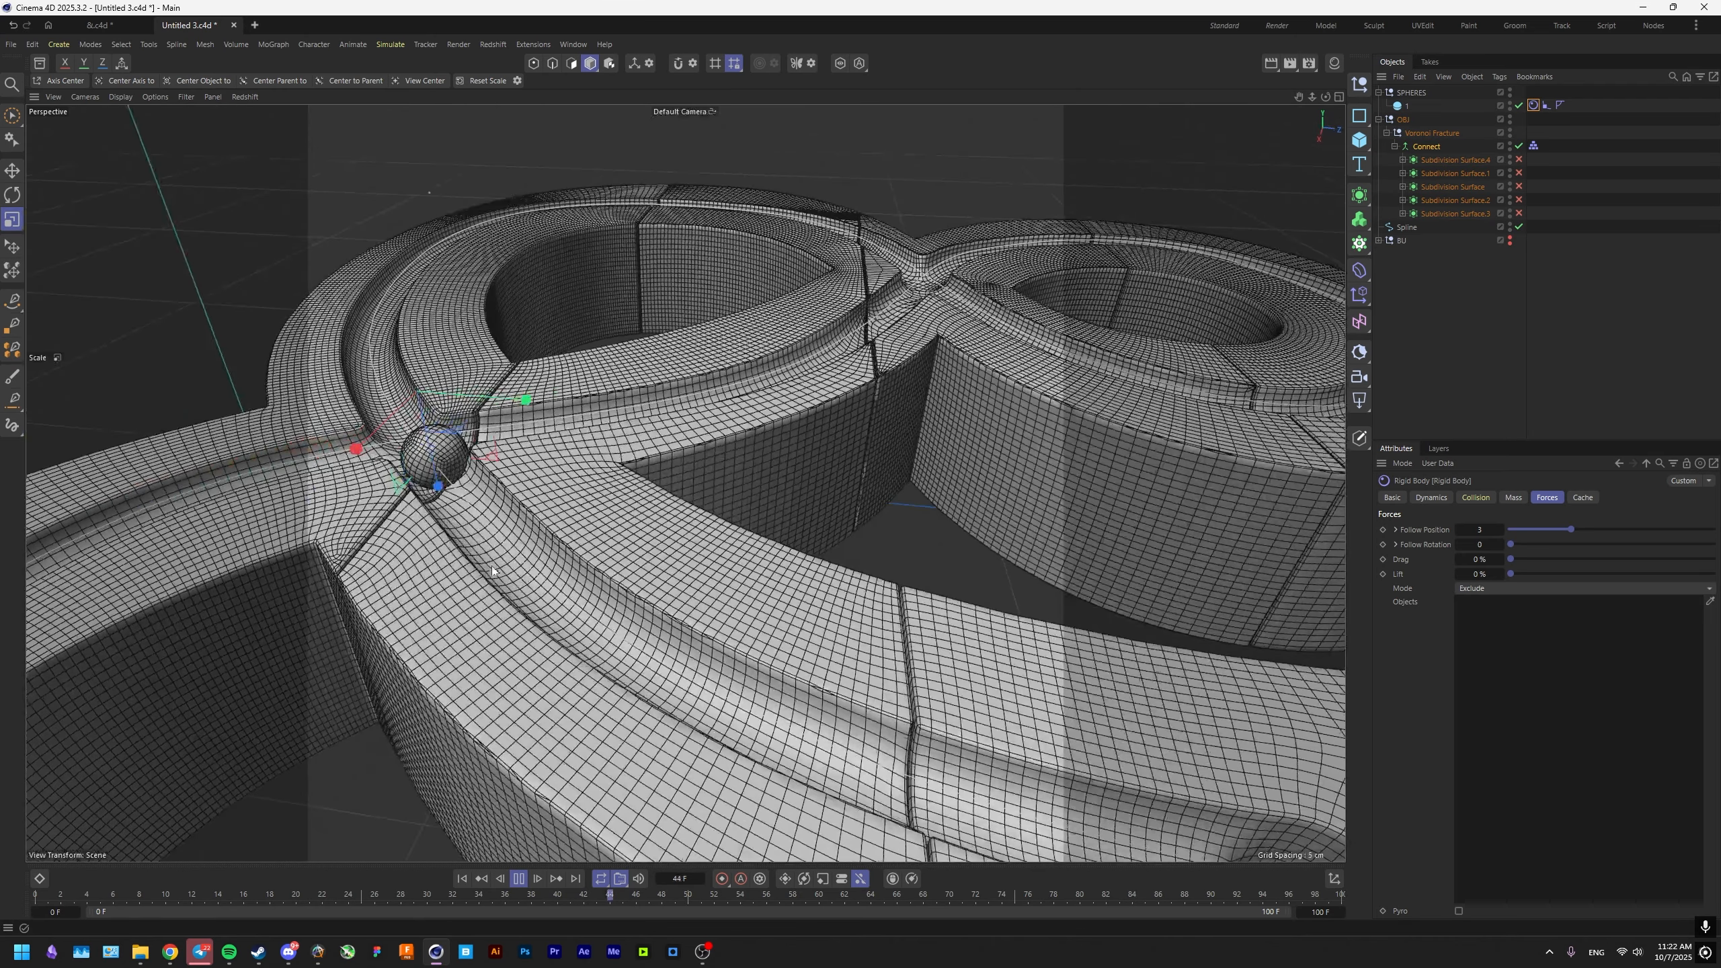
alt+right_drag(491, 575, 623, 566)
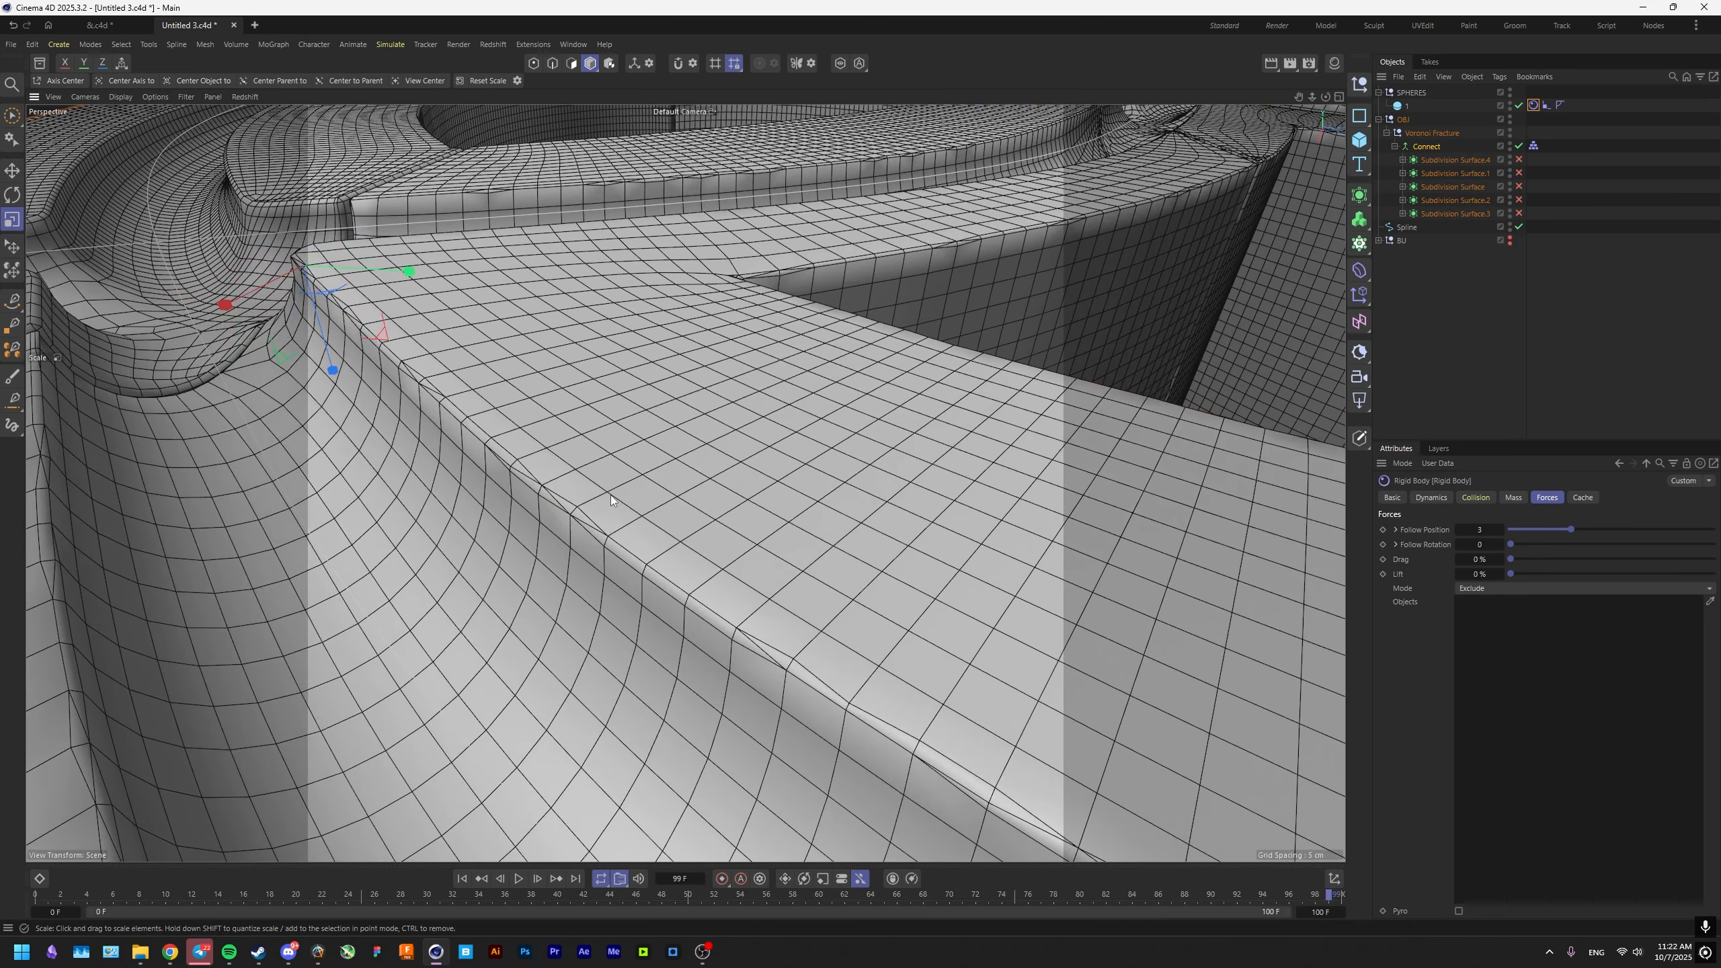
Check the Connect object's properties, save the scene, and replay the sphere simulation.
click(1427, 147)
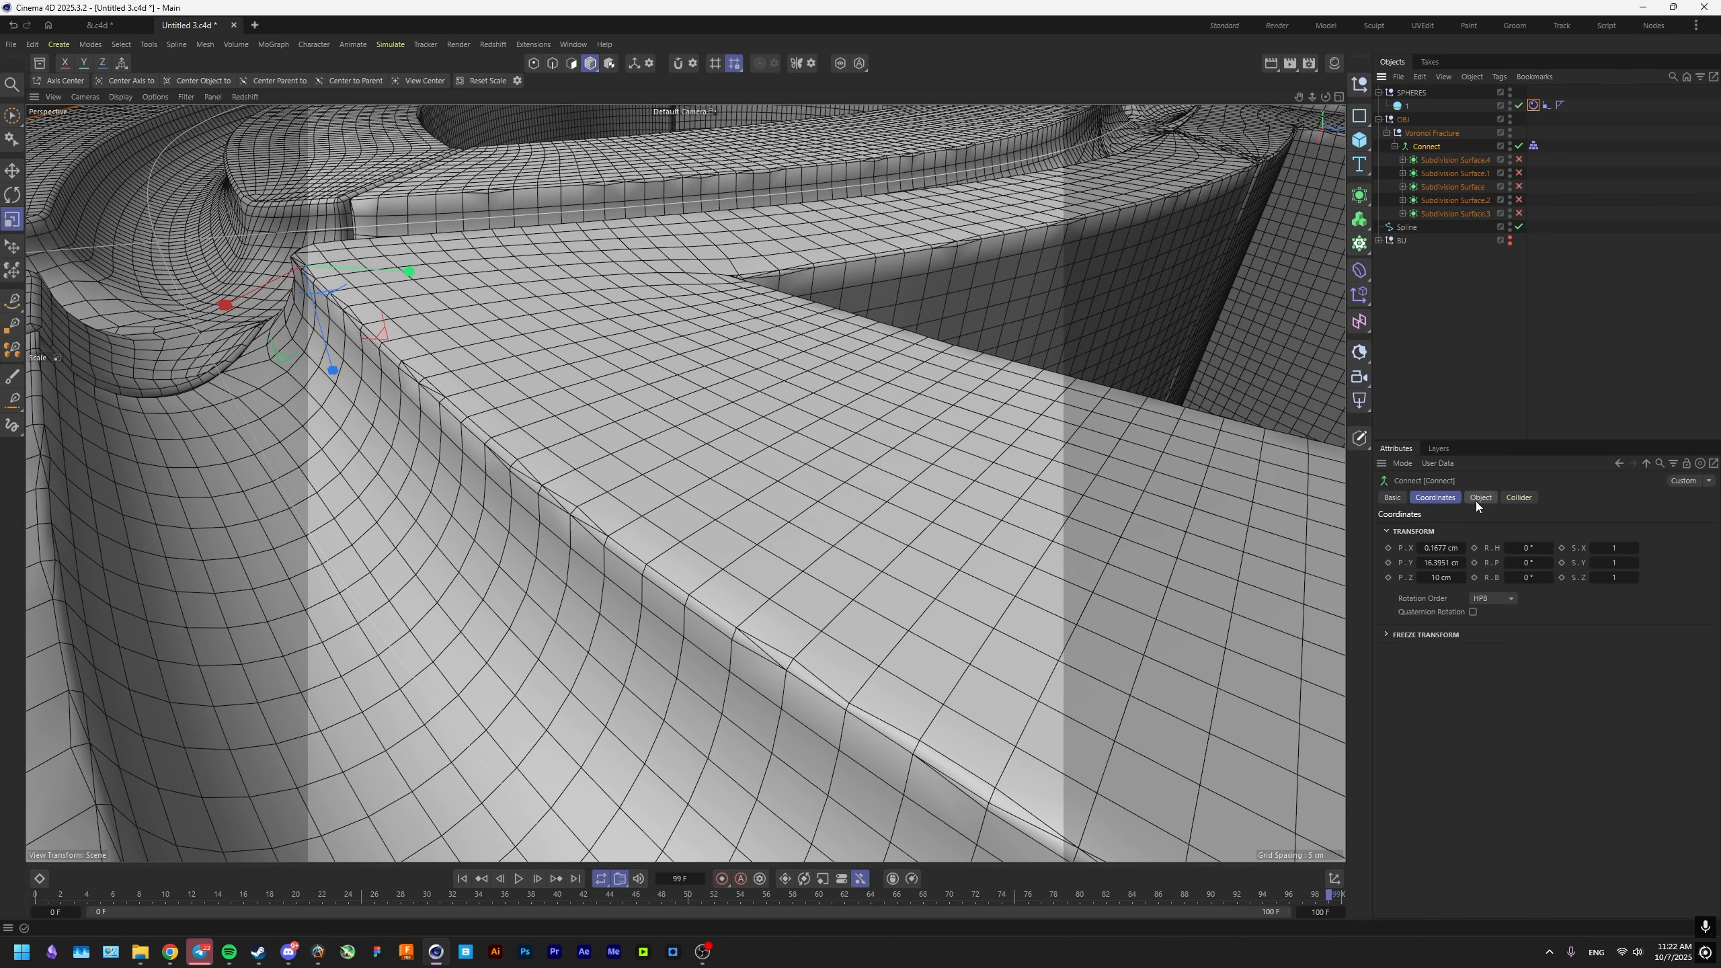
click(1478, 501)
scroll(747, 554, down, 10)
alt+drag(747, 555, 662, 655)
key(ctrl+s)
key(F8)
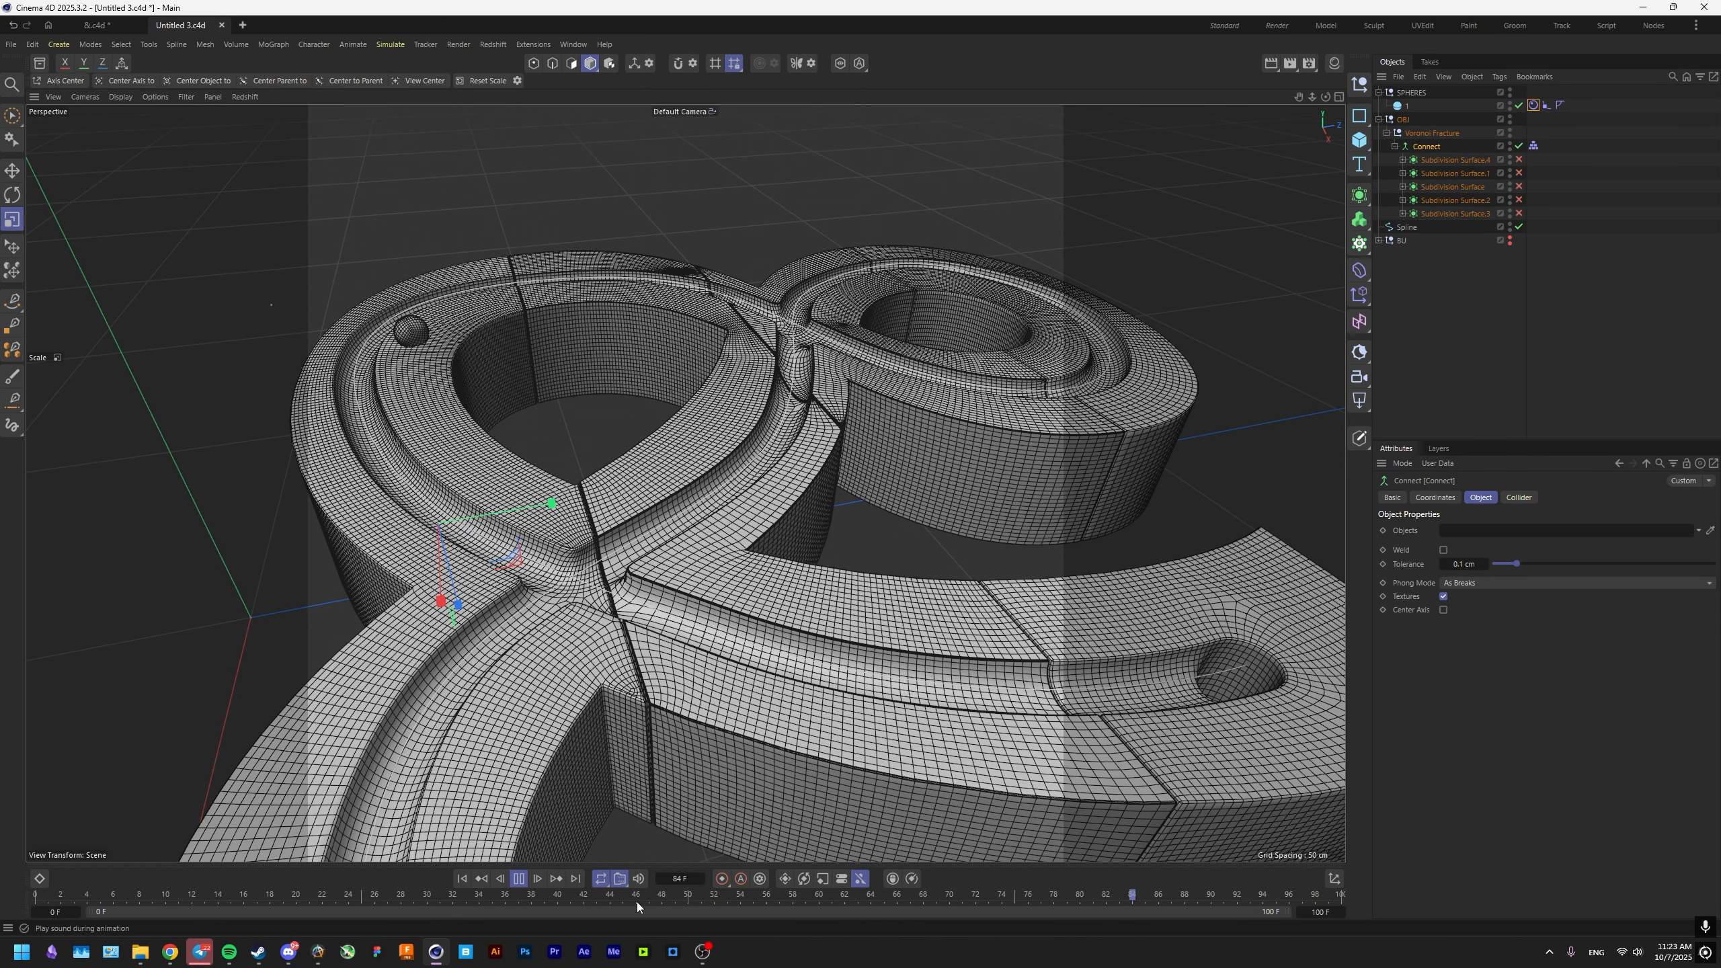
key(F8)
Set the project's simulation collisions to 25 passes and 5 extra iterations.
key(ctrl+d)
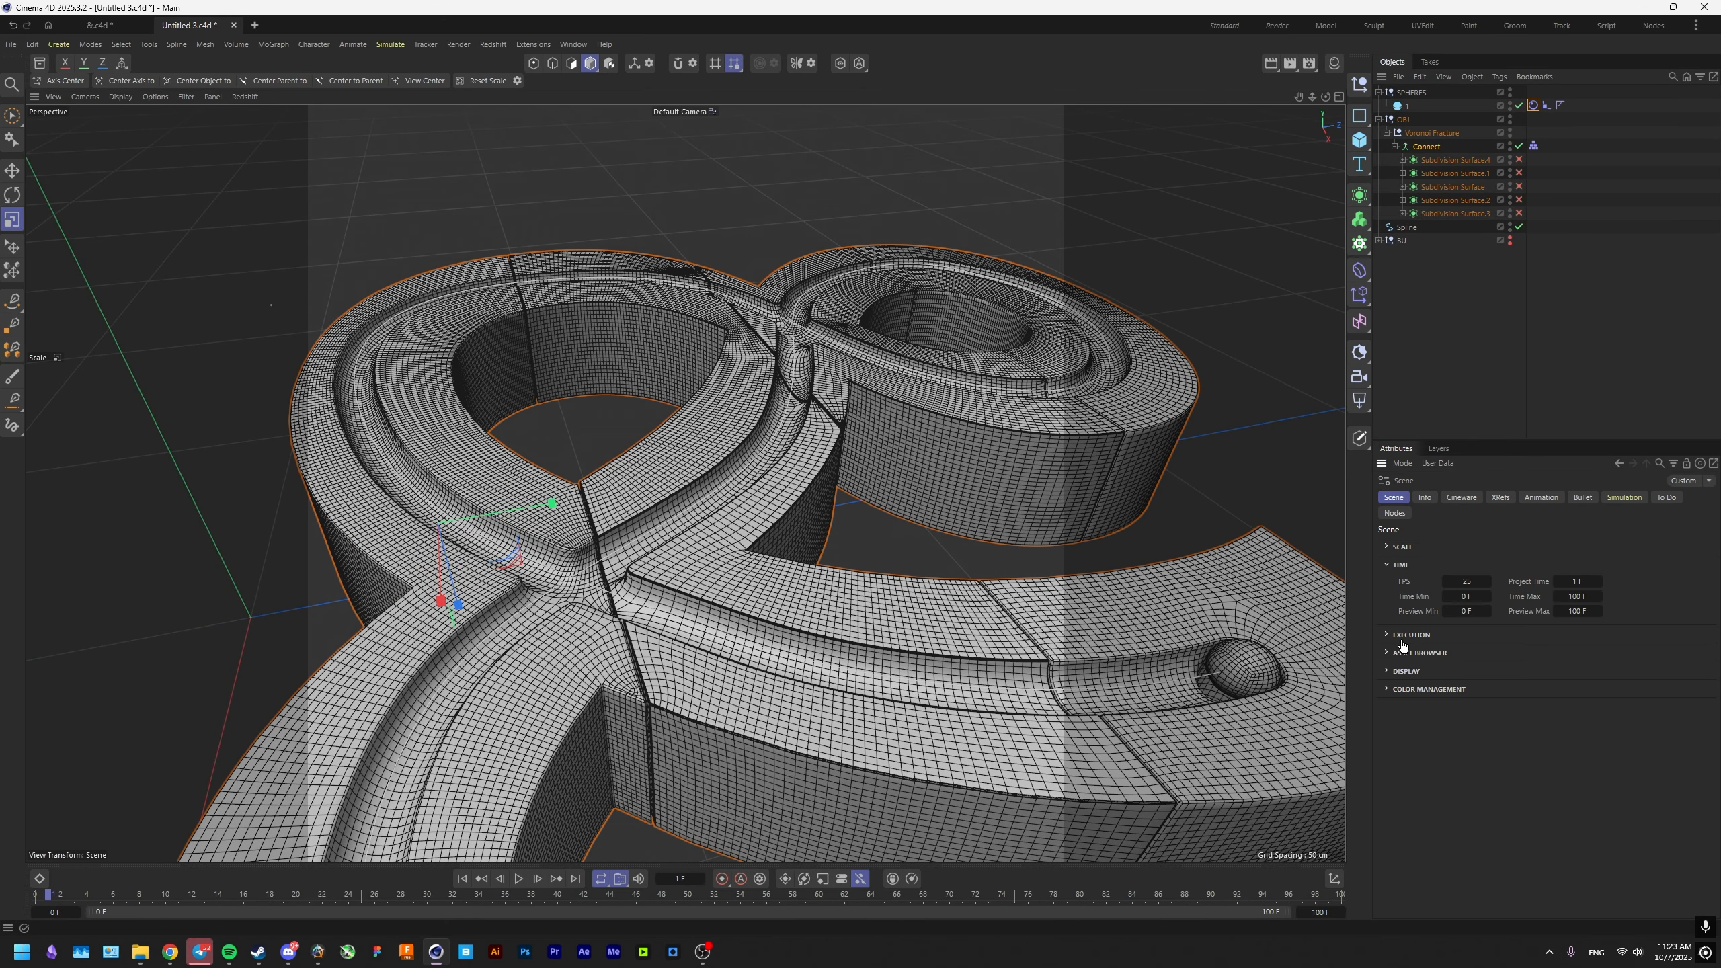
click(1624, 498)
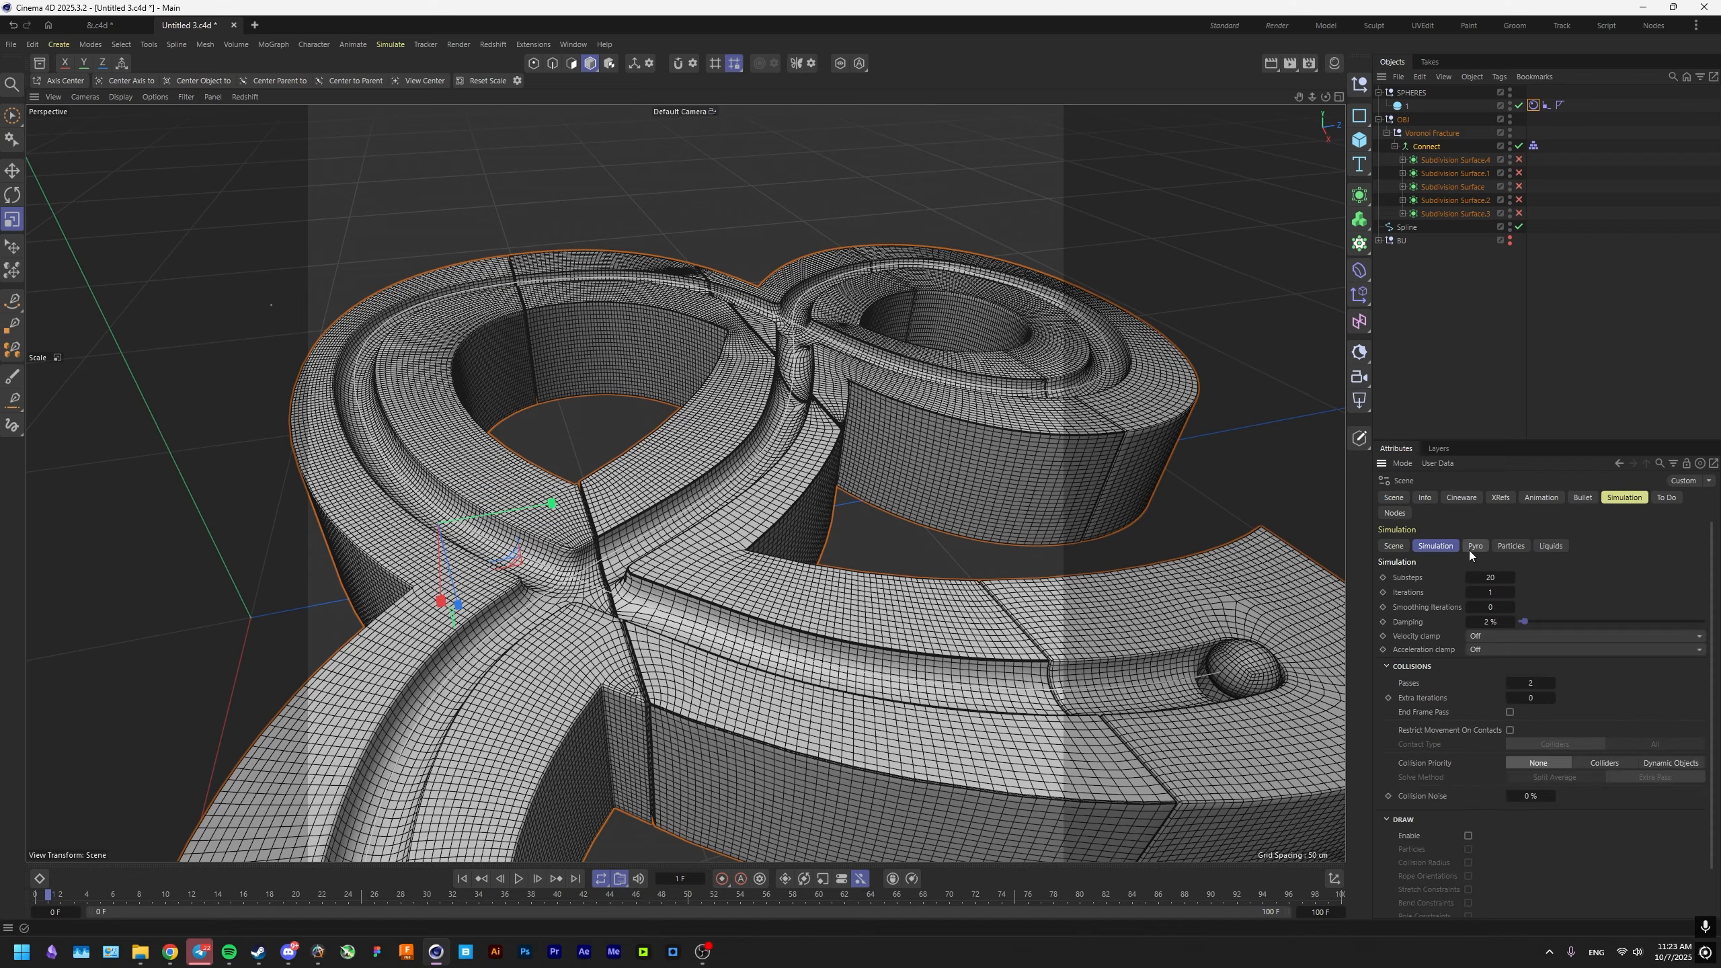
double_click(1539, 684)
text(25)
key(Tab)
text(5)
key(Return)
Set the project simulation to 35 substeps, 2 iterations and 10% damping, and test it in playback.
double_click(1498, 582)
text(35)
key(Return)
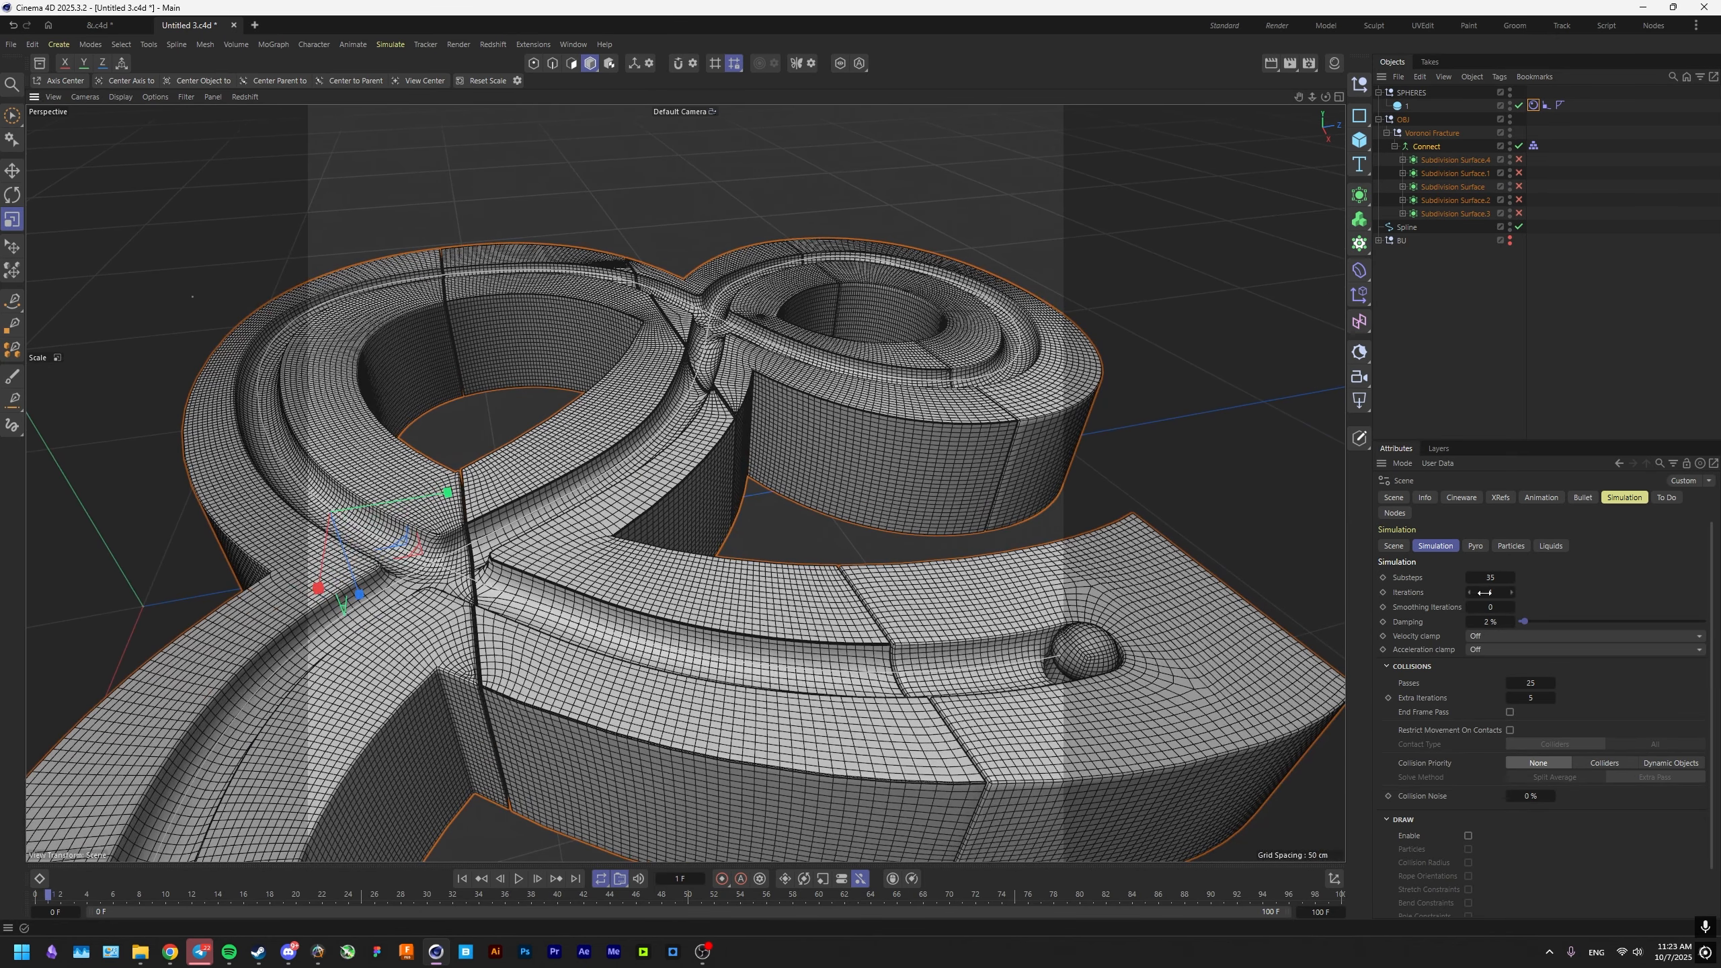
double_click(1483, 591)
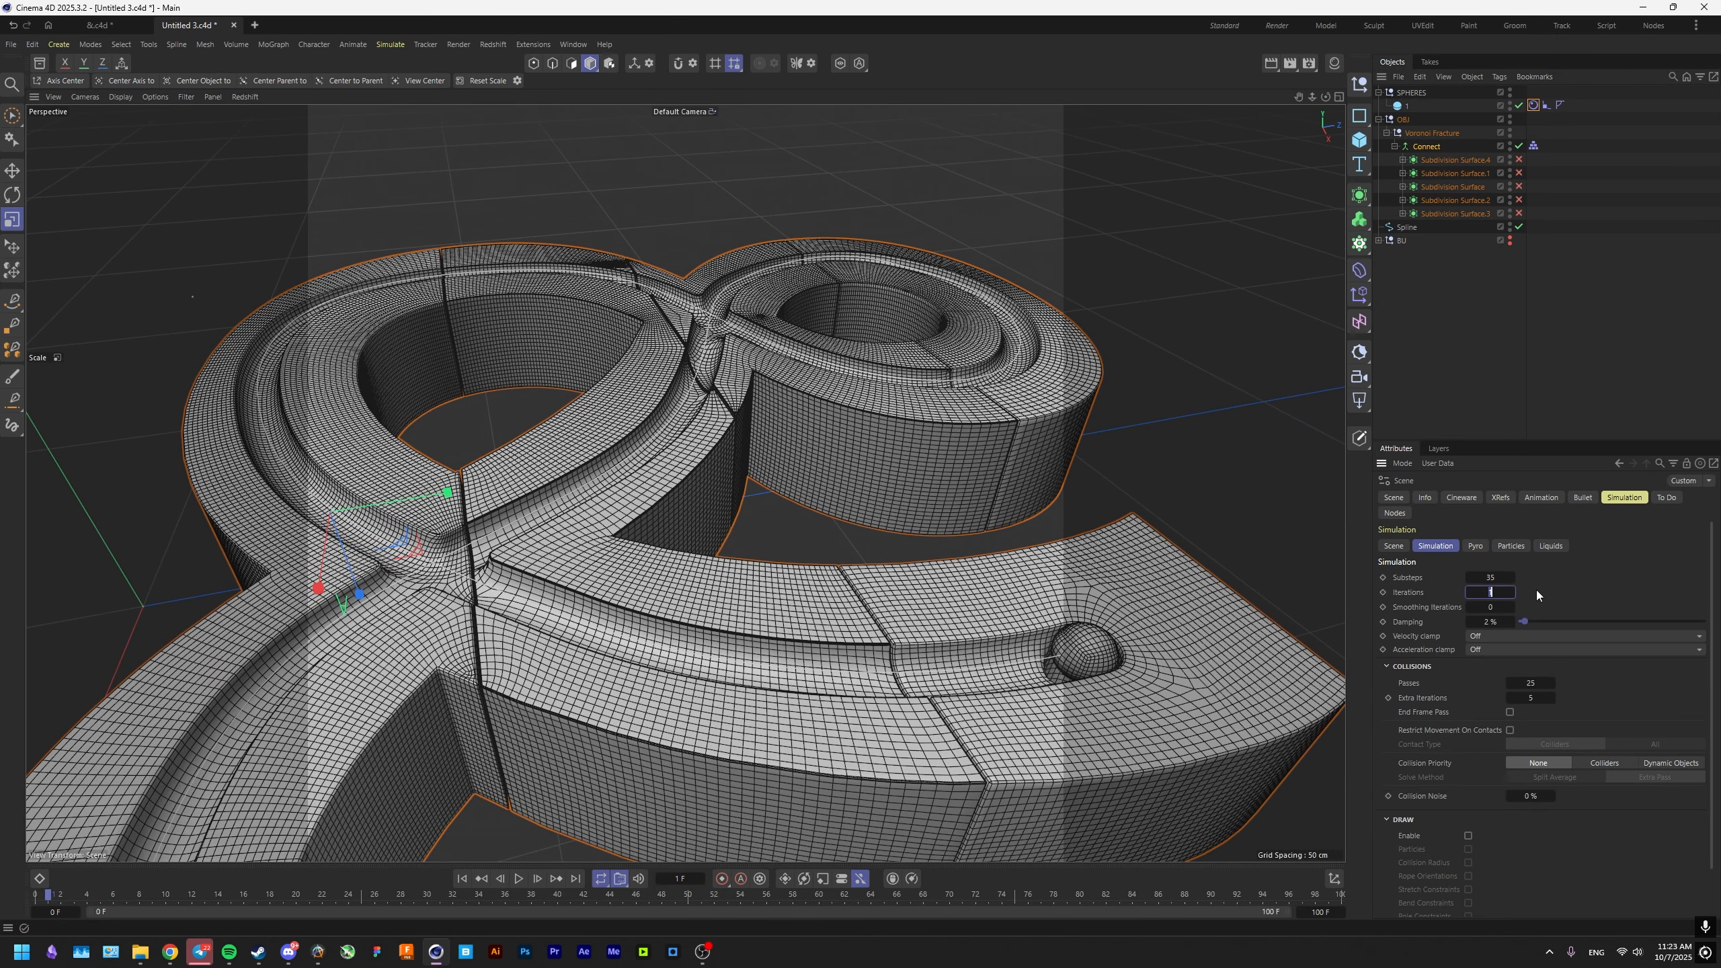
double_click(1488, 622)
text(10)
key(Return)
key(F8)
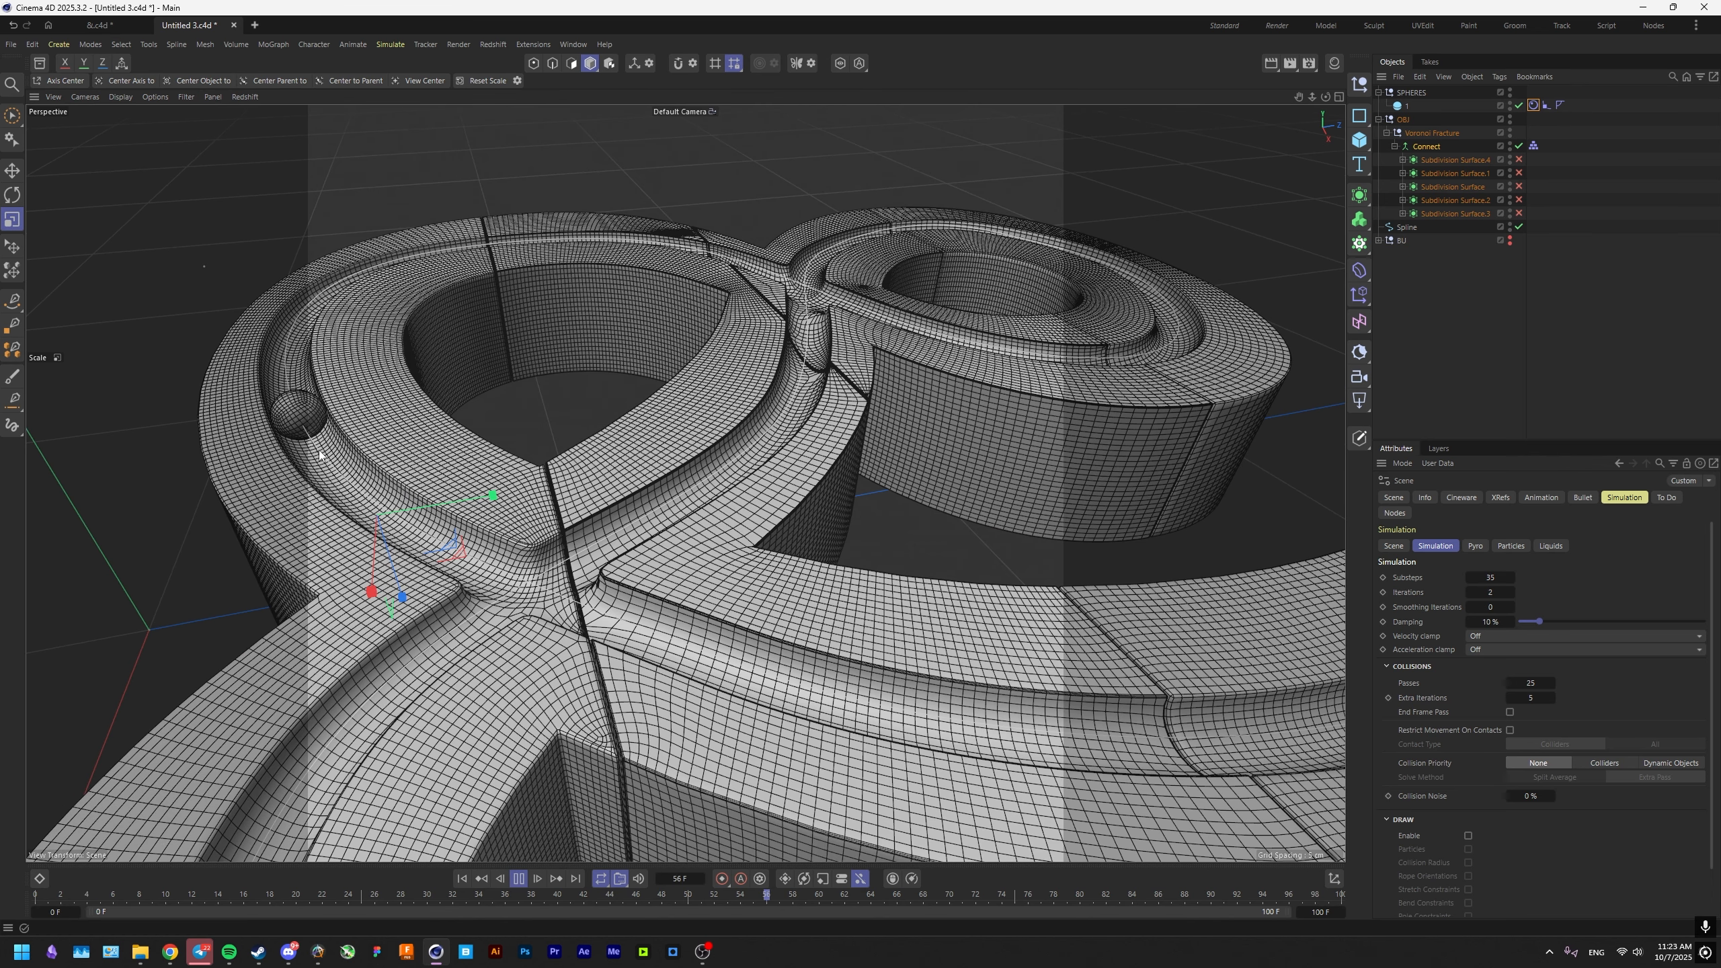
click(518, 878)
Set the collision friction of the sphere's Rigid Body tag to 200.
click(1533, 107)
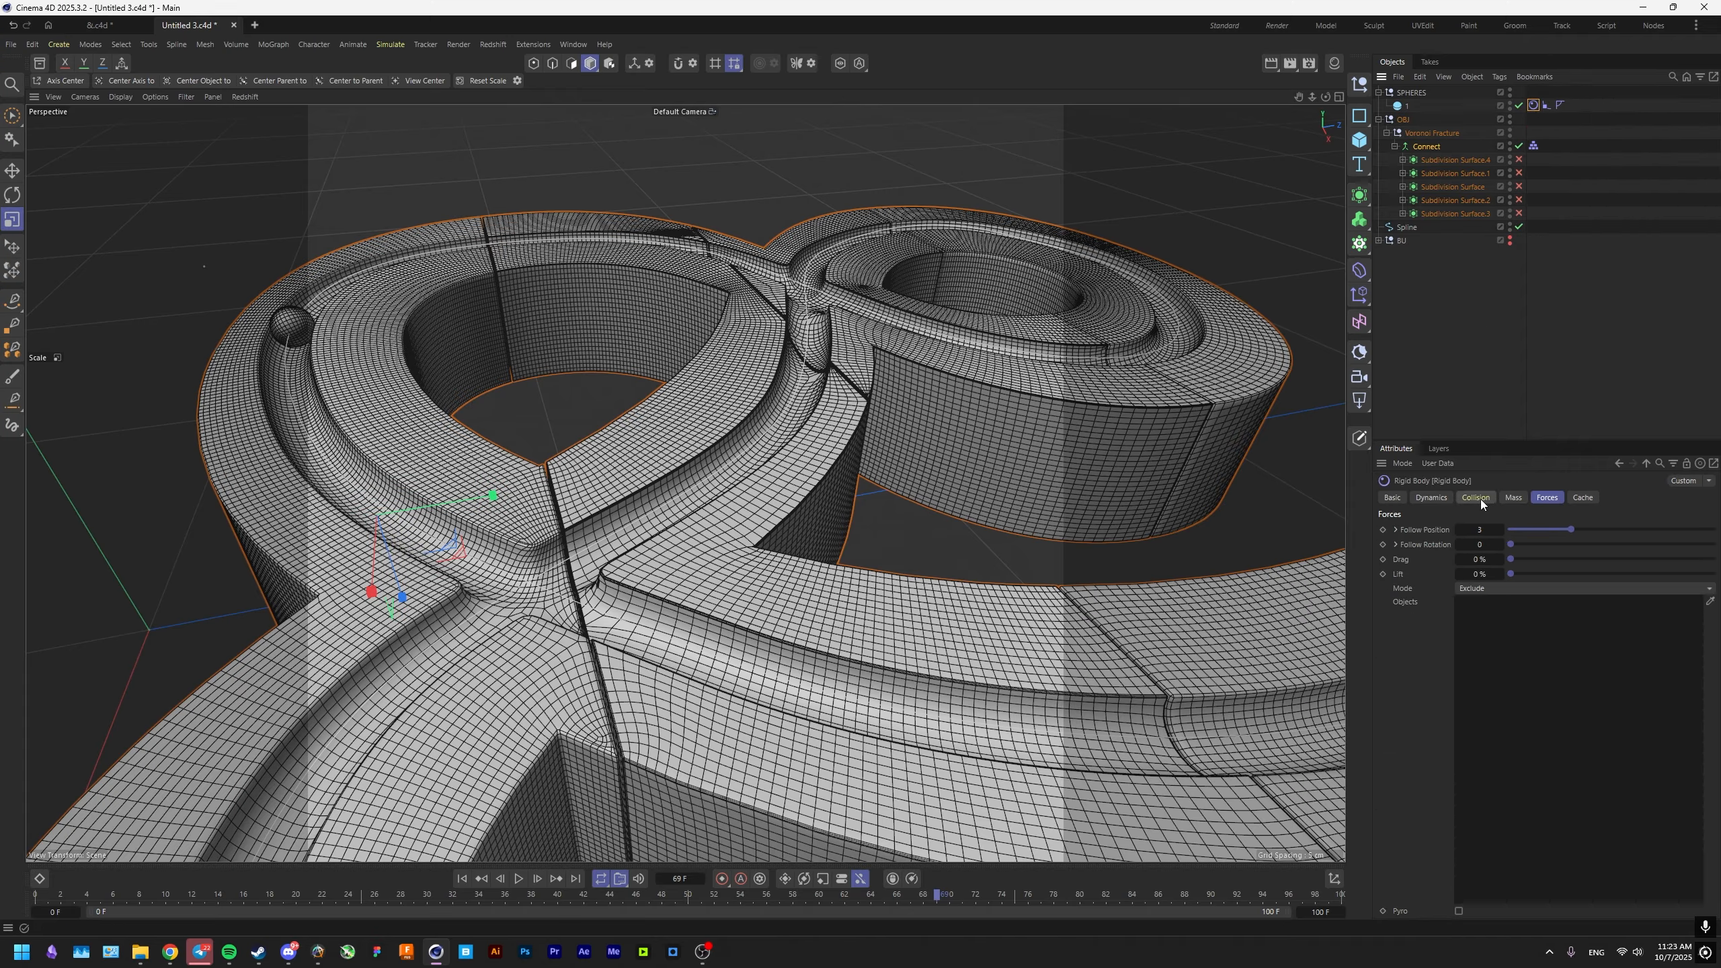
click(1479, 498)
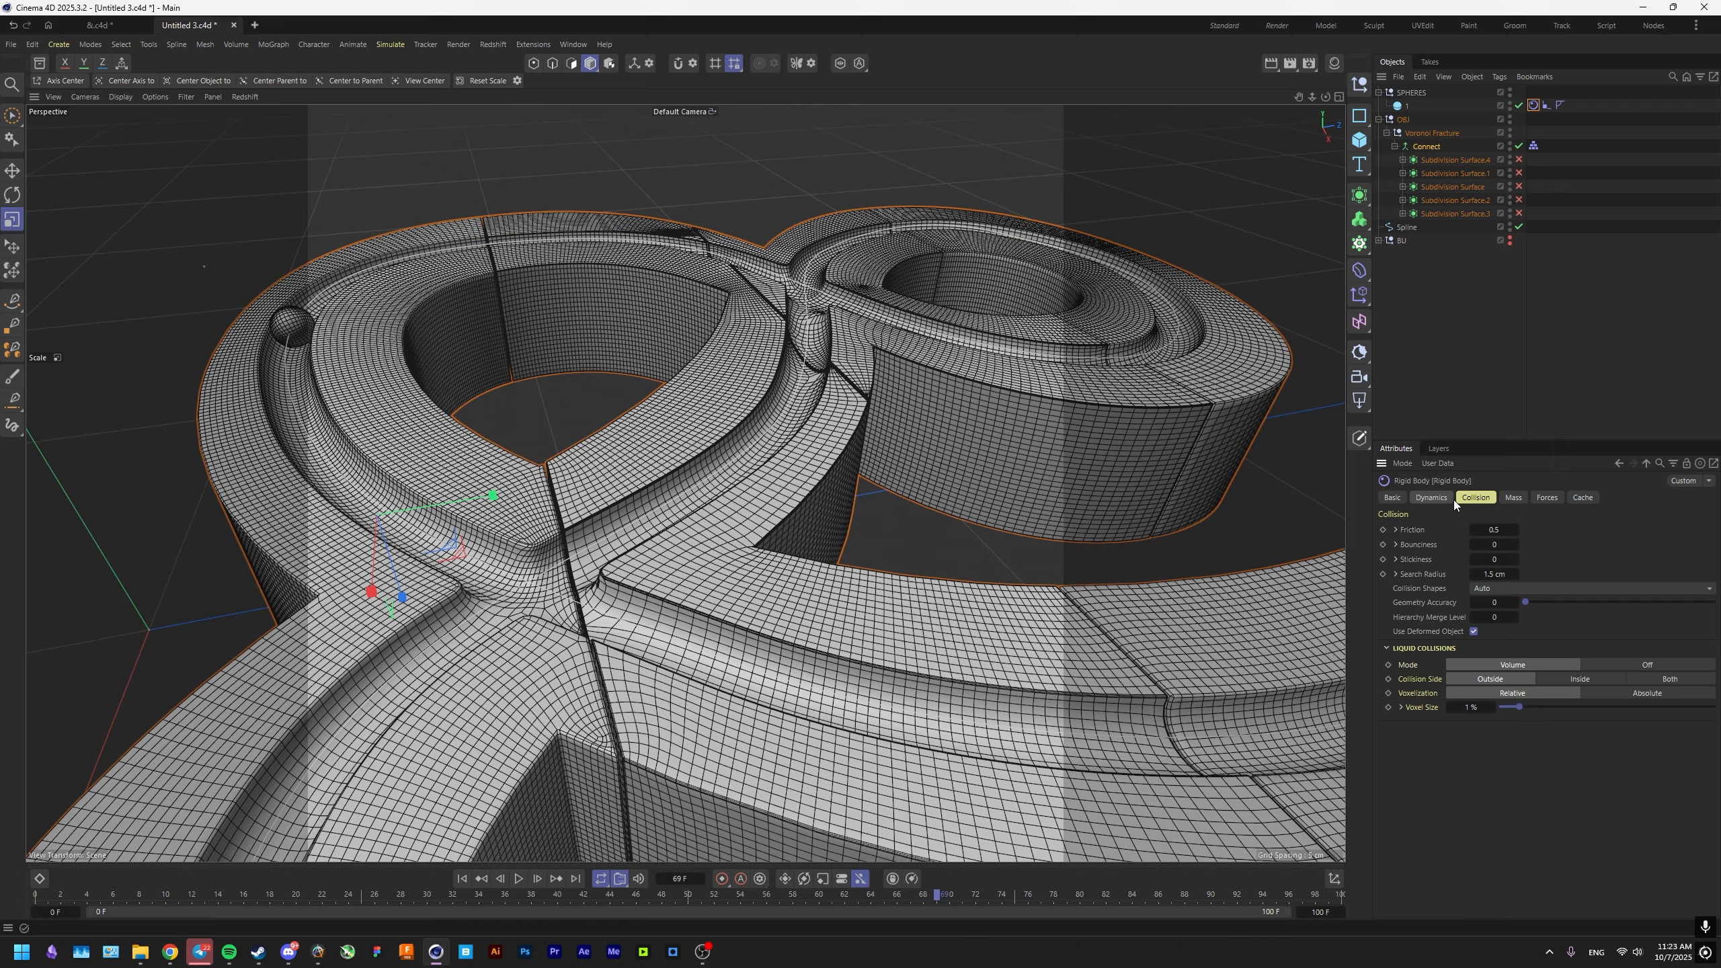
click(1502, 535)
text(200)
Set the friction of the Connect object's Collider tag to 200 and save the scene.
click(1534, 146)
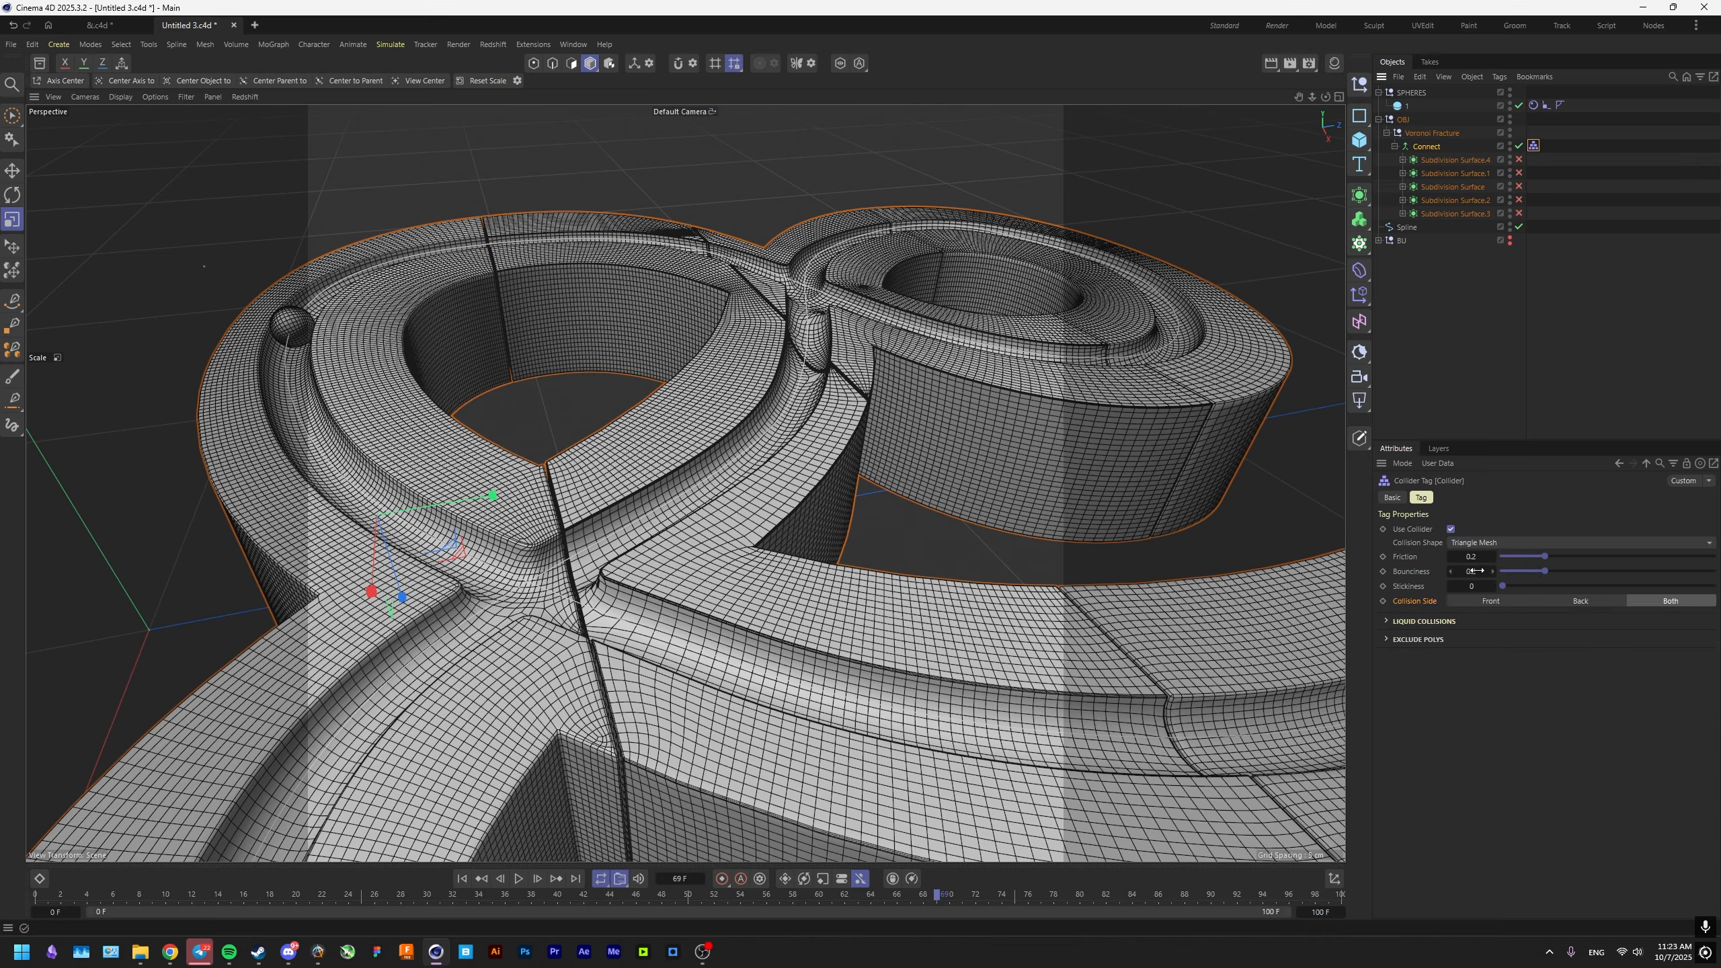
click(1473, 557)
text(200)
key(Return)
key(ctrl+s)
Play the simulation from frame 0 to check the sphere's rolling in the groove, and stop playback.
click(462, 879)
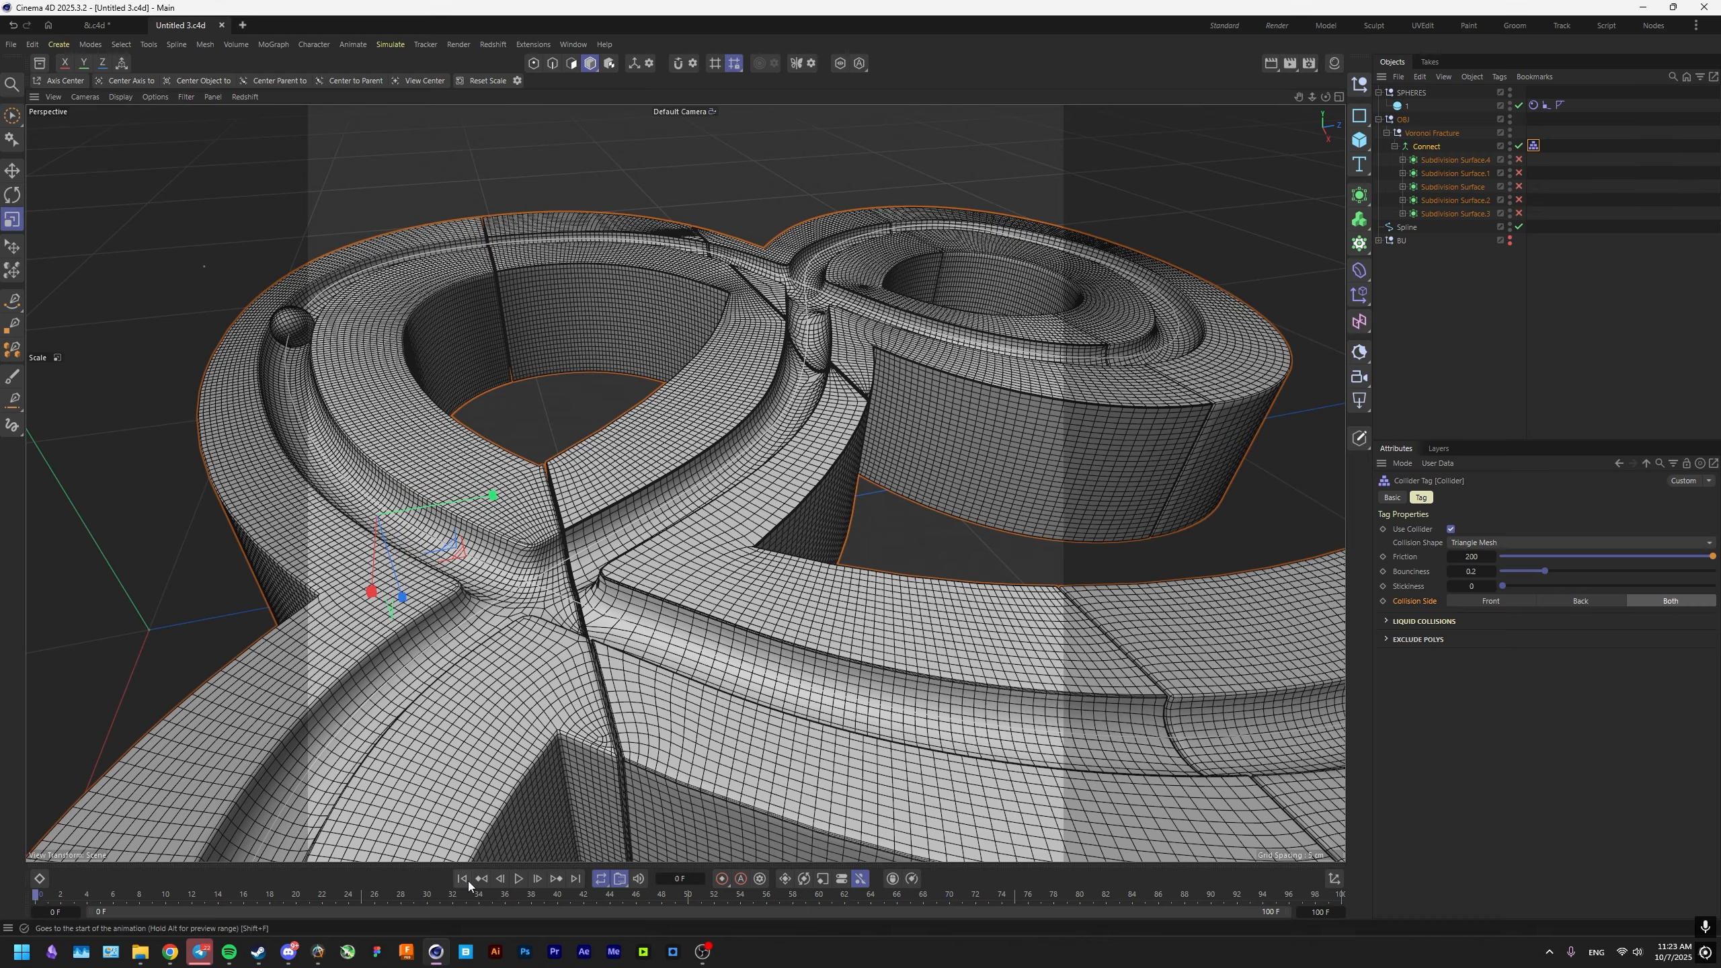
click(519, 881)
alt+middle_drag(1091, 753, 819, 687)
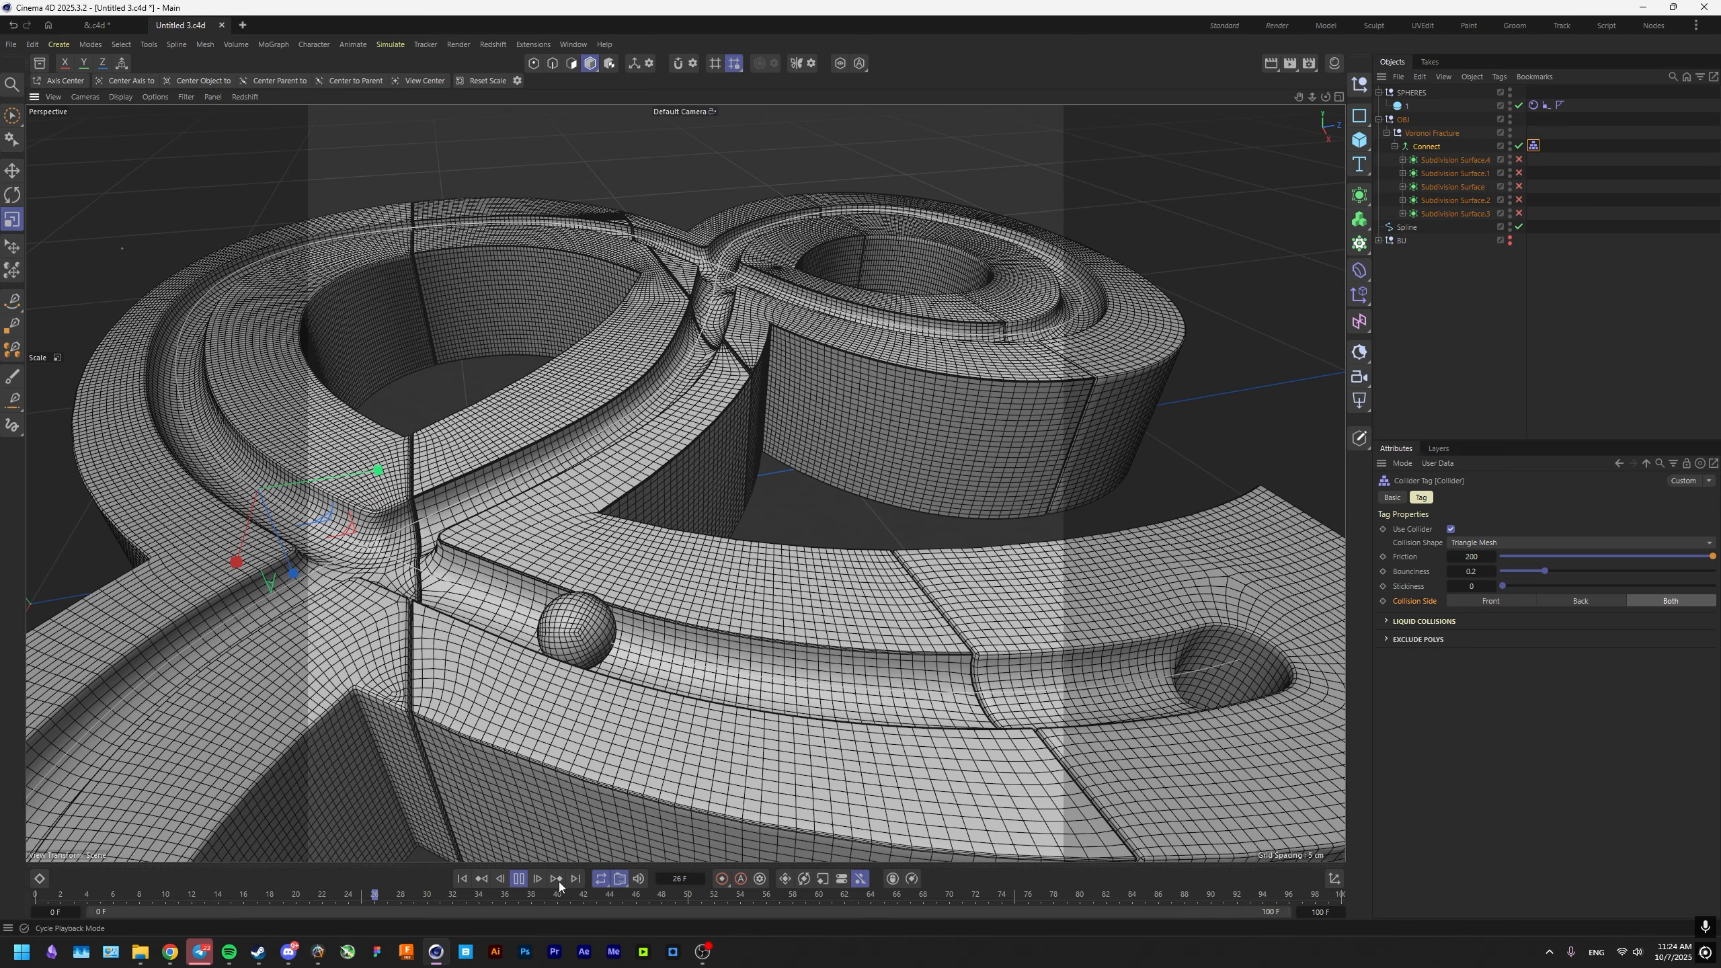
click(521, 882)
alt+middle_drag(651, 631, 840, 672)
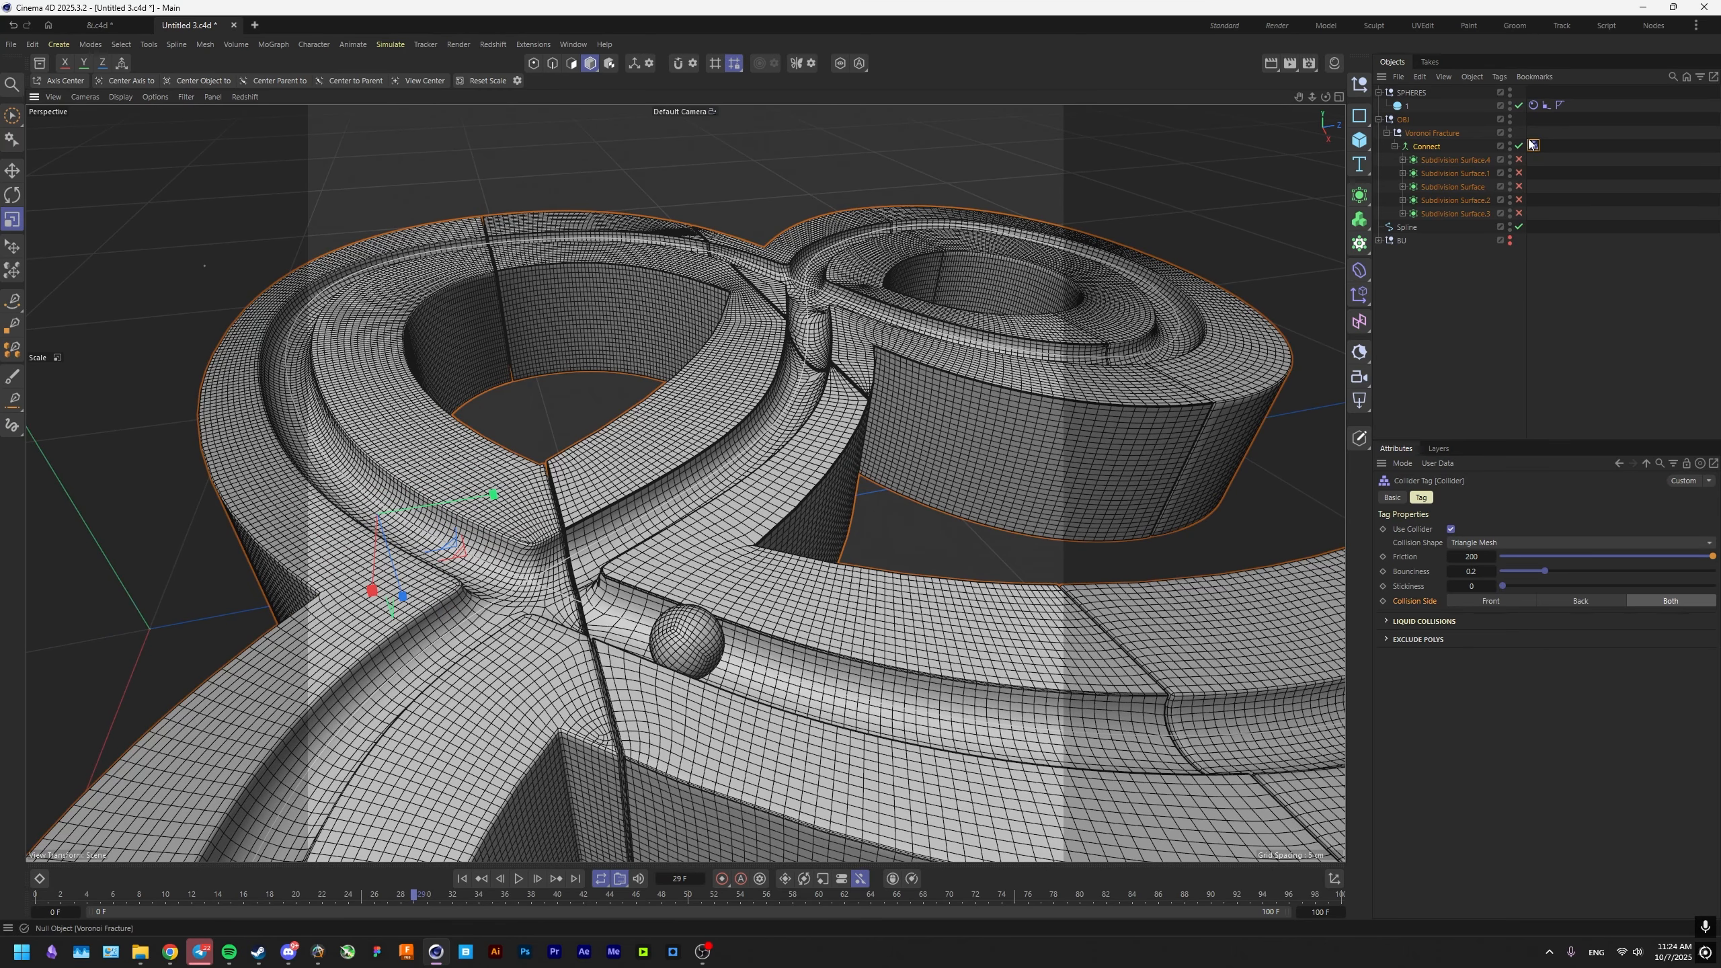
Cache the scene simulation internally from the sphere's Rigid Body tag.
click(1533, 104)
click(1582, 497)
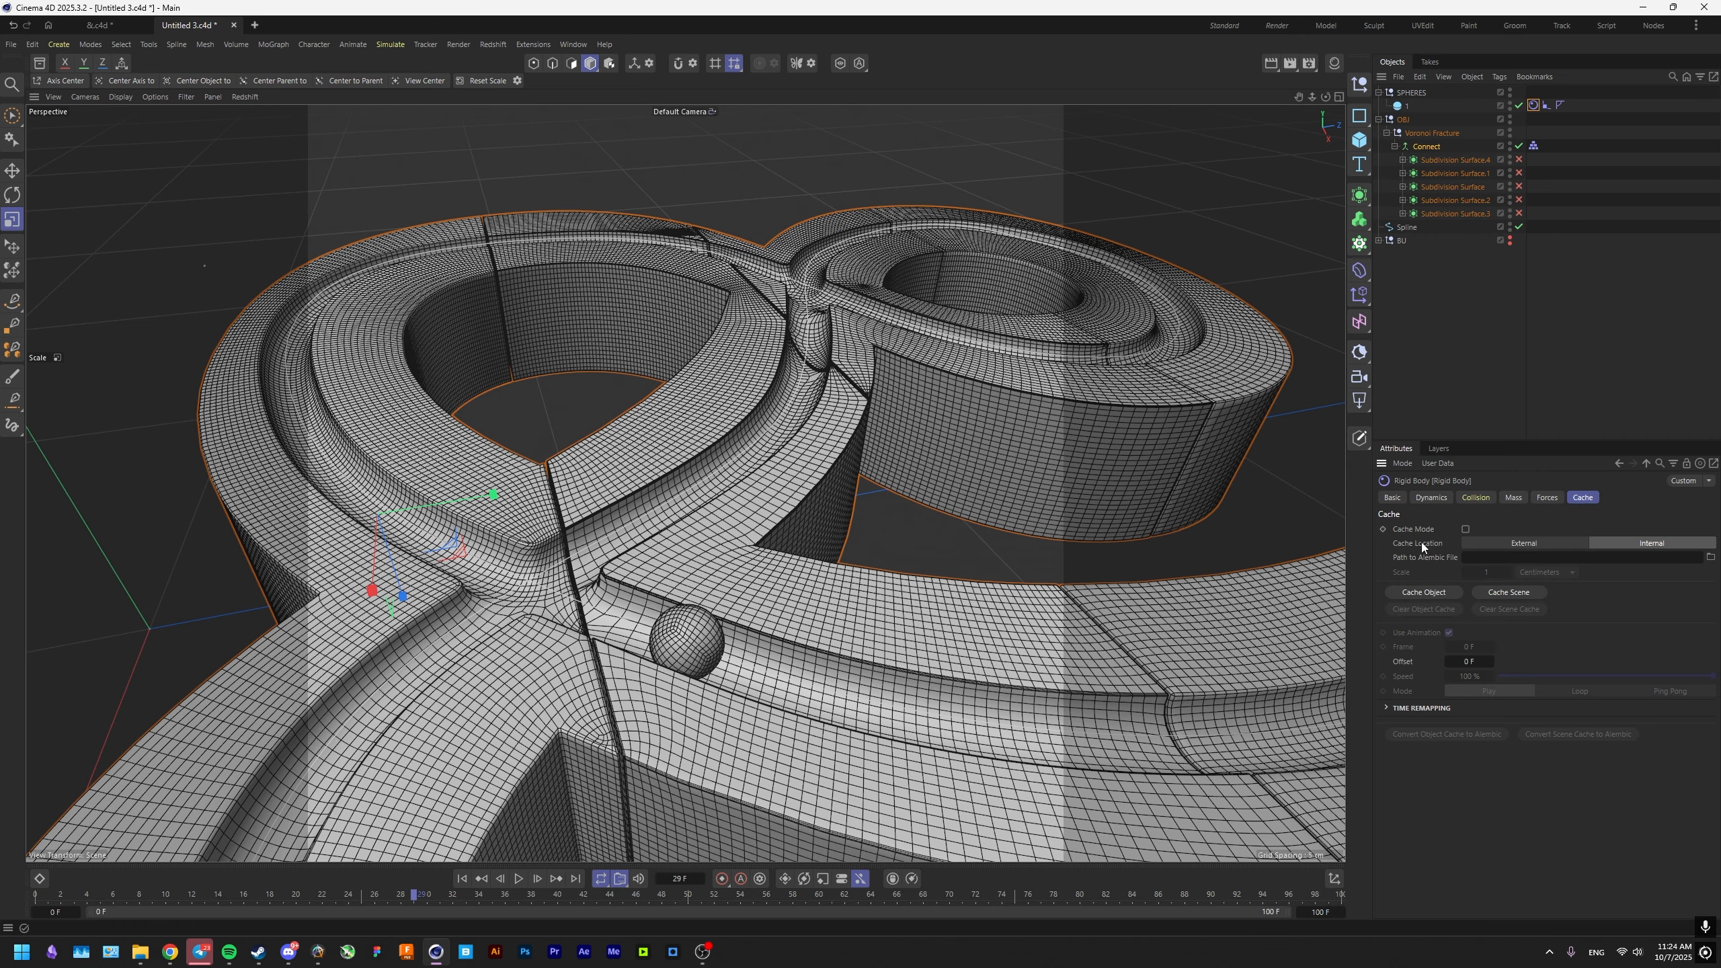
click(1516, 595)
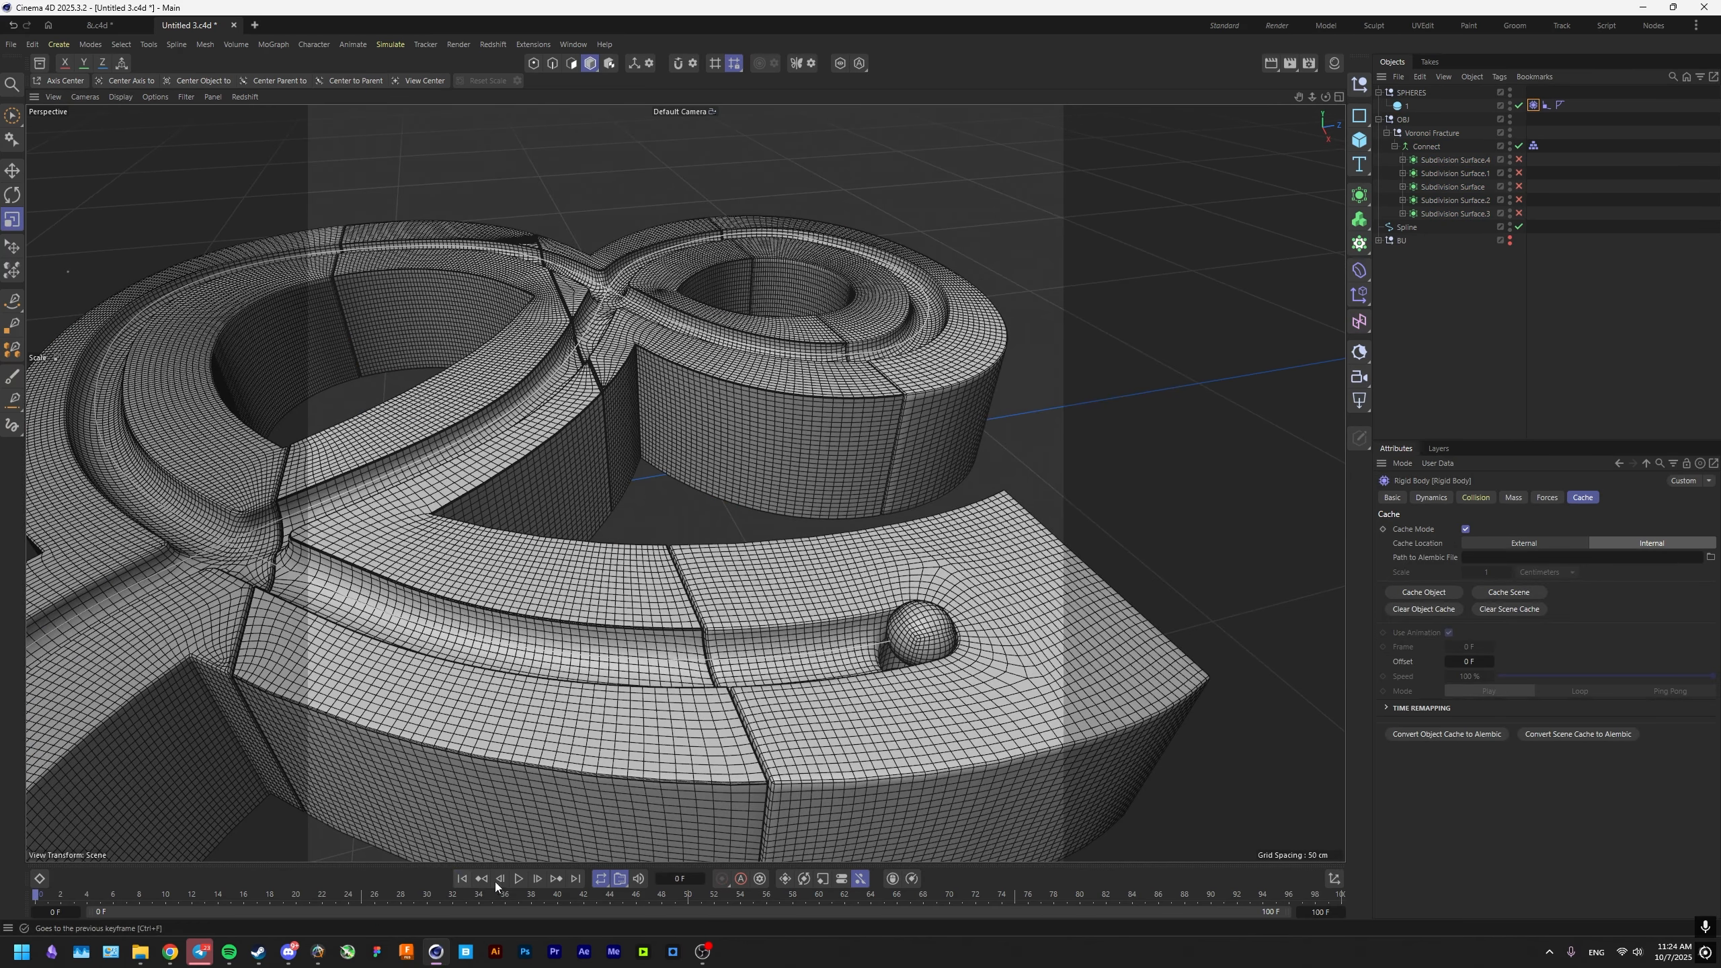
Play the cached simulation and inspect the sphere closely at the start of the groove.
click(518, 878)
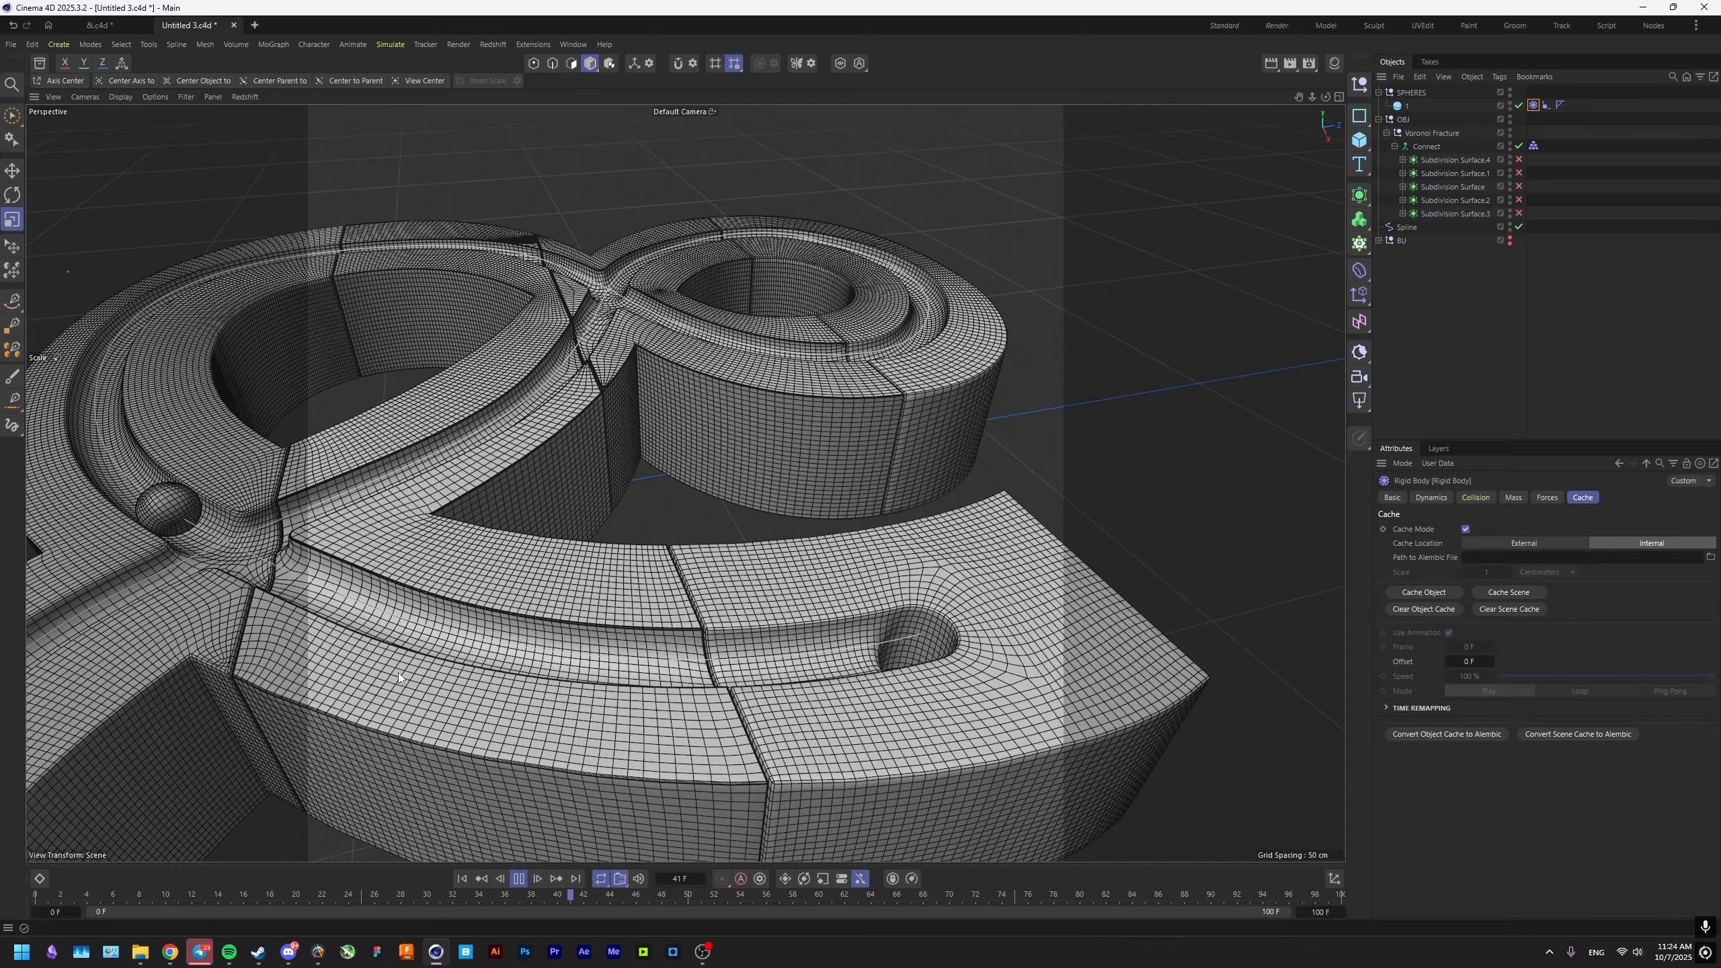
alt+middle_drag(399, 677, 711, 798)
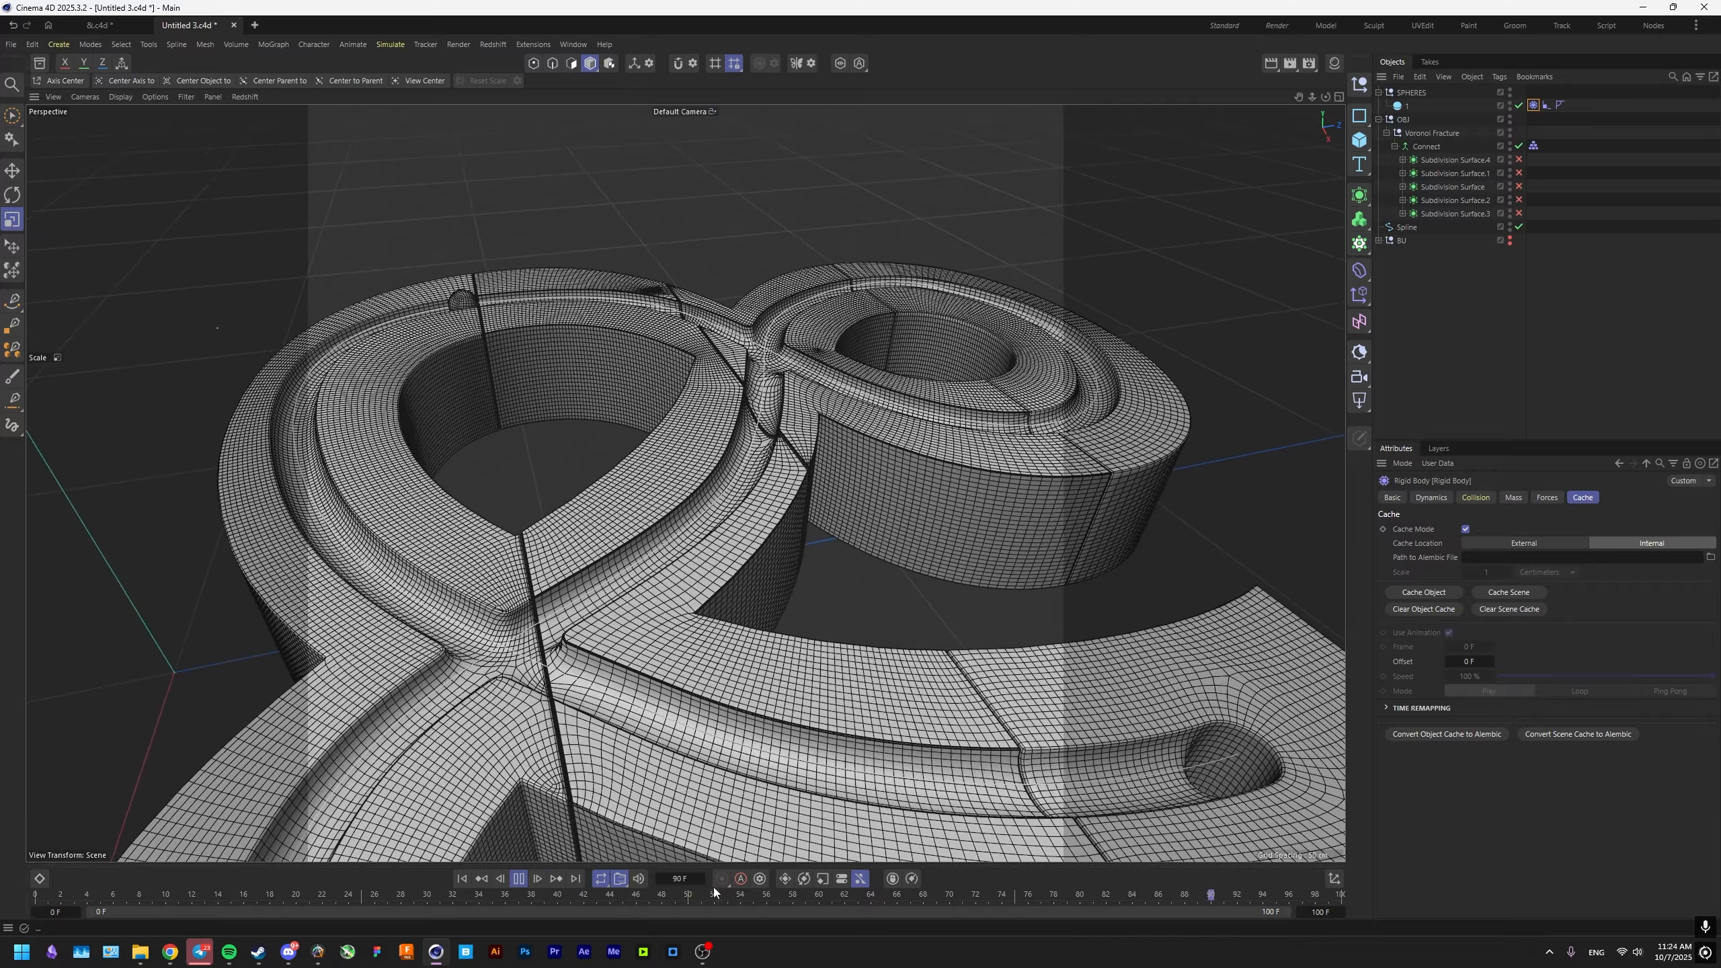
click(518, 879)
alt+middle_drag(1165, 752, 835, 636)
scroll(833, 634, up, 4)
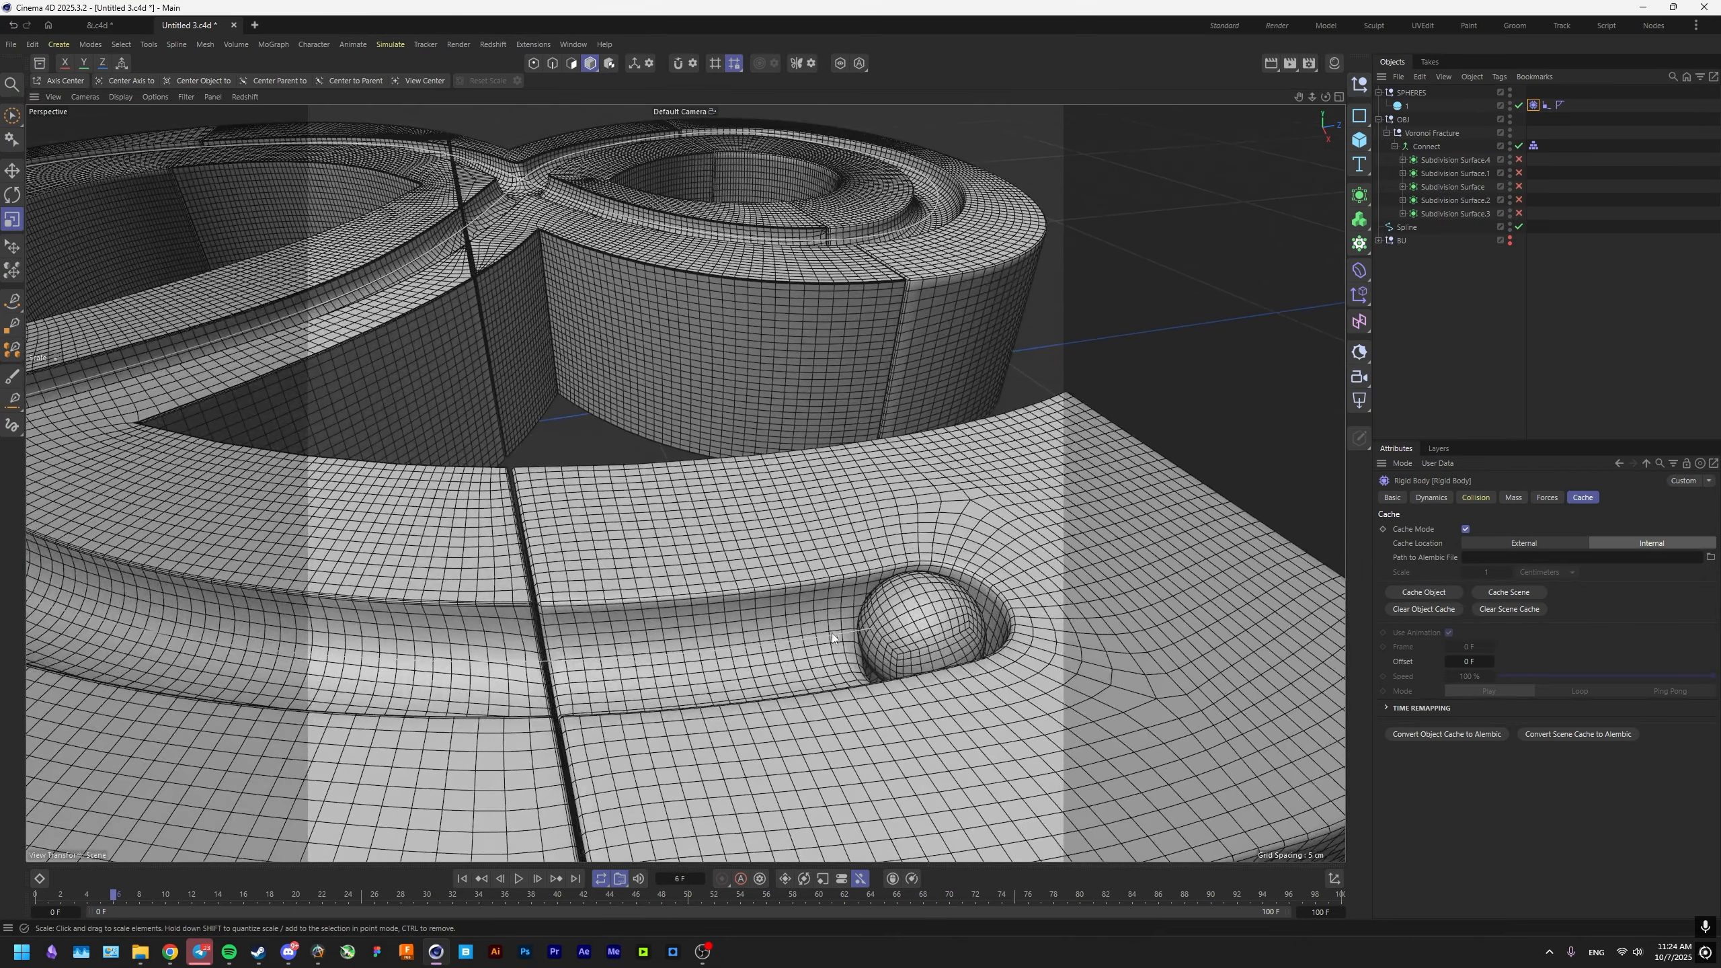
scroll(787, 624, down, 4)
Return to frame 0, select the Spline that guides the sphere, and save the scene.
click(819, 630)
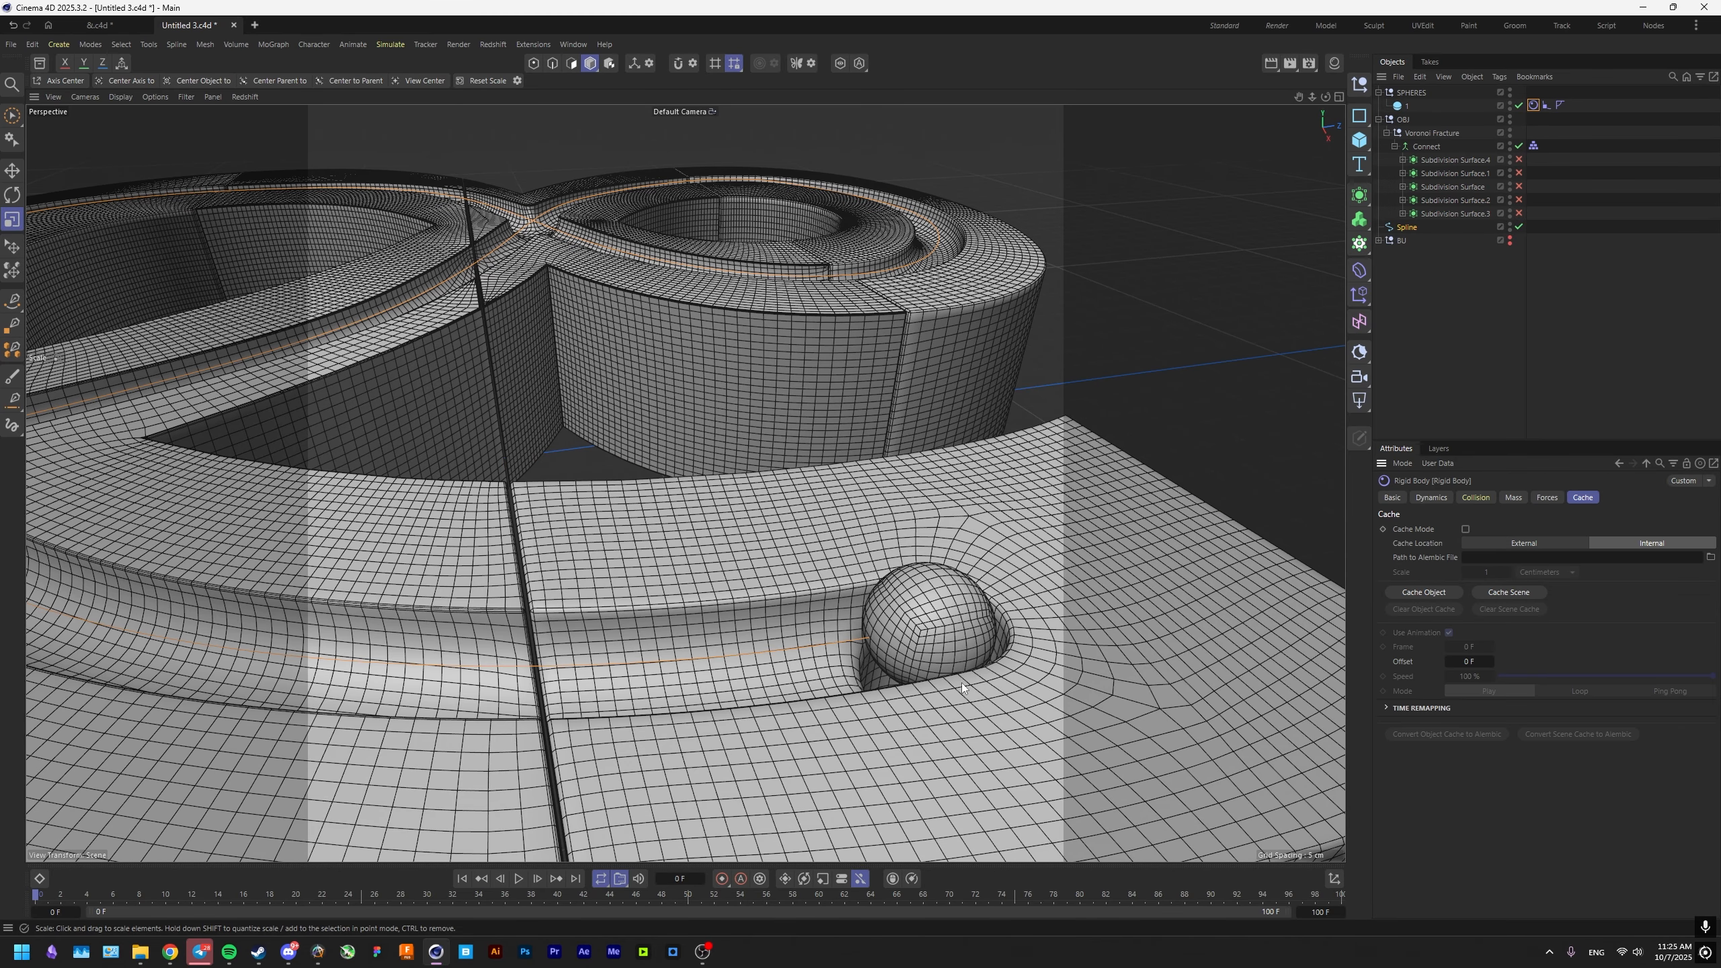
click(937, 609)
click(831, 644)
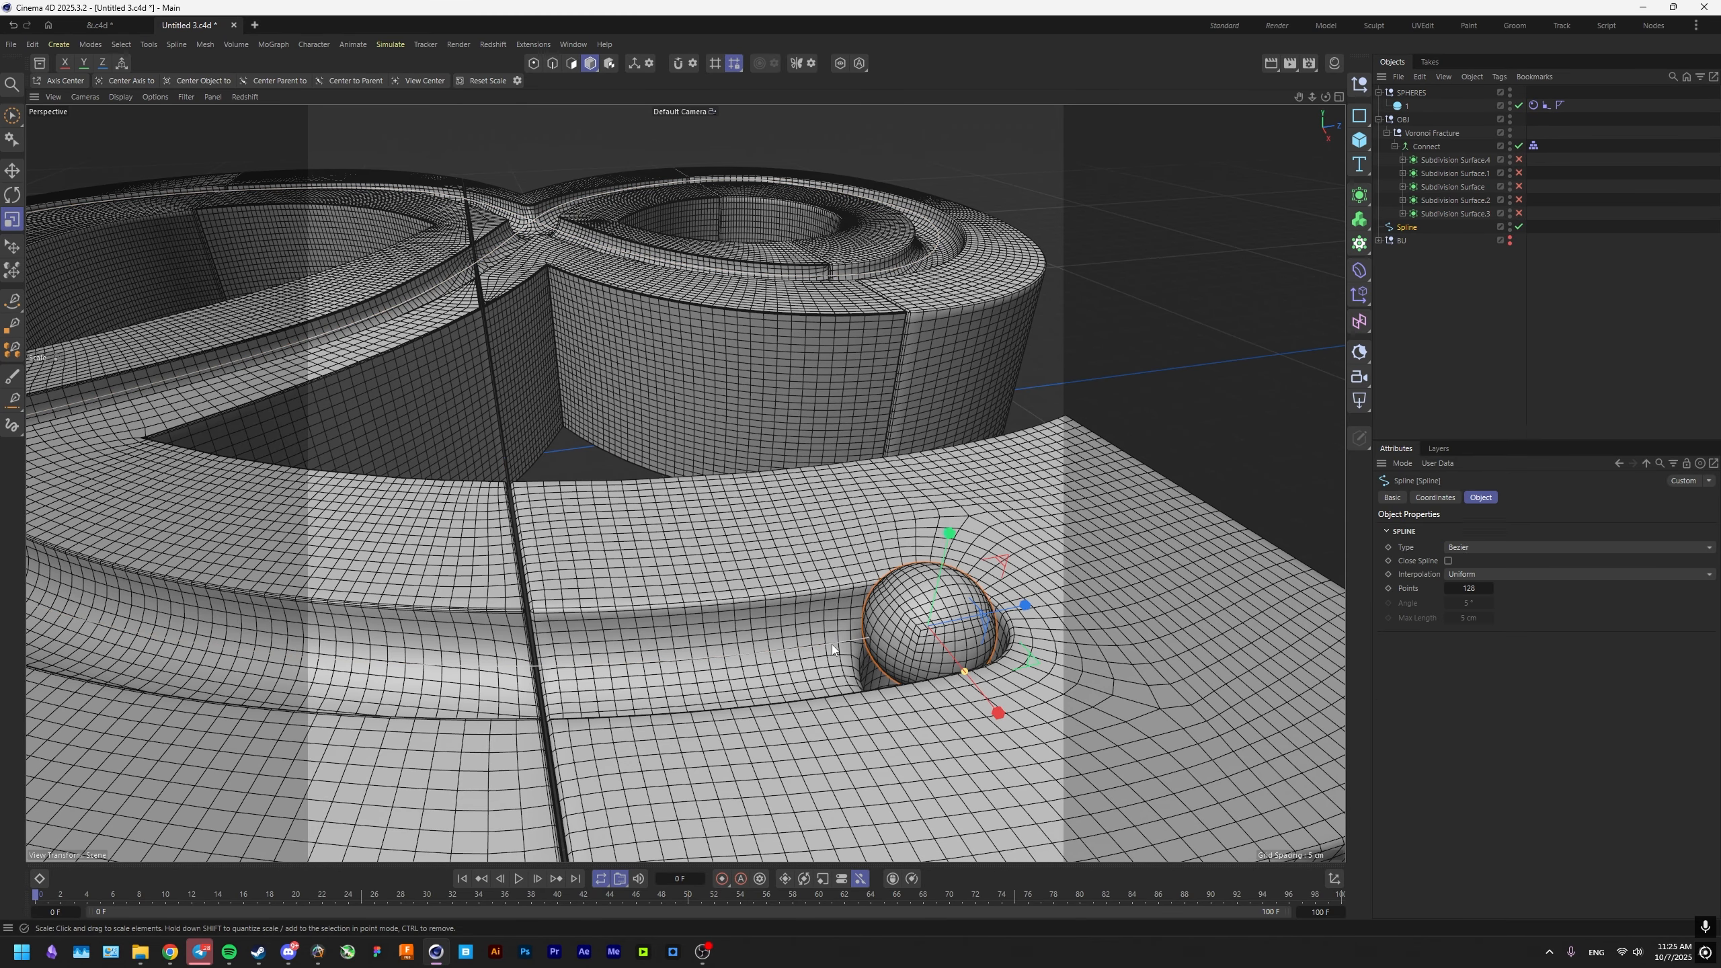
key(ctrl+s)
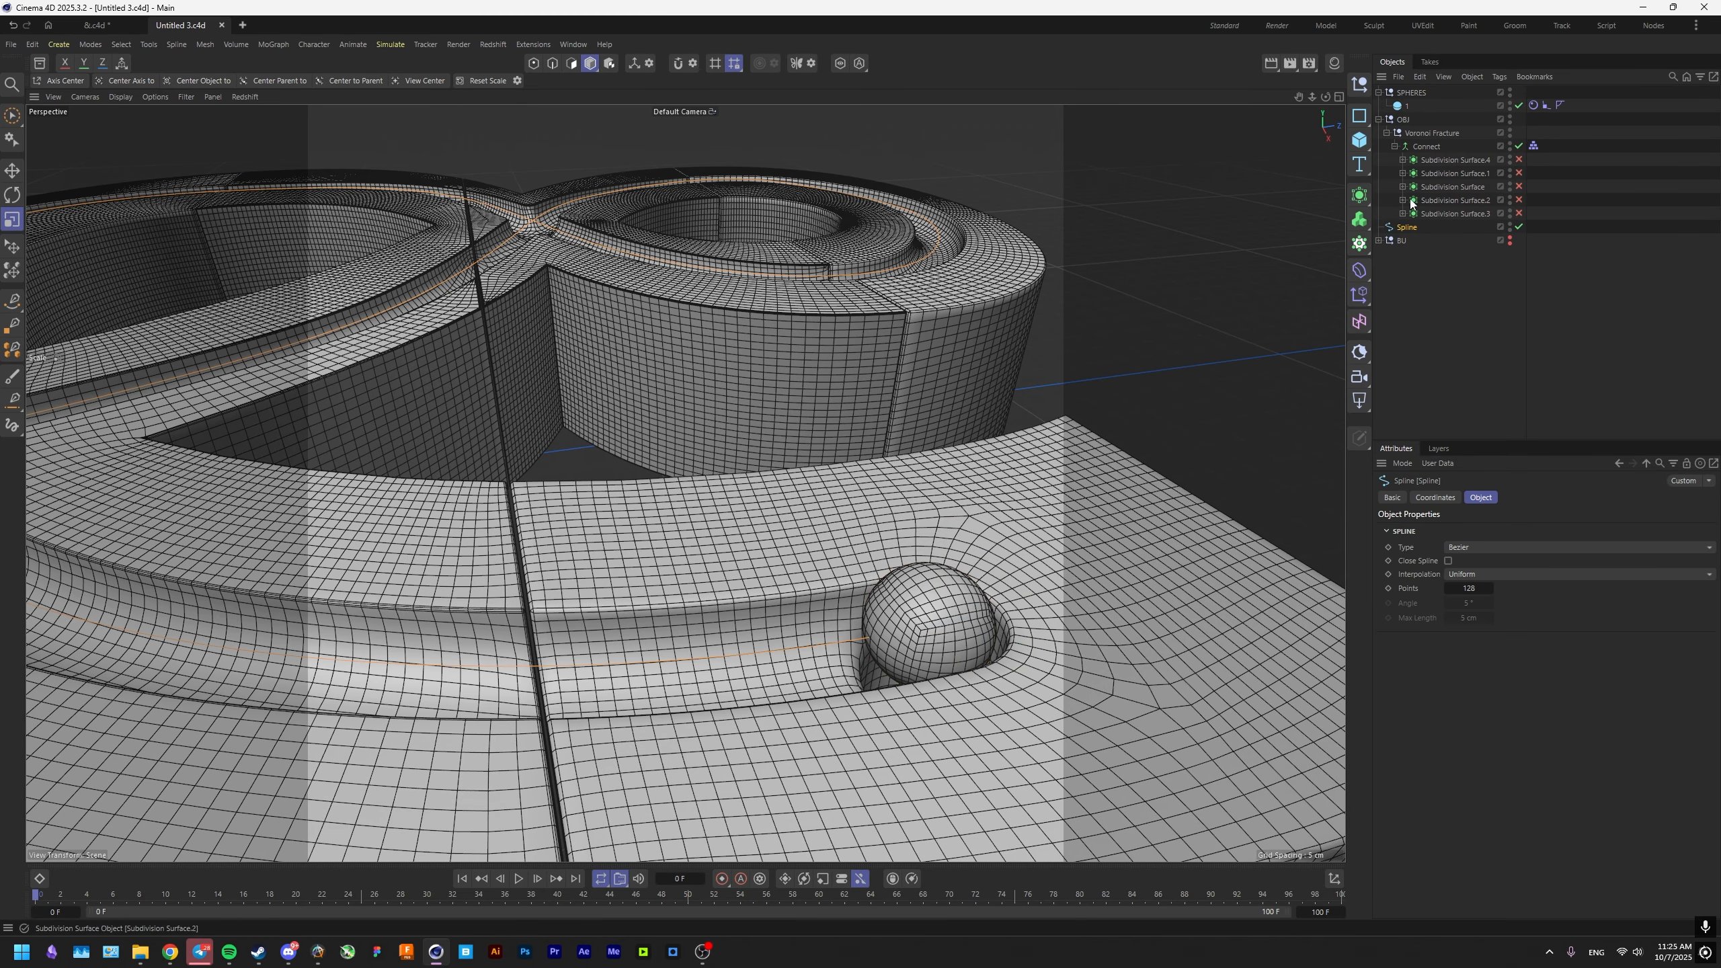
Move the 100% Position key of the sphere's Align to Spline tag to frame 16 and add another Position key at frame 34.
click(1546, 106)
drag(36, 902, 263, 903)
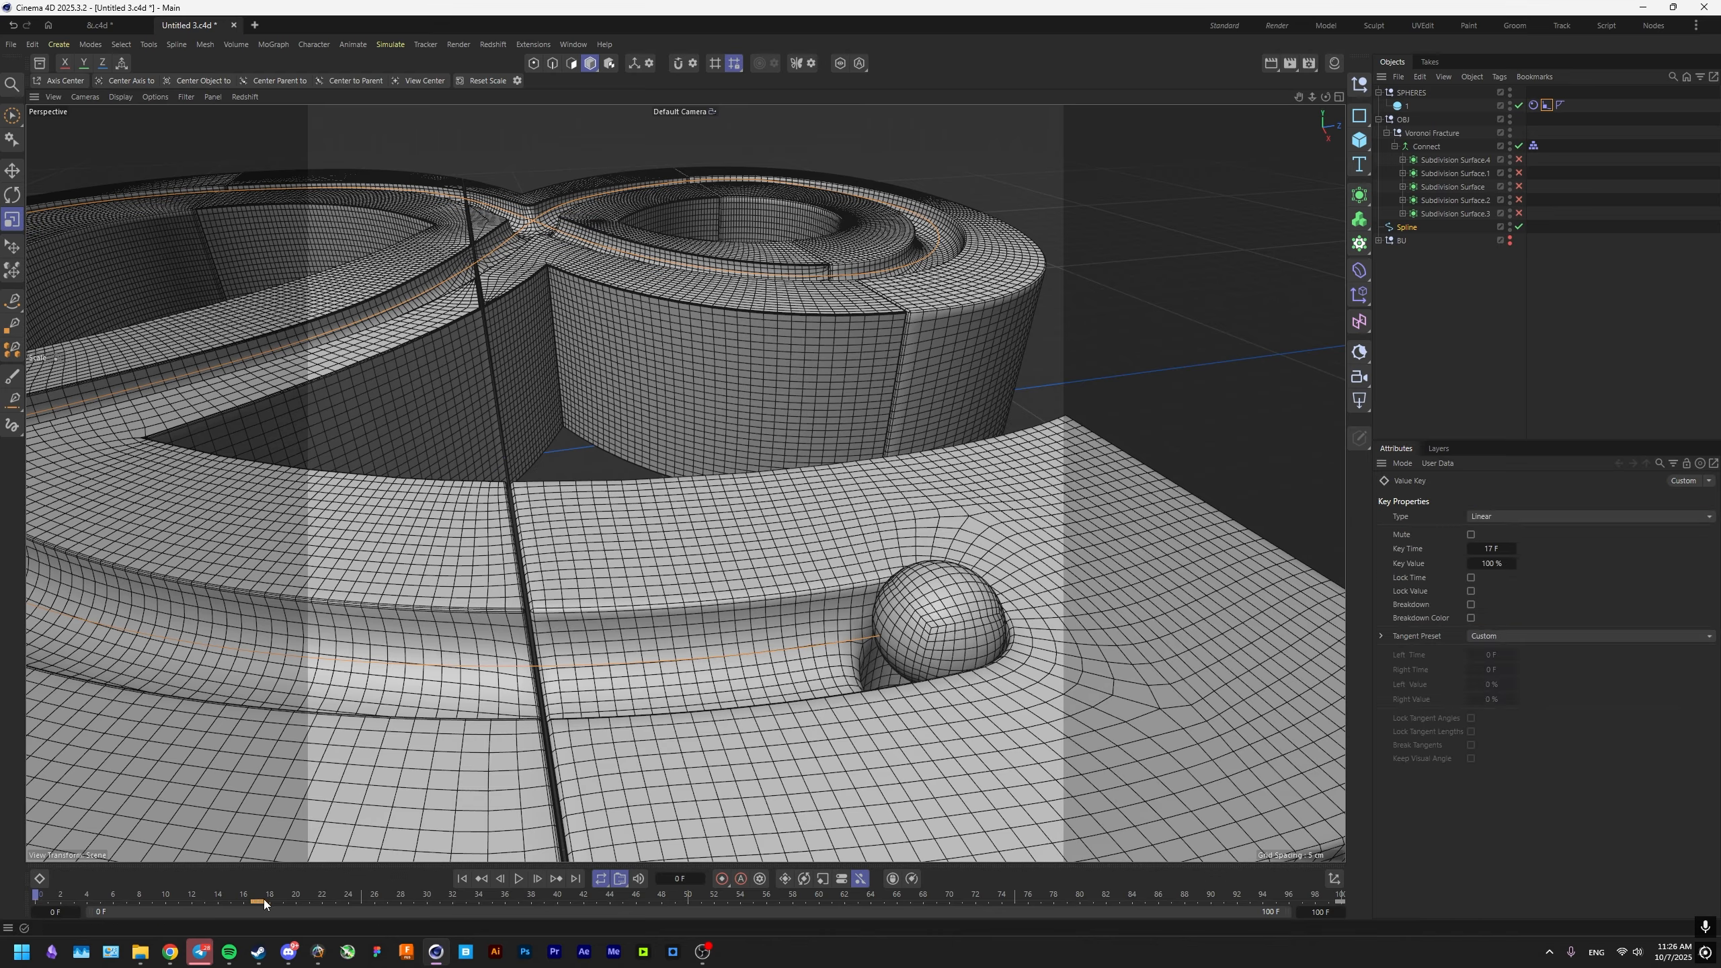
click(351, 896)
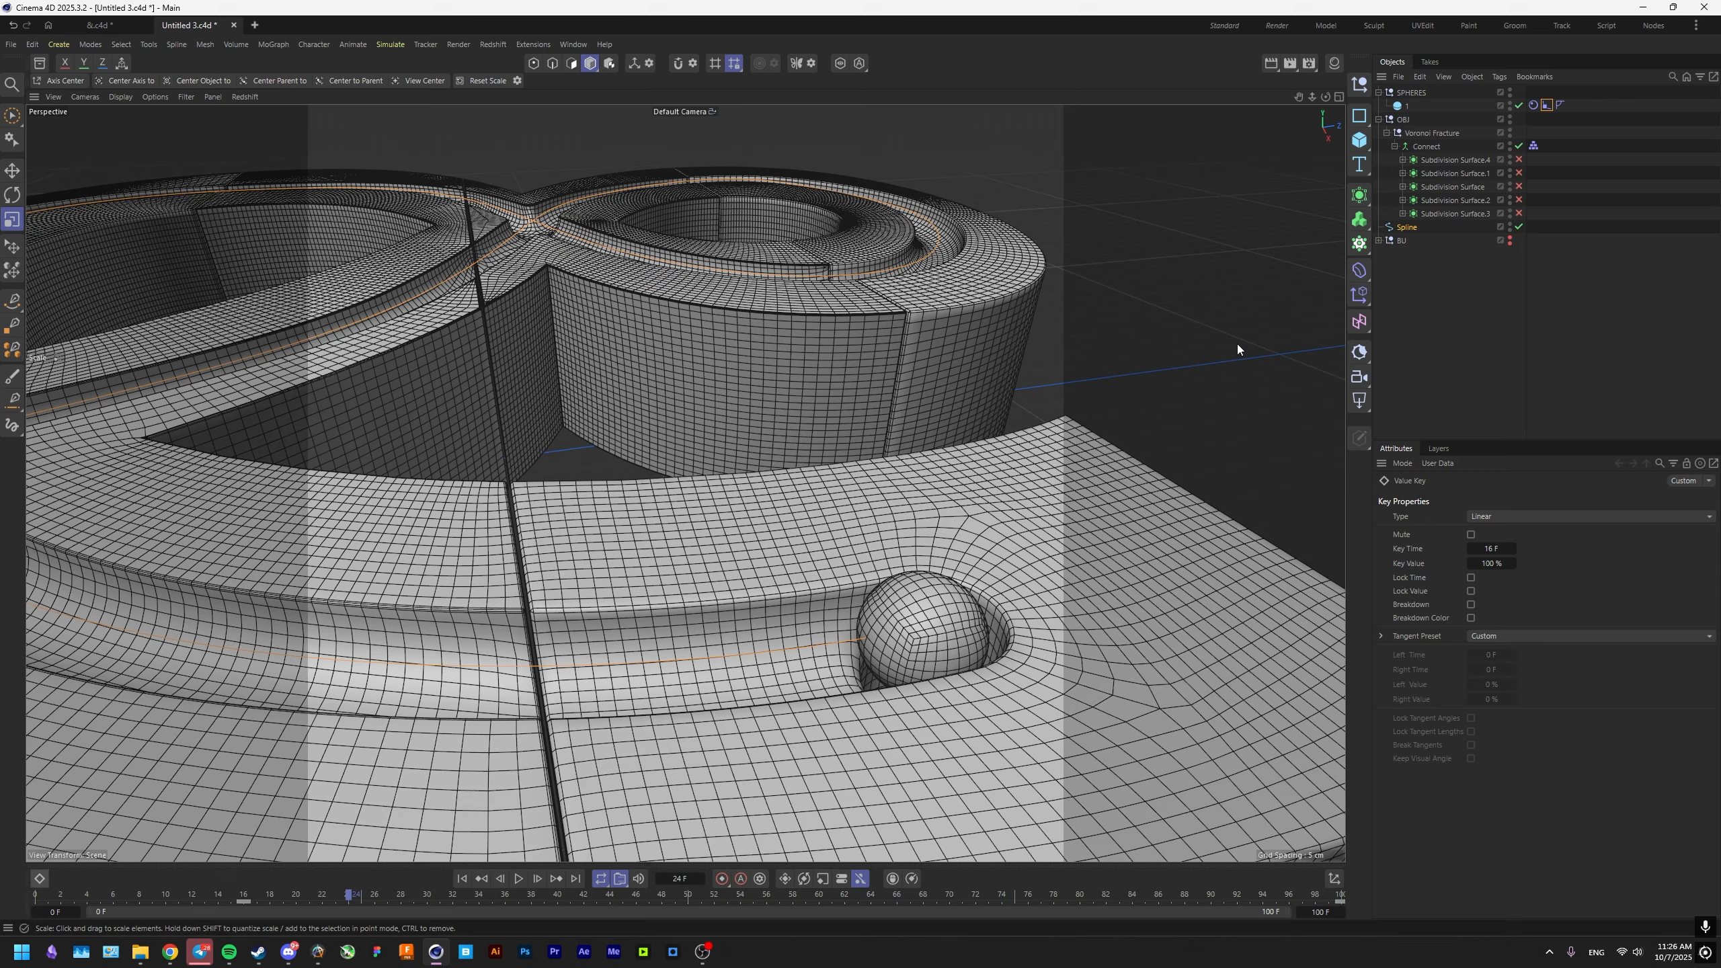
click(1546, 106)
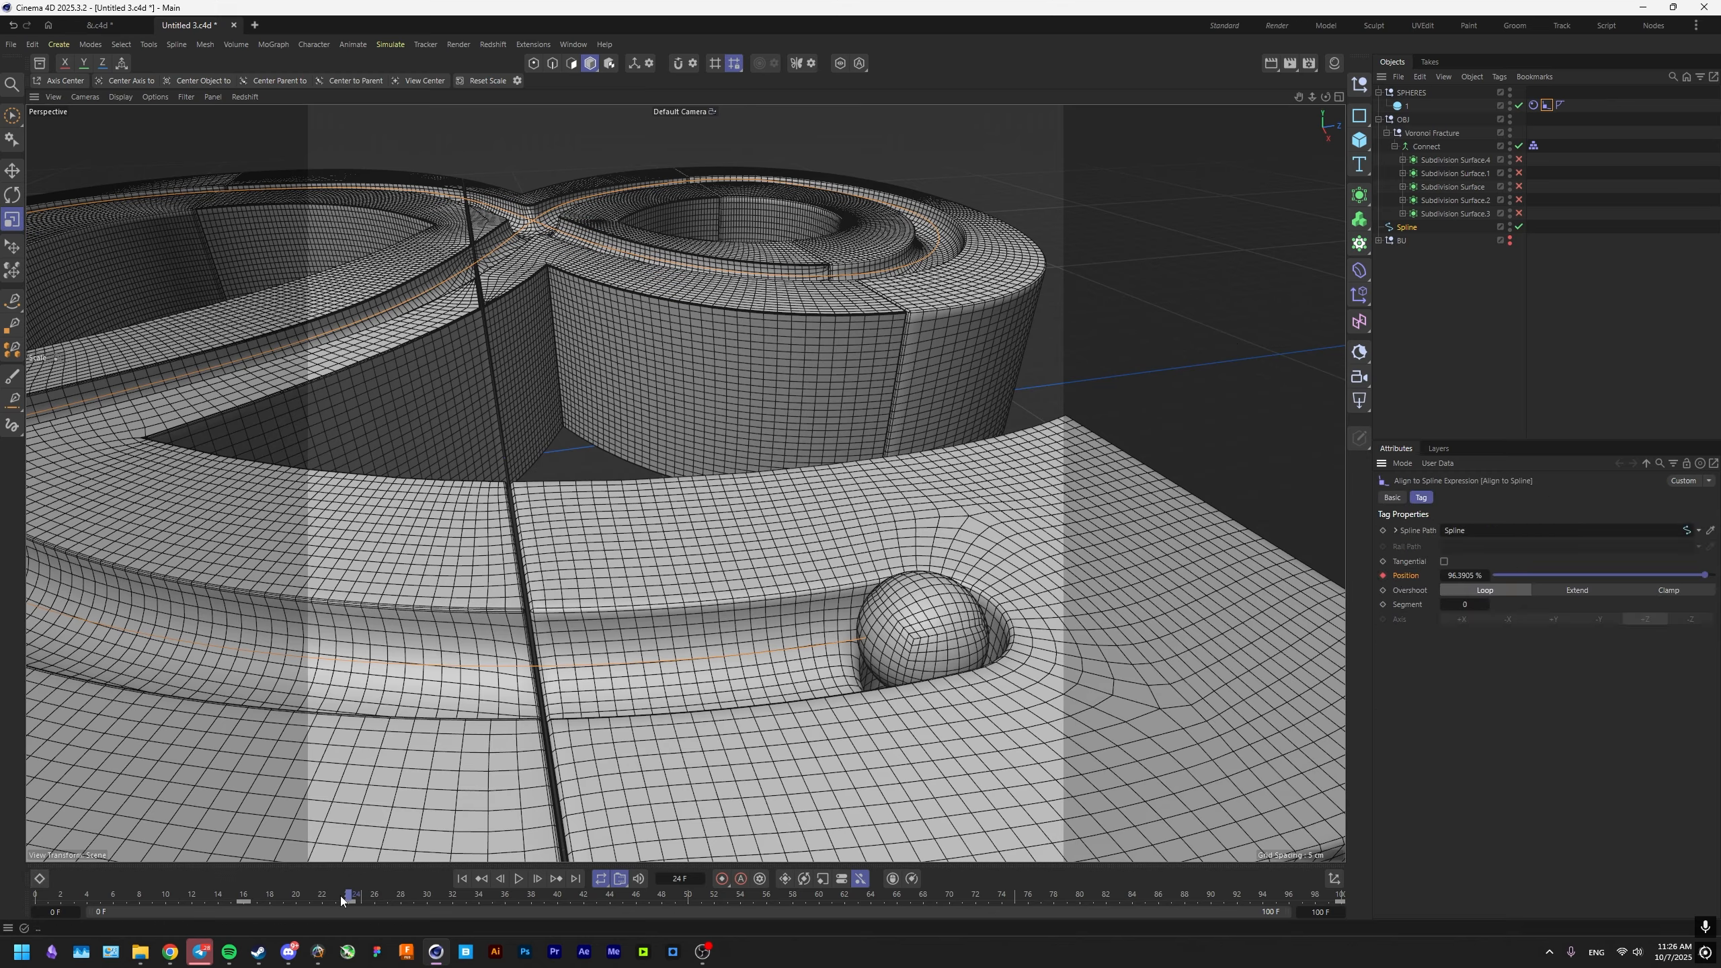
drag(348, 902, 401, 902)
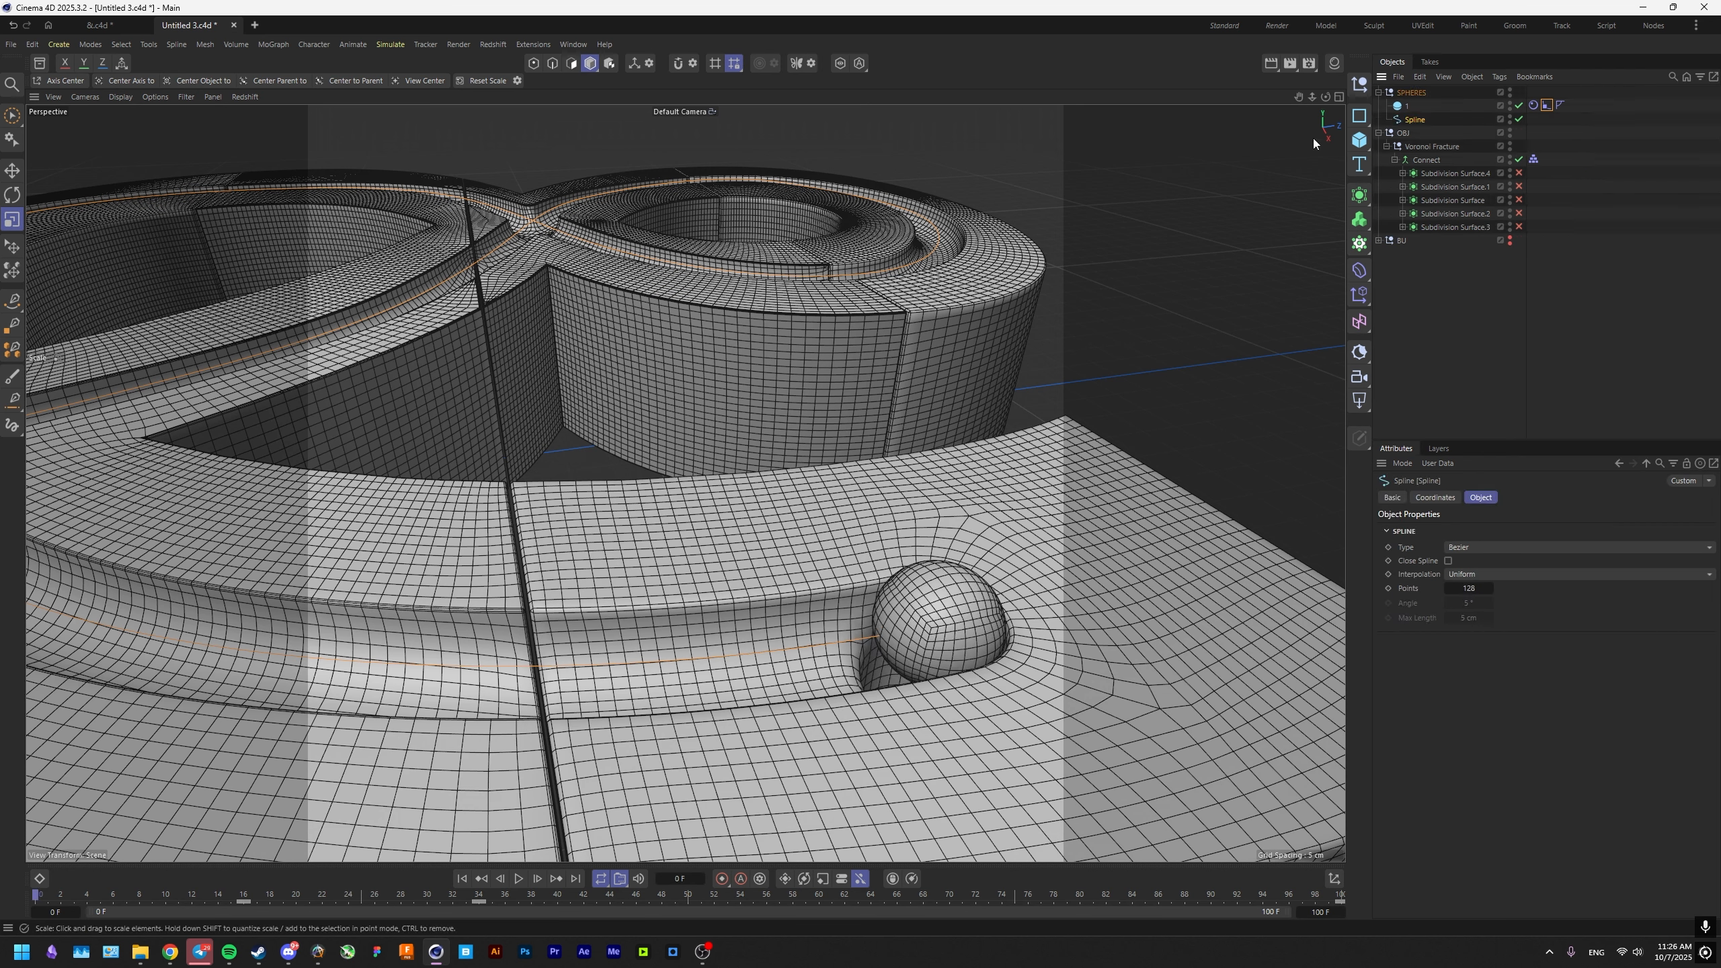
Place the Spline inside the SPHERES null below the sphere and open the Spline's coordinate settings.
click(1423, 496)
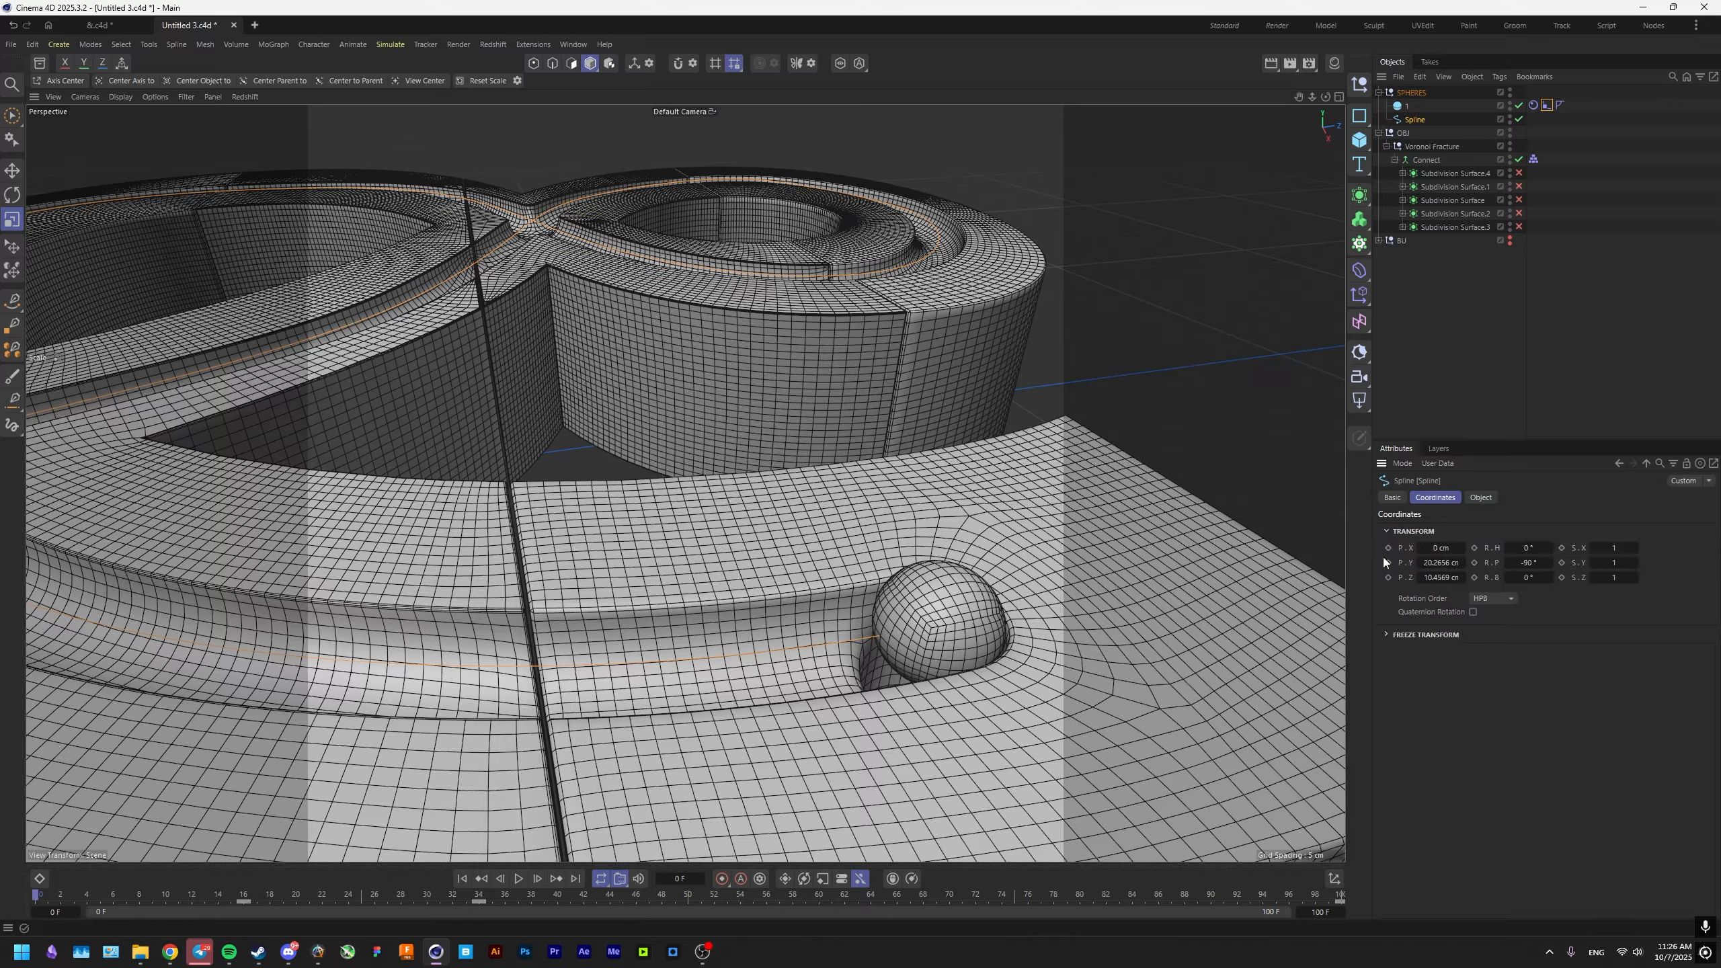
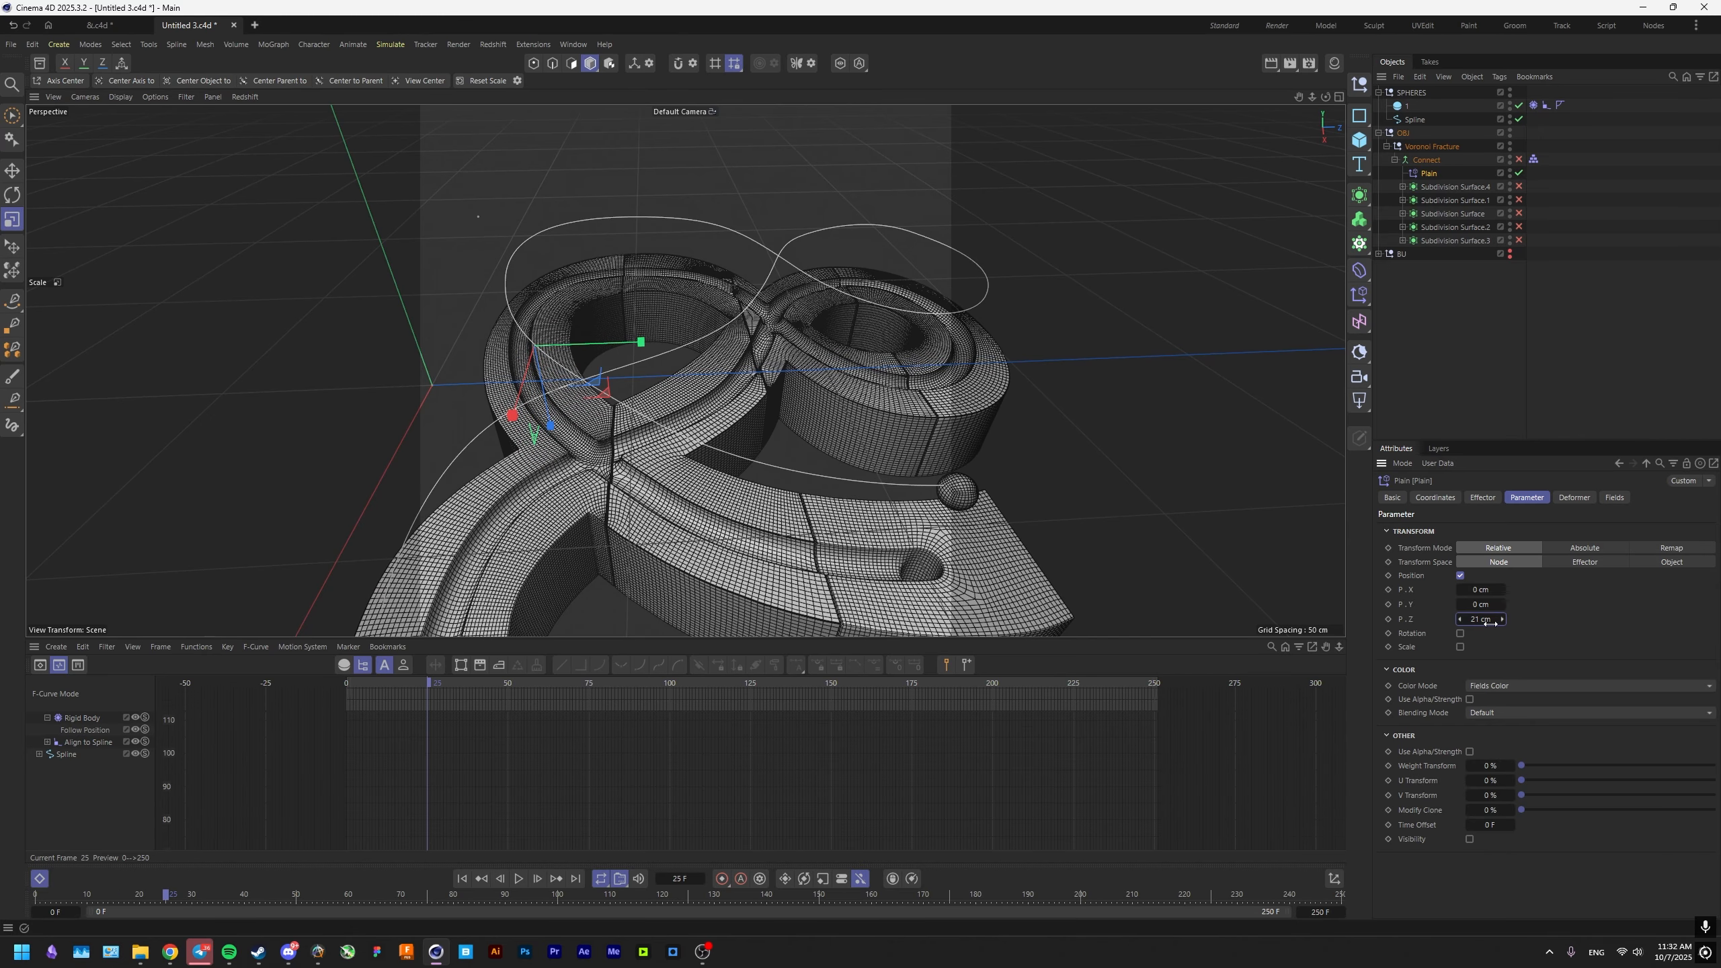
Set the Plain effector's Z position offset to 20 cm.
text(20)
key(Return)
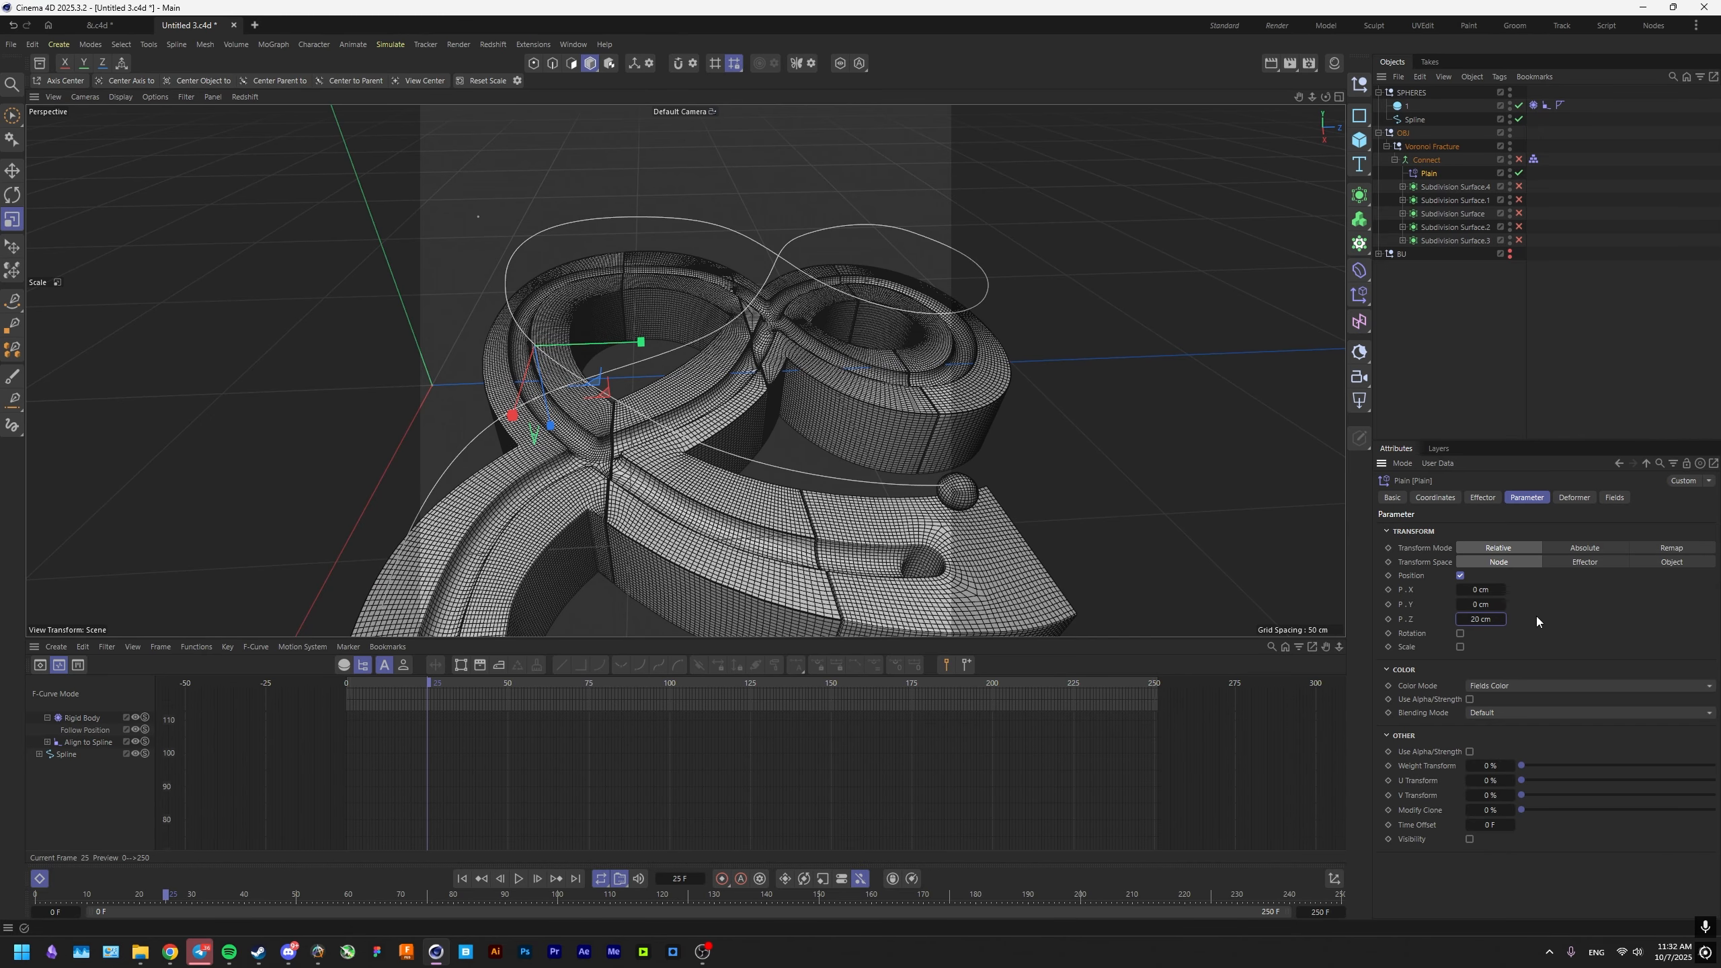
alt+middle_drag(810, 480, 837, 491)
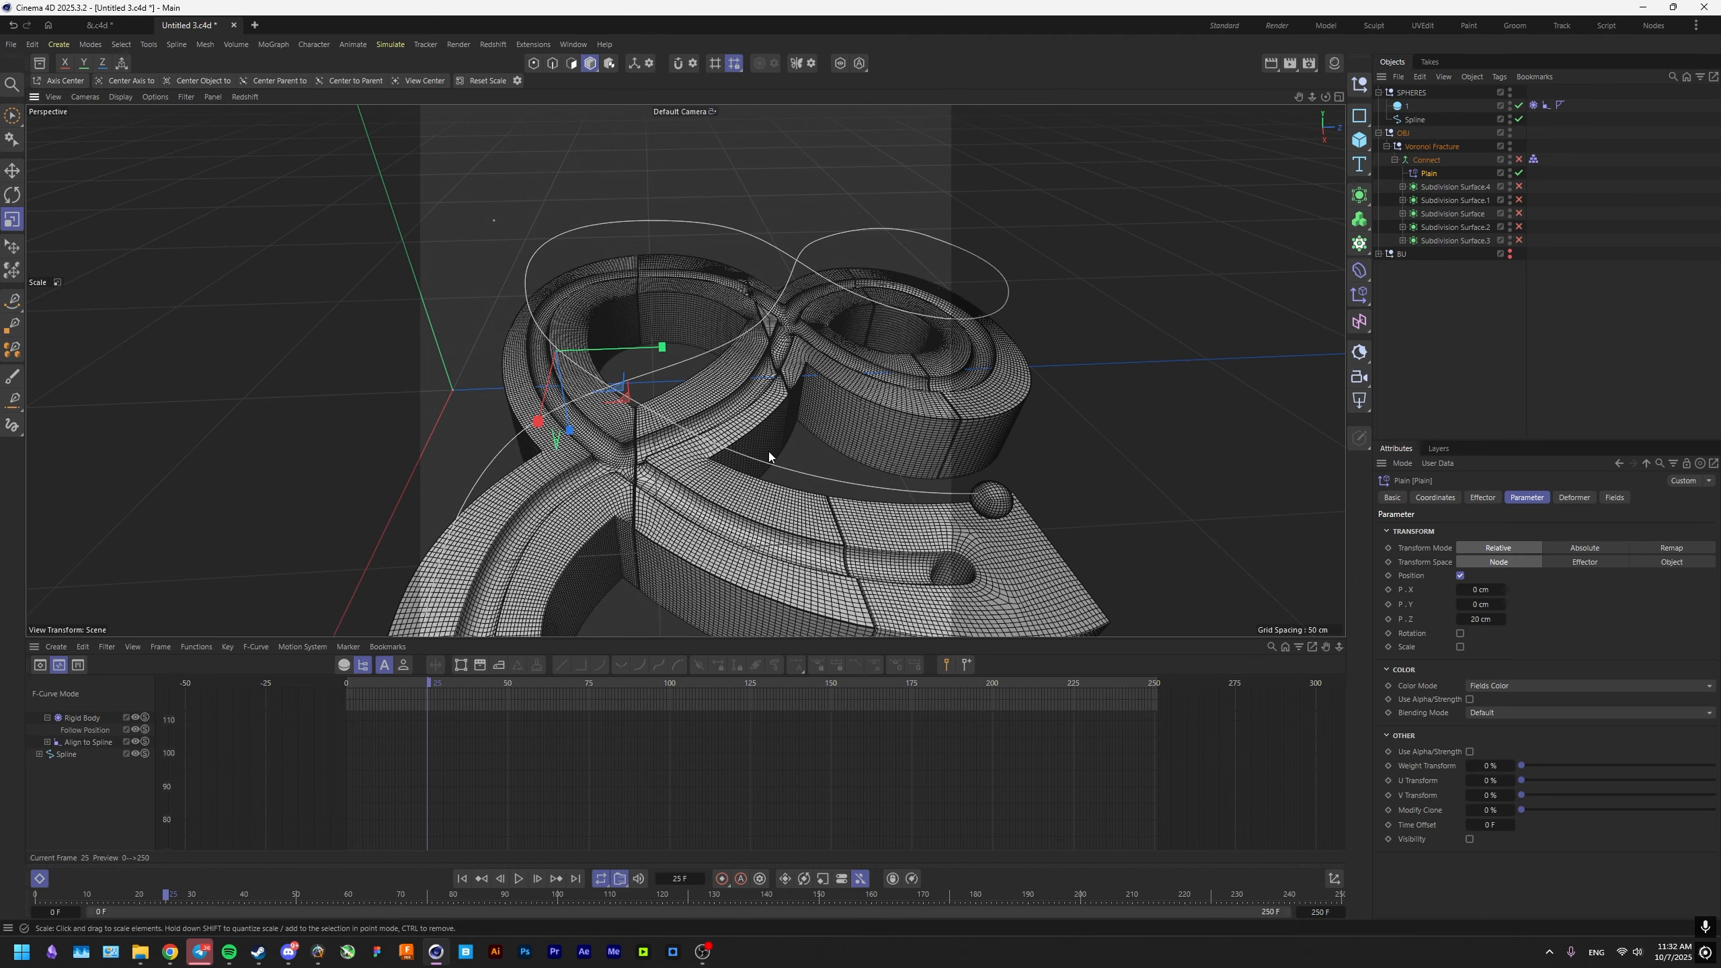
mouse_move(769, 452)
alt+mouse_down()
mouse_move(691, 383)
mouse_move(772, 444)
alt+mouse_up()
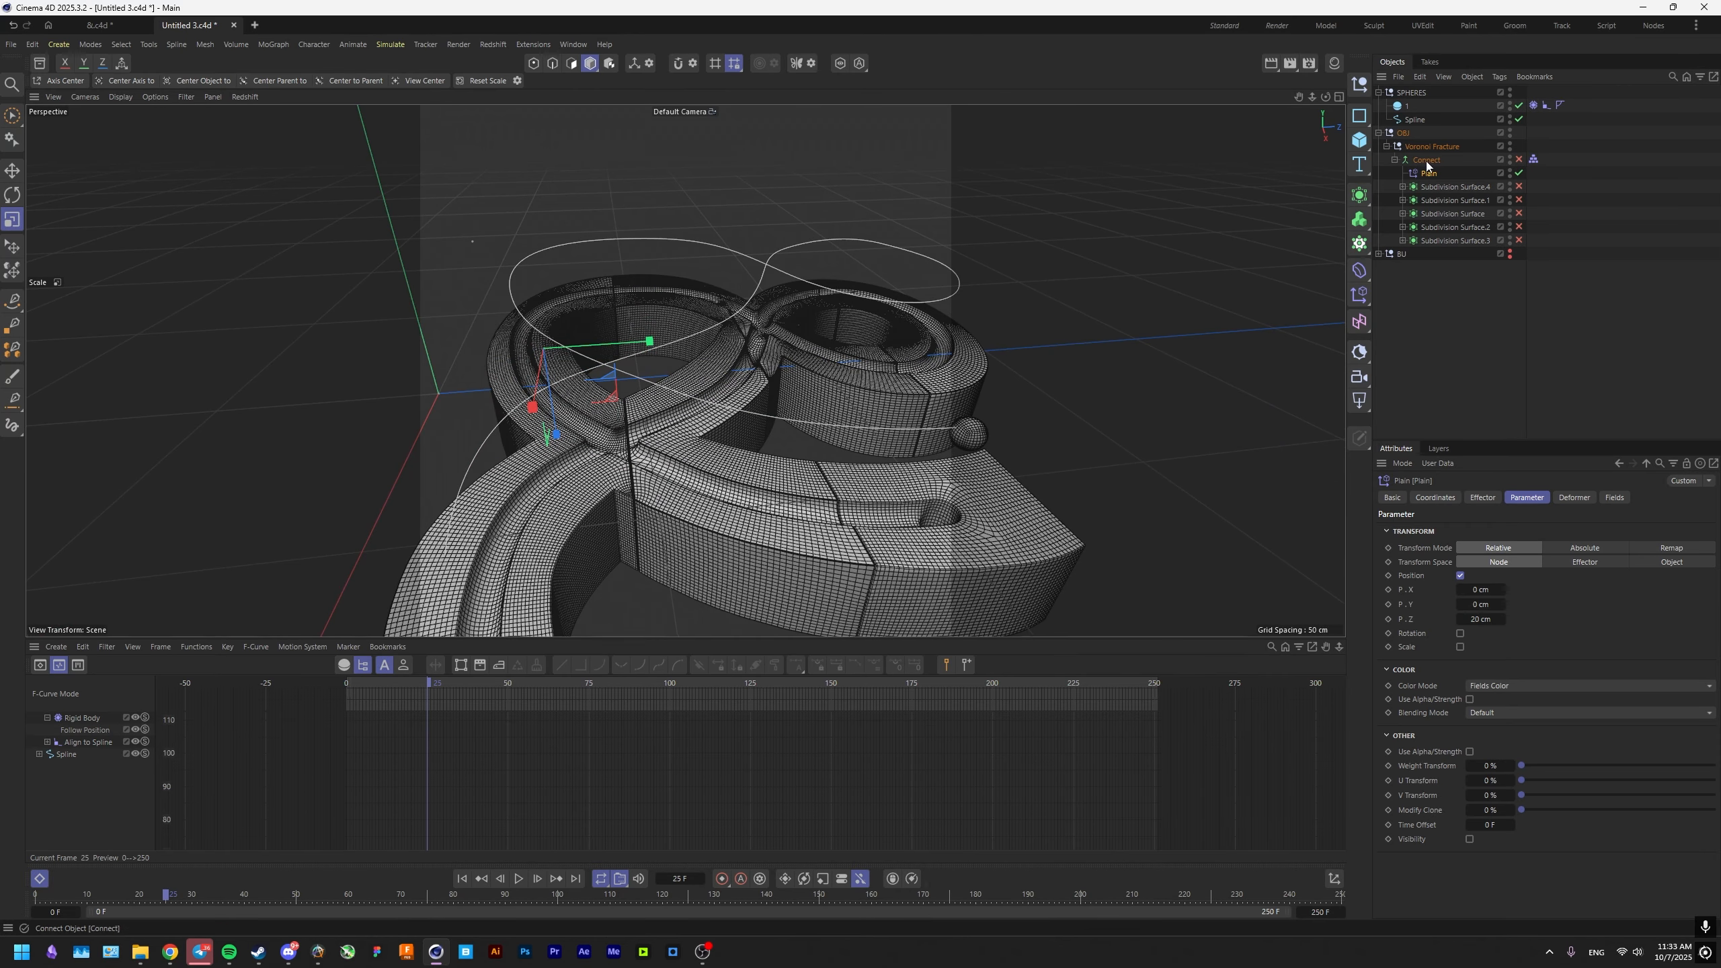
Add a Linear Field to the Plain effector, rotate it to stand across the ampersand, and save the scene.
click(1612, 498)
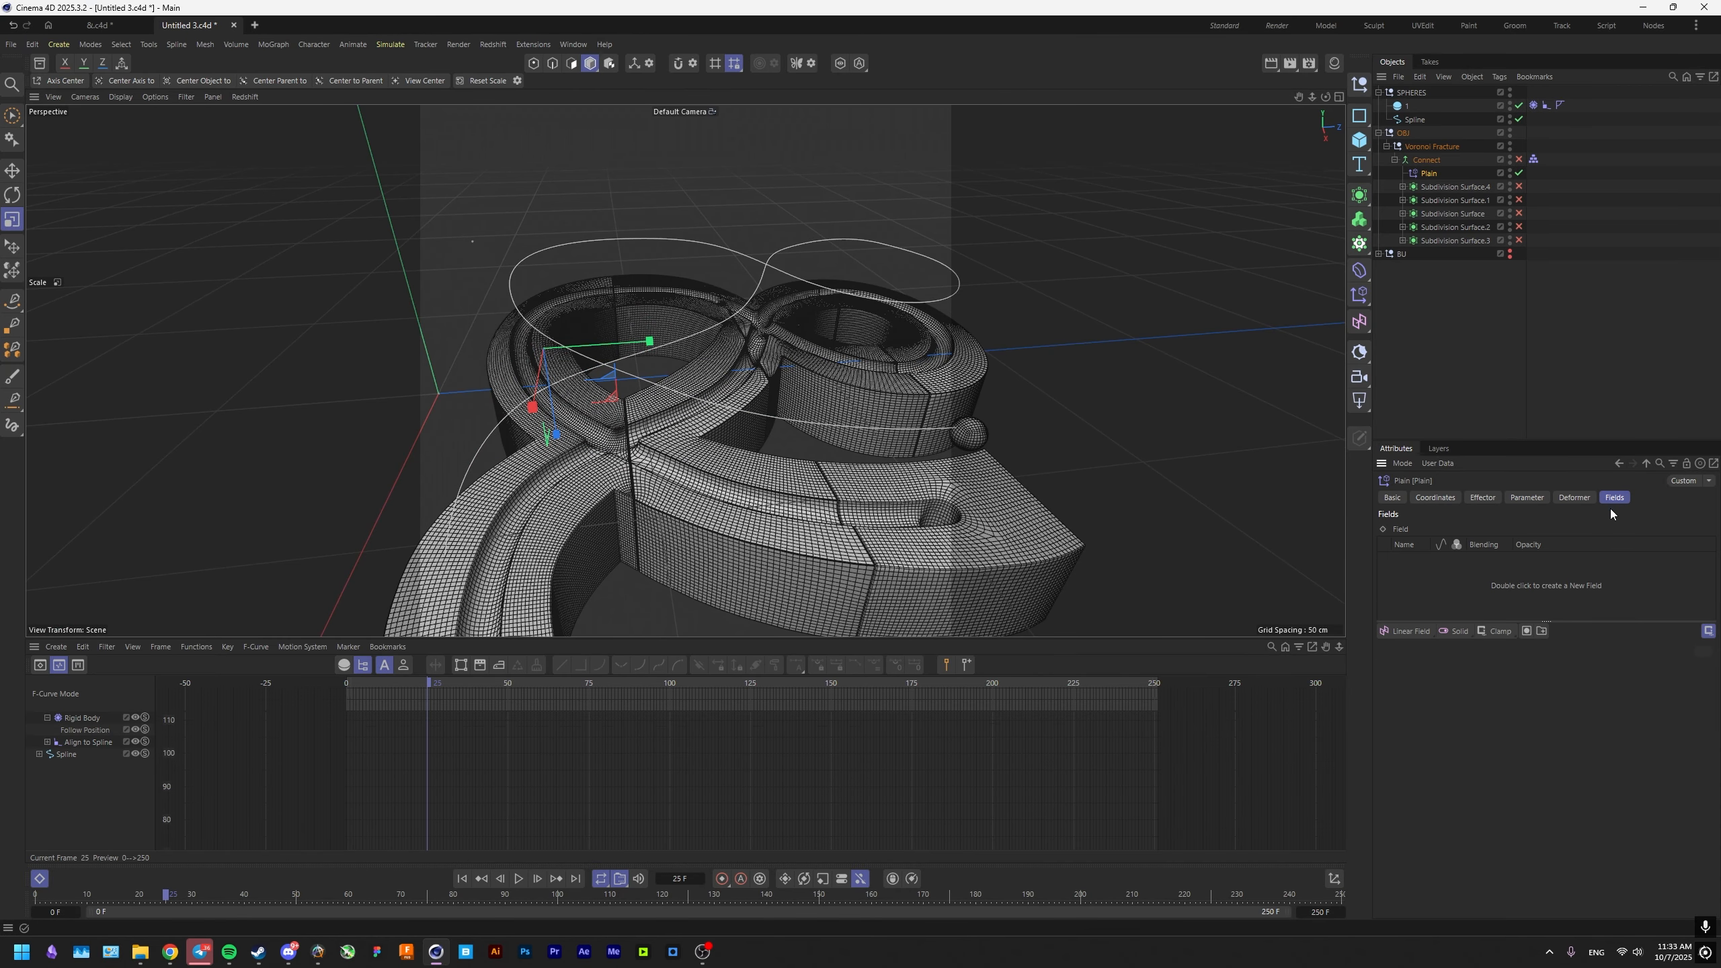
click(1401, 632)
key(r)
drag(765, 492, 719, 388)
key(e)
click(1429, 173)
key(ctrl+s)
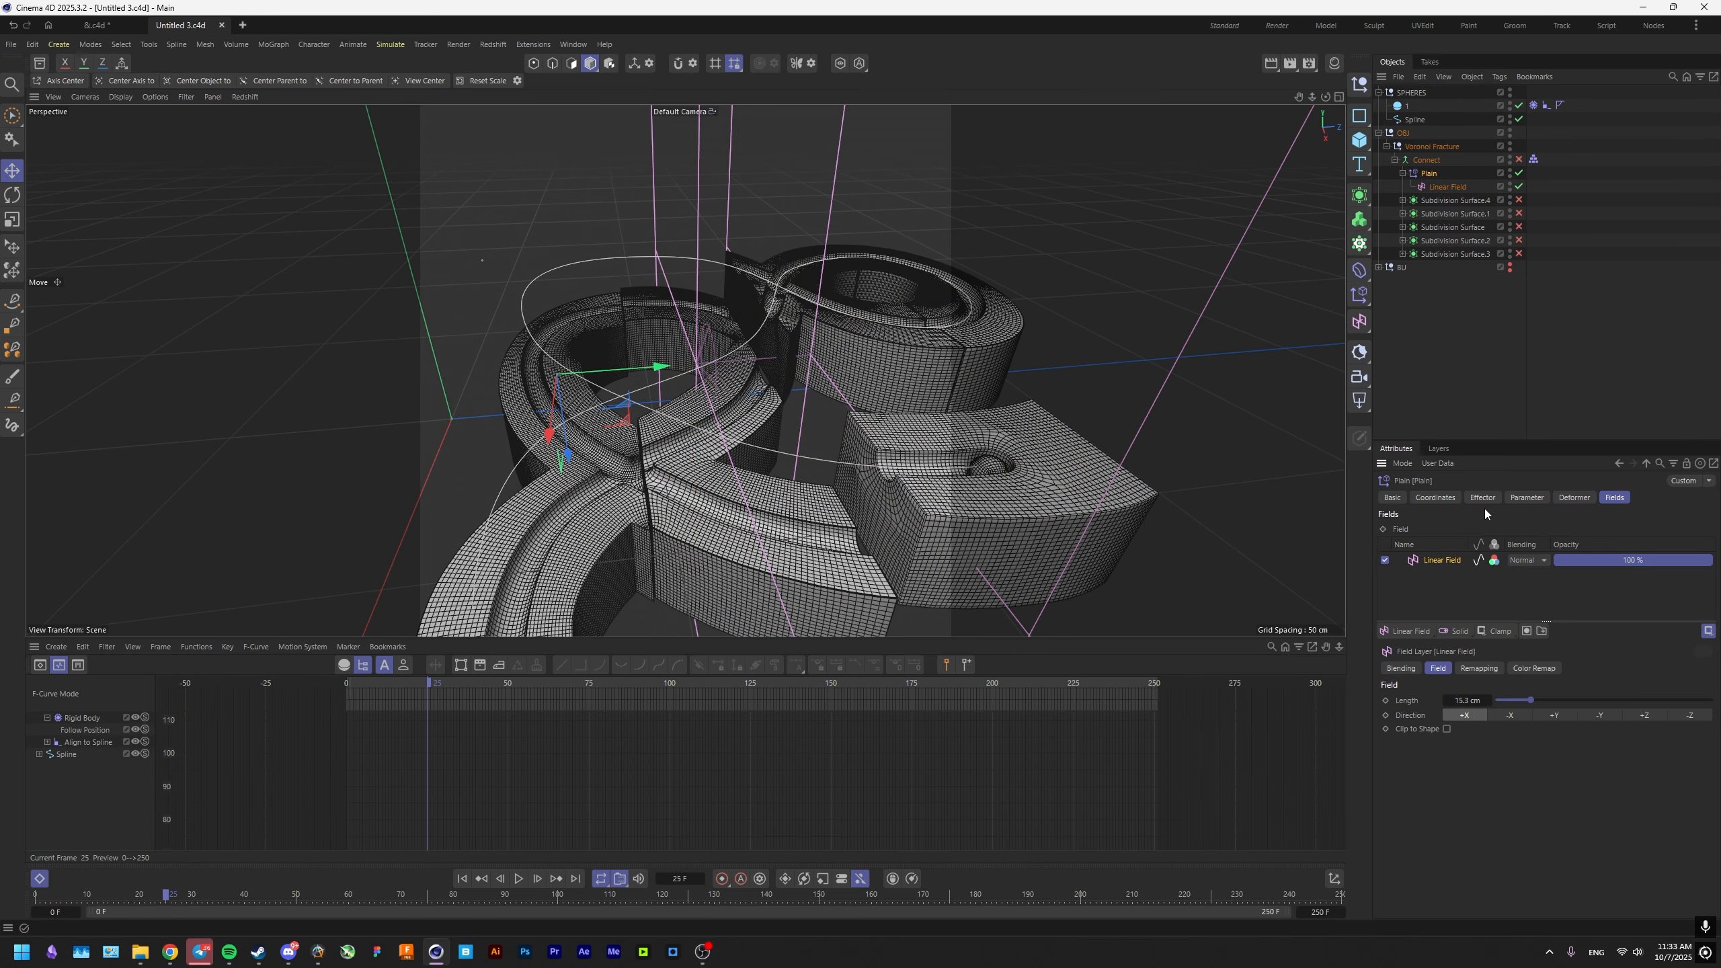
Set the Plain effector's Z position offset to 10 cm.
click(1527, 498)
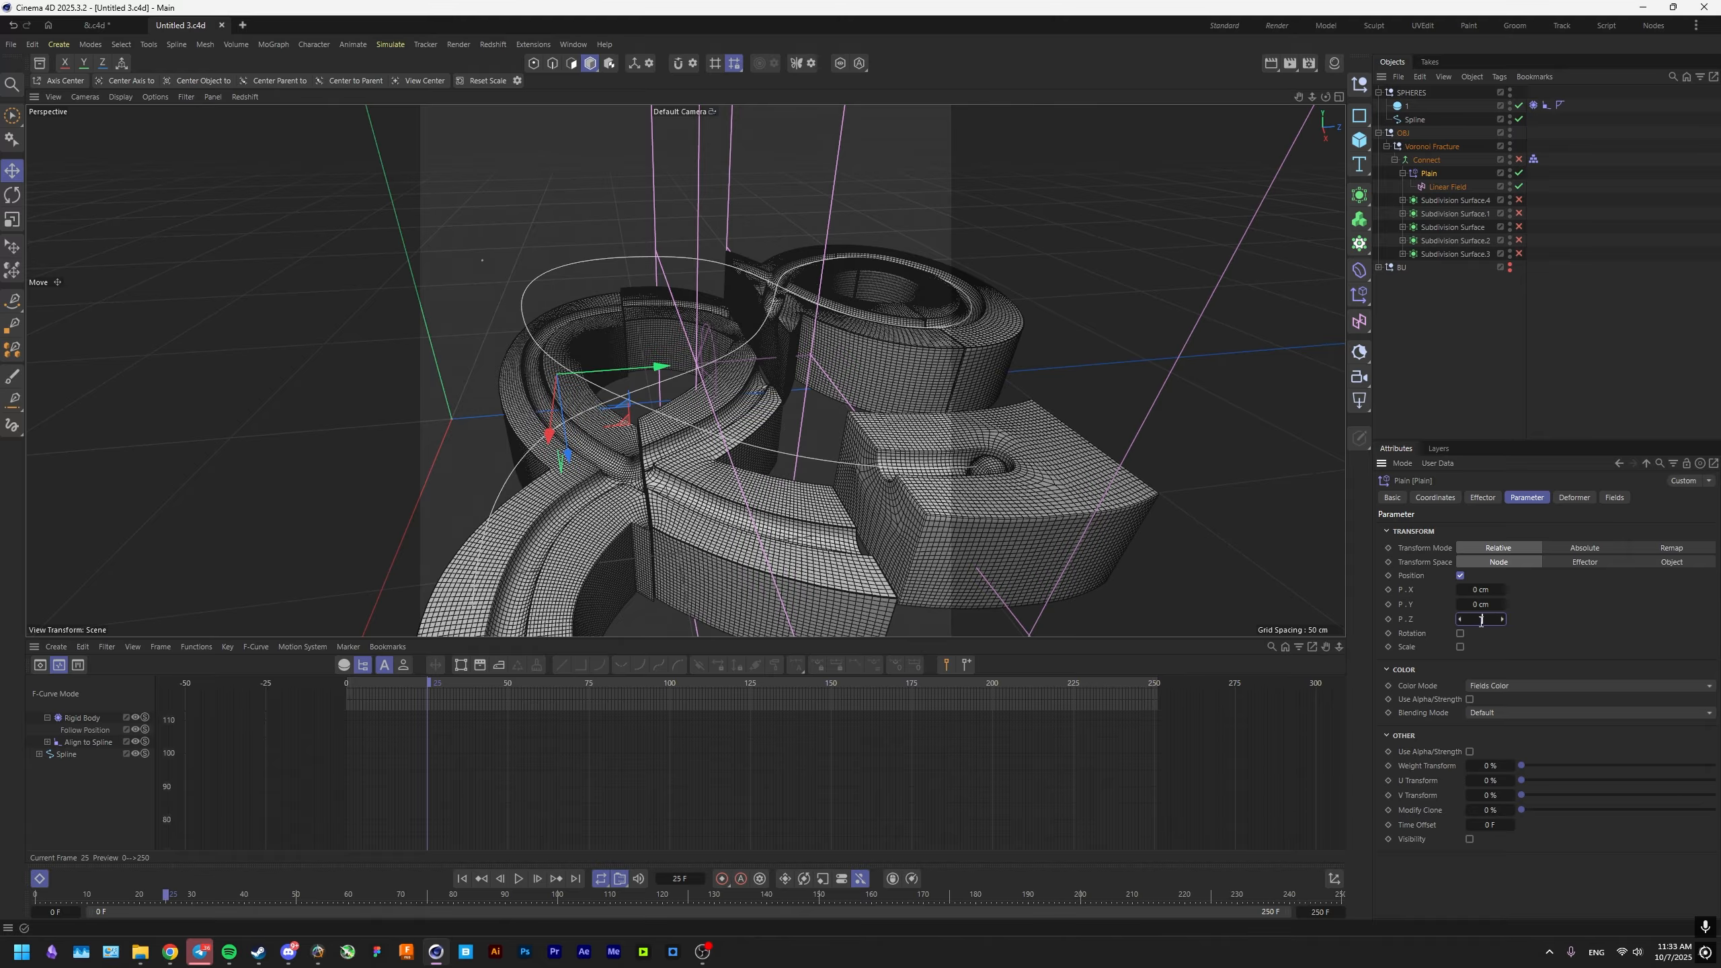
text(10)
key(Return)
Scale the Plain effector and its Linear Field up to about 121%, shift them along the green axis, and save.
alt+drag(1131, 608, 843, 484)
key(t)
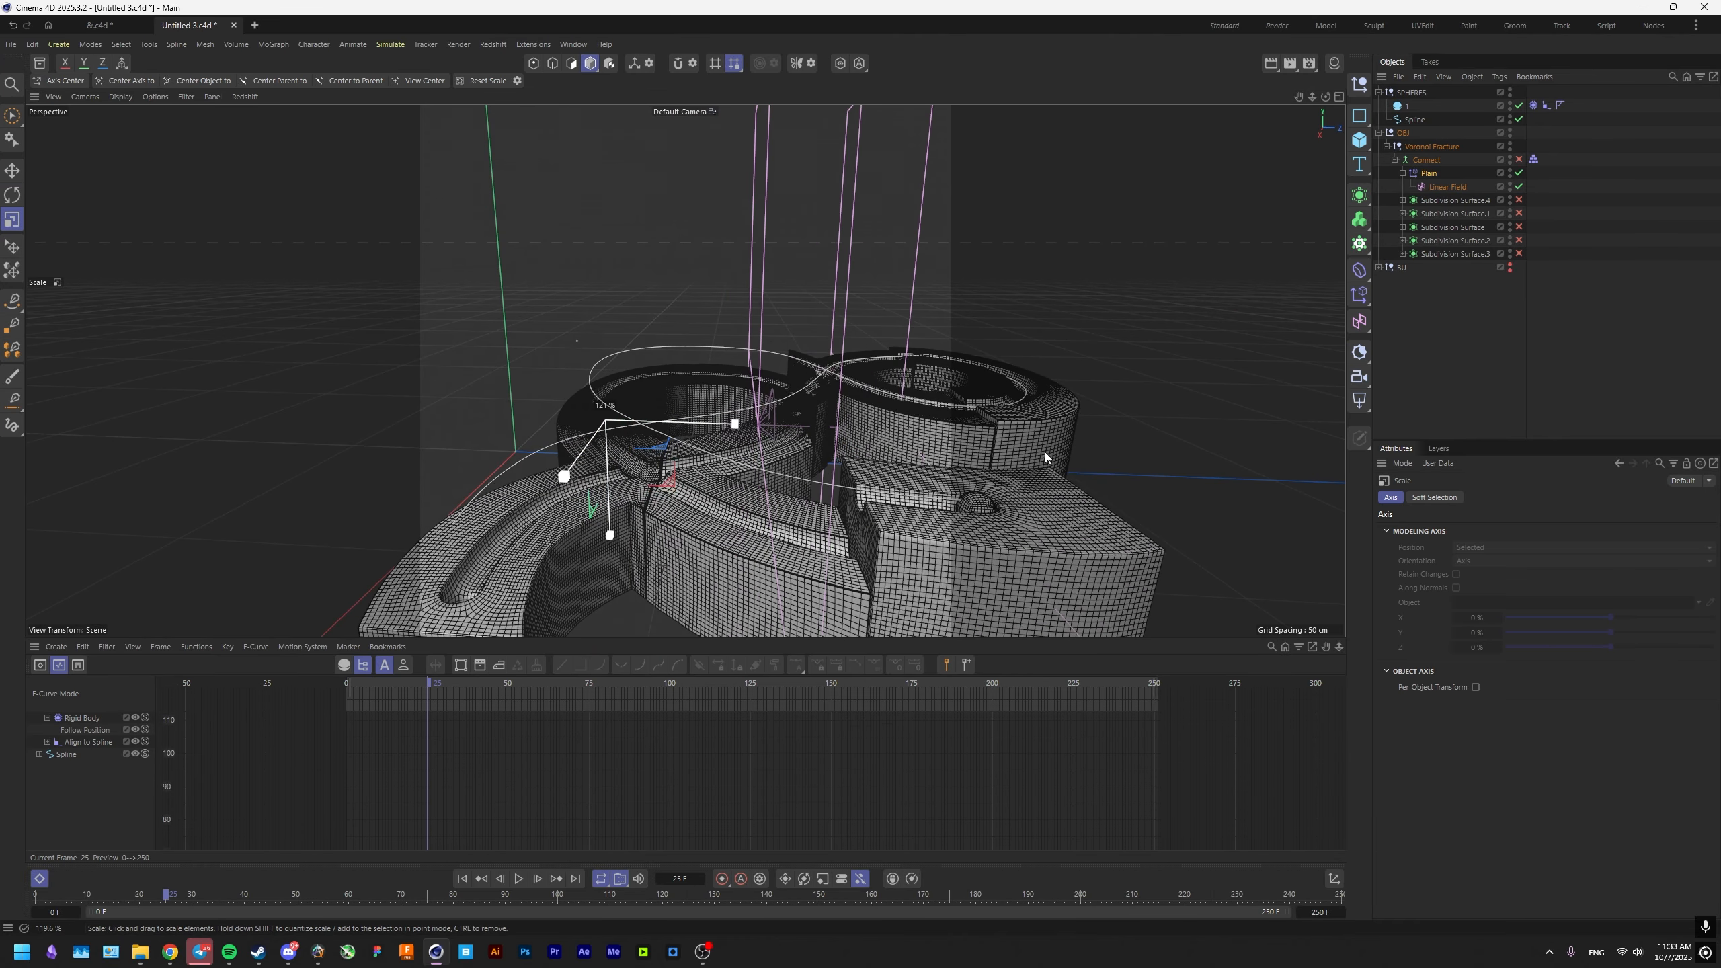
key(e)
drag(690, 426, 650, 427)
key(ctrl+s)
Record a transform key for the Plain effector at frame 0 and scrub ahead to frame 75.
drag(428, 682, 323, 679)
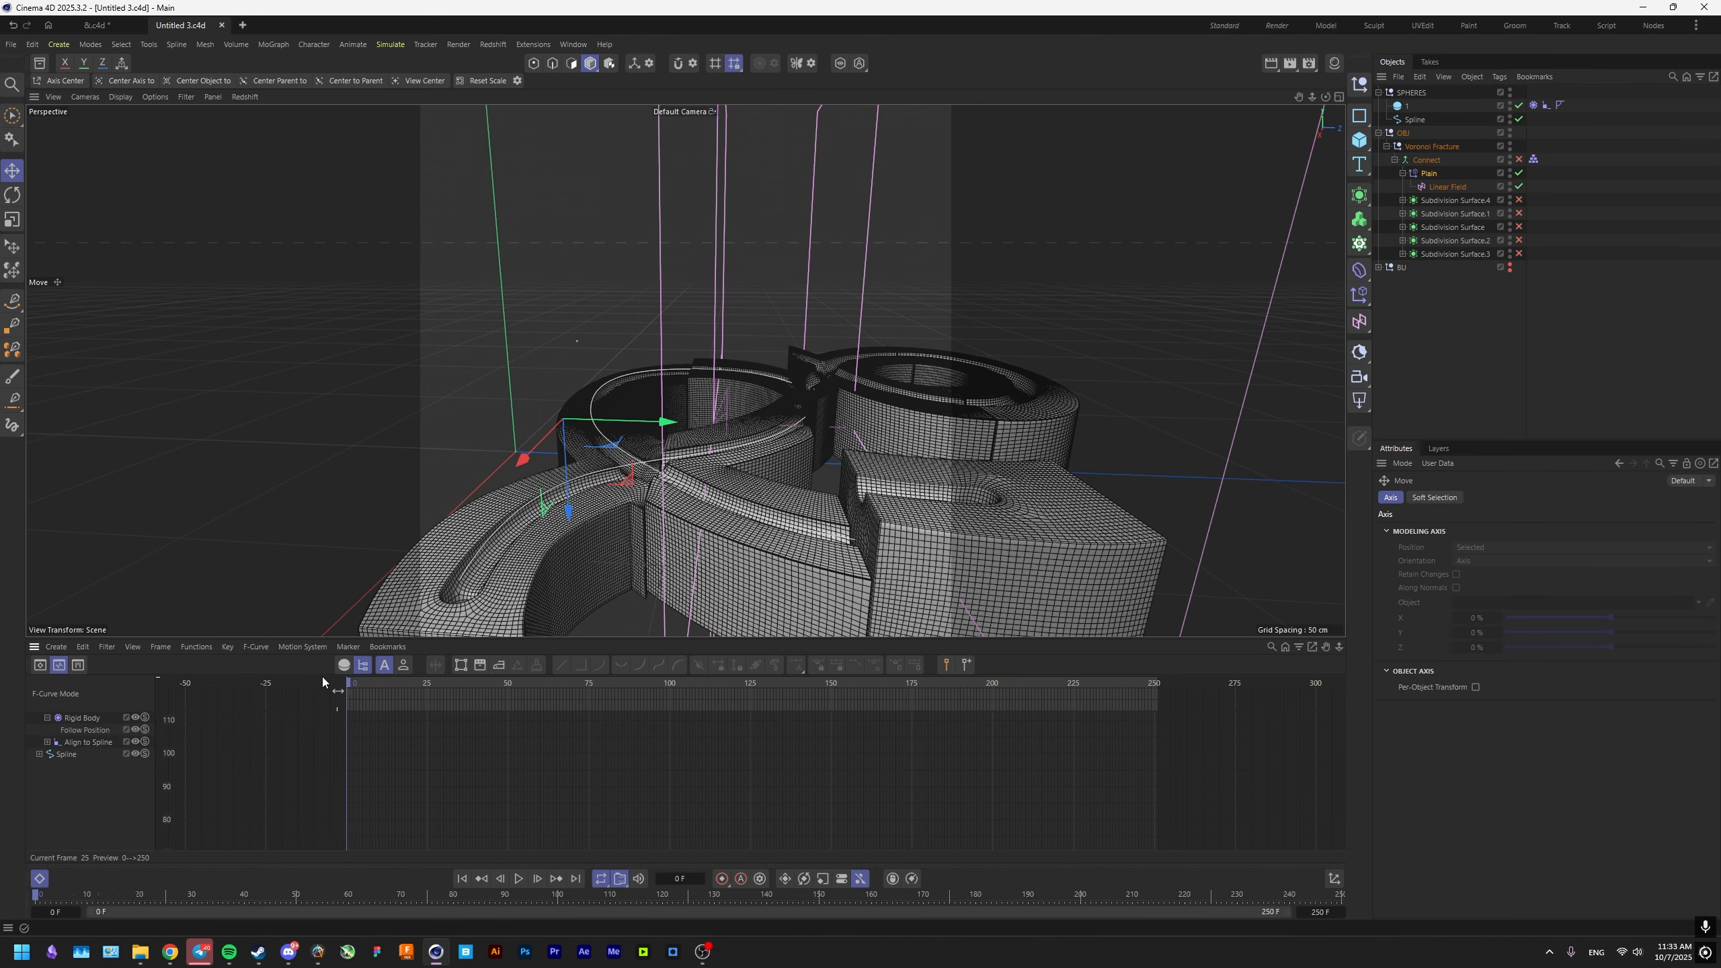
click(722, 879)
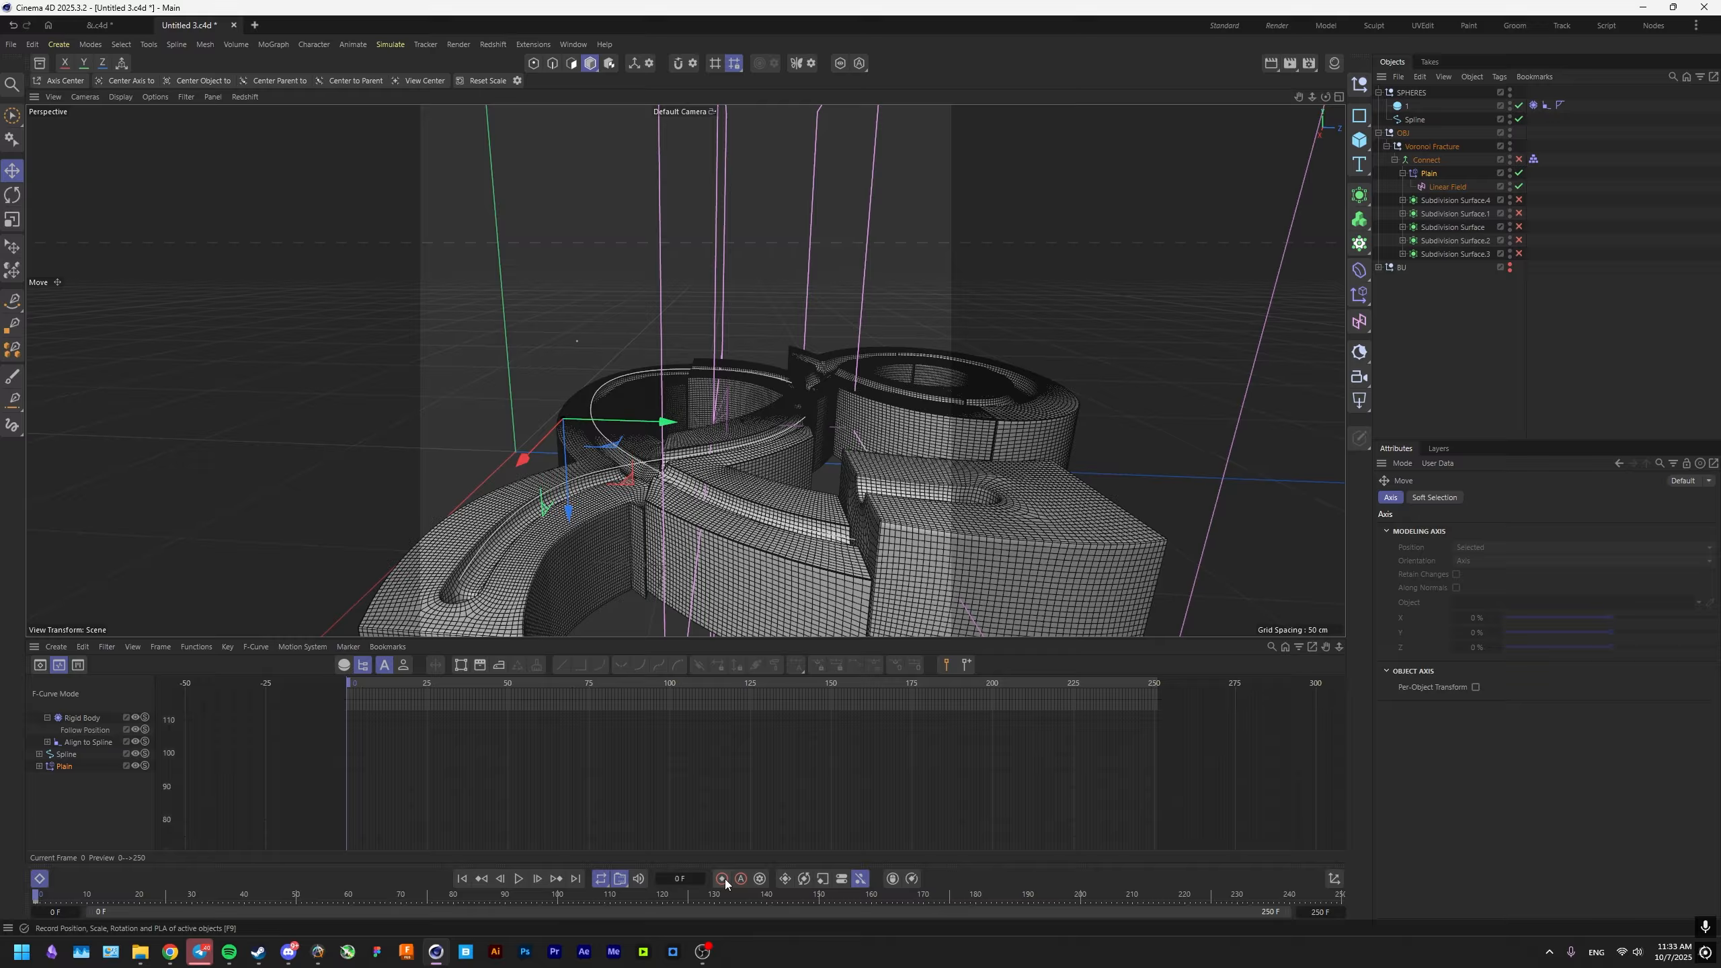
drag(351, 681, 589, 680)
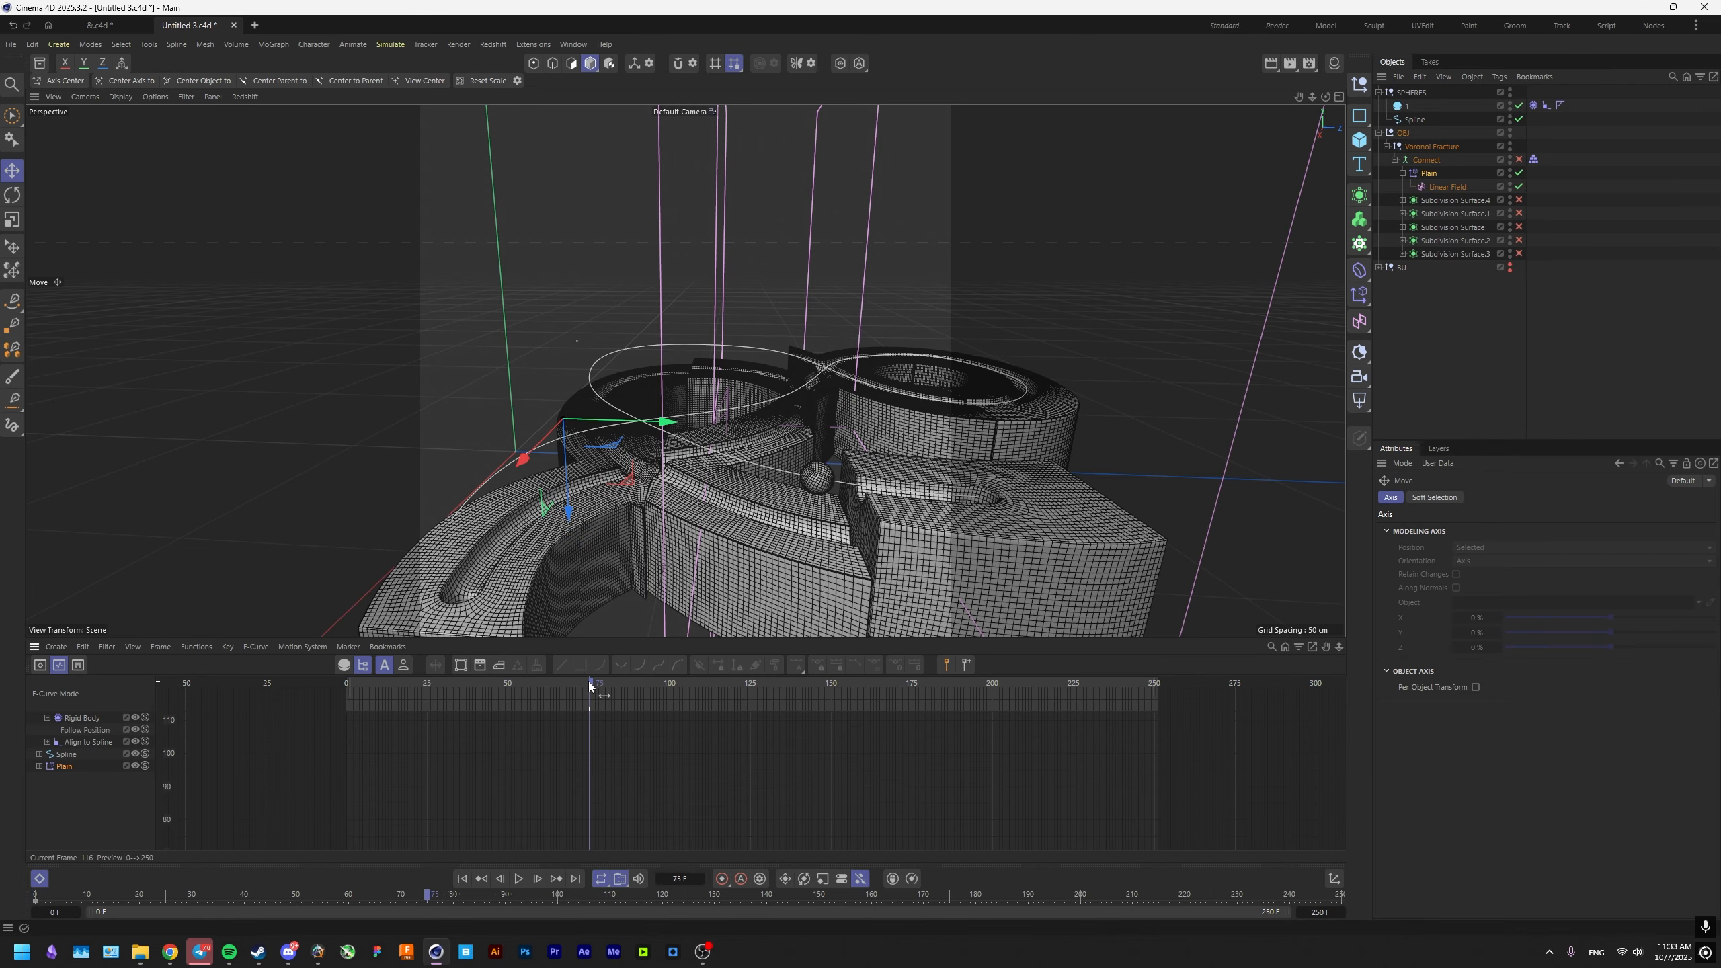
Move the Linear Field along its X axis toward the ampersand's near curved arm and key it at frame 40.
click(1429, 172)
click(1435, 187)
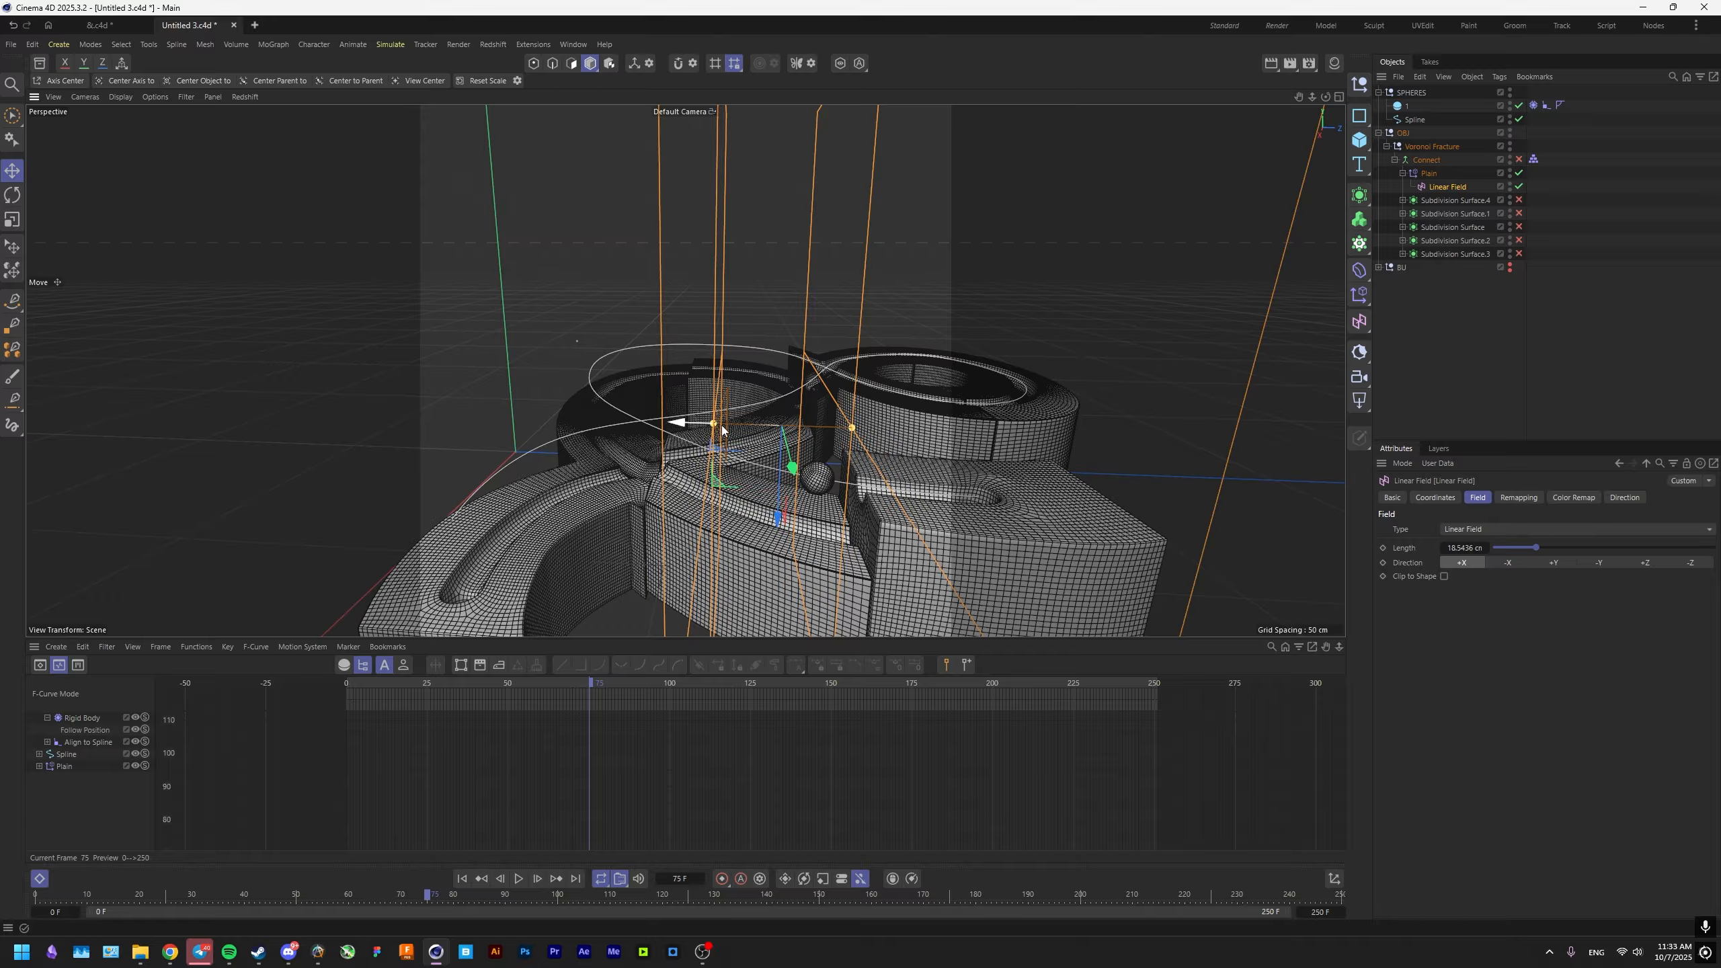
drag(722, 426, 485, 408)
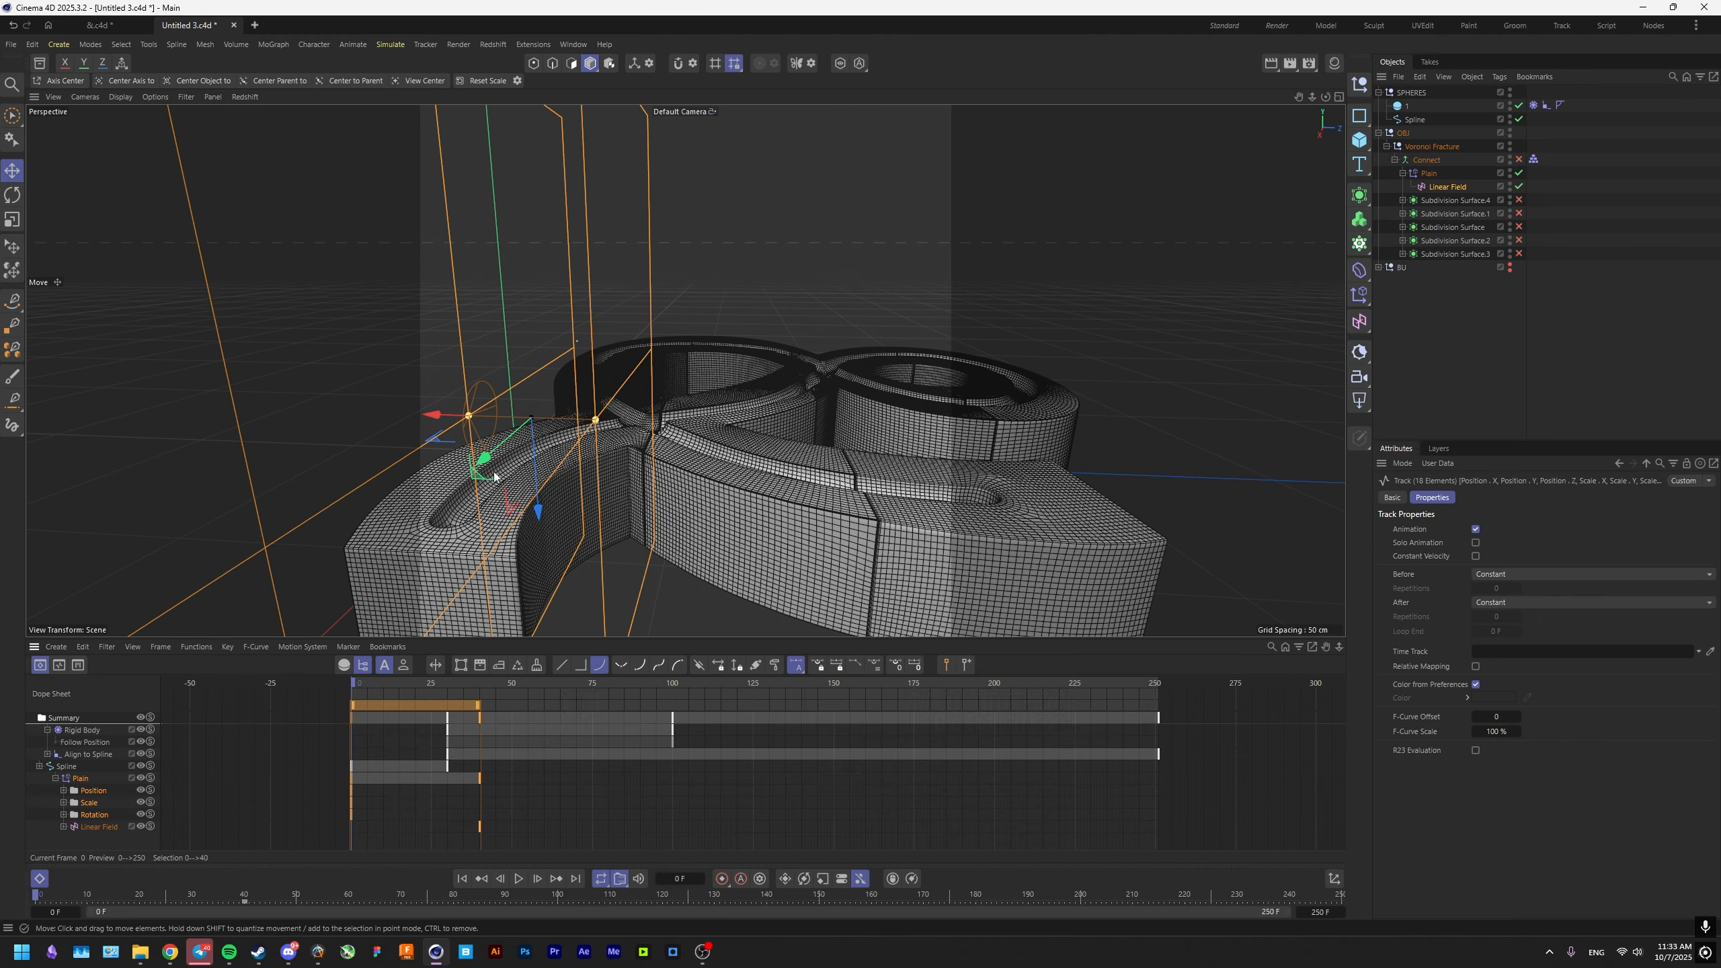
Move the Linear Field back along its X axis across the ampersand at frame 0 and key it there.
drag(455, 414, 681, 416)
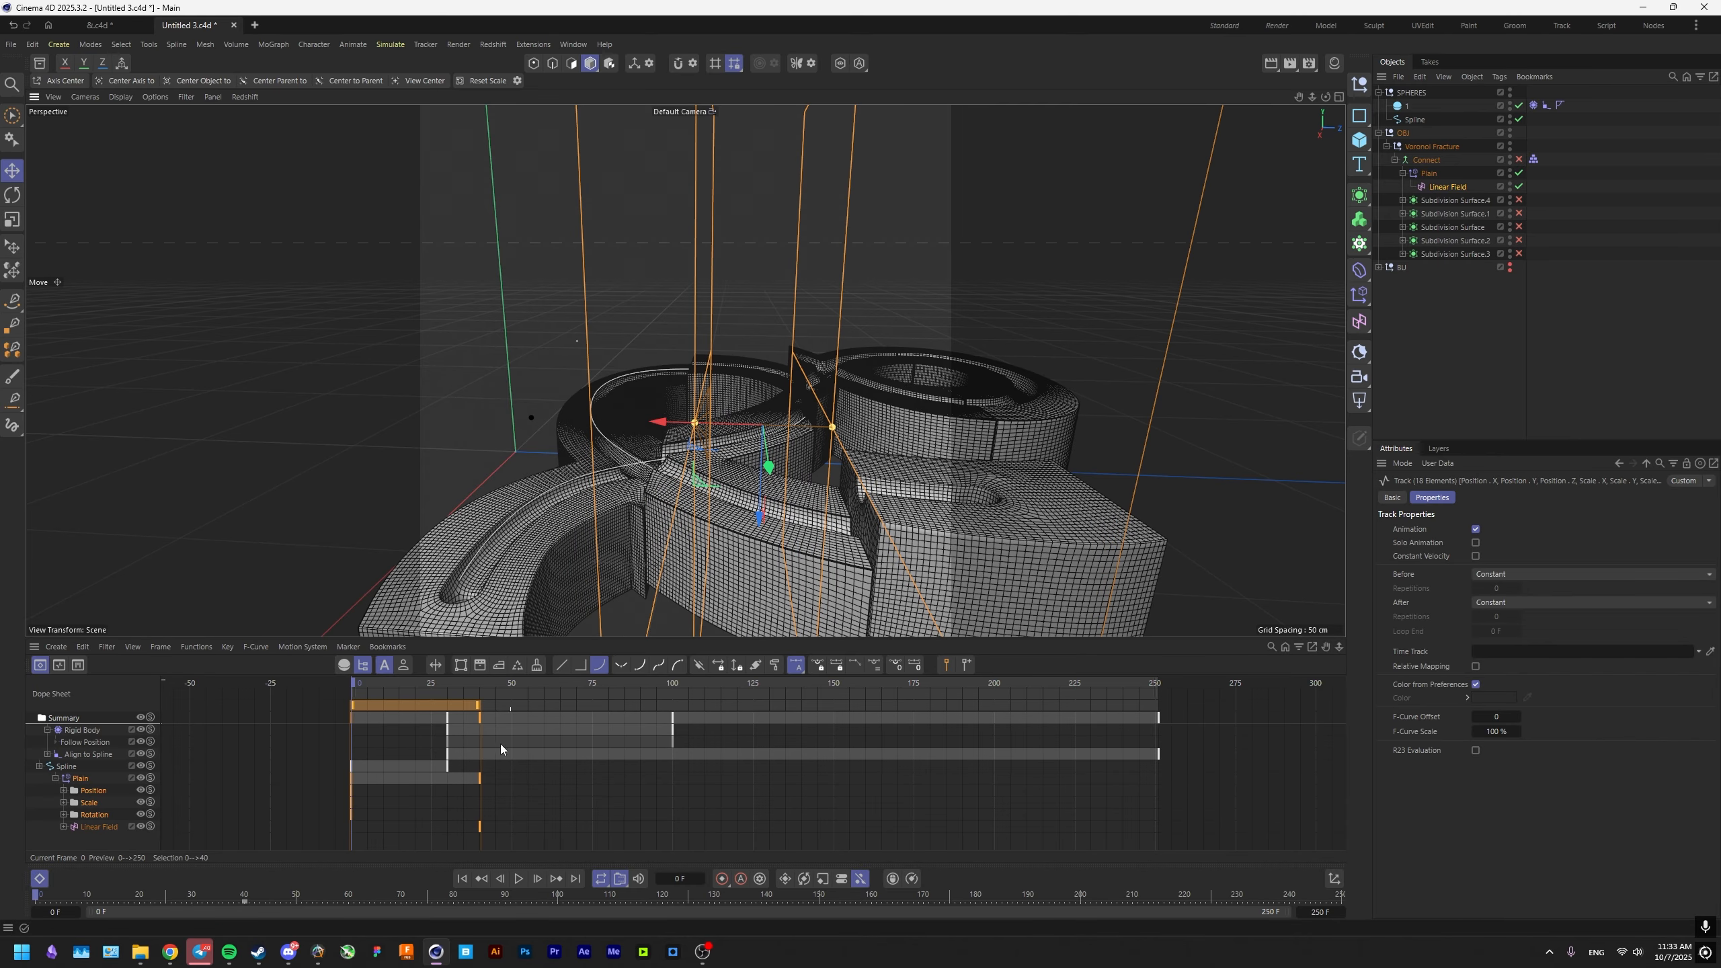
click(403, 823)
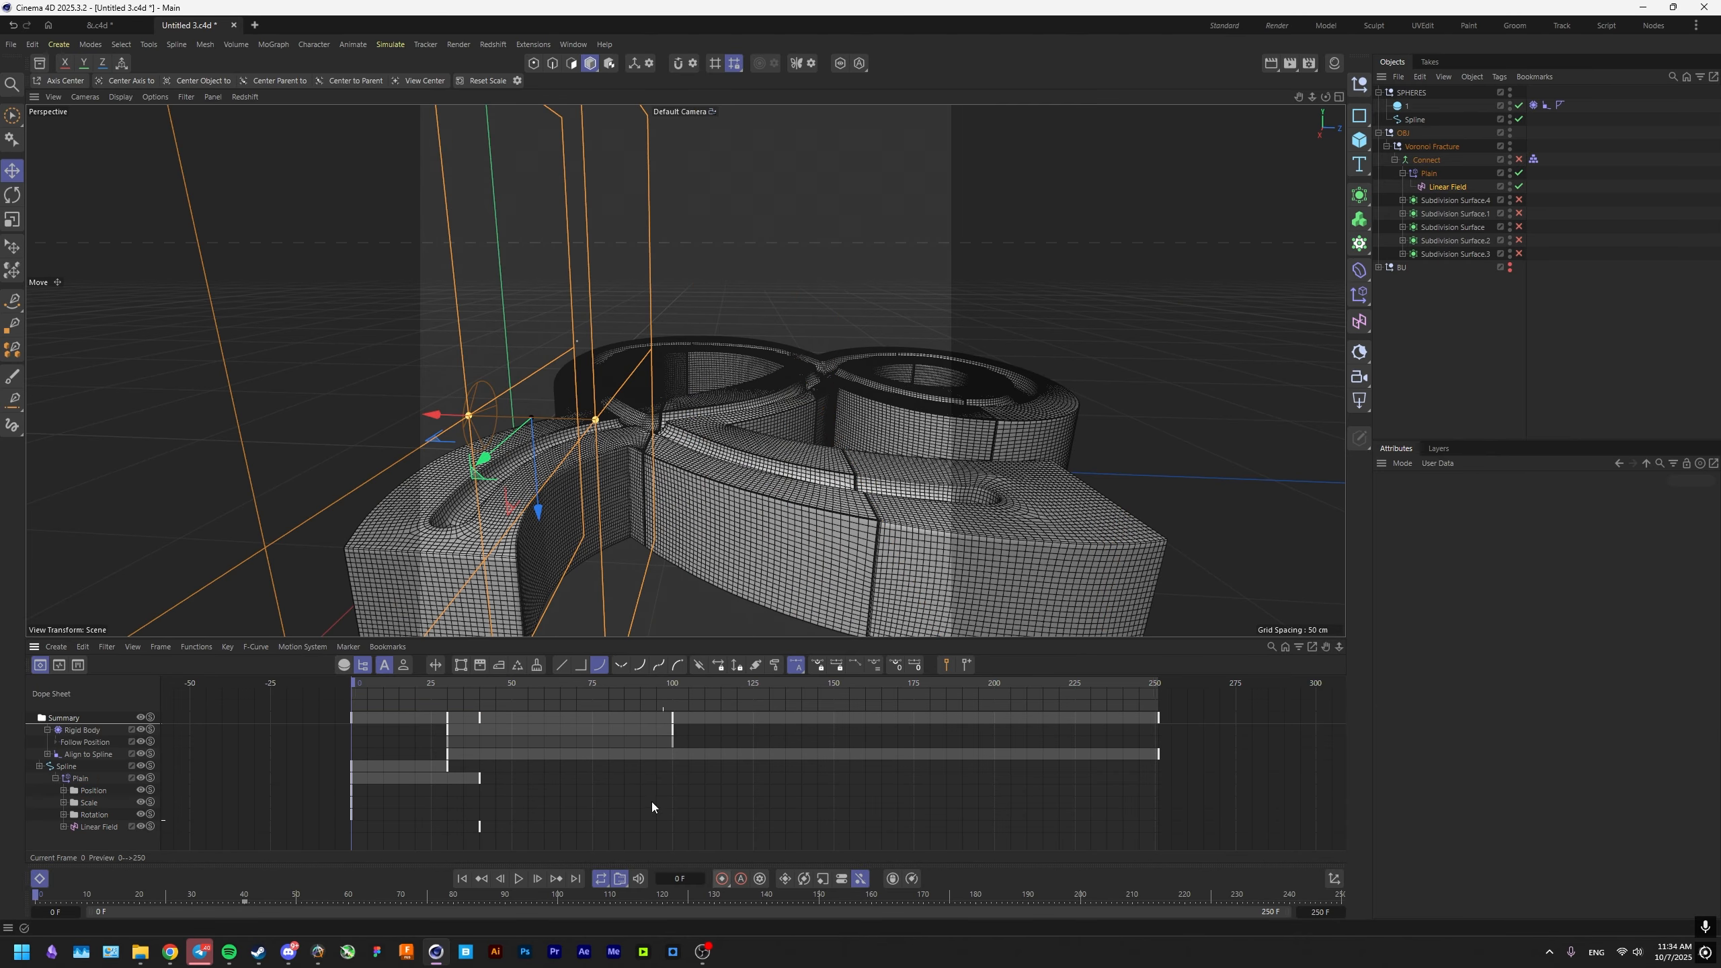
click(450, 684)
click(1441, 187)
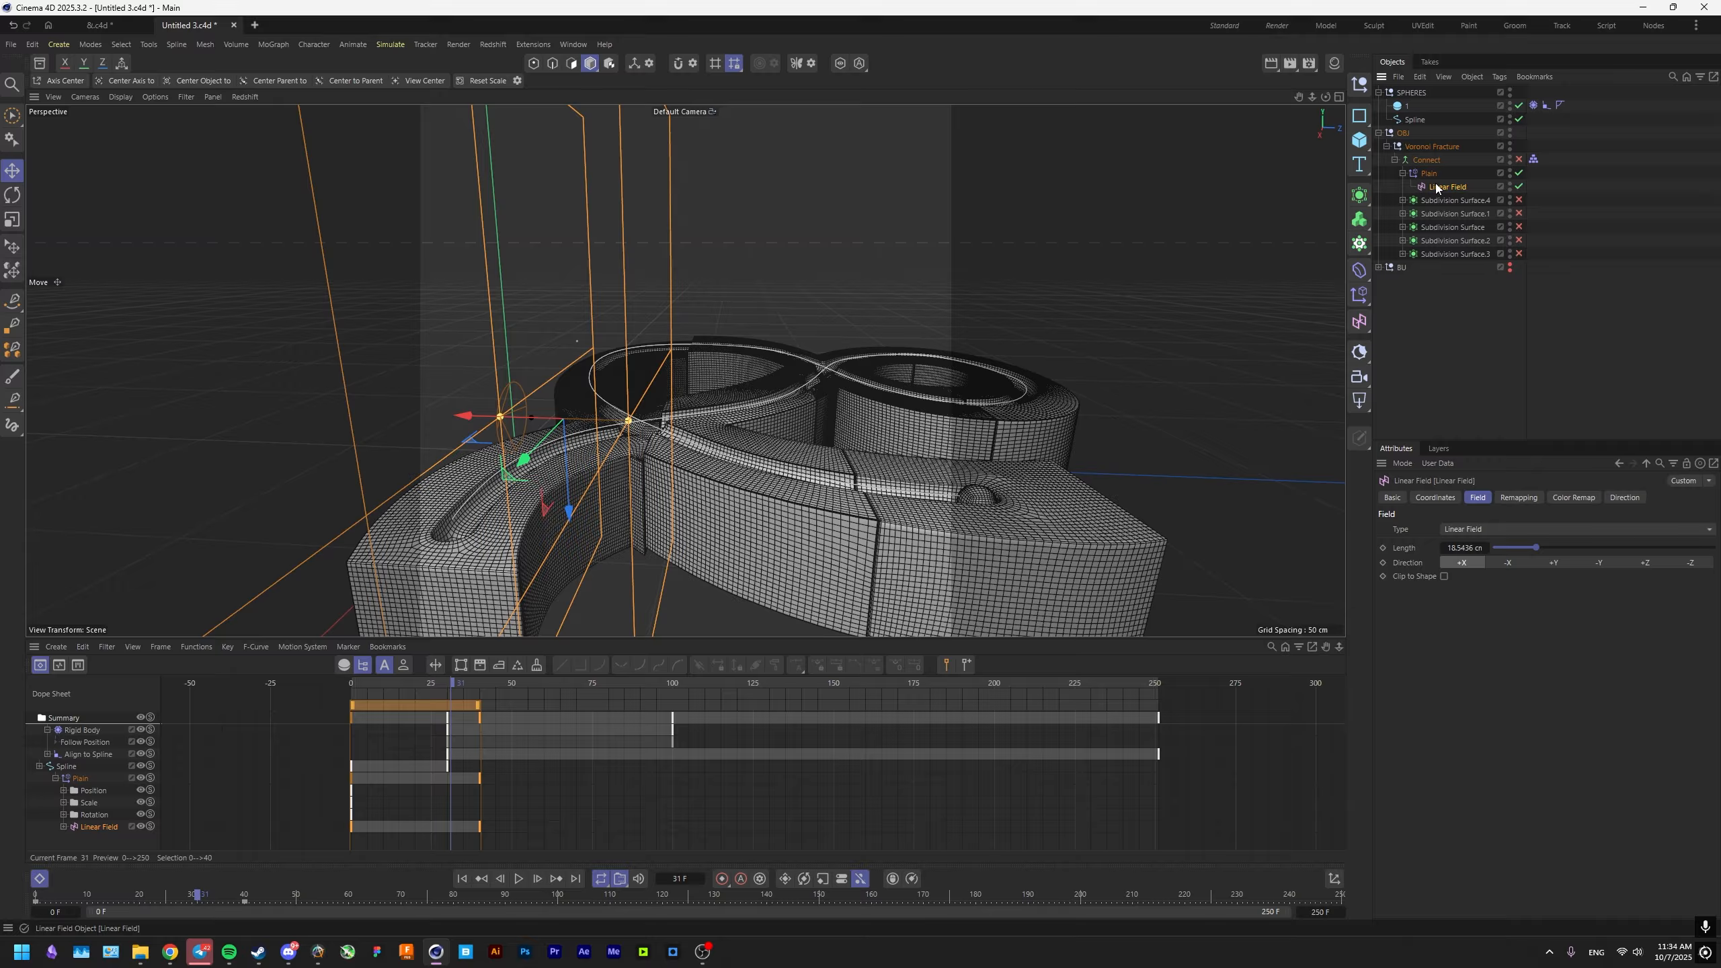
Add a Delay layer with 50% Effect Strength above the Linear Field in the Plain effector's fields.
click(1429, 174)
click(1614, 497)
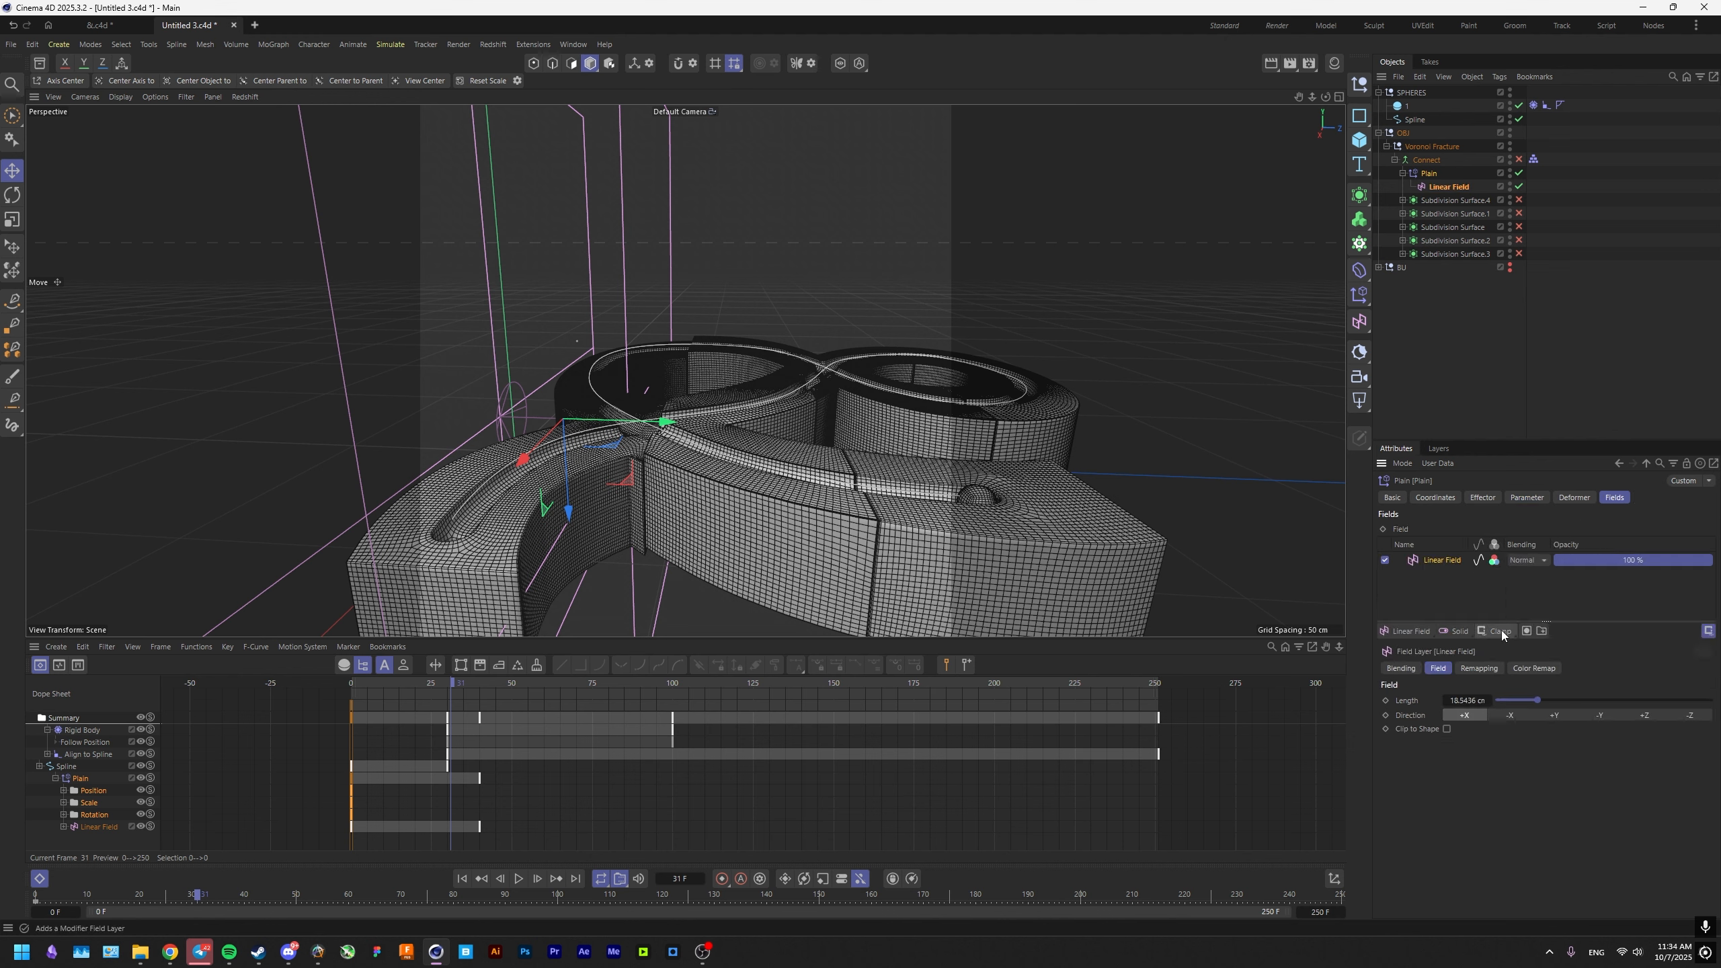
drag(1429, 631, 1510, 713)
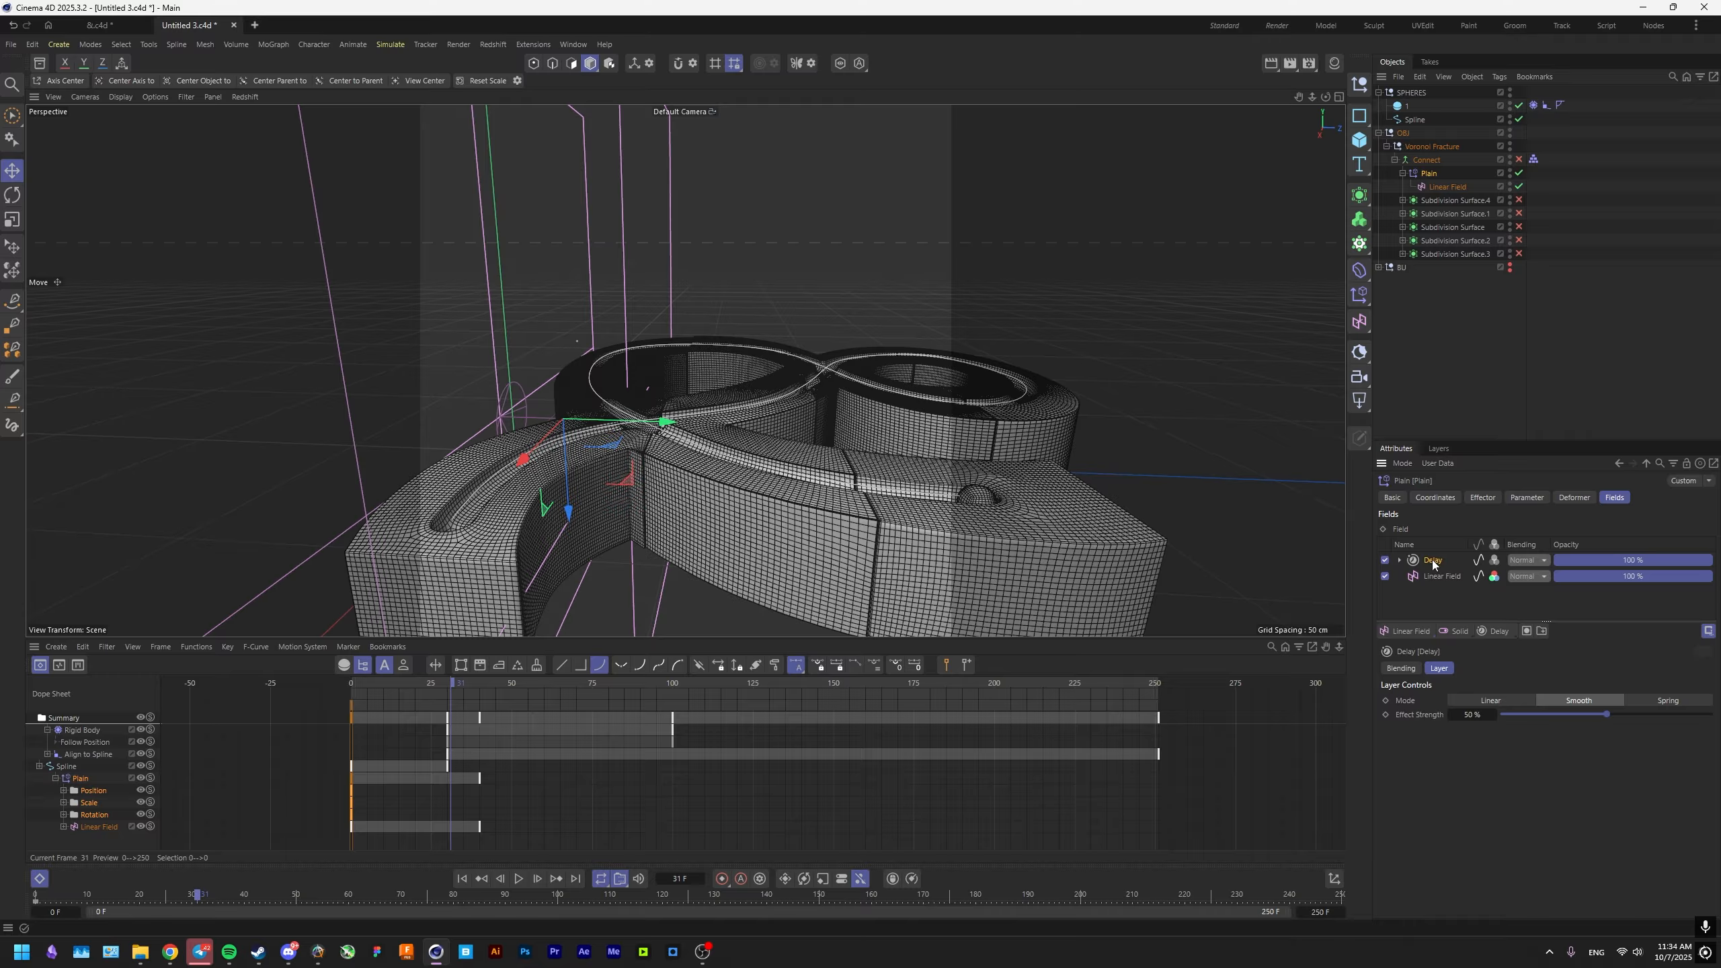
click(1492, 714)
key(Return)
Play the animation and inspect up close how the fractured pieces shift at the groove junction.
click(519, 879)
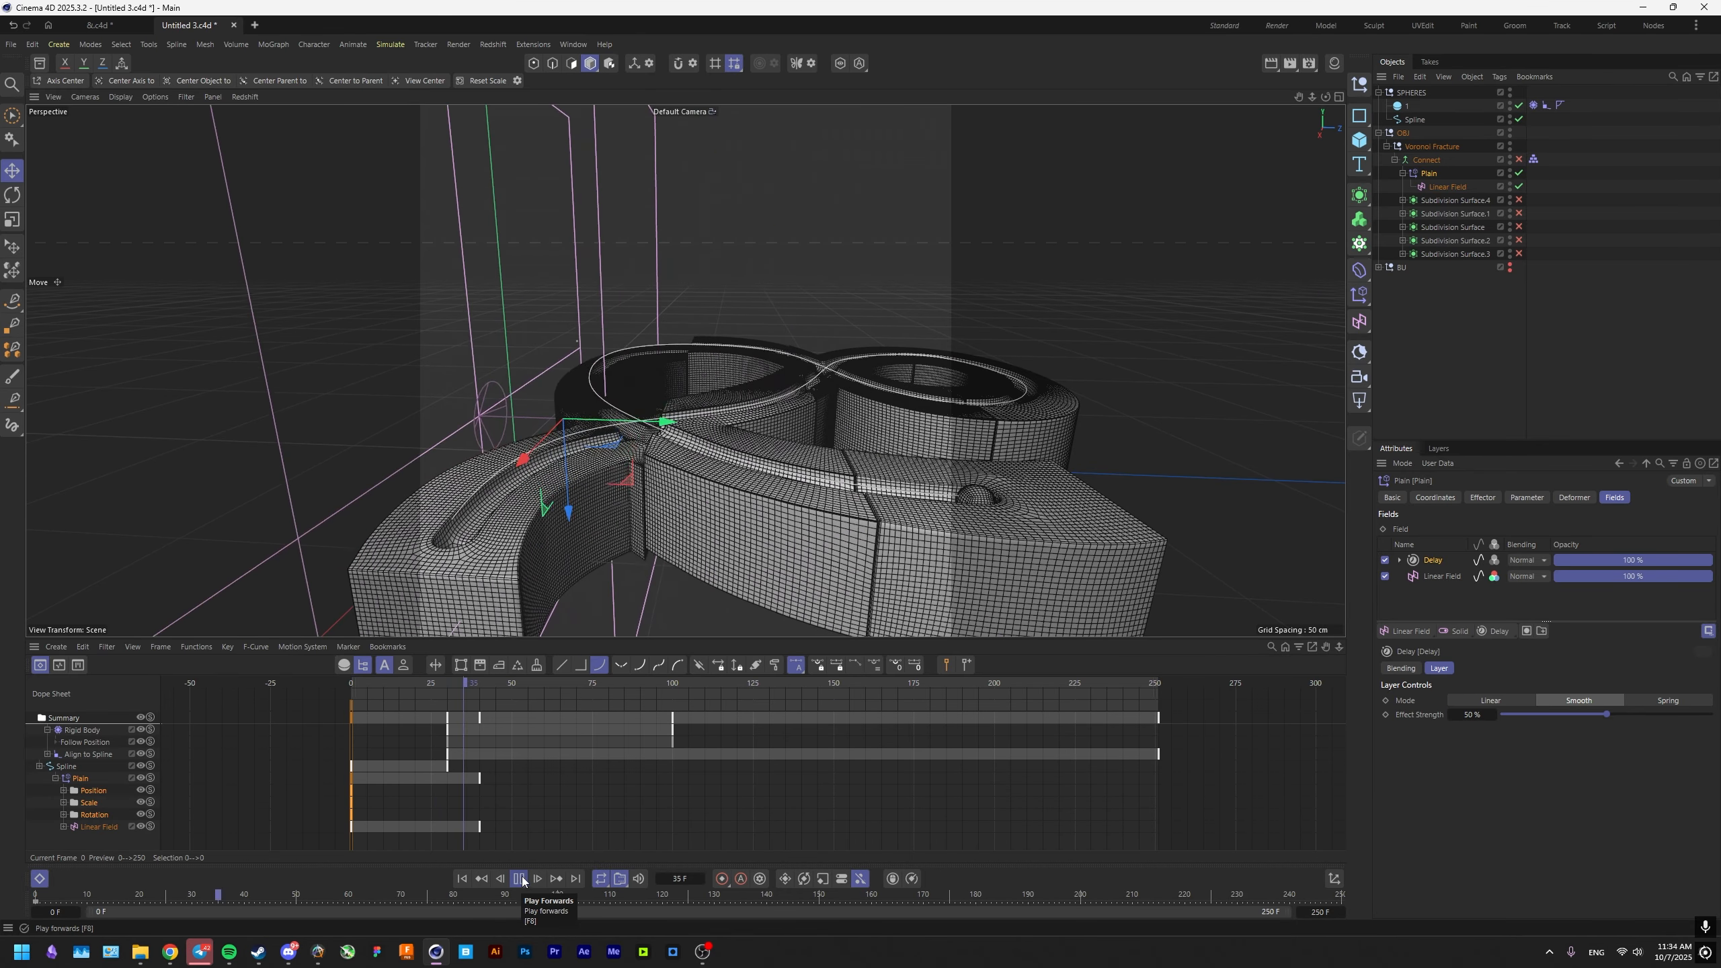
alt+drag(687, 433, 684, 449)
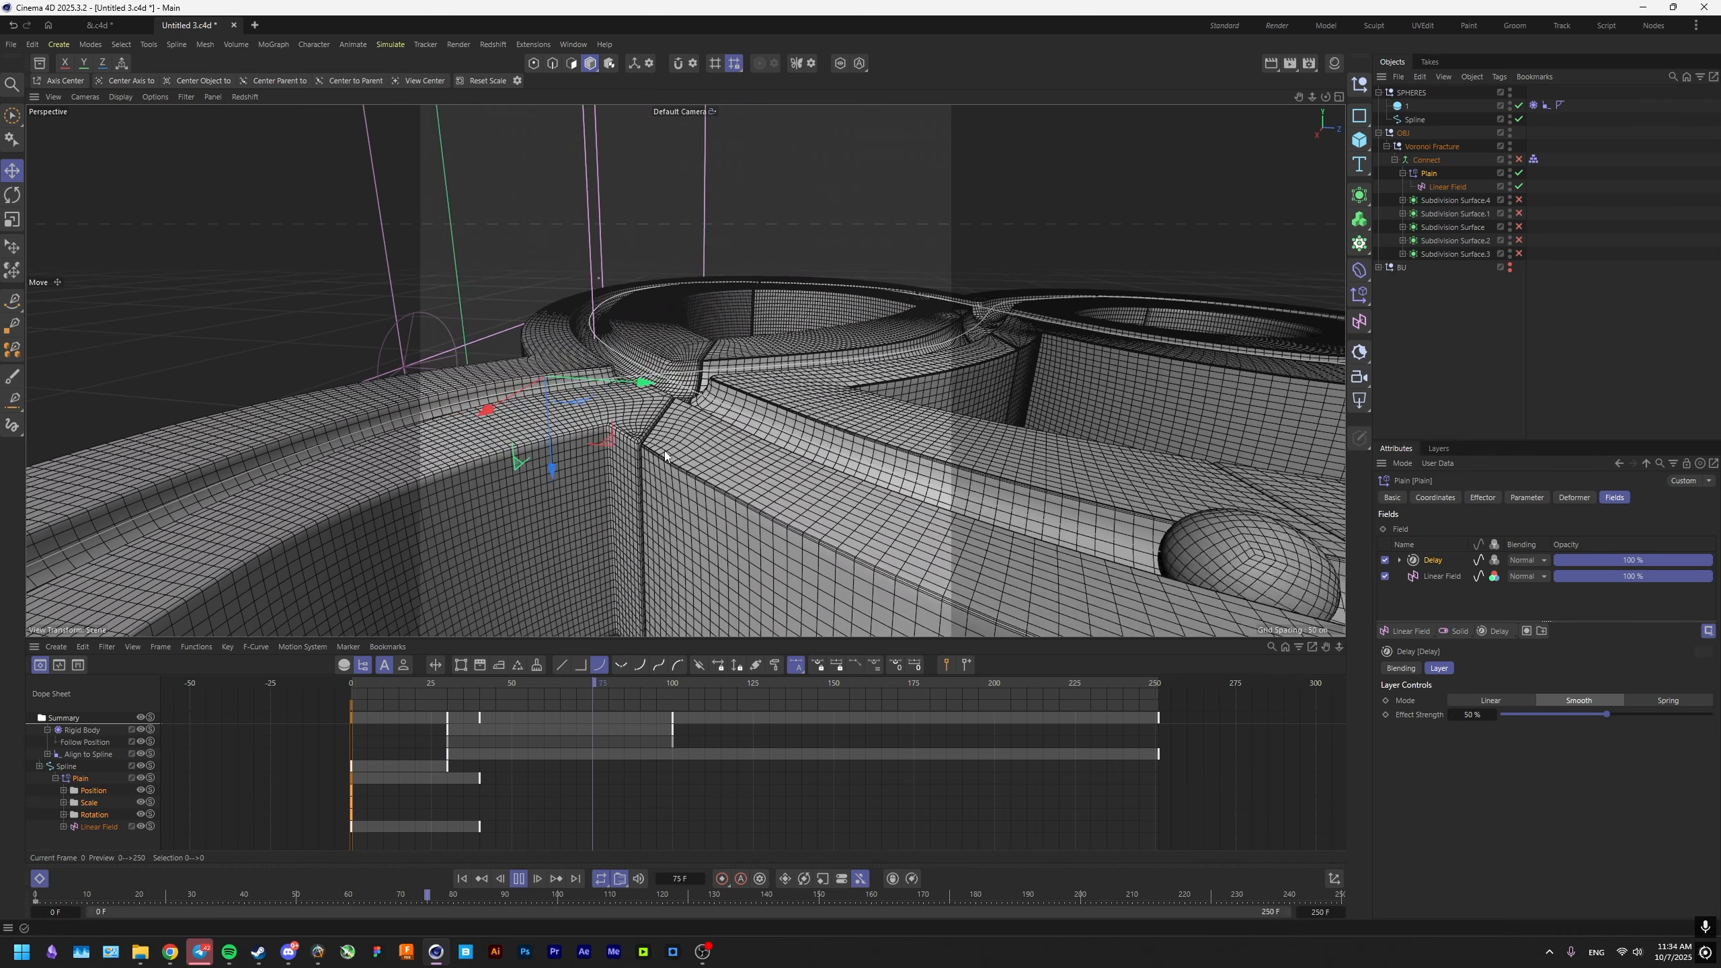
scroll(684, 448, down, 4)
mouse_move(525, 685)
mouse_down()
mouse_move(342, 689)
mouse_move(492, 686)
mouse_up()
Create a Redshift Camera with a 165 mm focal length inside a null named CAM and frame the groove junction.
click(1359, 377)
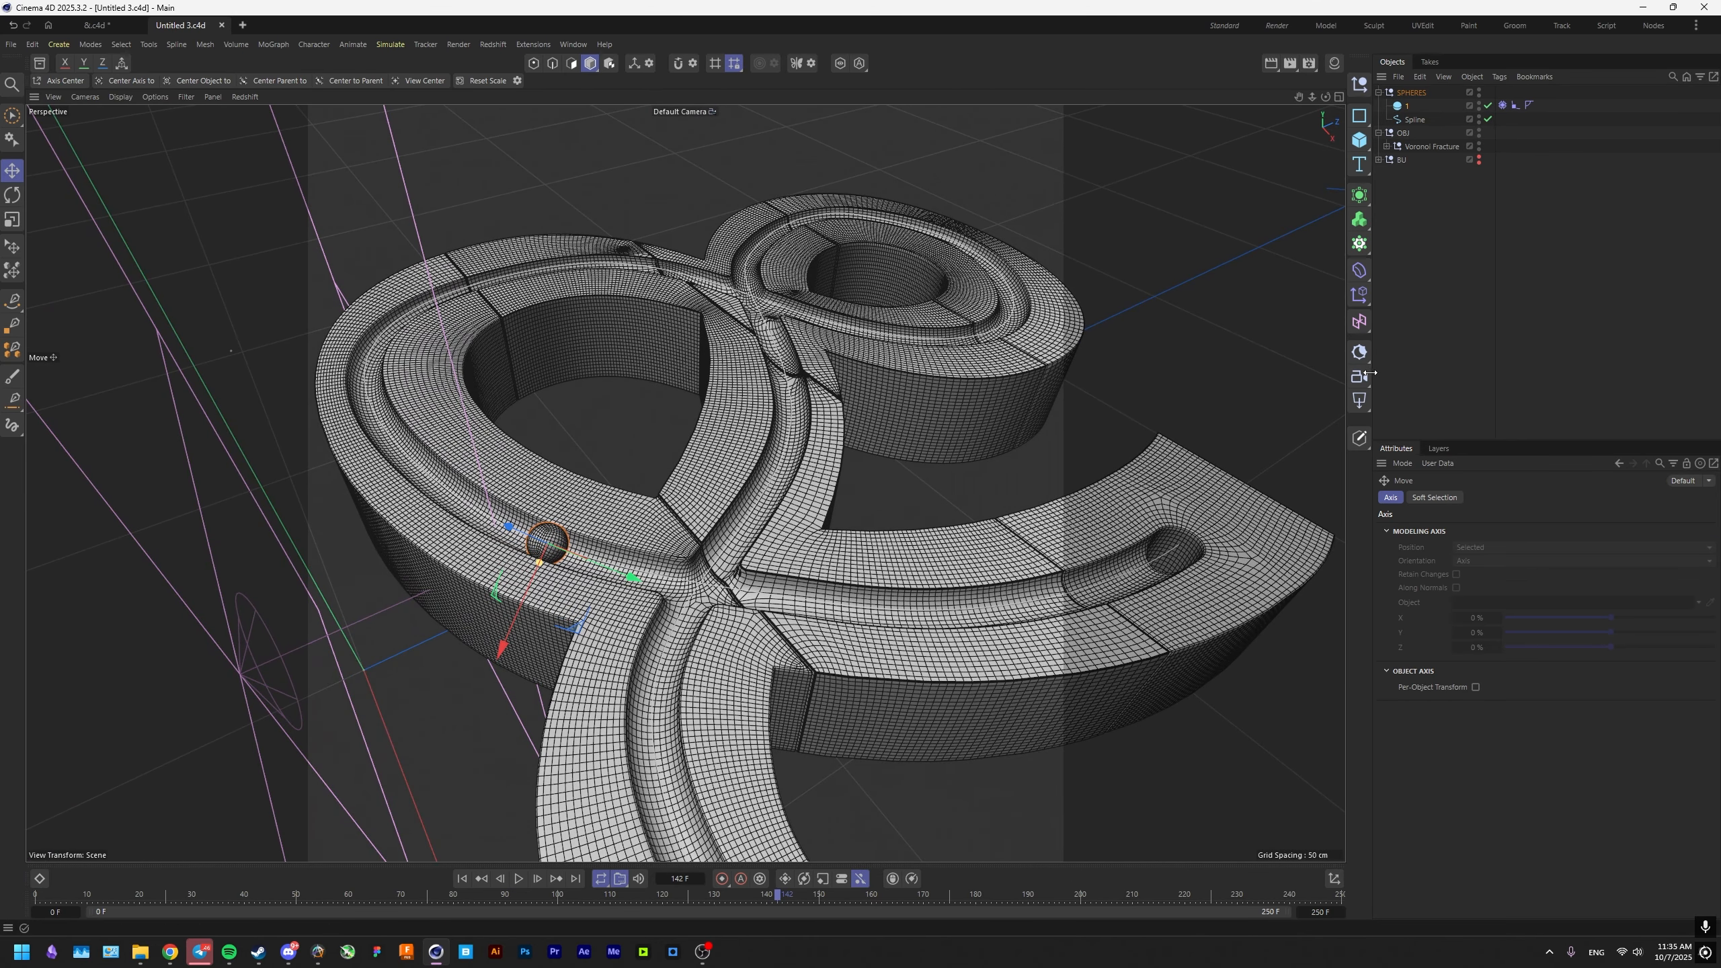
click(1360, 85)
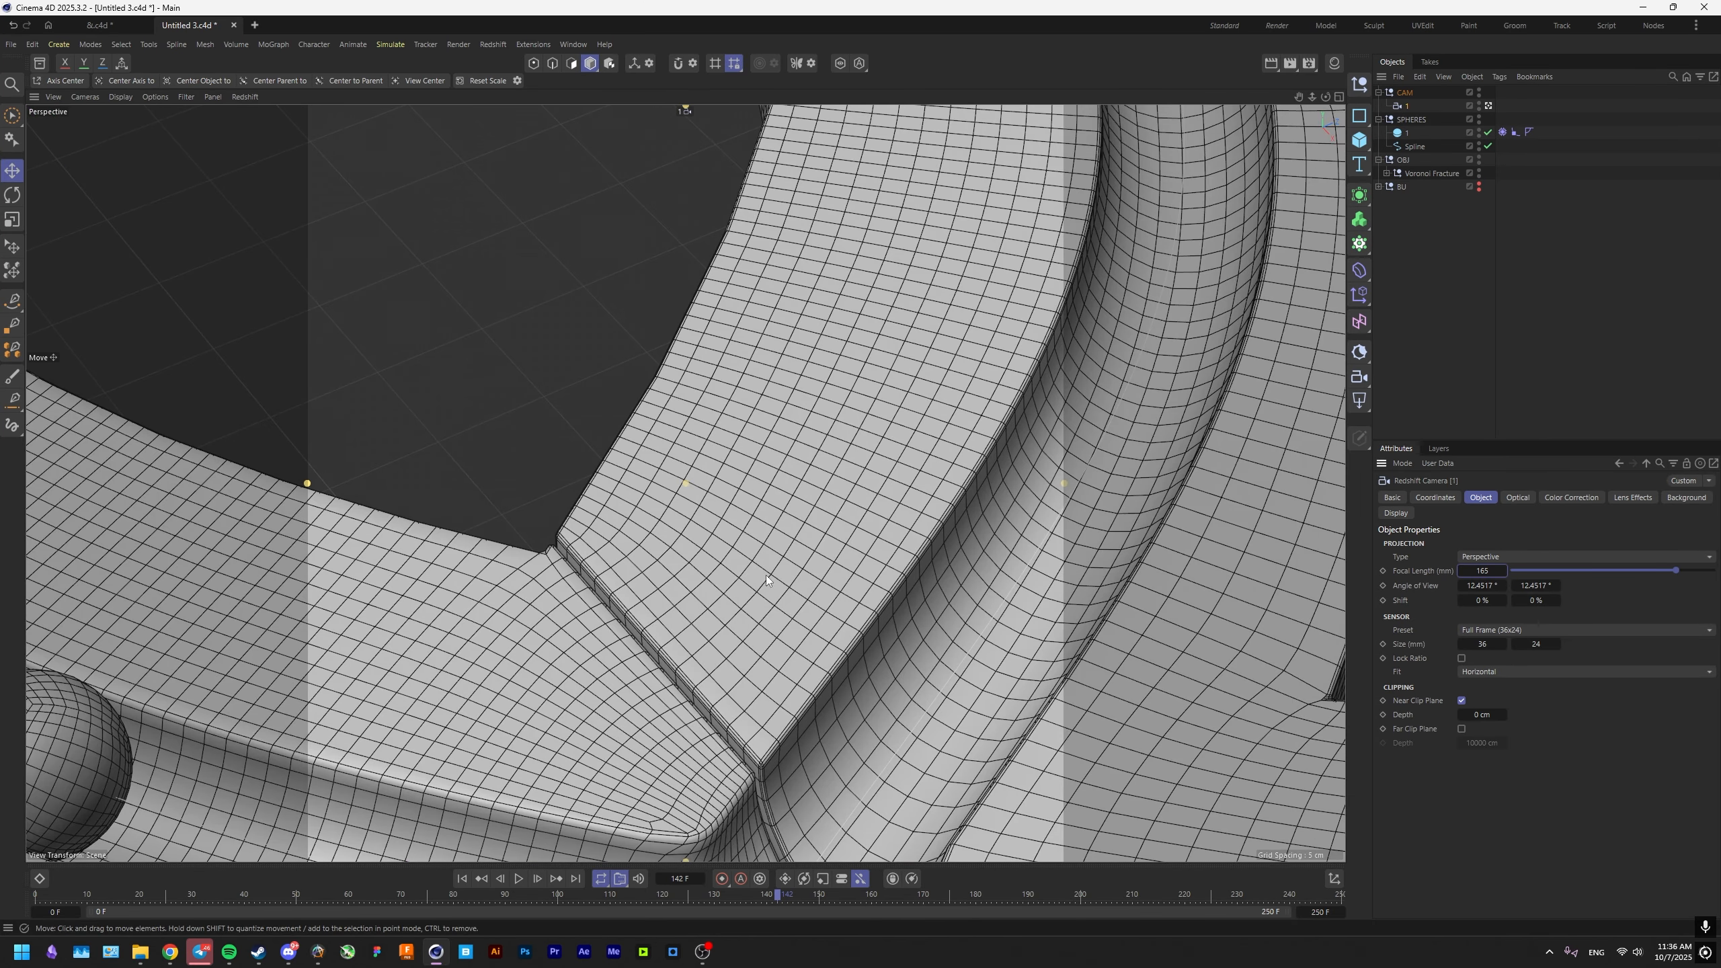
scroll(764, 576, down, 7)
alt+middle_drag(725, 651, 757, 439)
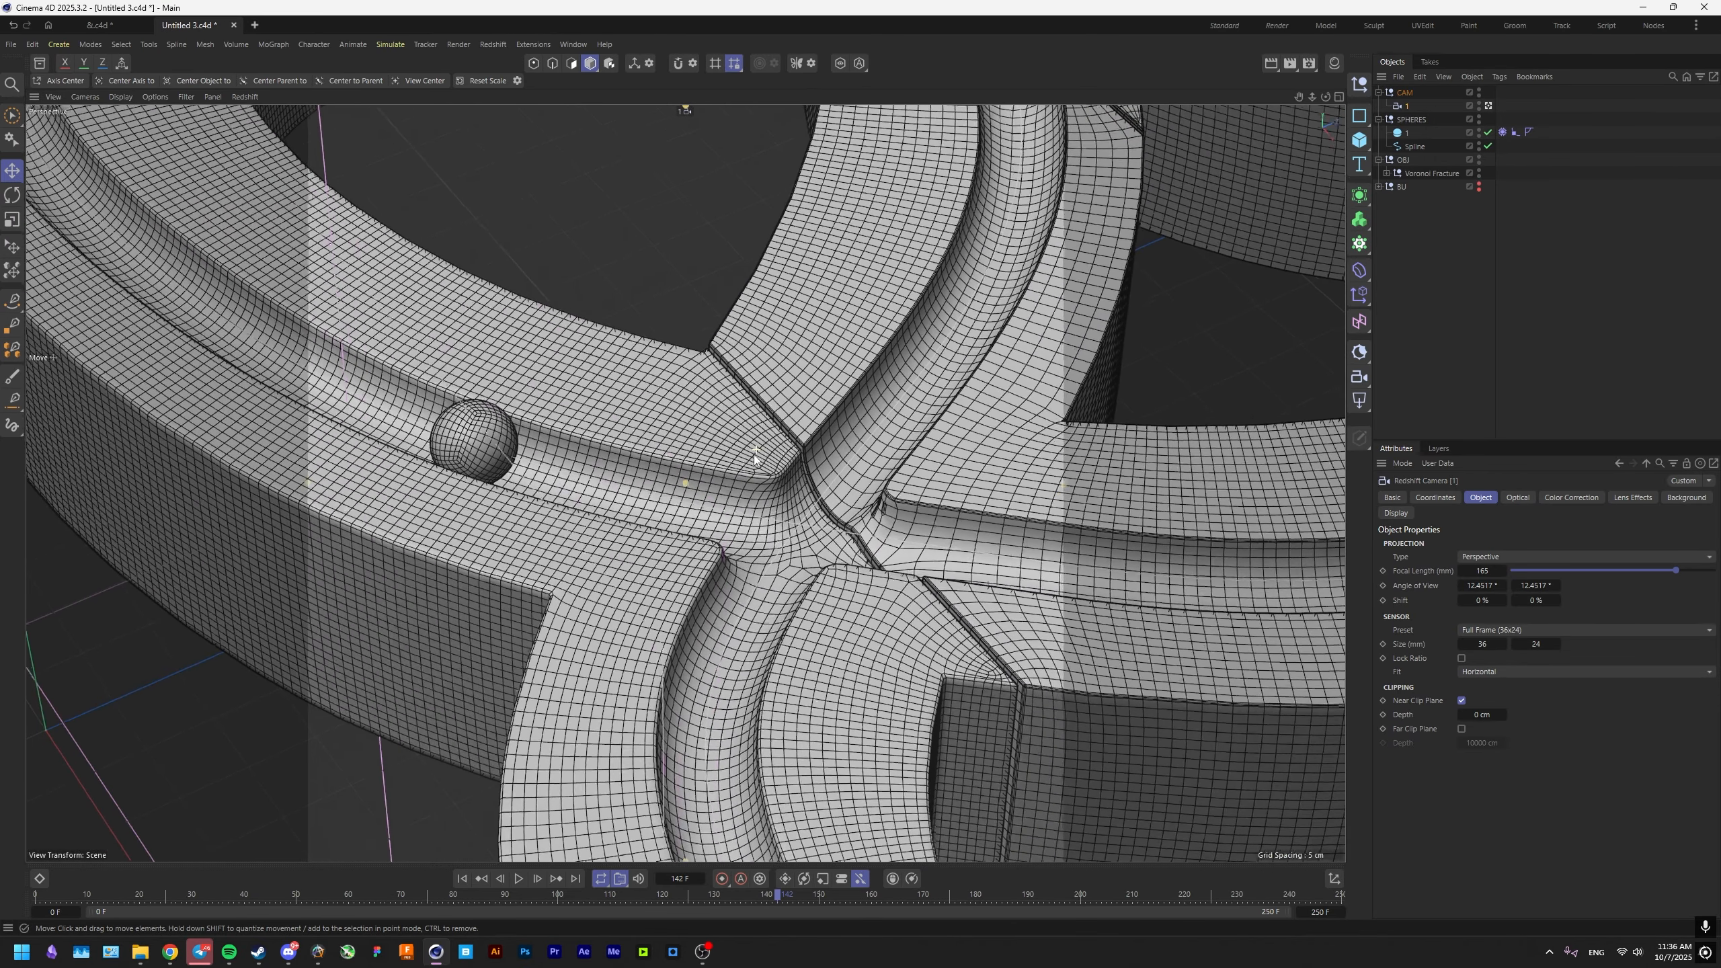
Add a Plane as a floor, enlarge it and lower it beneath the ampersand.
click(1360, 140)
click(1422, 185)
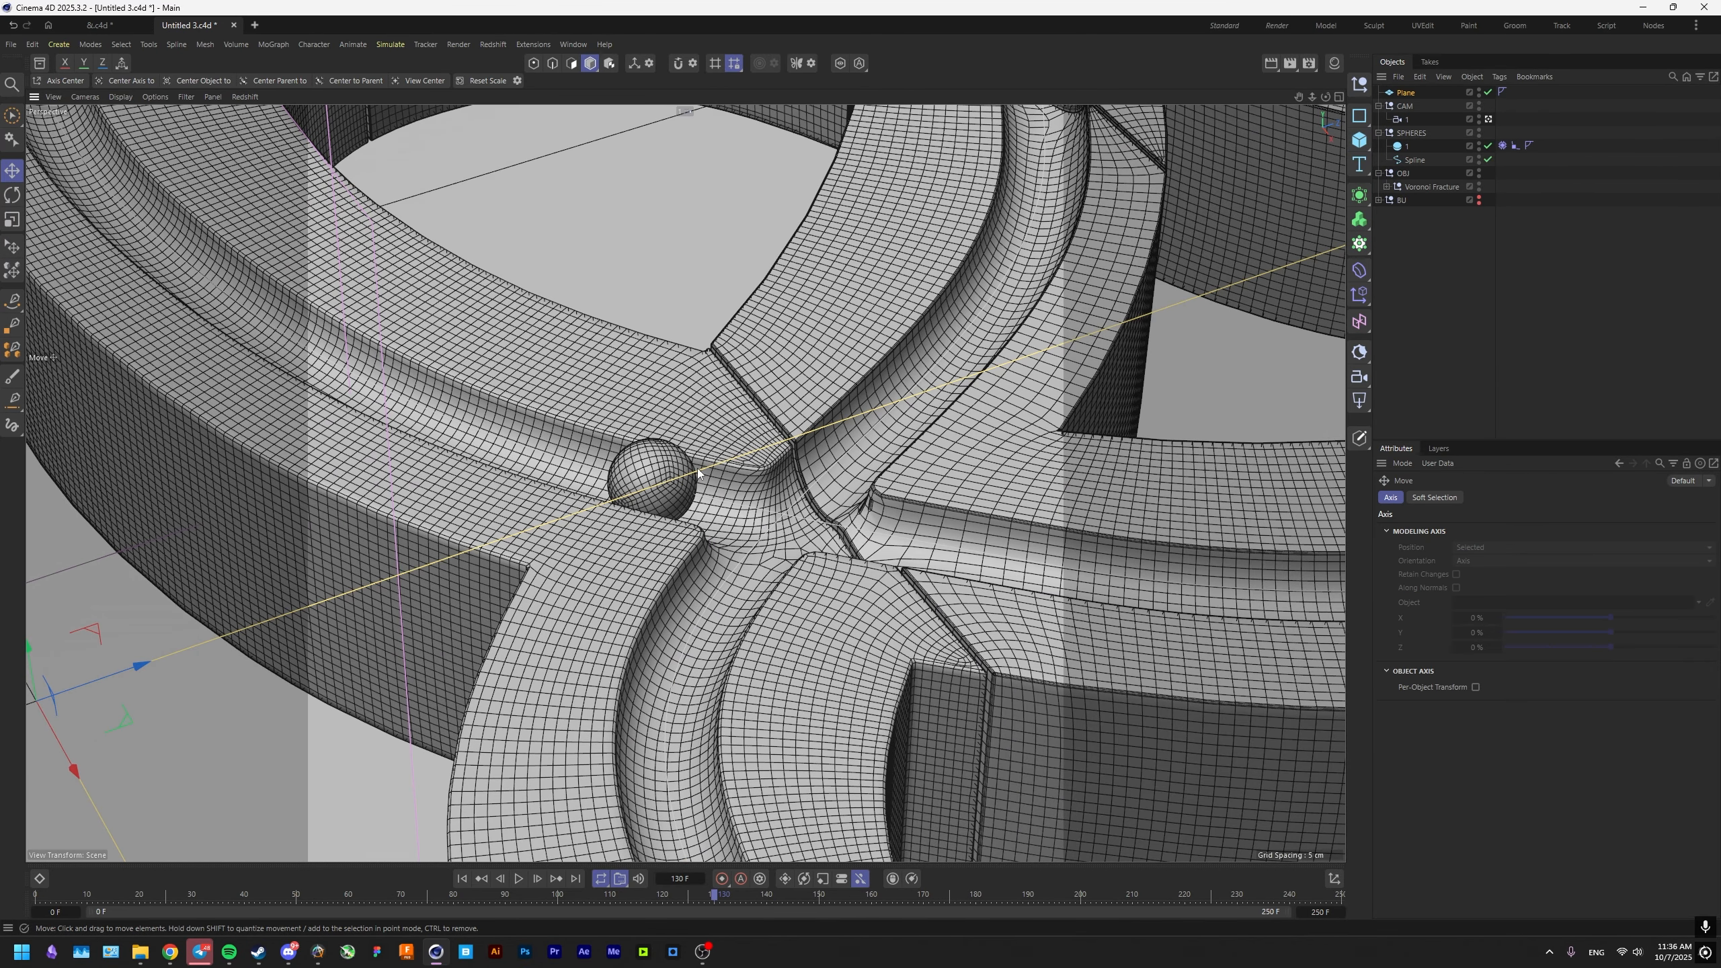
middle_click(694, 461)
middle_click(968, 586)
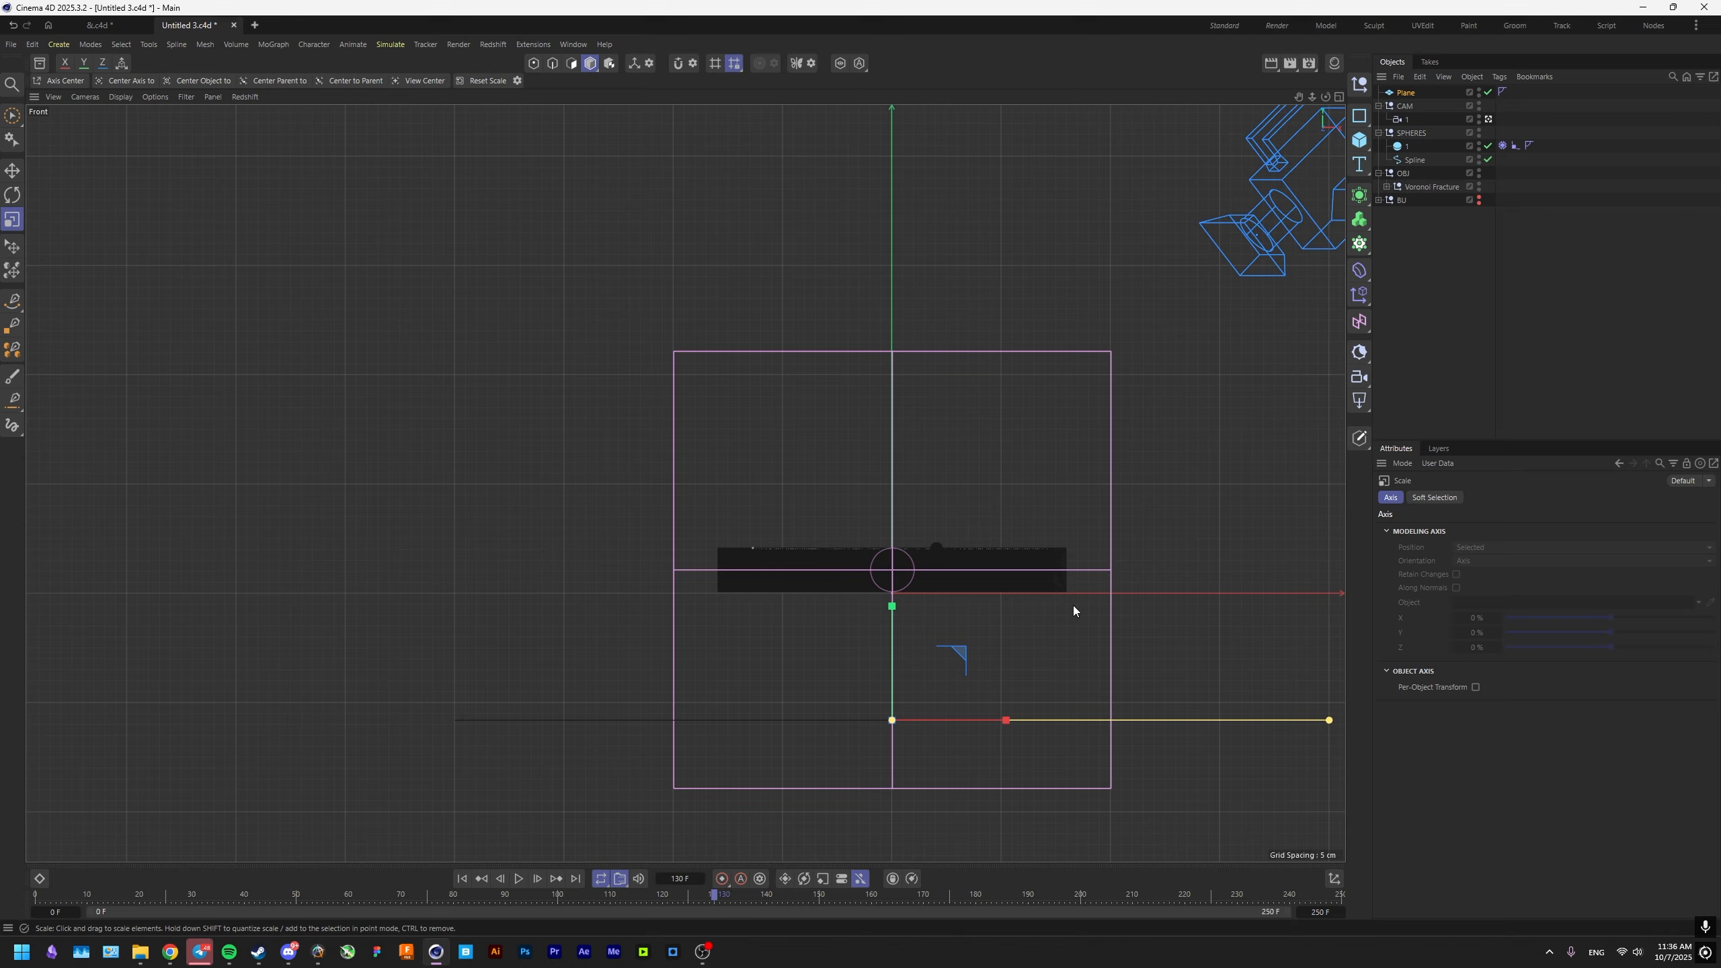
middle_click(892, 742)
middle_click(610, 421)
Leave the camera view and select the Remesh.1 mesh with the flawed bevel at the groove corner.
click(1487, 119)
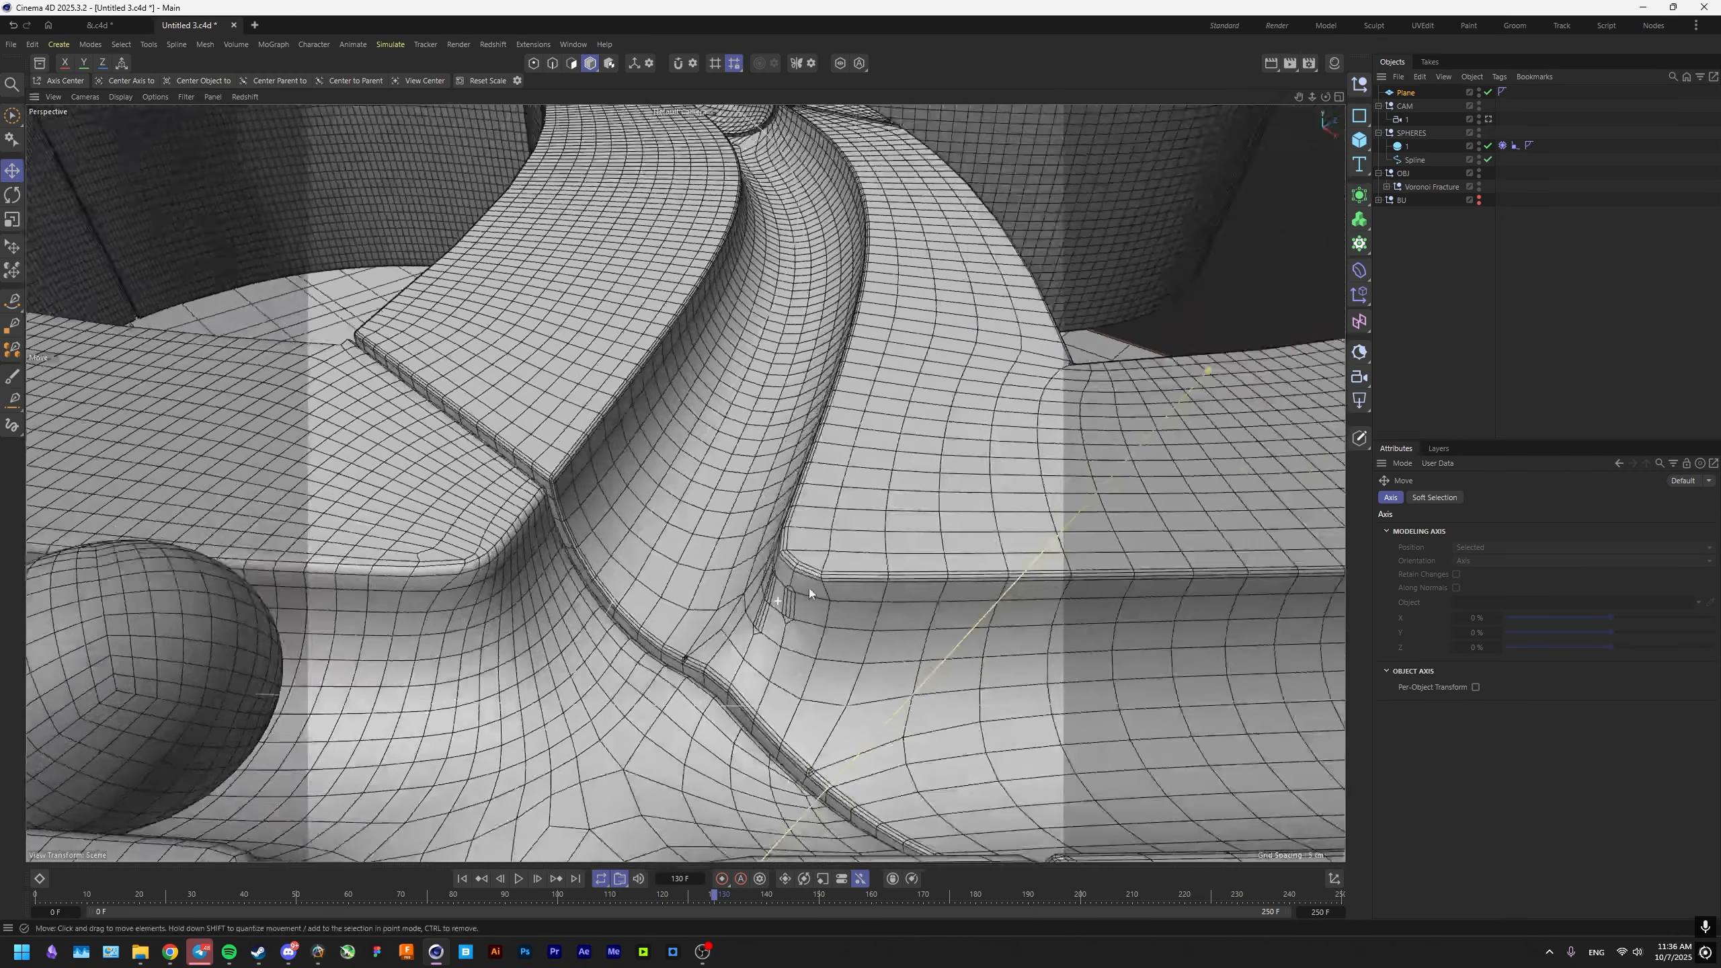
alt+drag(810, 588, 787, 587)
click(788, 587)
scroll(814, 568, up, 3)
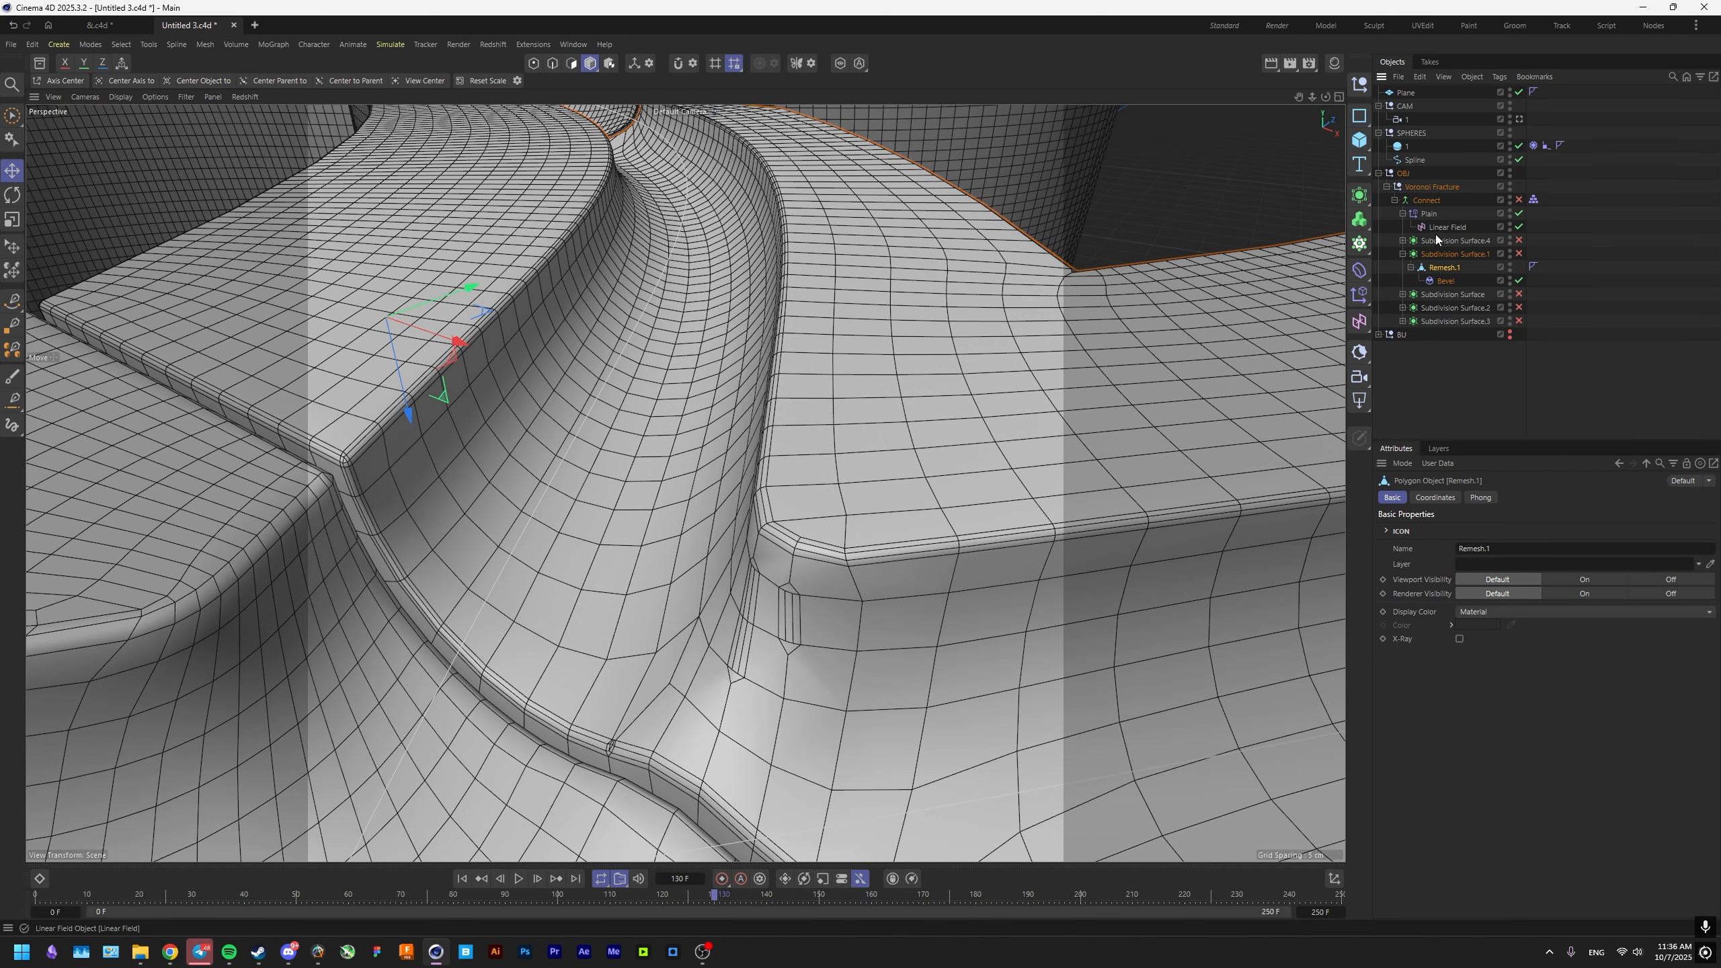
click(1444, 279)
click(1443, 271)
click(1439, 283)
click(1443, 267)
Store Remesh.1's phong break edges as an Edge Selection and restrict its Bevel deformer to that selection.
click(551, 63)
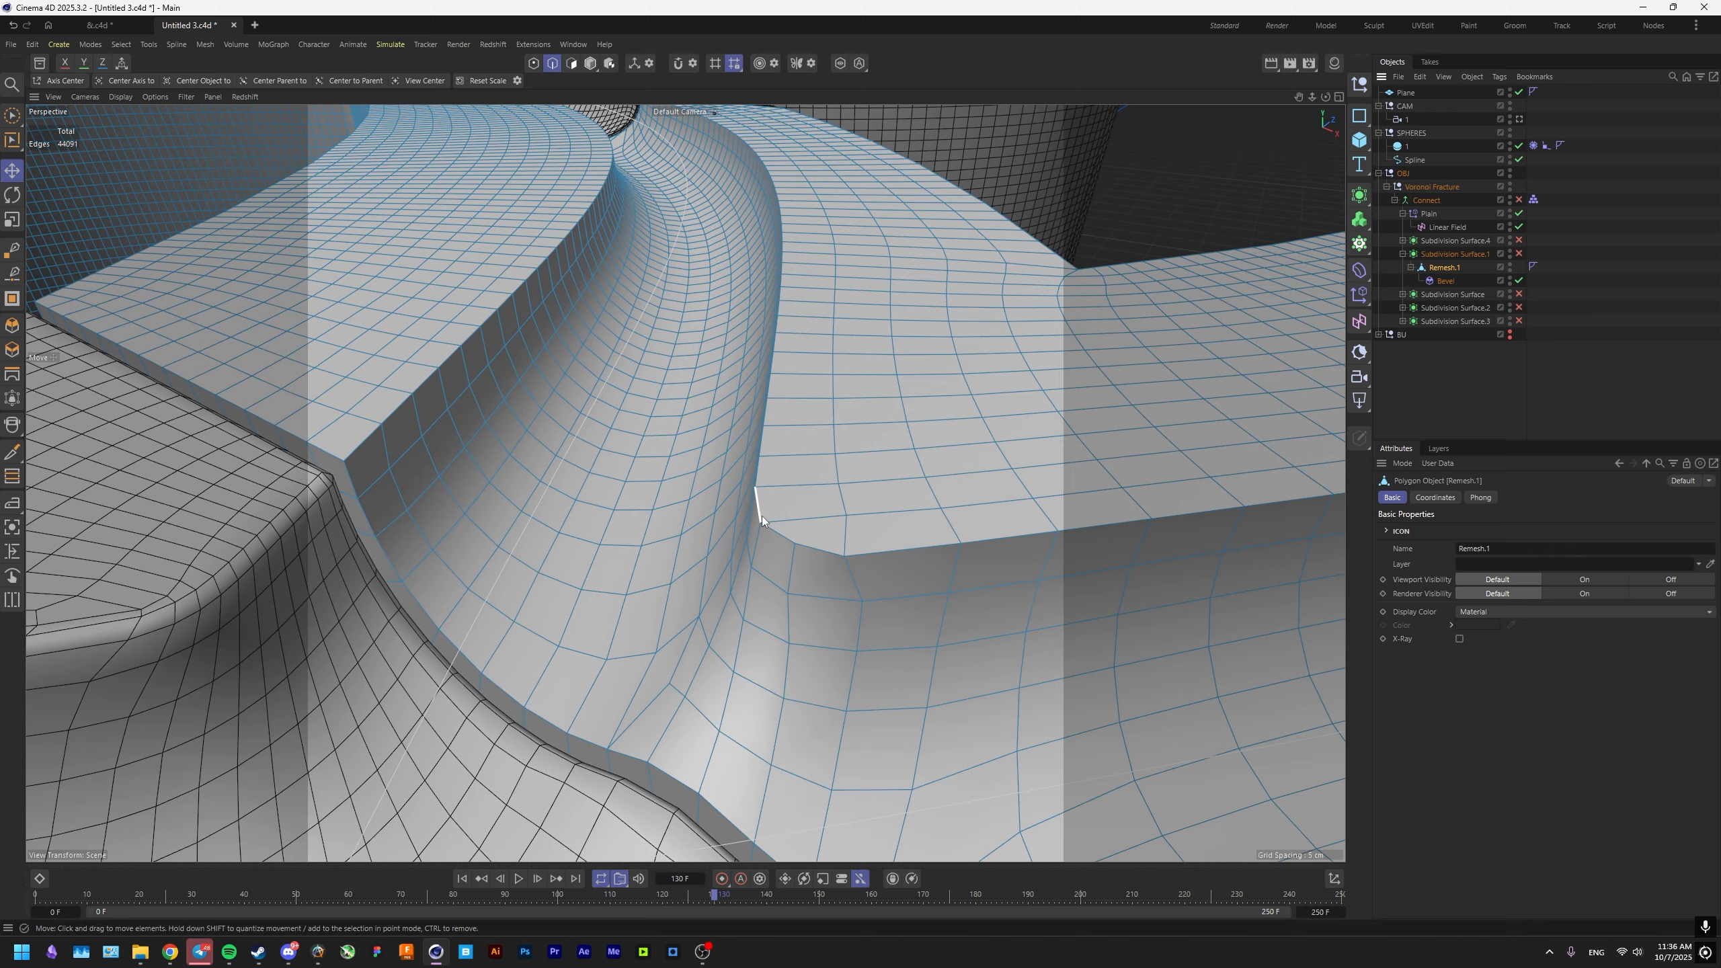
key(u)
key(n)
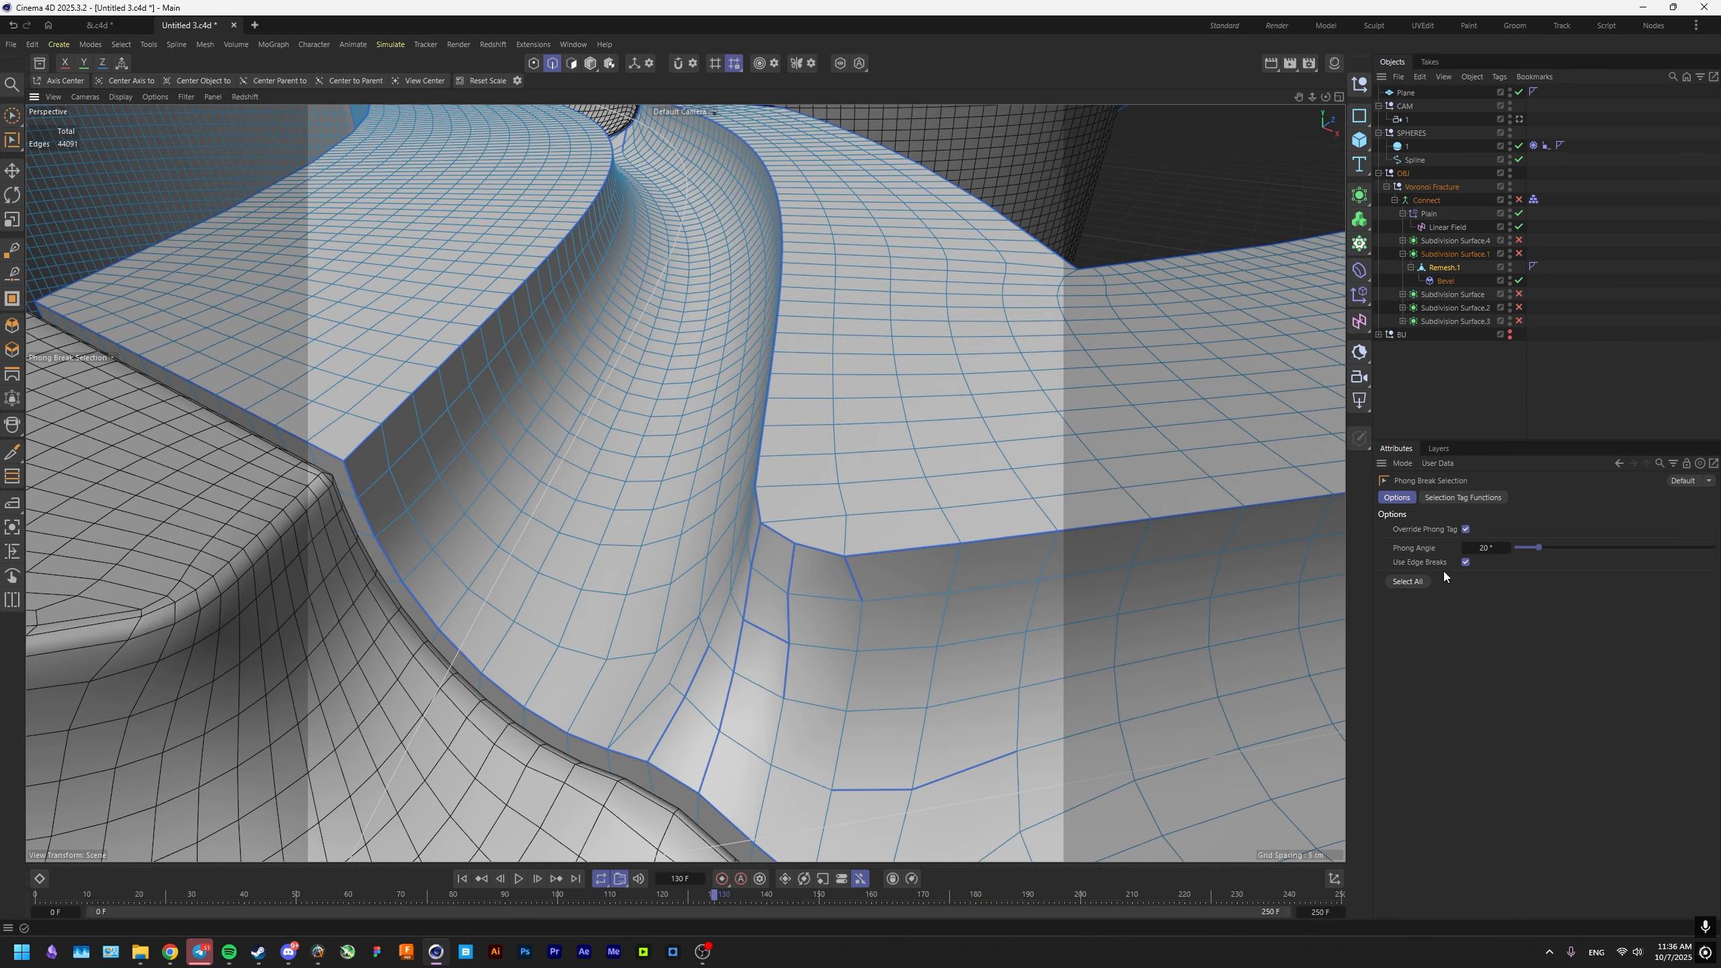
click(1416, 581)
key(e)
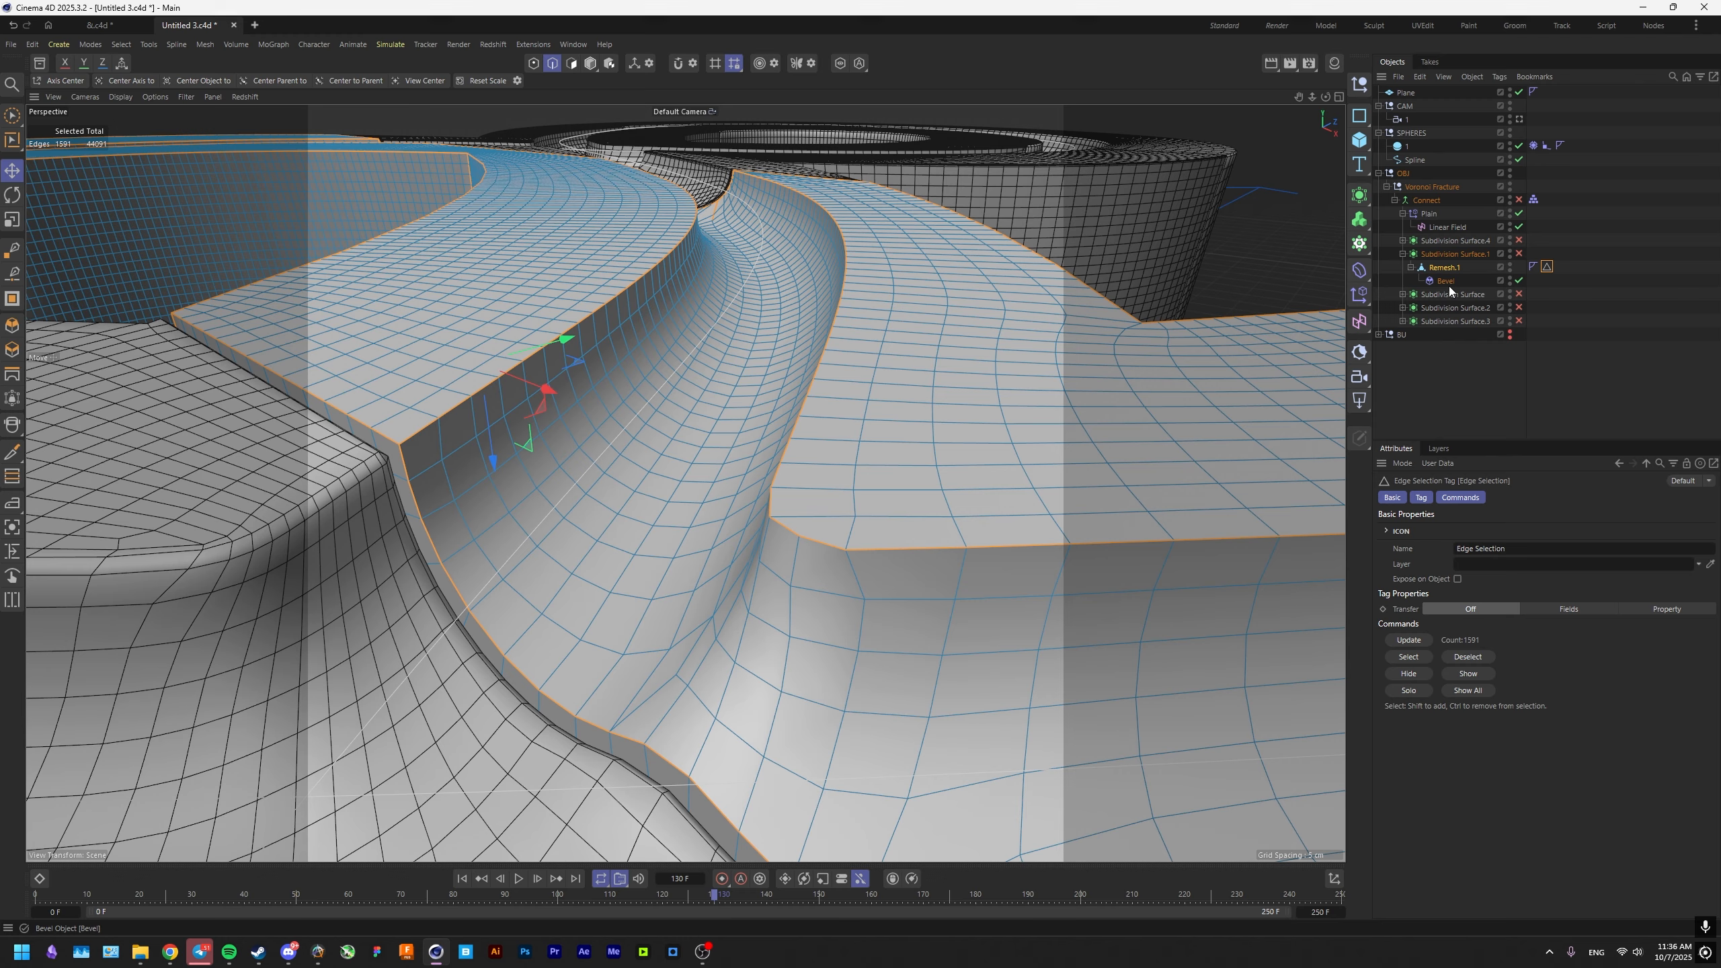
click(1445, 280)
drag(1547, 266, 1499, 571)
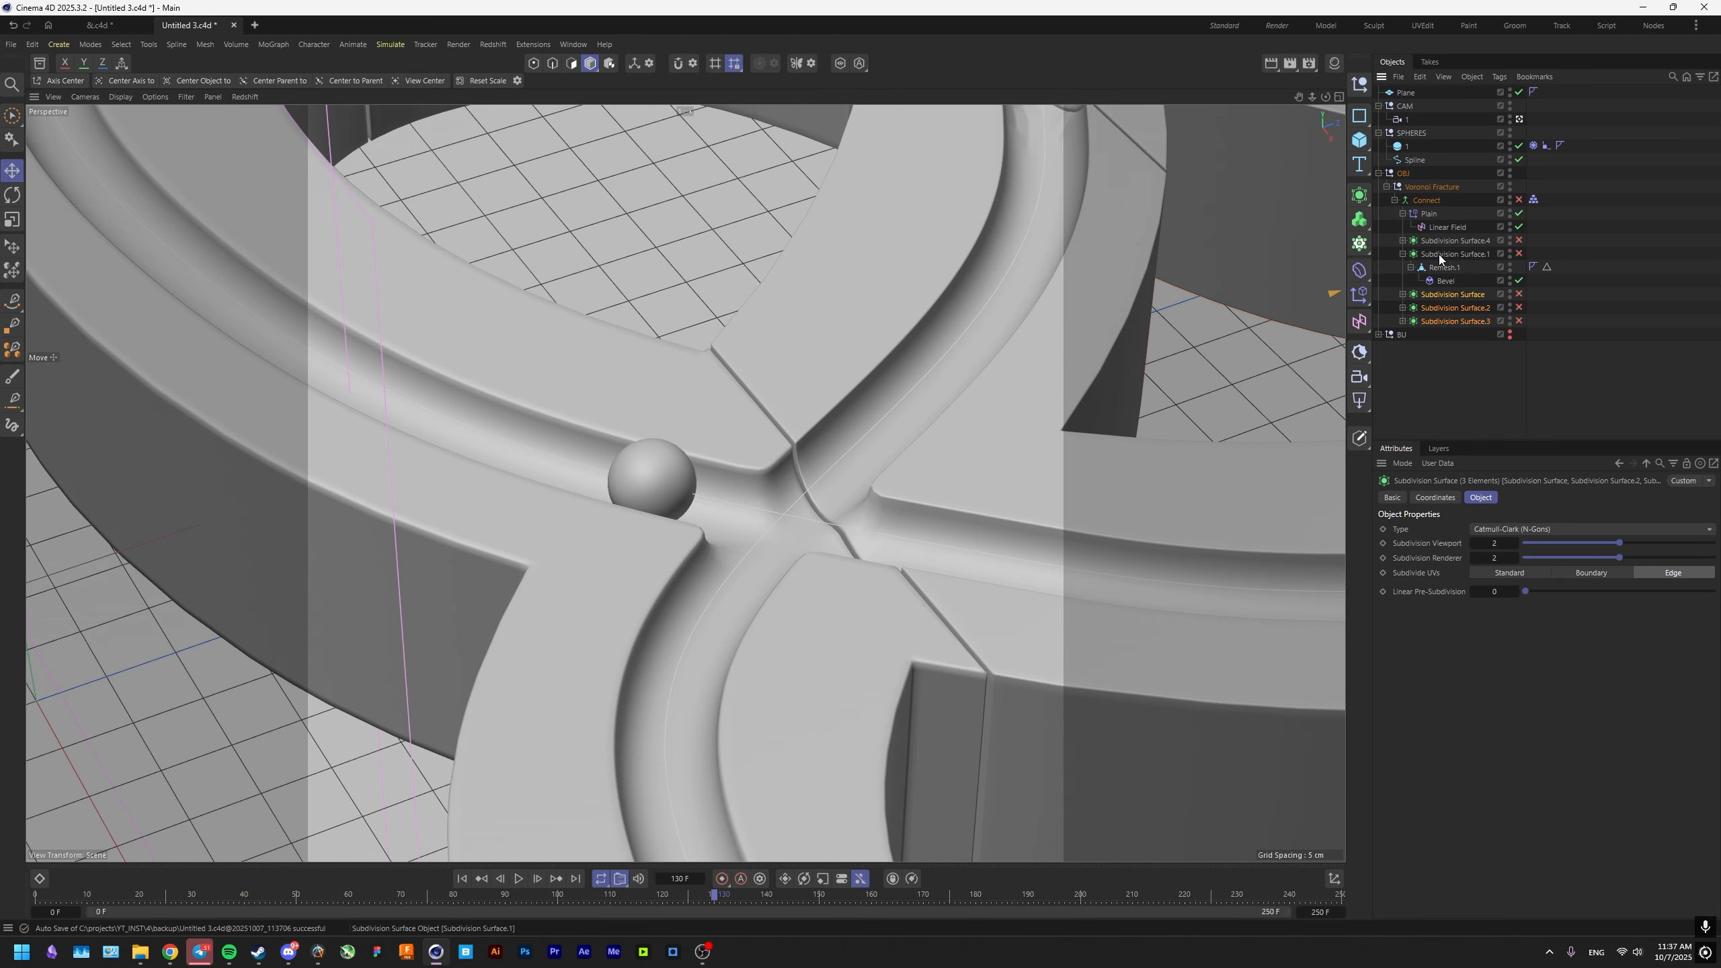
Ungroup the Subdivision Surface generators, delete them, and collapse the remaining Remesh hierarchies under Connect.
ctrl+click(1438, 254)
ctrl+click(1447, 242)
key(shift+g)
key(Delete)
click(1403, 240)
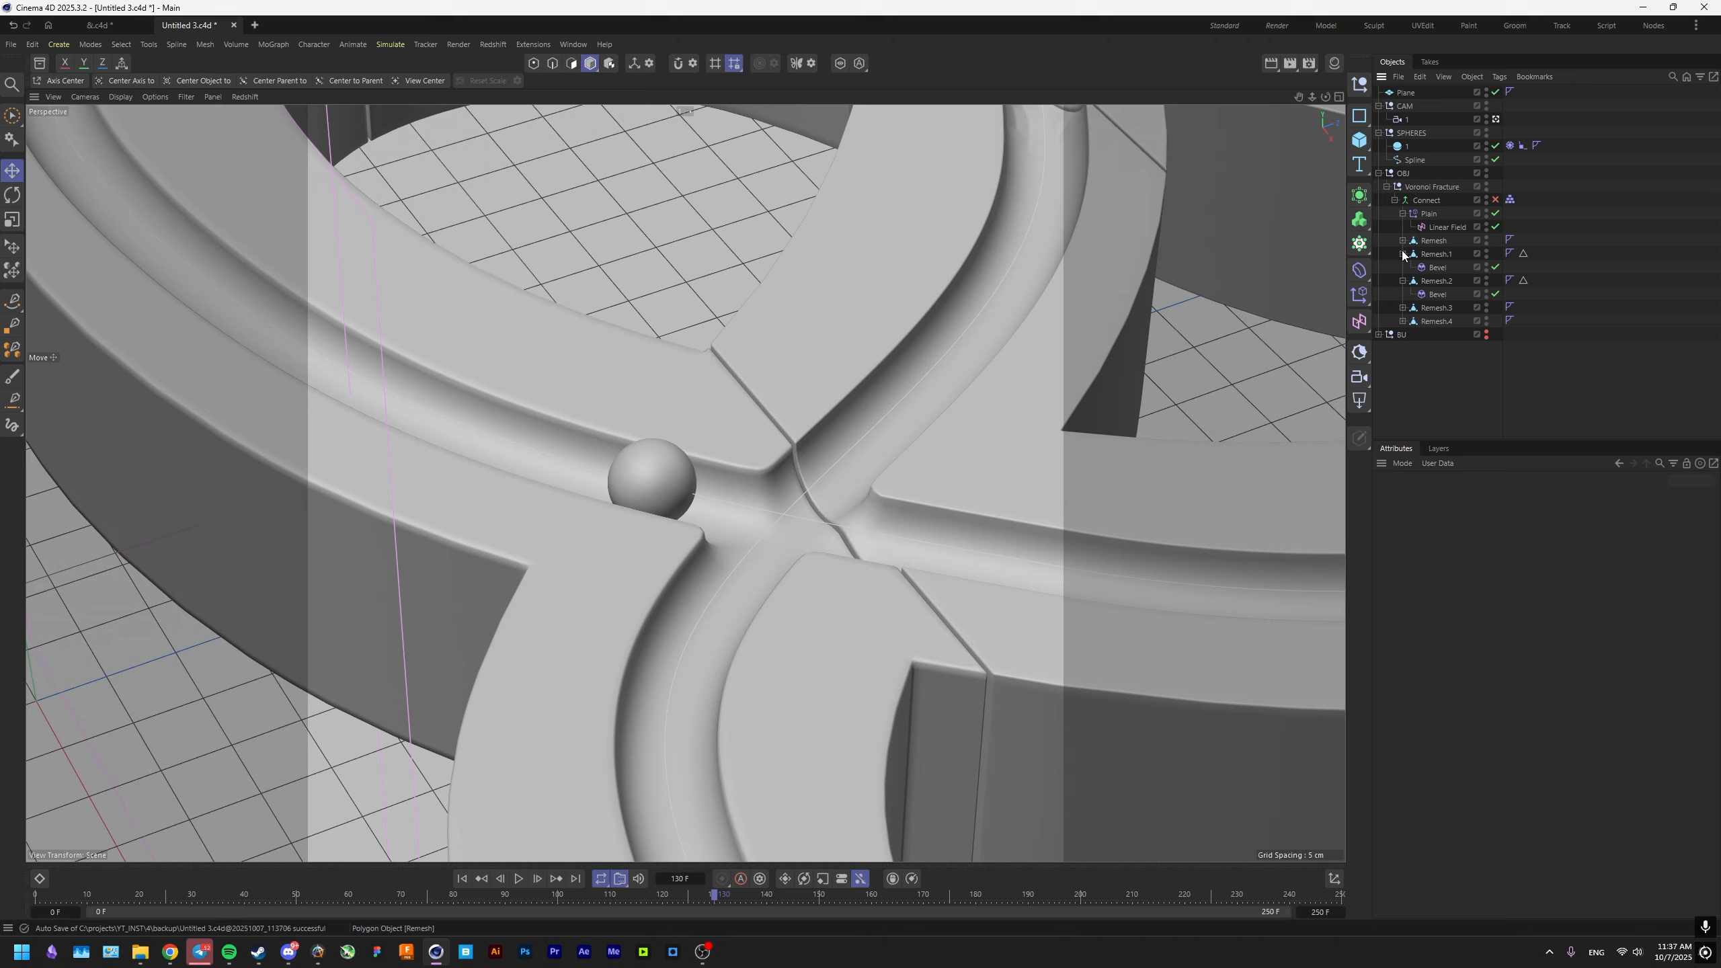
click(1402, 254)
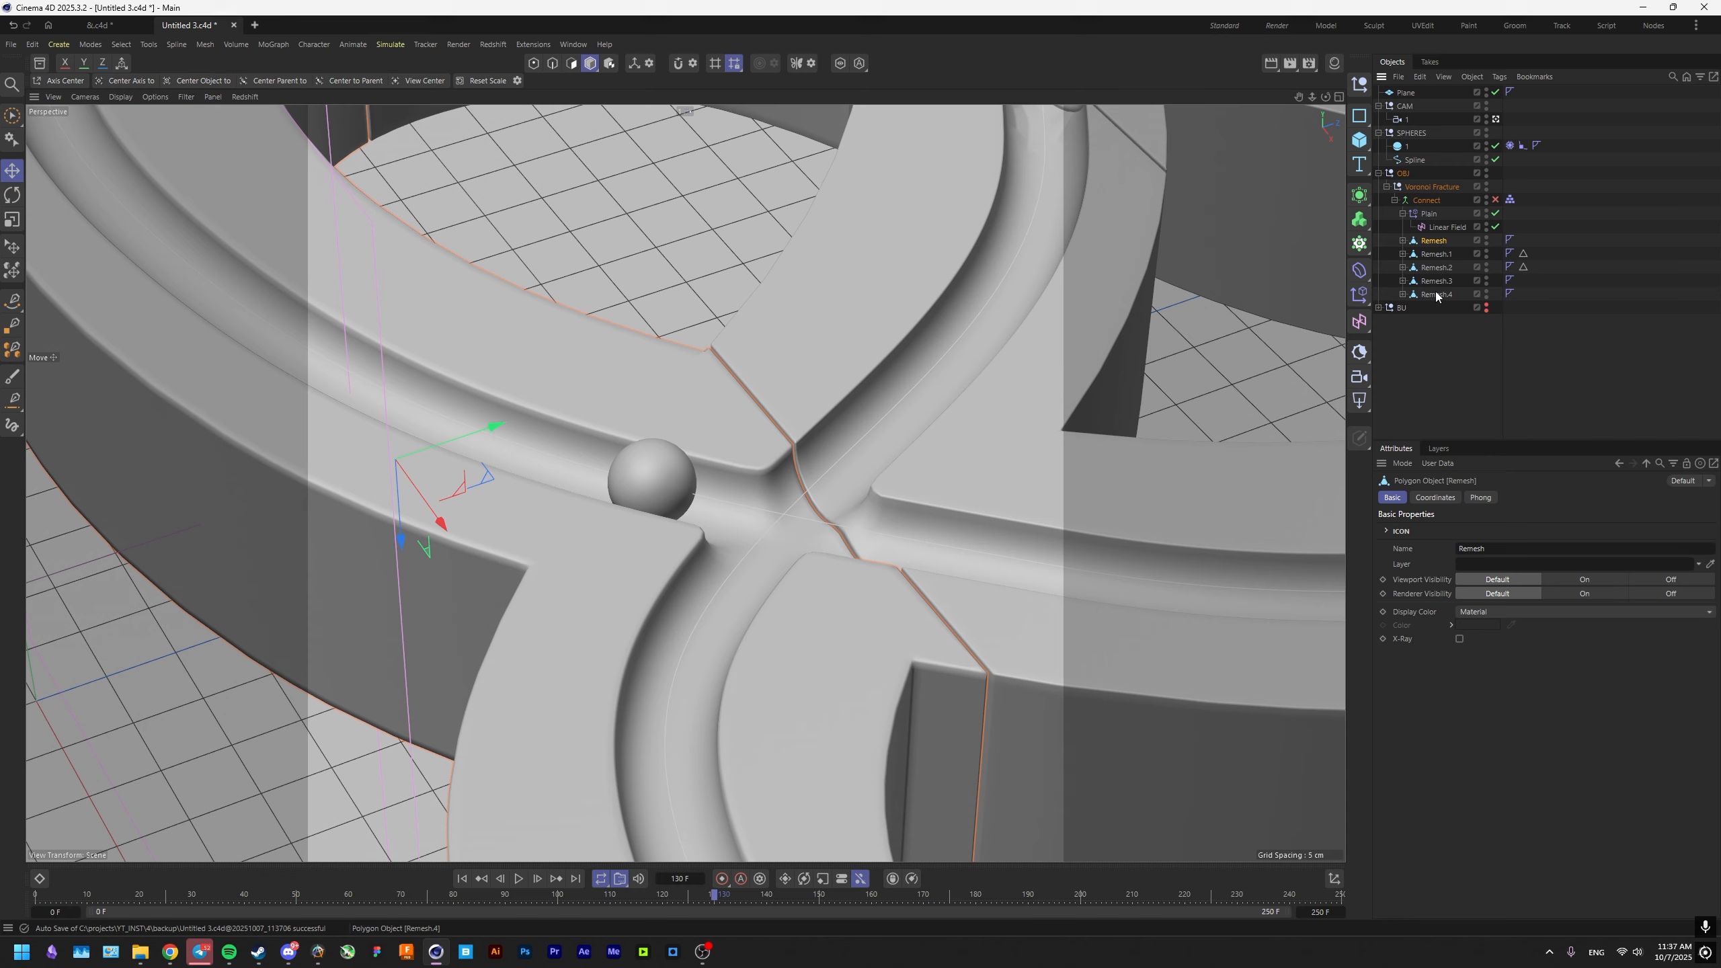
Re-enable the Connect object and add an RS Object render tag to it.
shift+click(1435, 291)
right_click(1430, 252)
click(1495, 200)
right_click(1417, 199)
click(1394, 288)
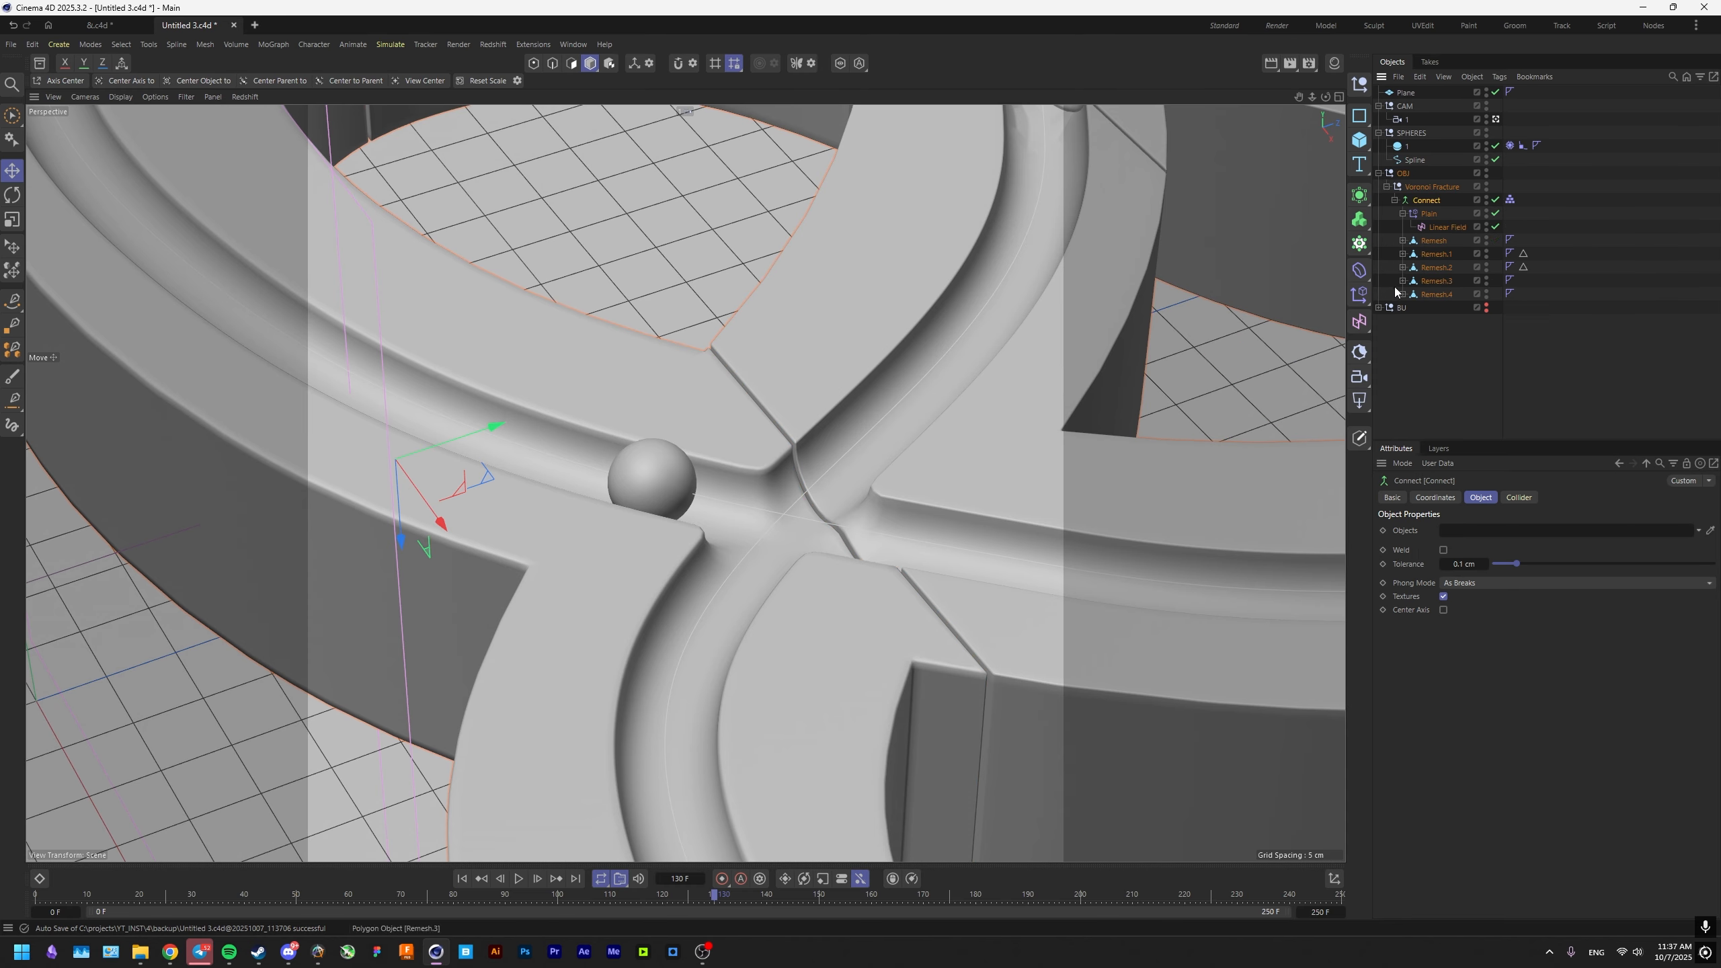
right_click(1427, 205)
mouse_move(1478, 366)
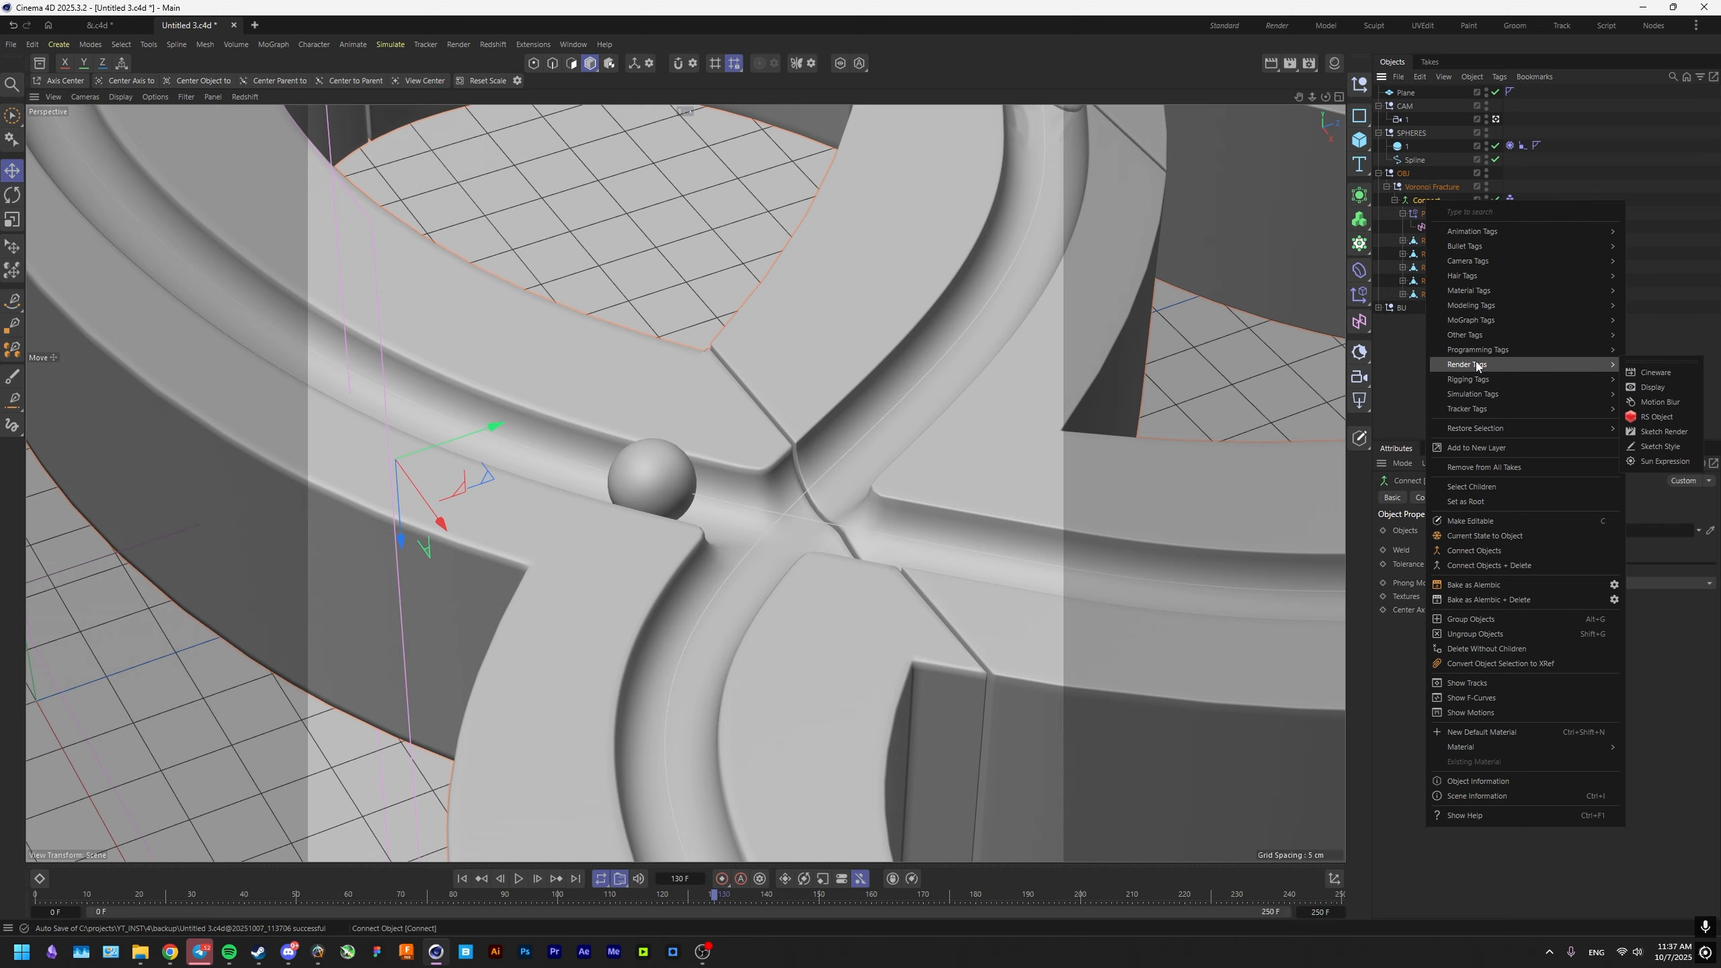
click(1666, 417)
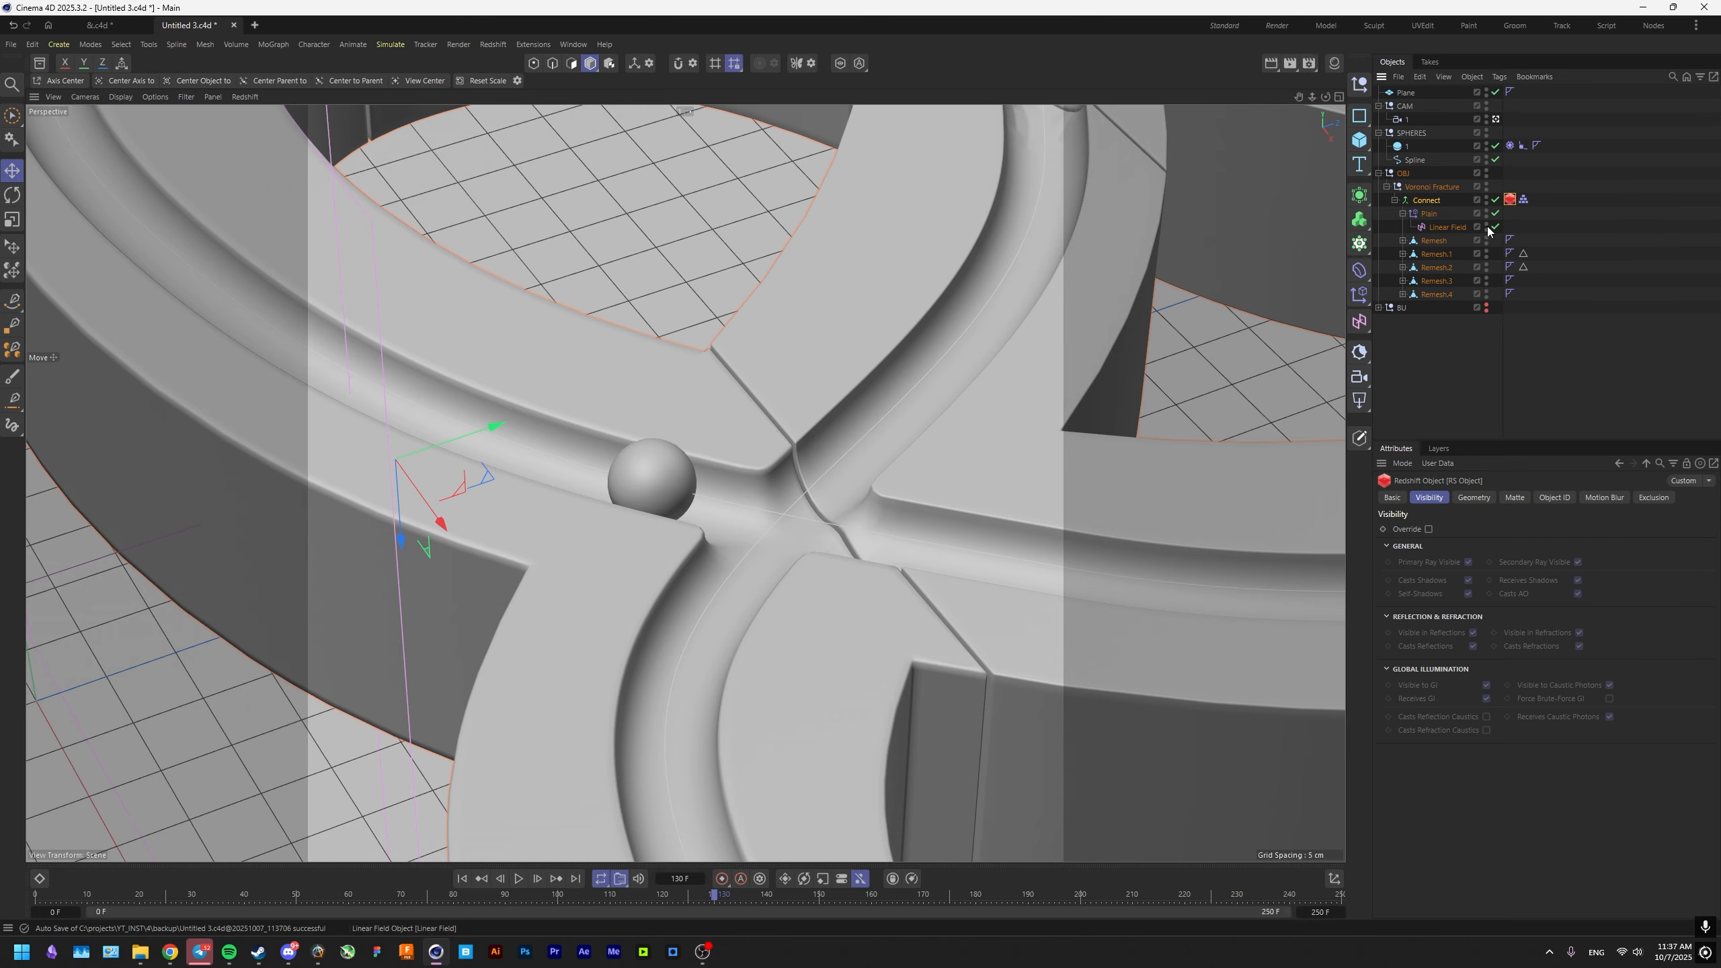
Override the geometry settings in Connect's RS Object tag, enabling both tessellation and displacement.
click(1473, 498)
click(1429, 530)
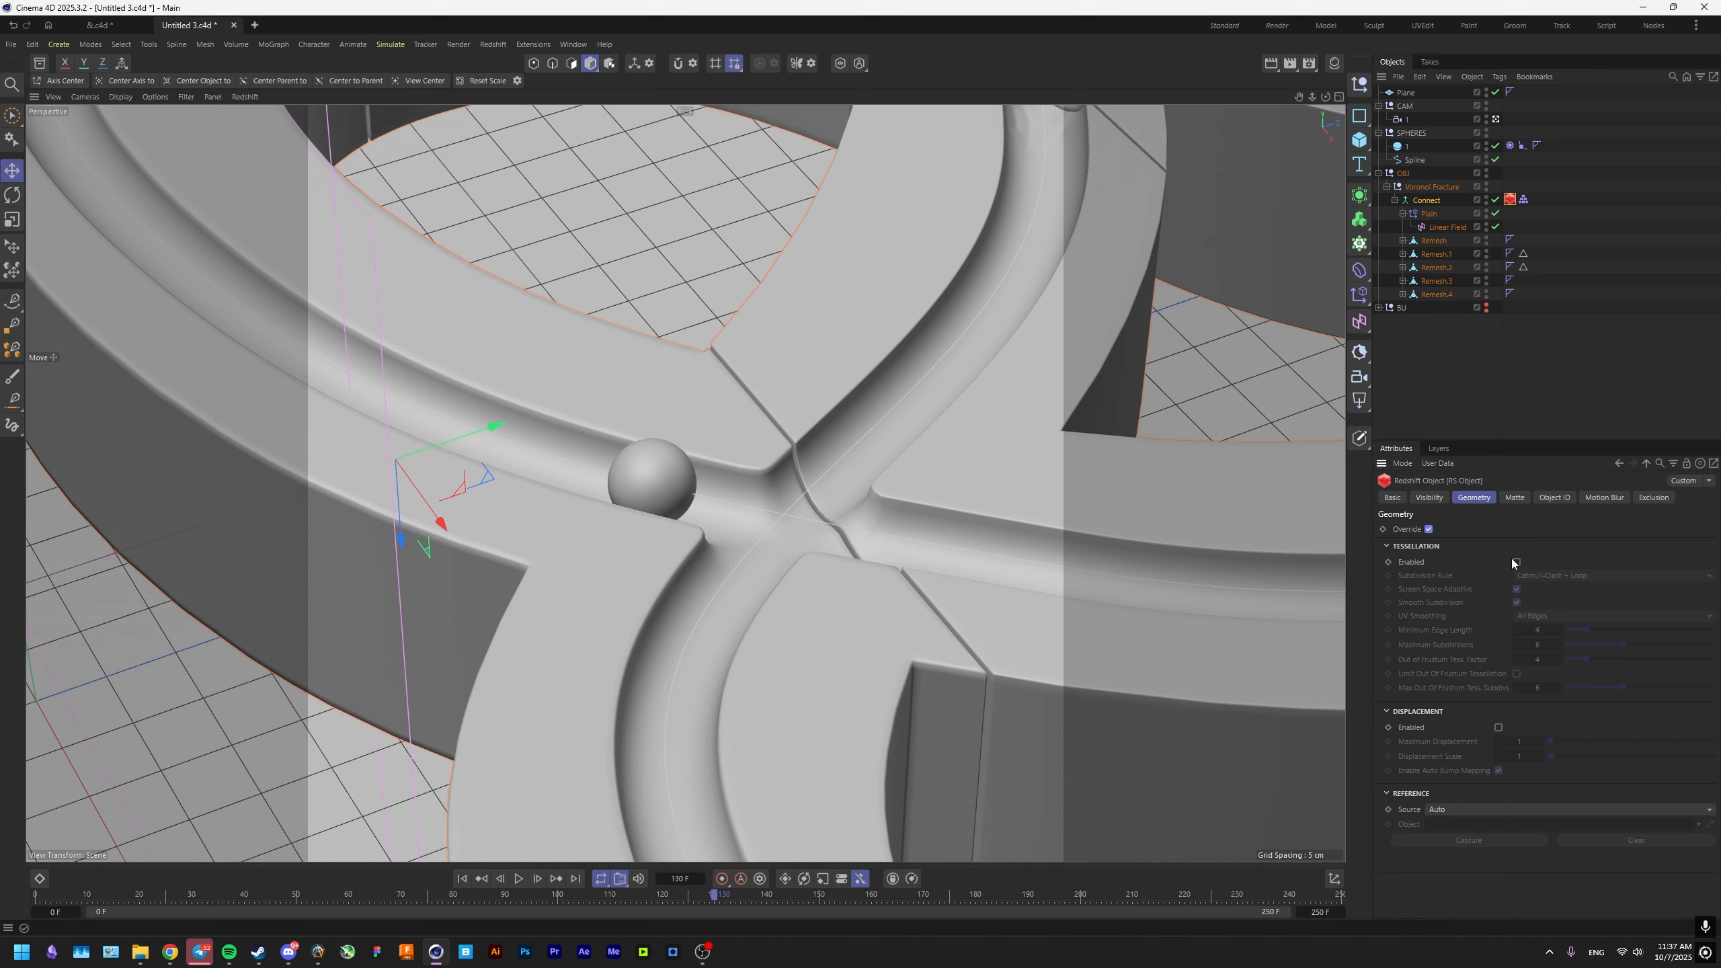
click(1515, 561)
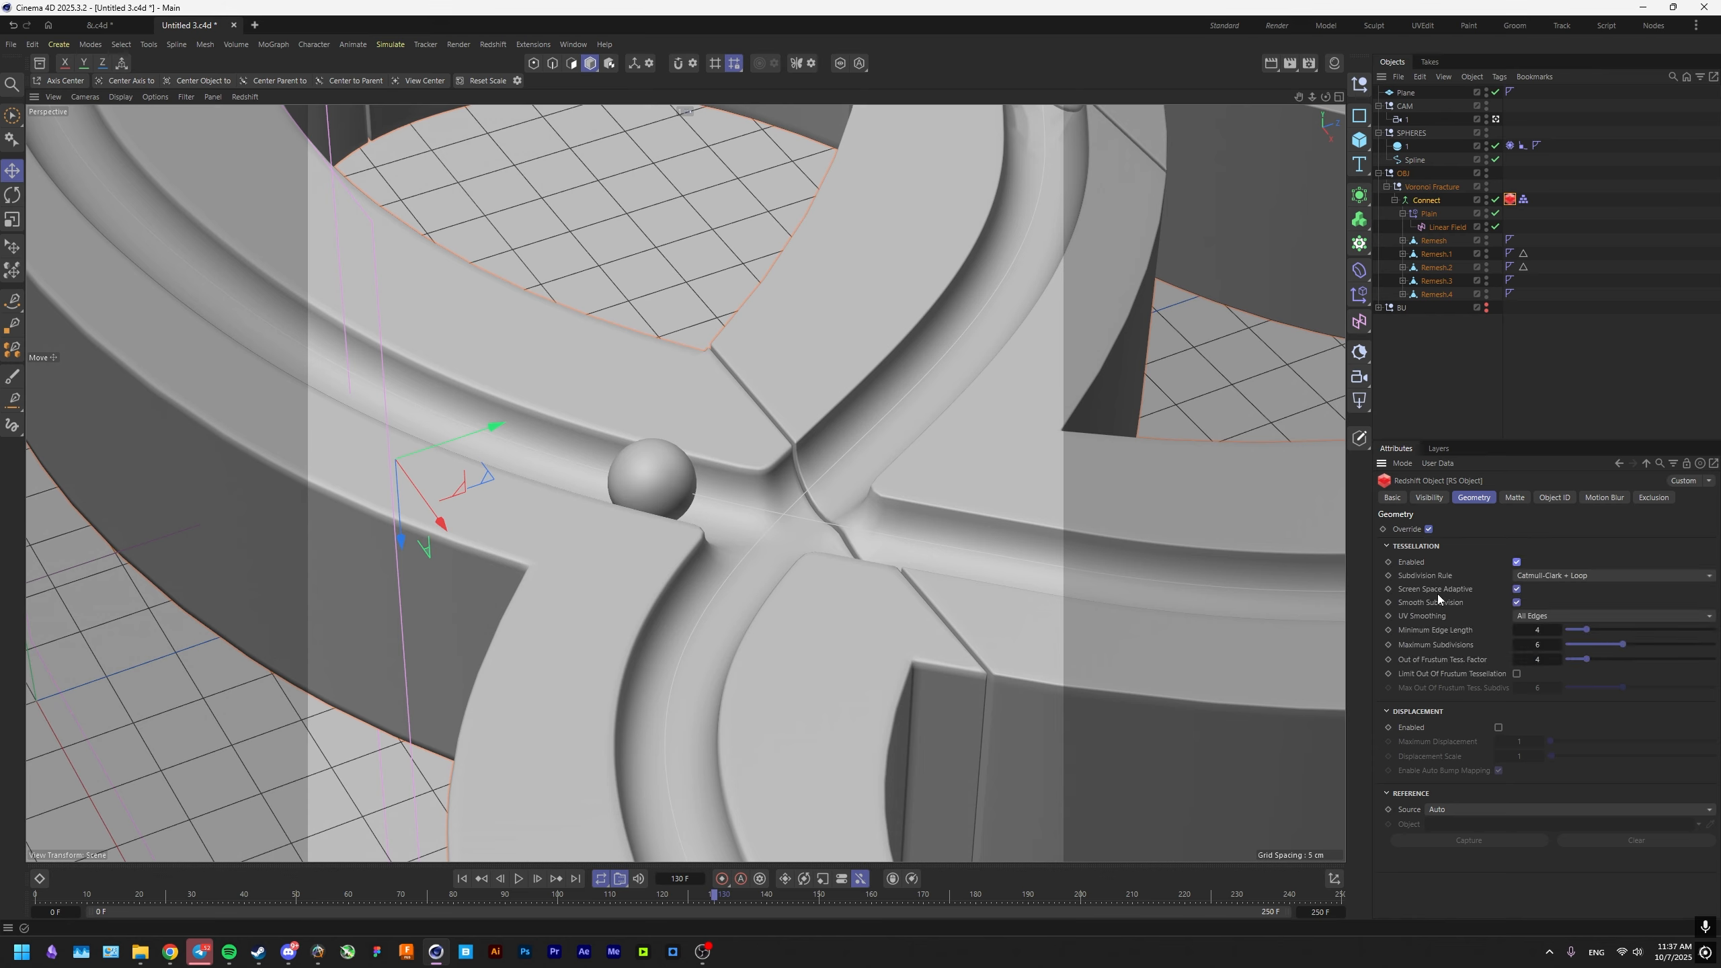
click(1498, 726)
key(ctrl+s)
click(1274, 589)
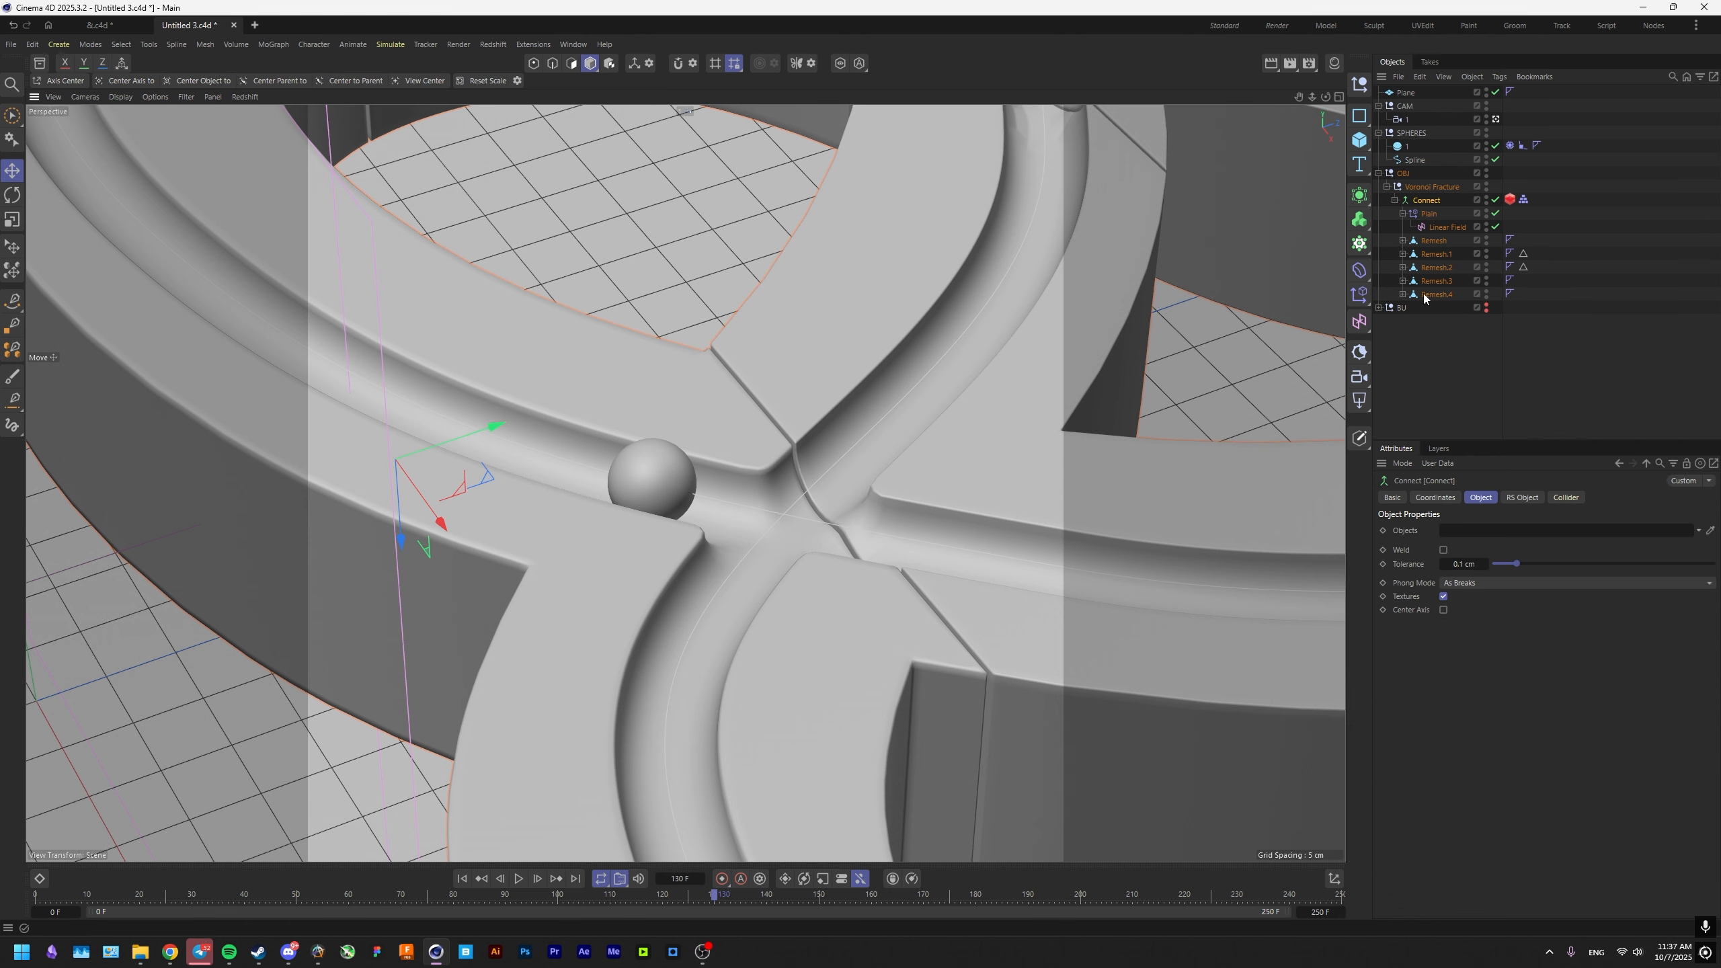
Expand the five Remesh hierarchies under Connect to expose their Bevel deformers.
click(1431, 244)
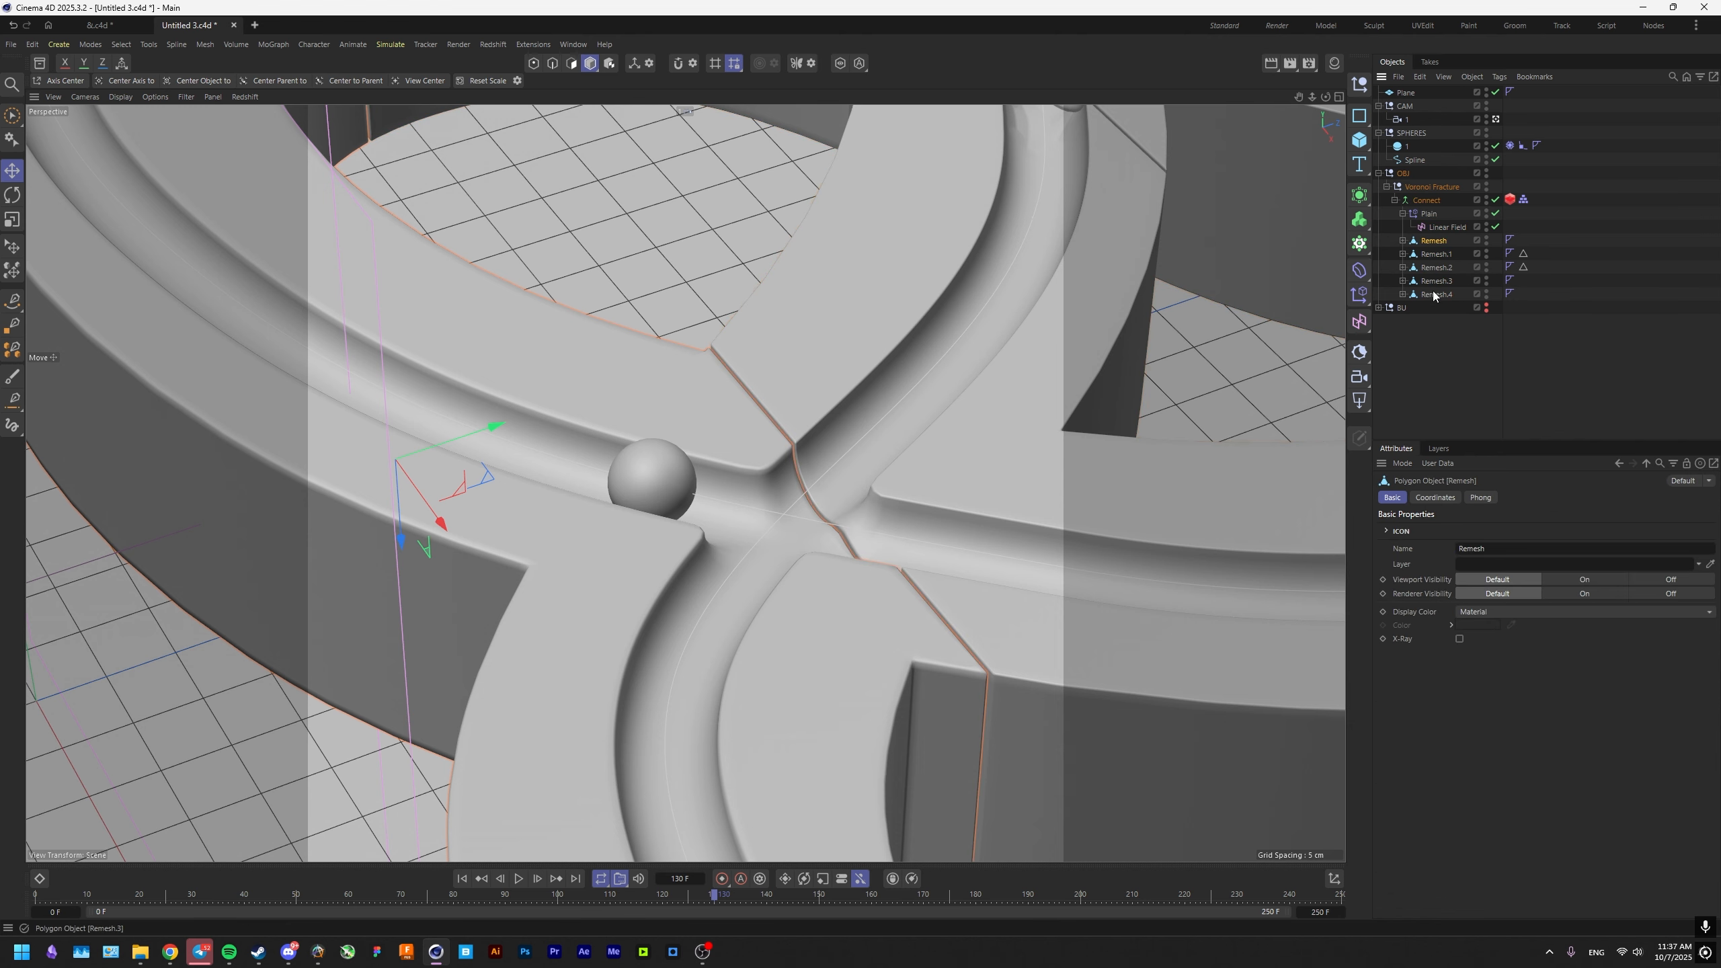
shift+click(1434, 295)
click(1402, 294)
click(1402, 280)
click(1402, 267)
click(1402, 254)
click(1402, 241)
Set the subdivision to 2 on all five Bevel deformers together.
click(1435, 255)
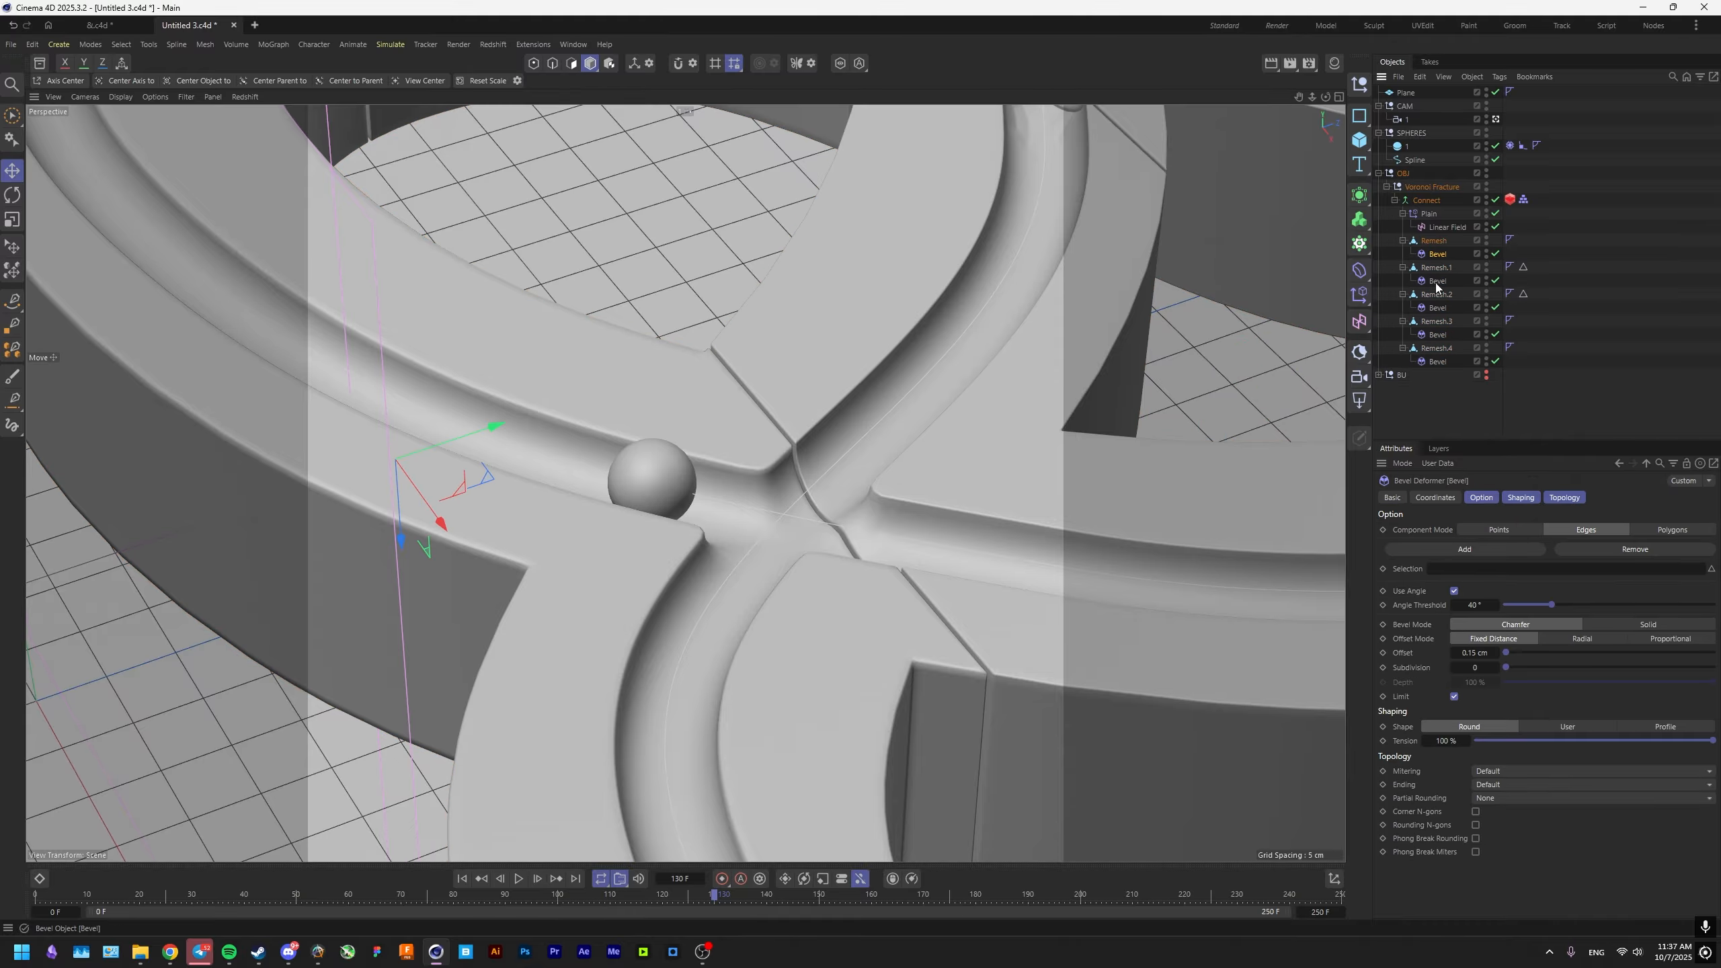
ctrl+click(1435, 281)
ctrl+click(1437, 309)
ctrl+click(1437, 336)
ctrl+click(1437, 362)
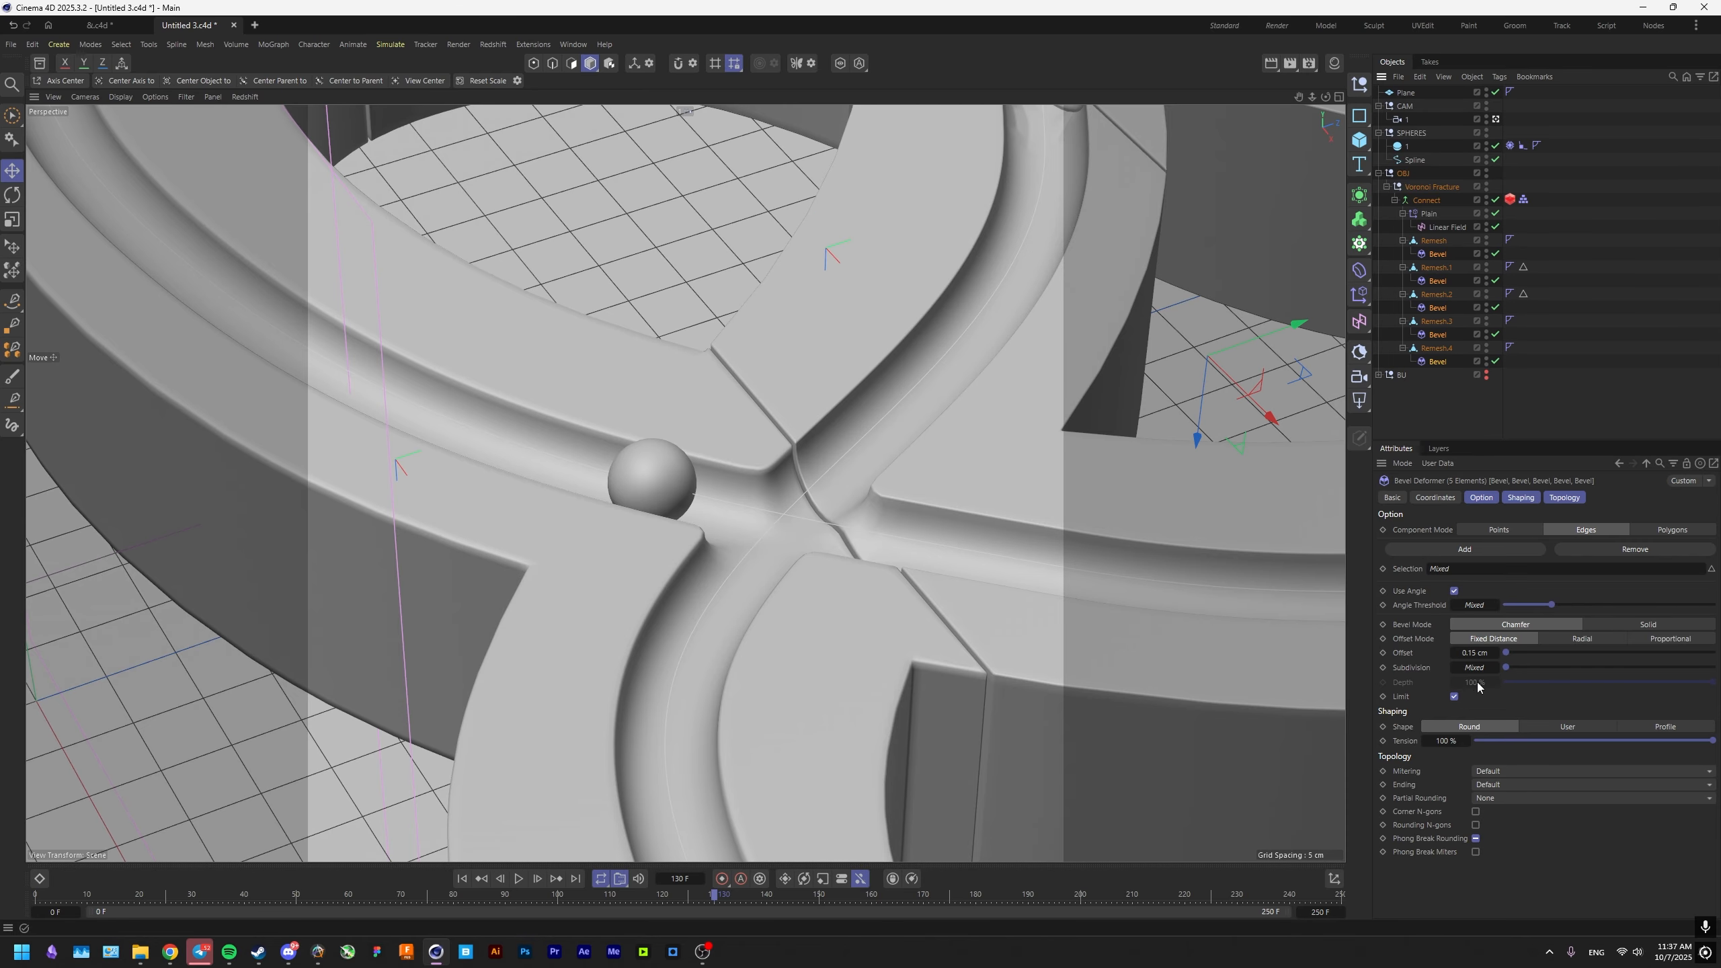
text(2)
key(Return)
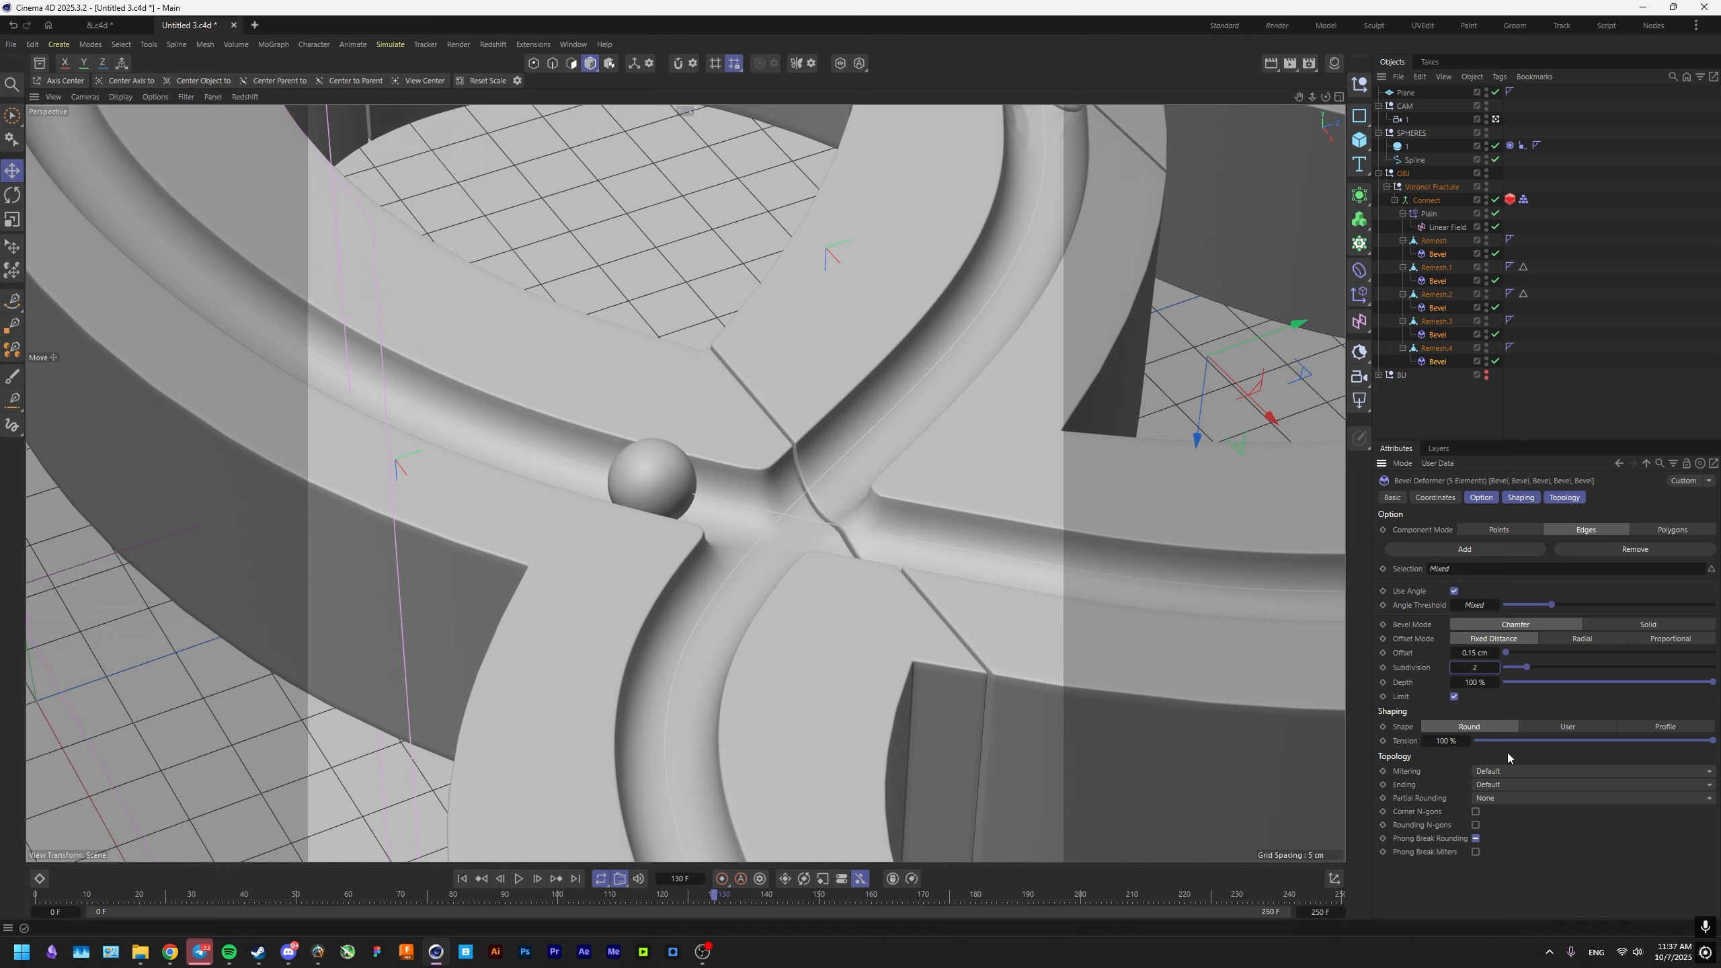
Switch to the Render layout and start the live Redshift preview.
click(1269, 24)
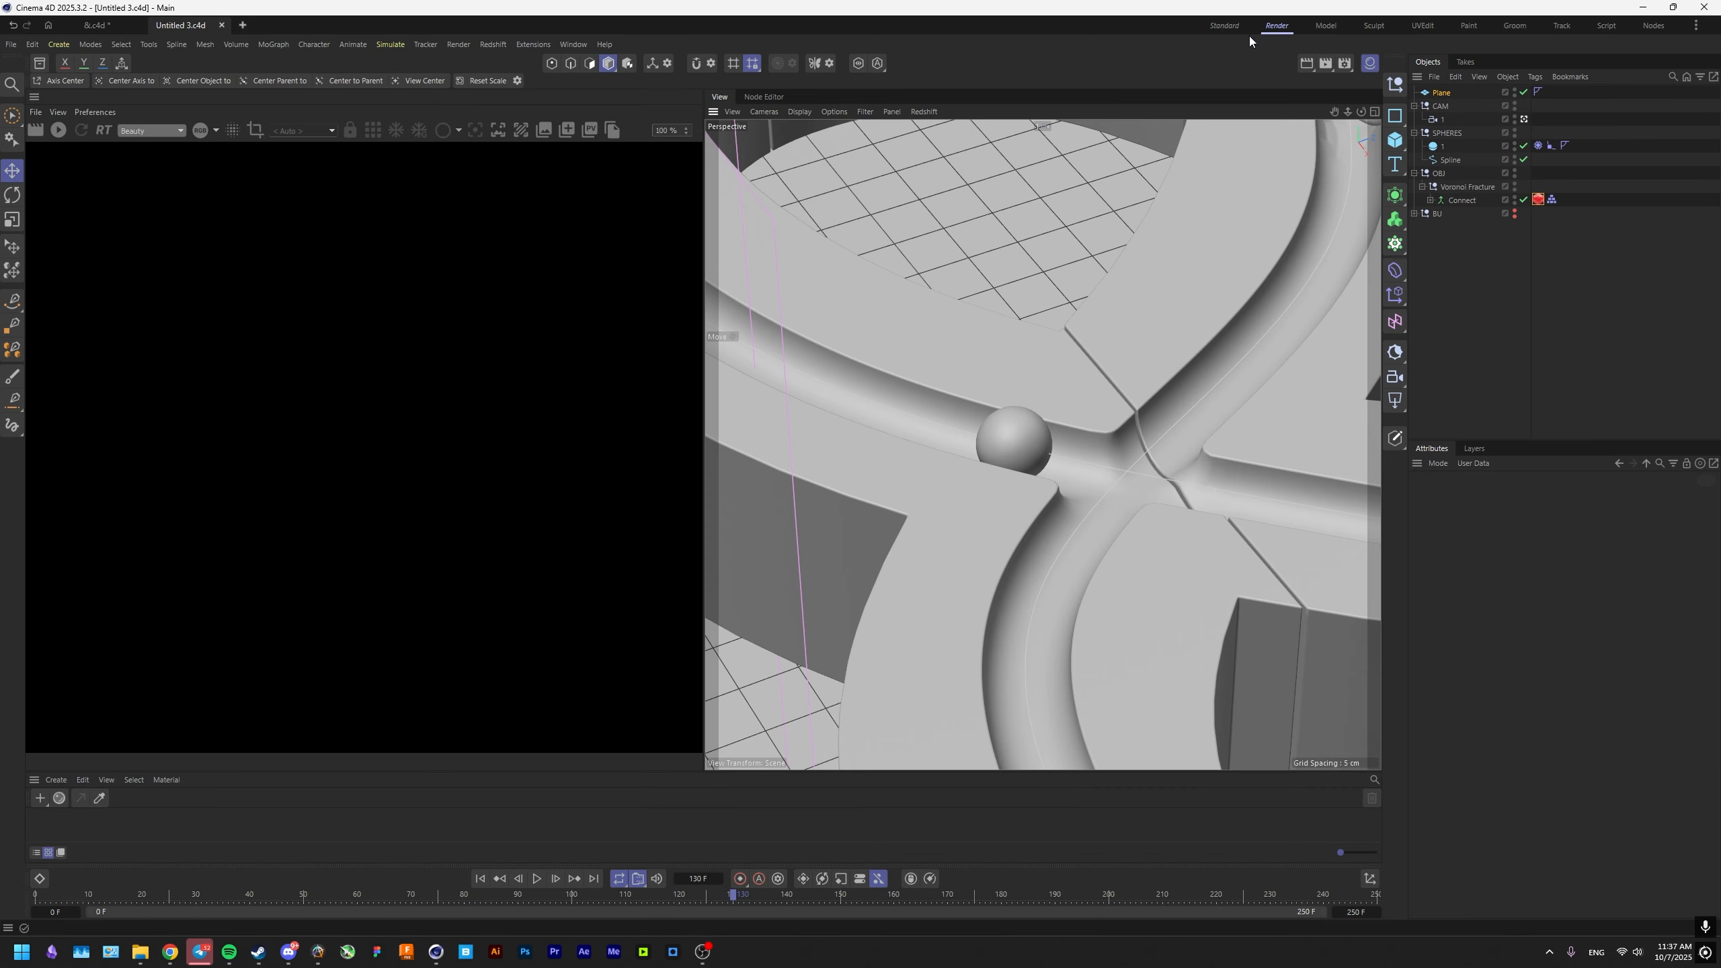
click(59, 130)
Add a null object and name it LIGHT.
click(1394, 84)
double_click(1441, 92)
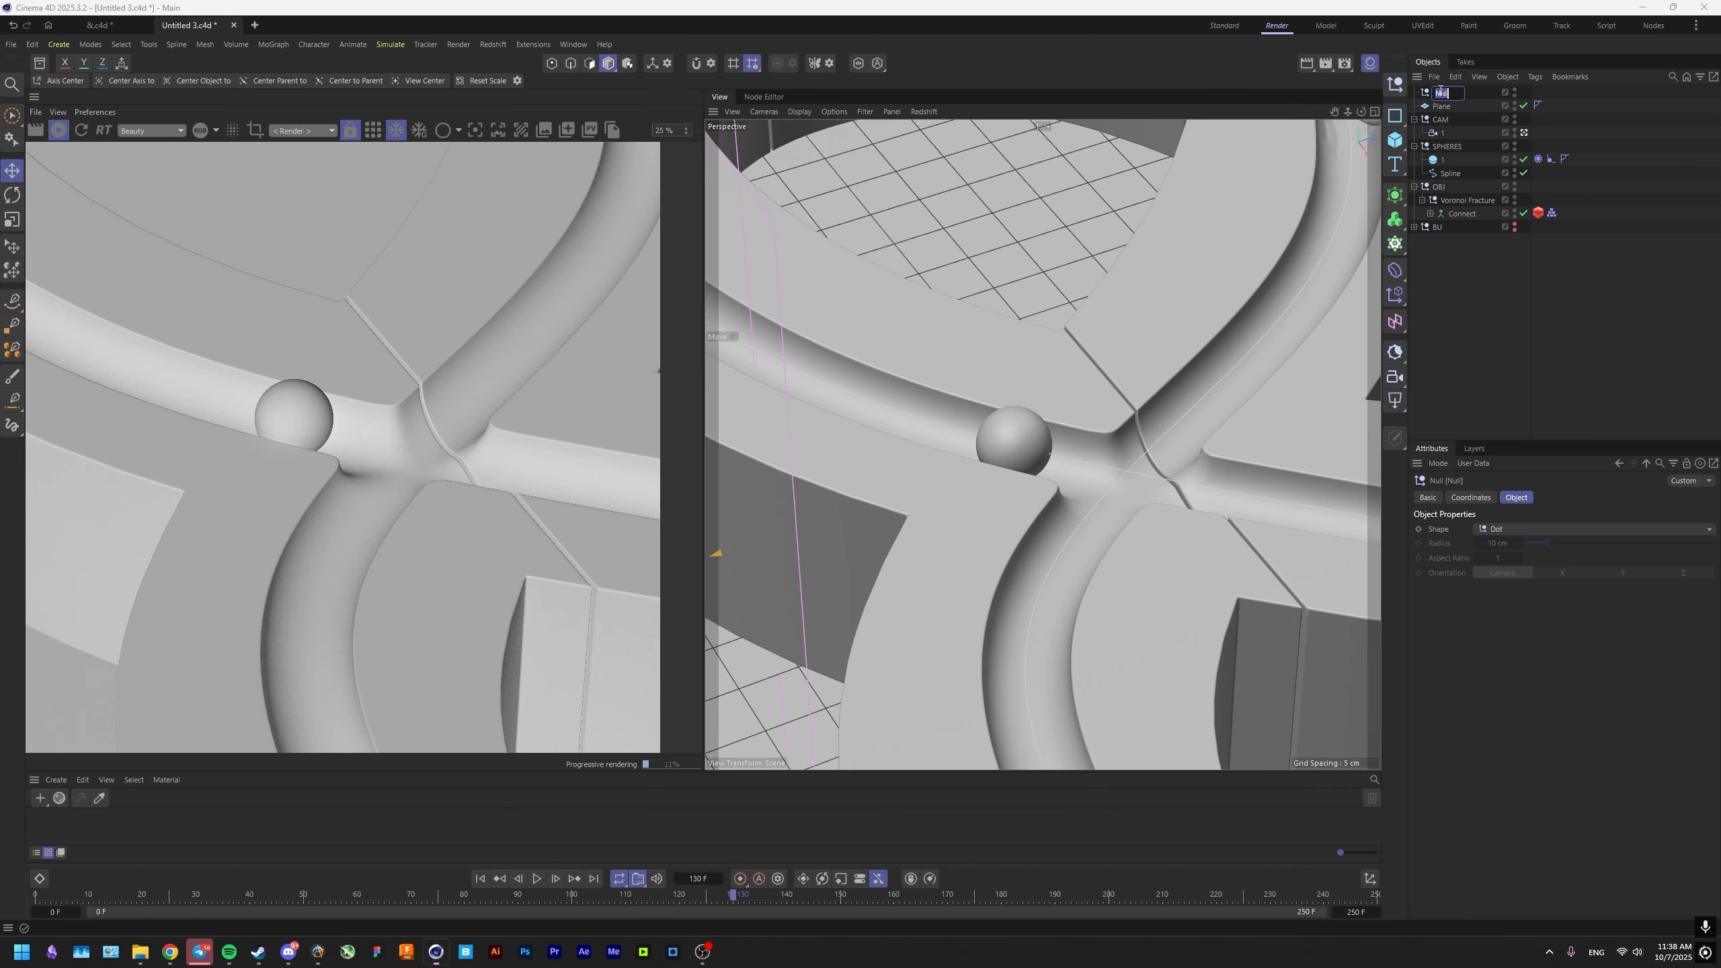
key(BackSpace)
text(LIGHT)
key(Return)
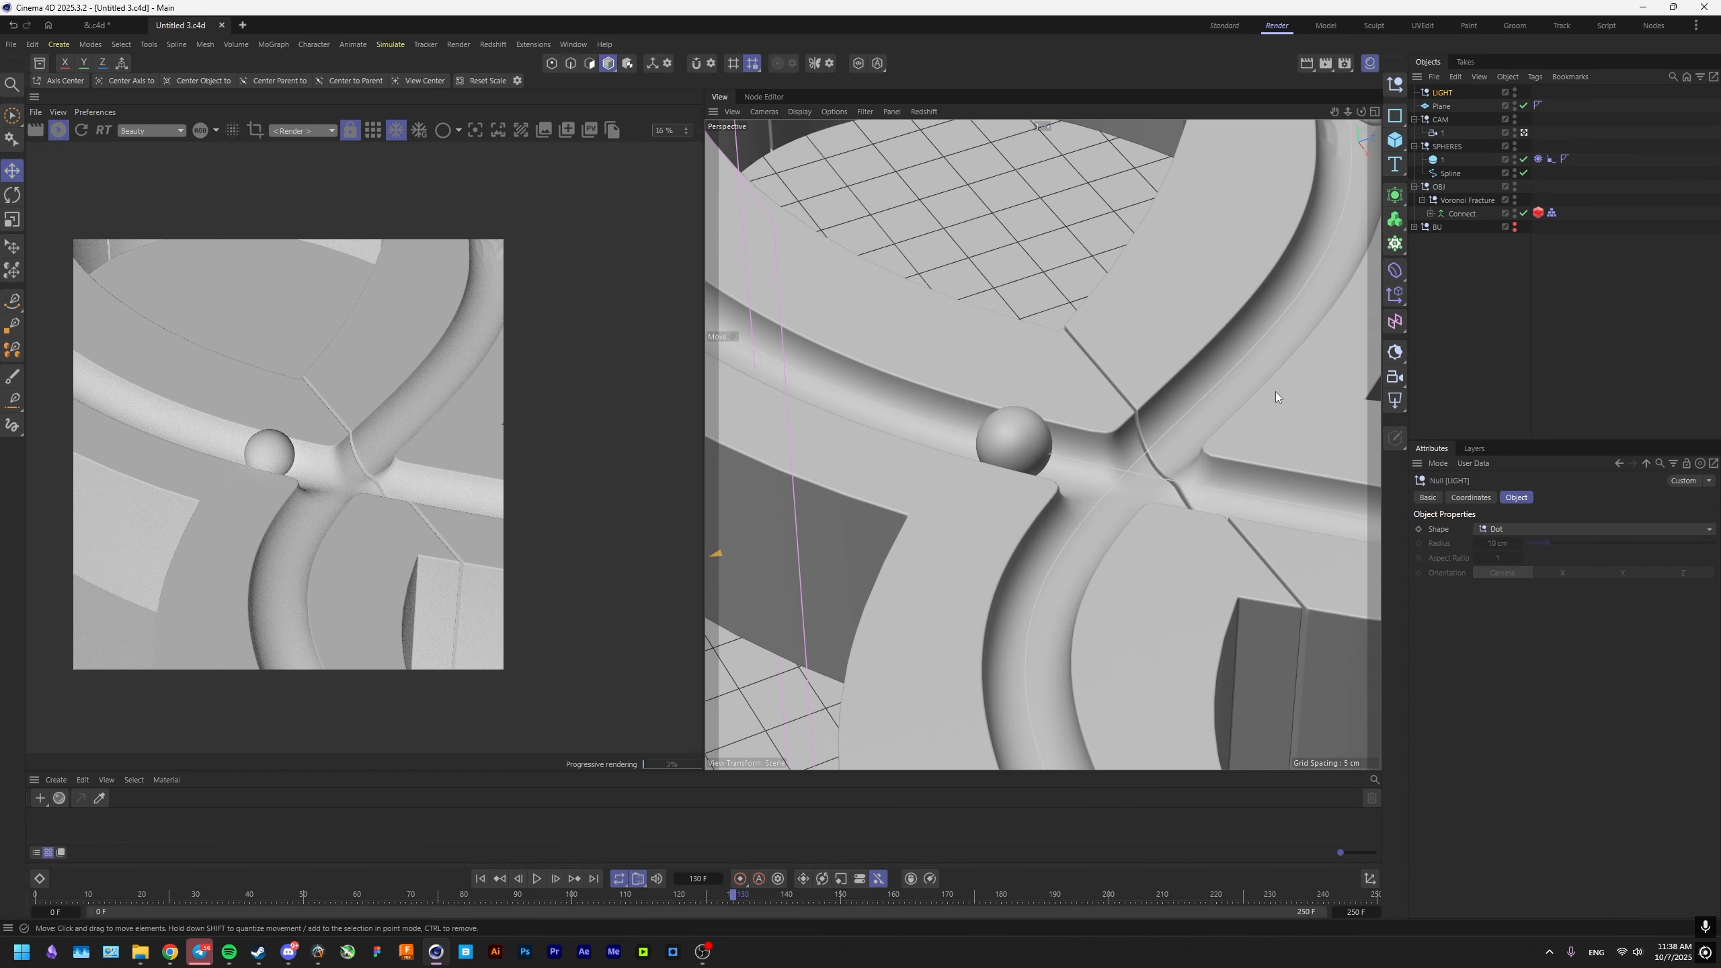
Create a Redshift Infinite Light, nest it under the LIGHT null and rename it KEY.
click(1394, 400)
click(1458, 473)
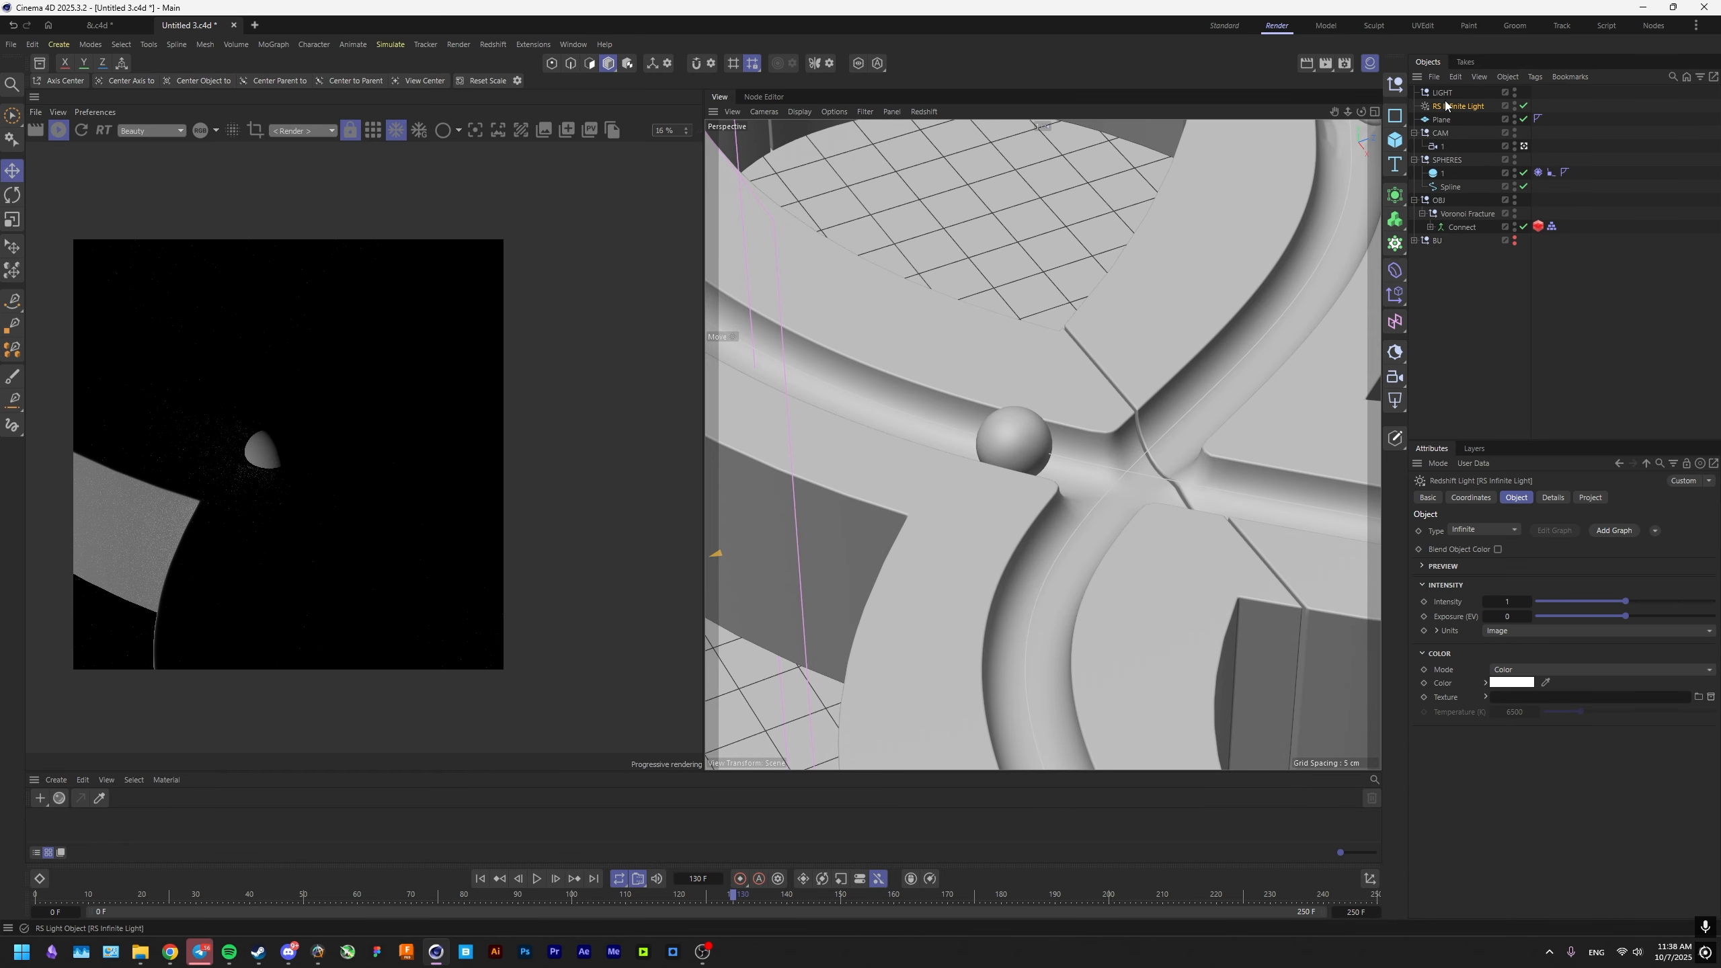
drag(1454, 107, 1447, 97)
double_click(1449, 106)
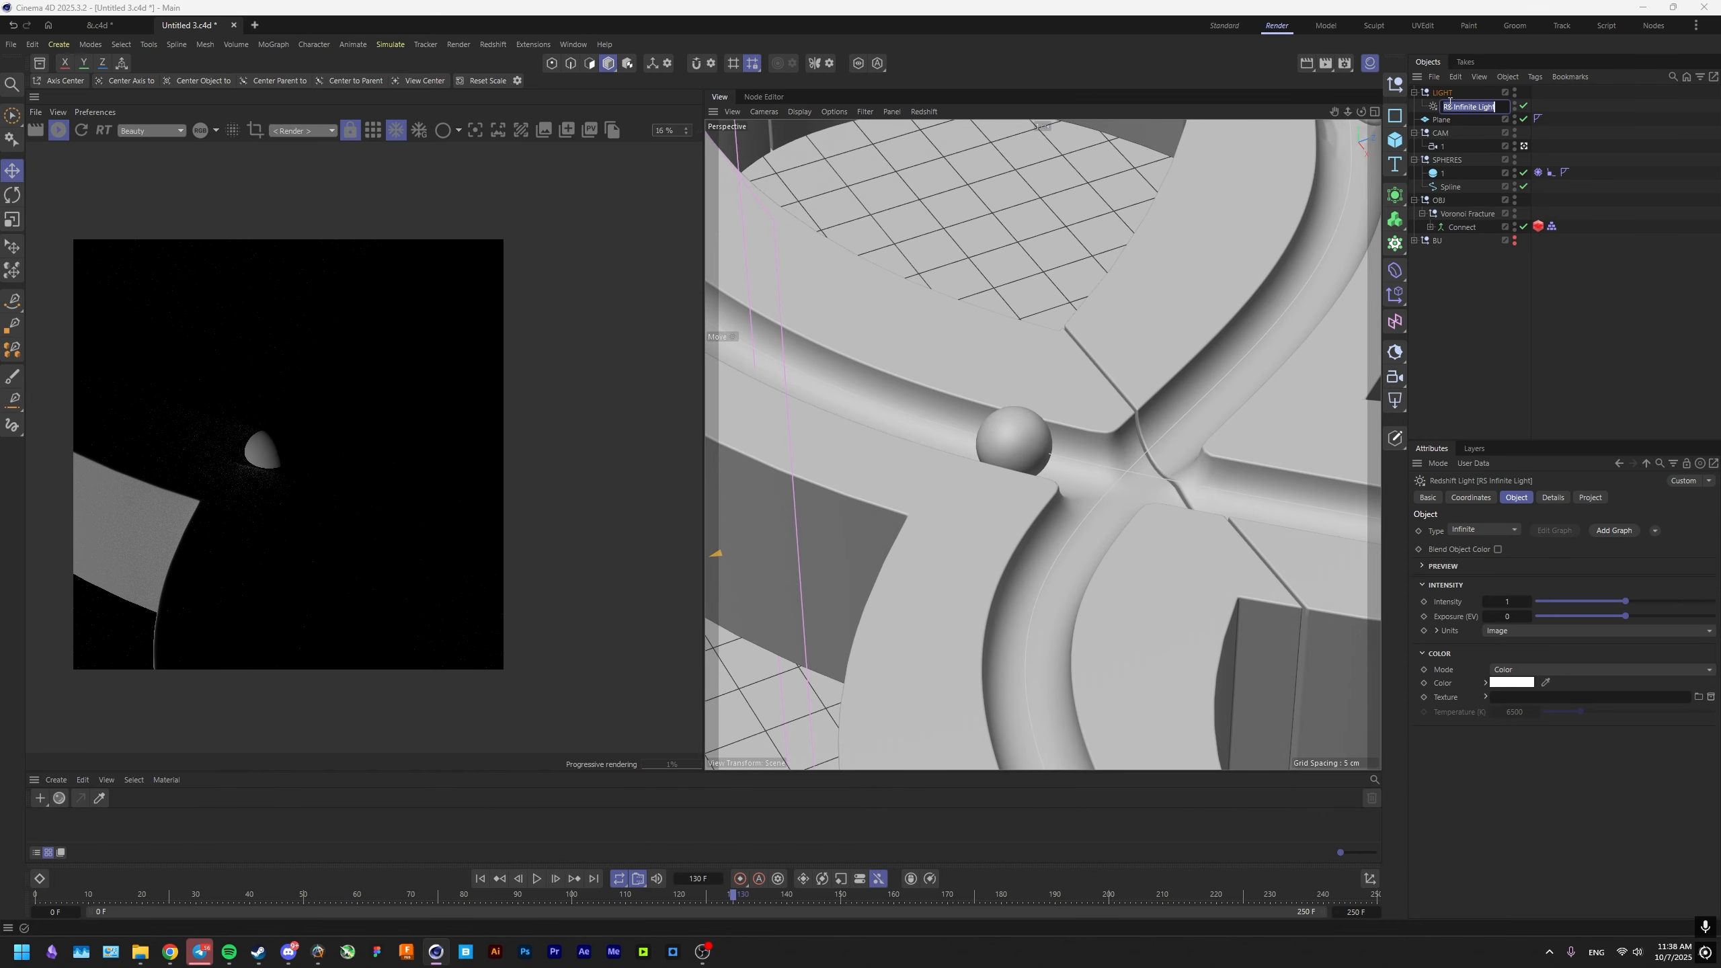
text(KEY)
key(Return)
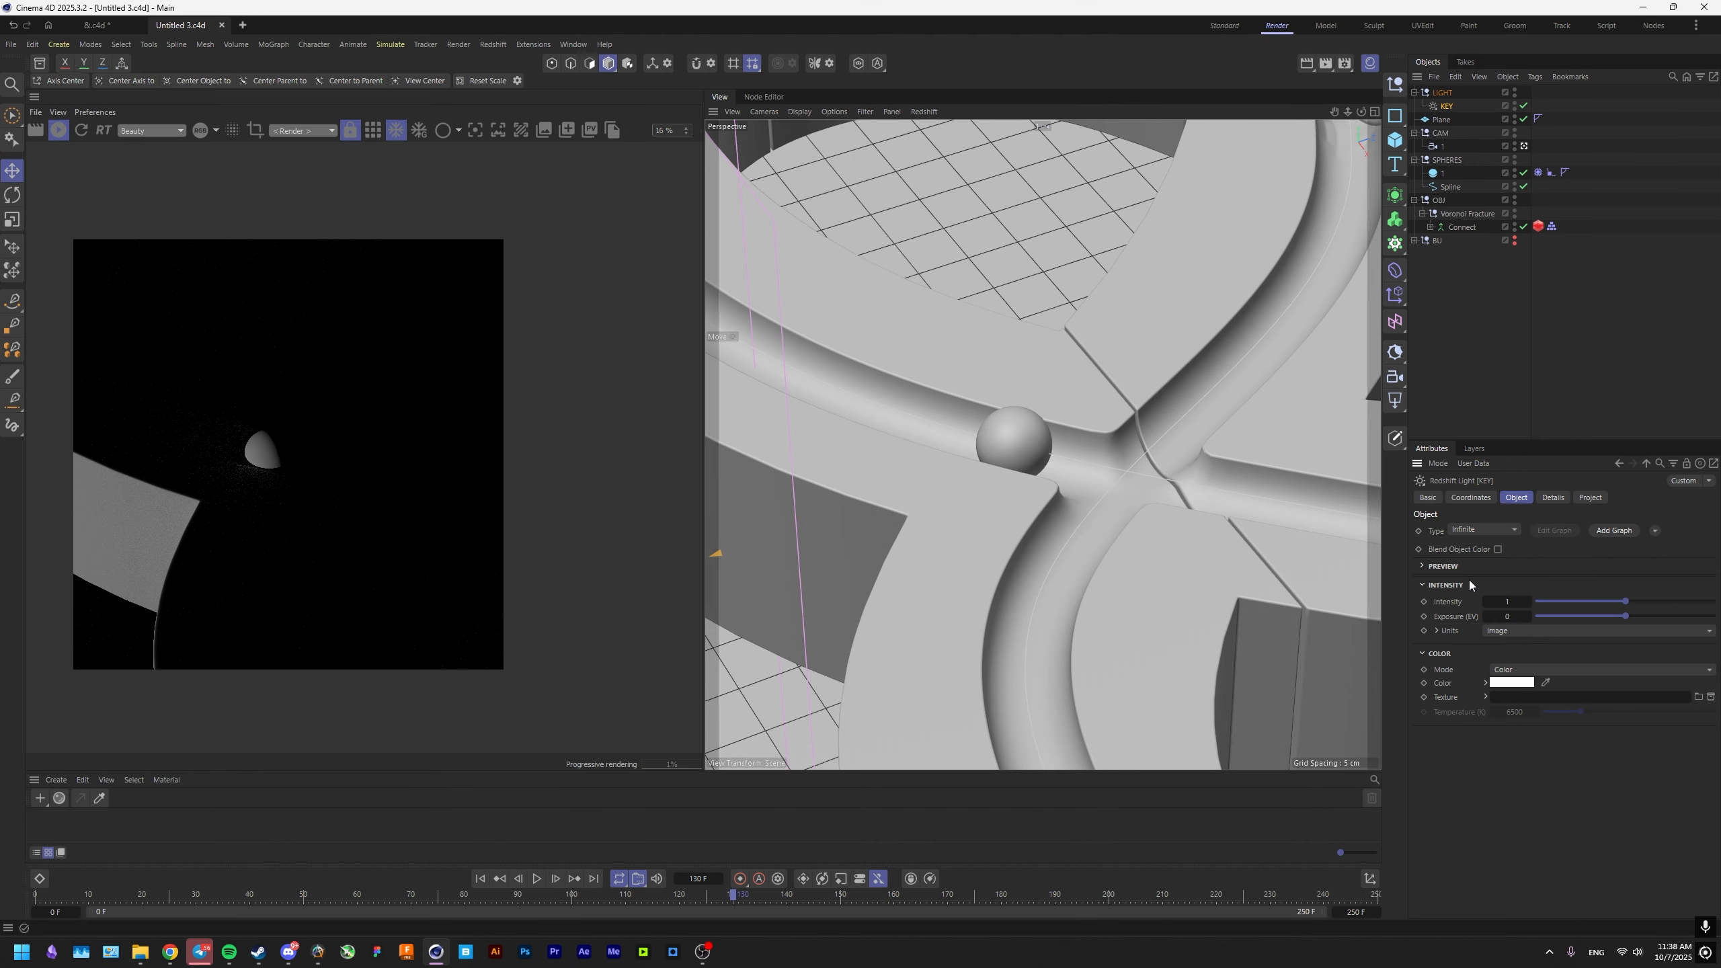
Rotate the KEY light in the right view so it shines obliquely down onto the ampersand.
key(r)
middle_click(1011, 605)
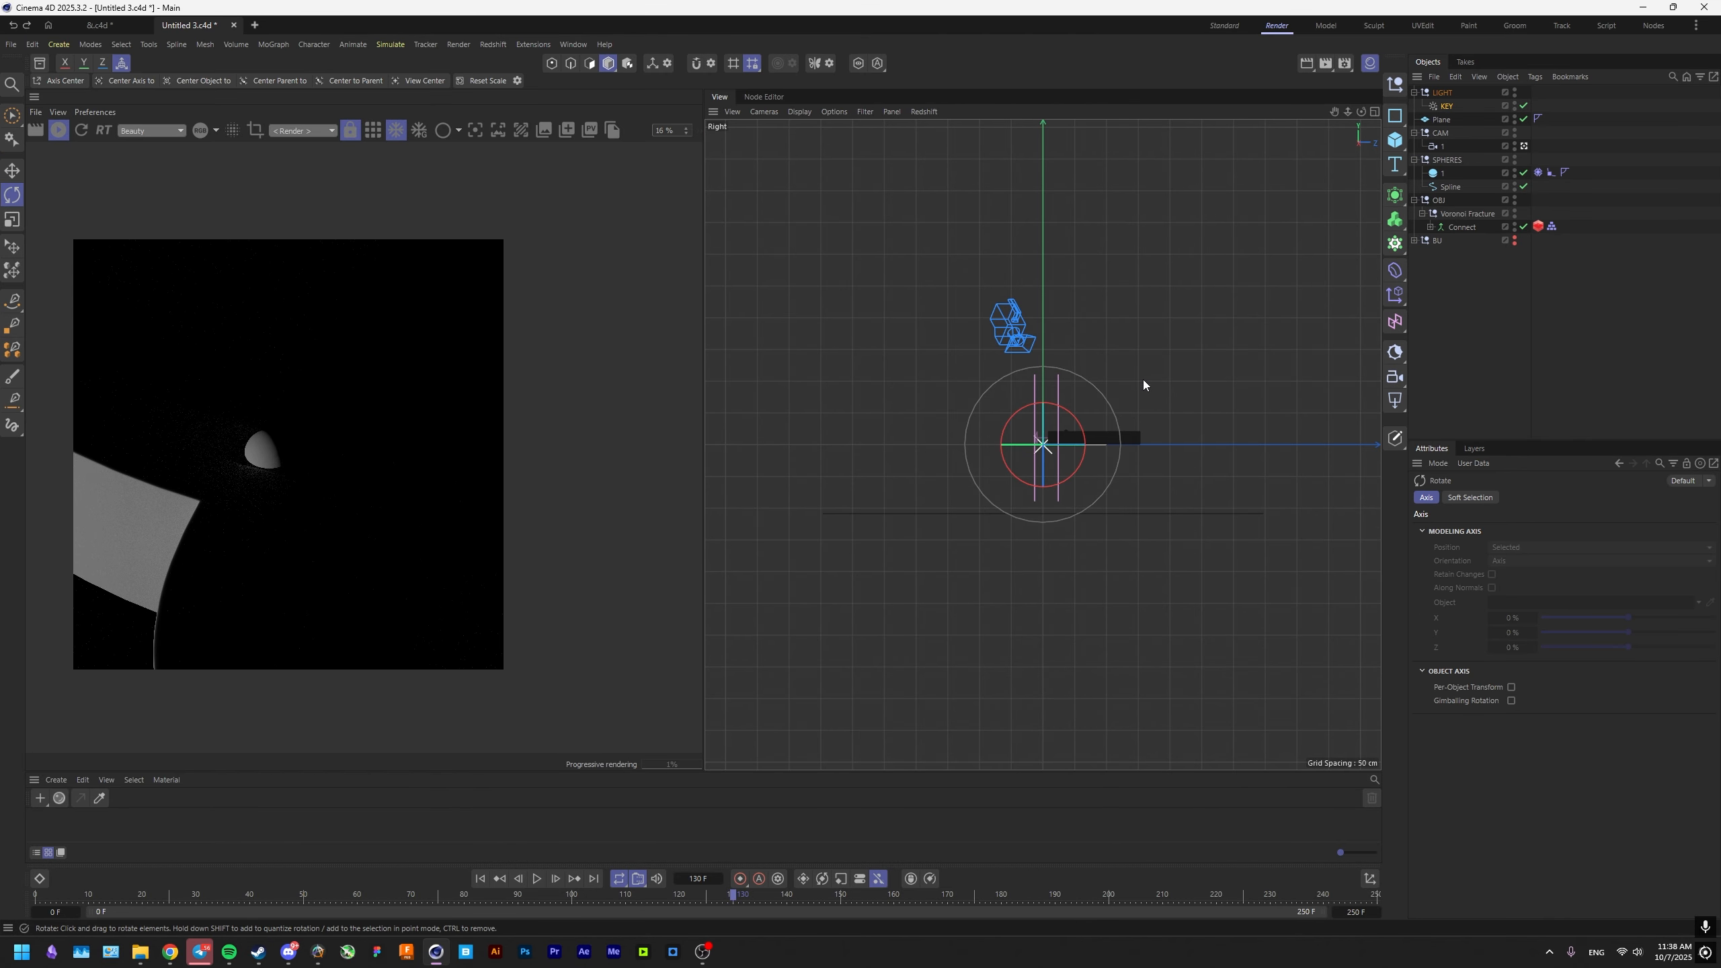
drag(1158, 460, 972, 585)
scroll(336, 486, up, 6)
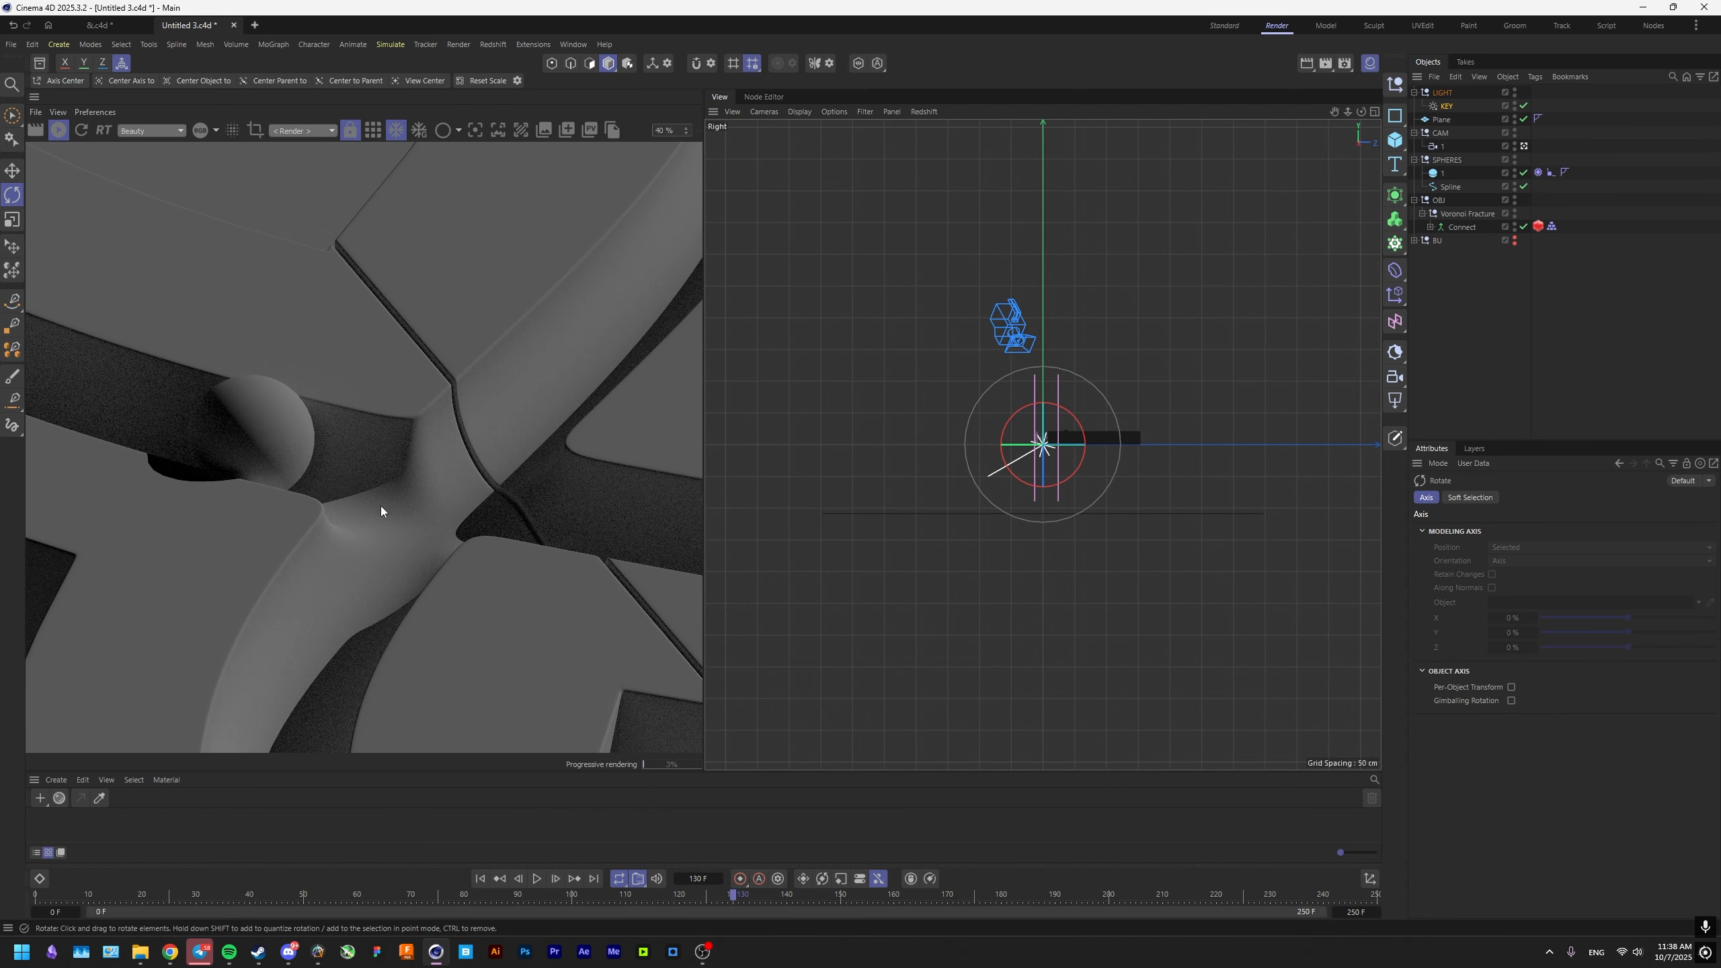
scroll(424, 519, down, 3)
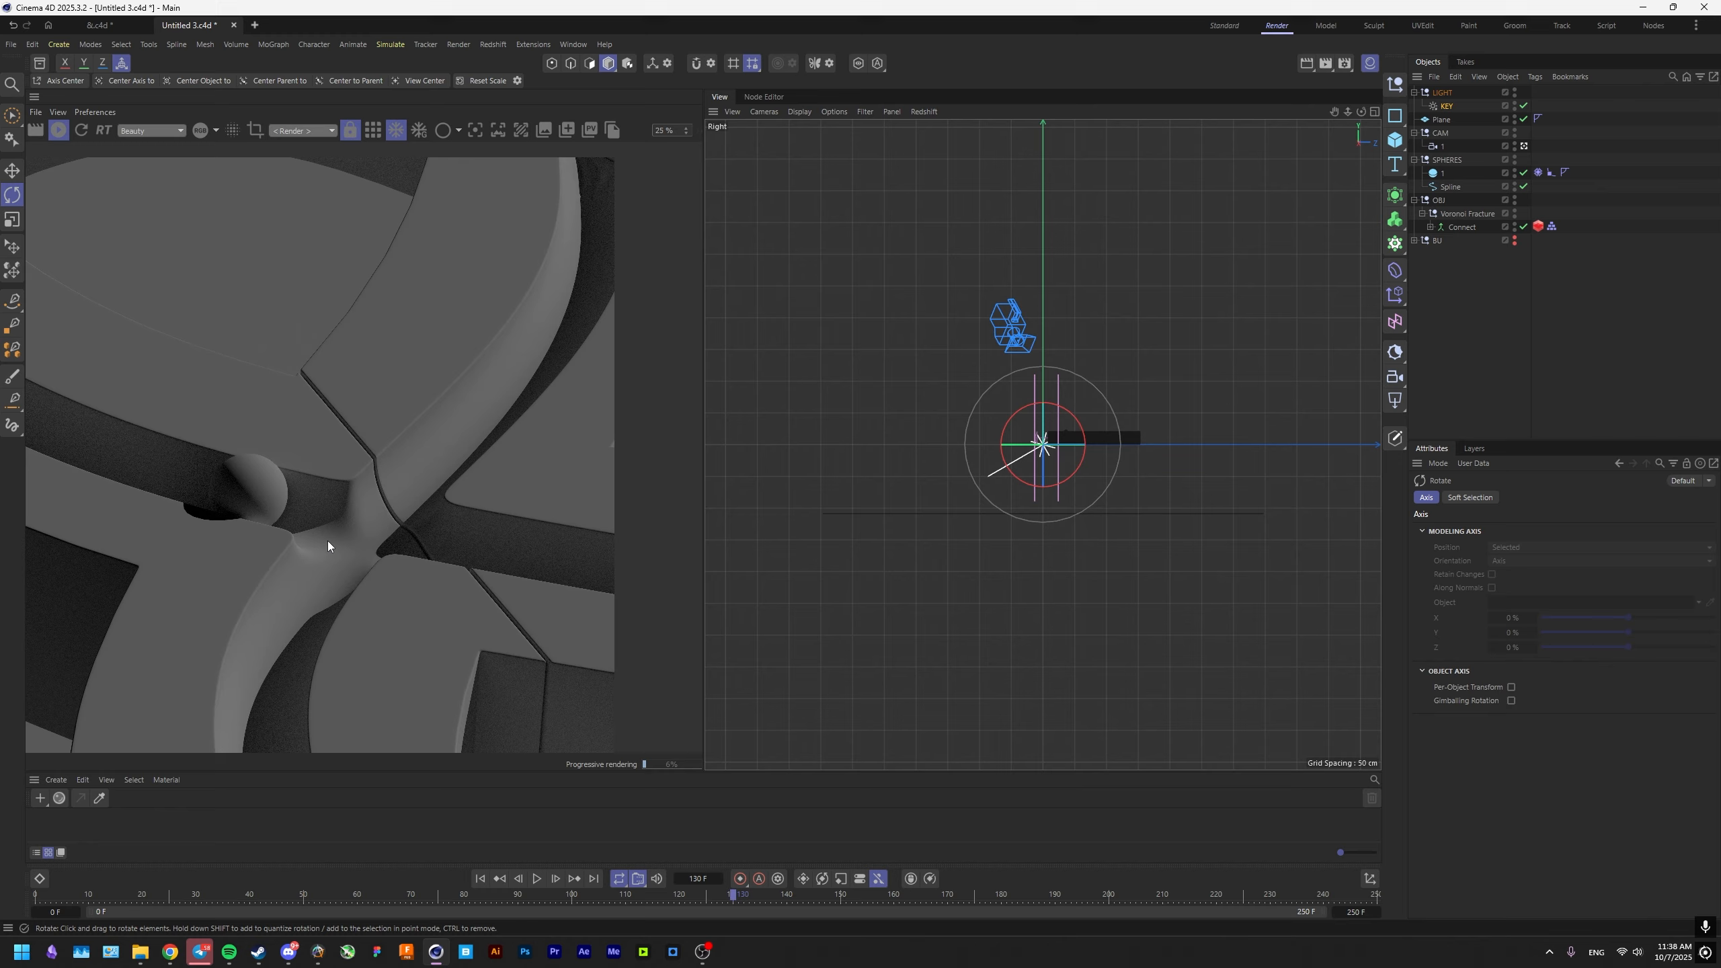
Turn the KEY light about its vertical axis in the top view so its shadows fall diagonally across the groove.
middle_click(968, 455)
middle_click(1146, 345)
scroll(328, 545, down, 4)
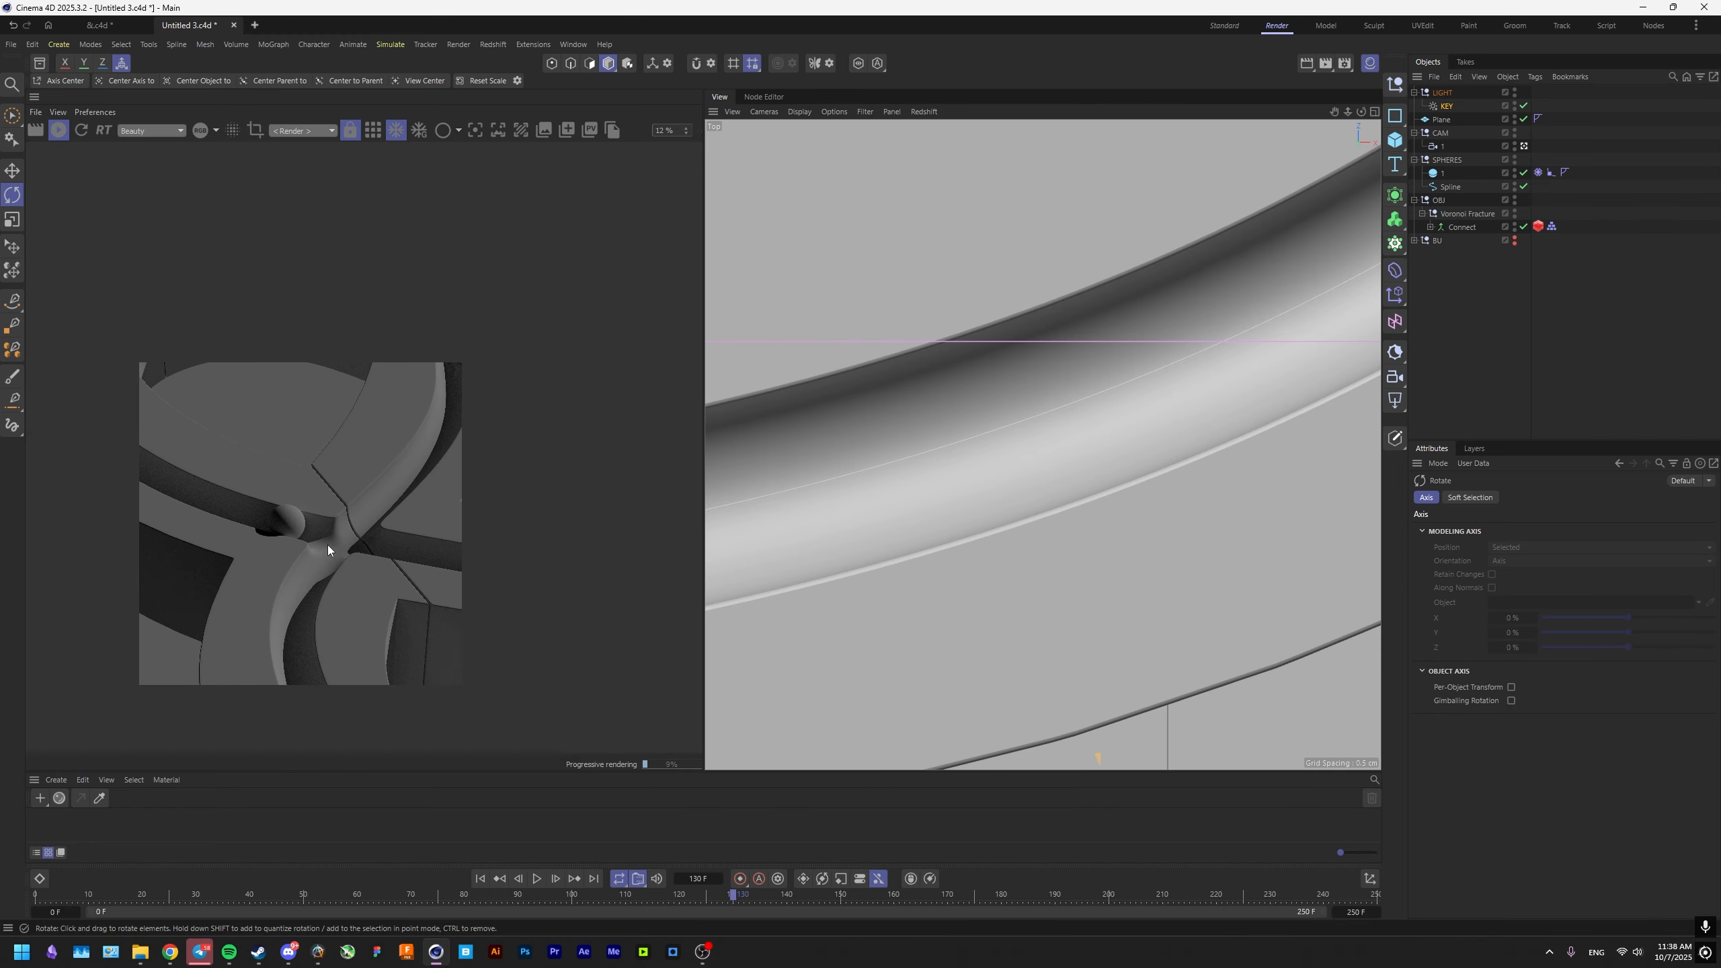
scroll(928, 501, down, 5)
scroll(371, 563, up, 4)
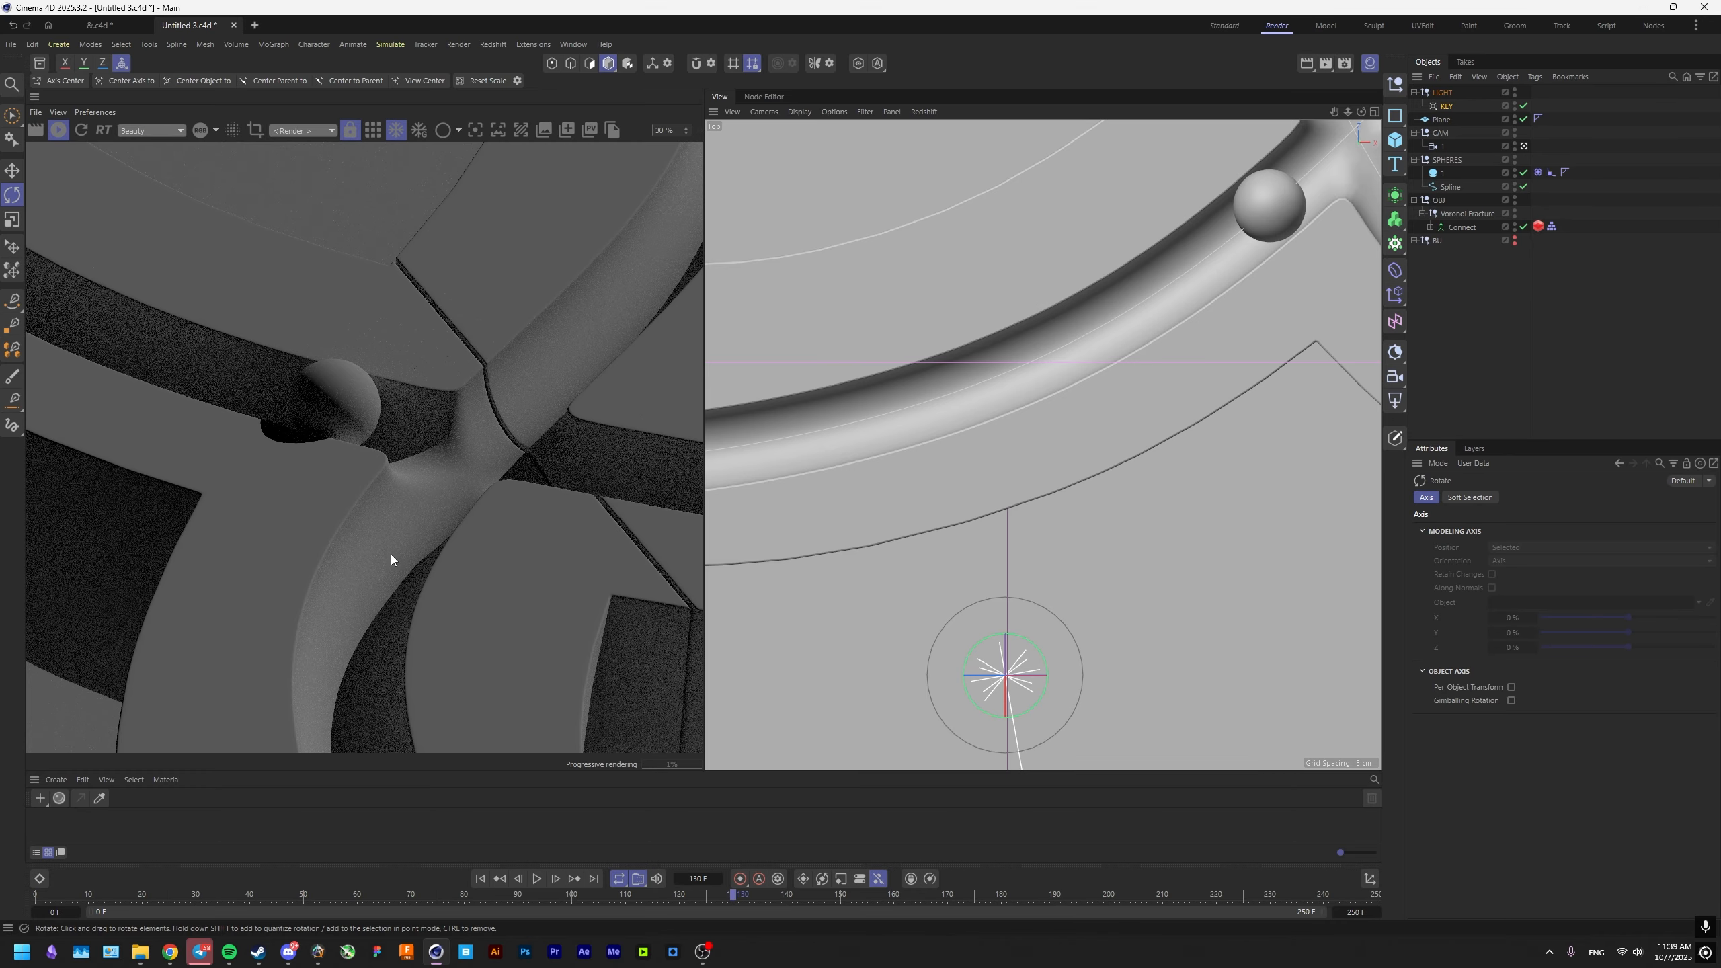
scroll(457, 577, down, 3)
scroll(457, 576, up, 2)
drag(1091, 578, 1107, 685)
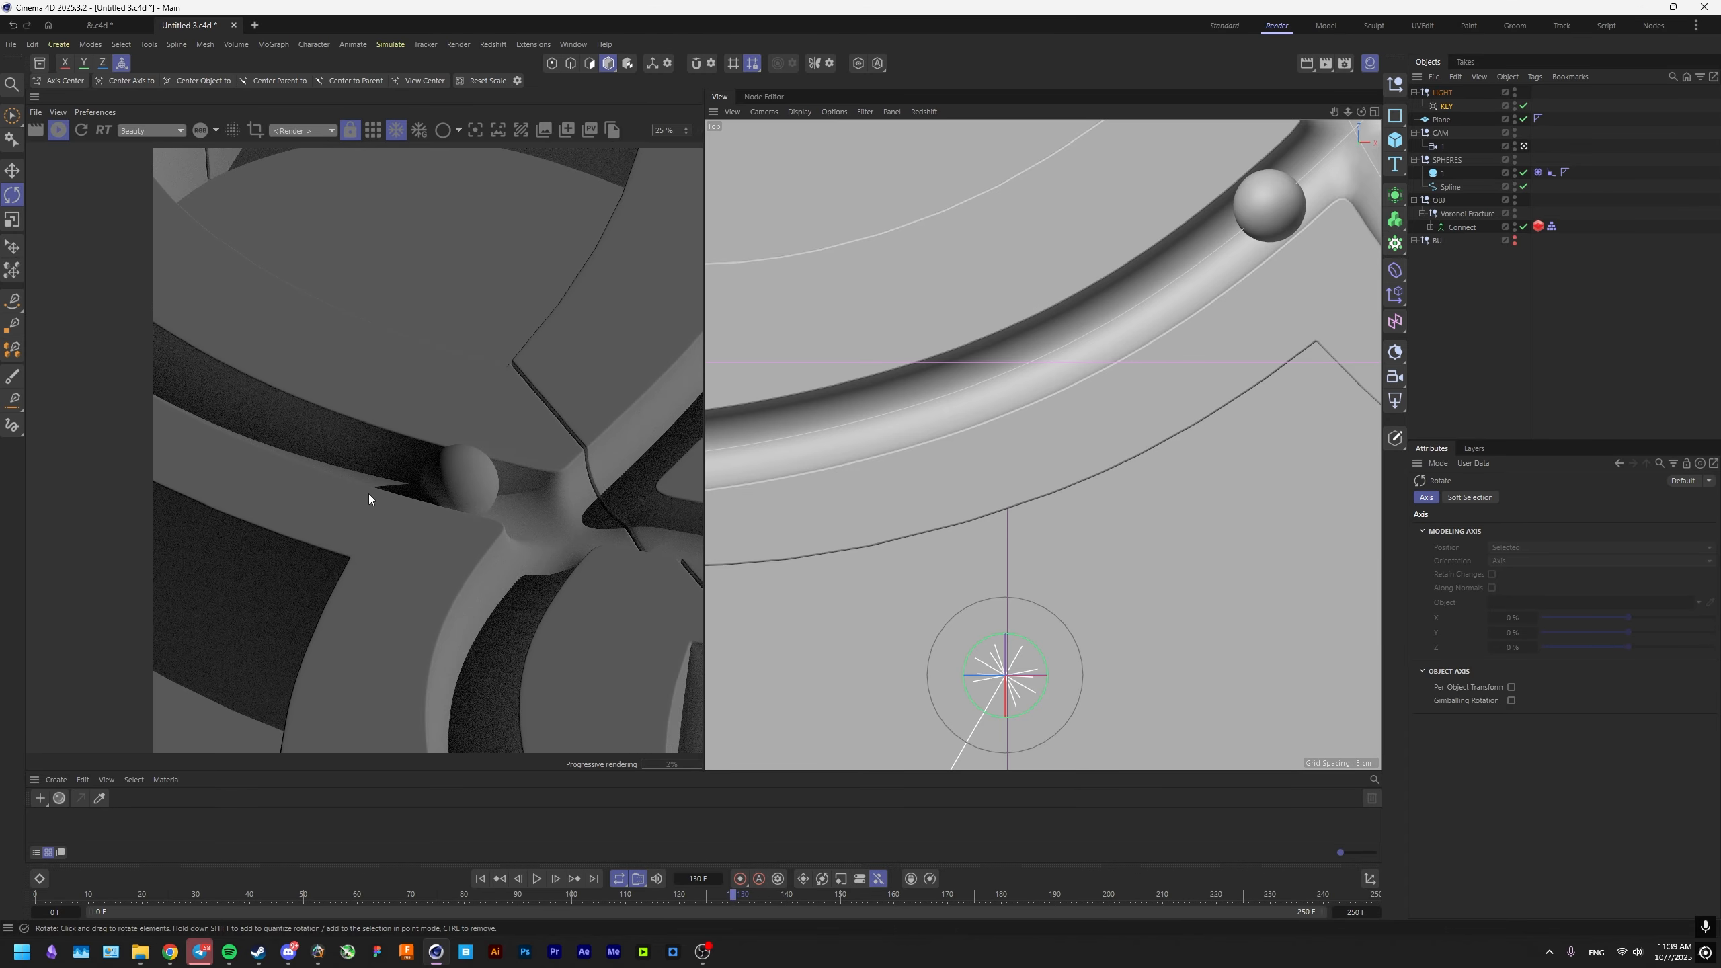
scroll(332, 475, down, 1)
scroll(340, 494, up, 2)
Set the KEY light's intensity to 2 and raise its shadow softness.
click(1447, 106)
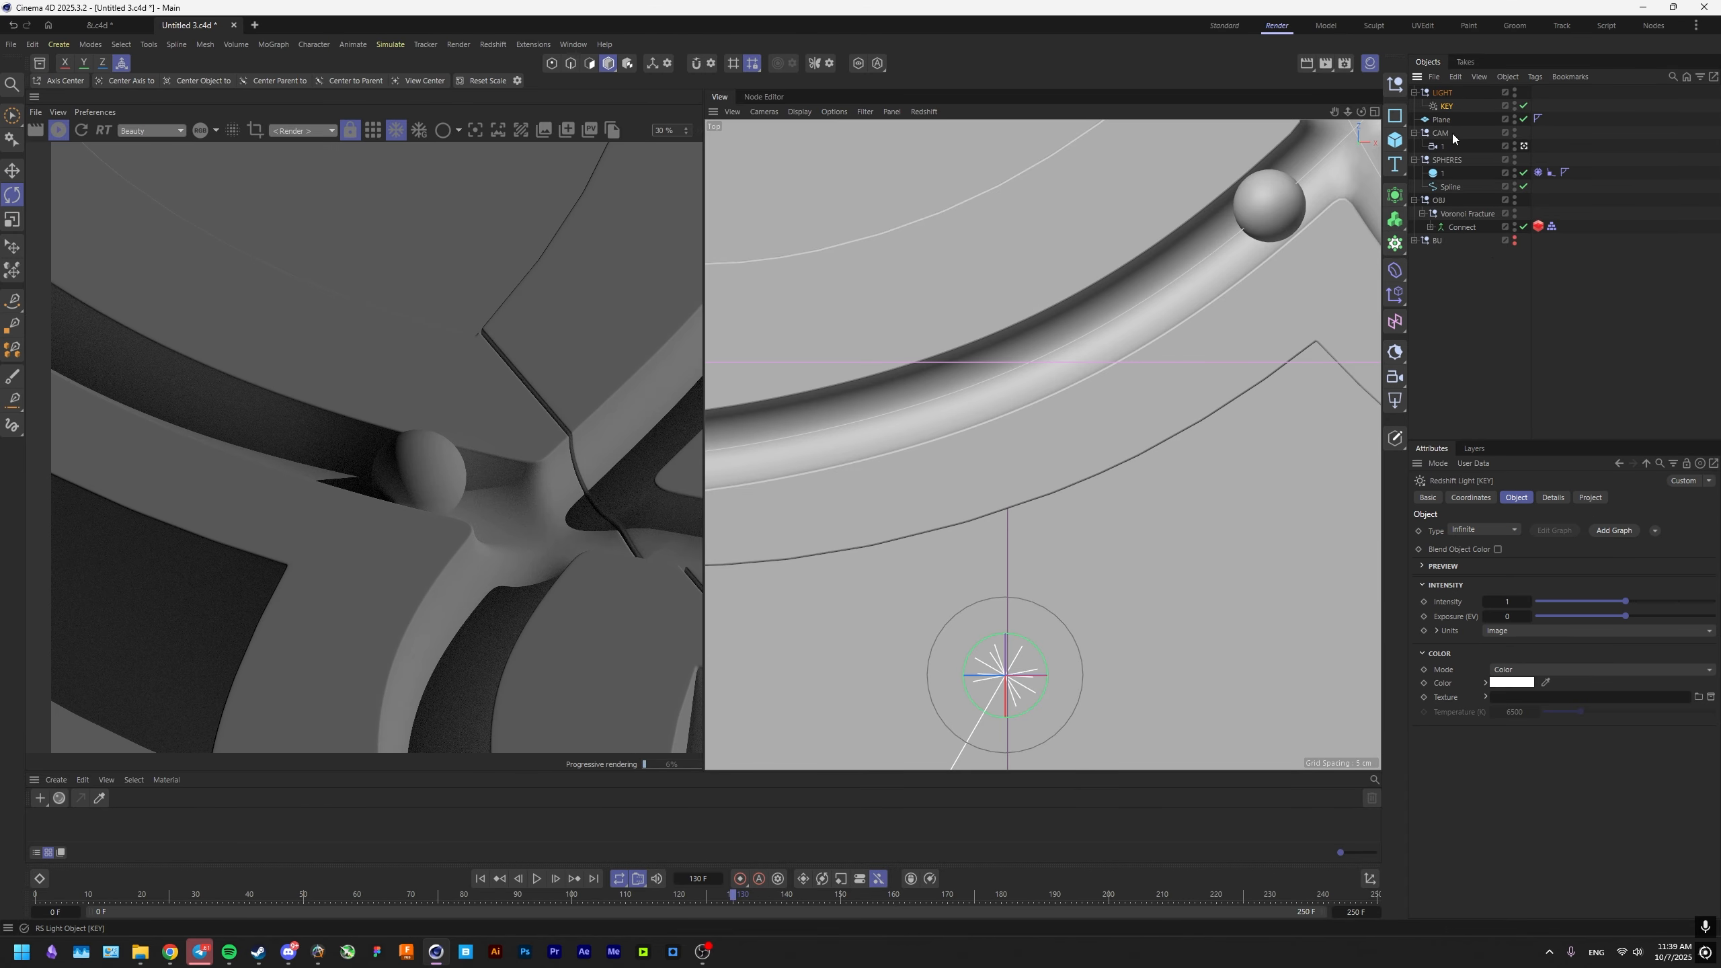
double_click(1504, 600)
text(2)
key(Return)
scroll(491, 492, down, 1)
scroll(497, 489, down, 2)
mouse_move(497, 490)
middle_down()
mouse_move(388, 481)
mouse_move(509, 507)
middle_up()
scroll(399, 495, up, 2)
click(1551, 498)
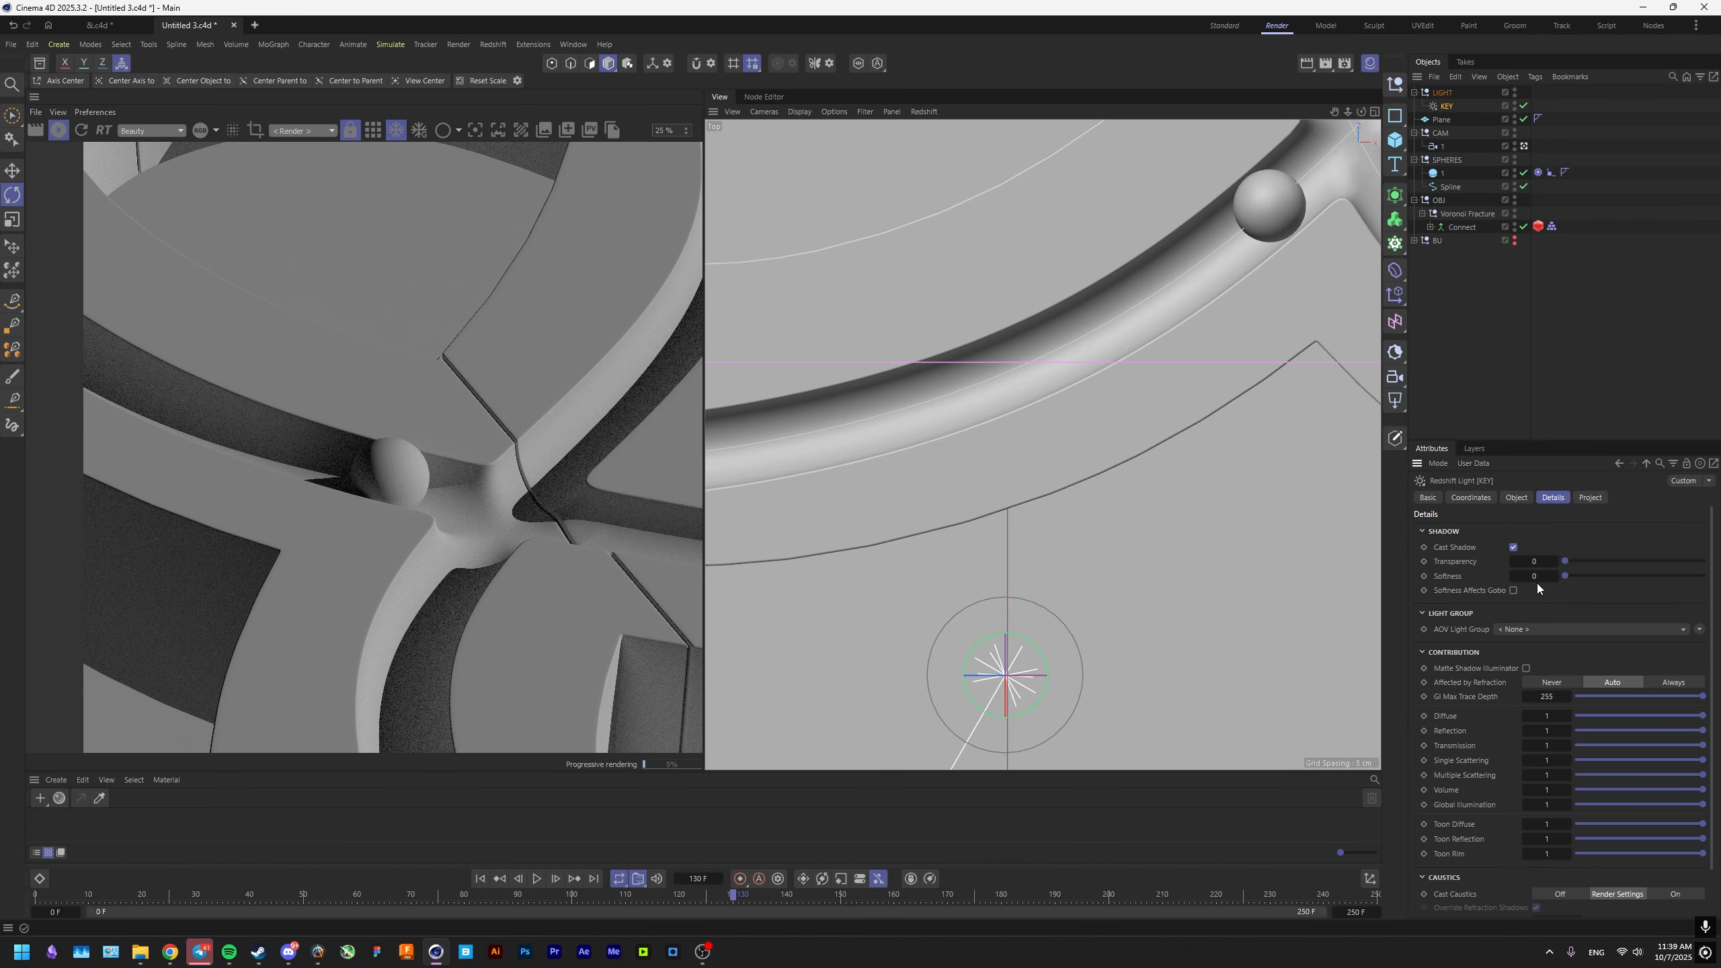
text(1)
key(Return)
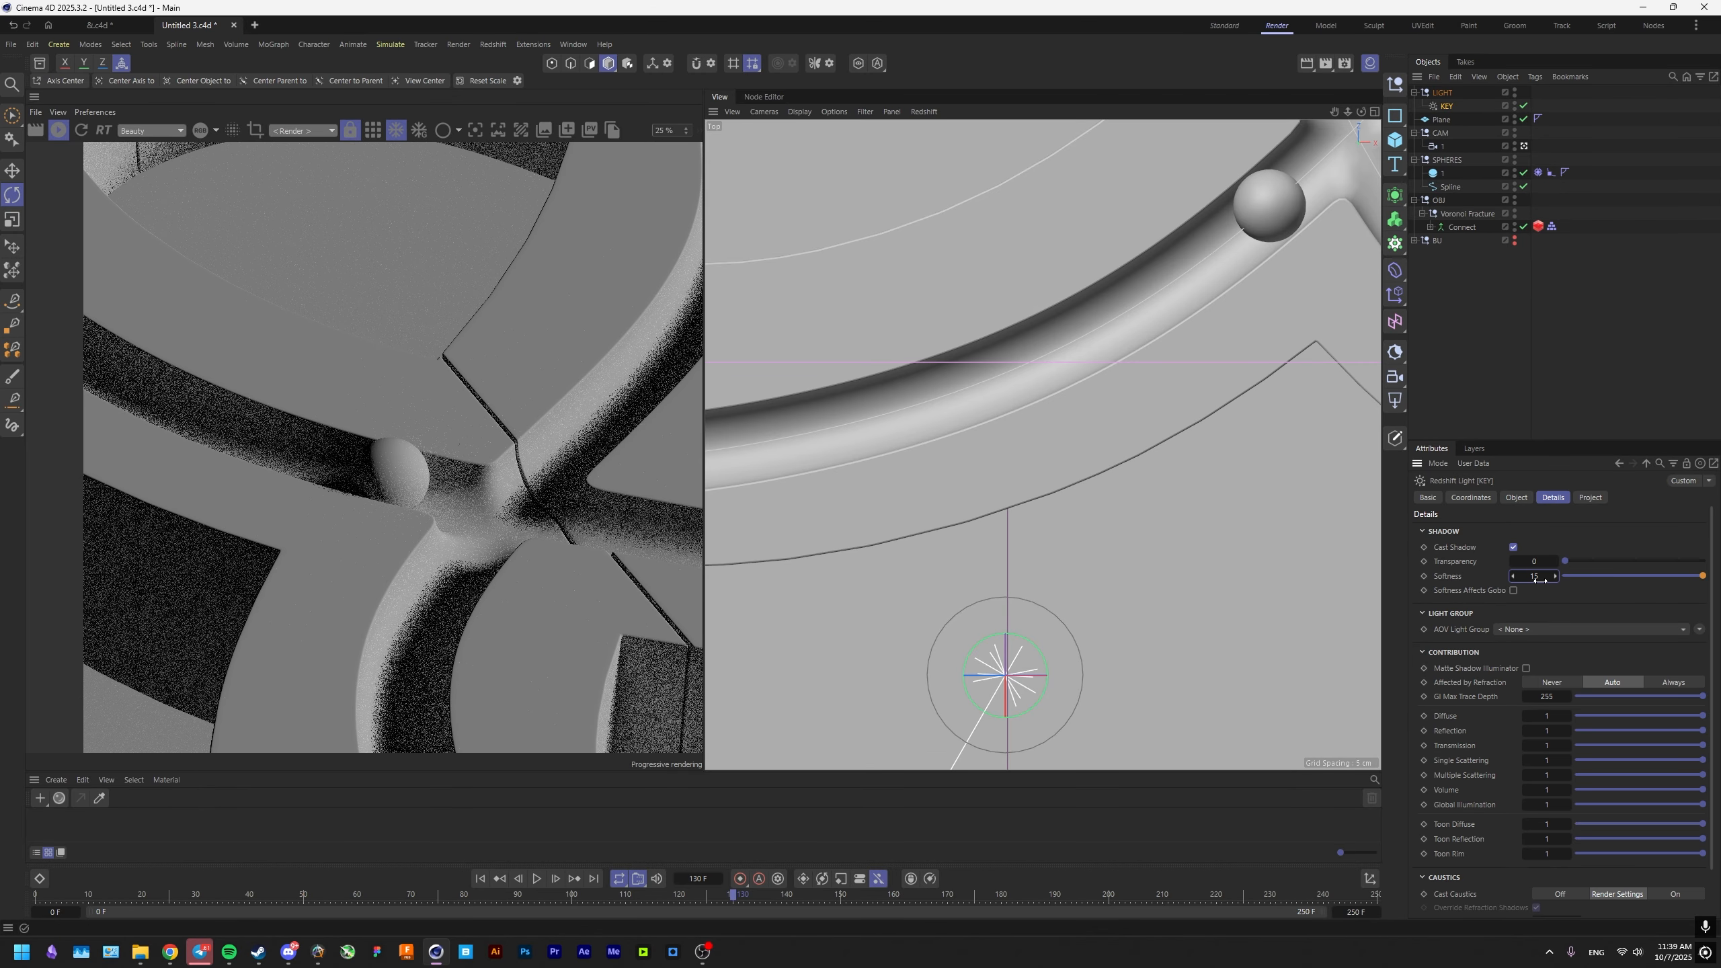
Switch to the browser and examine the lighting and shadows in the Feoktistov & Partners reference renders on Behance, enlarging the ampersand image.
key(alt+Tab)
click(809, 466)
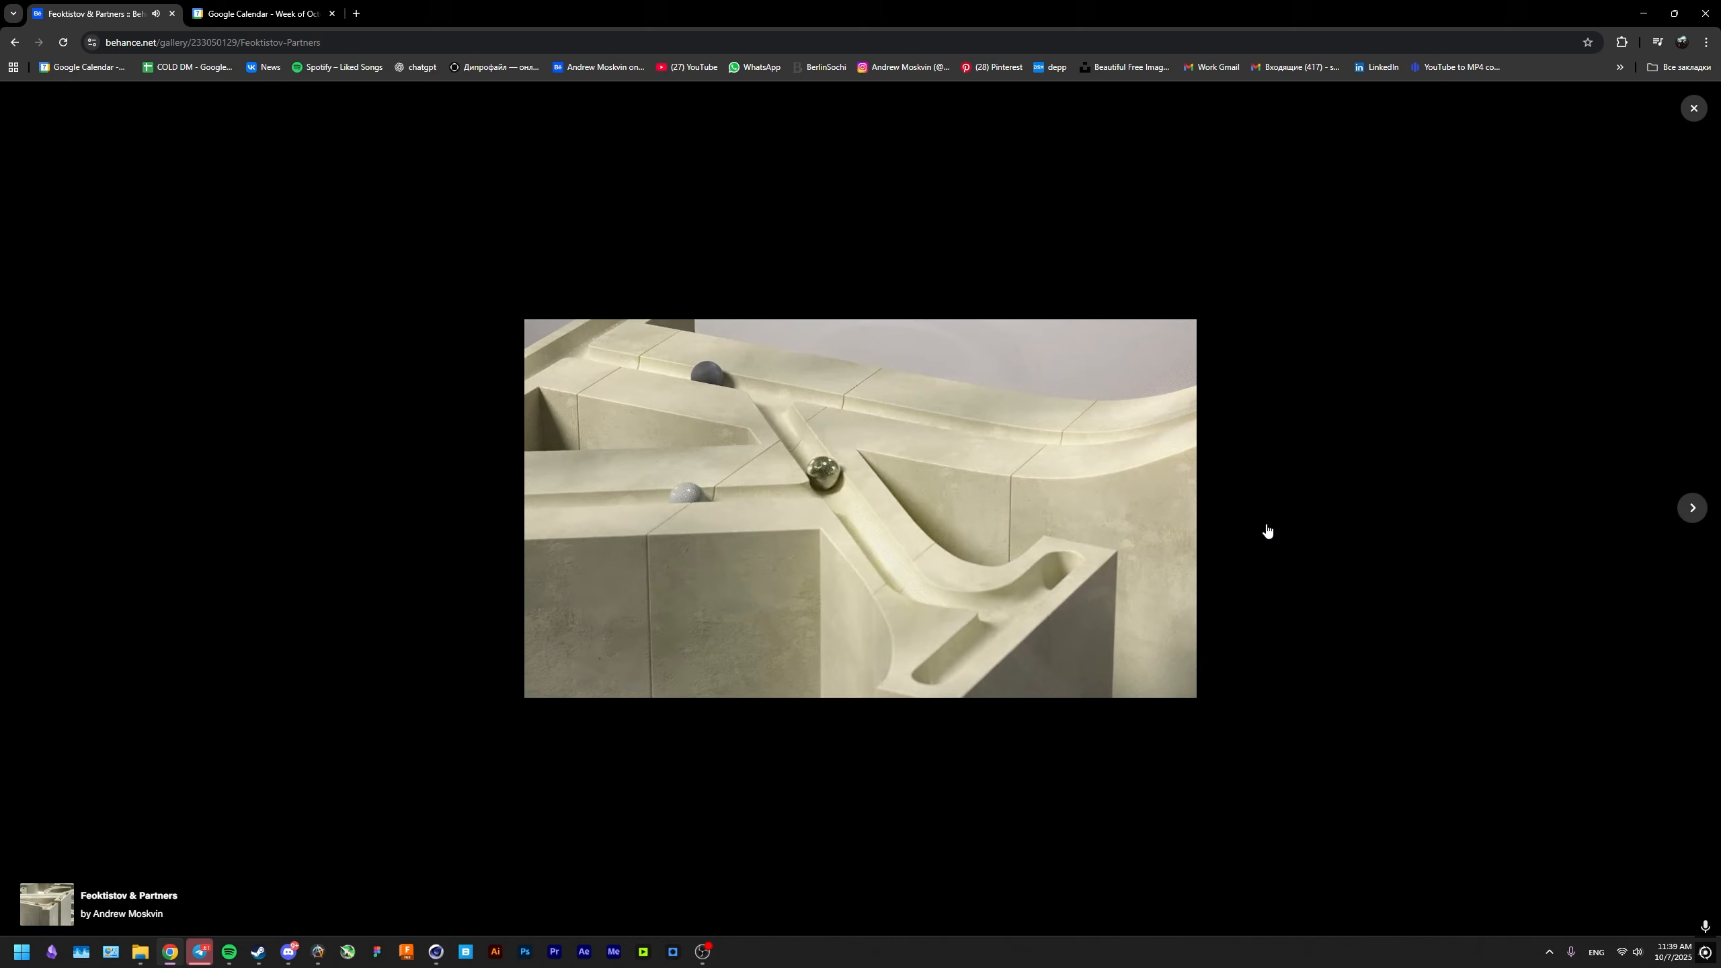
click(1692, 507)
click(1693, 108)
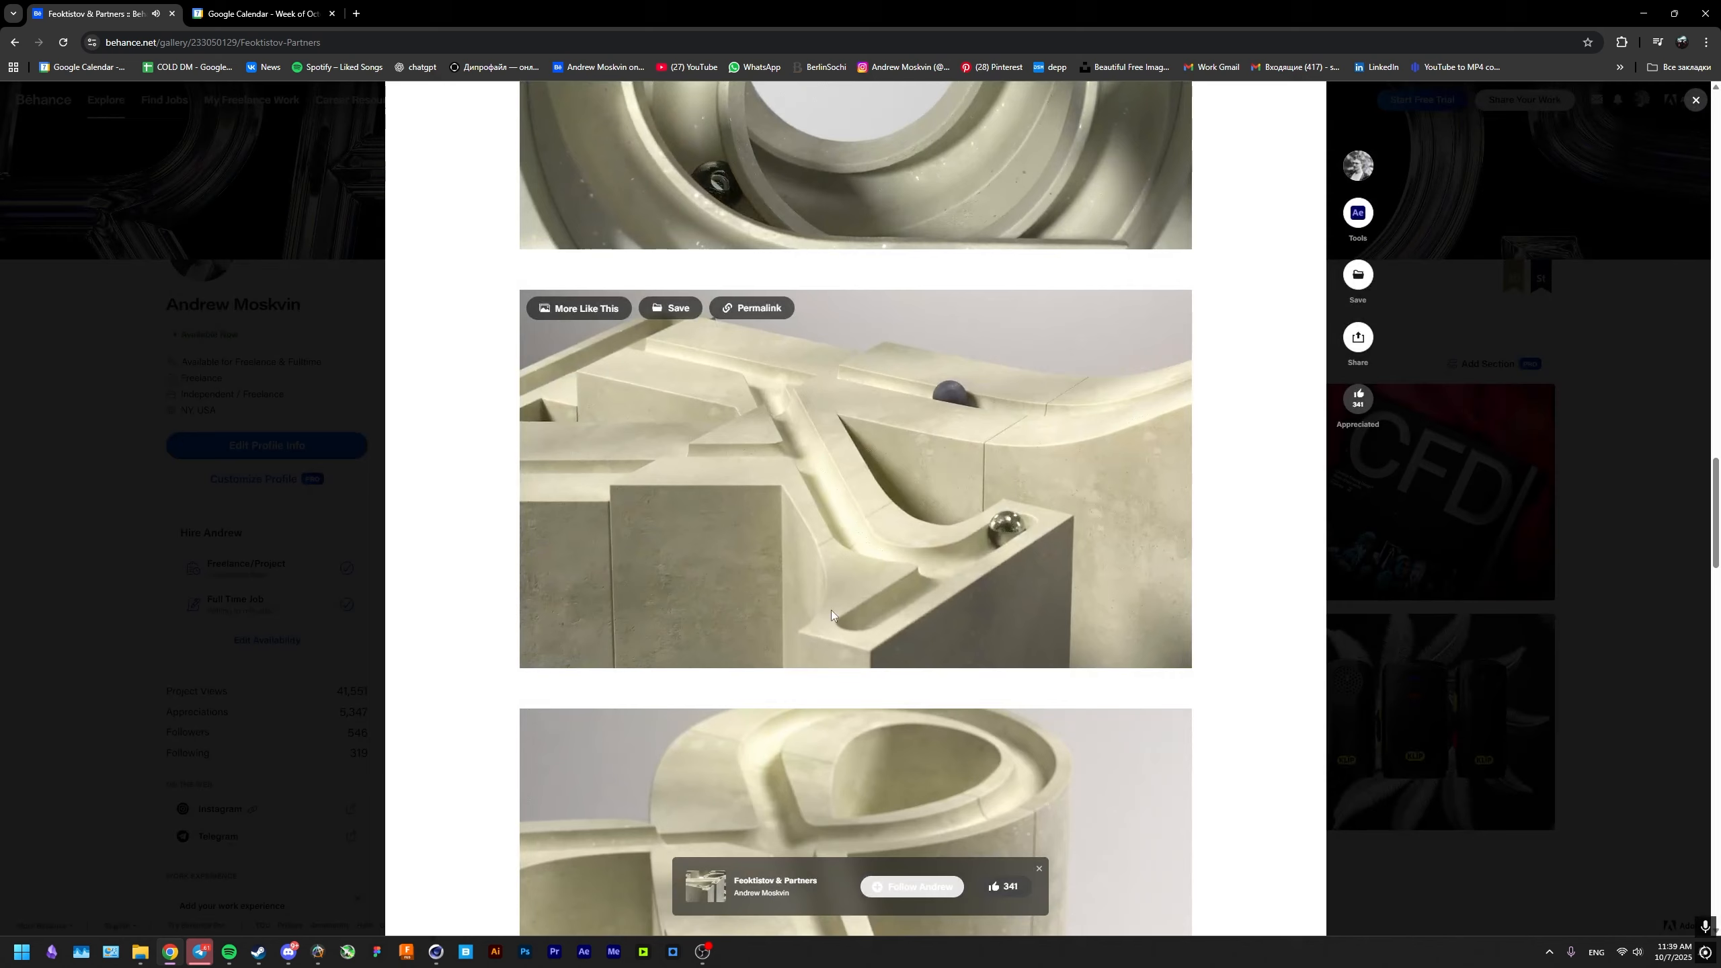
scroll(1180, 579, up, 2)
scroll(1180, 579, up, 10)
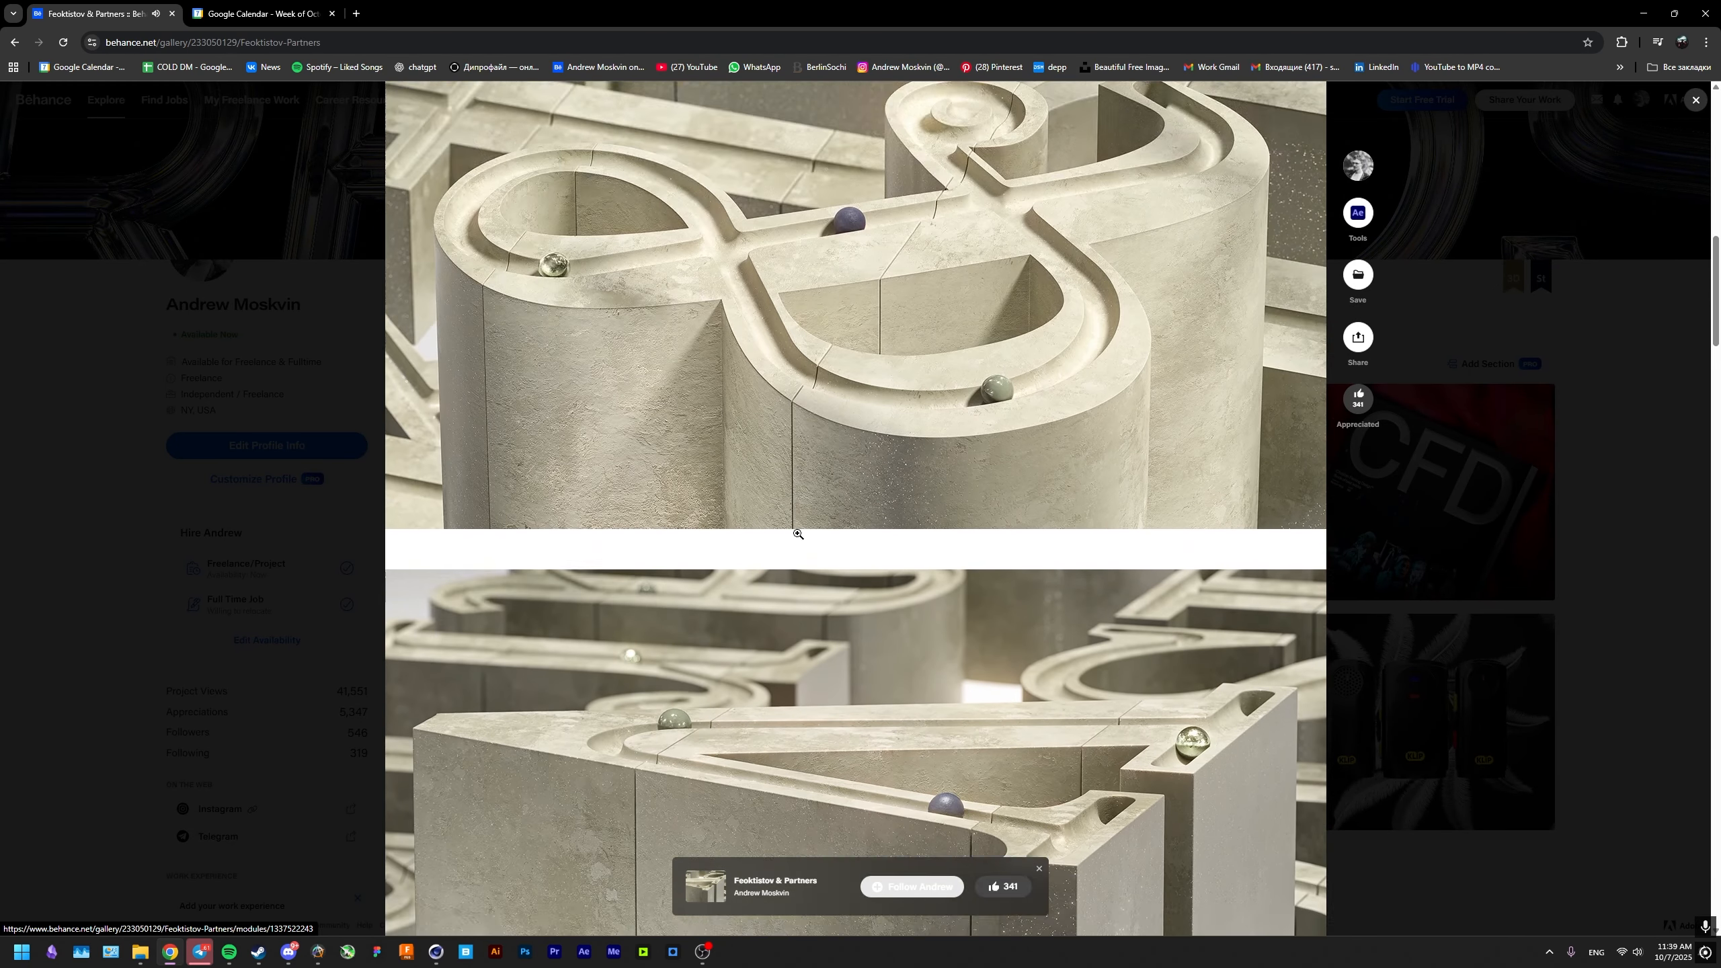
click(813, 502)
click(613, 588)
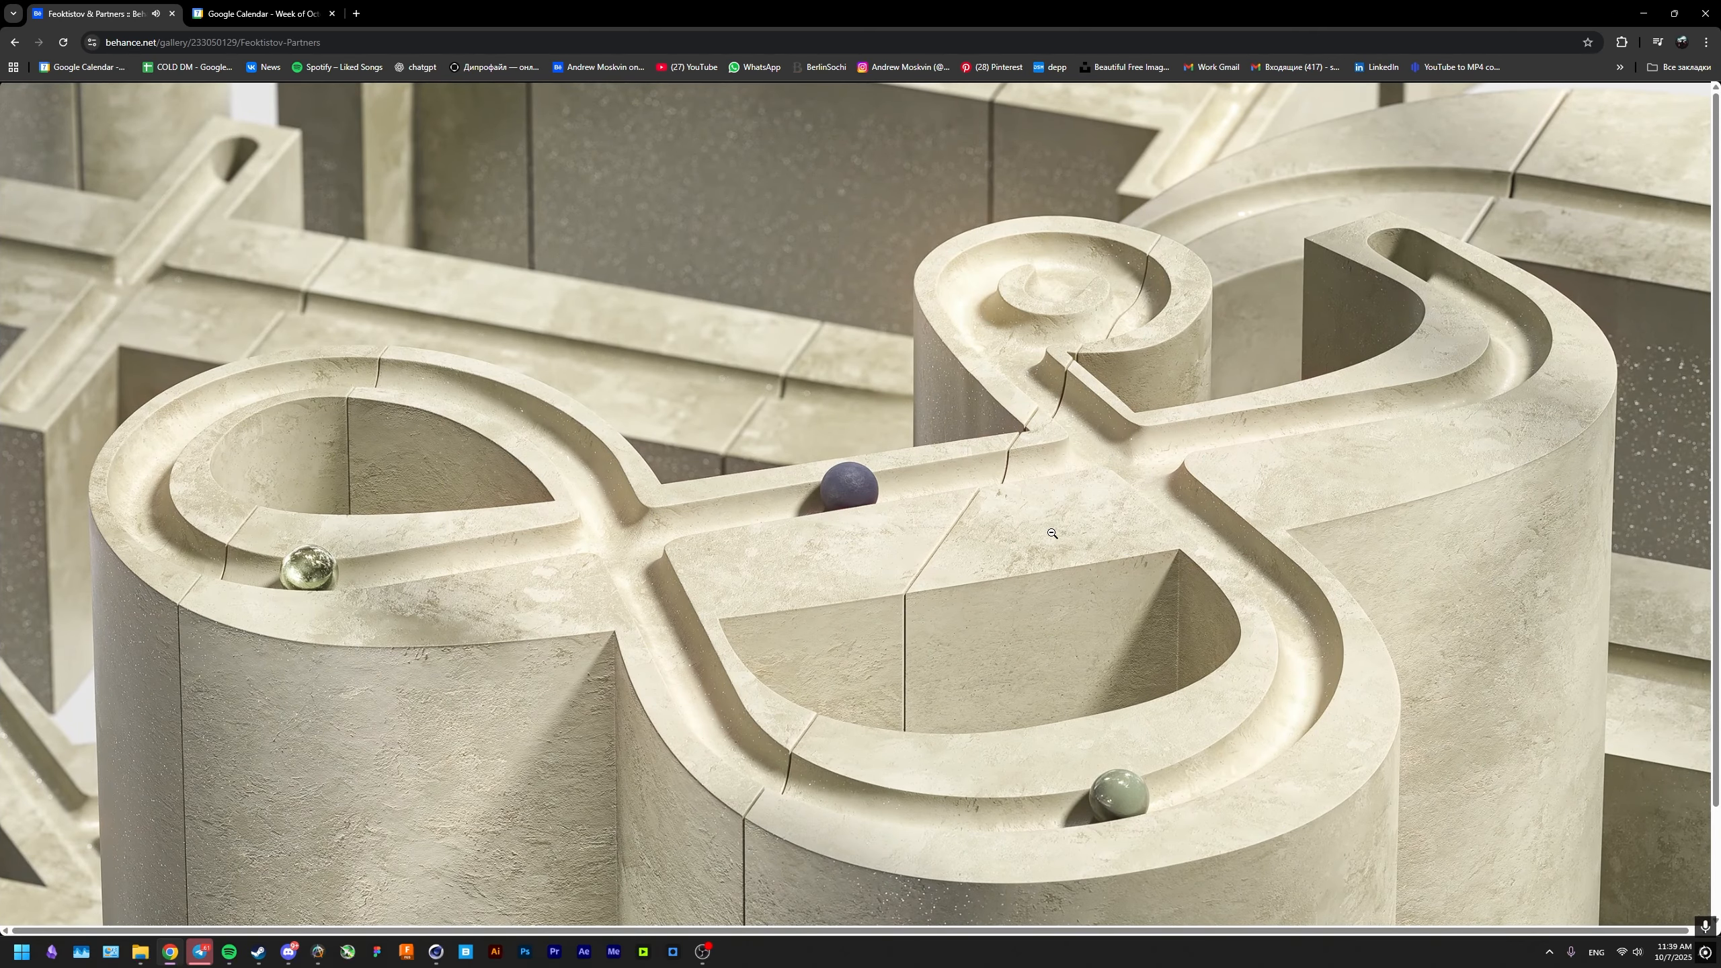
Return to Cinema 4D, mark a render region around the sphere and groove, and set the KEY light's shadow softness to 10.
click(437, 951)
scroll(470, 564, up, 2)
scroll(471, 564, down, 5)
drag(333, 448, 583, 663)
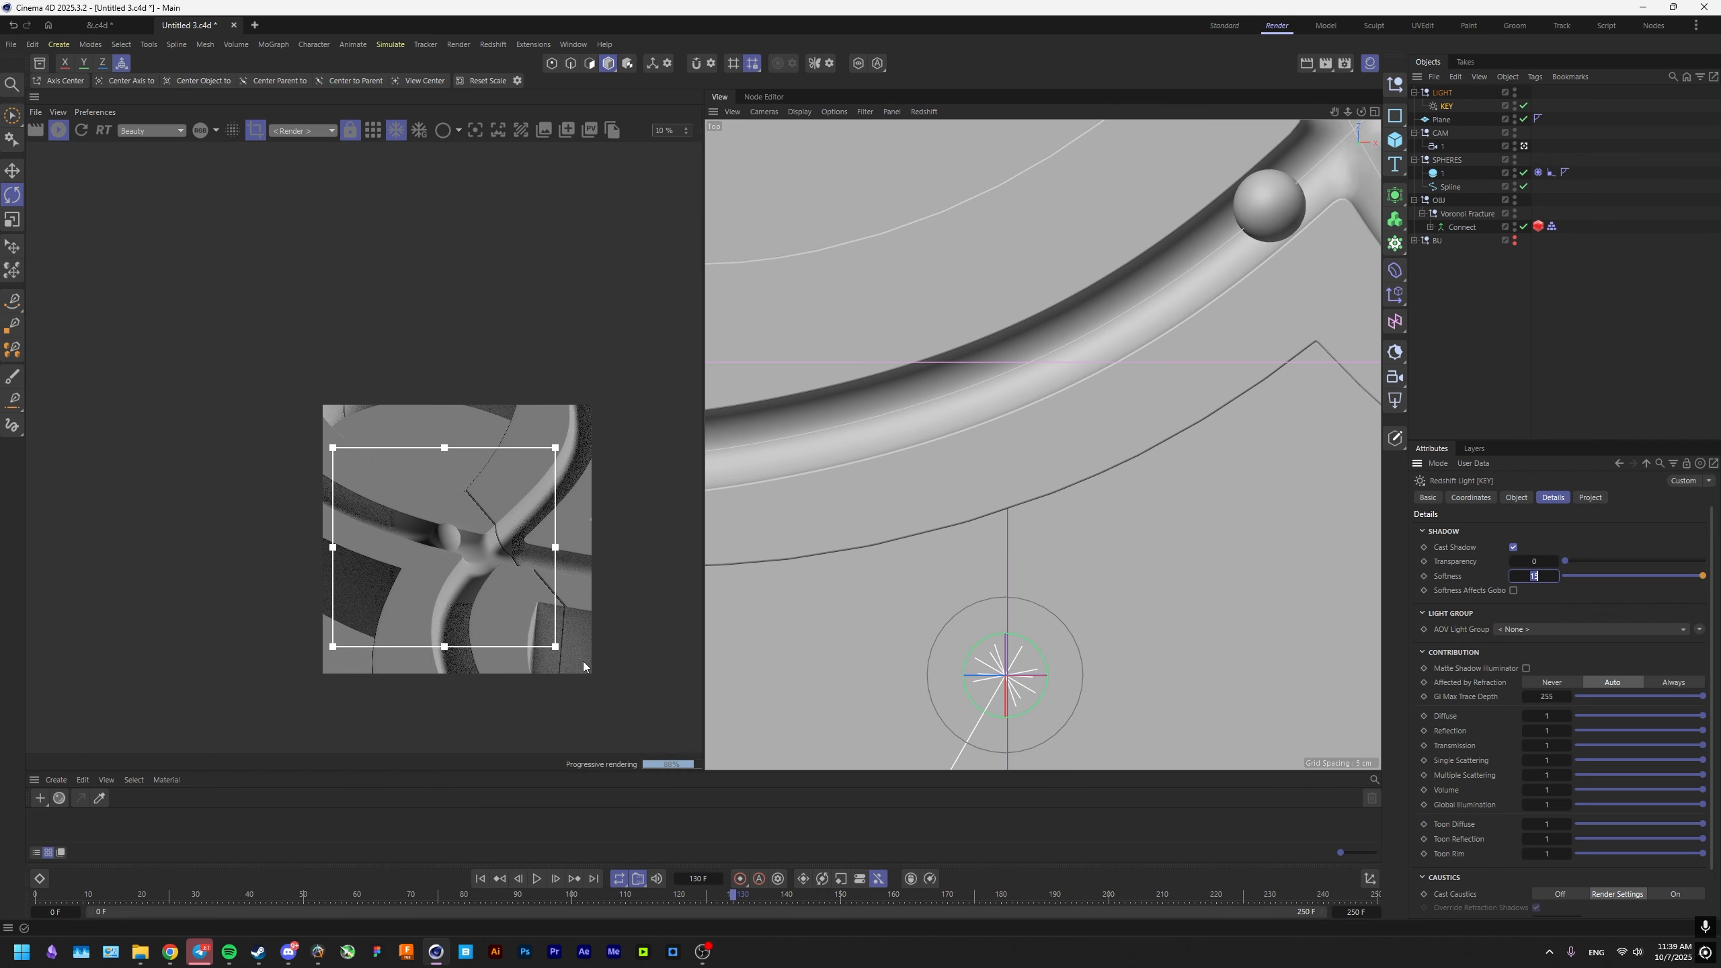
scroll(443, 578, up, 2)
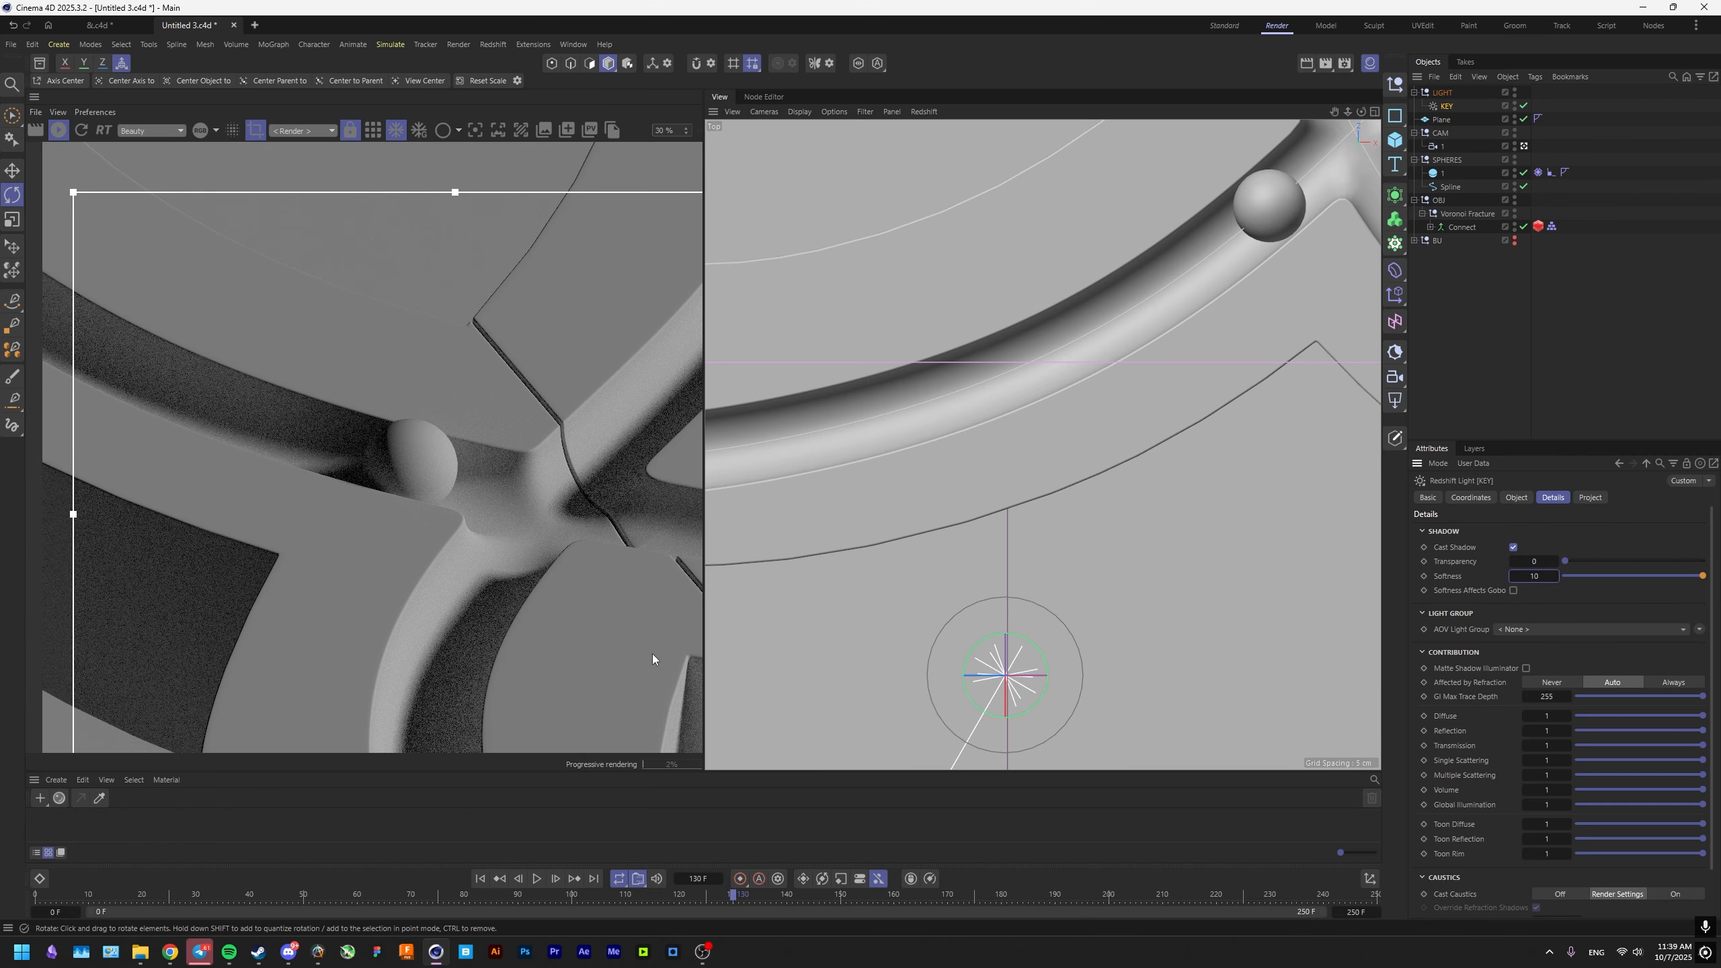
scroll(428, 559, down, 2)
scroll(428, 558, up, 3)
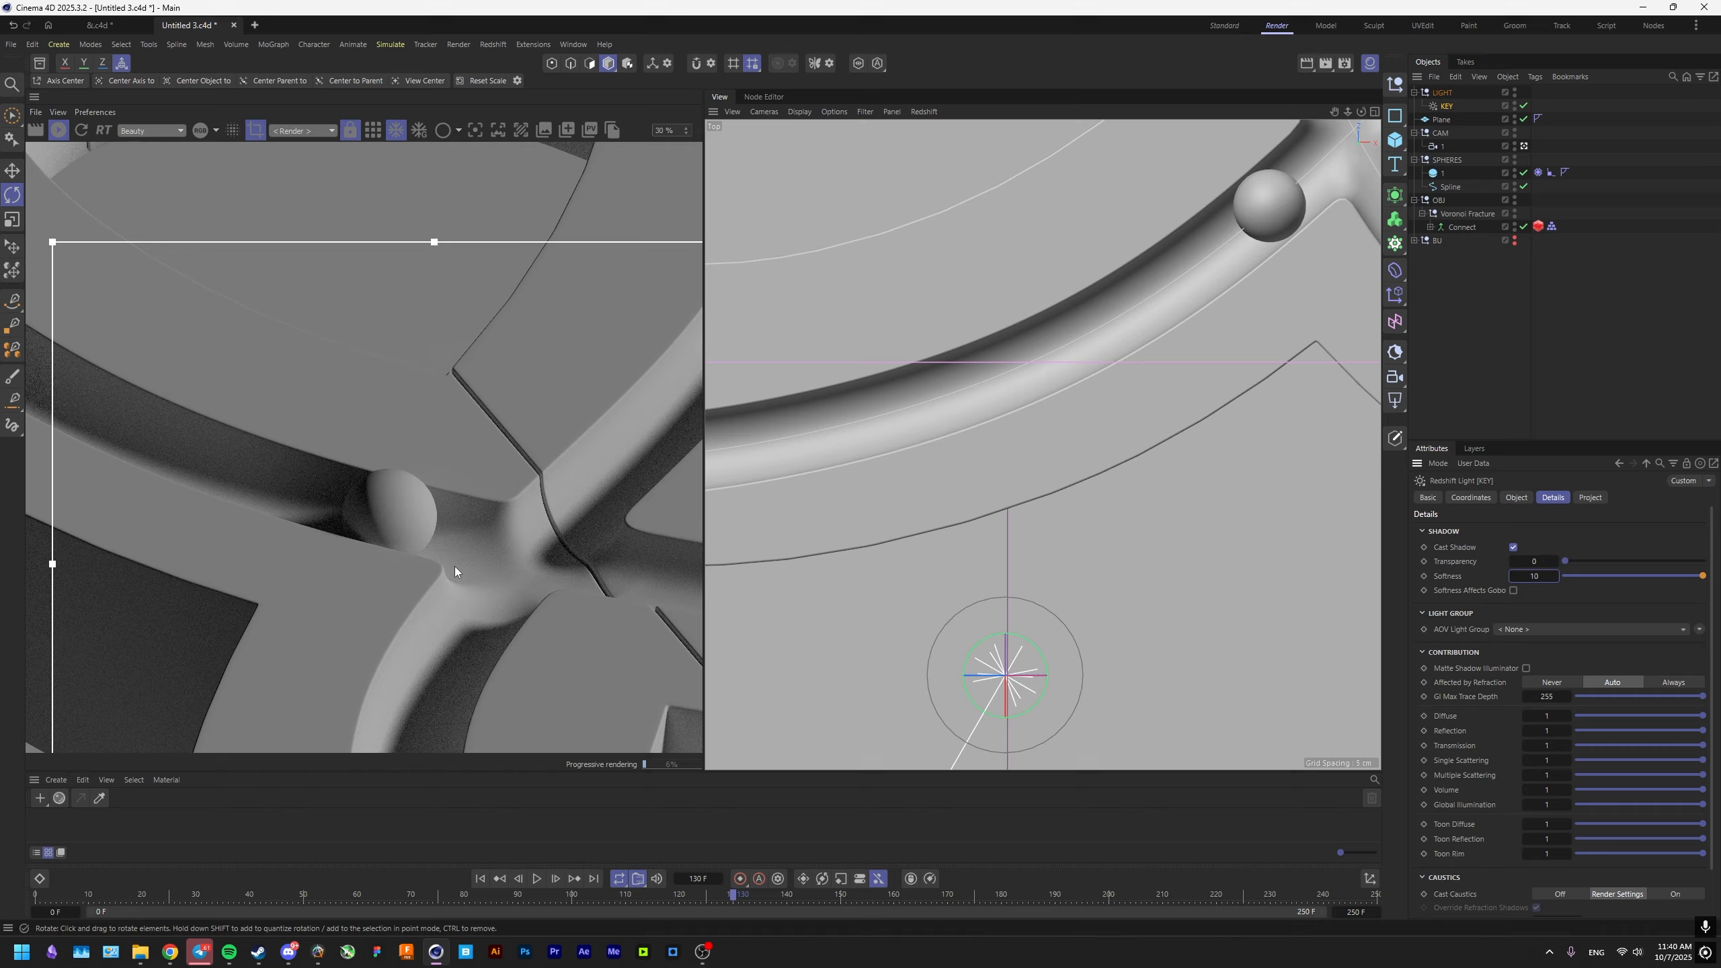
scroll(489, 521, down, 5)
scroll(490, 521, up, 1)
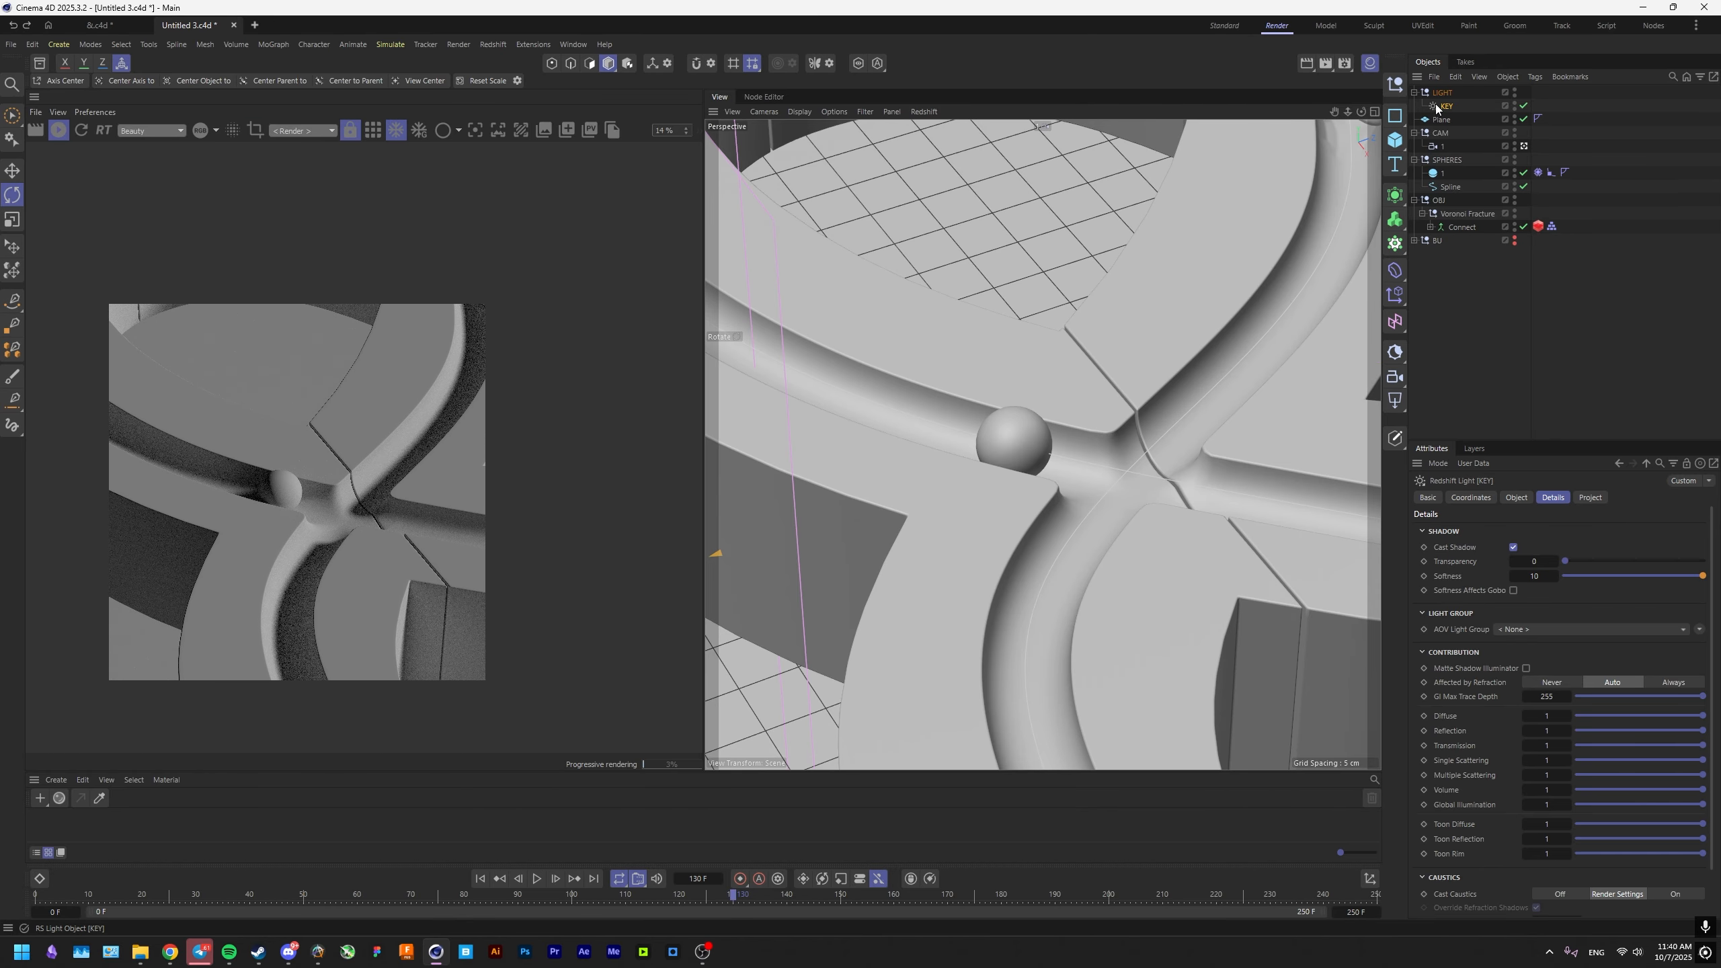
Exclude the background plane from the KEY light, move the plane into the LIGHT group and rename it BG.
click(1589, 497)
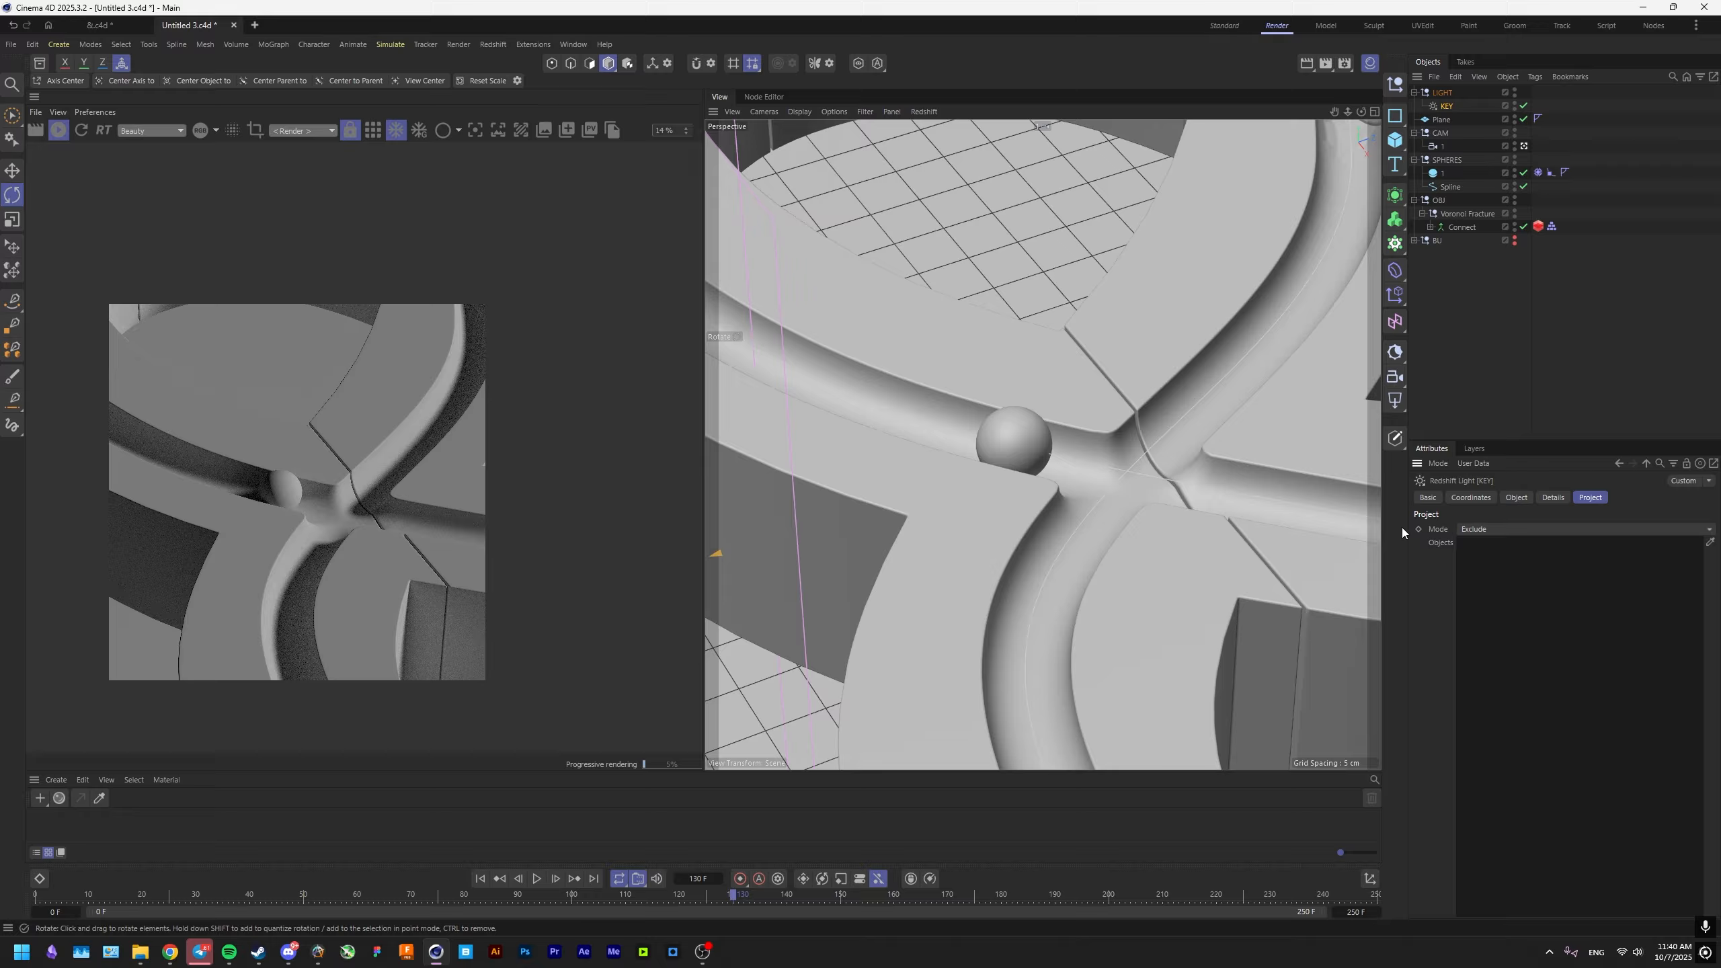
click(1493, 530)
click(1494, 560)
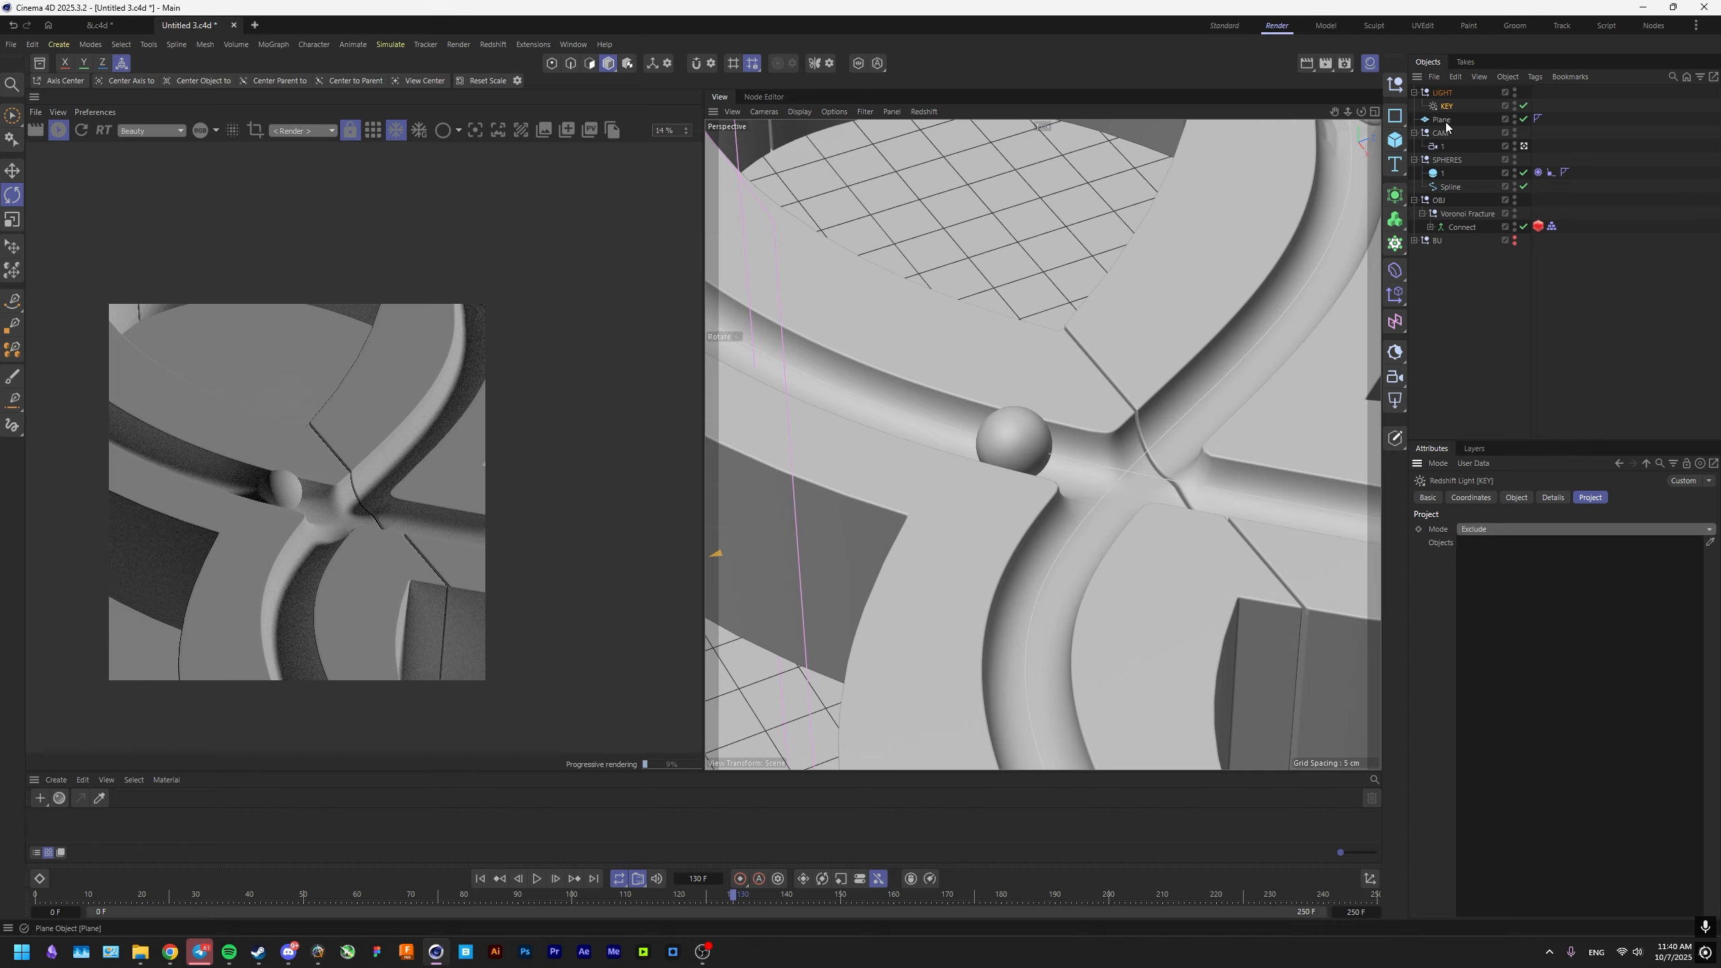
drag(1441, 119, 1537, 575)
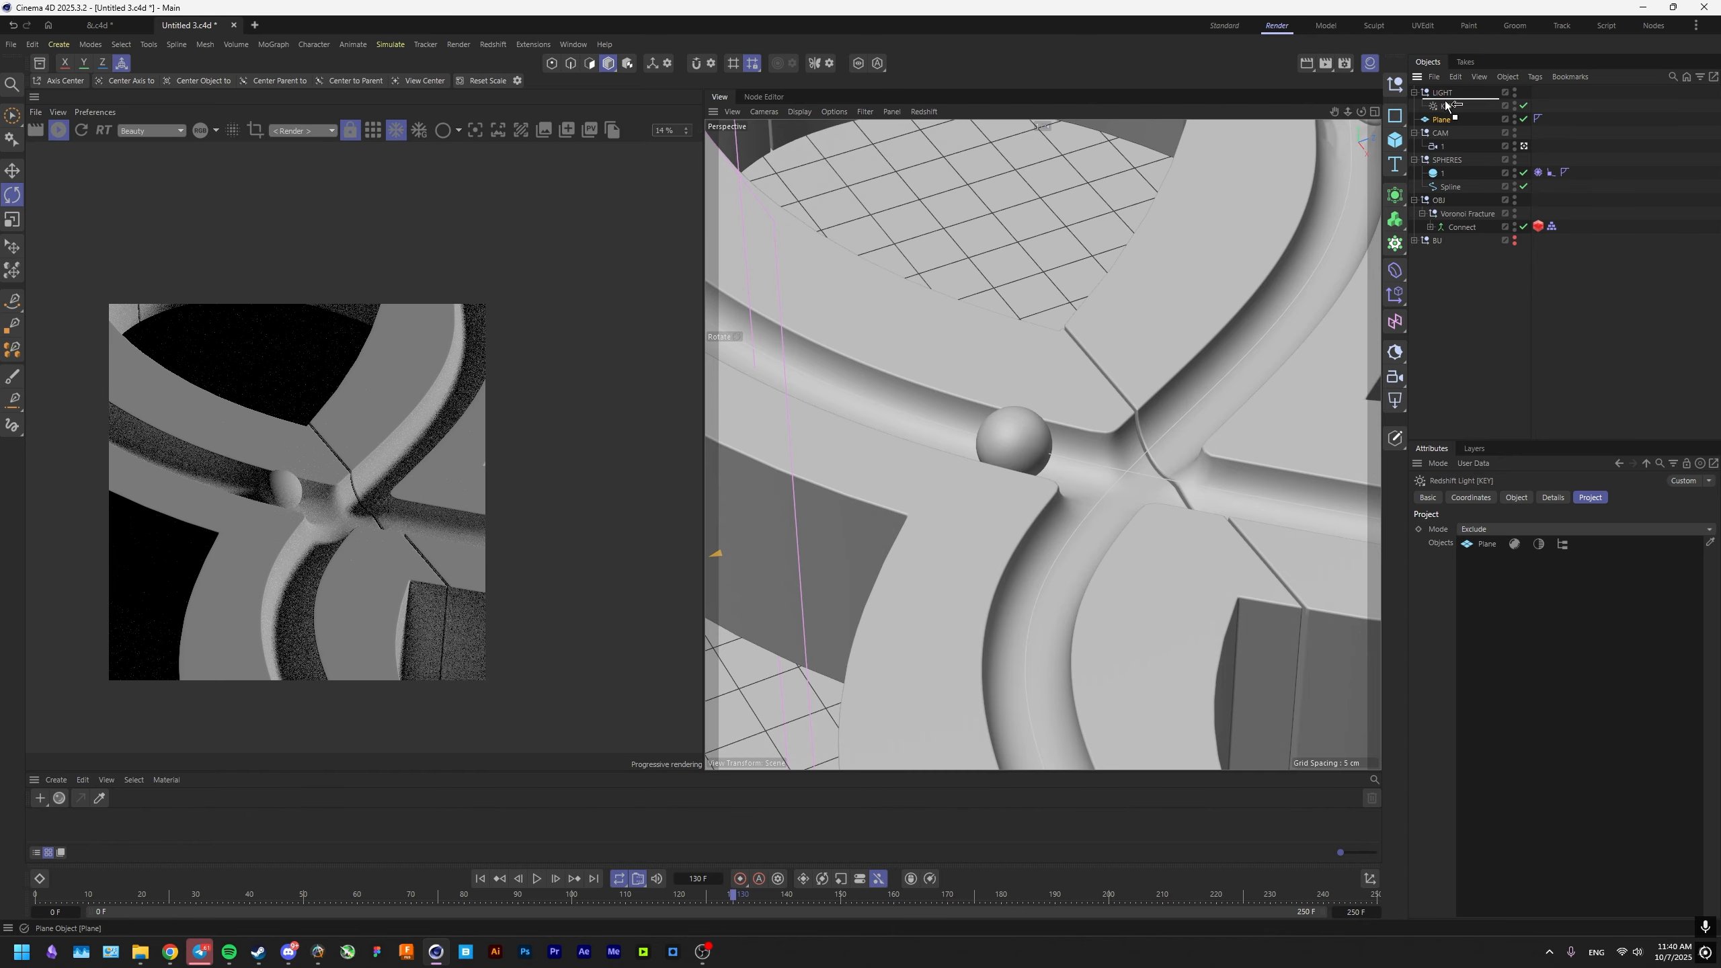
drag(1446, 105, 1446, 99)
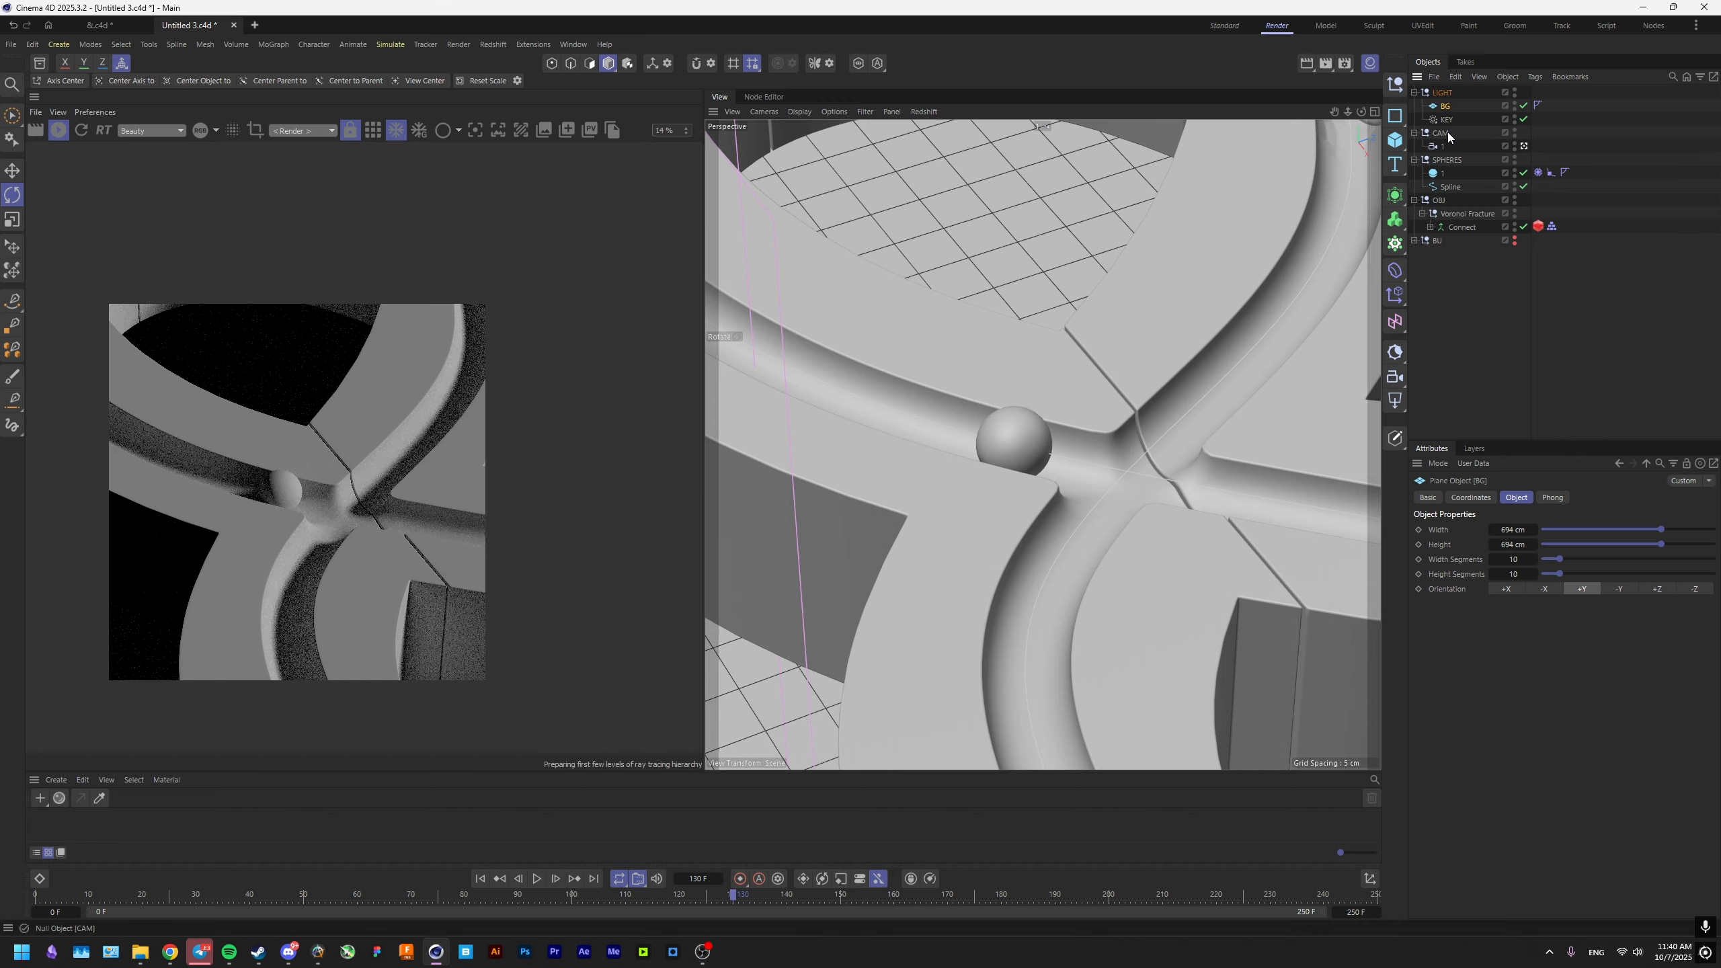
Add a Redshift area light, nest it under the BG plane and name it BG.
click(1396, 403)
drag(1453, 93, 1453, 122)
double_click(1457, 120)
text(BG)
key(Return)
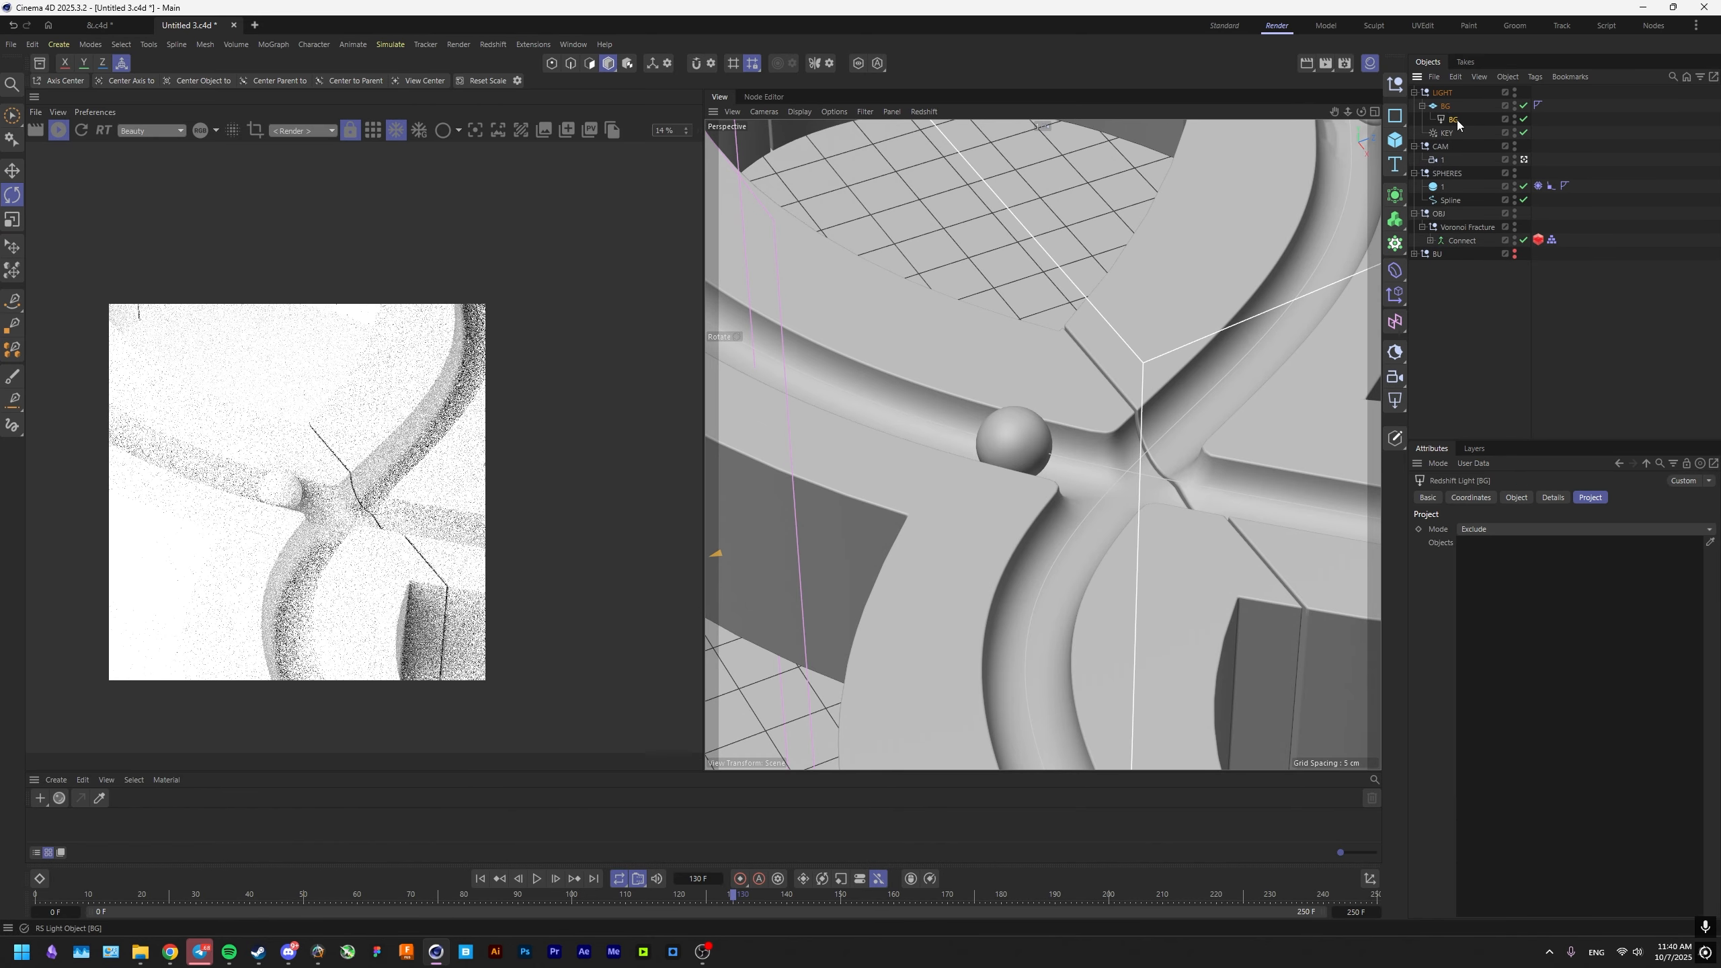
Set the BG light's project mode to Include and restrict its illumination to the BG plane.
middle_click(1092, 538)
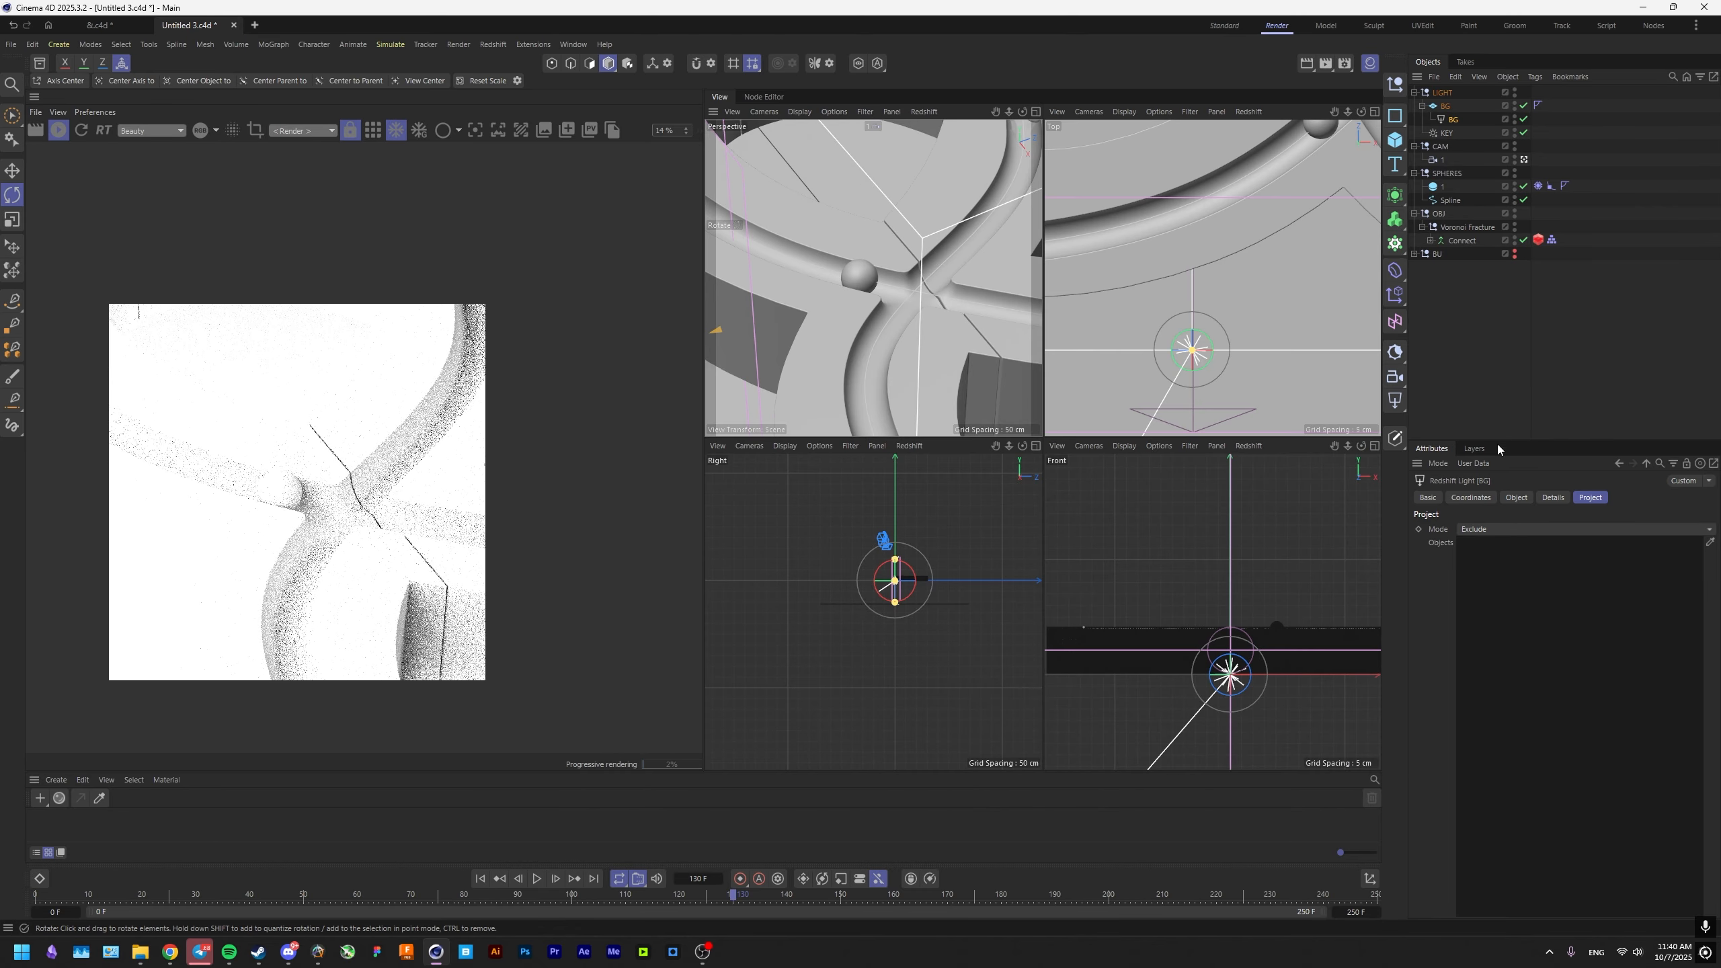
click(1493, 530)
click(1482, 546)
drag(1445, 106, 1542, 553)
click(1530, 544)
scroll(447, 556, up, 2)
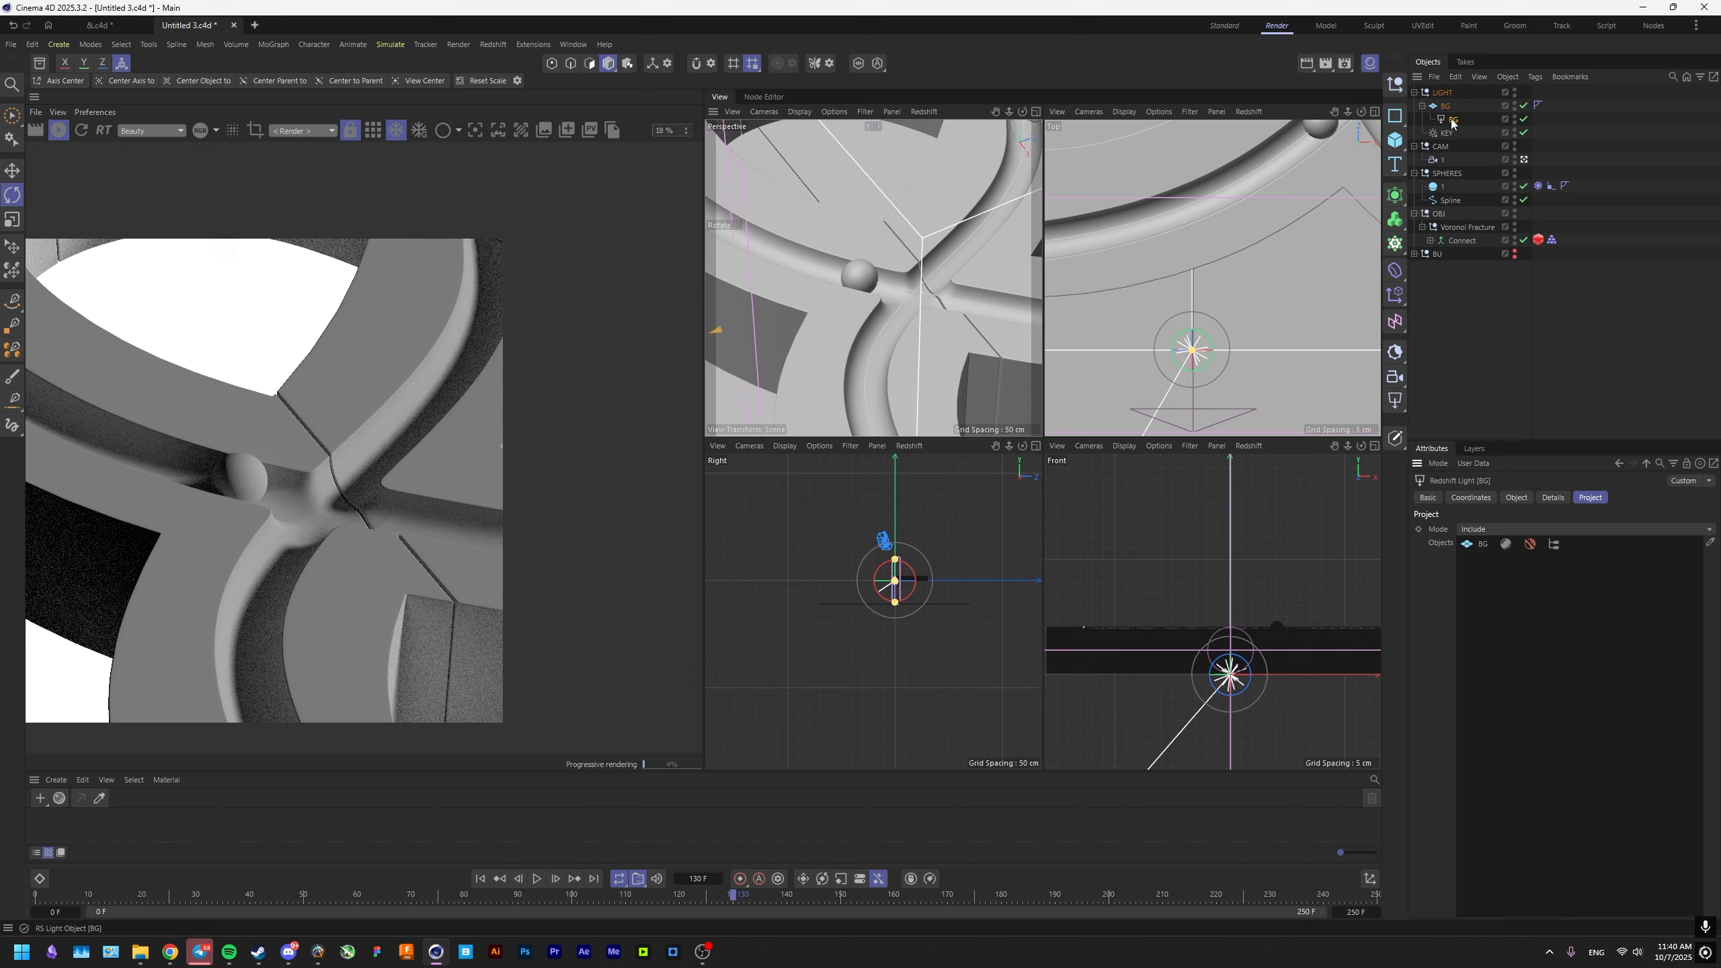
Lower the BG light's intensity, then turn it to face downward and raise it above the ampersand.
click(1516, 497)
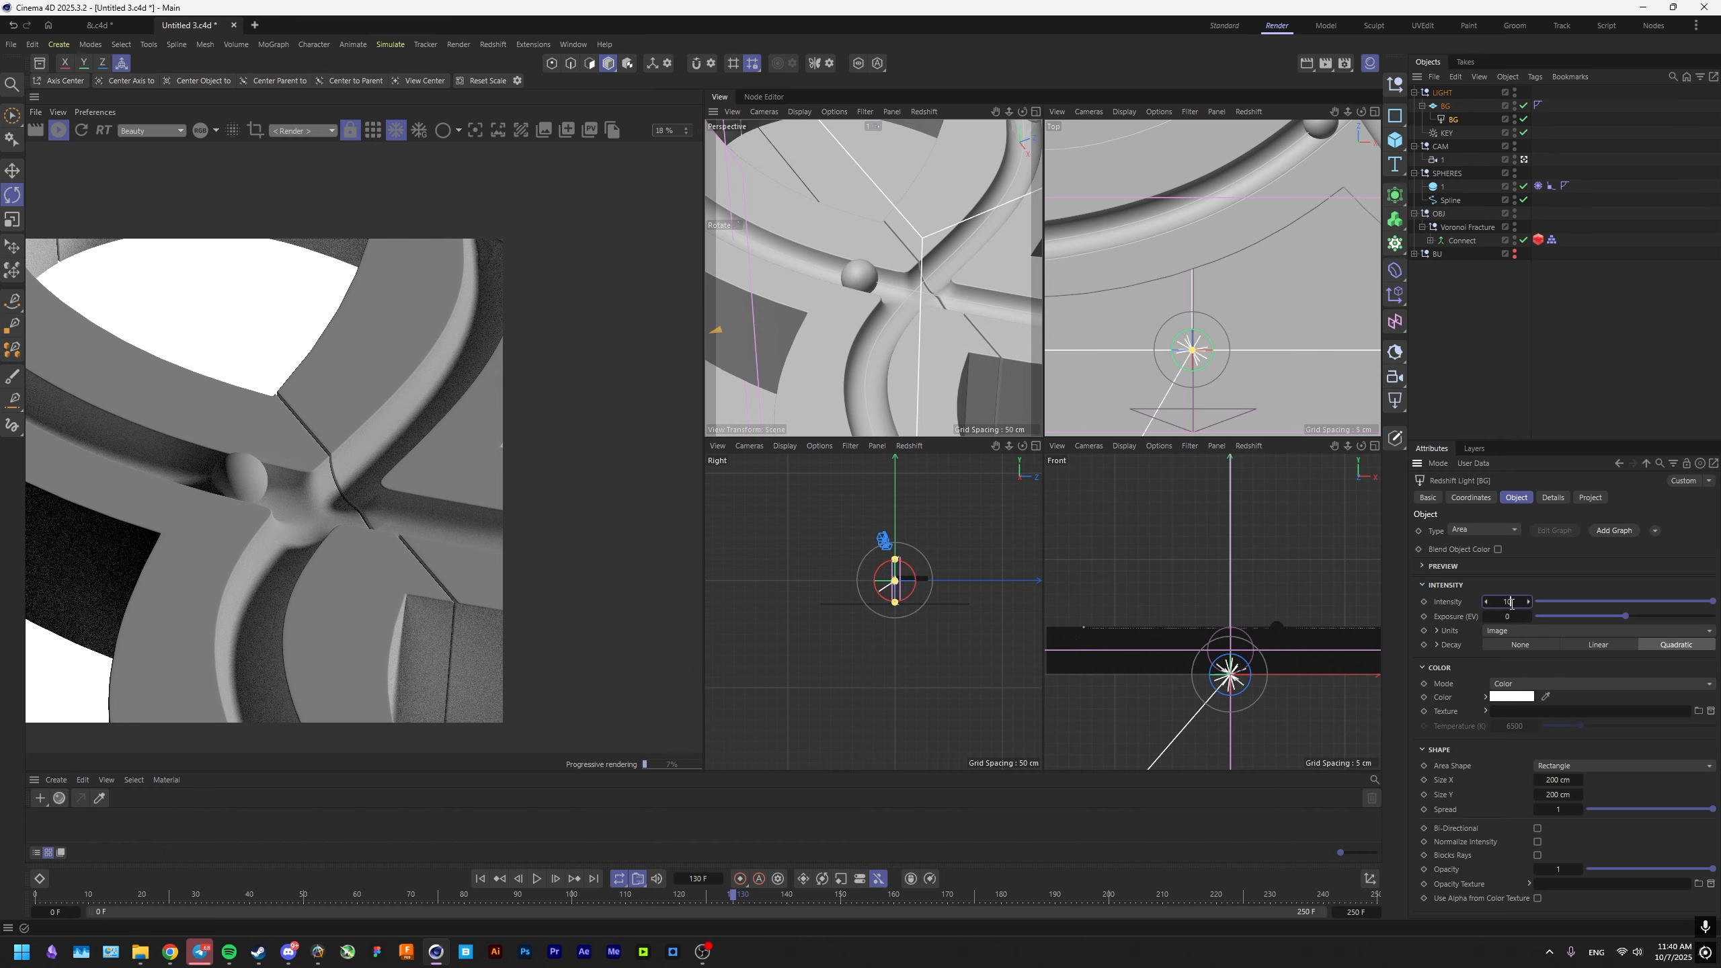
key(Return)
drag(1059, 433, 1059, 292)
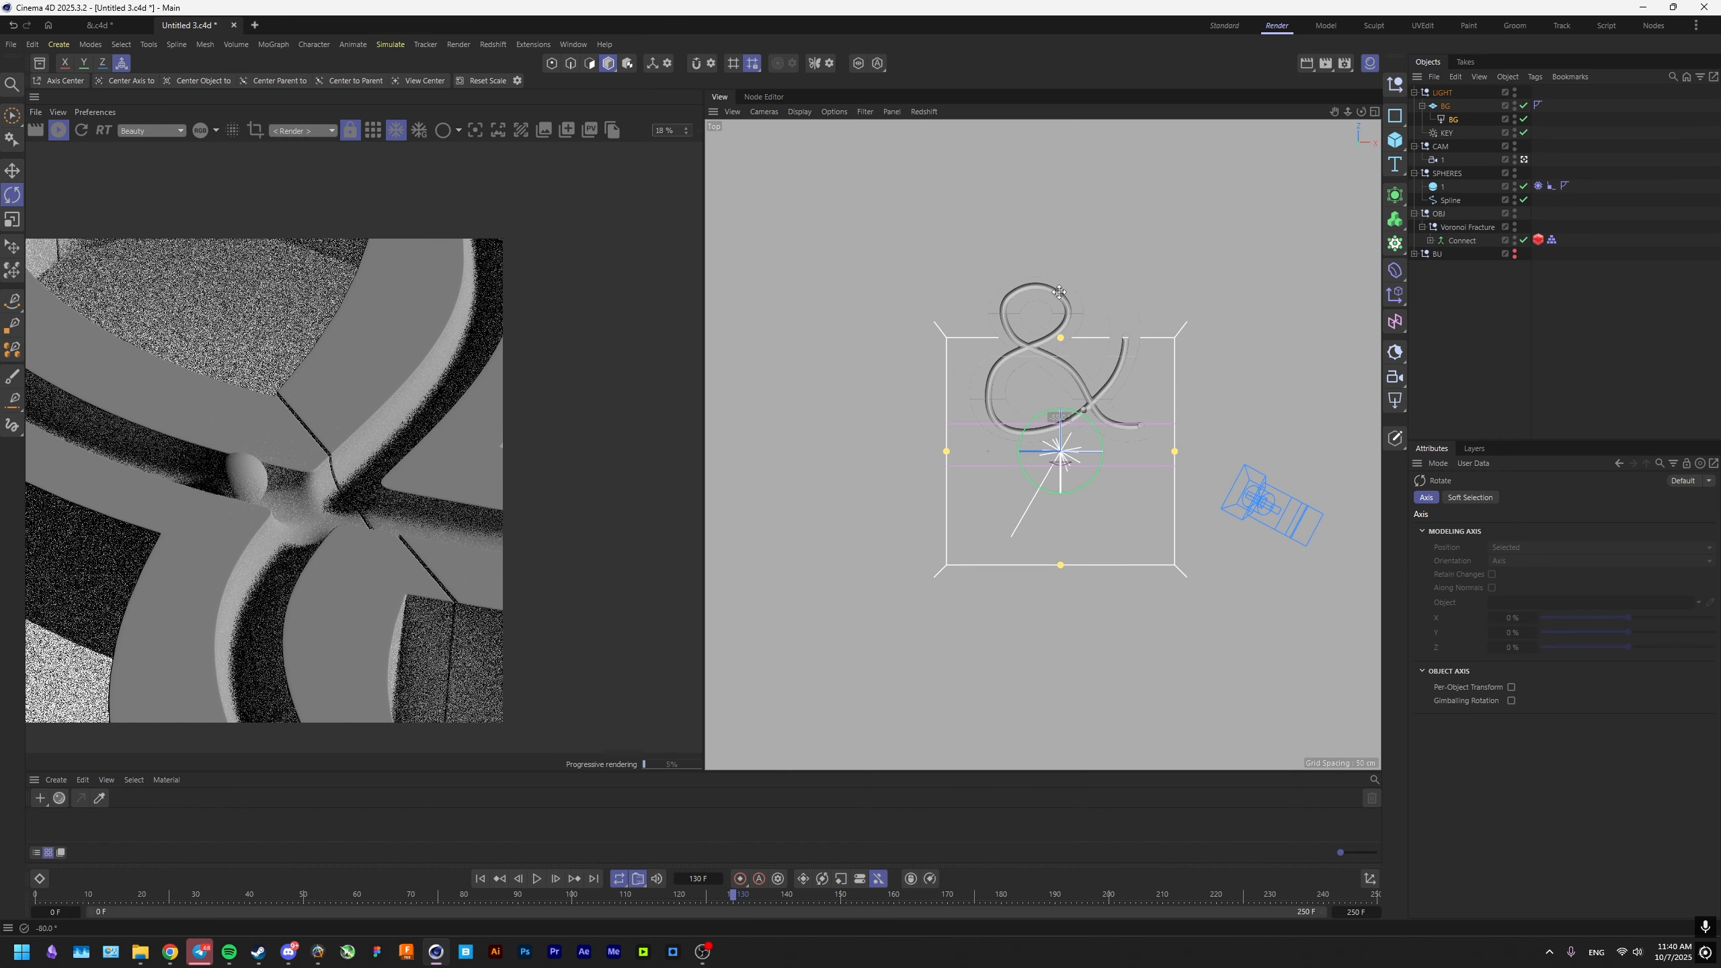
key(e)
key(F4)
scroll(368, 525, up, 1)
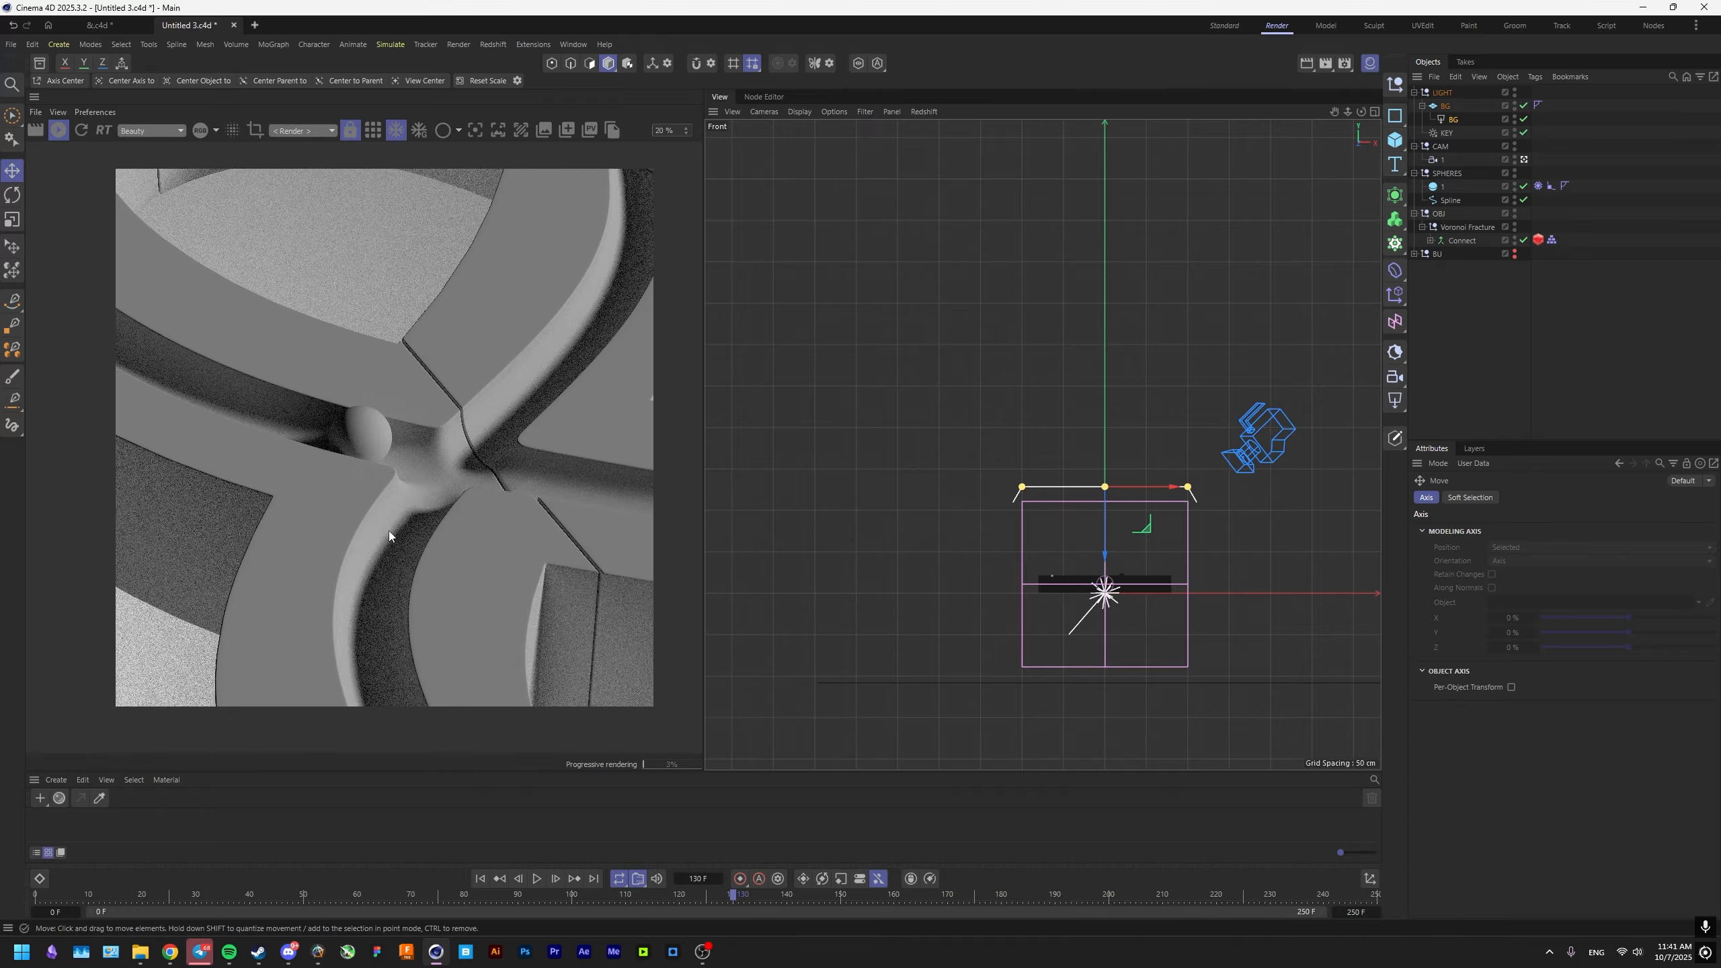
middle_click(820, 508)
middle_click(830, 390)
Create a Redshift standard material, assign it to the BG plane and open its node graph.
double_click(209, 807)
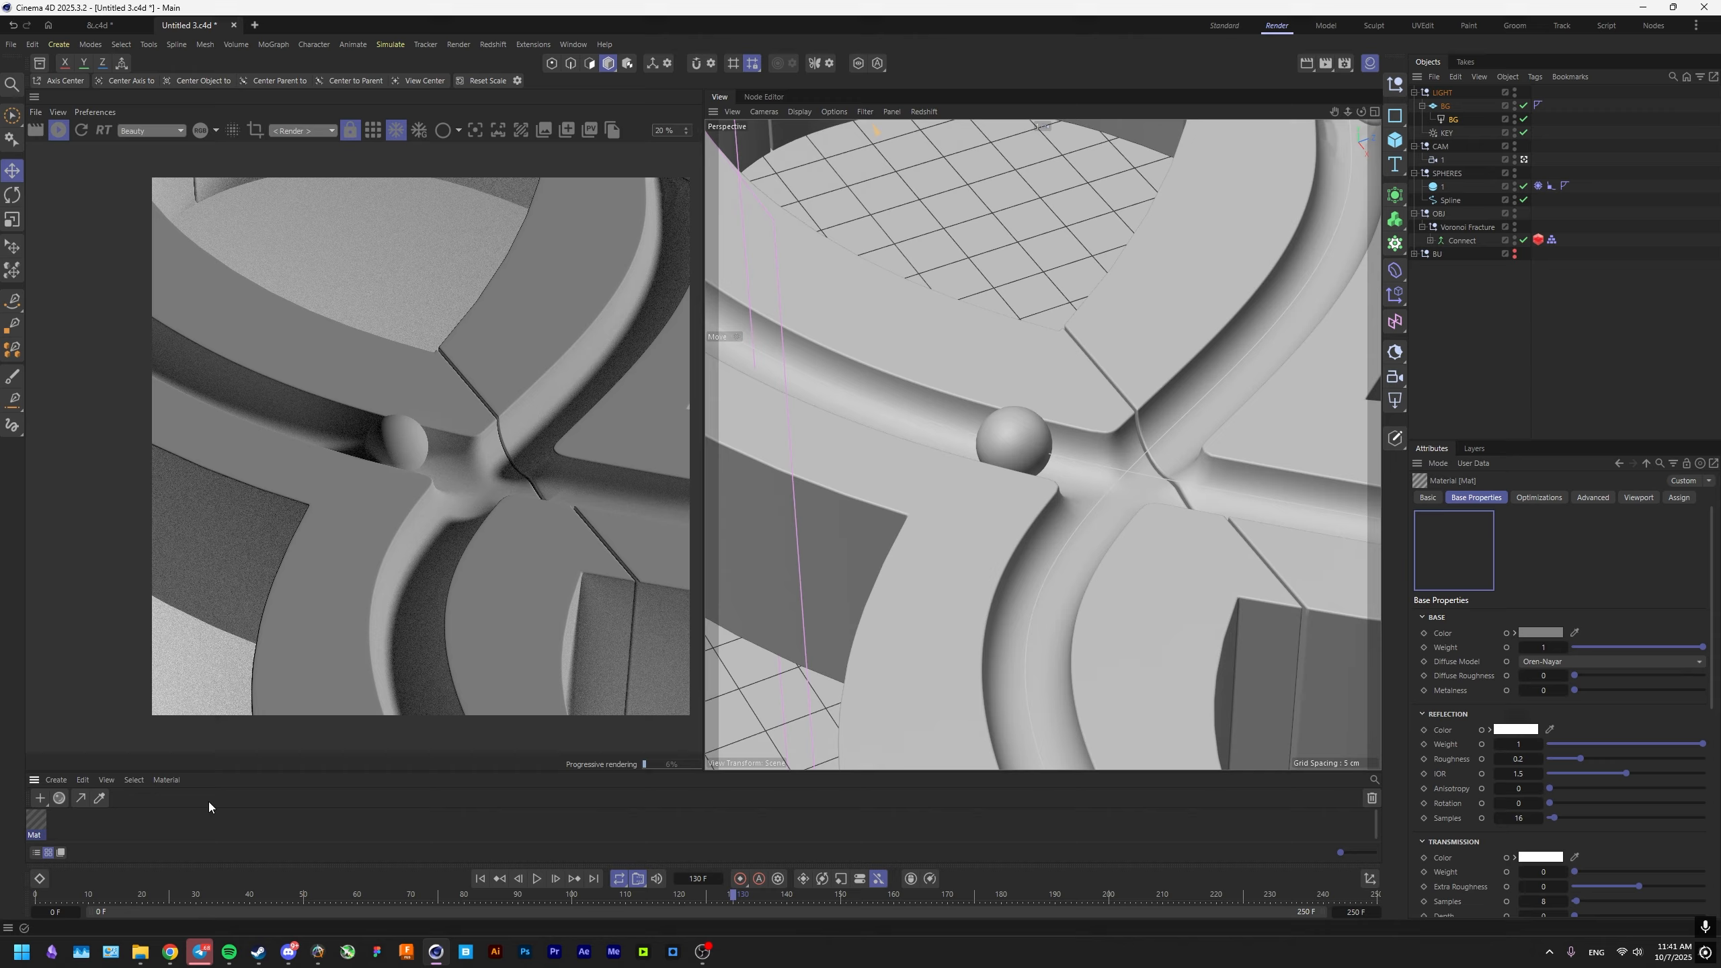
drag(1428, 107, 1440, 107)
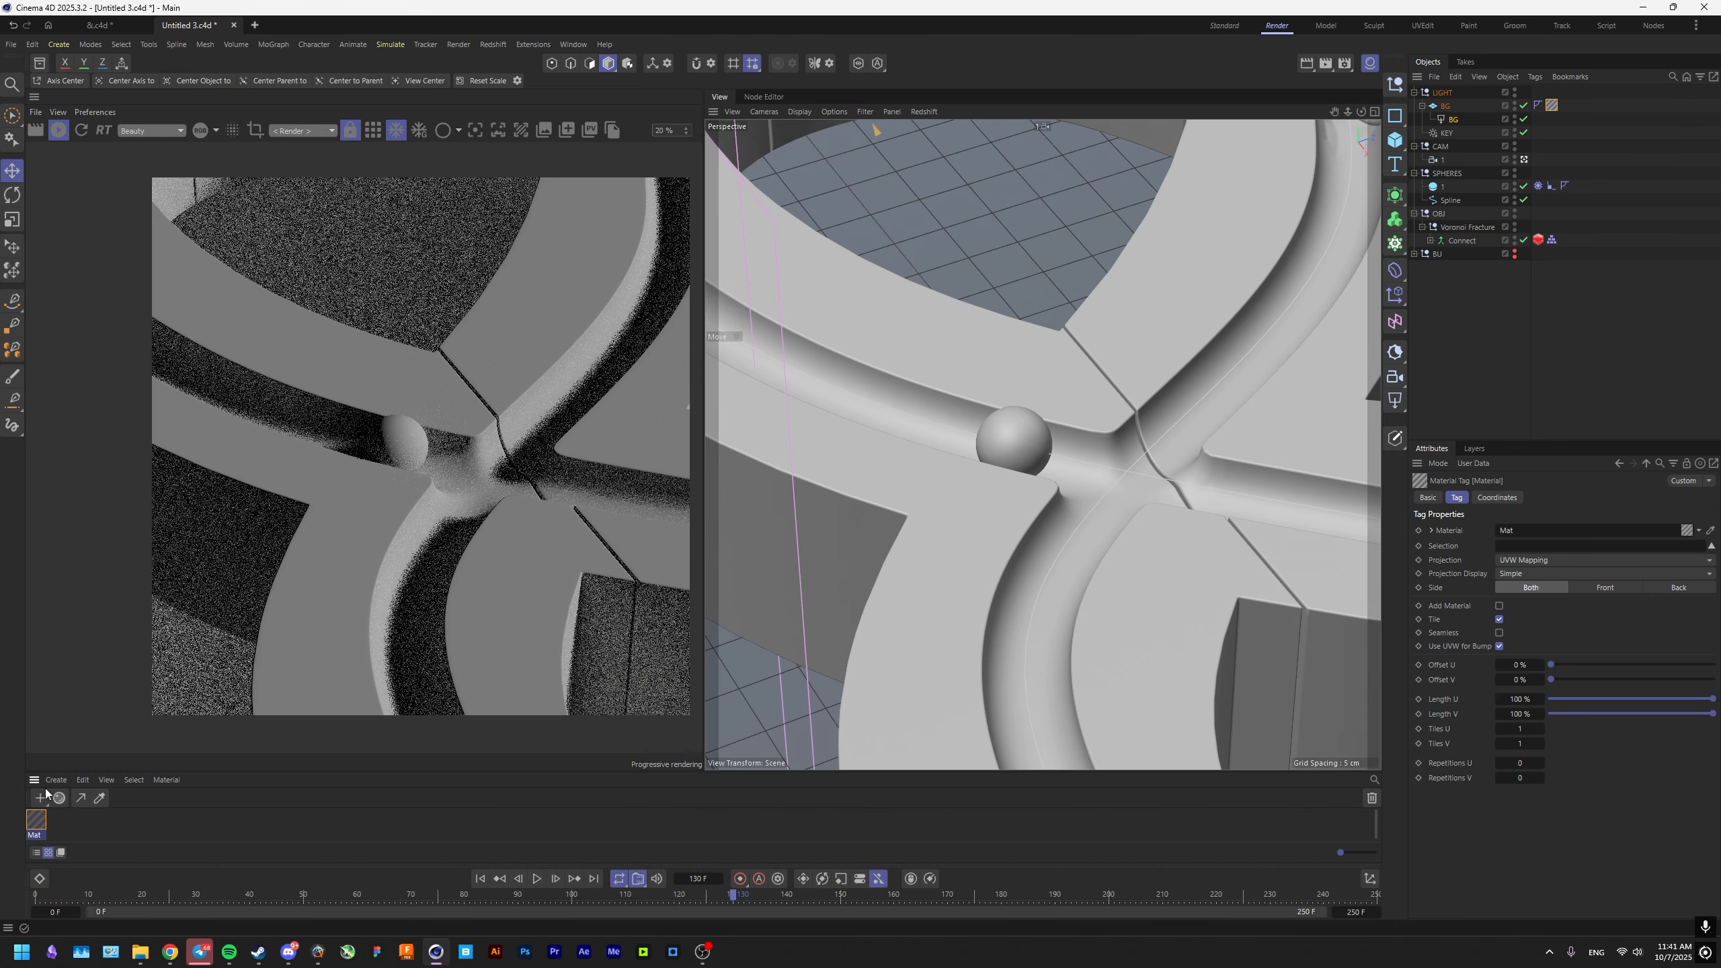
click(44, 822)
double_click(36, 820)
click(1048, 471)
Set the BG material's base color to a 90% brightness value and its reflection roughness to 0.7.
click(1544, 646)
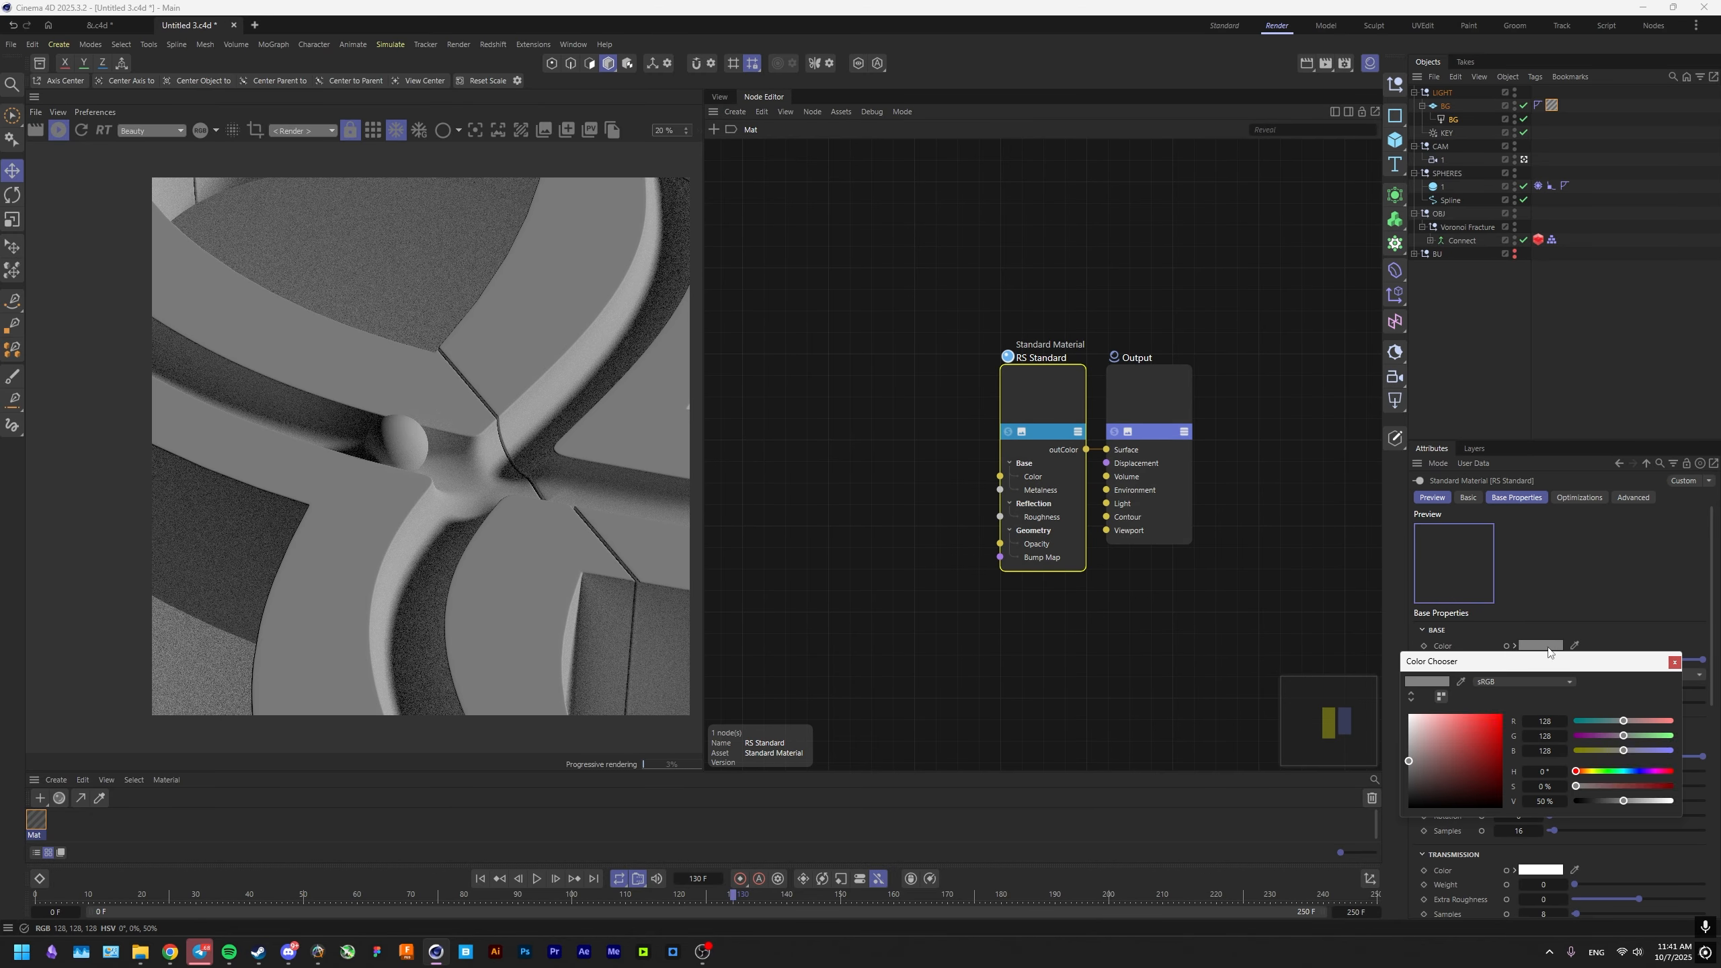
click(1545, 801)
text(90)
key(Return)
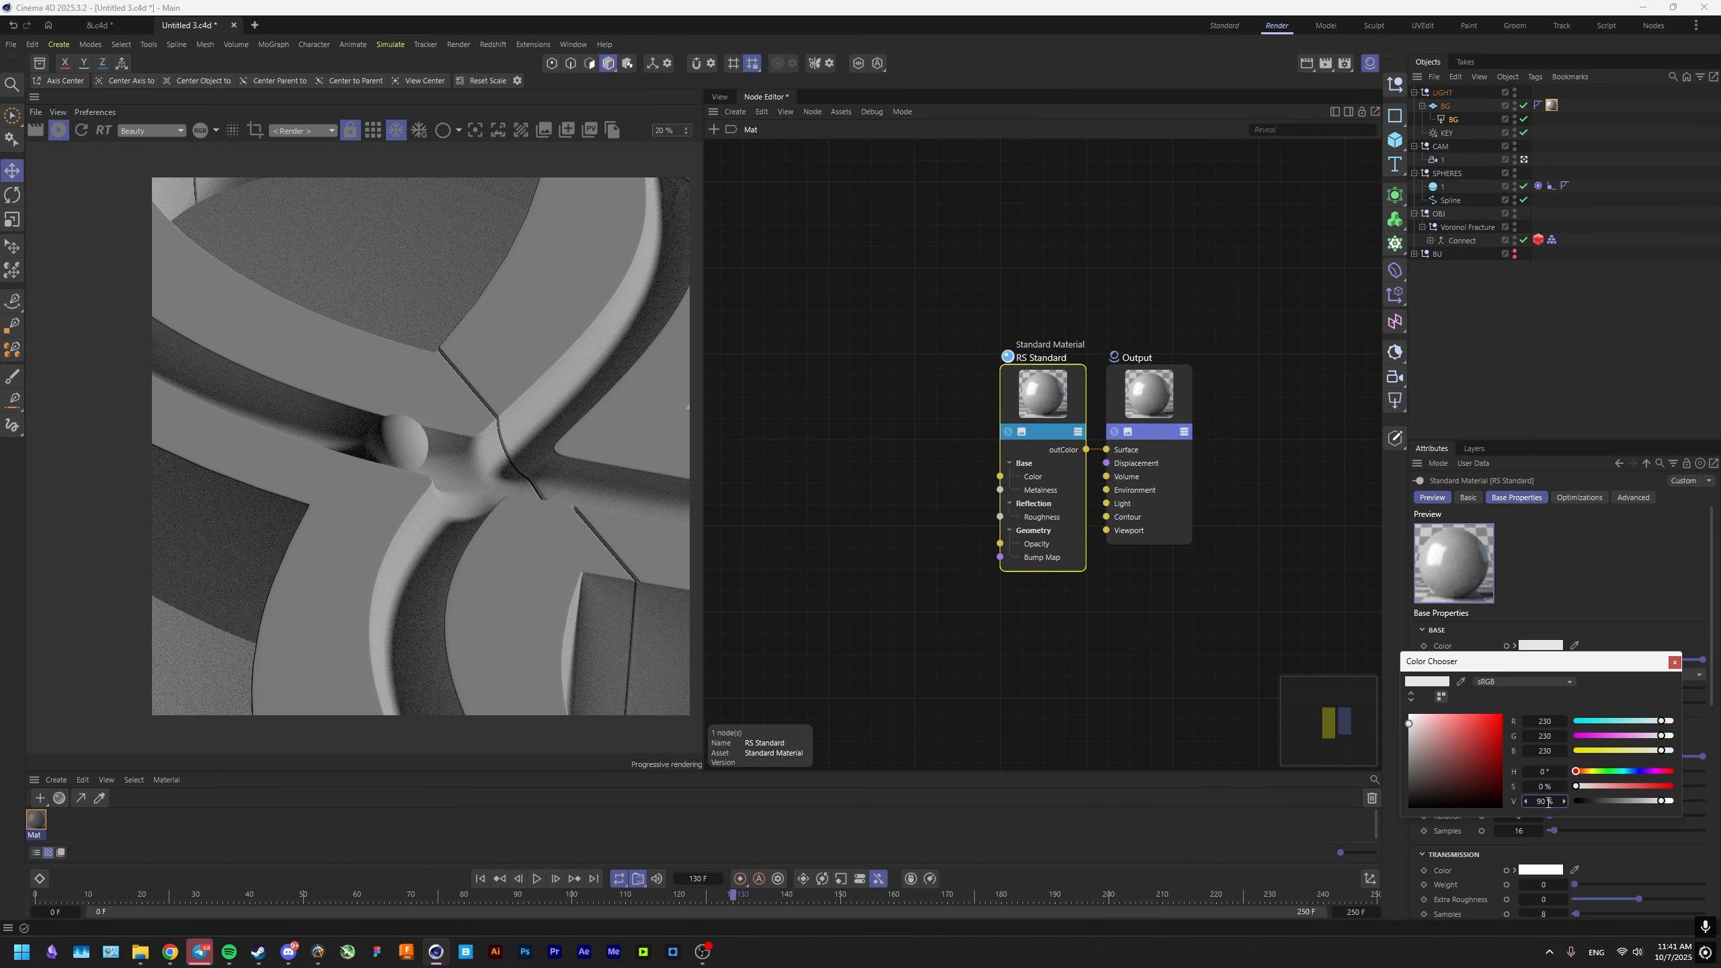
click(1567, 575)
click(1531, 772)
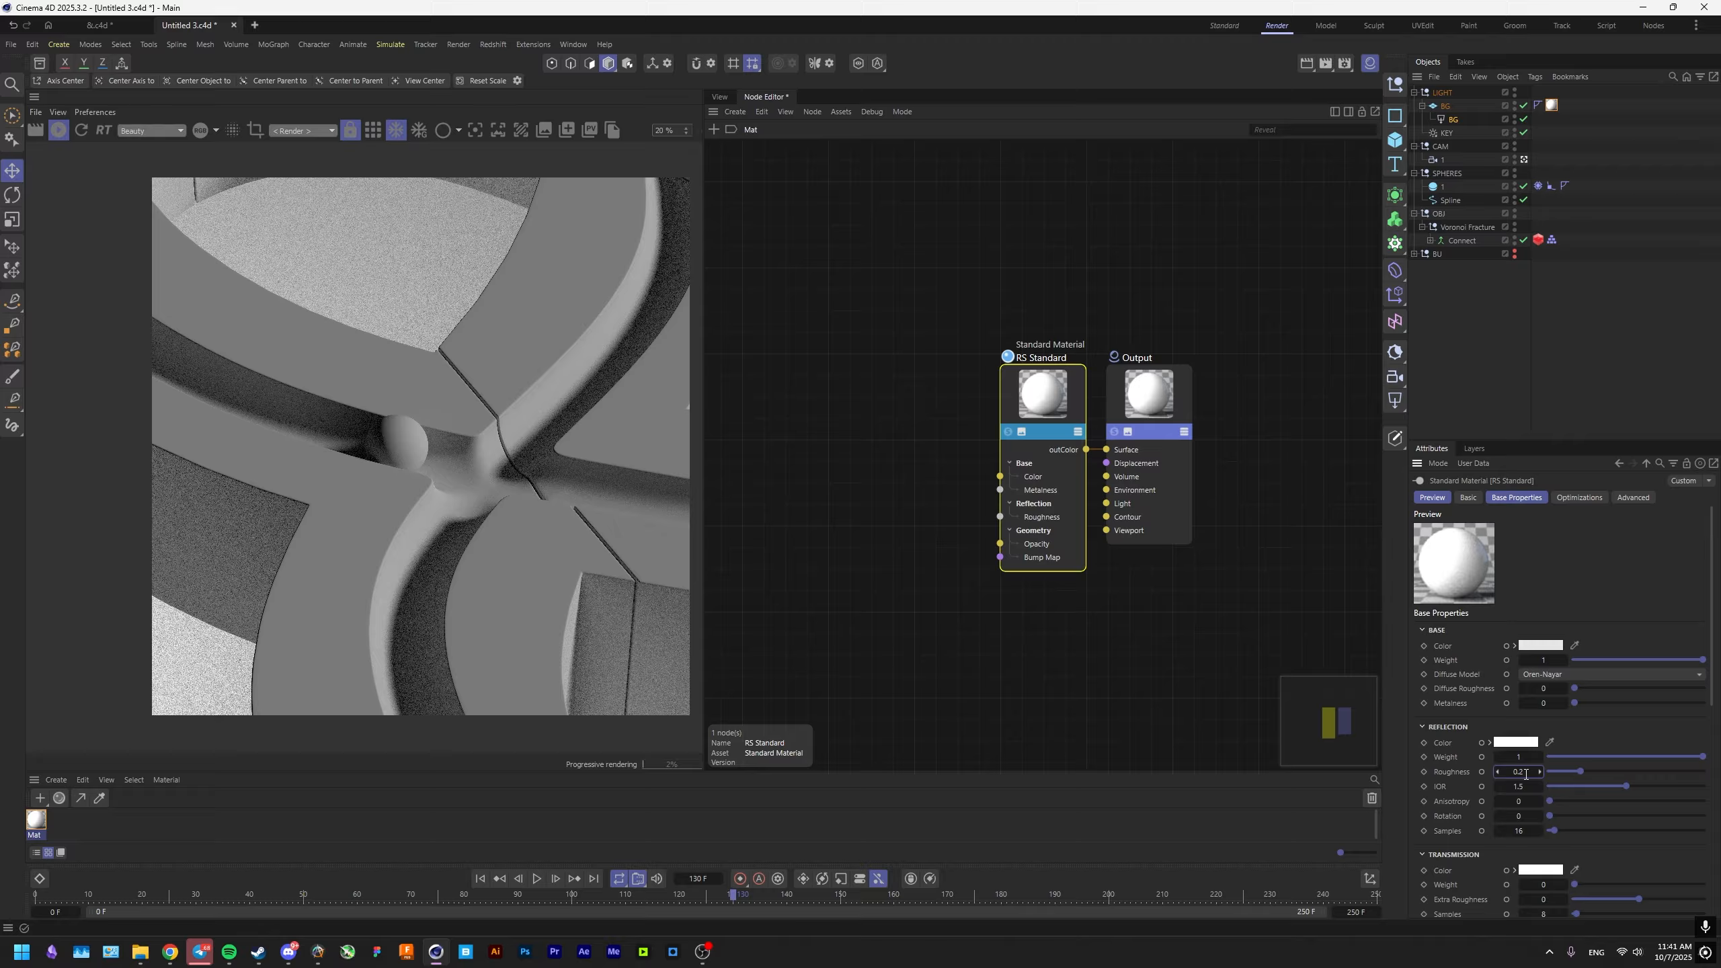
text(0.7)
key(Return)
Sample the pixel brightness of the white background area in the render preview.
scroll(581, 505, down, 3)
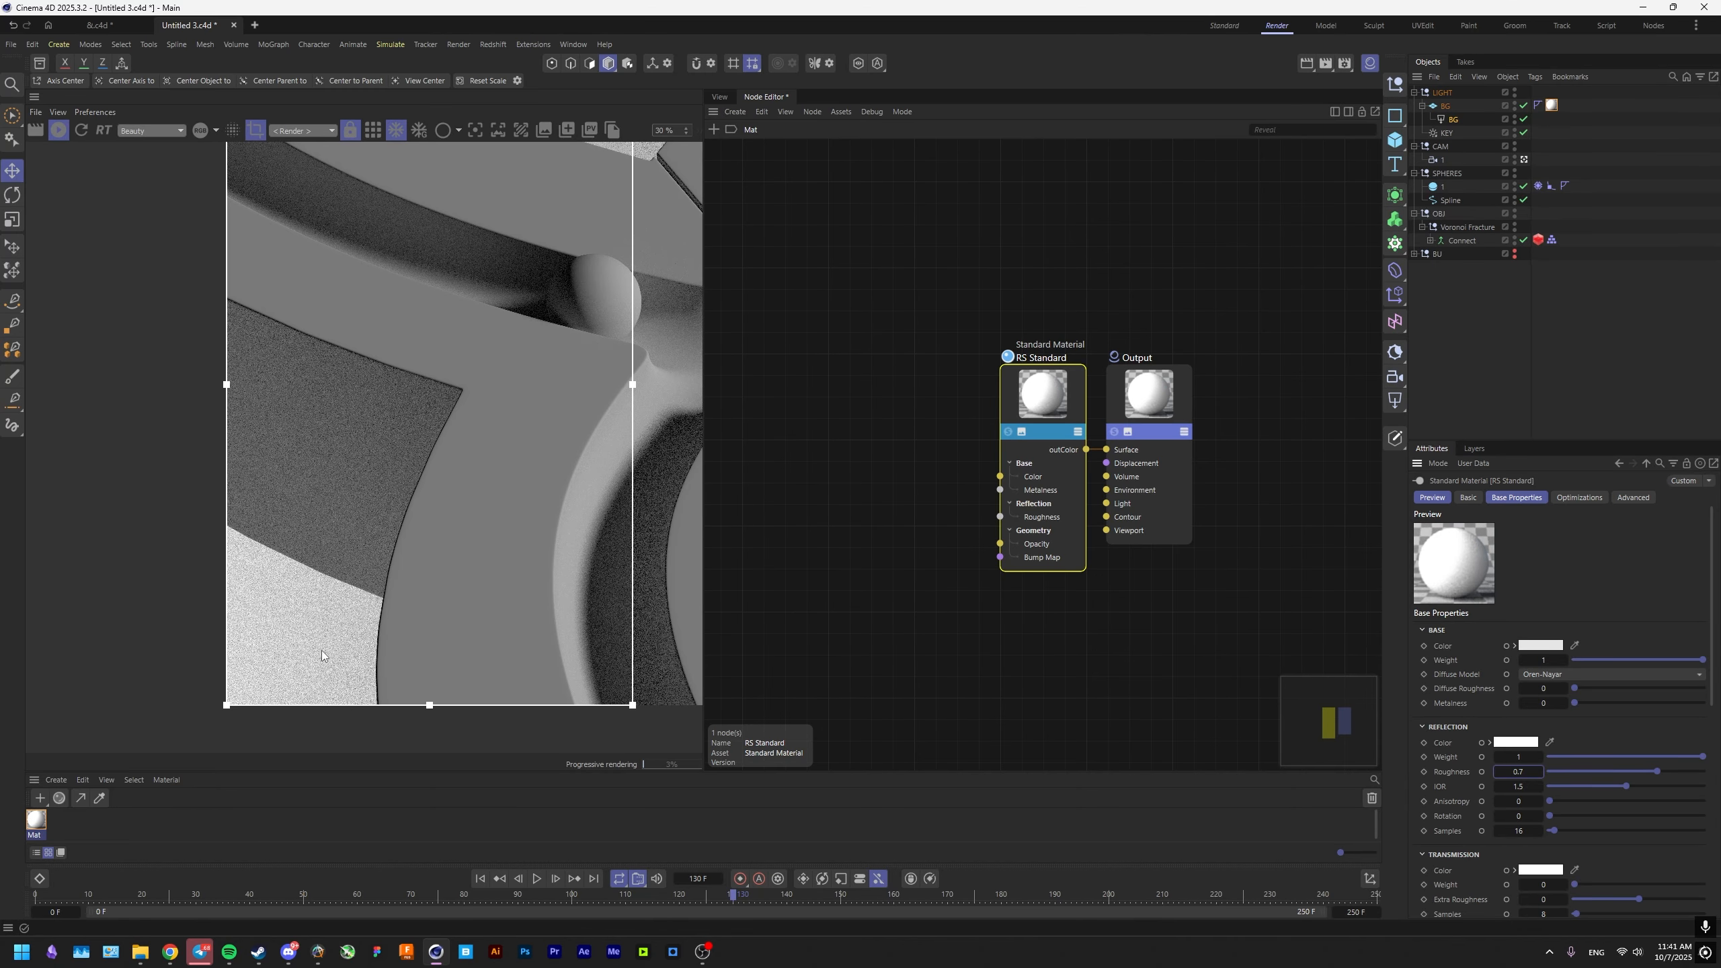
drag(275, 651, 272, 654)
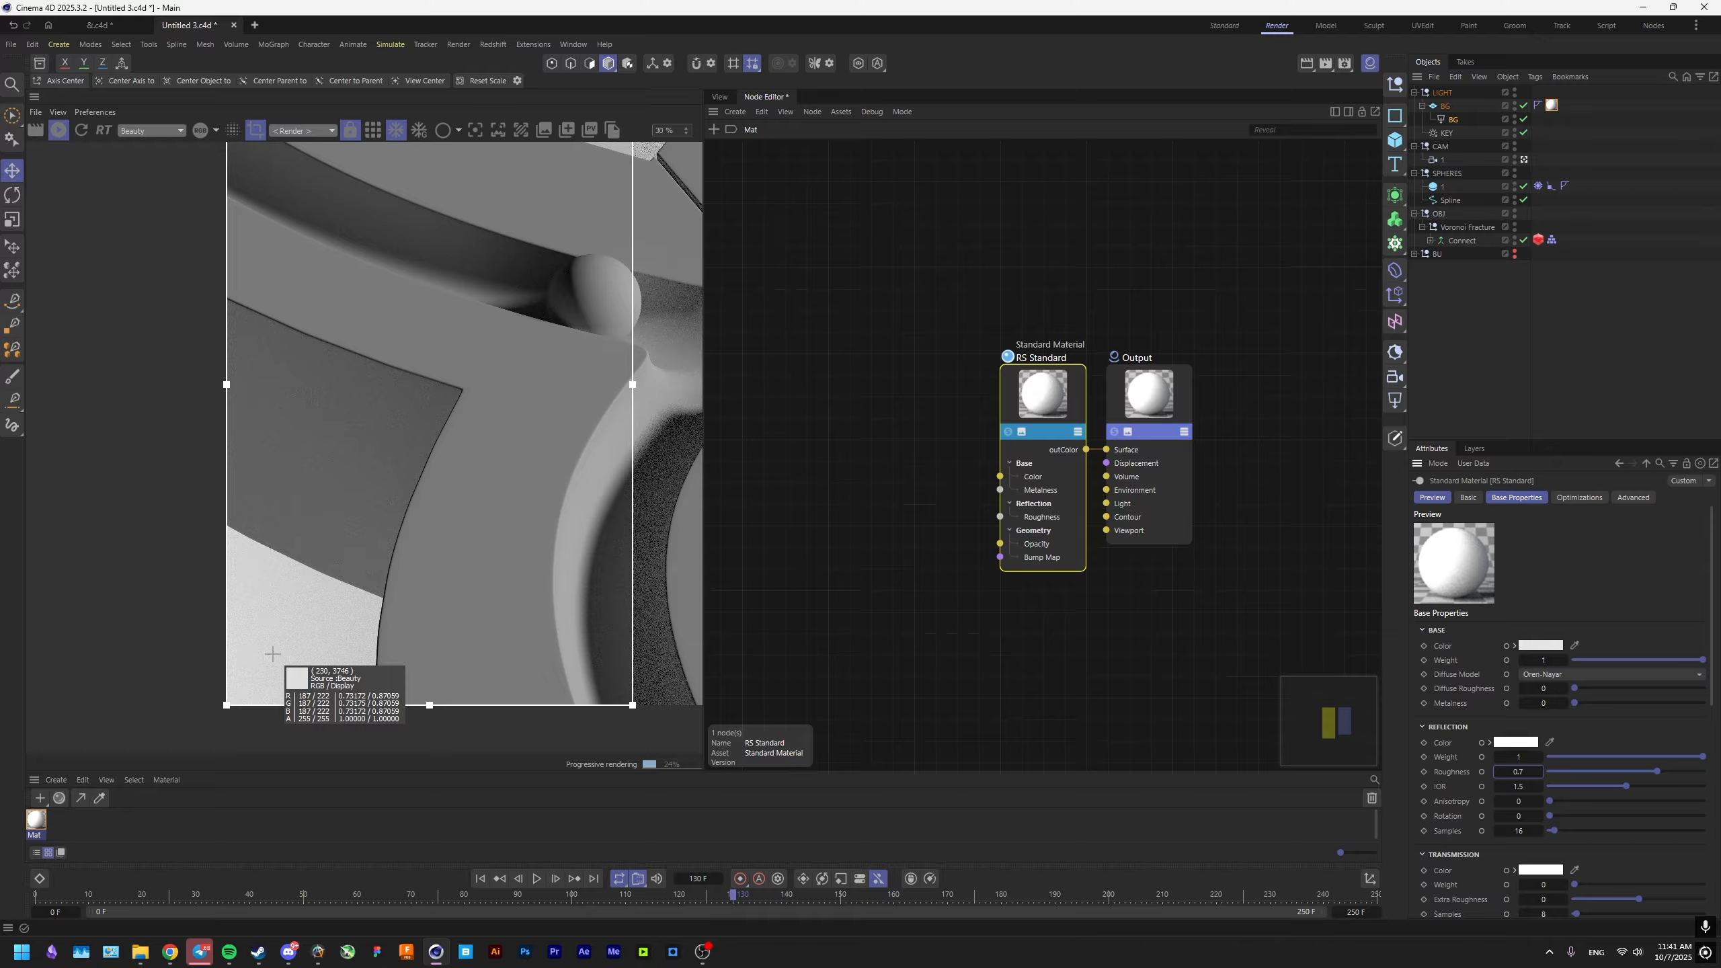
drag(272, 654, 296, 640)
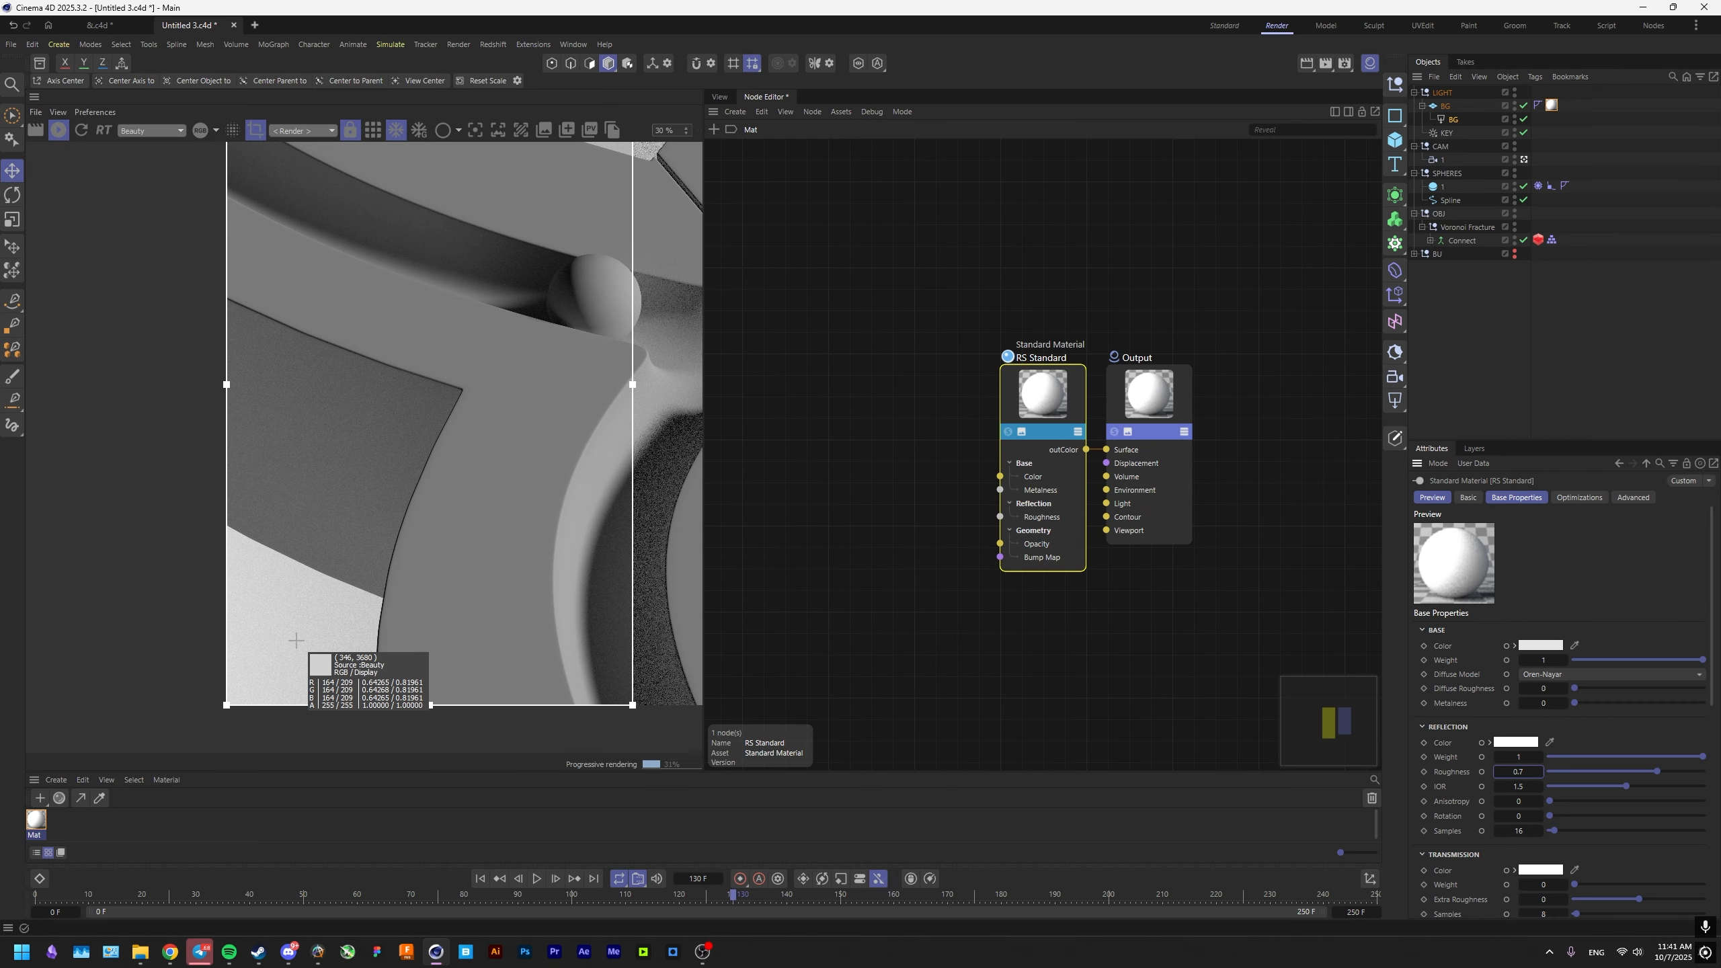
scroll(296, 640, down, 5)
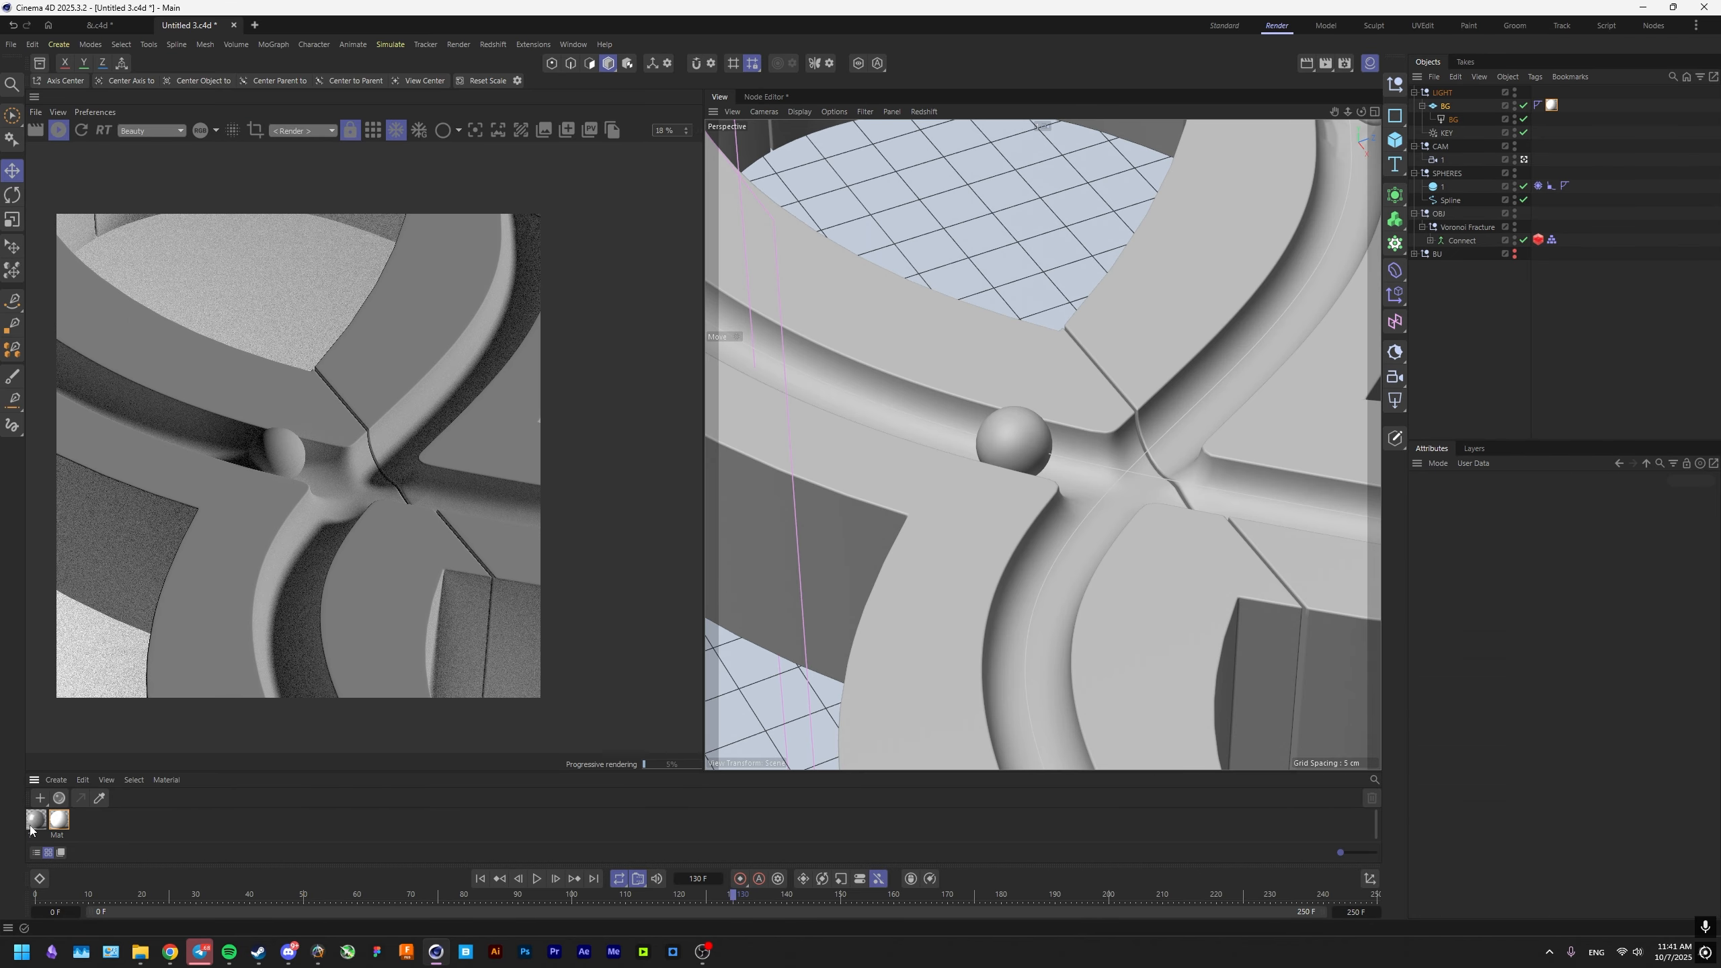
Assign a second material named 1 to the Connect object and add a Color User Data node to its graph.
drag(1457, 245, 1456, 245)
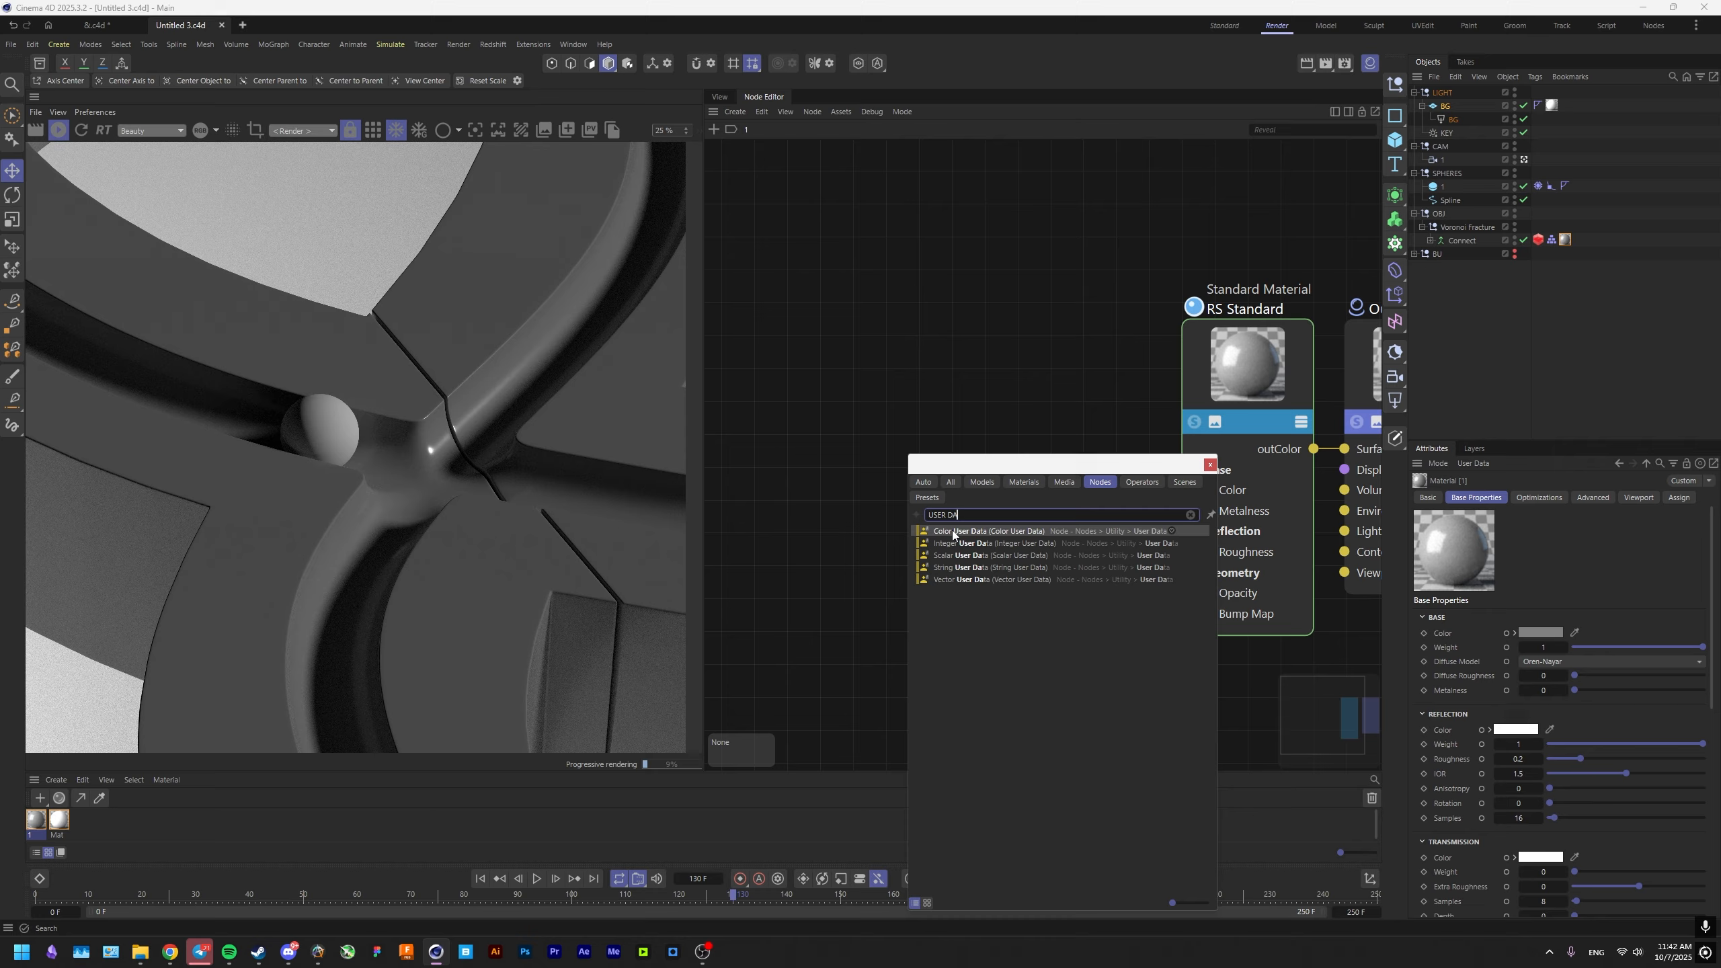
key(Return)
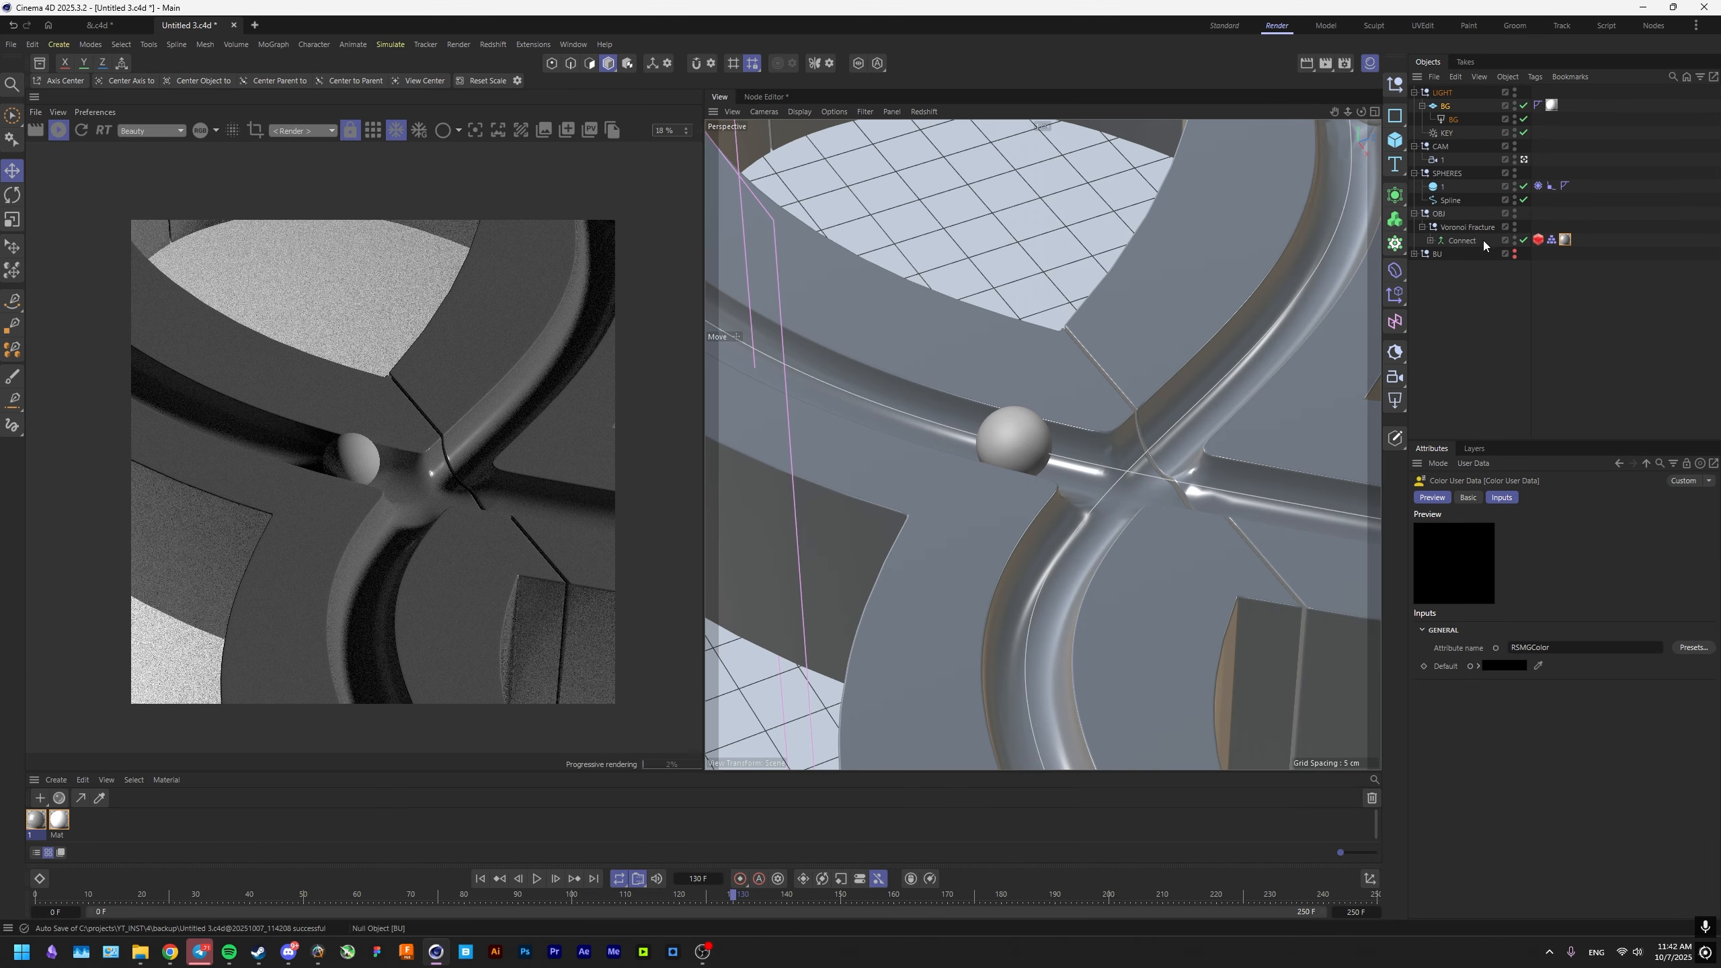
Delete the Connect object, leaving the Plain effector and Remesh pieces directly under the Voronoi Fracture.
click(1465, 242)
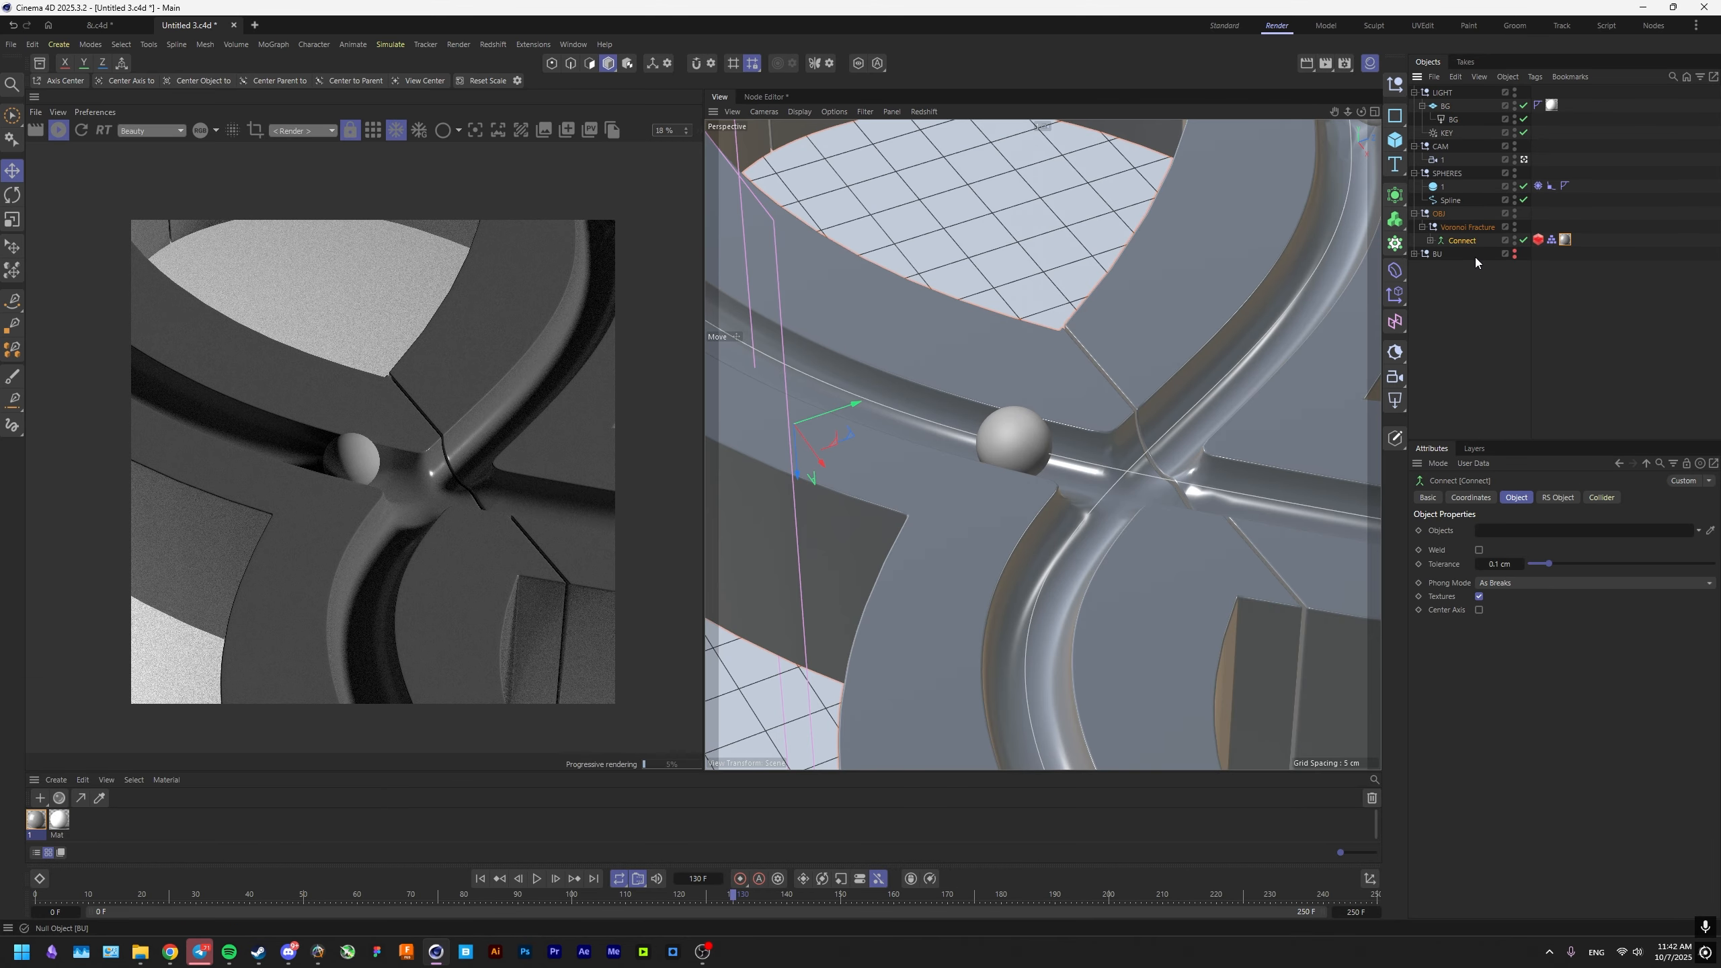
key(ctrl+z)
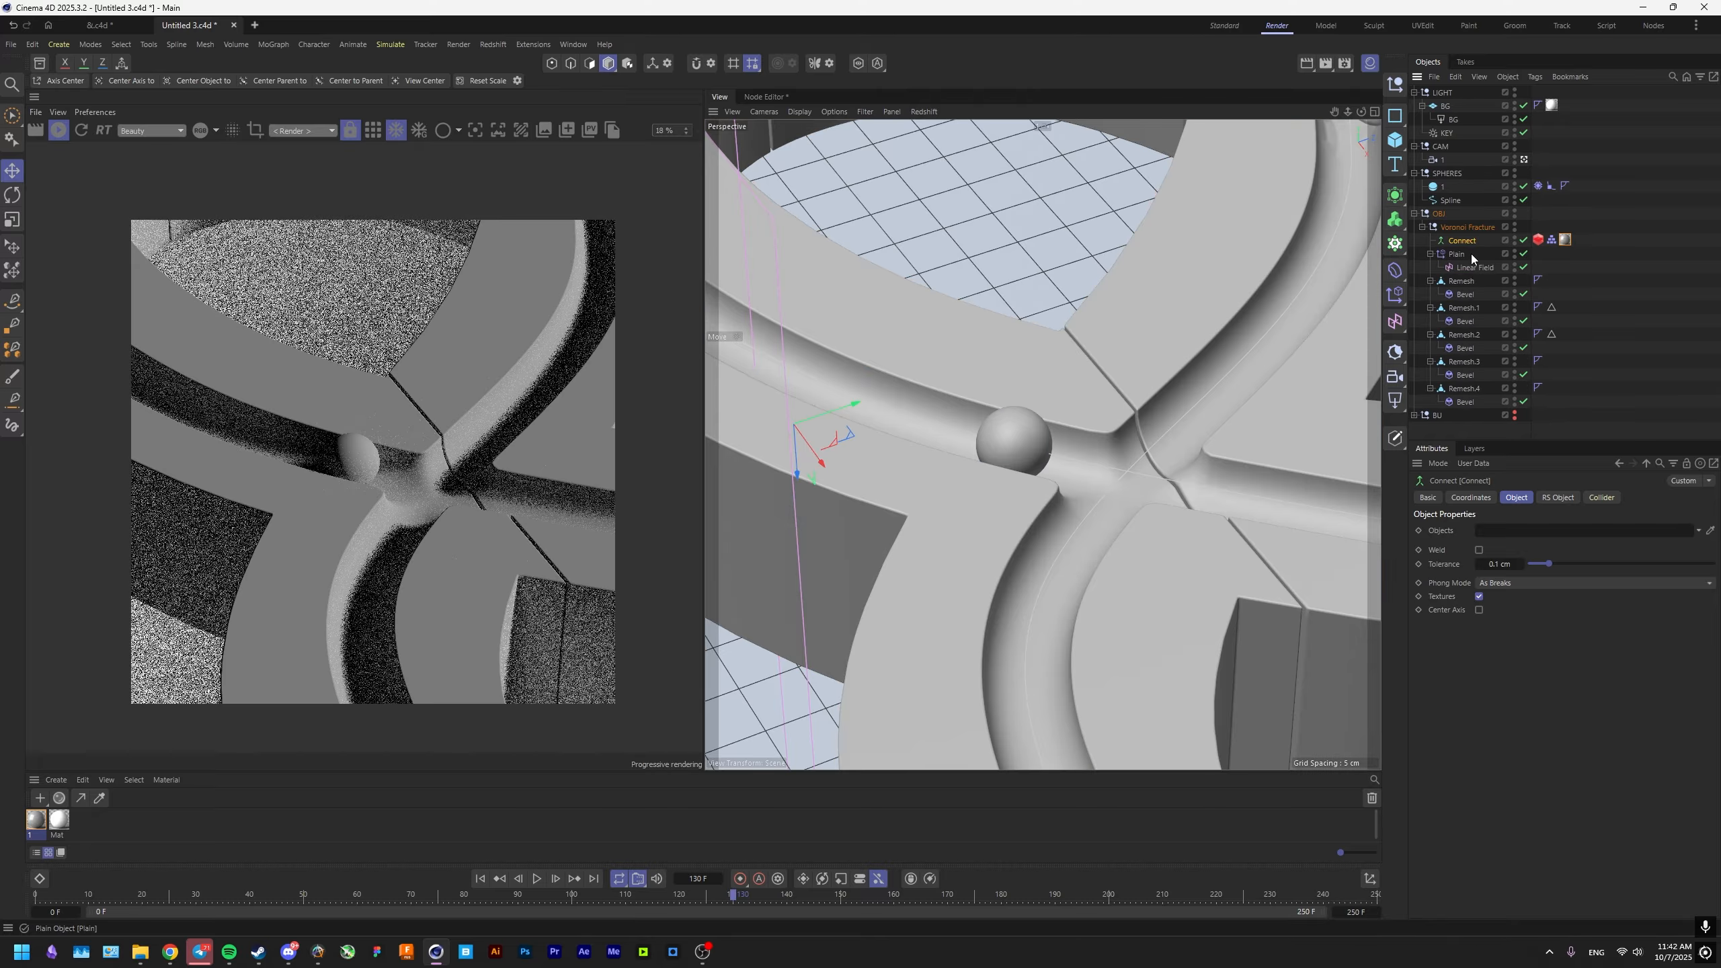
click(1456, 242)
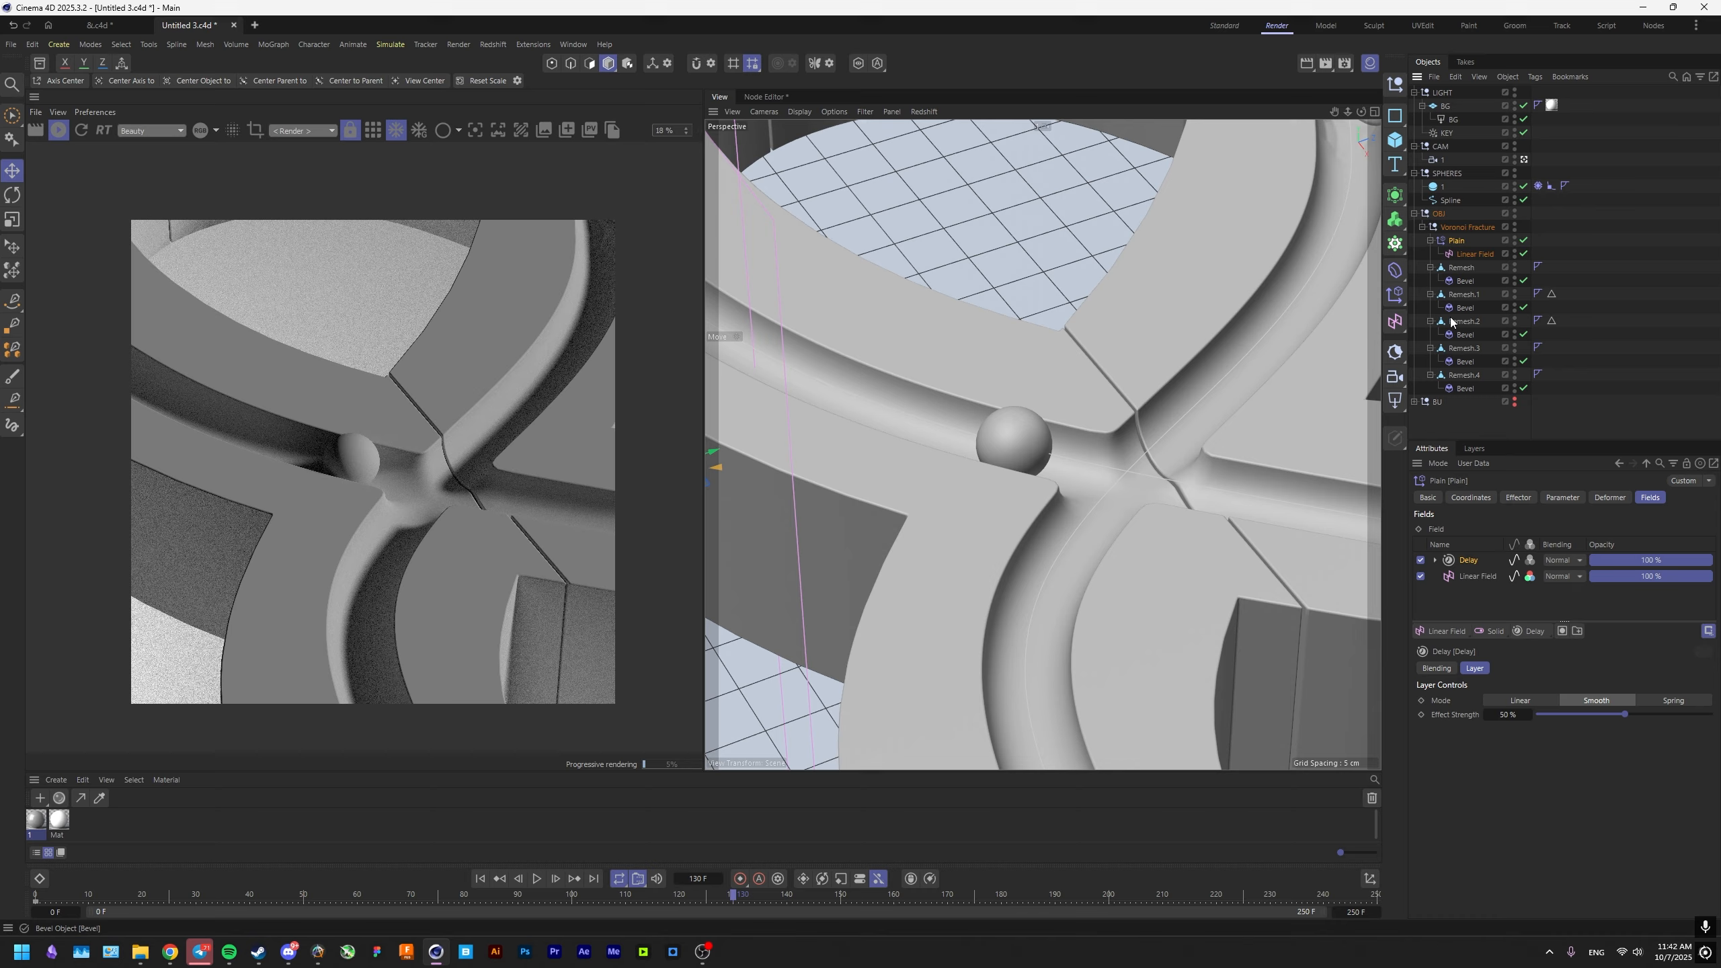
Add Redshift Object tags to all five Remesh pieces.
click(1462, 267)
ctrl+click(1464, 294)
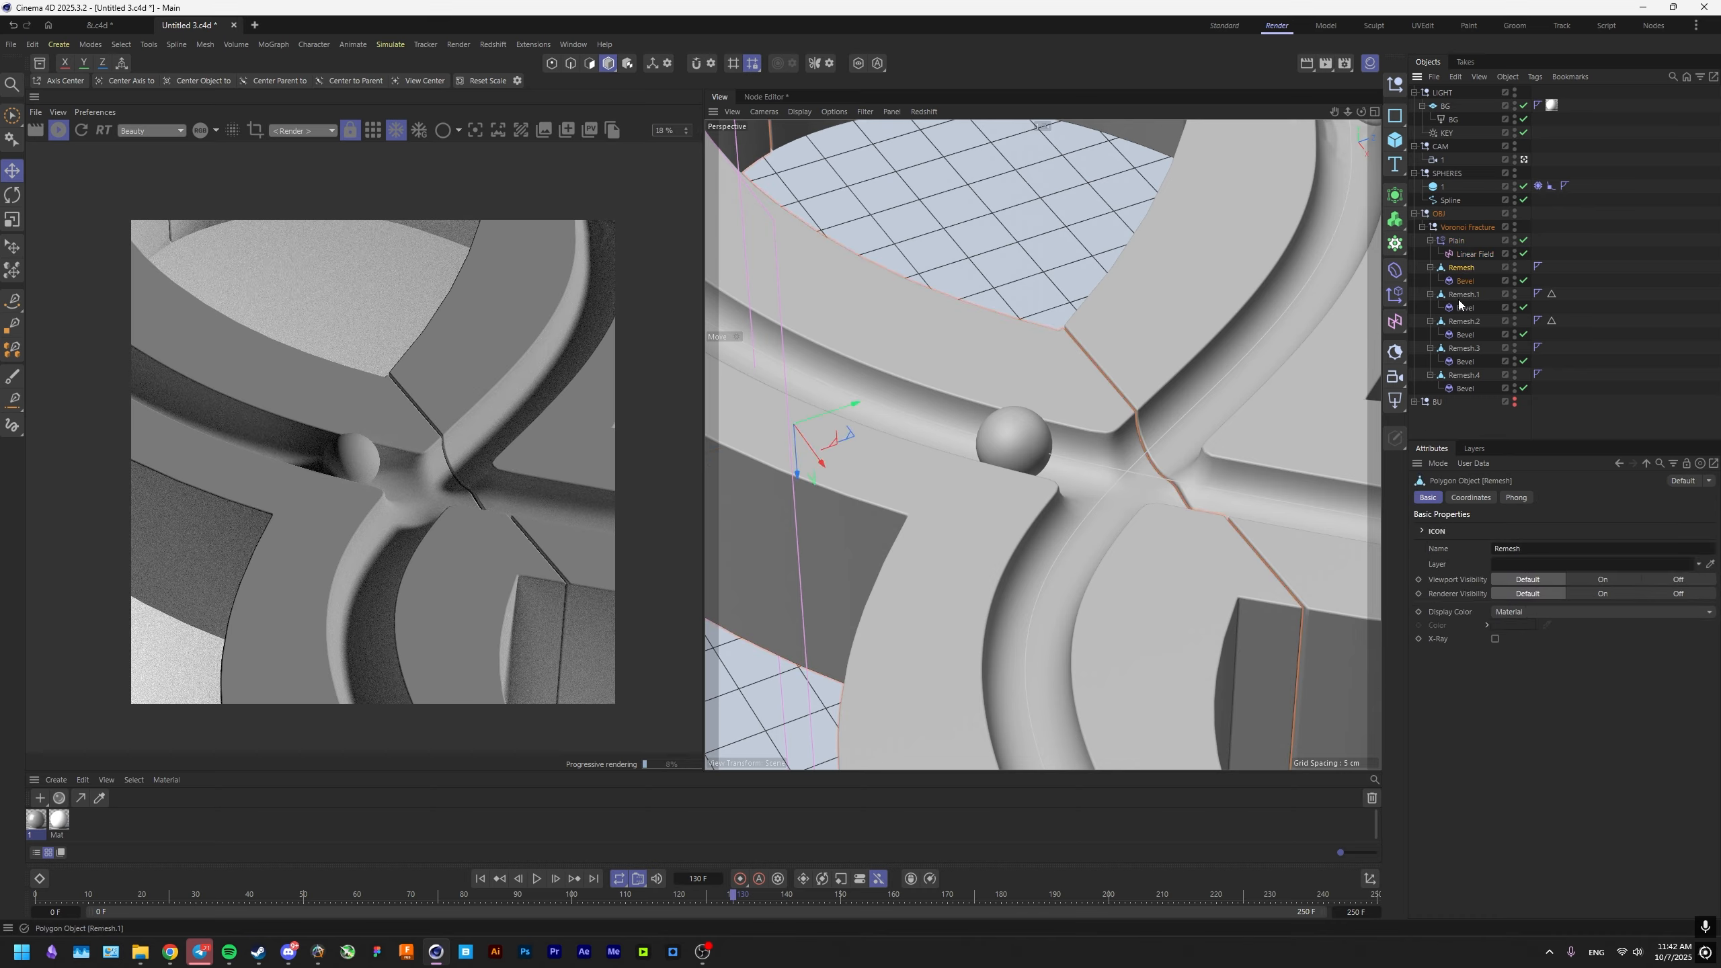
ctrl+click(1461, 324)
right_click(1474, 378)
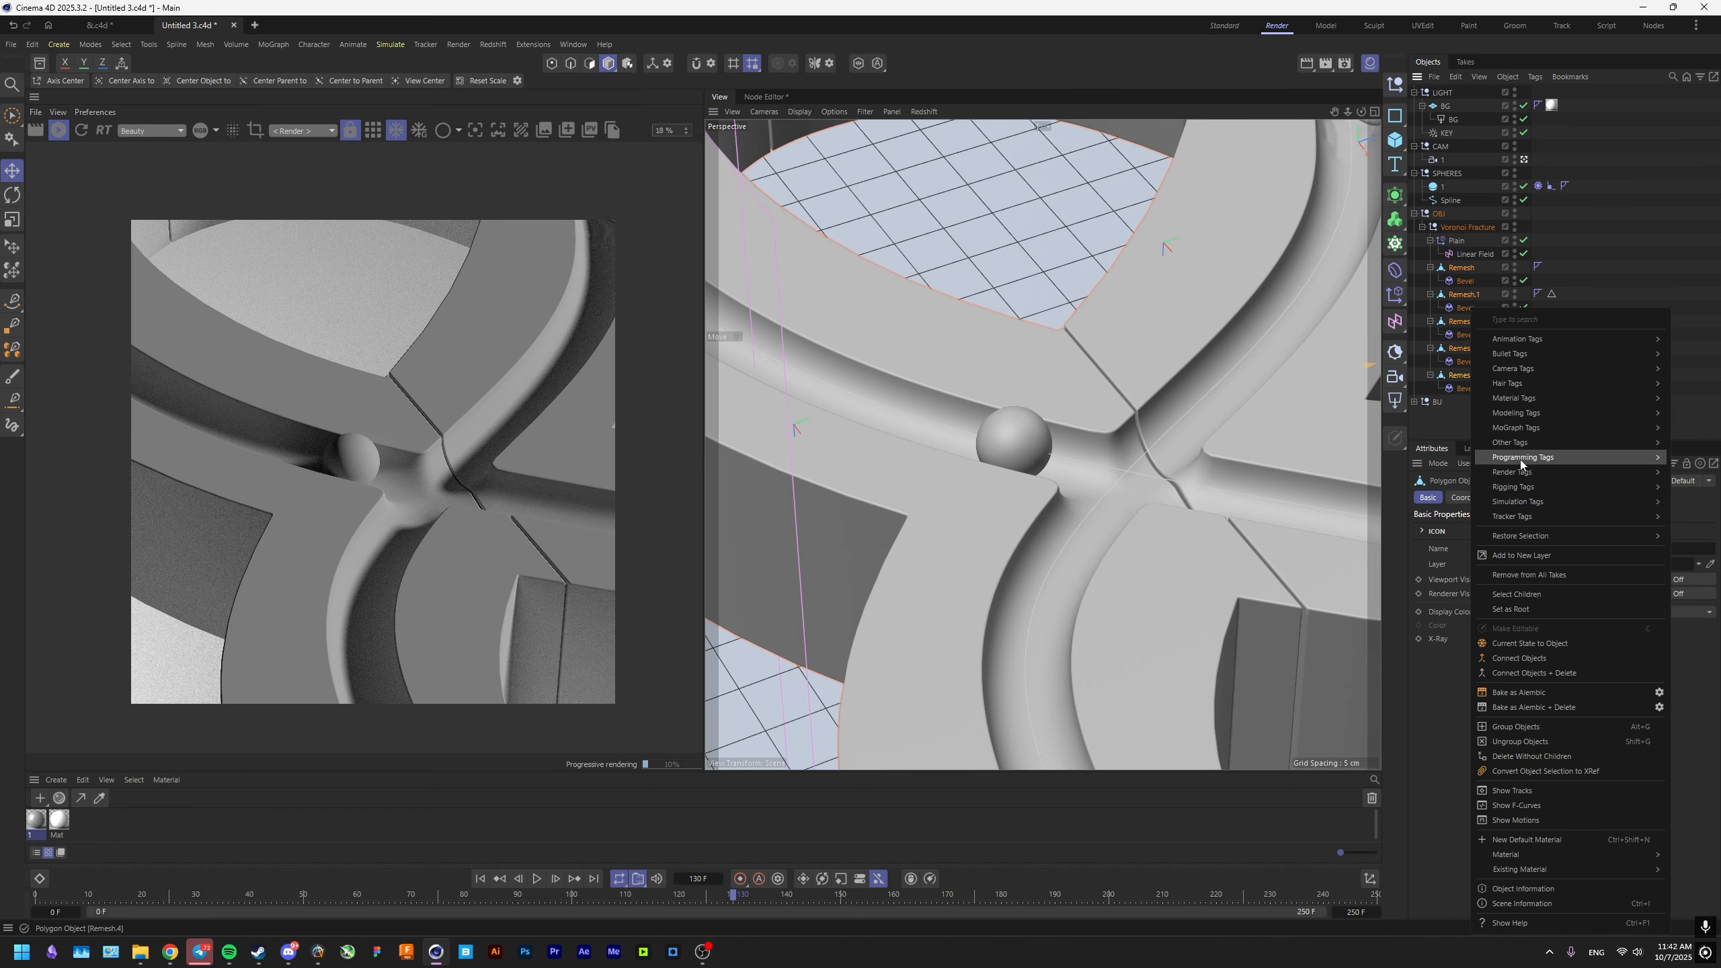
mouse_move(1522, 488)
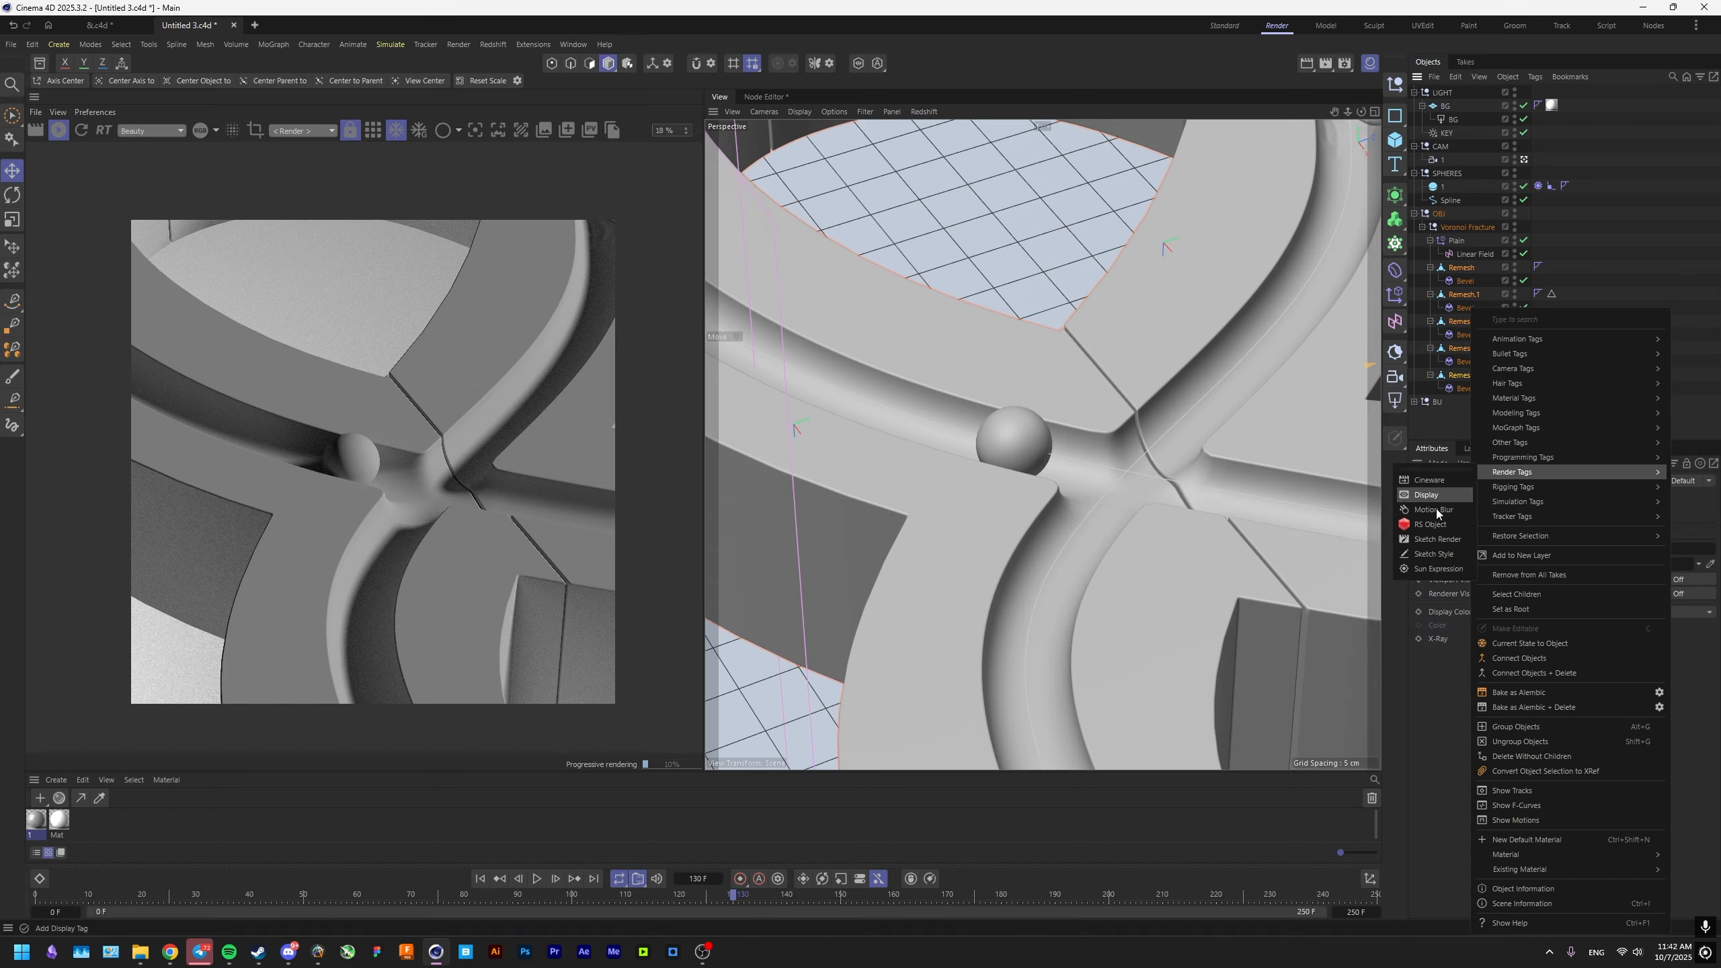
click(1398, 495)
Override the geometry settings on all five Redshift Object tags and enable tessellation and displacement.
ctrl+click(1537, 295)
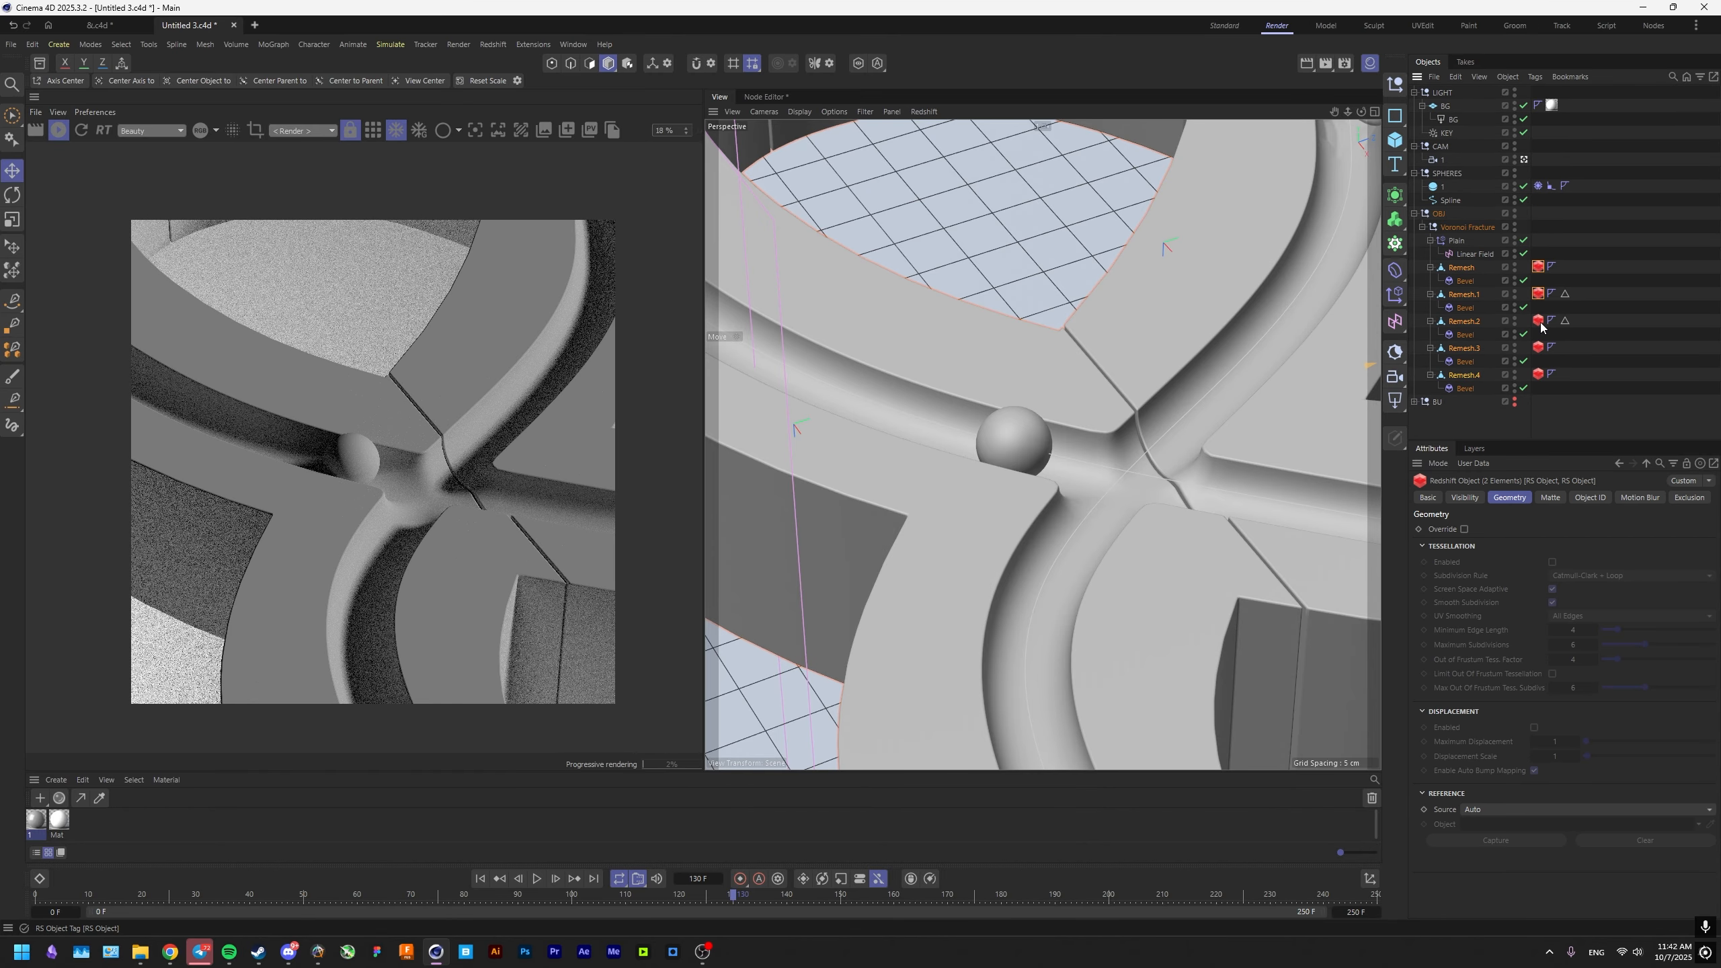
ctrl+click(1539, 375)
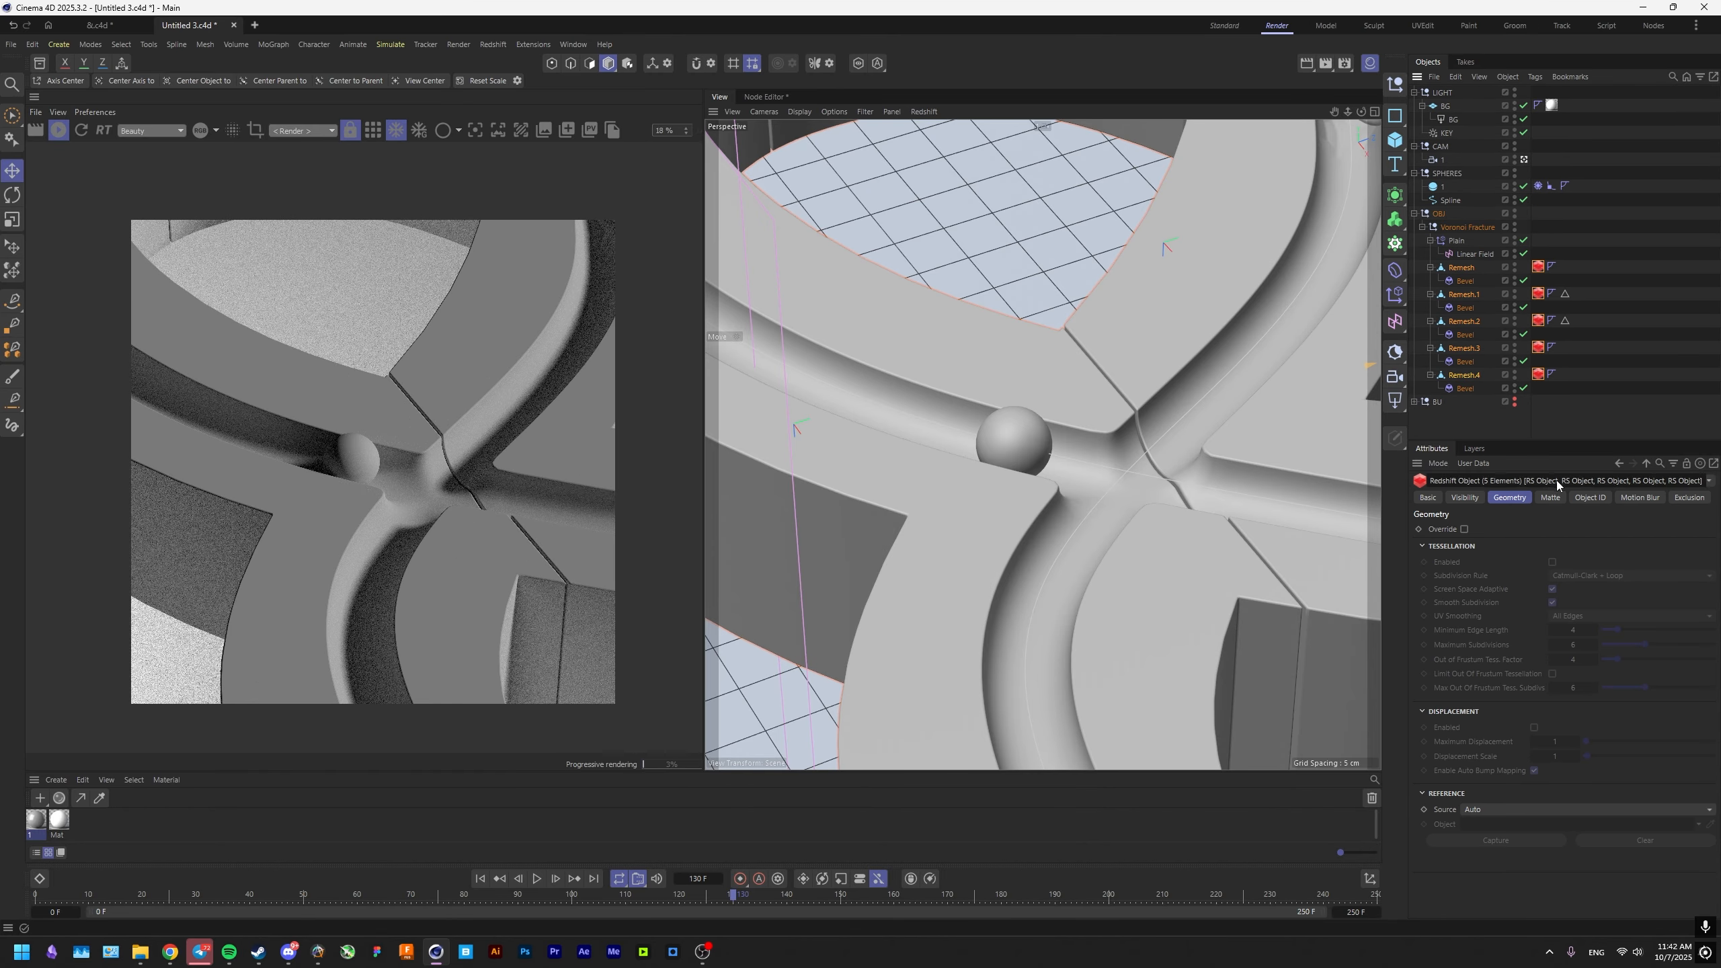
click(1551, 562)
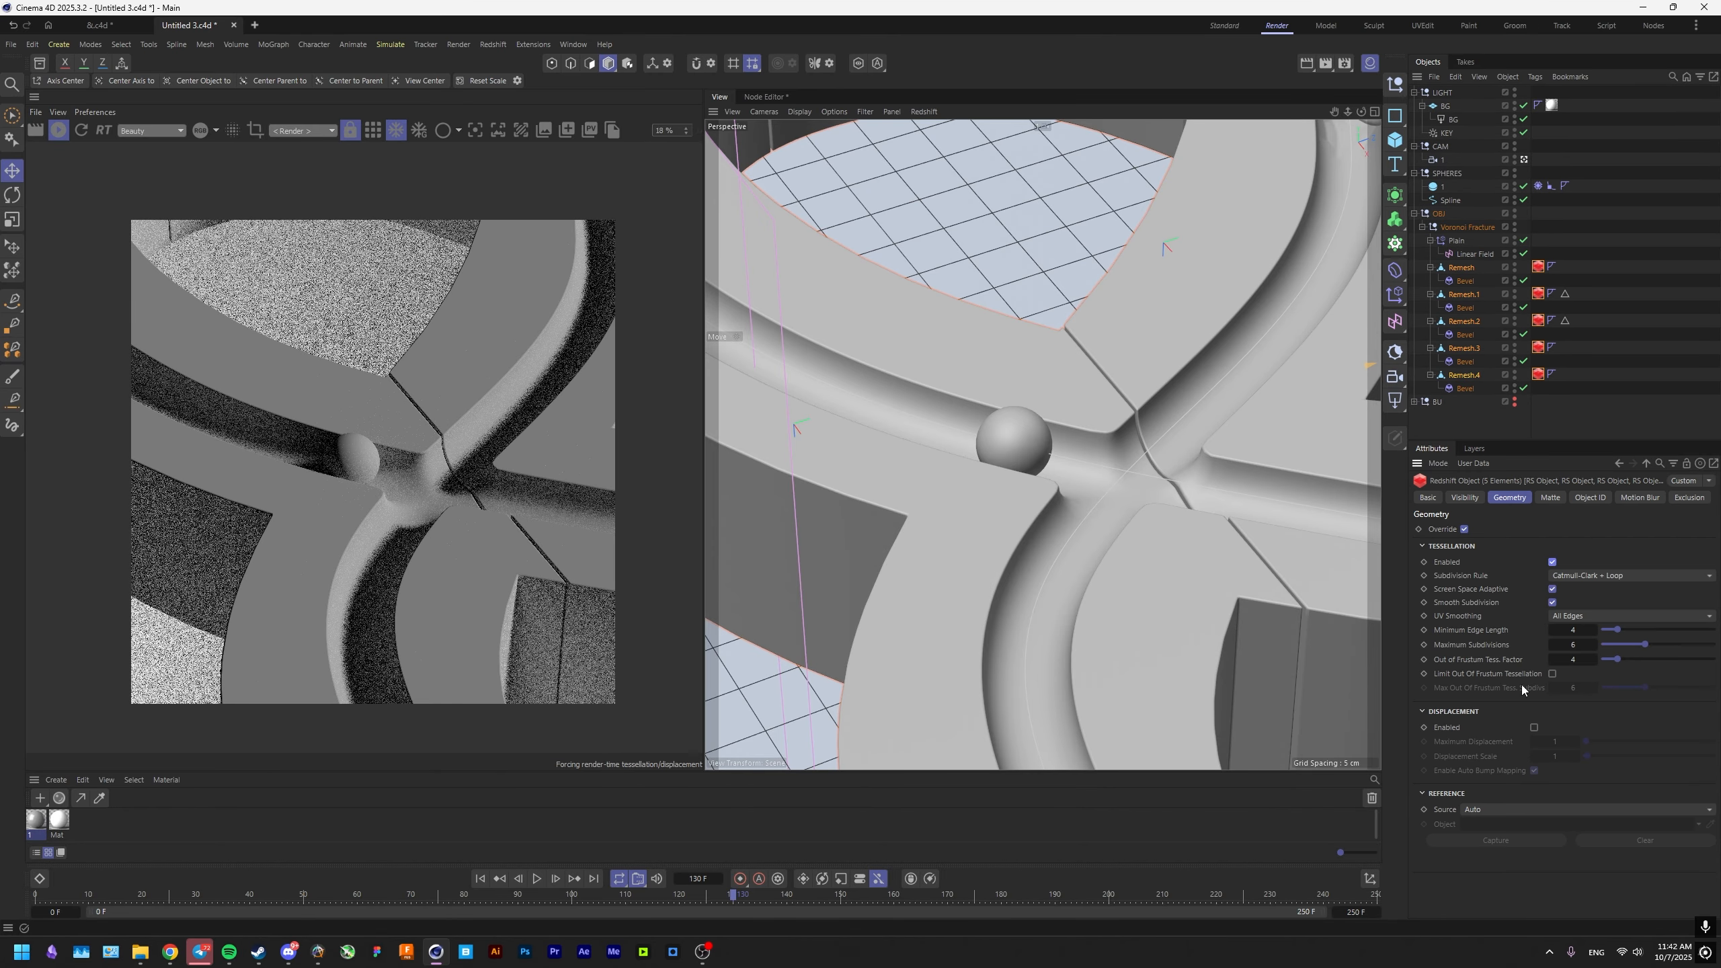
click(1534, 727)
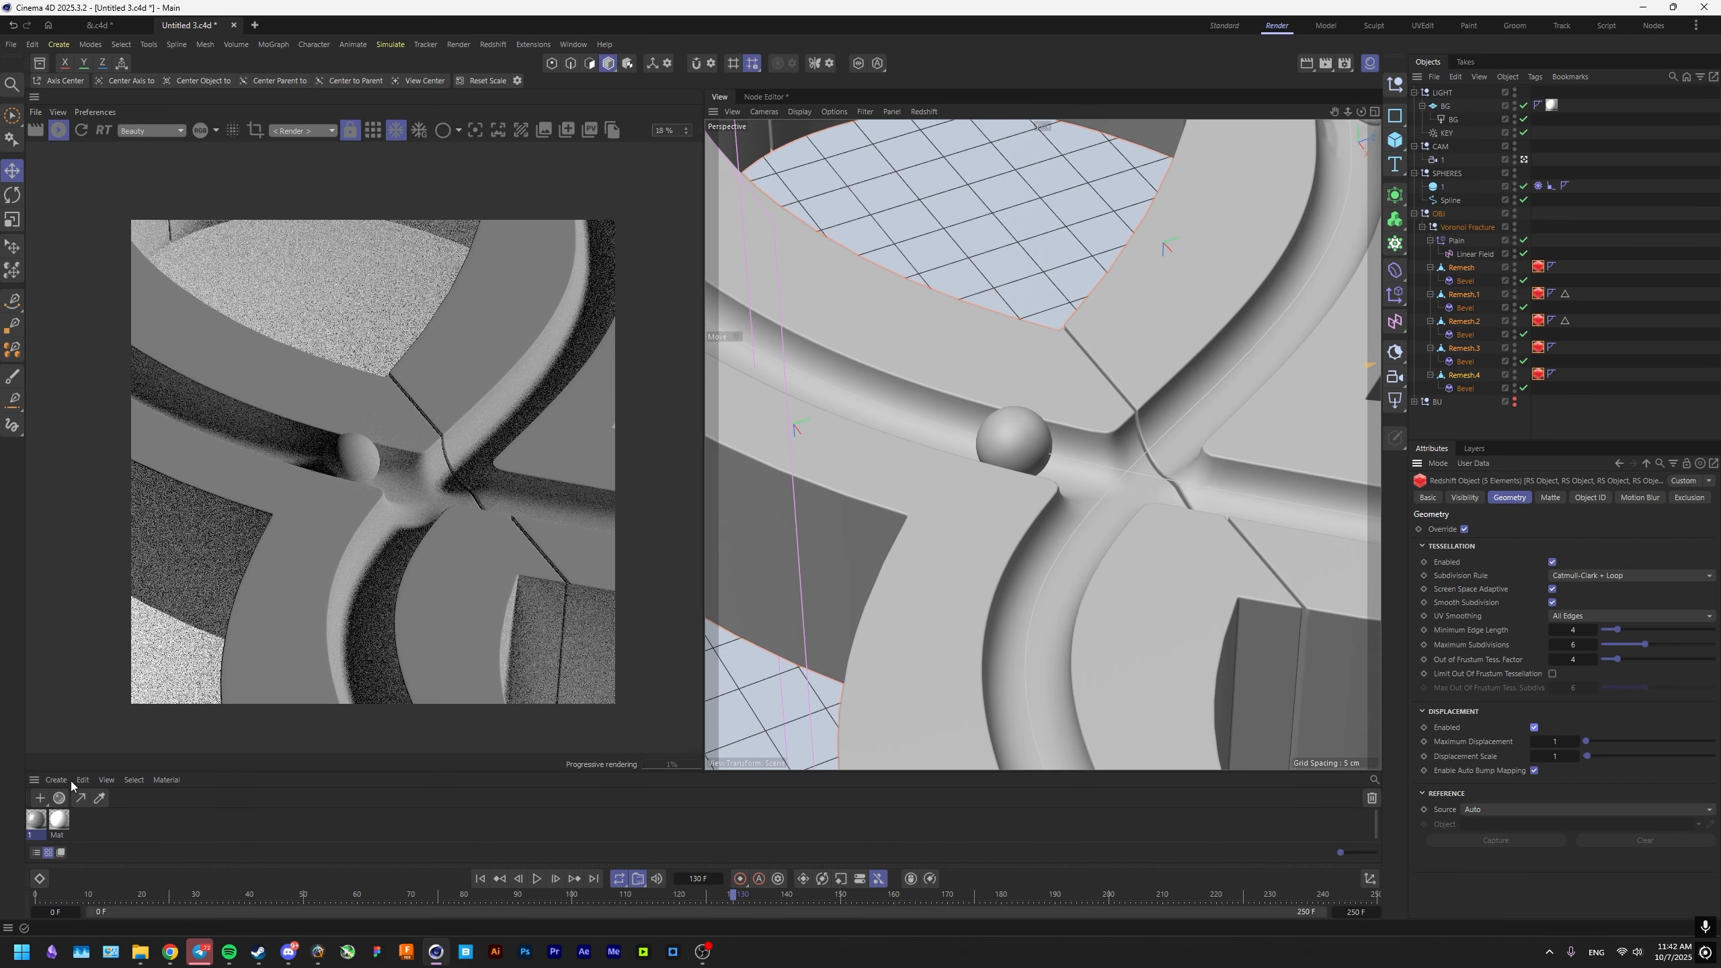
Set material 1's Color User Data attribute to RSObjectColor, solo the node and apply the material to all Remesh pieces.
double_click(37, 820)
middle_drag(819, 419, 994, 436)
drag(993, 435, 987, 436)
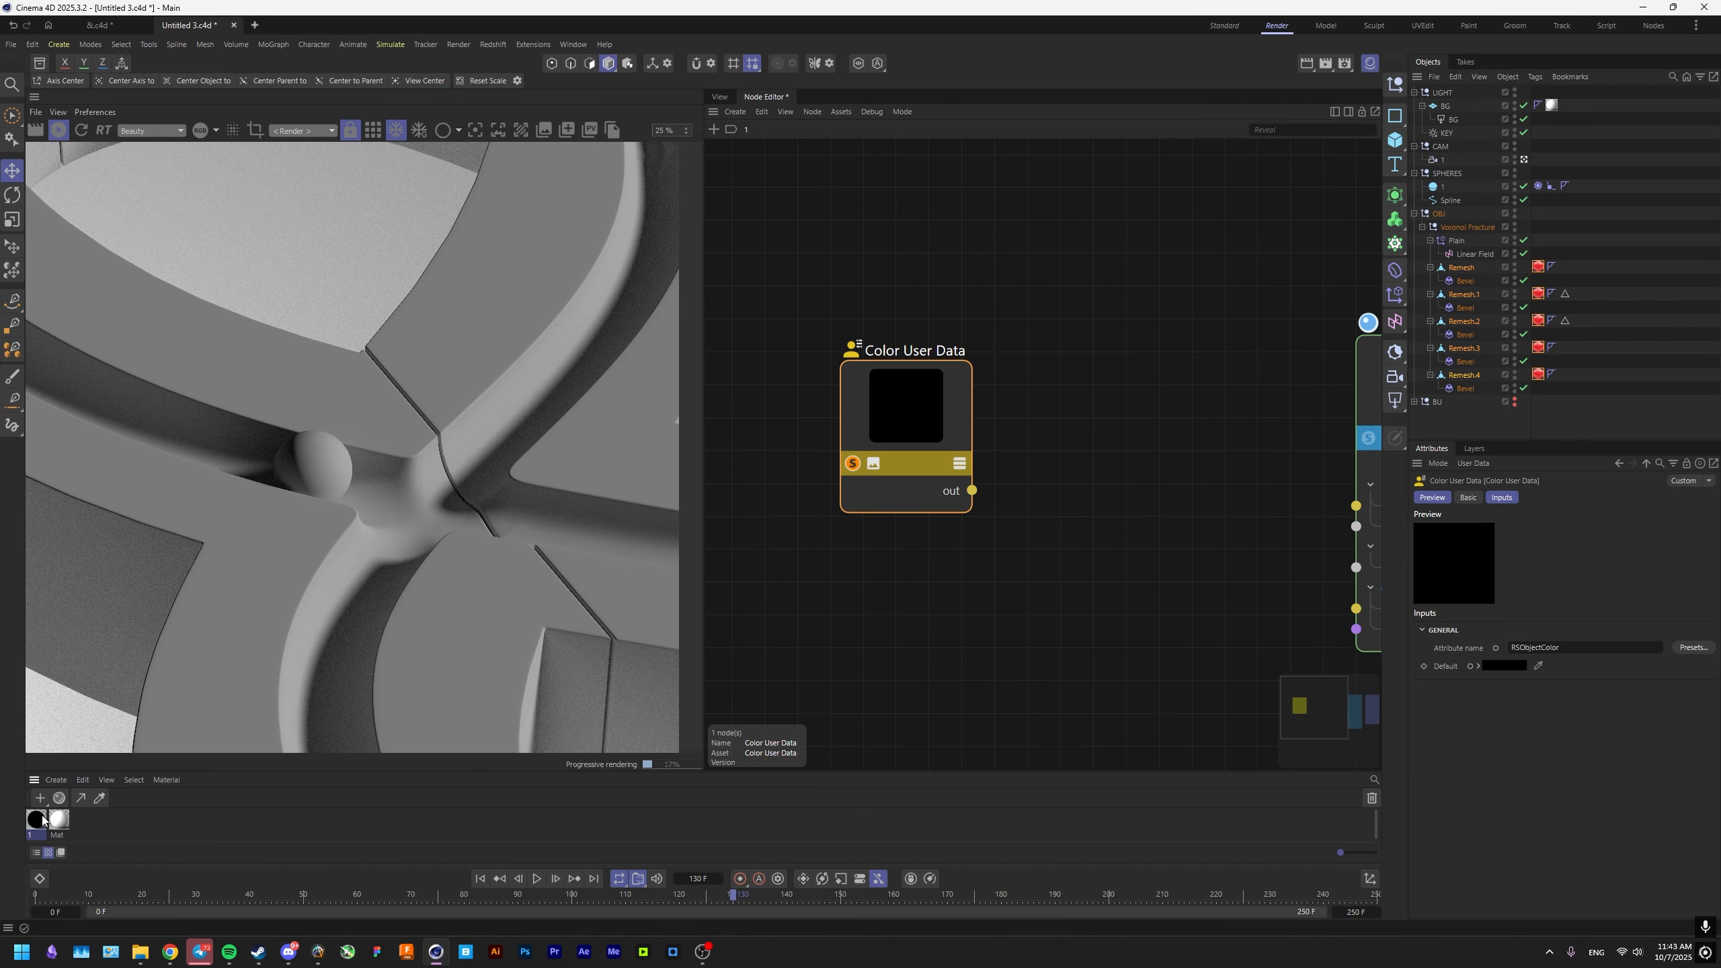
right_click(42, 820)
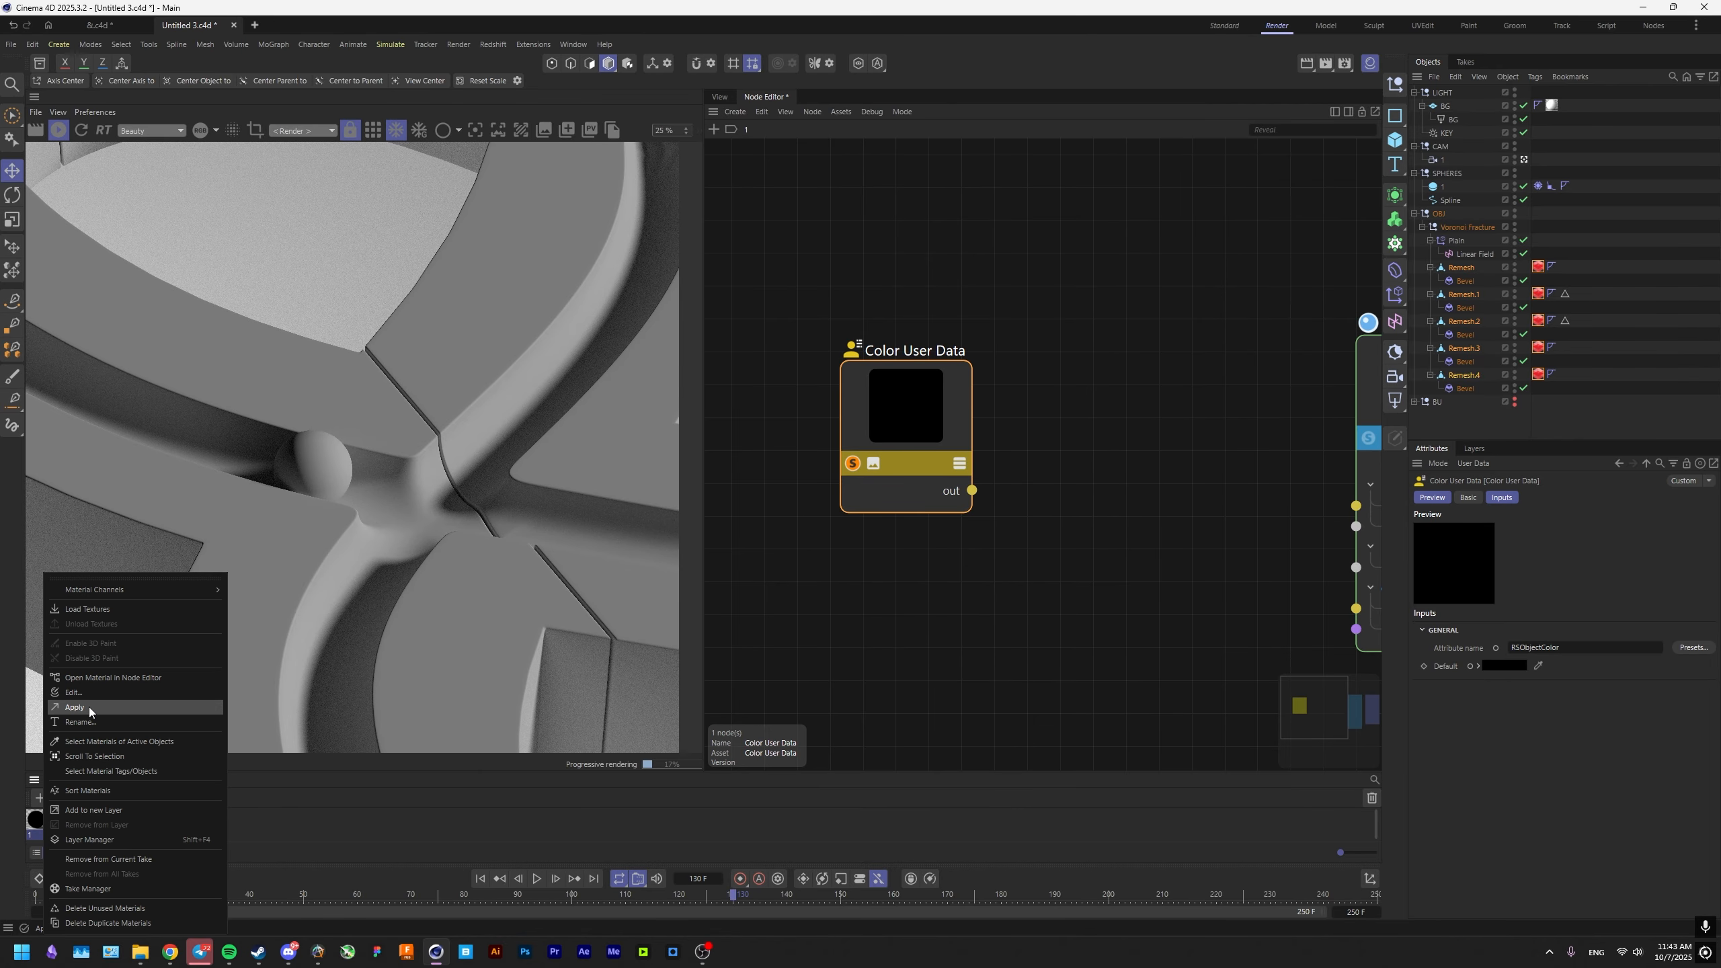
click(82, 710)
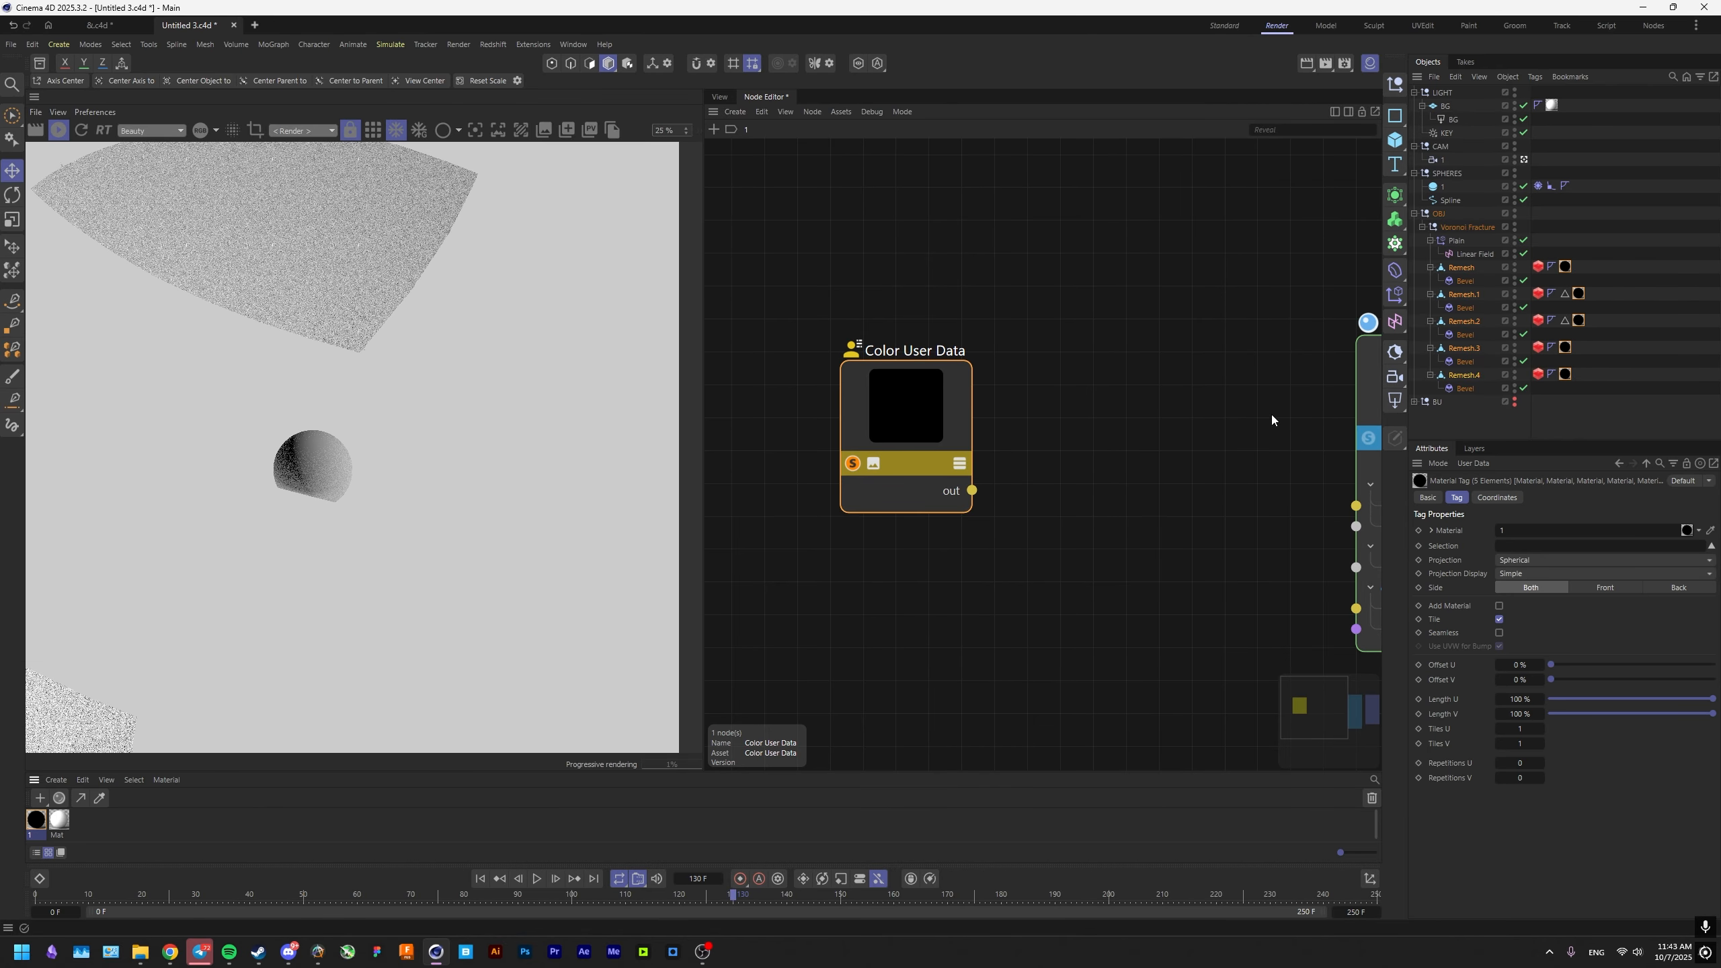
Switch the Color User Data node's attribute to the Geometry ID Color object preset and check the piece colours in the render.
drag(935, 428, 944, 428)
click(1091, 546)
click(935, 433)
click(1693, 648)
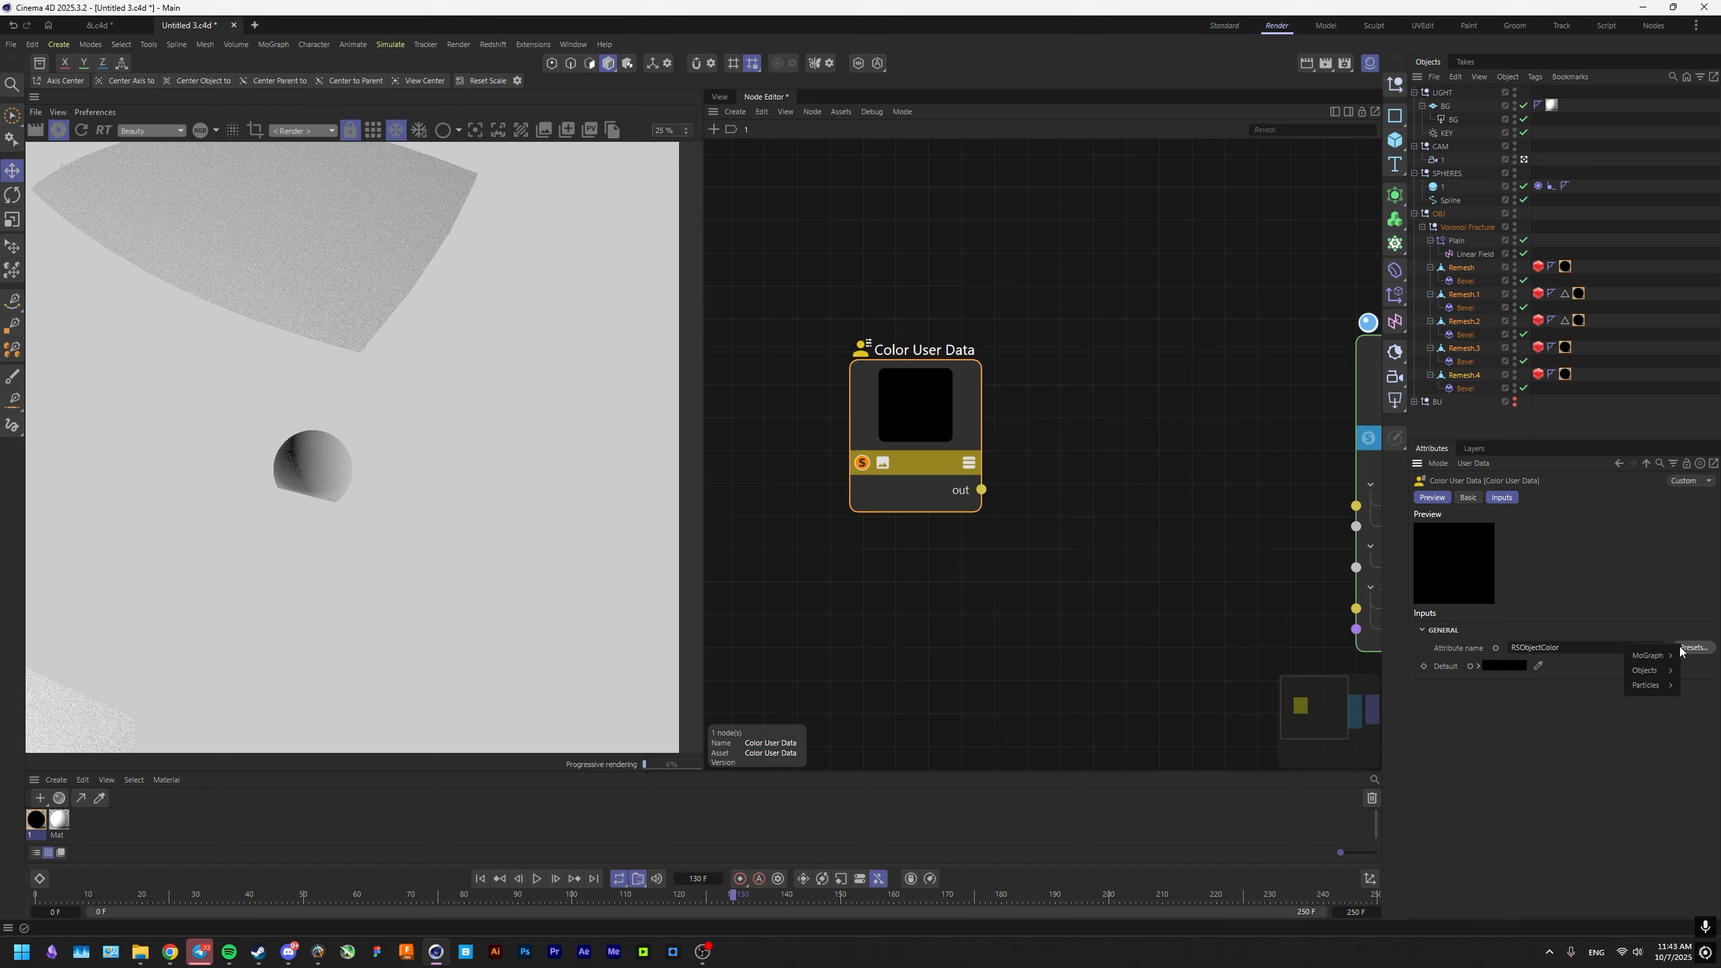
mouse_move(1653, 671)
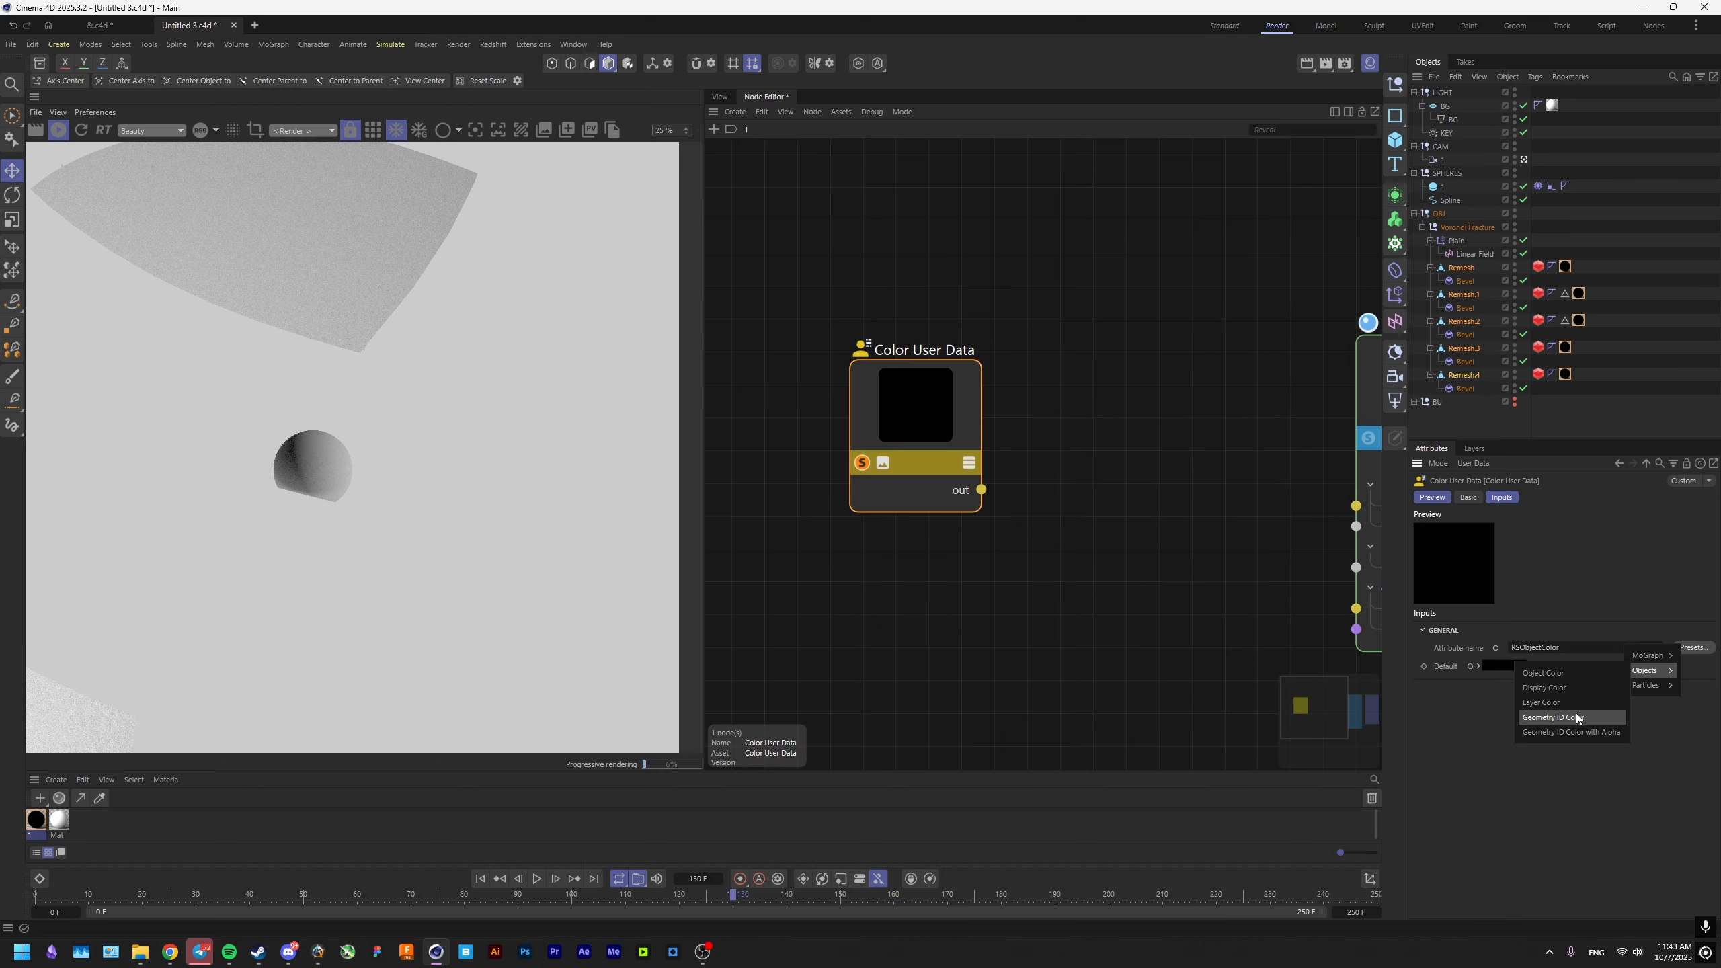
click(1552, 717)
scroll(456, 499, down, 4)
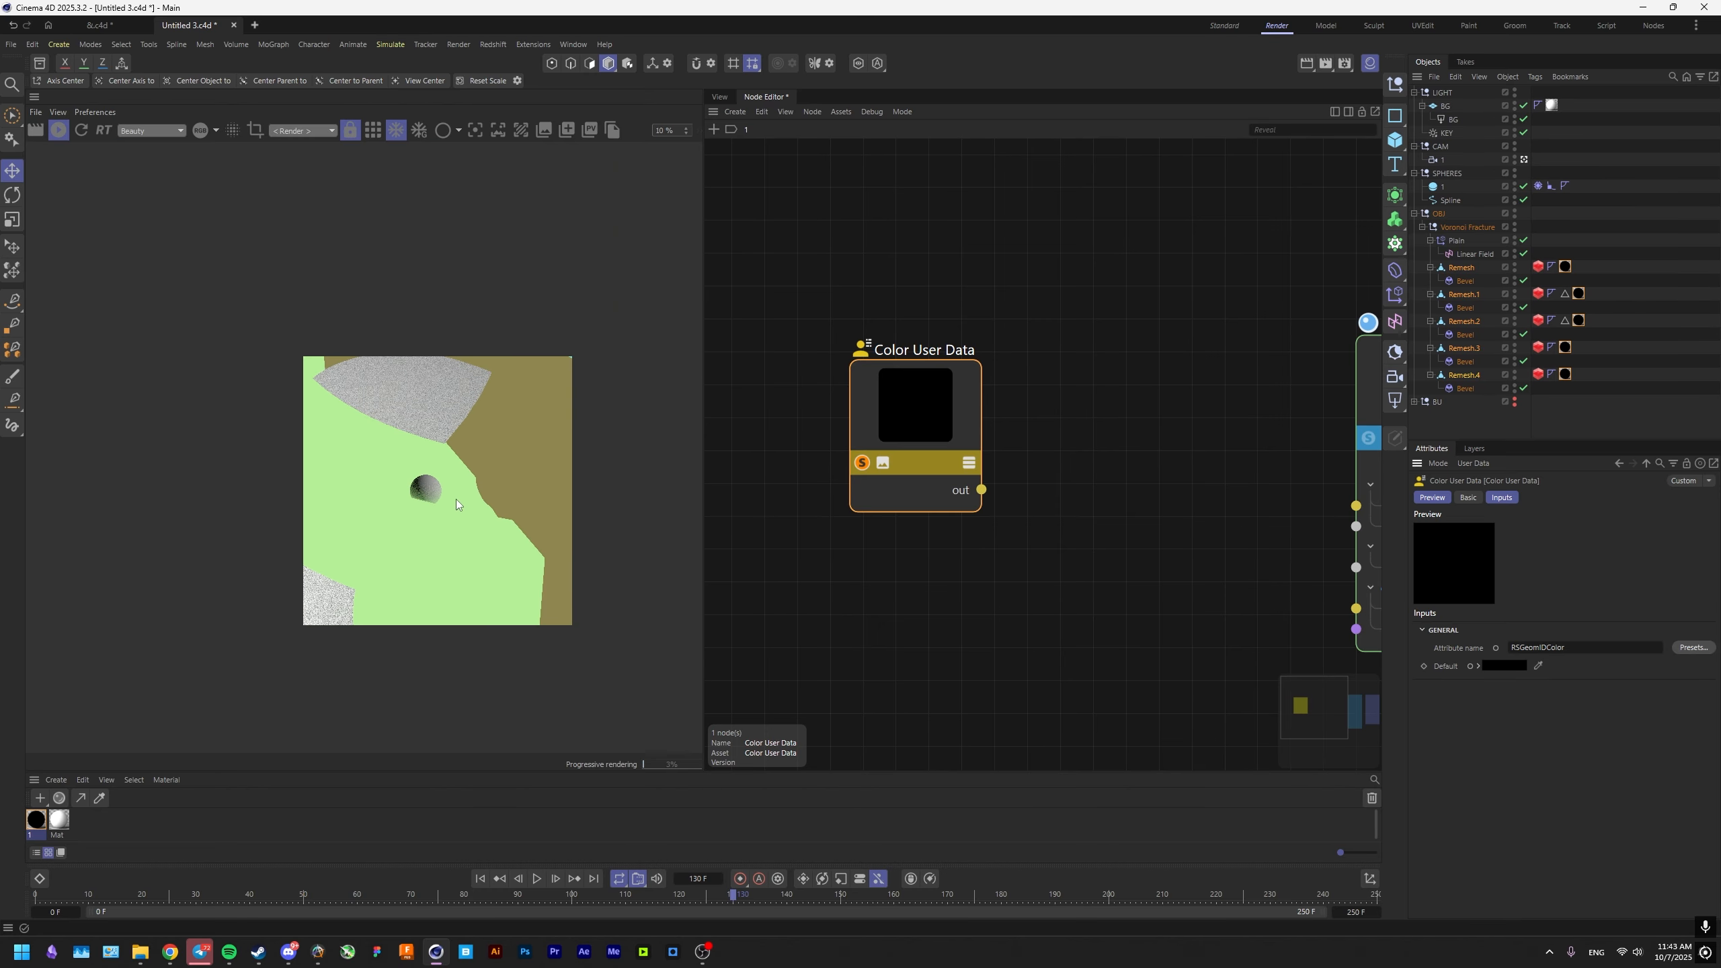
scroll(451, 500, up, 3)
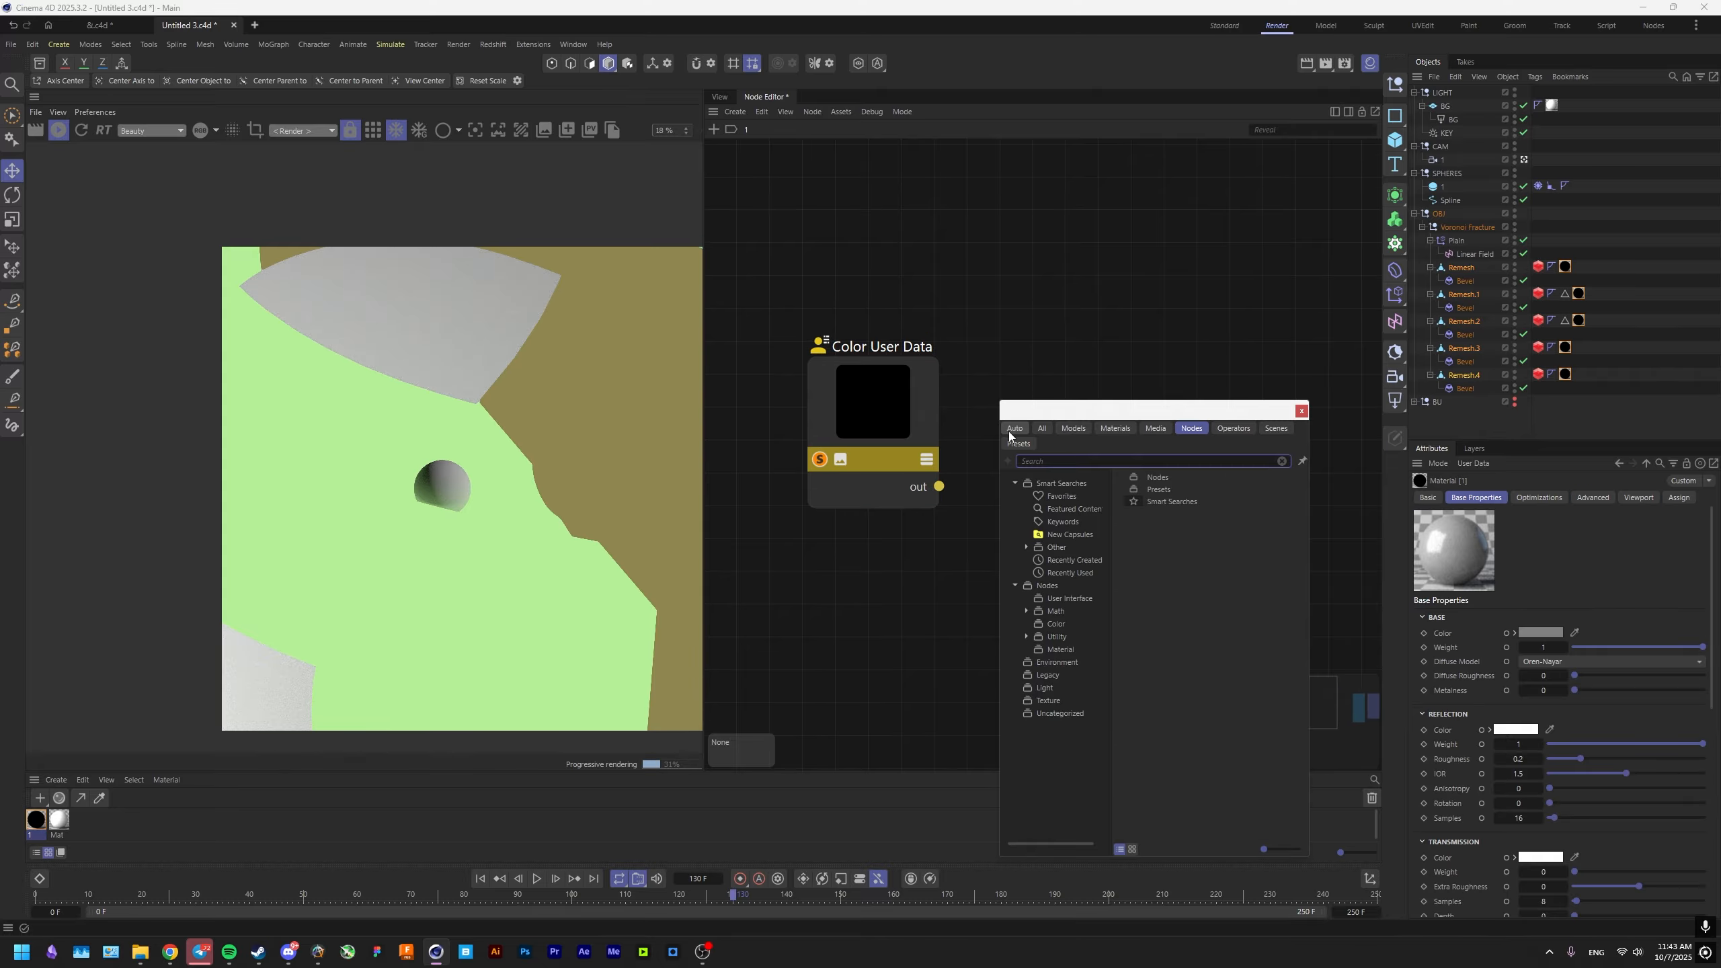
Bring the wall texture 2.png into material 1's node graph as a Texture node beside Color User Data.
click(897, 585)
click(141, 954)
drag(1193, 513, 1056, 290)
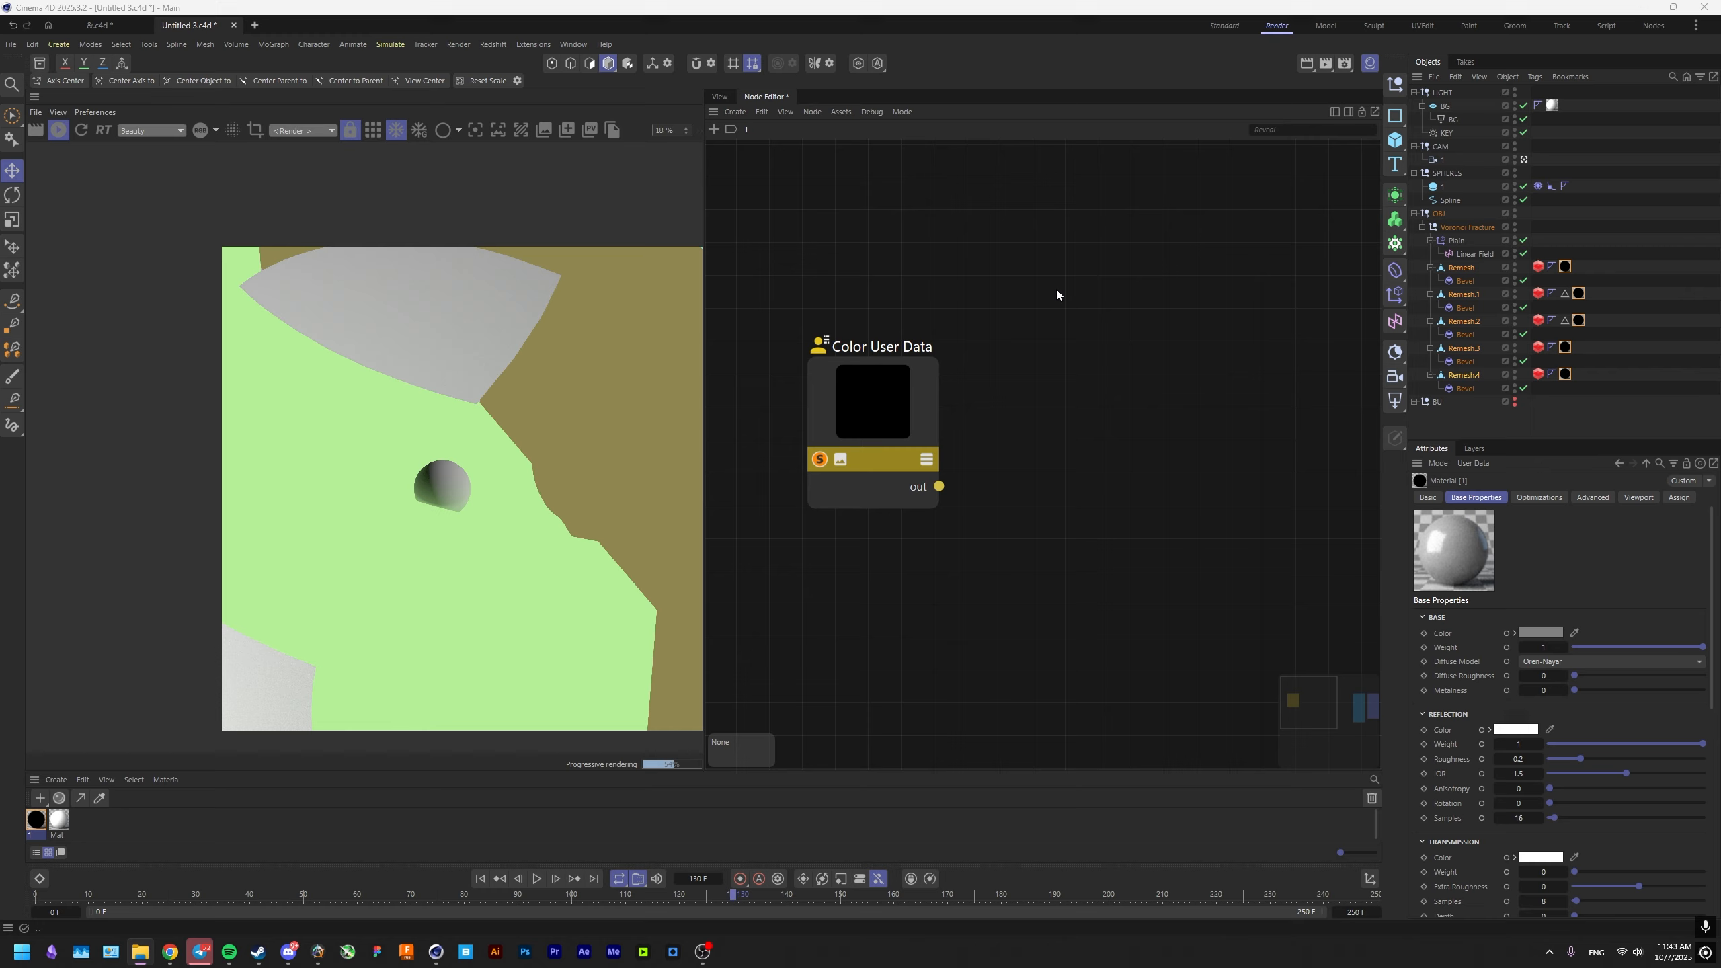
click(955, 532)
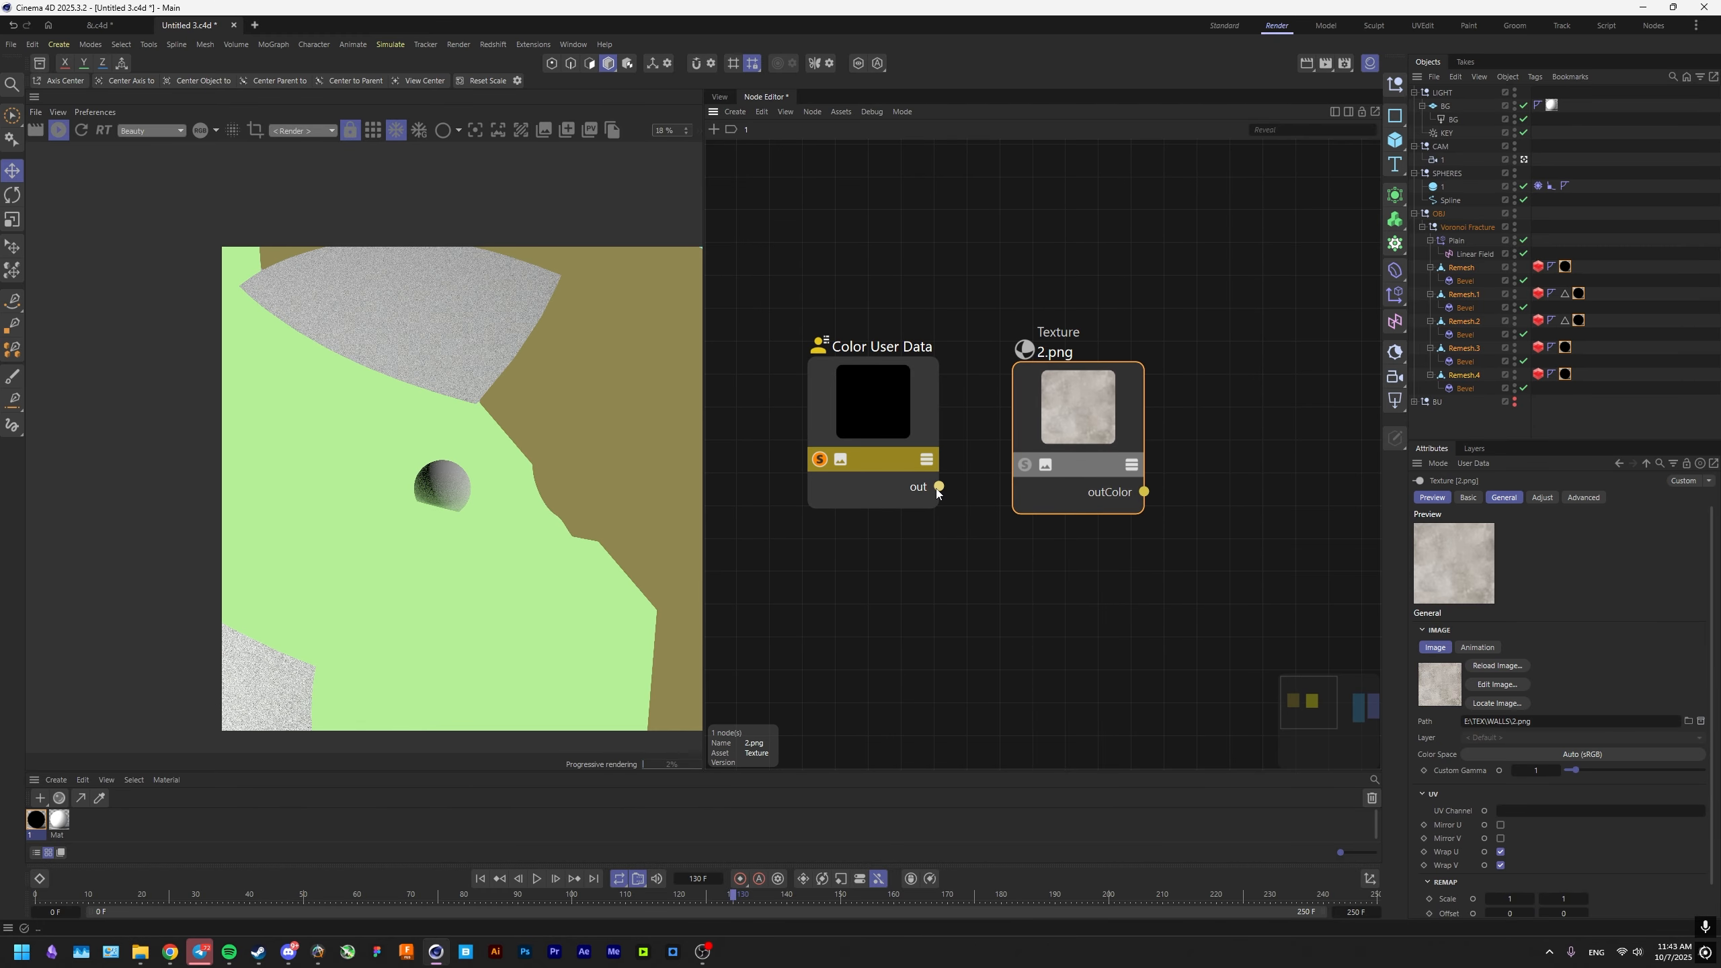
Feed the Color User Data output into the 2.png texture's Remap Offset and solo the texture node to preview it.
drag(1052, 510, 1050, 512)
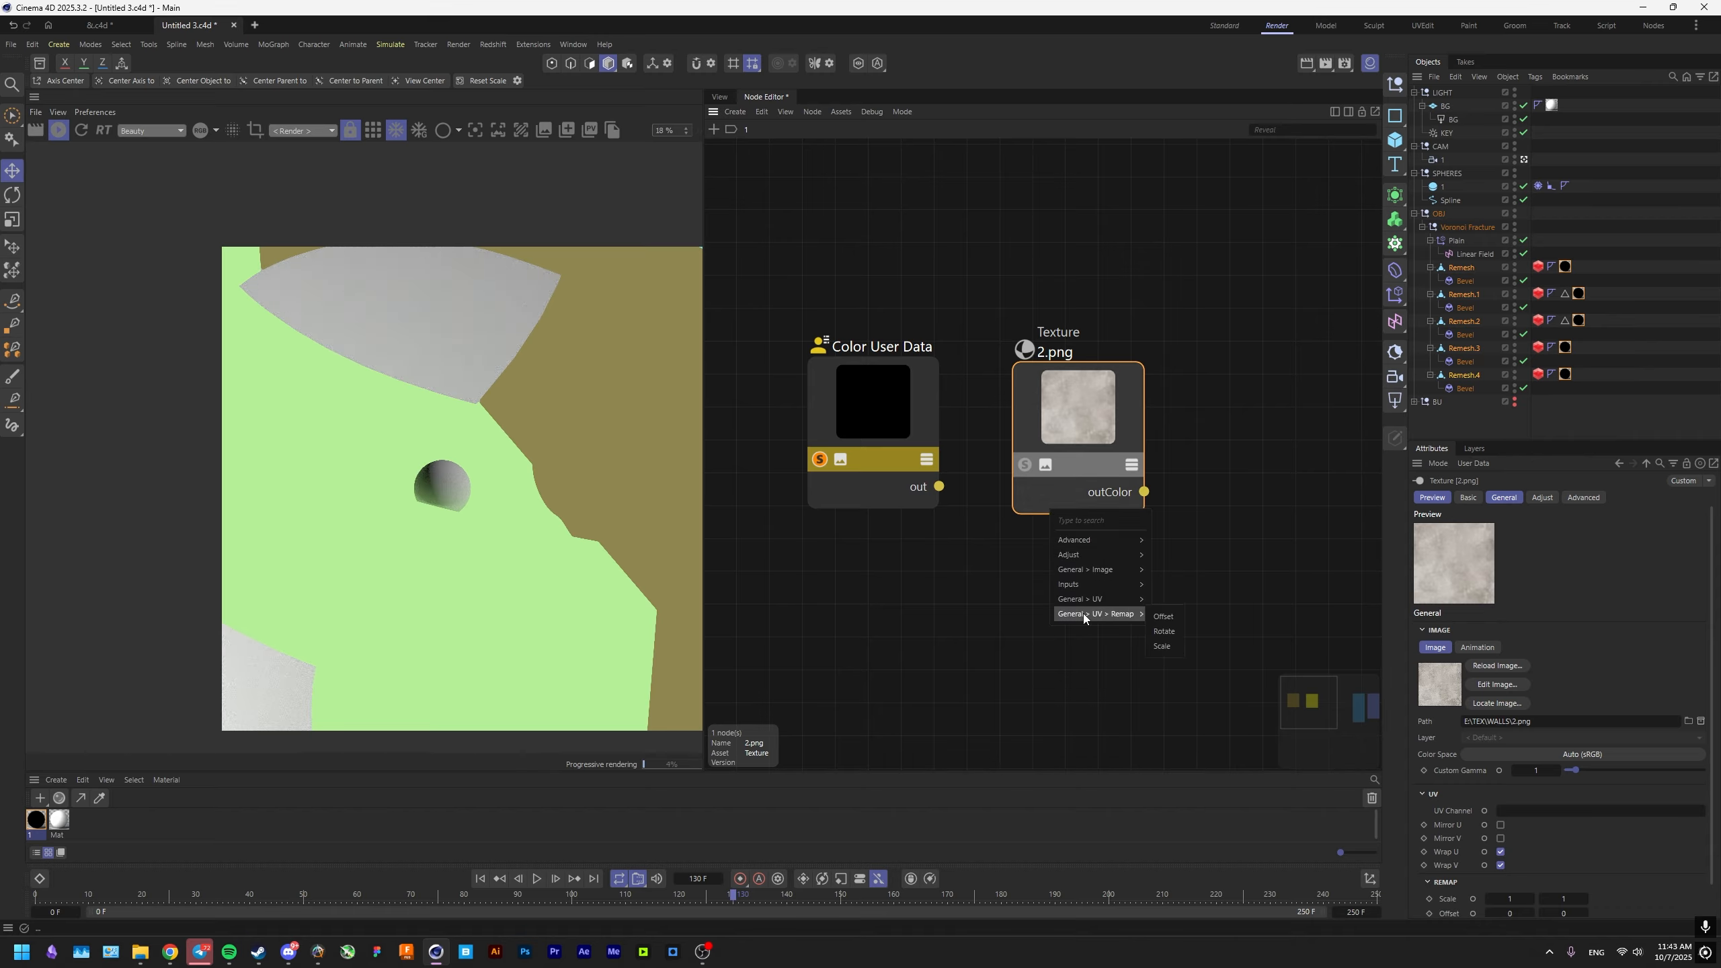
mouse_move(1108, 601)
click(1161, 616)
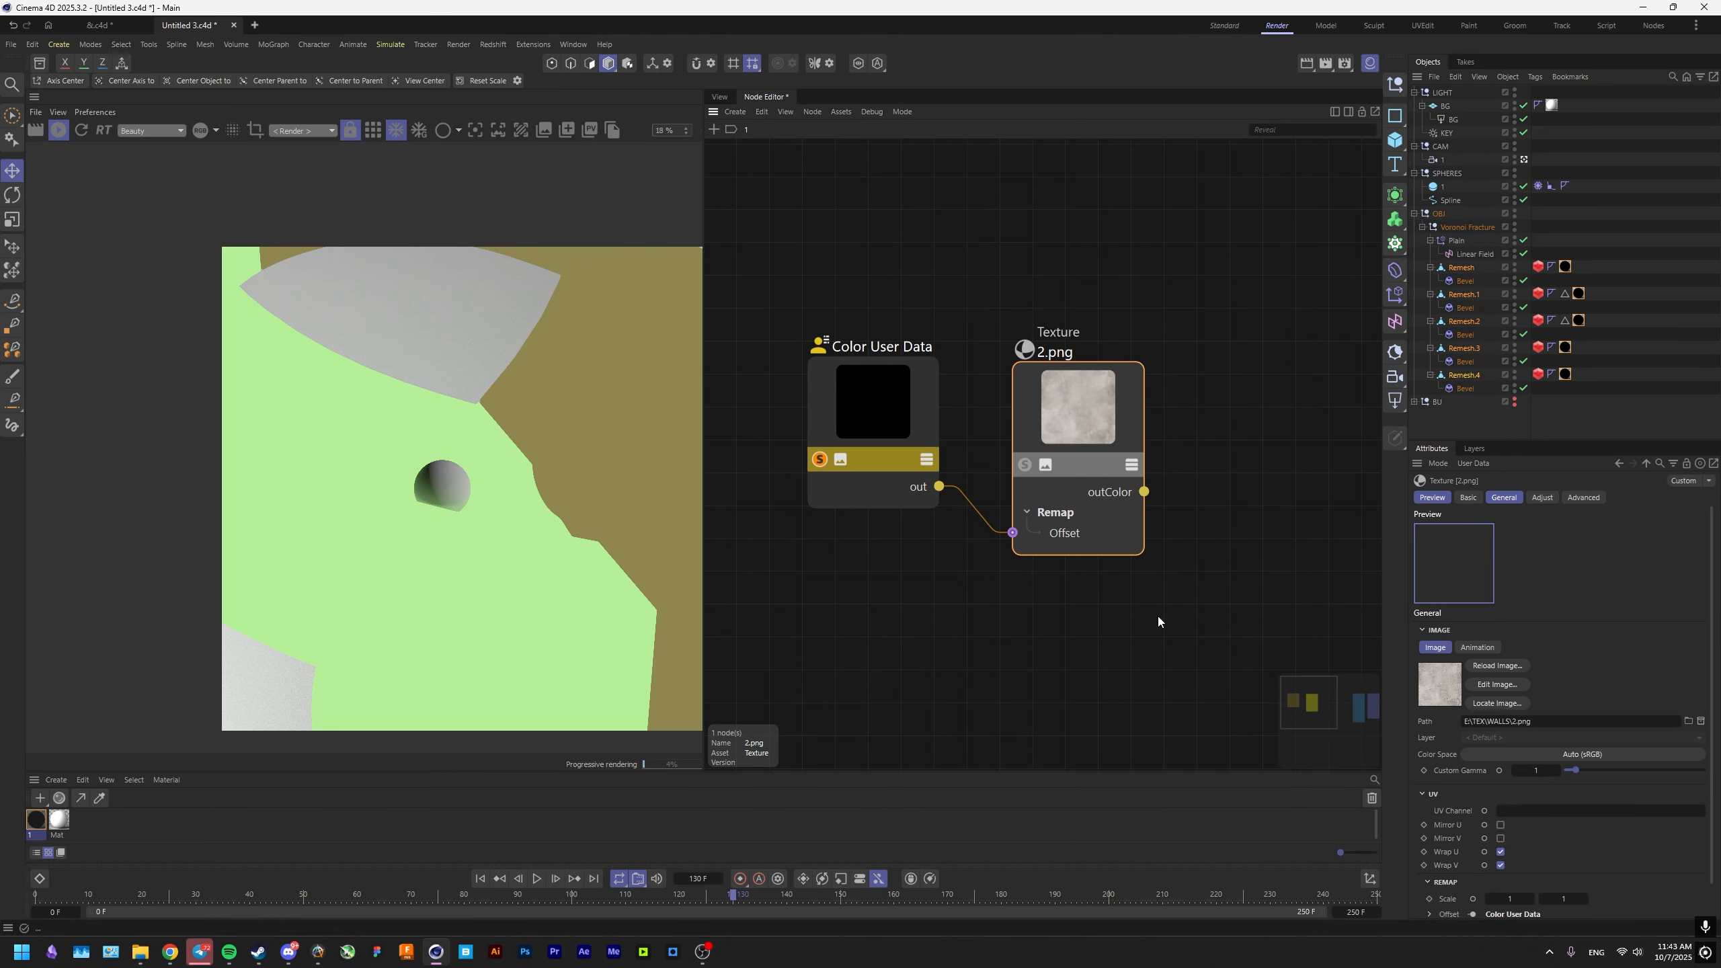
click(1026, 466)
scroll(438, 539, down, 4)
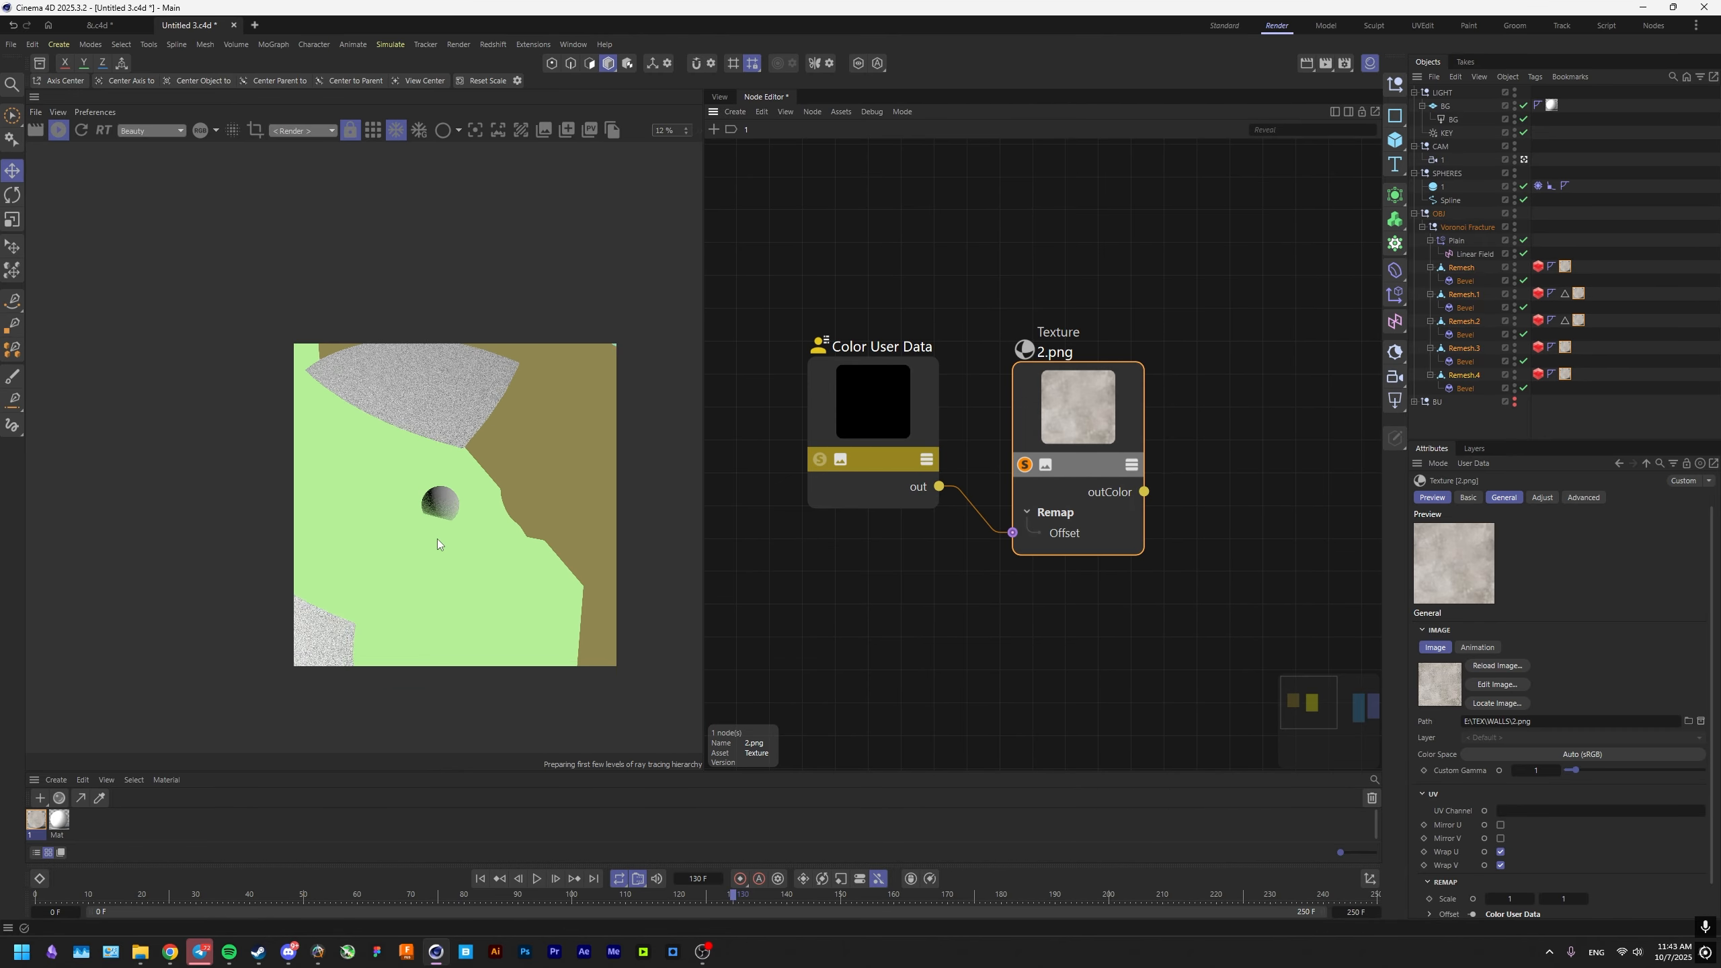
scroll(445, 541, up, 5)
middle_drag(446, 541, 373, 546)
drag(1053, 445, 1008, 471)
middle_drag(1065, 466, 882, 485)
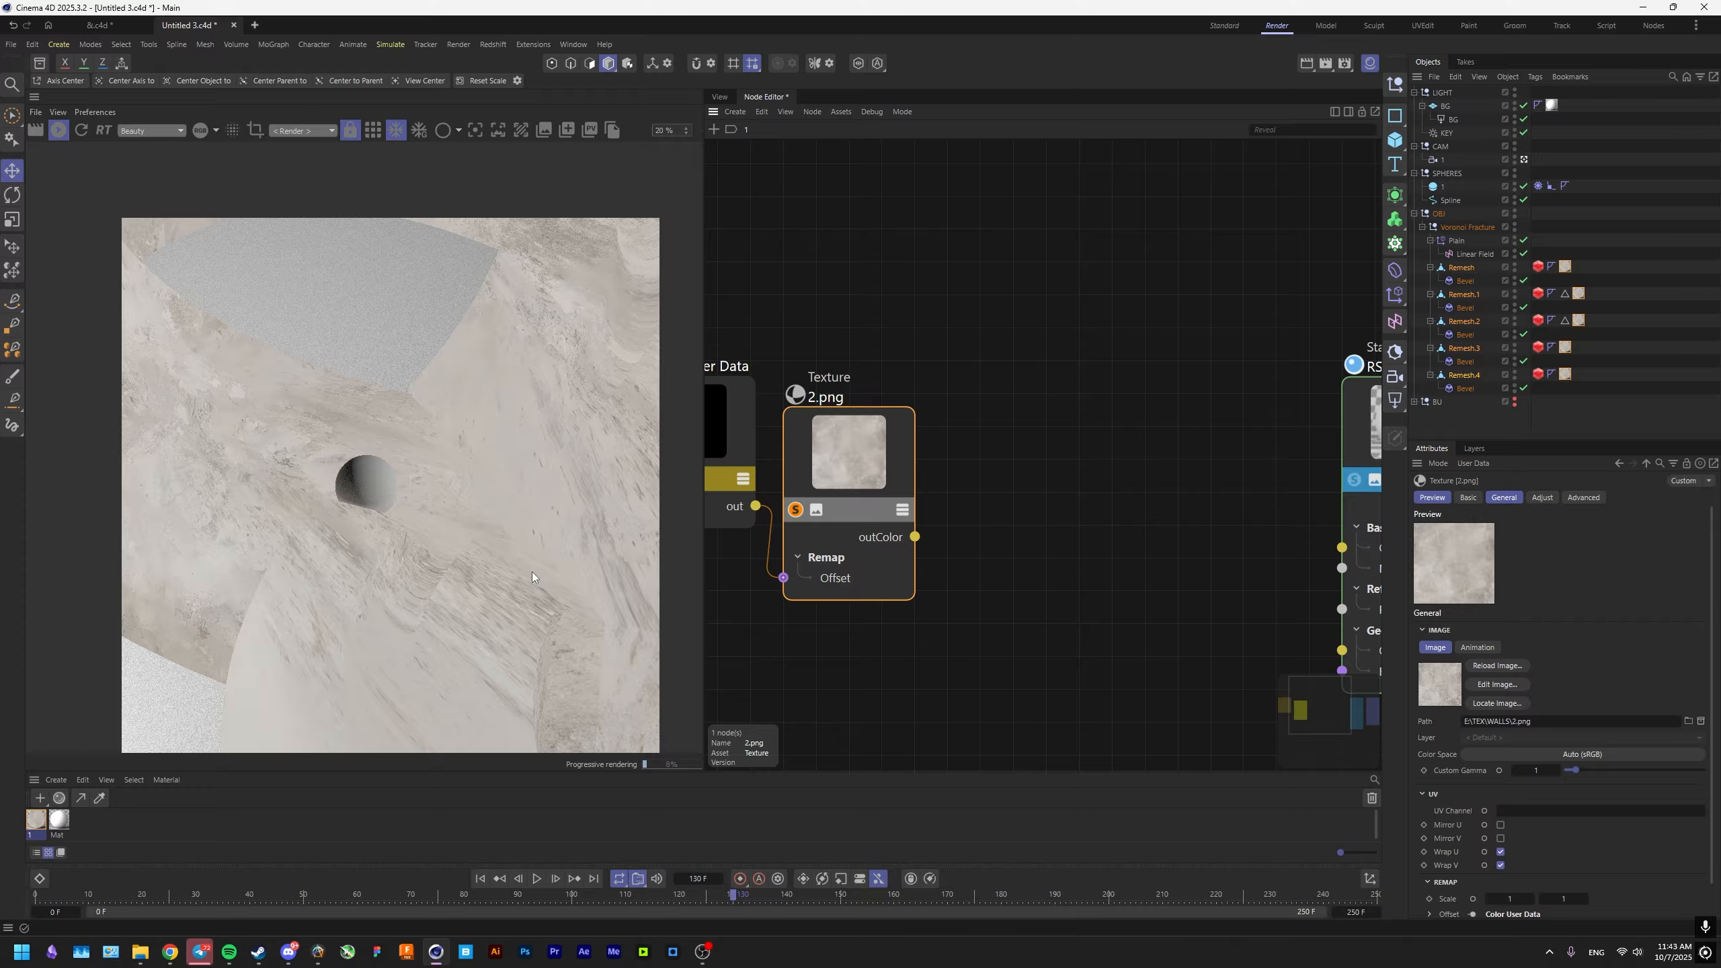
Turn off the texture's solo, add a TriPlanar node and connect the 2.png output to its Image X input.
click(796, 513)
middle_drag(982, 523, 1027, 518)
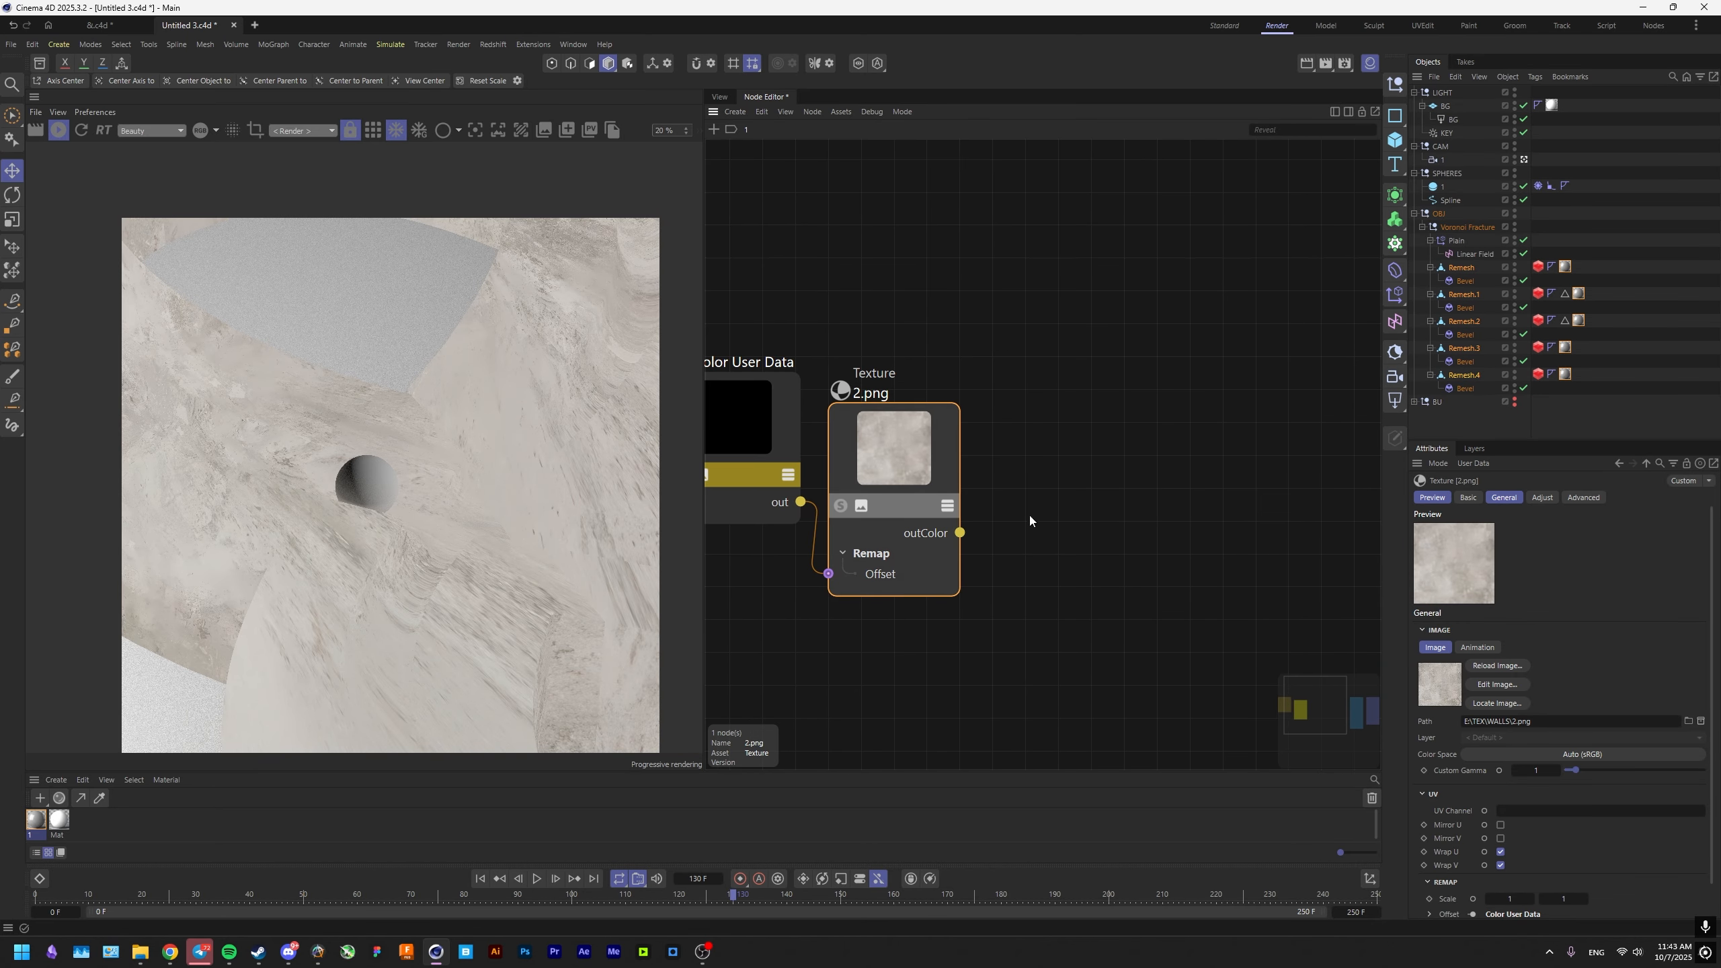
double_click(1069, 507)
text(TRIL)
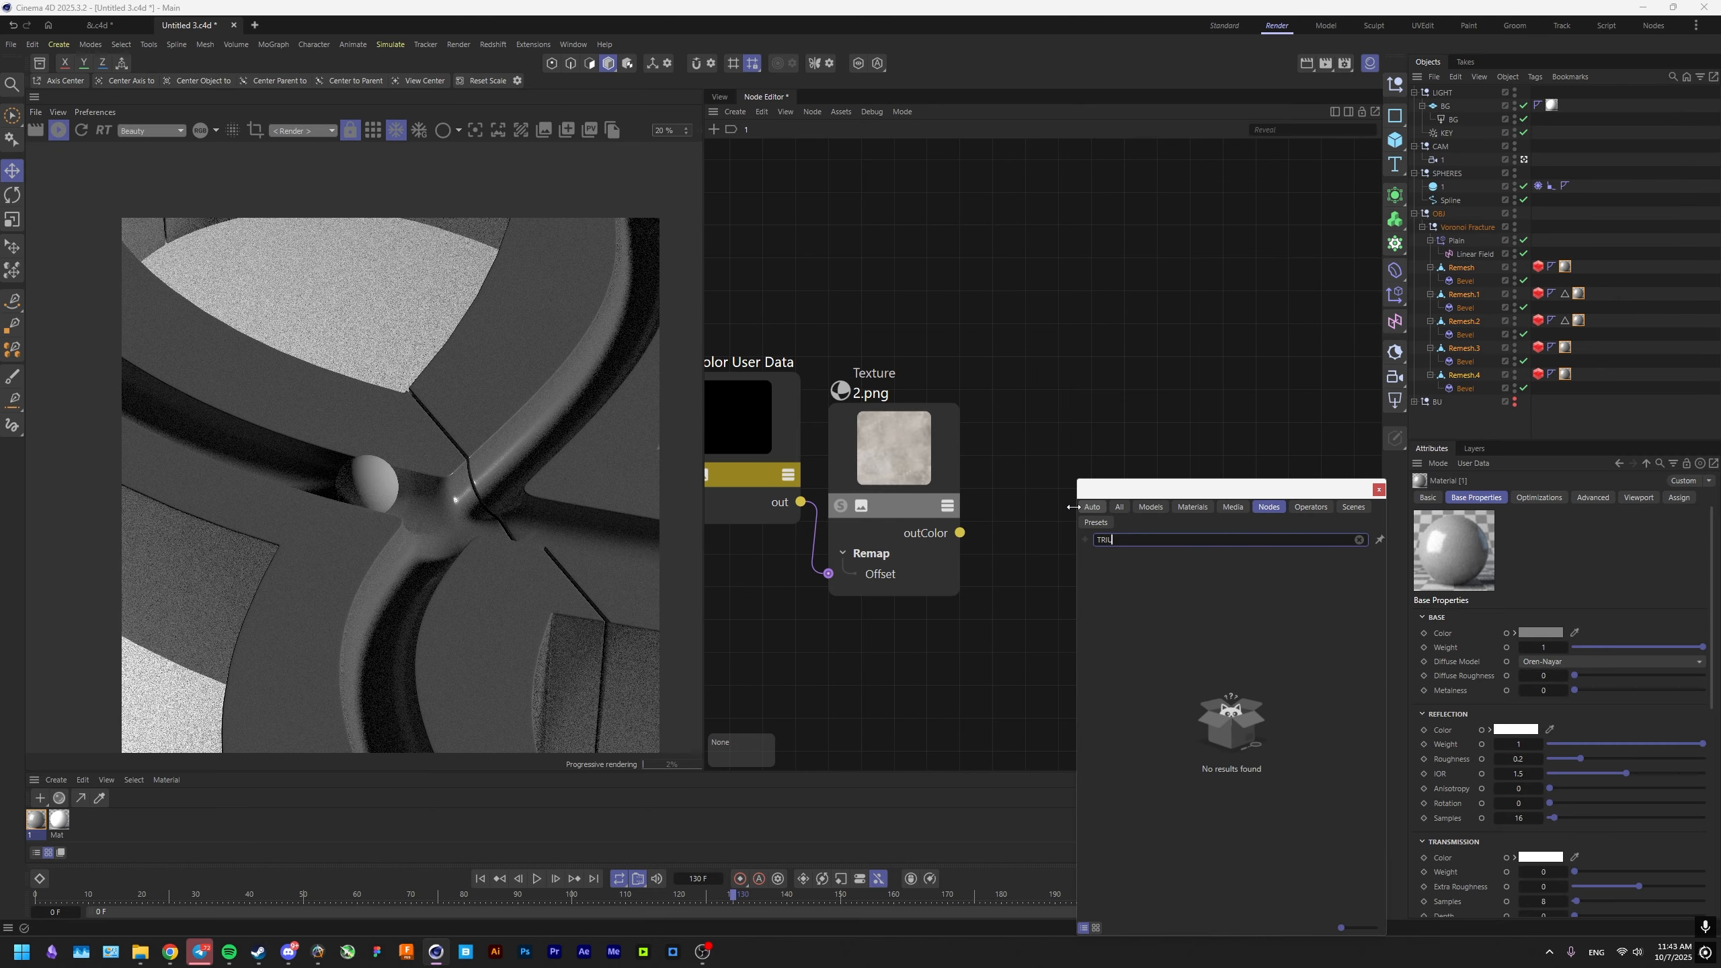
key(Down)
key(Down)
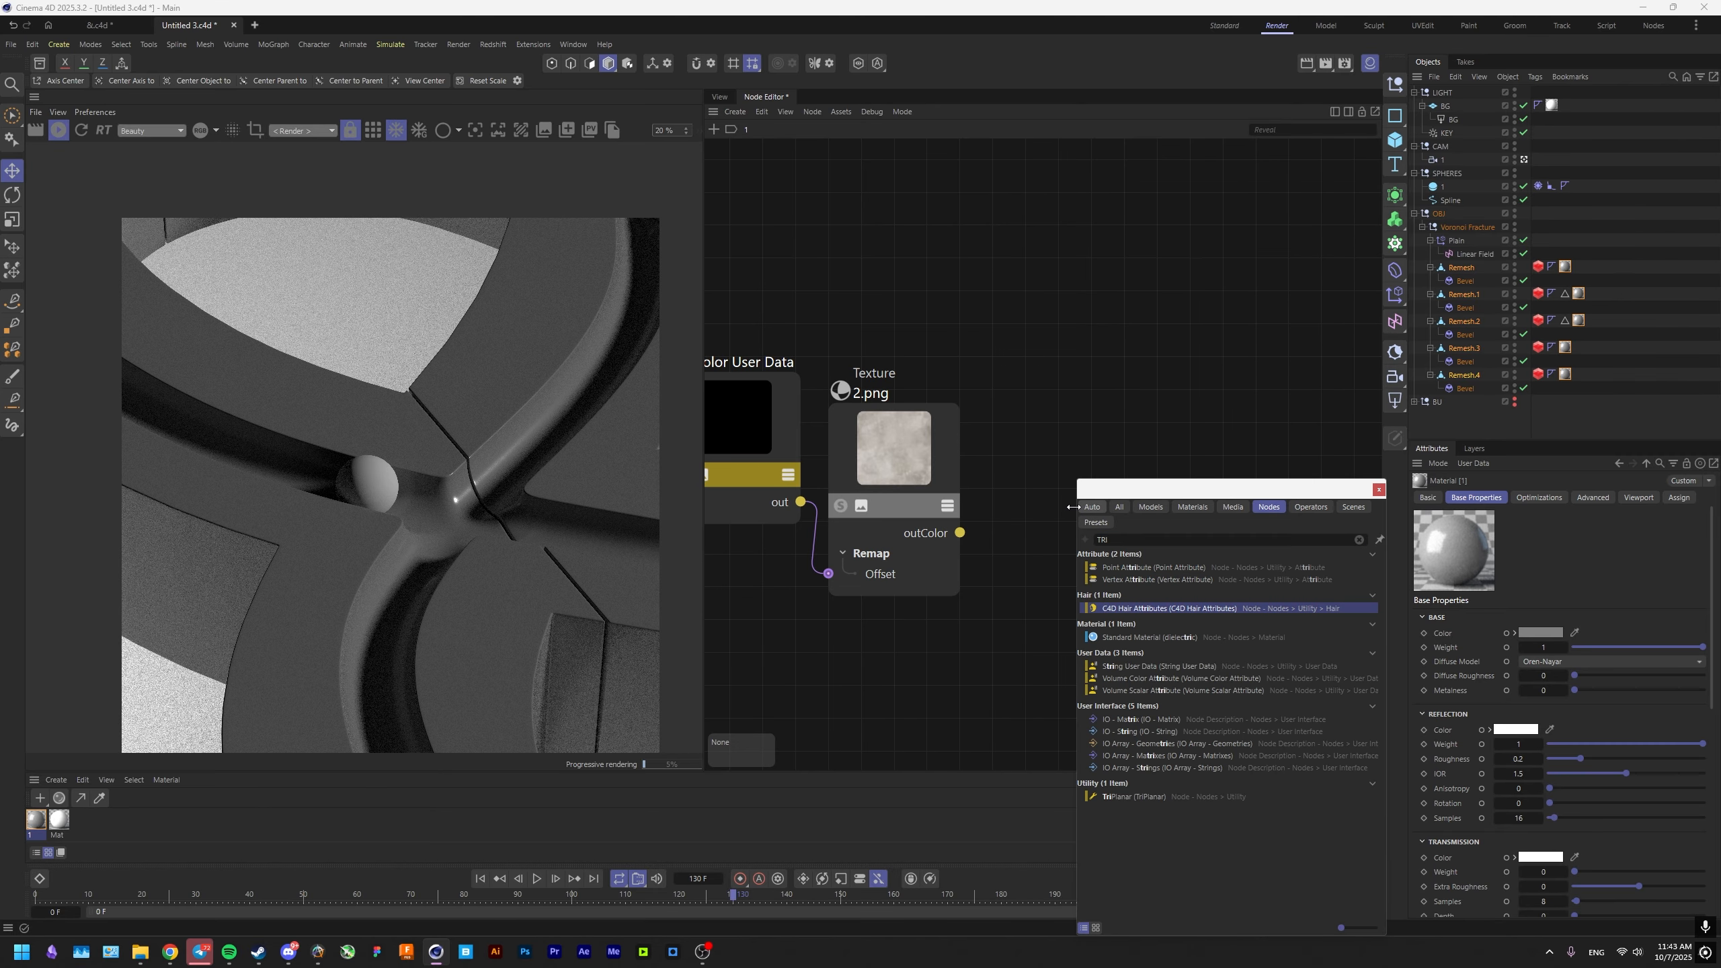
click(1127, 797)
drag(960, 532, 1012, 571)
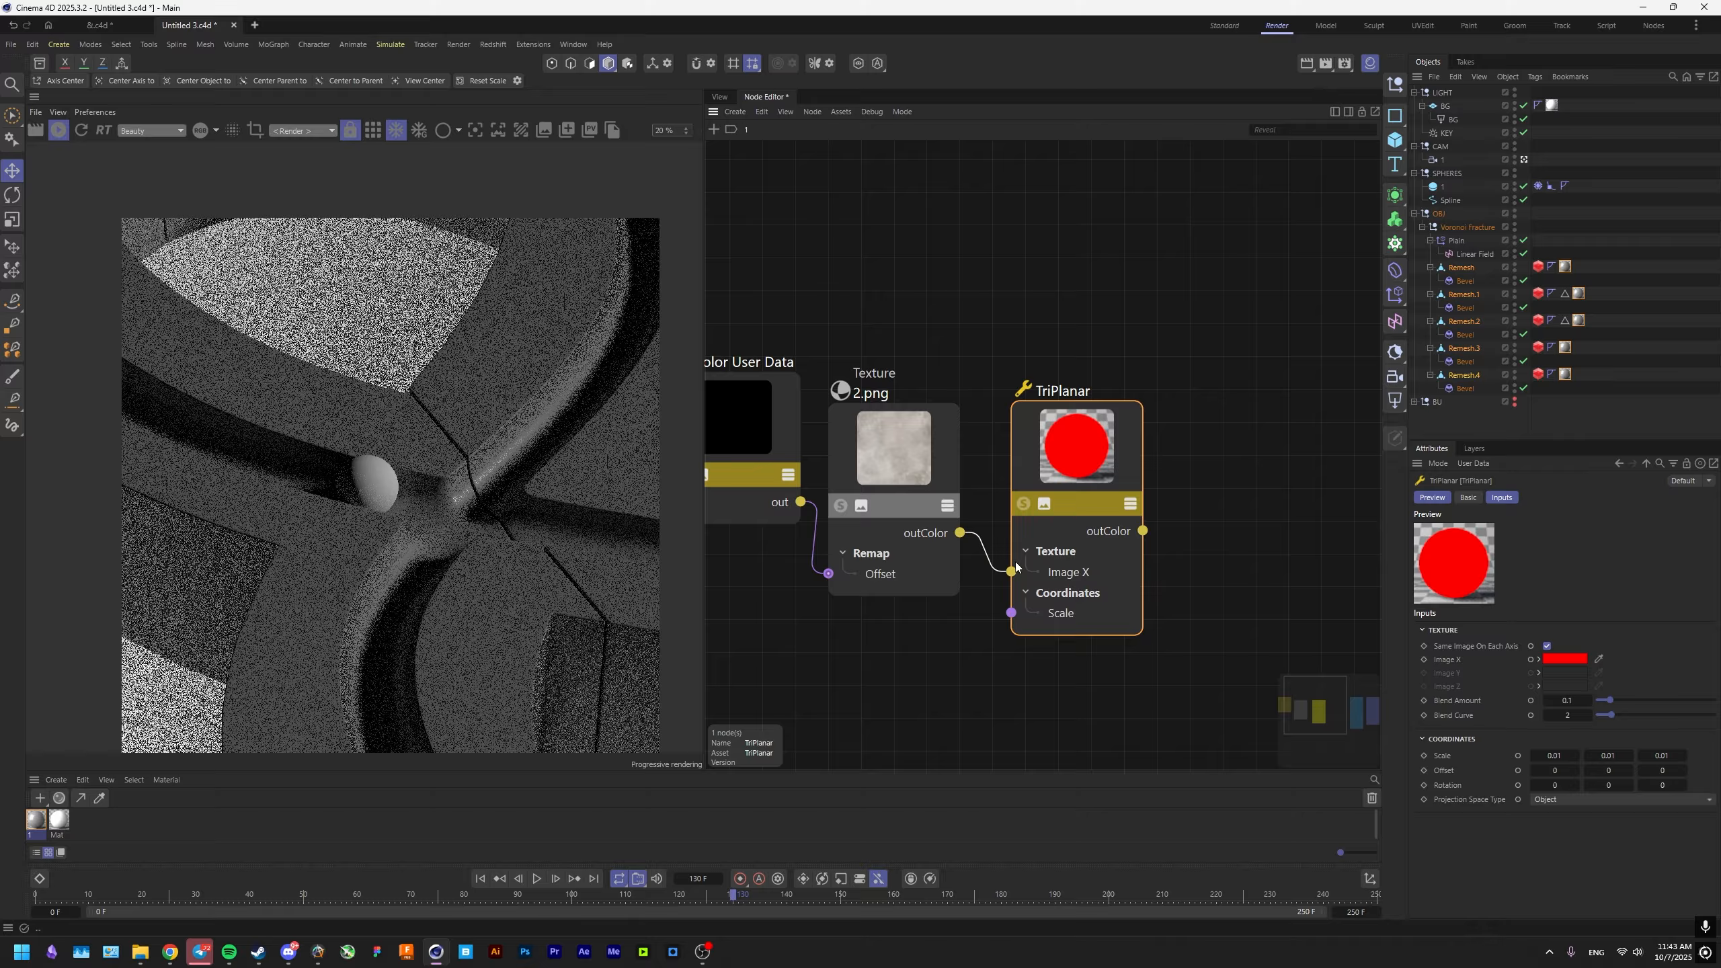
Solo the TriPlanar node and examine how the wall texture maps across the fractured pieces in the render.
click(1024, 504)
drag(1049, 487, 1091, 460)
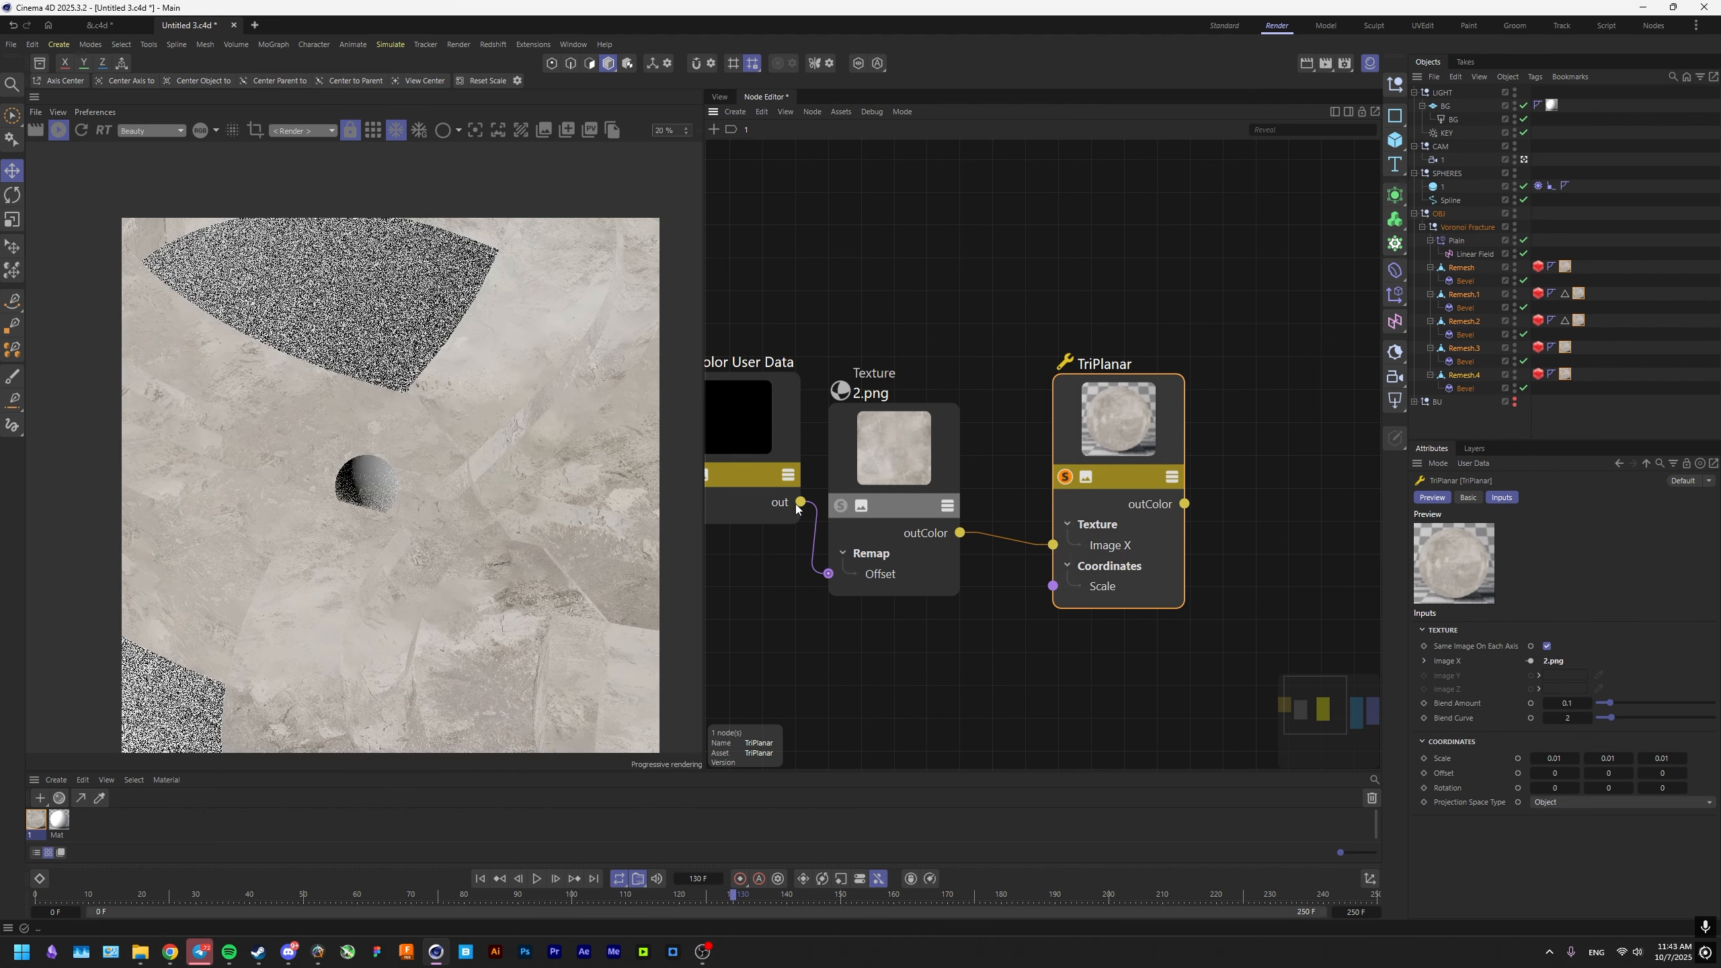
scroll(411, 586, up, 3)
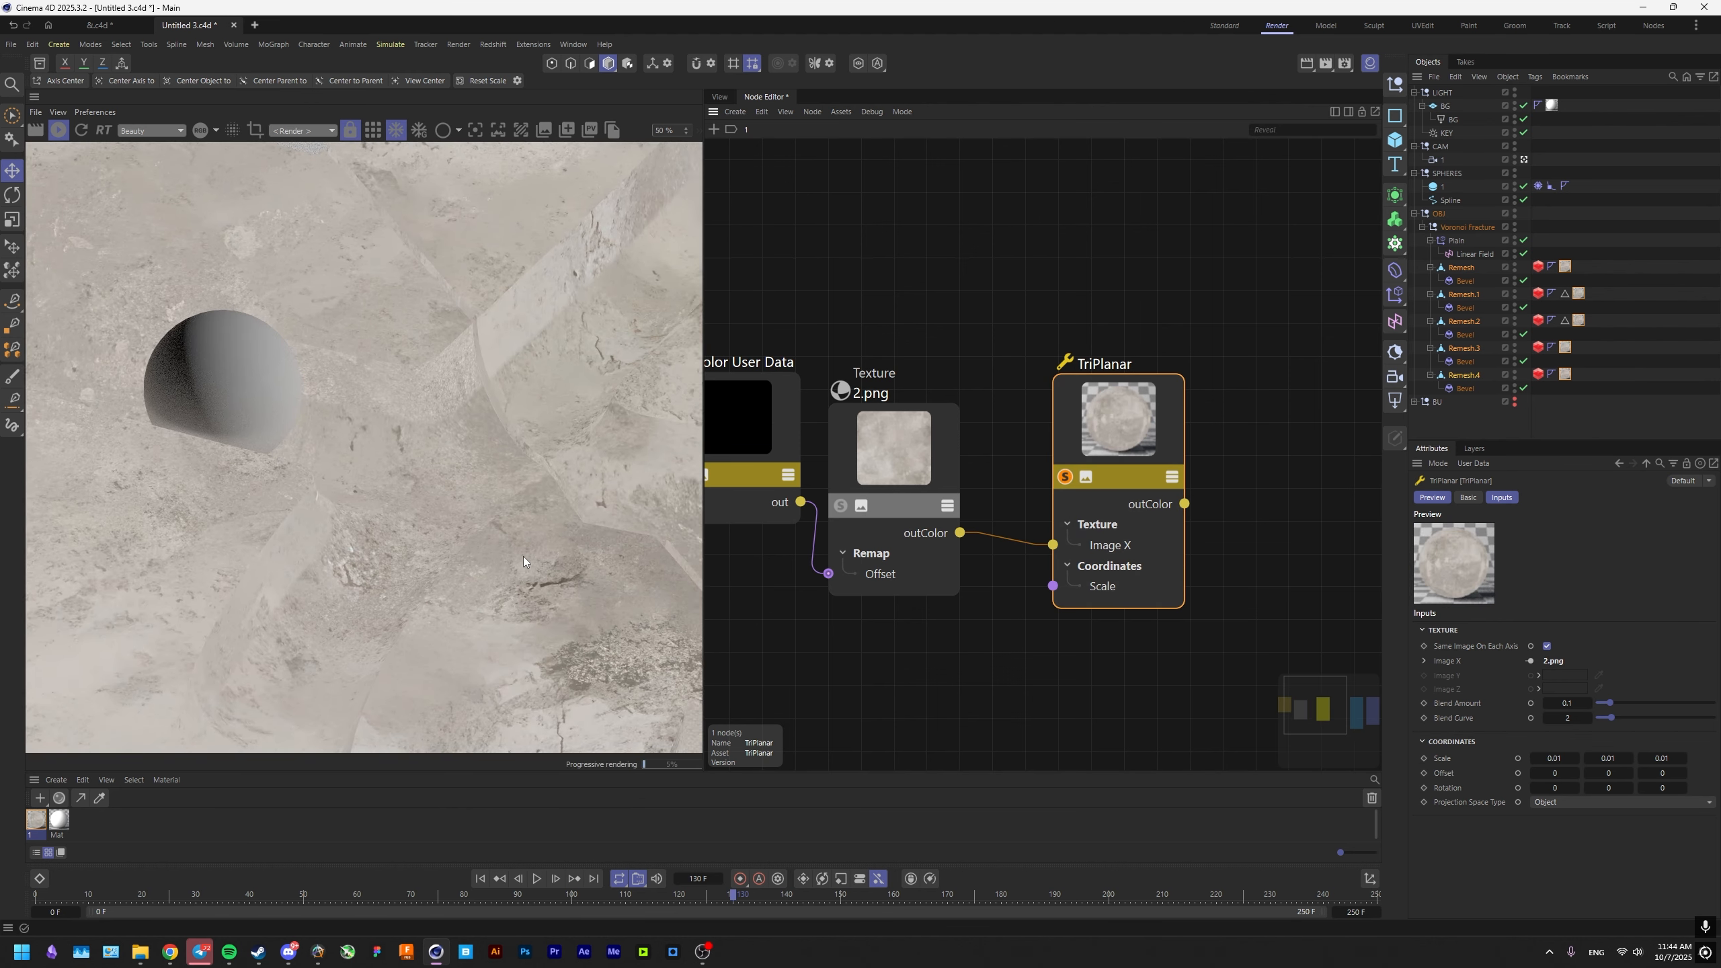
drag(523, 557, 345, 417)
scroll(366, 553, down, 3)
scroll(345, 417, down, 1)
drag(399, 466, 432, 471)
drag(314, 382, 375, 462)
Connect the TriPlanar output to the RS Standard material's base Color and show the full material without solo.
middle_drag(809, 499, 850, 419)
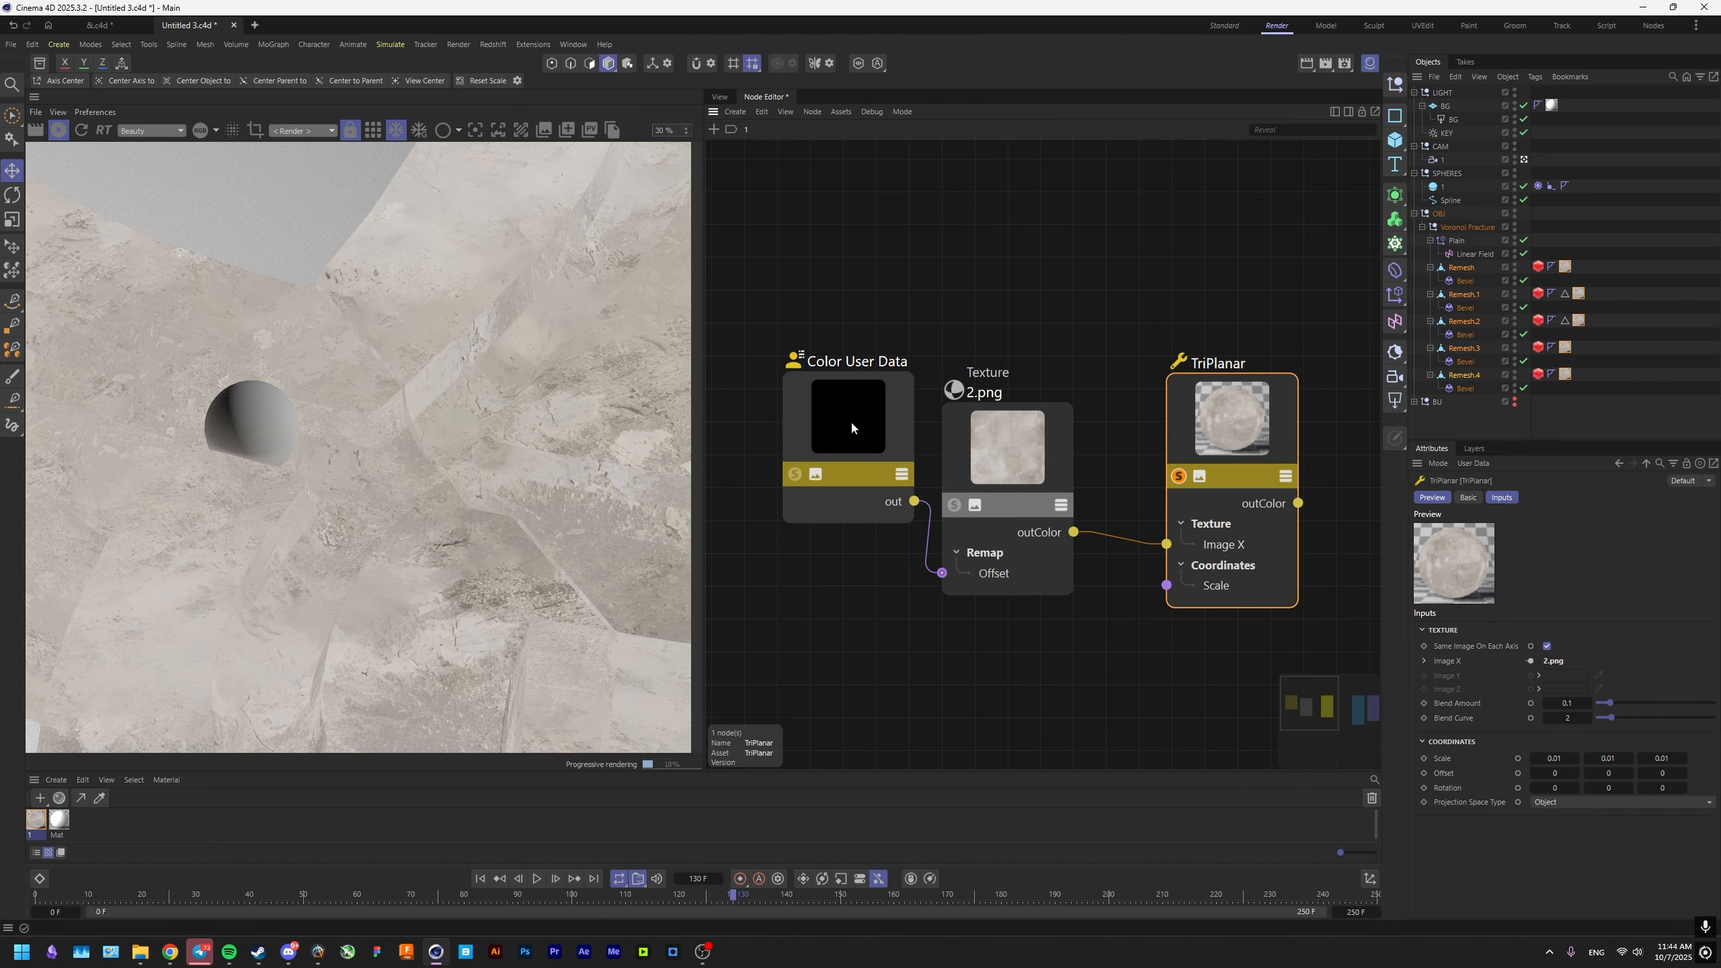
click(809, 451)
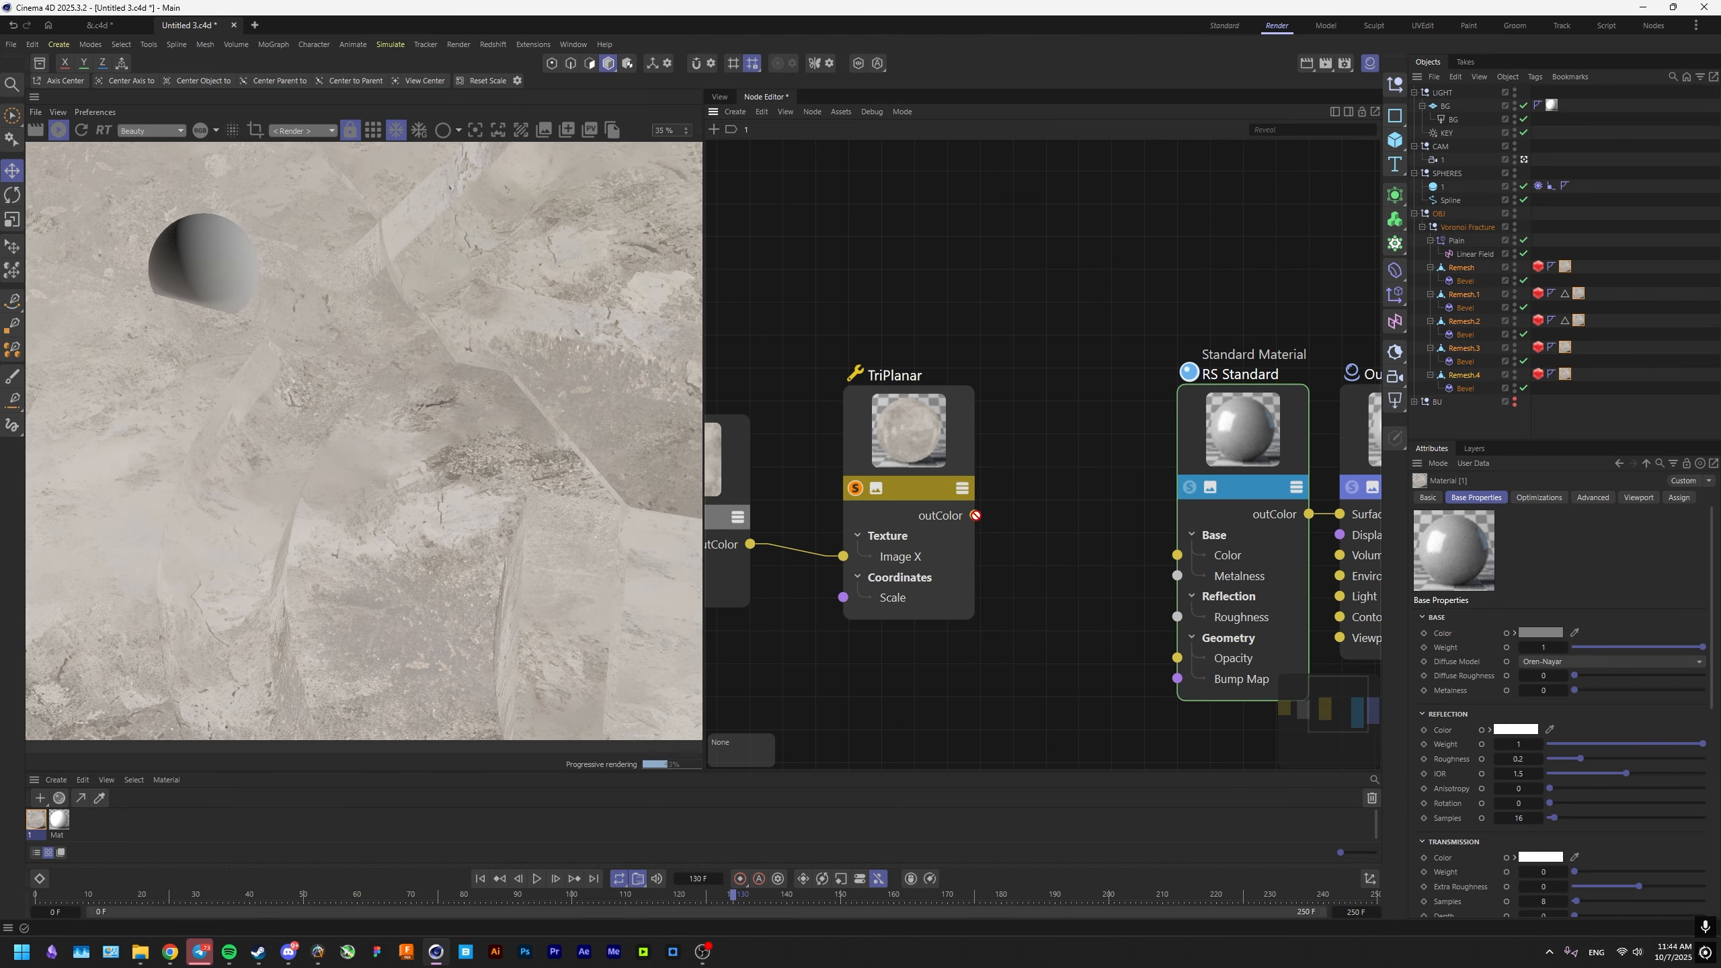
drag(975, 515, 1177, 555)
middle_drag(869, 494, 1050, 514)
scroll(477, 496, down, 5)
scroll(467, 471, up, 3)
drag(450, 476, 570, 528)
scroll(470, 502, down, 1)
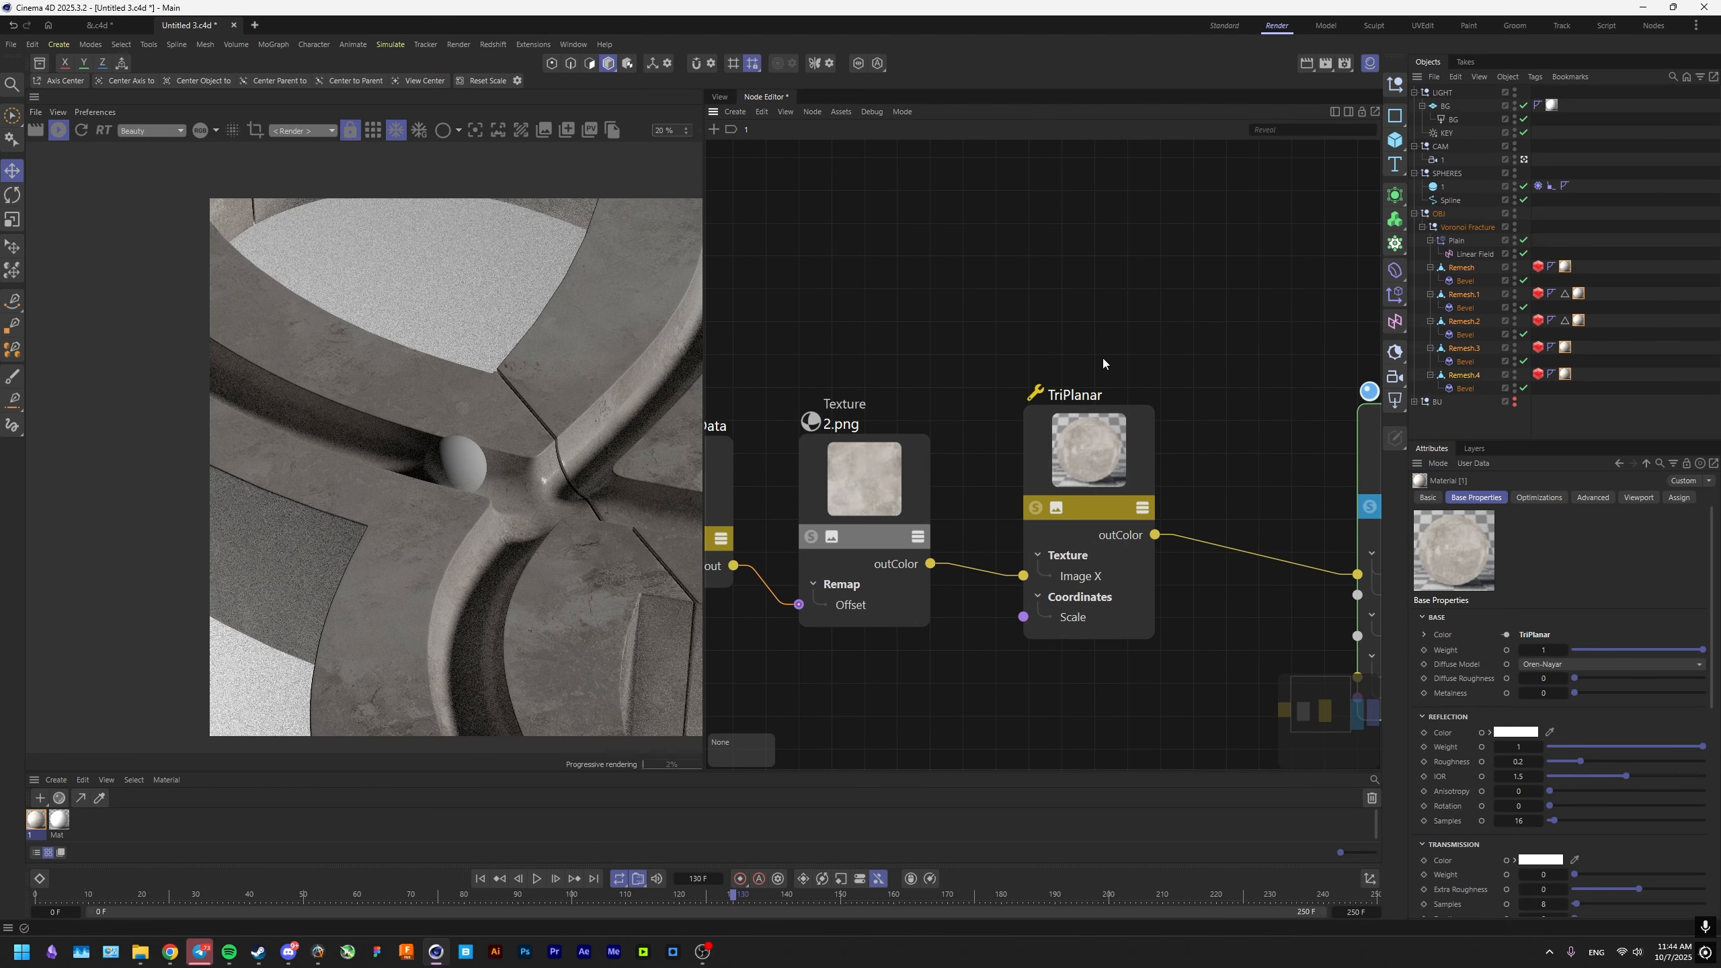
Inspect the textured groove around the sphere and set the KEY light's intensity to 3.
drag(1102, 362, 717, 515)
scroll(383, 487, up, 2)
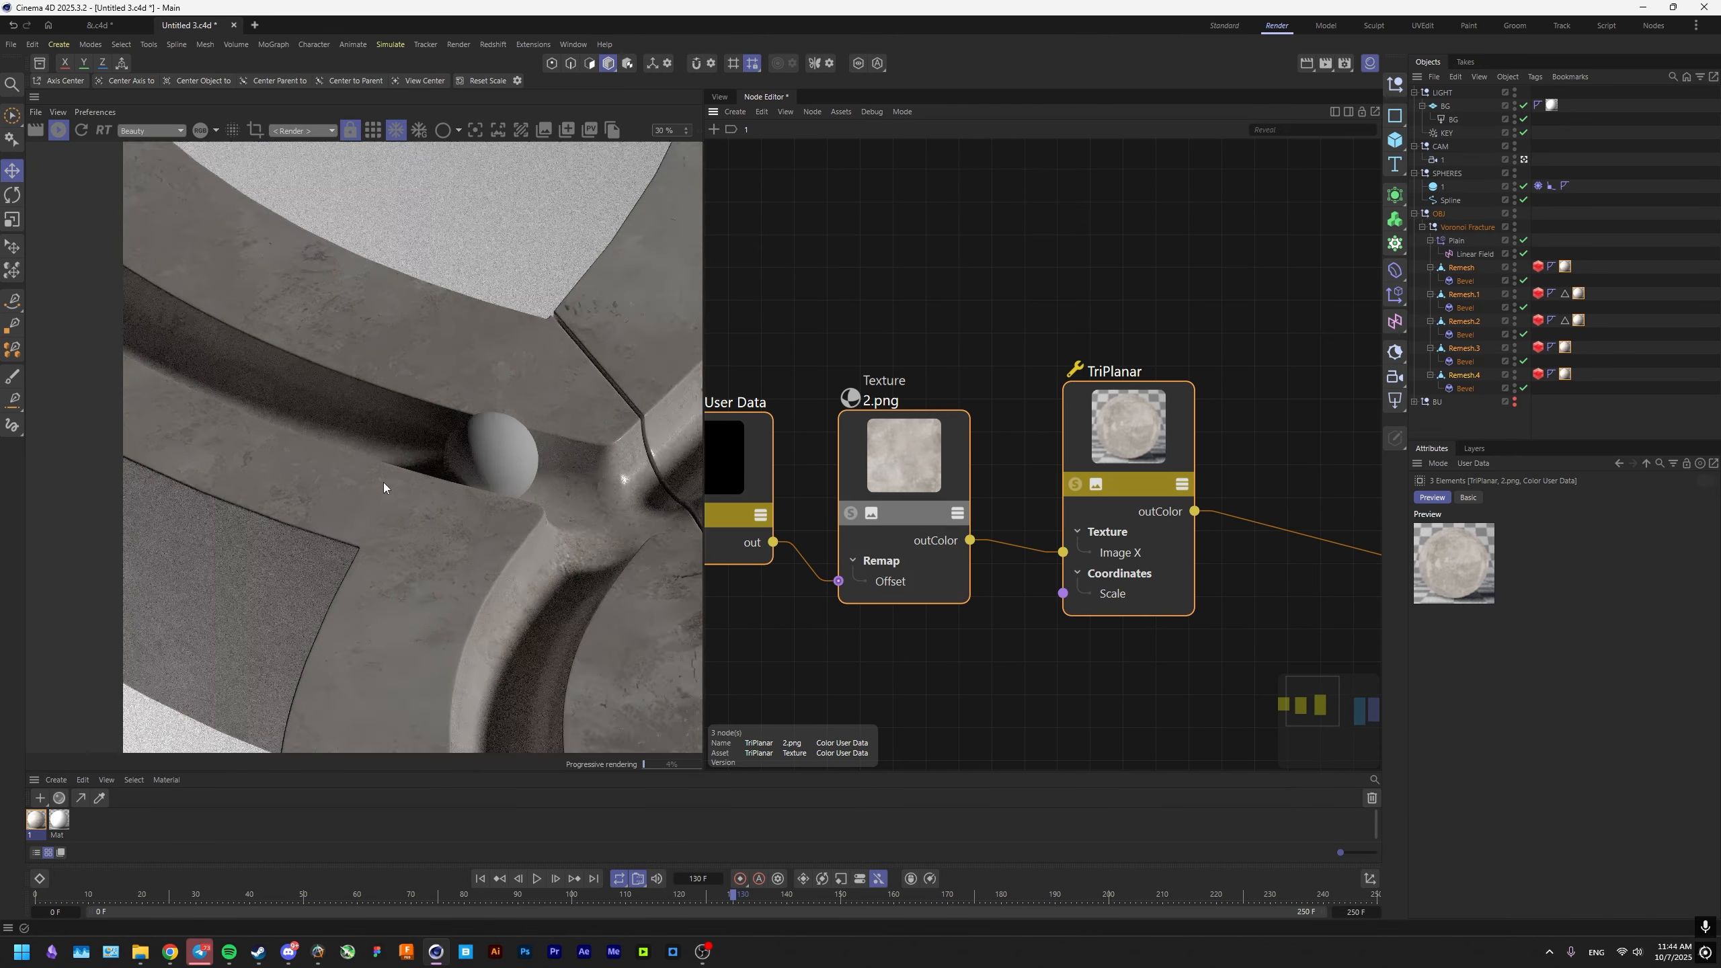
scroll(383, 487, up, 3)
drag(500, 473, 375, 492)
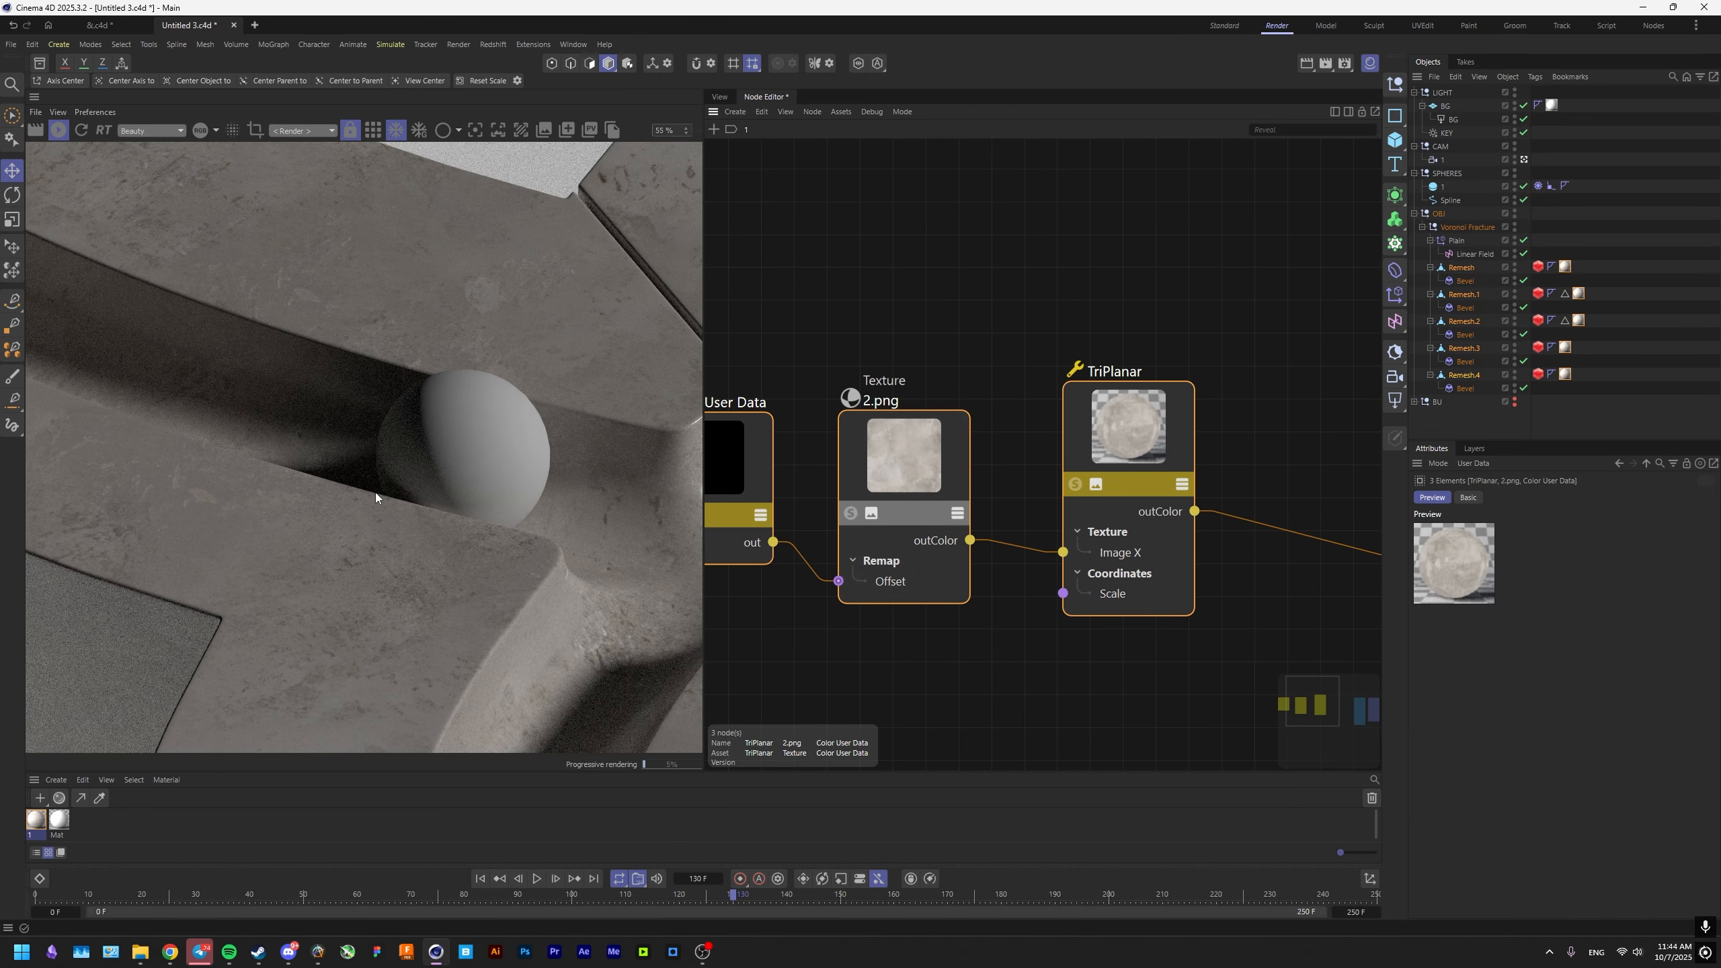
click(1455, 138)
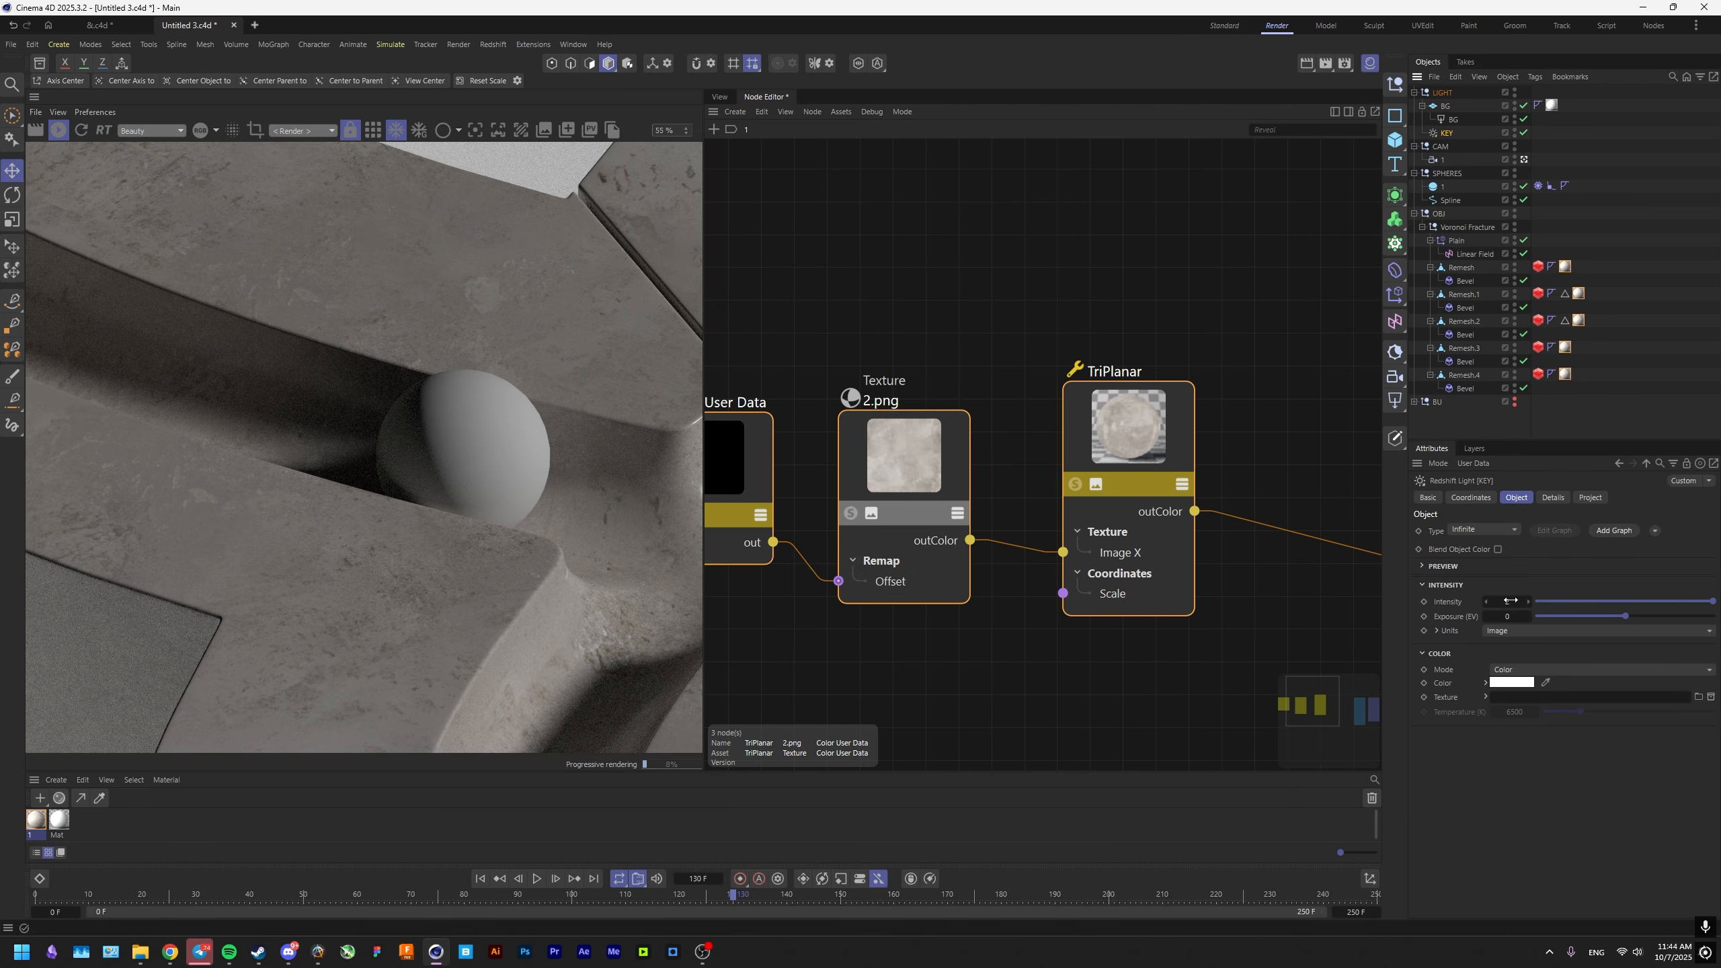
scroll(437, 562, down, 6)
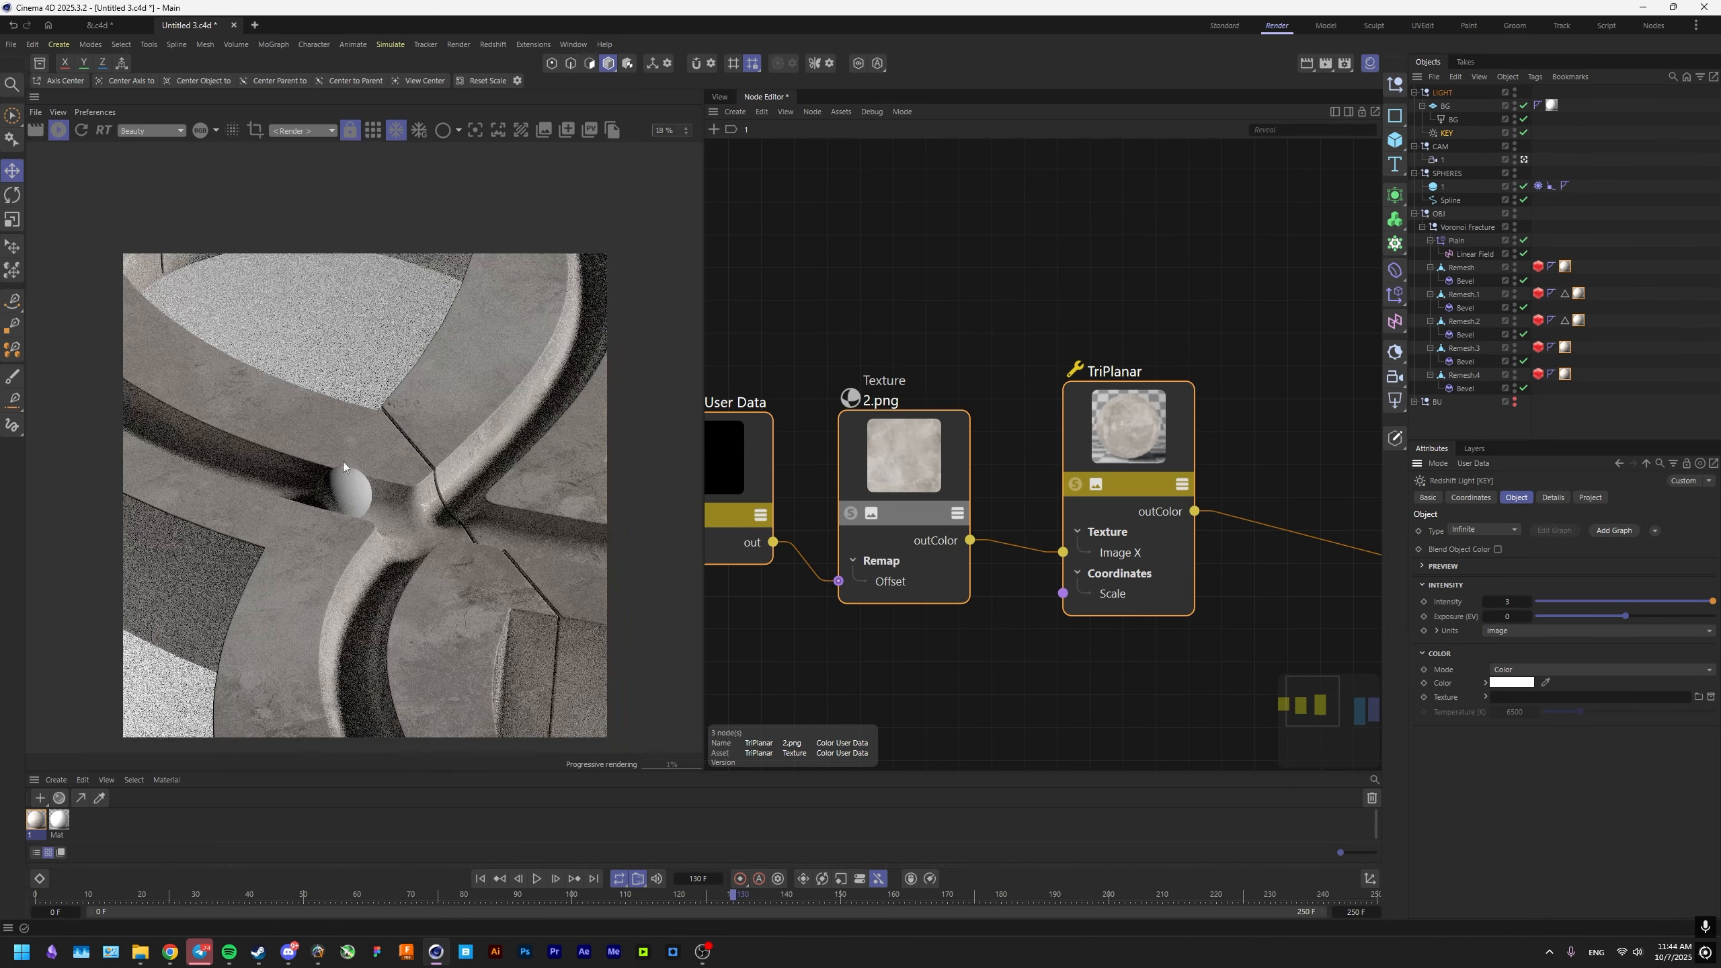
Limit the preview to a render region around the sphere and insert a Color Correct node between TriPlanar and the material's Color.
drag(204, 334, 577, 681)
middle_drag(1254, 475, 1066, 449)
double_click(1160, 434)
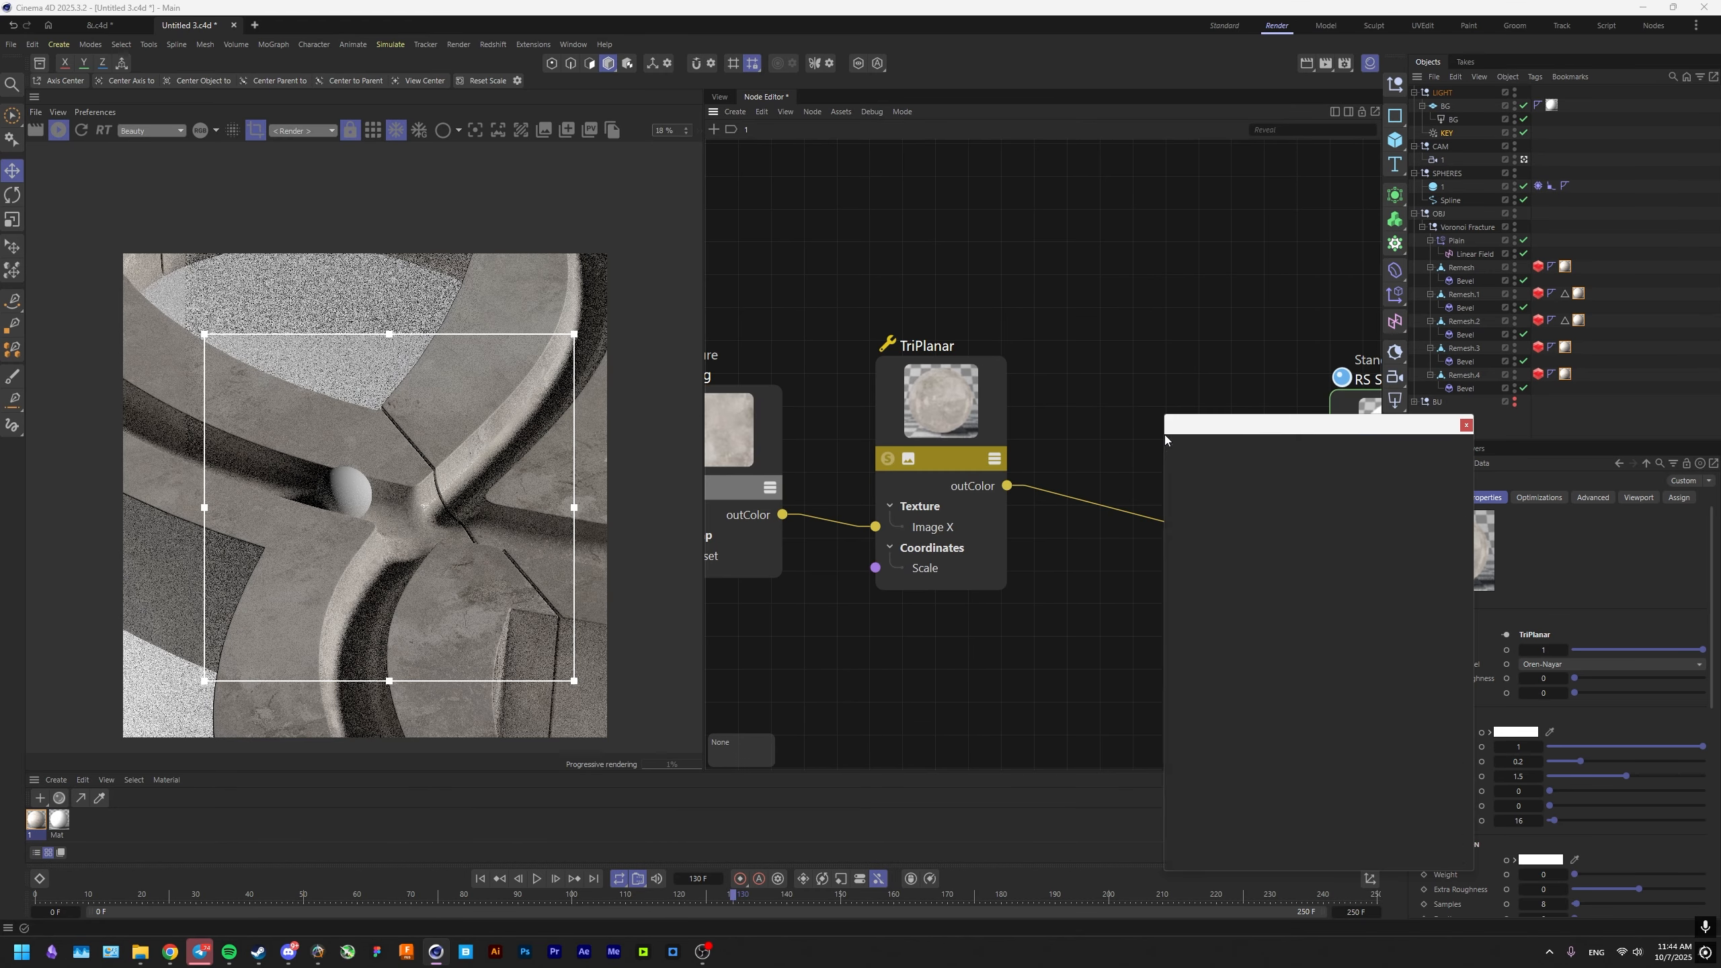
text(COLOR C)
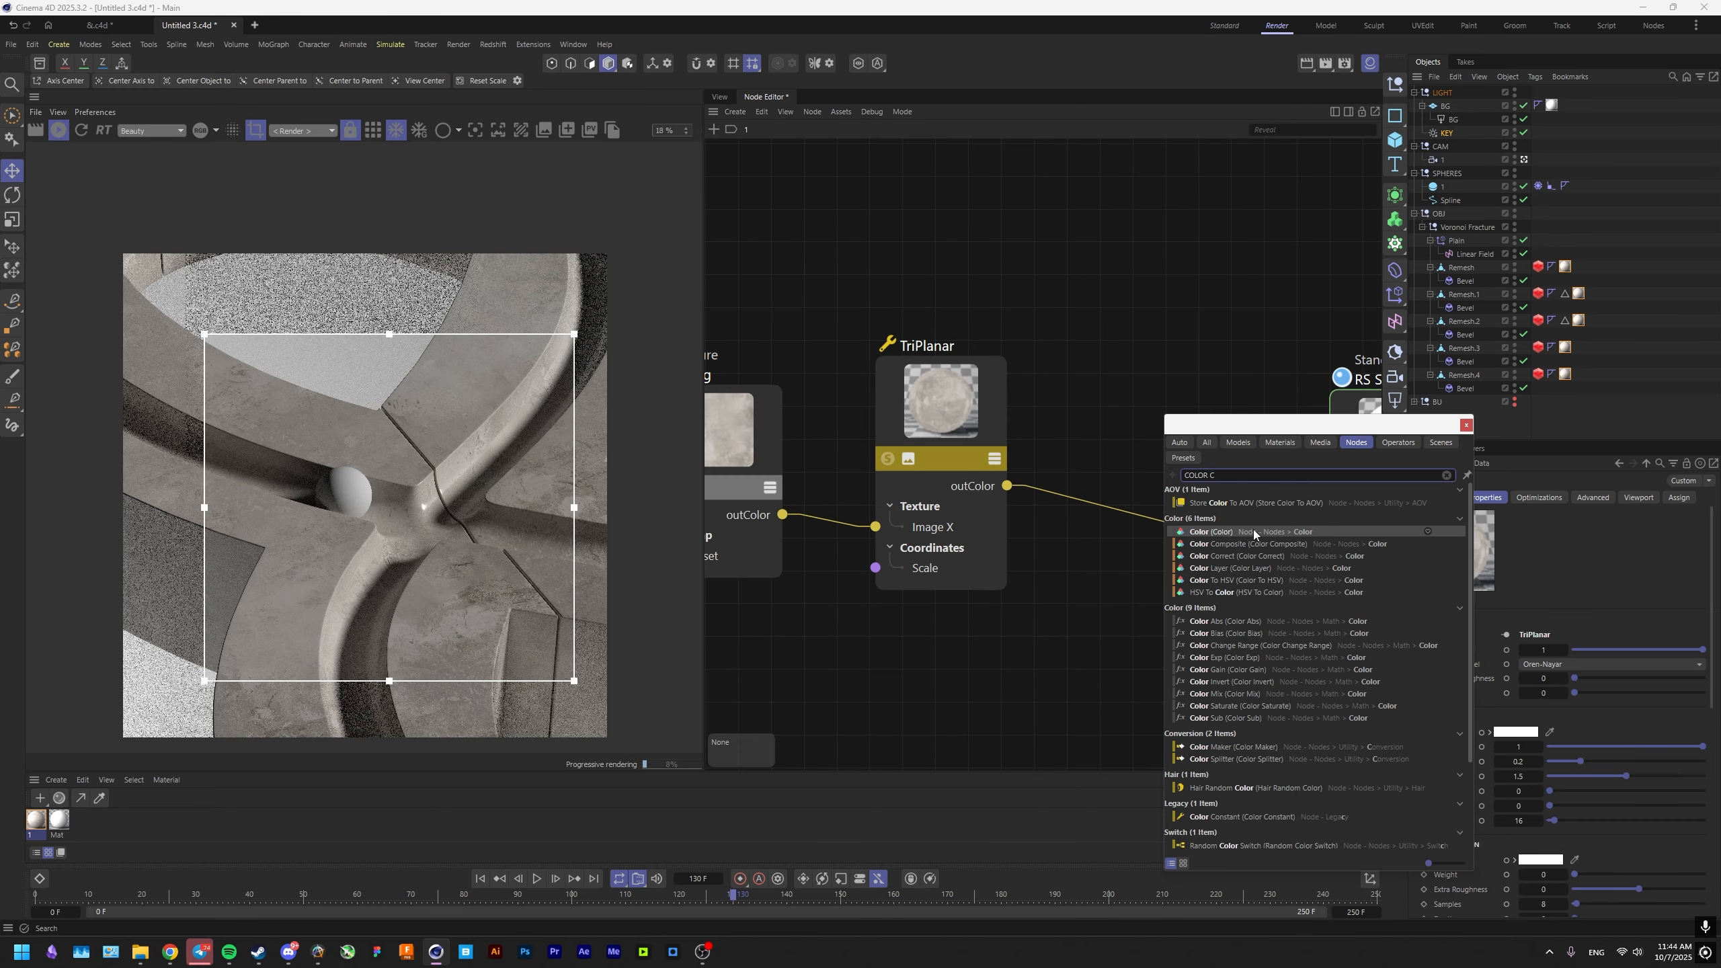
text(ORR)
drag(1219, 491, 1145, 484)
Try a gamma of 2 on the Color Correct node and reset the gamma to its default.
double_click(1561, 644)
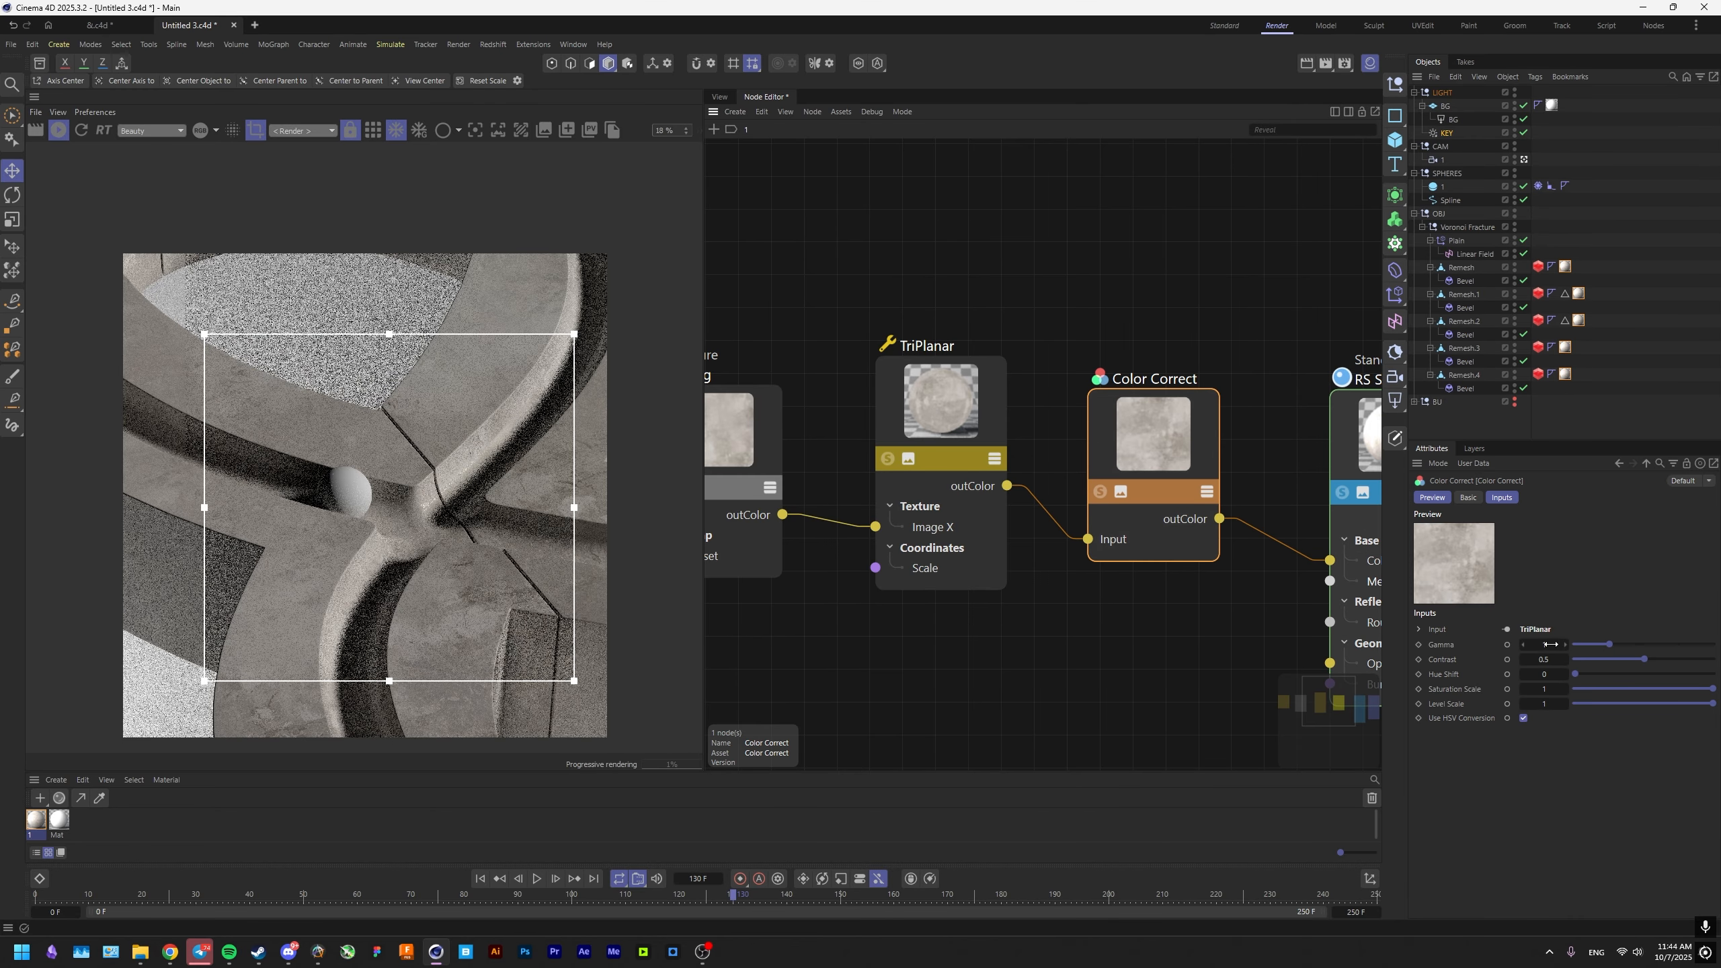
text(2)
key(Return)
middle_drag(499, 583, 454, 586)
scroll(400, 588, up, 3)
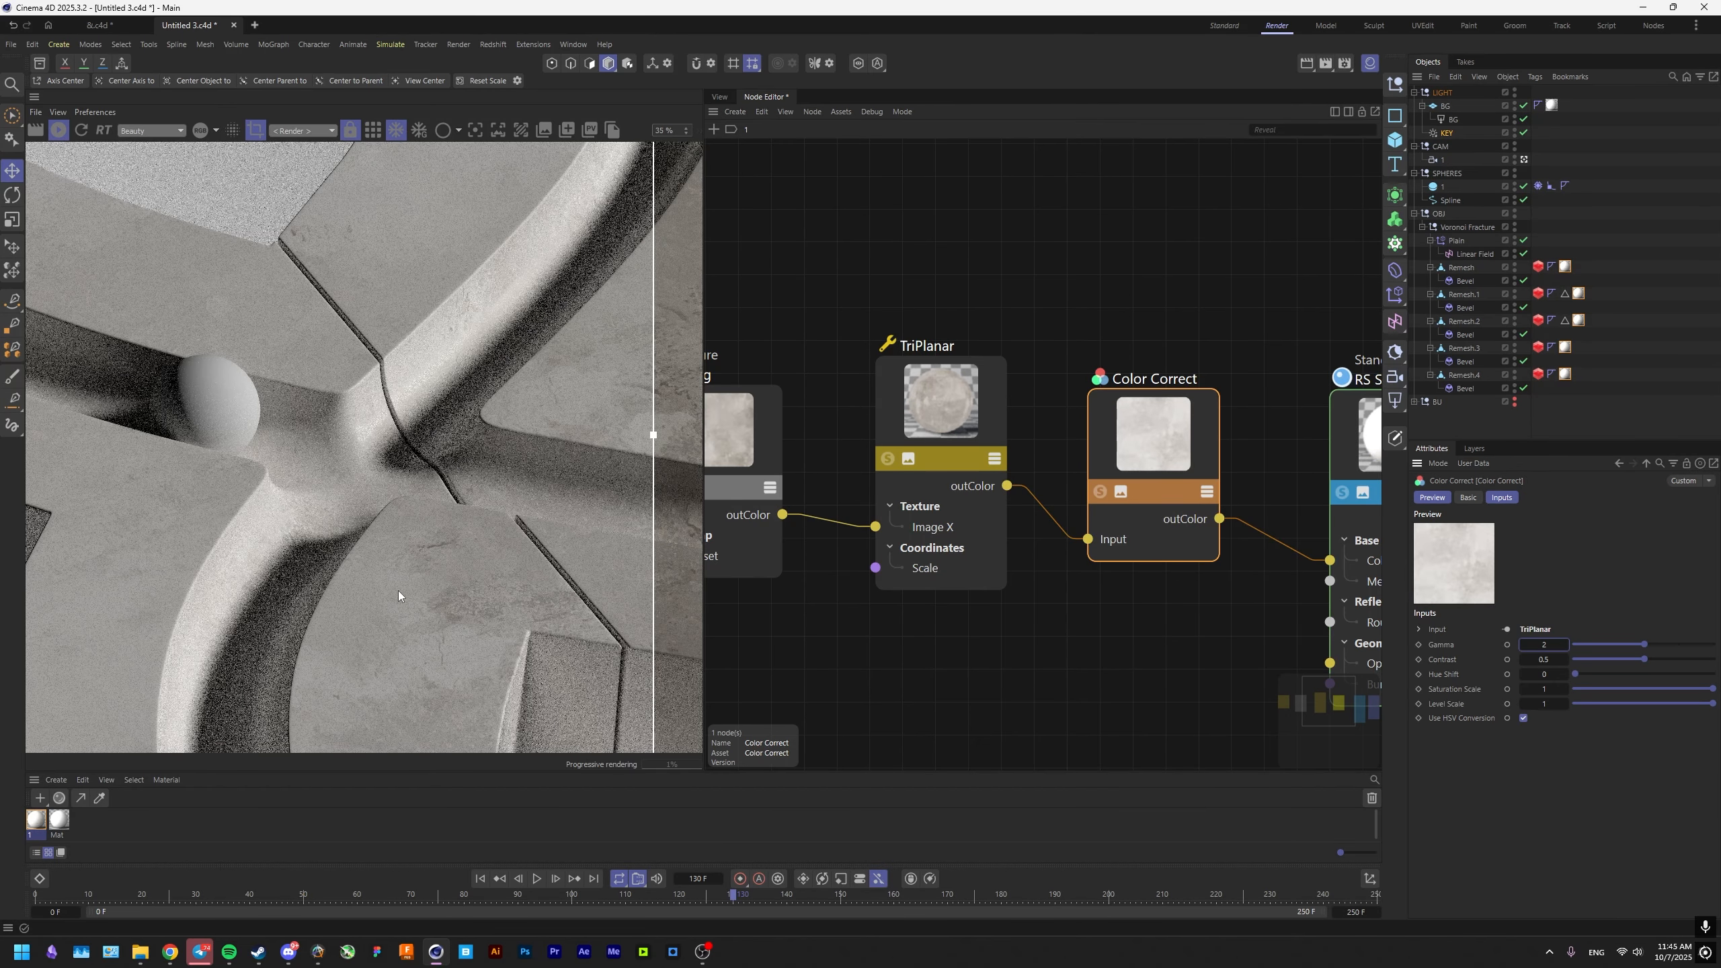
right_click(1561, 644)
right_click(1563, 644)
Set the Color Correct node's Level Scale to 1.4 and check the brightened concrete in the render.
click(1553, 704)
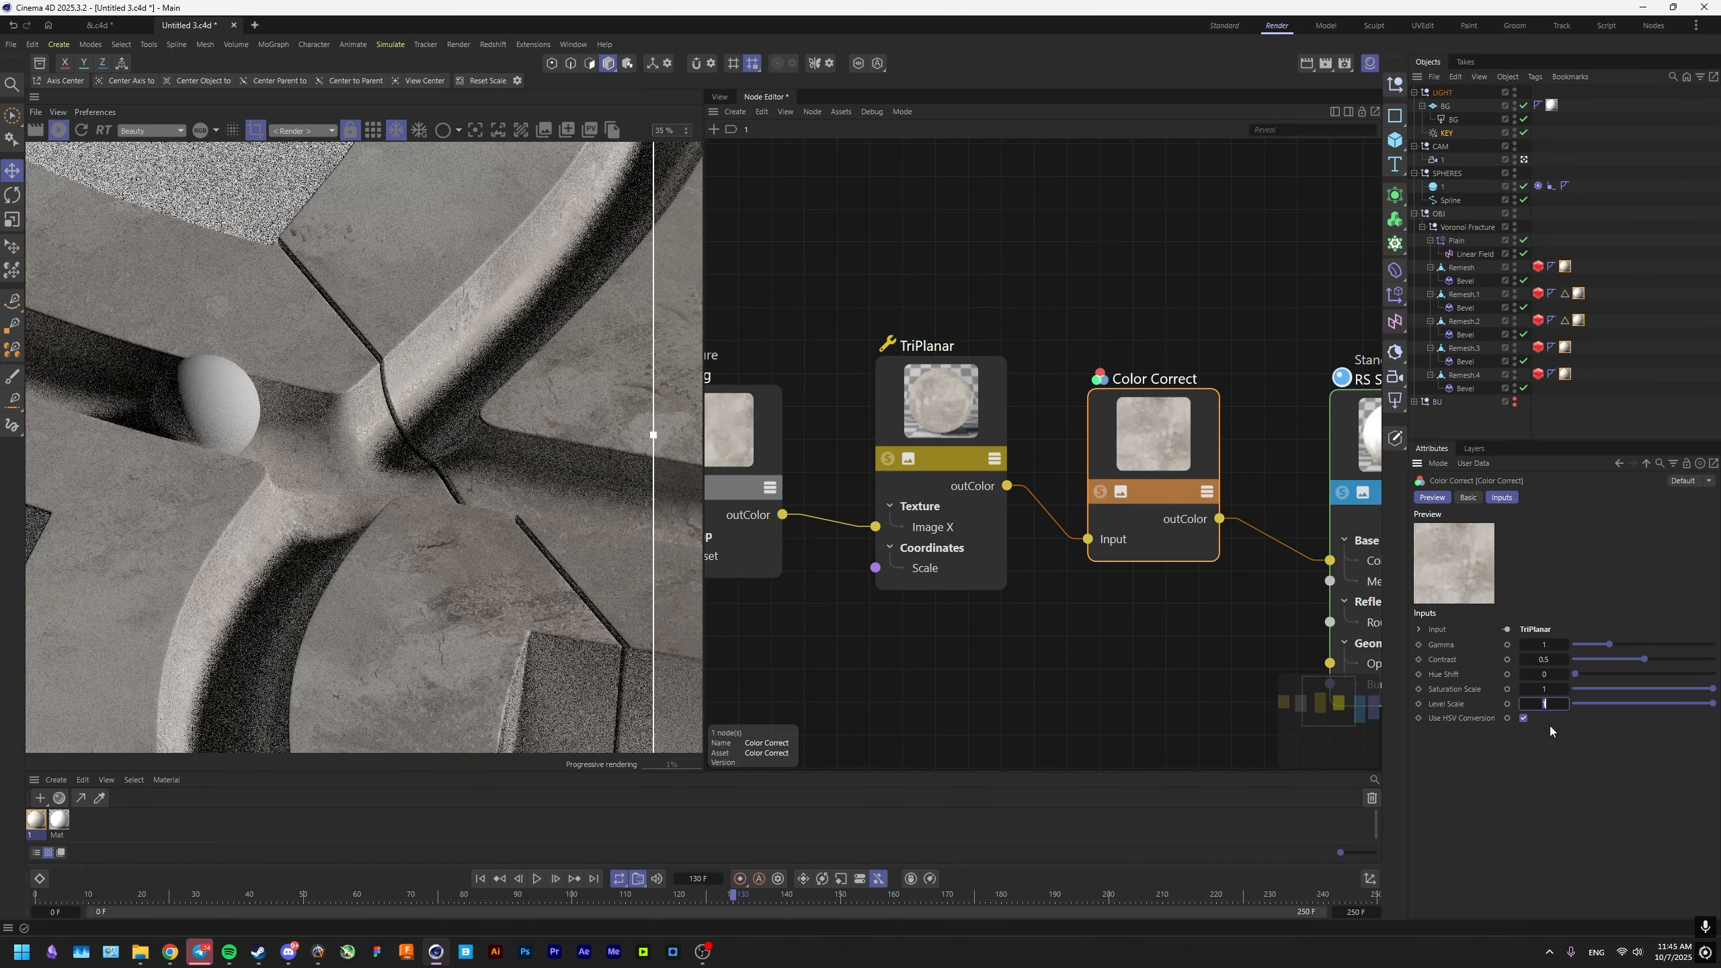
text(/)
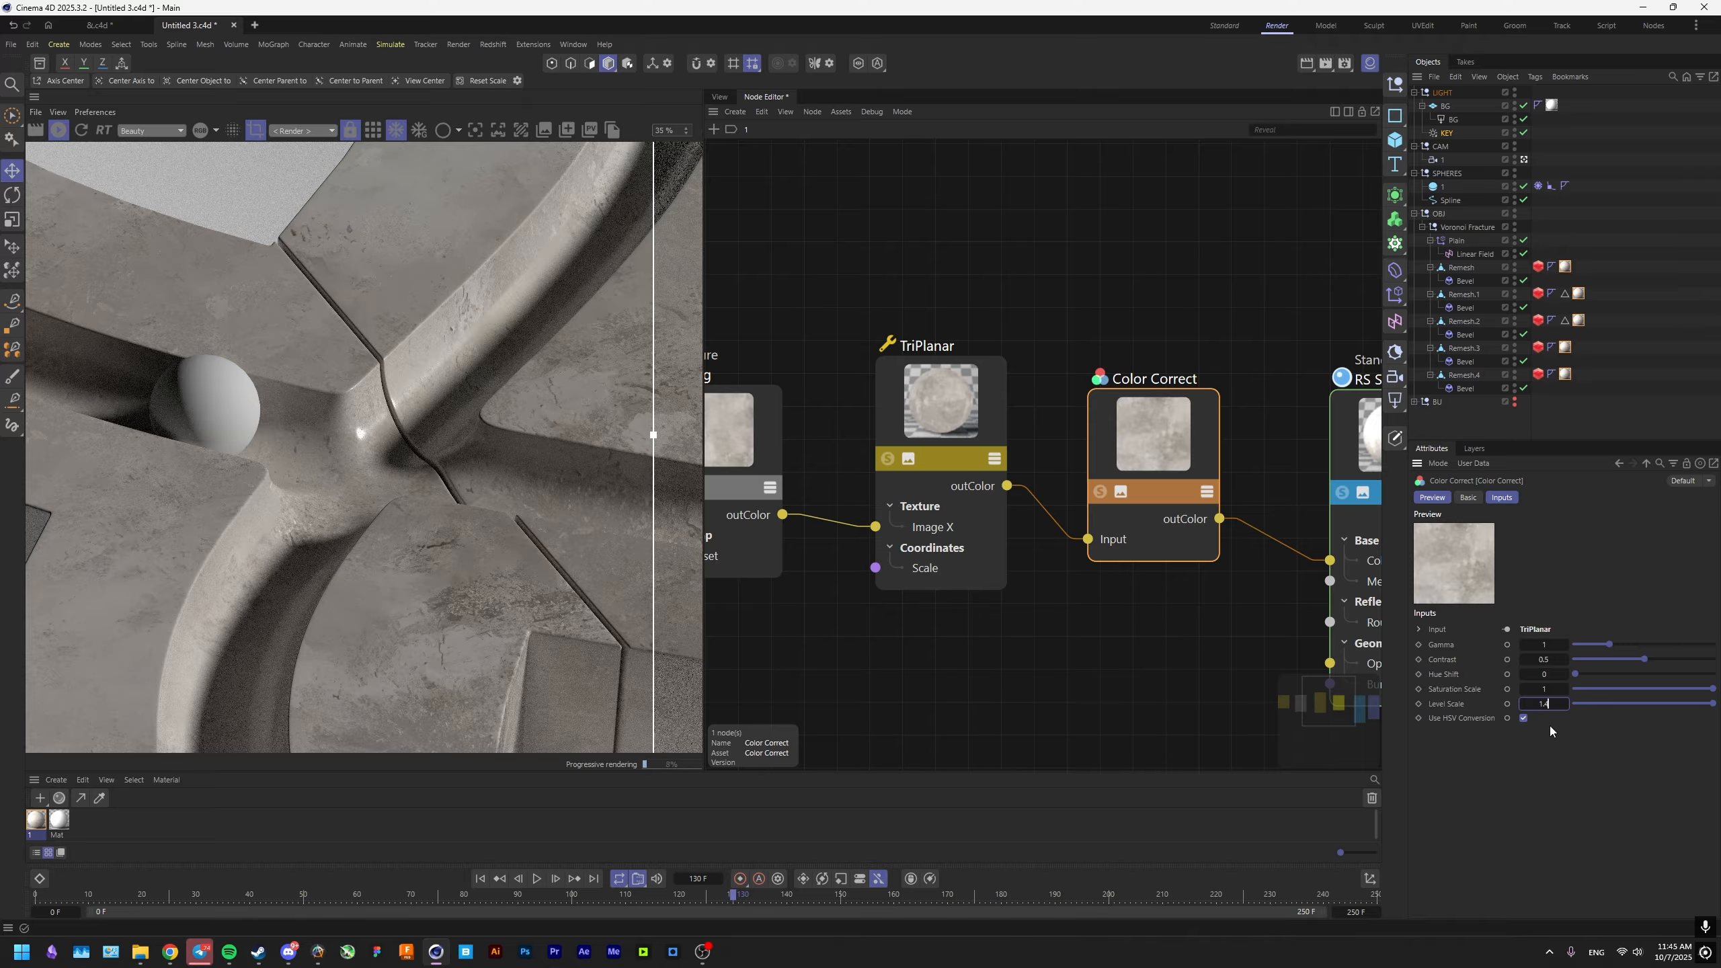
key(Return)
scroll(430, 541, down, 5)
scroll(431, 542, up, 3)
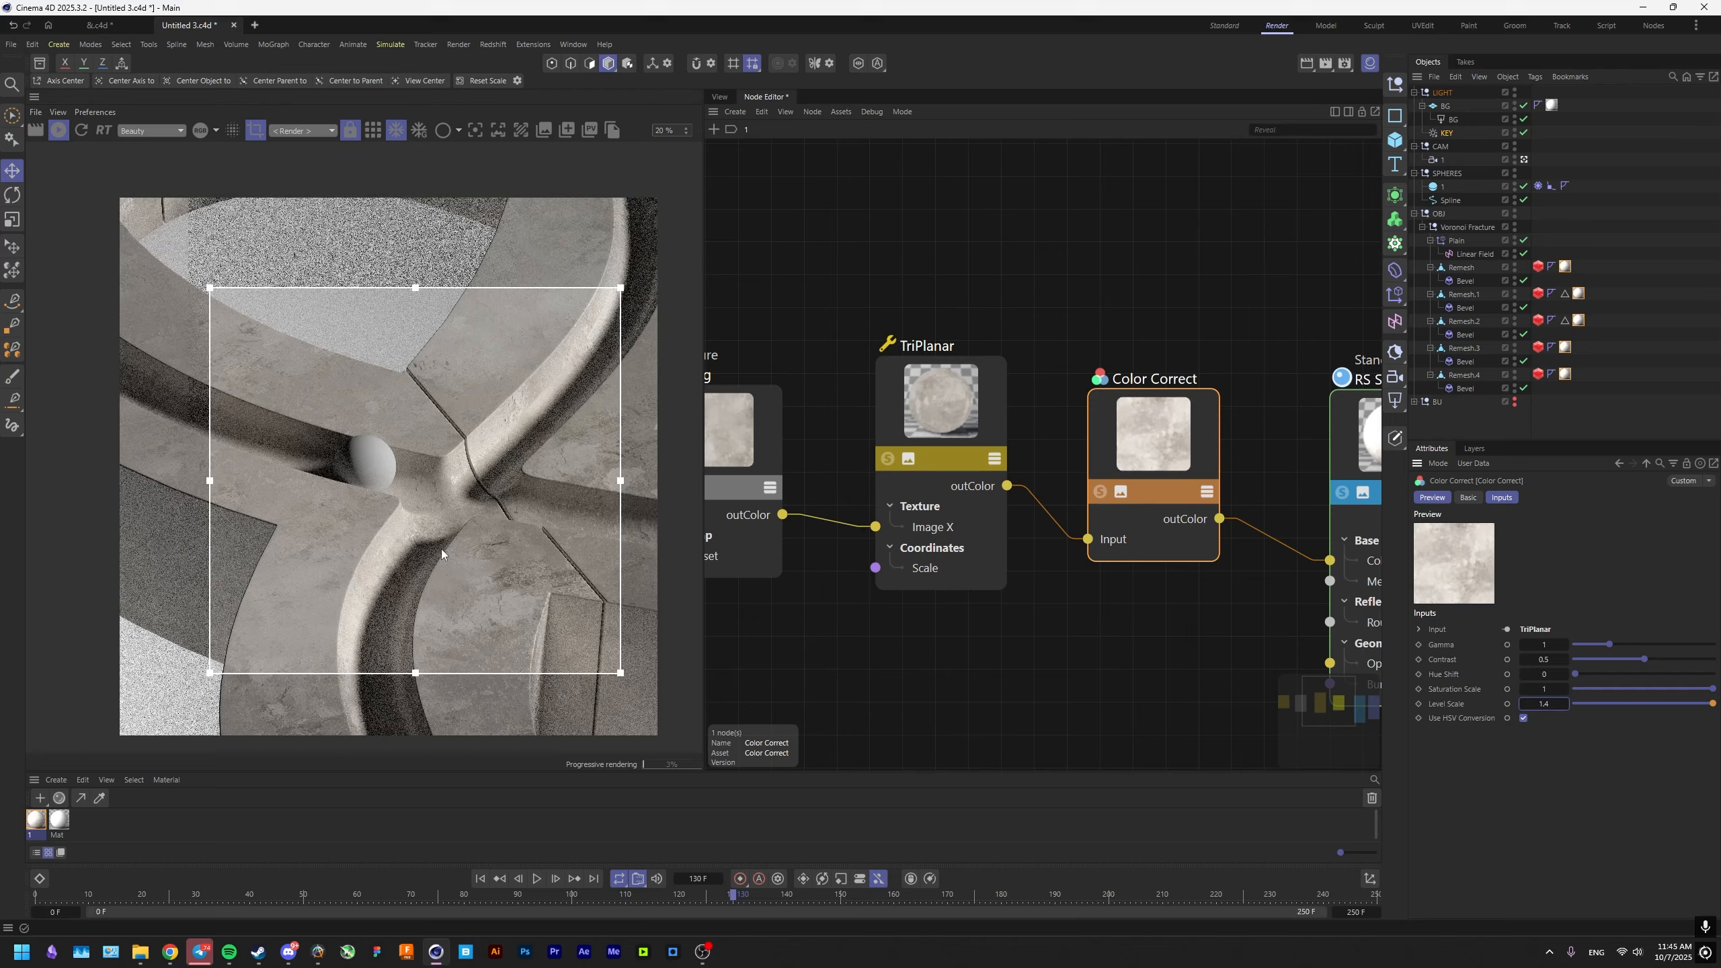
middle_drag(441, 549, 384, 525)
scroll(384, 525, up, 4)
scroll(623, 463, down, 1)
scroll(1246, 374, down, 3)
Add a Ramp node, connect the TriPlanar output to its Alt Input and place it below the texture nodes.
drag(1073, 406, 1051, 417)
double_click(1092, 603)
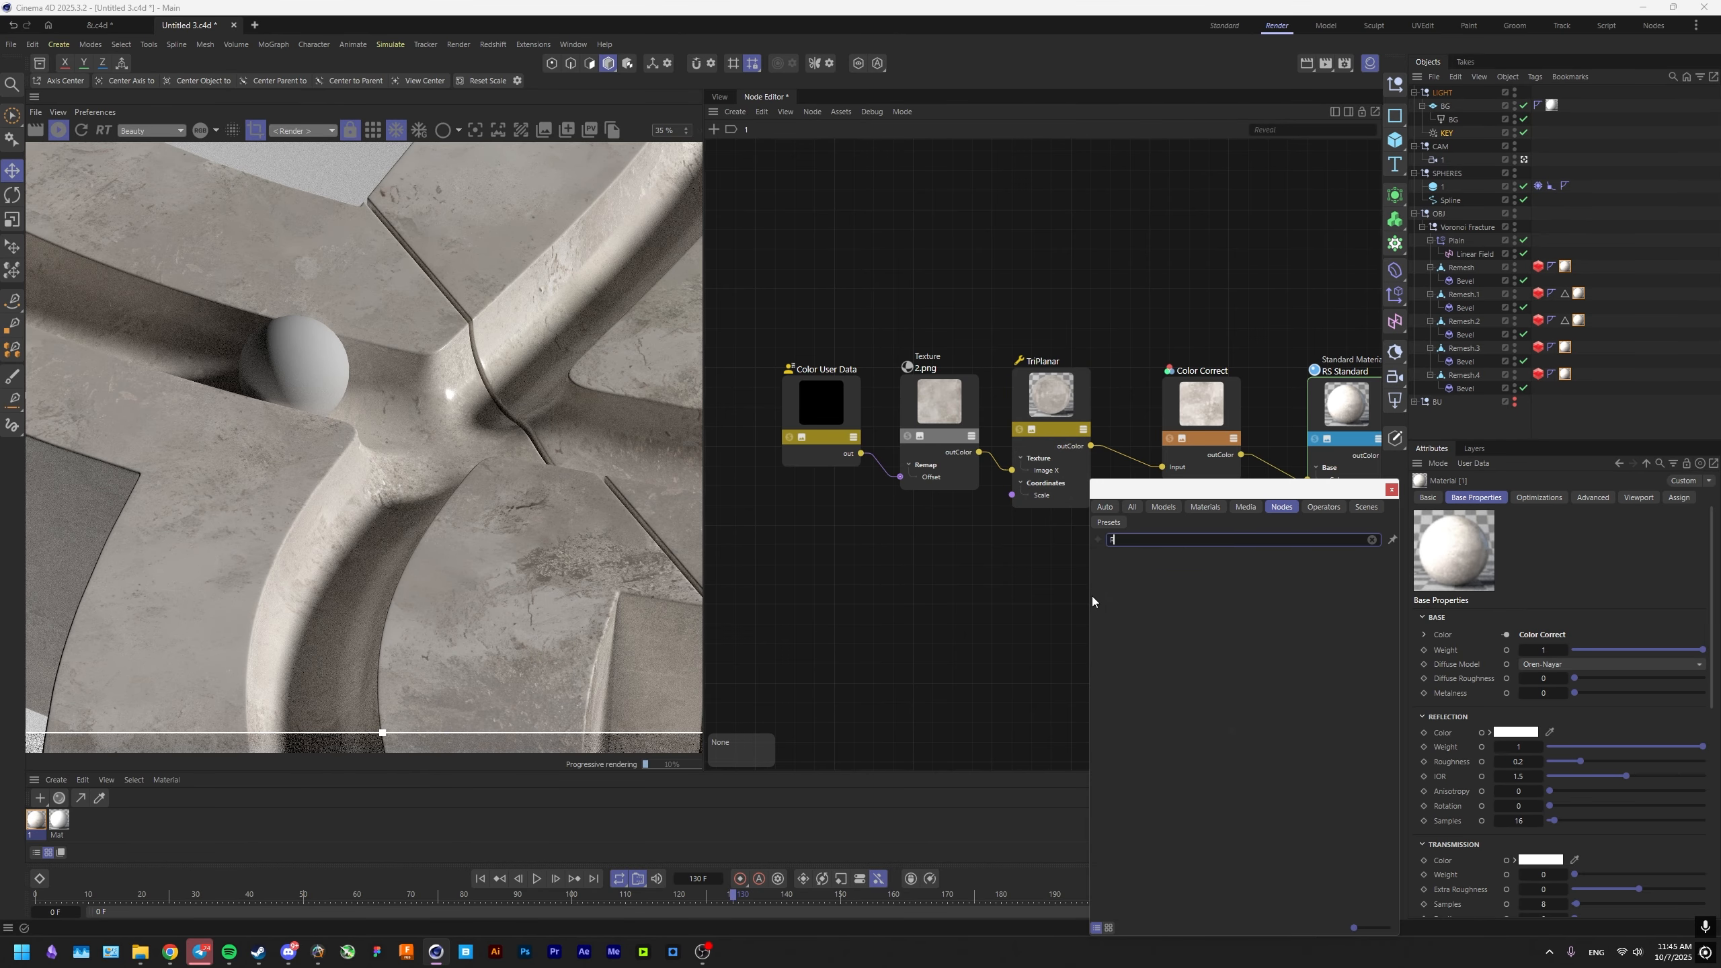
text(RAMP)
key(Return)
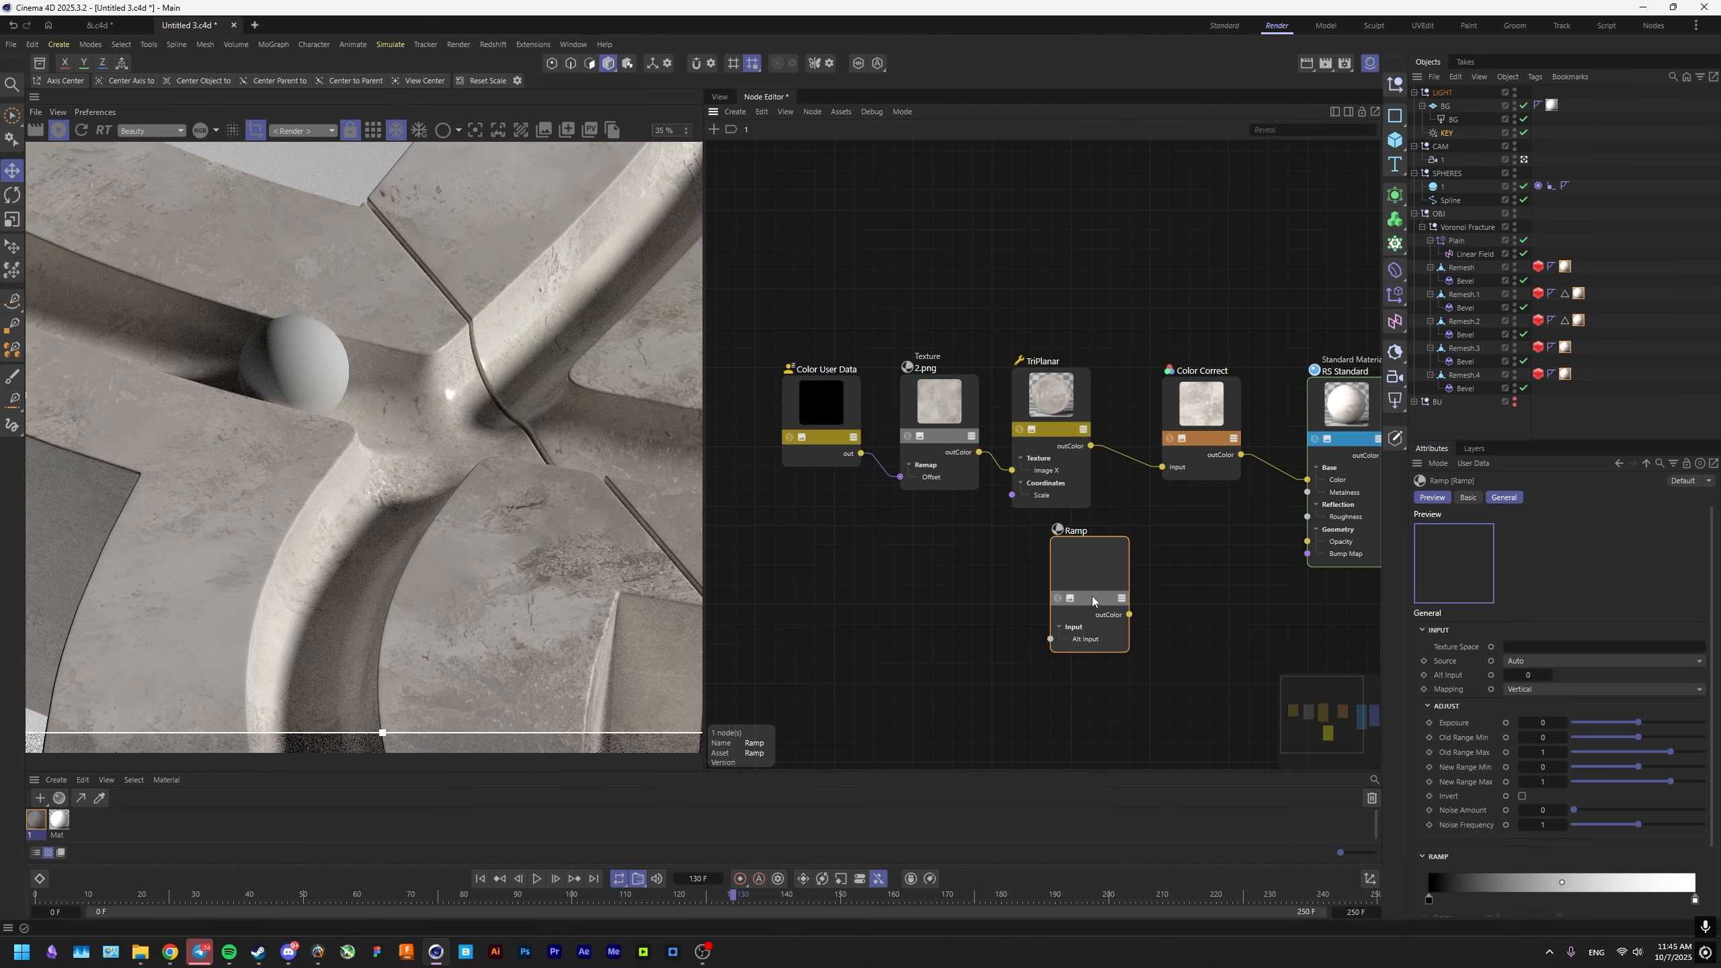
drag(1091, 446, 1102, 536)
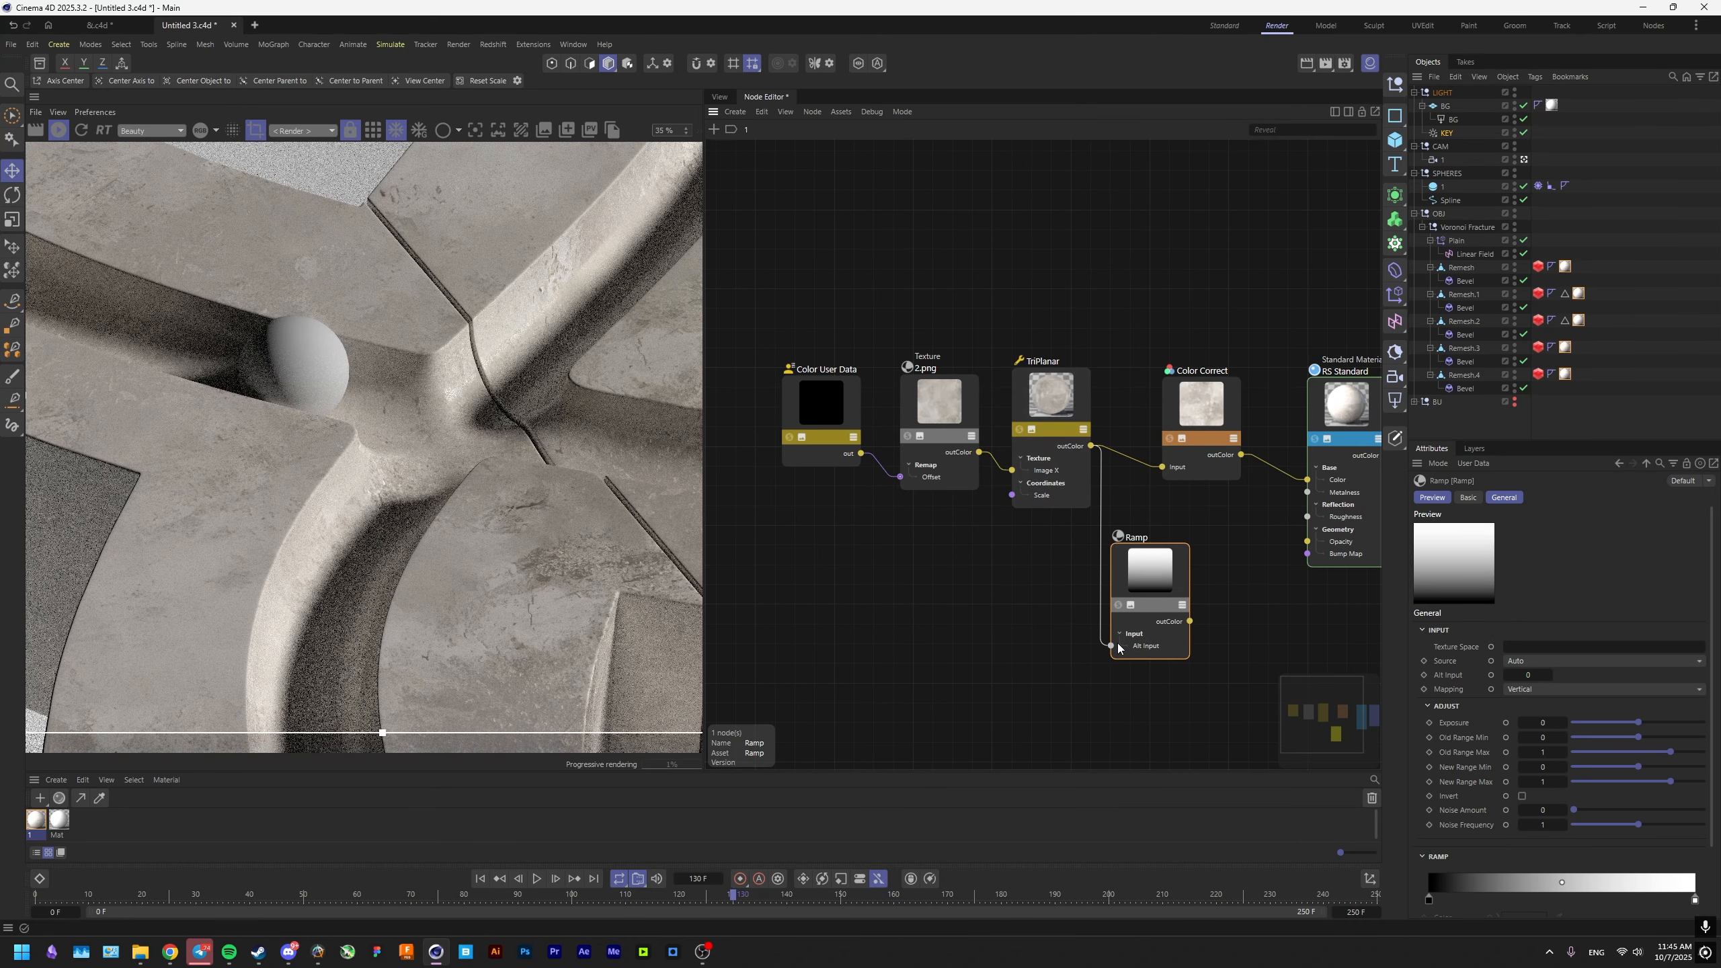
drag(1118, 644, 1116, 645)
drag(1146, 604, 991, 701)
Add a Displacement node, feed the Ramp into its TexMap and connect it to the Output node's Displacement input.
middle_drag(1209, 720, 1096, 641)
double_click(1095, 642)
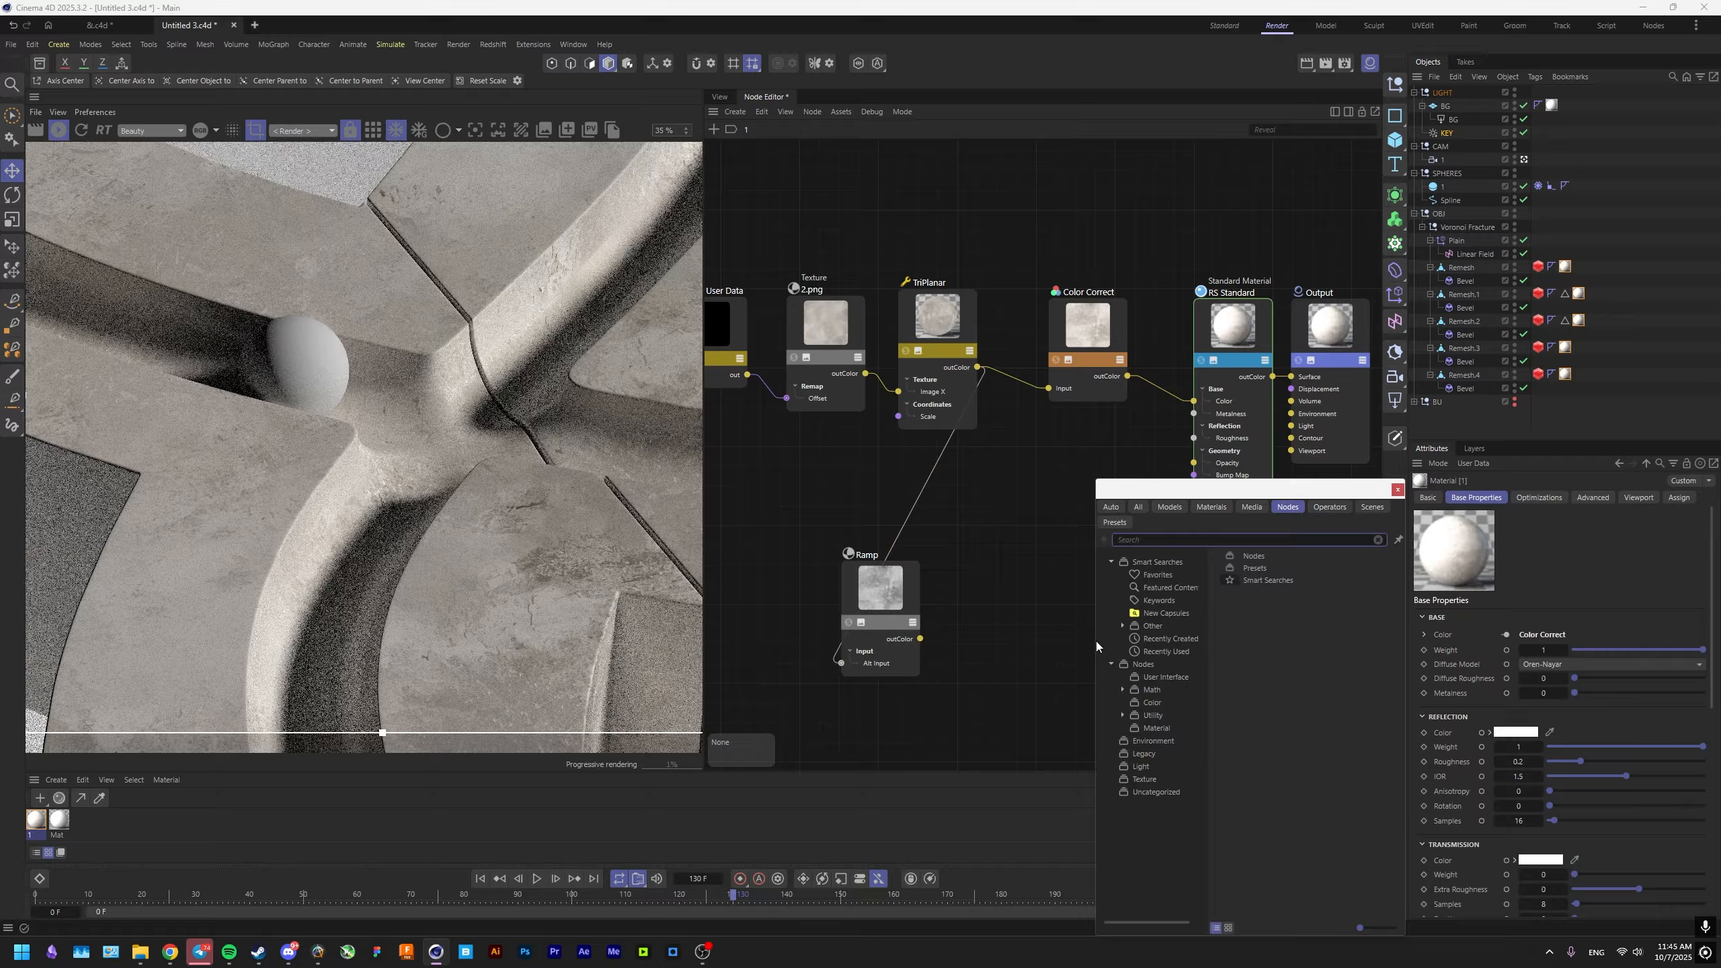
text(displacement)
key(Return)
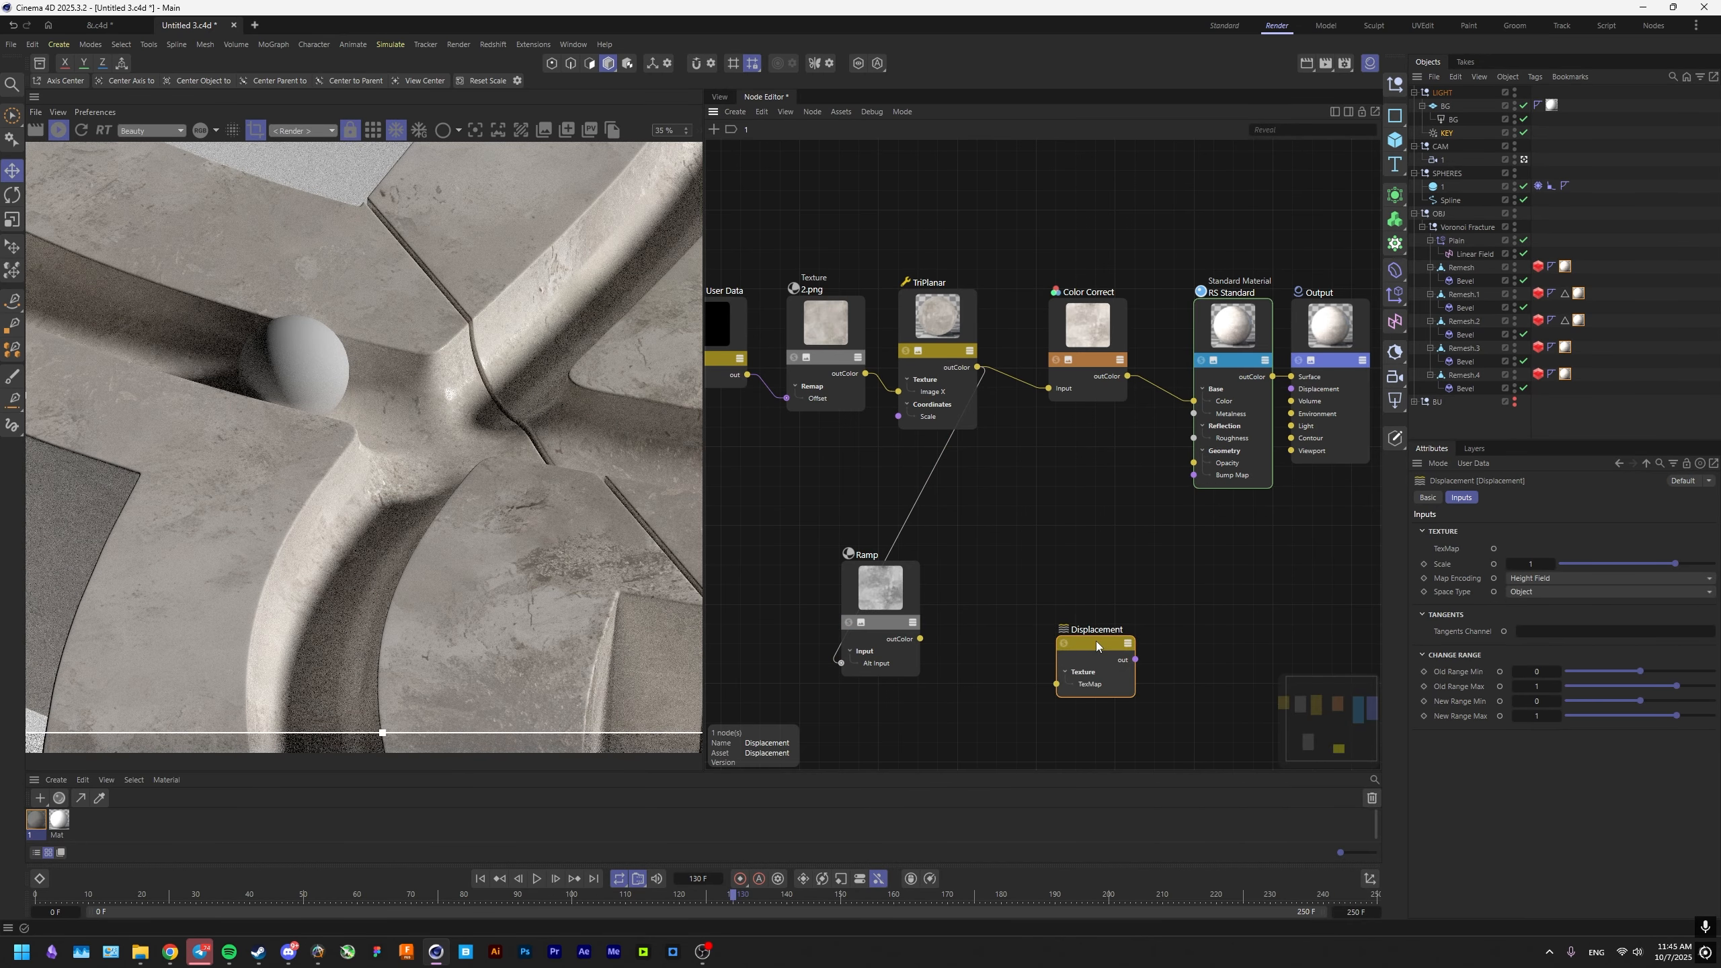
drag(920, 639, 1290, 389)
drag(1101, 646, 1233, 522)
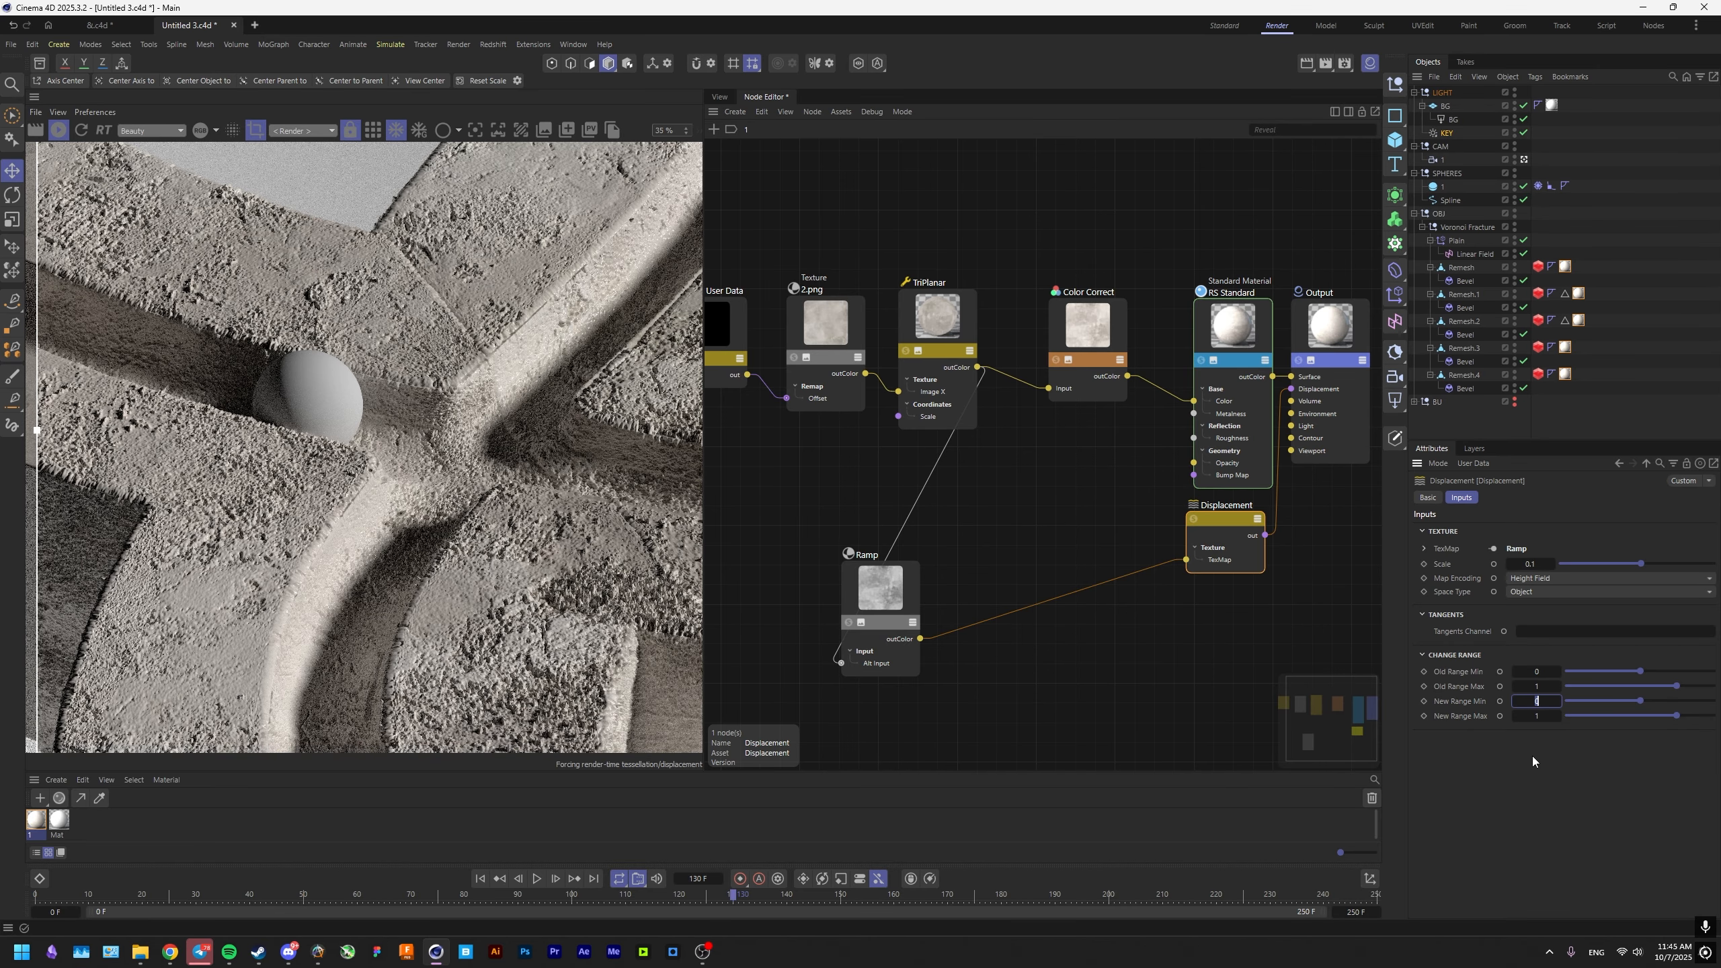
Set the Displacement node's New Range Min to -1.
text(-1)
key(Return)
middle_drag(799, 420, 933, 454)
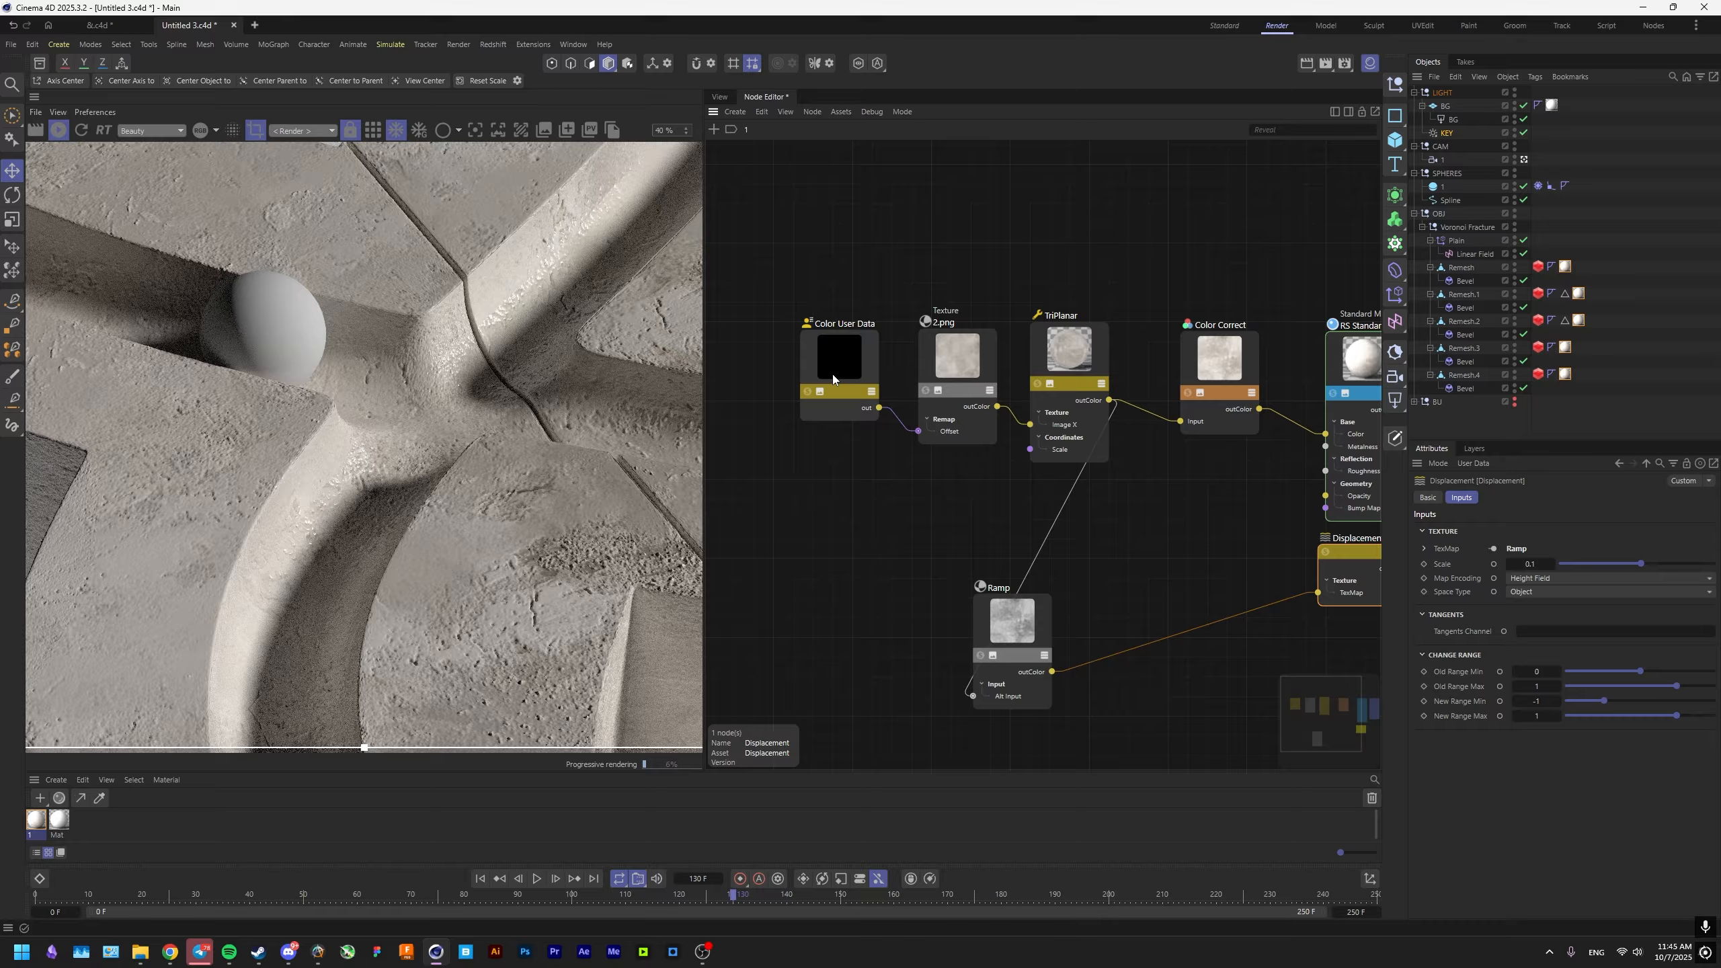
Set the 2.png texture node's Remap Scale to 2 on both axes and open the Displacement node's Scale for editing.
click(832, 375)
click(956, 380)
scroll(1560, 882, down, 2)
click(1511, 863)
text(2)
key(Tab)
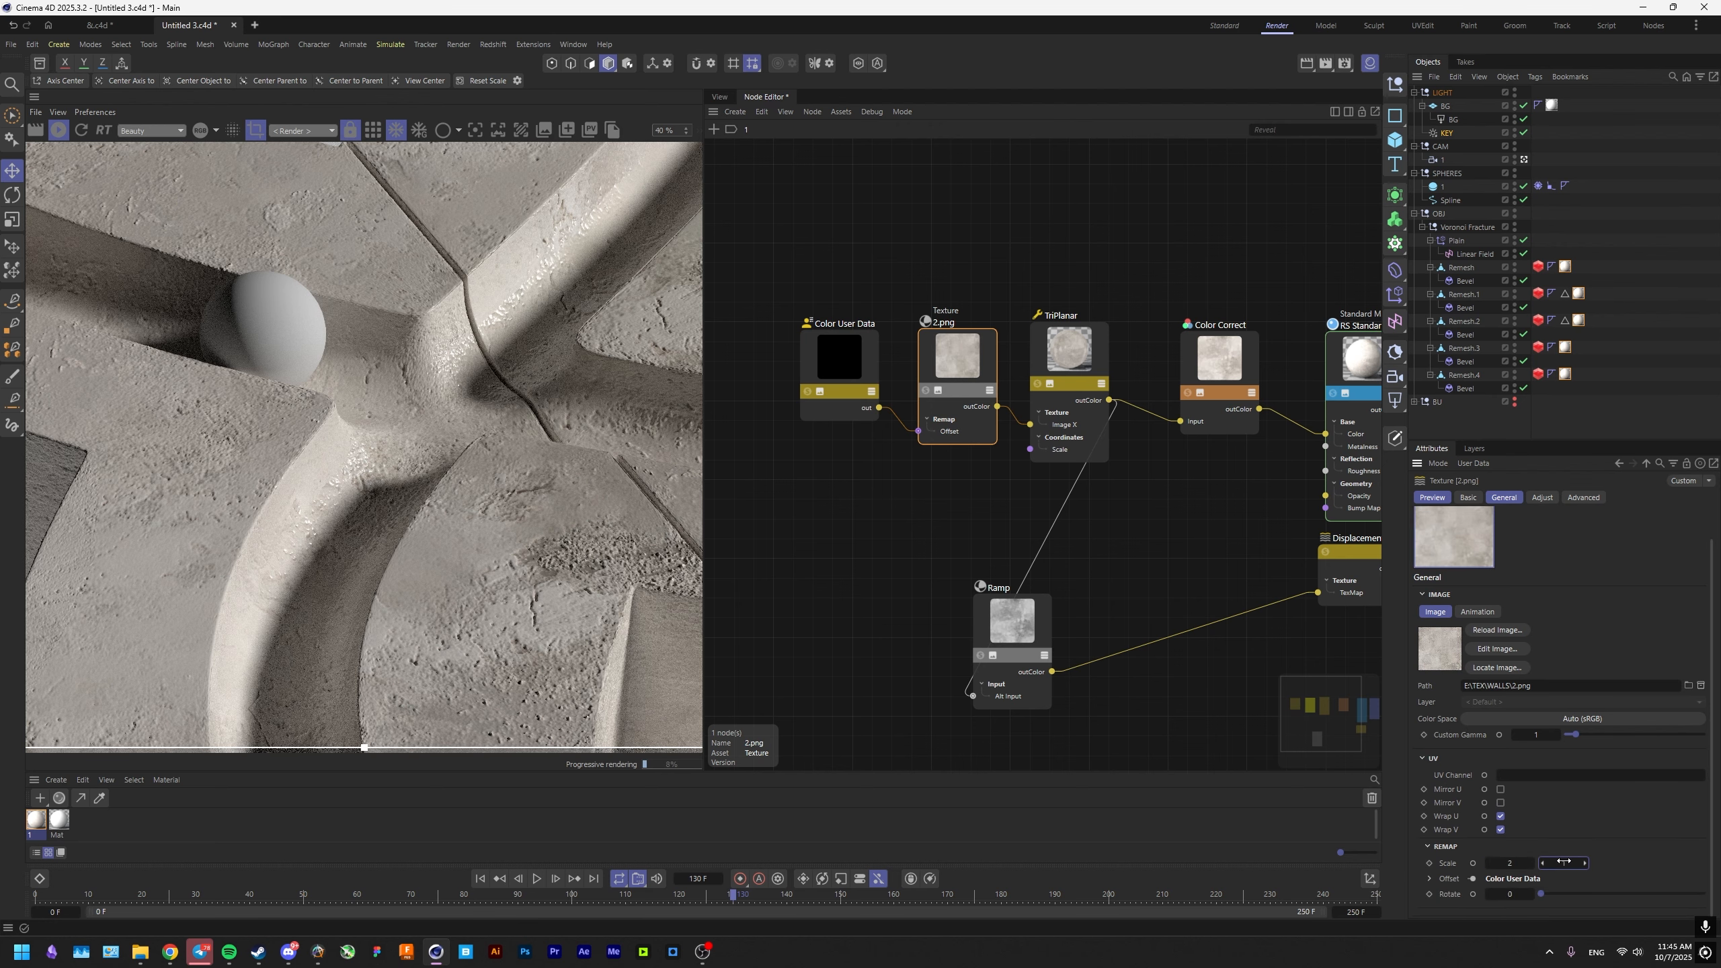
text(2)
key(Return)
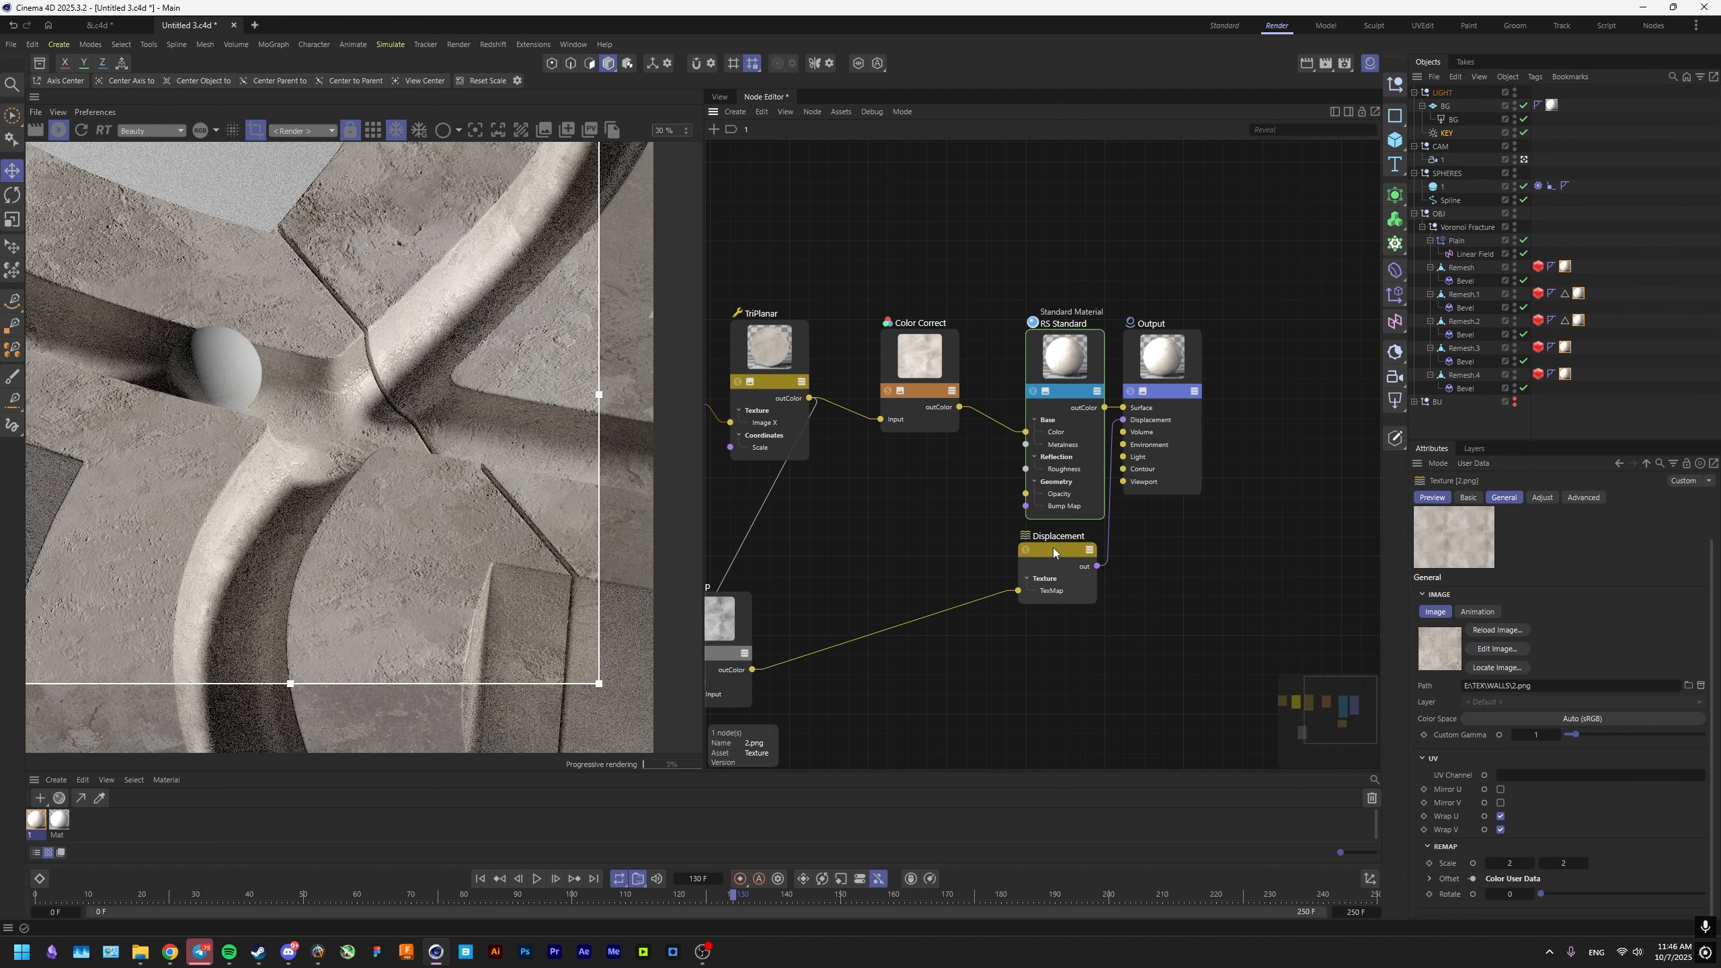
click(1053, 548)
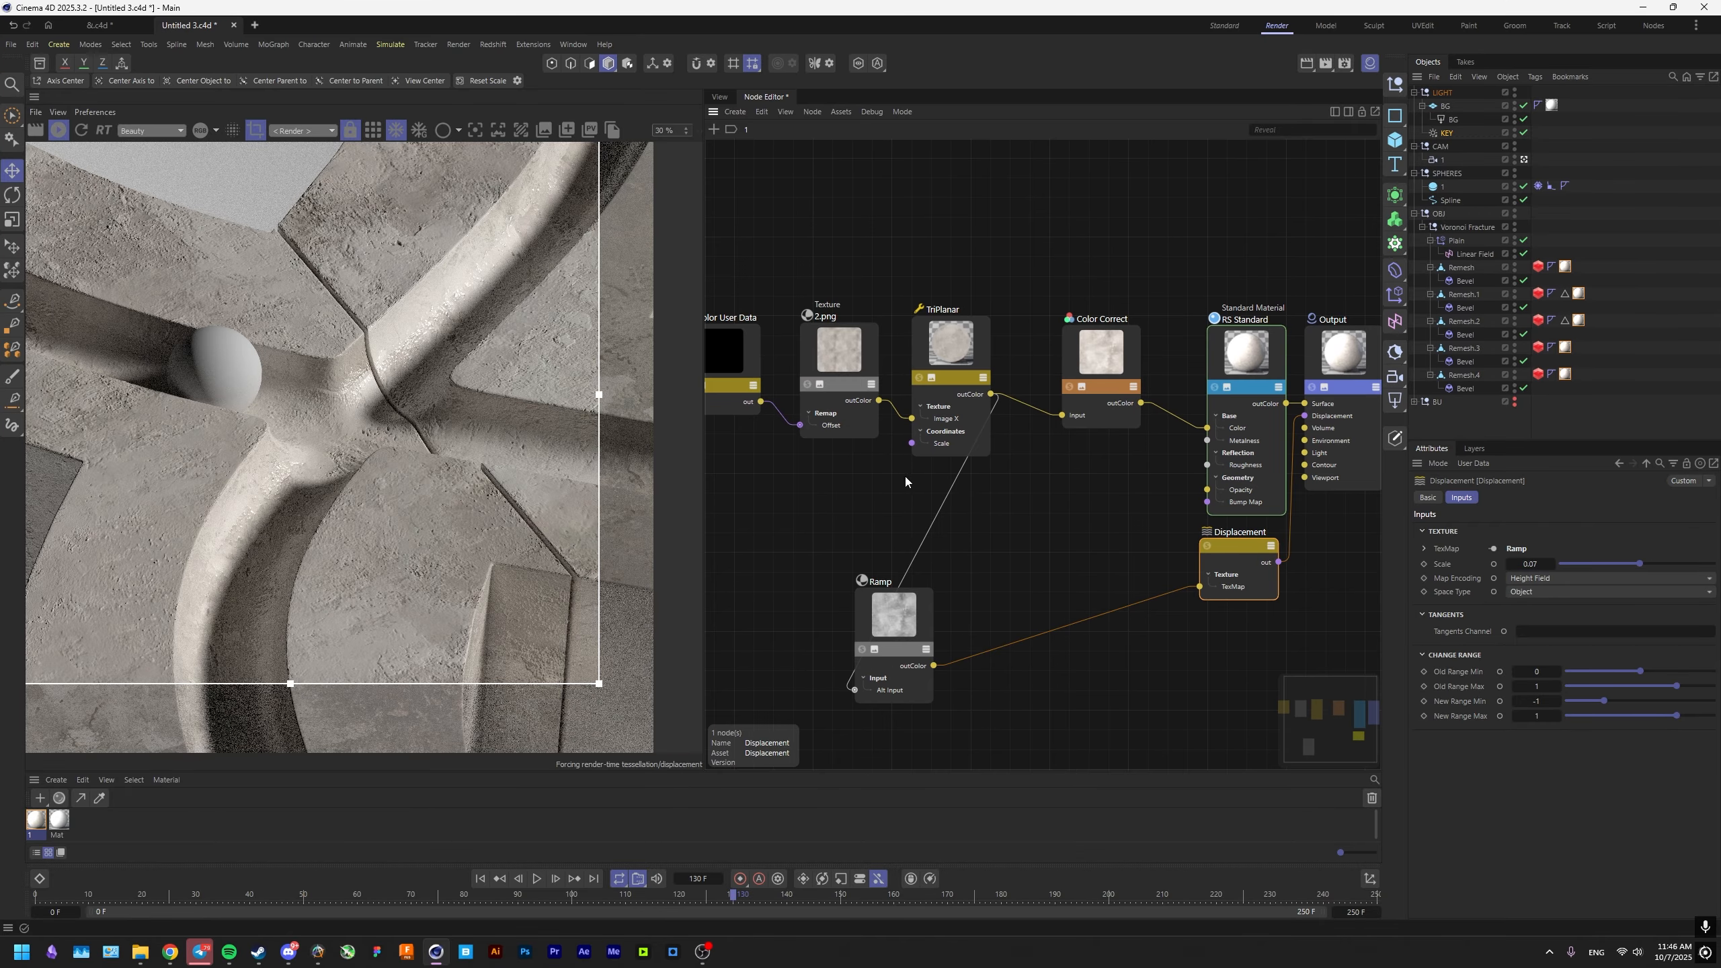
Add a float Change Range node and place it below the Color Correct node.
key(shift+c)
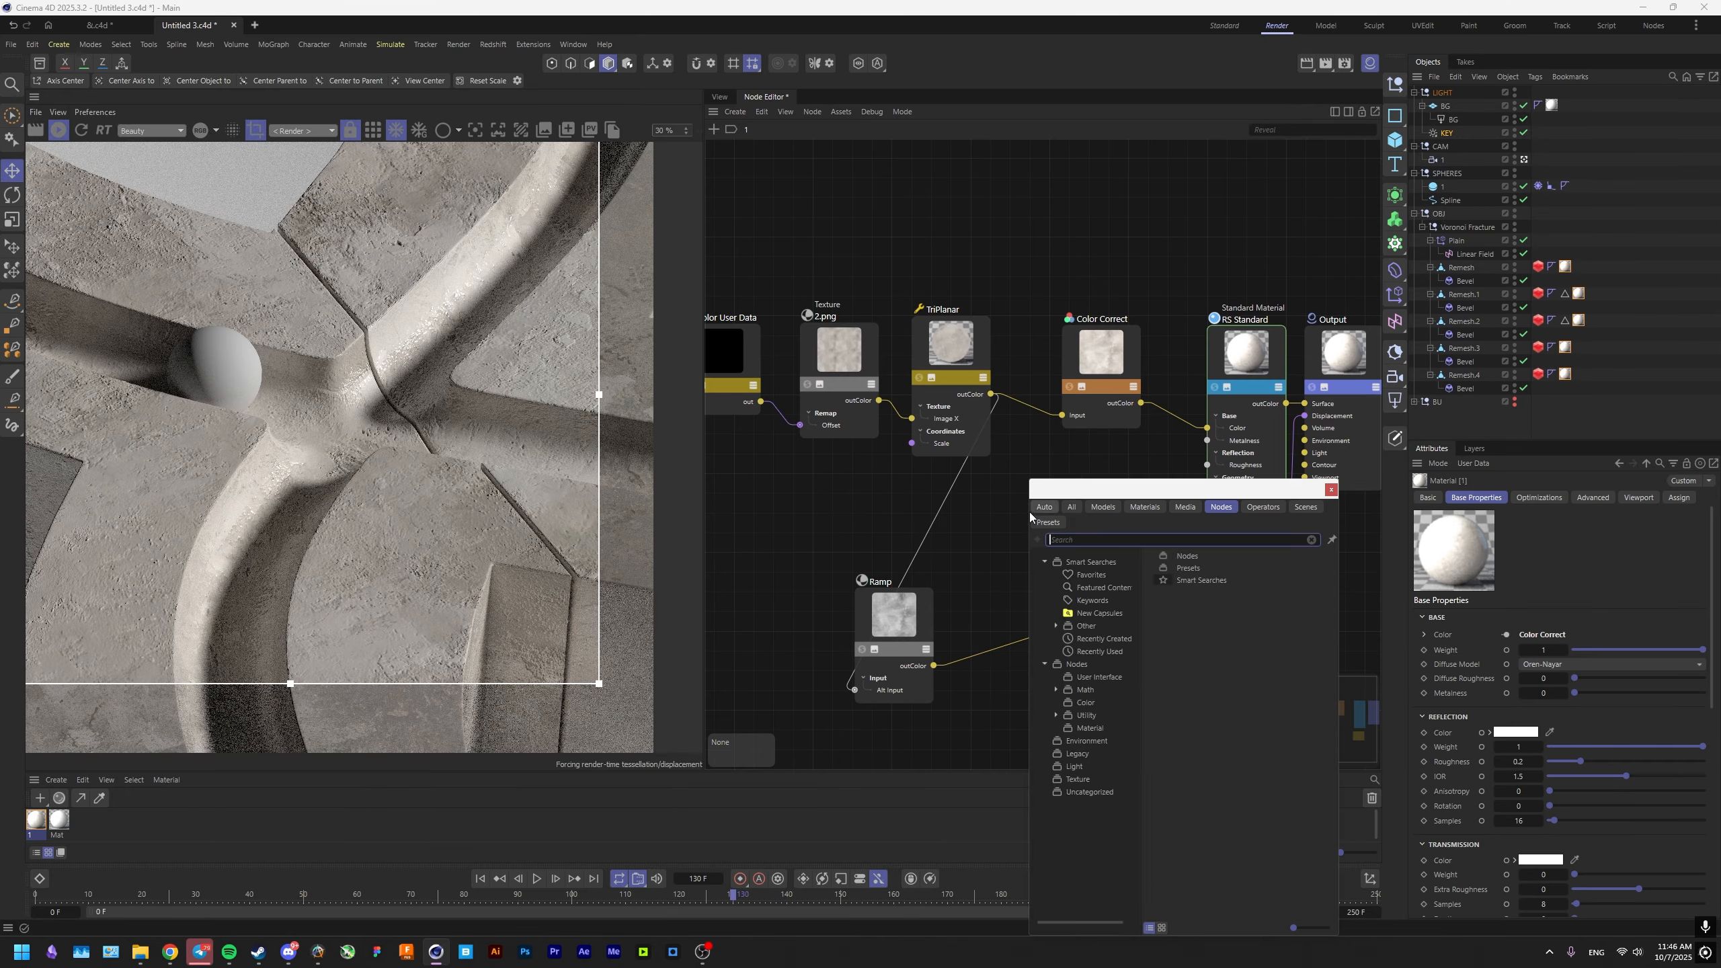
text(Range)
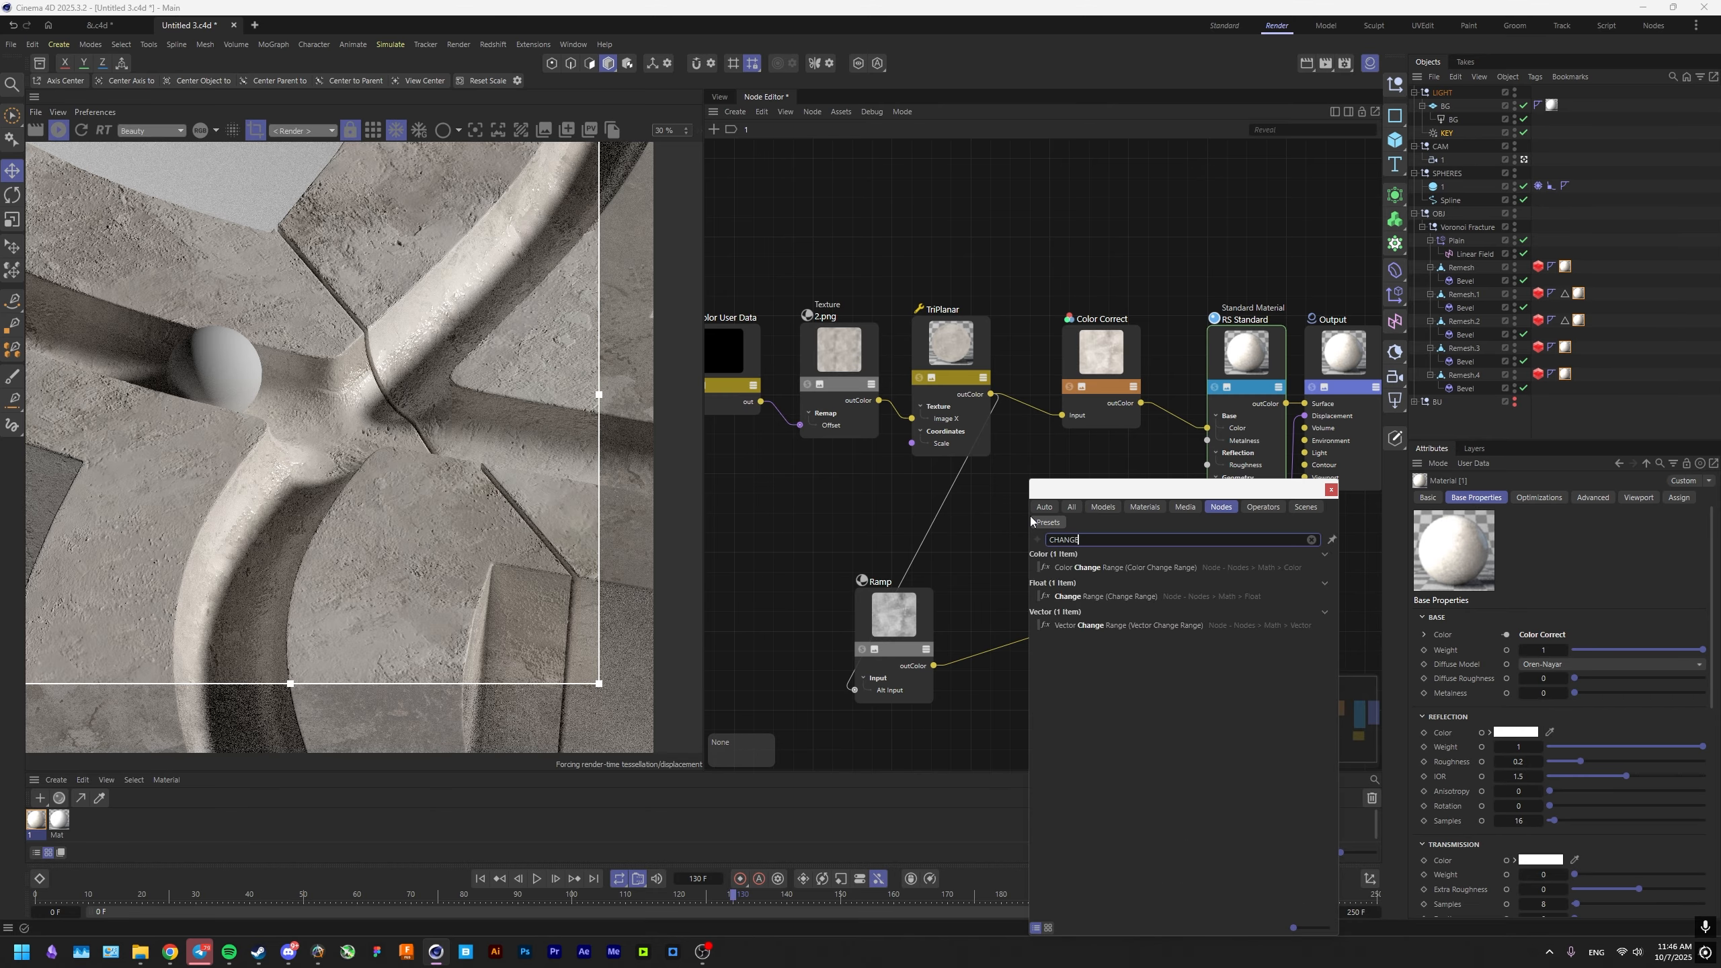
key(Down)
key(Down)
key(Return)
drag(1056, 492, 1085, 489)
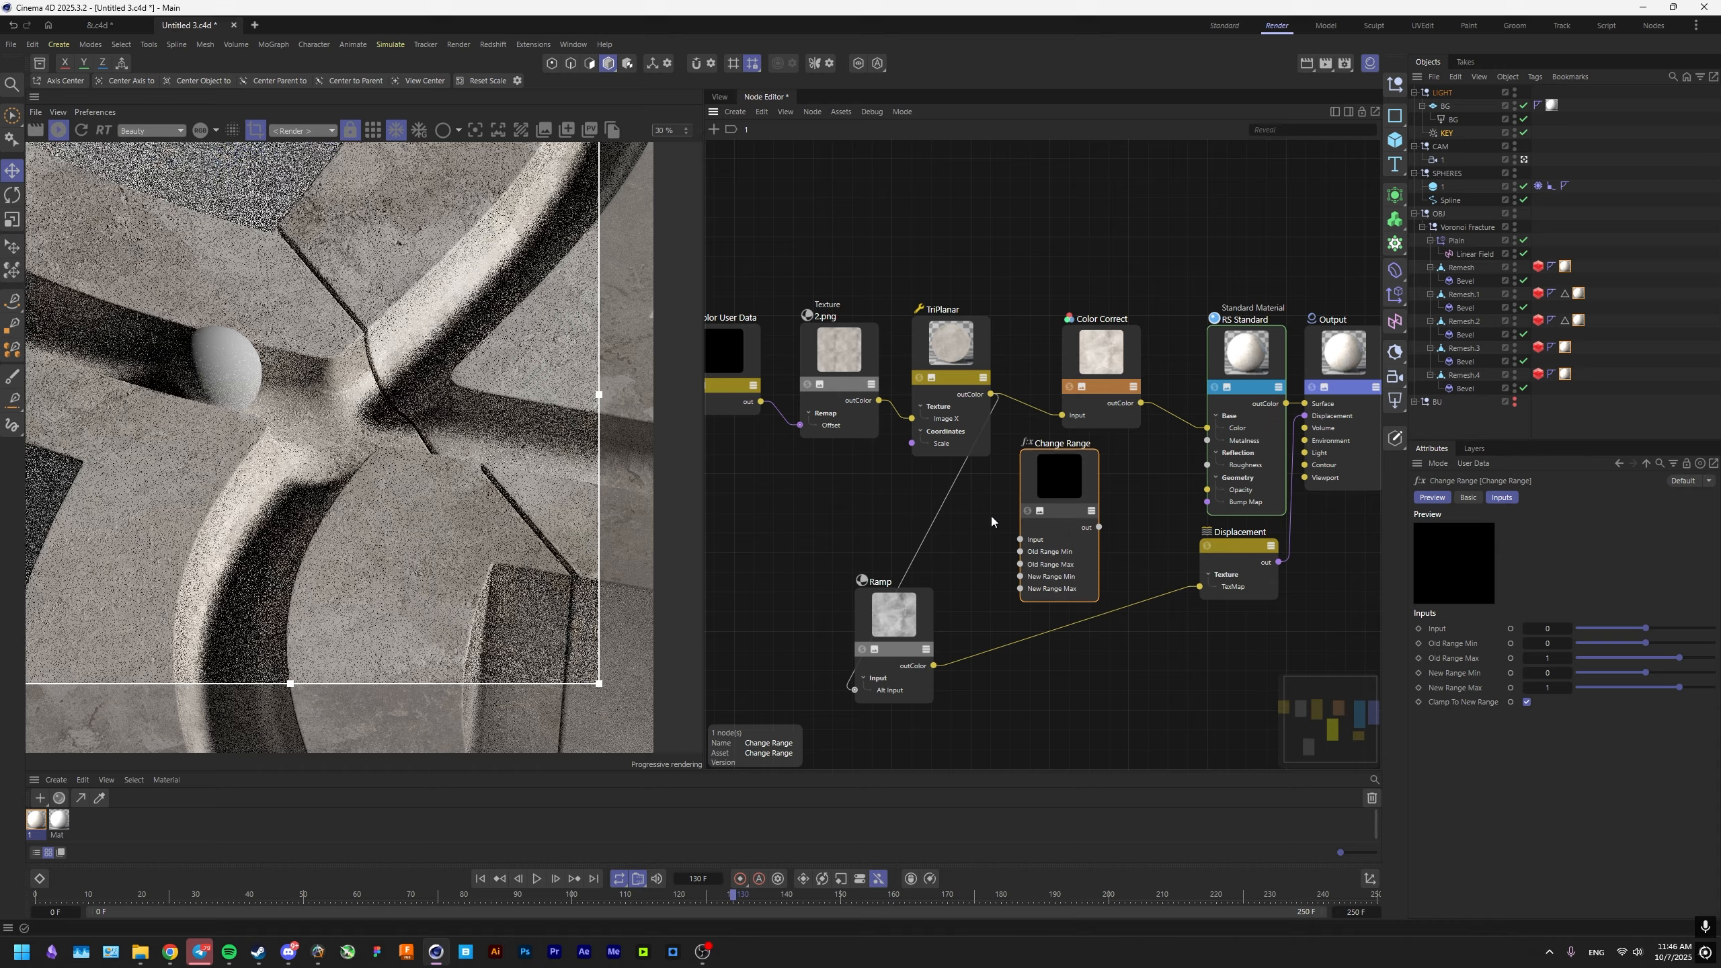
Add a second Ramp fed by the TriPlanar node, route it through Change Range and connect the result to RS Standard's Roughness.
double_click(994, 533)
text(Ramp)
key(Return)
drag(991, 394, 1208, 465)
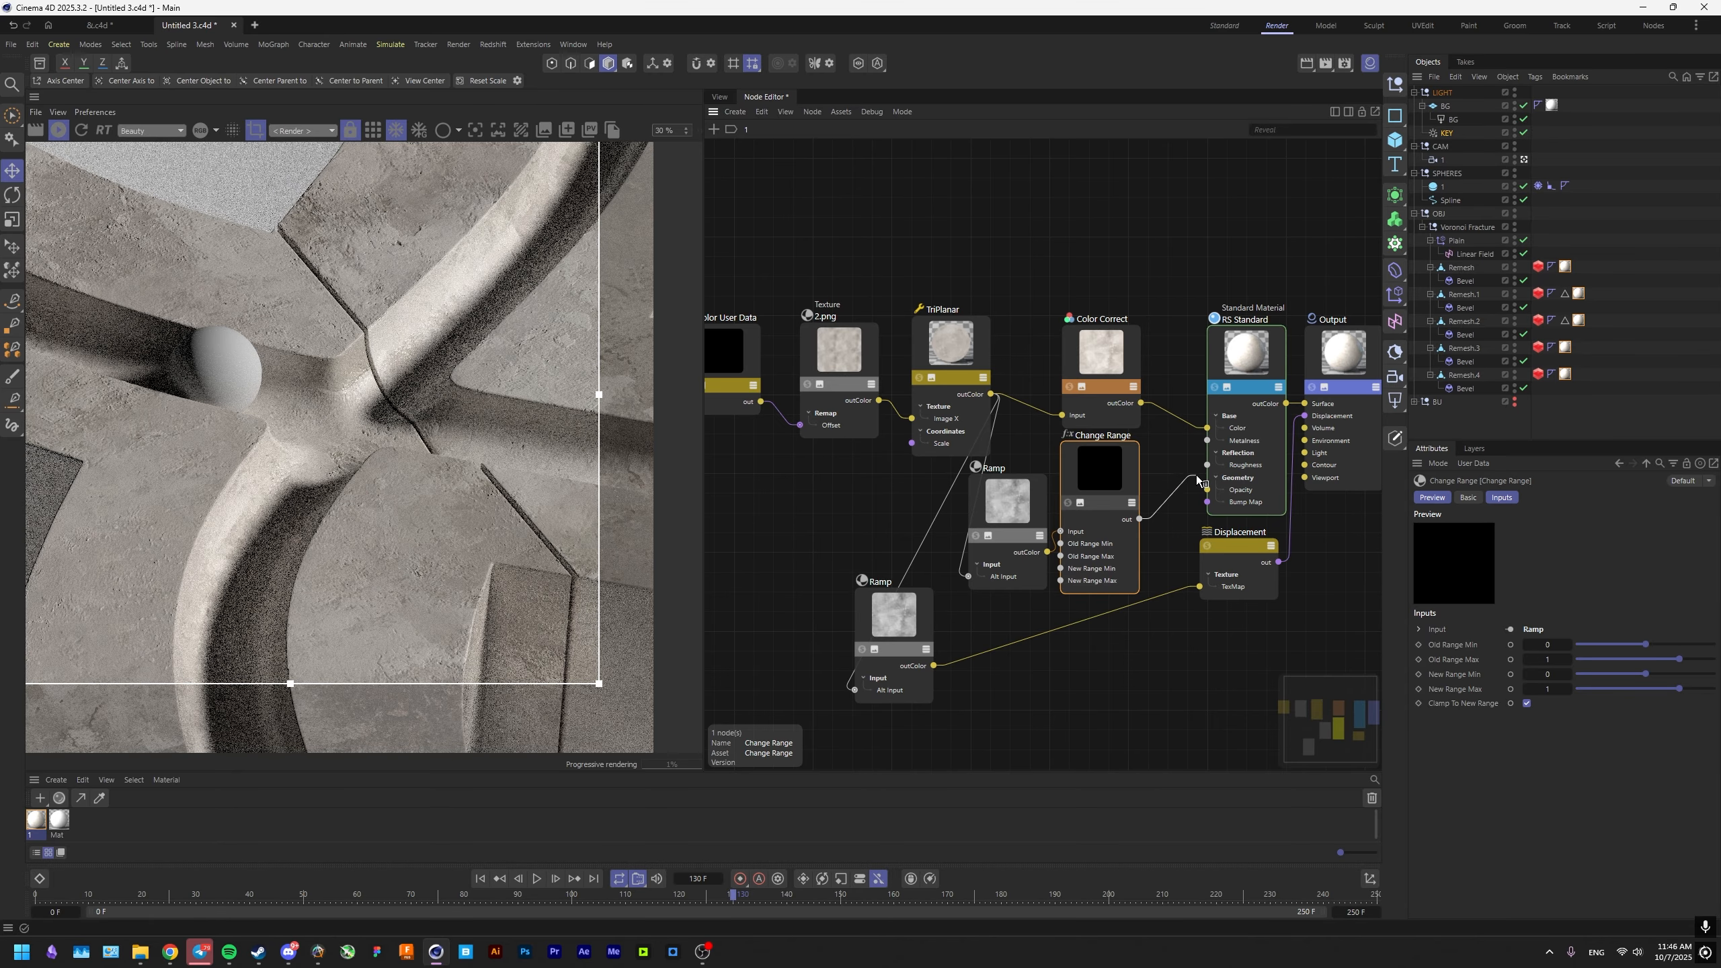
drag(1094, 490, 1112, 490)
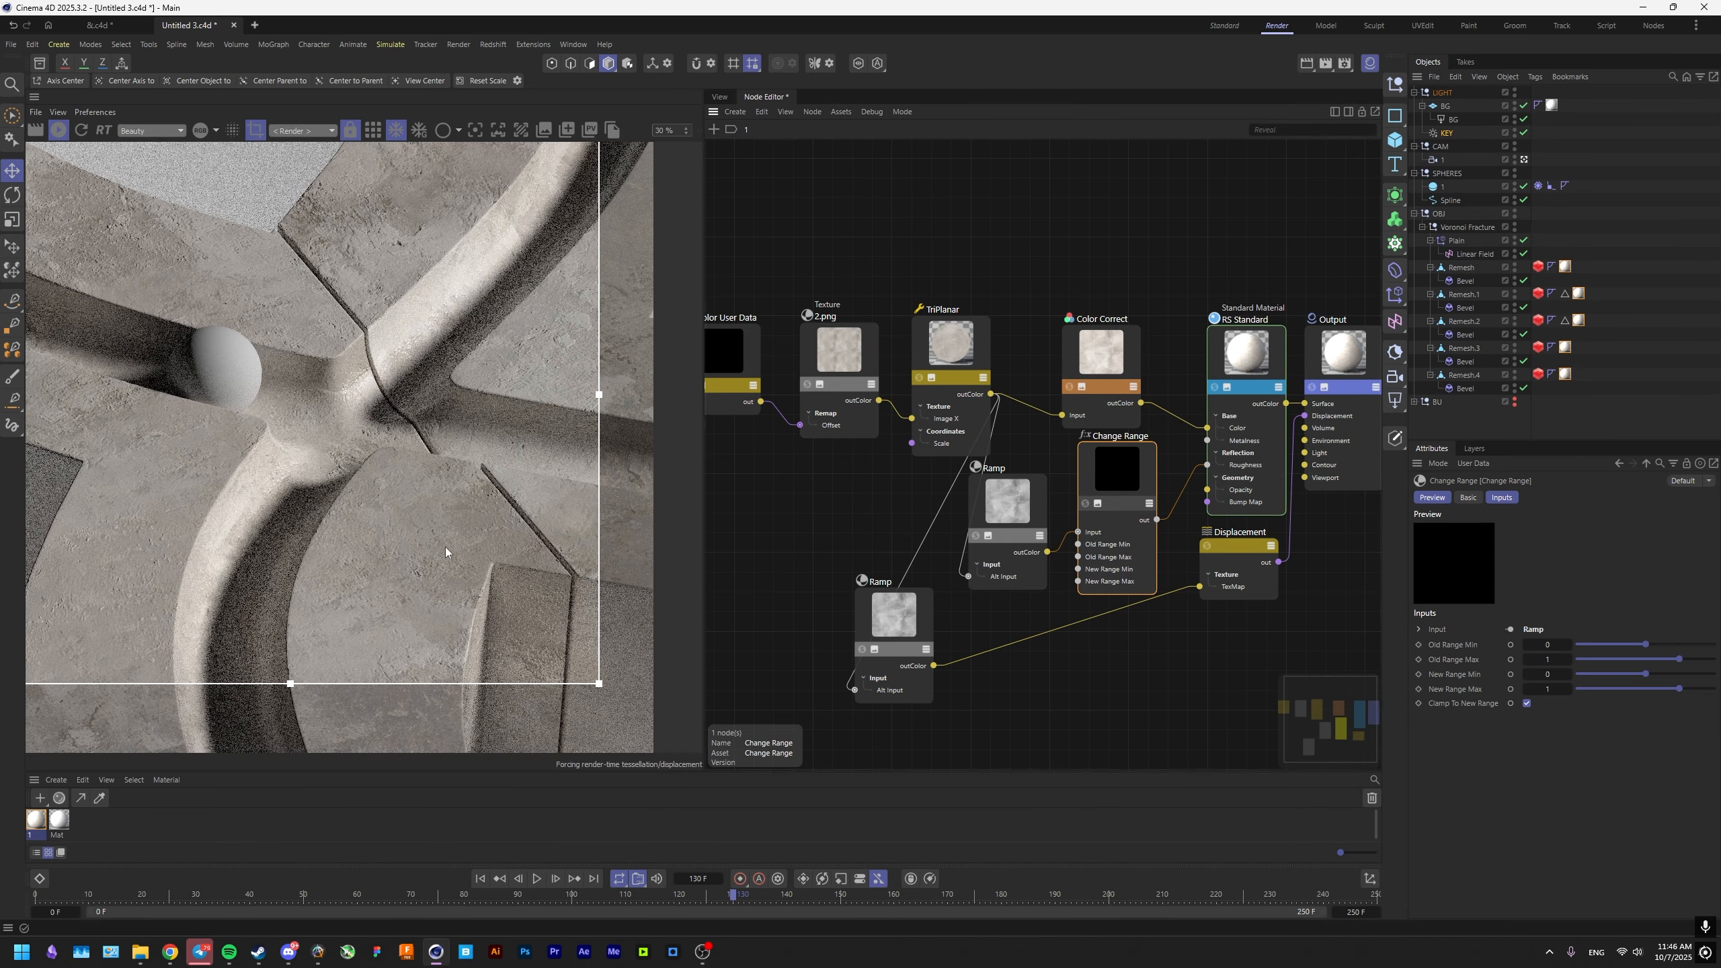
Set the Change Range node's New Range Min to 0.2 and check the roughness in the render.
middle_drag(399, 515, 449, 530)
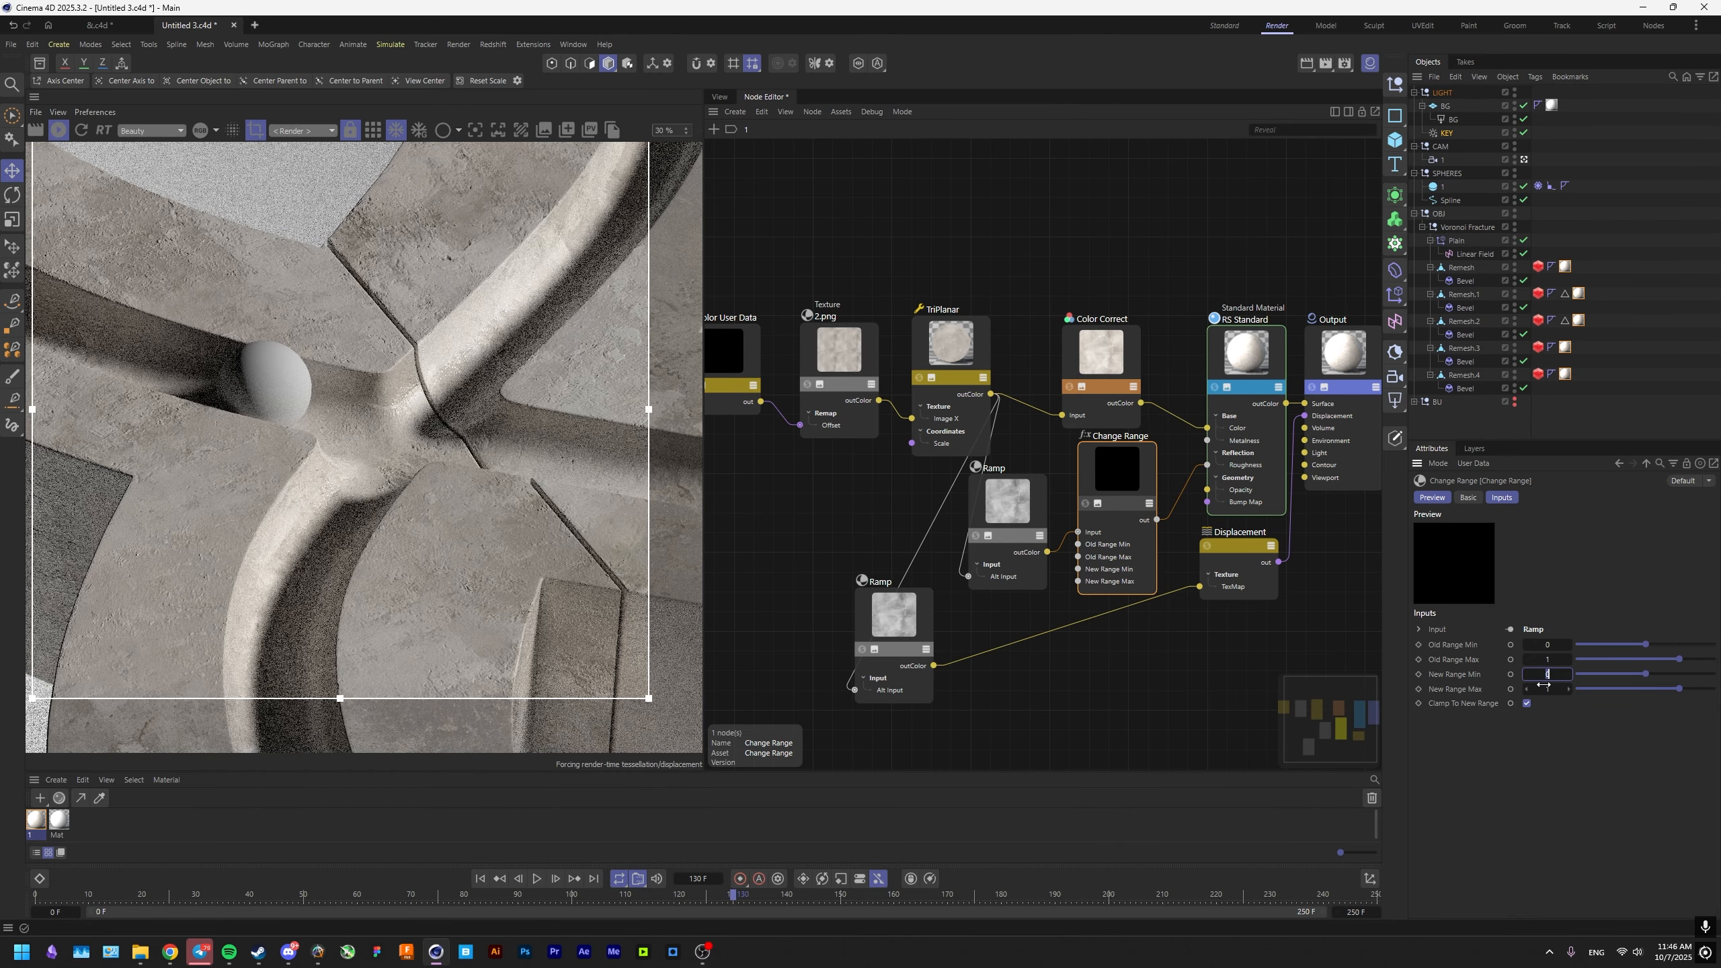
text(2)
key(Return)
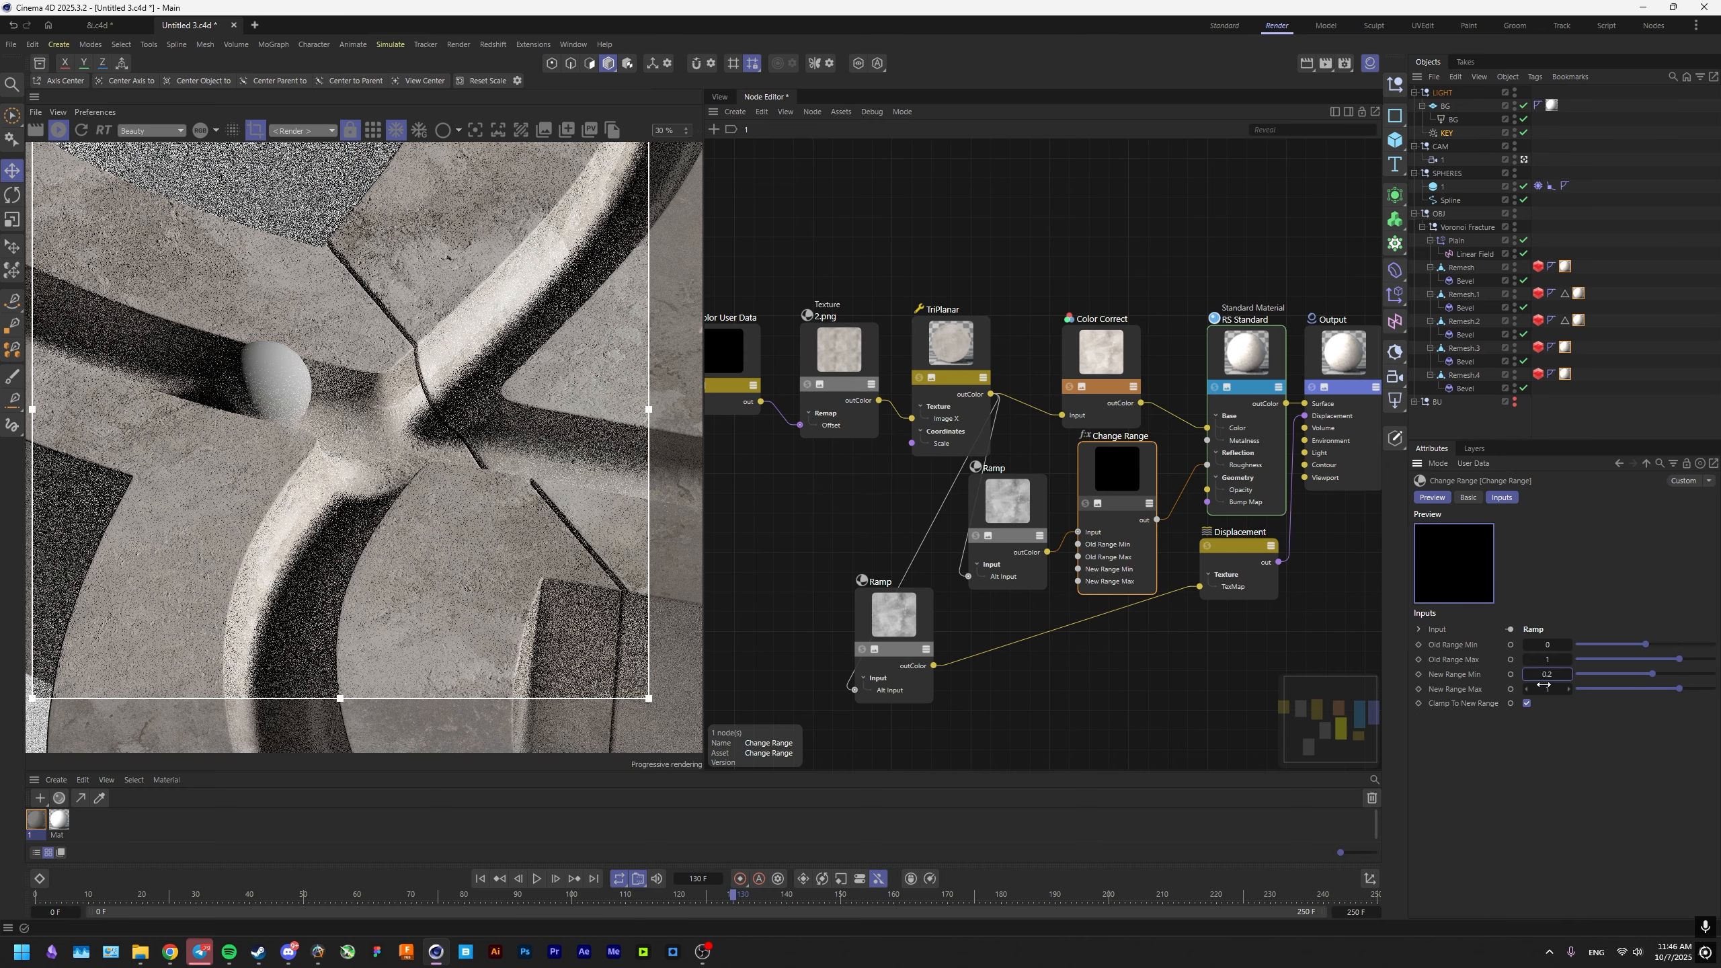
scroll(535, 568, down, 1)
middle_drag(524, 573, 584, 538)
scroll(509, 556, up, 2)
scroll(510, 569, up, 1)
Solo the Change Range node and move the second Ramp's knots inward, black to about 25% and white to about 80%.
click(1085, 503)
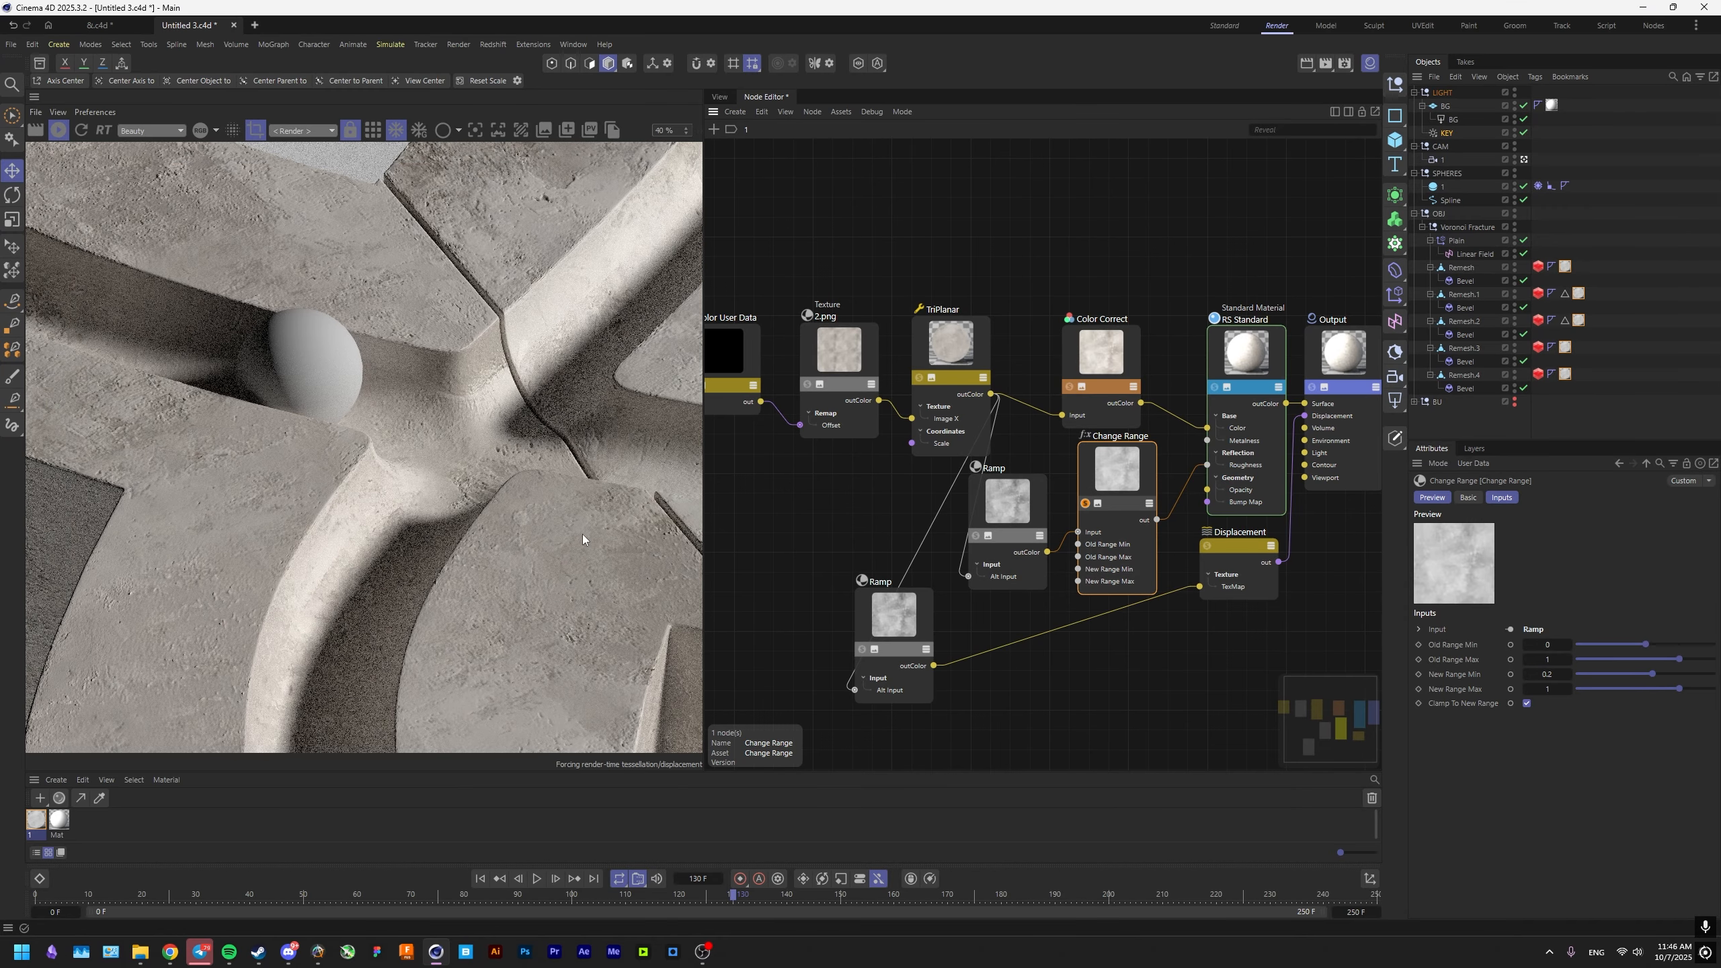
click(973, 510)
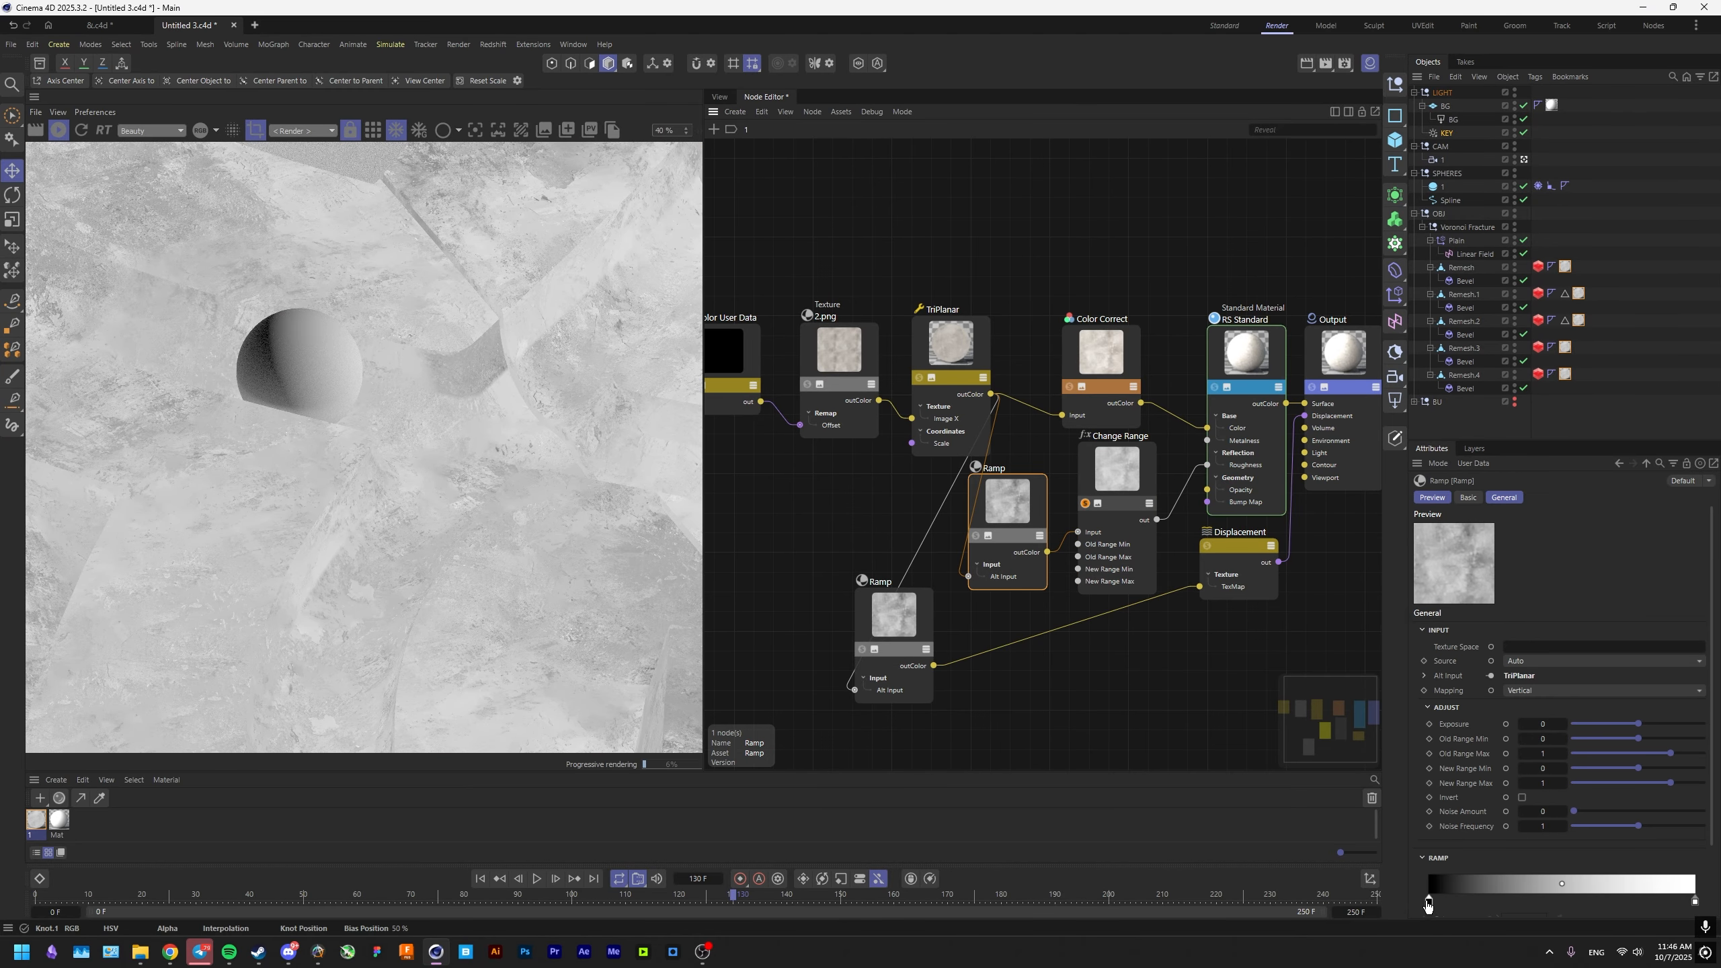
drag(1436, 824, 1470, 826)
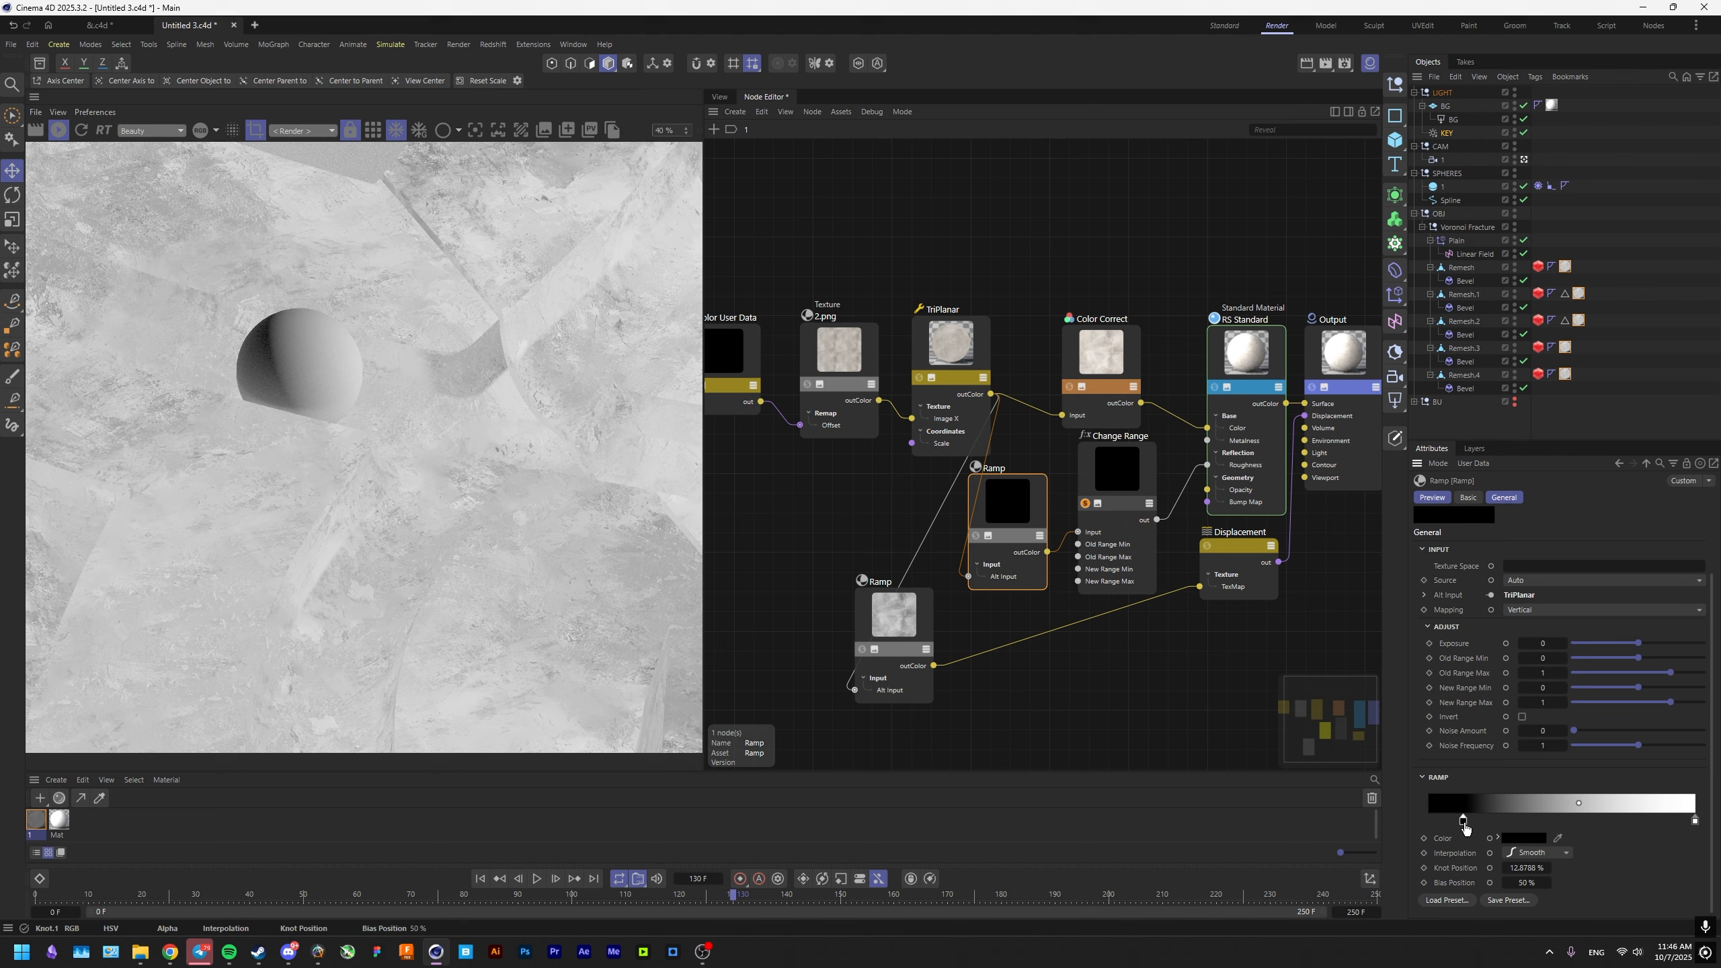
click(1694, 822)
drag(1695, 822, 1672, 822)
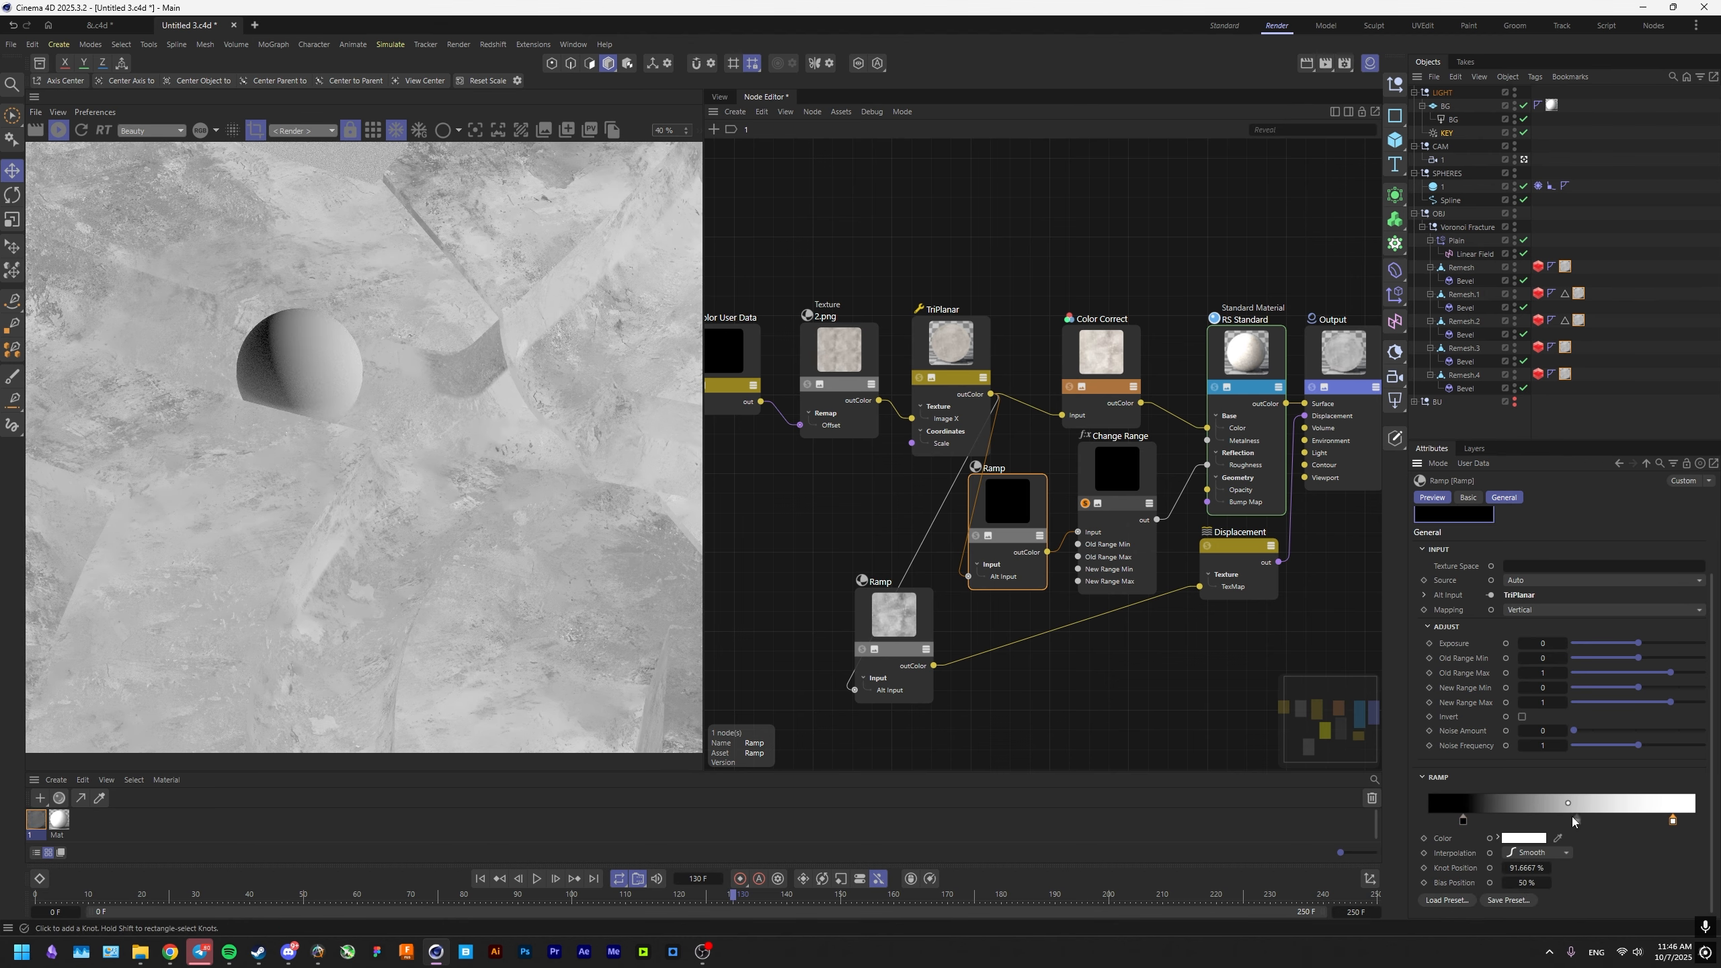
click(1480, 821)
Preview the TriPlanar node in a render region over the groove beside the sphere and raise its Blend Amount.
mouse_move(413, 420)
middle_down()
mouse_move(426, 450)
mouse_move(479, 469)
middle_up()
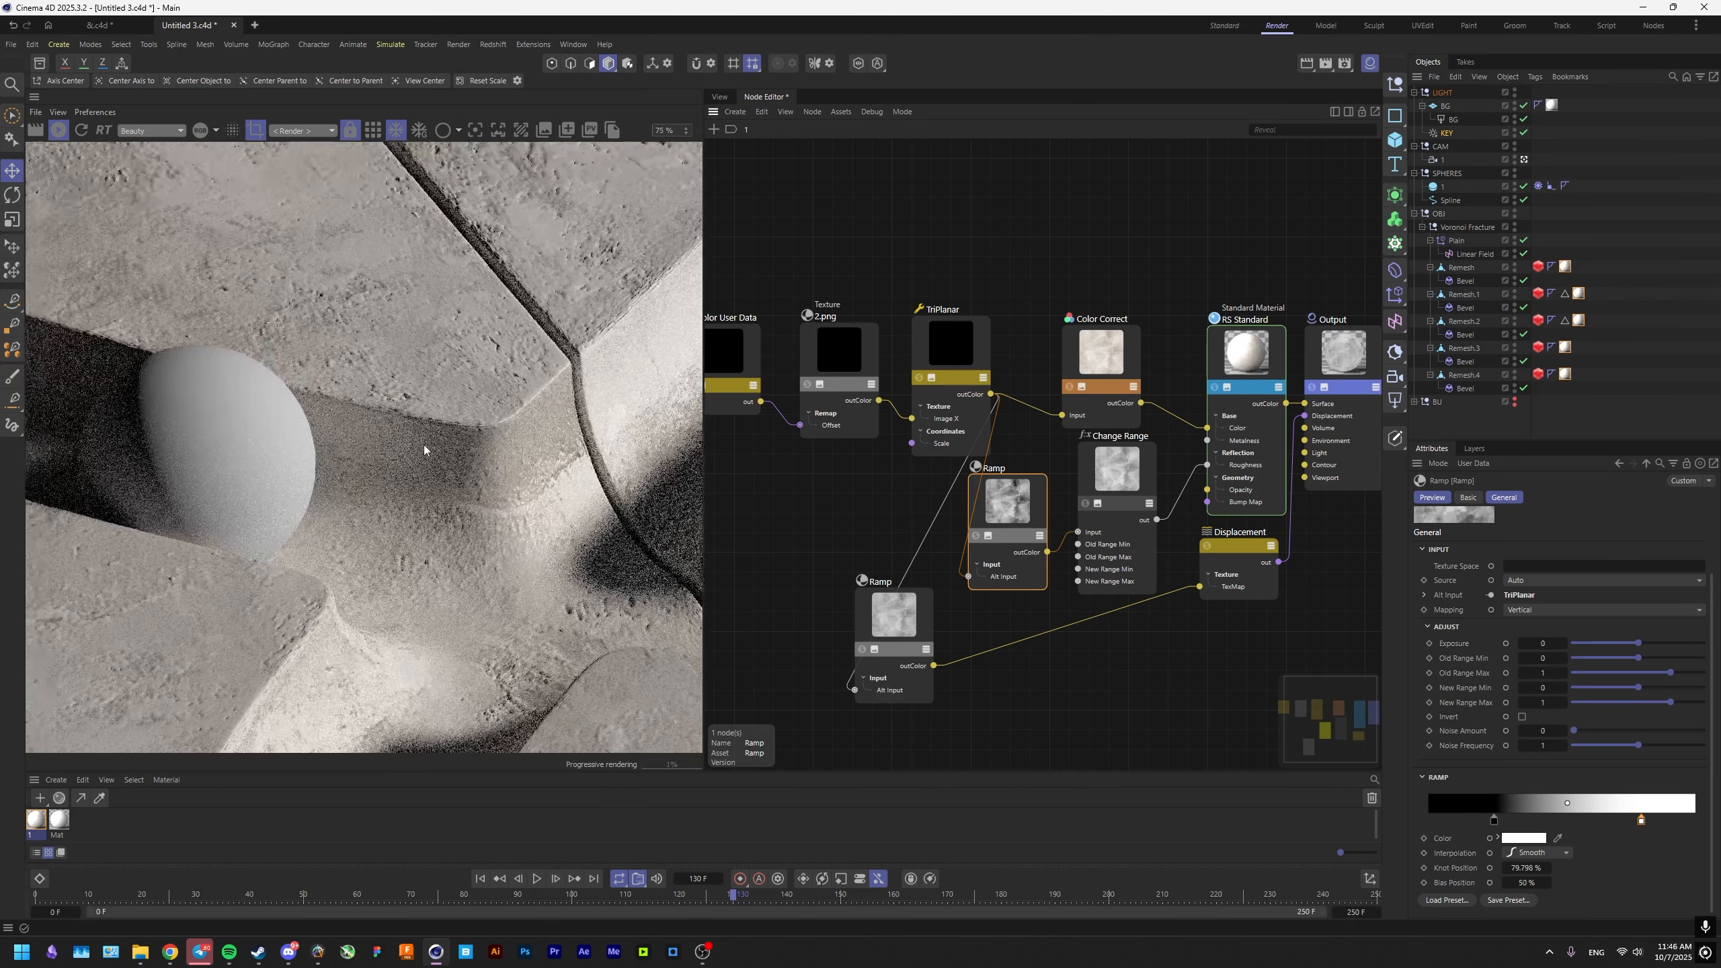
drag(253, 289, 691, 531)
middle_drag(569, 477, 550, 489)
scroll(552, 490, up, 2)
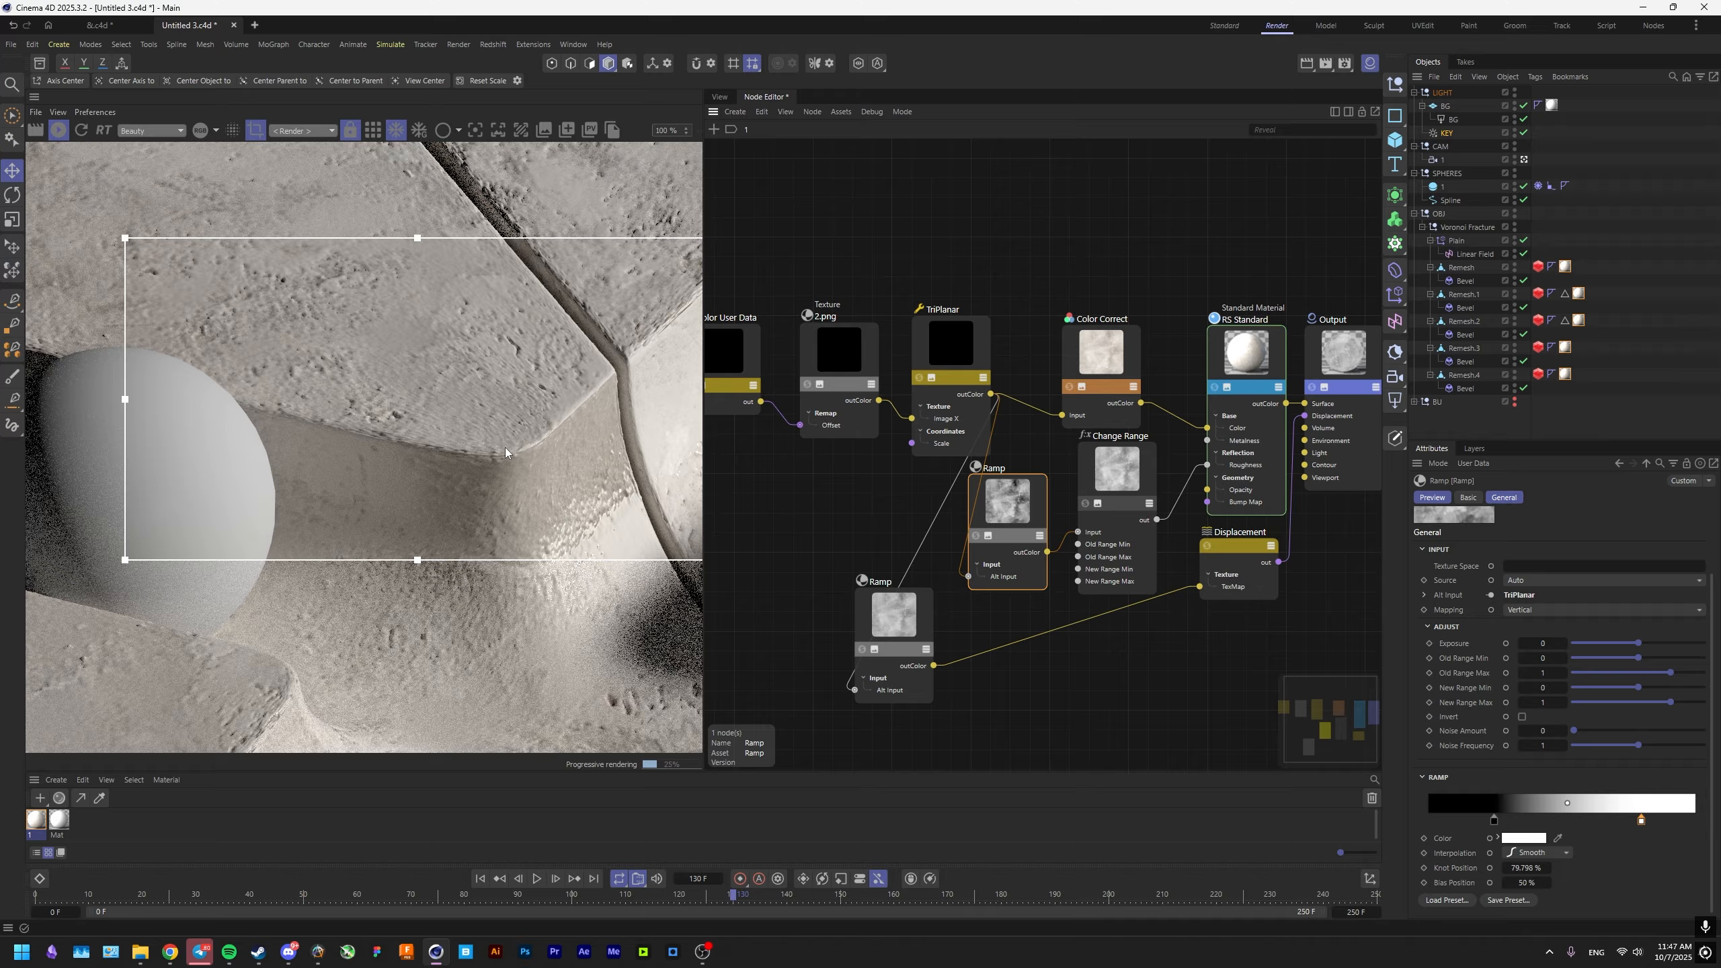
scroll(503, 452, up, 2)
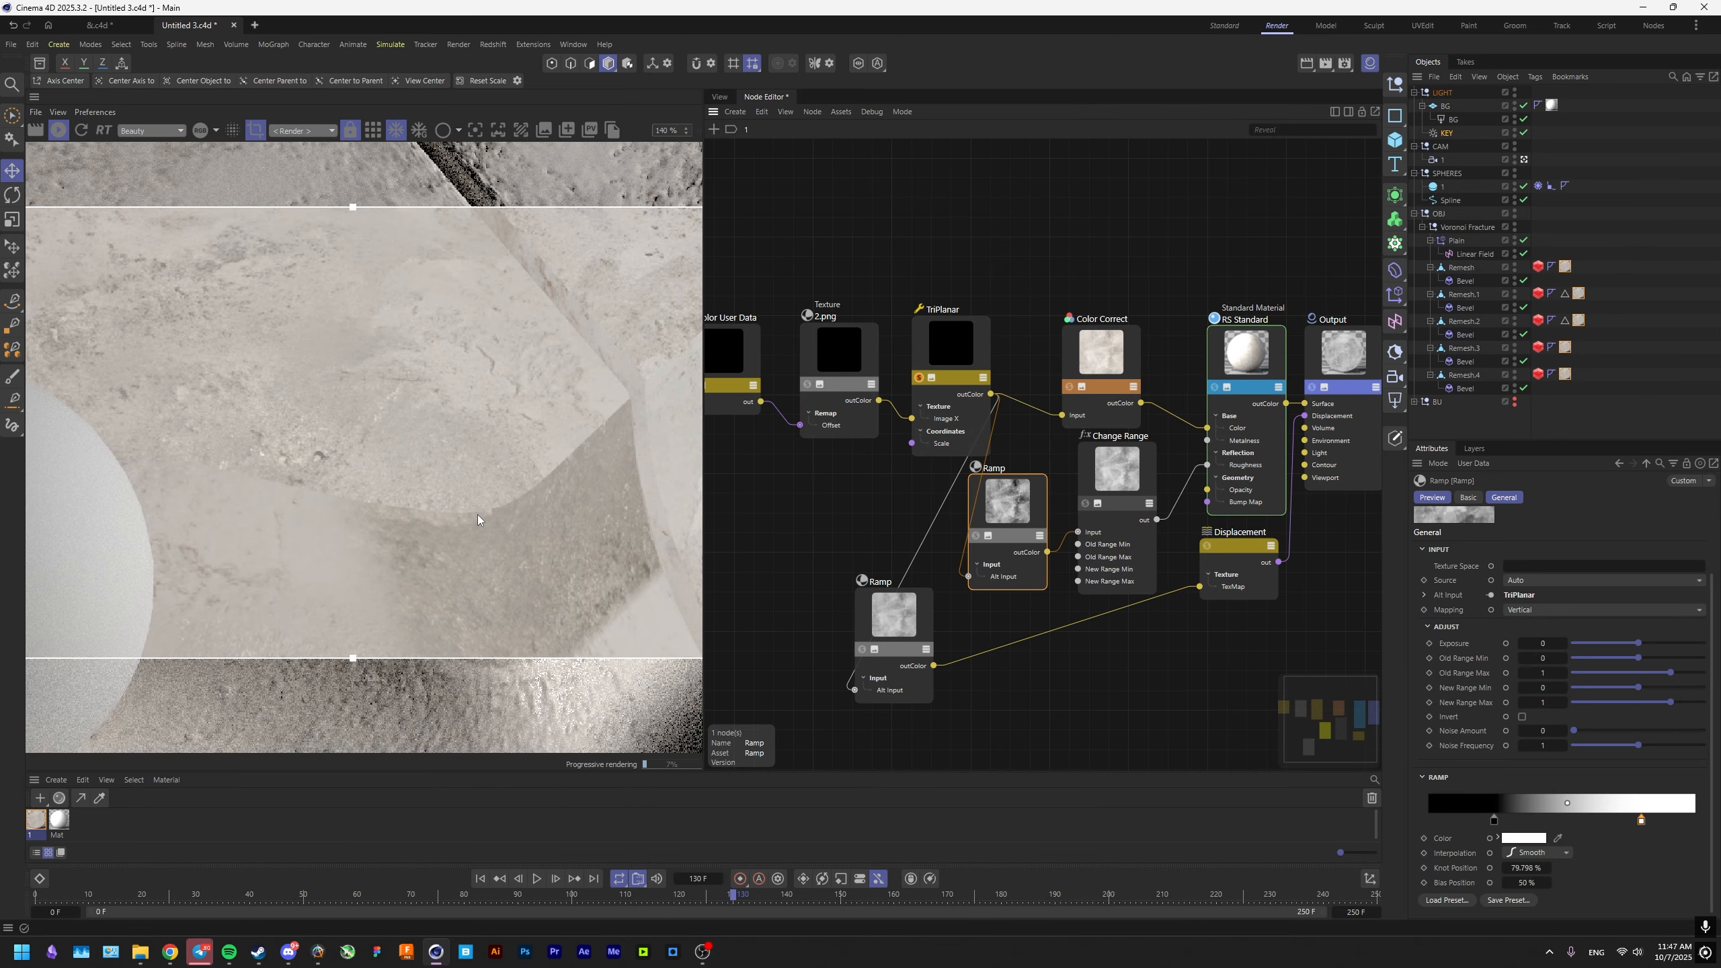
click(959, 347)
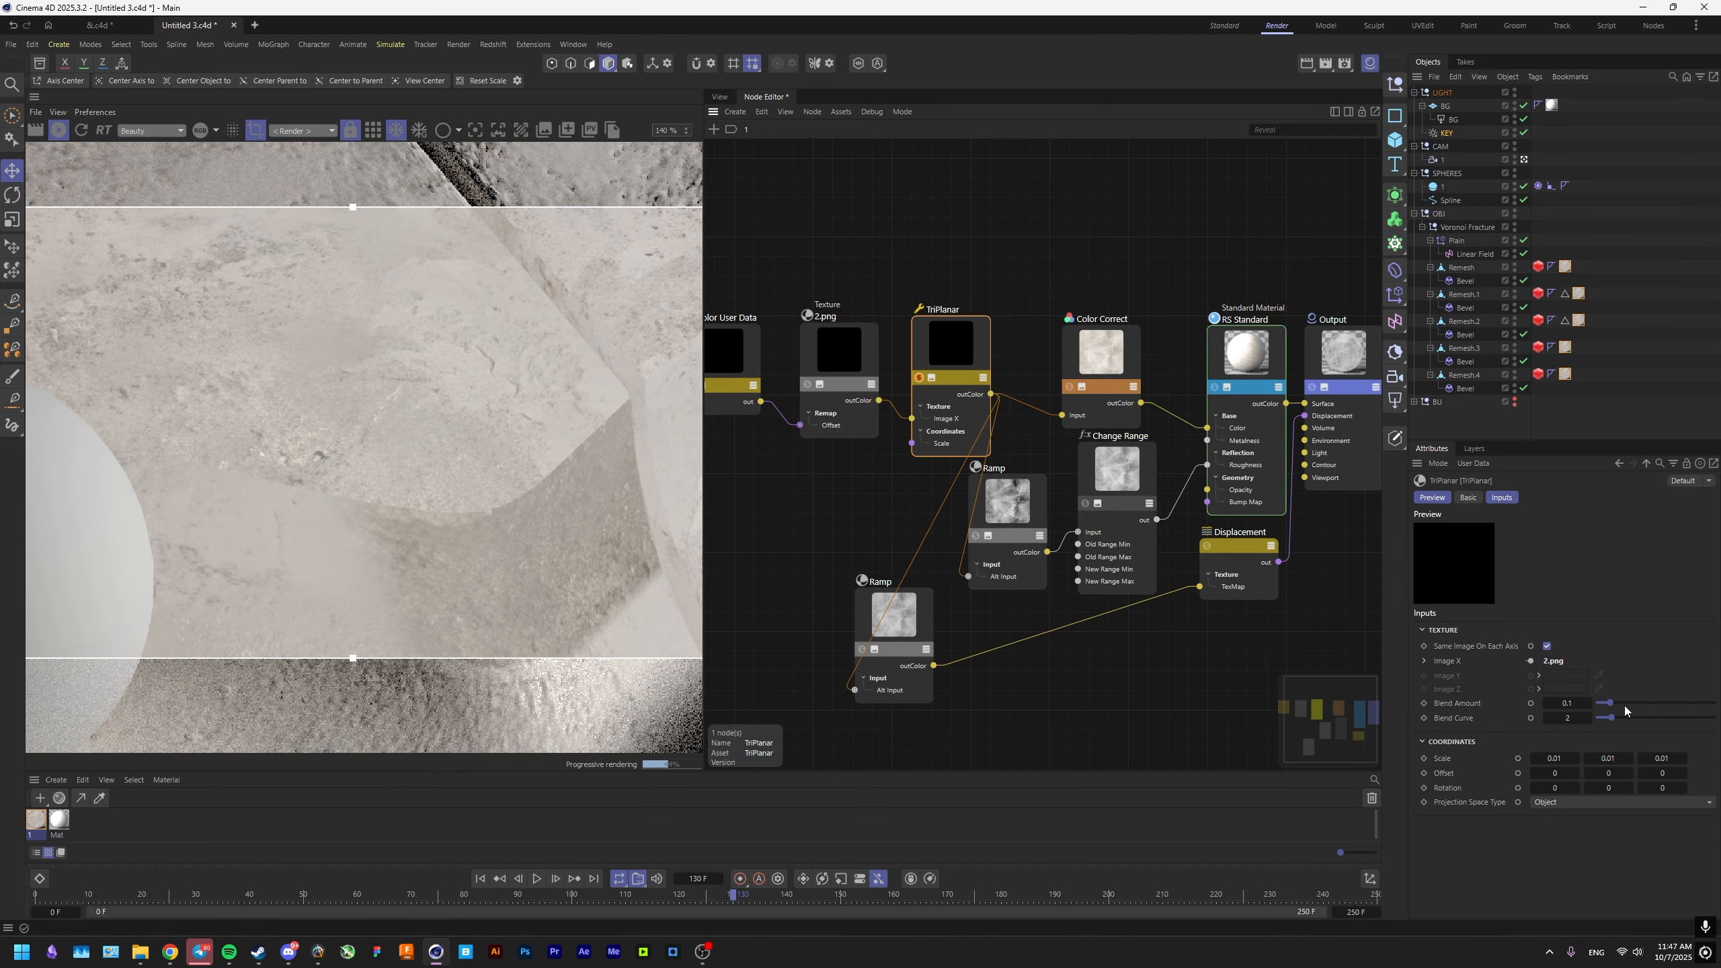
drag(1624, 705, 1714, 705)
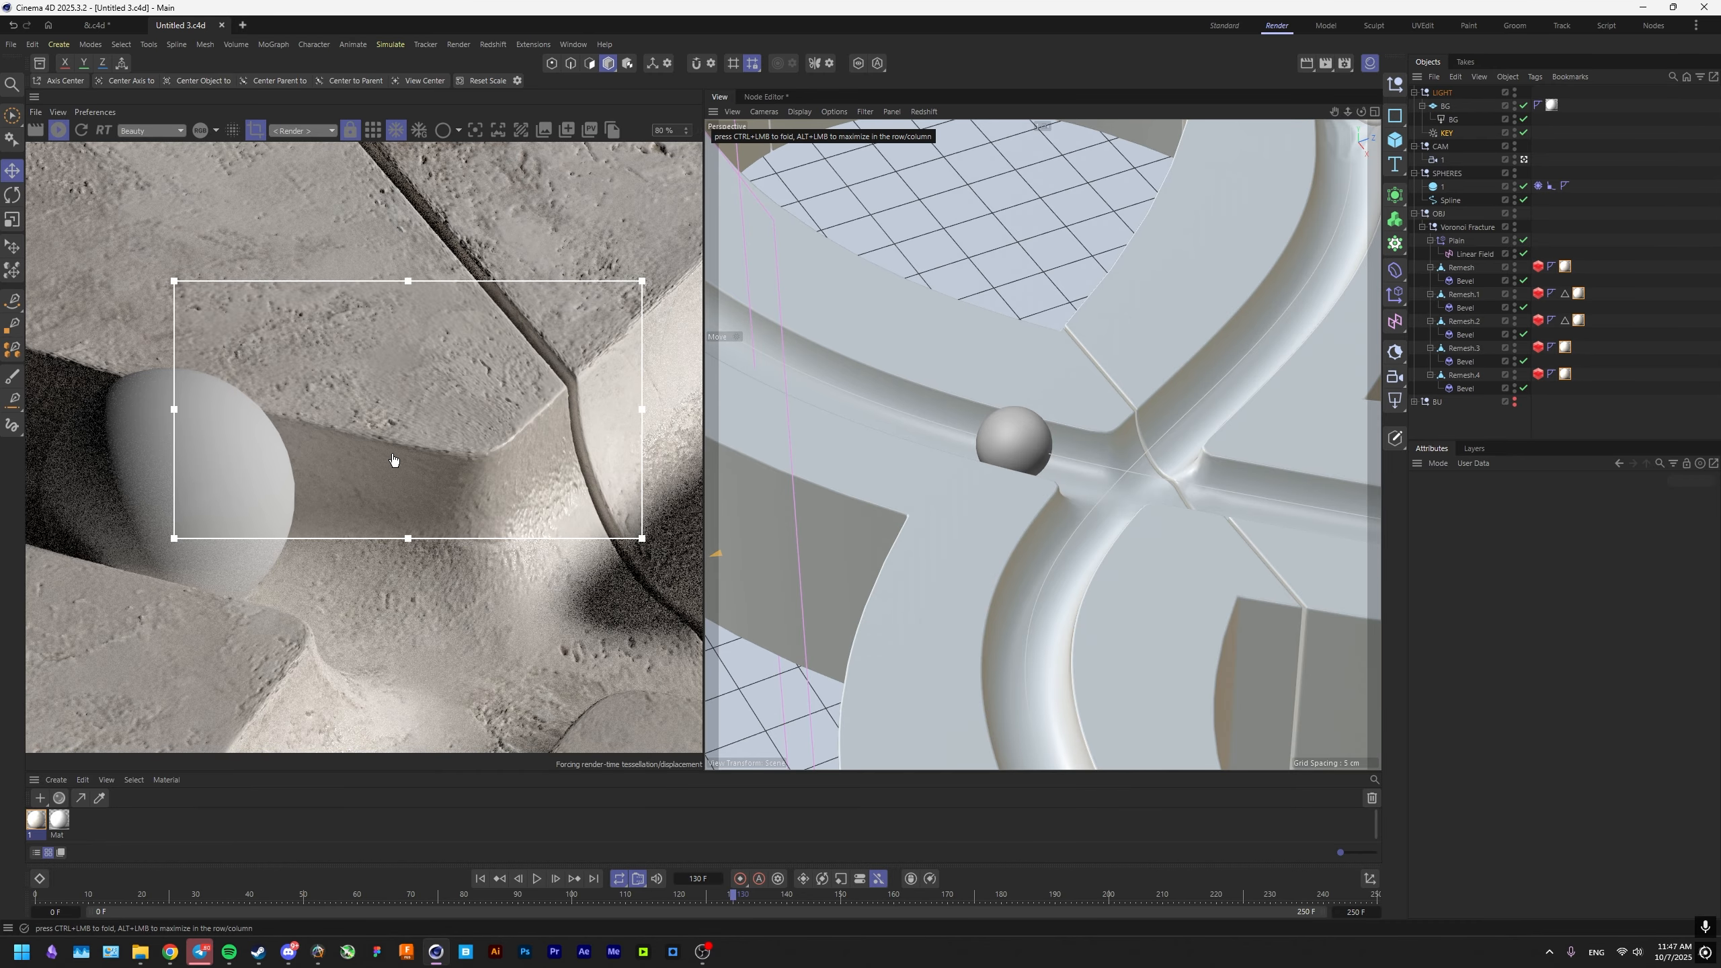
Turn off the render region and check the concrete across the whole frame.
scroll(393, 460, up, 2)
scroll(395, 461, down, 3)
click(256, 132)
scroll(376, 384, down, 4)
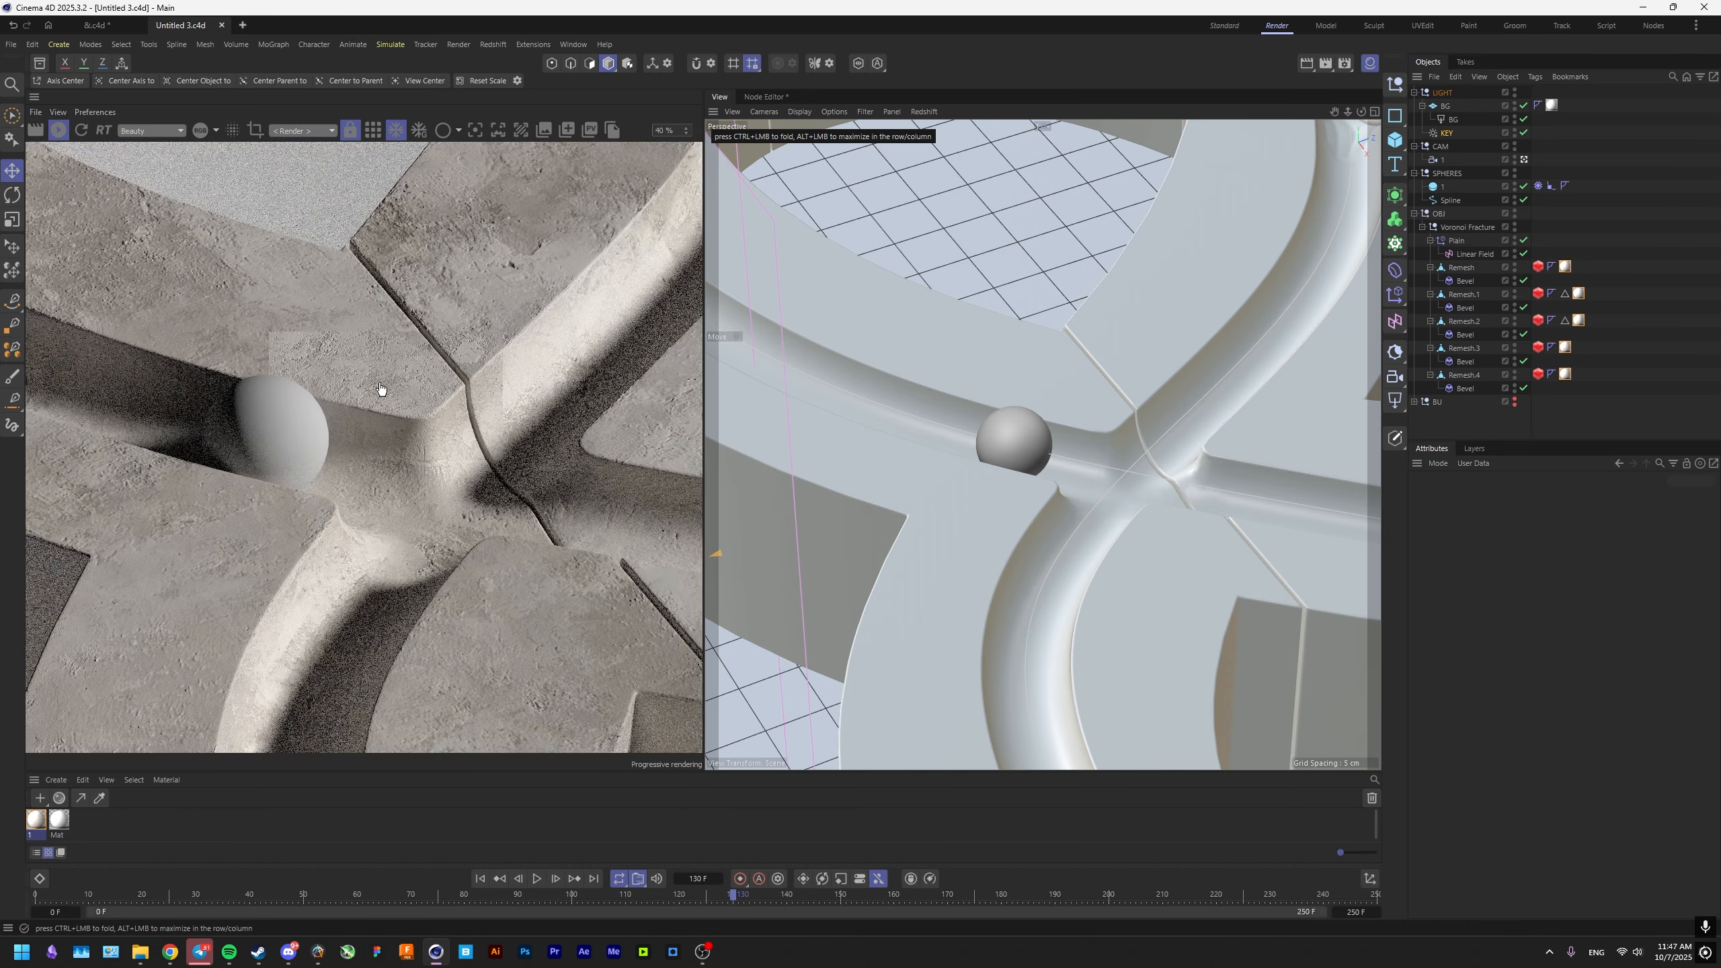
drag(386, 342, 392, 522)
scroll(390, 546, down, 5)
scroll(366, 488, up, 1)
Add a Redshift Dome Light below the KEY light and load tv_studio_4k.hdr from the HDRI FAVOURITE folder as its texture.
click(1446, 134)
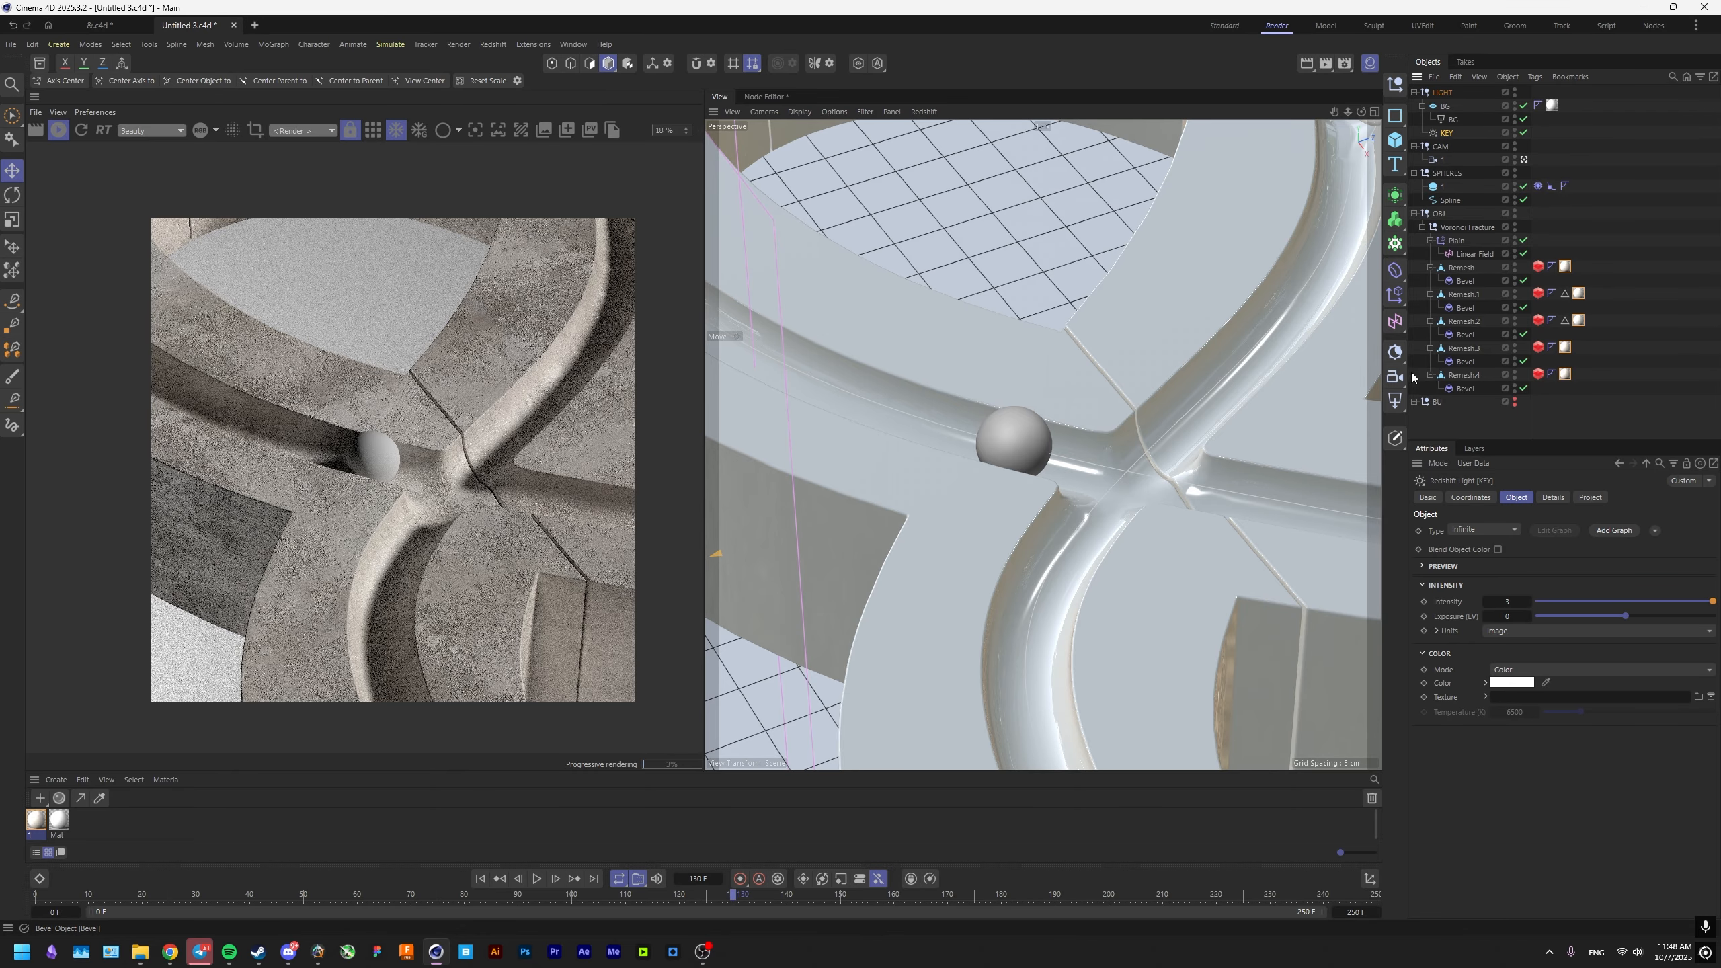
drag(1396, 401, 1448, 525)
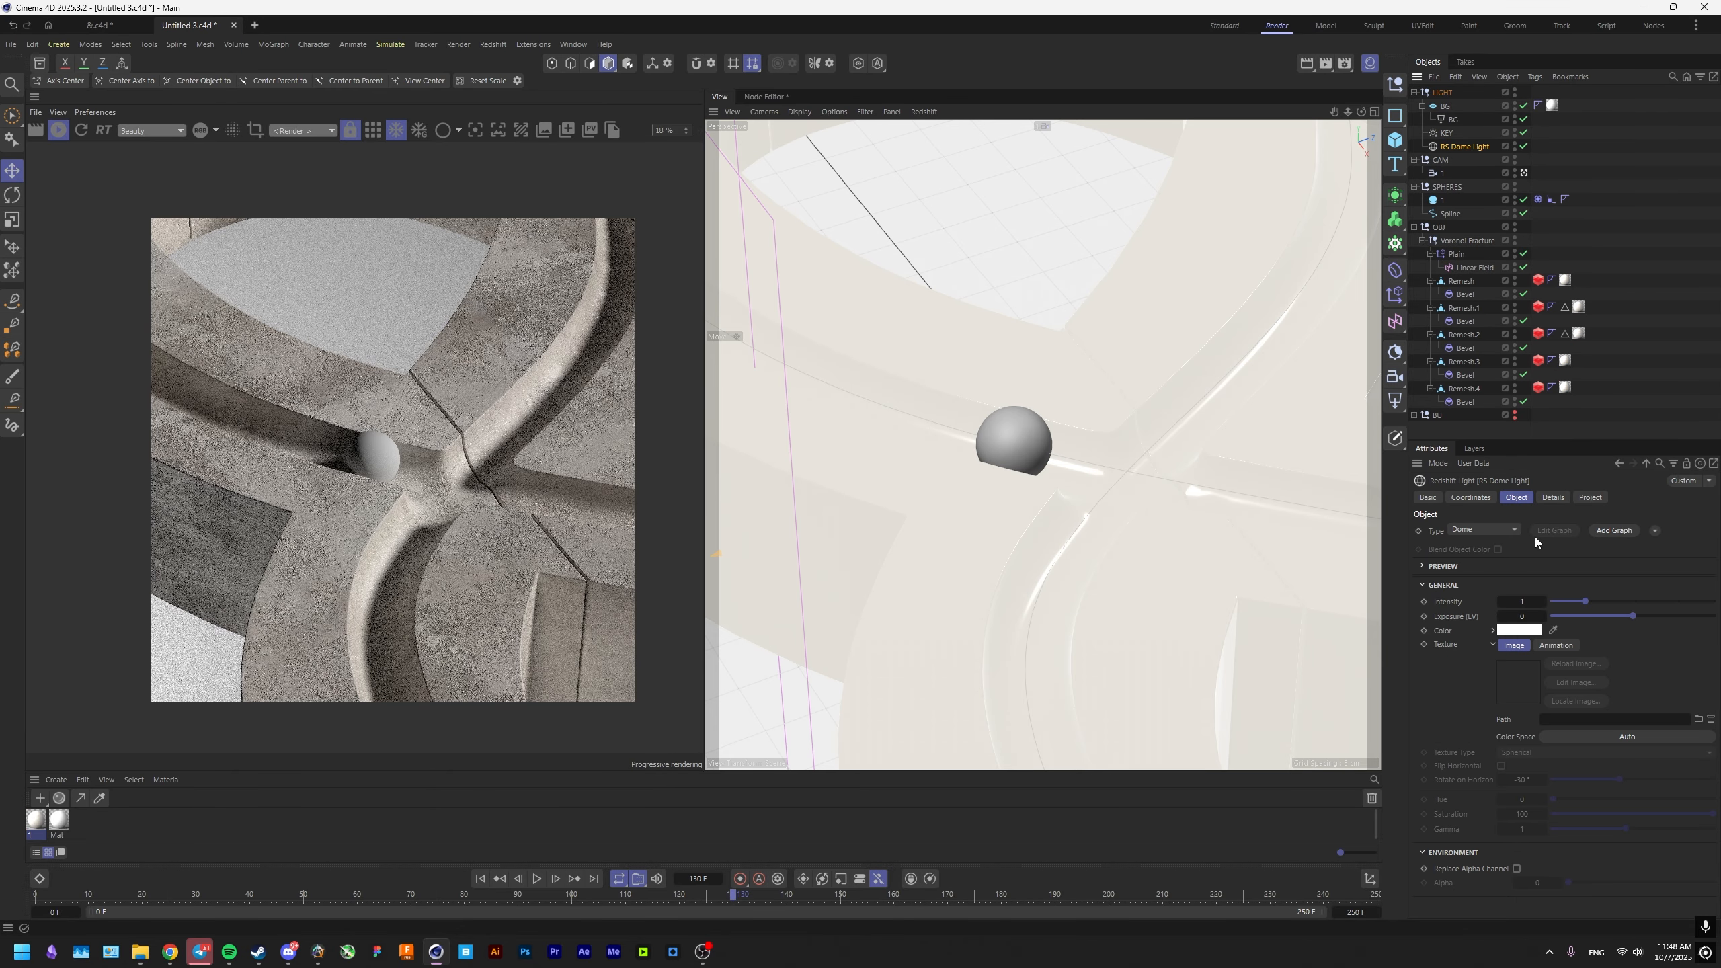
click(1698, 719)
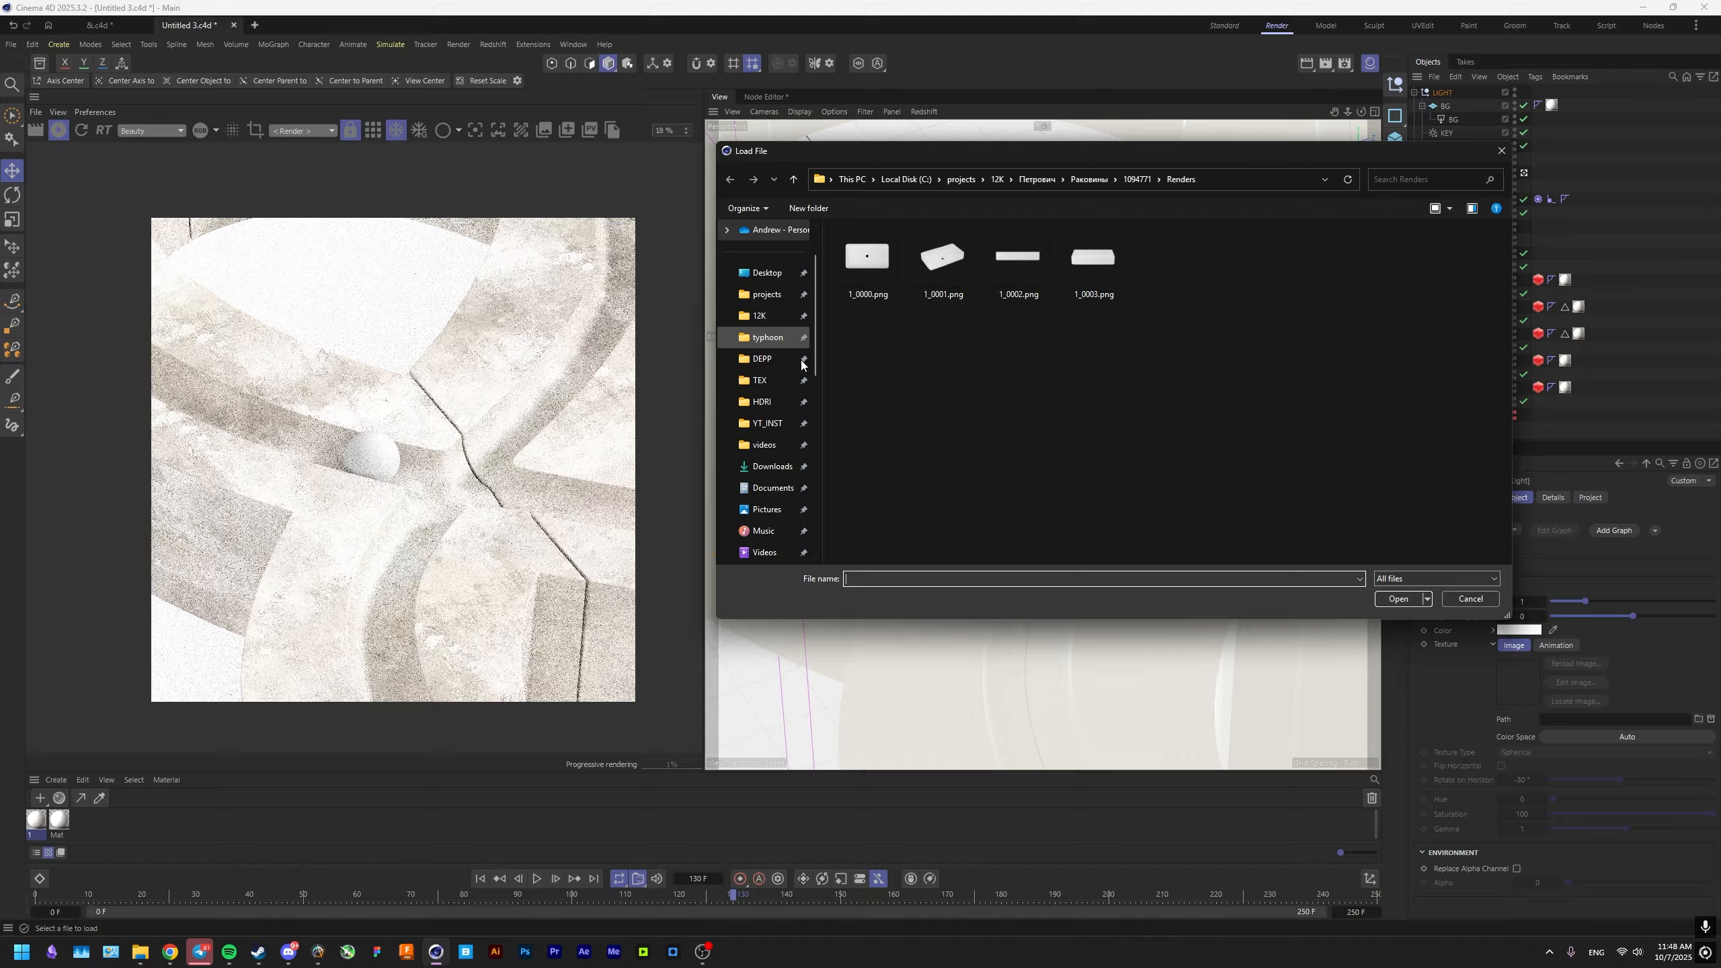
click(760, 401)
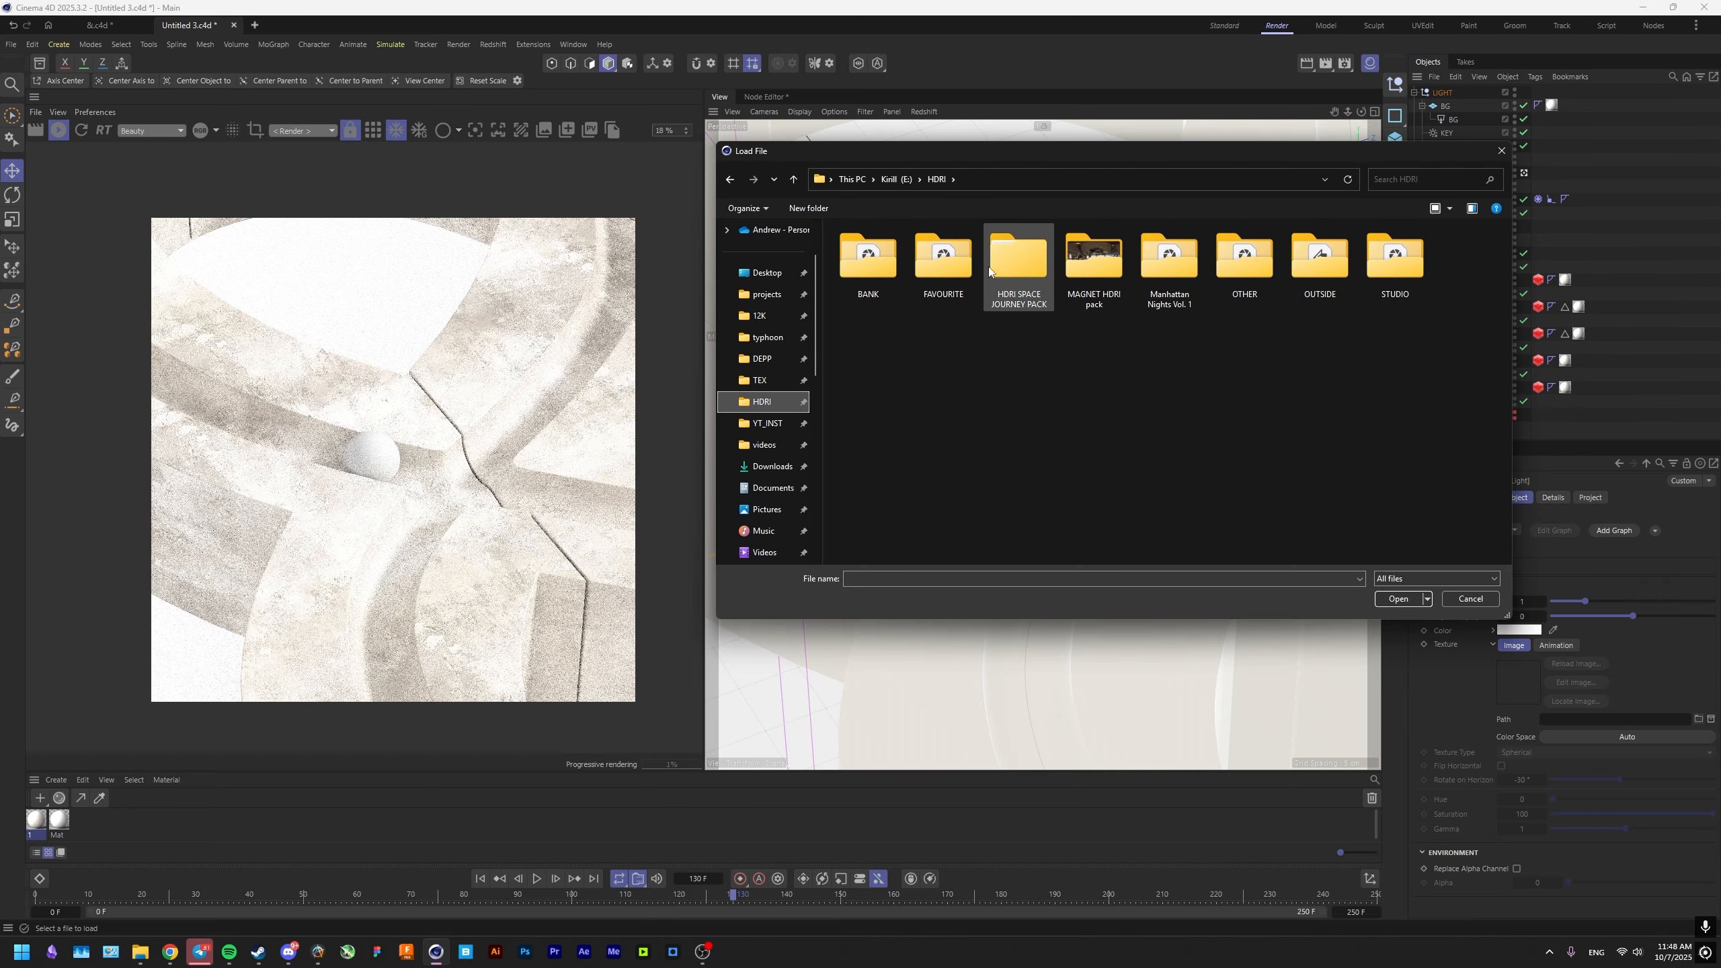
double_click(943, 261)
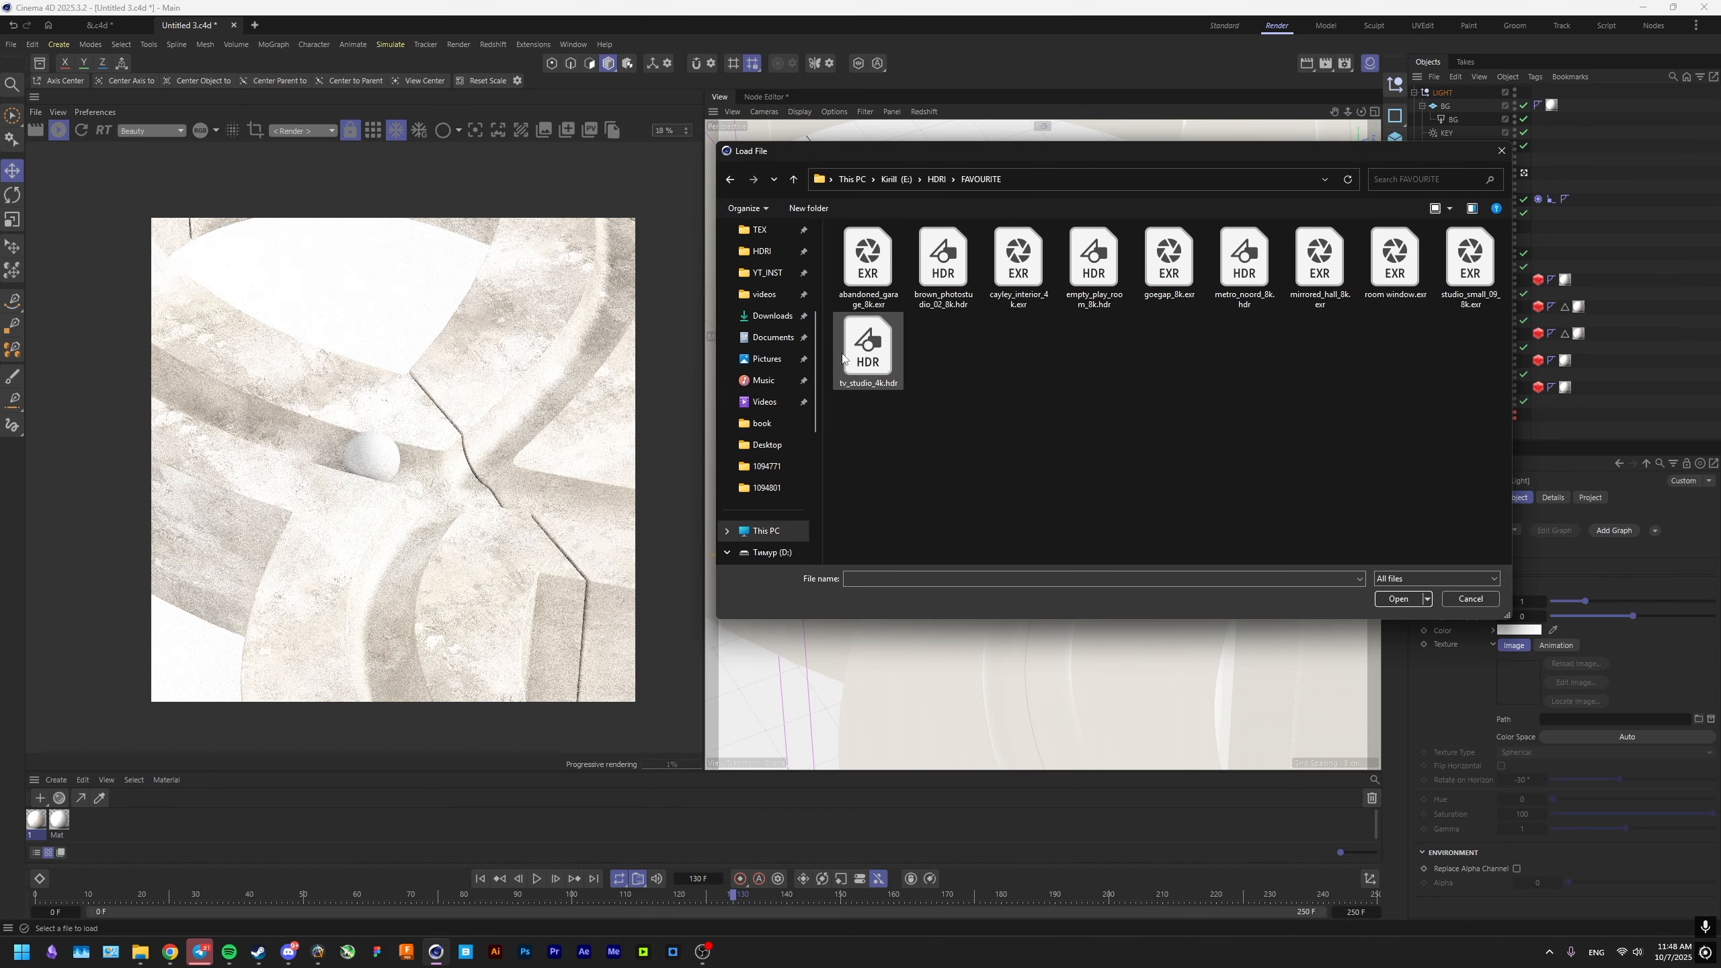
double_click(863, 349)
click(945, 562)
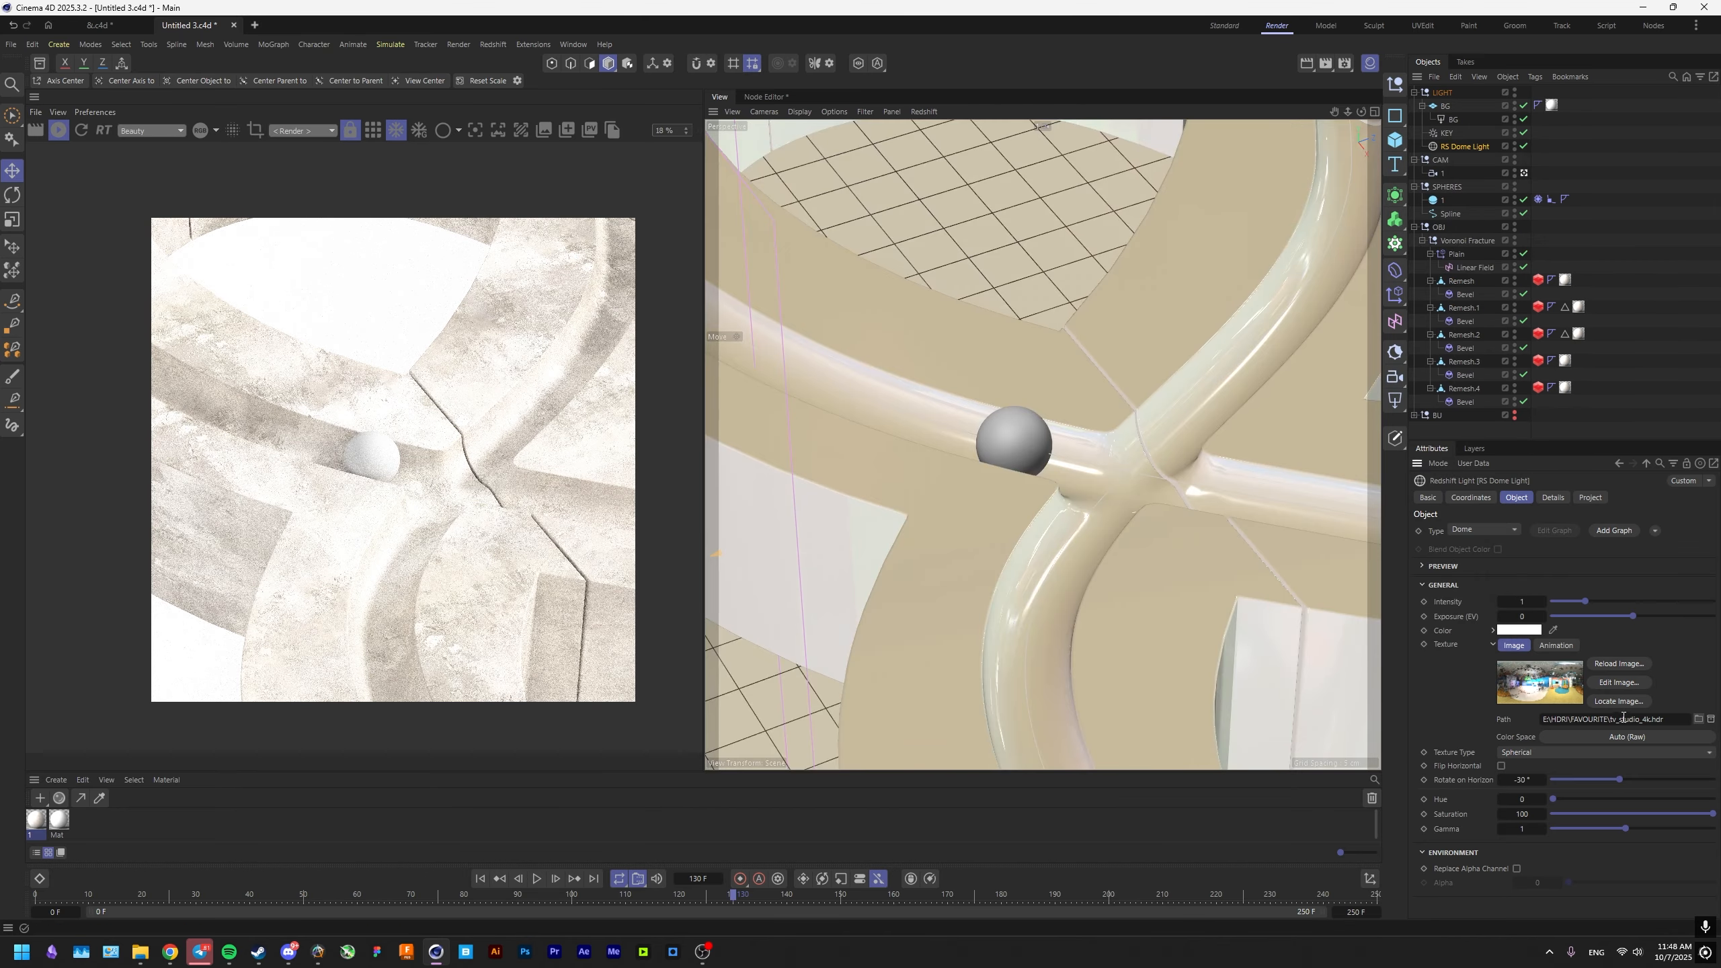
Set the dome light's Camera and Diffuse contributions to 0 and limit the render to a region around the sphere.
scroll(384, 556, up, 3)
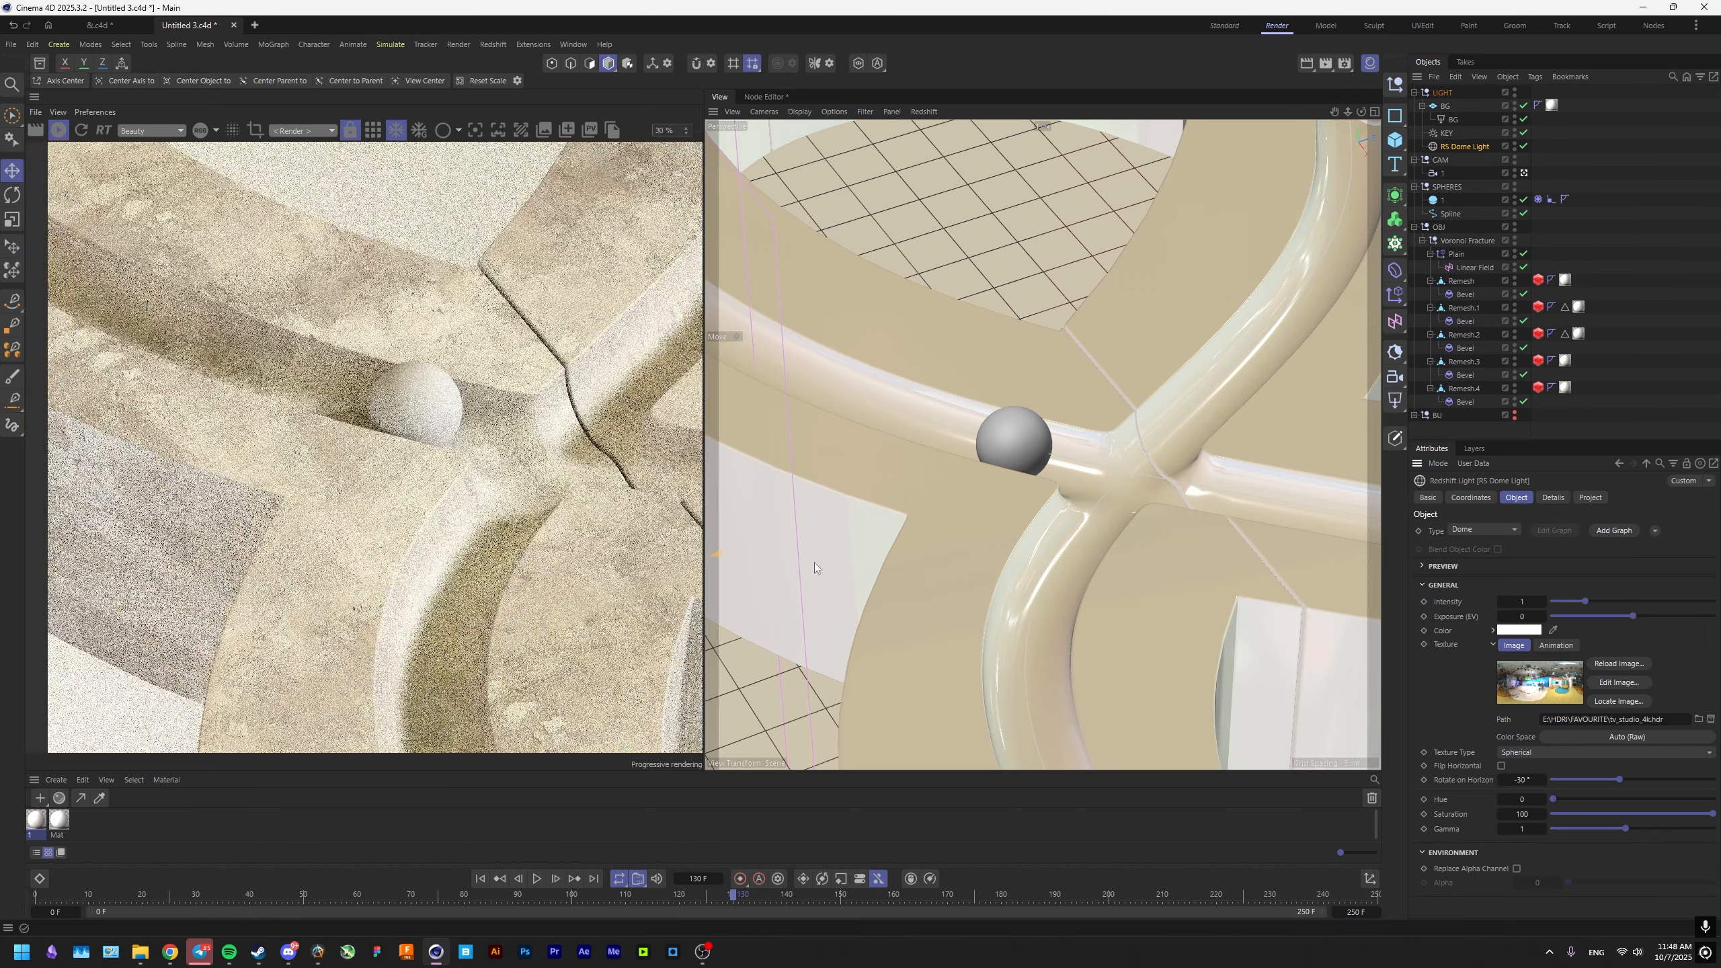
click(1553, 497)
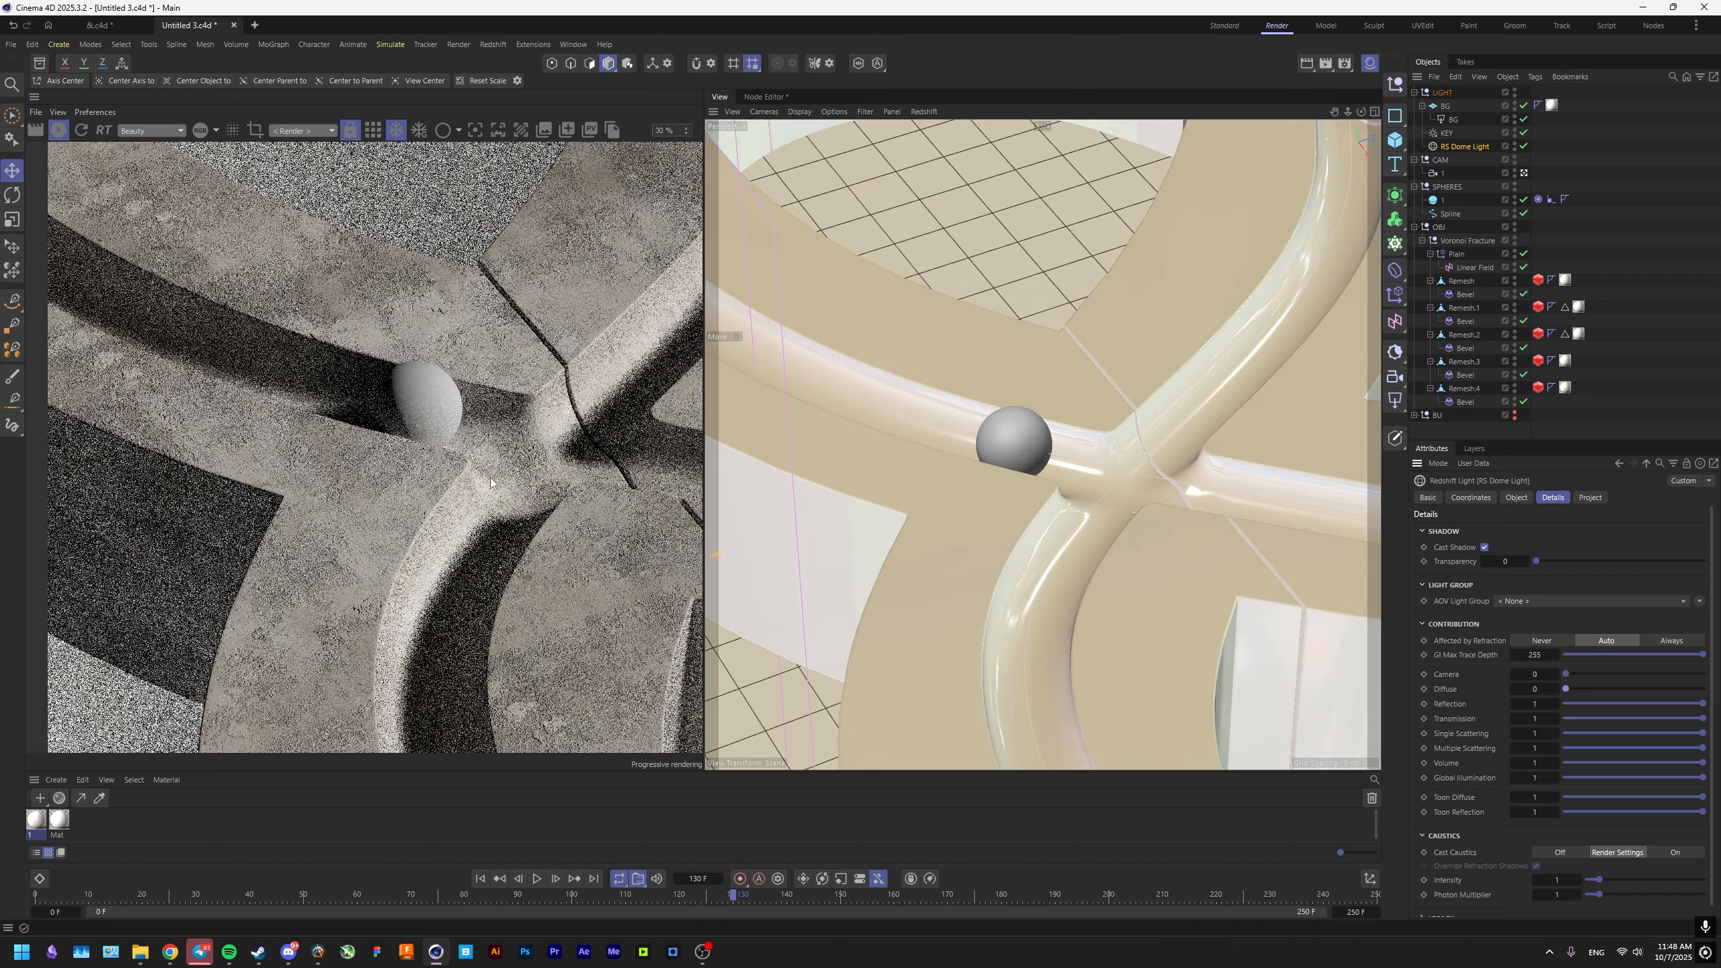
click(255, 130)
drag(210, 640, 145, 666)
Create a new Redshift material, name it BALL and apply it to the sphere.
double_click(115, 832)
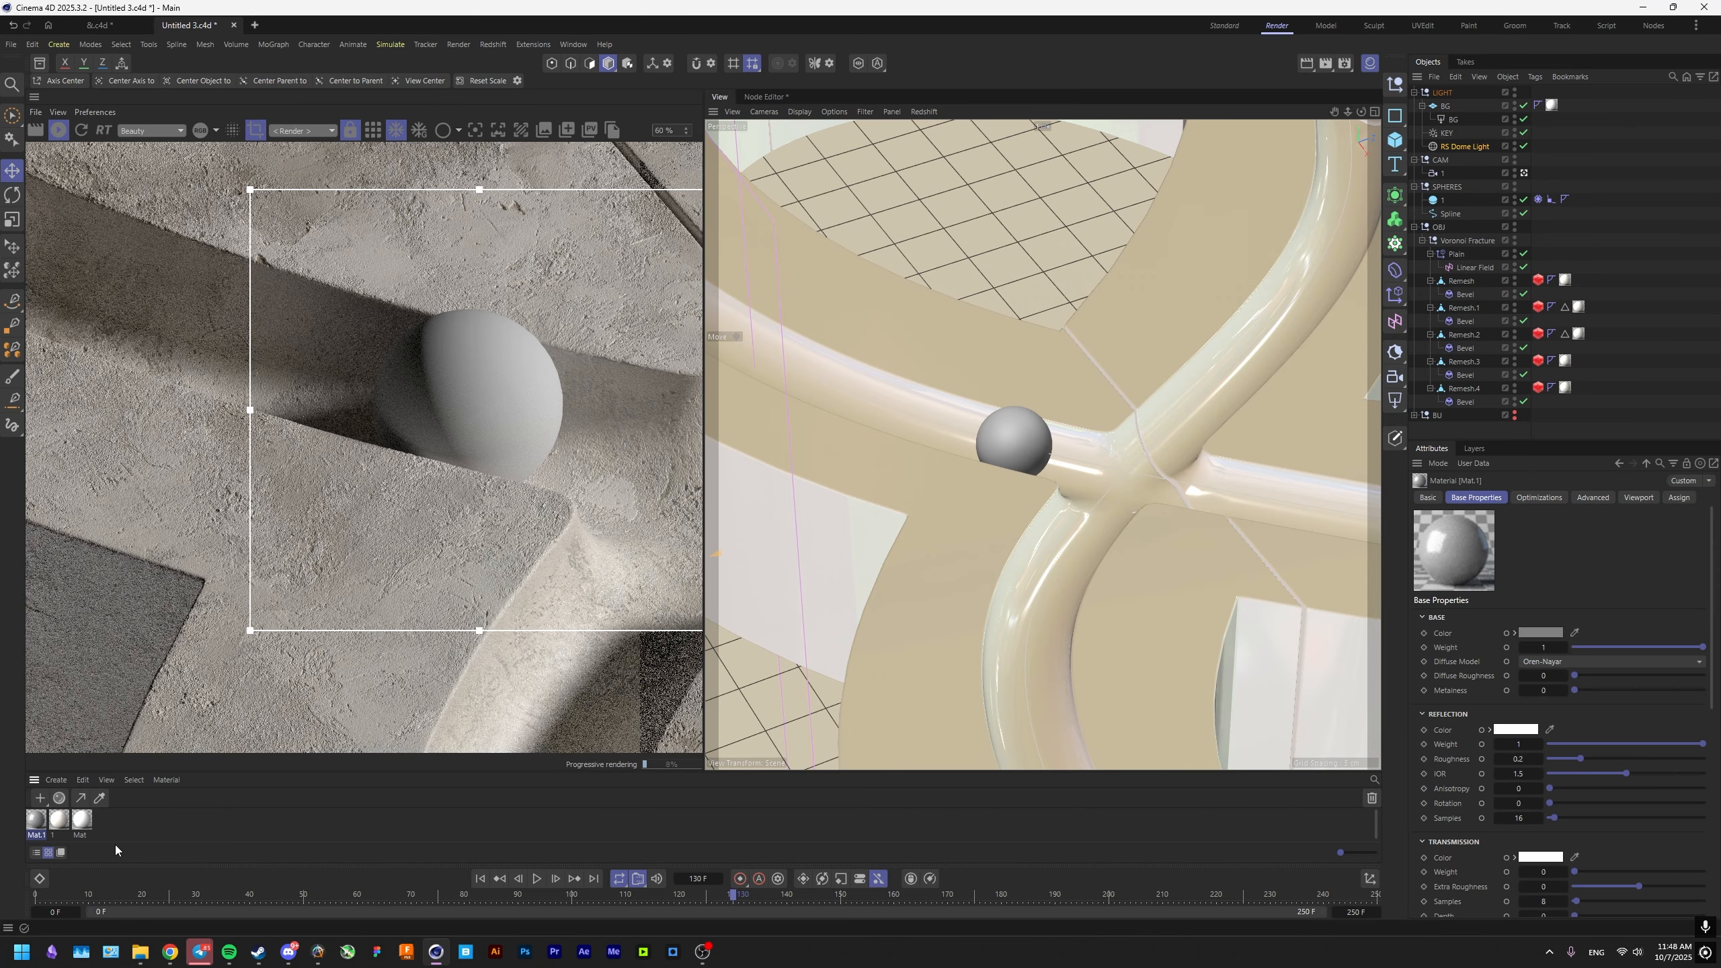
key(b)
double_click(34, 836)
text(BALL)
key(Return)
drag(1007, 433, 1007, 433)
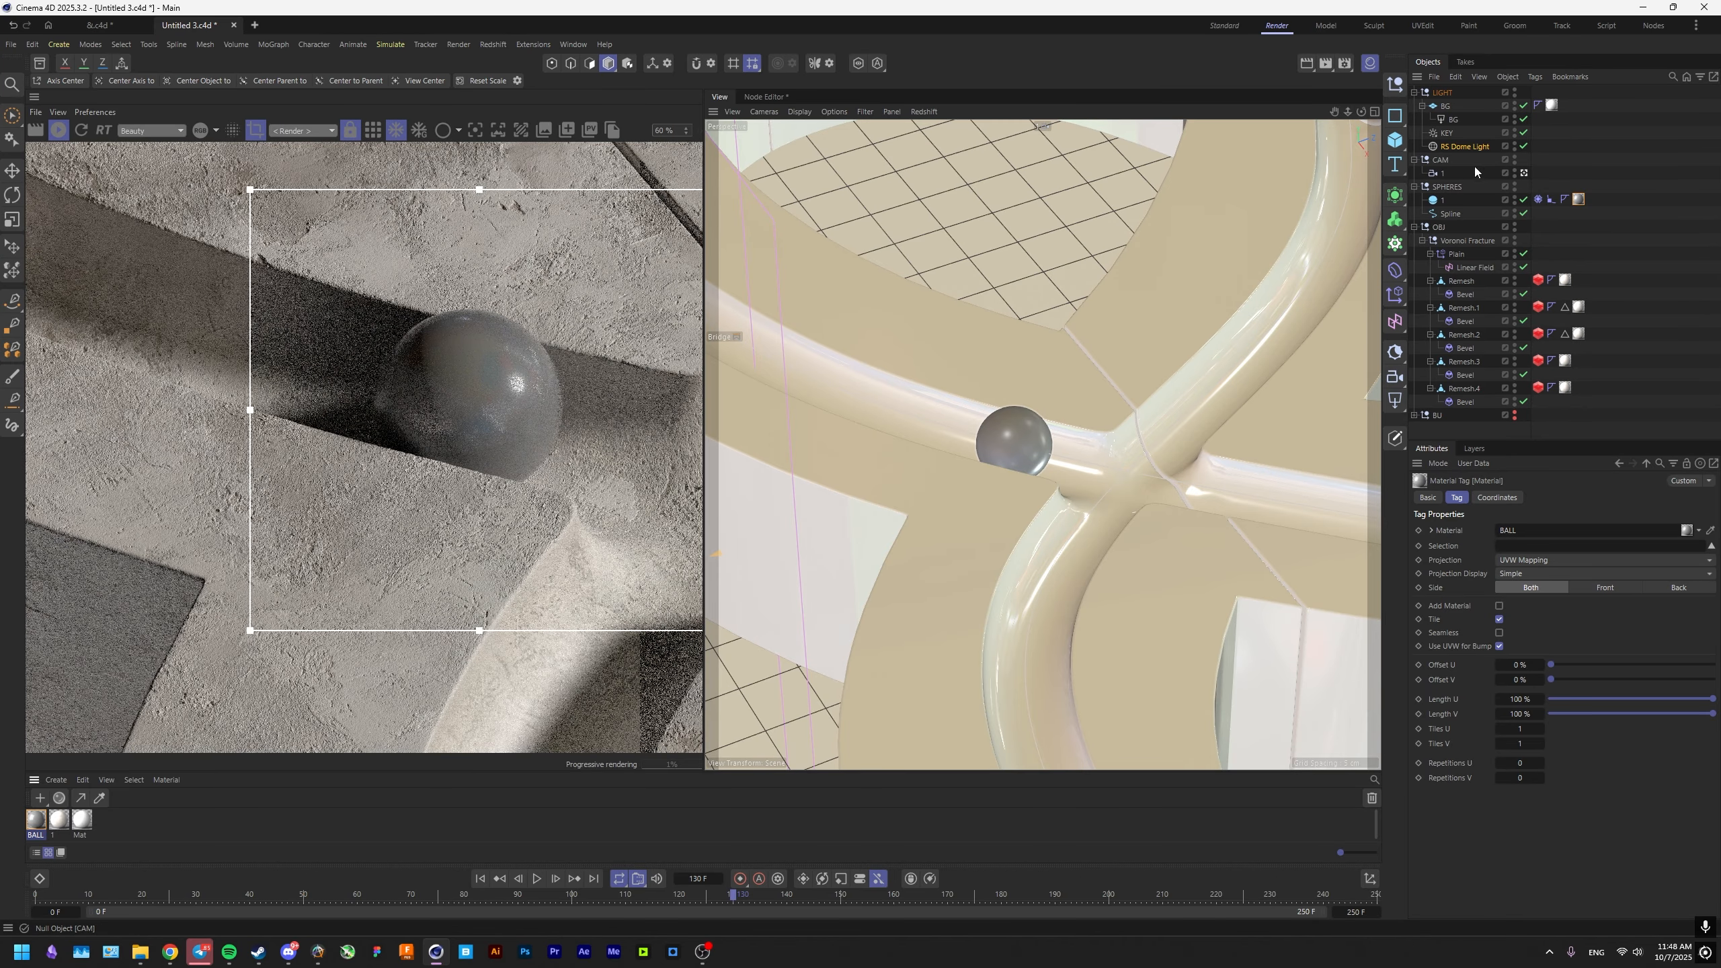
Set the sphere's Segments to 100 and check its smoothness in the render.
key(e)
click(1019, 445)
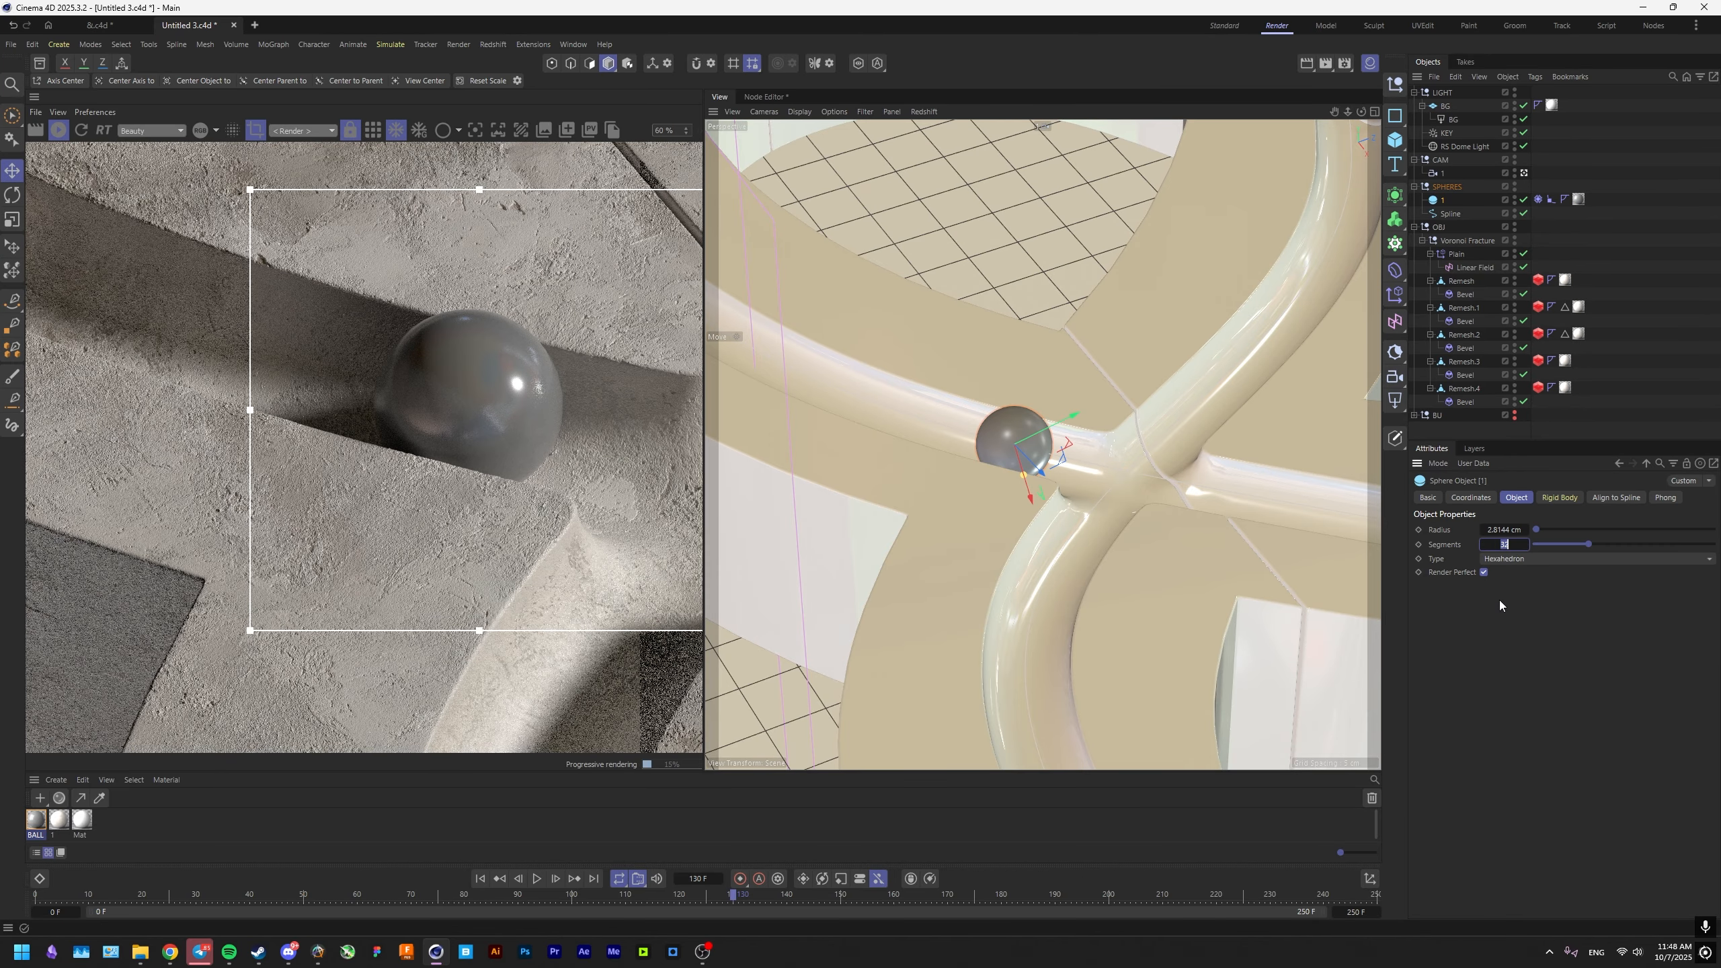
text(100)
key(Return)
scroll(544, 409, up, 3)
Set the BALL material's Metalness to 1 and its base color's brightness value to 90%.
double_click(36, 820)
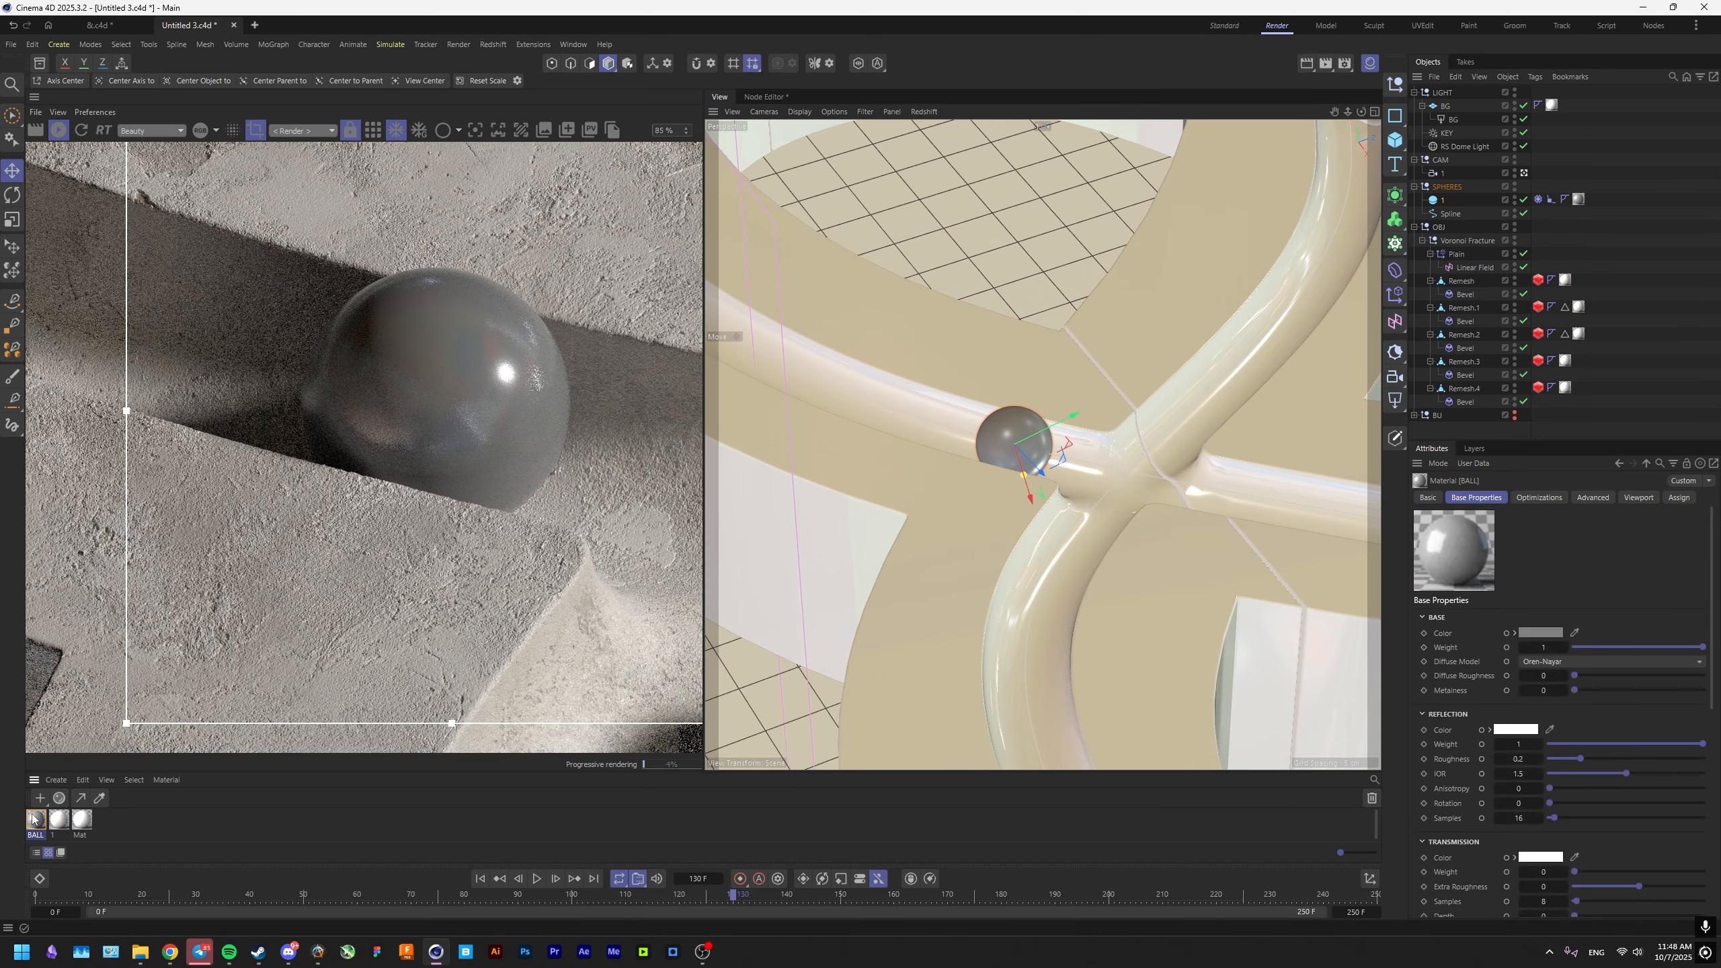
click(976, 440)
drag(1637, 703, 1703, 703)
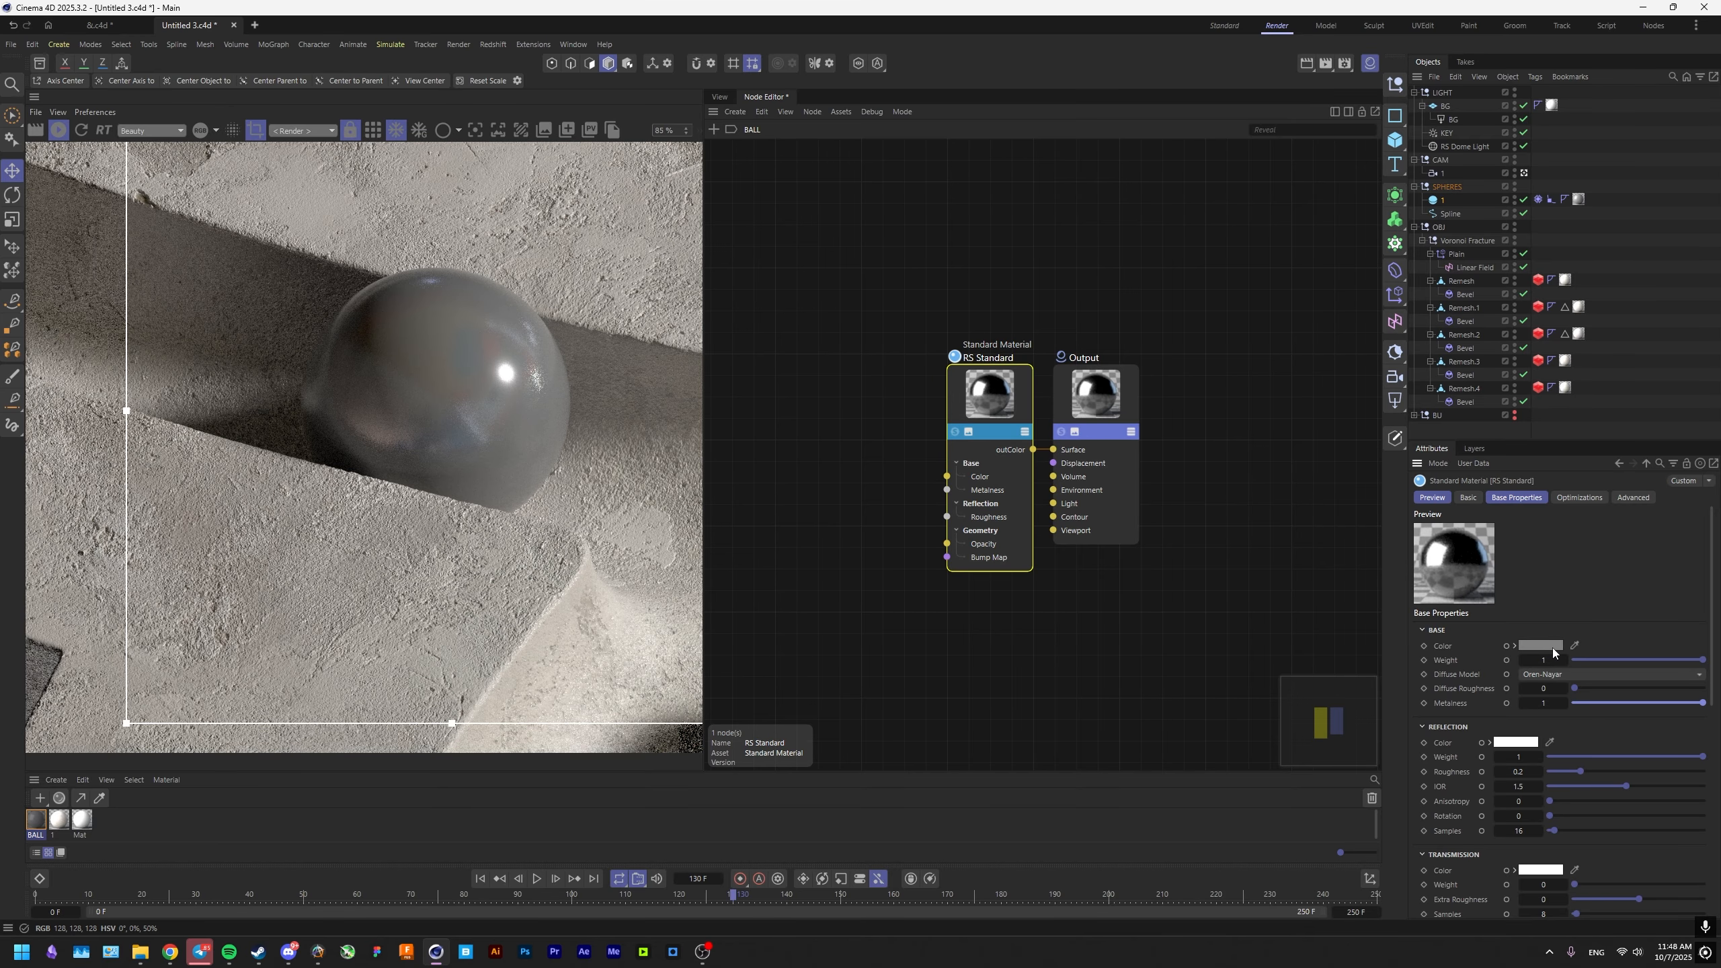
click(1551, 646)
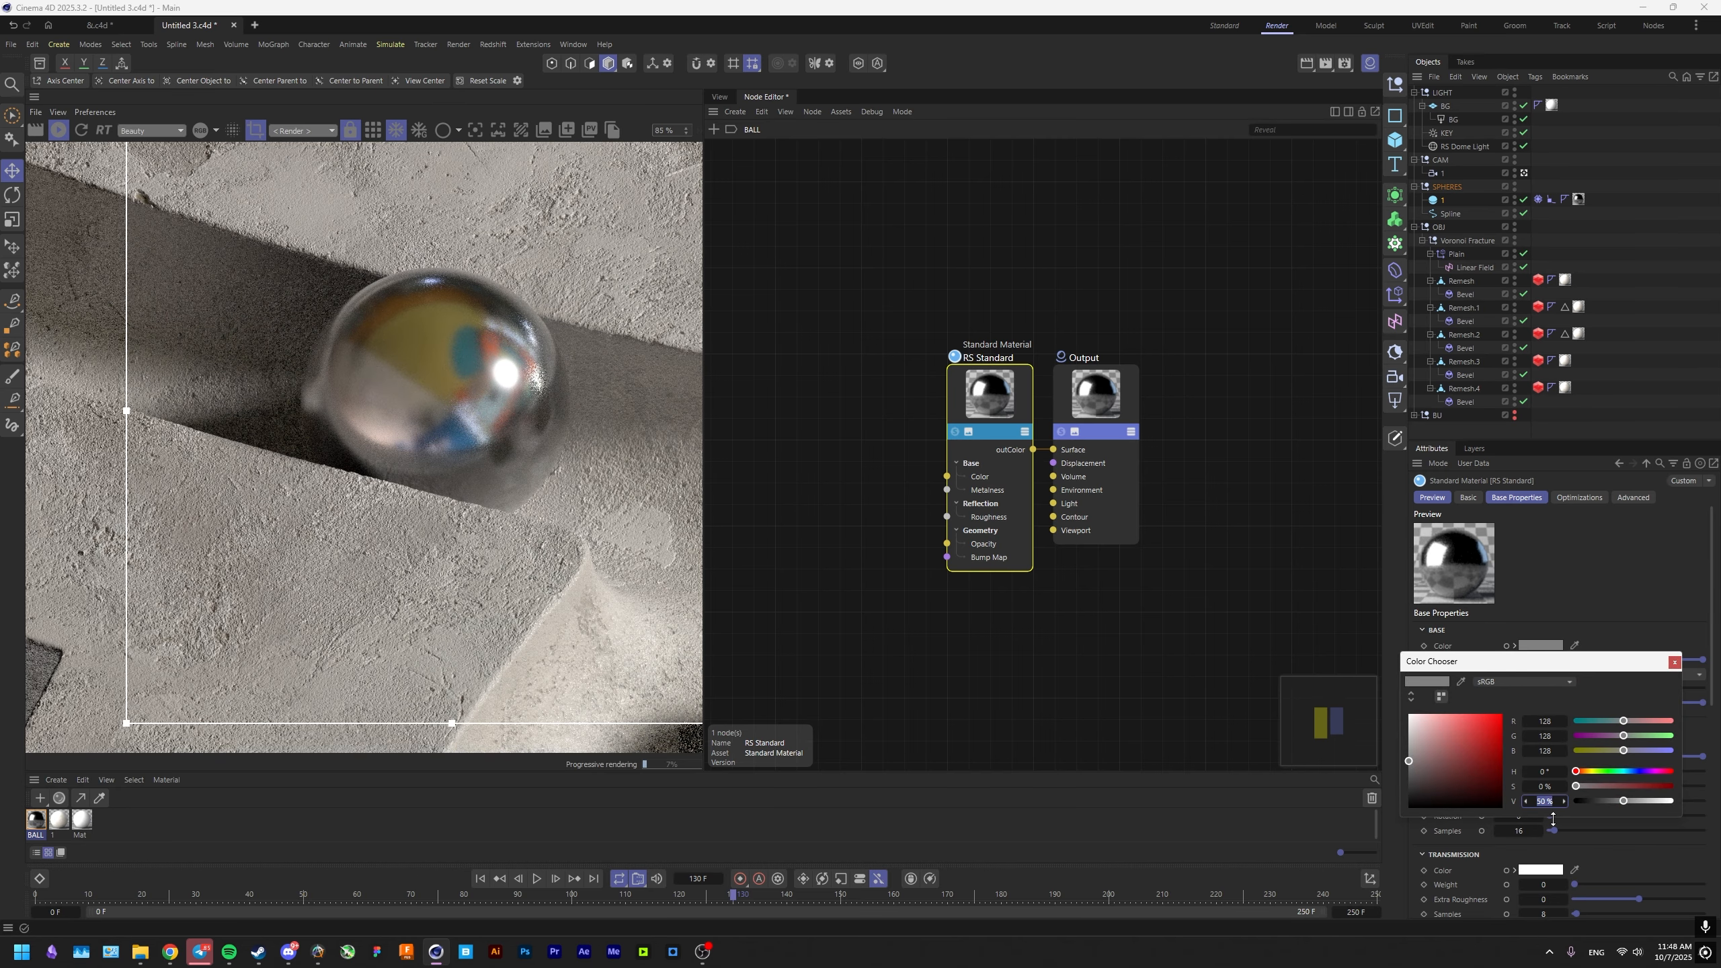
text(90)
key(Return)
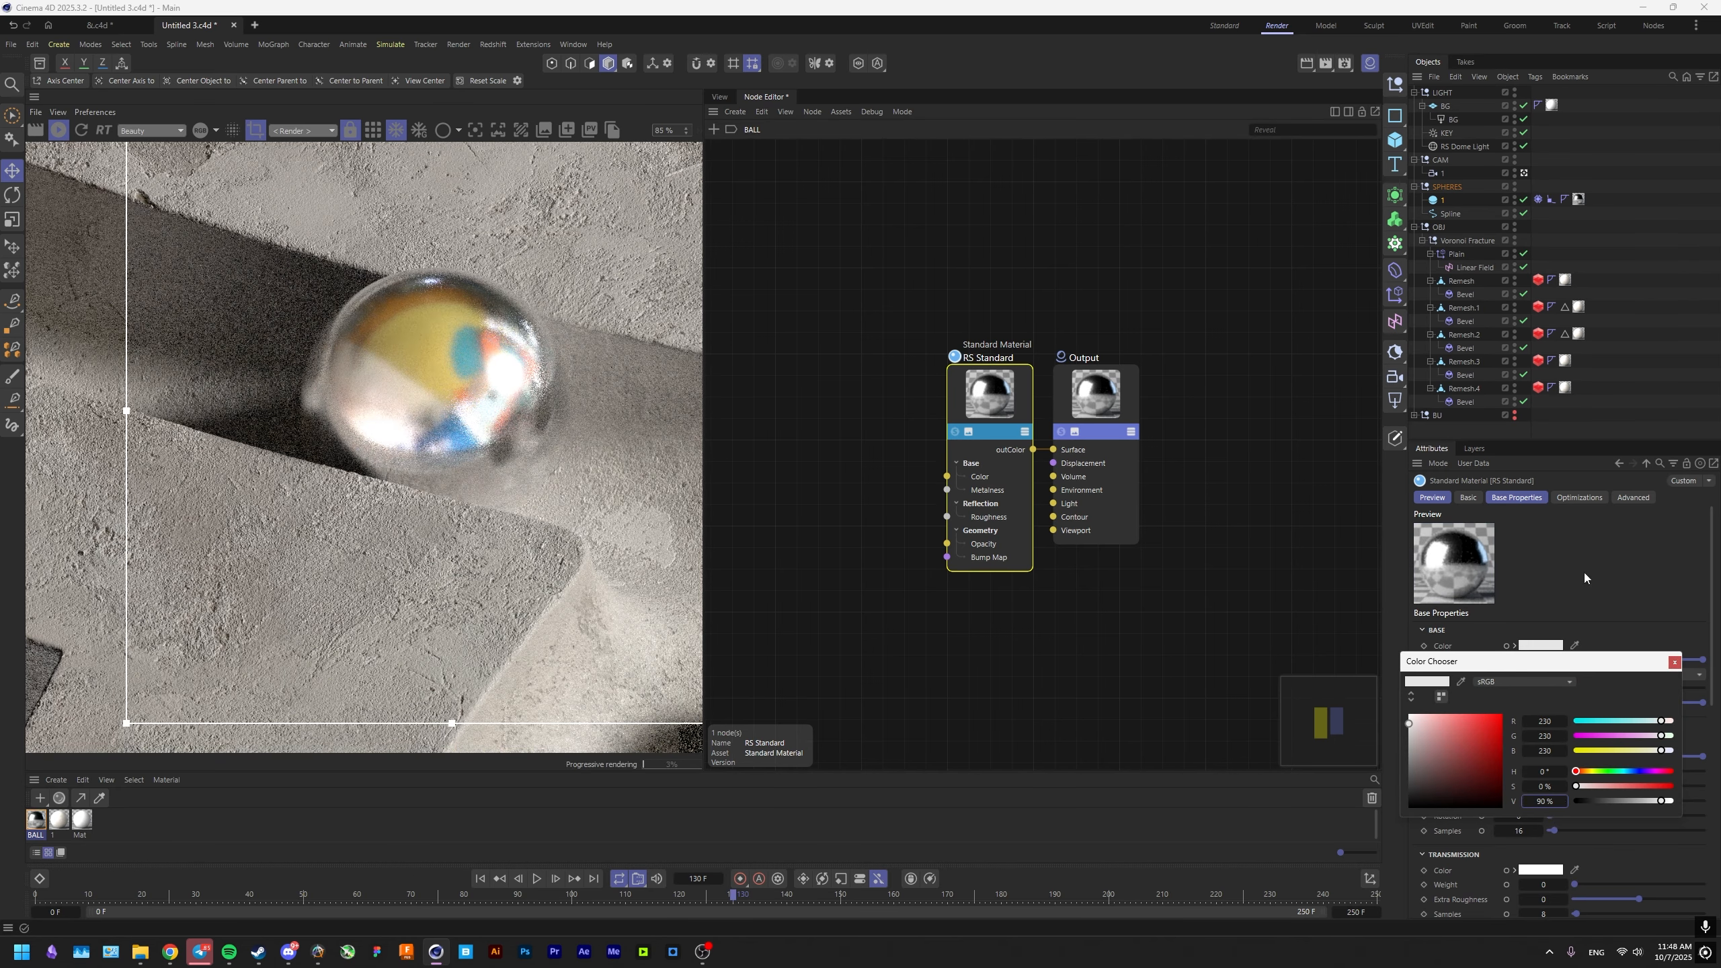
click(1584, 575)
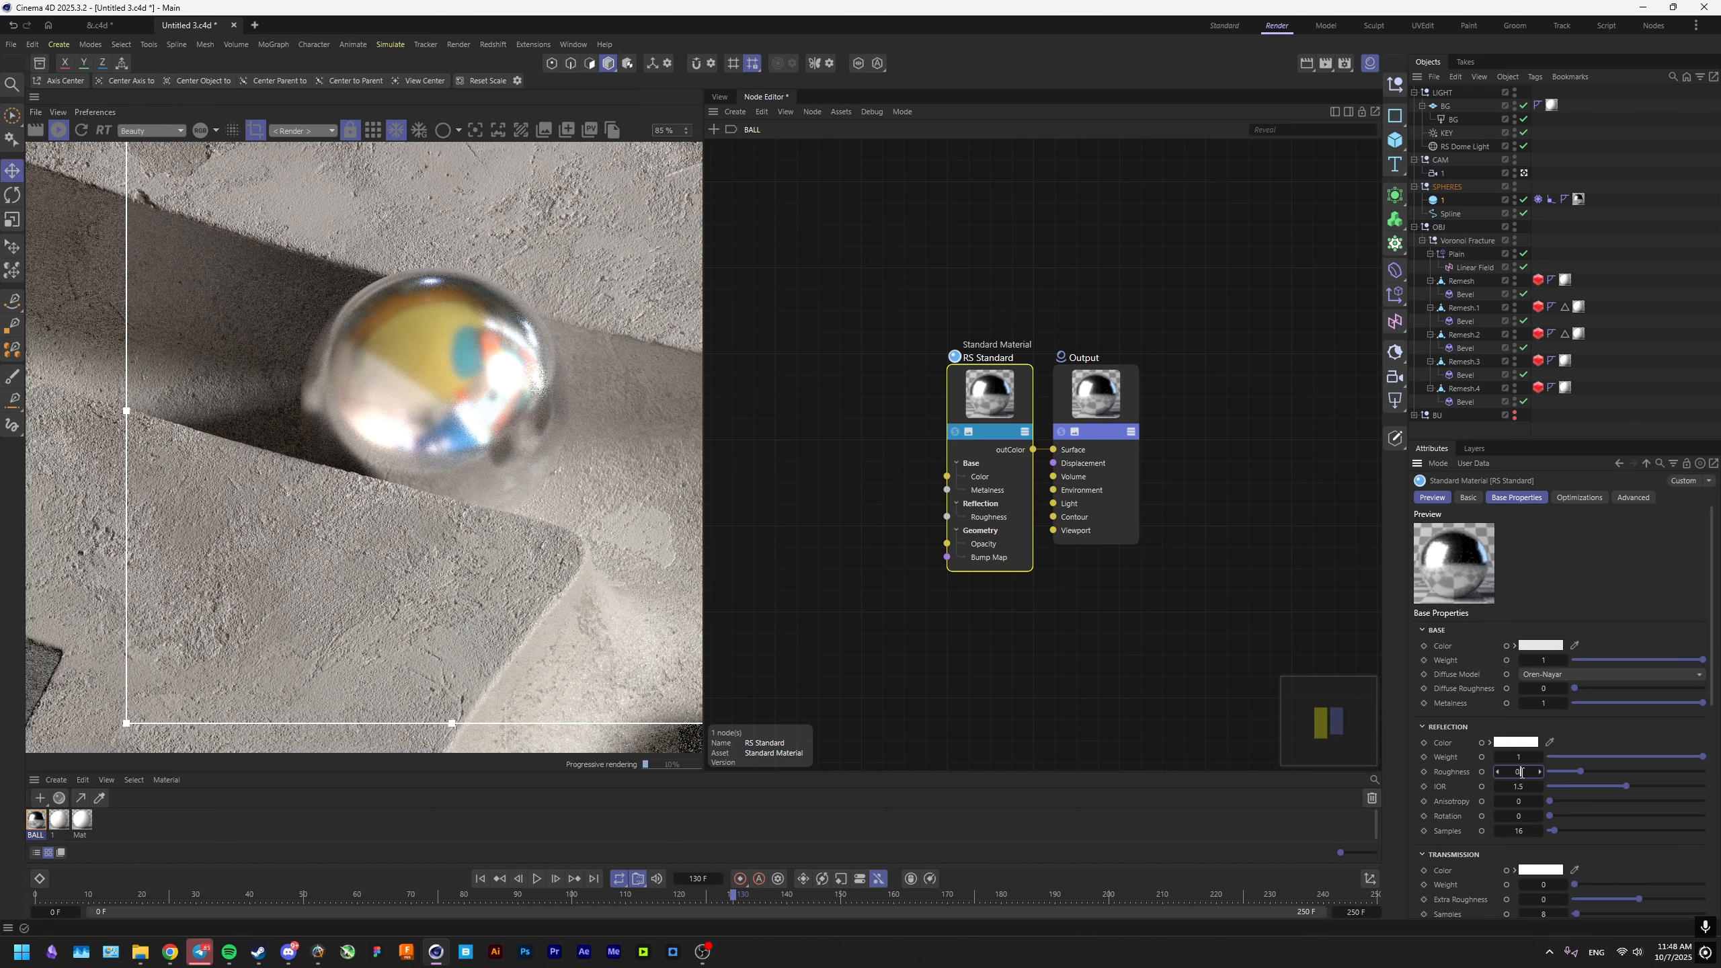
Set the BALL material's reflection Roughness to 0.05 and inspect the sphere's reflections in the render.
click(1522, 773)
text(0.05)
key(Return)
scroll(565, 418, down, 6)
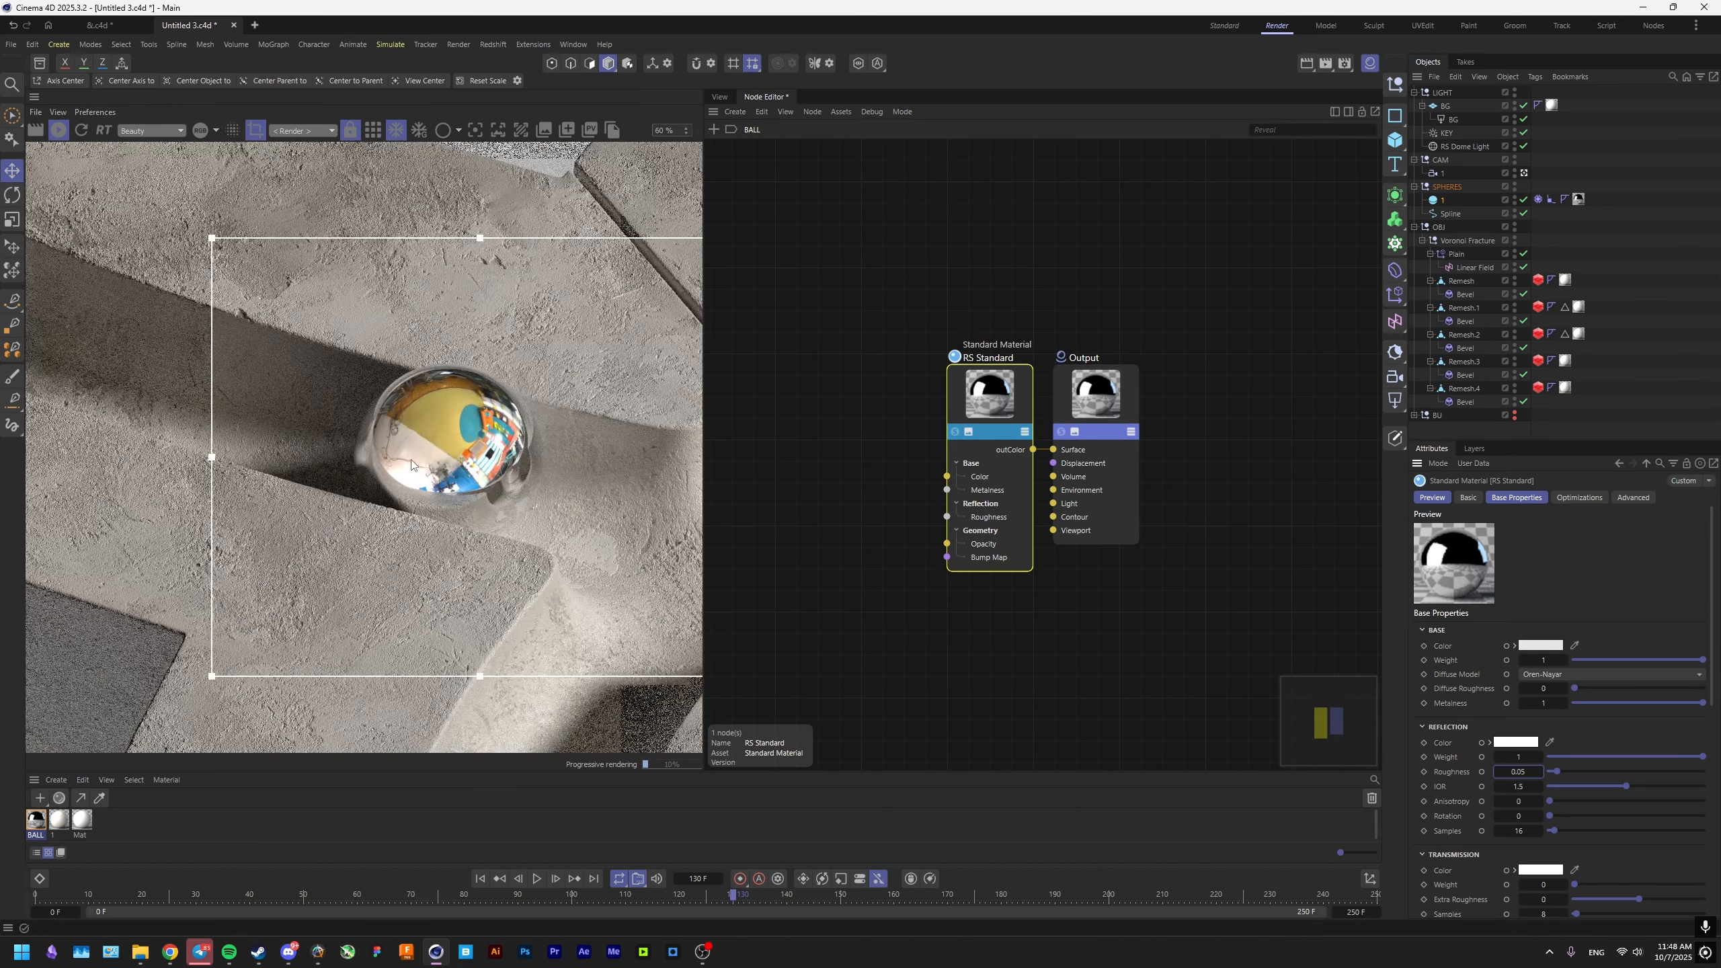
scroll(430, 431, up, 3)
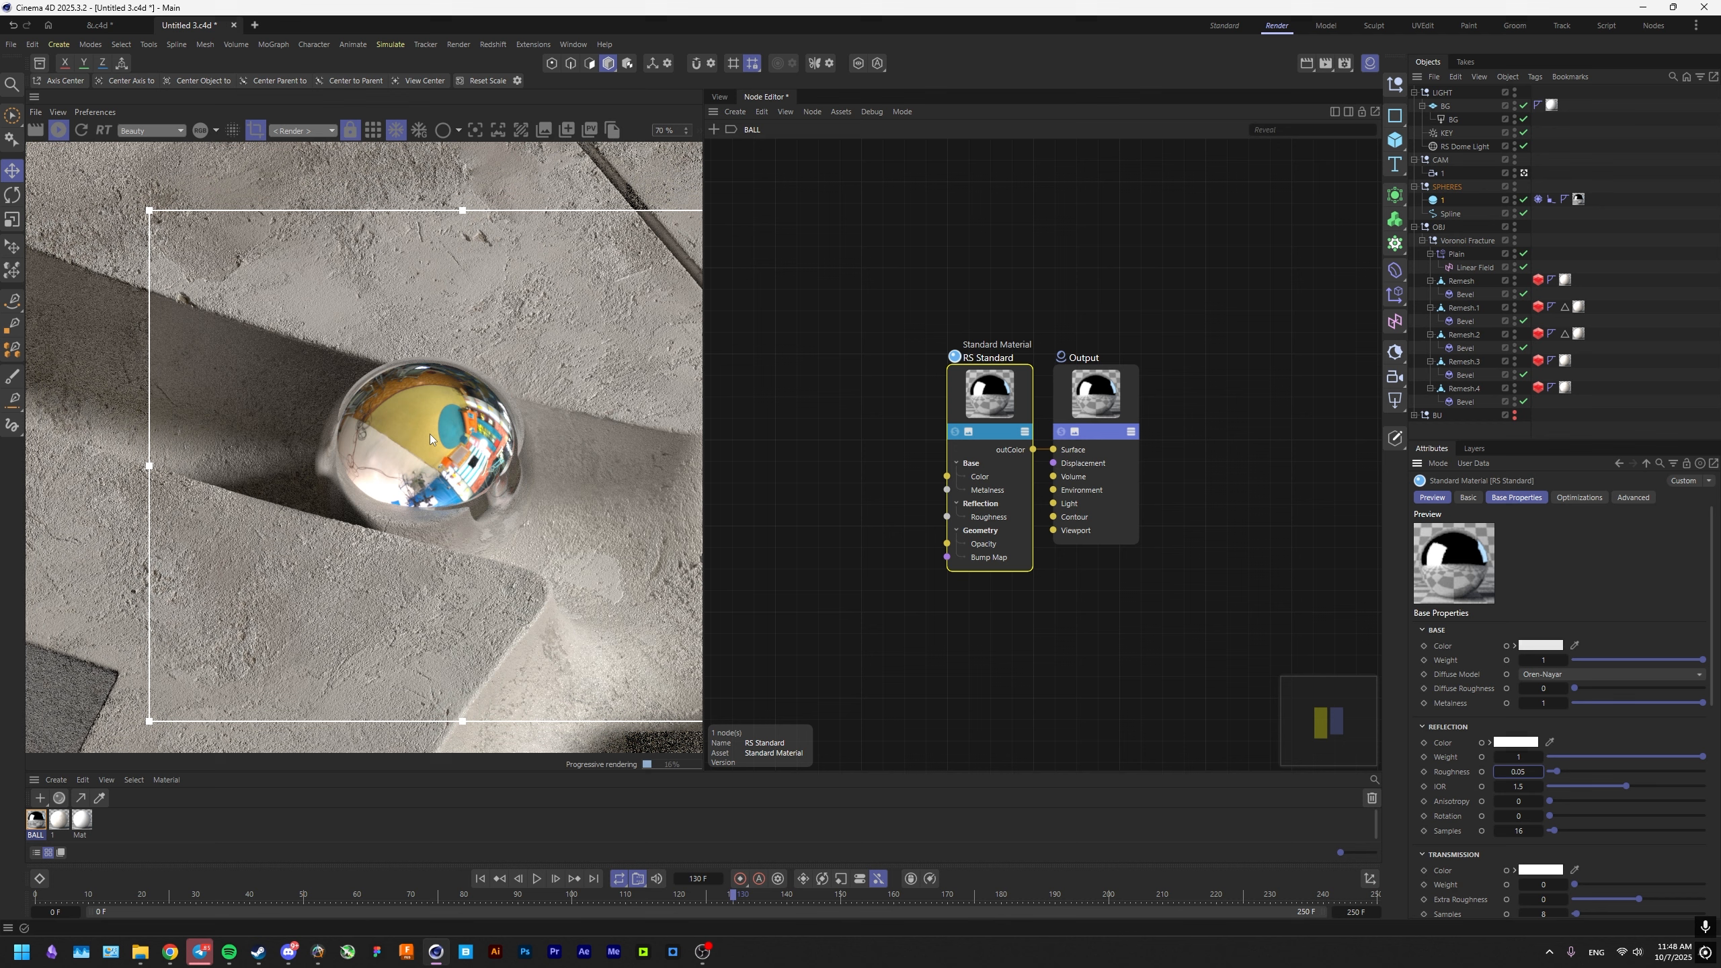
scroll(454, 437, down, 10)
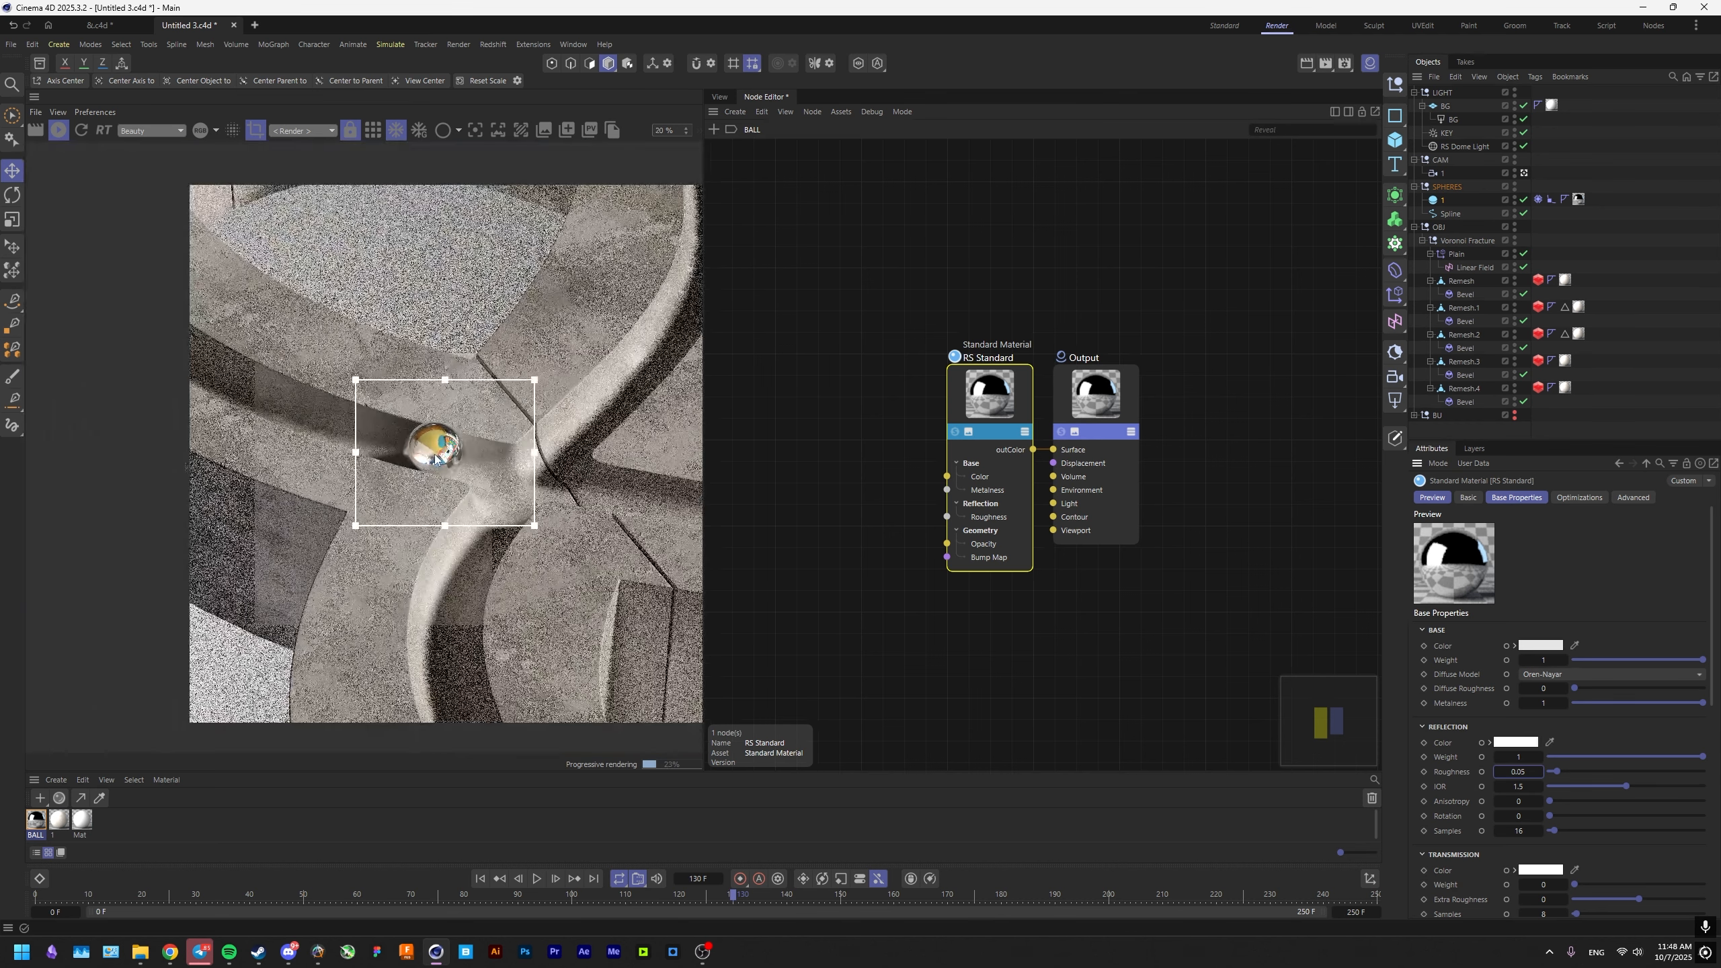
scroll(449, 455, up, 11)
Bring the paper1paper-high fidelity v2-2x.png texture from the TEX/IMPERFECTIONS folder into the BALL node graph without copying it to the project.
middle_drag(837, 461, 1008, 469)
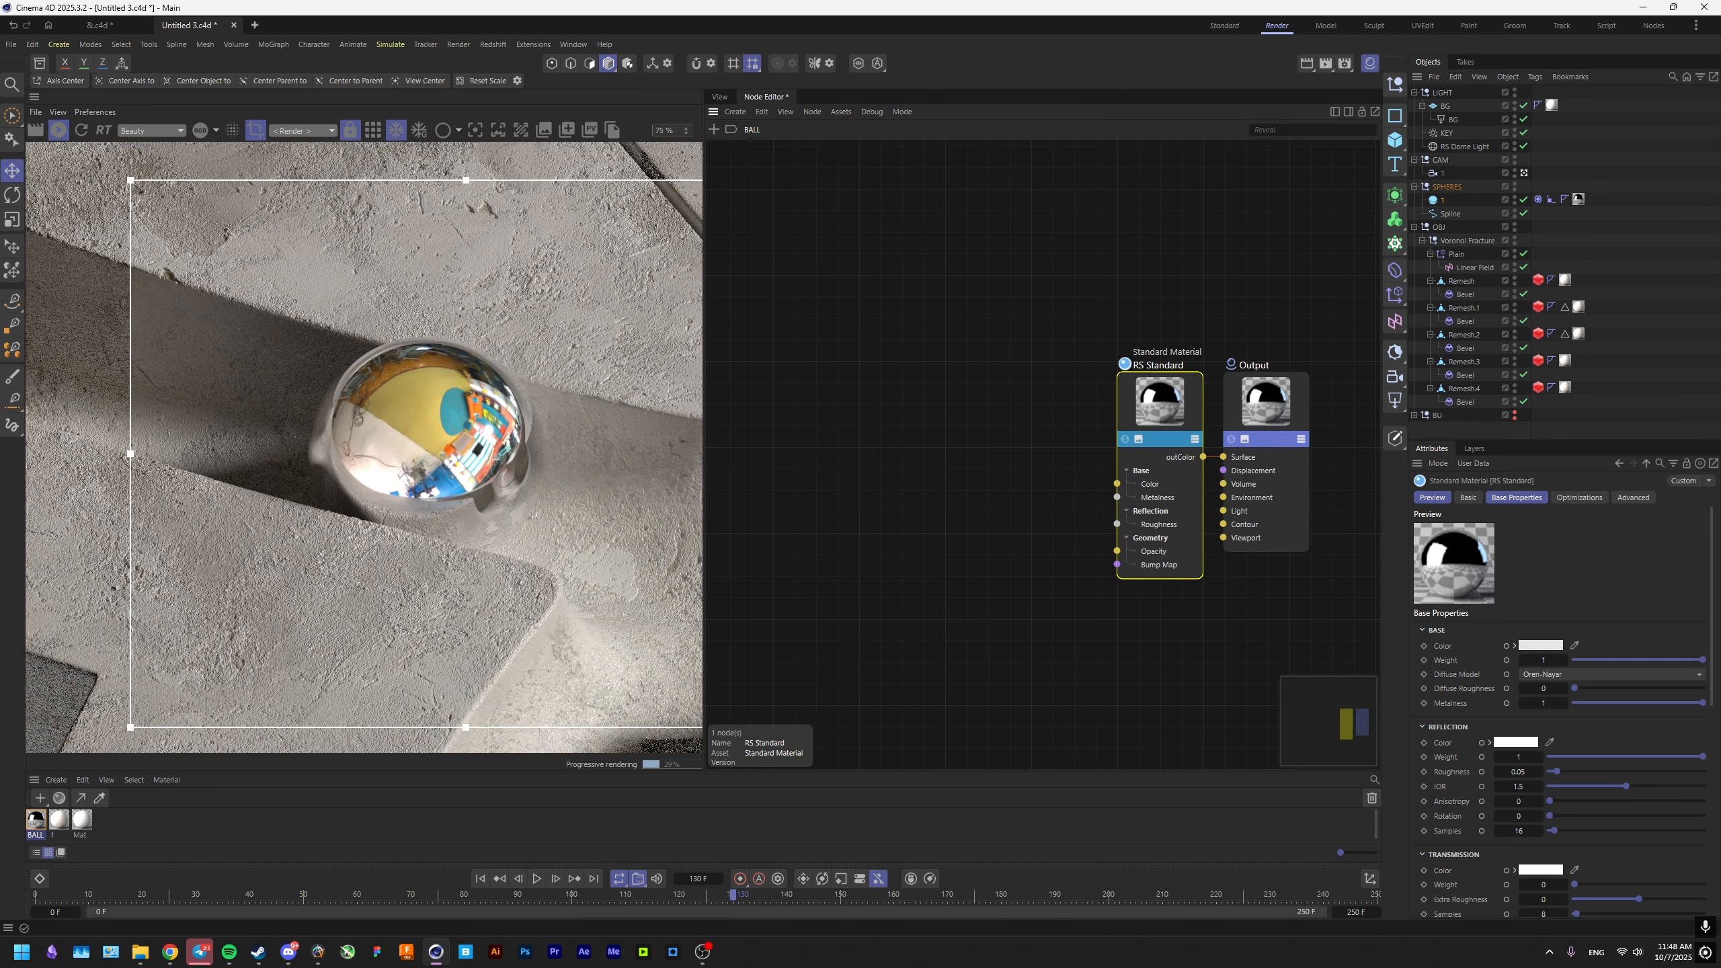
double_click(861, 496)
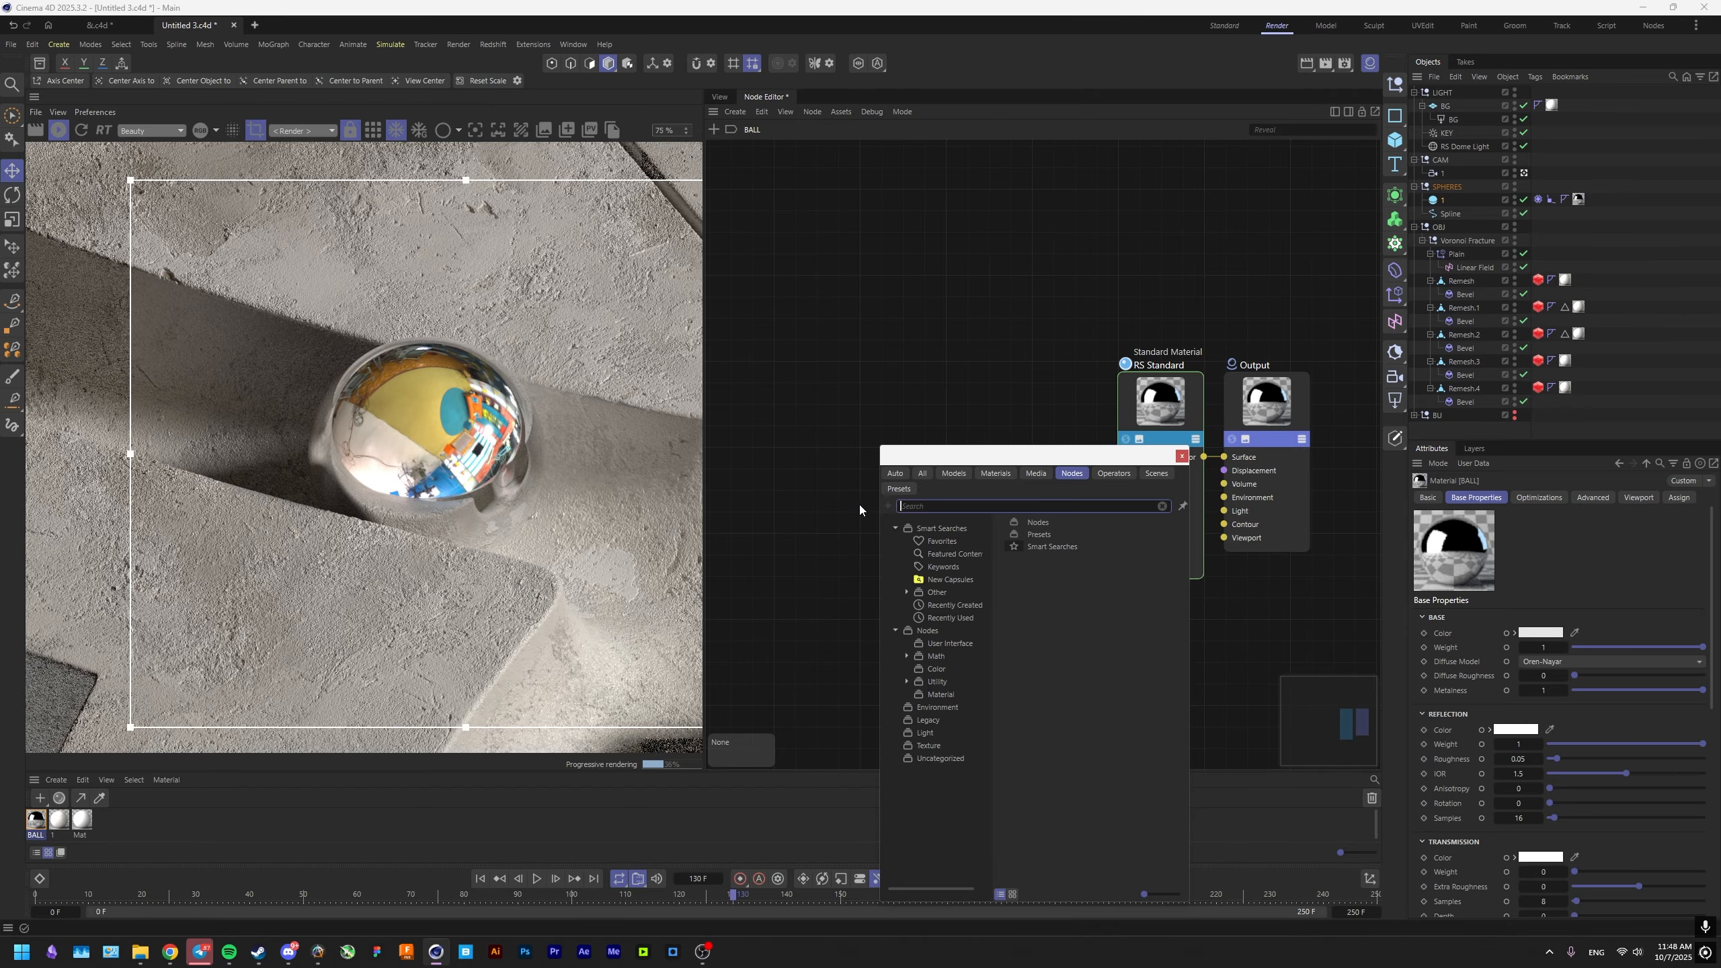
click(141, 952)
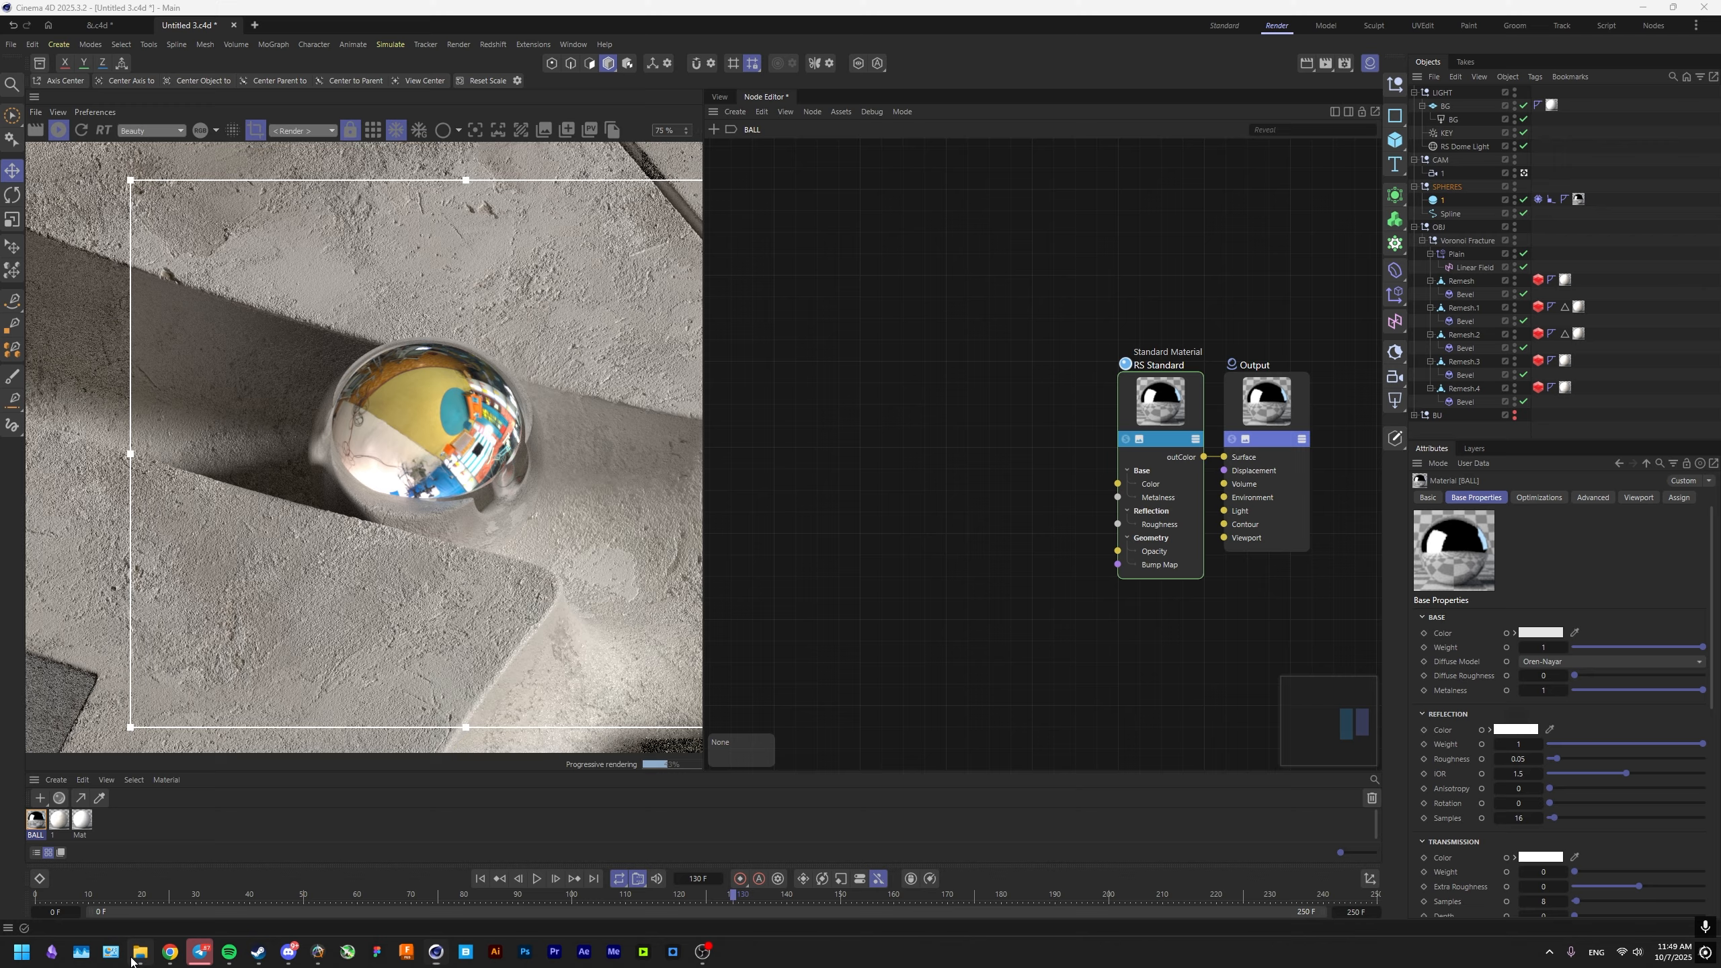
click(1044, 427)
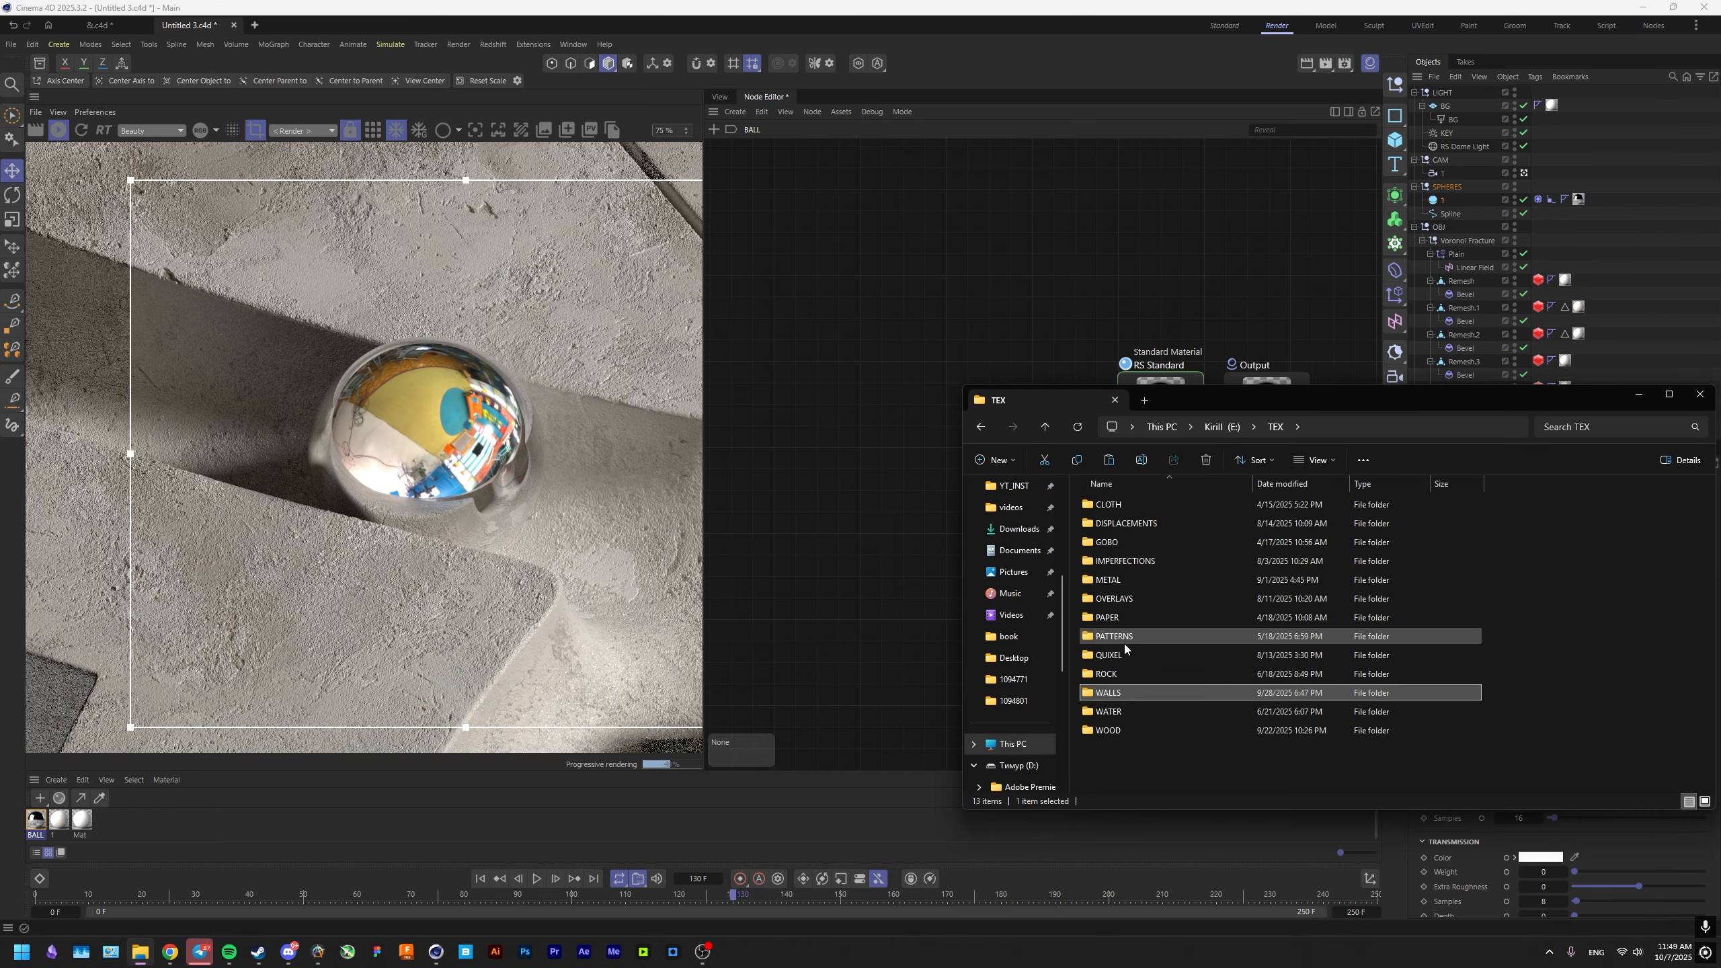
double_click(1135, 565)
click(1126, 525)
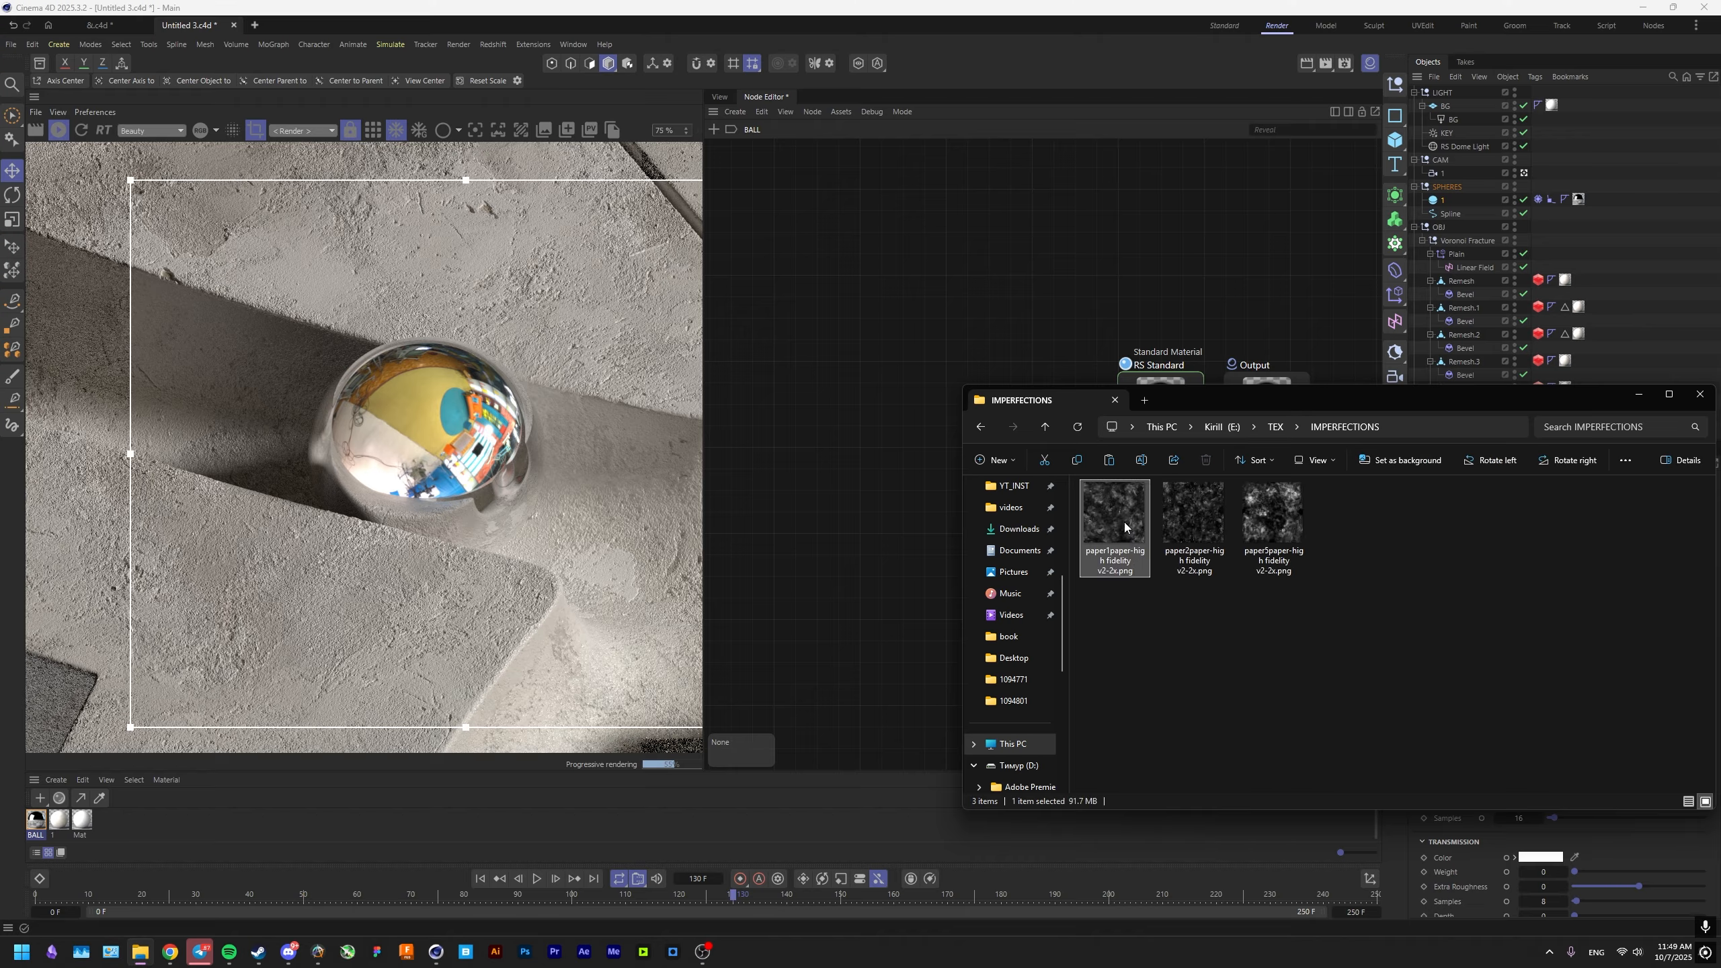
drag(866, 544, 874, 544)
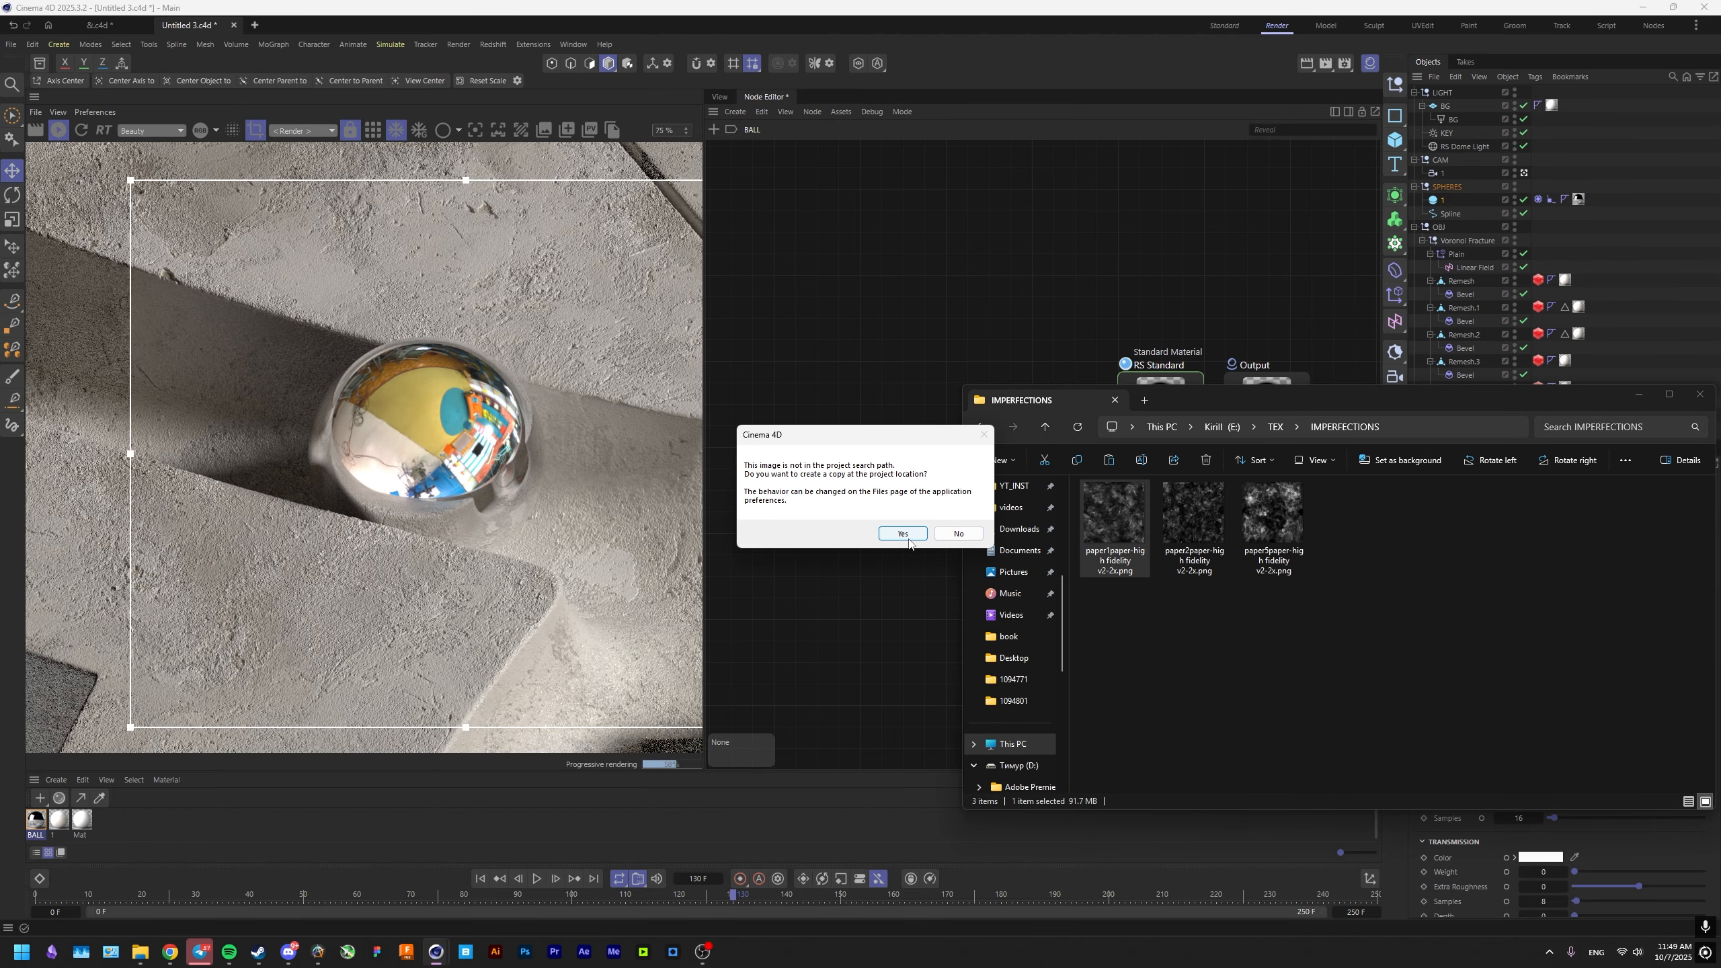
click(958, 534)
Add Ramp and Change Range nodes, chain the imperfection texture through them and preview the texture alone on the sphere.
click(910, 490)
key(shift+c)
text(RA)
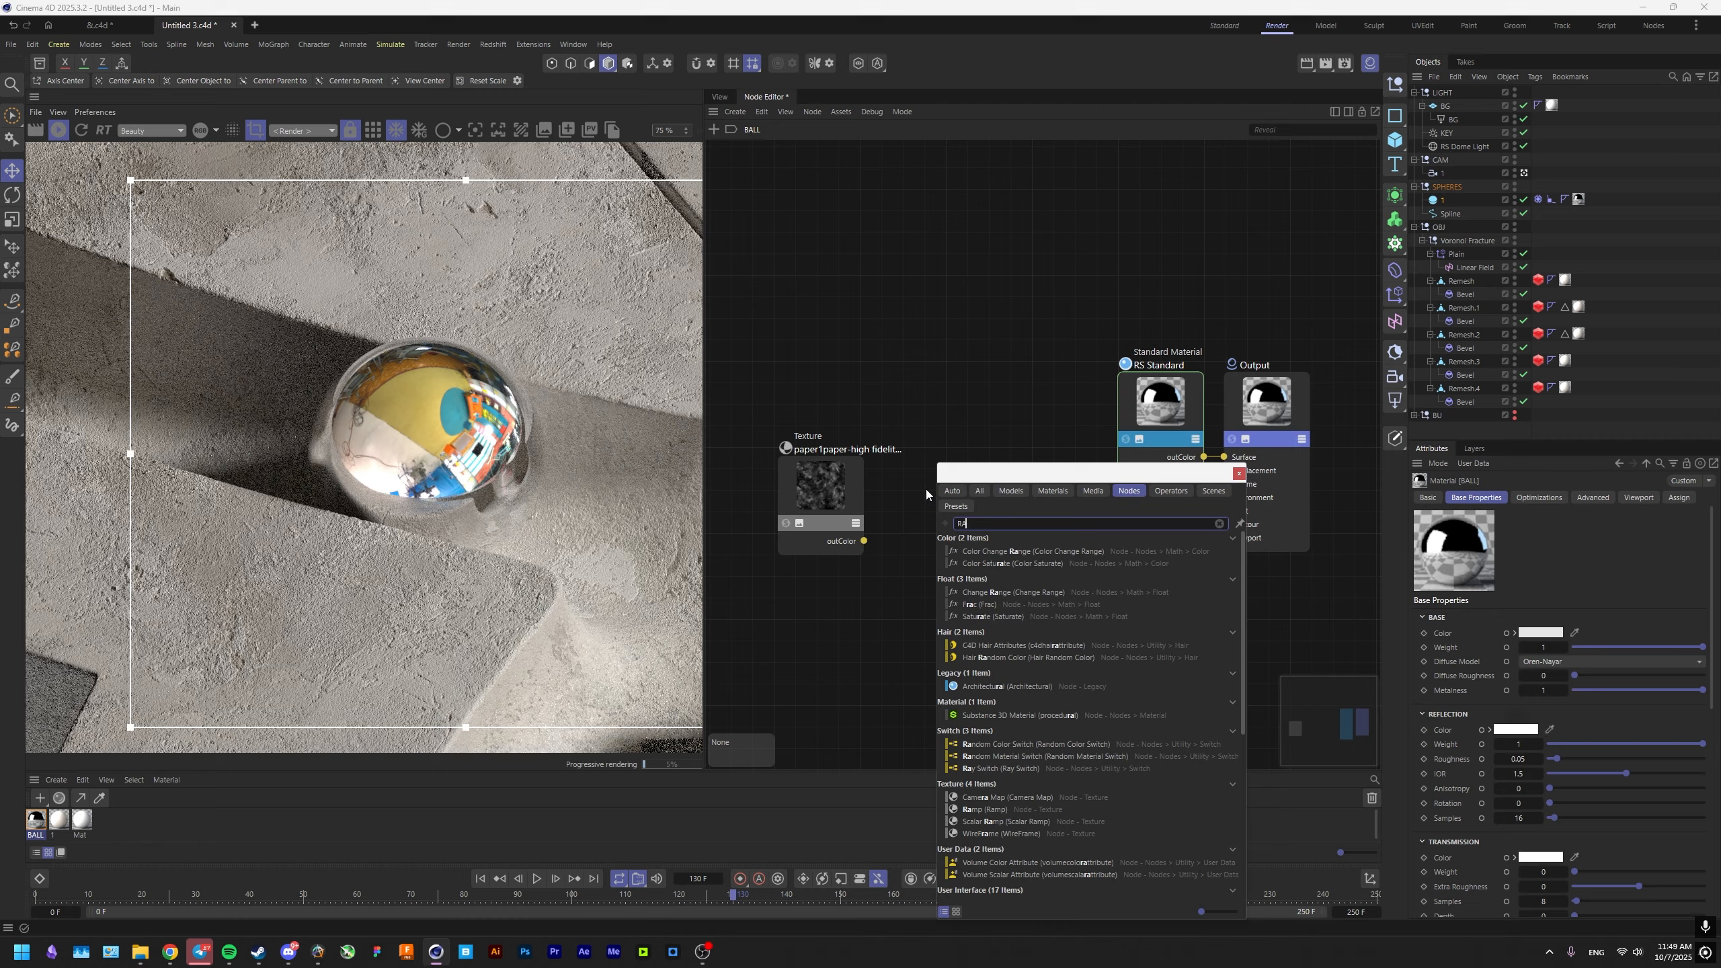
text(MP)
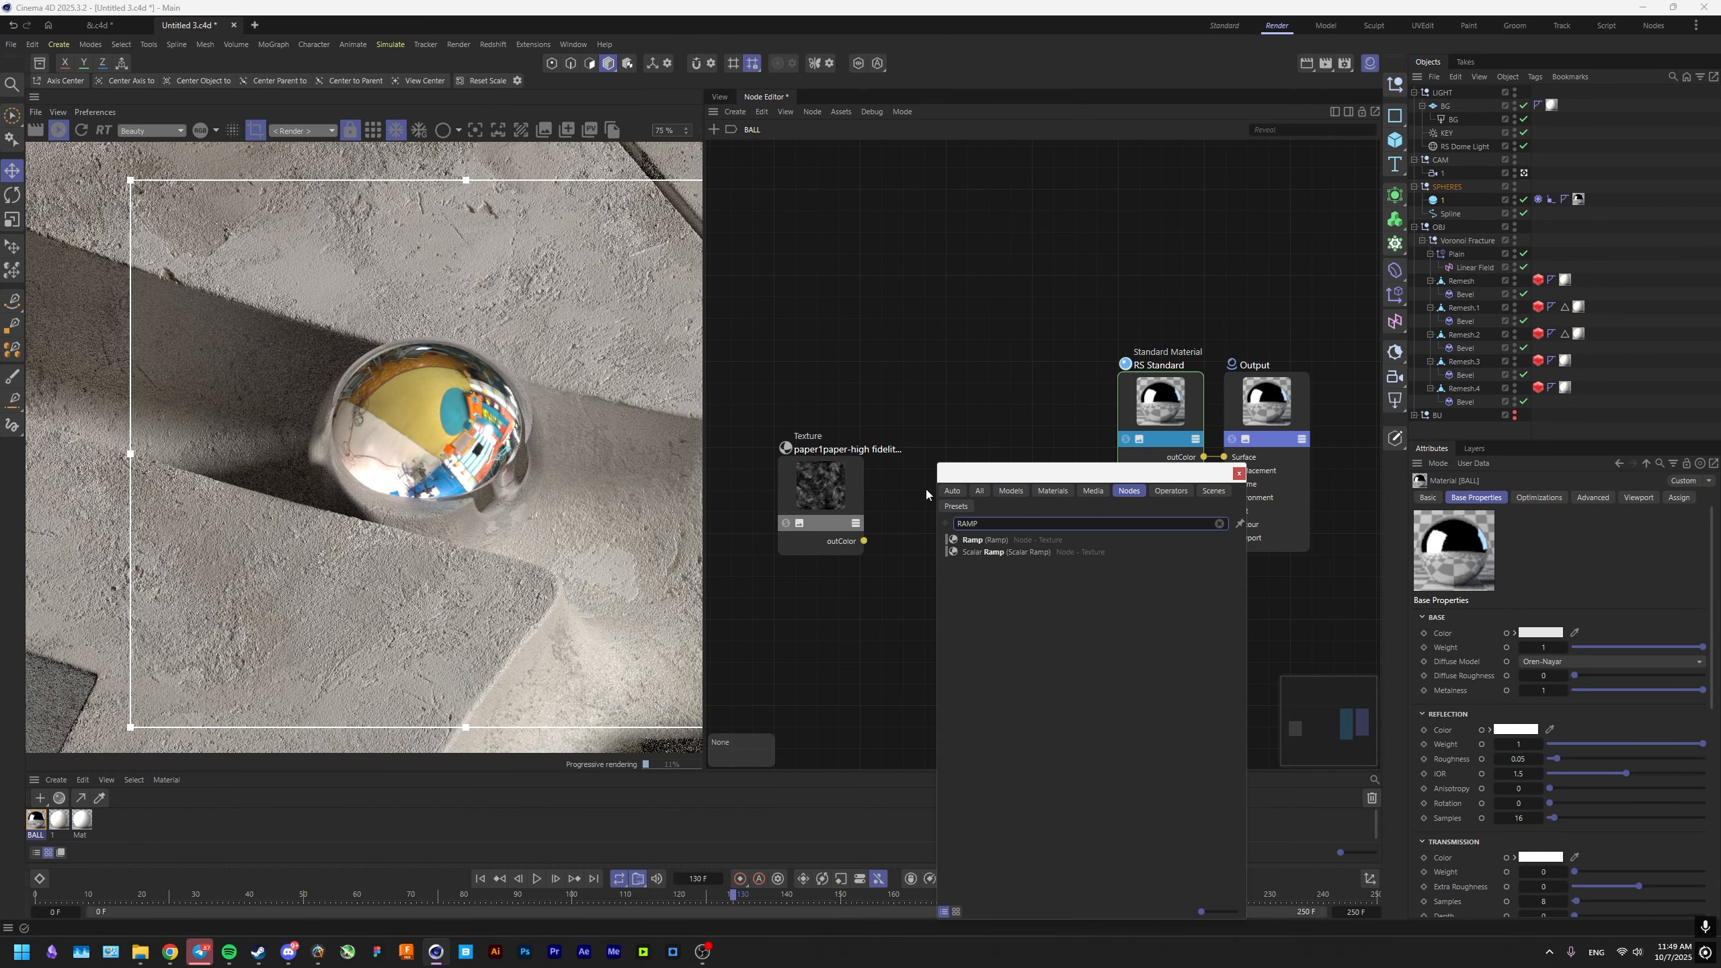
key(Return)
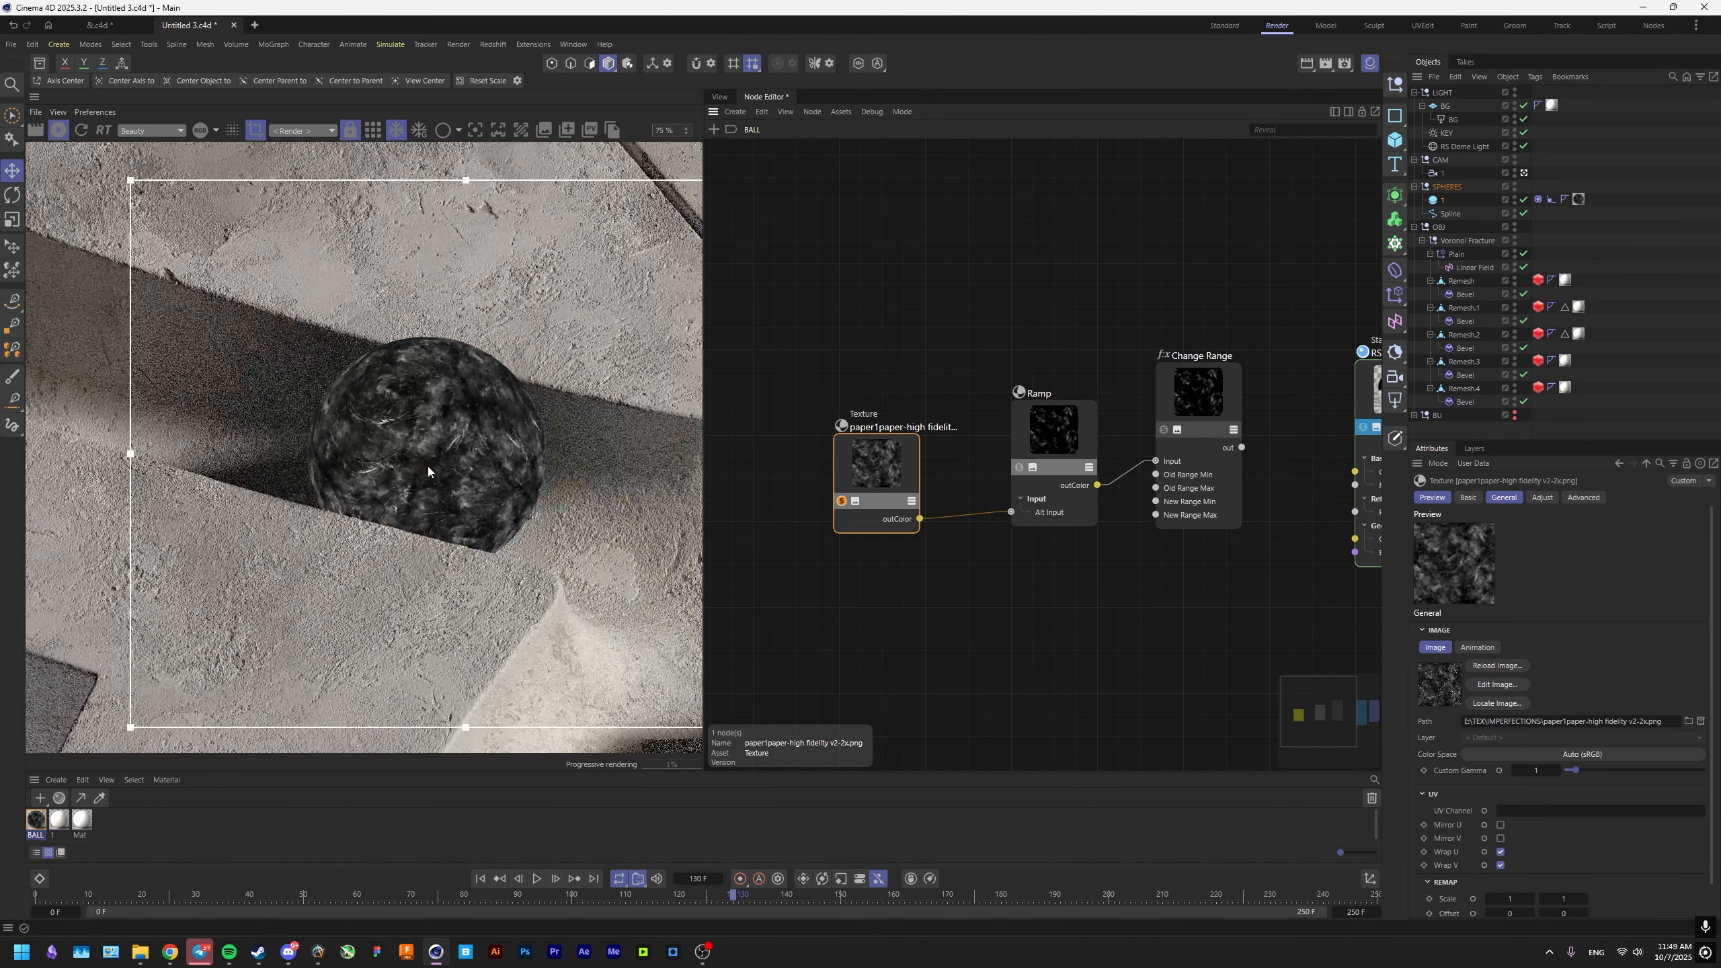
Set the imperfection texture's Remap Scale to 0.5 in both directions.
scroll(1549, 798, down, 1)
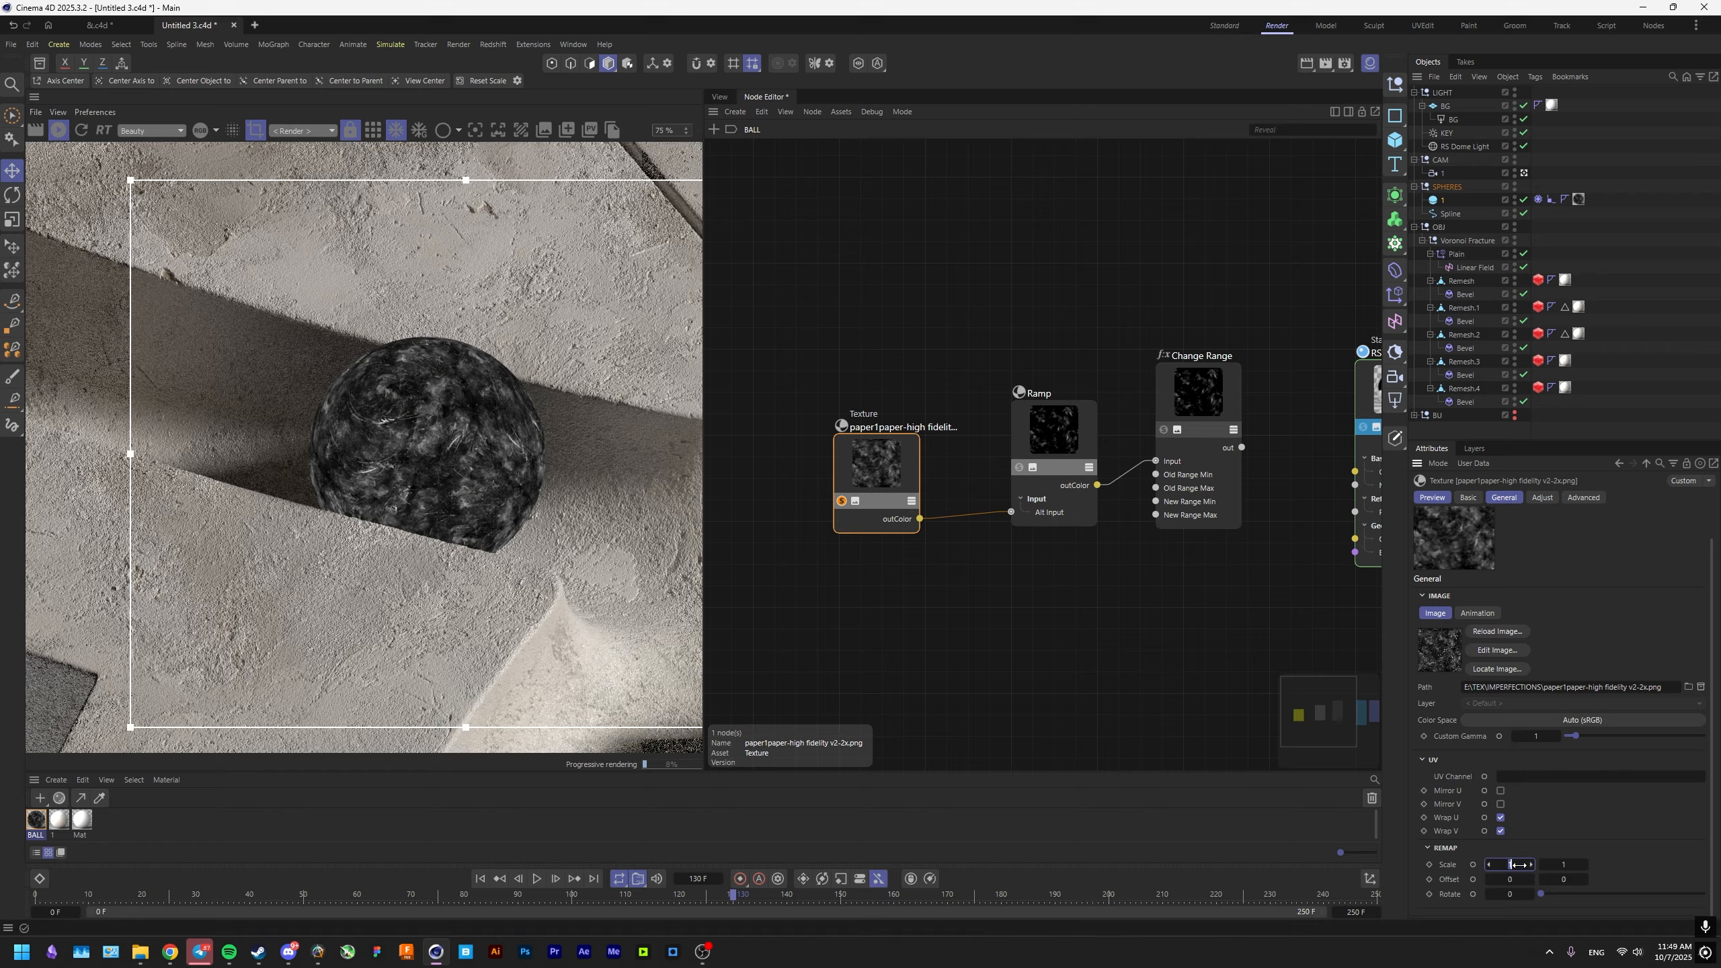
click(1561, 862)
text(0.5)
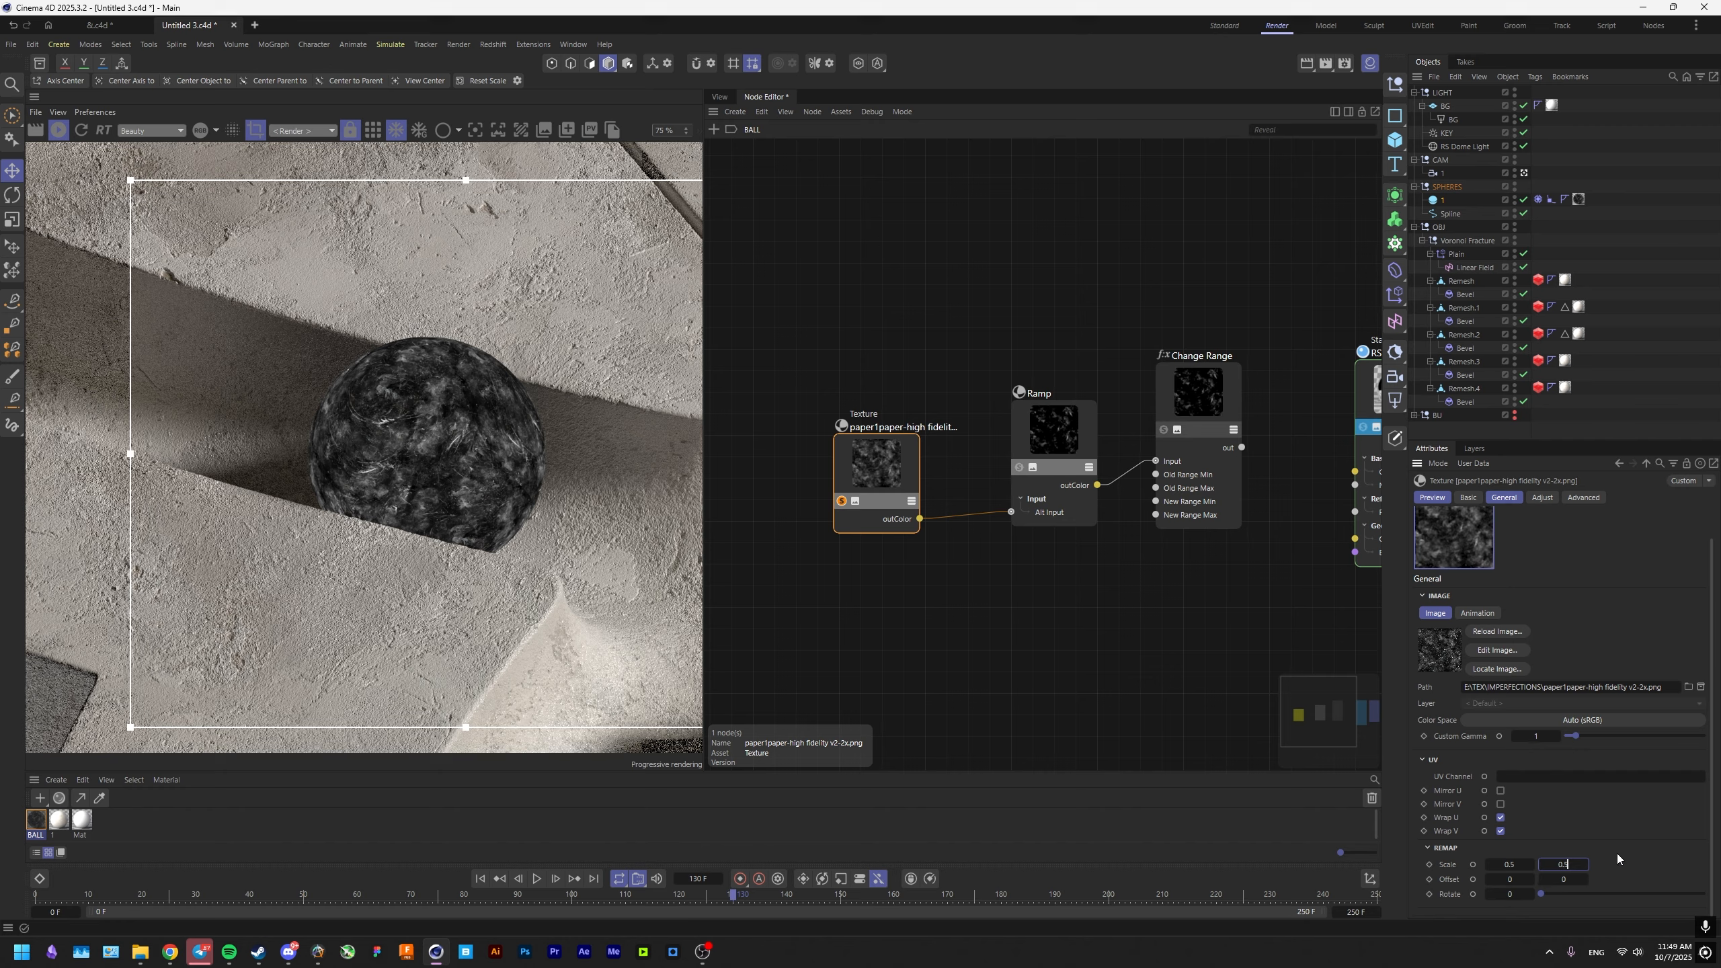
key(Return)
Turn off the texture's solo preview and connect the Change Range output to RS Standard's Roughness input.
middle_drag(861, 521, 804, 525)
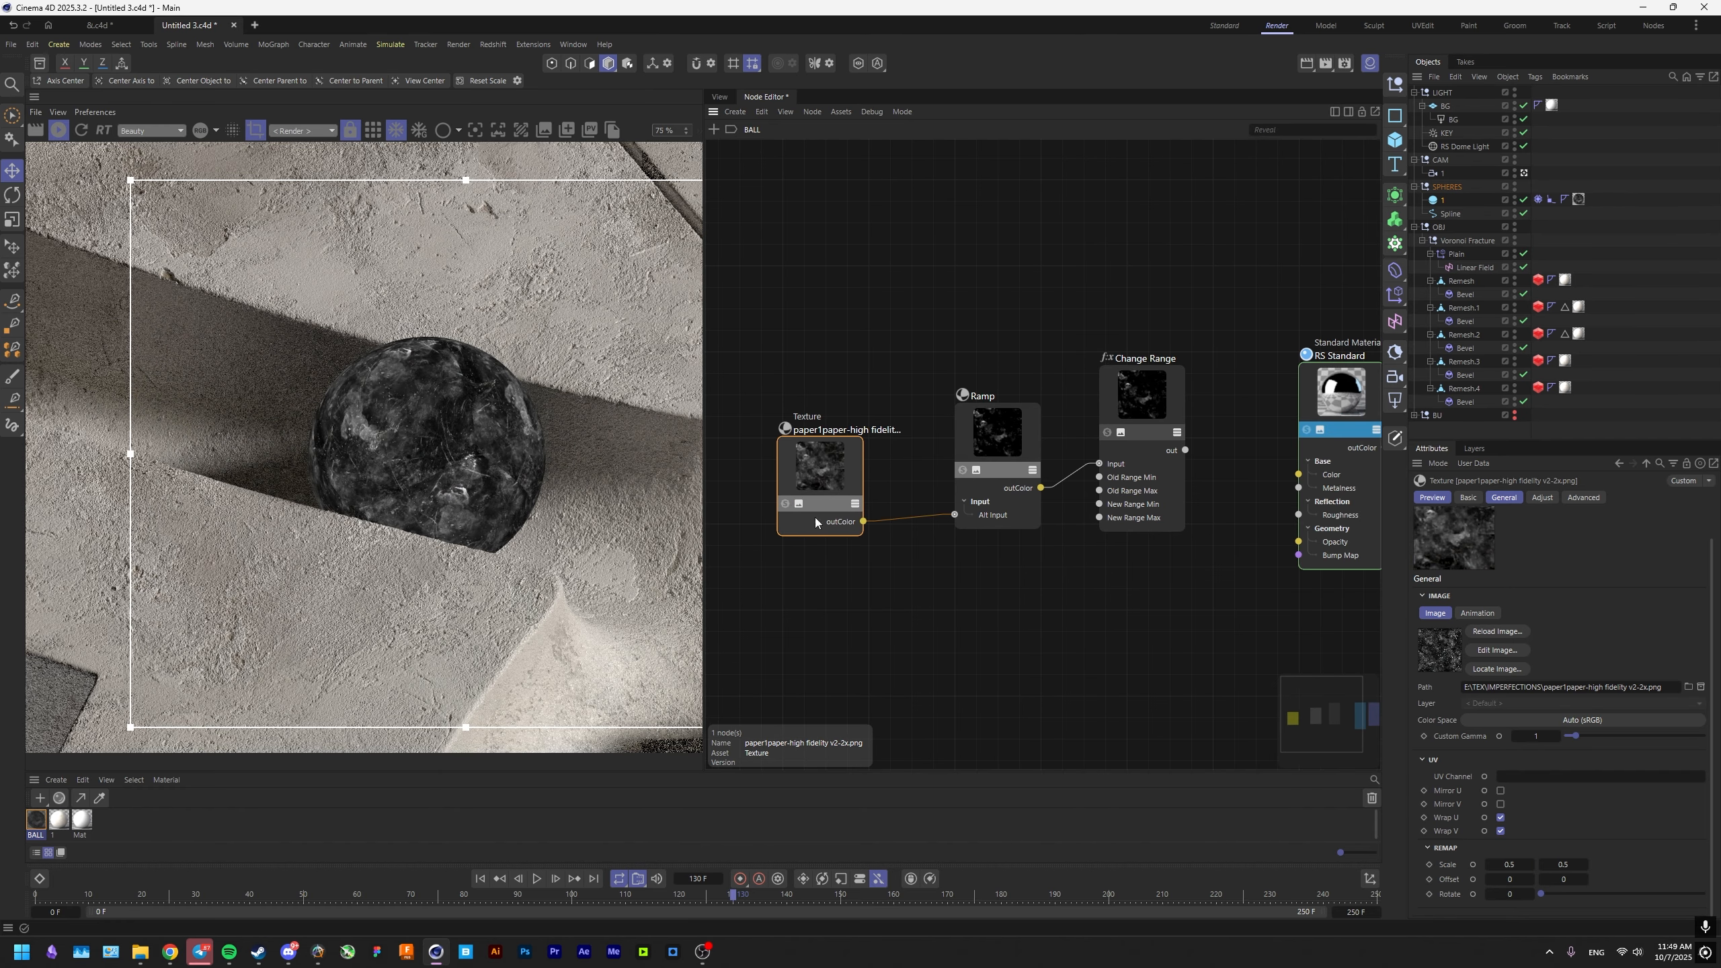
middle_drag(1049, 528, 958, 530)
scroll(1065, 456, up, 2)
middle_drag(1091, 451, 1047, 465)
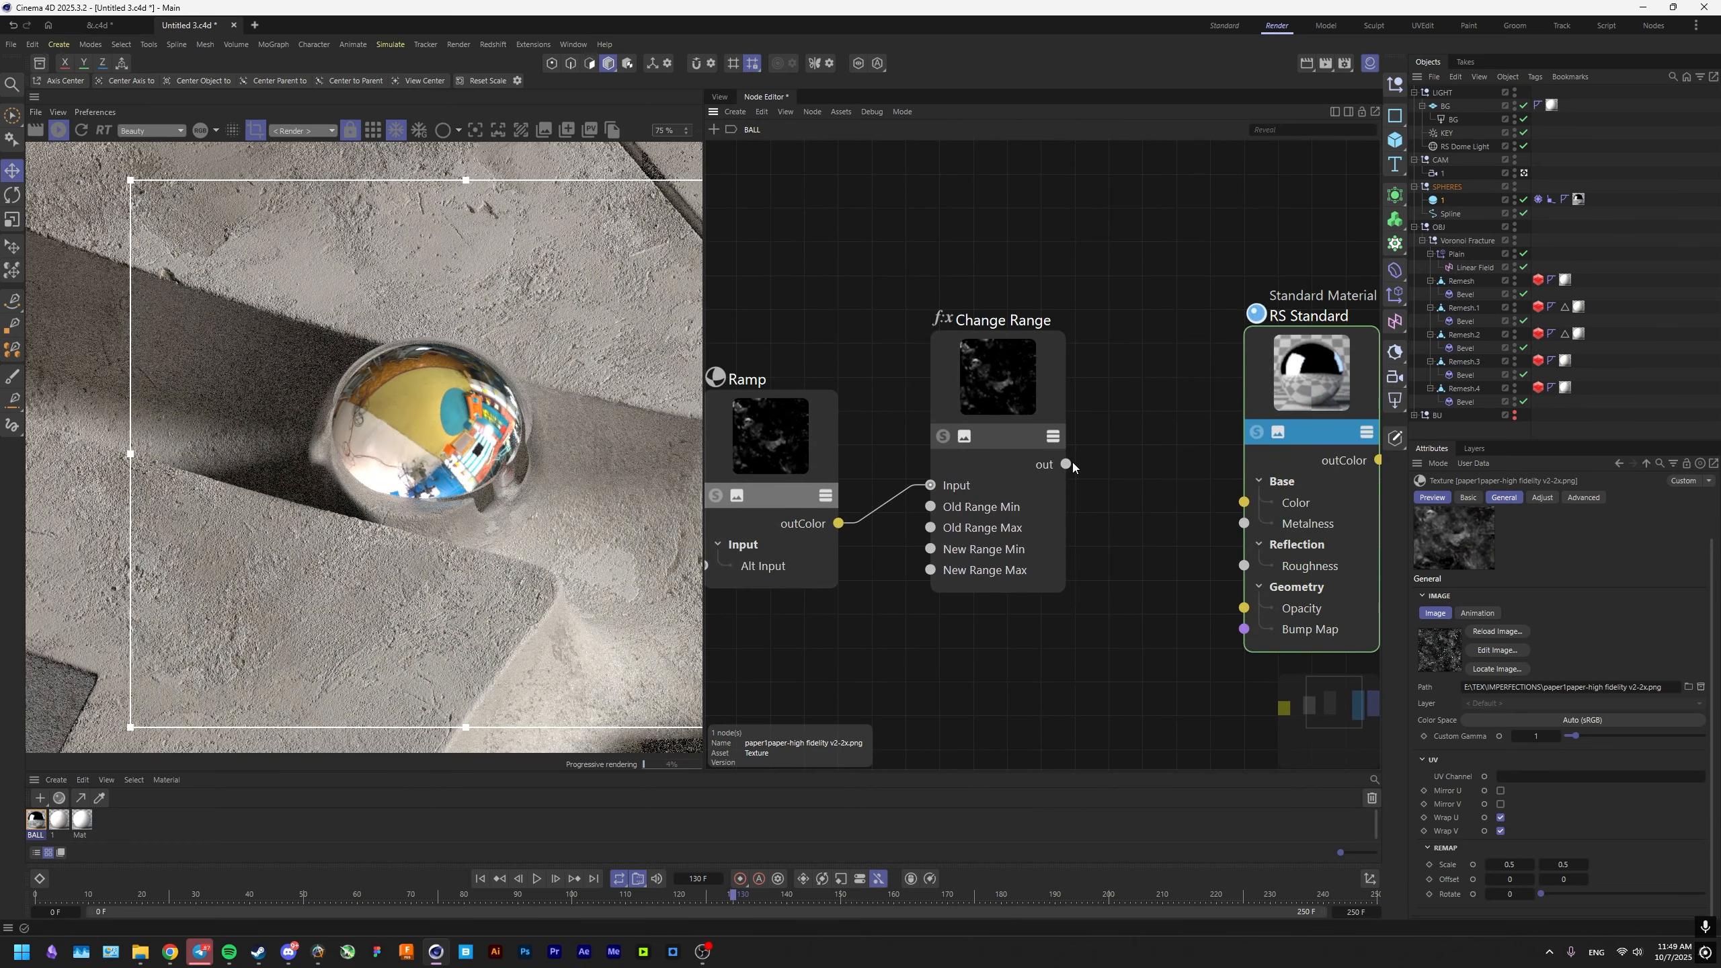
middle_drag(1262, 571, 1363, 576)
Tighten the render region around the sphere and move the Ramp's white knot to about 6.6%.
scroll(368, 398, down, 2)
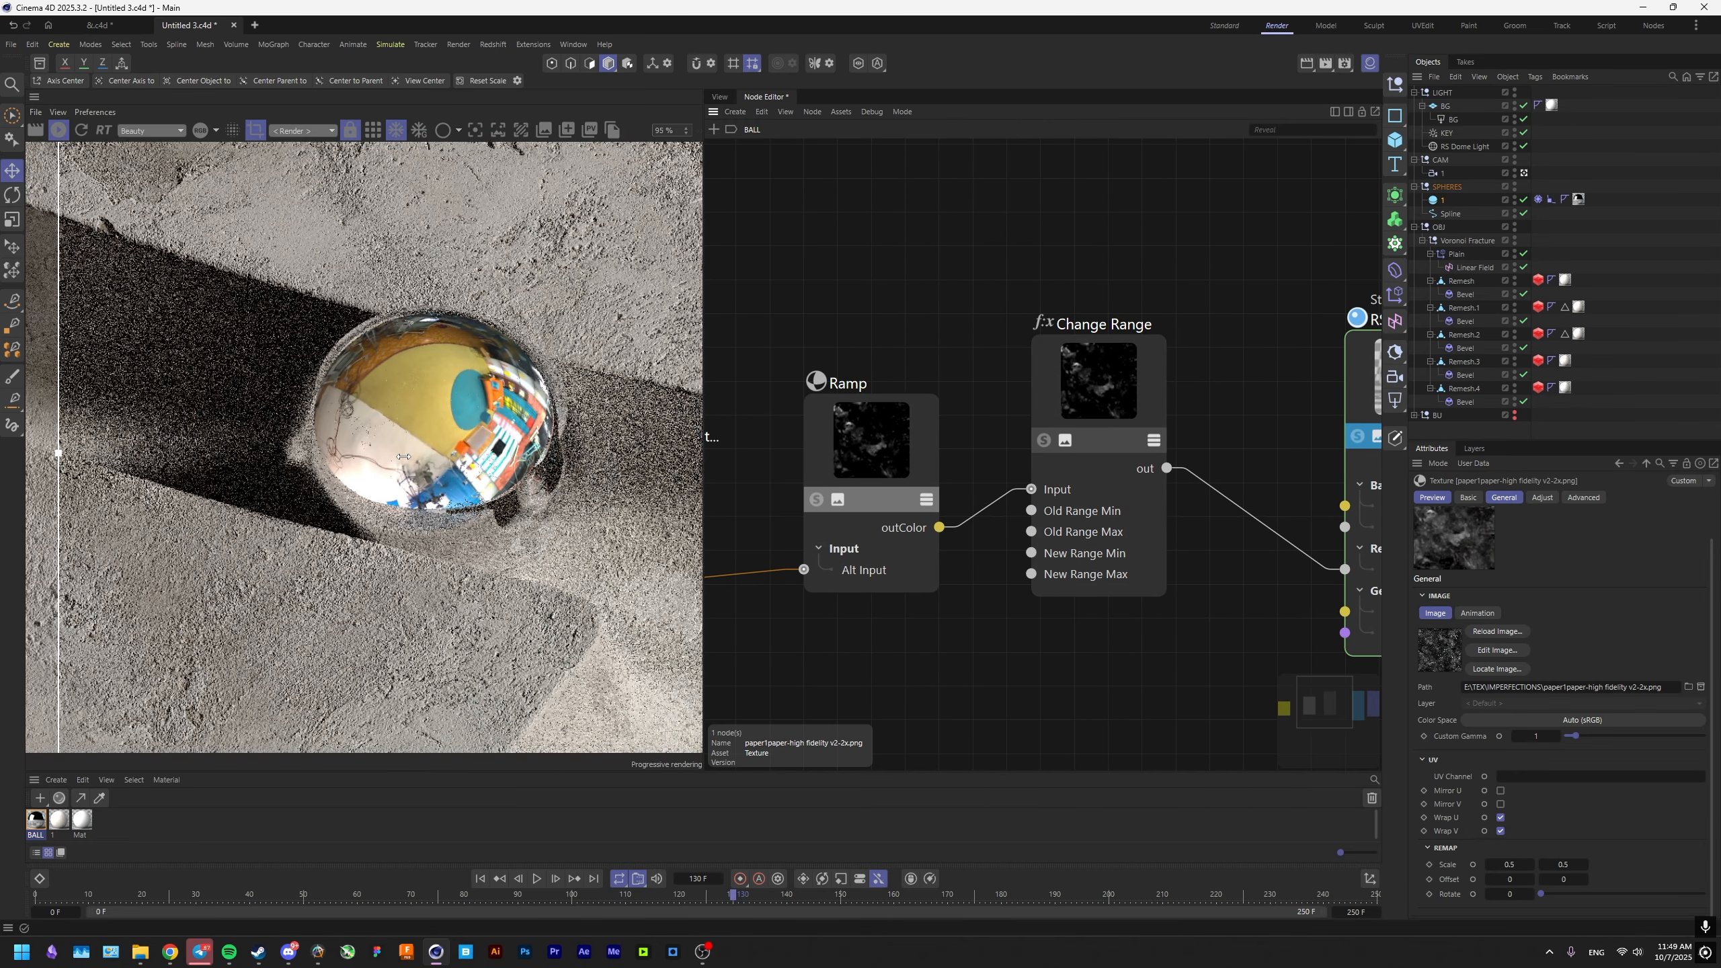
drag(287, 322, 510, 533)
click(859, 476)
scroll(1544, 683, down, 2)
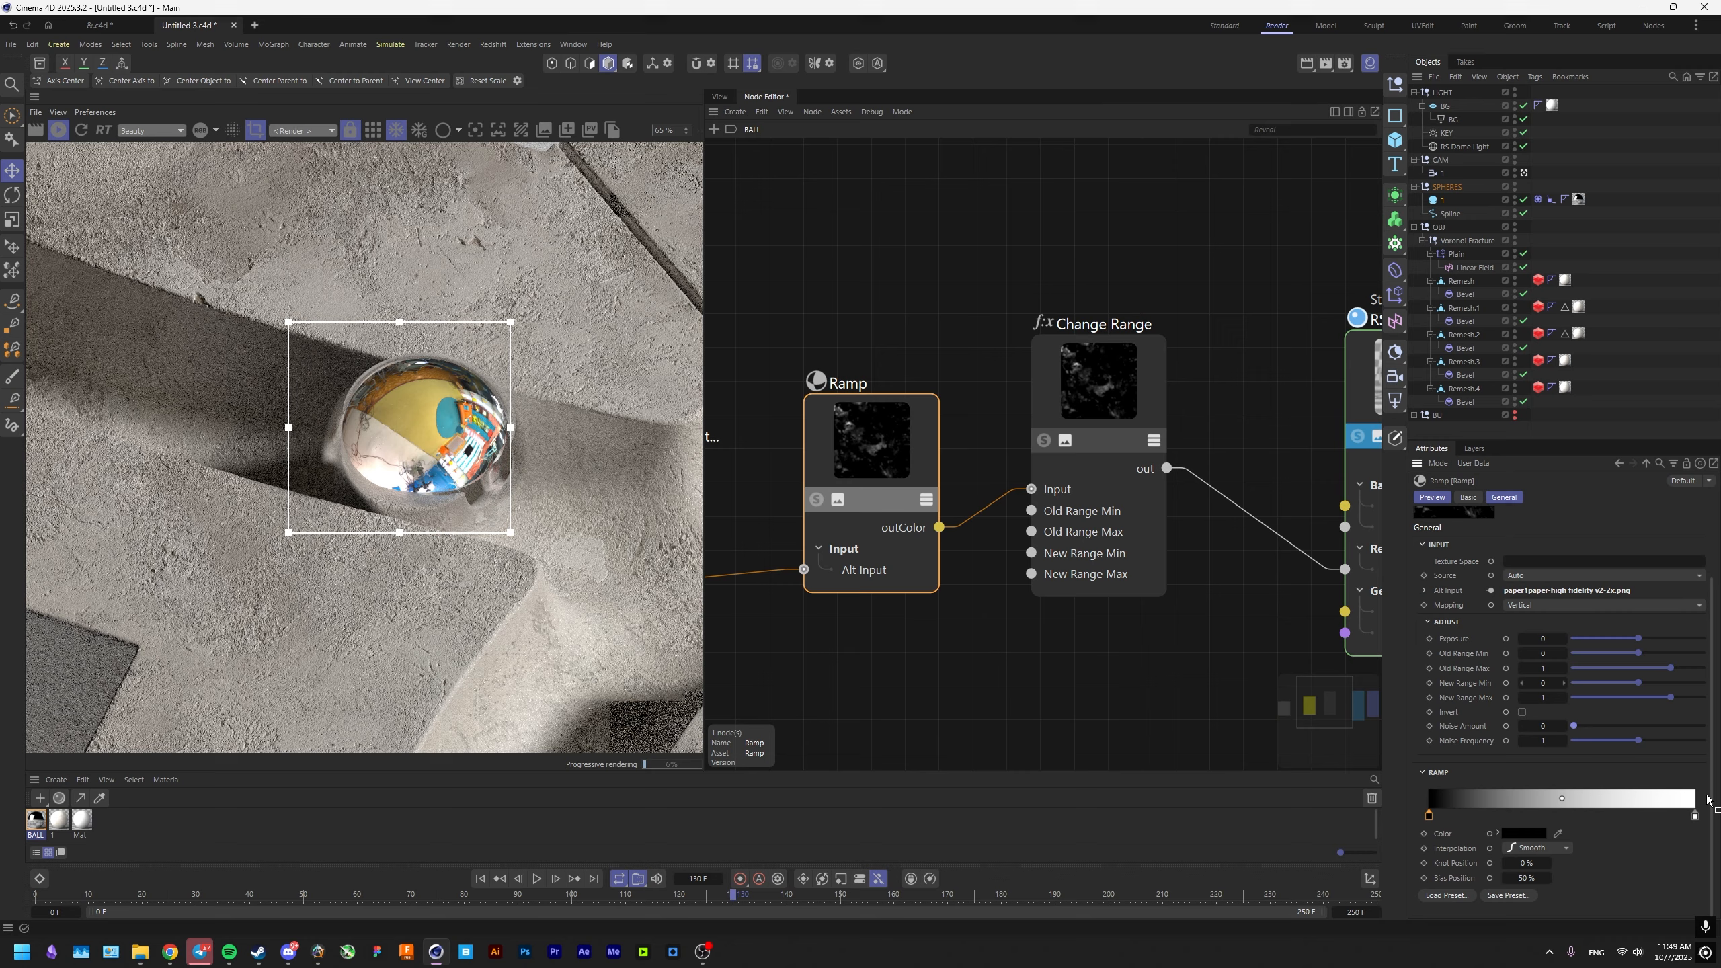
drag(1694, 818, 1545, 816)
scroll(369, 415, up, 3)
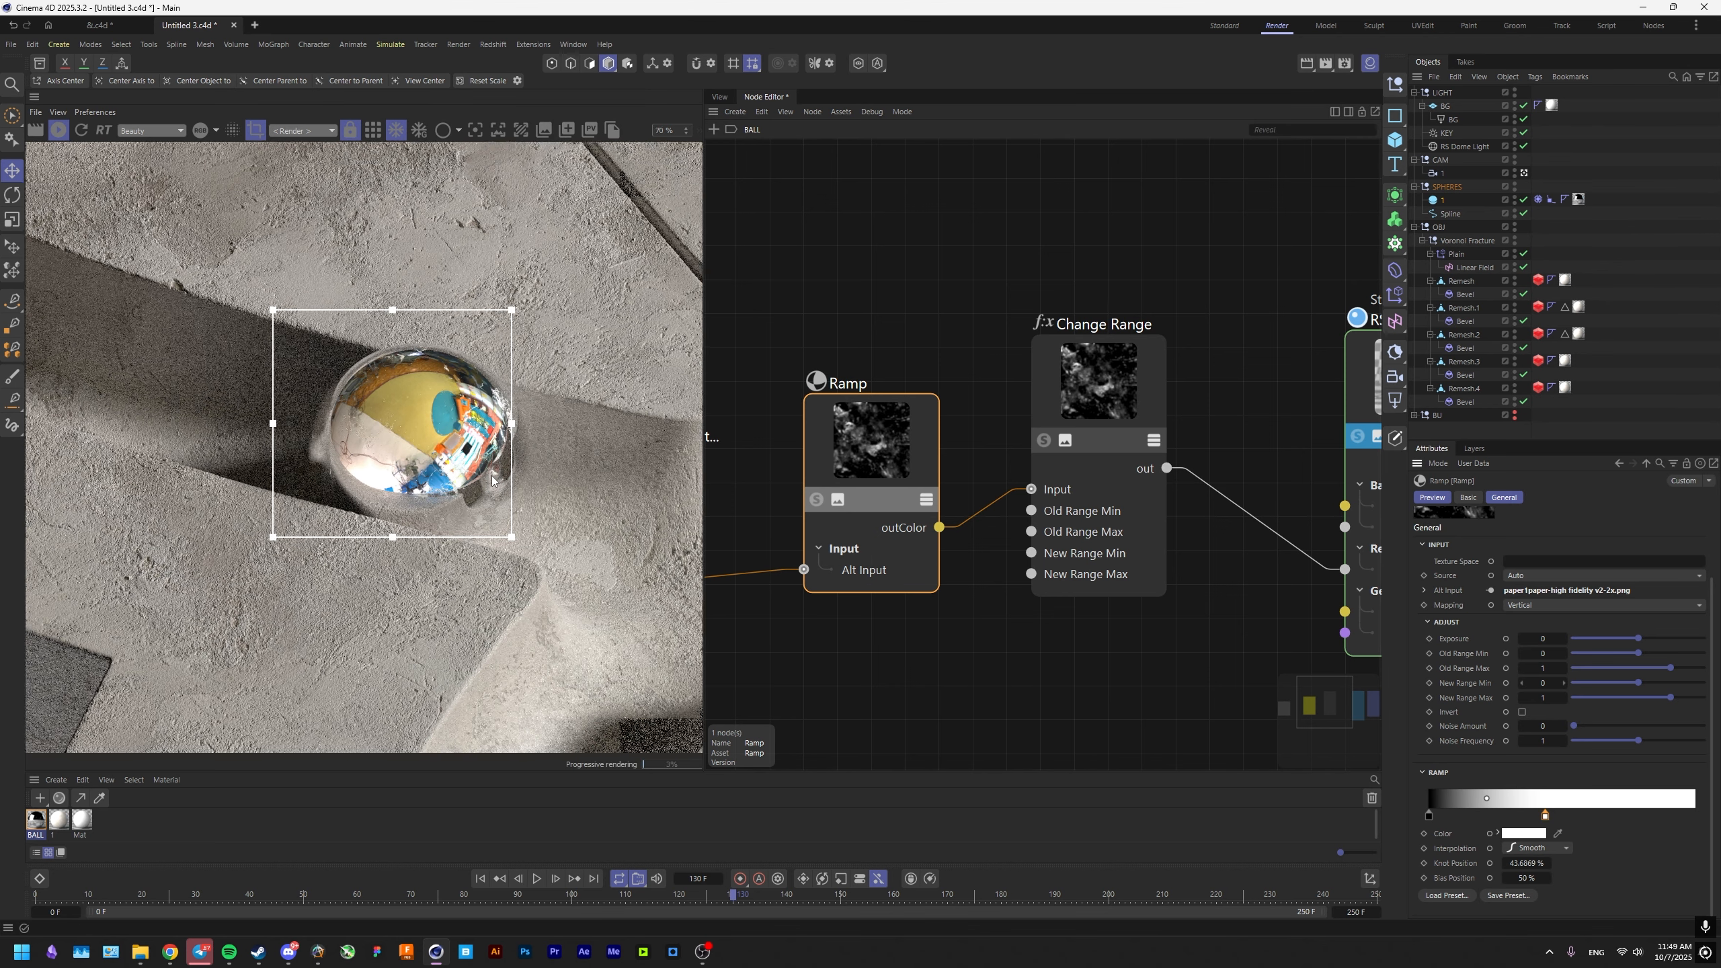
scroll(368, 414, up, 2)
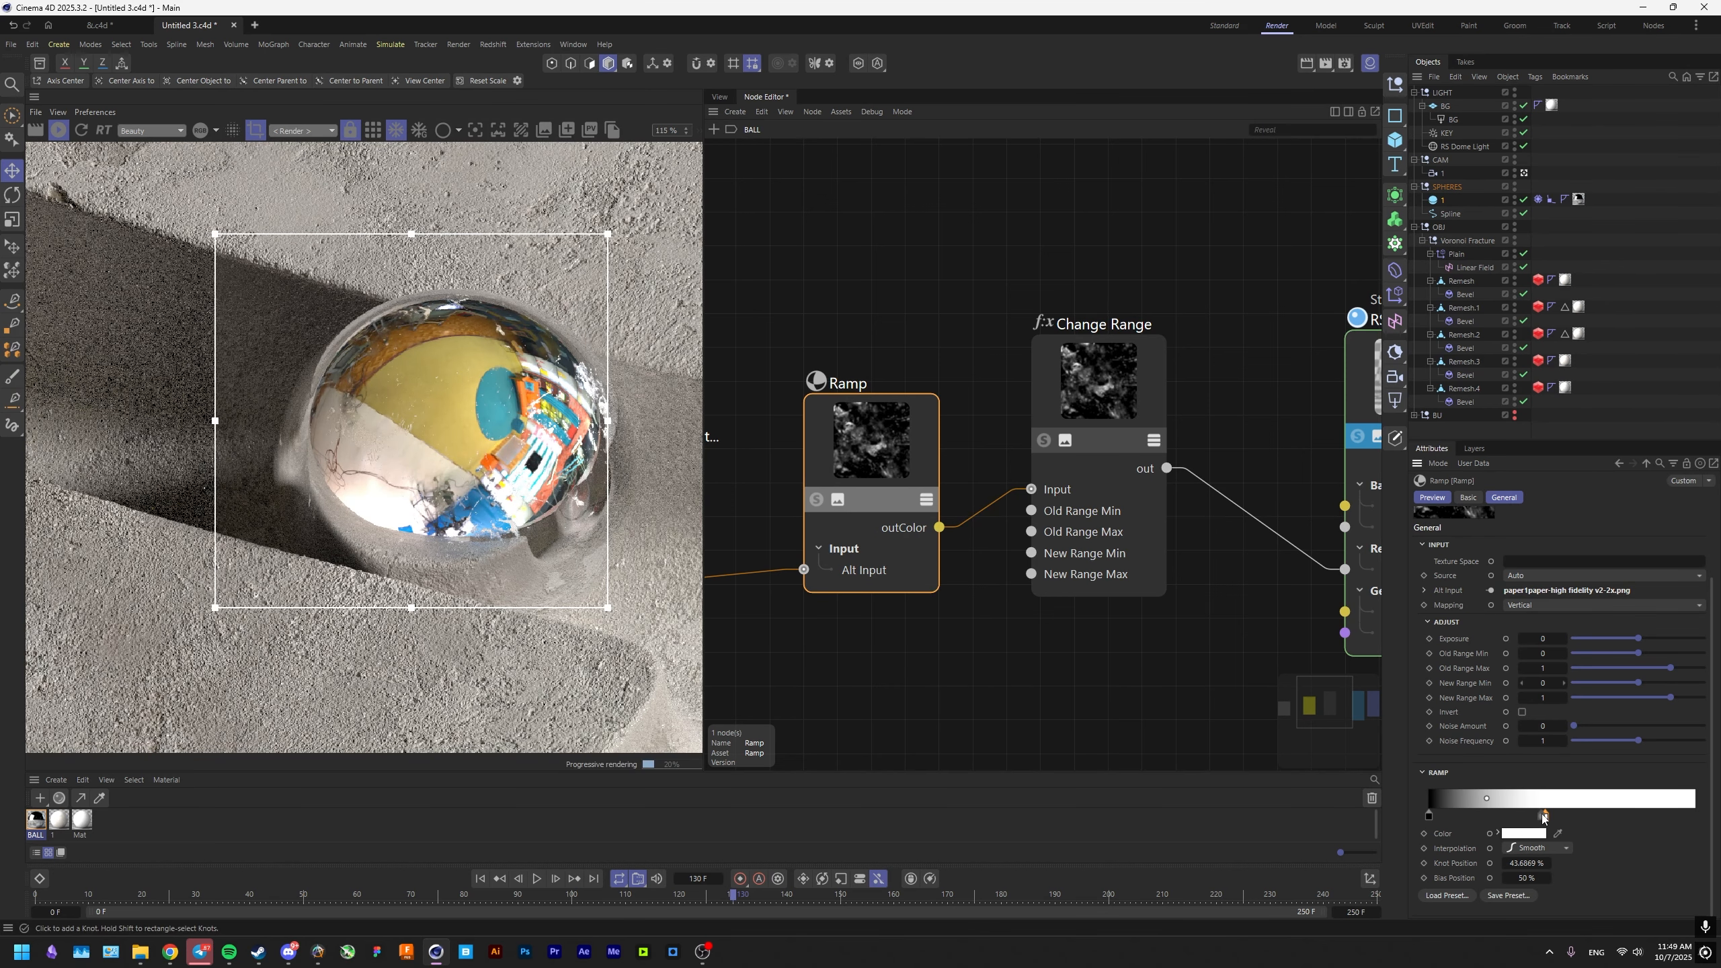
drag(1545, 815, 1458, 816)
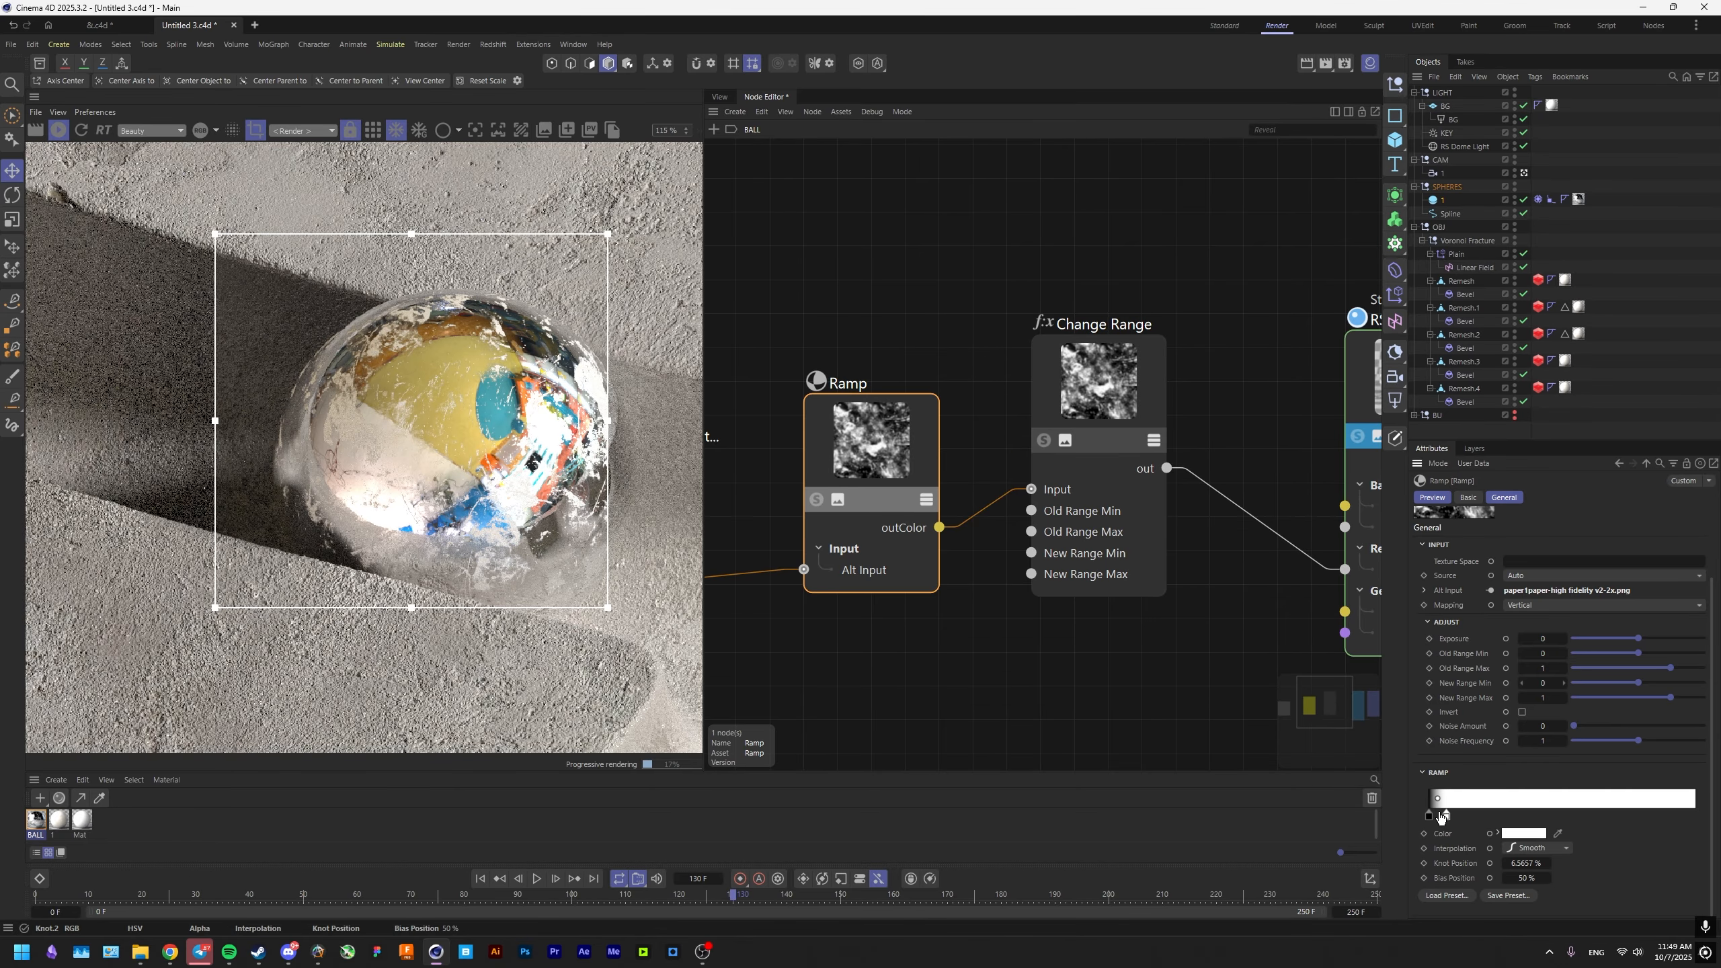
Replace the texture node's image with paper5paper-high fidelity v2-2x.png without copying it to the project.
middle_drag(898, 555, 1111, 569)
click(847, 566)
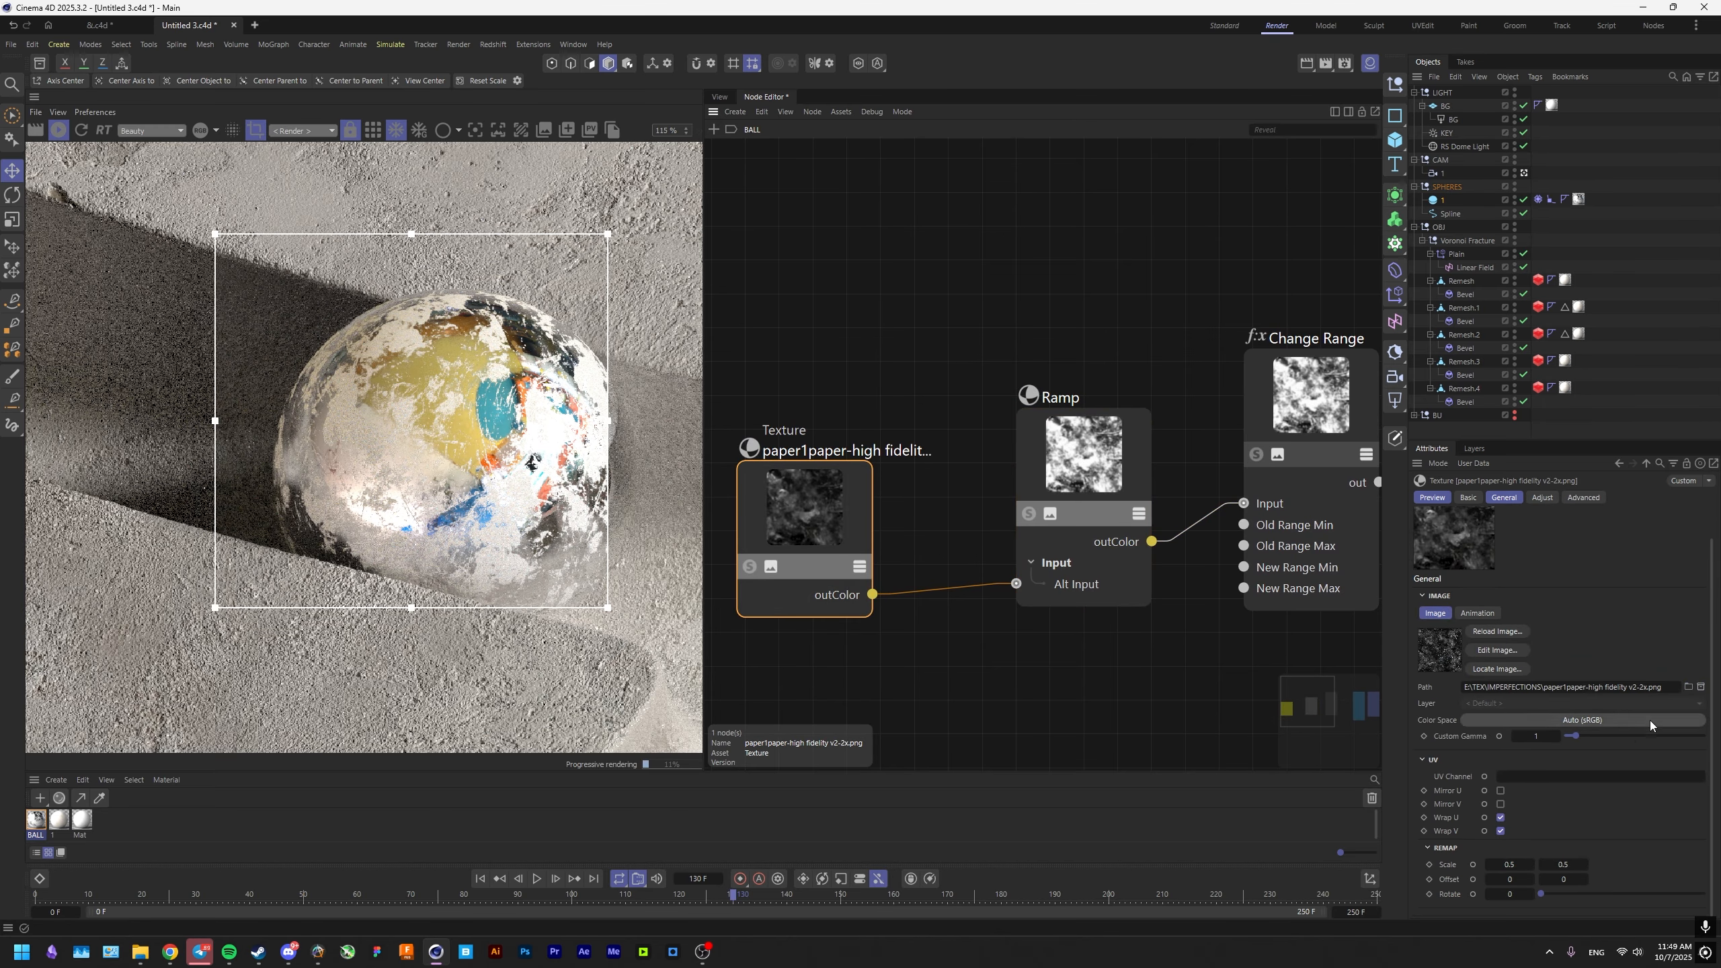
double_click(1017, 271)
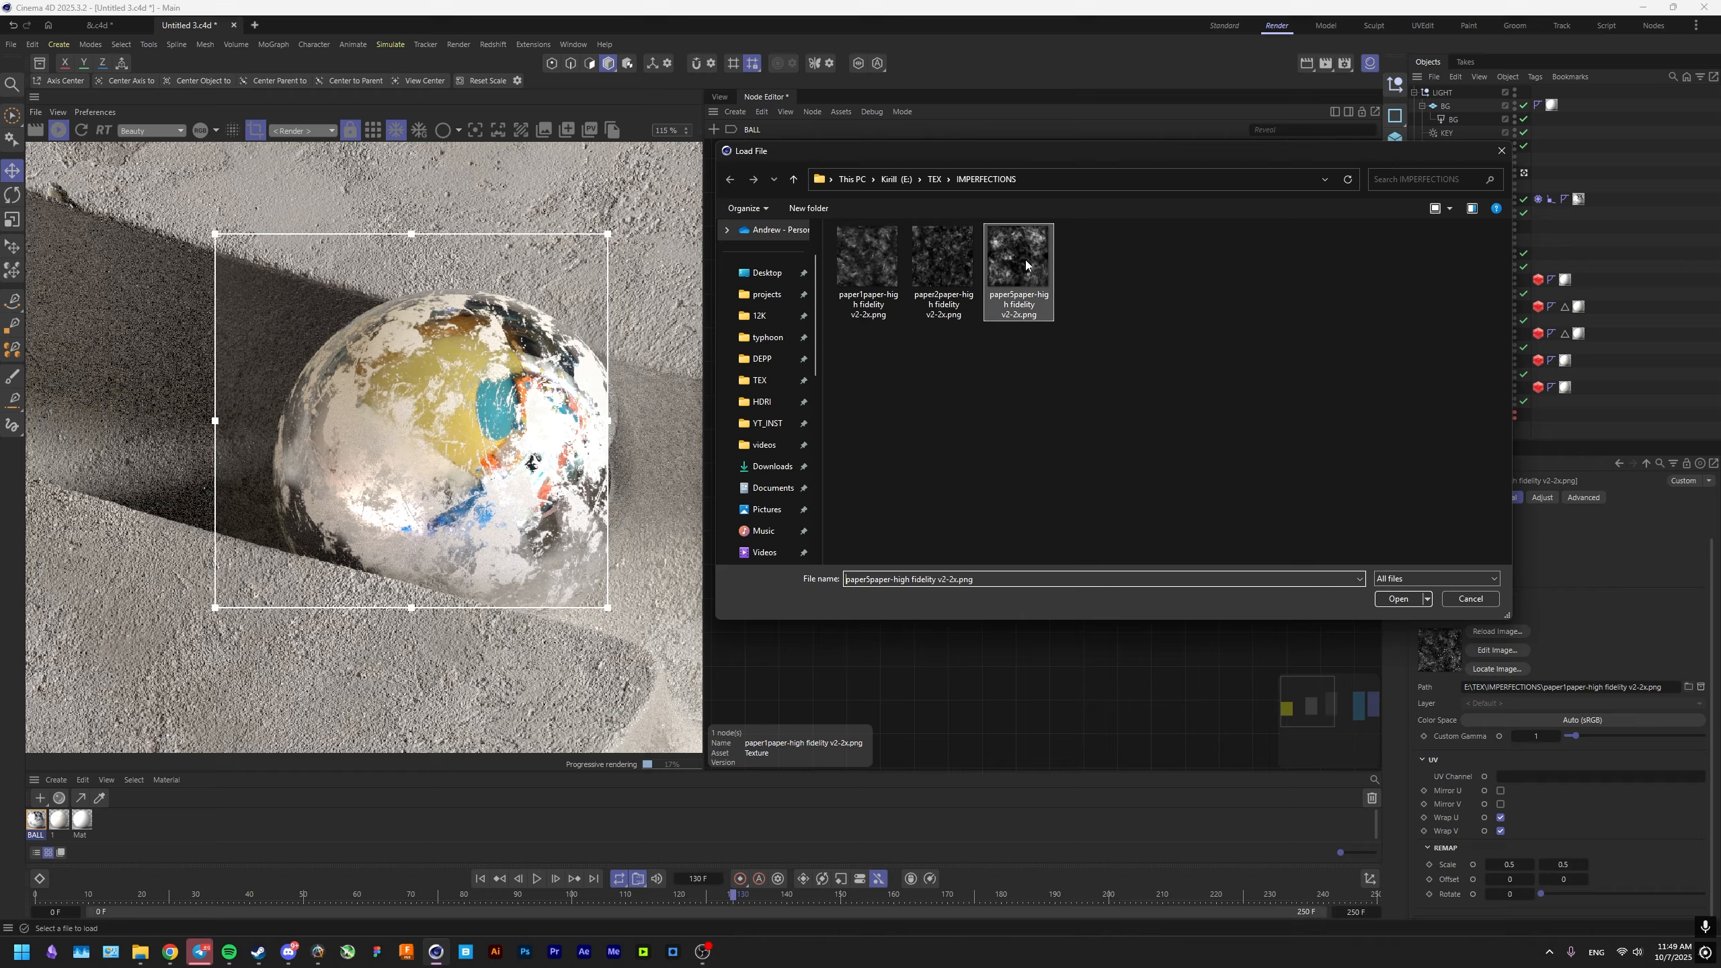
click(952, 539)
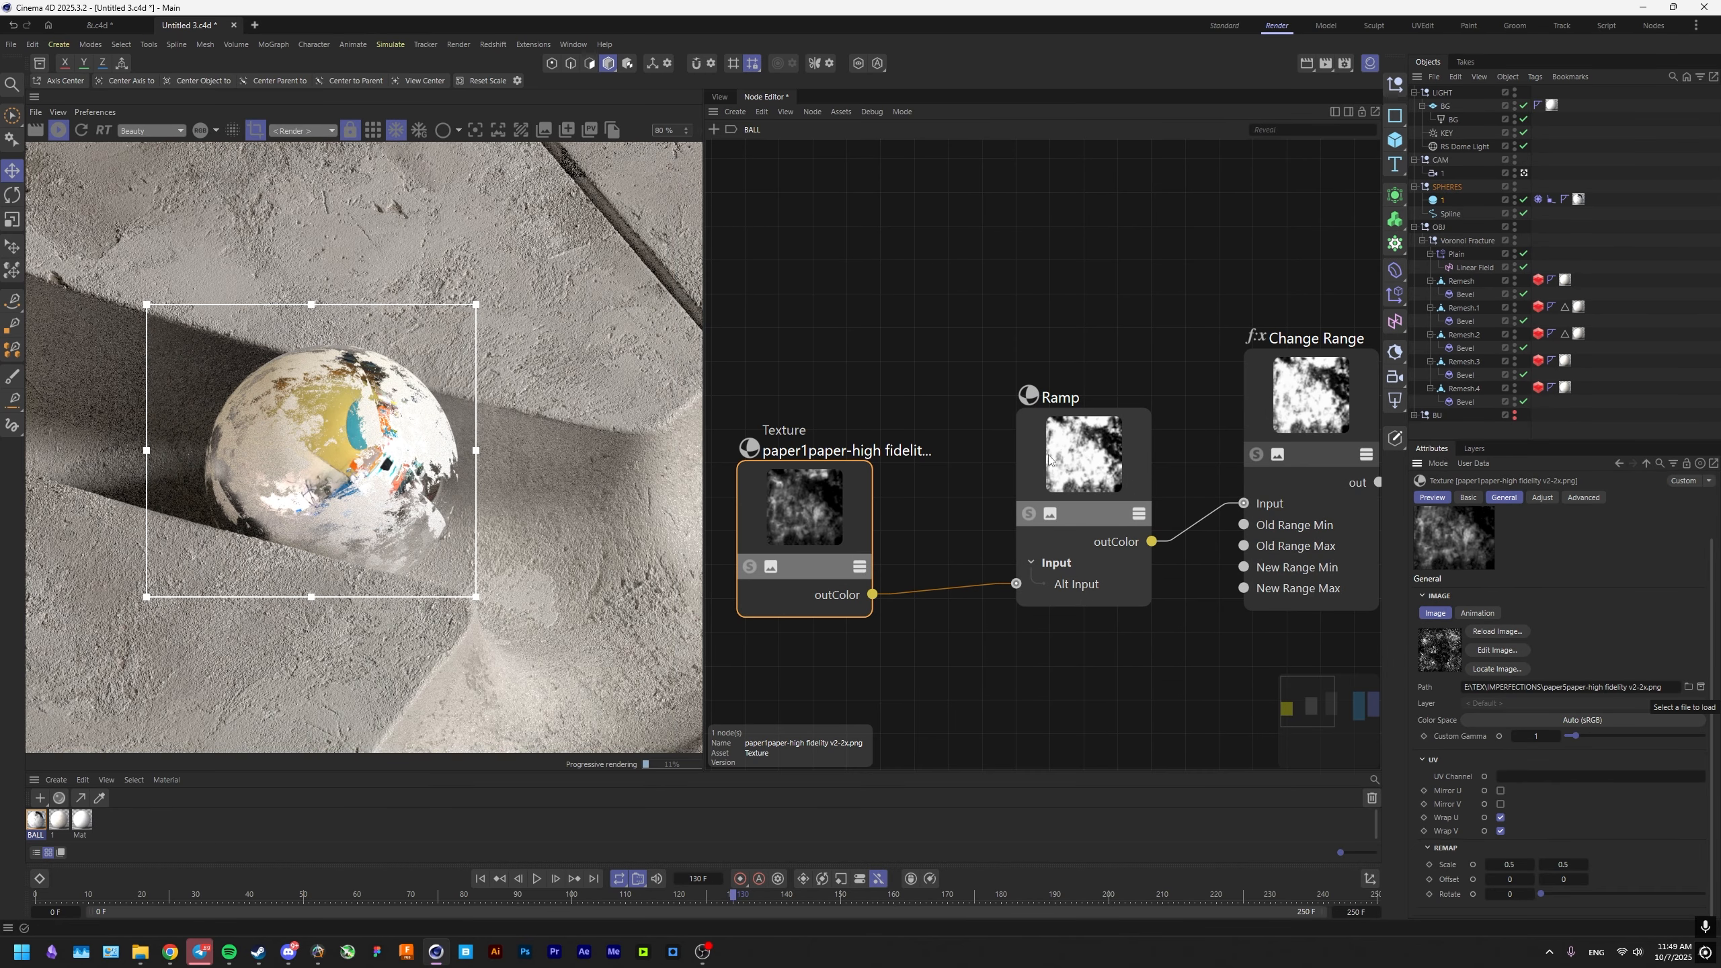
Move the Ramp's white knot farther from the black knot and set Change Range's New Range Max to 0.5.
click(1050, 459)
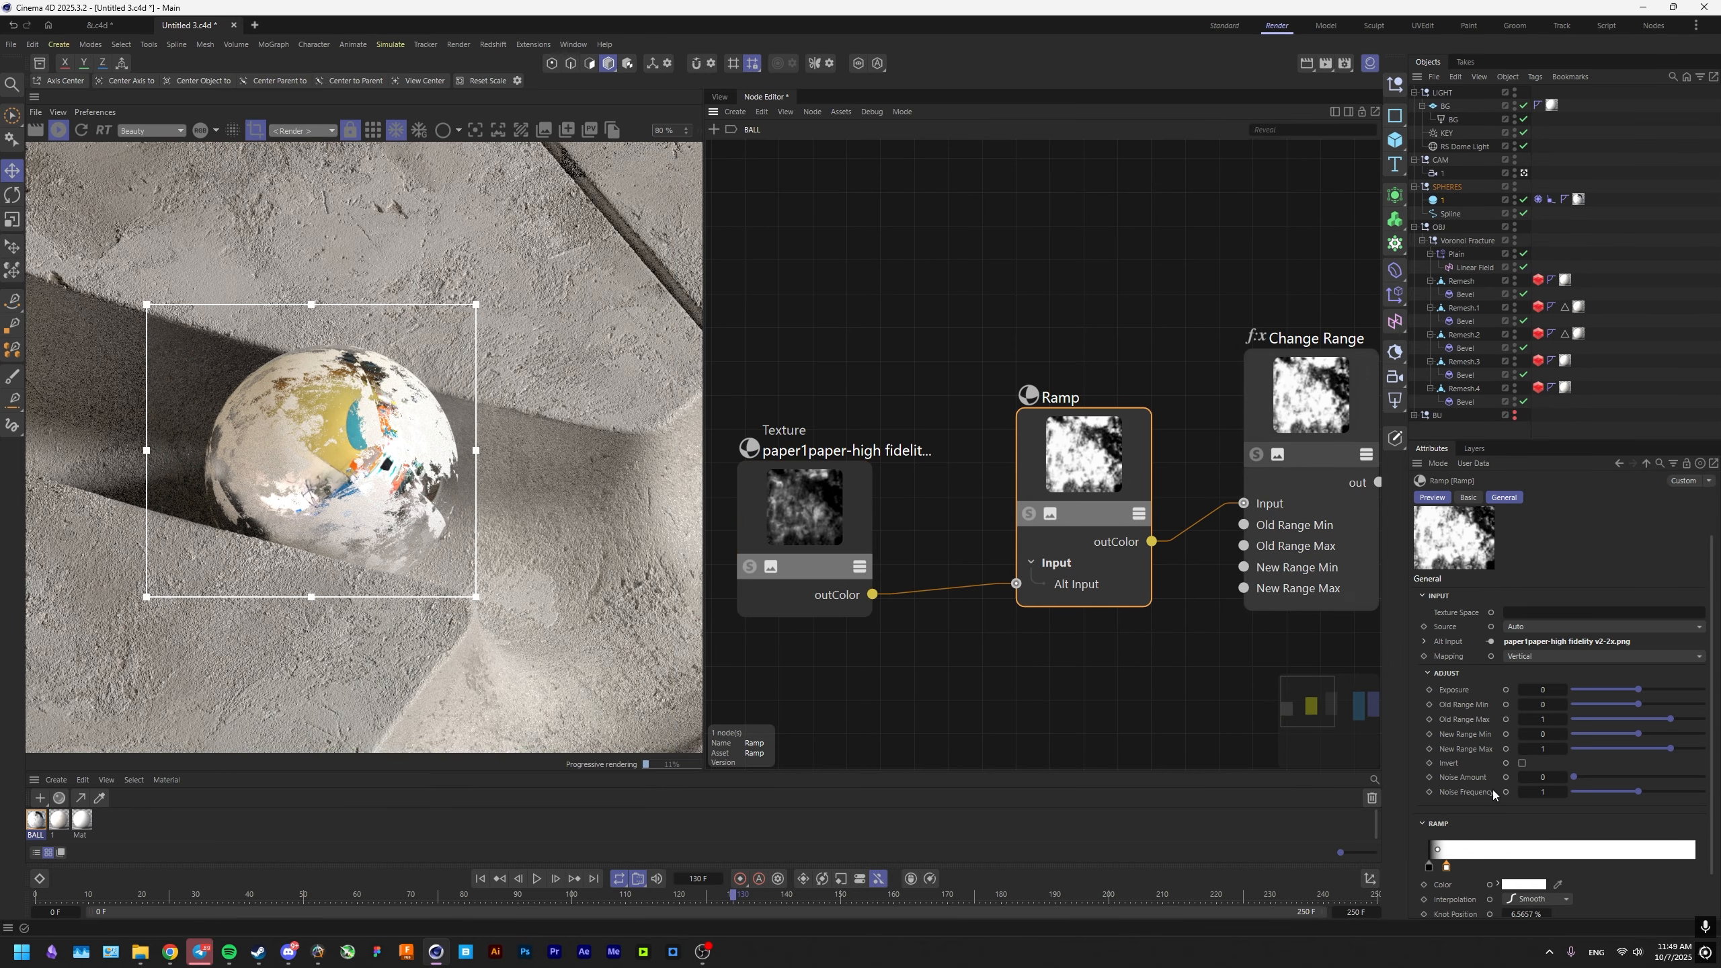
drag(1445, 866, 1487, 866)
click(1315, 453)
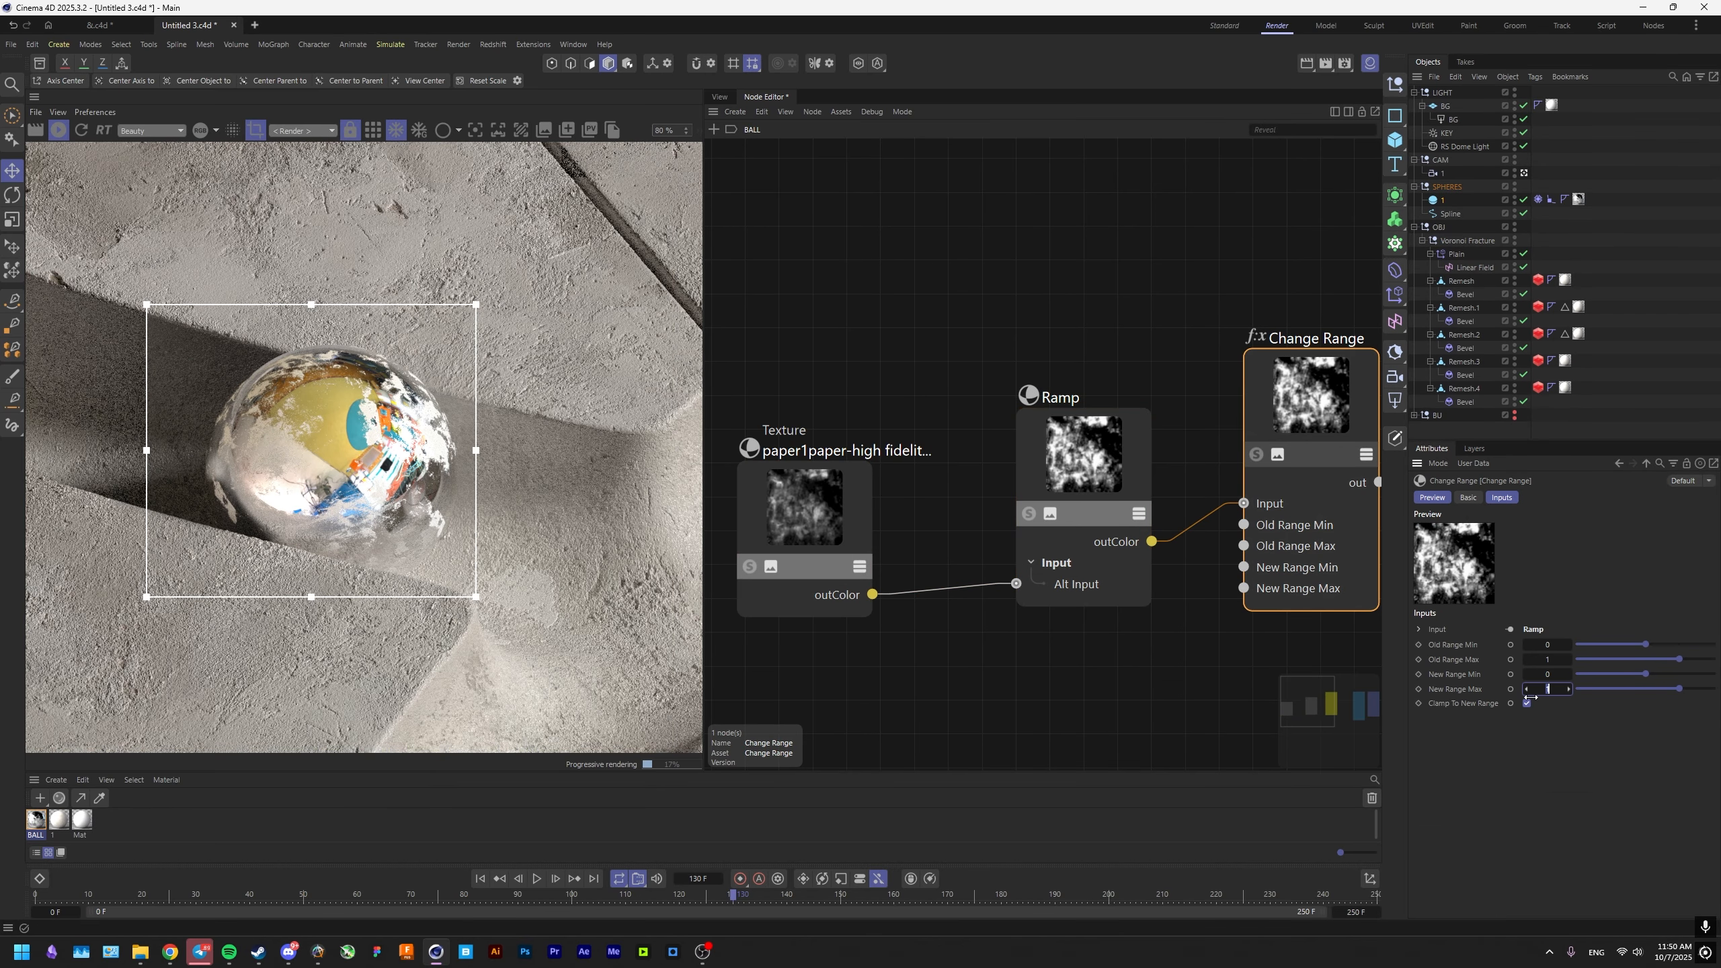
key(Return)
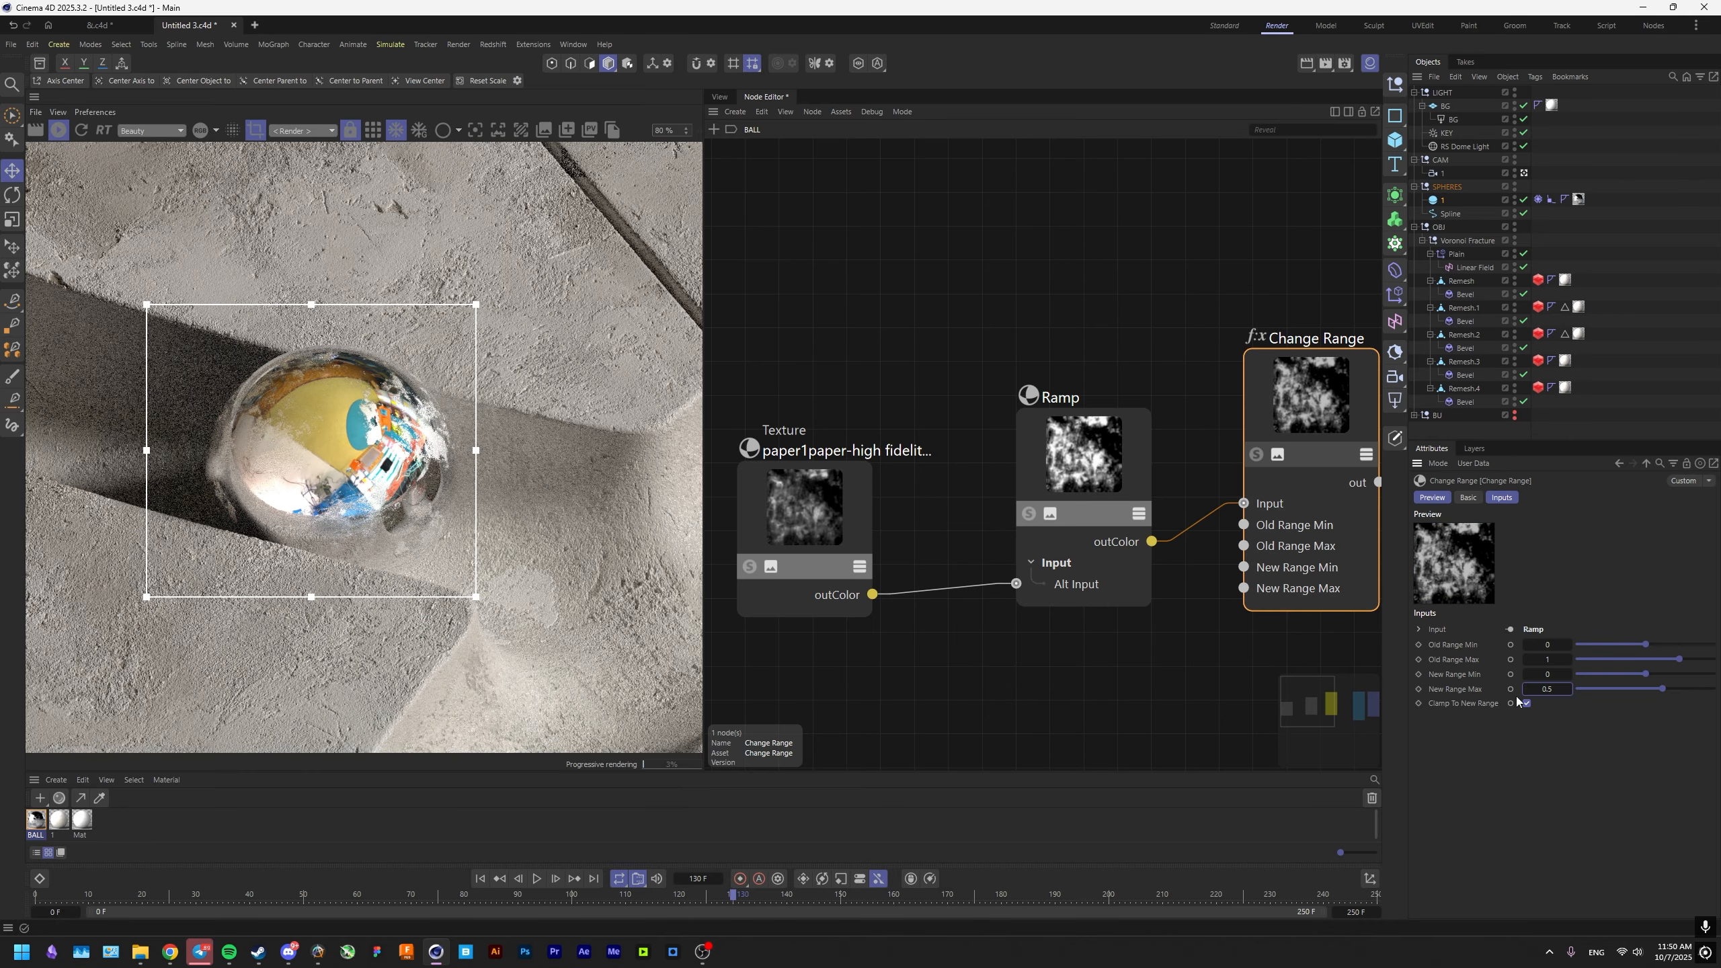
Set Change Range's New Range Min to 0.07 and inspect the sphere's roughness in the render.
click(1077, 402)
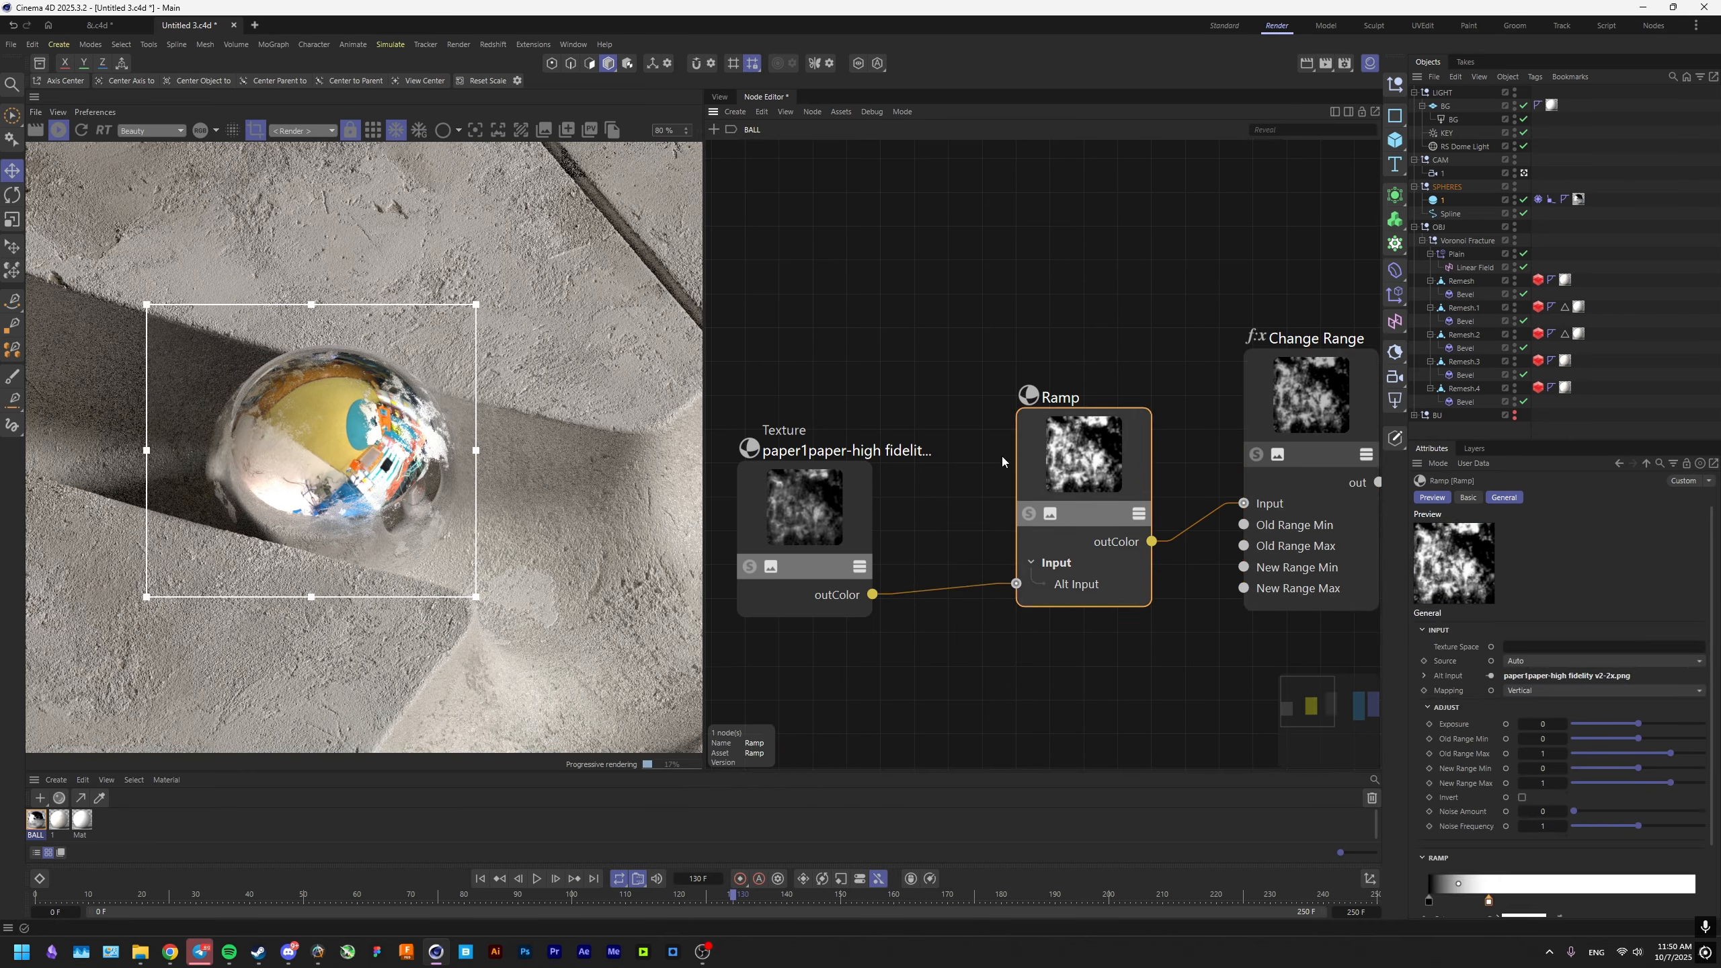
click(1321, 514)
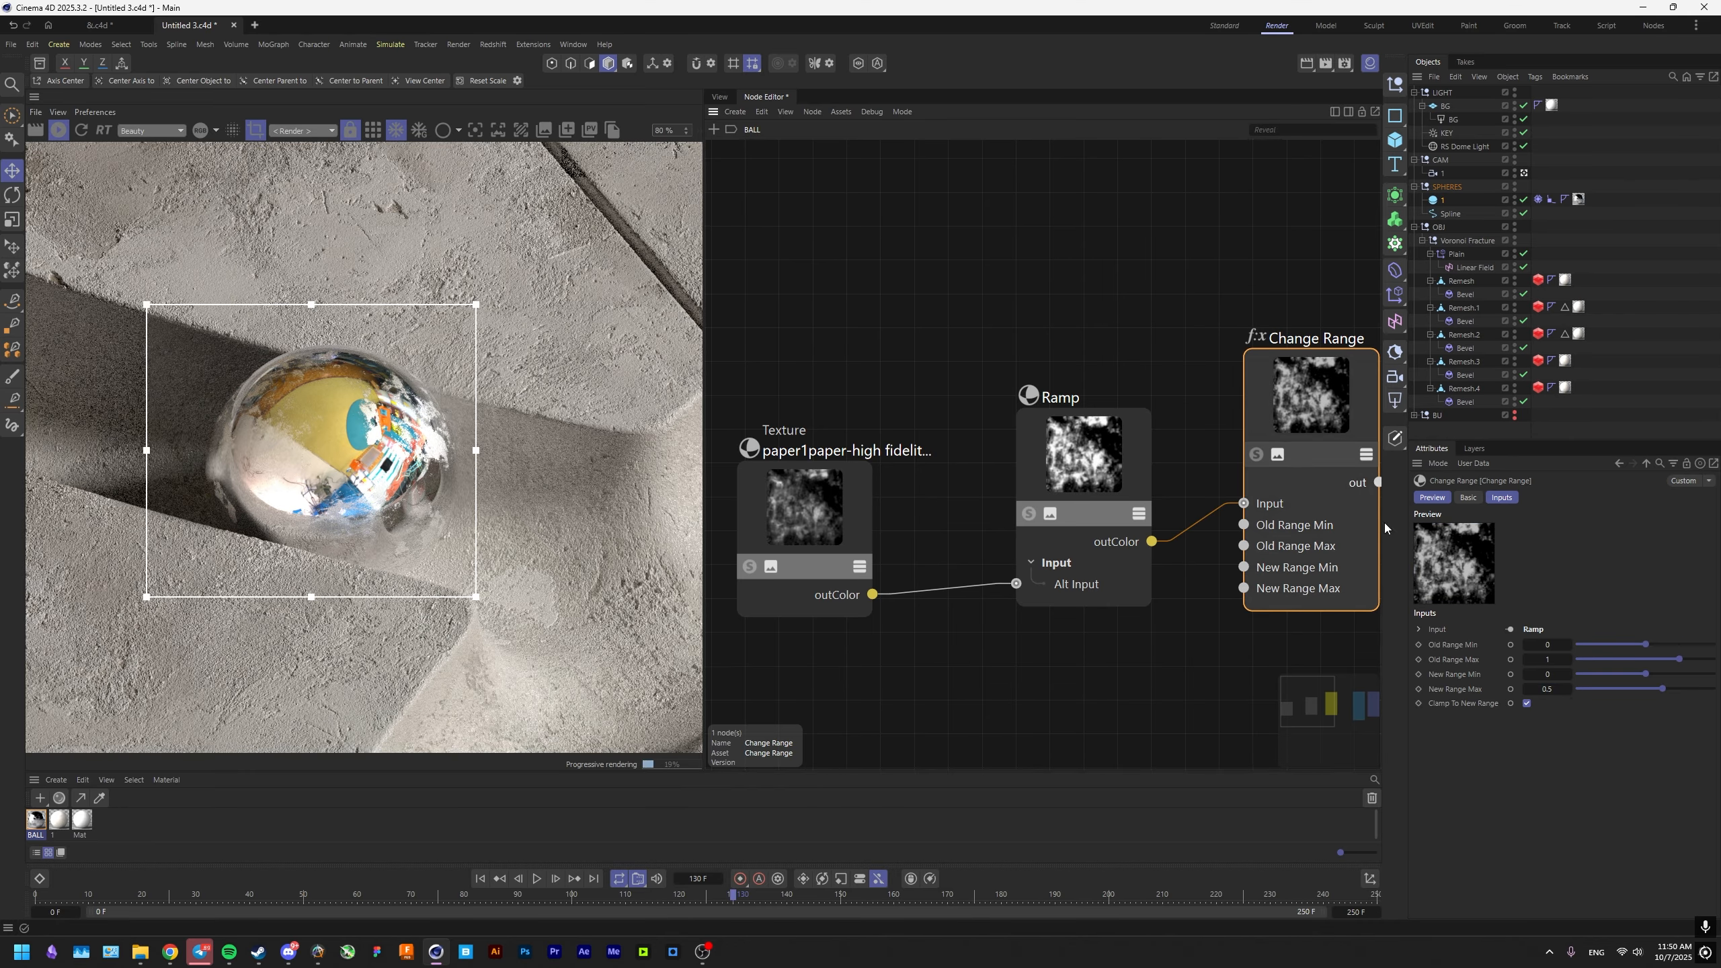
click(1556, 677)
text(0.0)
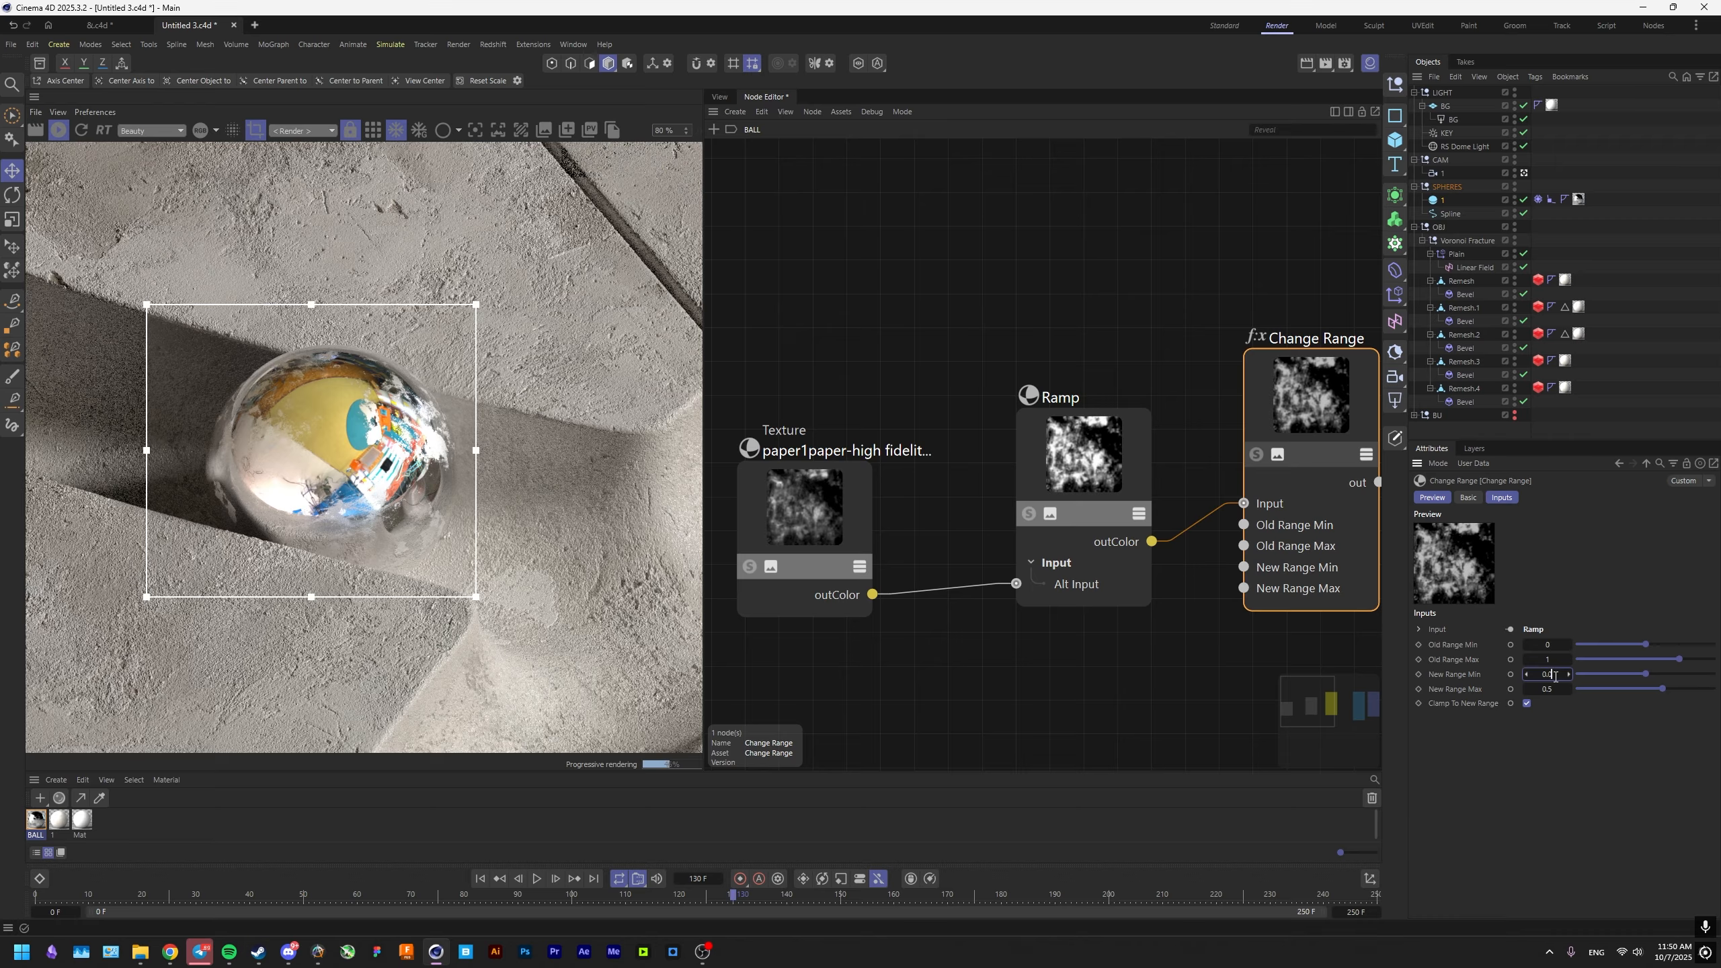
text(7)
key(Return)
scroll(447, 489, up, 2)
scroll(400, 464, down, 2)
middle_drag(339, 462, 395, 461)
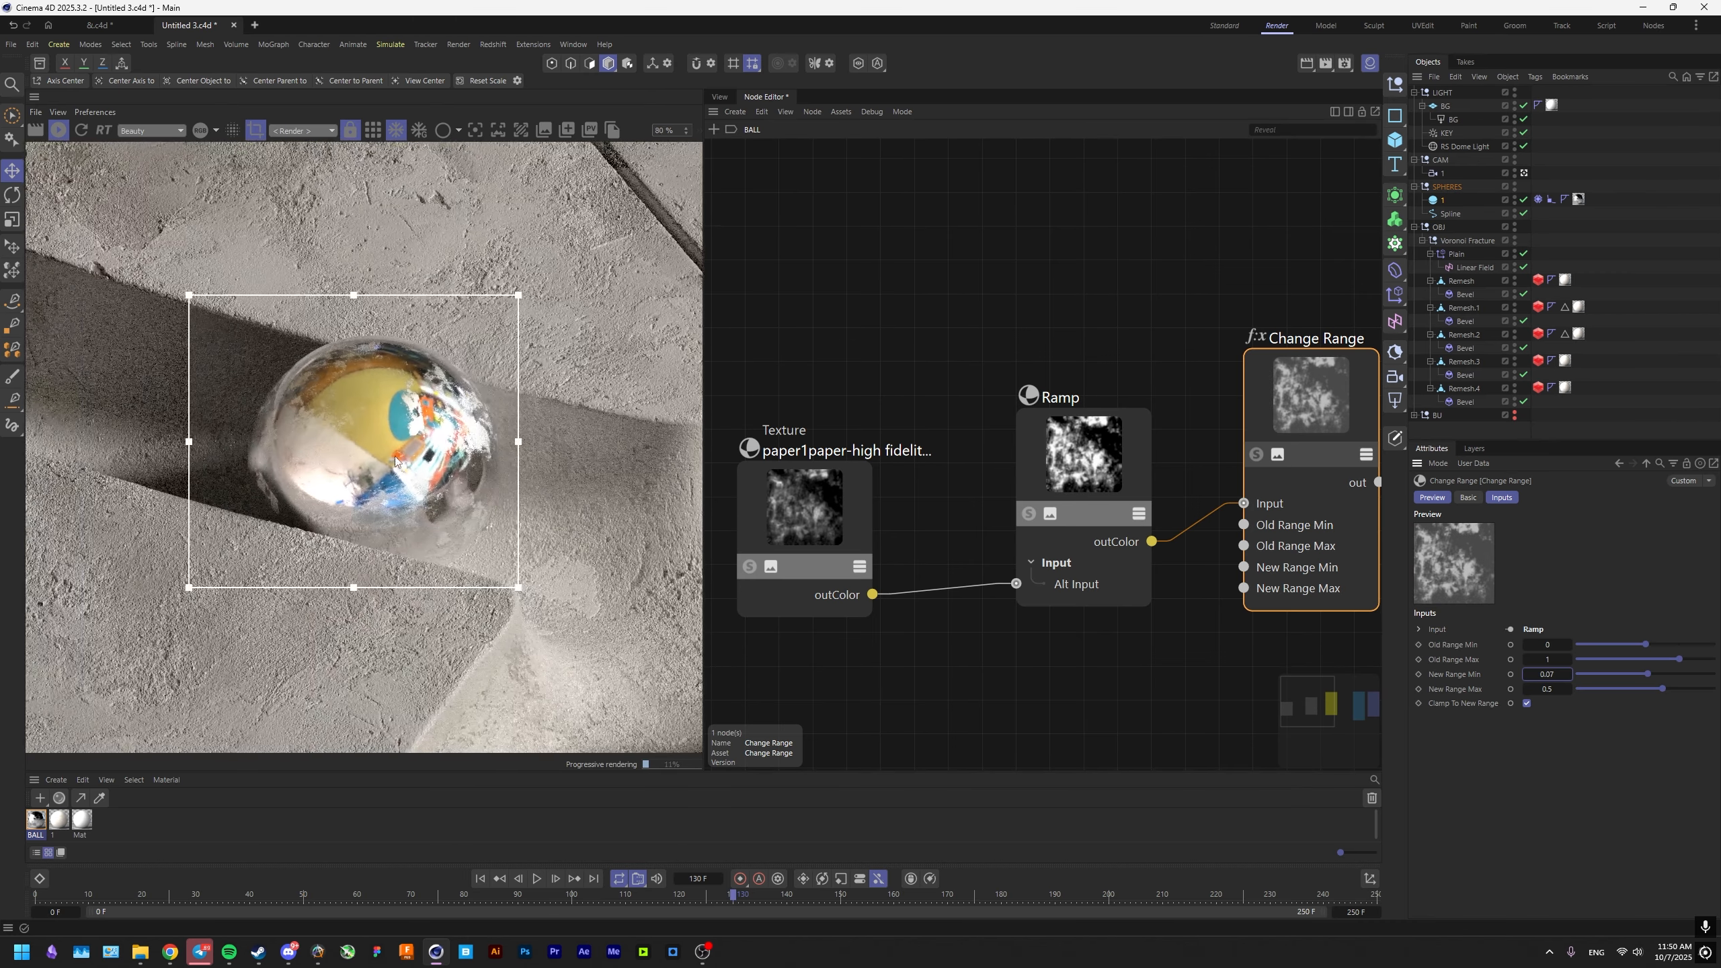
scroll(395, 459, up, 1)
scroll(834, 534, down, 4)
Add a Bump Map node, feed it the imperfection texture and connect it to RS Standard's Bump Map input.
middle_drag(1032, 609, 984, 584)
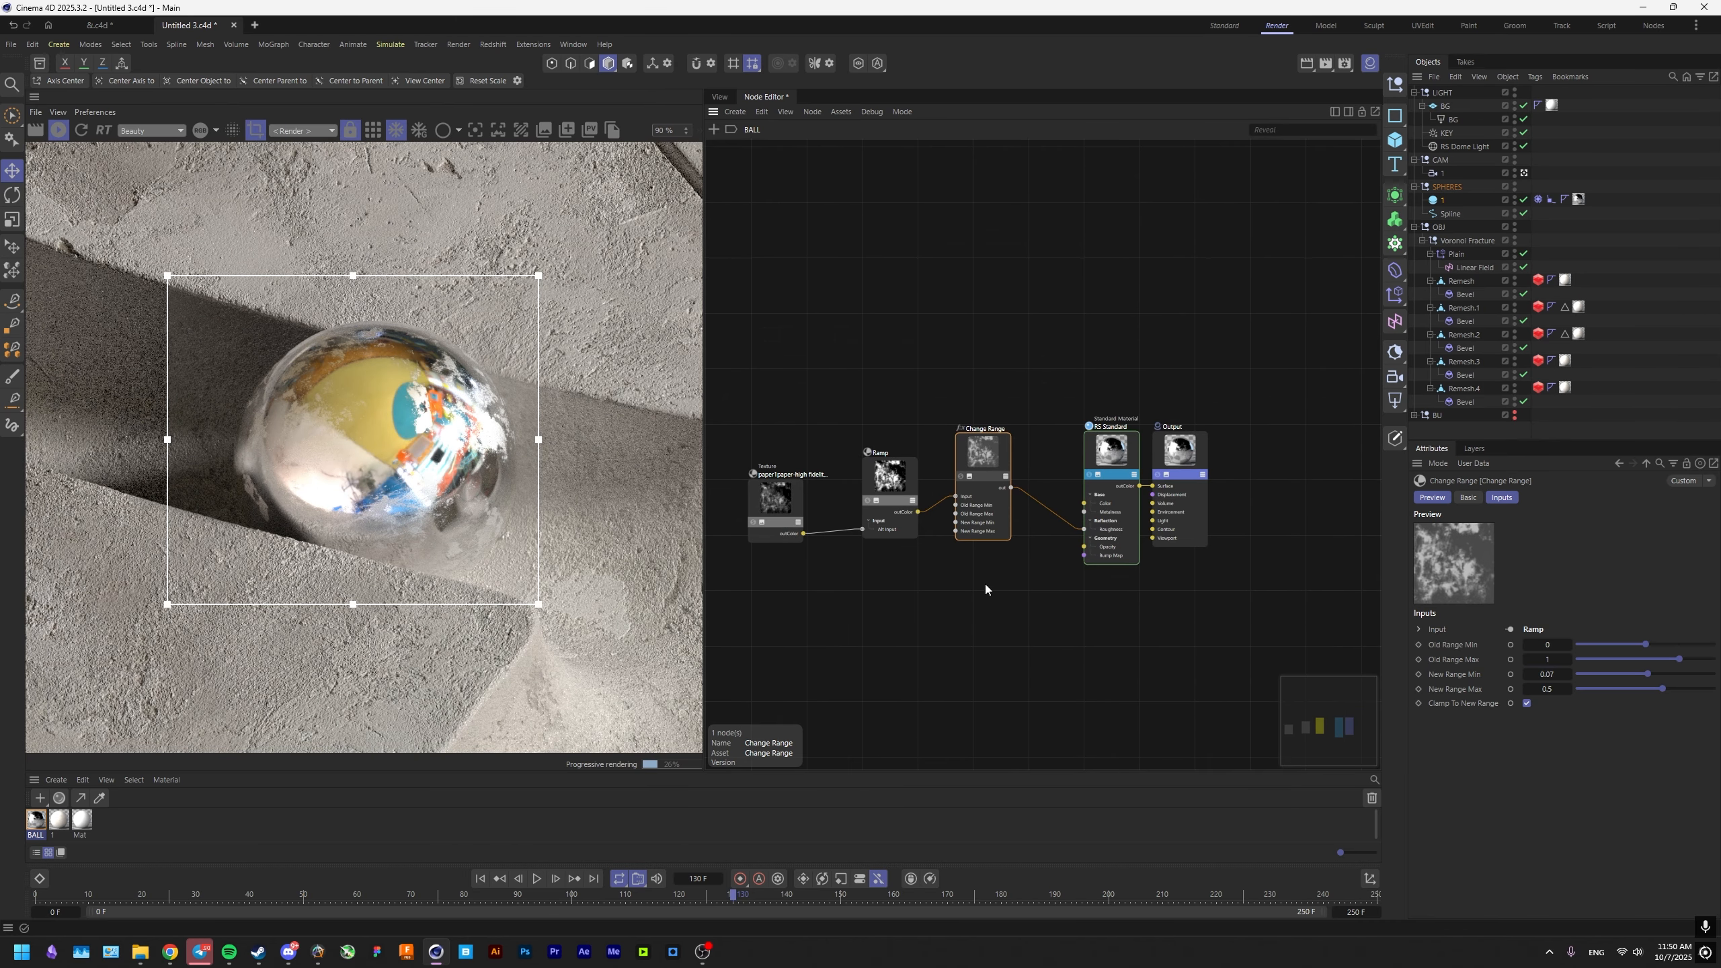
click(989, 588)
key(shift+c)
text(BL)
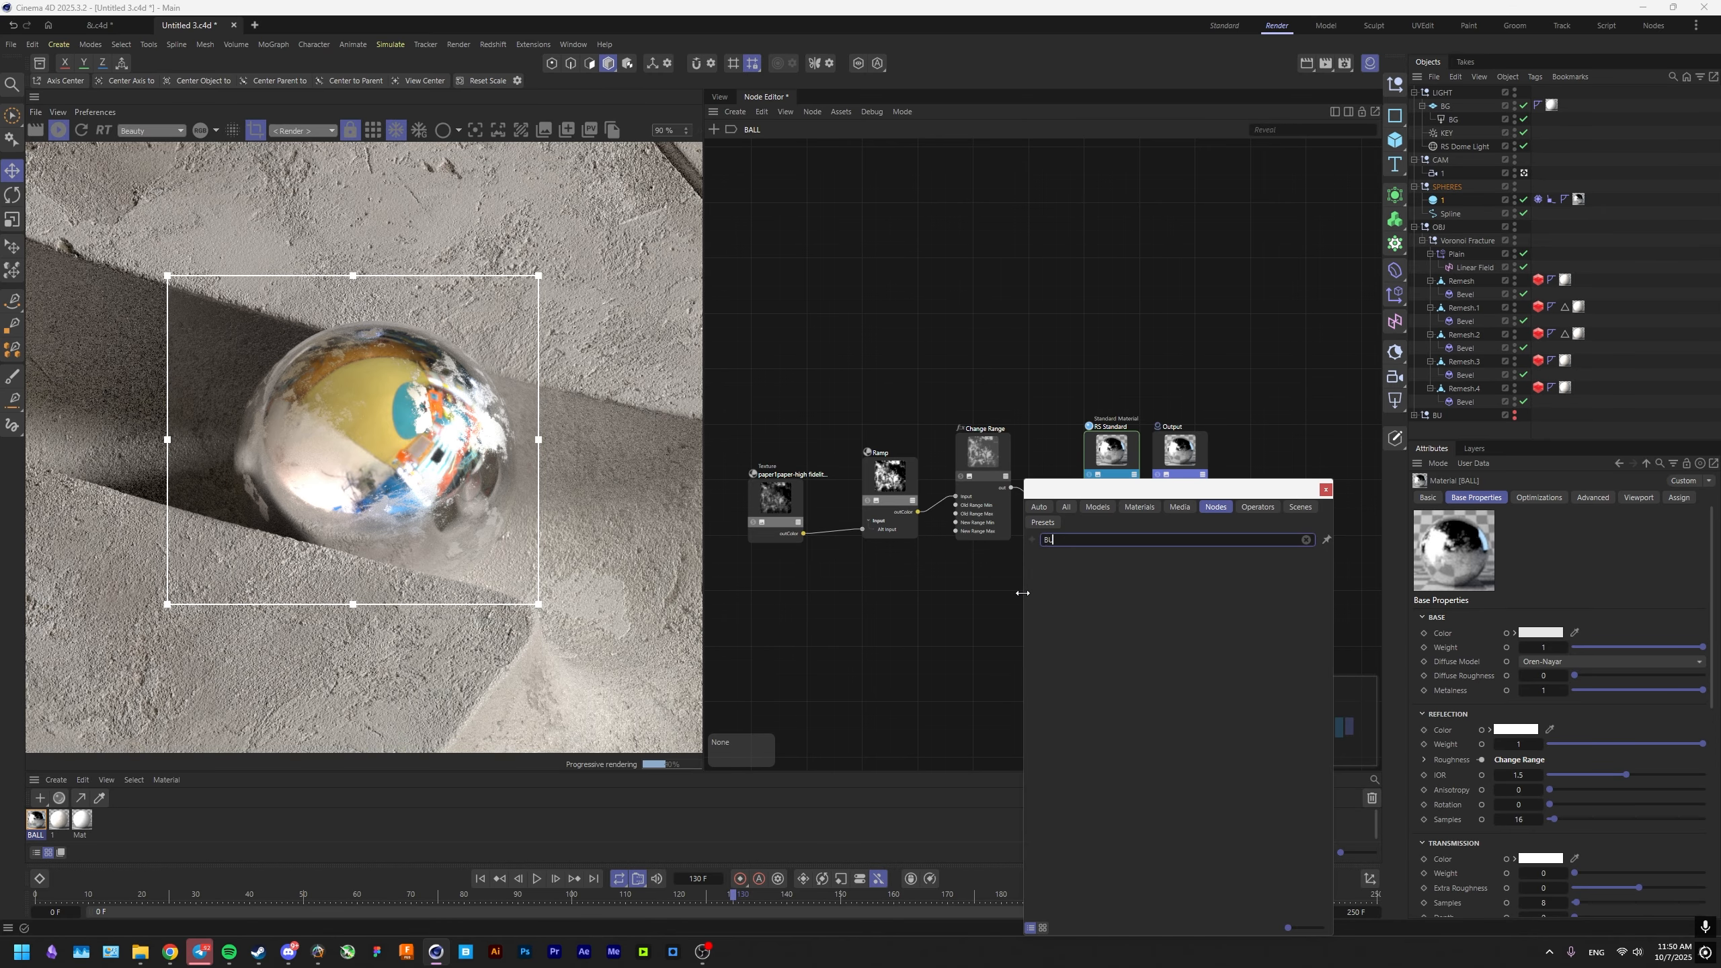
key(BackSpace)
text(UM)
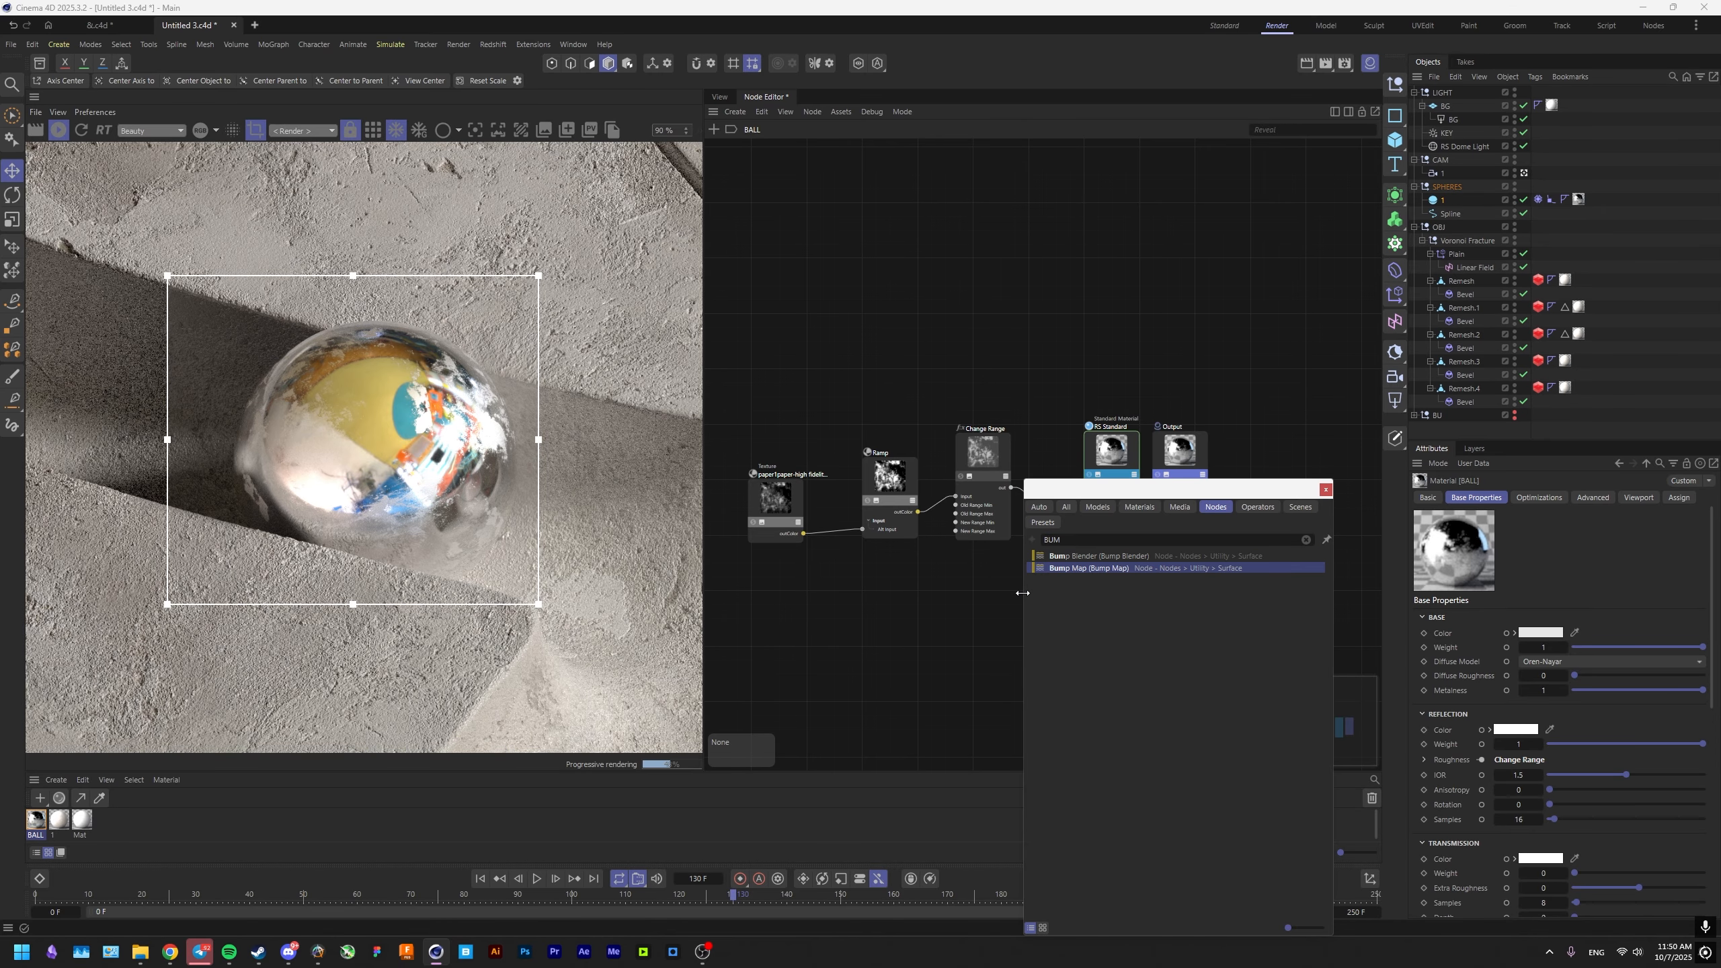
click(1111, 572)
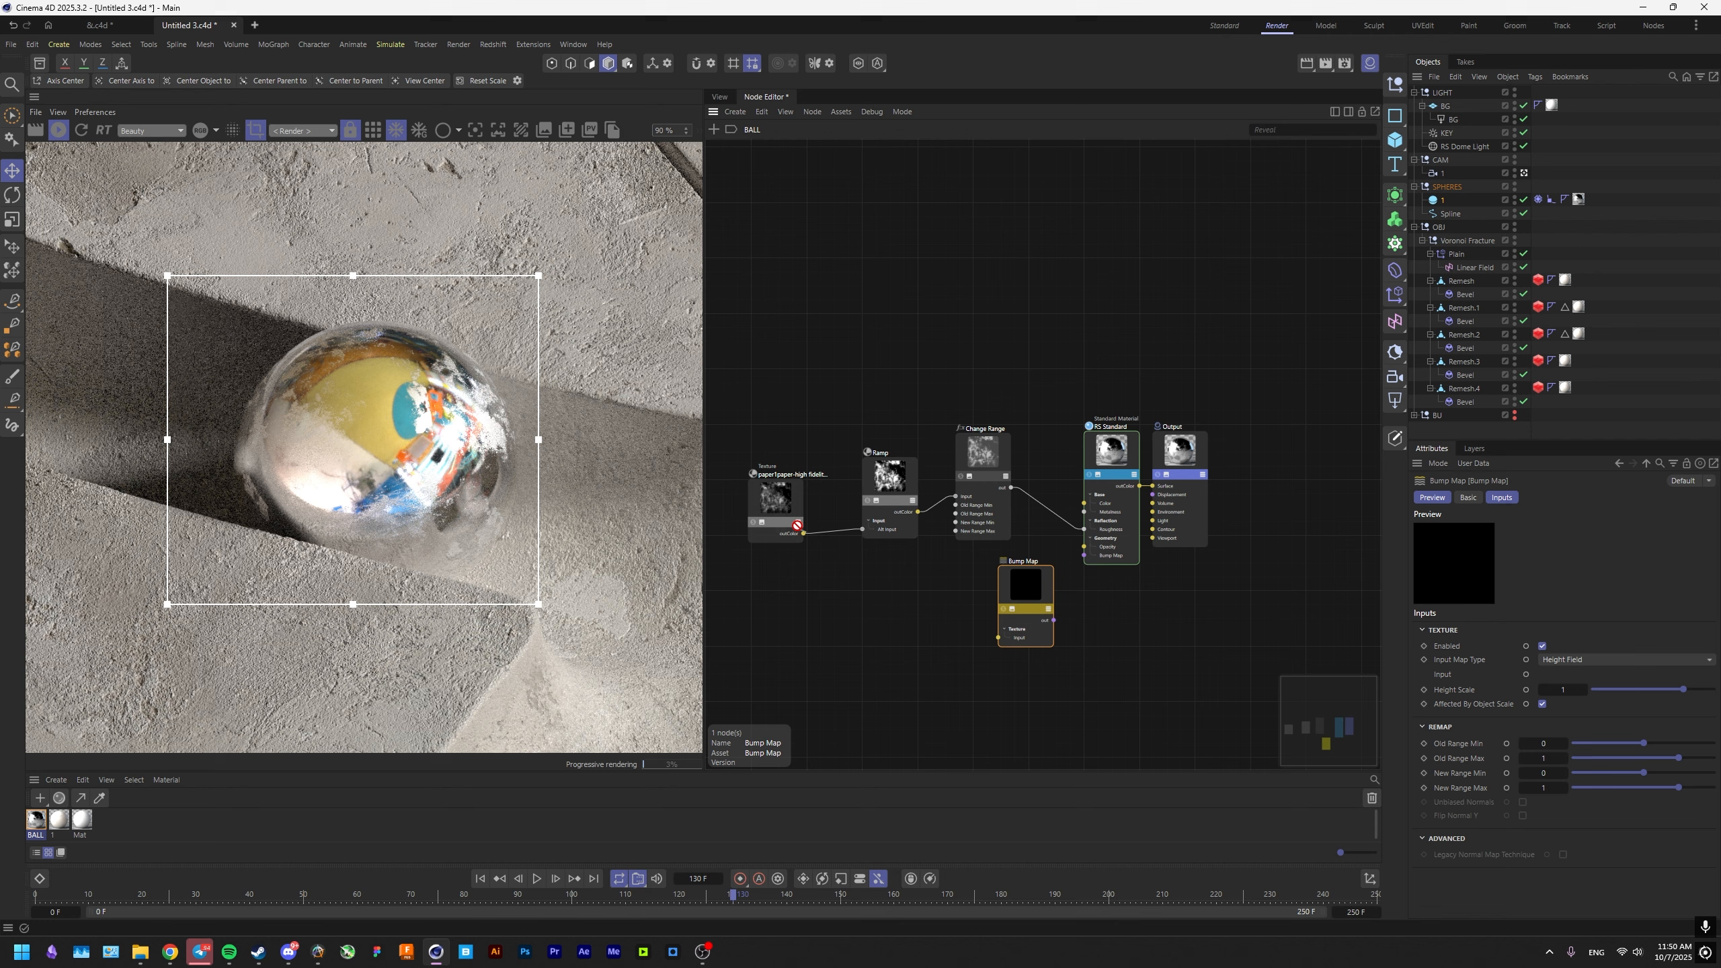
drag(1009, 632, 1086, 554)
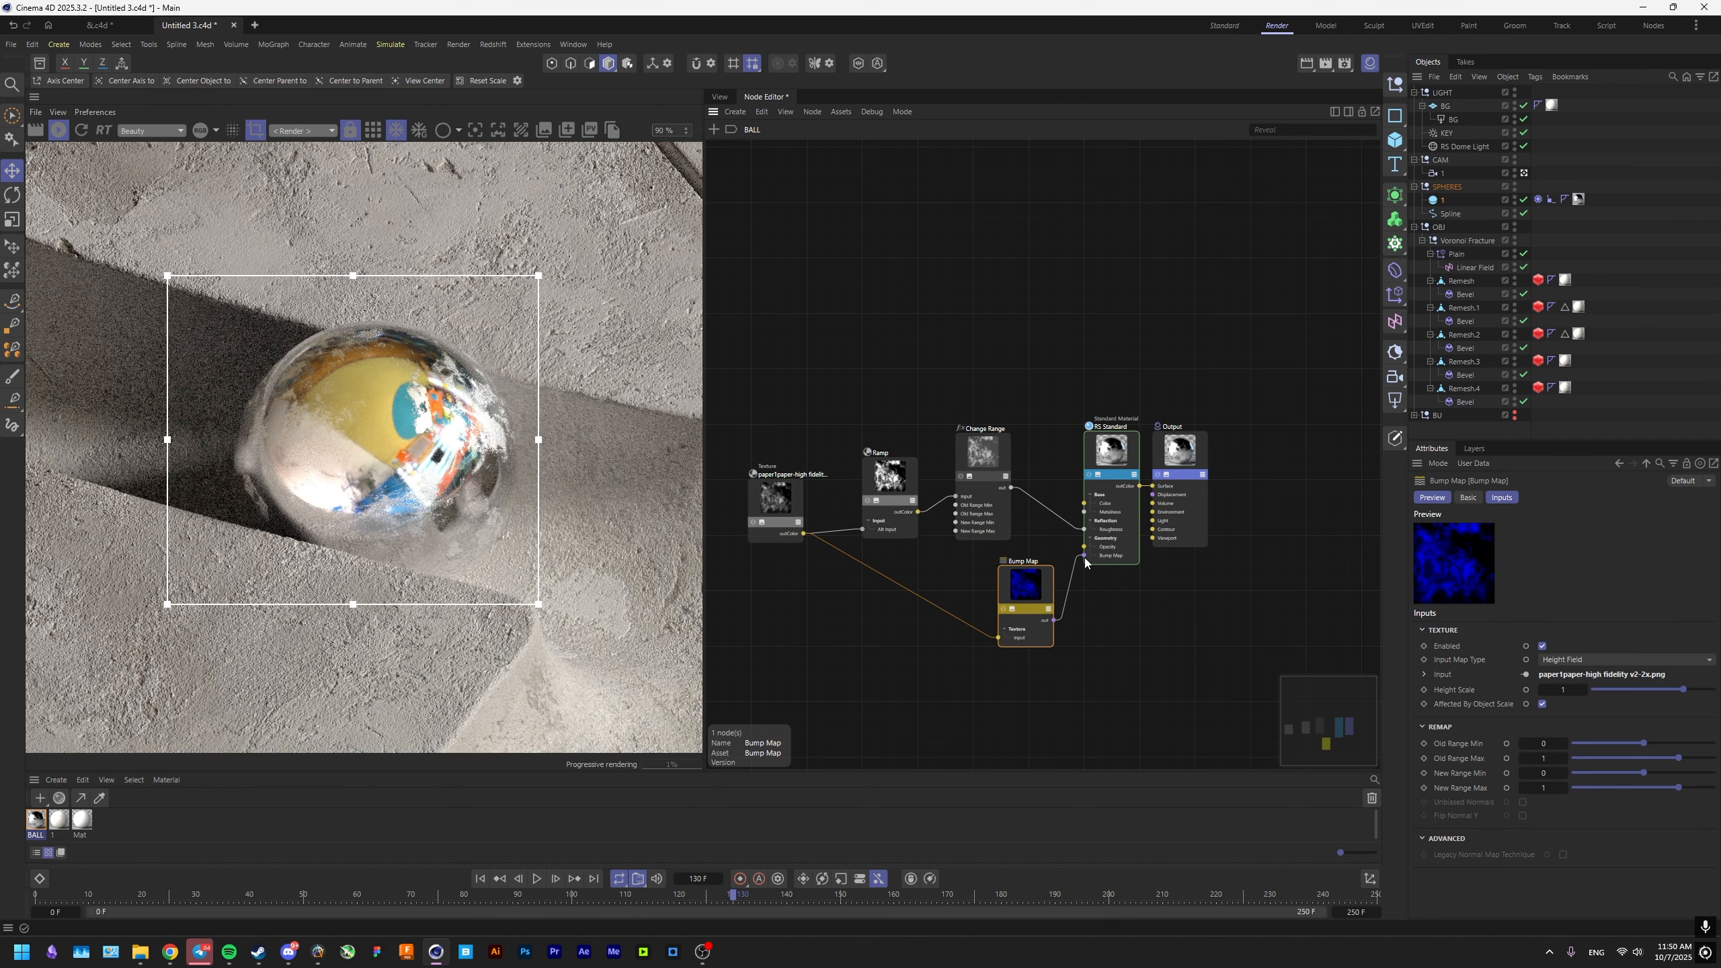
Set the Bump Map's Height Scale to 0.02 and inspect the sphere's surface in the render.
scroll(444, 455, up, 2)
click(1563, 690)
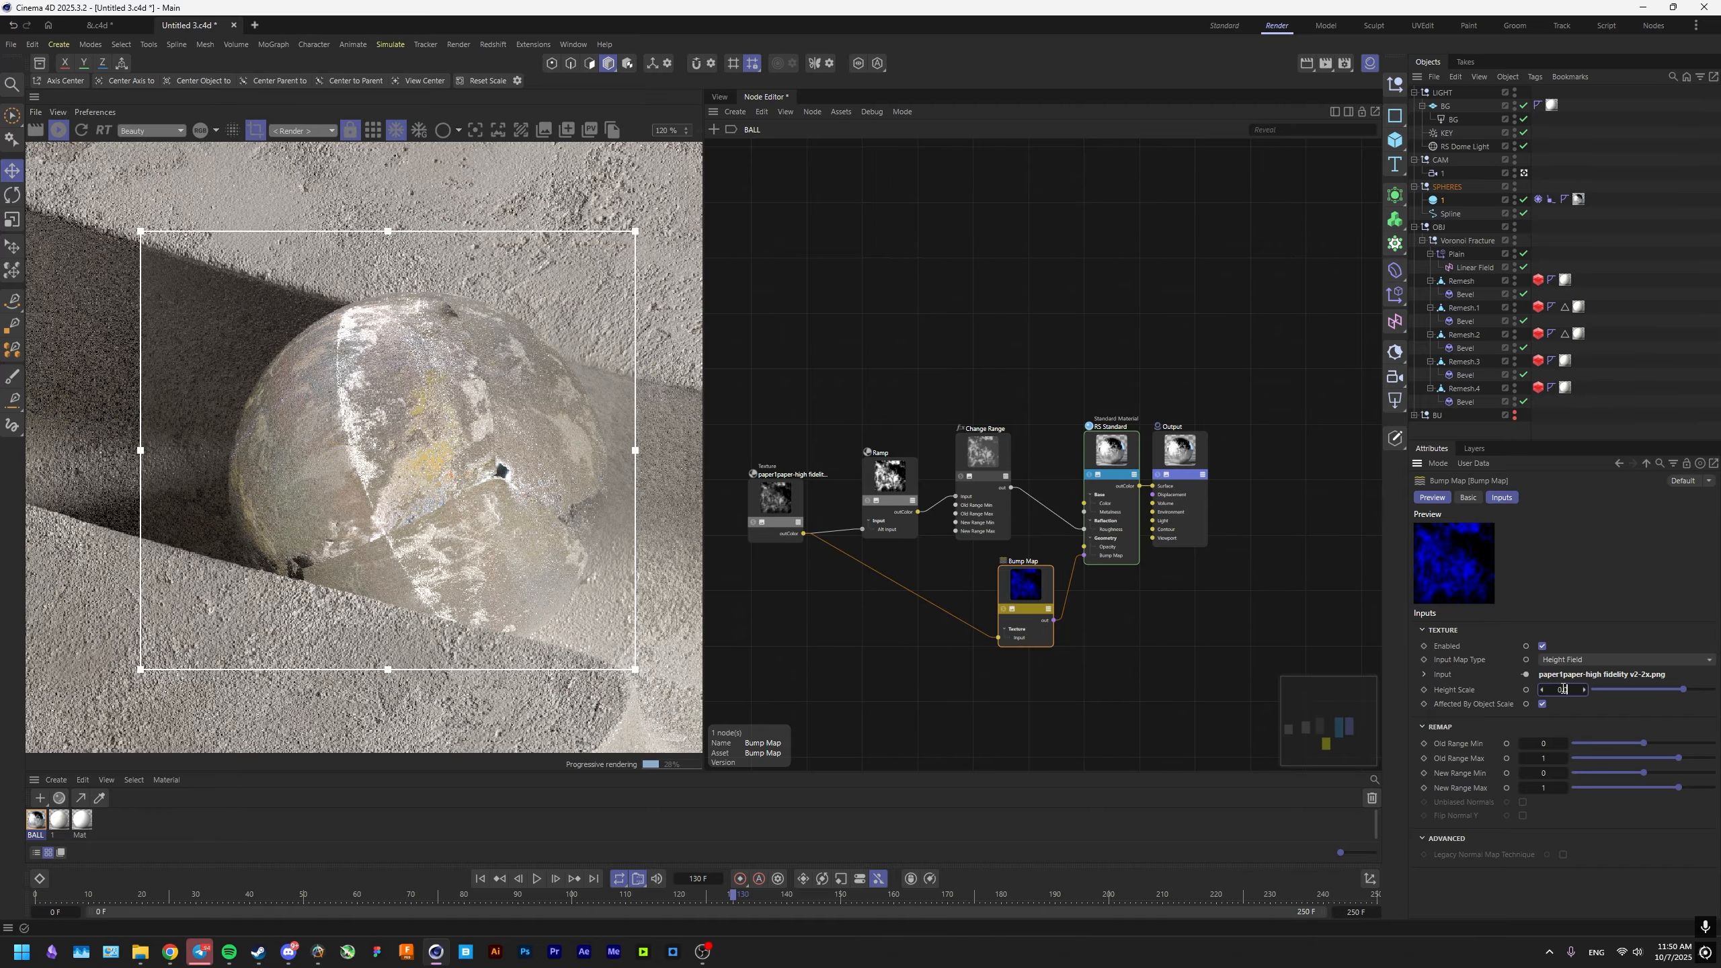
text(0.02)
key(Return)
scroll(539, 503, down, 2)
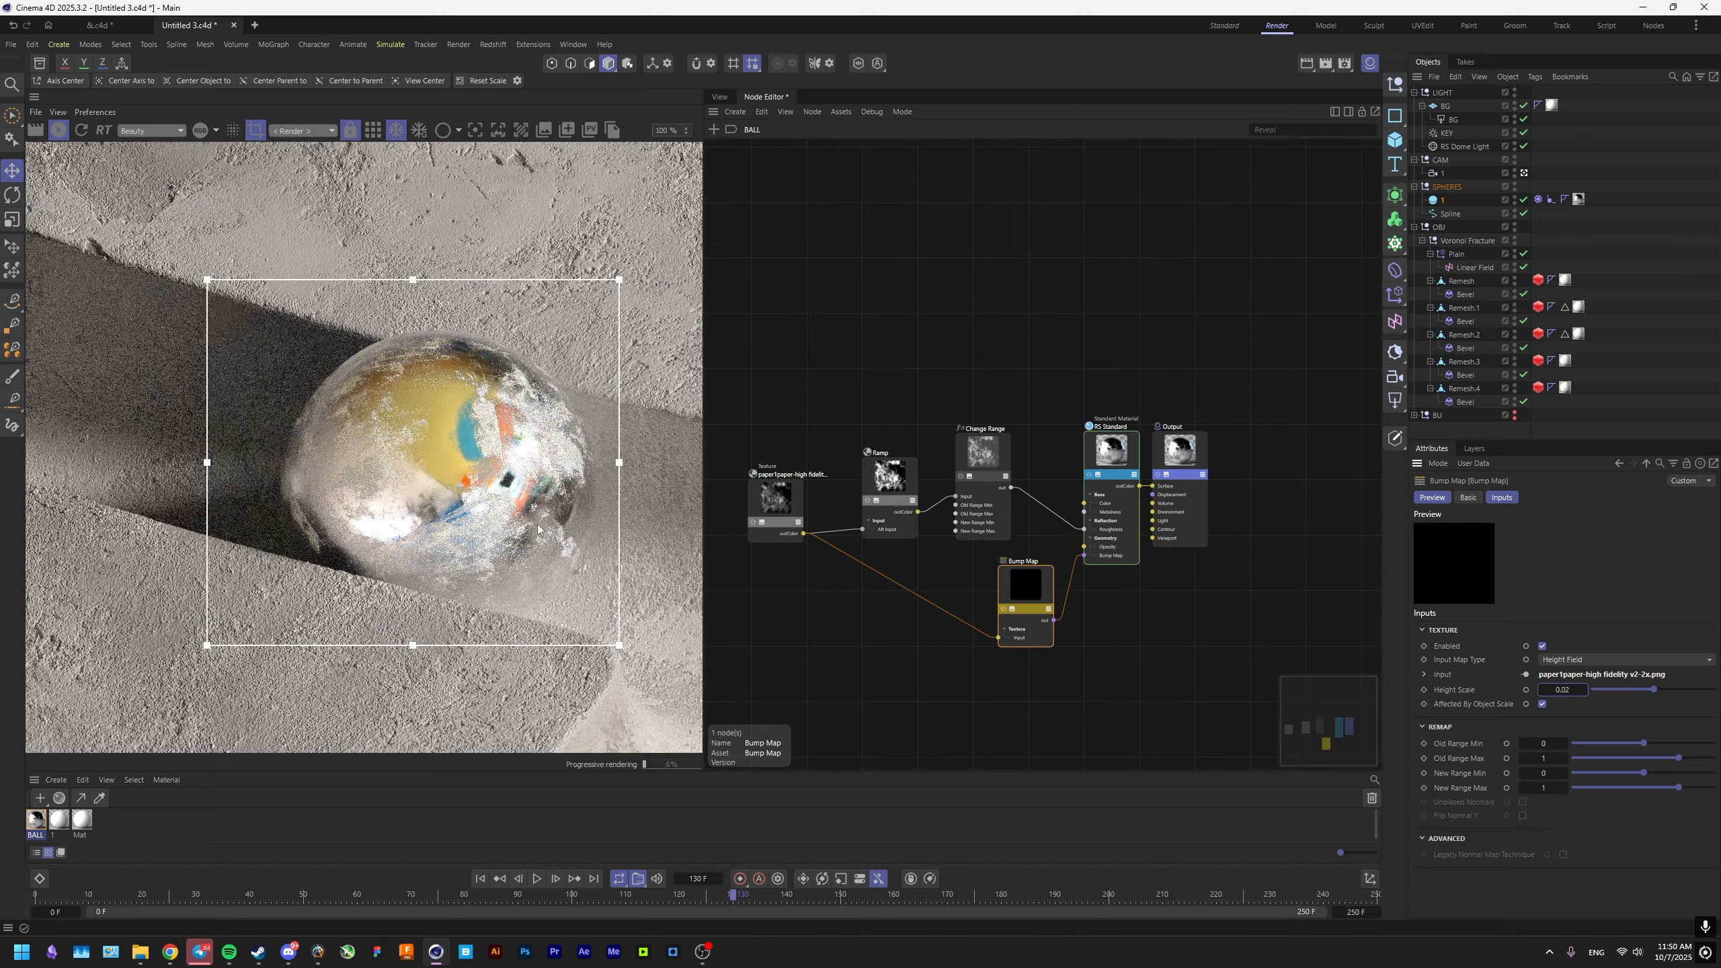
scroll(539, 508, up, 3)
Move the white knot of the BALL material's Ramp to about 65% and check the sphere's roughness.
click(998, 494)
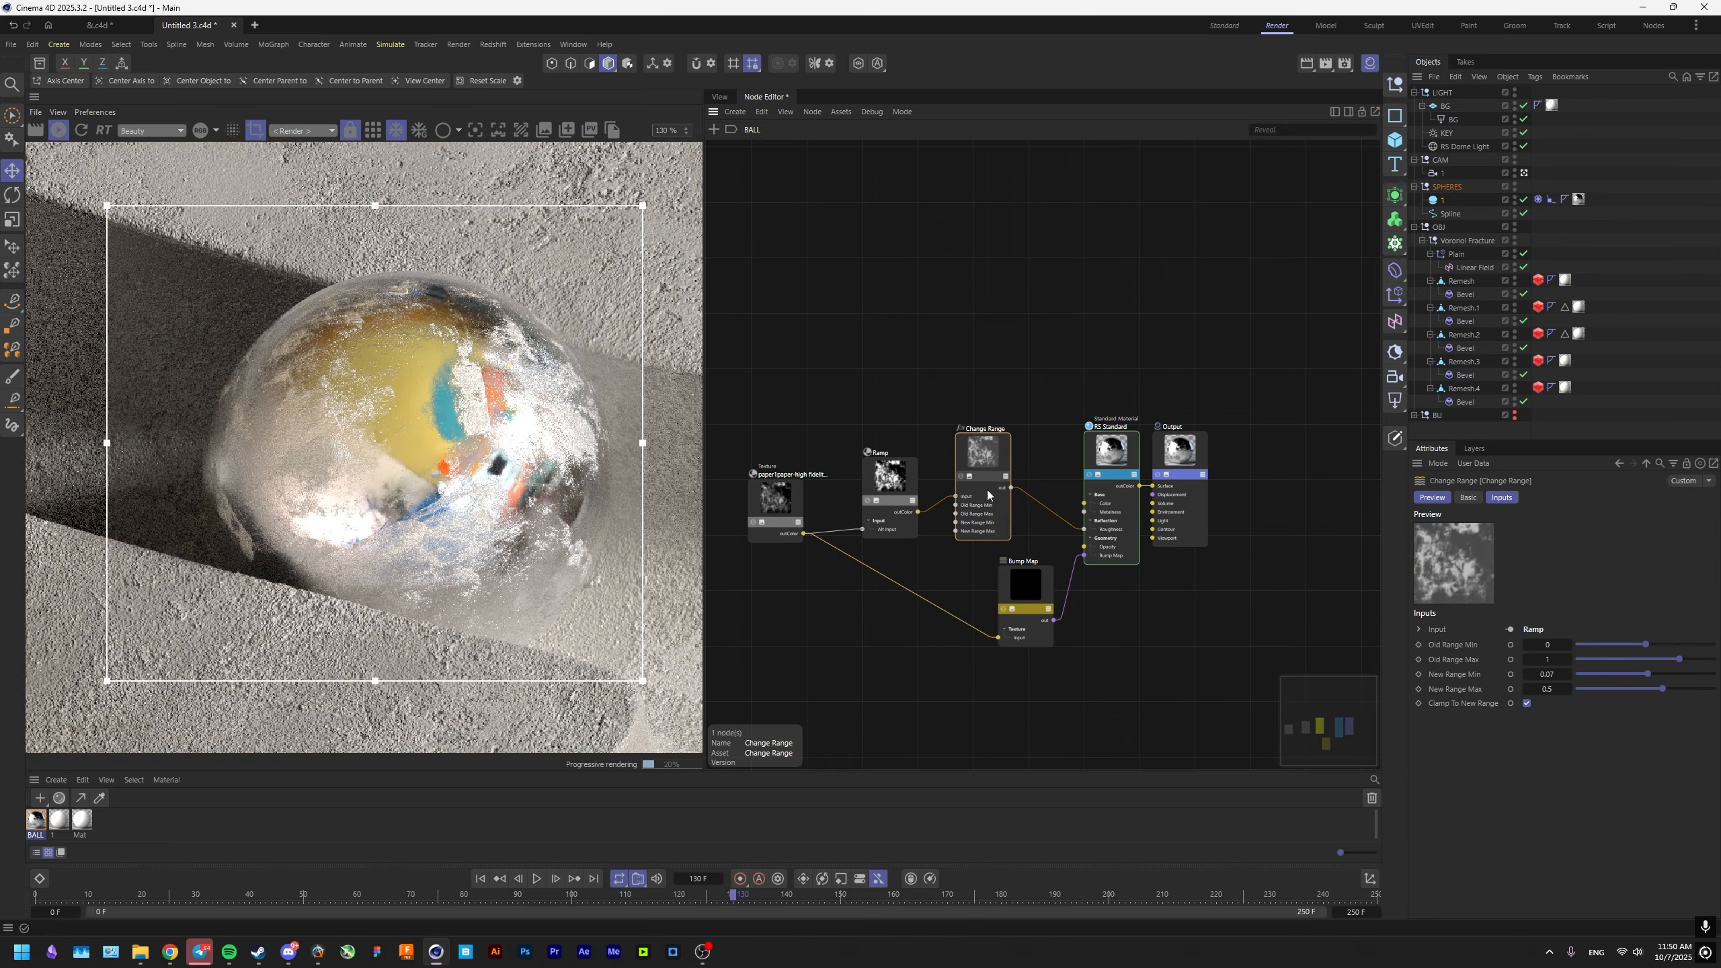
click(890, 495)
drag(1488, 820, 1601, 820)
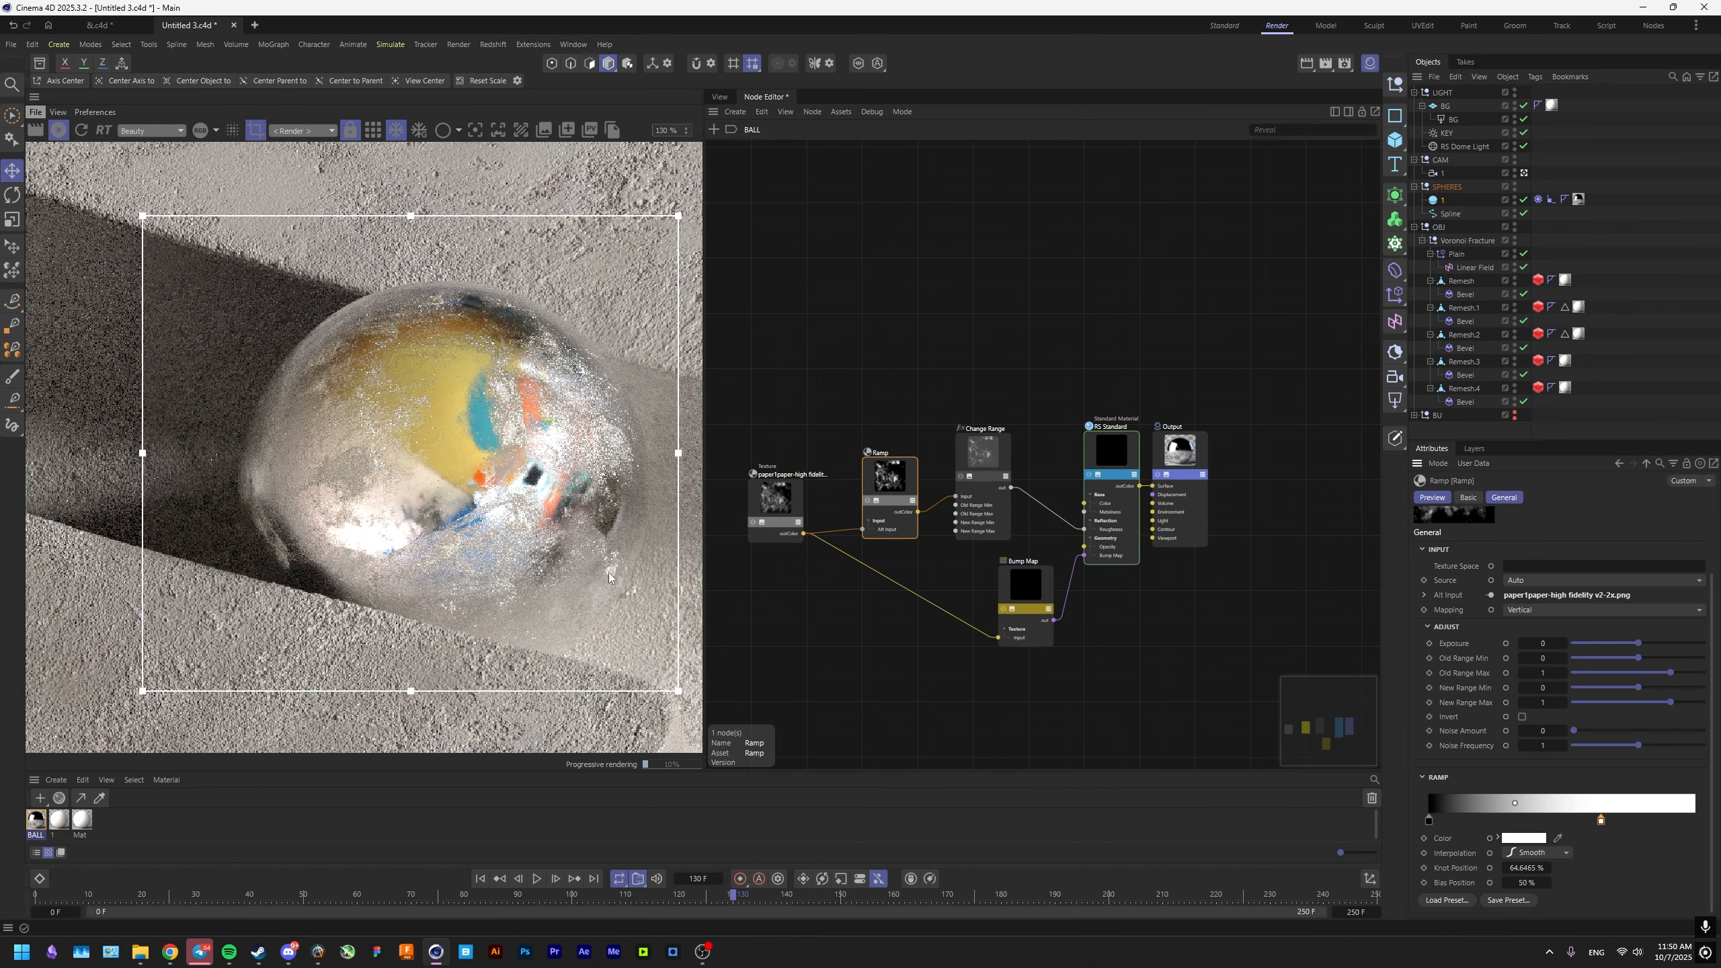
scroll(505, 500, down, 3)
Set the Bump Map's Height Scale to 0.01 and inspect the sphere in the render.
click(1025, 584)
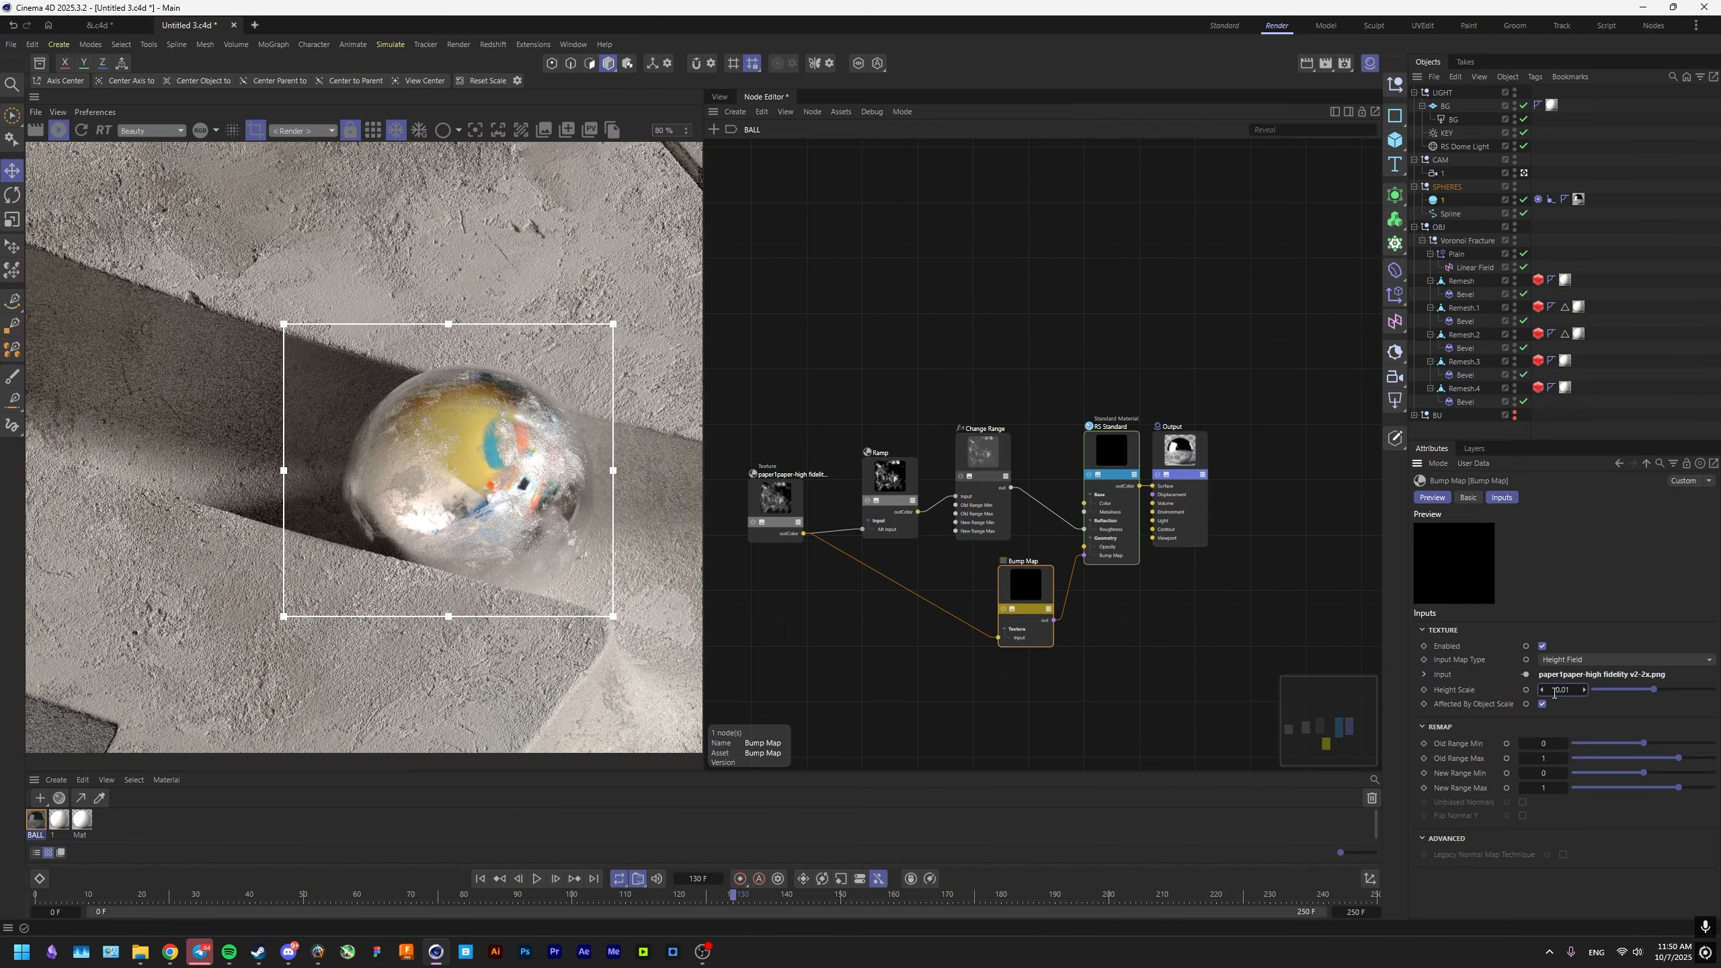
scroll(467, 553, up, 1)
scroll(468, 554, down, 6)
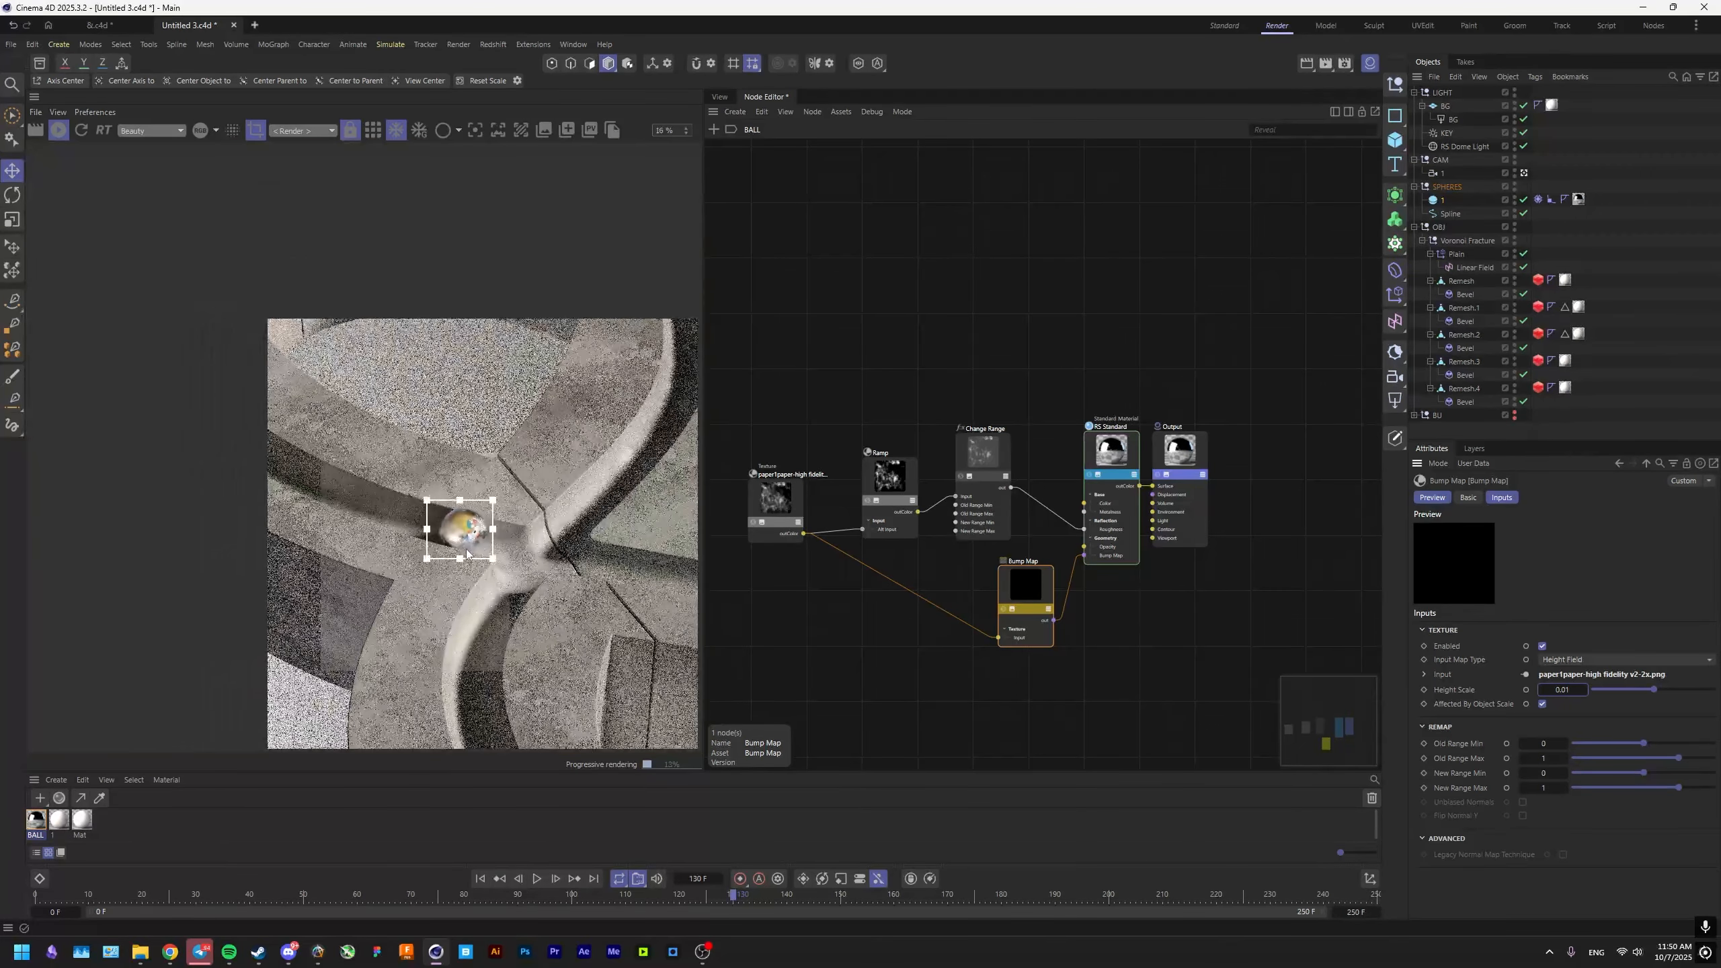
scroll(467, 552, up, 4)
Set the imperfection texture's UV Scale to 0.2 in both directions and enlarge the render region around the groove beside the sphere.
drag(305, 423, 332, 446)
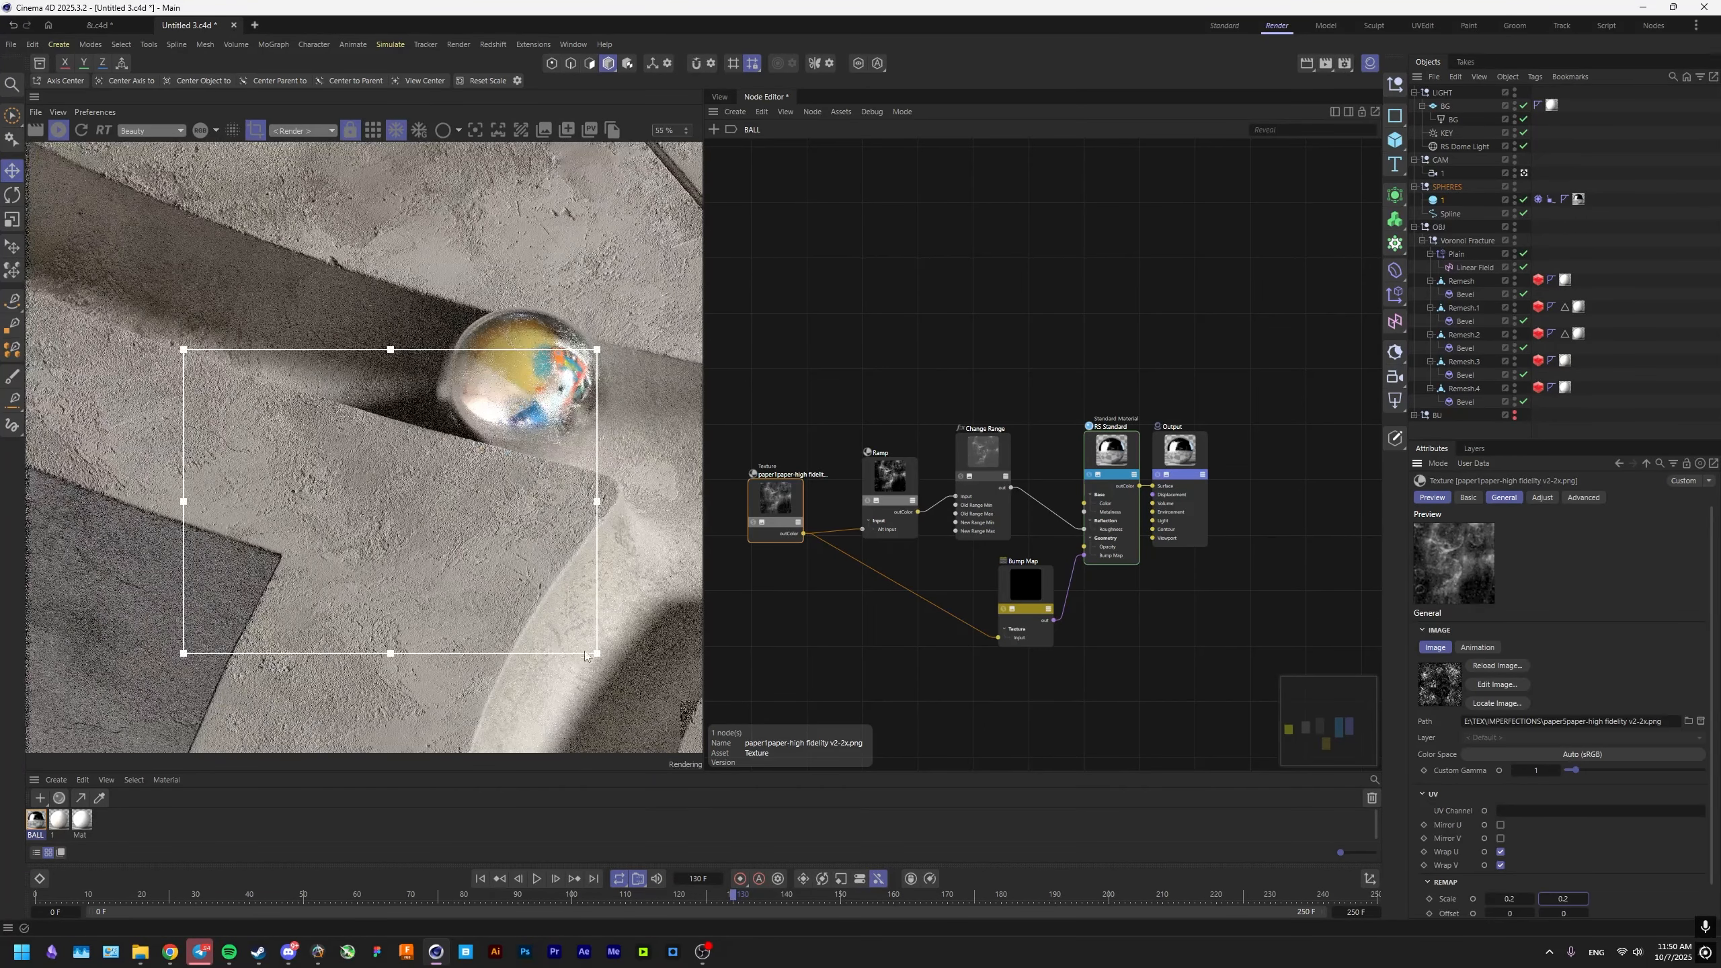
scroll(460, 529, down, 1)
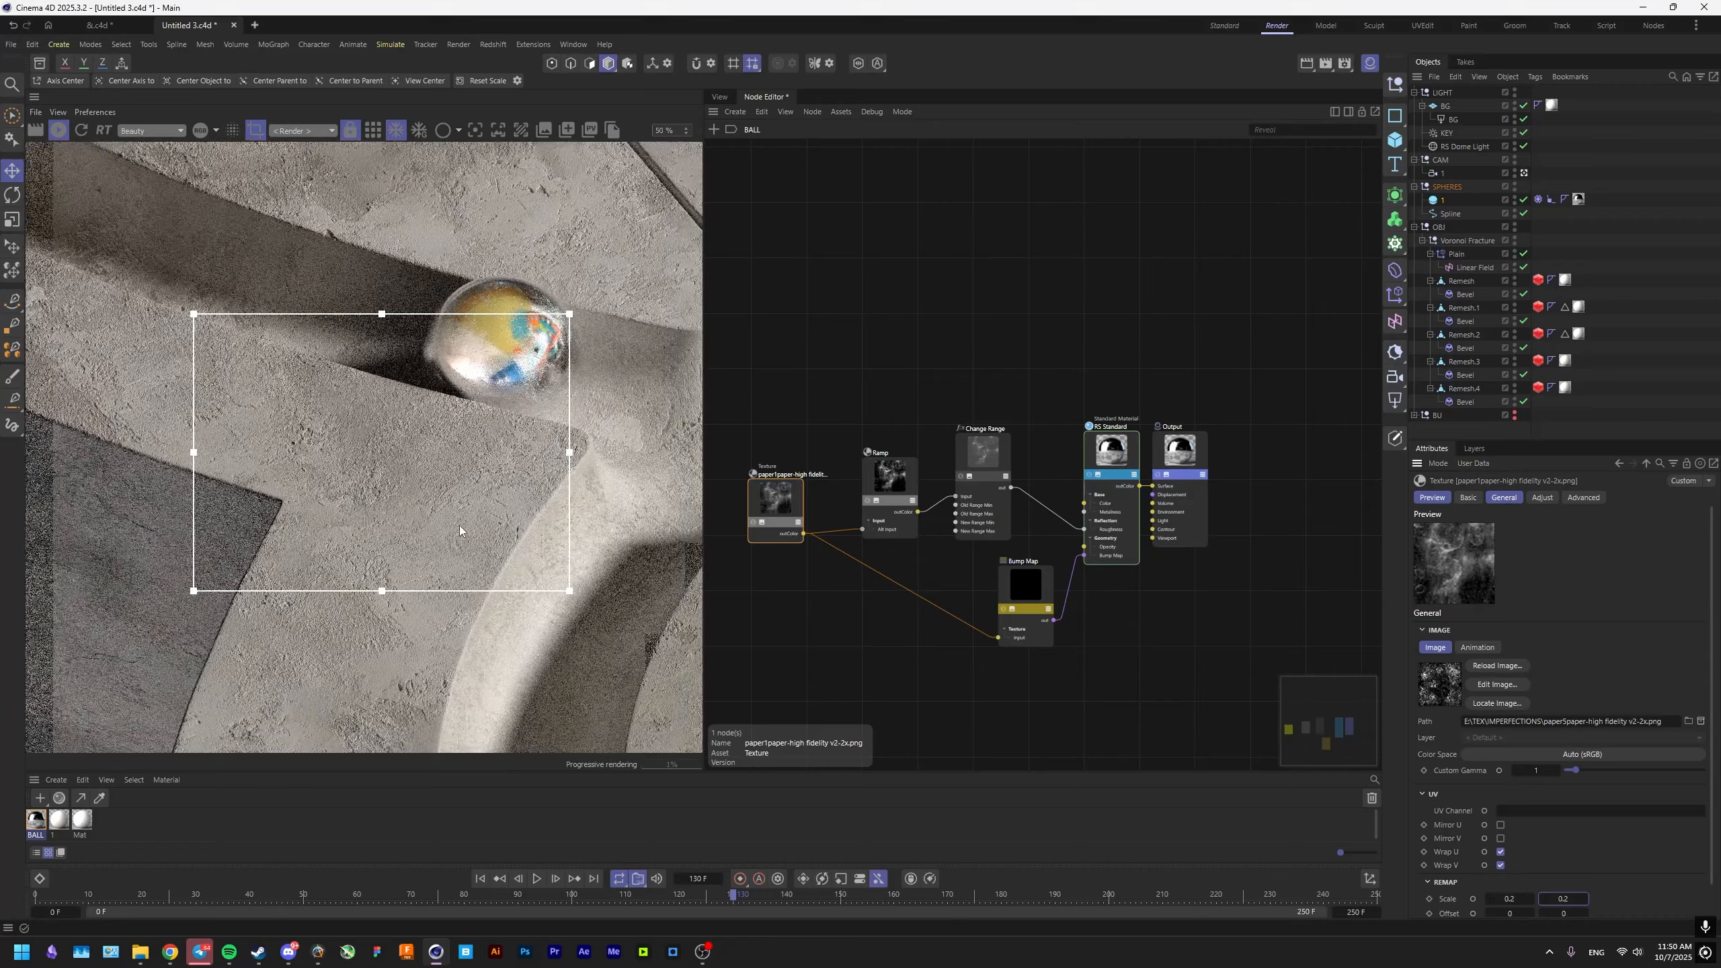
scroll(459, 526, down, 2)
drag(238, 377, 596, 625)
scroll(467, 513, up, 2)
middle_drag(481, 516, 368, 463)
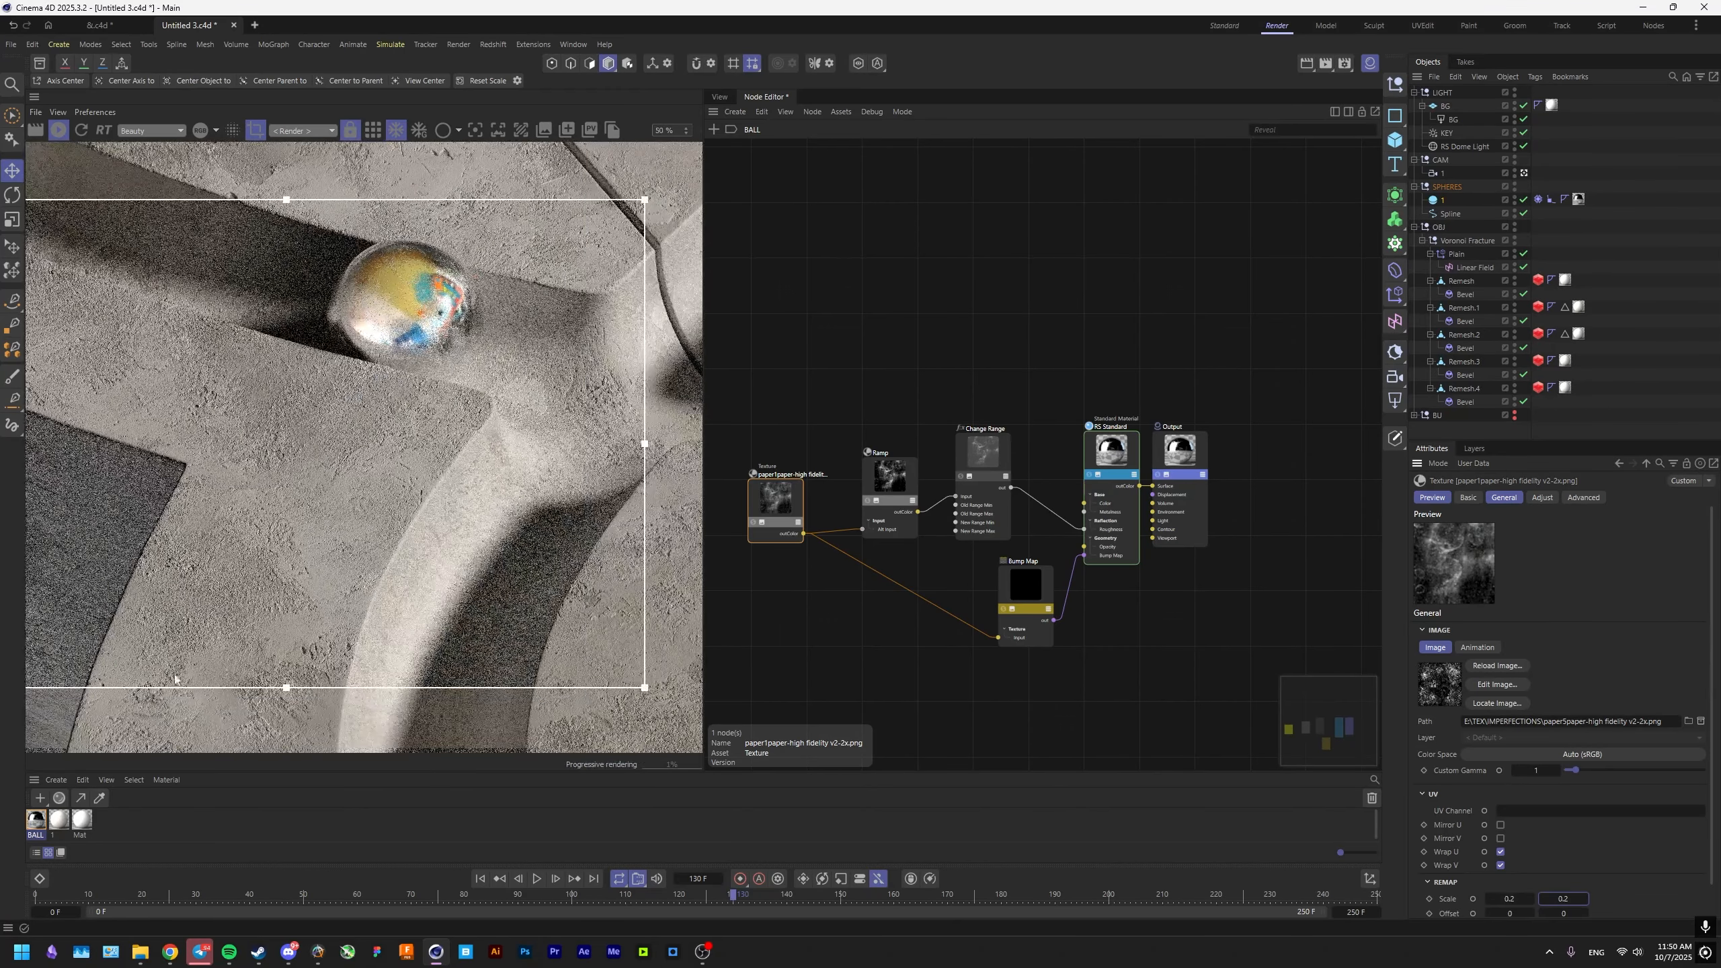
Lower New Range Min on the Change Range node of the concrete material 1 and inspect the groove's reflections.
click(58, 821)
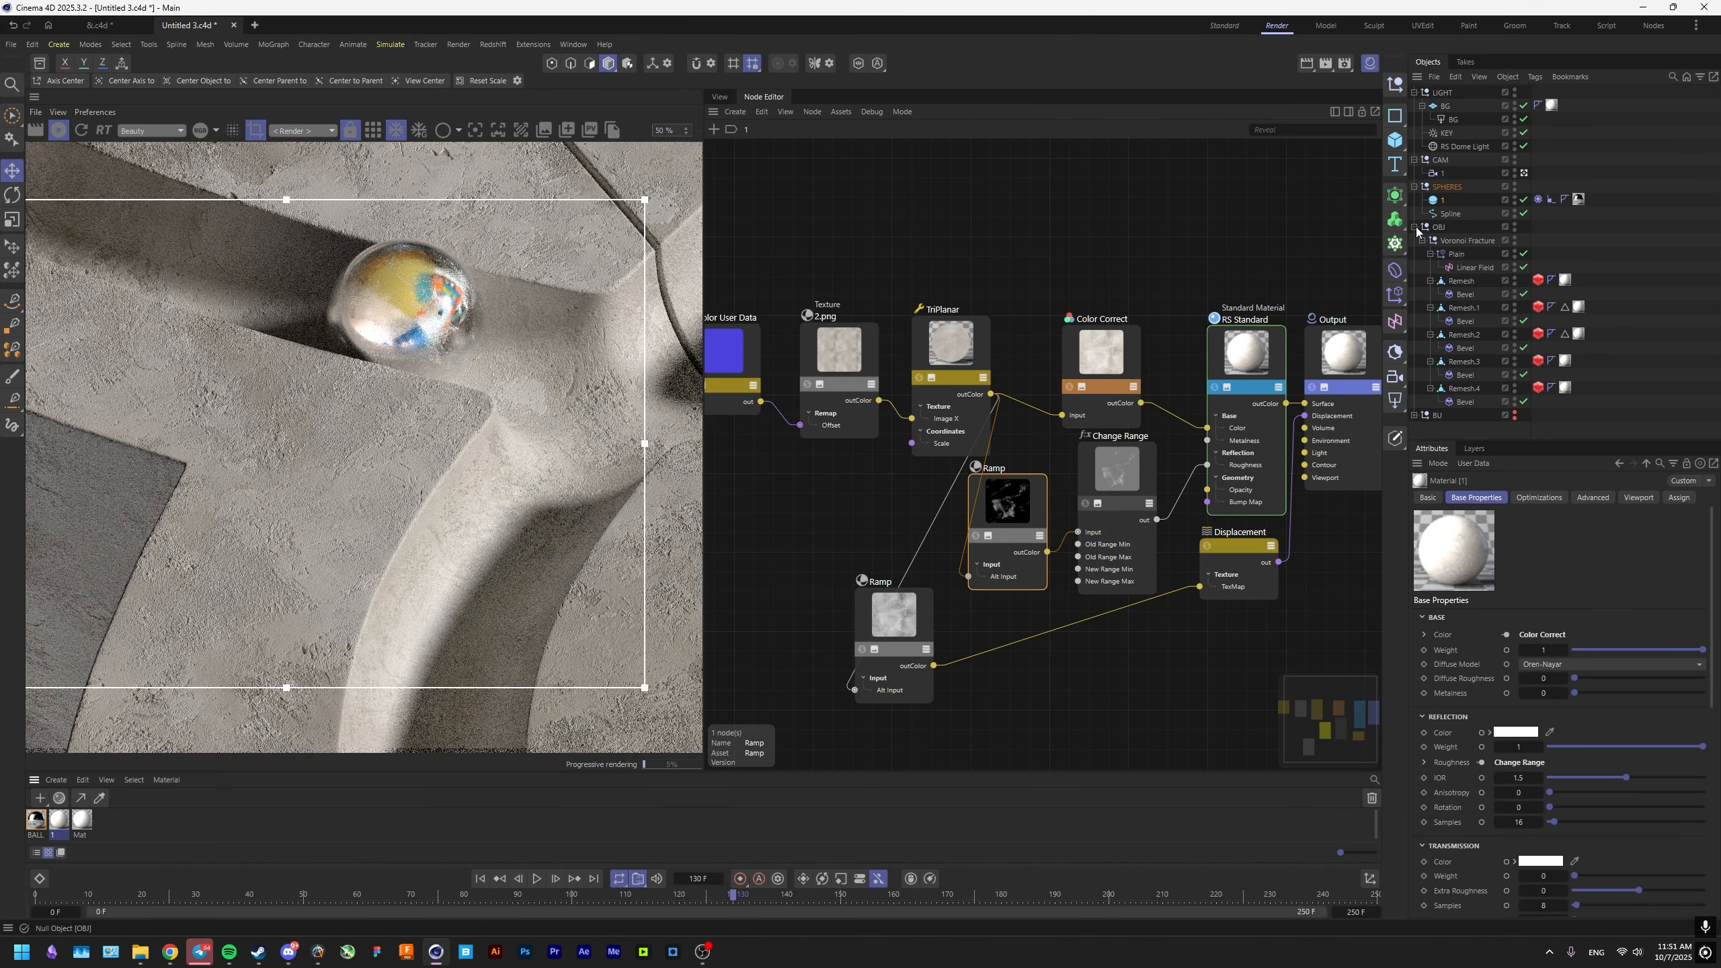
middle_drag(514, 506, 432, 489)
scroll(433, 489, up, 2)
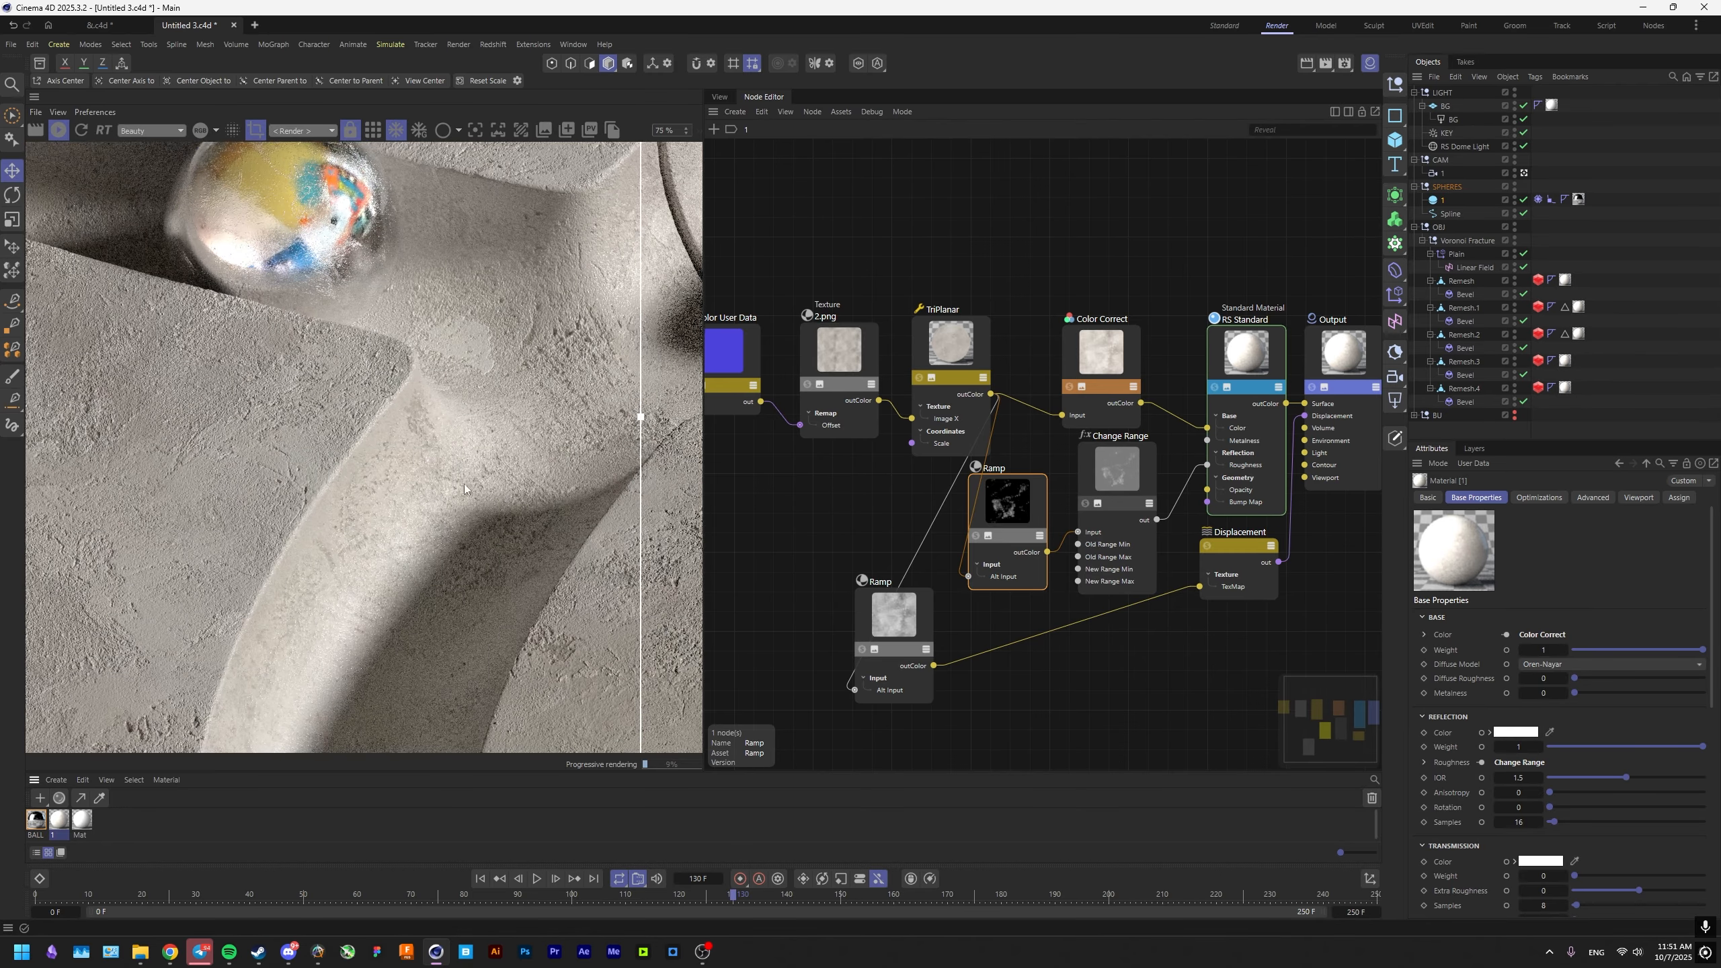
click(1103, 479)
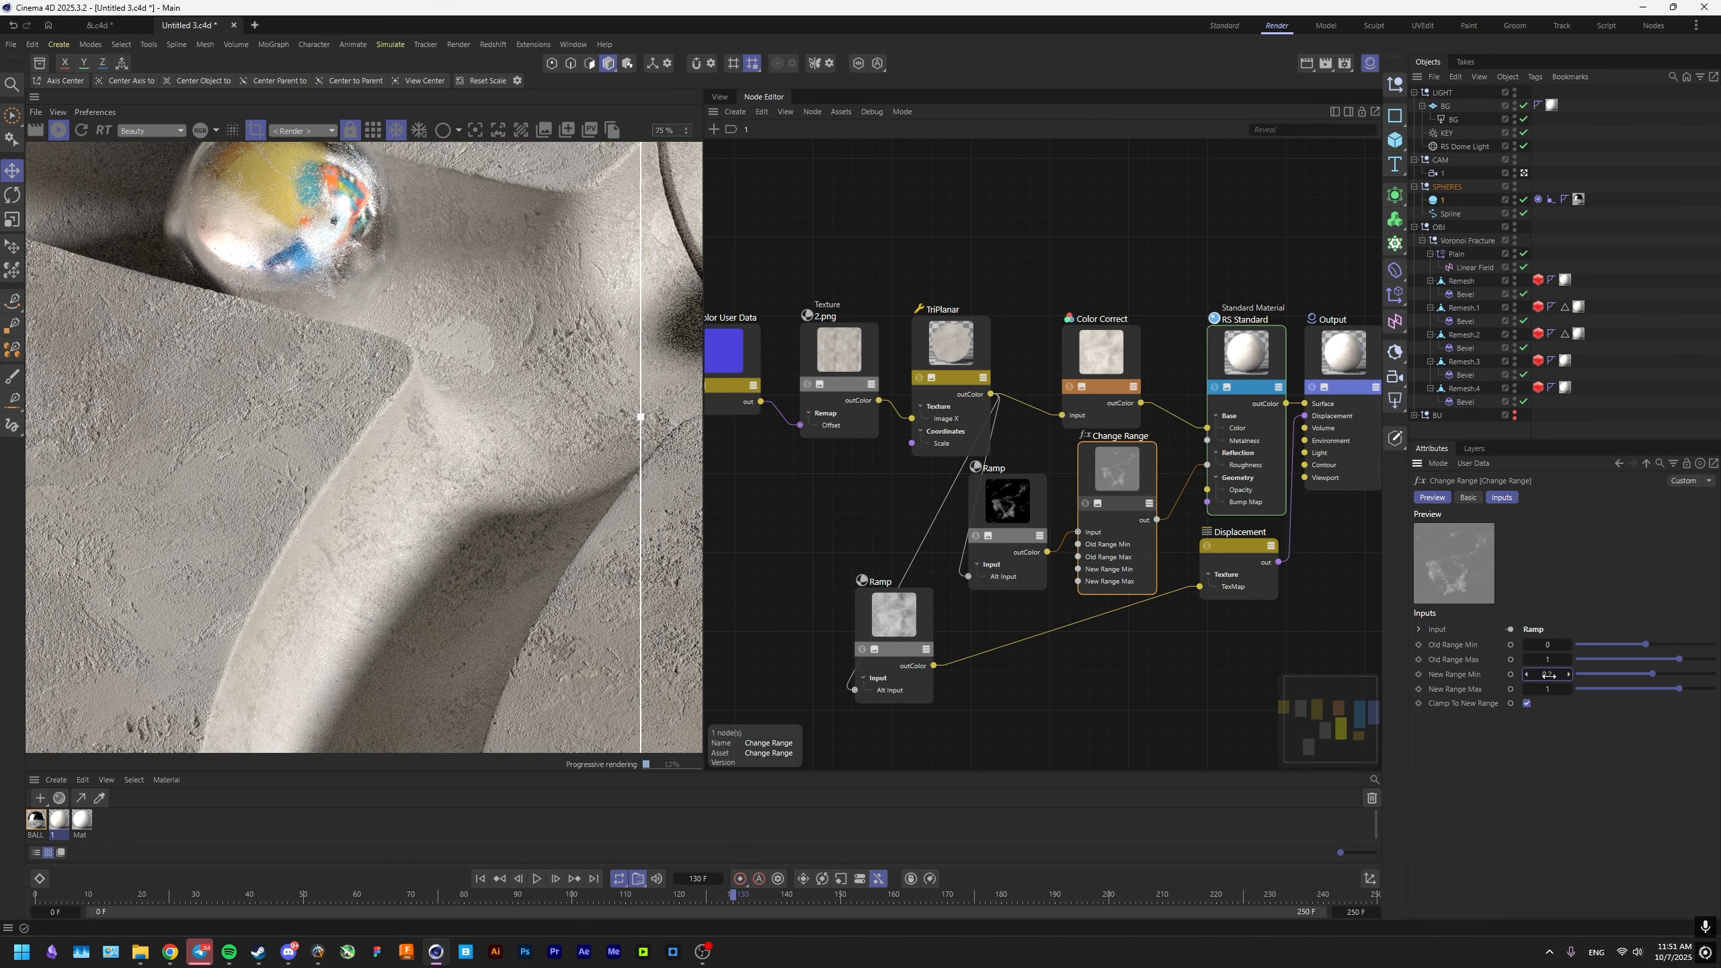
scroll(531, 473, down, 1)
middle_drag(529, 465, 512, 487)
Move the roughness Ramp's black knot to about 46%, bring the white knot closer to it, and check the concrete near the crack.
click(1007, 515)
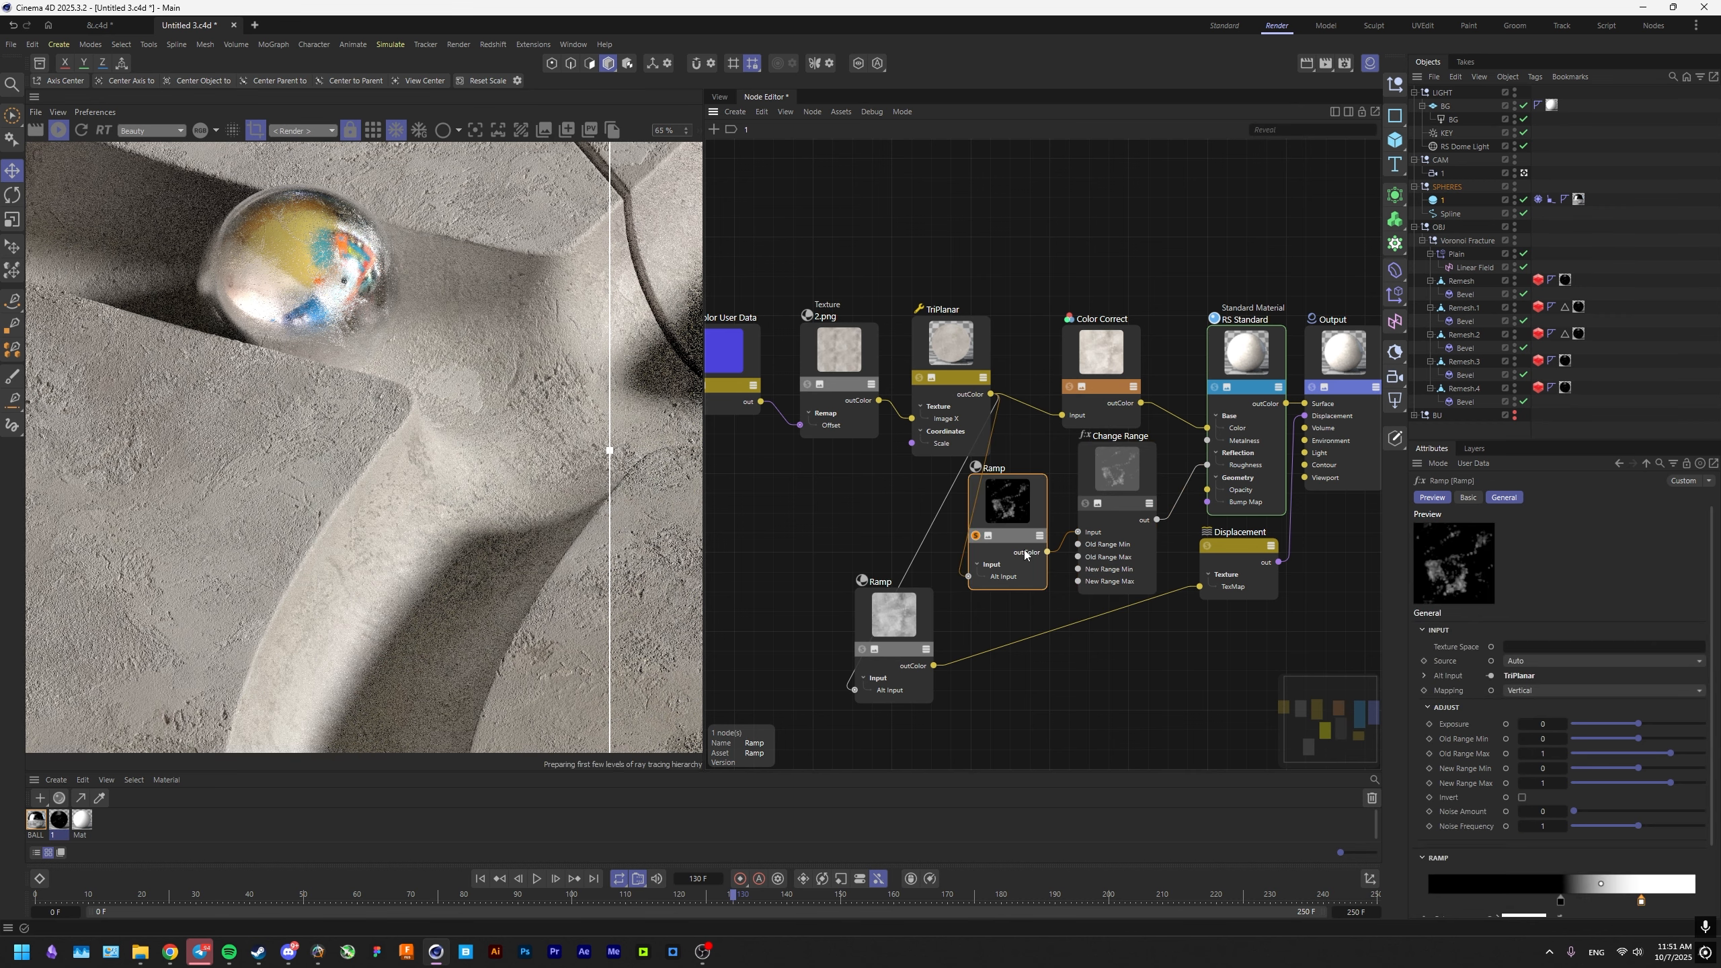
scroll(1586, 772, down, 1)
drag(1640, 820, 1551, 820)
scroll(396, 447, up, 2)
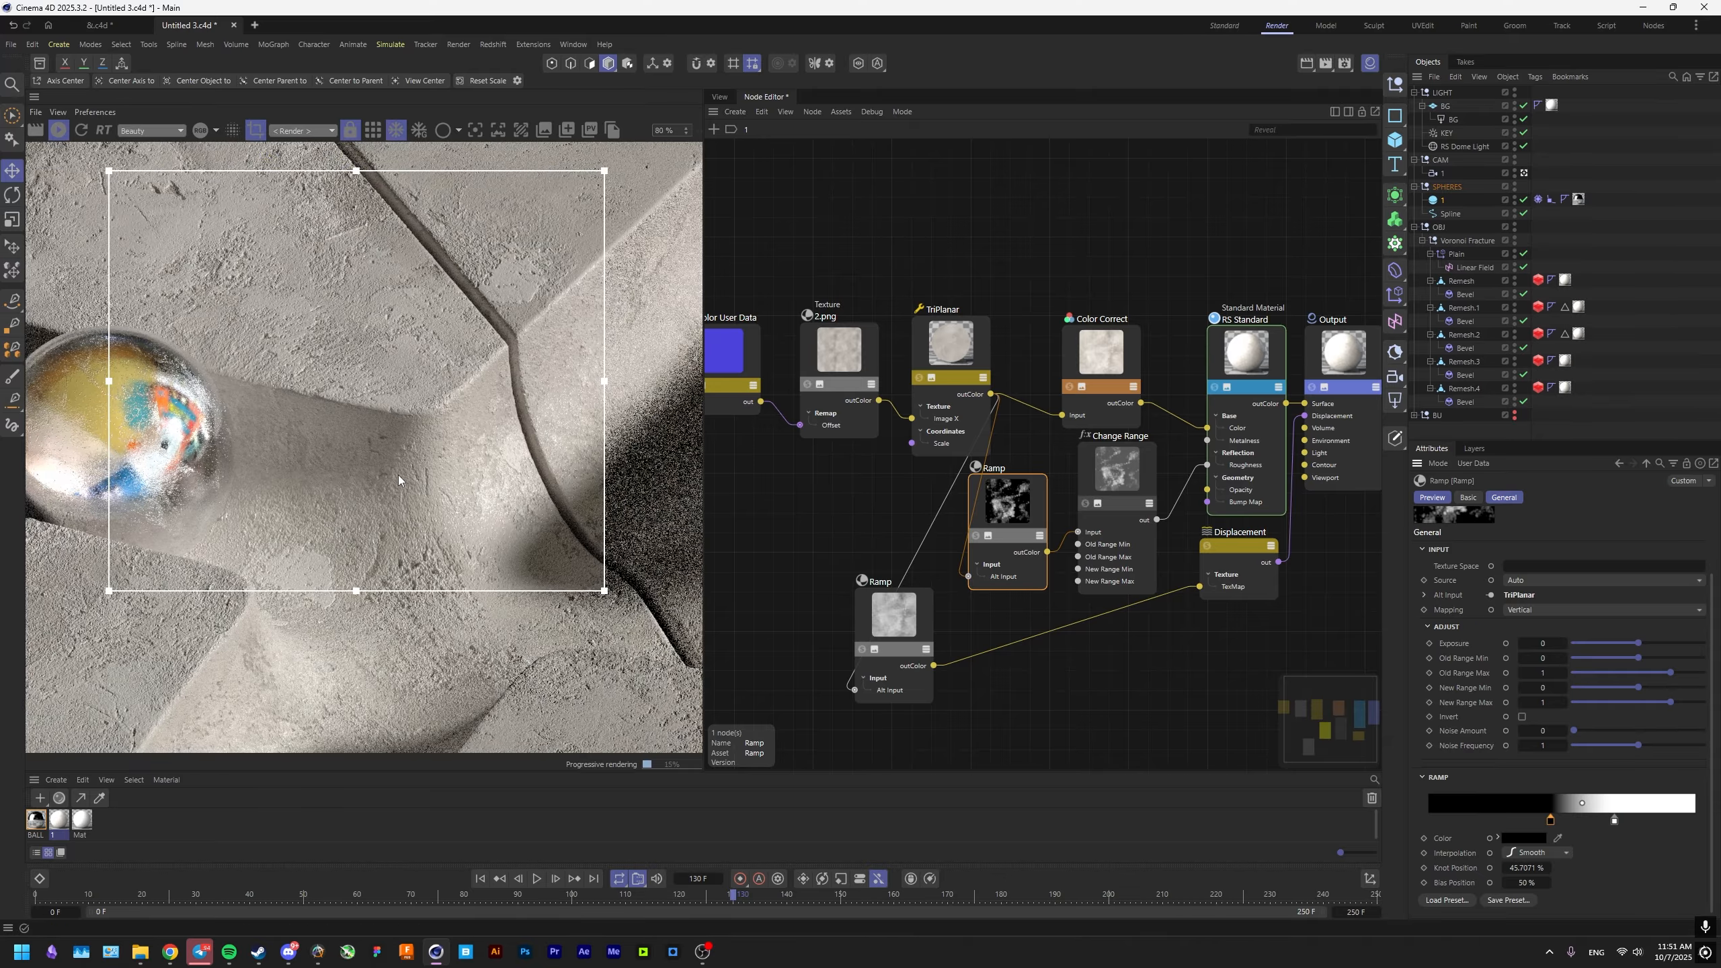
scroll(398, 480, up, 1)
scroll(398, 473, down, 1)
Set the concrete Displacement node's Scale to 0.04, return to the viewport and save the project.
click(1222, 546)
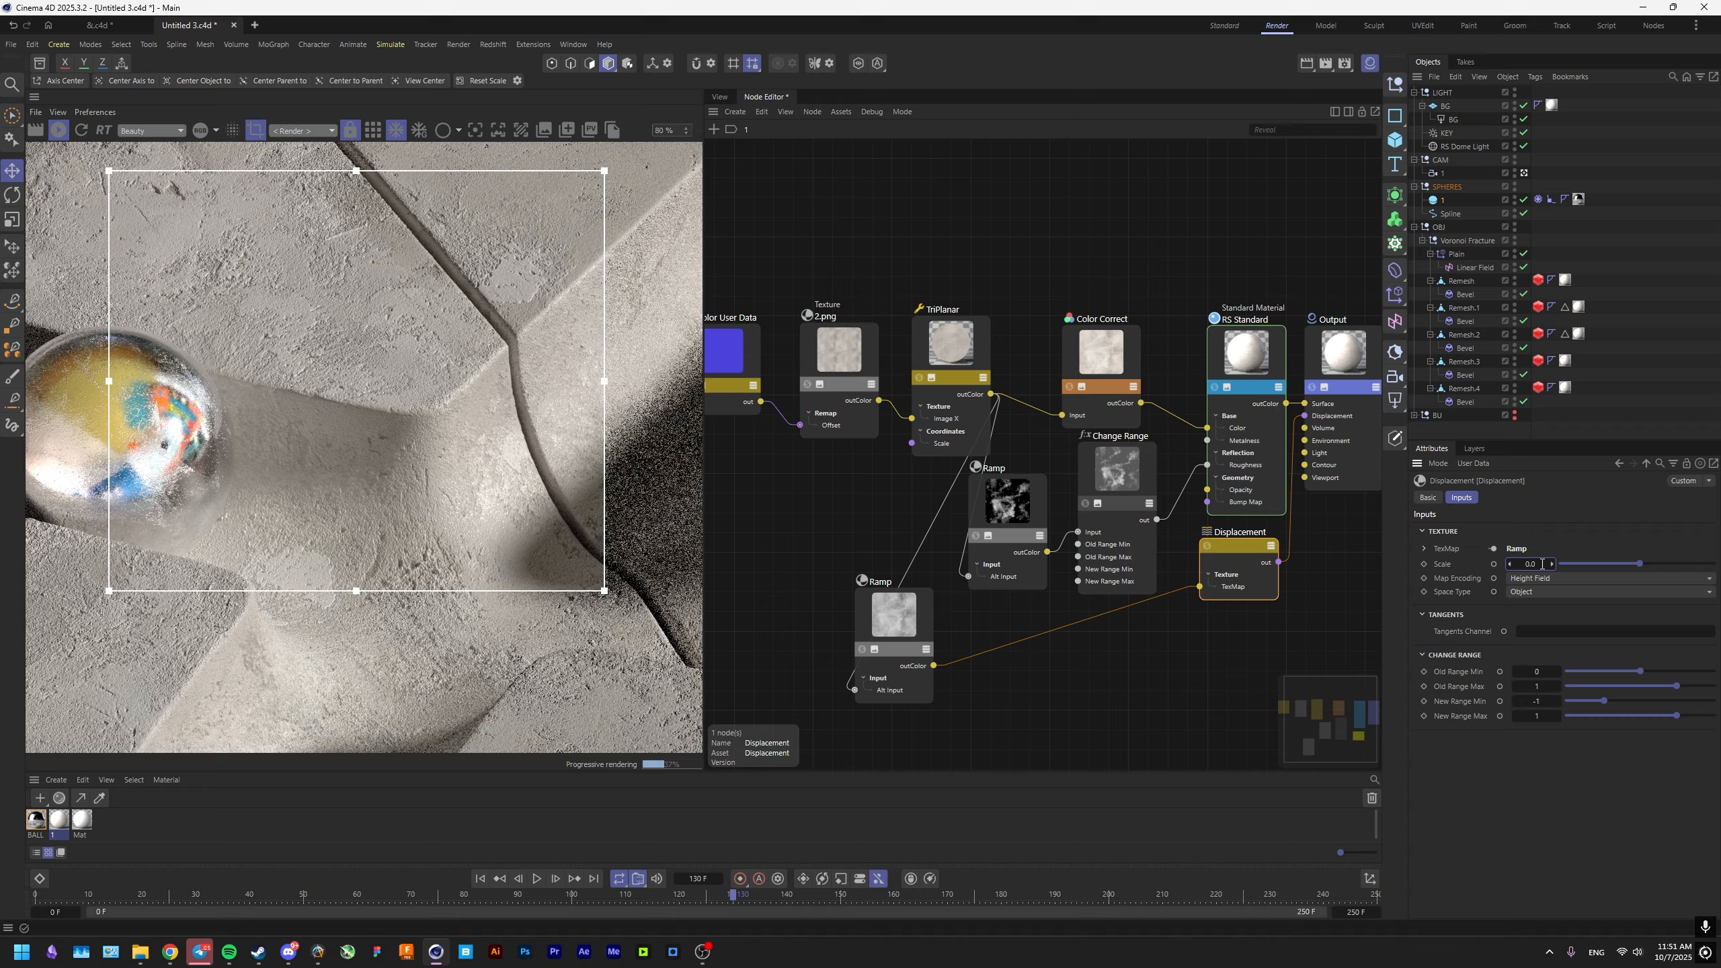
text(4)
key(Return)
scroll(565, 459, down, 6)
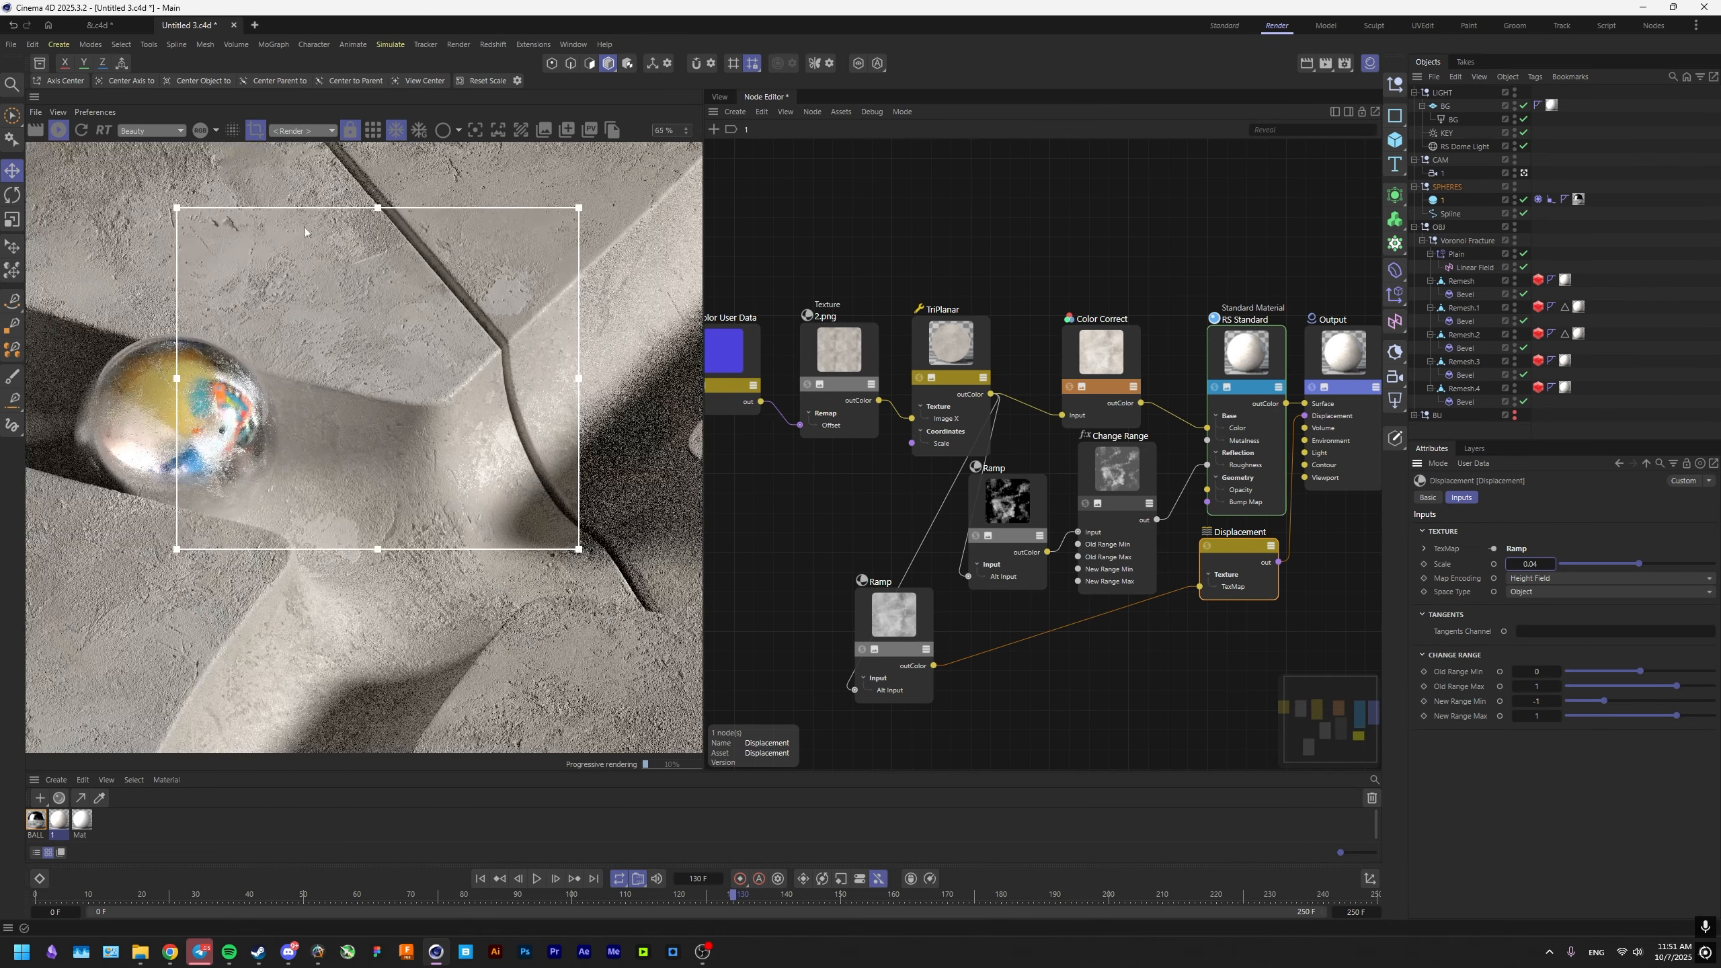
click(719, 96)
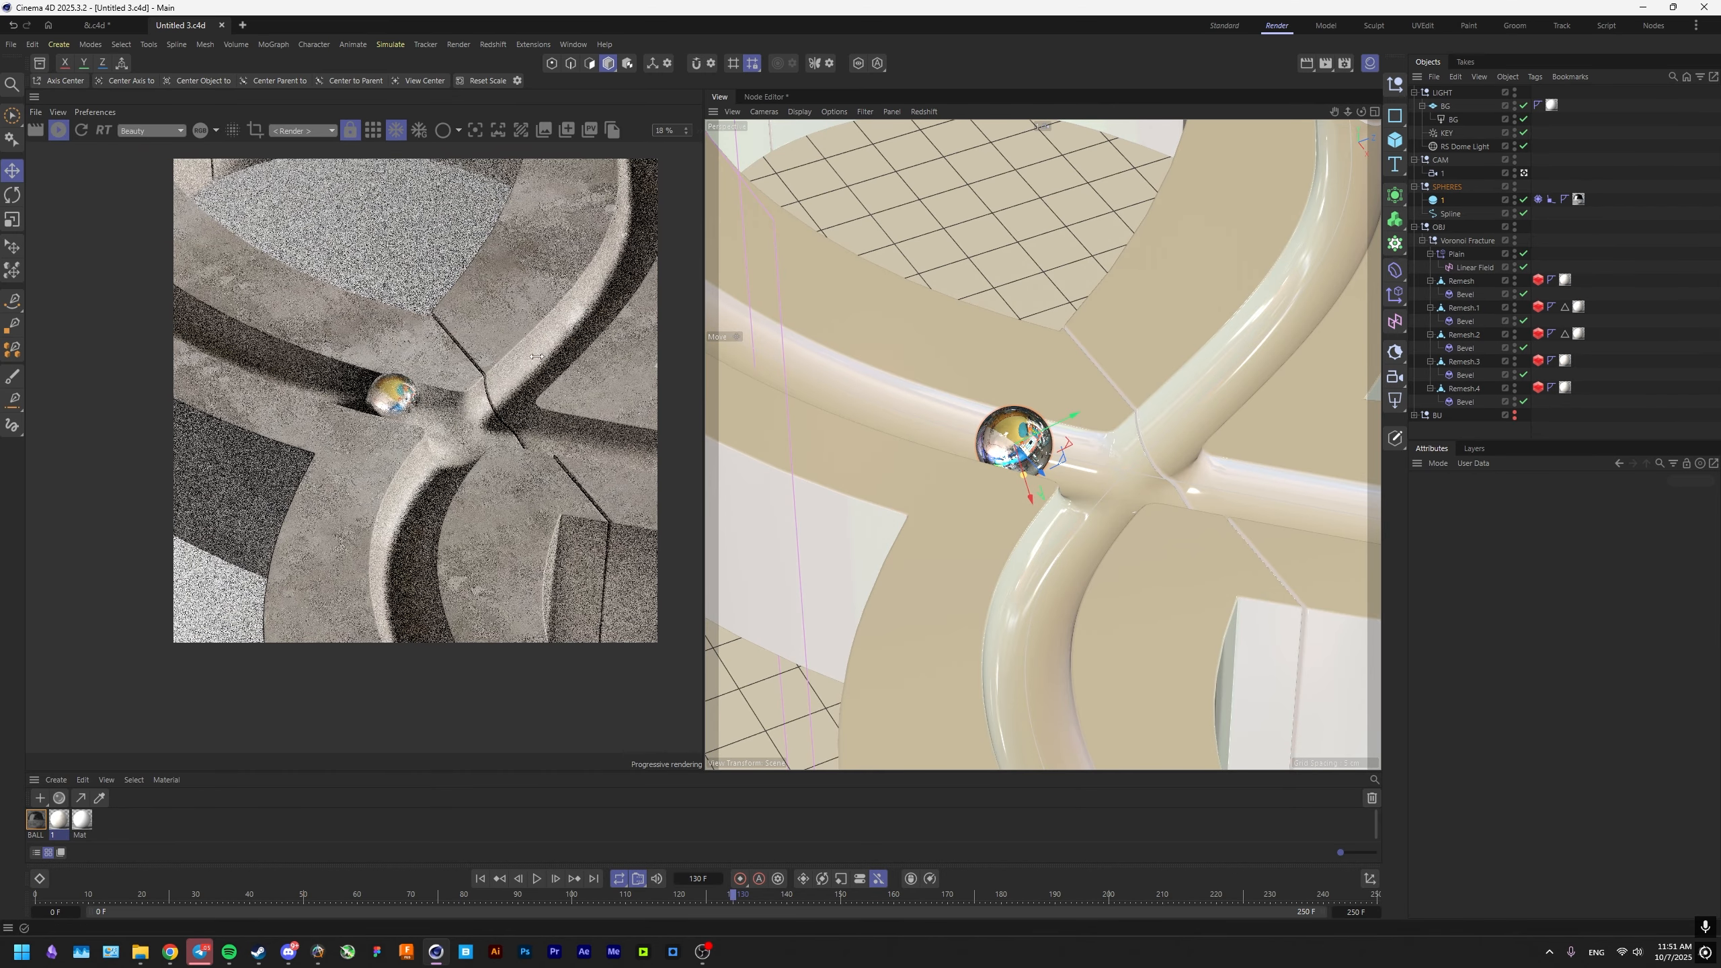
key(ctrl+s)
Add a Redshift area light inside the LIGHT group and rename it BOTTOM.
click(1446, 106)
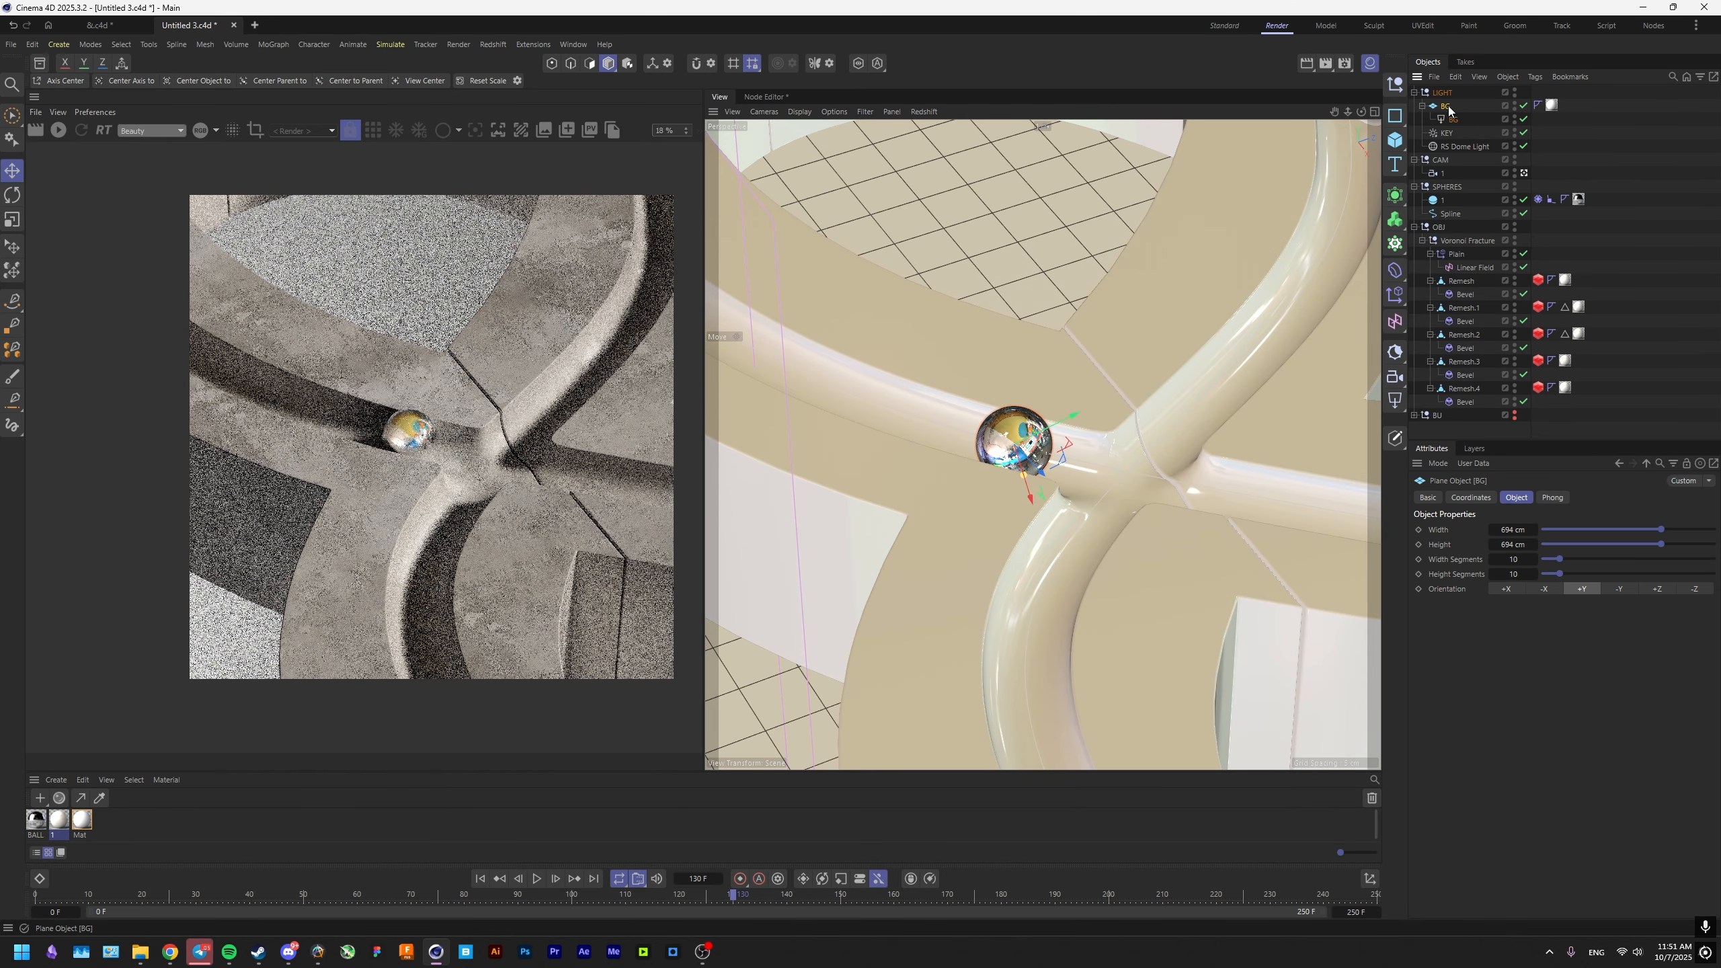
click(1394, 400)
drag(1457, 133, 1452, 106)
double_click(1453, 104)
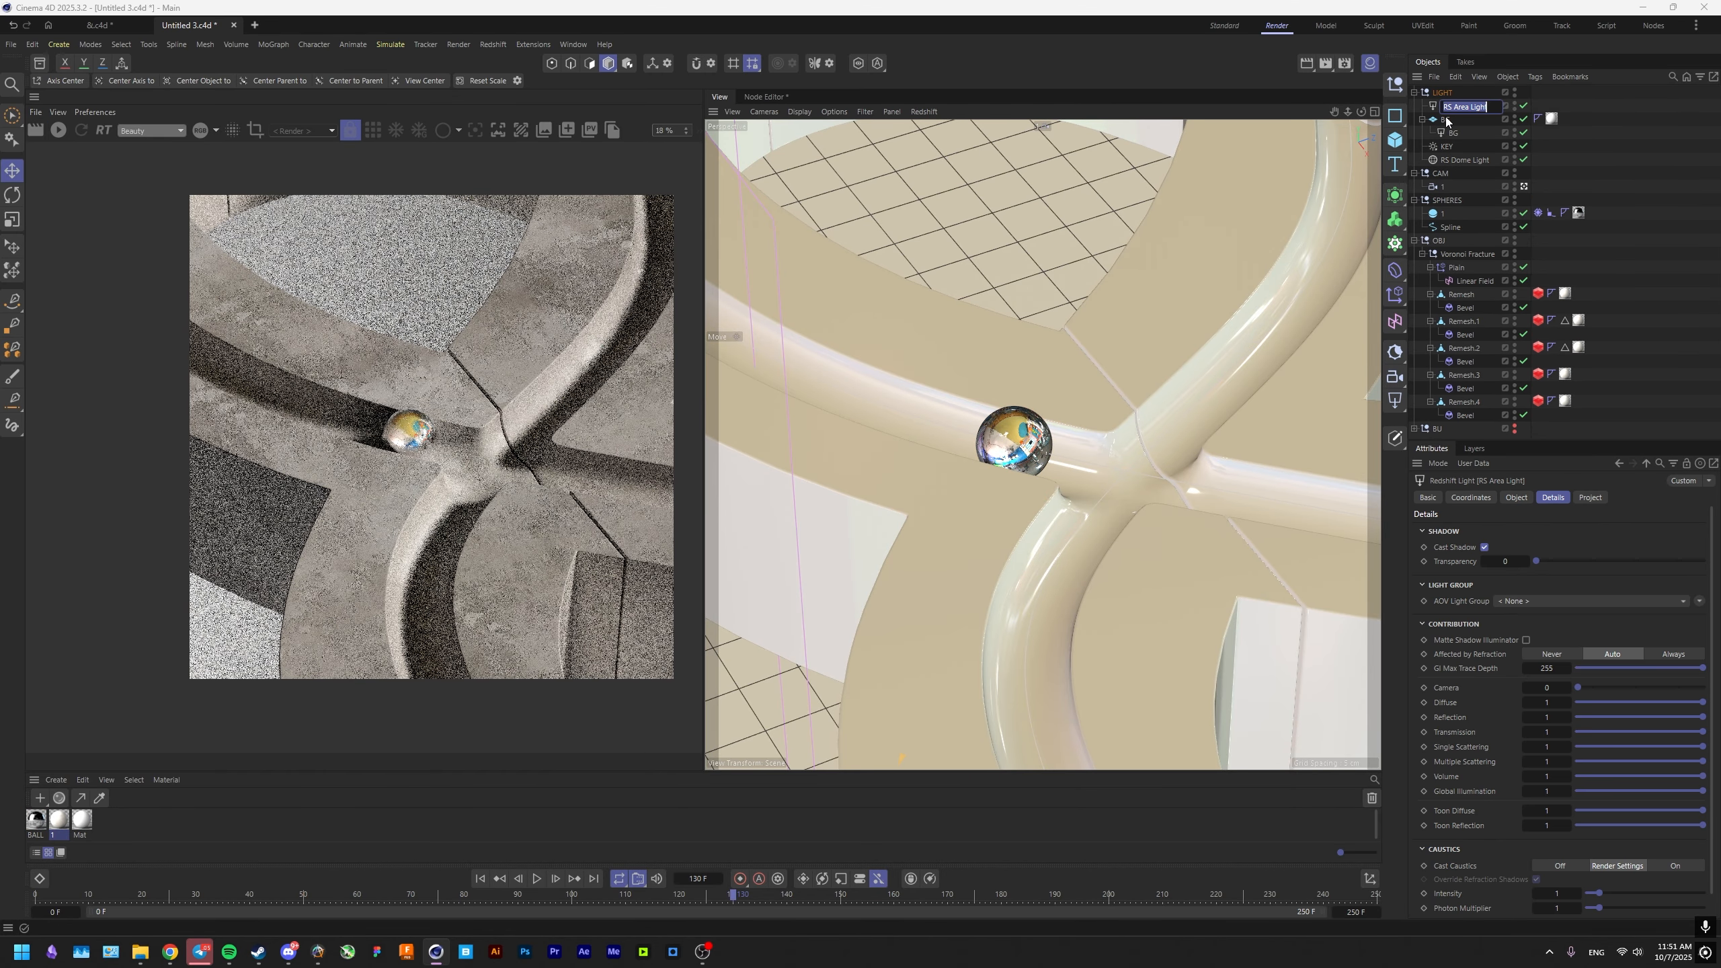
text(BOTTOM)
key(Return)
In the front view, position the BOTTOM light below the ampersand and rotate it to lie flat.
middle_click(1102, 447)
middle_click(1171, 542)
key(e)
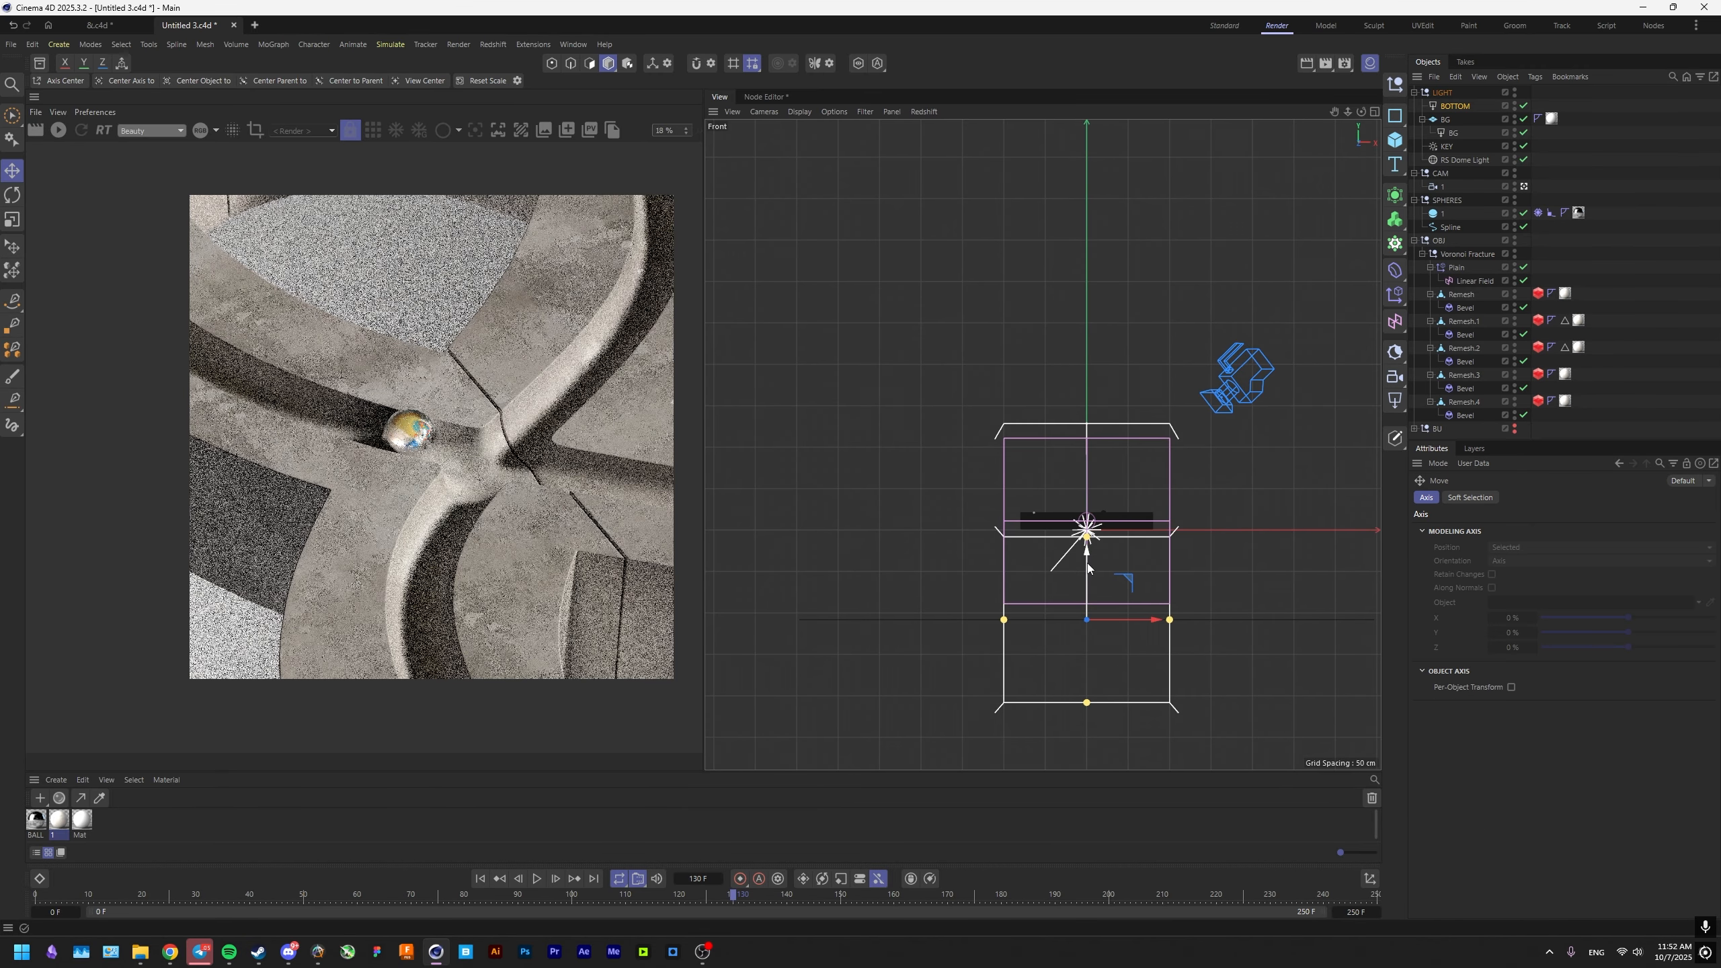
drag(1087, 560, 1068, 730)
key(r)
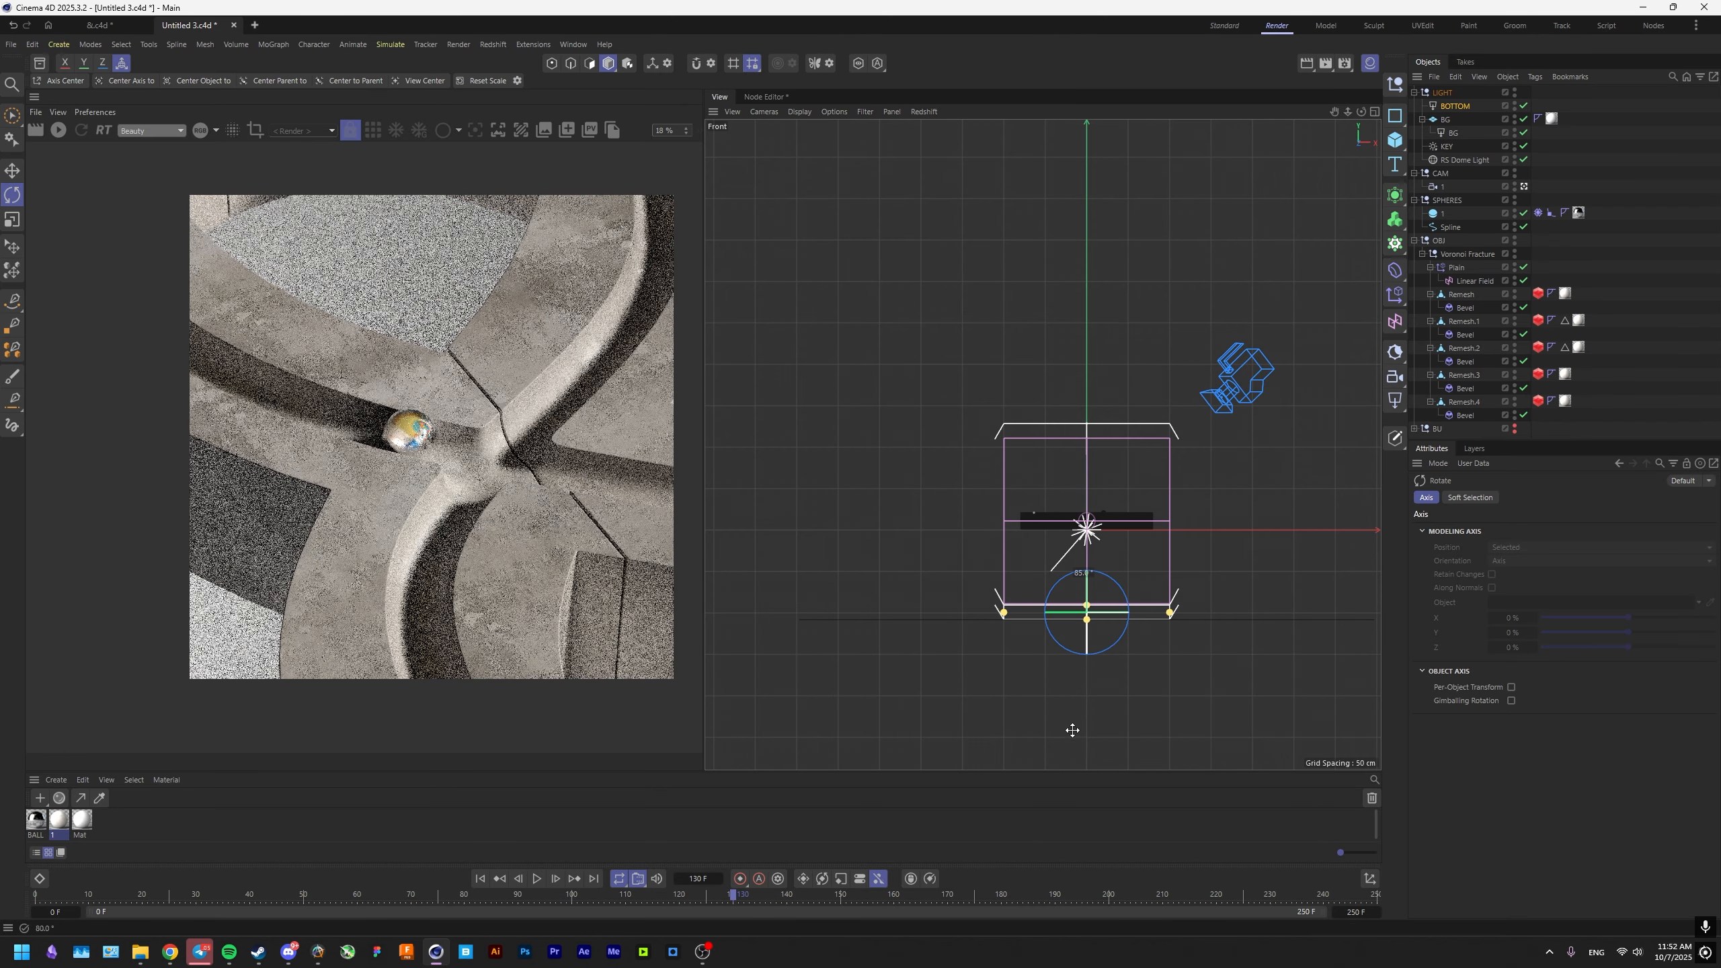
scroll(437, 586, up, 4)
scroll(309, 603, down, 4)
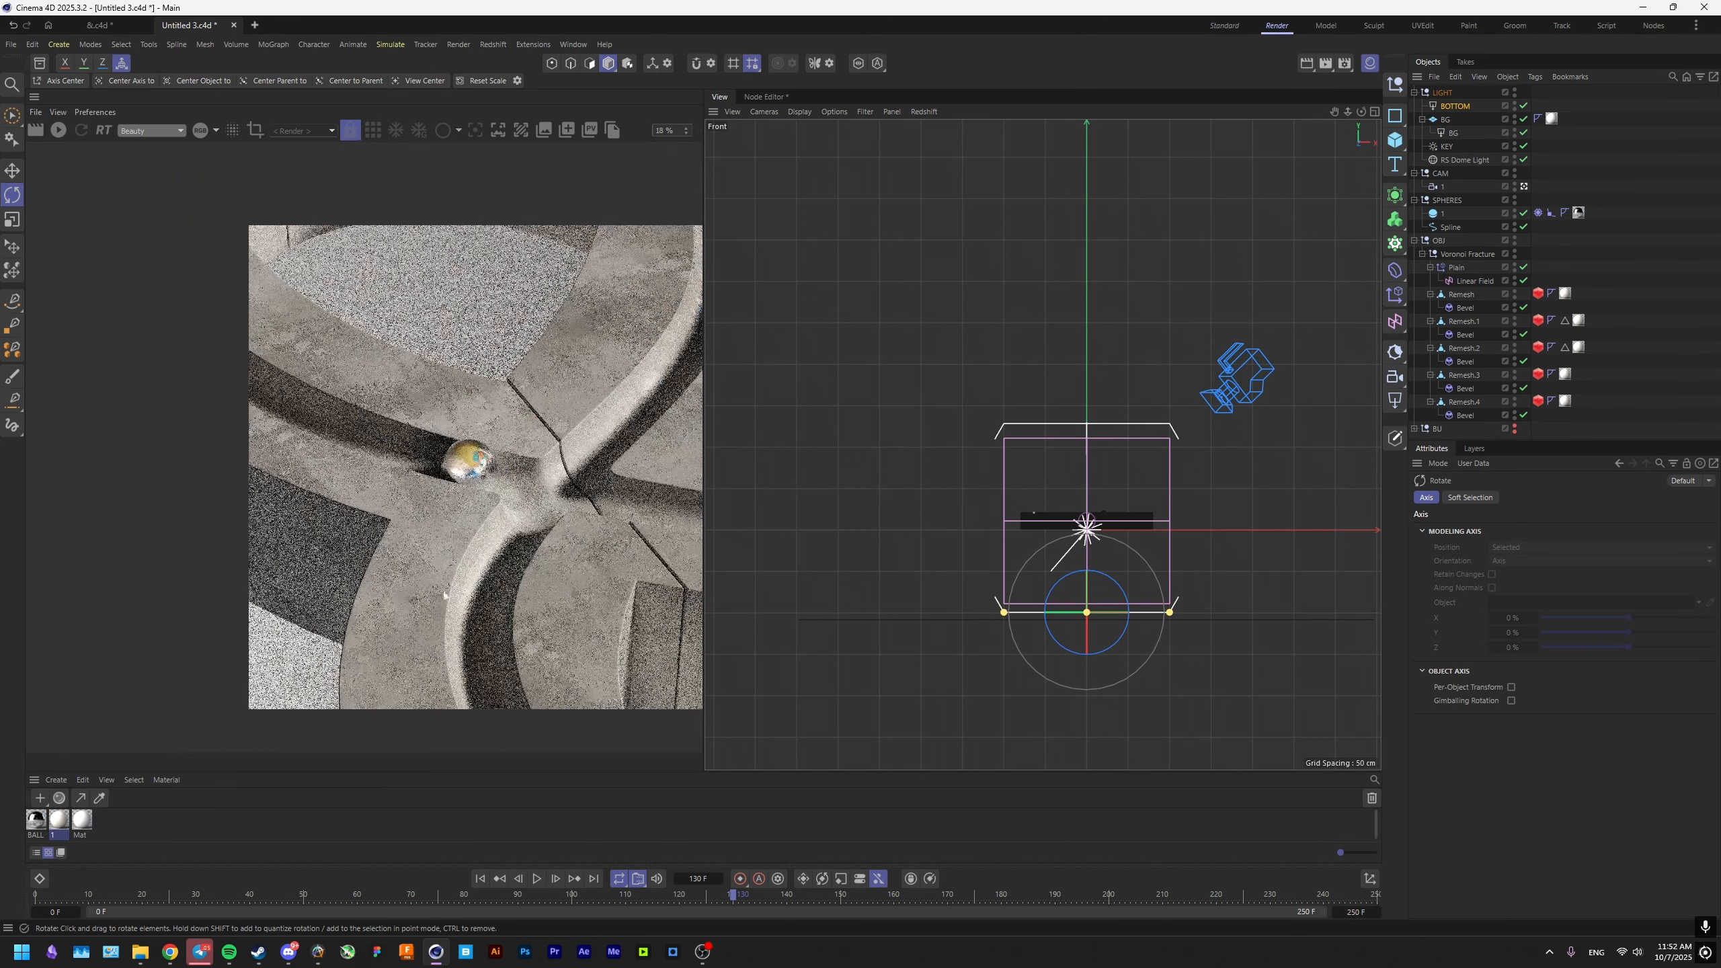
In the top view, move the BOTTOM light under the ampersand's lower-left part and scale it down to about 59 cm square.
scroll(322, 606, up, 1)
key(F2)
key(e)
drag(1138, 491, 871, 431)
key(t)
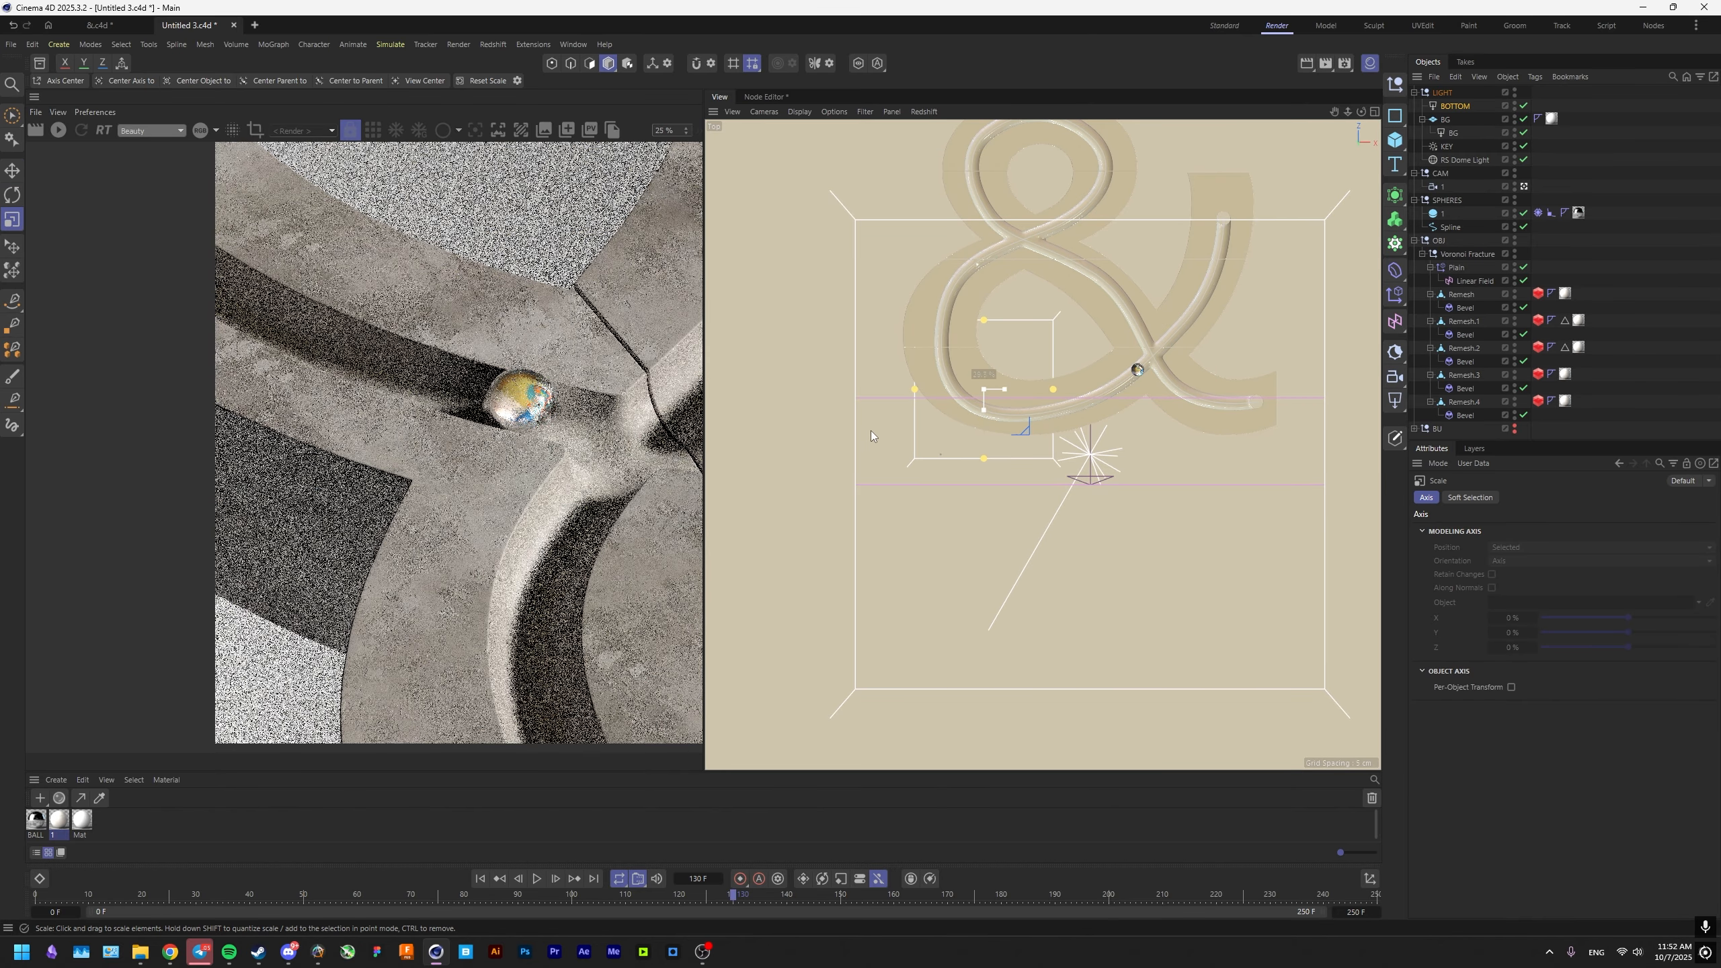
key(e)
Return to the perspective view, set a render region over the ampersand's lower-left cutout, and open the BOTTOM light's object properties.
key(F1)
scroll(330, 558, up, 3)
middle_drag(331, 558, 425, 469)
click(1455, 106)
click(1515, 497)
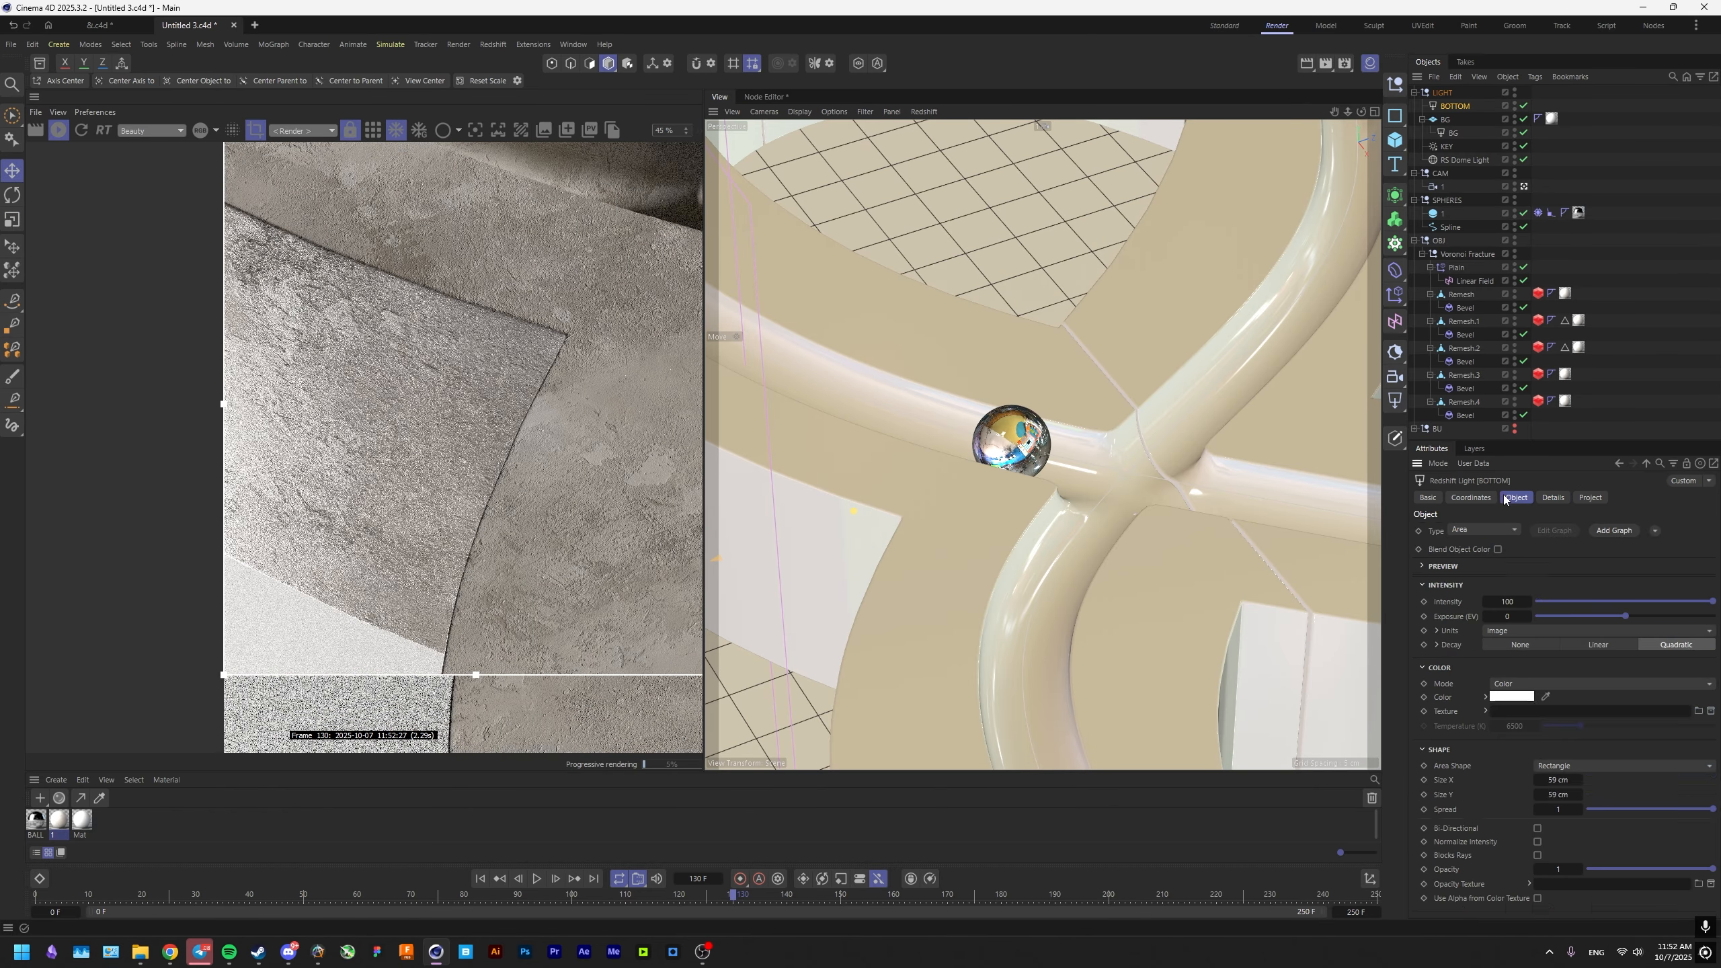
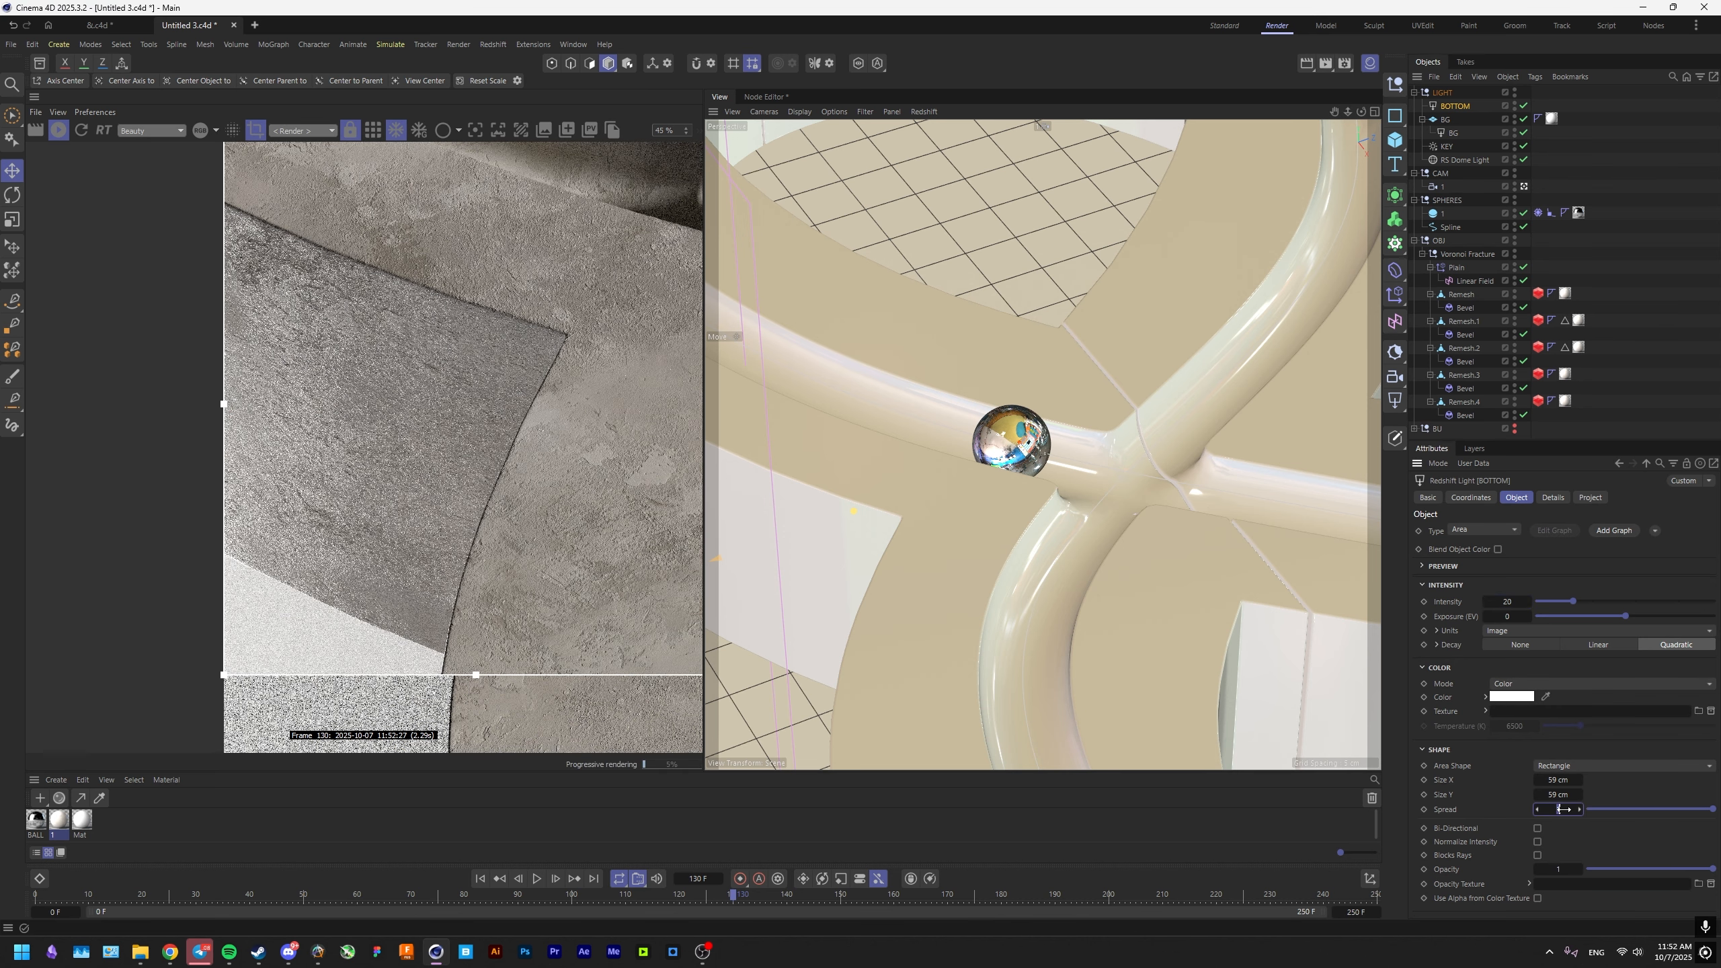
Resize the BOTTOM light to about 59 by 24.7 cm in the top view, with intensity 1 and spread 0.388.
key(Return)
middle_click(1106, 469)
key(e)
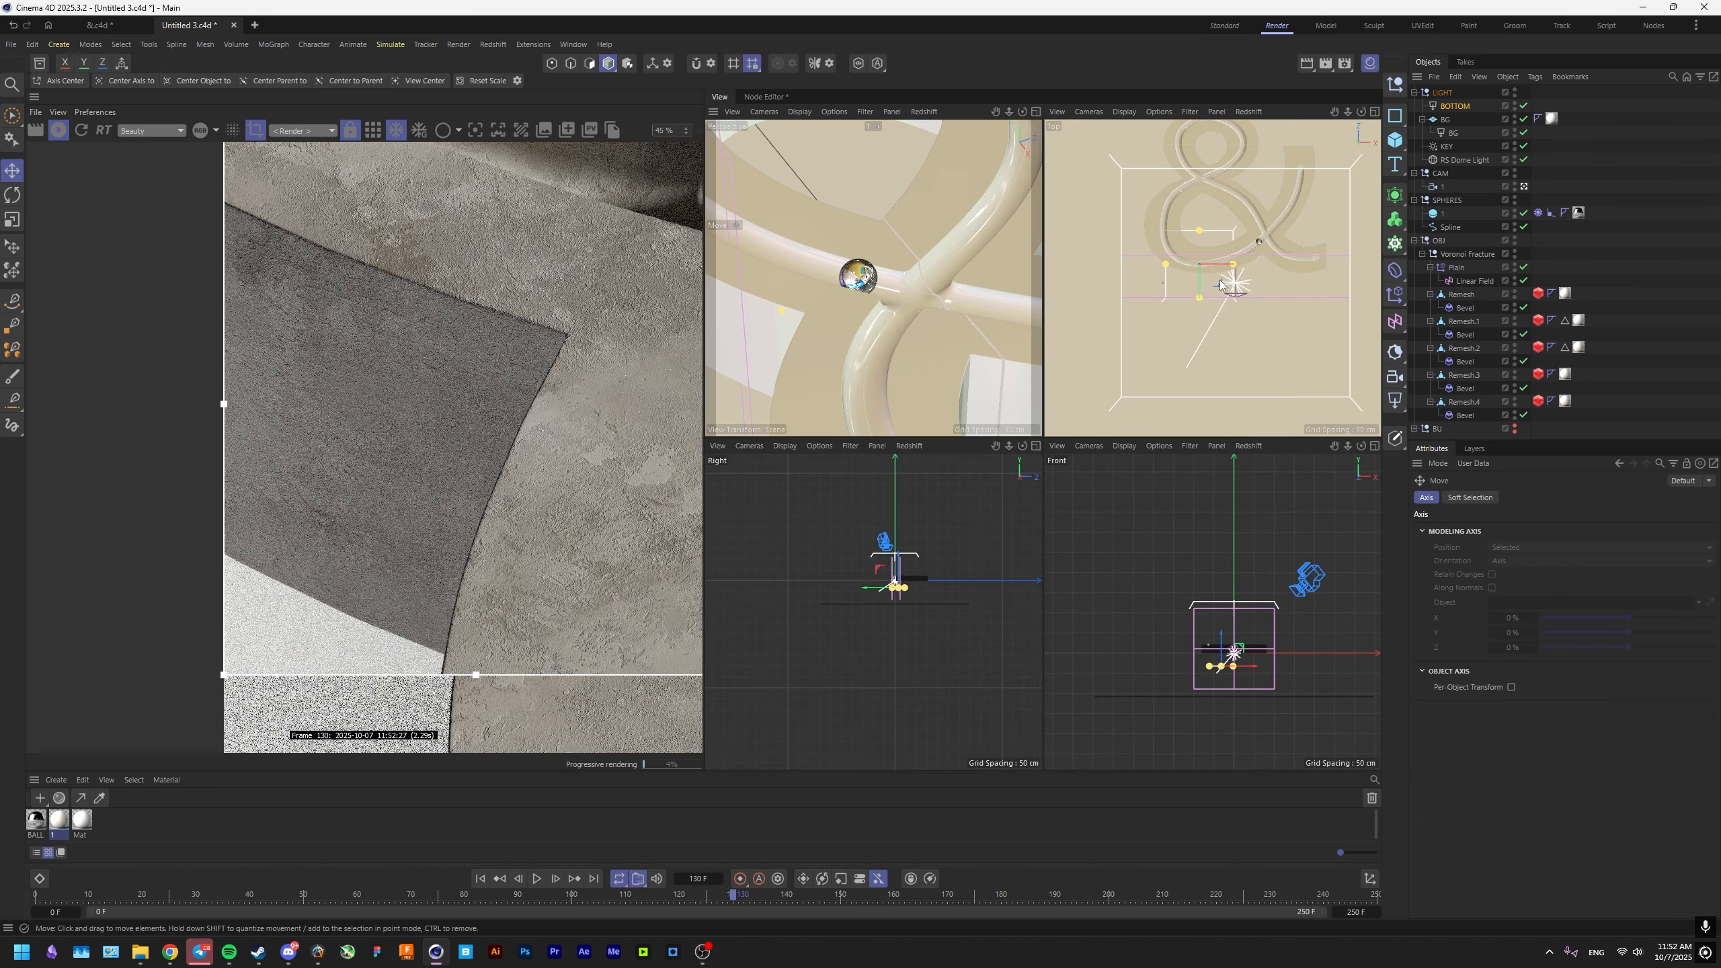
drag(1220, 284, 1257, 292)
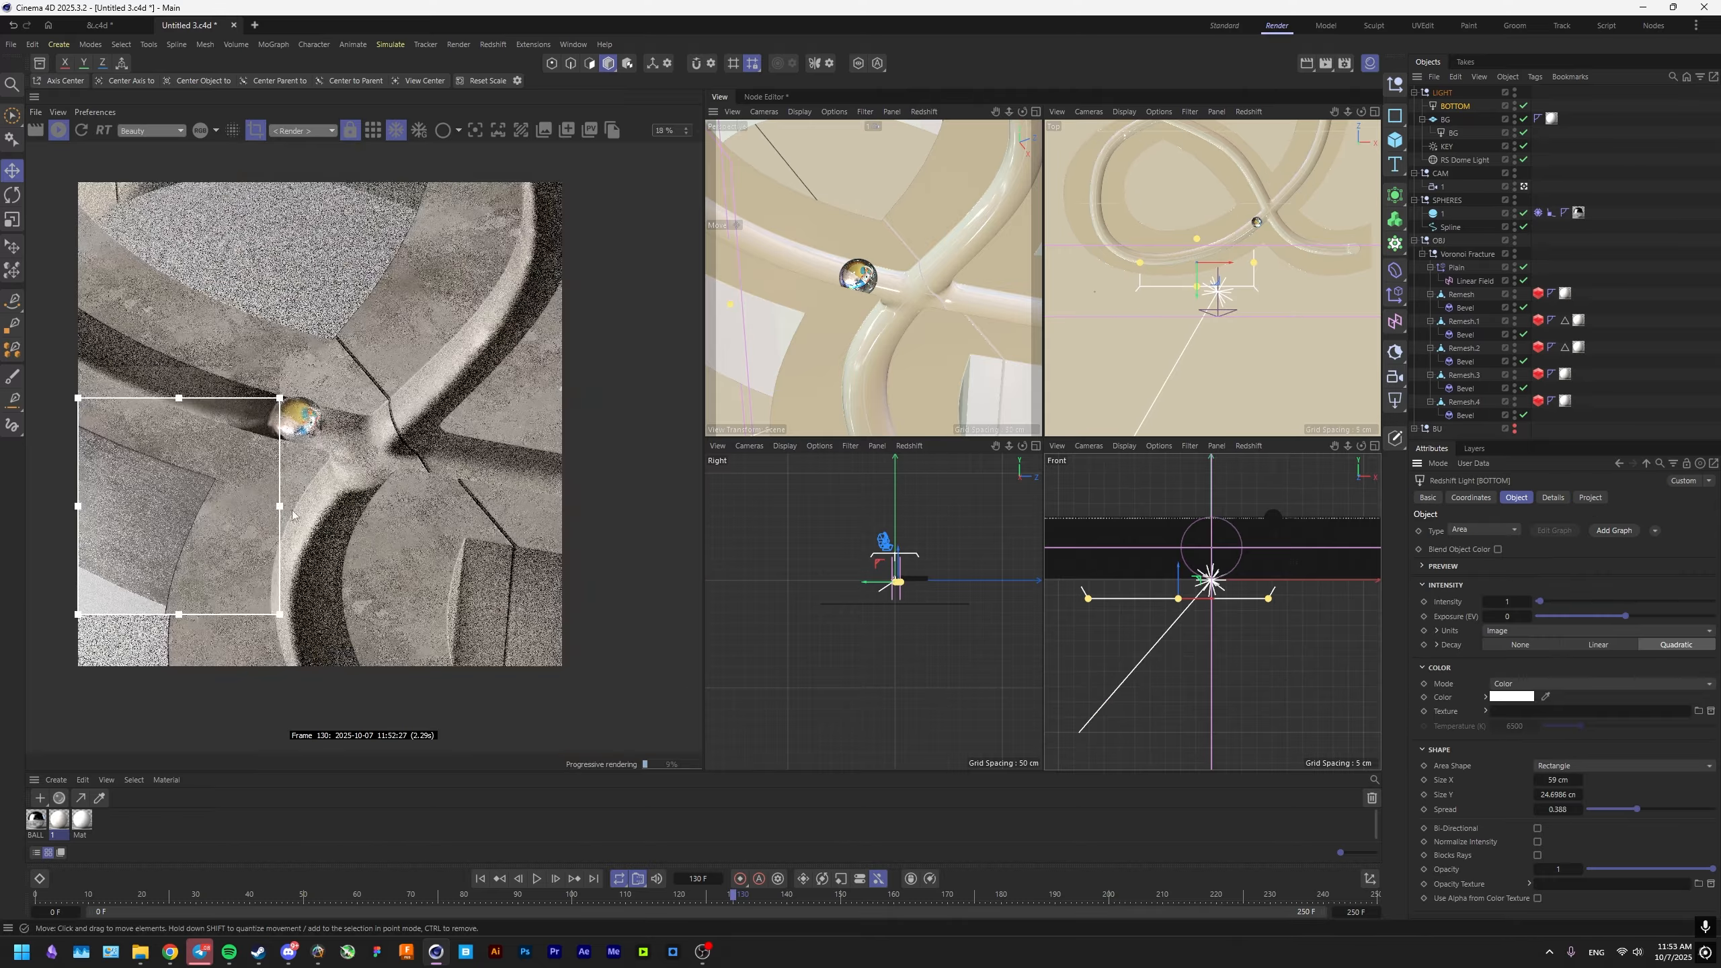
Examine the BOTTOM light's effect around the ball and the ampersand's lower-left cutout, repositioning the render region over the cutout's edge.
middle_drag(292, 514, 385, 509)
drag(492, 507, 652, 667)
scroll(414, 560, up, 6)
middle_drag(414, 560, 634, 587)
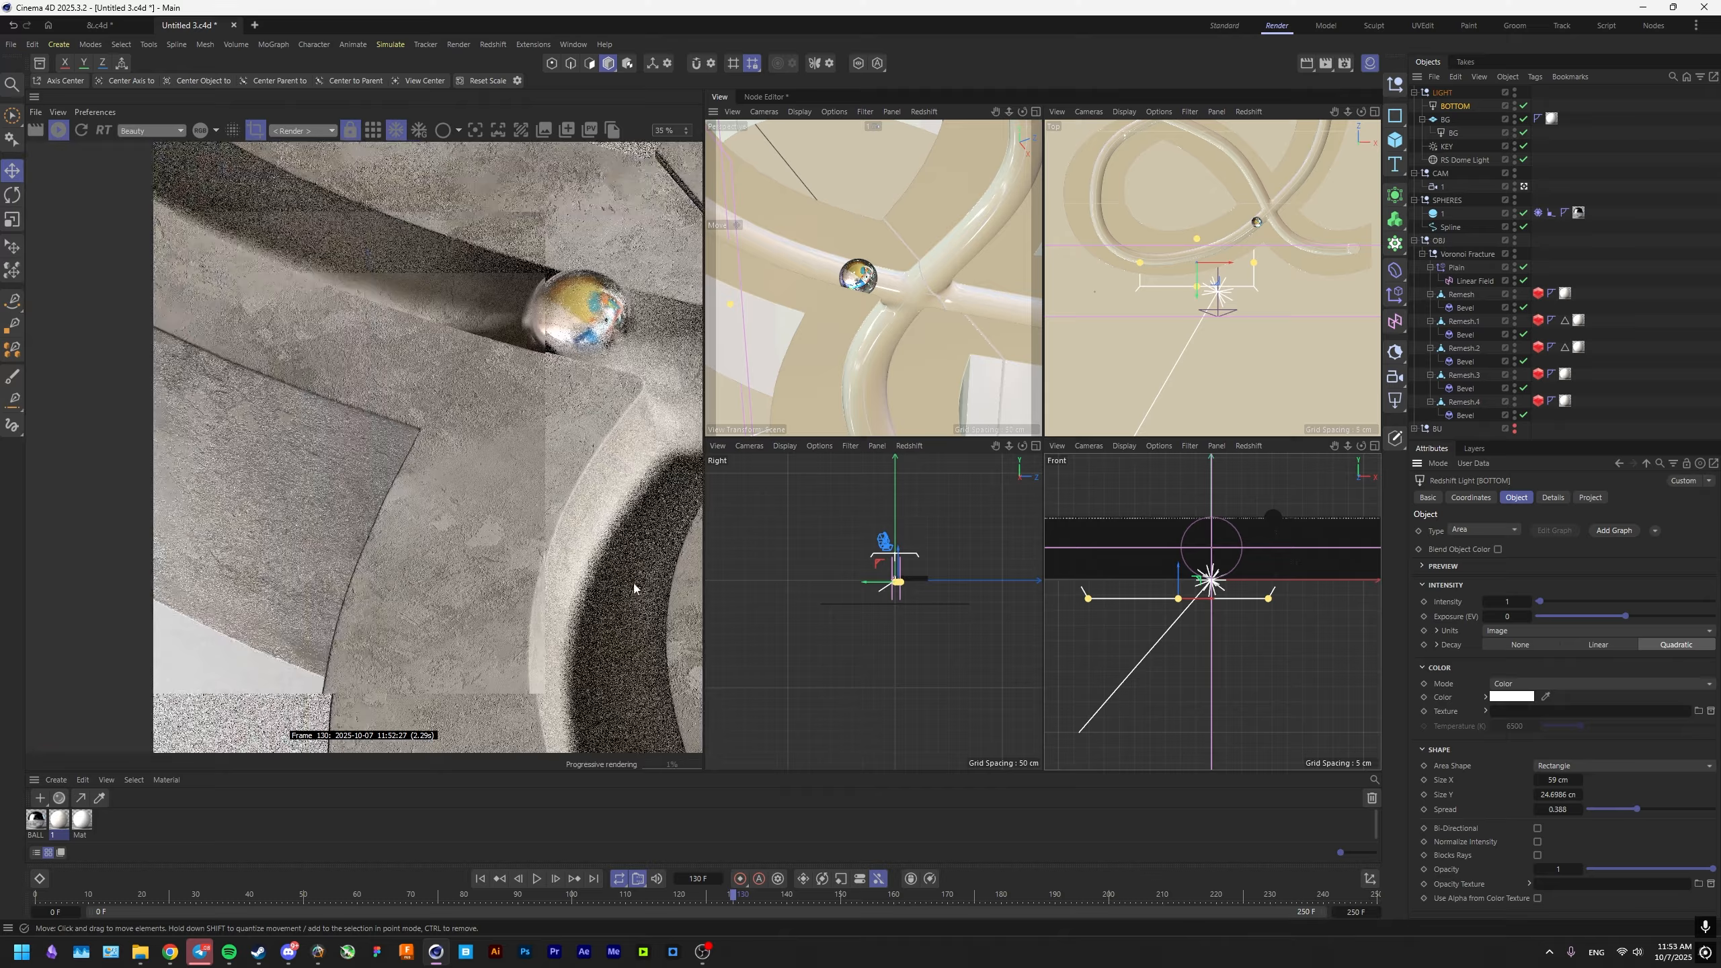
scroll(547, 506, down, 7)
middle_drag(547, 505, 559, 561)
drag(441, 422, 349, 684)
scroll(407, 534, up, 6)
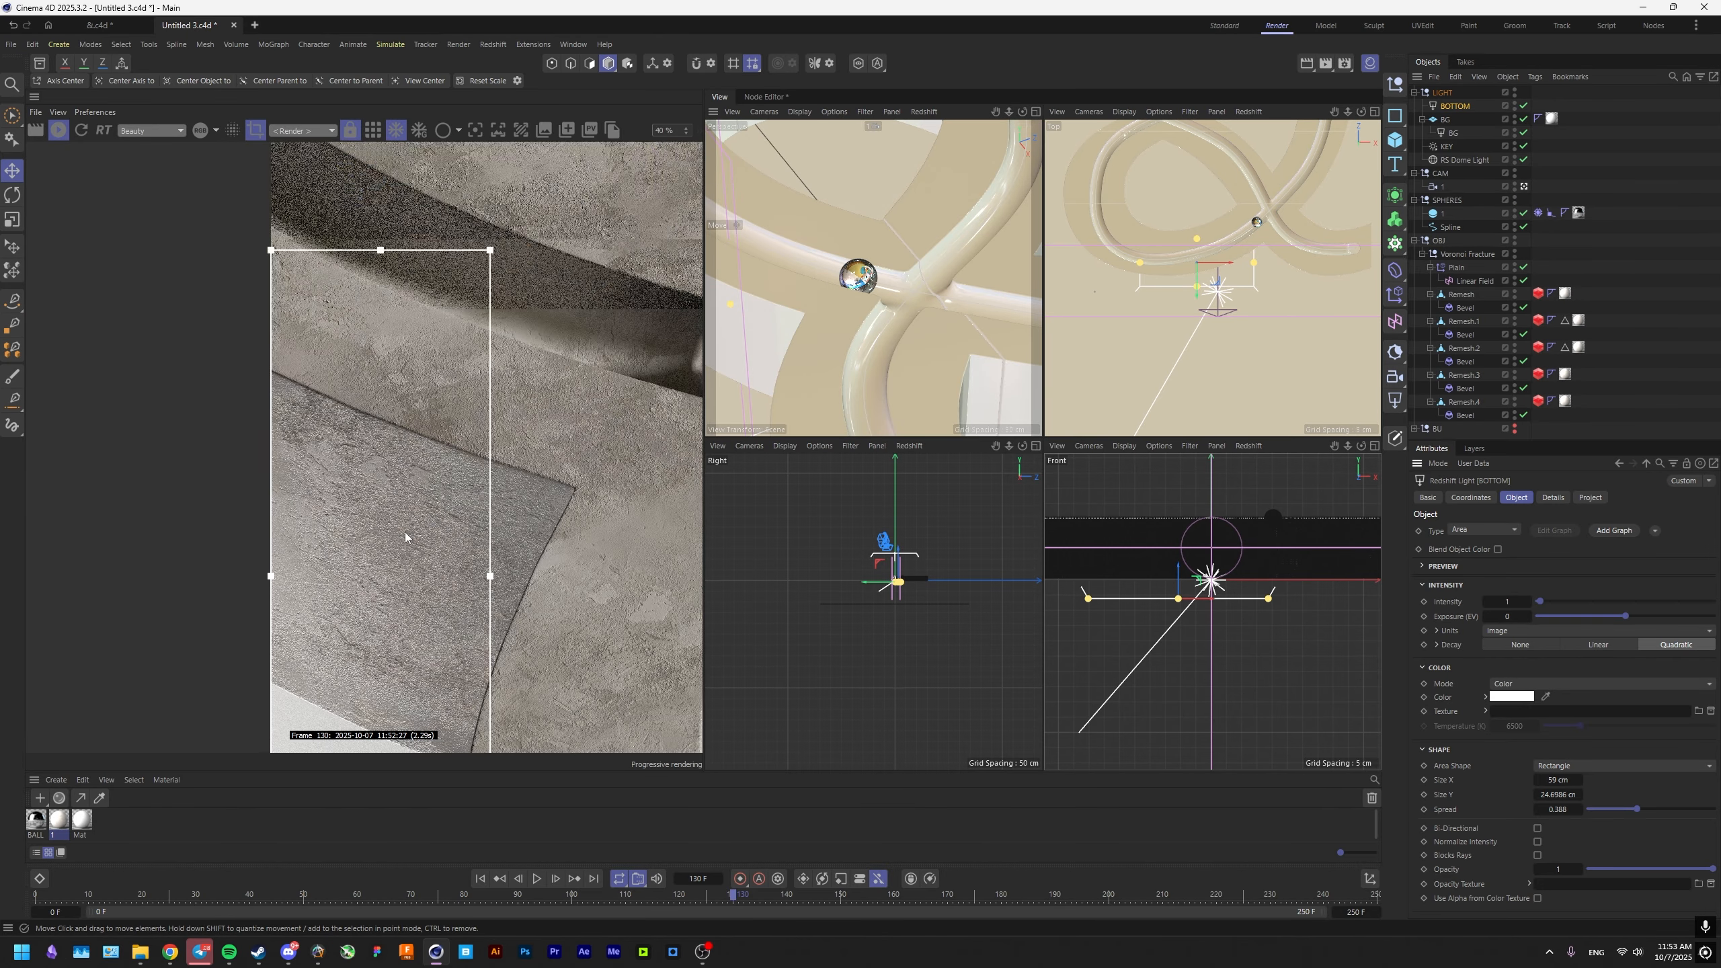
middle_drag(406, 533, 462, 510)
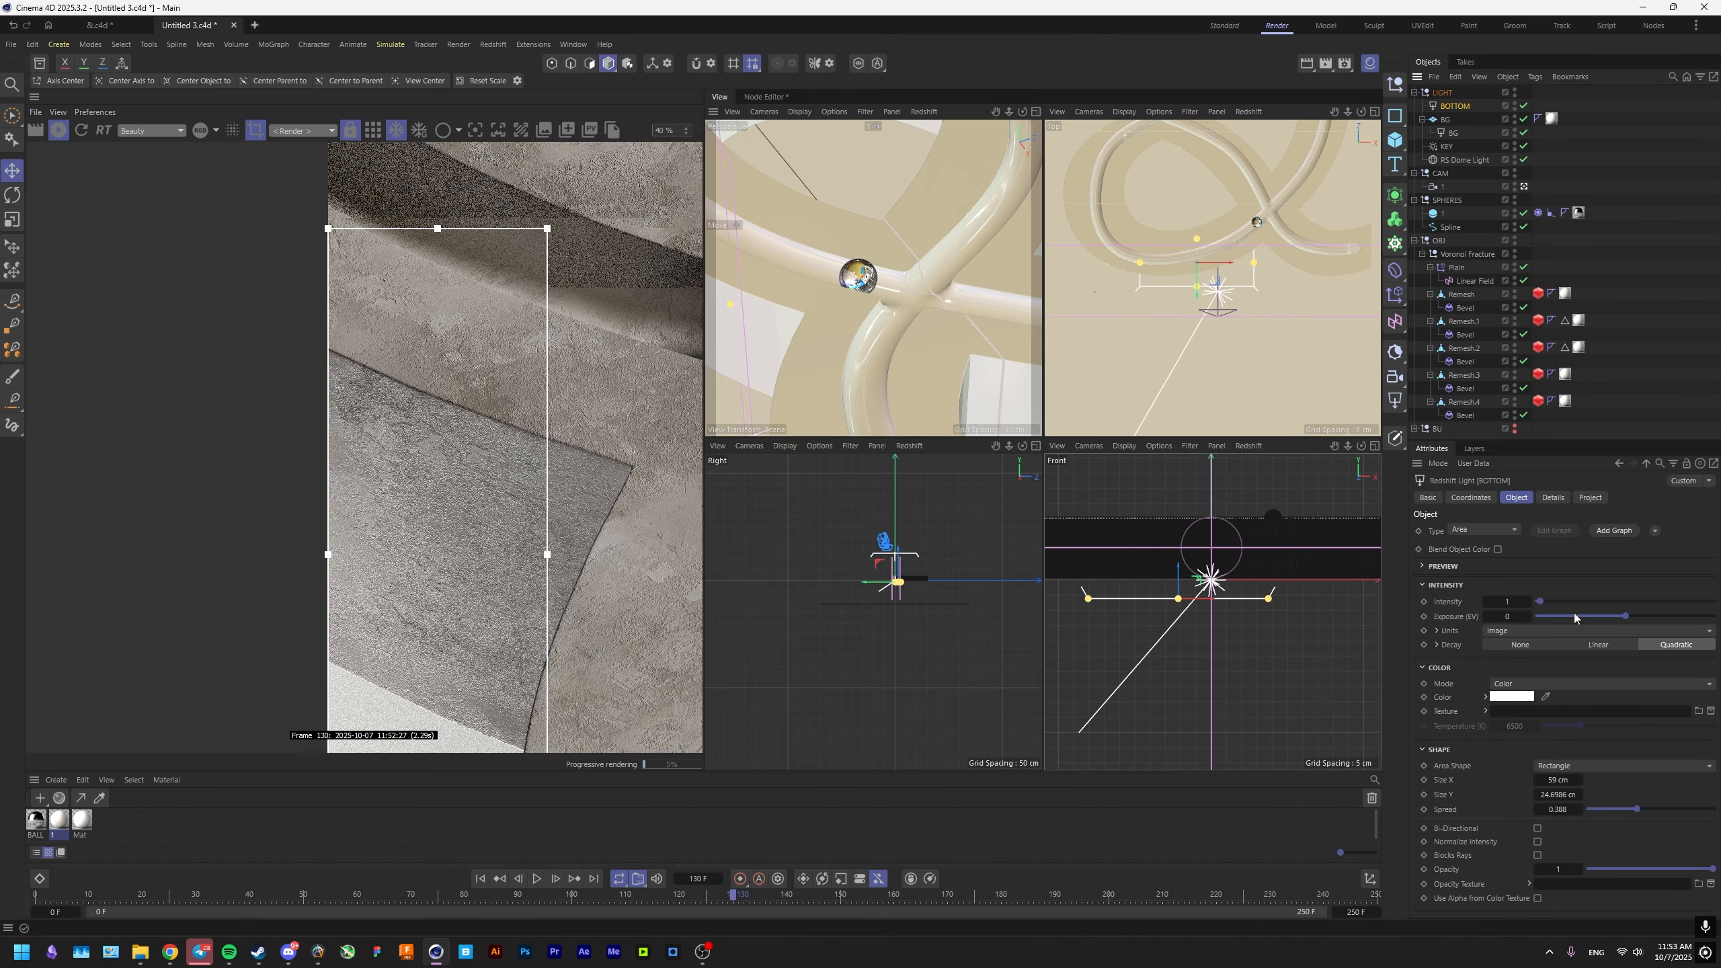
Switch the BOTTOM light's color mode to Temperature and set it to 5000 K.
click(1551, 684)
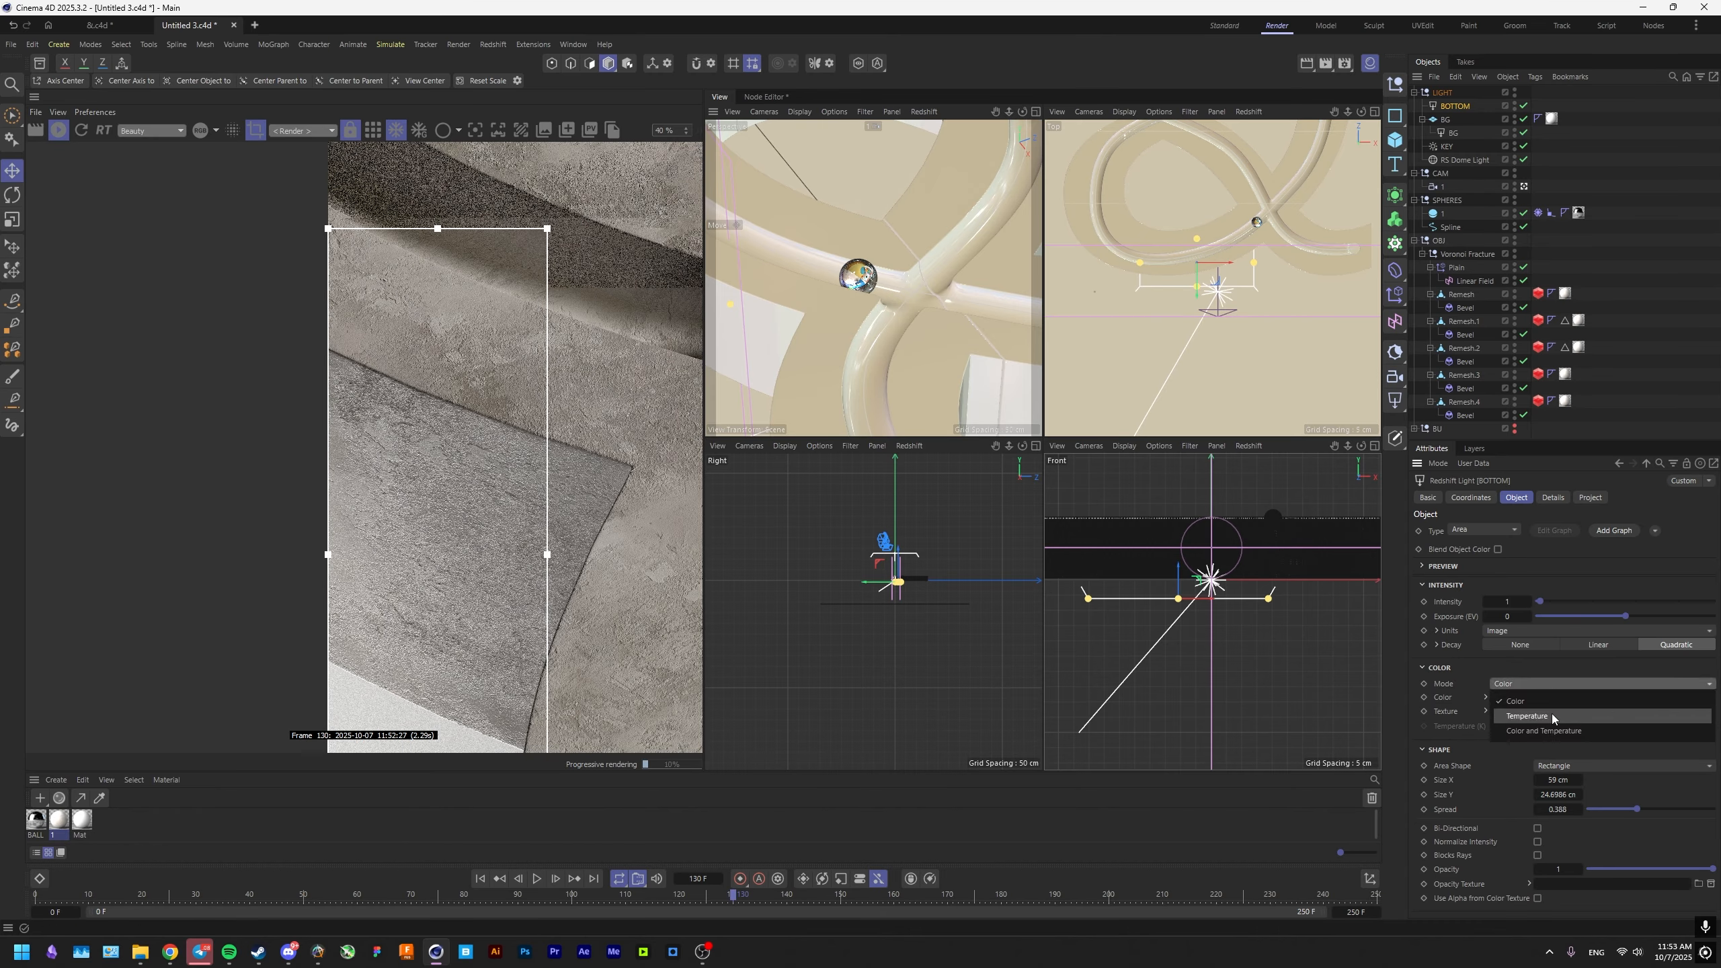
click(1551, 715)
key(Tab)
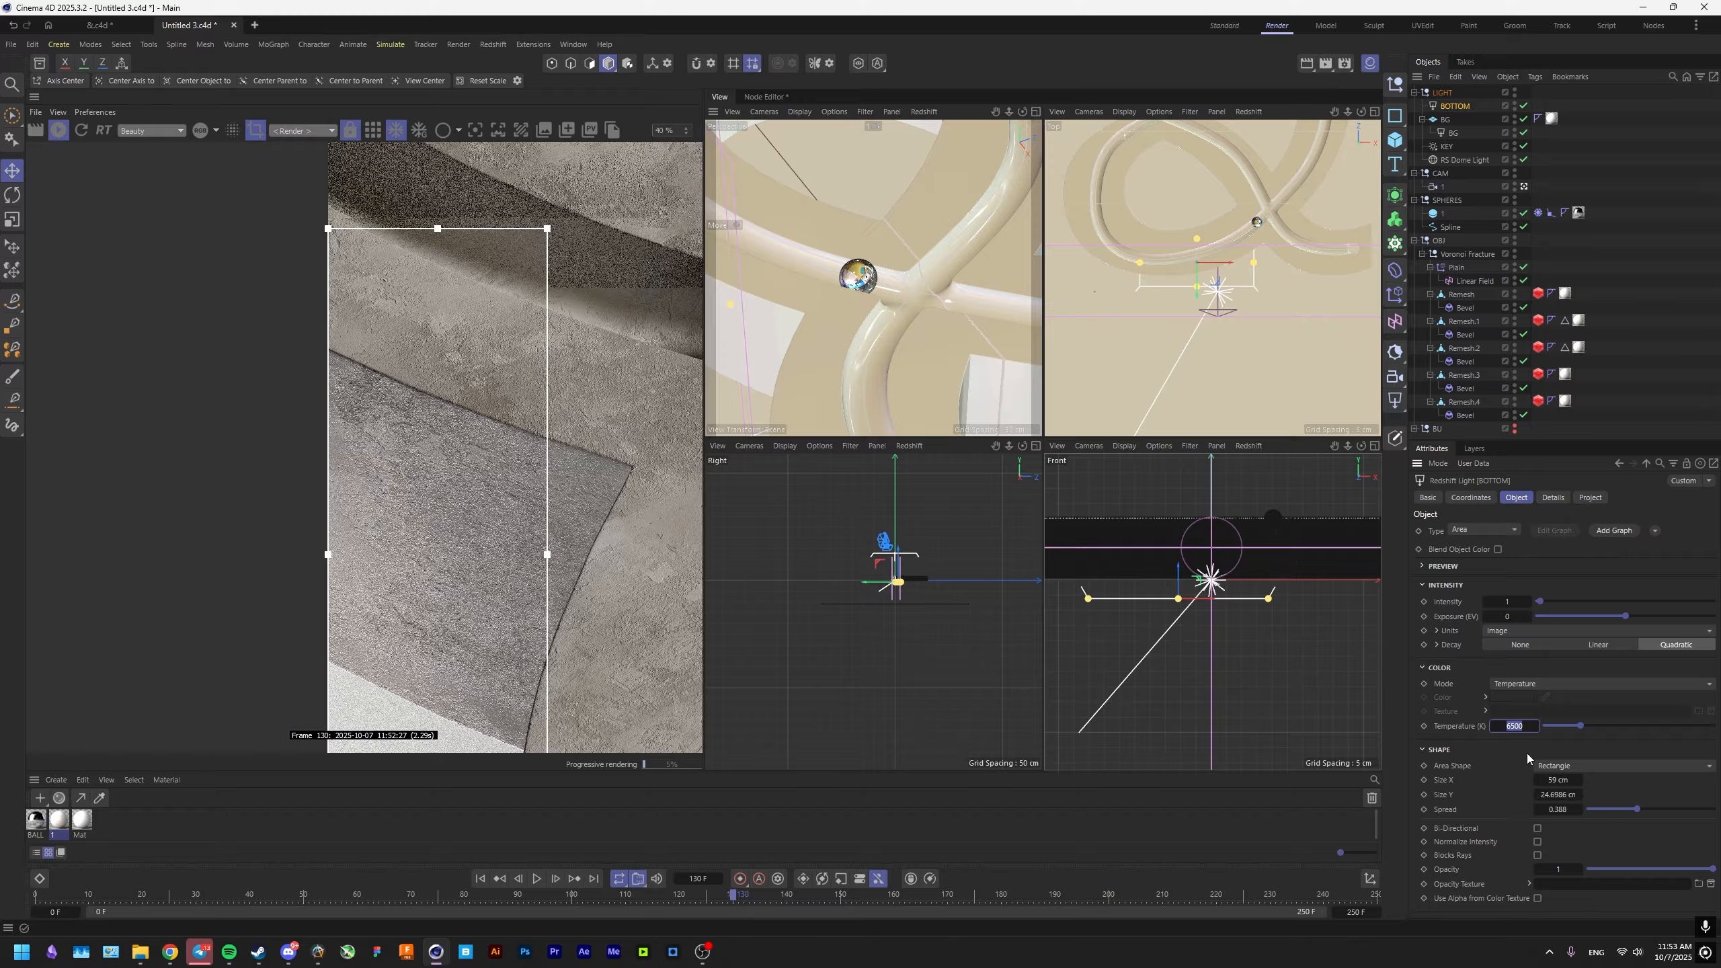
text(500)
key(Return)
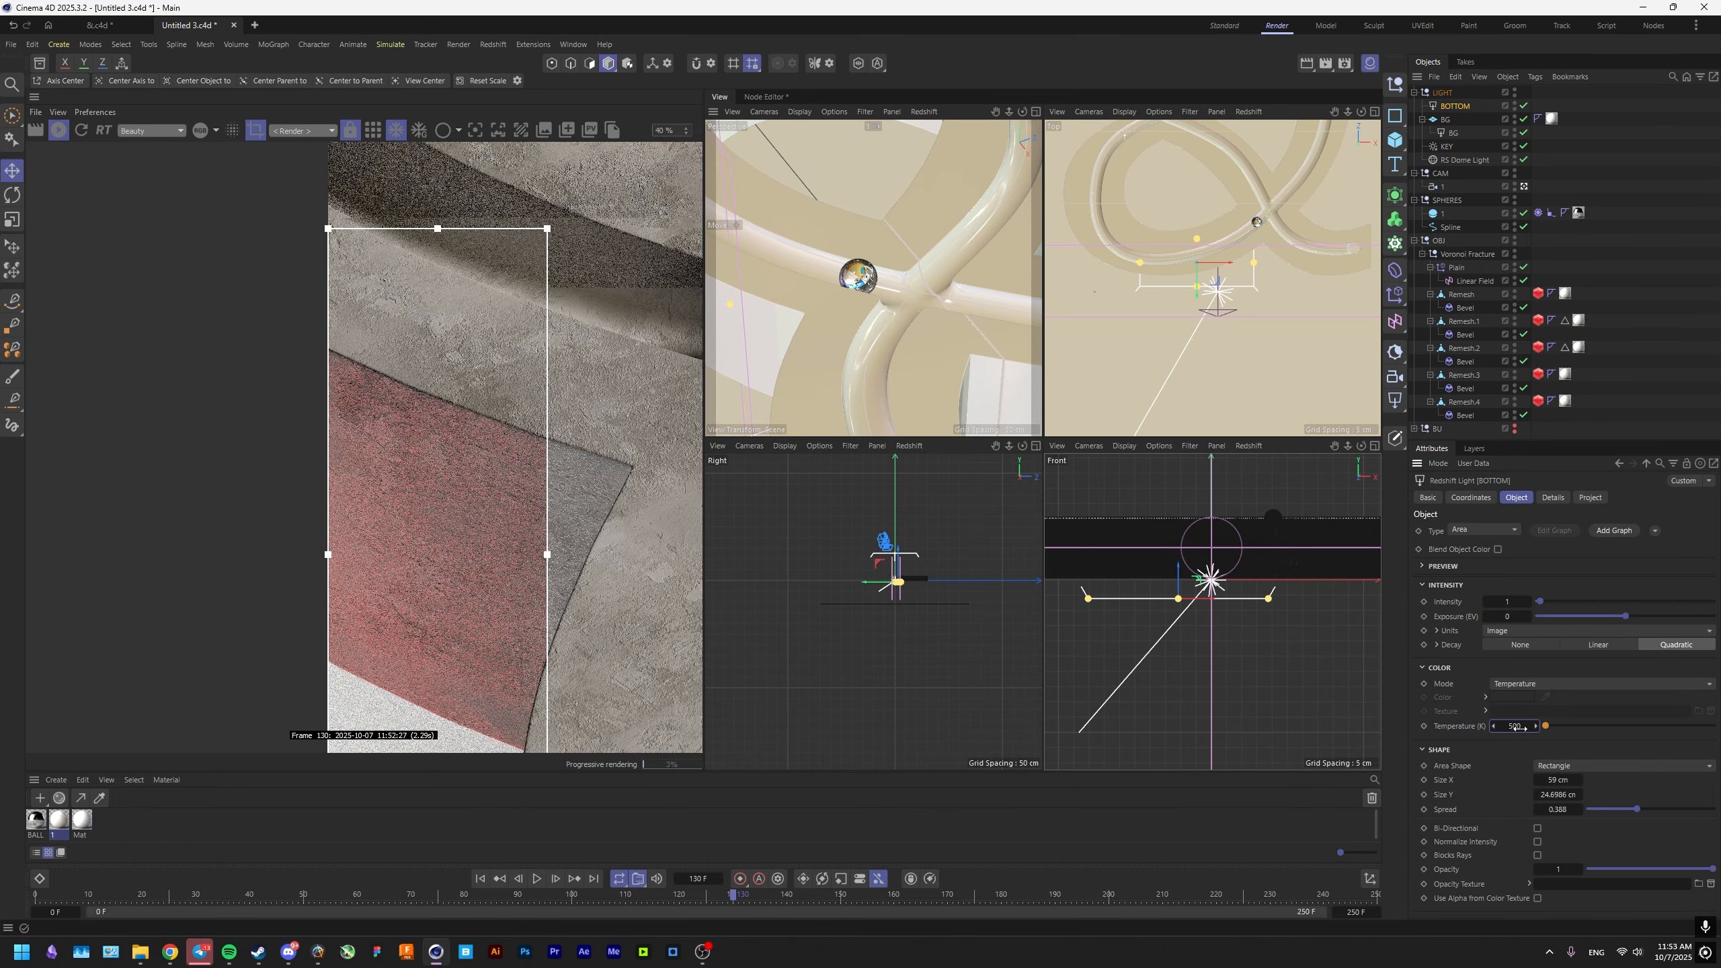
key(Return)
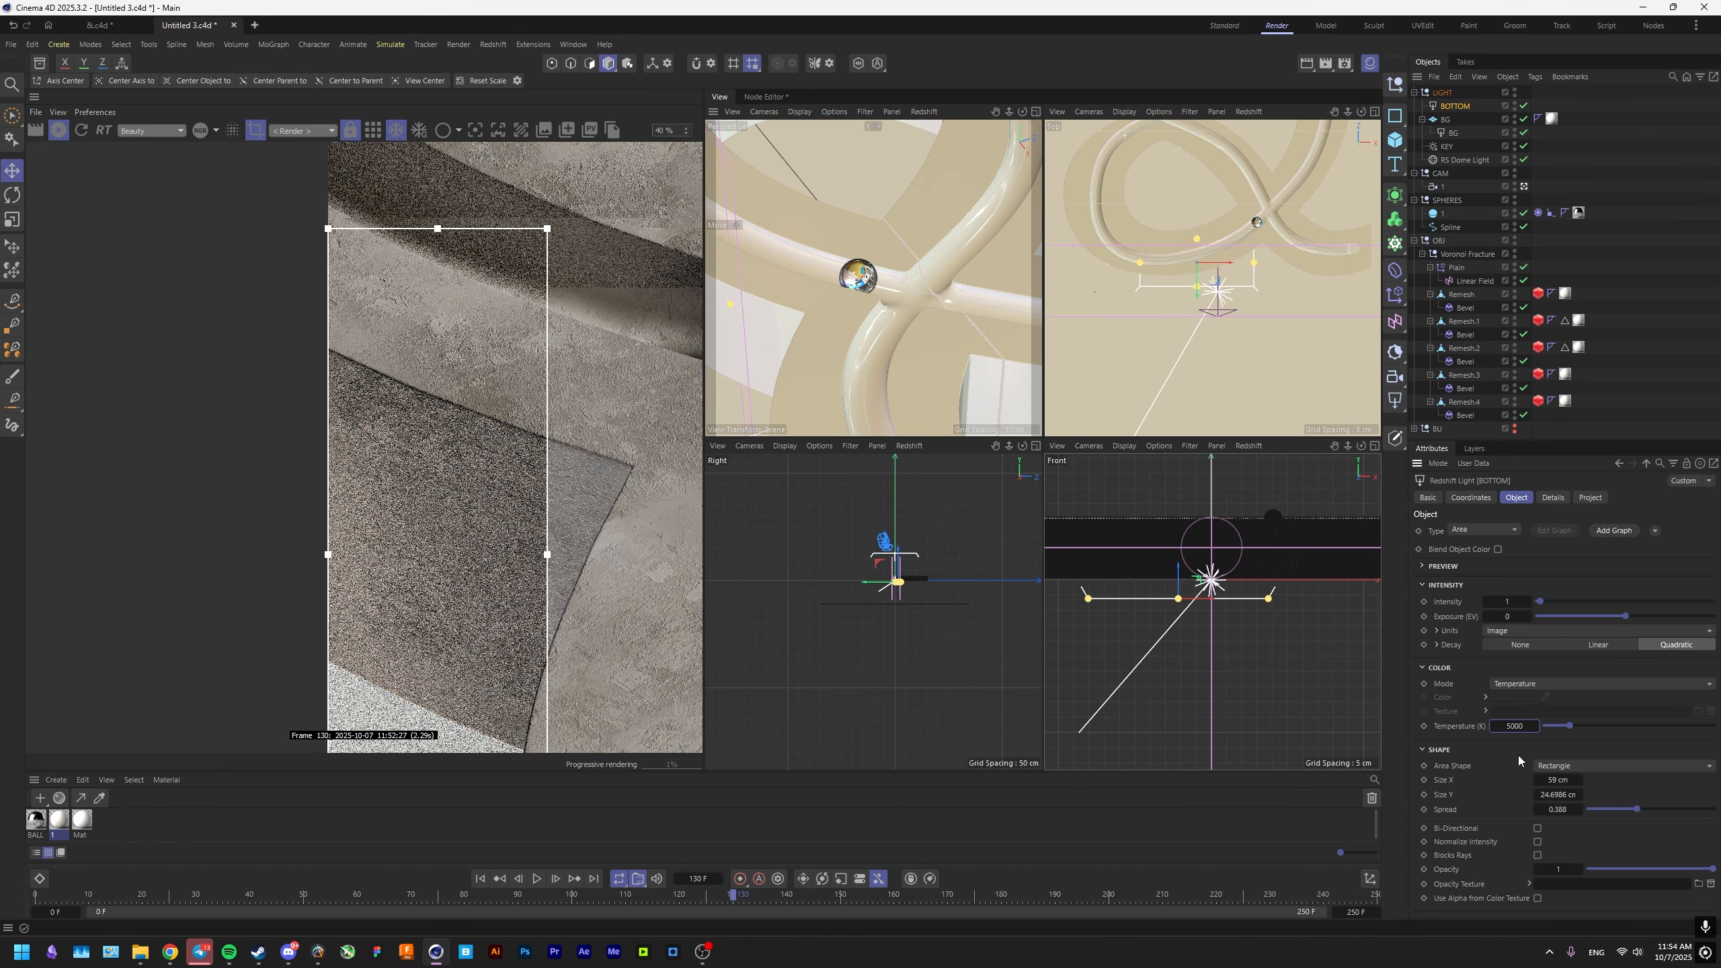
Examine the light's color on the lower-left cutout in a redrawn render region, turn the region off and check the whole frame.
scroll(522, 557, down, 2)
middle_drag(525, 551, 443, 537)
drag(542, 425, 258, 651)
scroll(443, 574, up, 7)
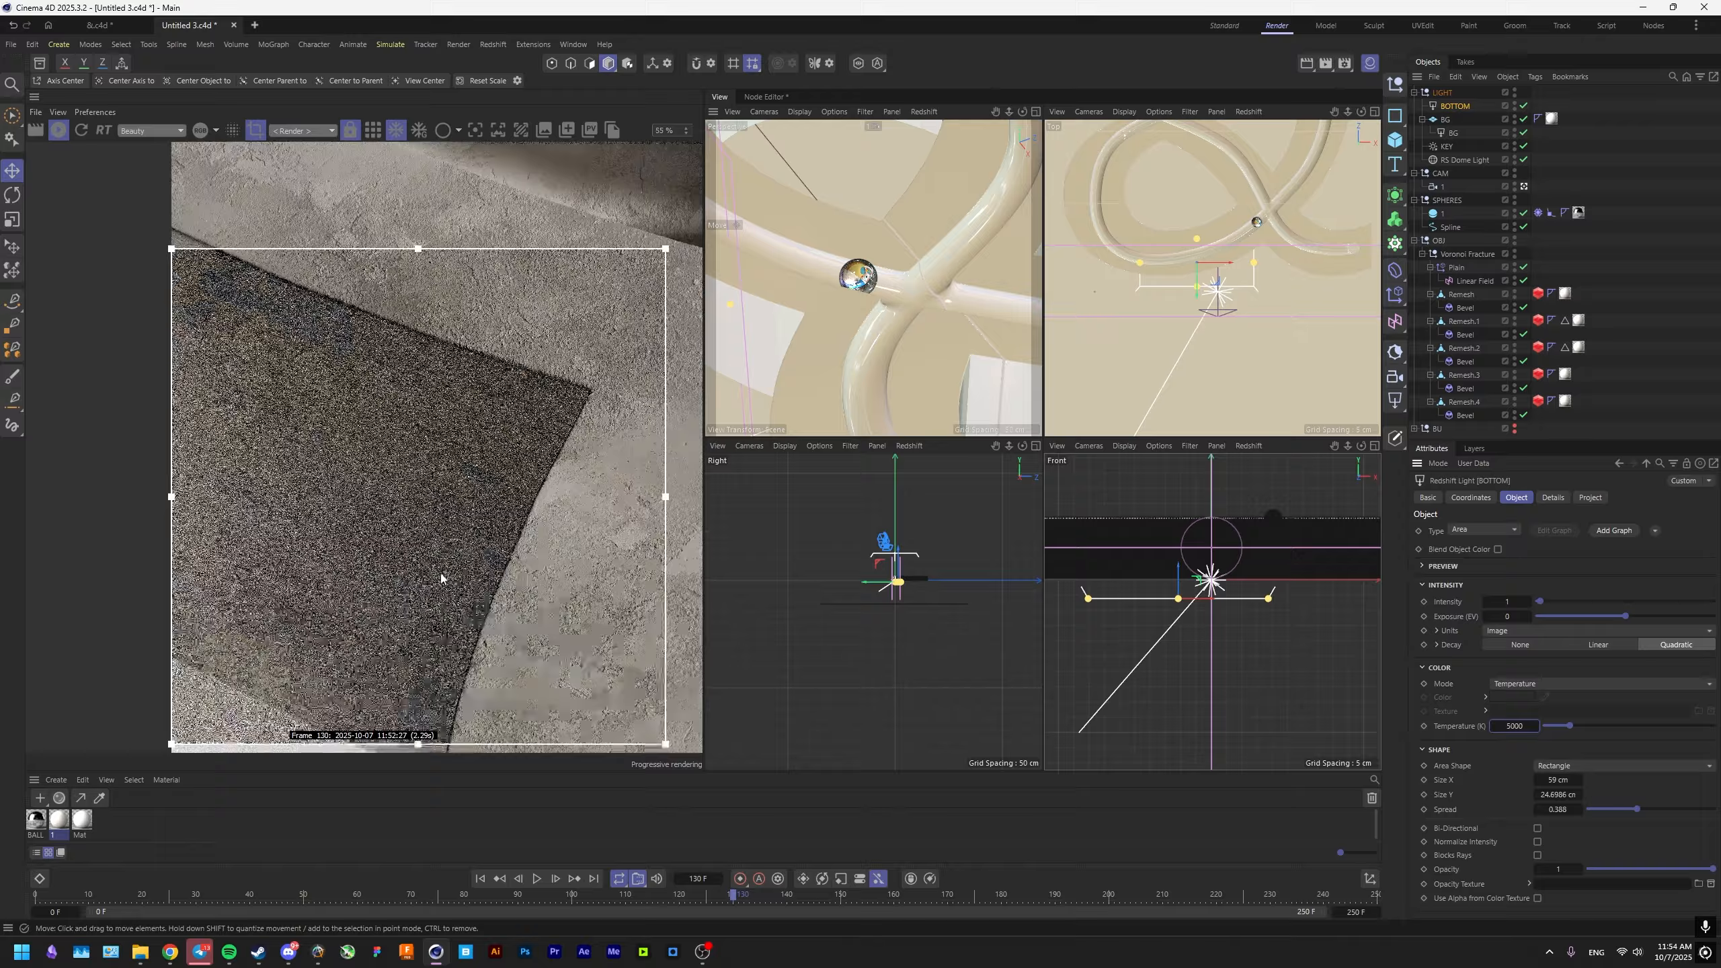
click(256, 131)
scroll(298, 340, down, 6)
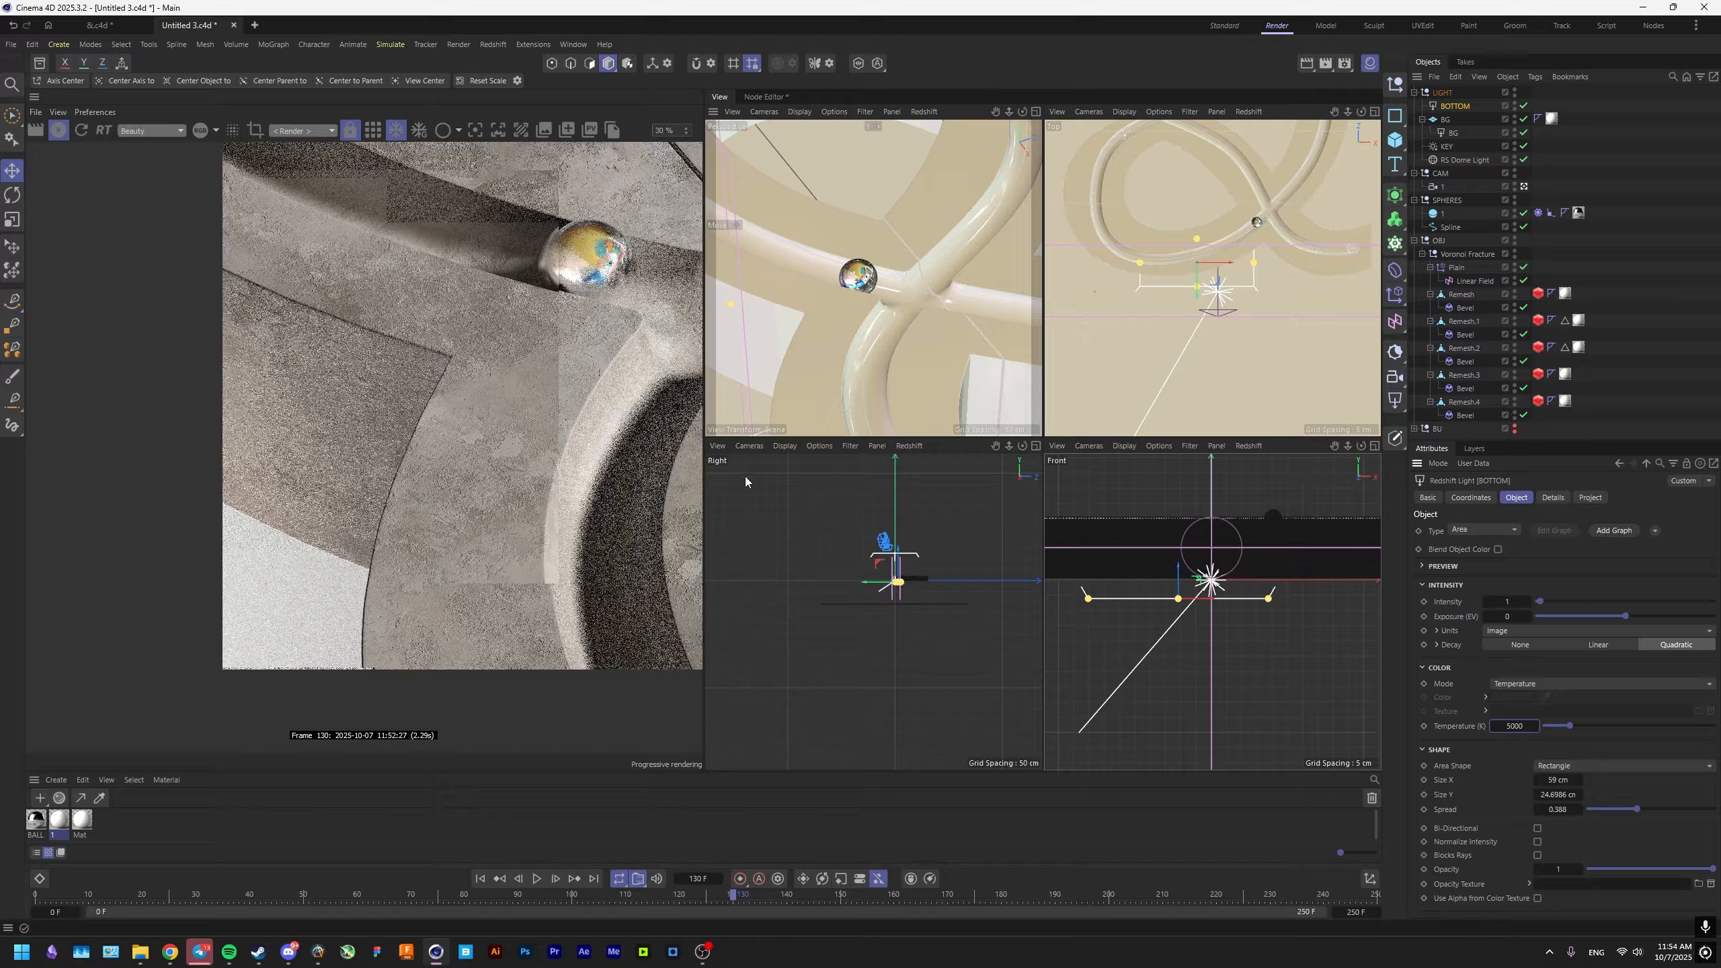
middle_drag(597, 328, 362, 512)
scroll(382, 479, down, 2)
key(F1)
scroll(363, 511, up, 4)
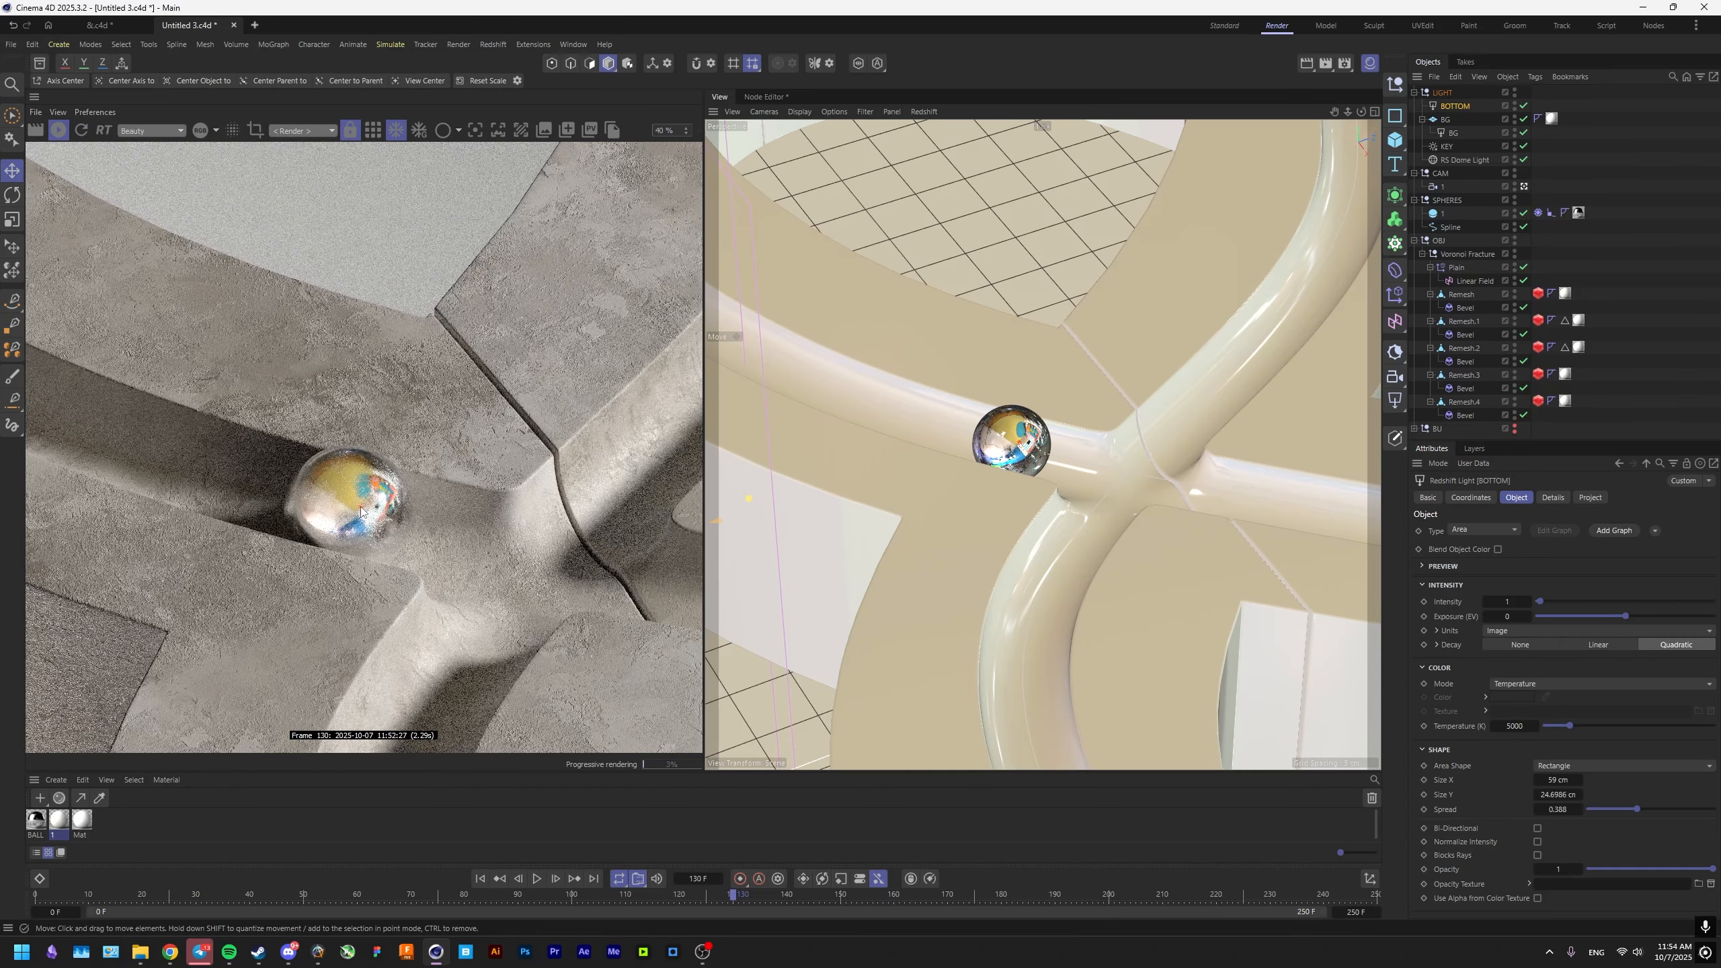
Open the concrete material's node graph, add a Maxon Noise node and set its type to Cell Voronoi.
double_click(65, 822)
double_click(1011, 240)
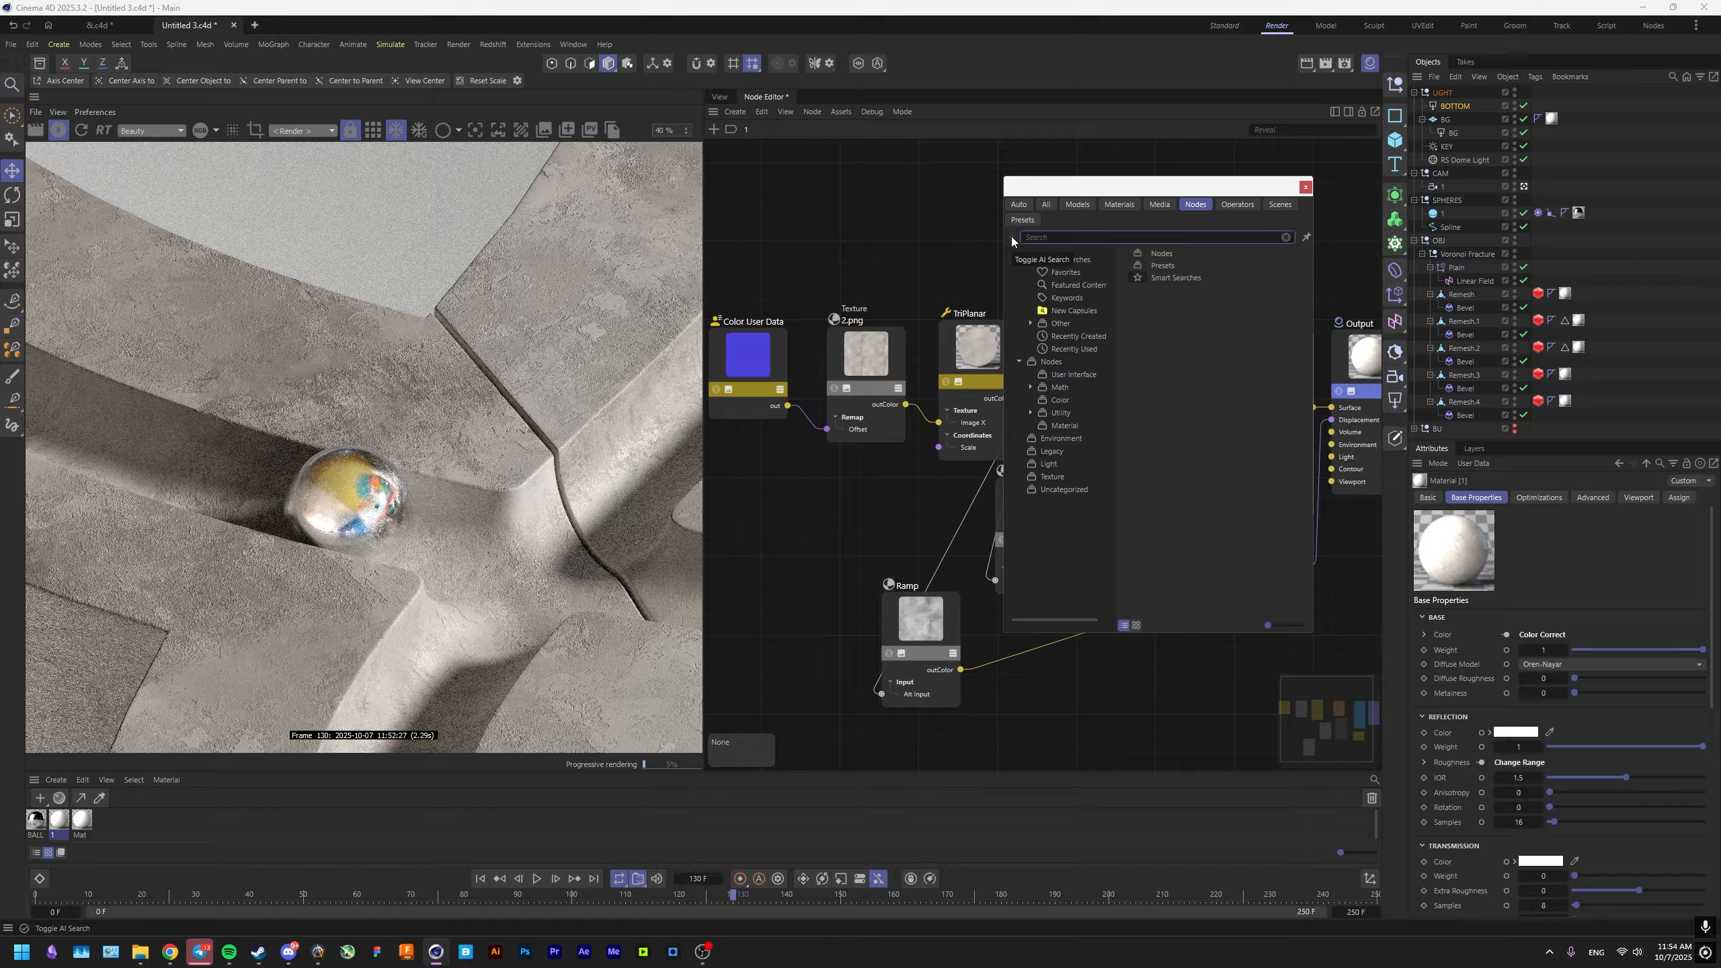
text(MAXON)
key(Return)
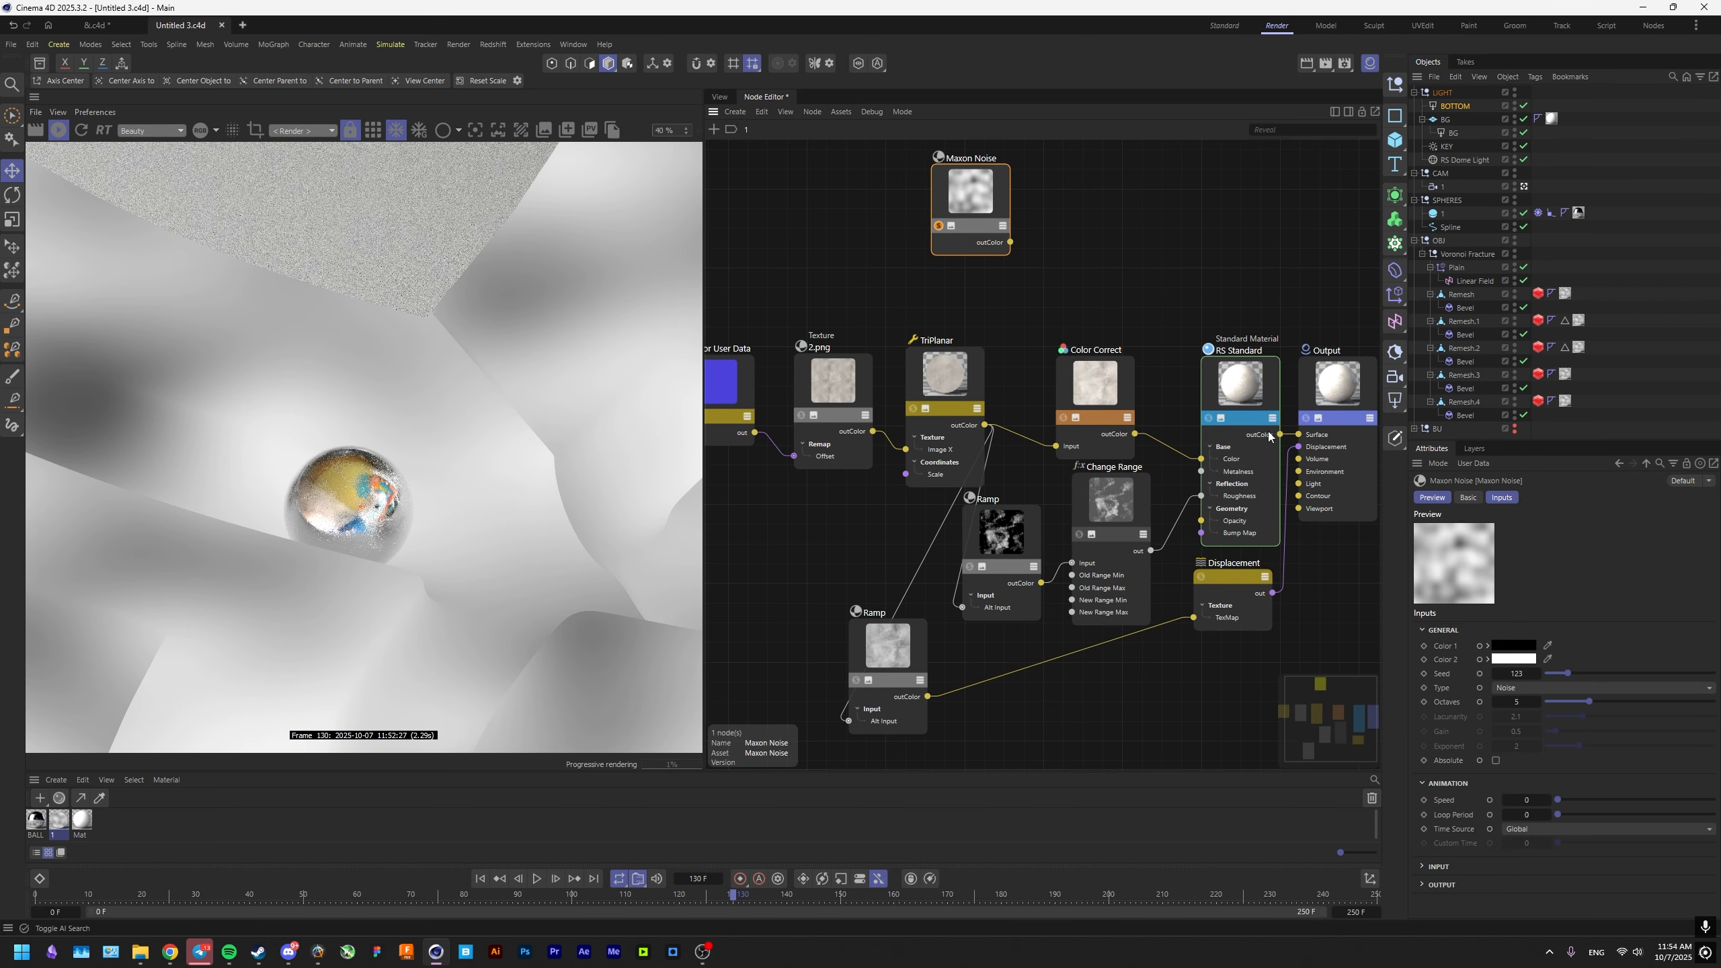
click(1544, 689)
click(1565, 528)
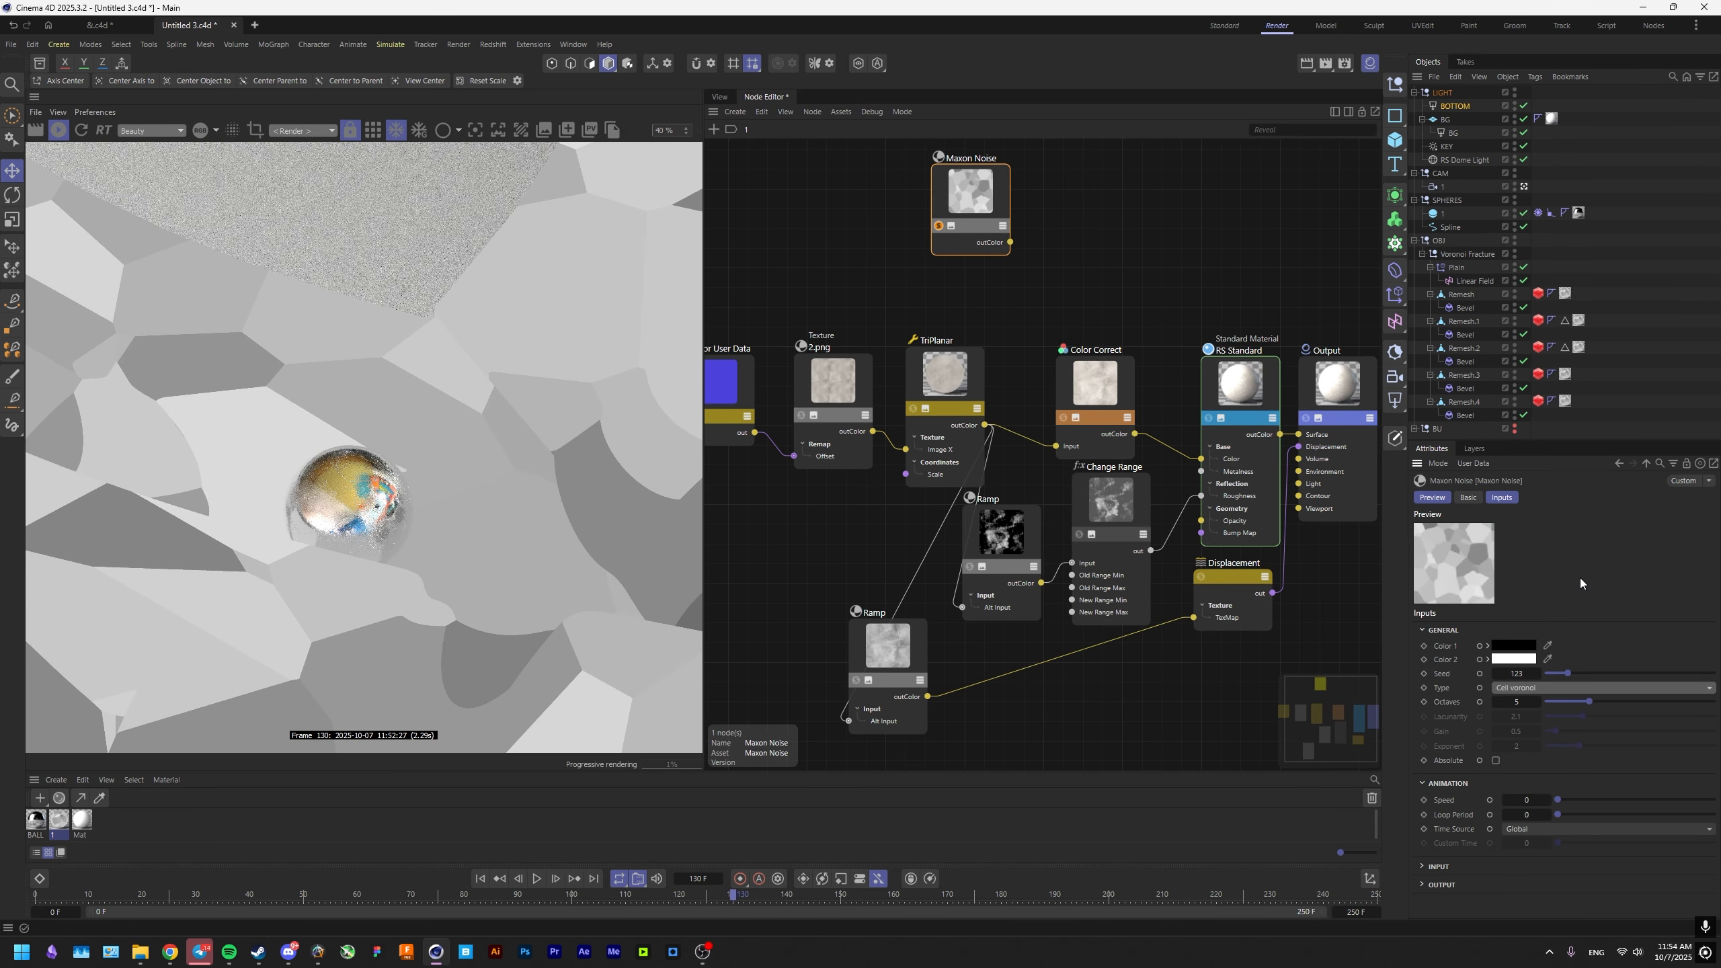
Try an overall scale of 2 for the Maxon Noise and settle on 1.
click(1470, 865)
scroll(1505, 851, down, 1)
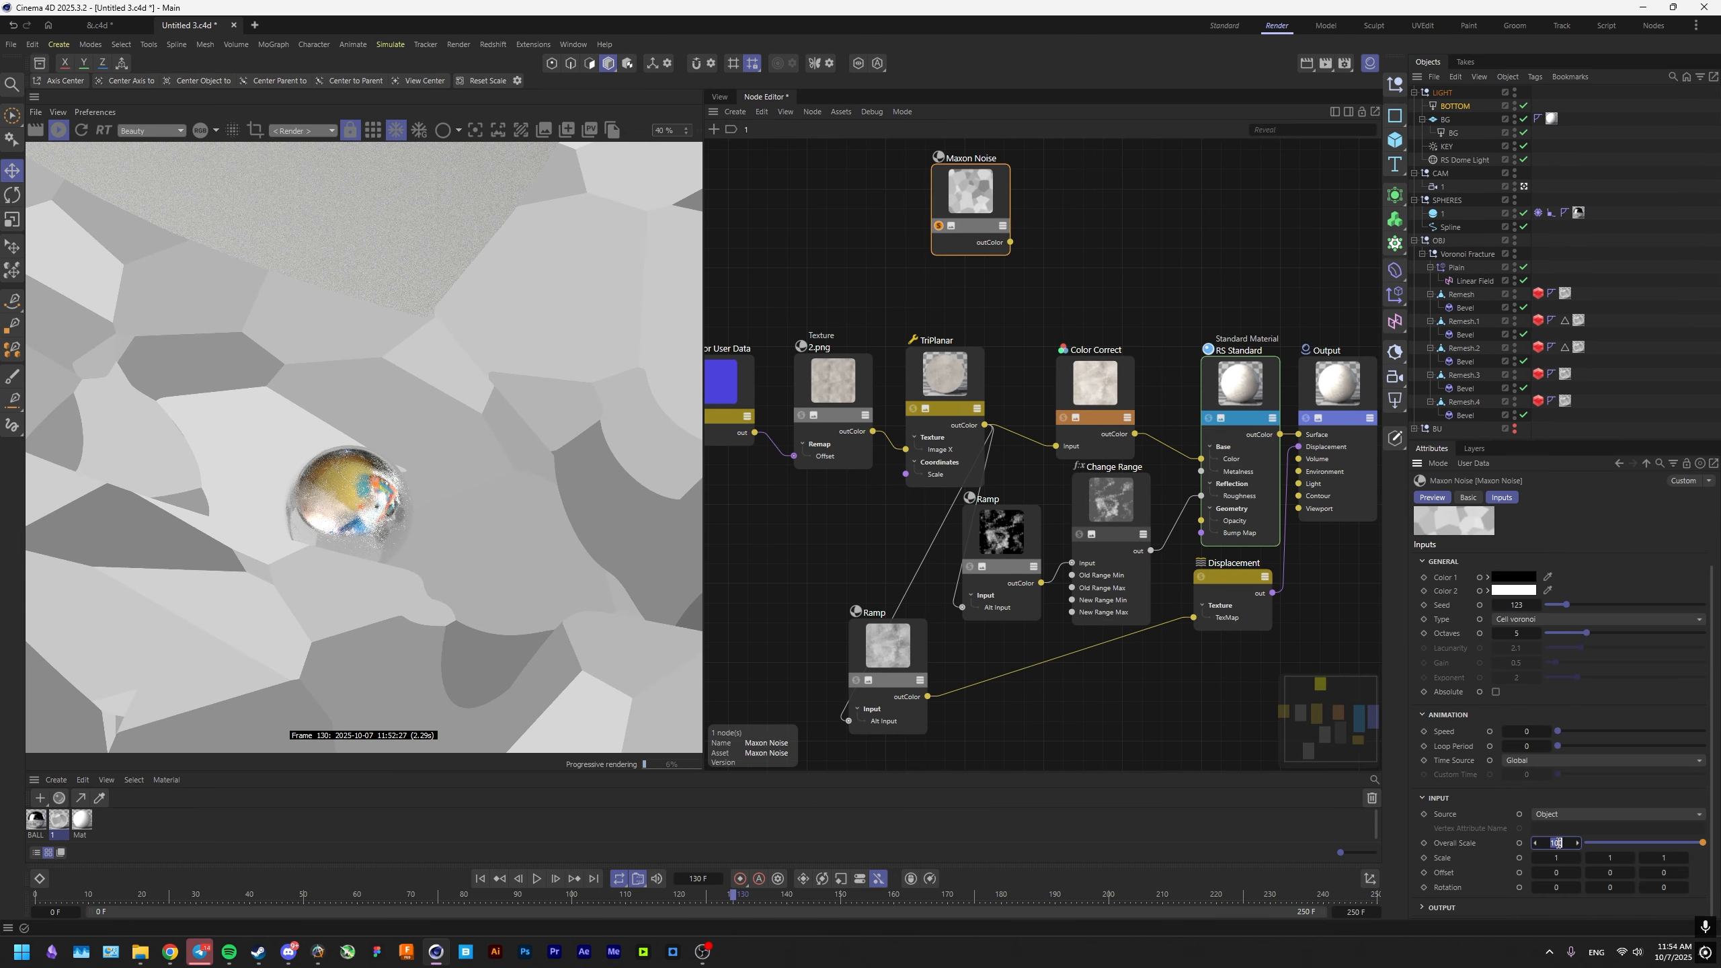
text(2)
key(Return)
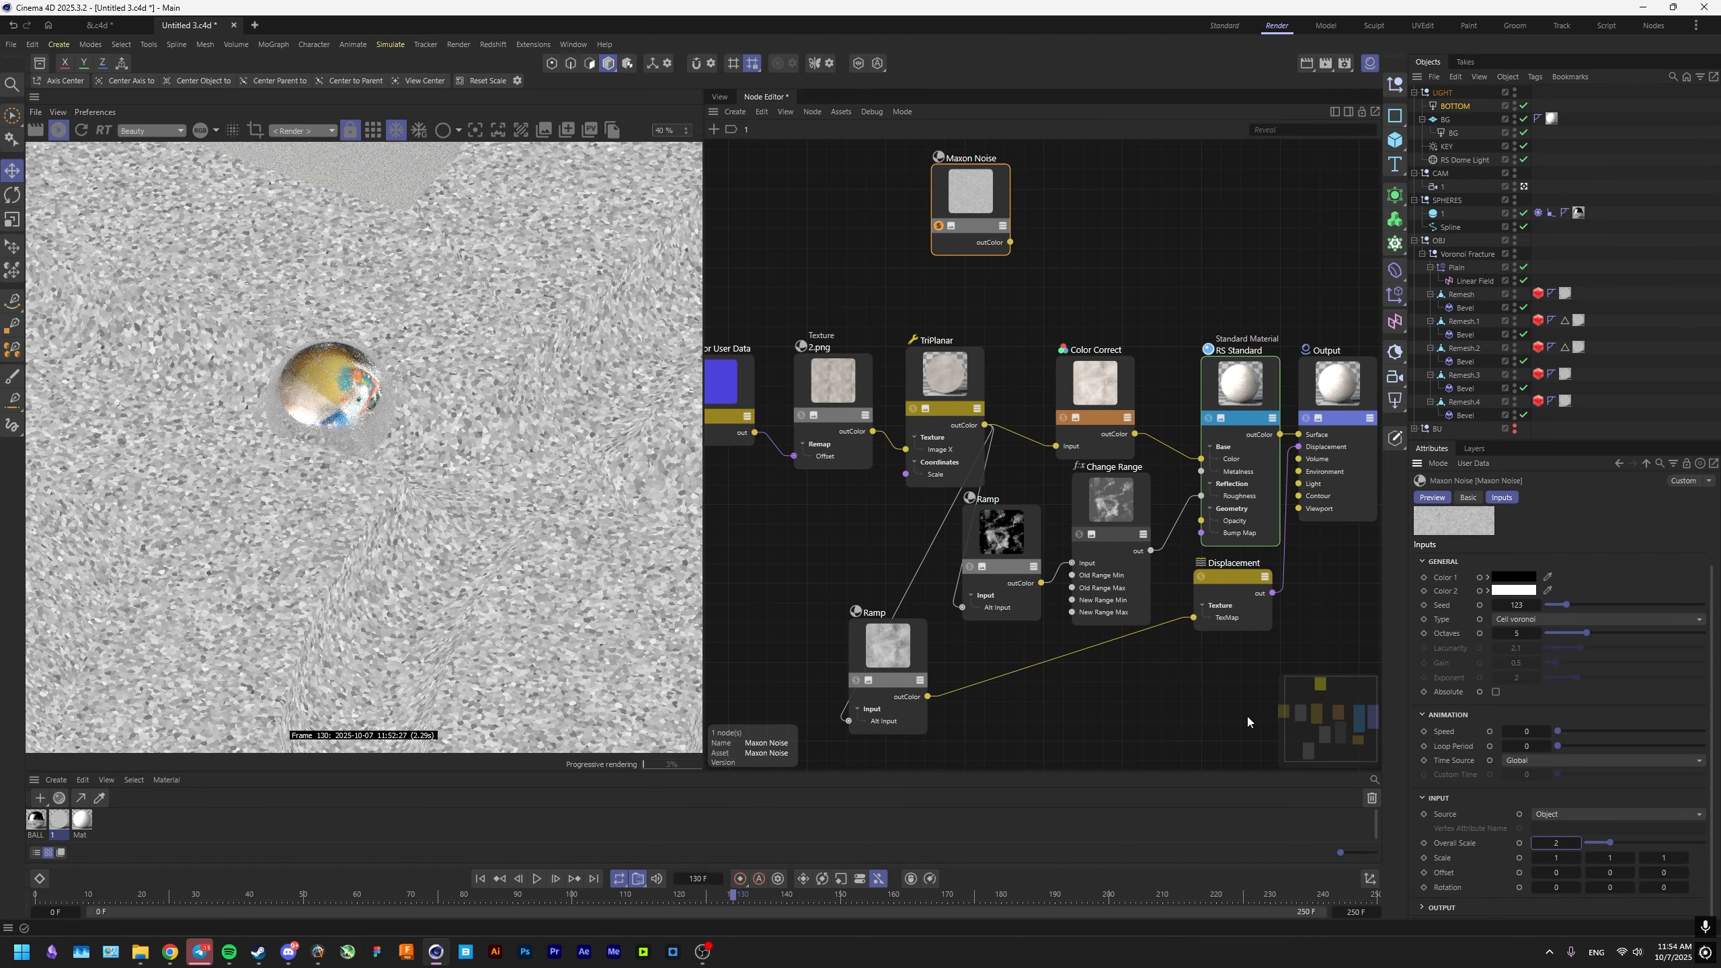
text(1)
key(Return)
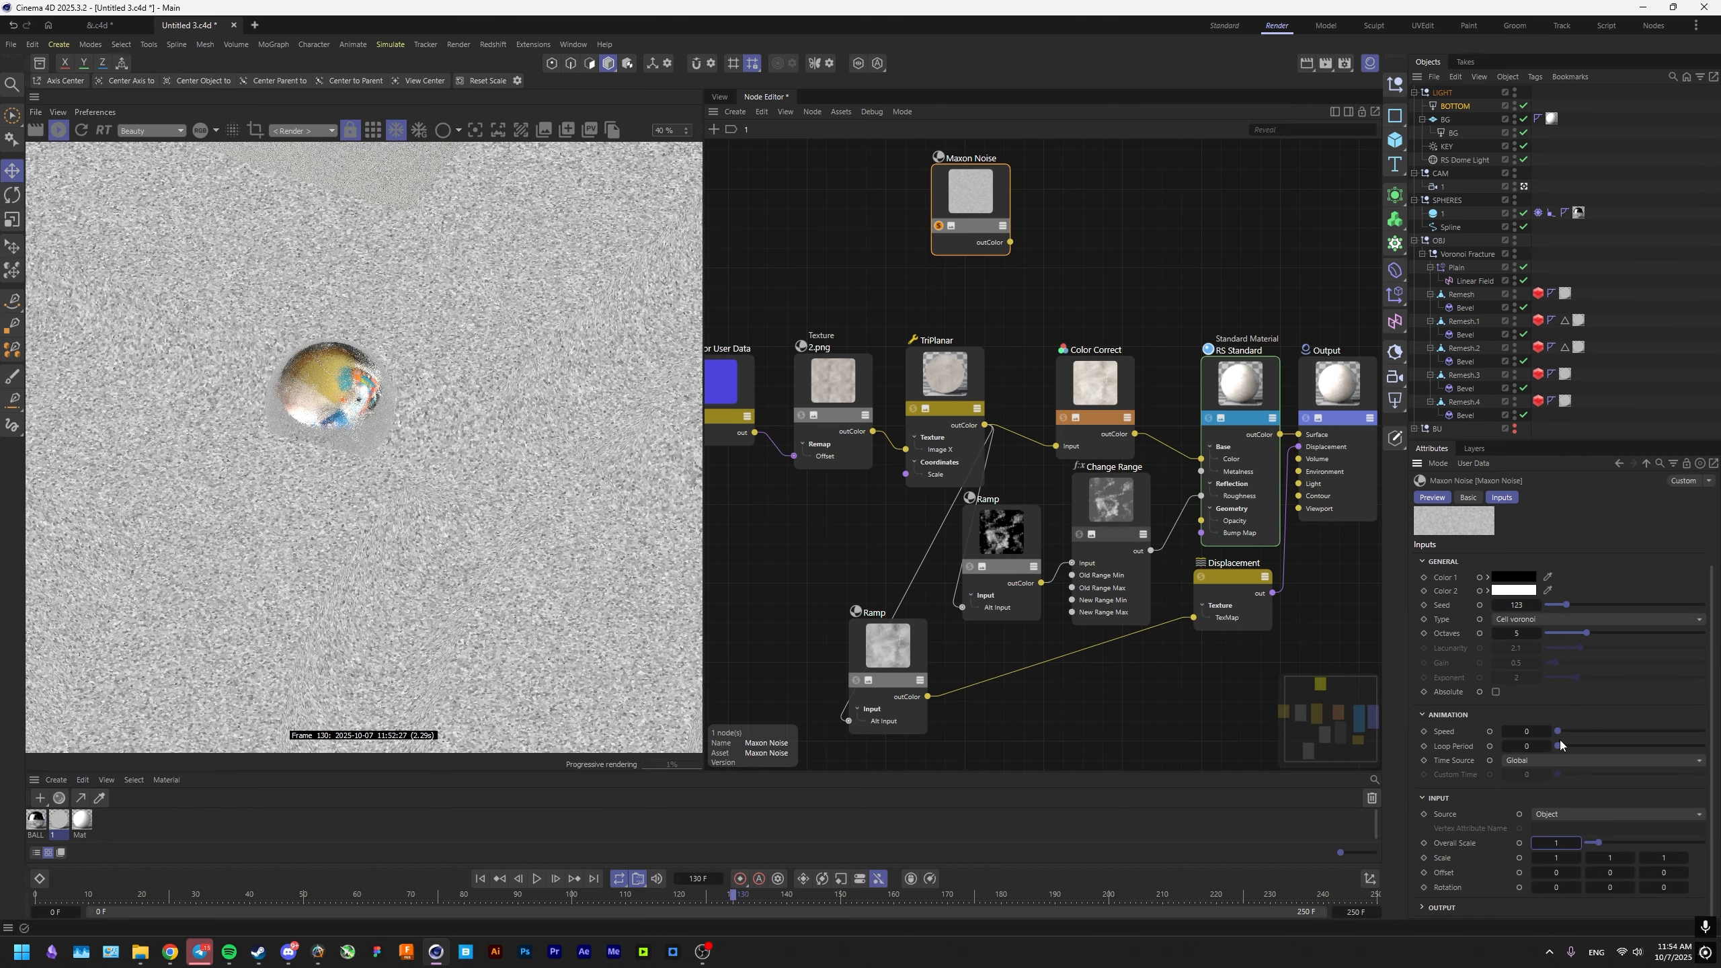
Raise the Maxon Noise output's Low Clip to about 0.812 to leave only small scattered white specks.
click(1424, 908)
scroll(1571, 856, down, 1)
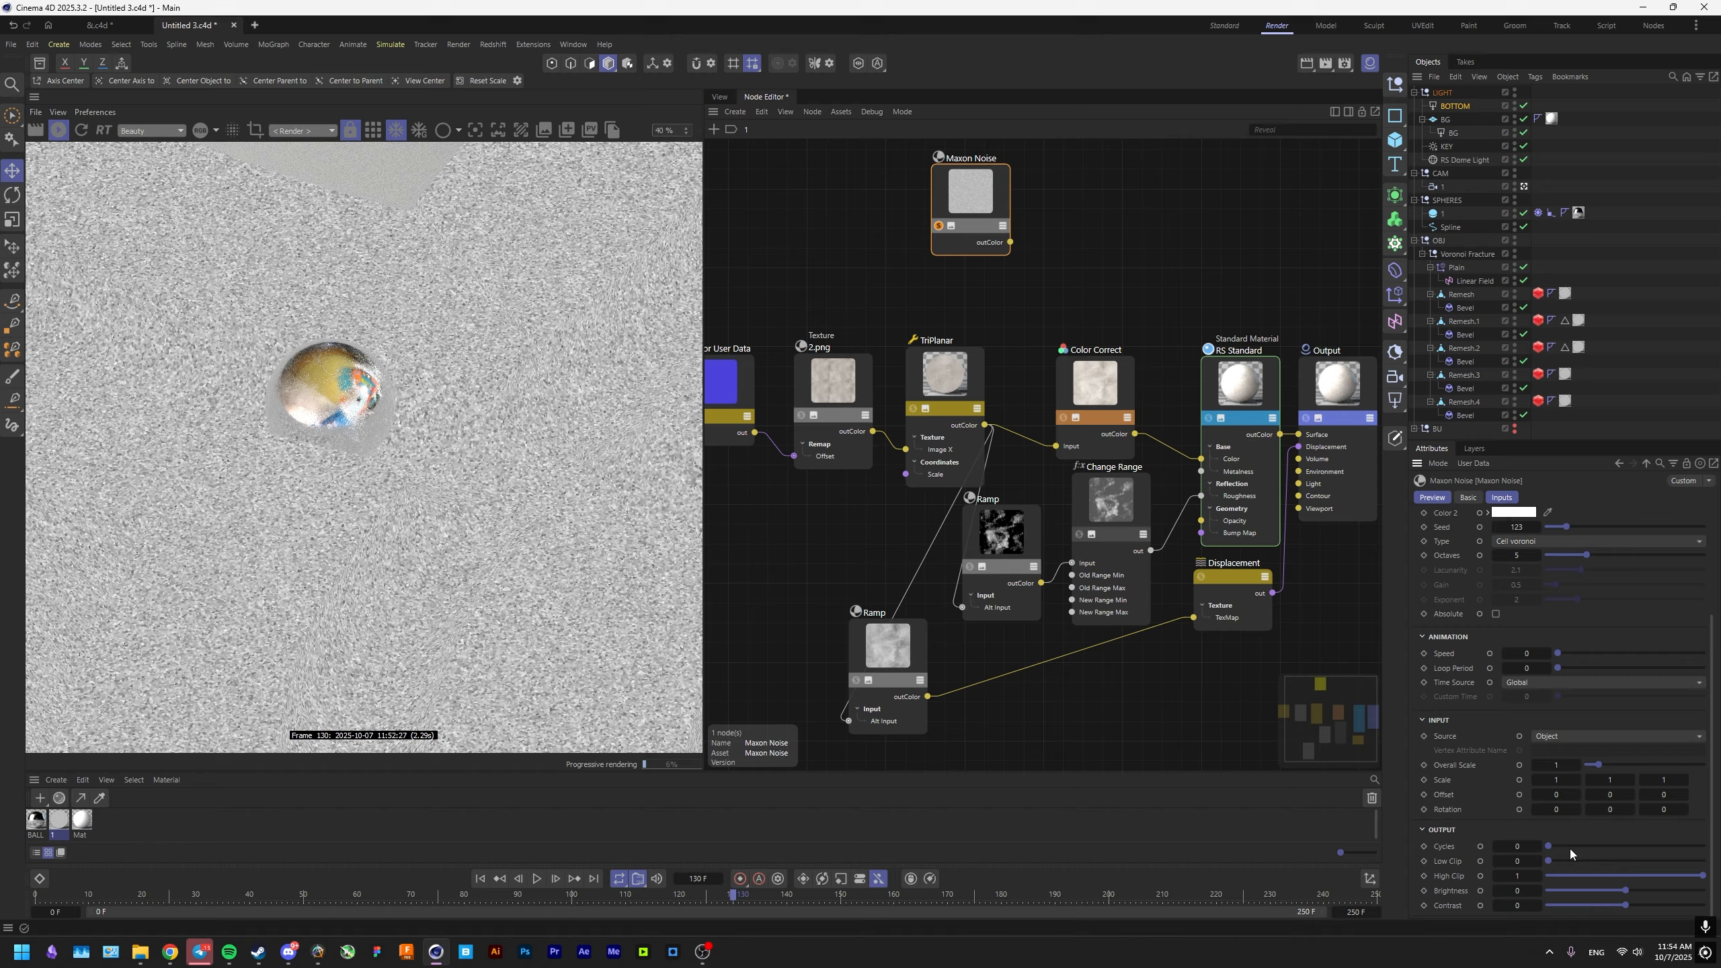
drag(1595, 862, 1676, 867)
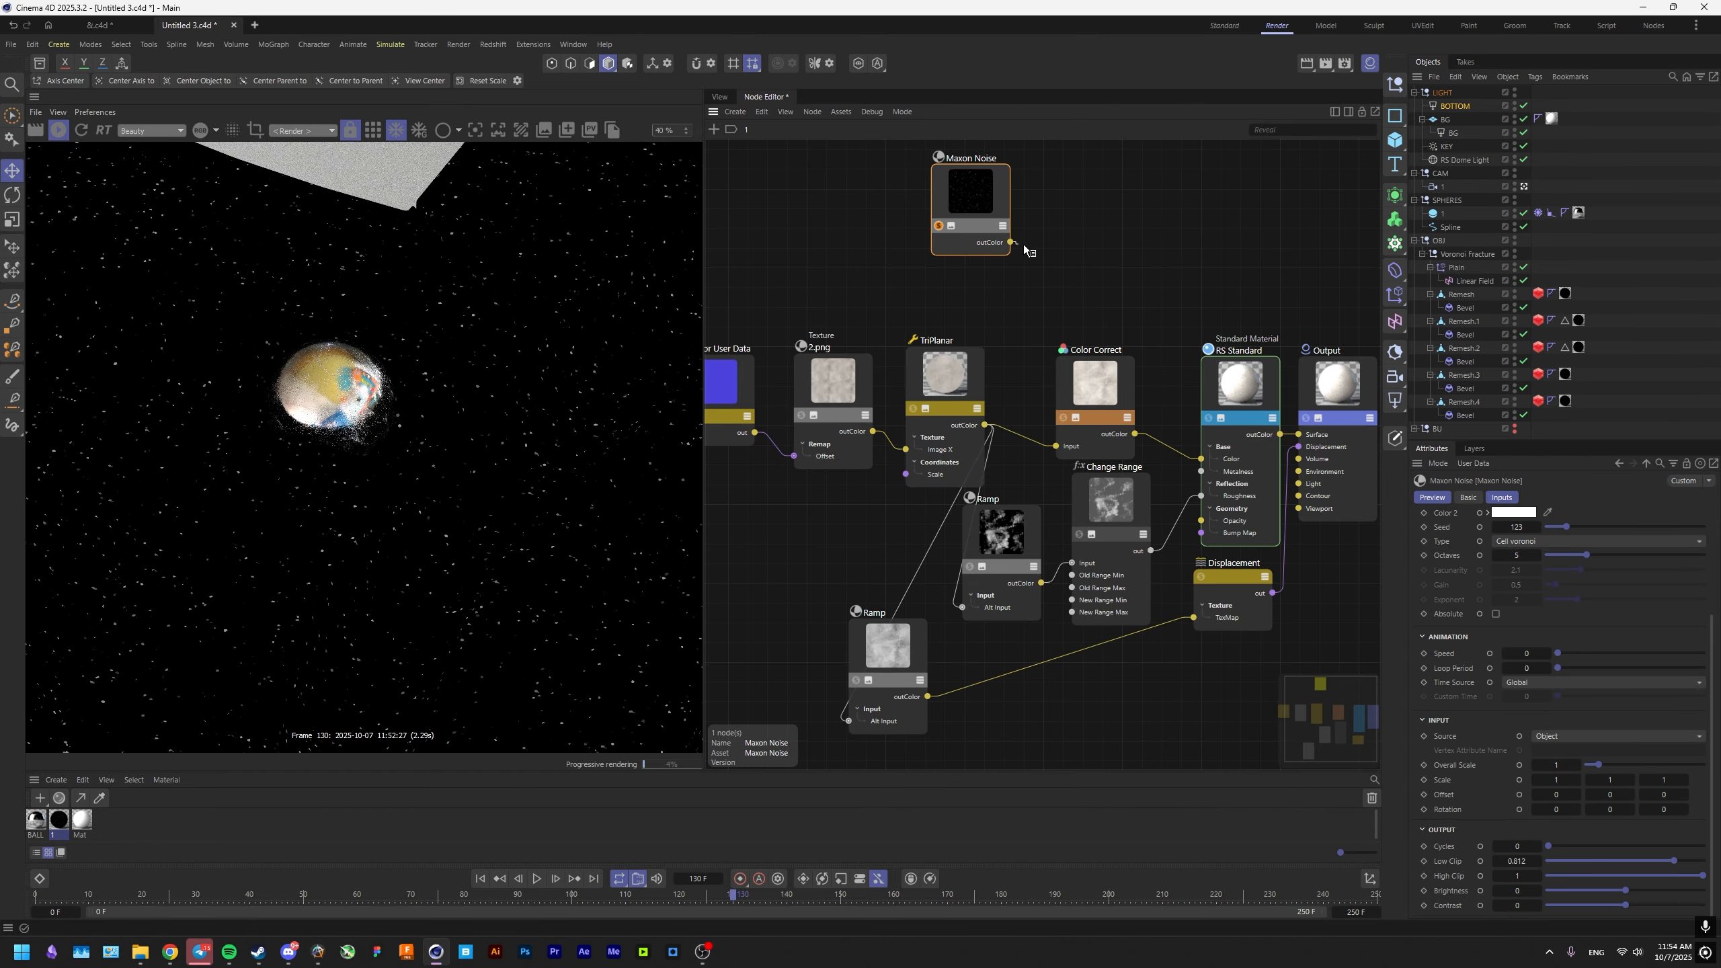
Connect the Maxon Noise output to the RS Standard node's Metalness and end the noise's solo preview.
drag(1028, 251, 1262, 453)
mouse_move(1342, 611)
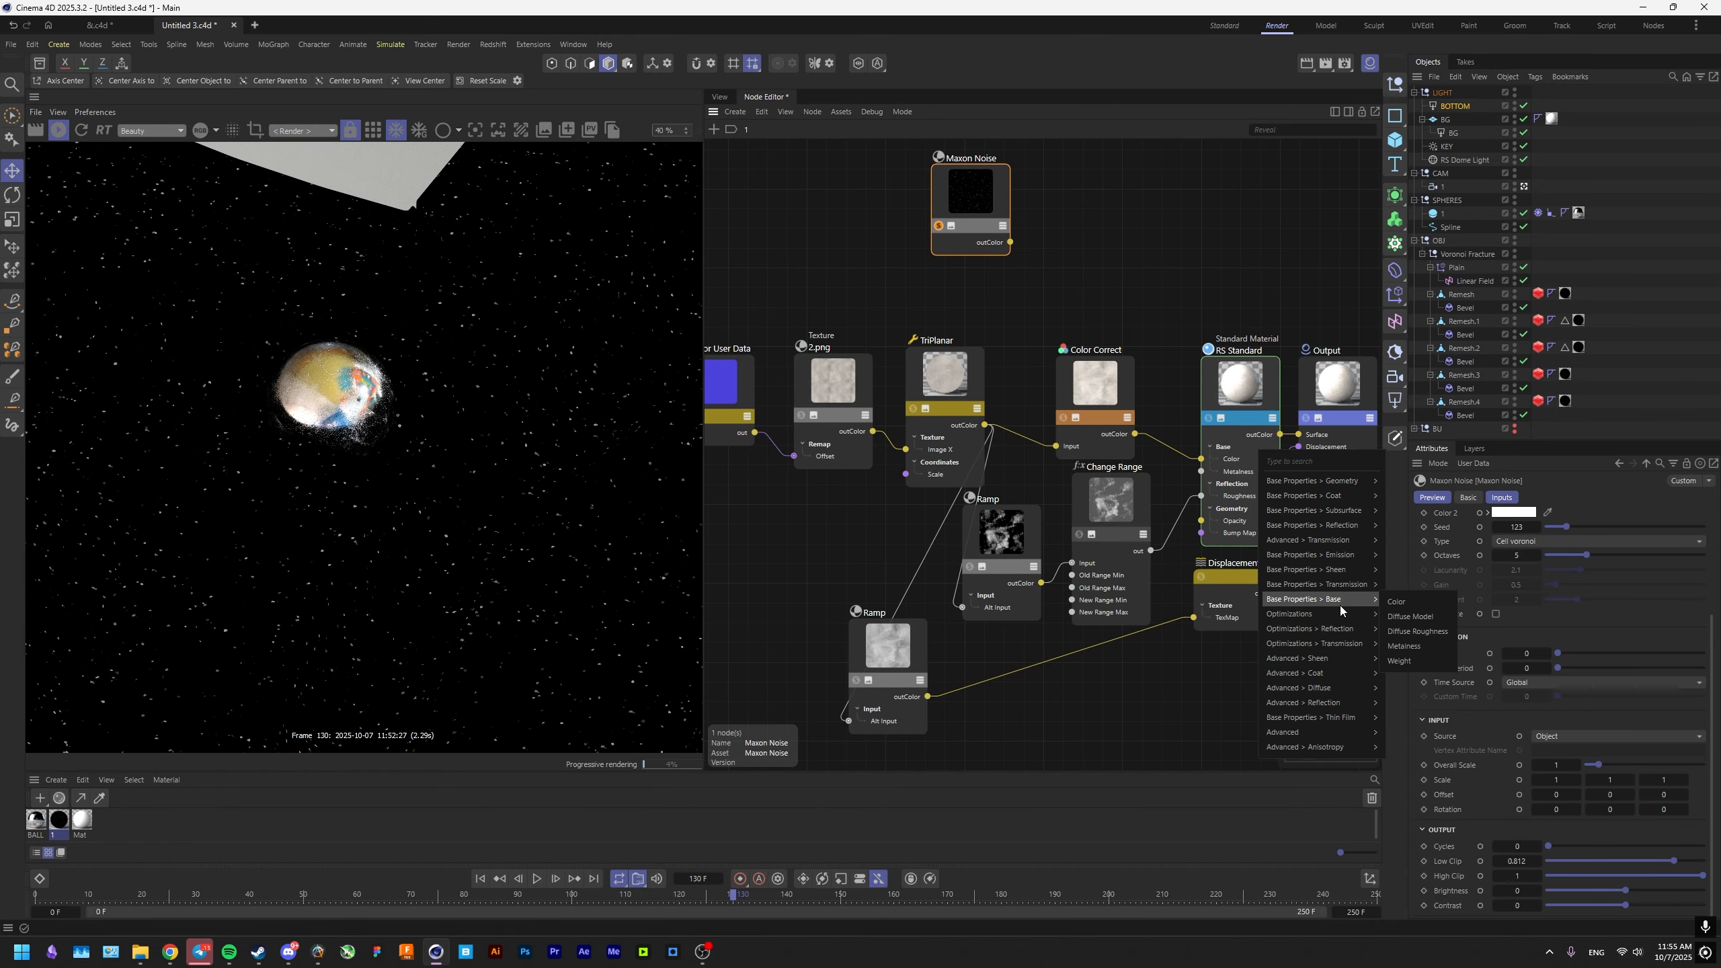
click(1414, 648)
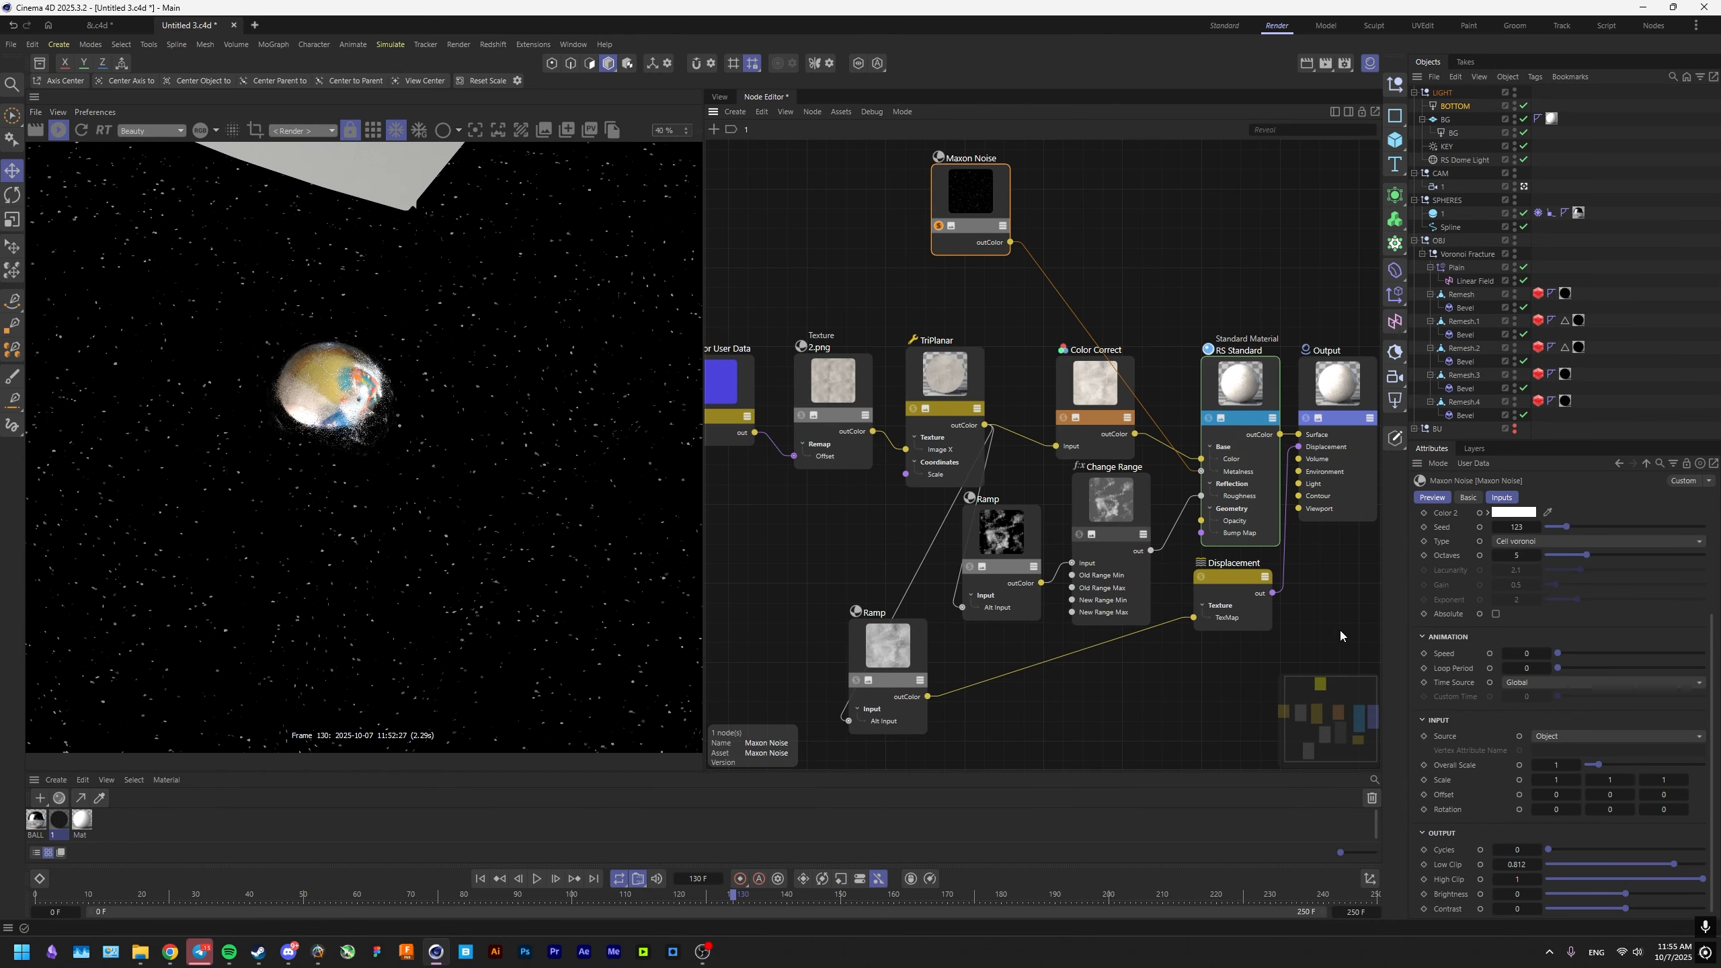
drag(966, 215, 1082, 260)
scroll(498, 499, down, 4)
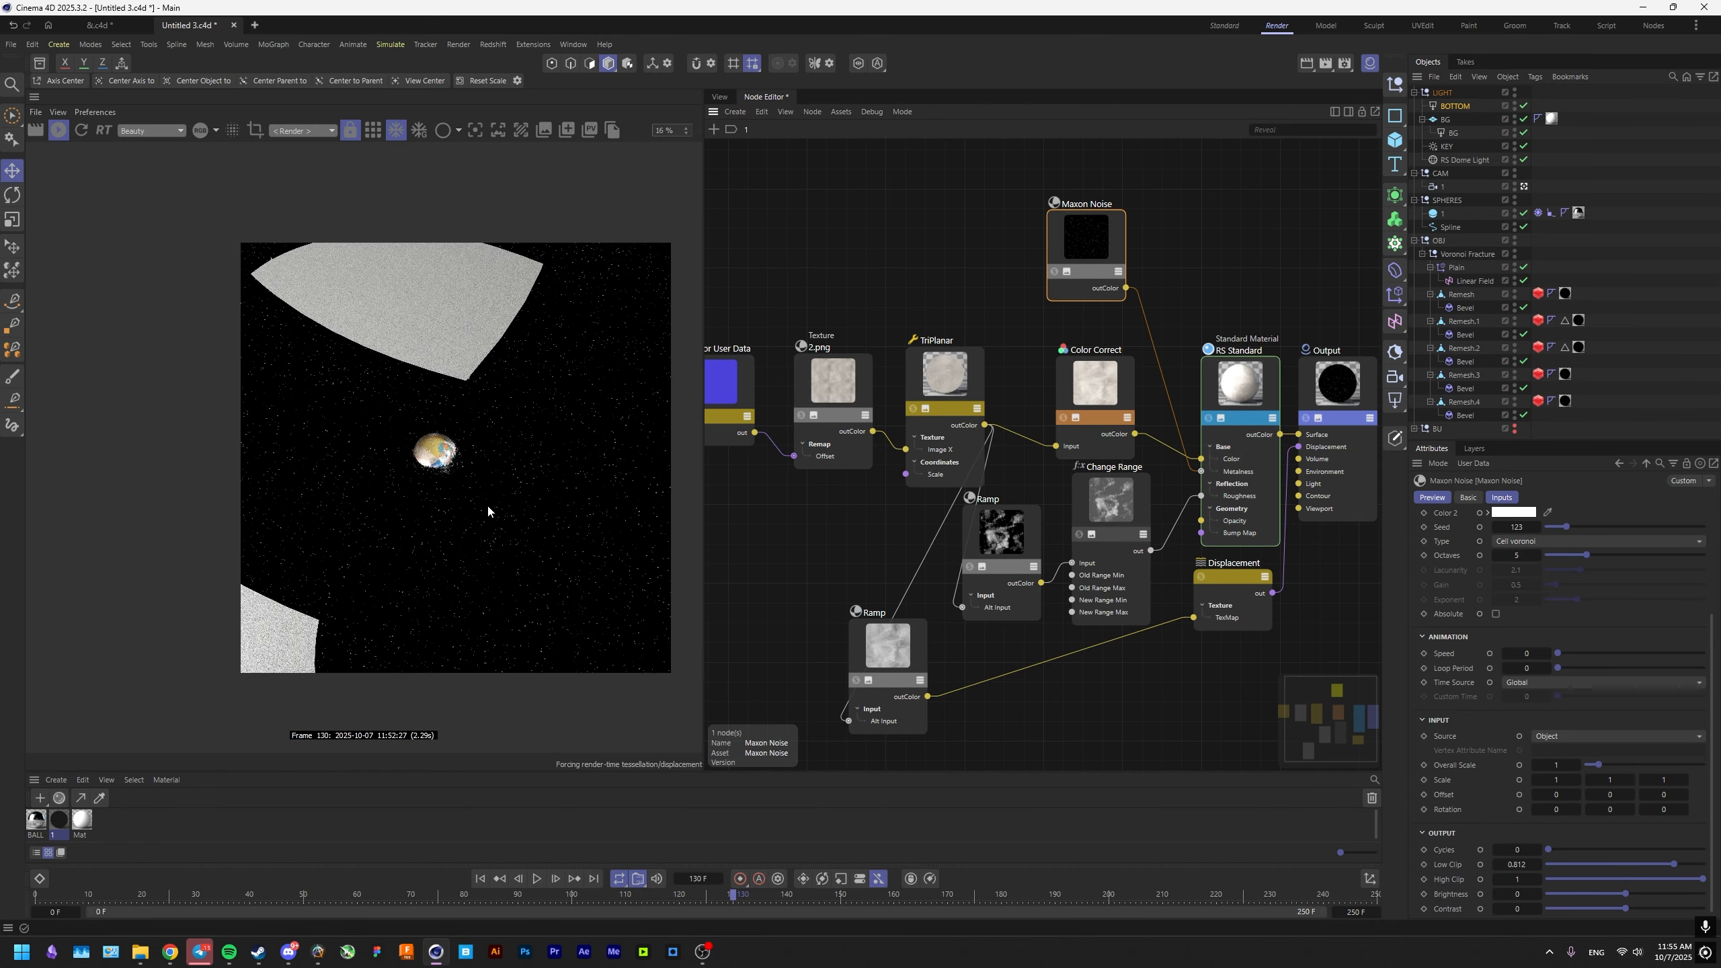
mouse_move(488, 503)
middle_down()
mouse_move(441, 494)
mouse_move(455, 499)
middle_up()
scroll(427, 493, up, 3)
scroll(468, 497, down, 1)
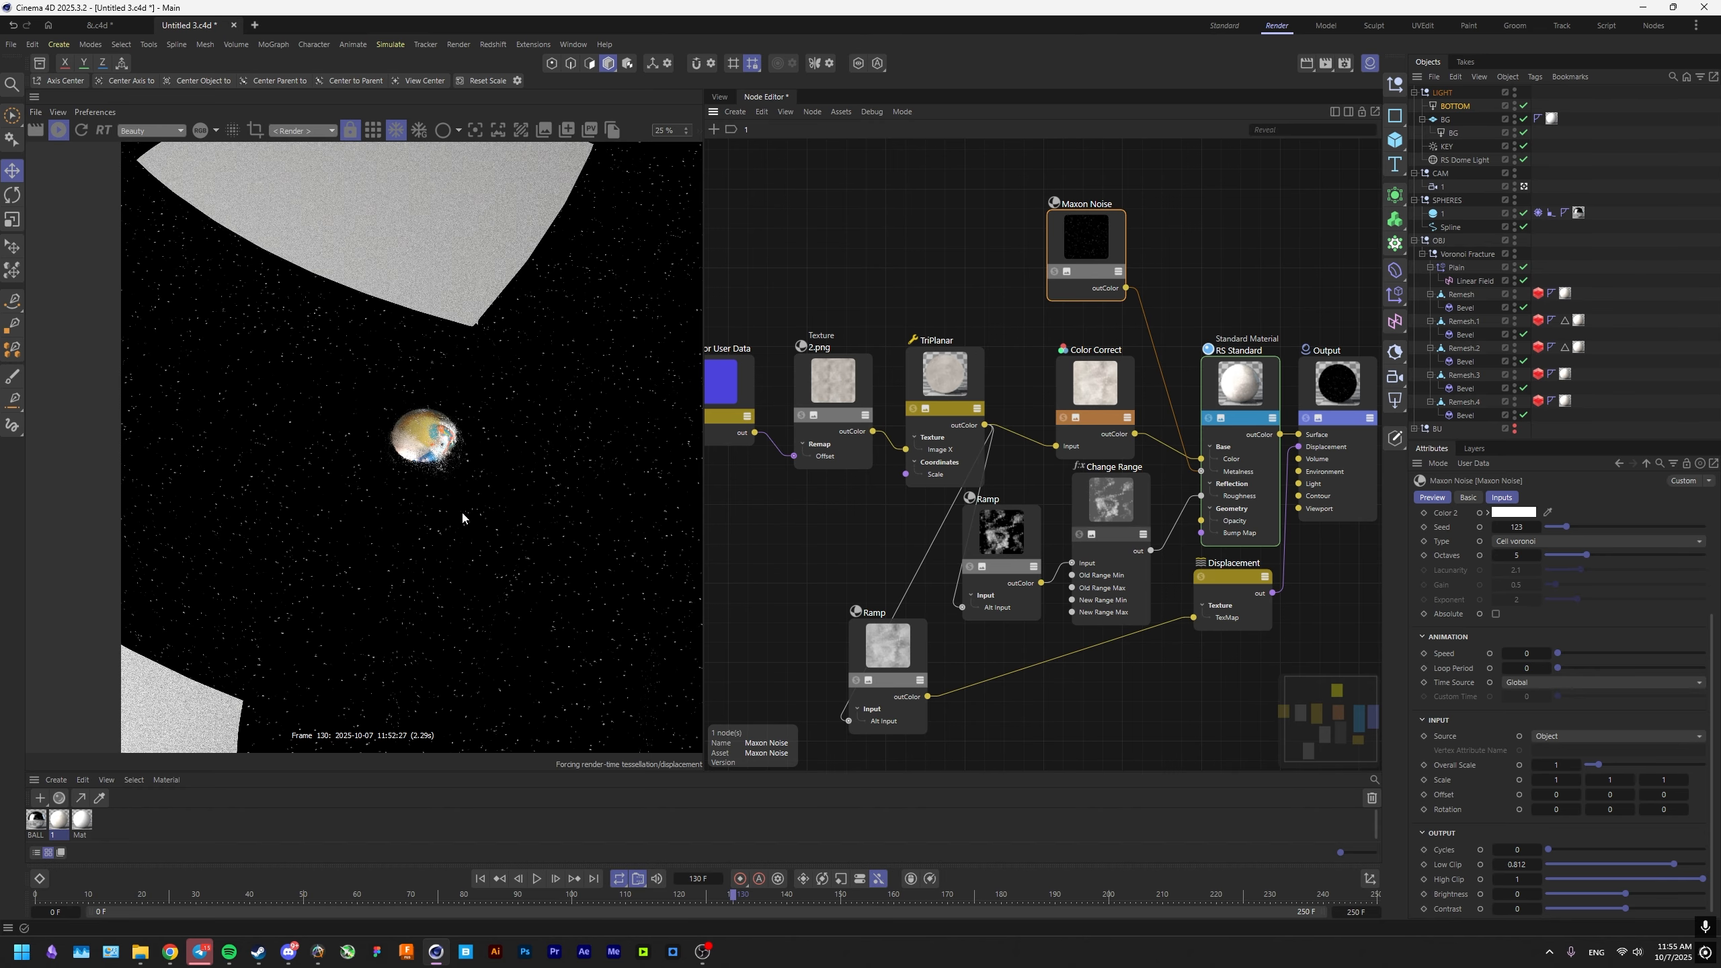
Rearrange the TriPlanar, Color Correct, Ramp and Change Range nodes to free space before the RS Standard node.
drag(715, 365, 977, 481)
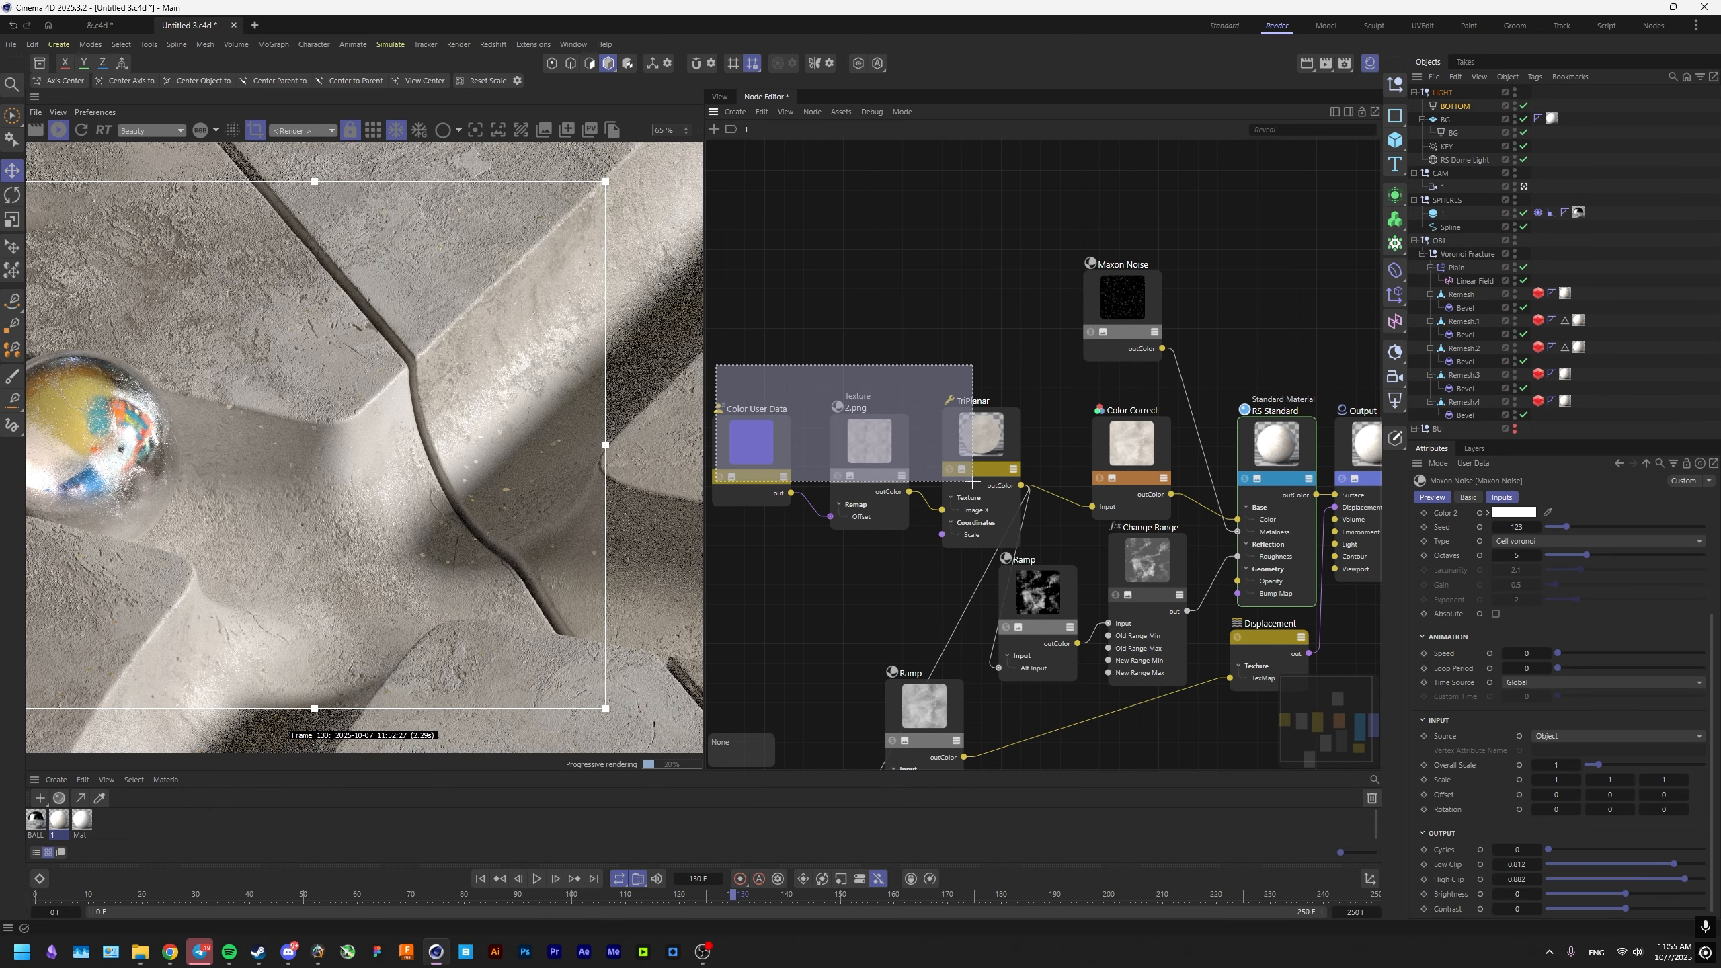
middle_drag(947, 440, 1061, 435)
drag(1061, 439, 818, 312)
drag(1167, 527, 1250, 596)
drag(1250, 596, 1100, 584)
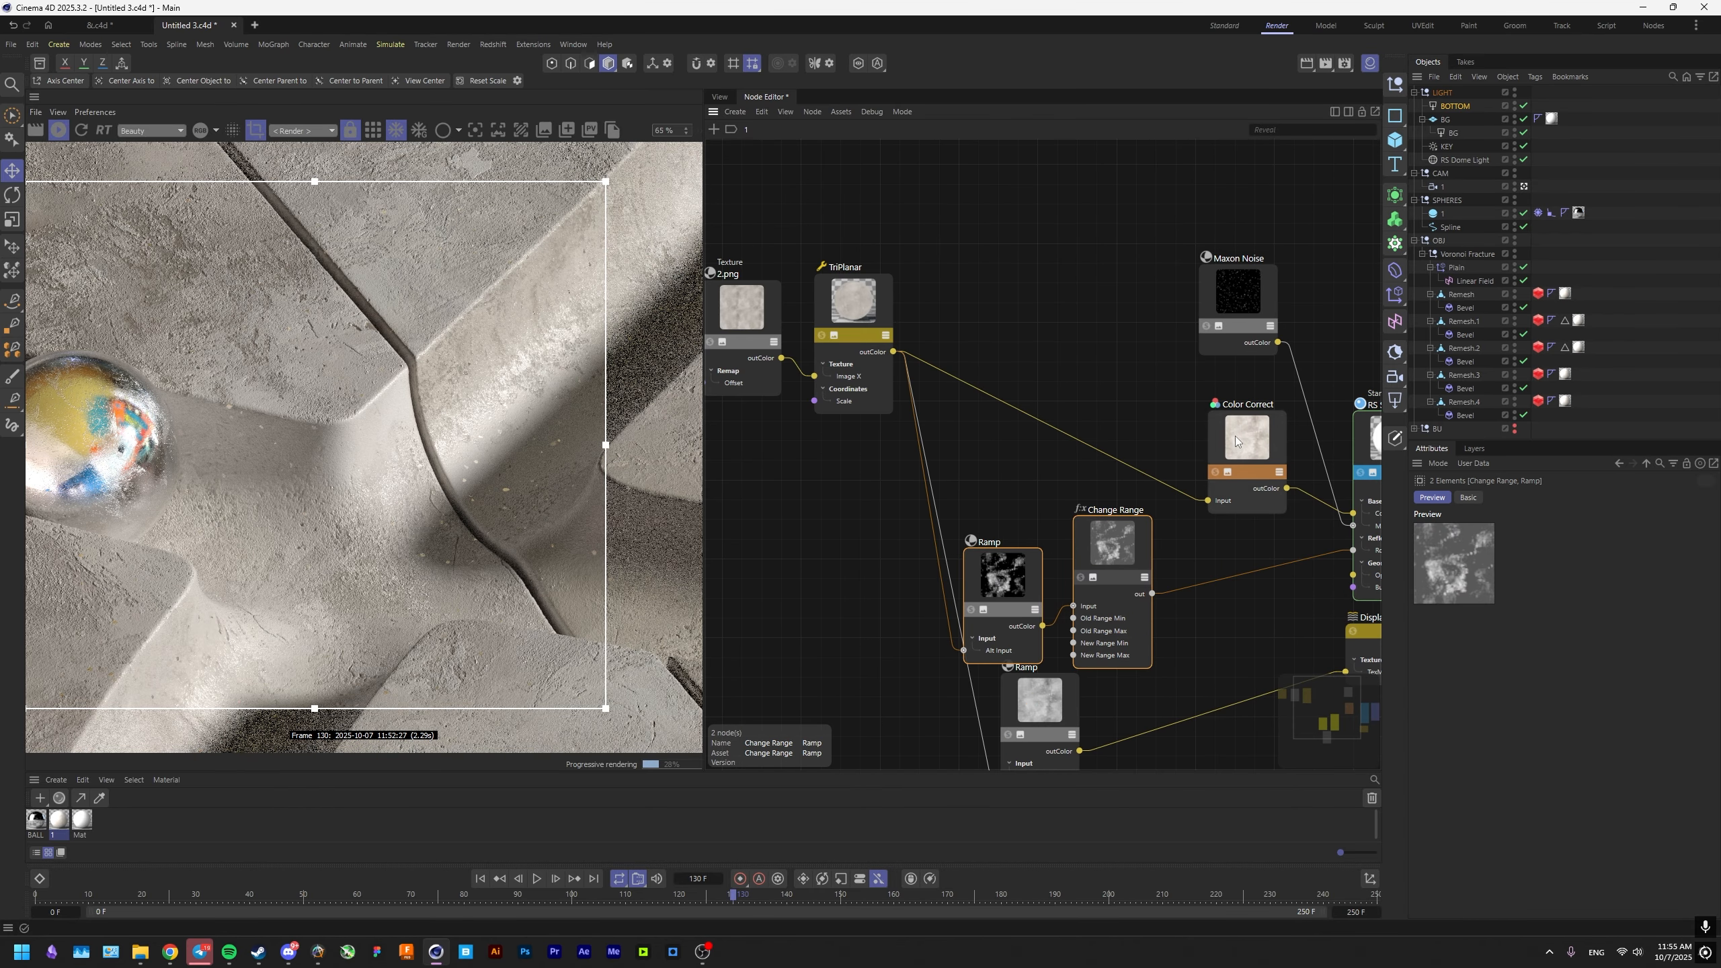
drag(1234, 435, 959, 347)
drag(1145, 499, 1001, 551)
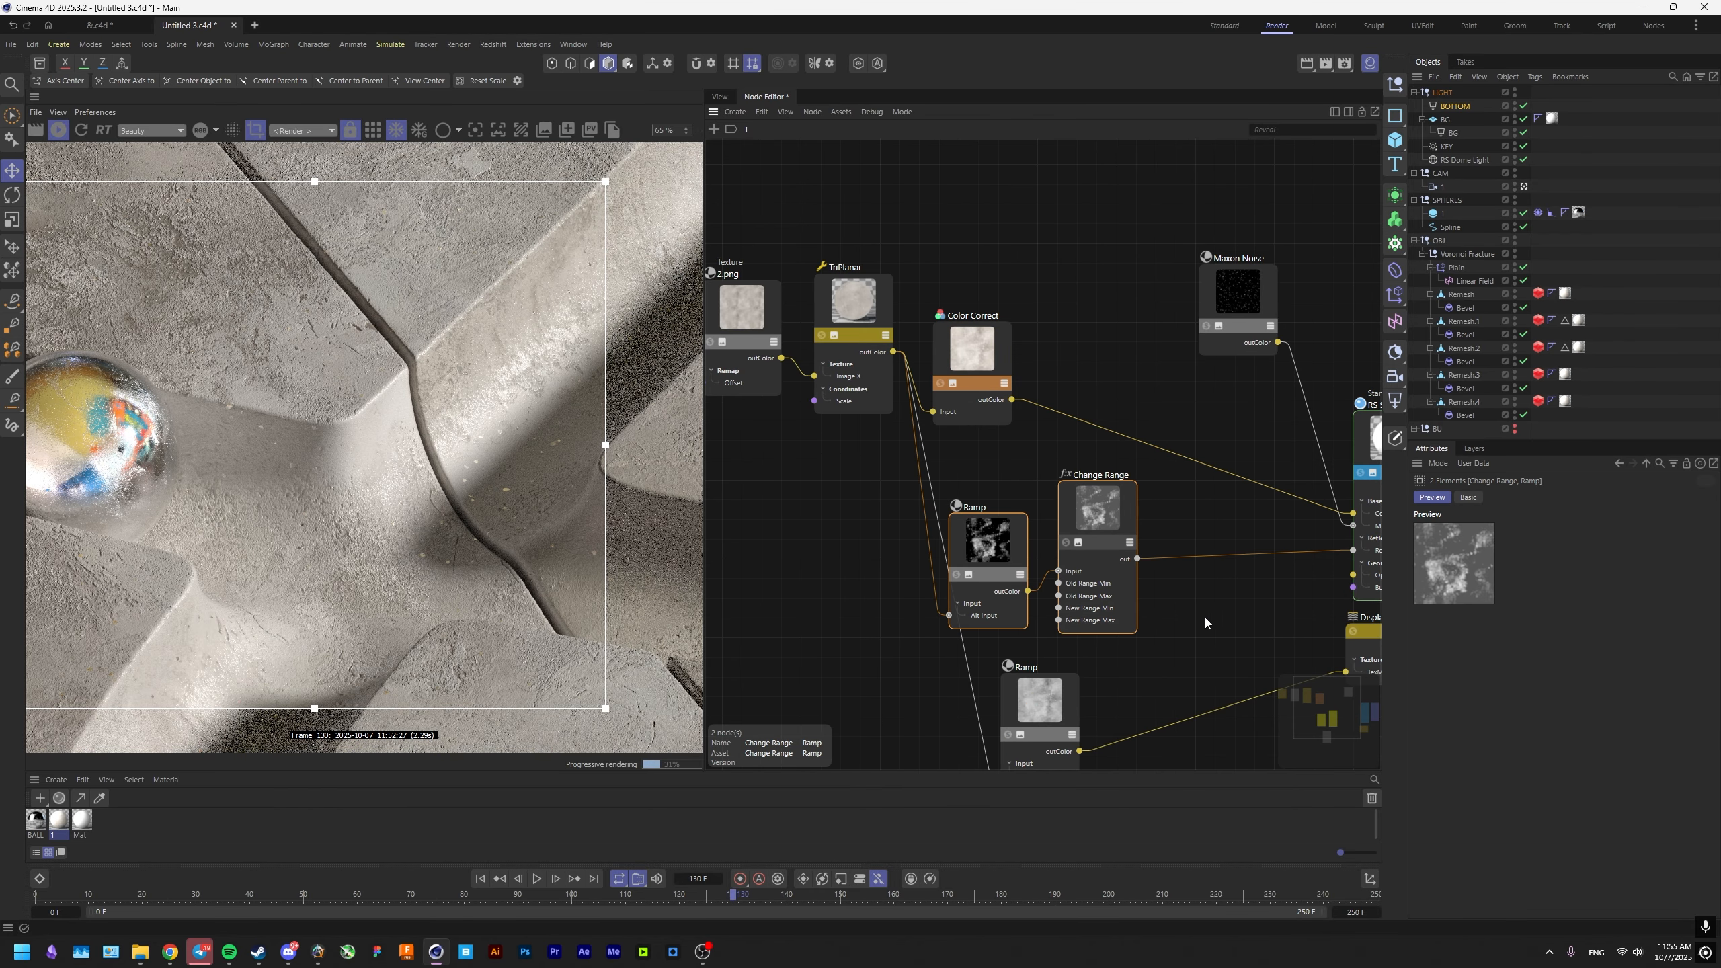
Add a Color Mix node, feeding Change Range into Input 1 and Maxon Noise into Mix Amount.
double_click(1205, 624)
text(MIX)
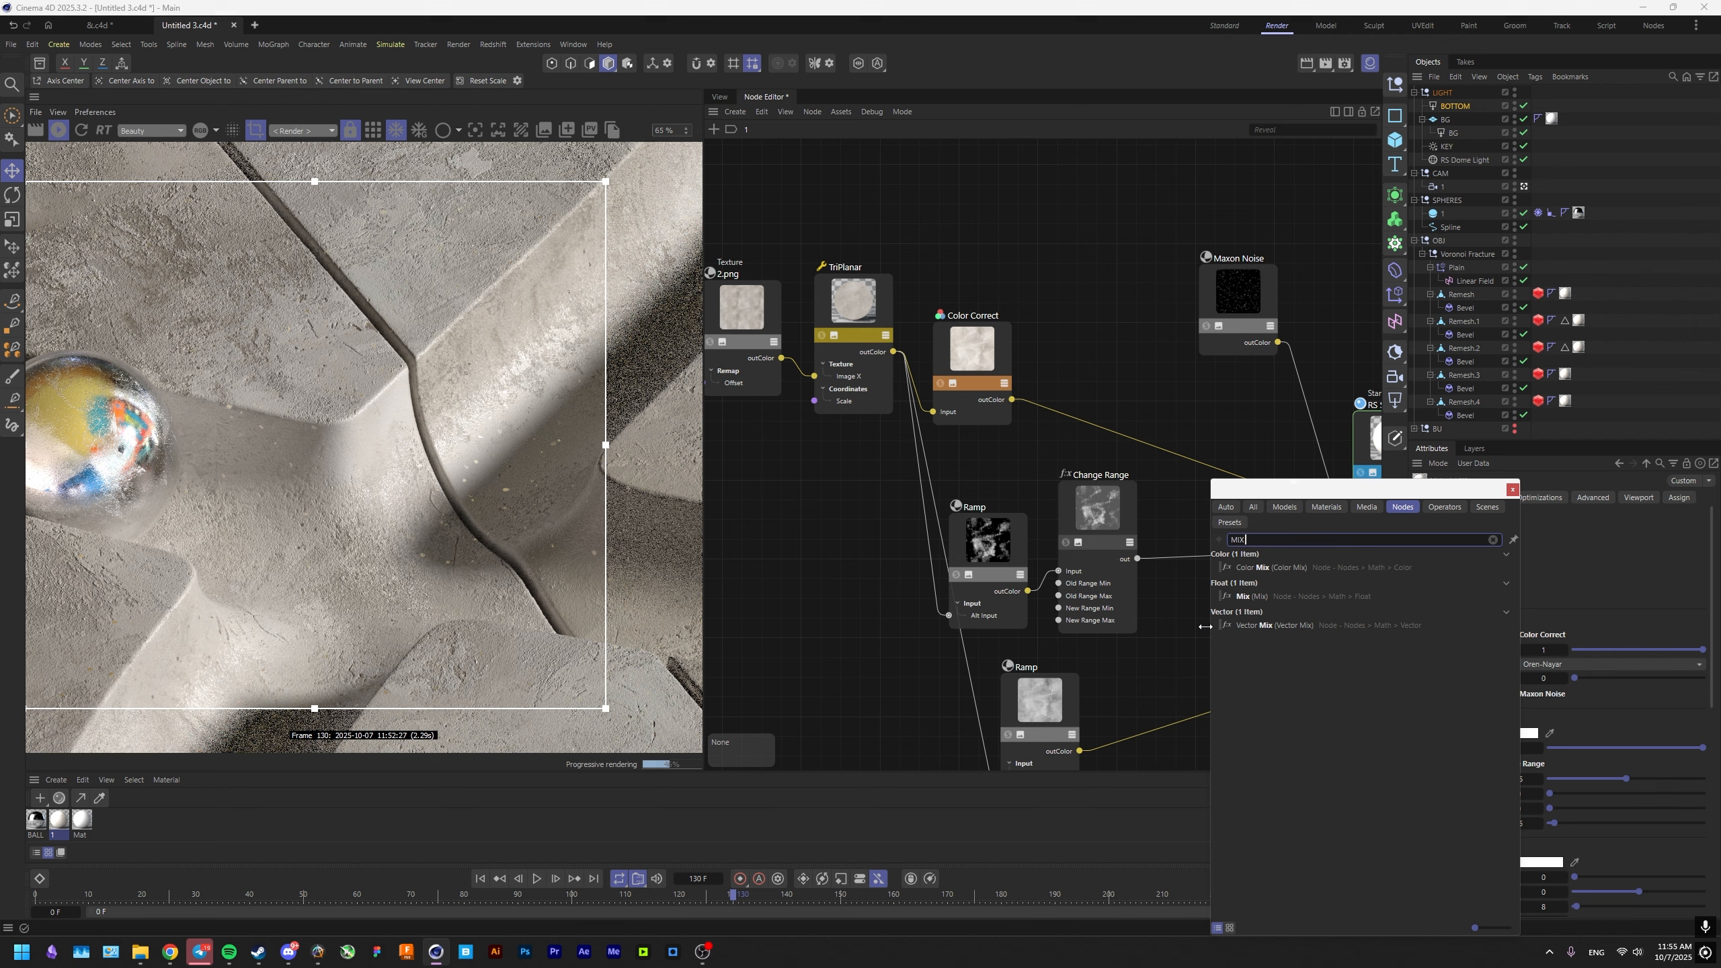
key(Return)
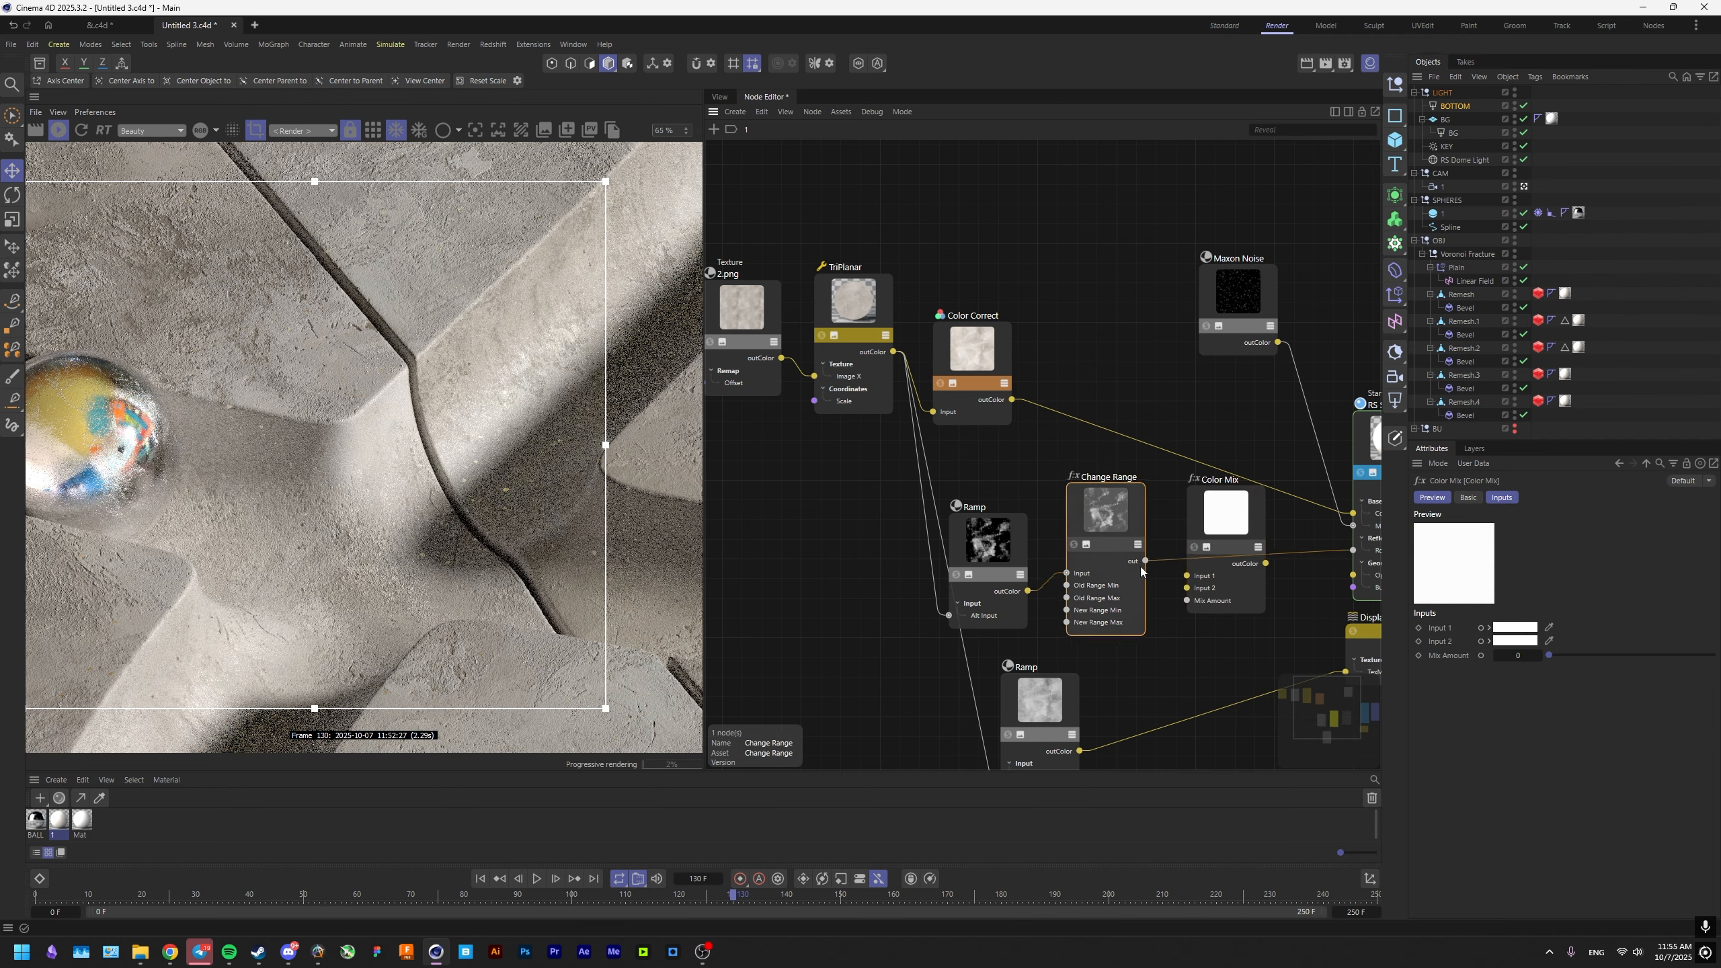
drag(1135, 563, 1178, 542)
drag(1278, 343, 1220, 574)
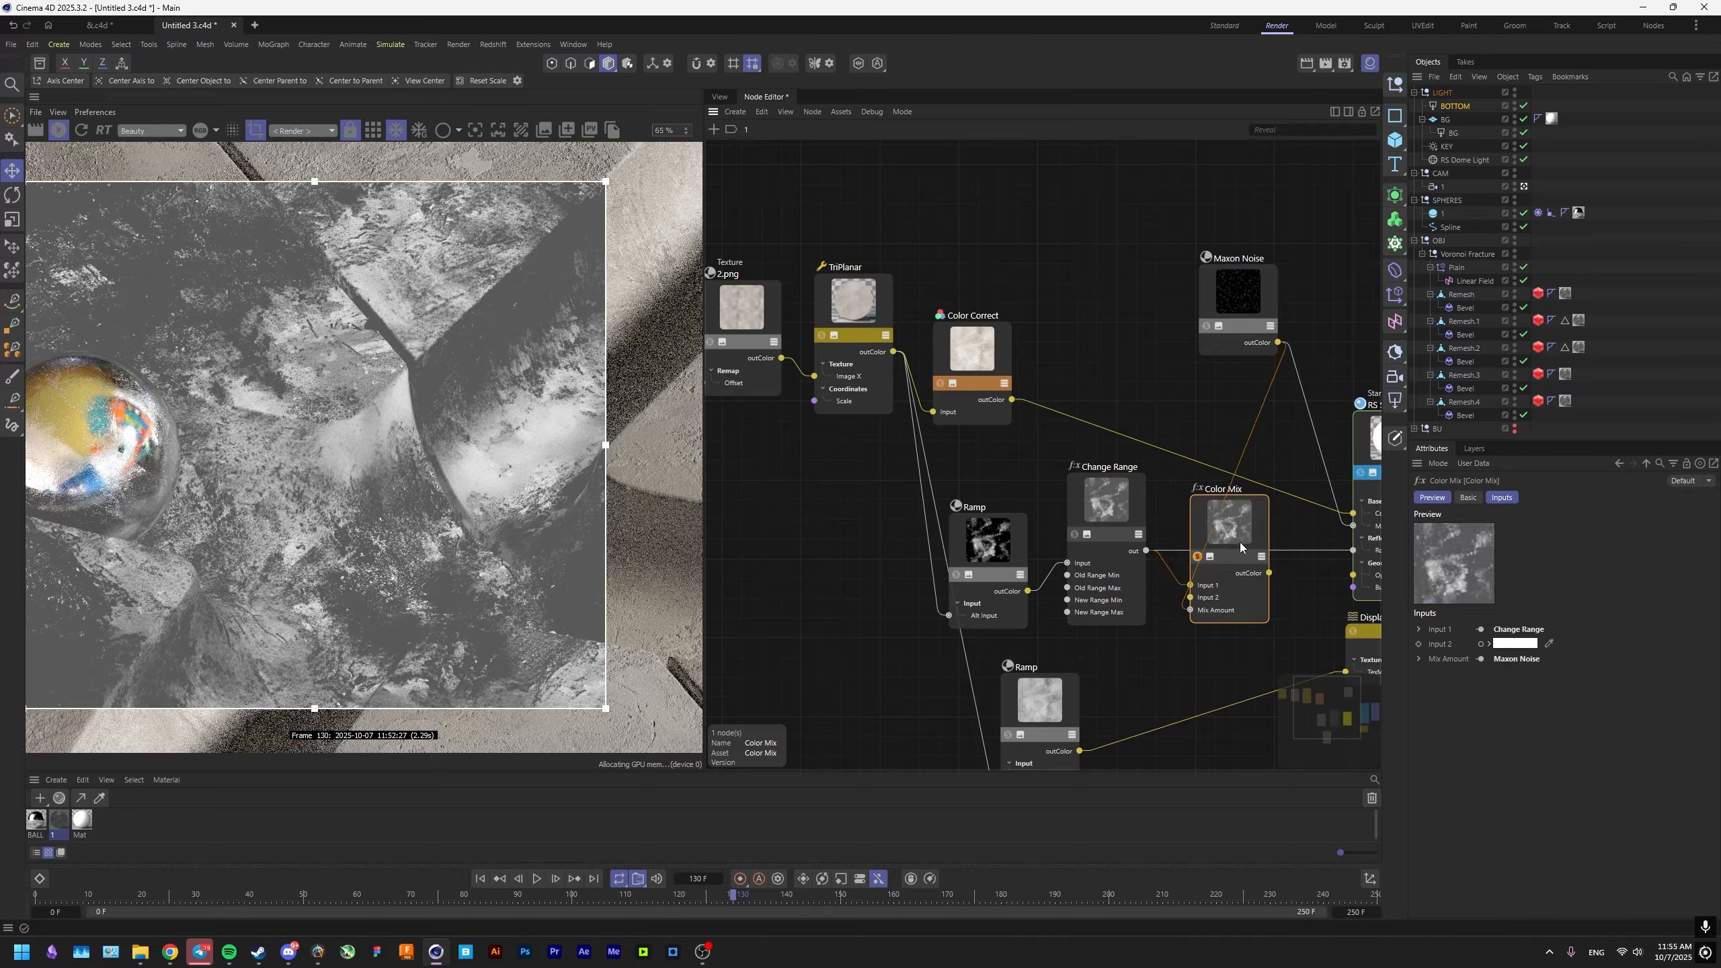
Move the Maxon Noise node aside and connect the Color Mix output to the RS Standard node's Roughness.
drag(1231, 294, 1175, 274)
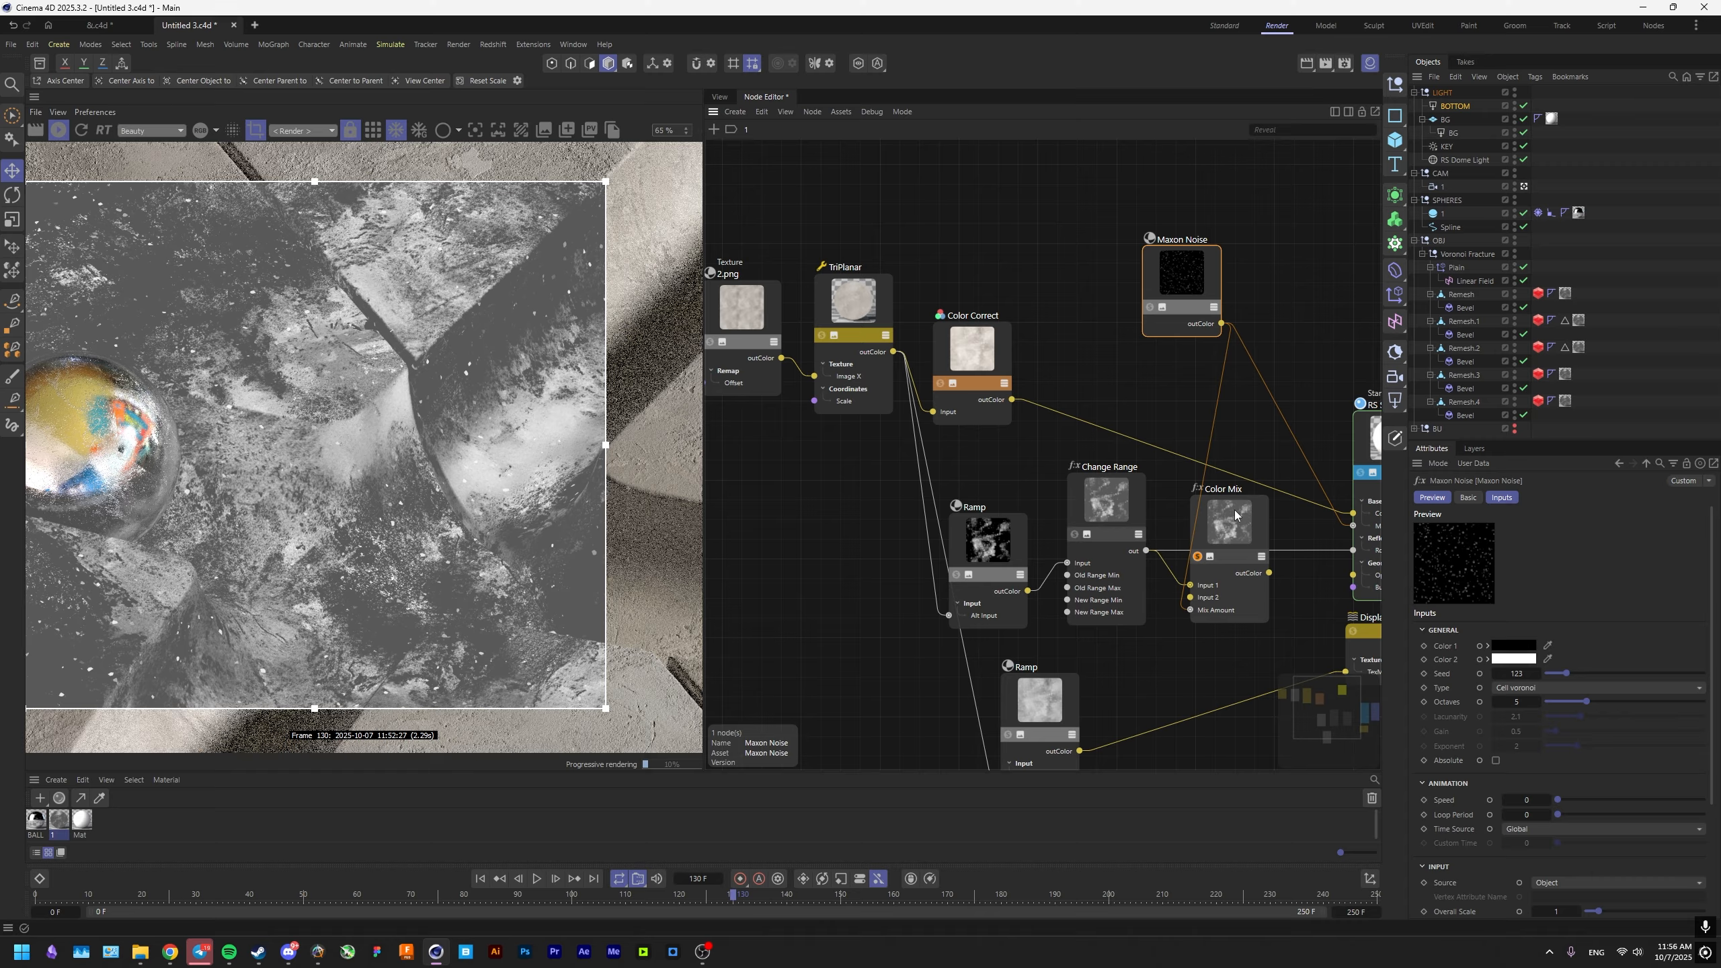
click(1234, 515)
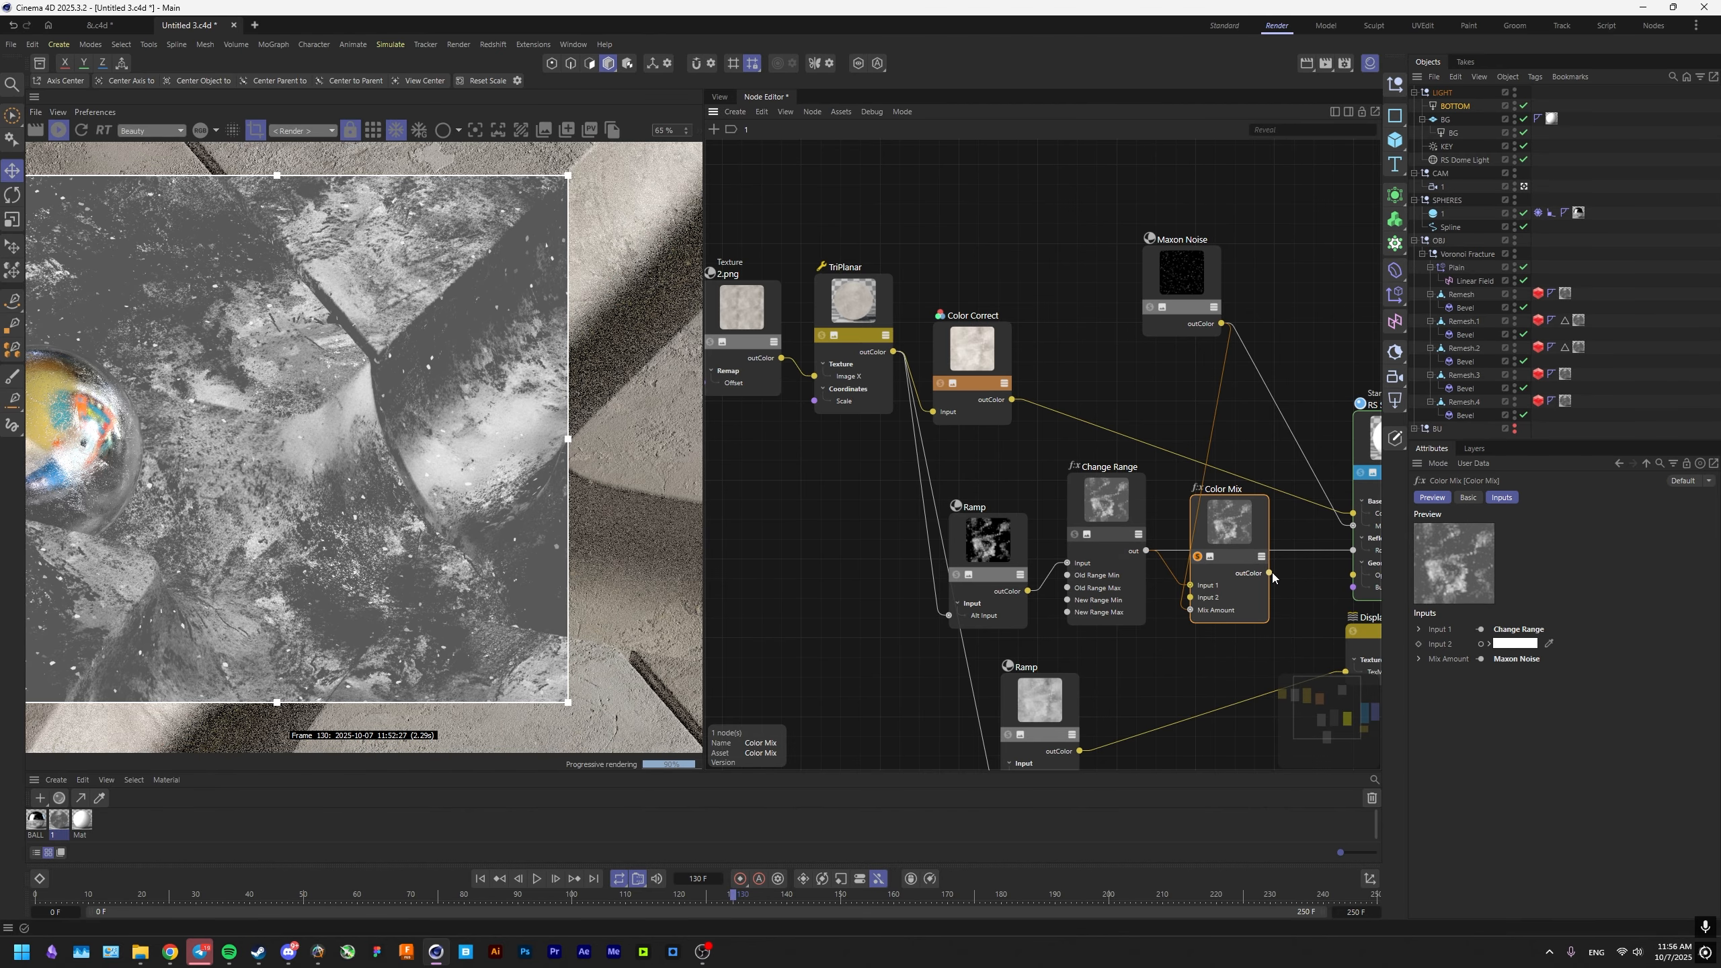
drag(1358, 557, 1353, 550)
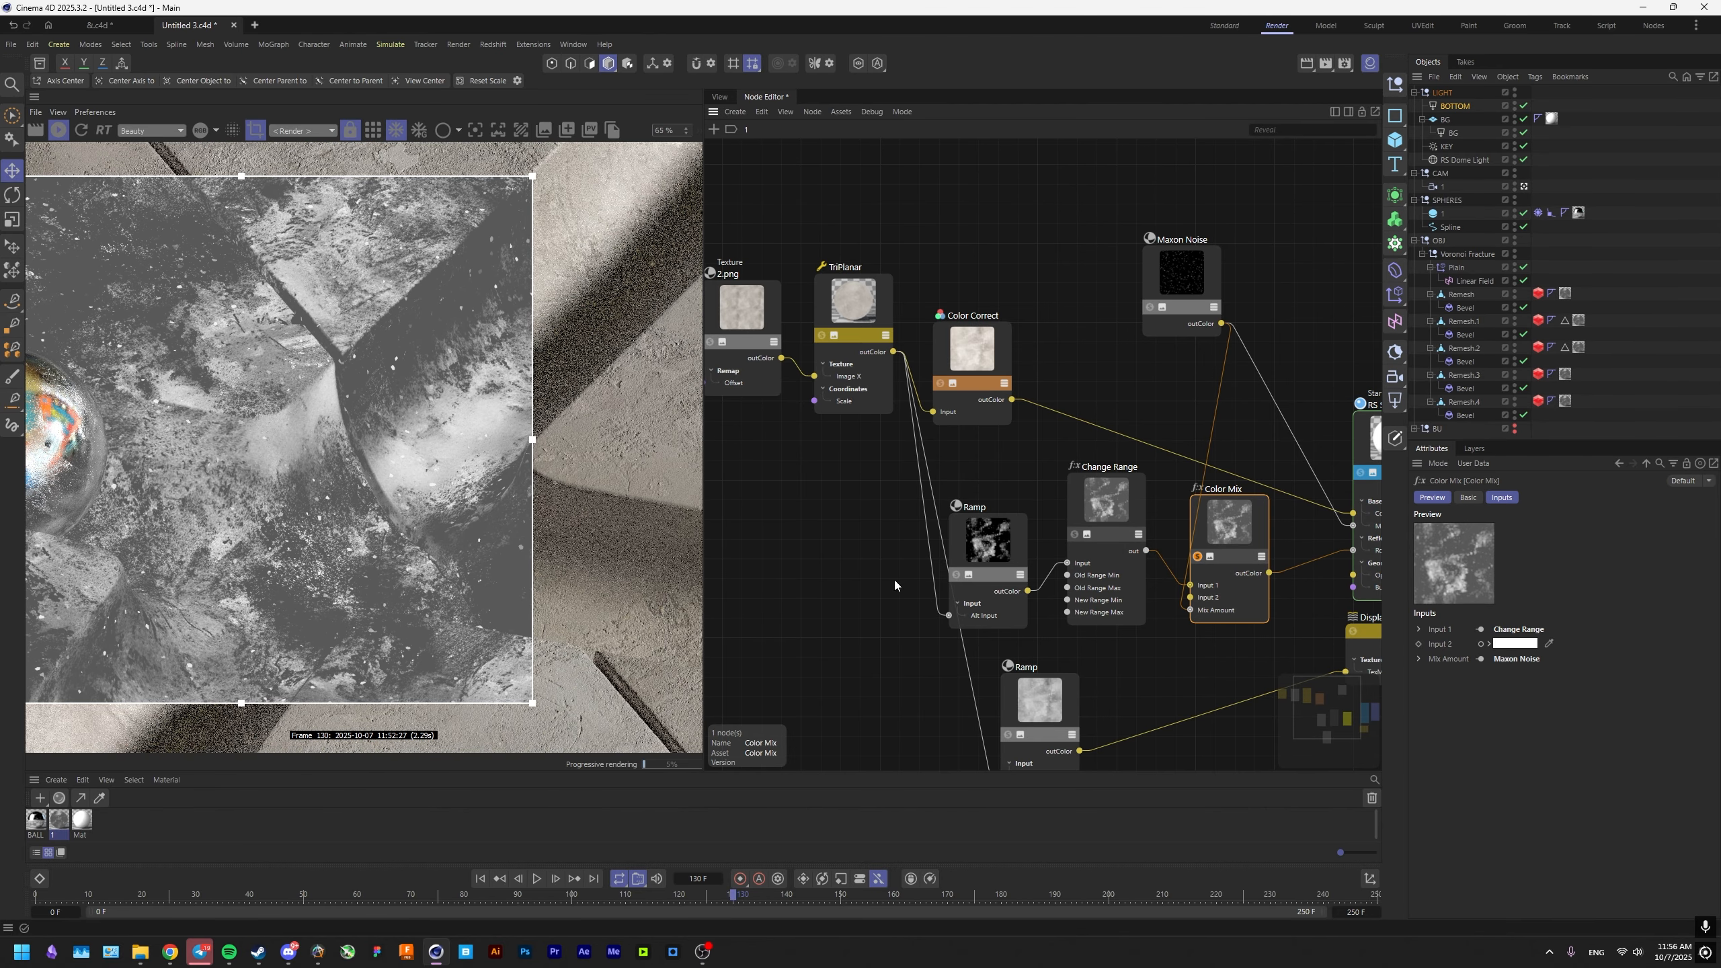
Set the Color Mix node's Input 2 to black and end its solo preview.
click(1519, 649)
drag(1435, 773, 1383, 806)
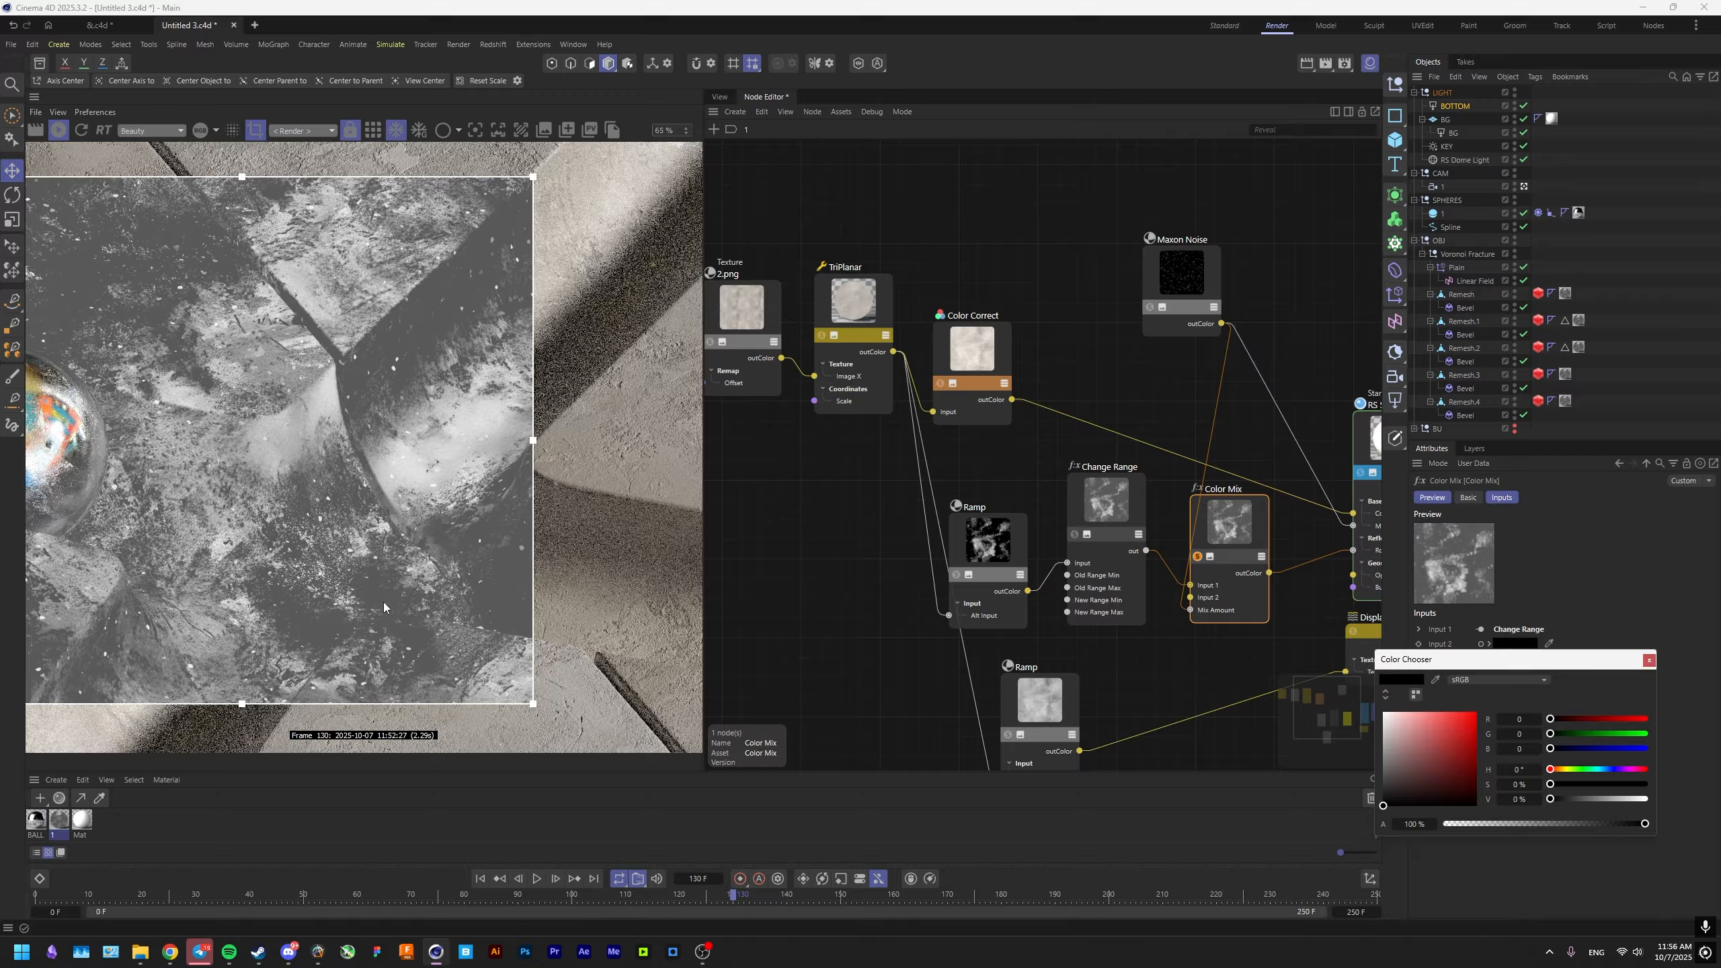
click(1650, 659)
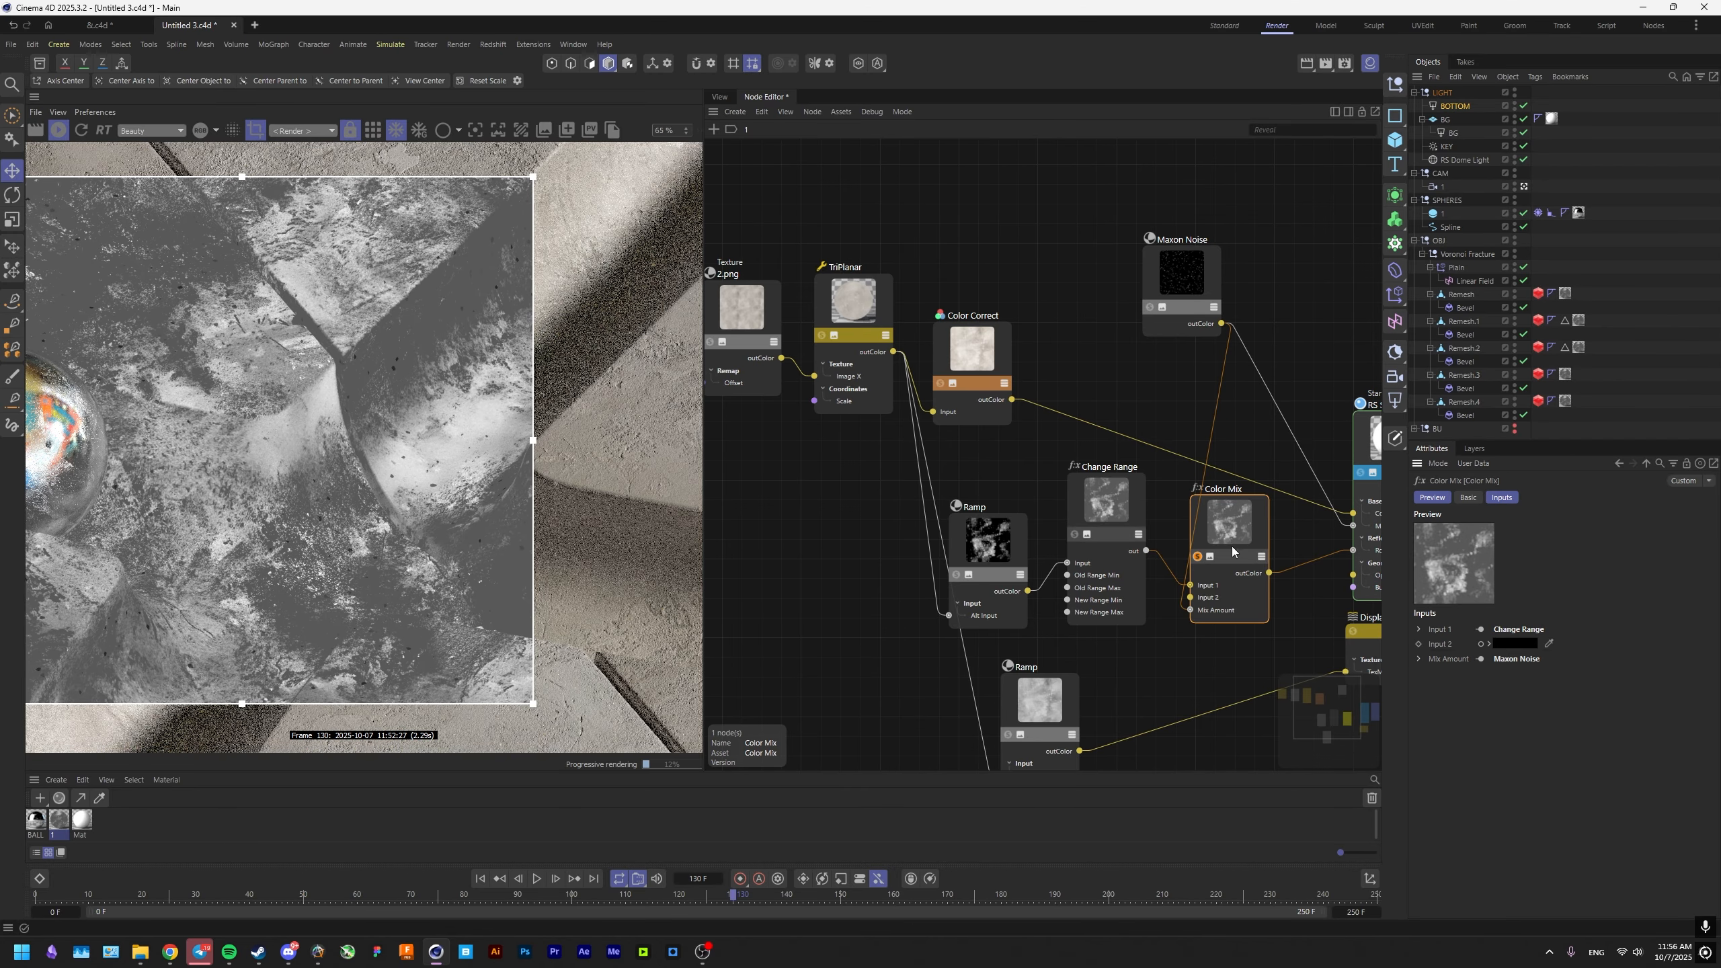
click(1197, 557)
middle_drag(1303, 561, 1205, 558)
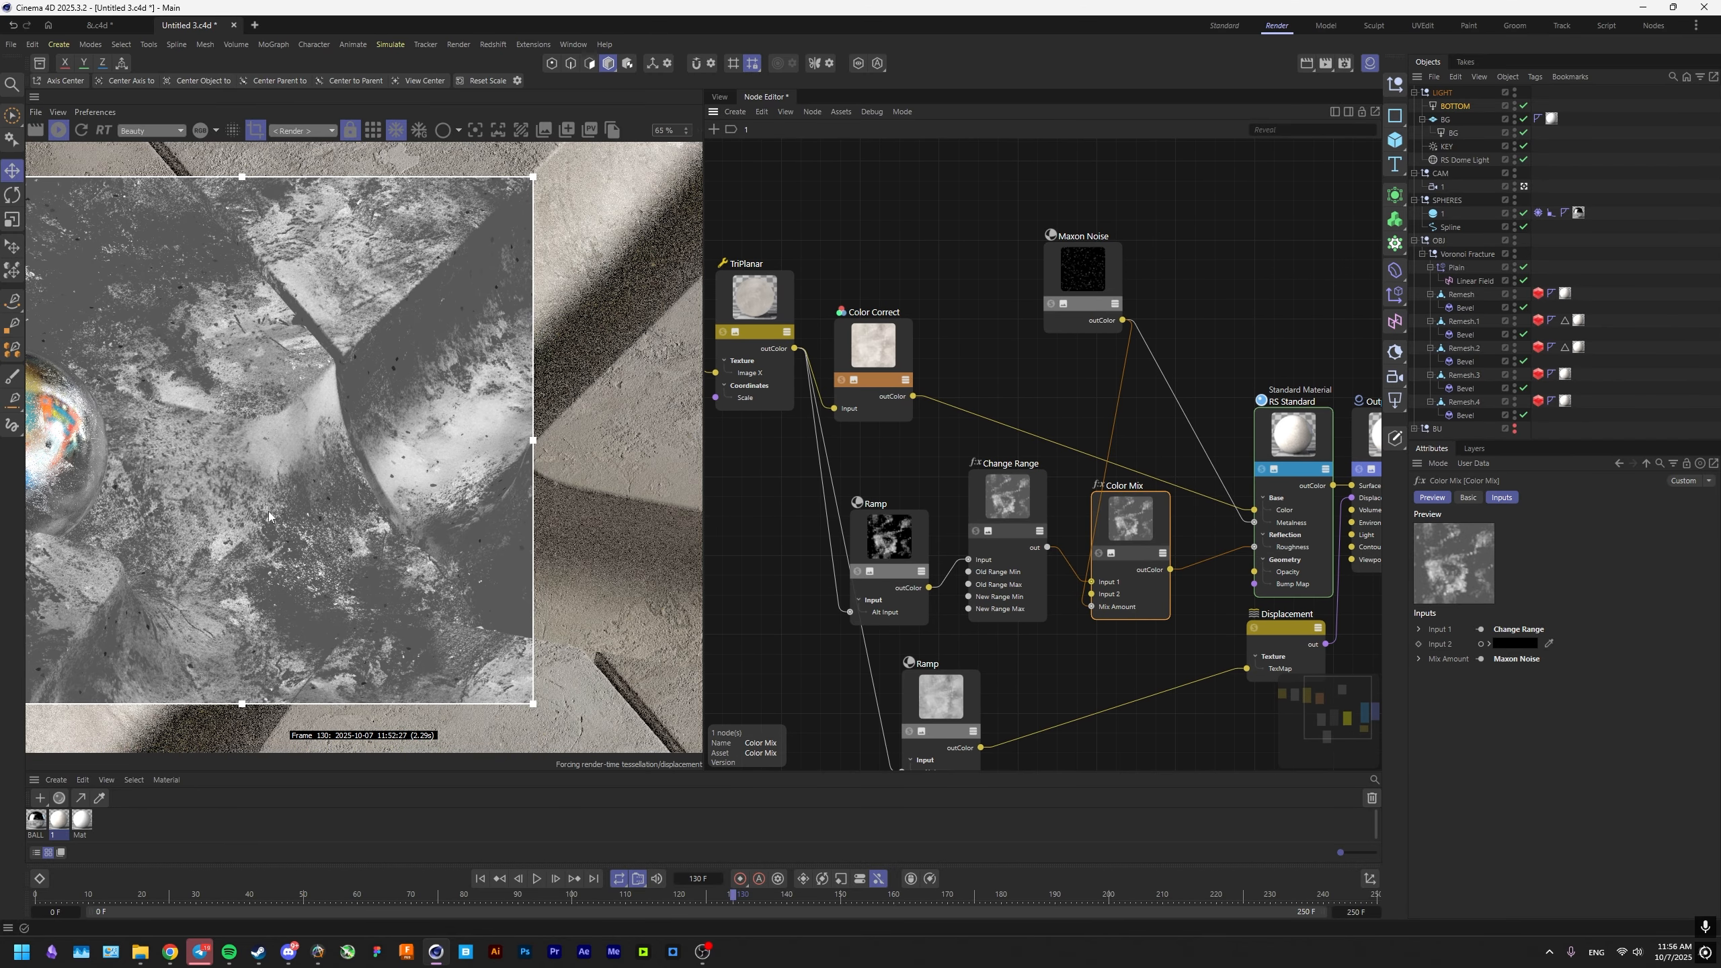
Check the concrete surface at several spots using a small render region, and turn off region rendering.
middle_drag(269, 512, 356, 543)
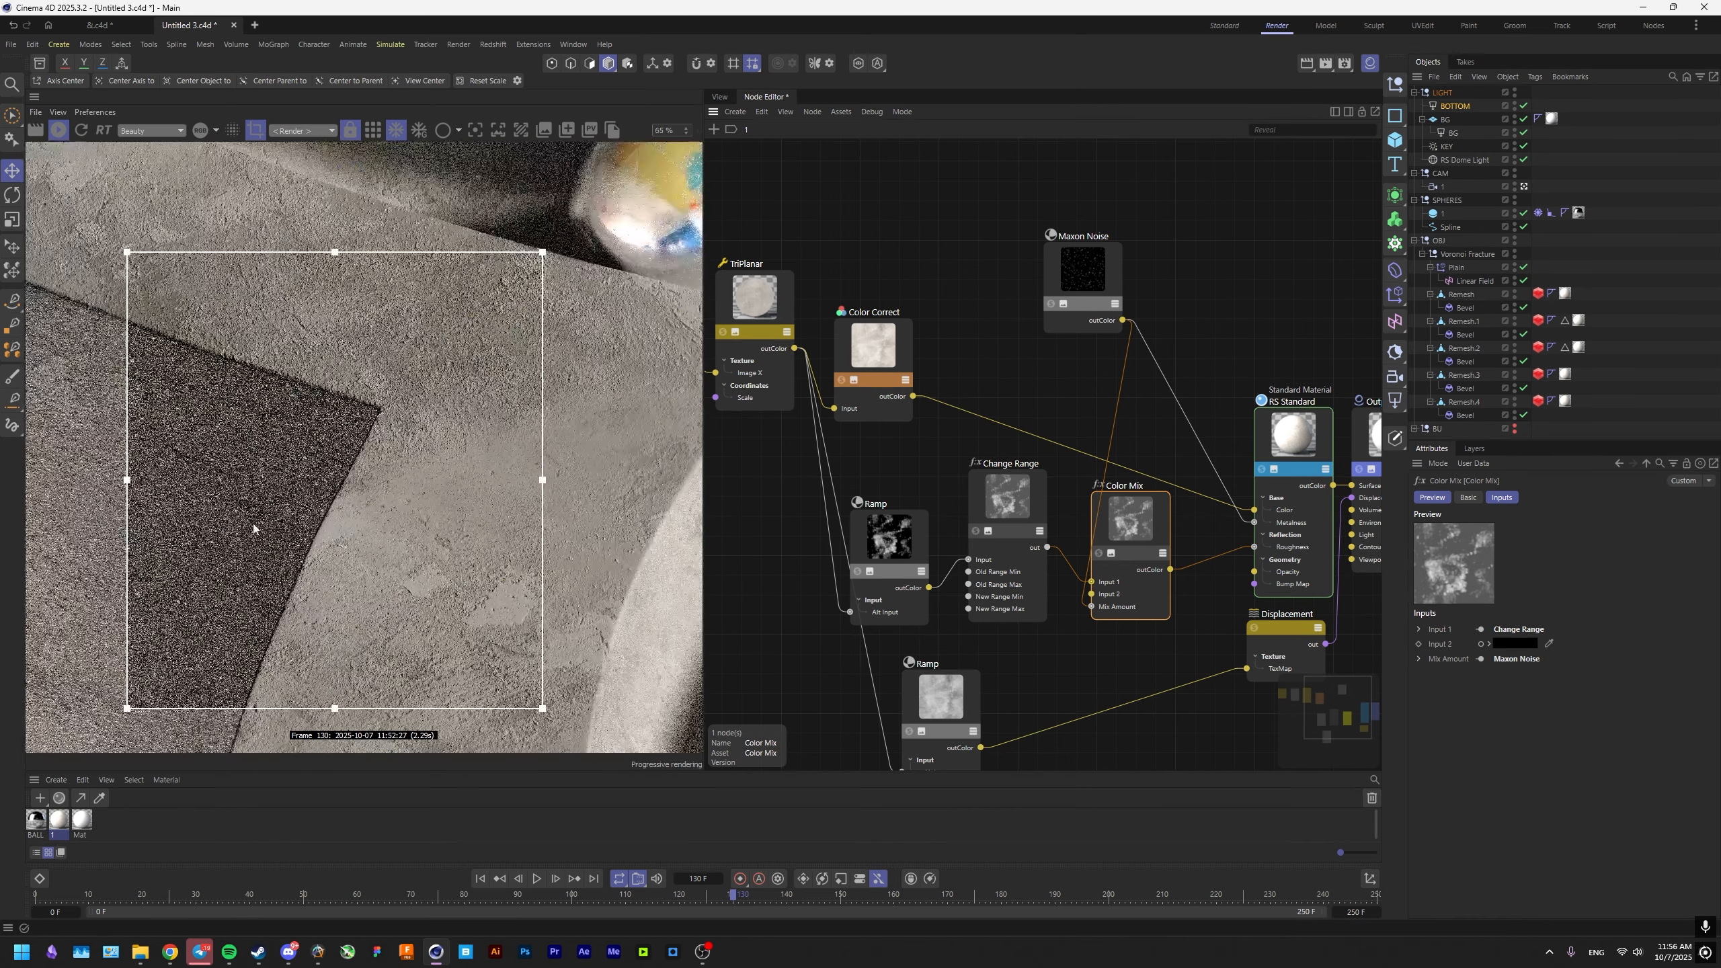
middle_drag(225, 462, 314, 518)
scroll(314, 517, up, 4)
scroll(314, 517, down, 5)
drag(74, 322, 367, 680)
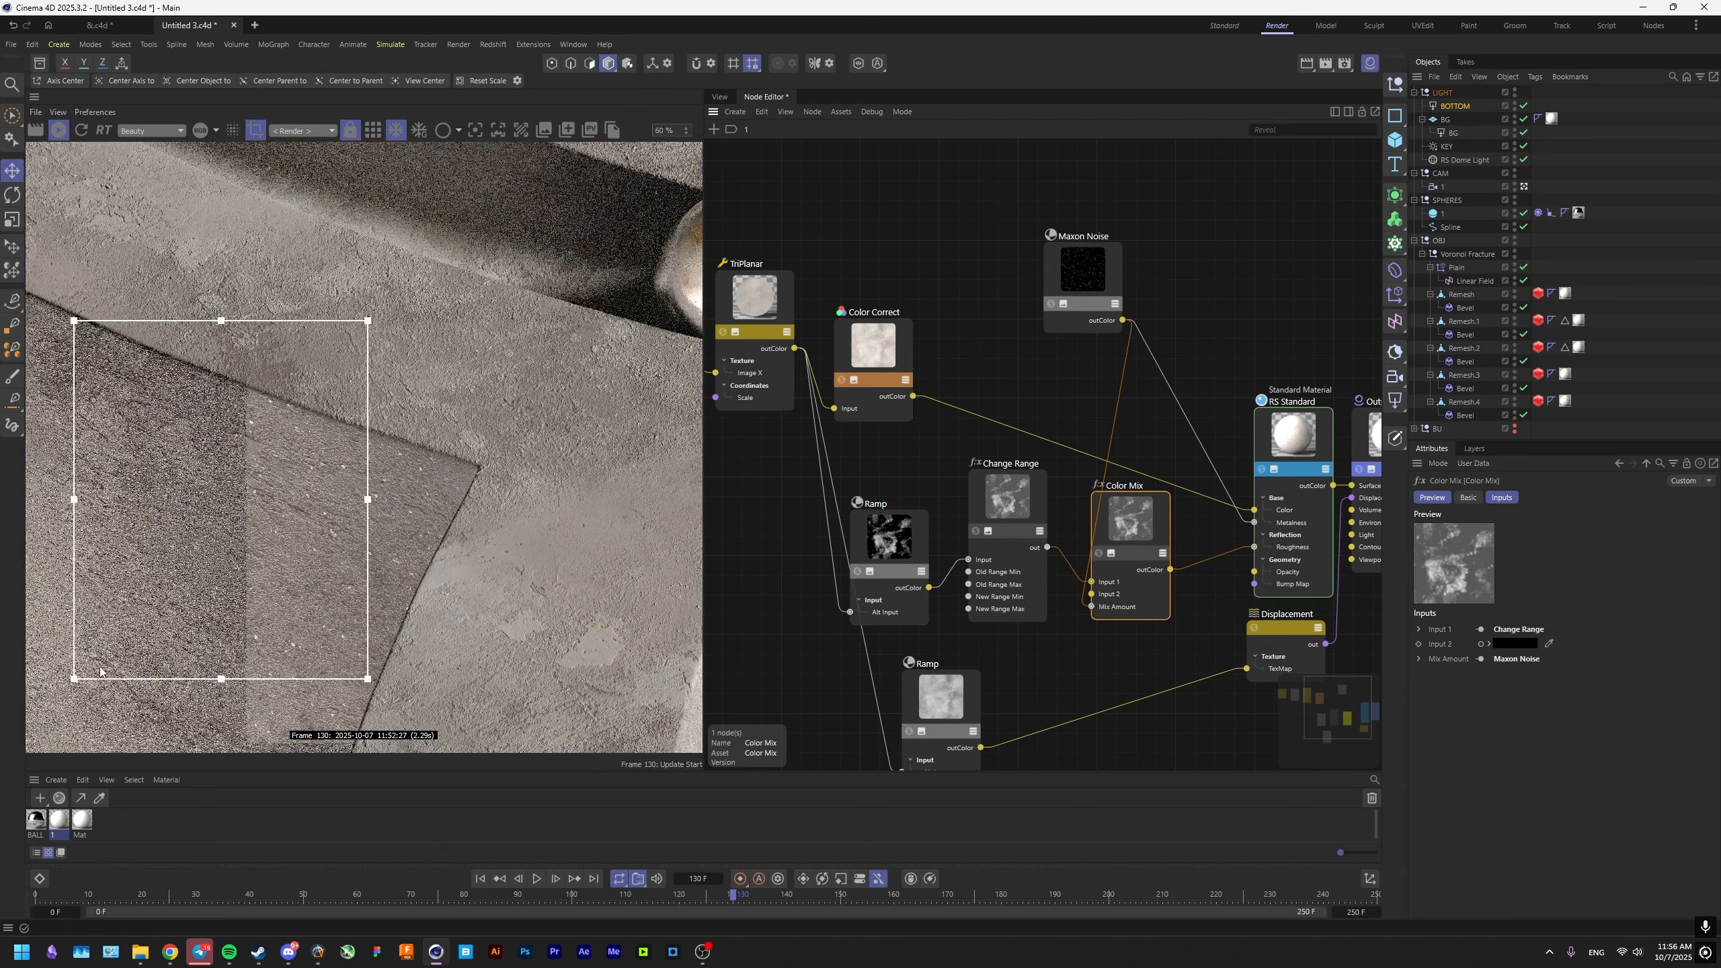
middle_drag(213, 529, 341, 481)
scroll(332, 488, down, 4)
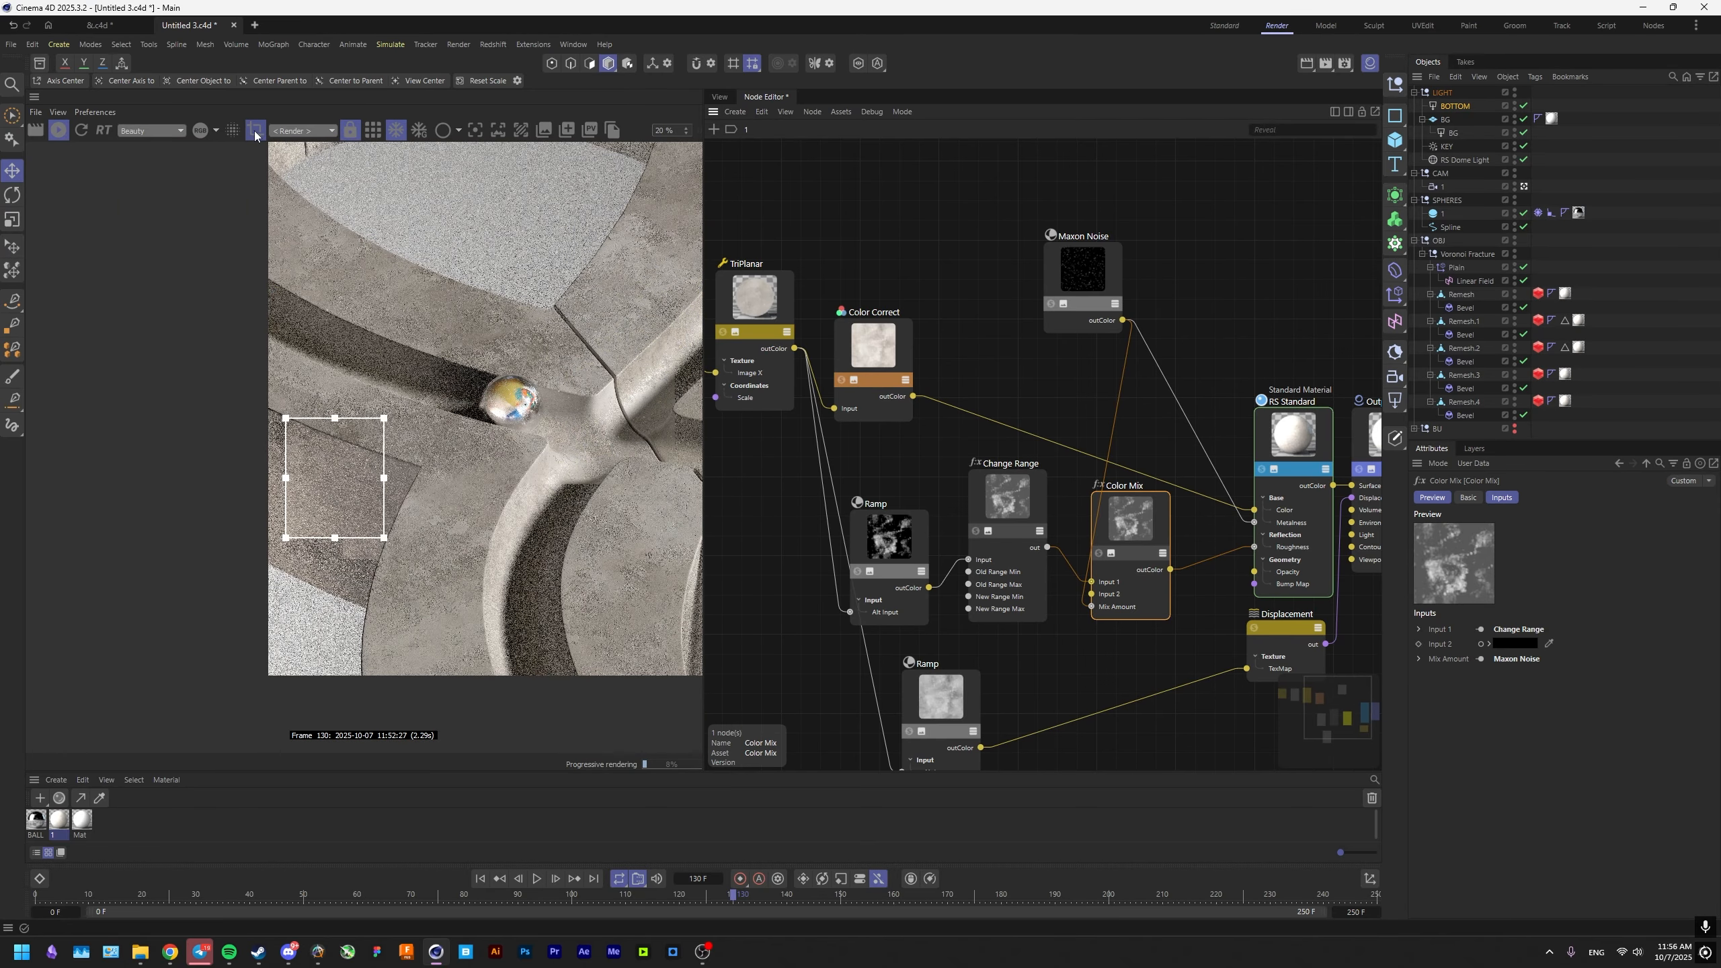
click(255, 136)
middle_drag(456, 324, 278, 379)
scroll(345, 400, up, 1)
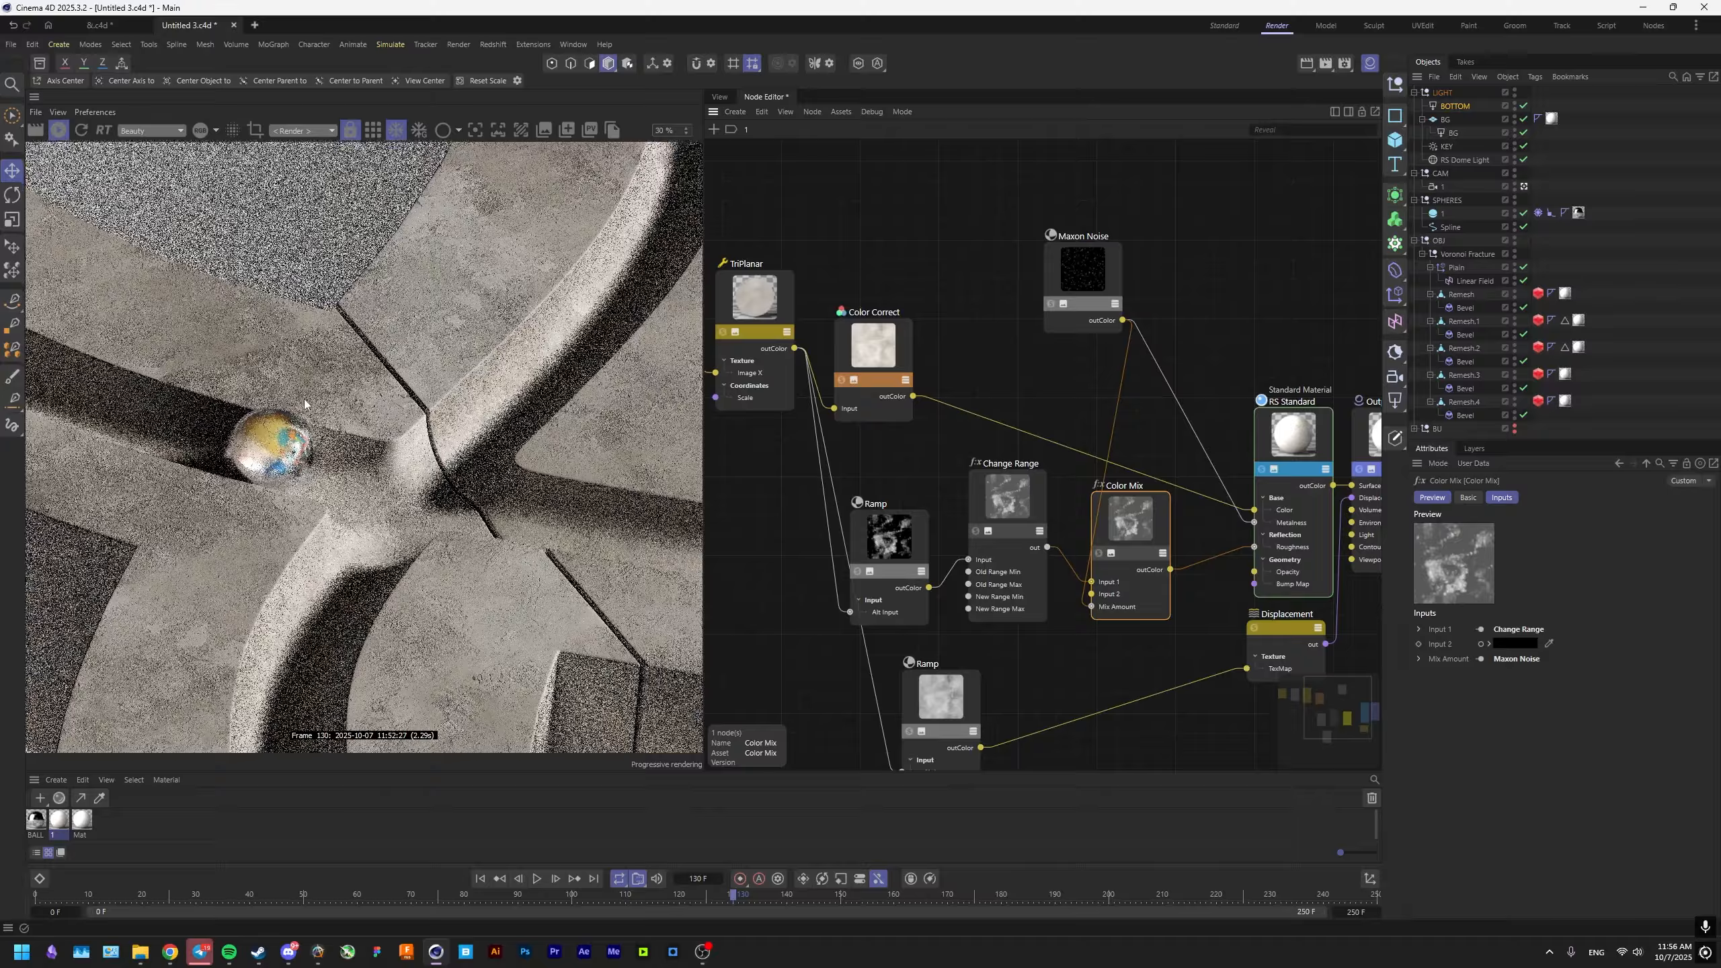
scroll(312, 410, down, 1)
Add a Redshift area light to the LIGHT group and name it GOBO.
click(719, 96)
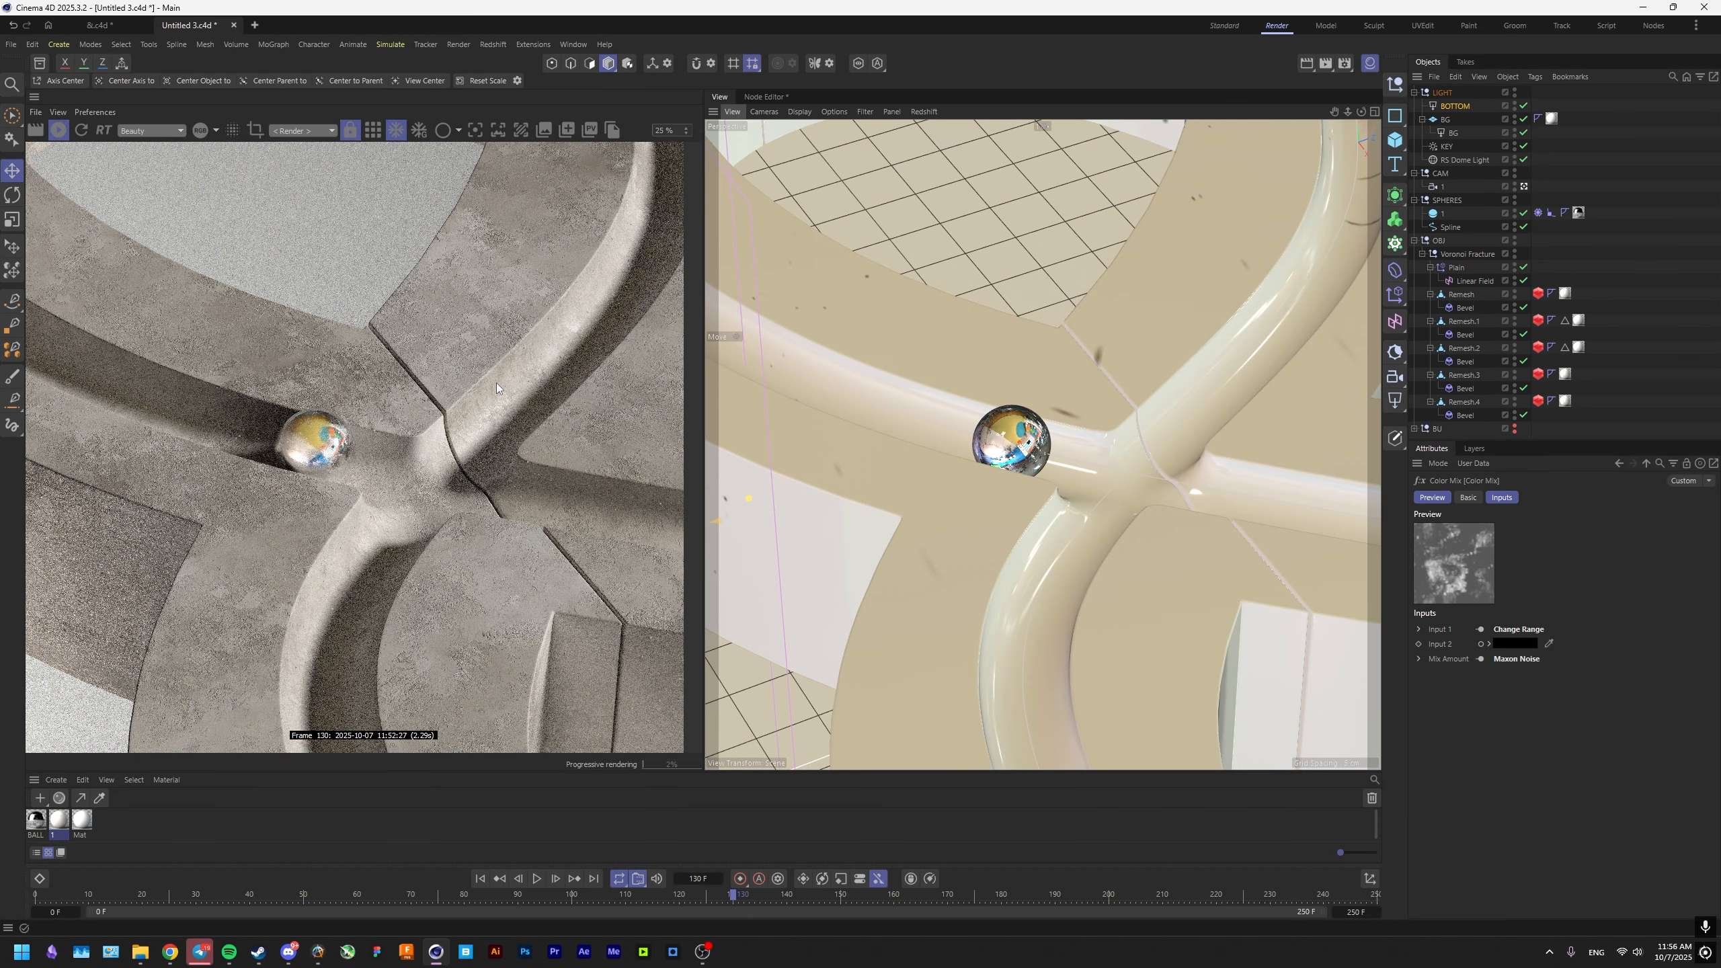
click(1393, 400)
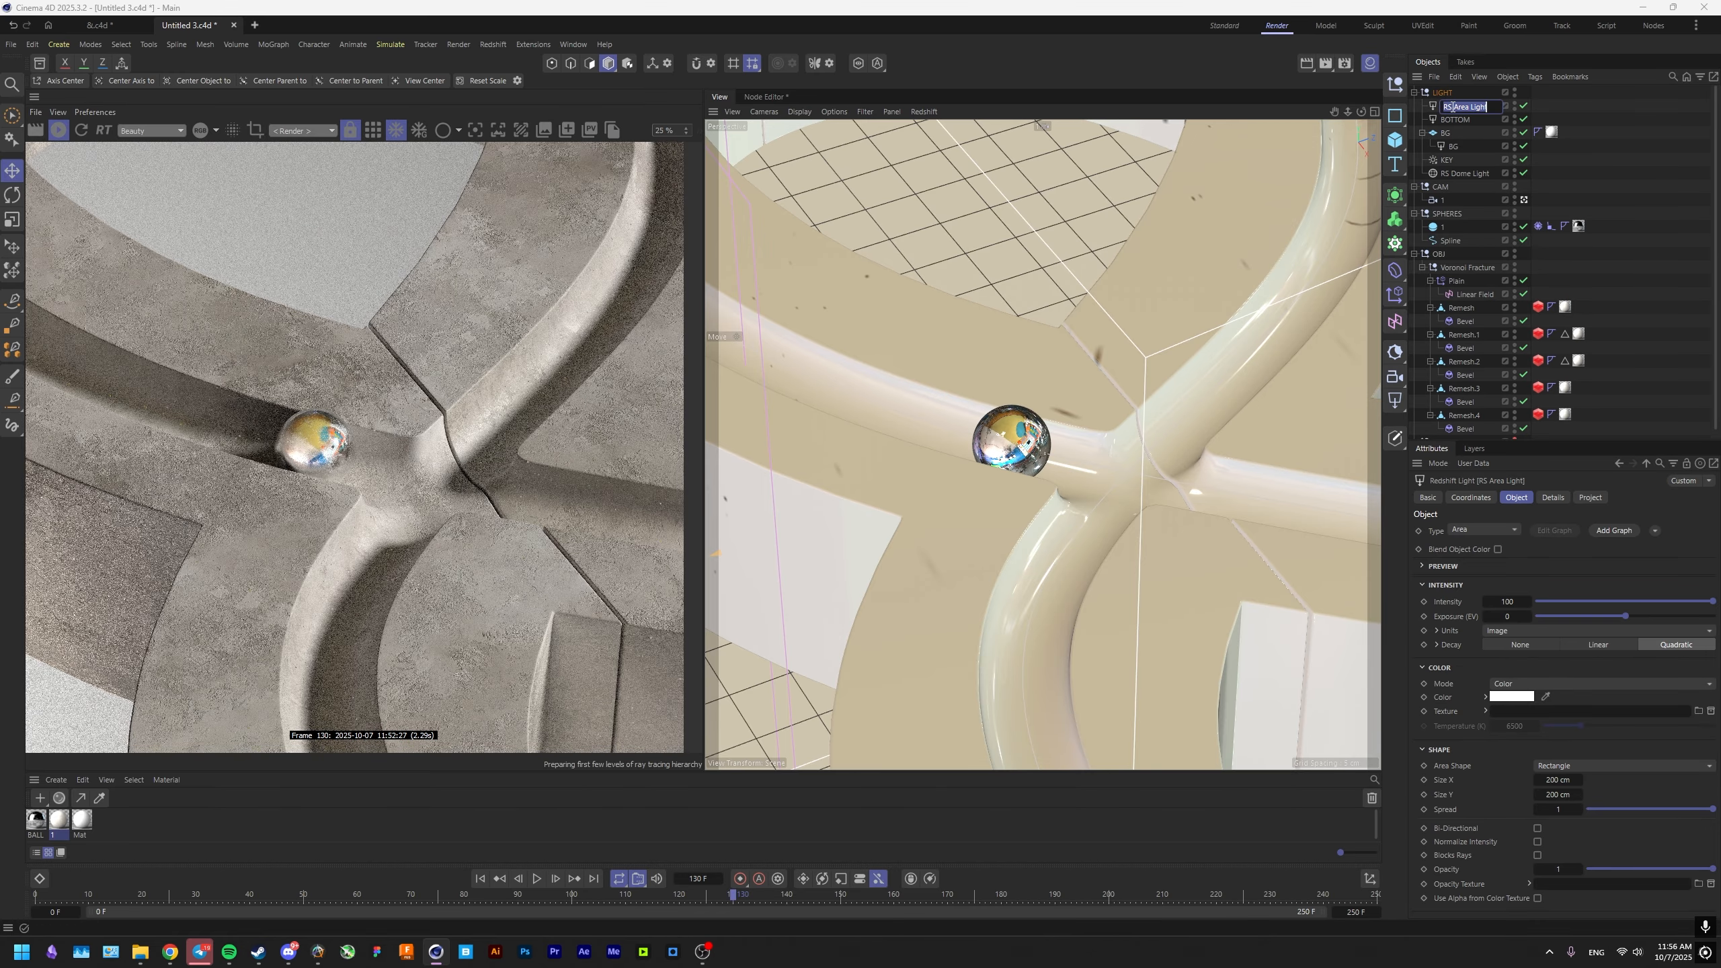
double_click(1446, 108)
text(GOBO)
key(Return)
Add a plane, nest it under the GOBO light and name it GOBO.
key(F2)
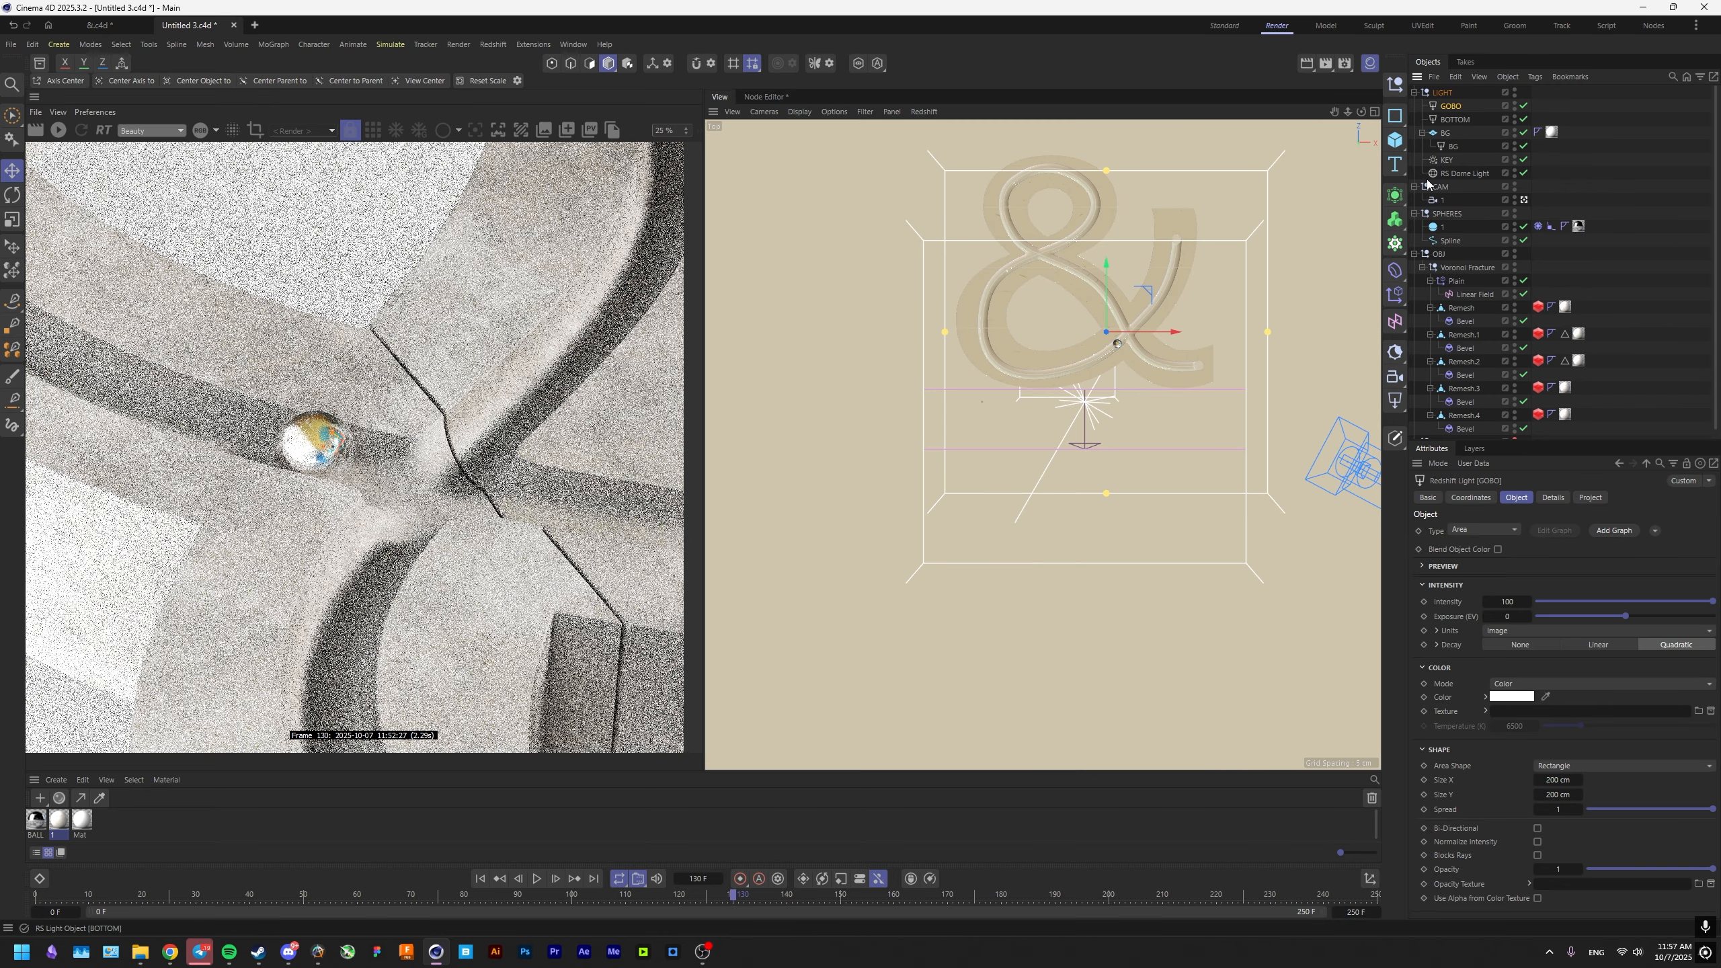
click(1394, 115)
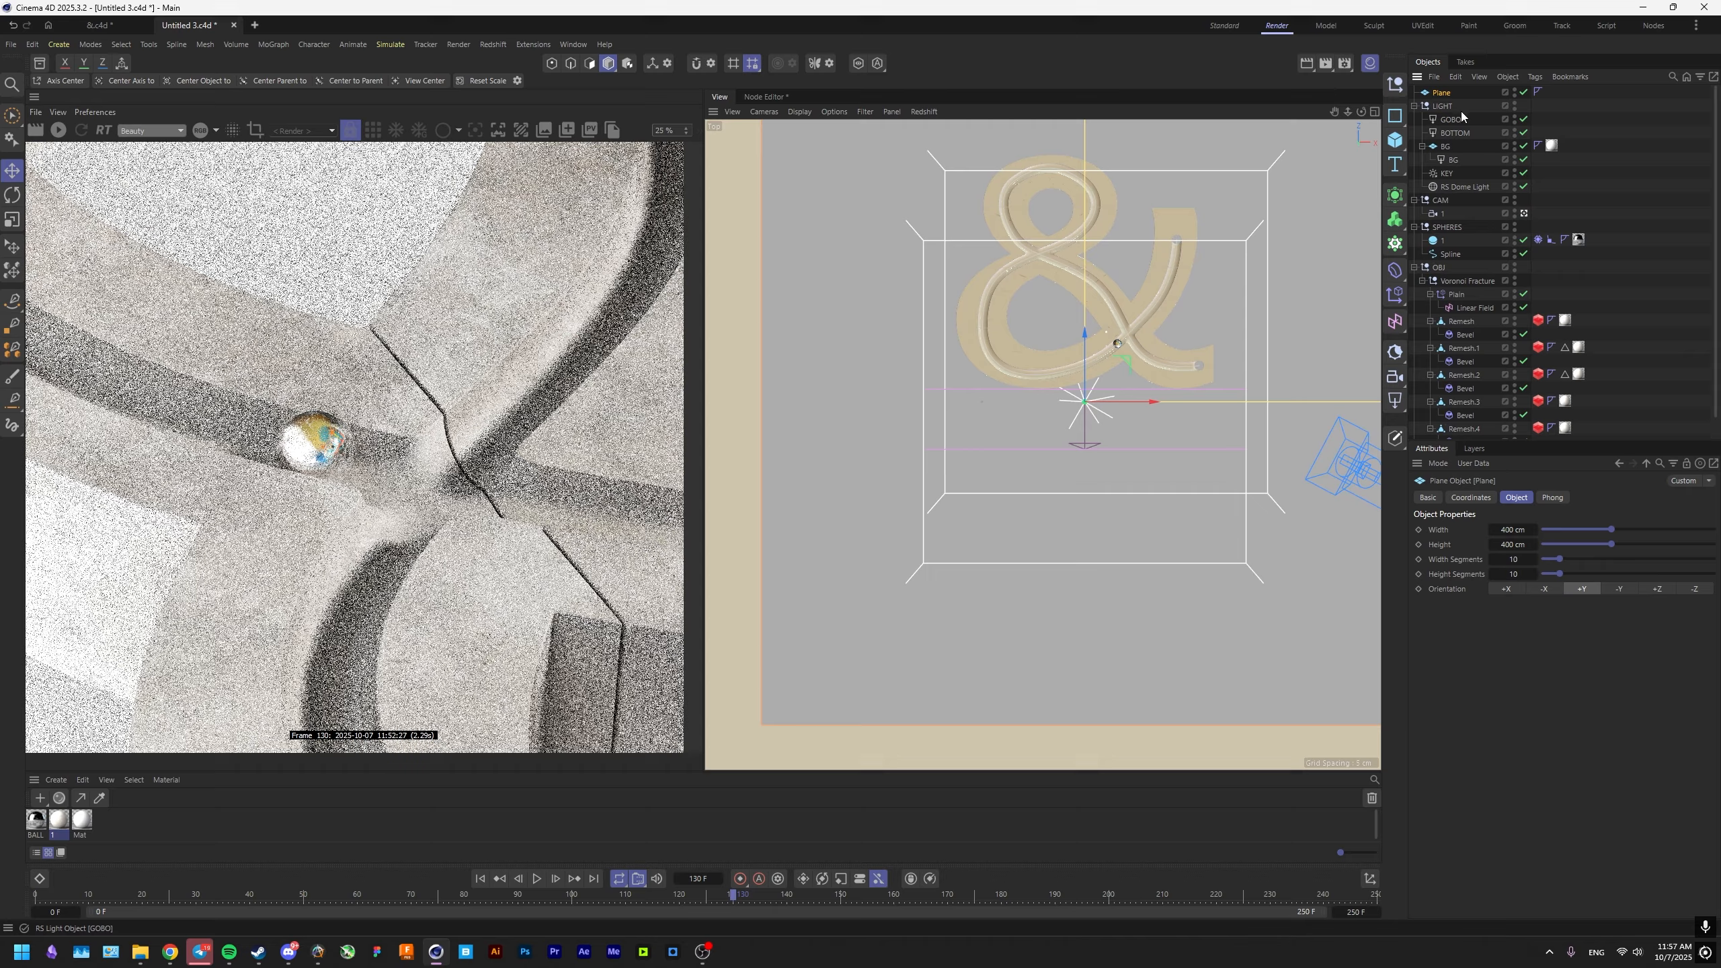
drag(1452, 118, 1450, 115)
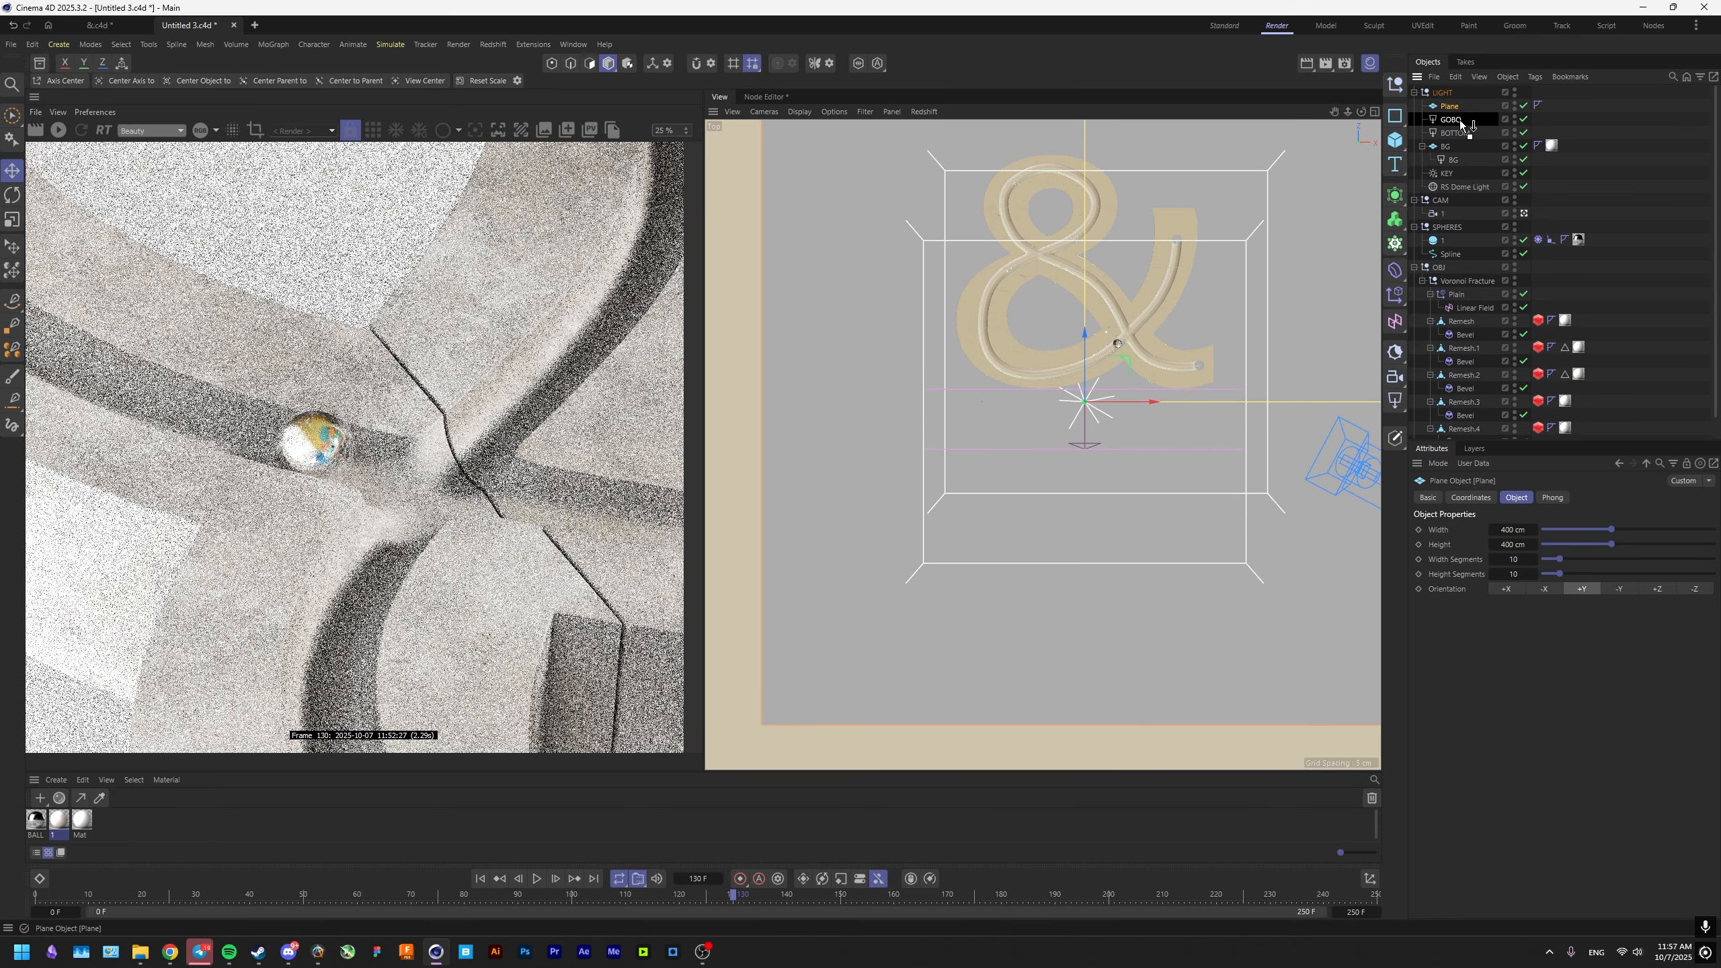
click(1448, 108)
click(1459, 119)
double_click(1461, 121)
key(Return)
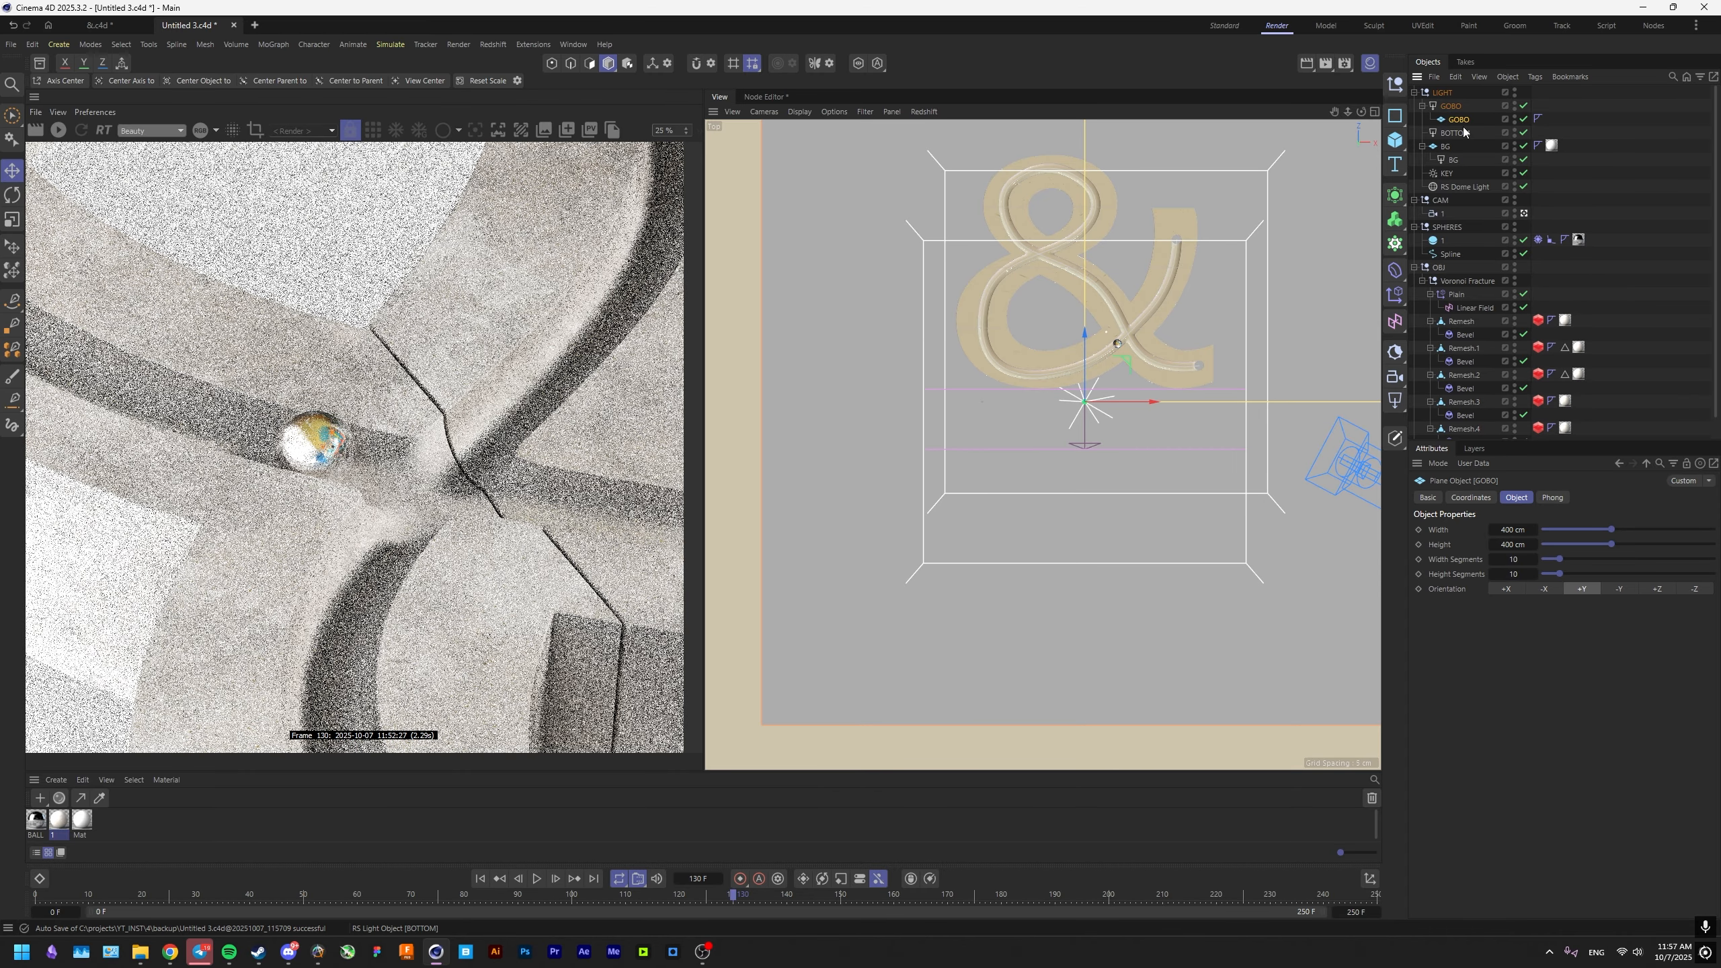
Raise the GOBO plane about 34 cm above the ampersand and scale it down to about 212.4 cm square.
key(F1)
key(F4)
key(e)
drag(1014, 467, 1016, 381)
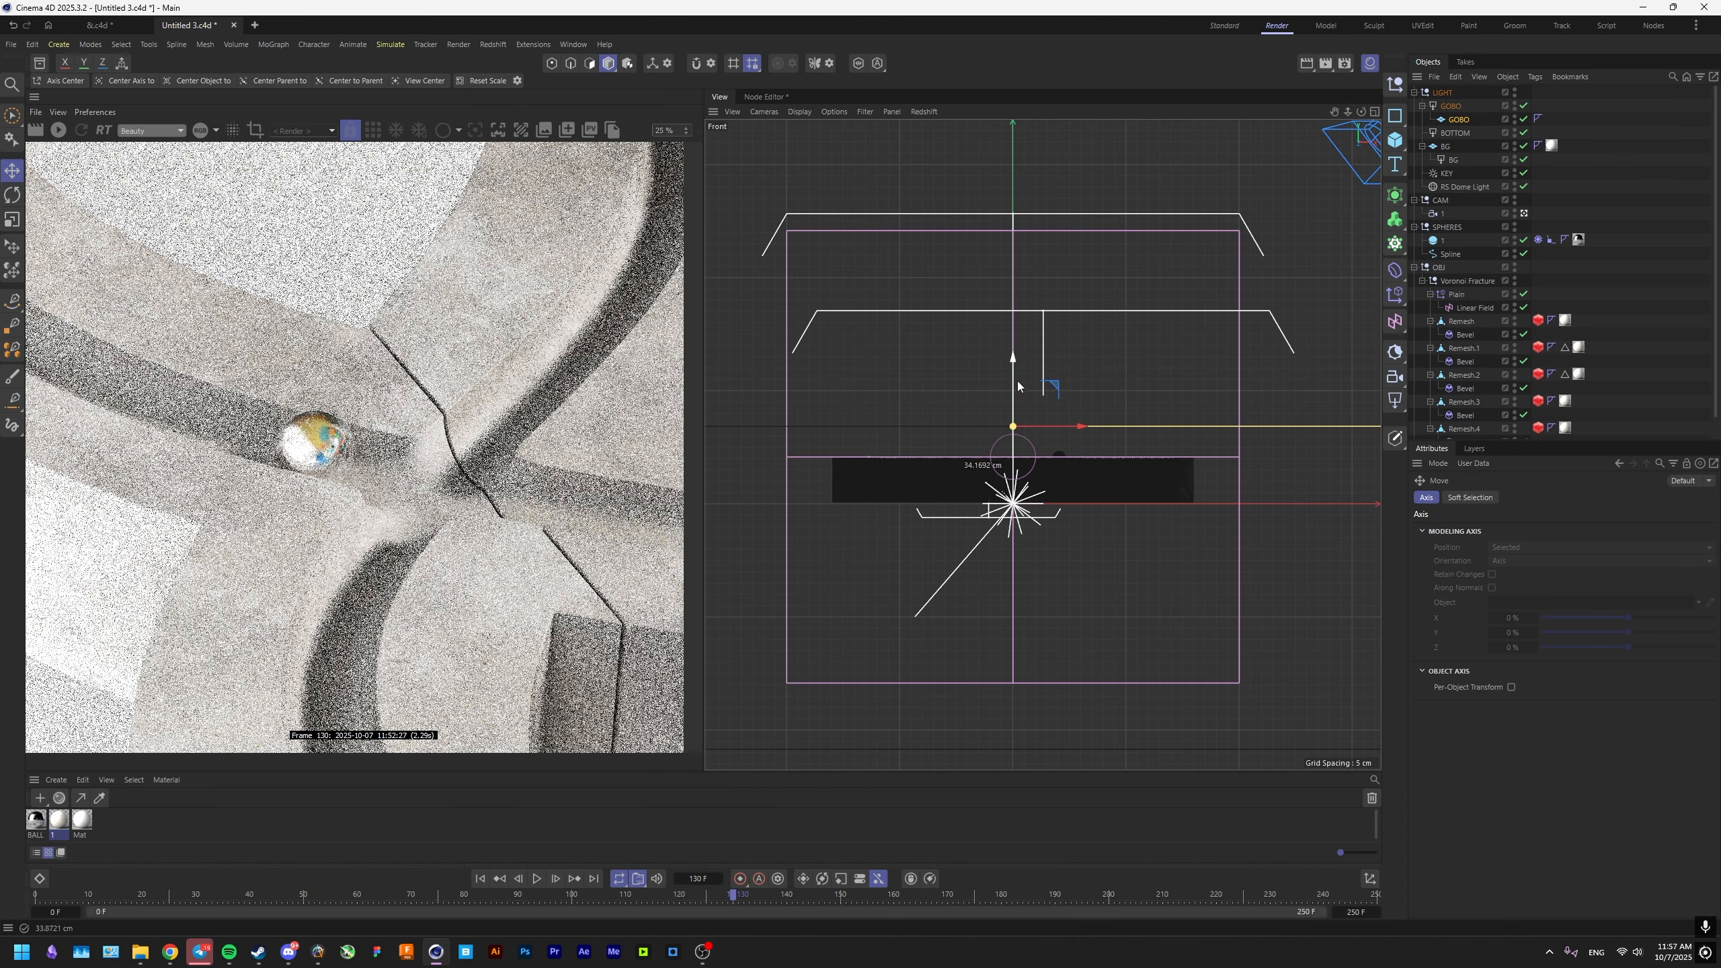
key(t)
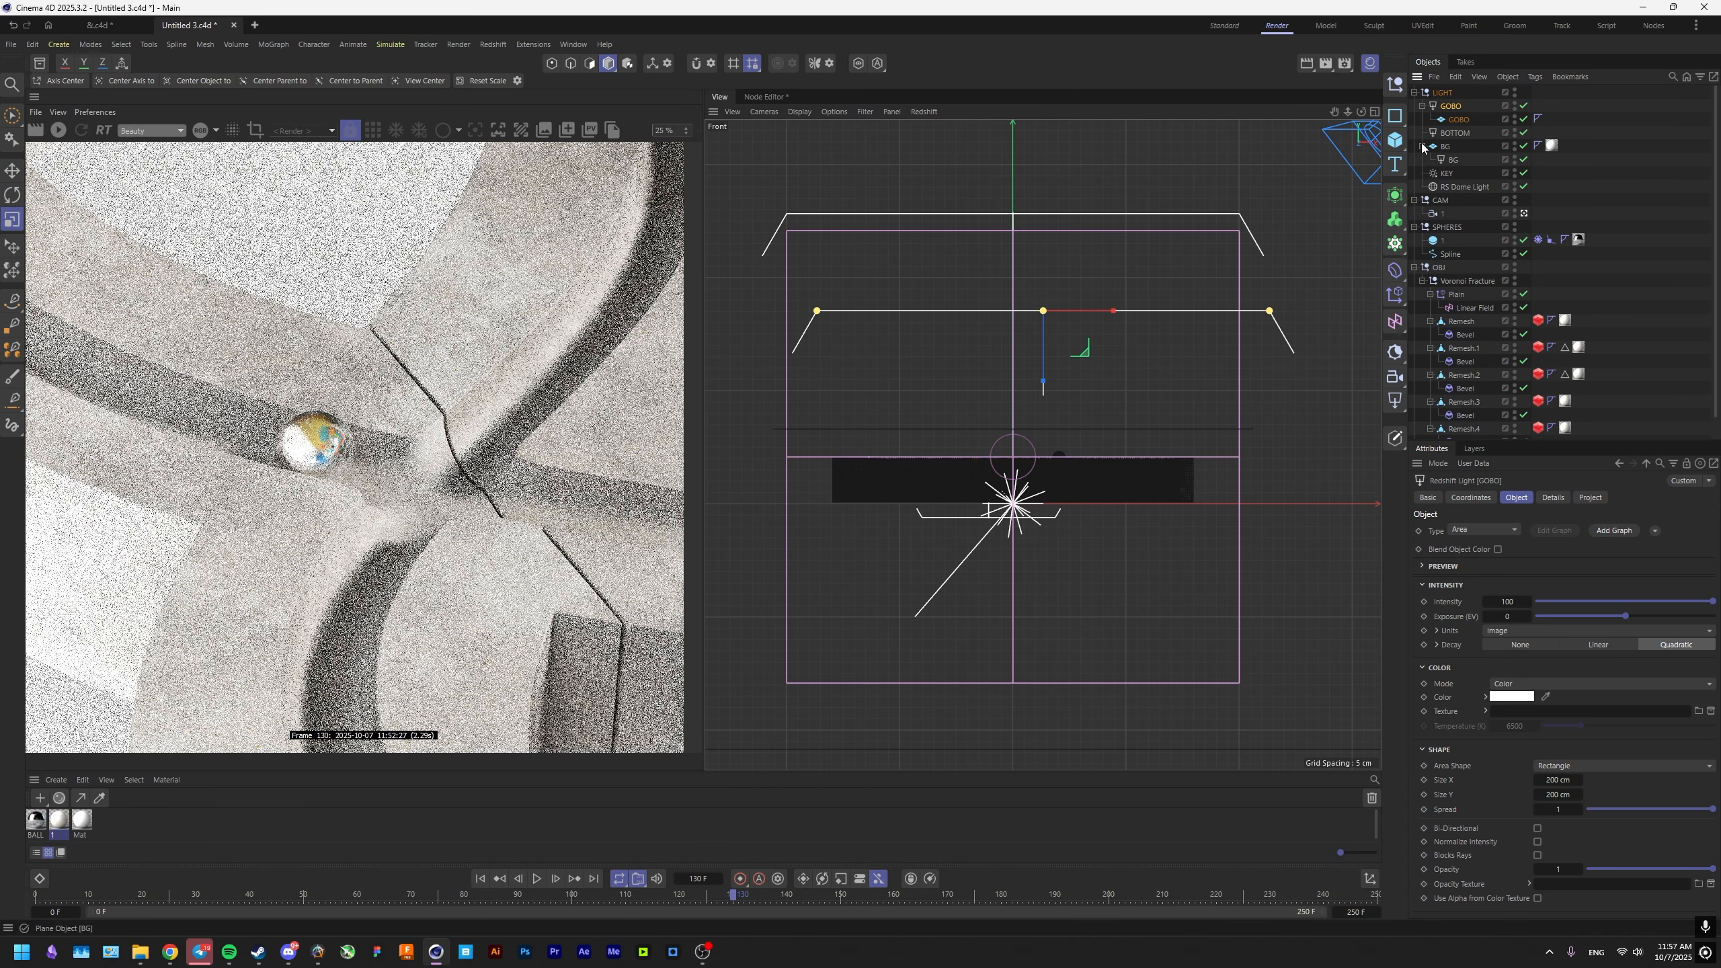
Orient the GOBO plane to -Z, offset it below the GOBO light along its axis, and save the project.
click(1458, 120)
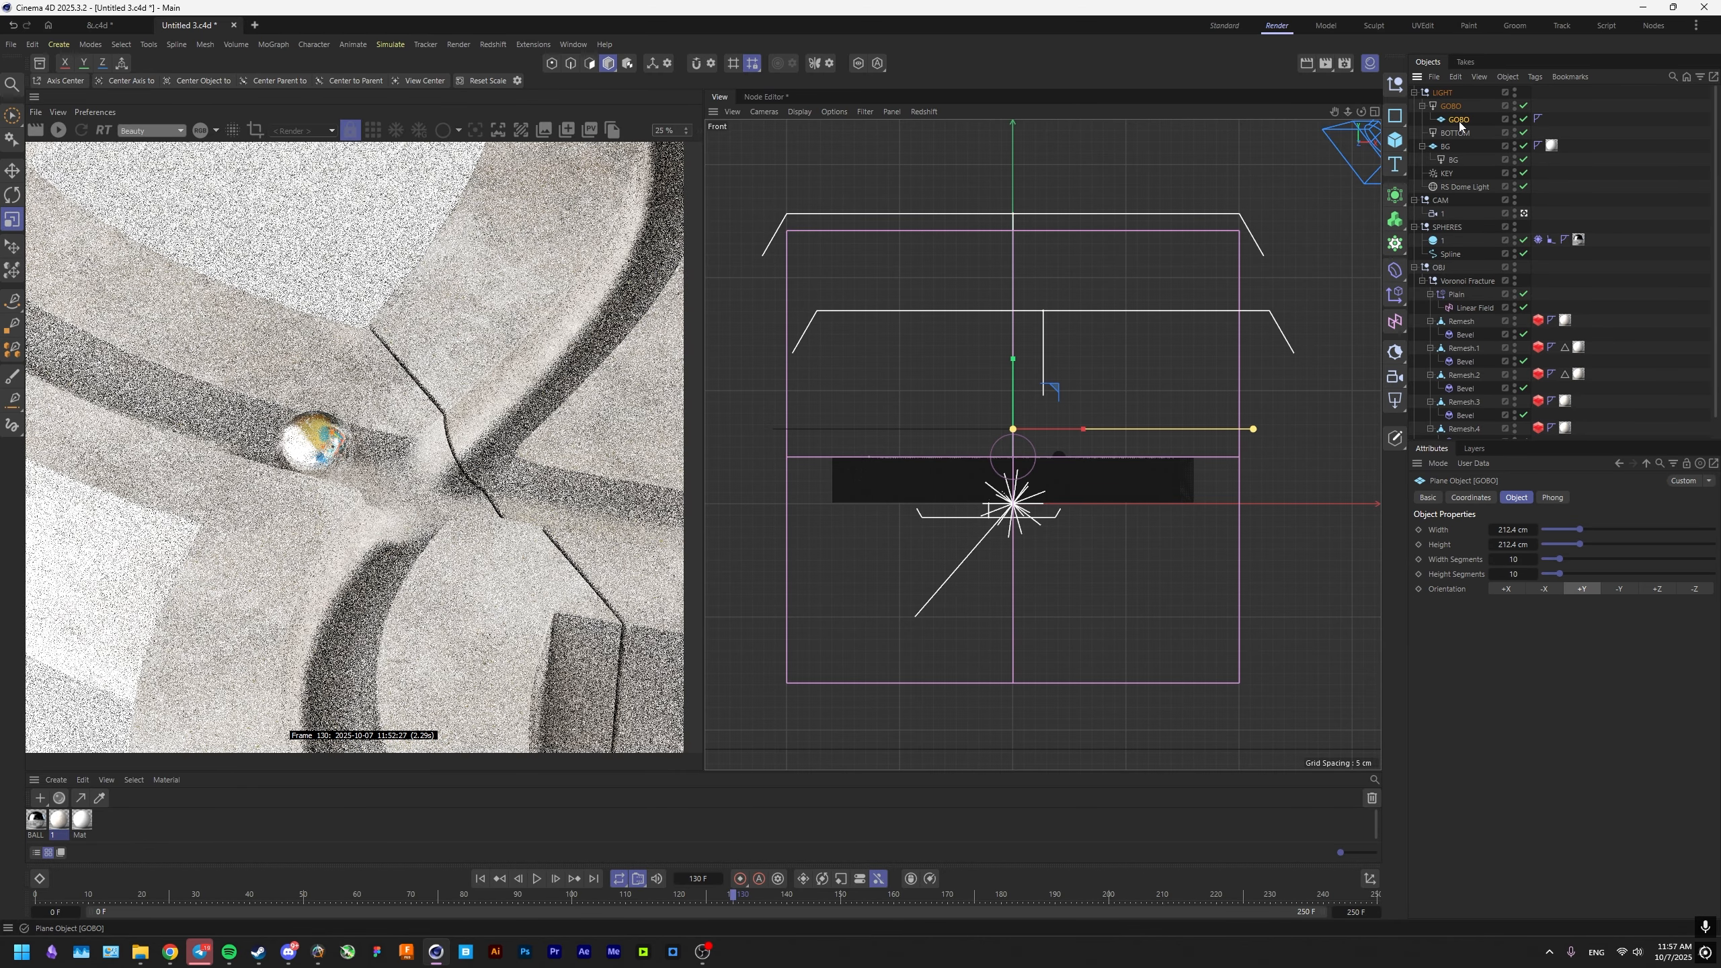
click(1693, 588)
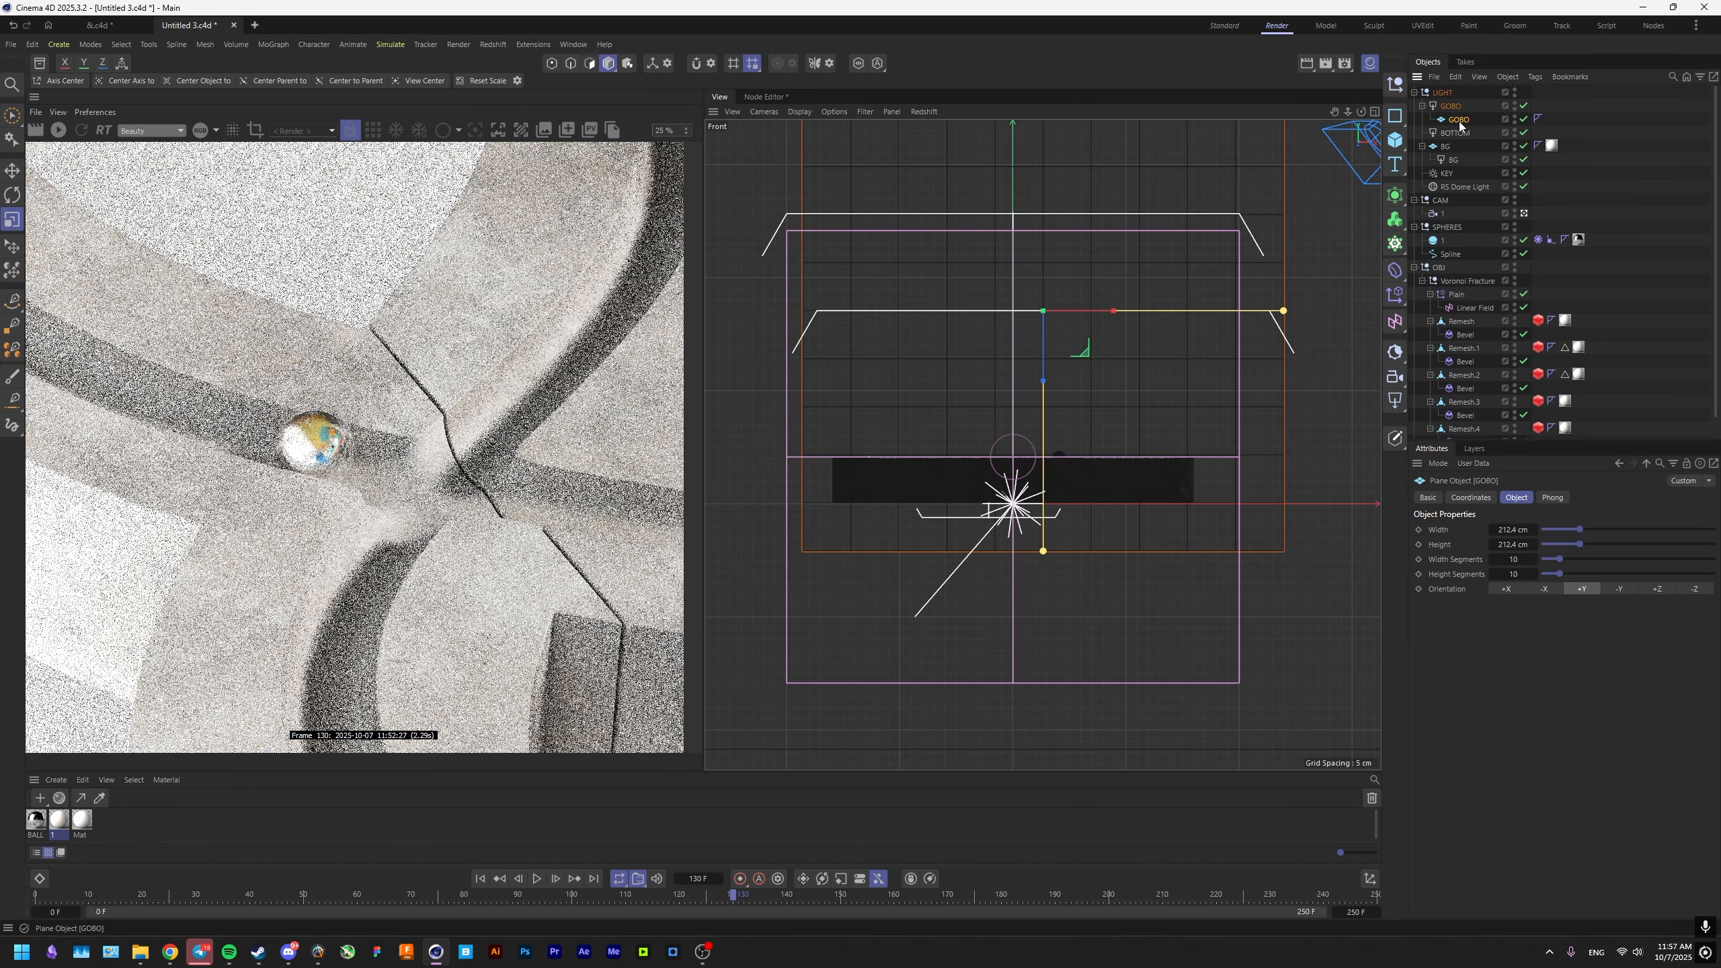
key(e)
drag(1049, 360, 1048, 395)
key(ctrl+s)
middle_click(1035, 384)
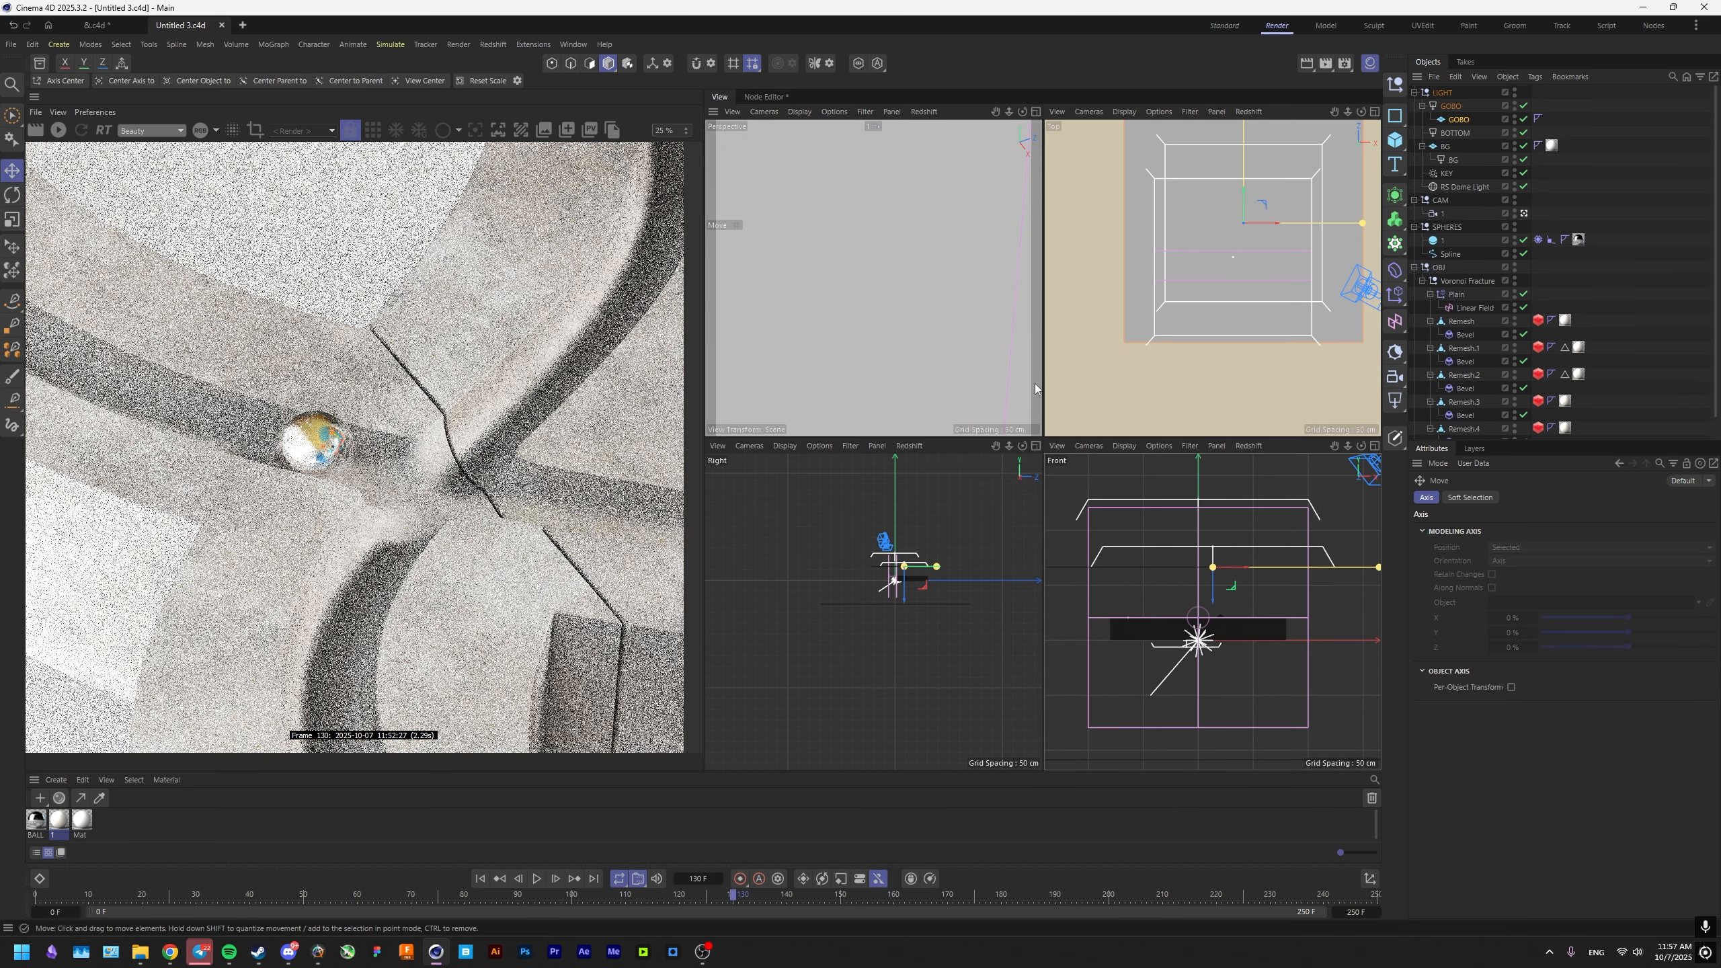
middle_click(1035, 384)
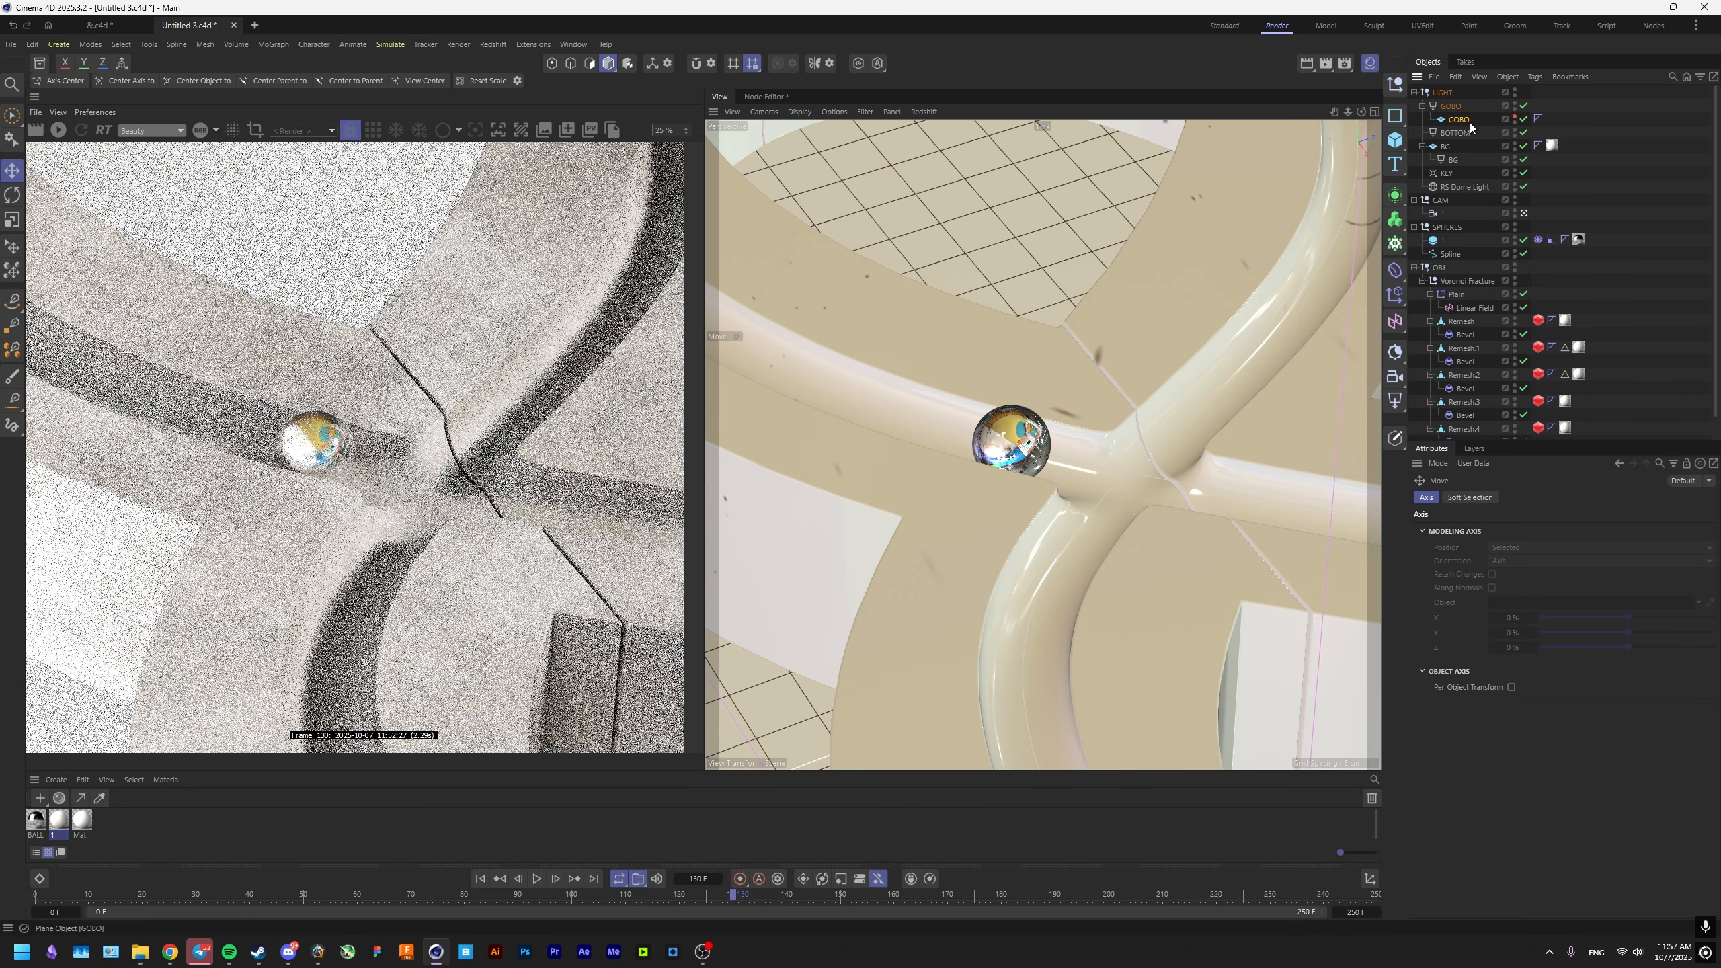
Add an RS Object tag to the GOBO plane, enable its visibility override and disable Primary Ray Visible.
right_click(1459, 119)
mouse_move(1492, 286)
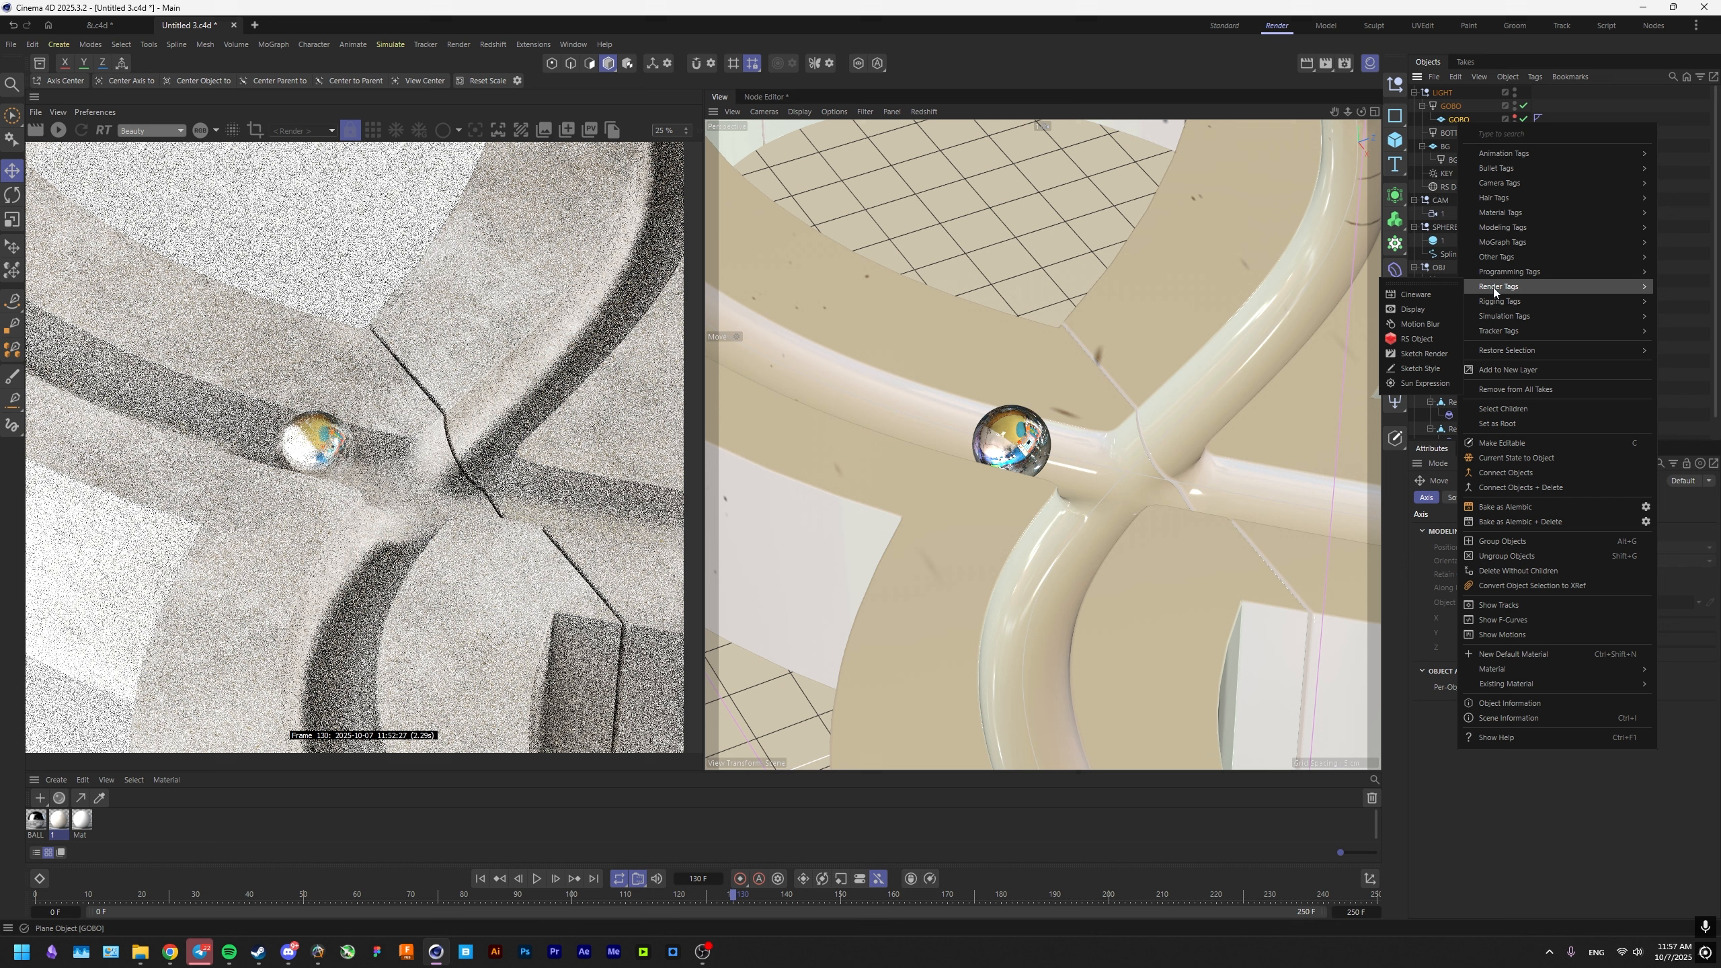
click(1414, 336)
click(1464, 496)
click(1464, 529)
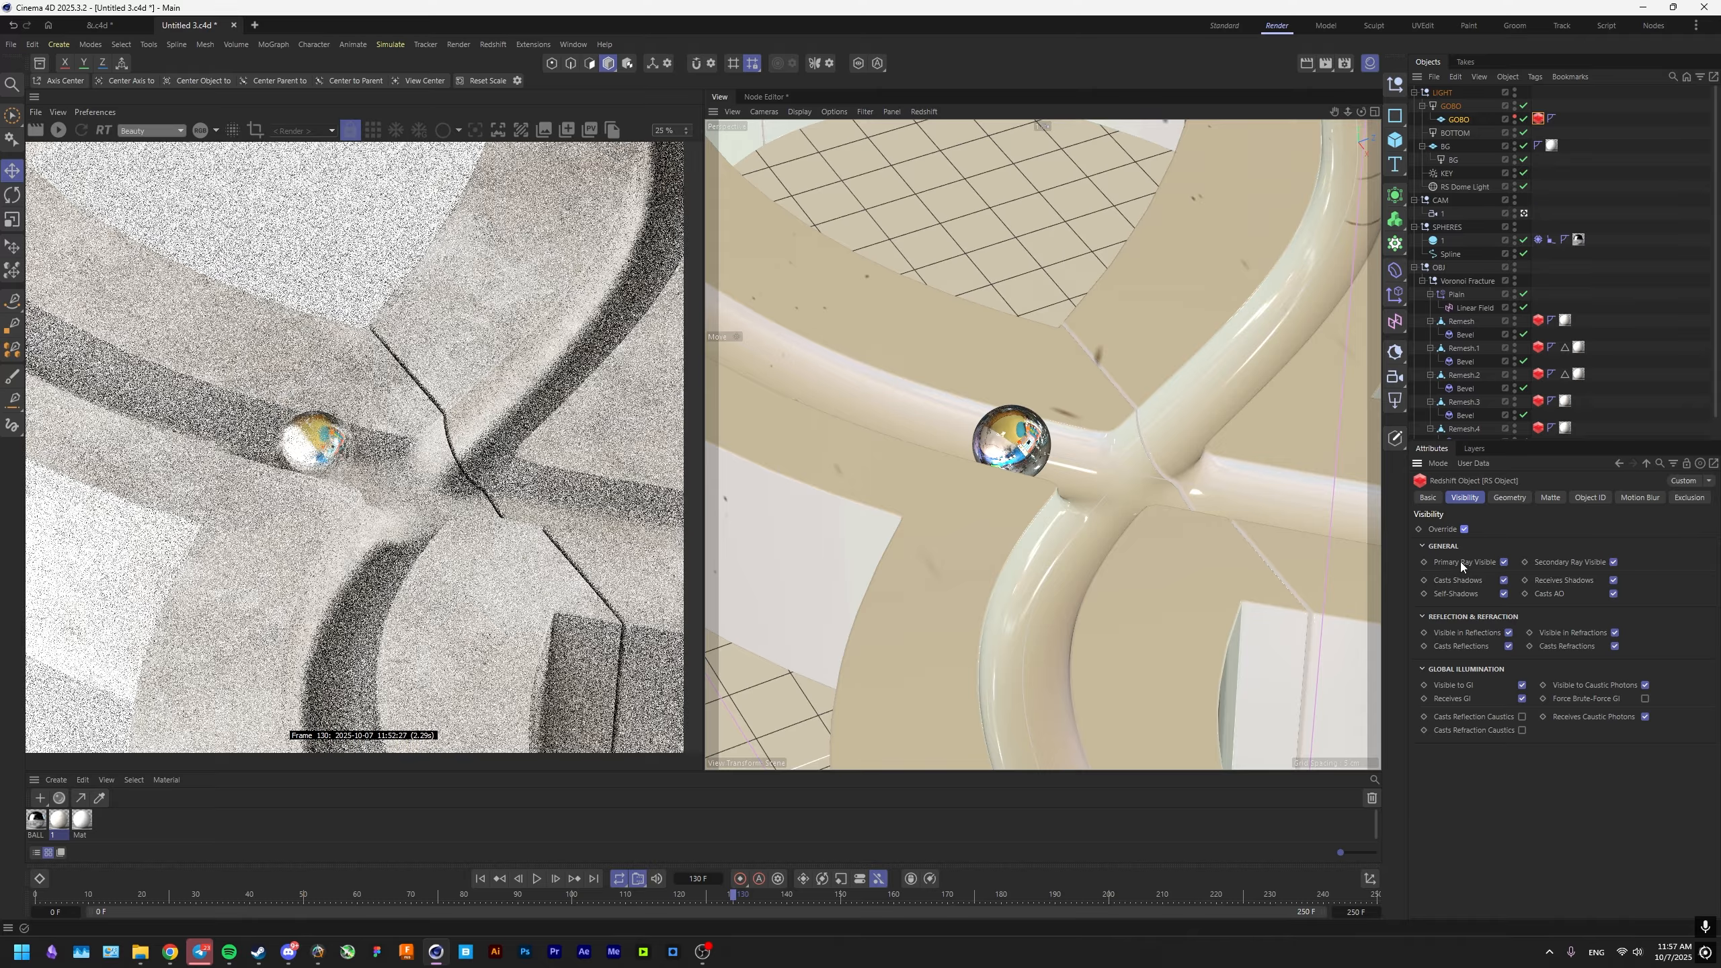
click(1503, 562)
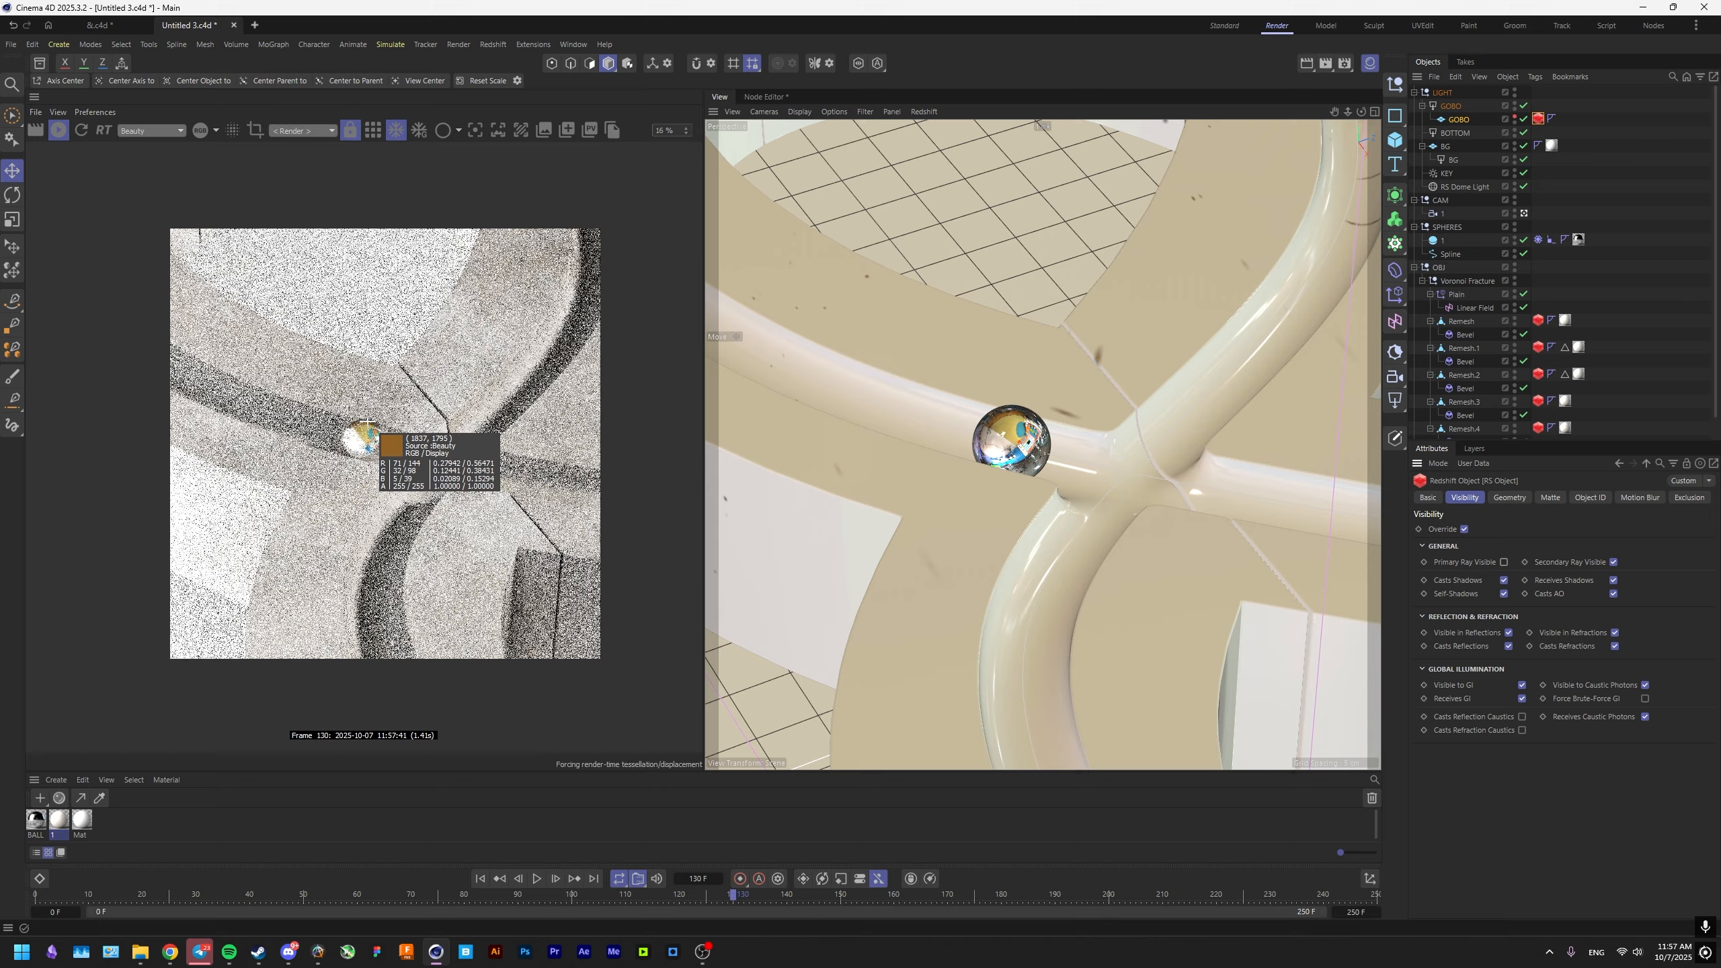
Set the GOBO light's spread to 0.1.
scroll(458, 447, up, 2)
click(1453, 120)
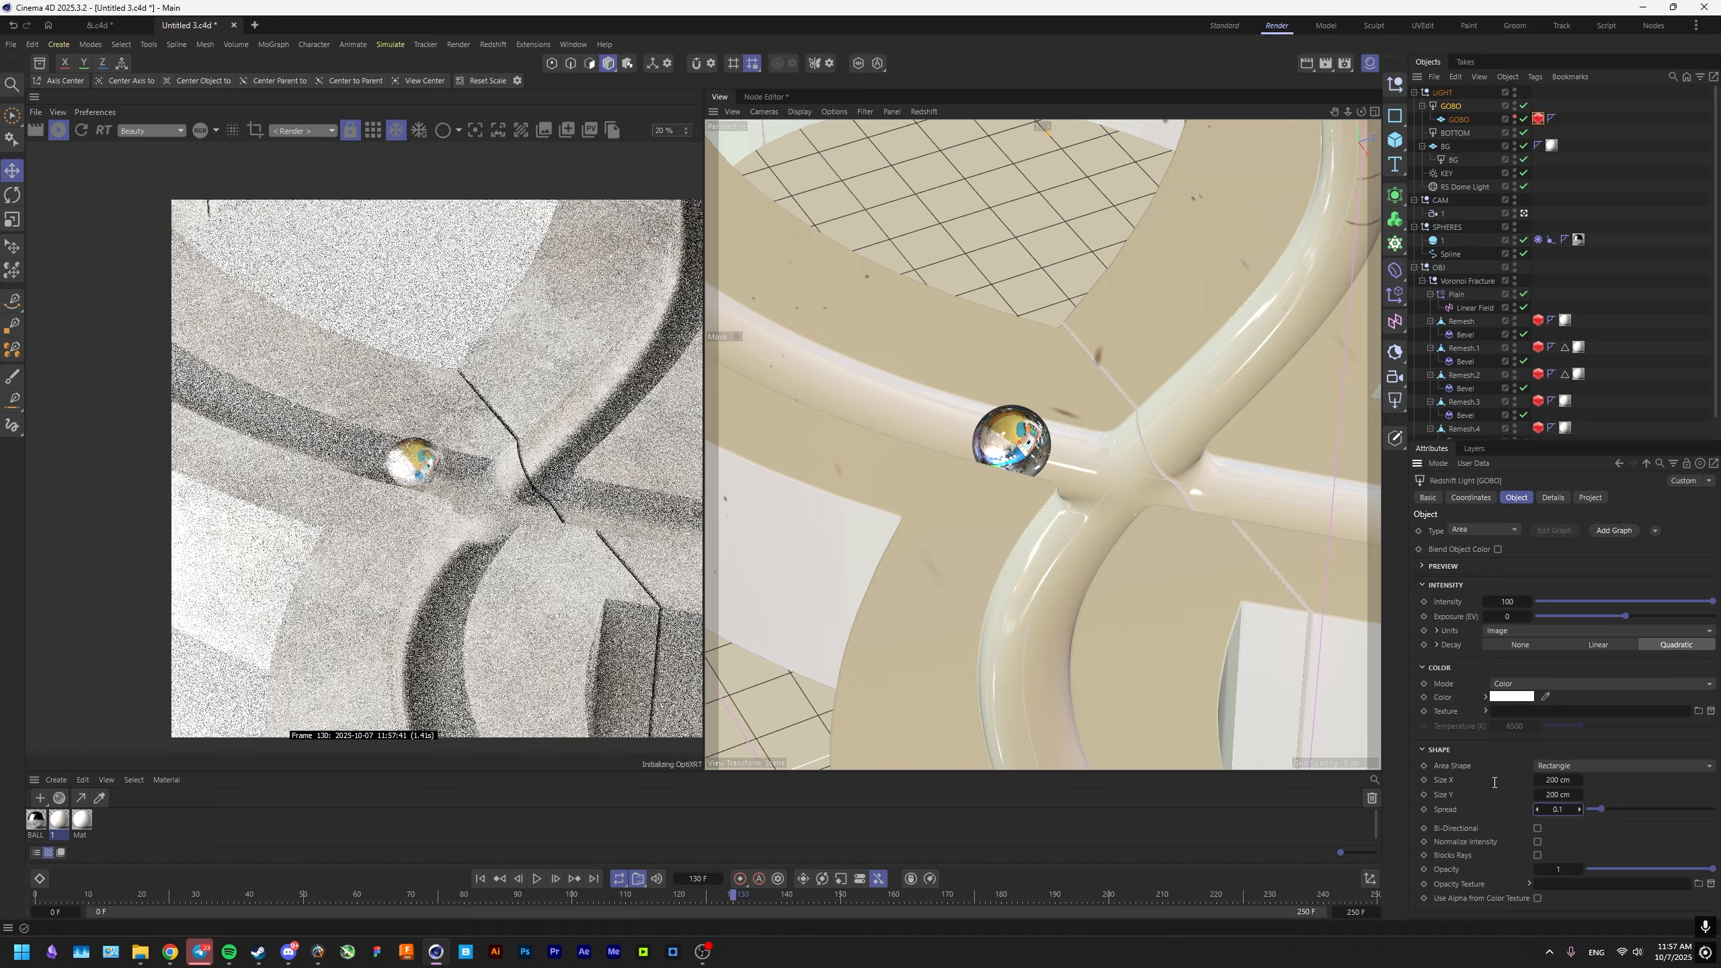
middle_drag(475, 638, 440, 643)
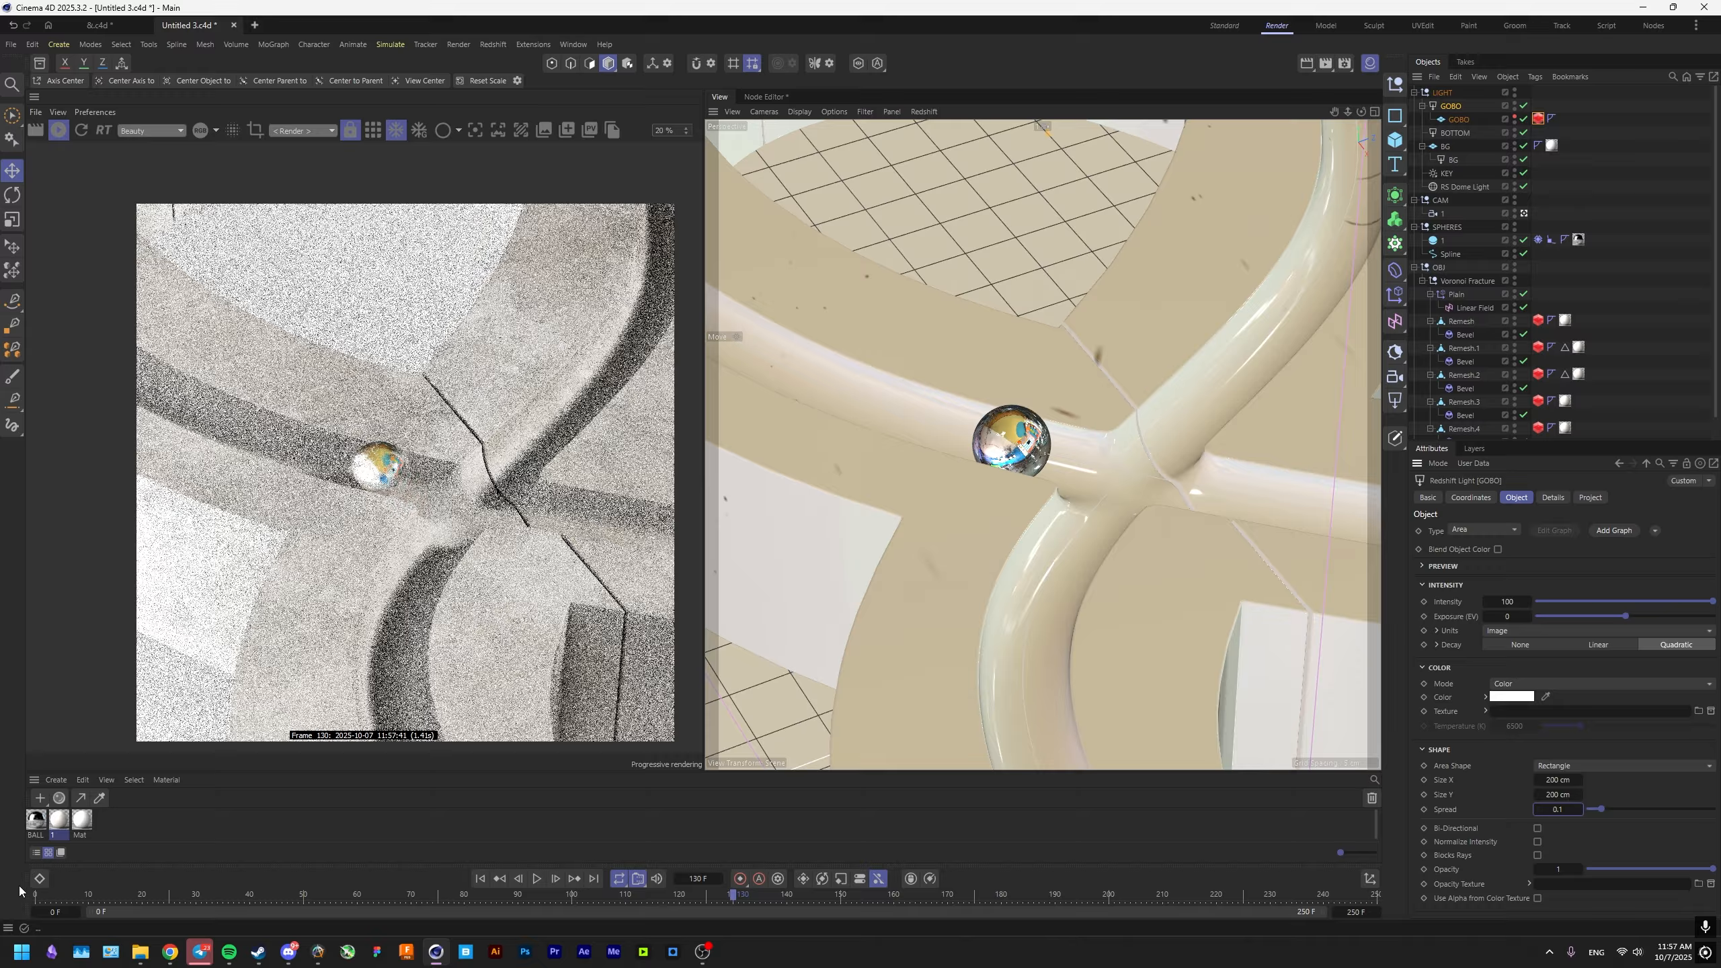
Create a new material named GOBO and assign it to the GOBO plane.
click(39, 798)
double_click(34, 835)
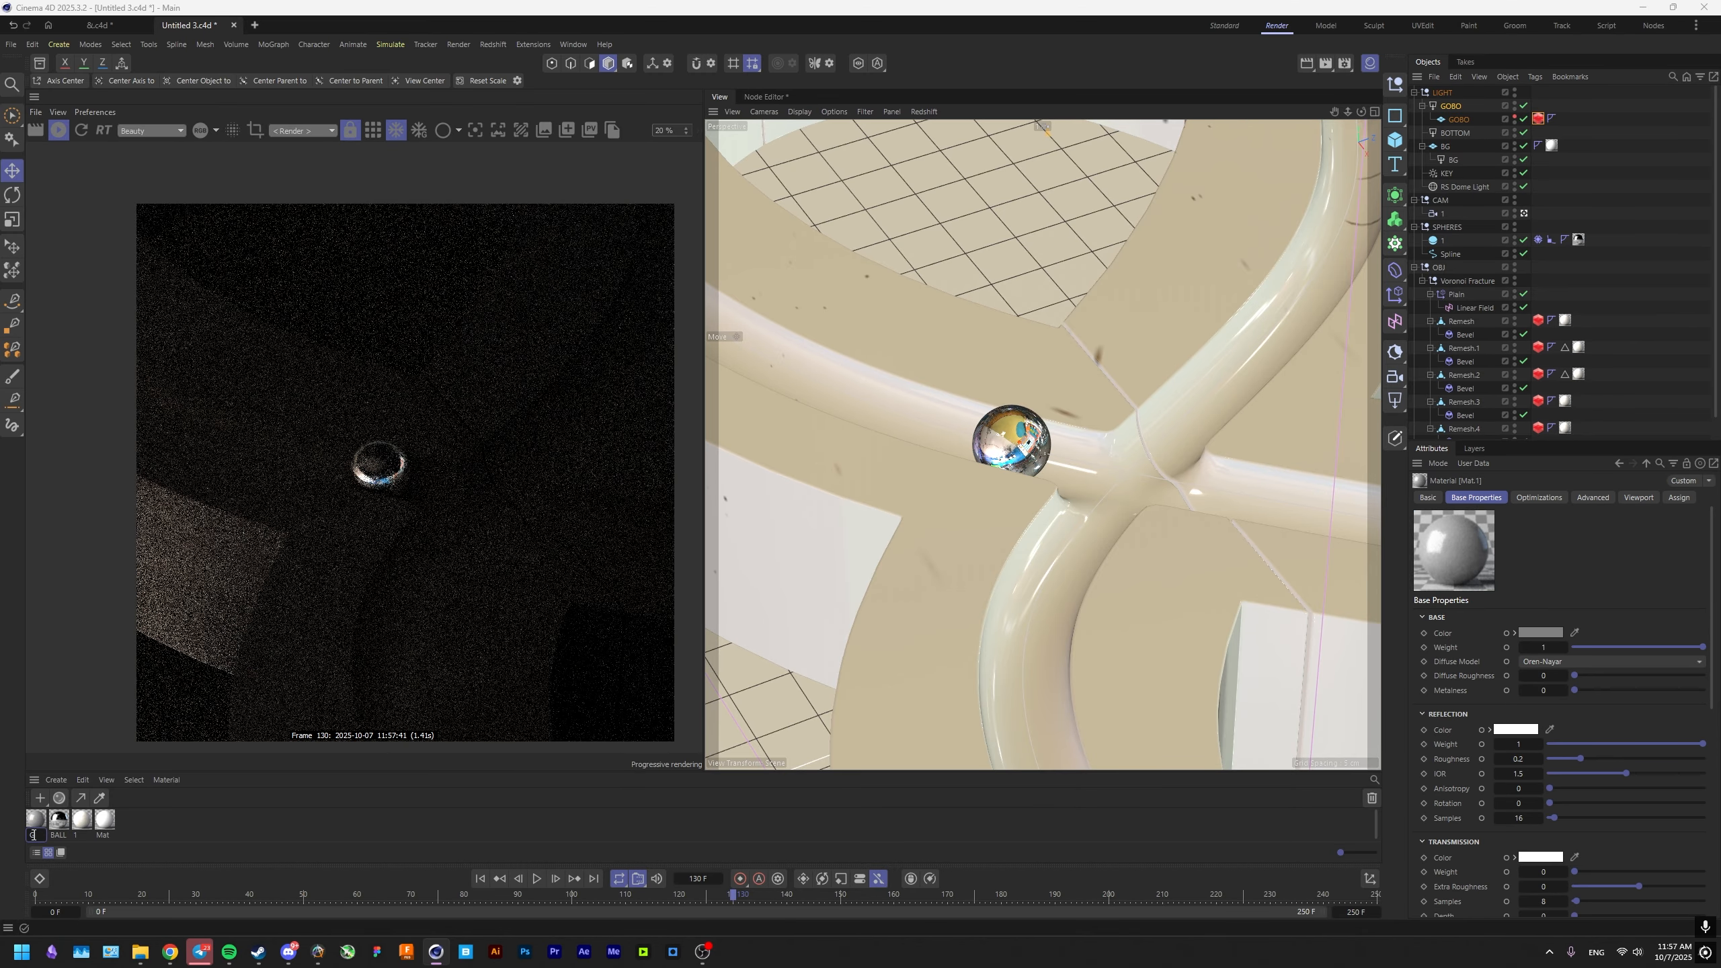
text(GOBO)
key(Return)
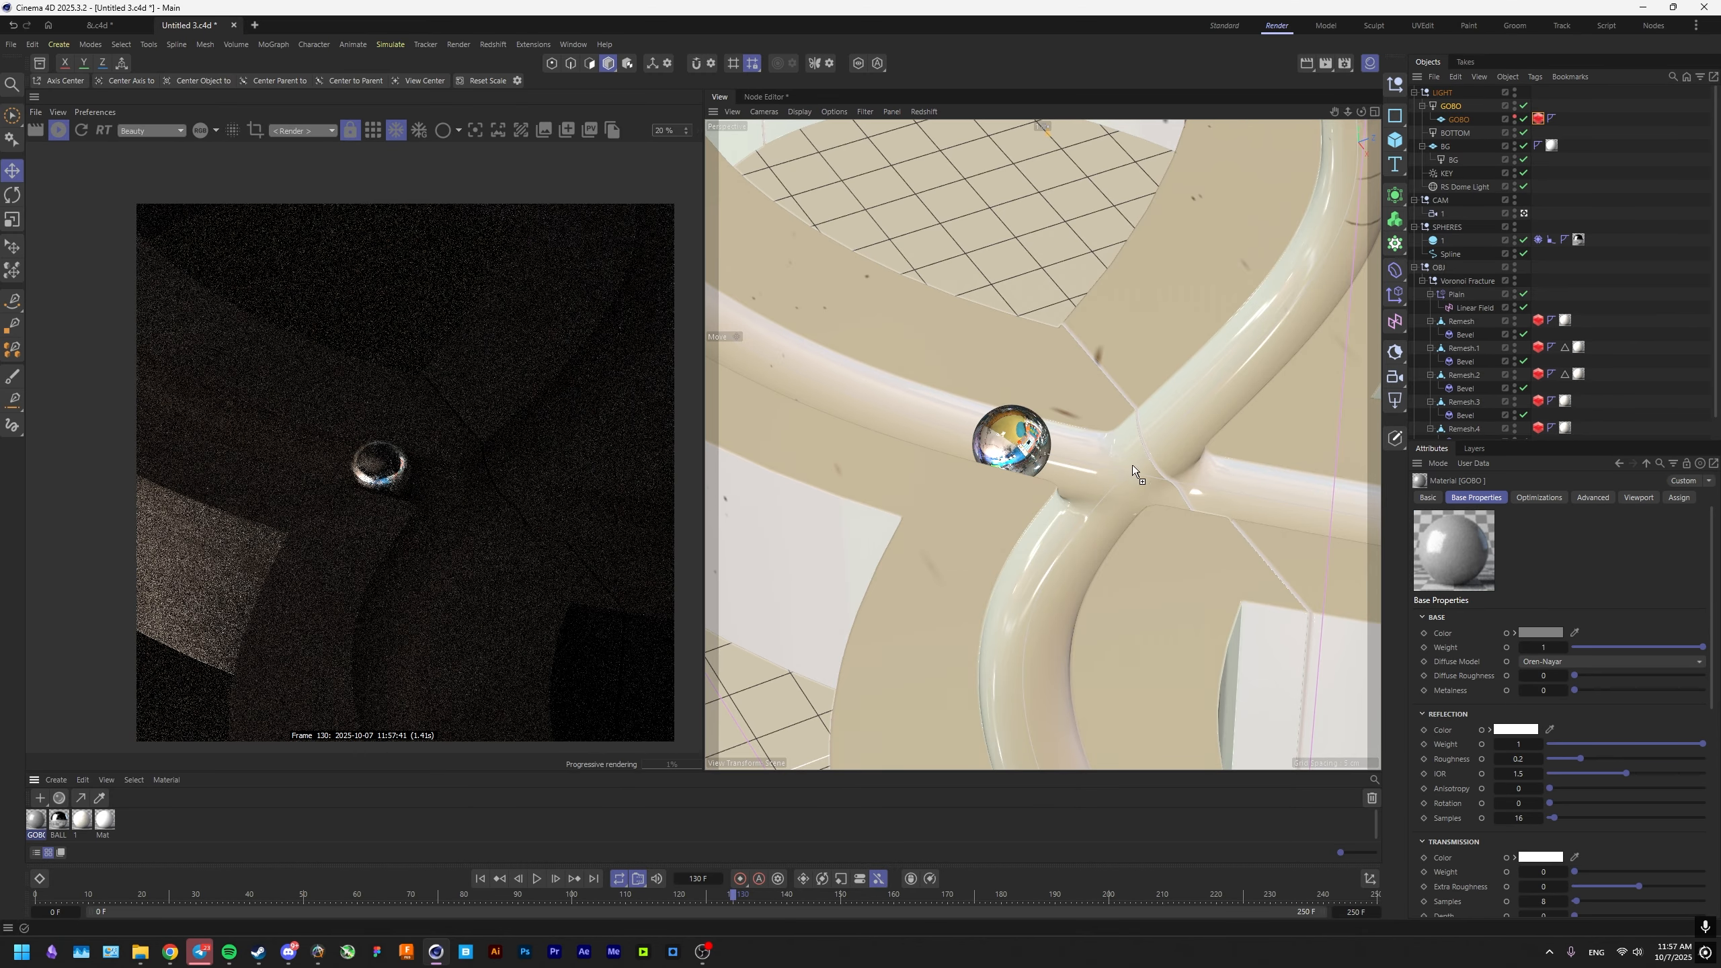
drag(1132, 465, 1461, 121)
Load abstract_02.jpg from the TEX\GOBO\Abstract folder into the GOBO material's node graph without copying it to the project.
double_click(38, 819)
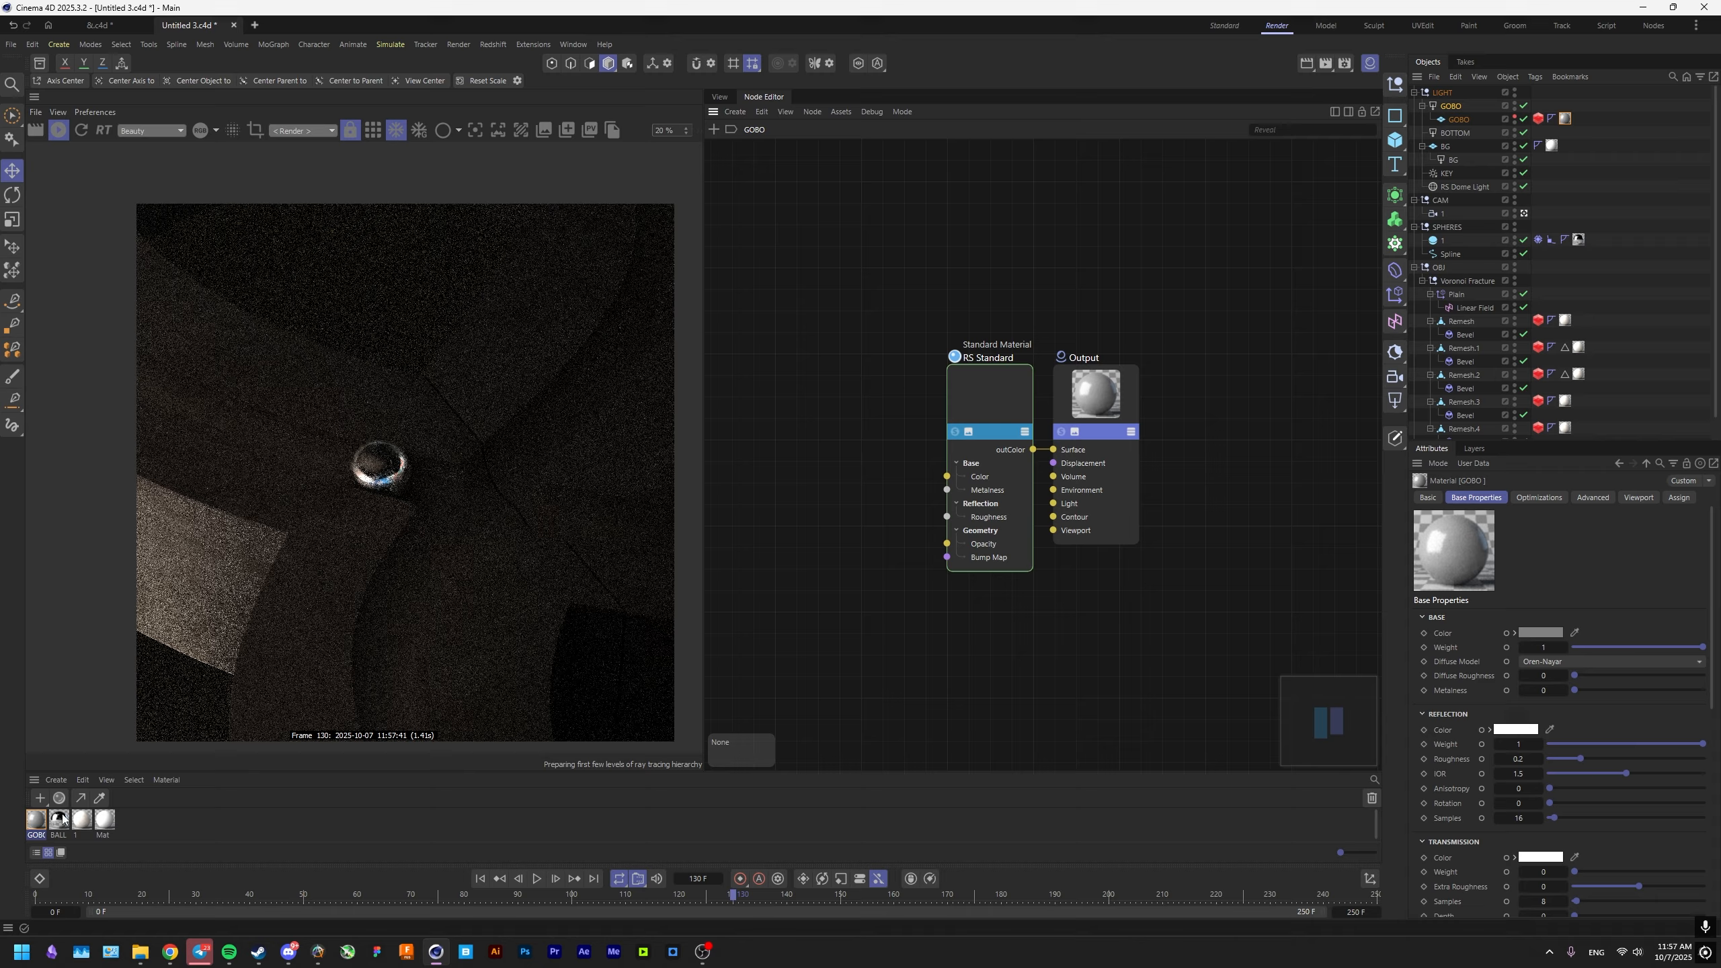
click(141, 951)
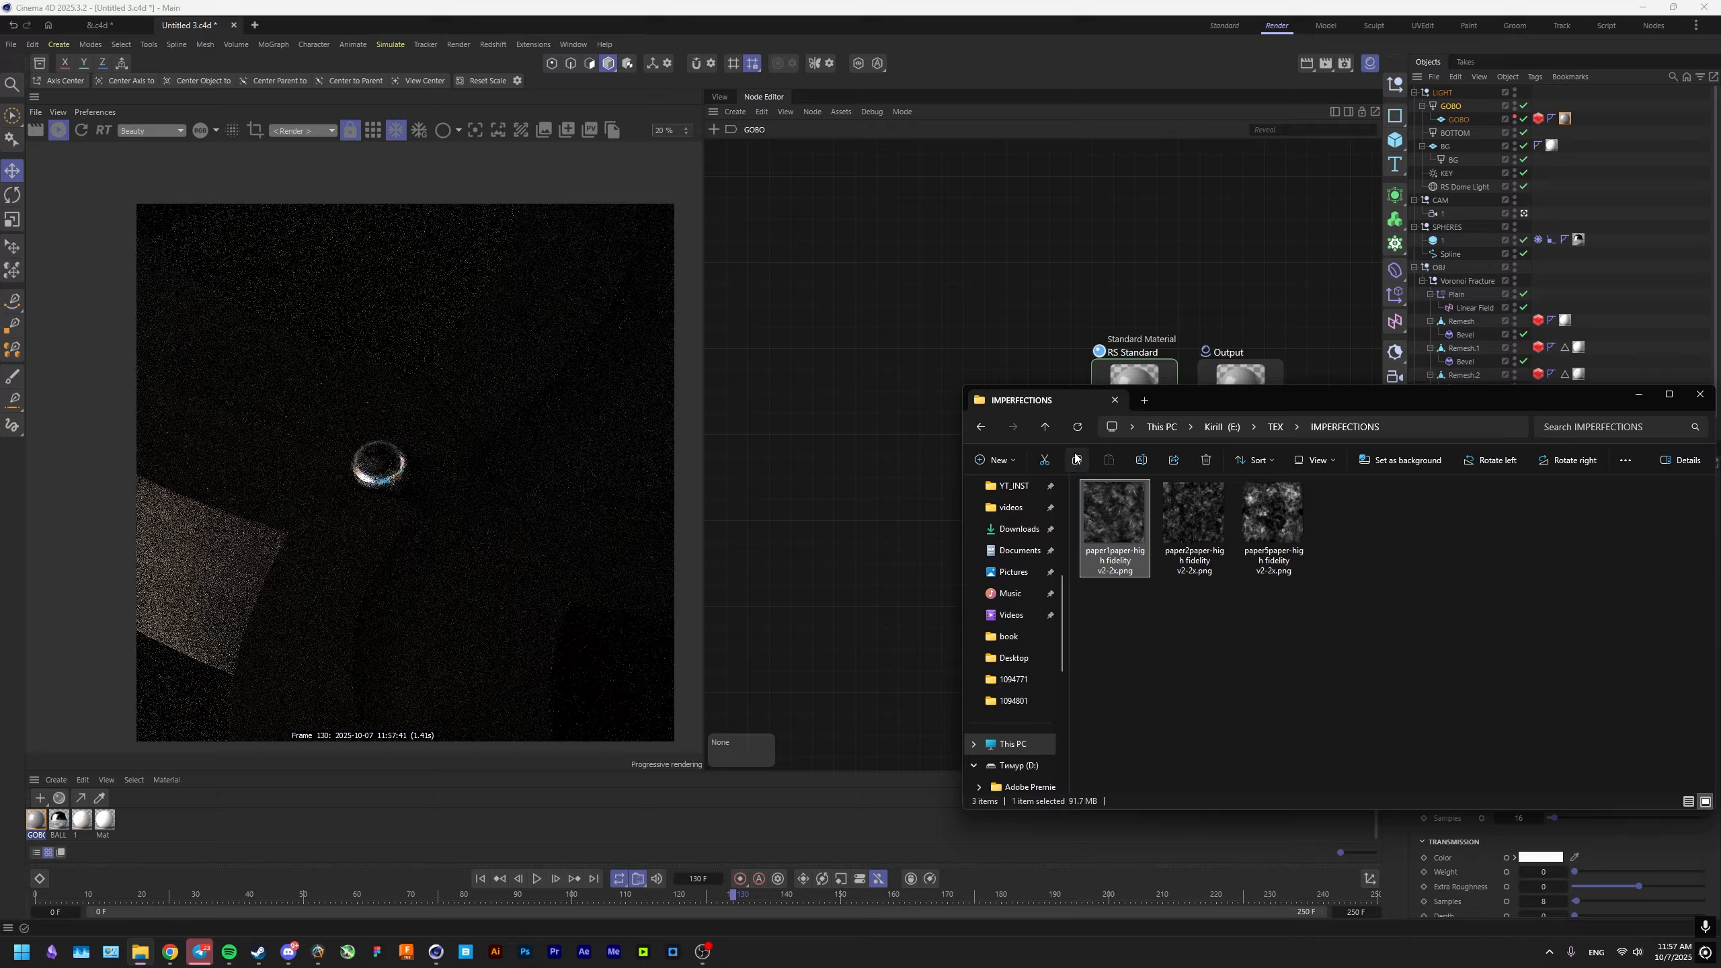
key(alt+Left)
double_click(1117, 542)
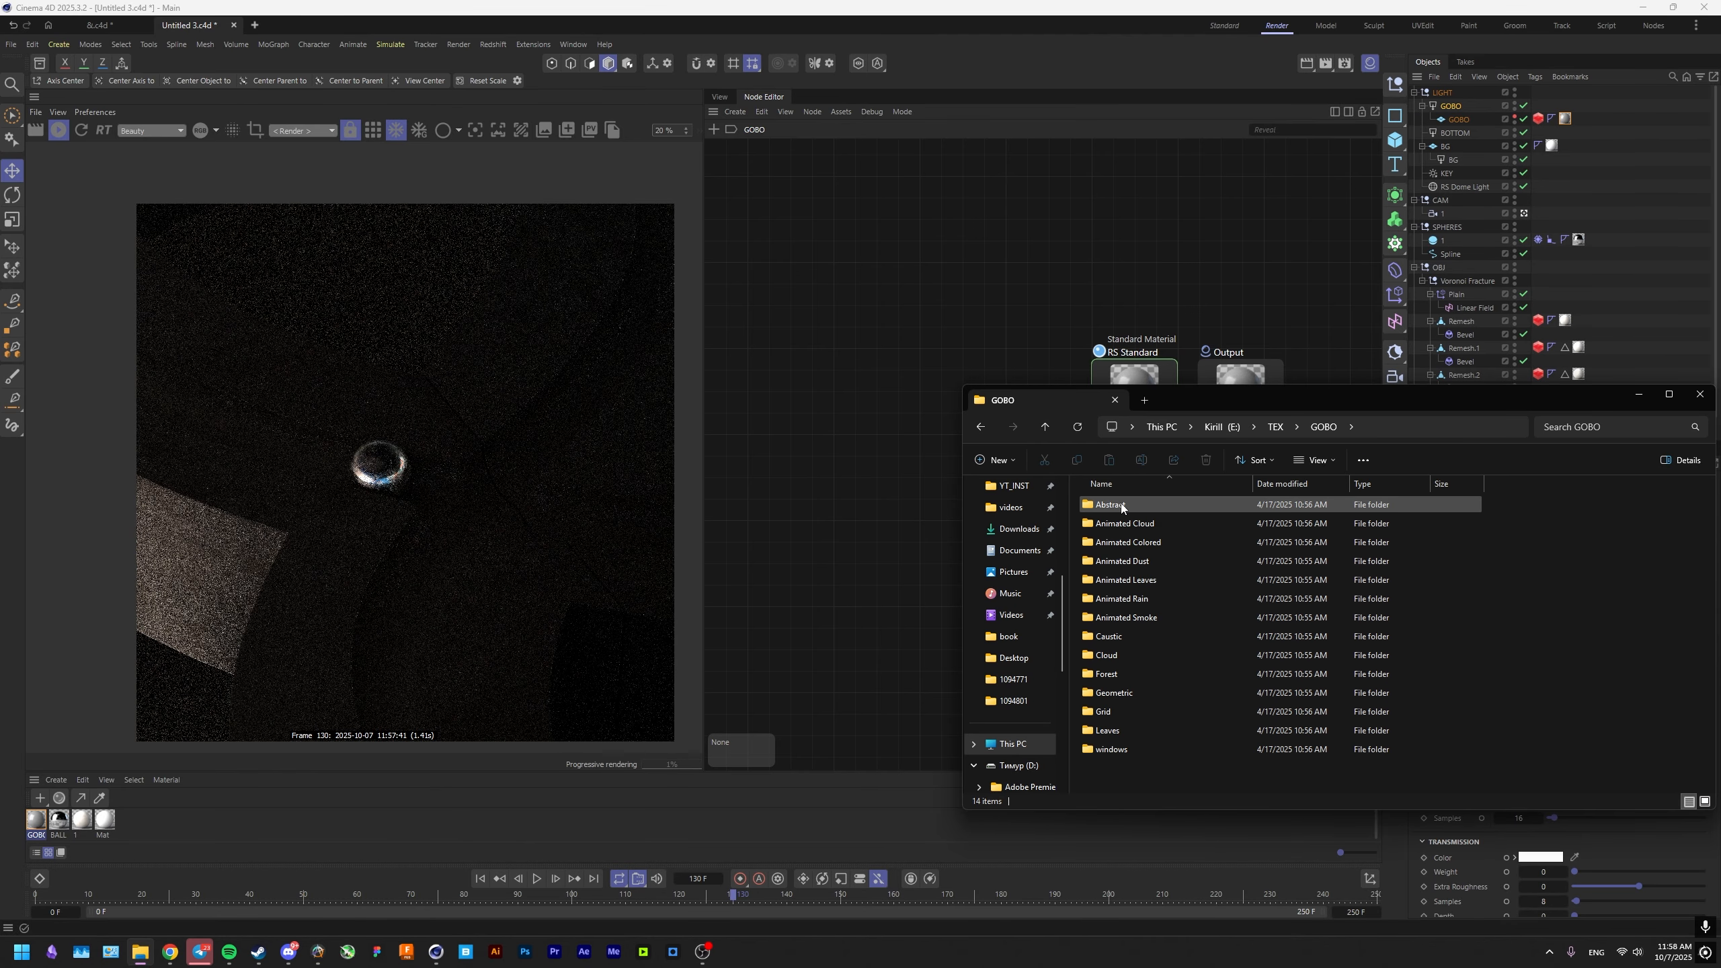
double_click(1121, 504)
drag(1115, 519, 836, 559)
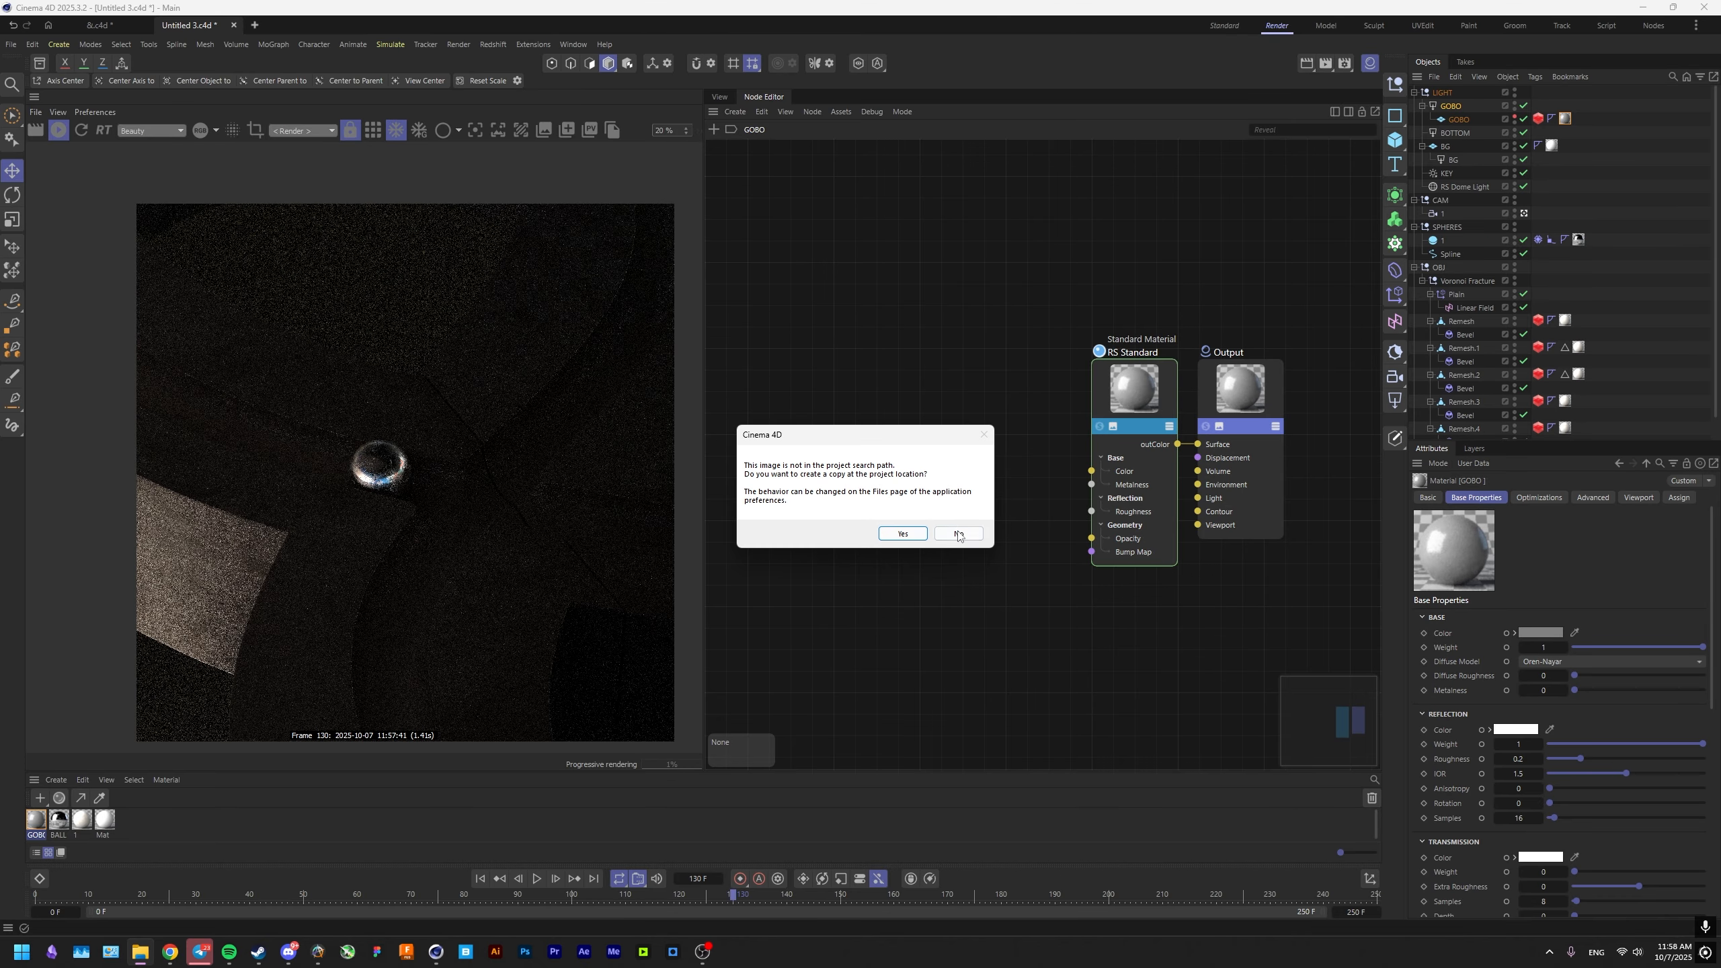
click(958, 534)
Connect the abstract_02.jpg texture to the RS Standard node's Opacity and insert a Ramp node between them.
drag(857, 477, 1103, 539)
key(c)
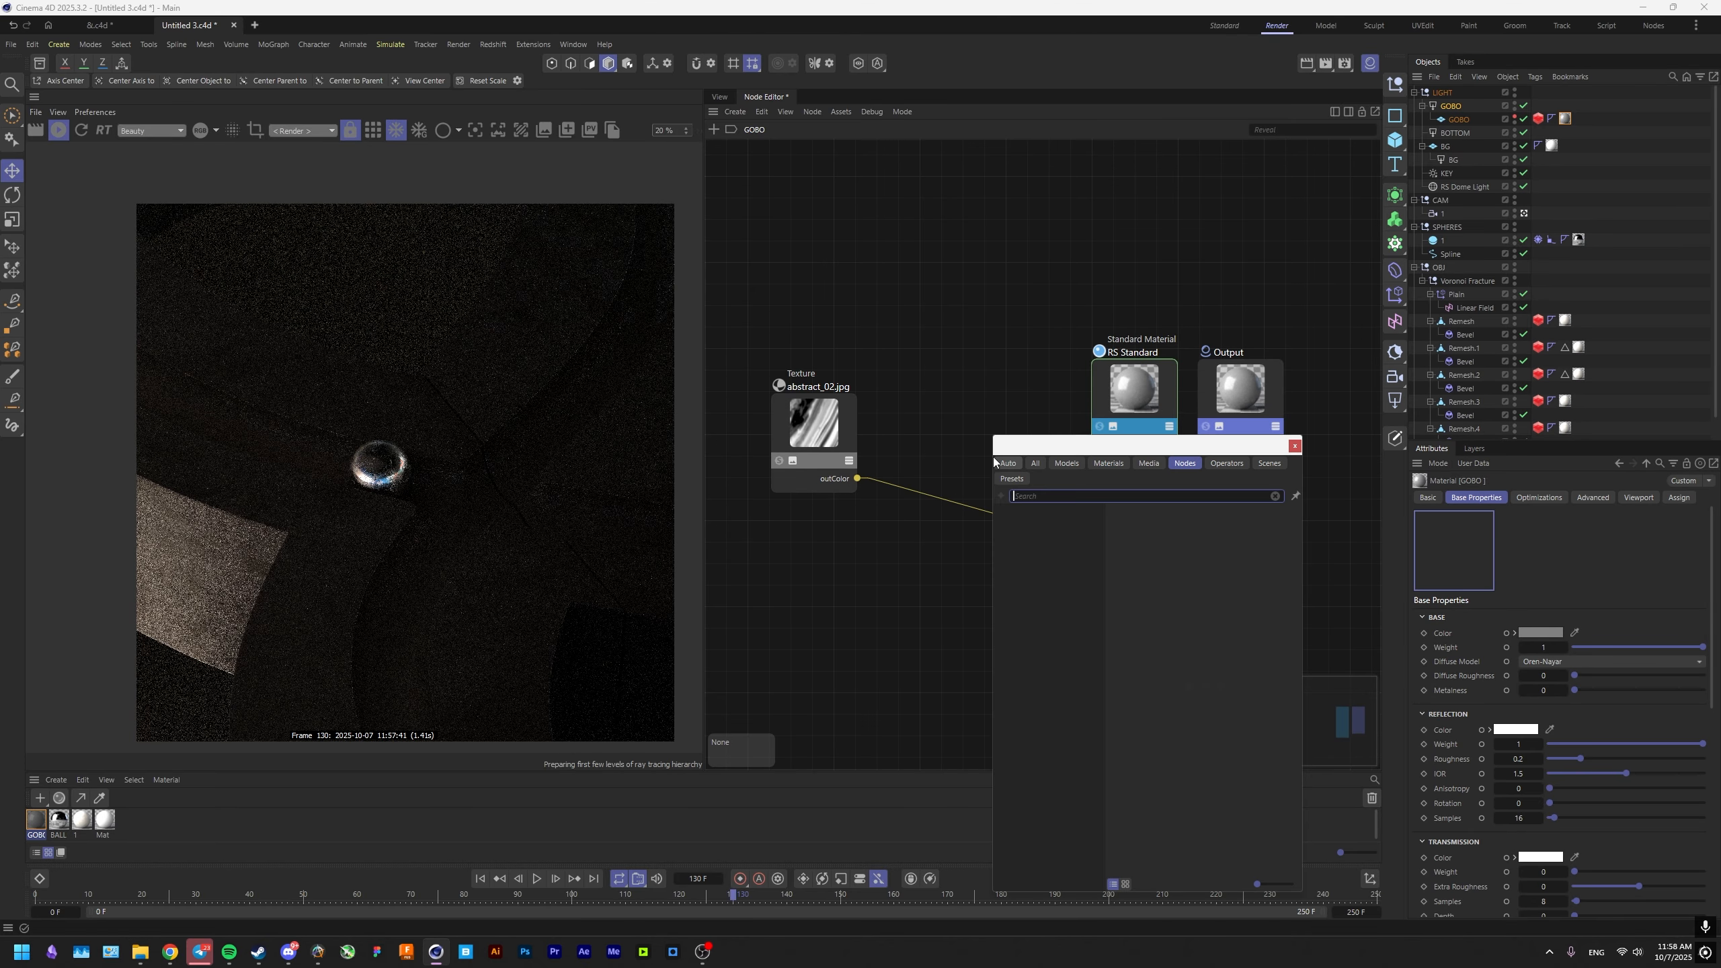
text(RAMP)
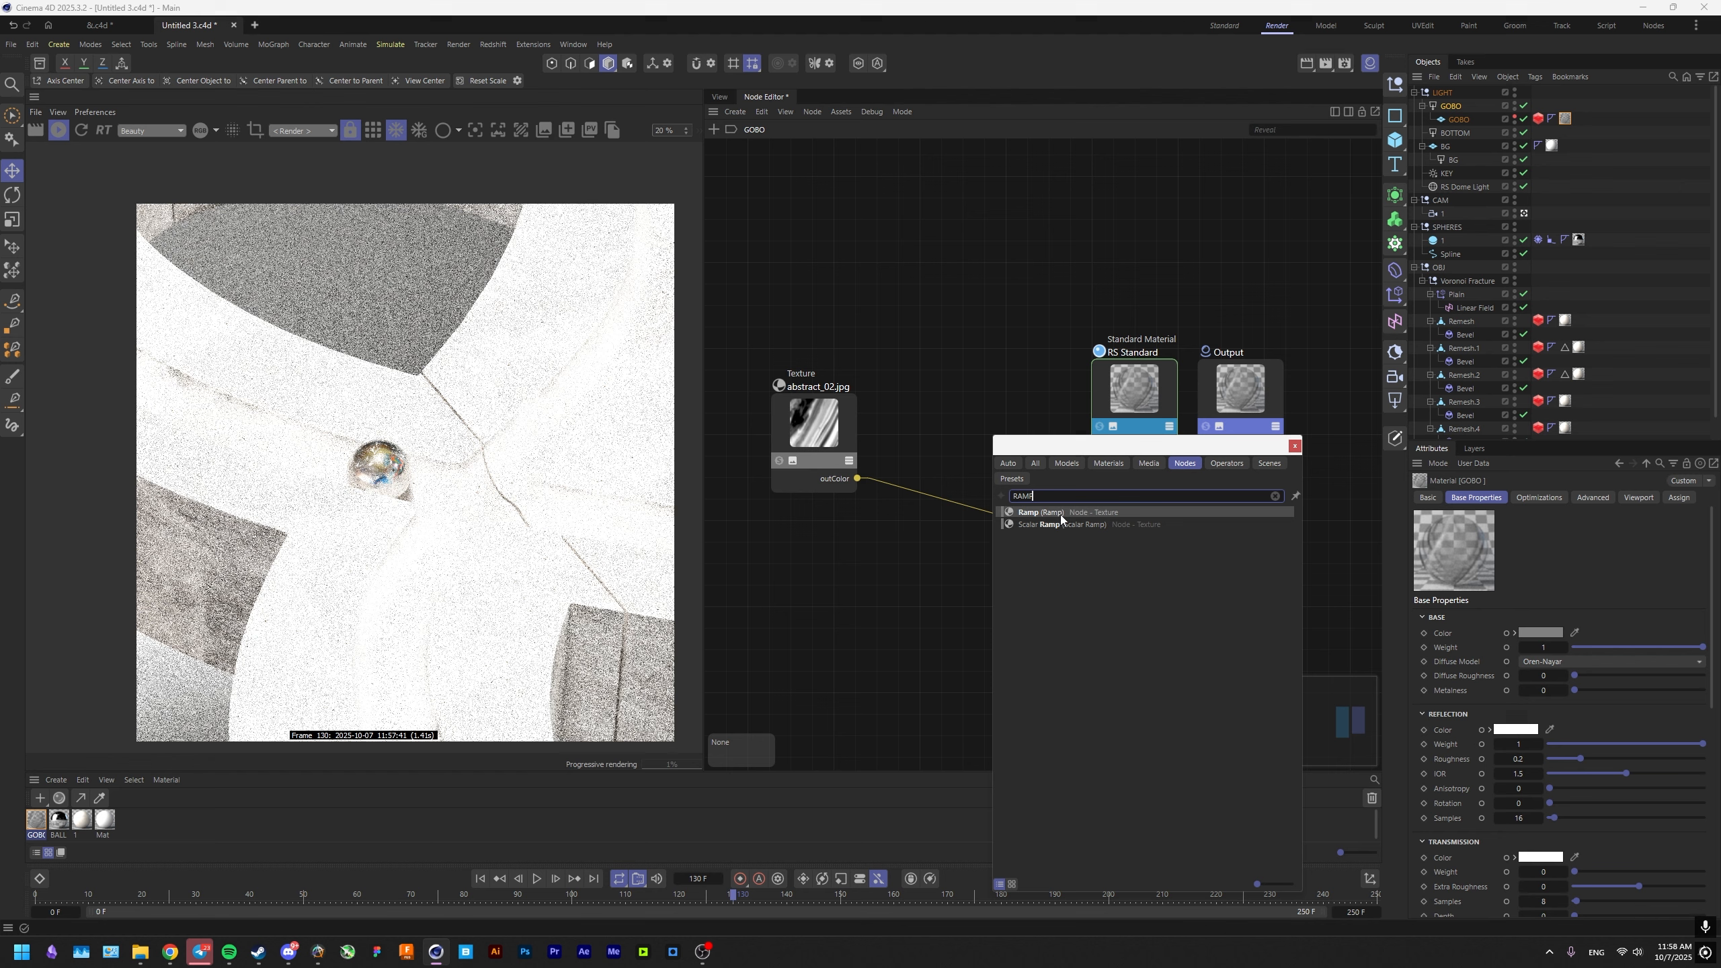
click(1060, 514)
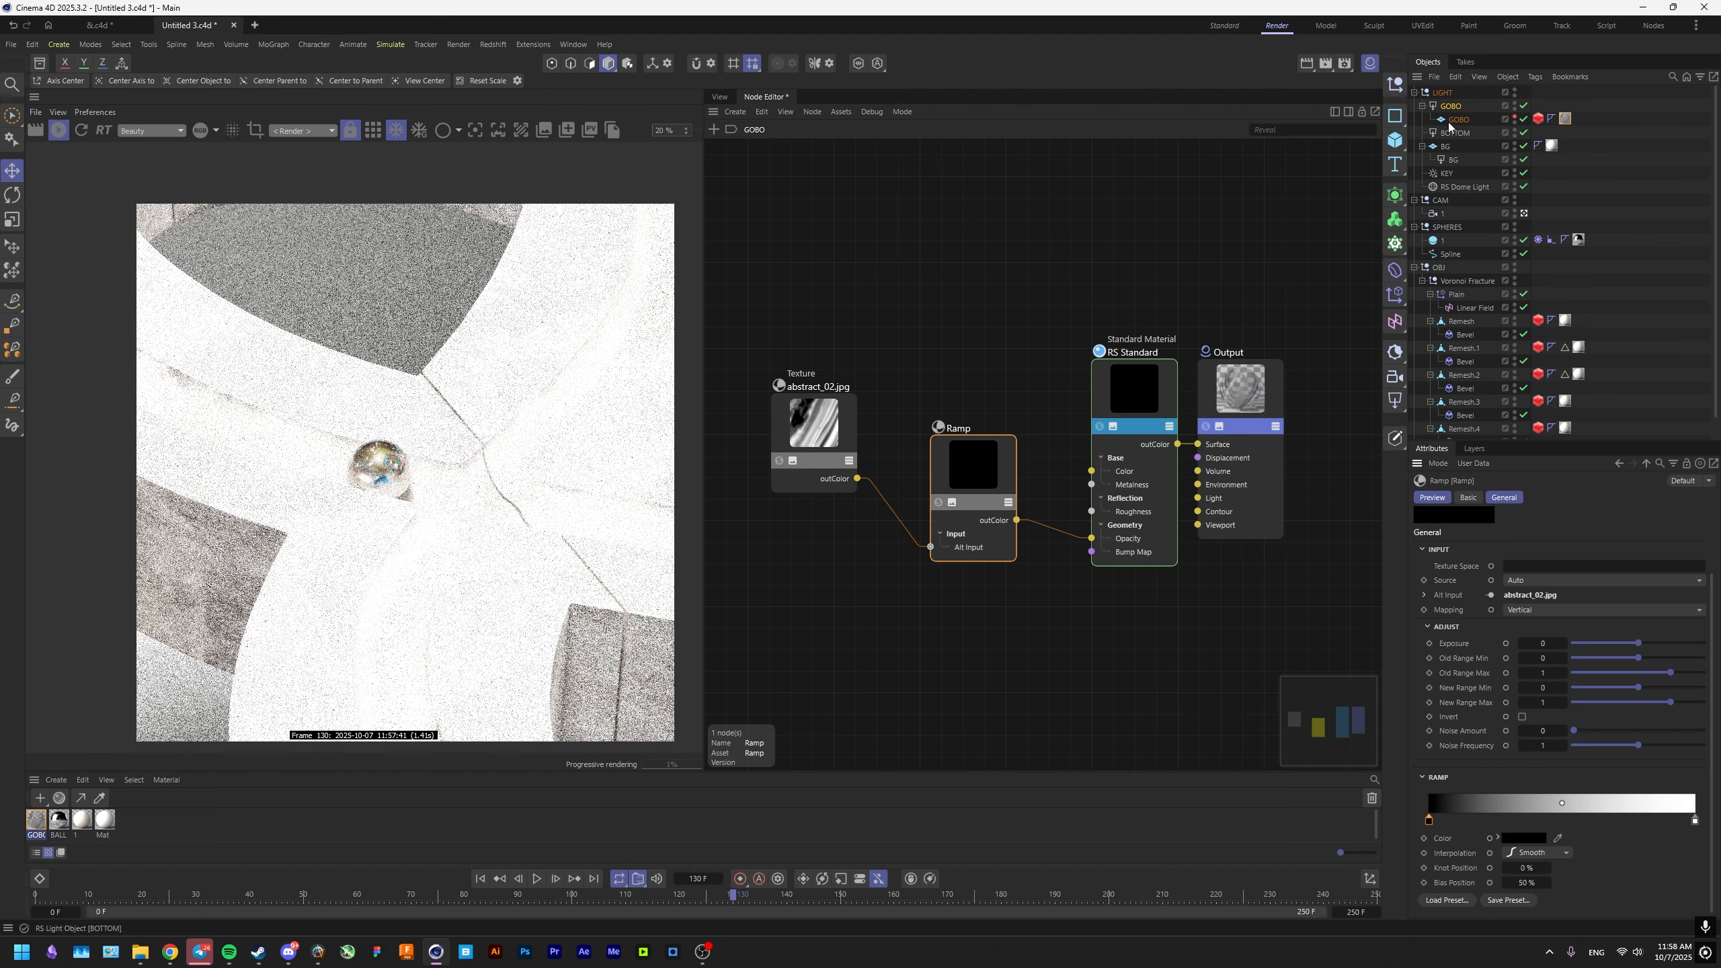
Set the GOBO light's intensity to 15 and move the Ramp's white knot inward to roughly the middle of the gradient.
text(15)
key(Return)
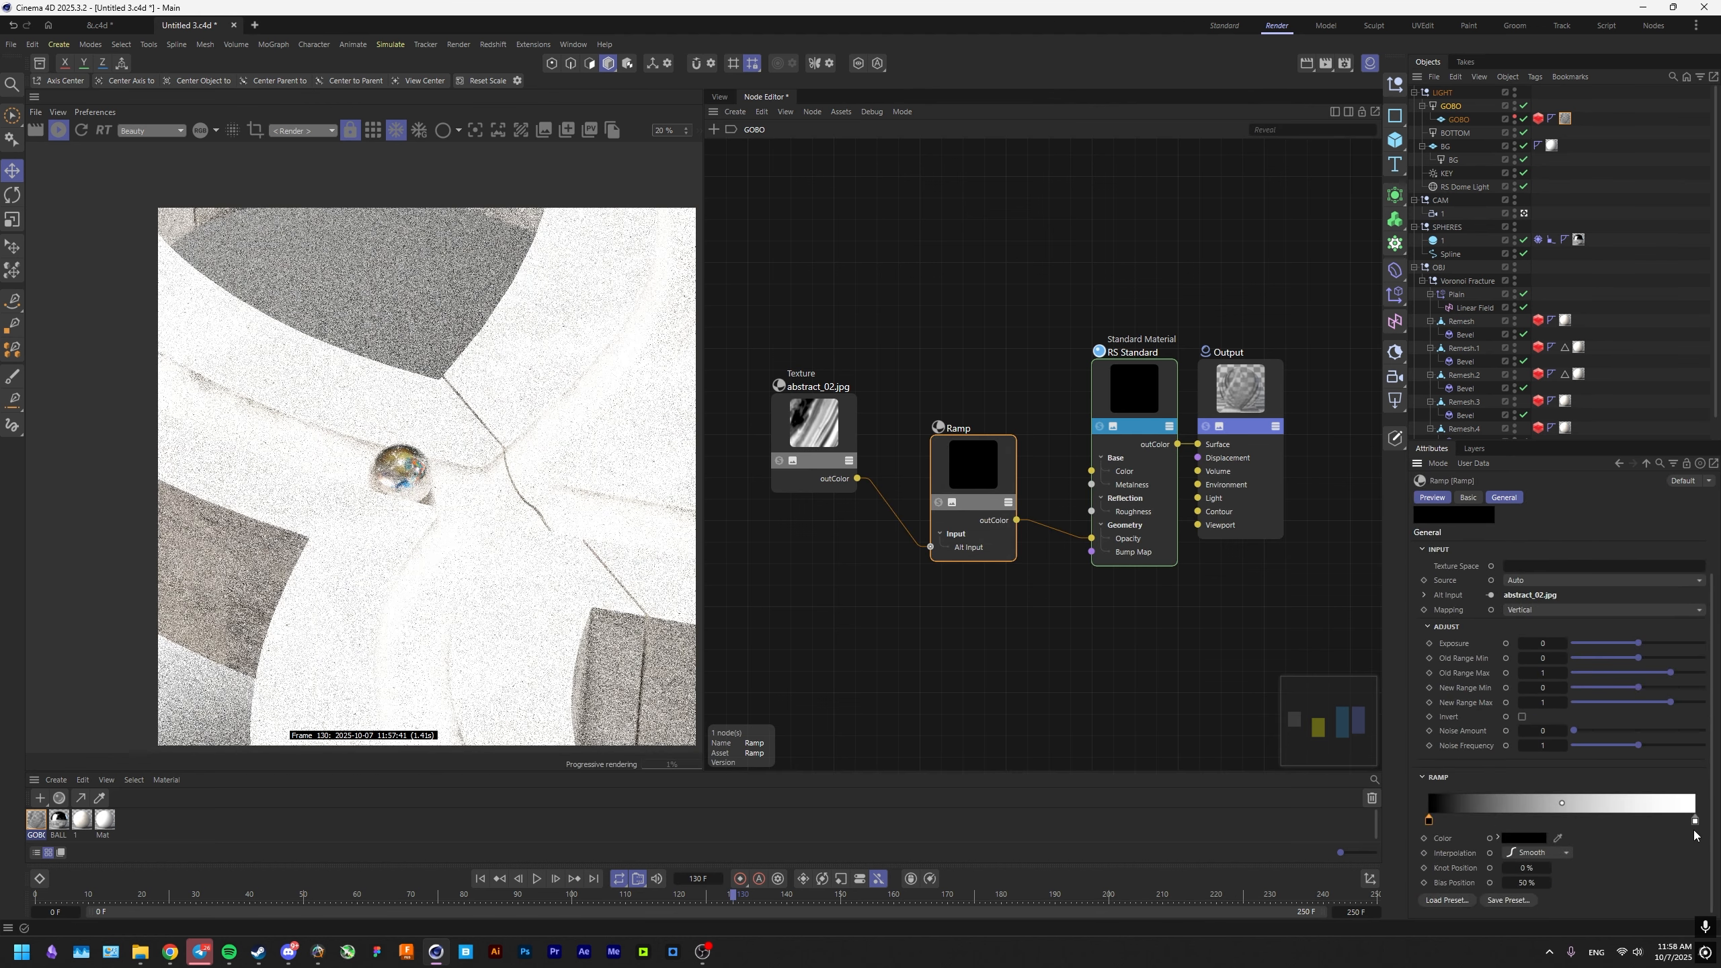
drag(1695, 821, 1577, 822)
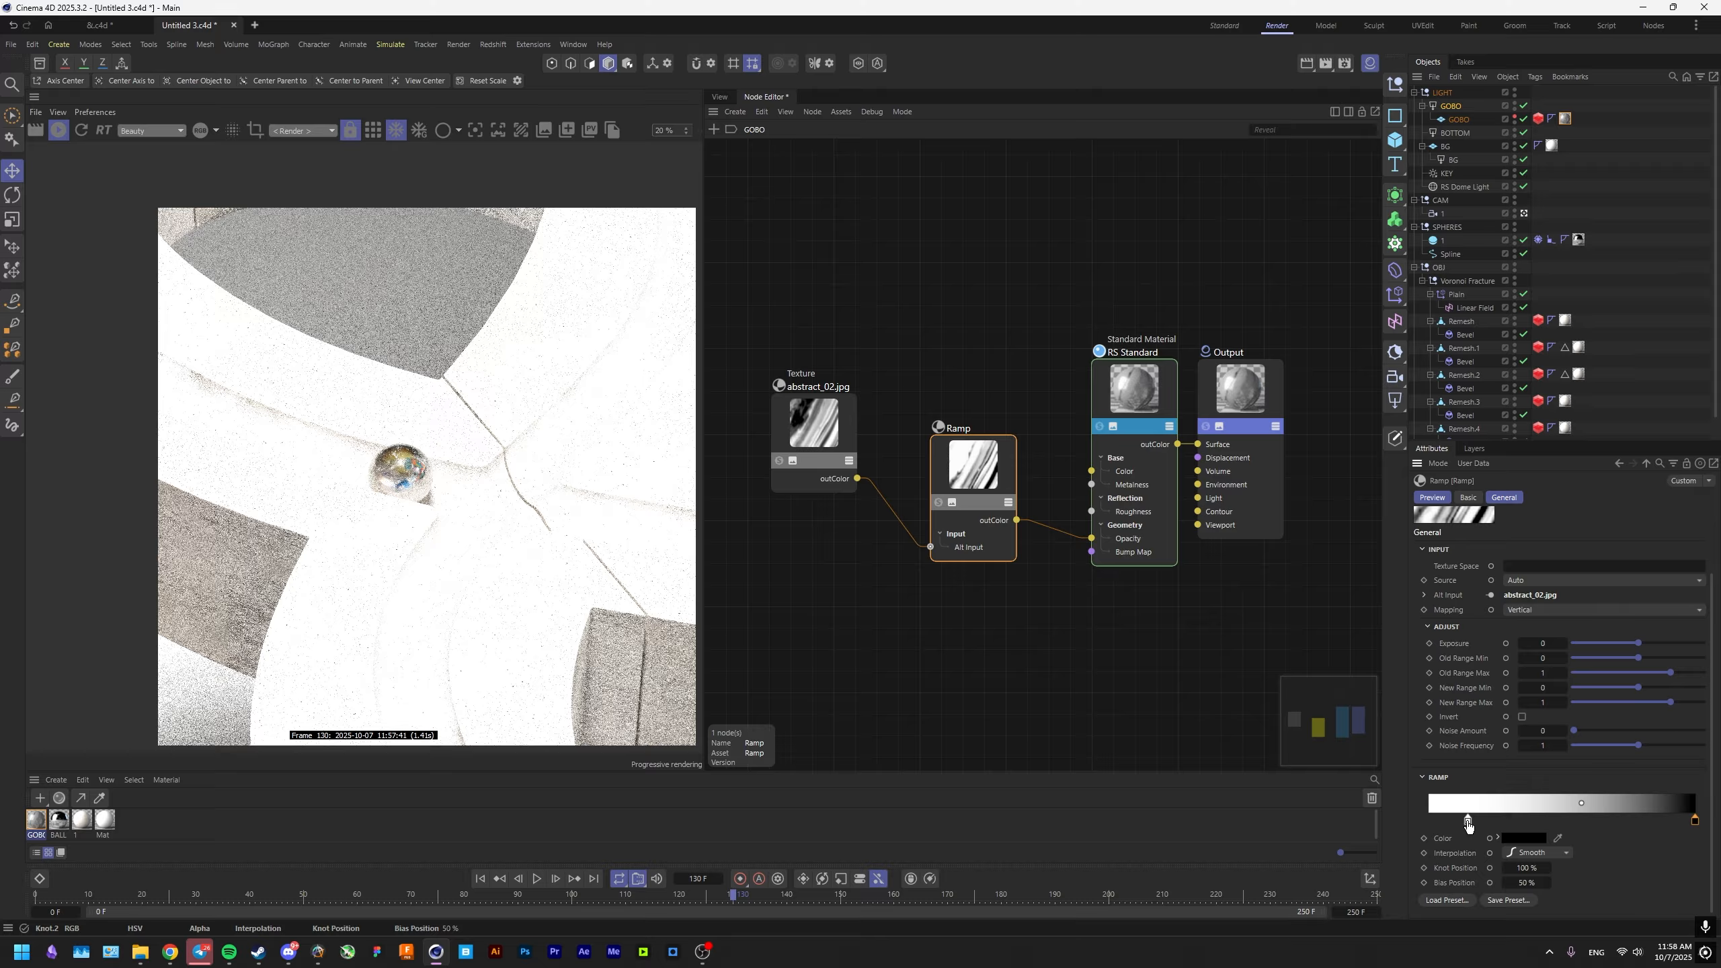
click(839, 414)
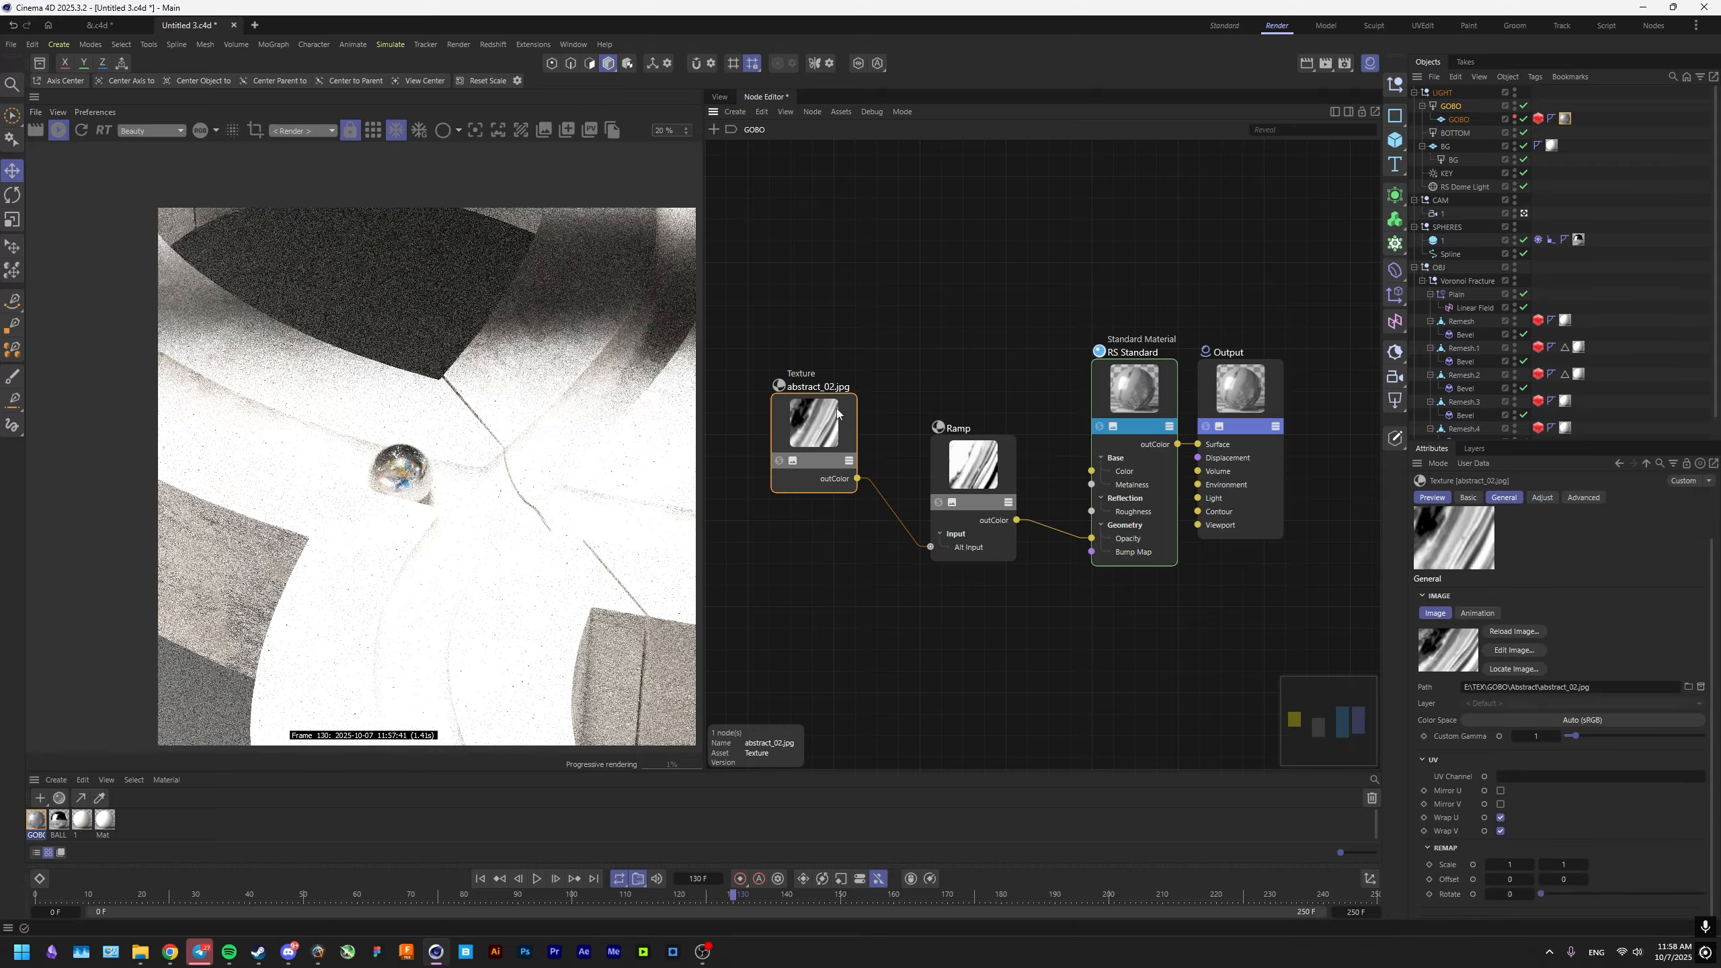
Scale the GOBO plane and reposition it beneath the GOBO light in the top view.
click(722, 96)
key(t)
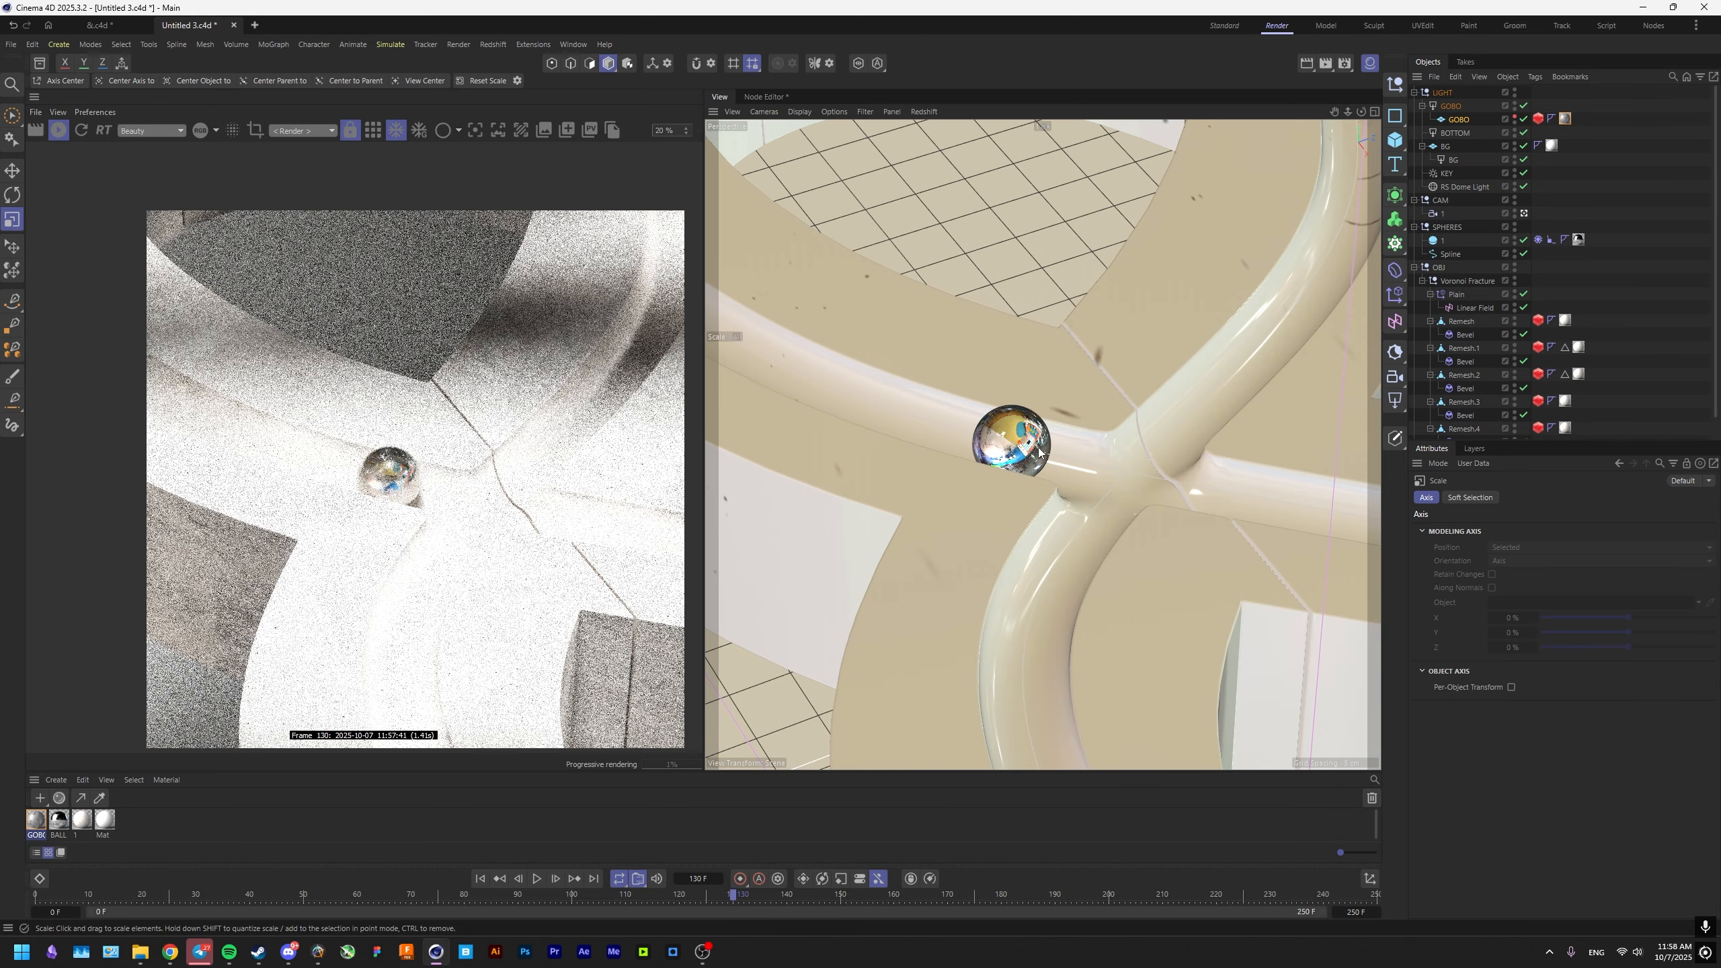
scroll(1077, 352, up, 3)
key(e)
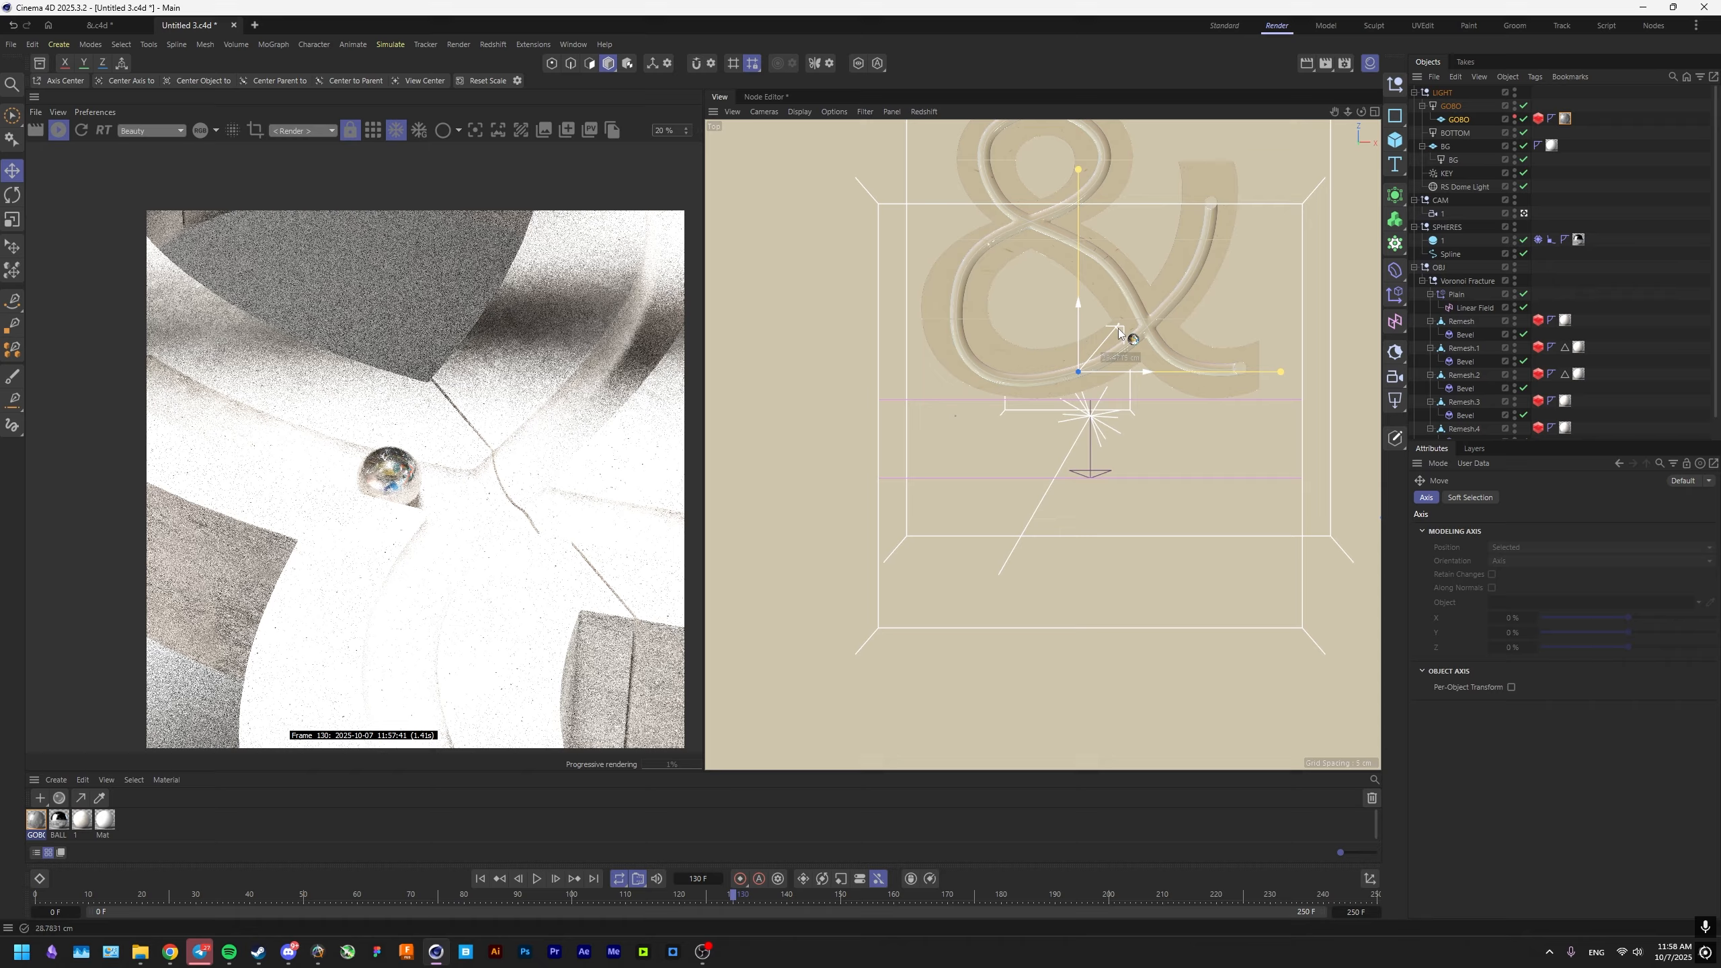
drag(453, 556, 424, 539)
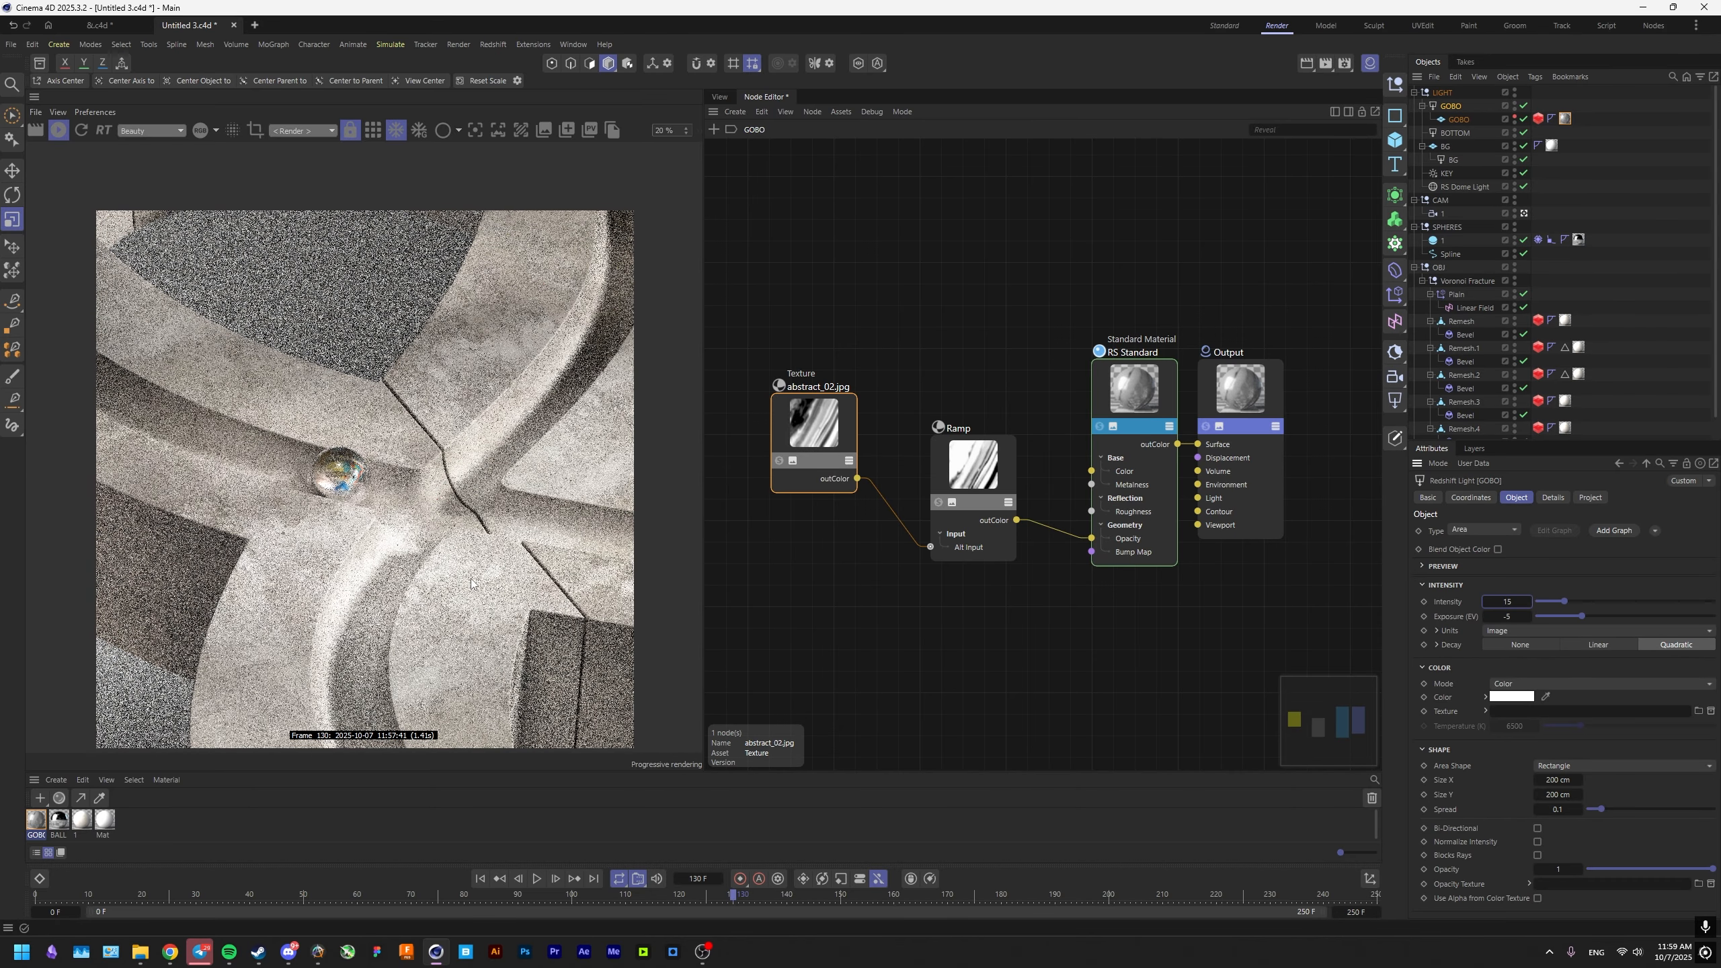
Inspect the gobo shadows around the ball in the render and rotate the GOBO plane to change their direction.
scroll(383, 563, up, 1)
scroll(383, 562, down, 1)
middle_drag(315, 544, 331, 511)
scroll(336, 508, up, 1)
scroll(363, 504, up, 2)
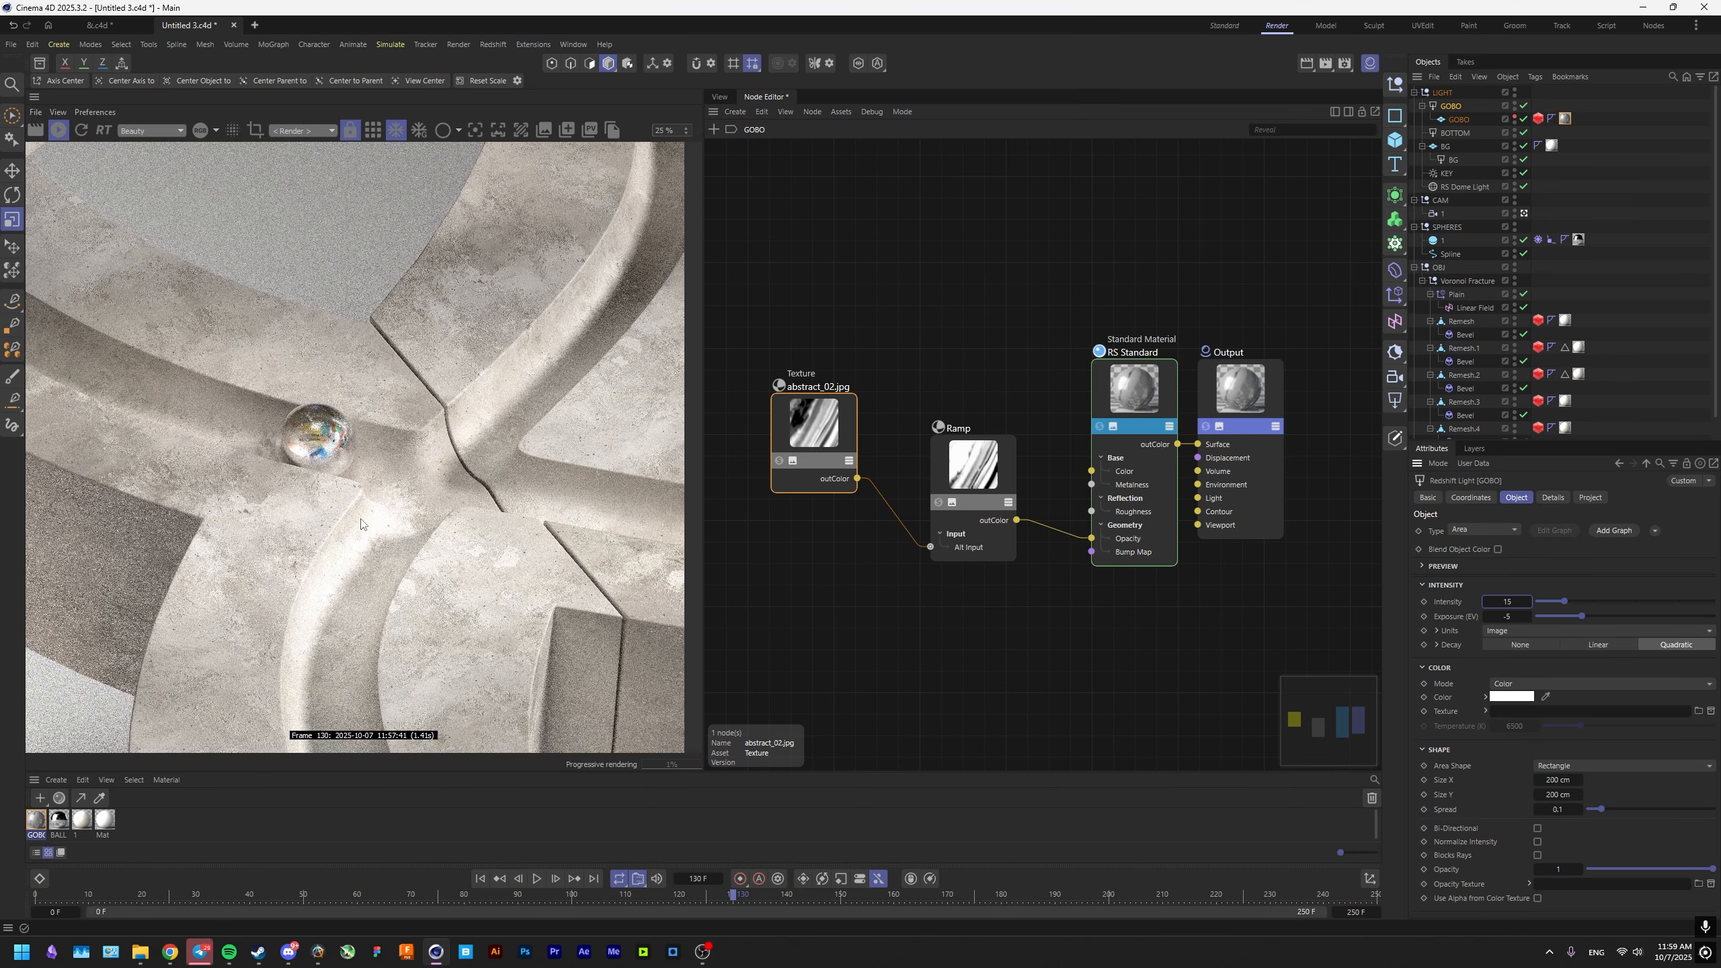
scroll(337, 562, down, 2)
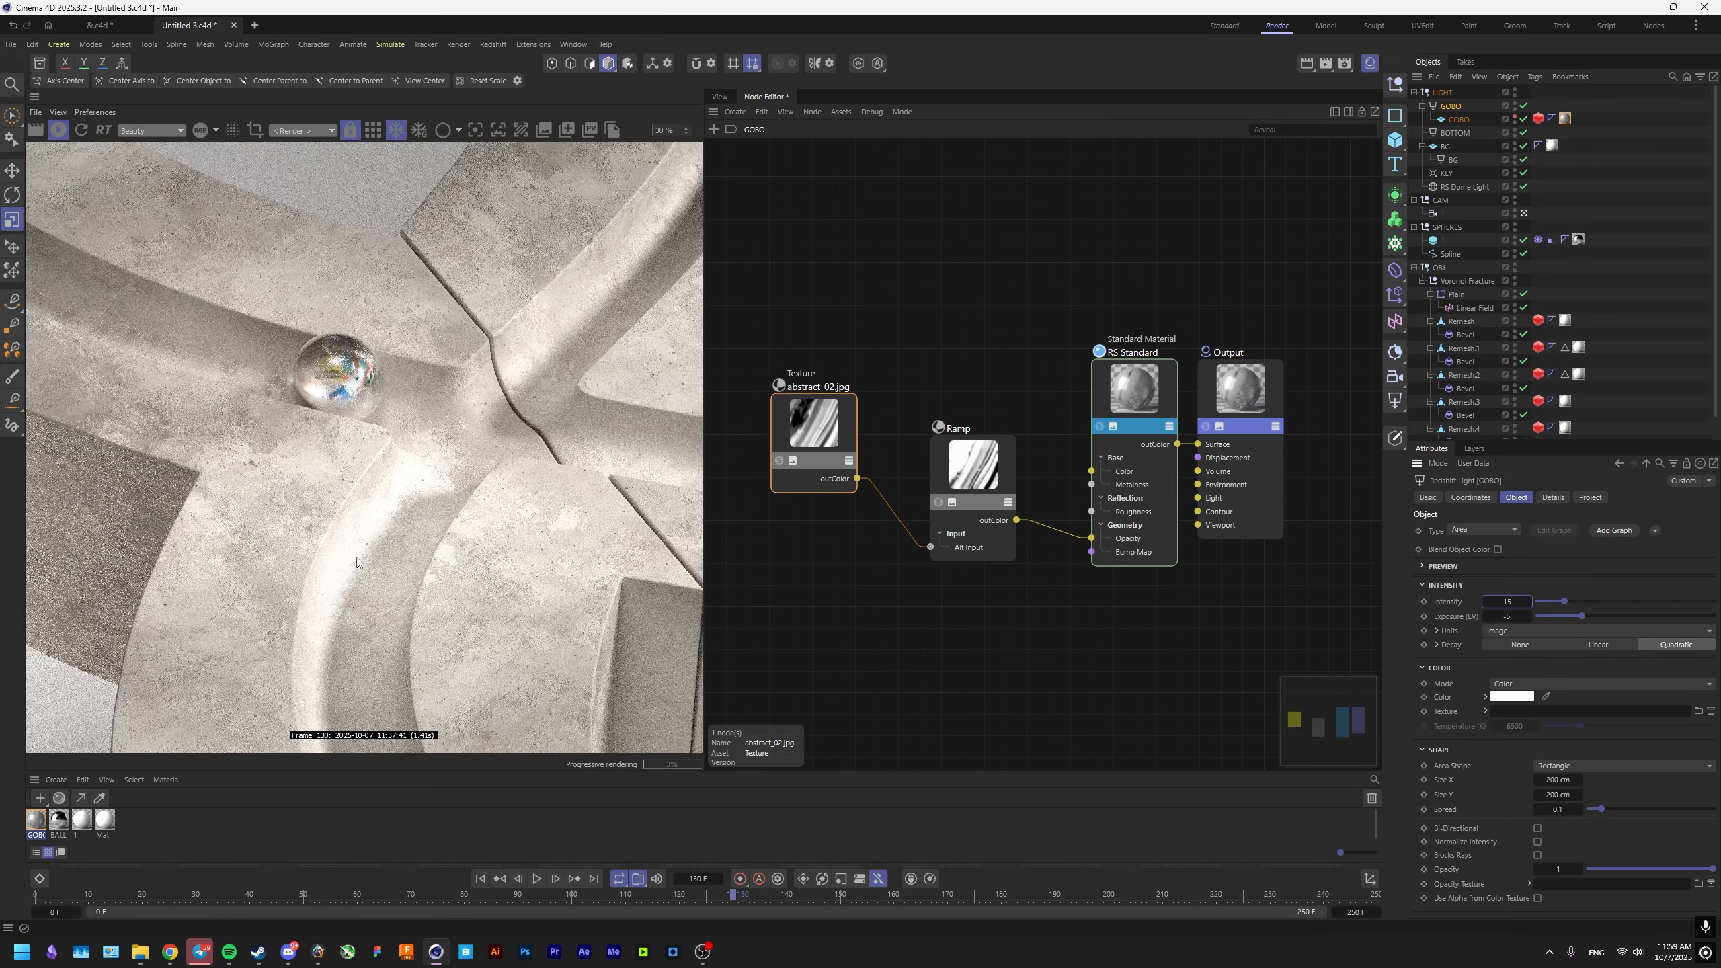
scroll(348, 537, down, 2)
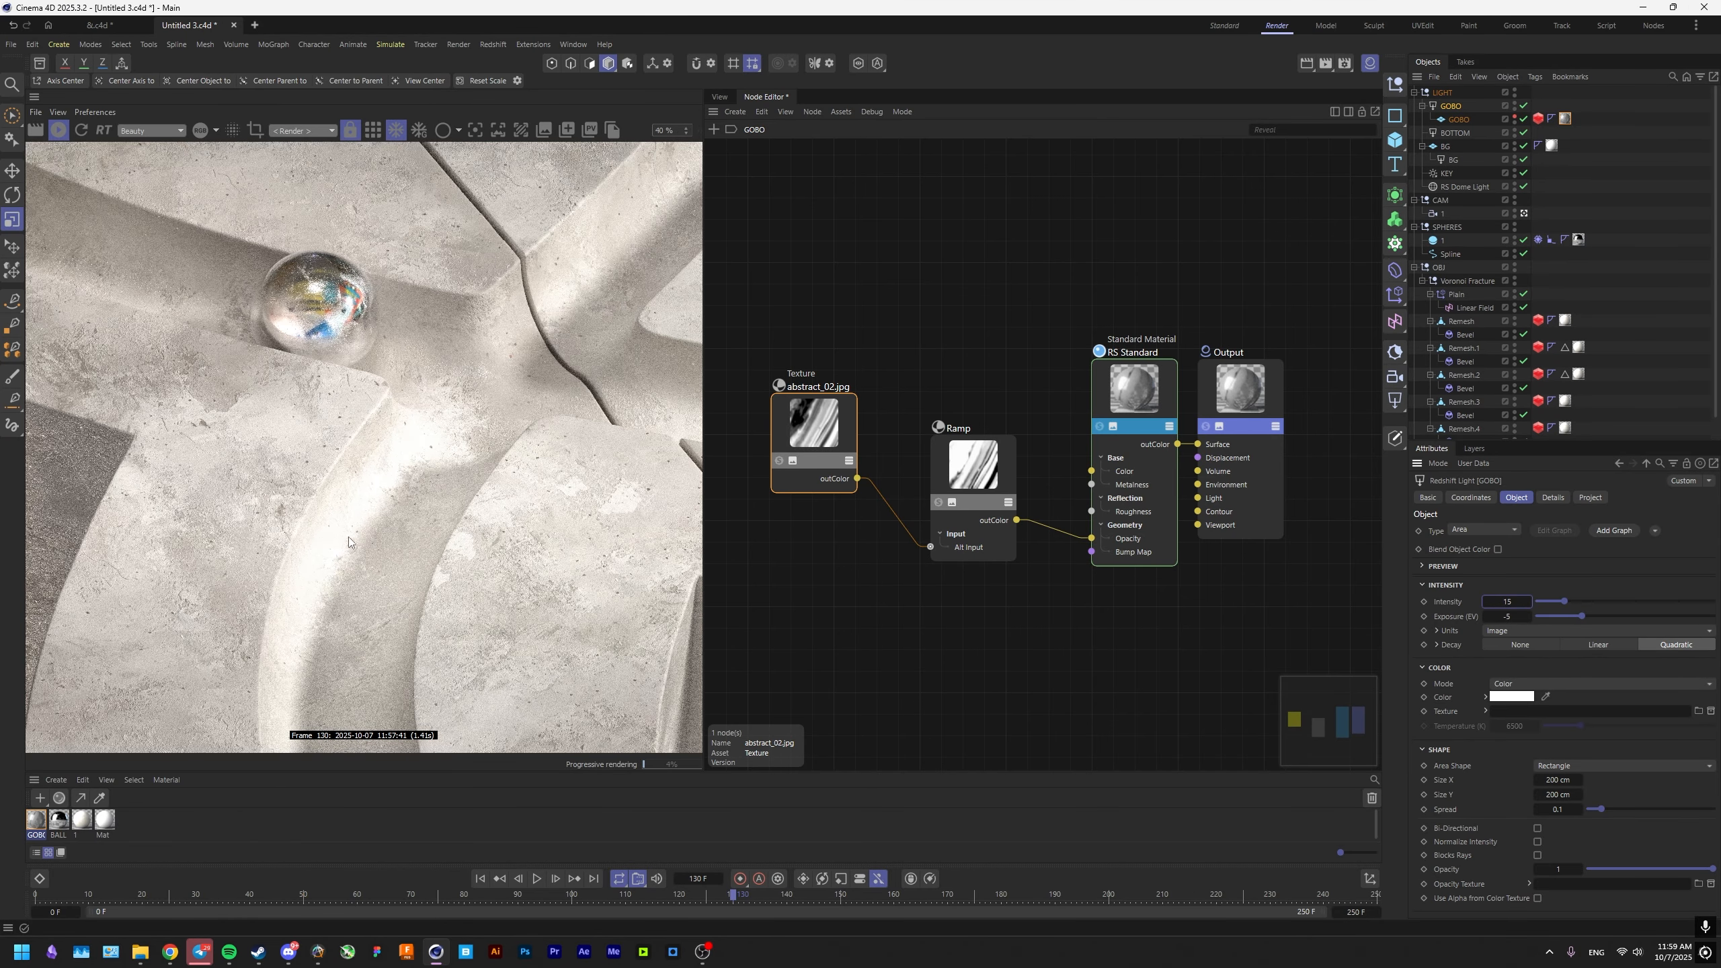
click(719, 96)
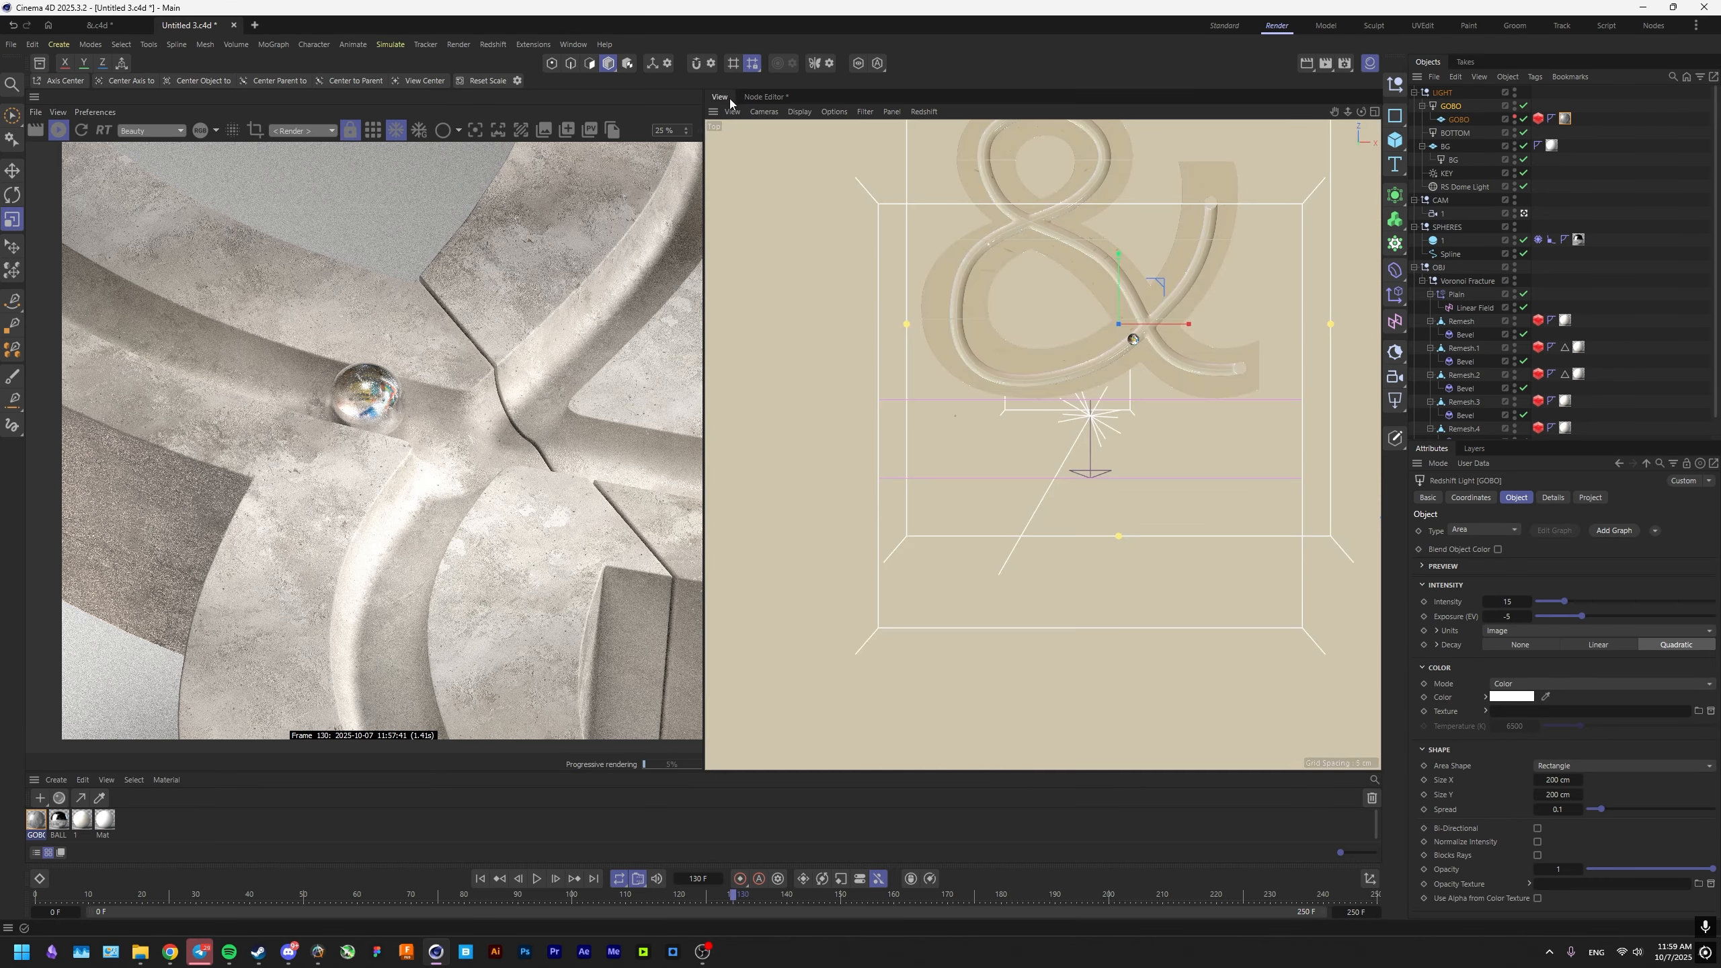
key(r)
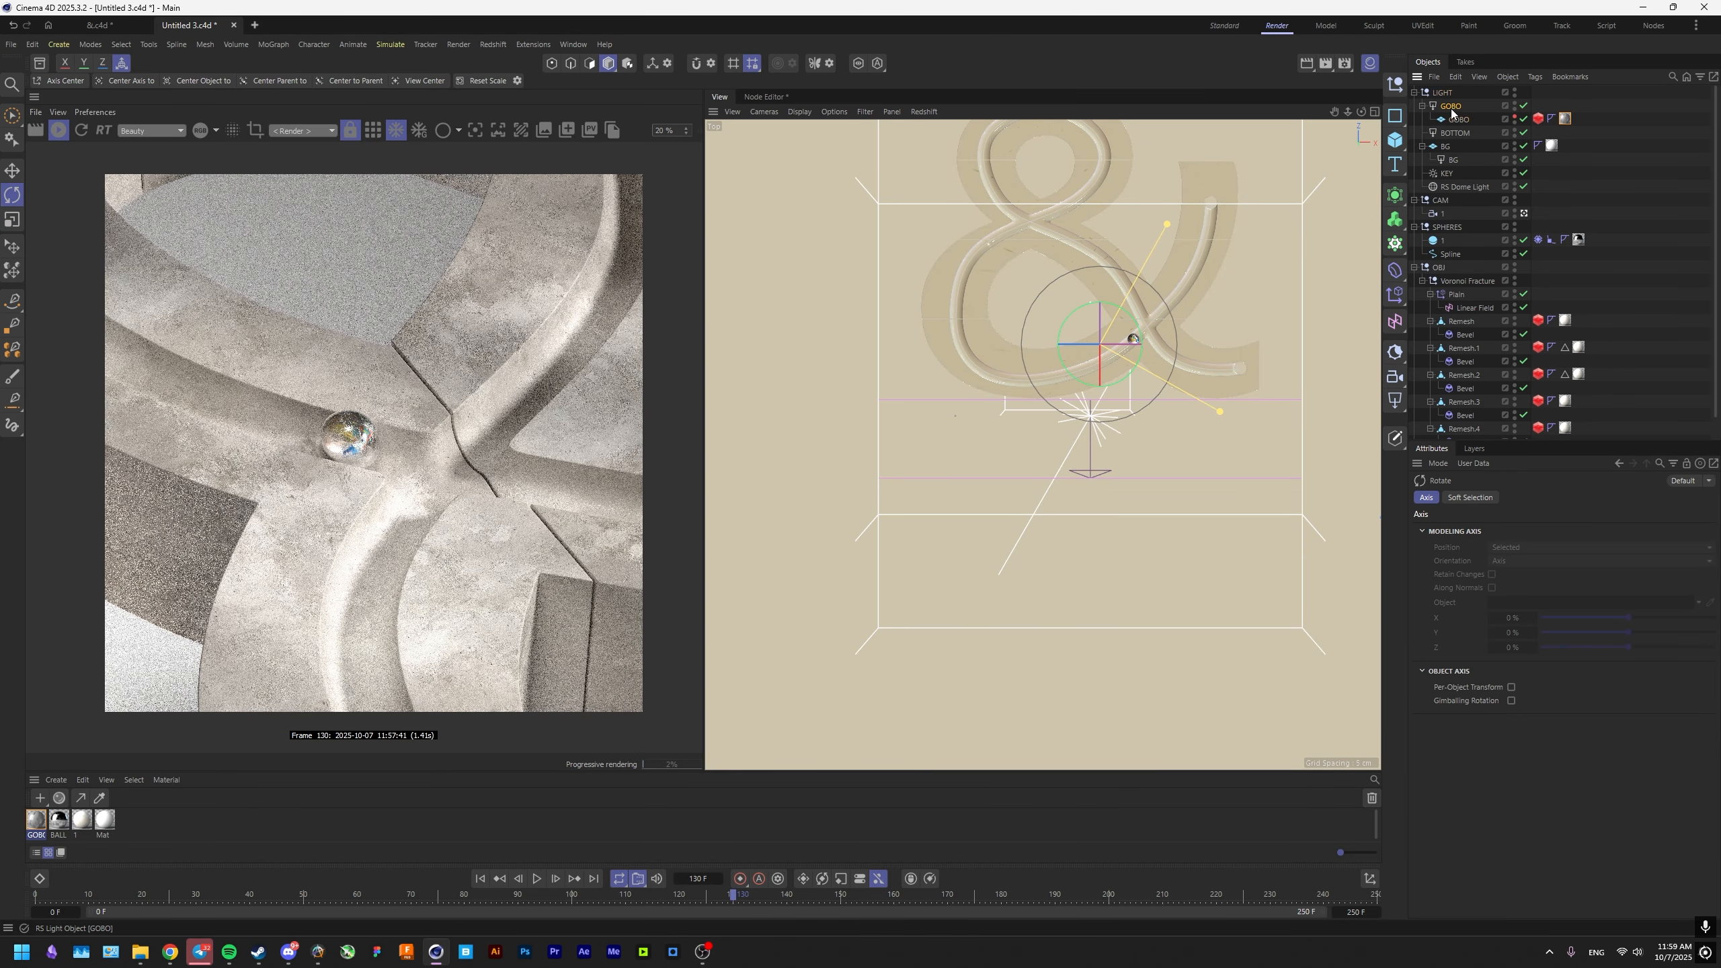
Switch the GOBO light's color mode to Temperature and set the temperature to 5600 K.
click(1451, 107)
click(1538, 683)
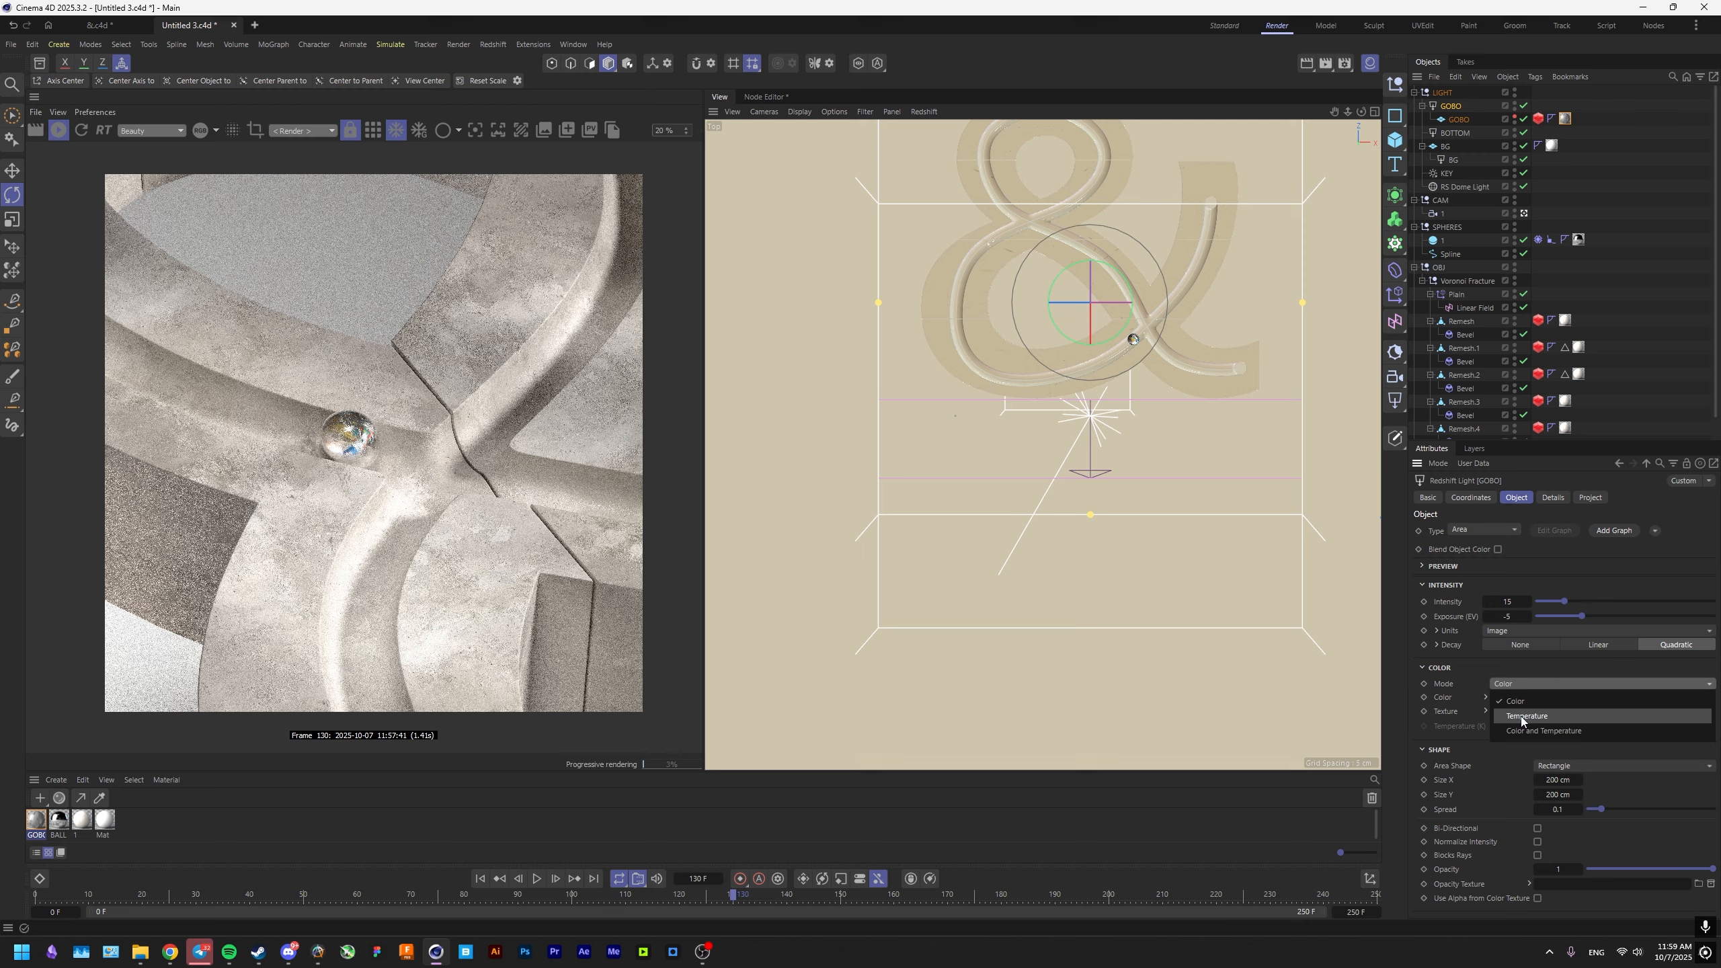
click(1520, 716)
click(1518, 726)
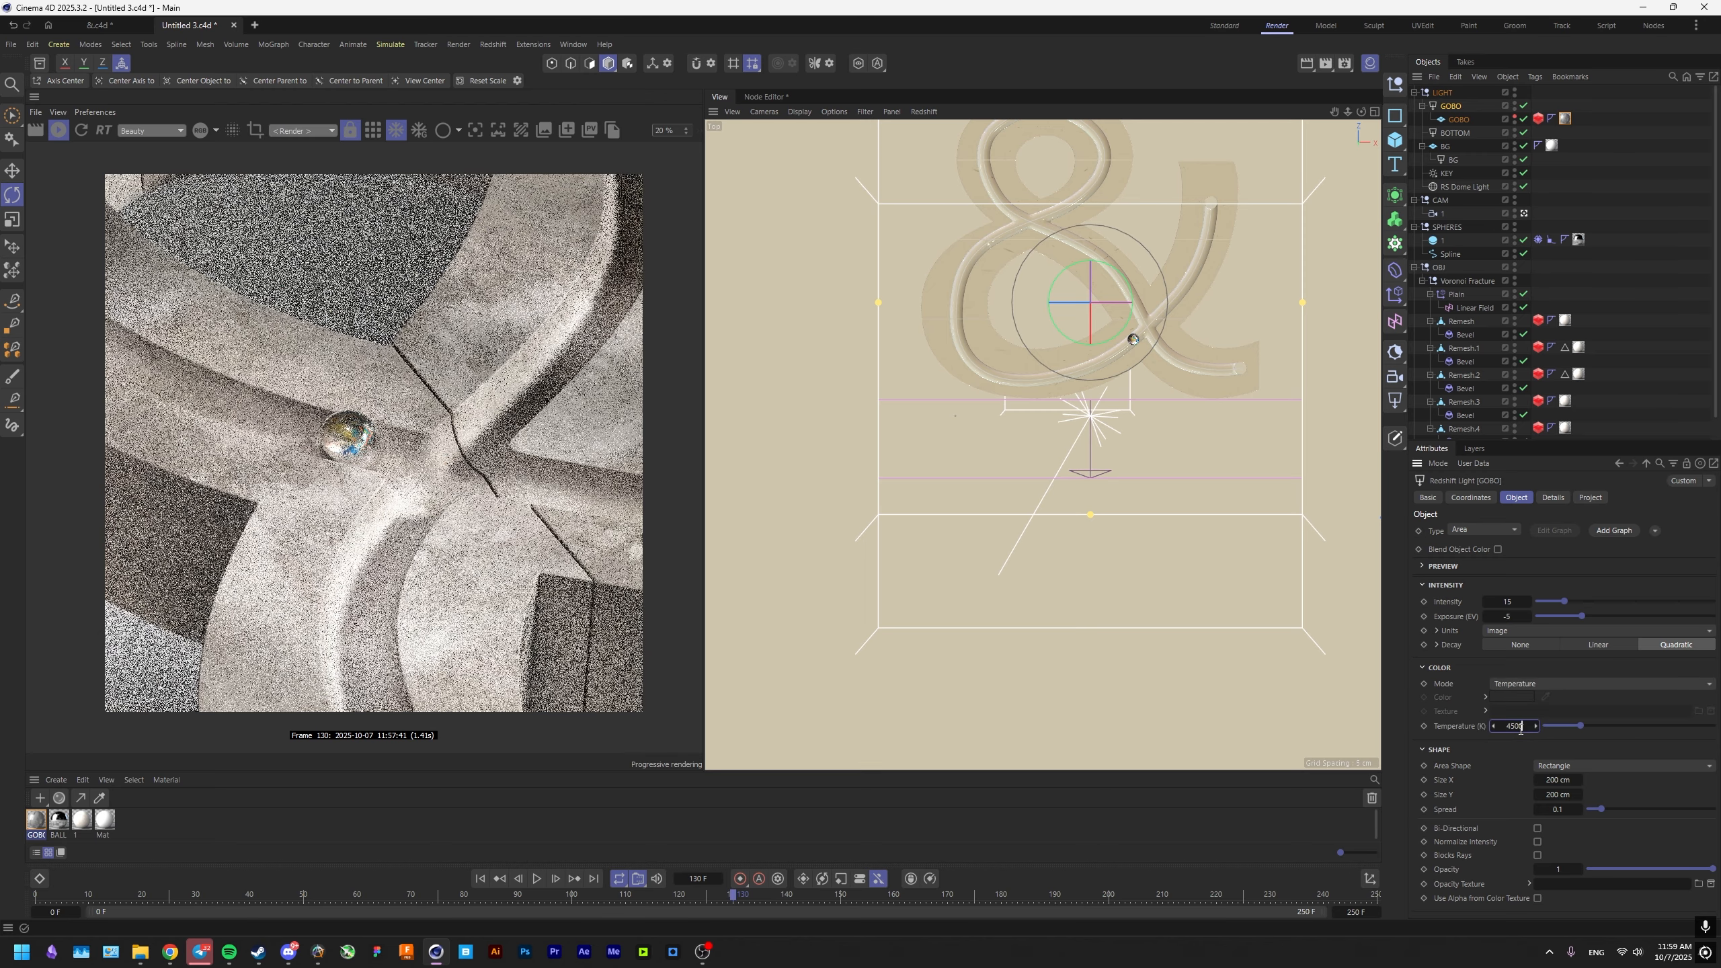
key(Return)
drag(470, 581, 434, 525)
scroll(444, 560, up, 1)
scroll(401, 552, down, 1)
scroll(359, 571, up, 1)
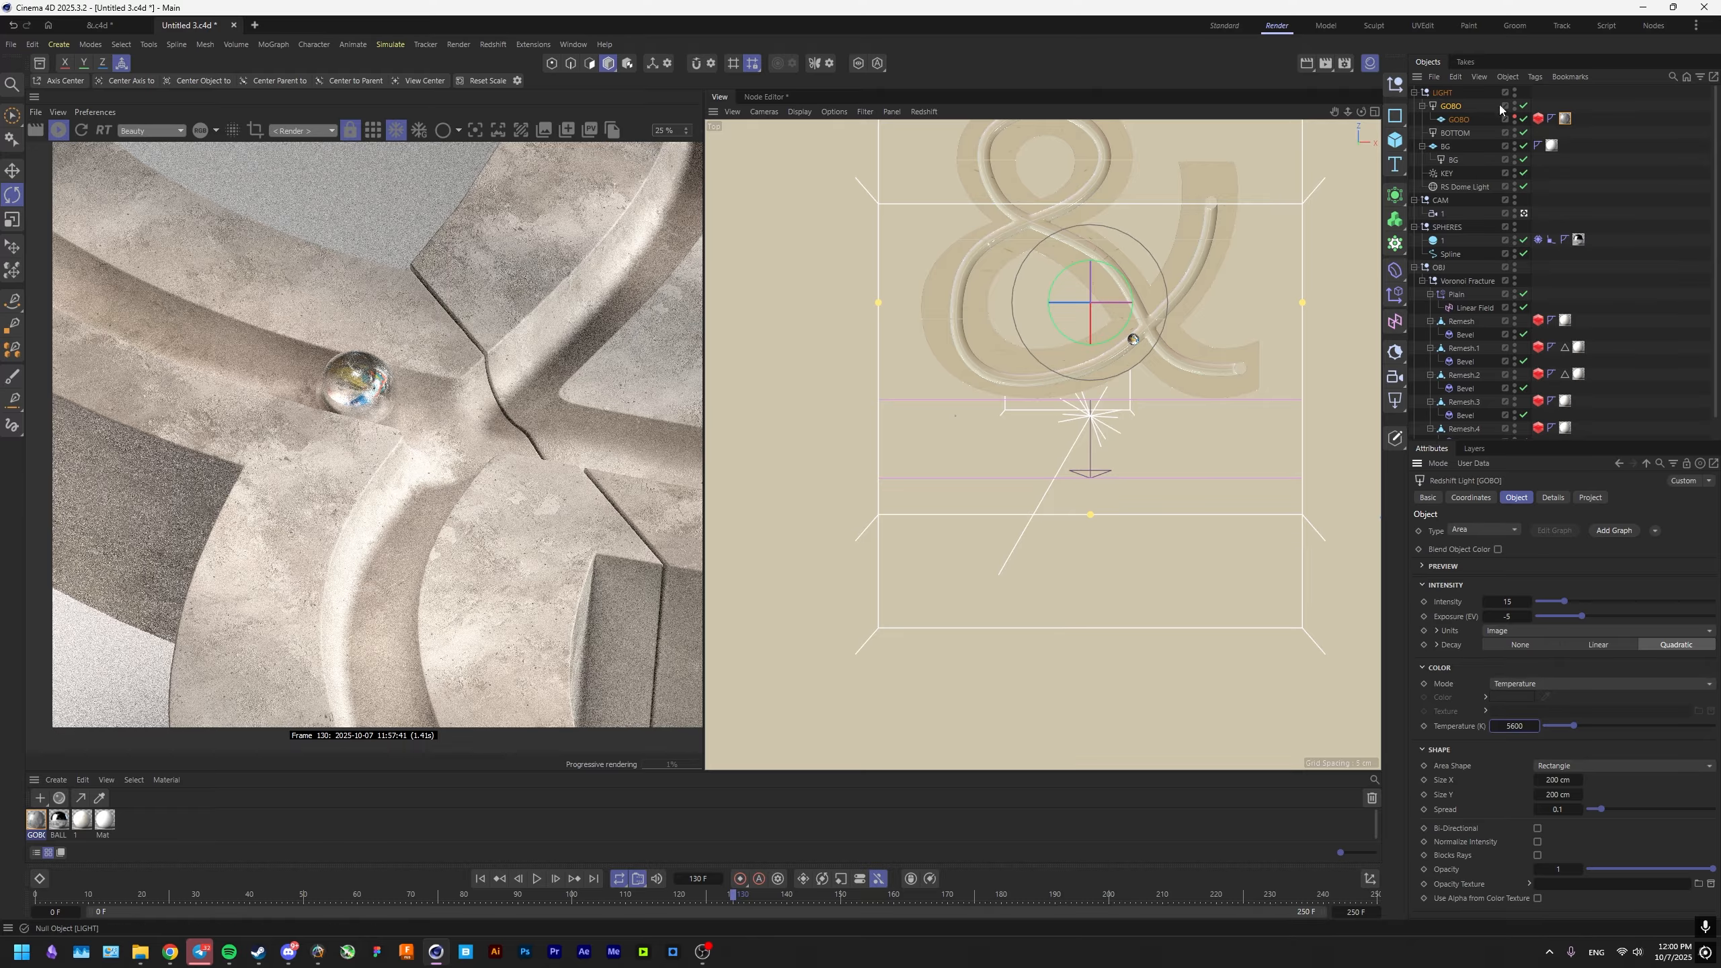
Change the RS Dome Light's diffuse contribution in its light details.
click(1450, 133)
click(1456, 186)
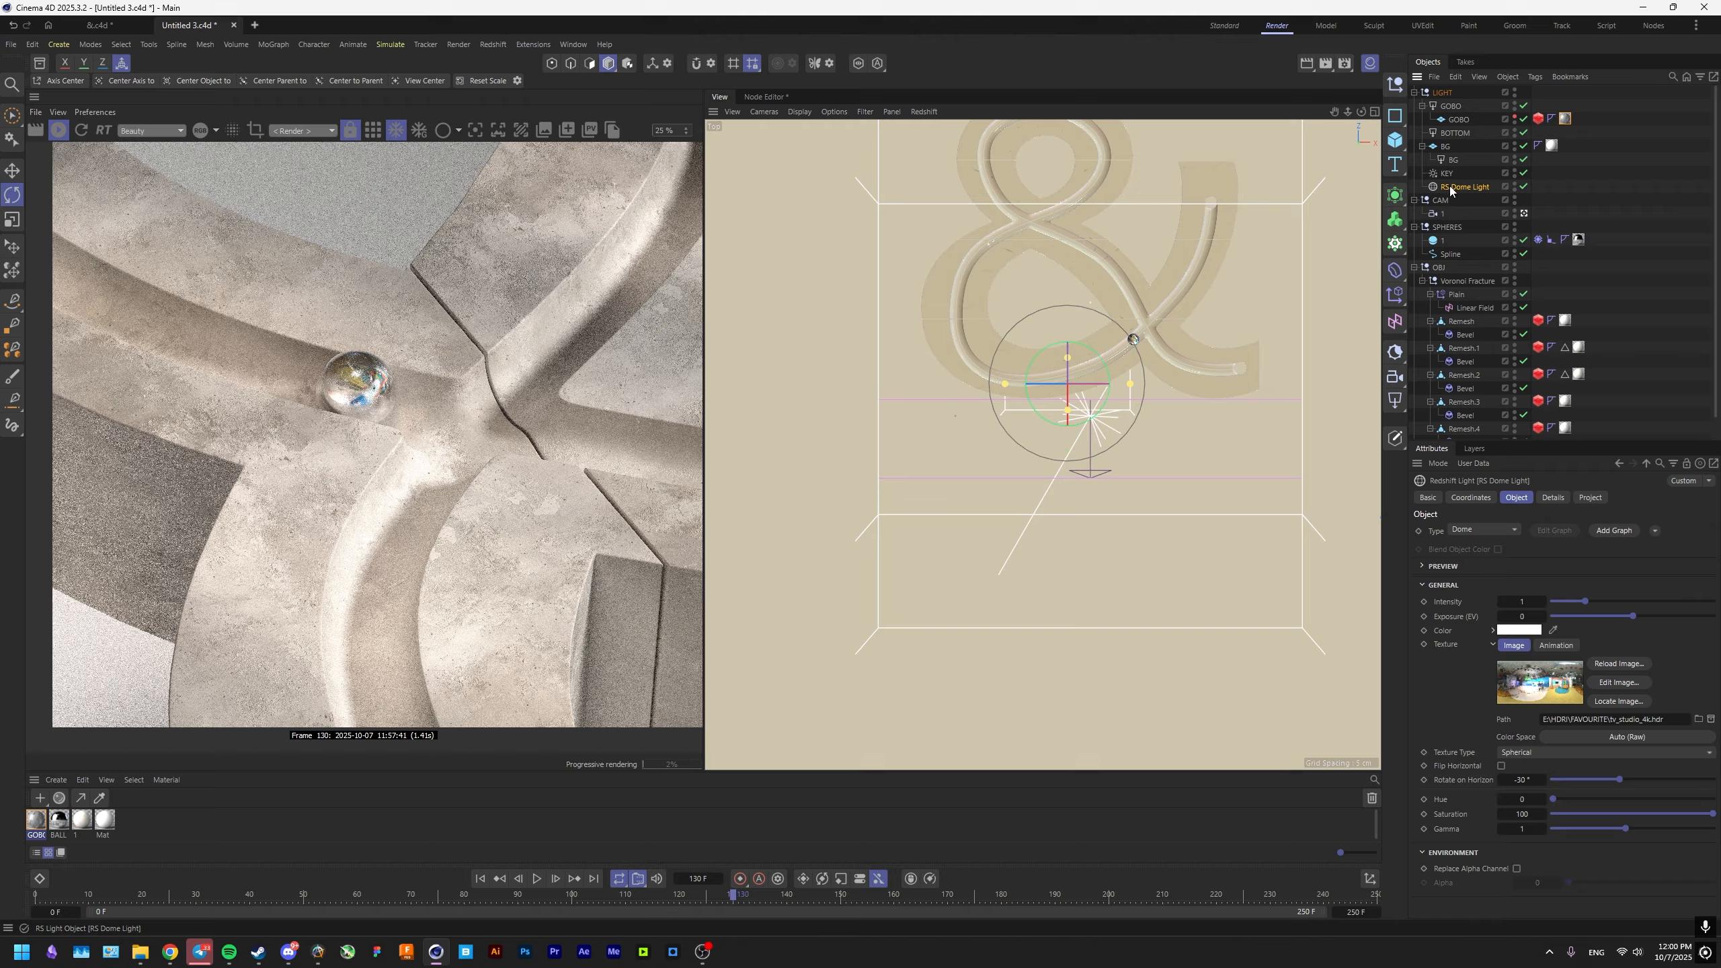
click(1552, 497)
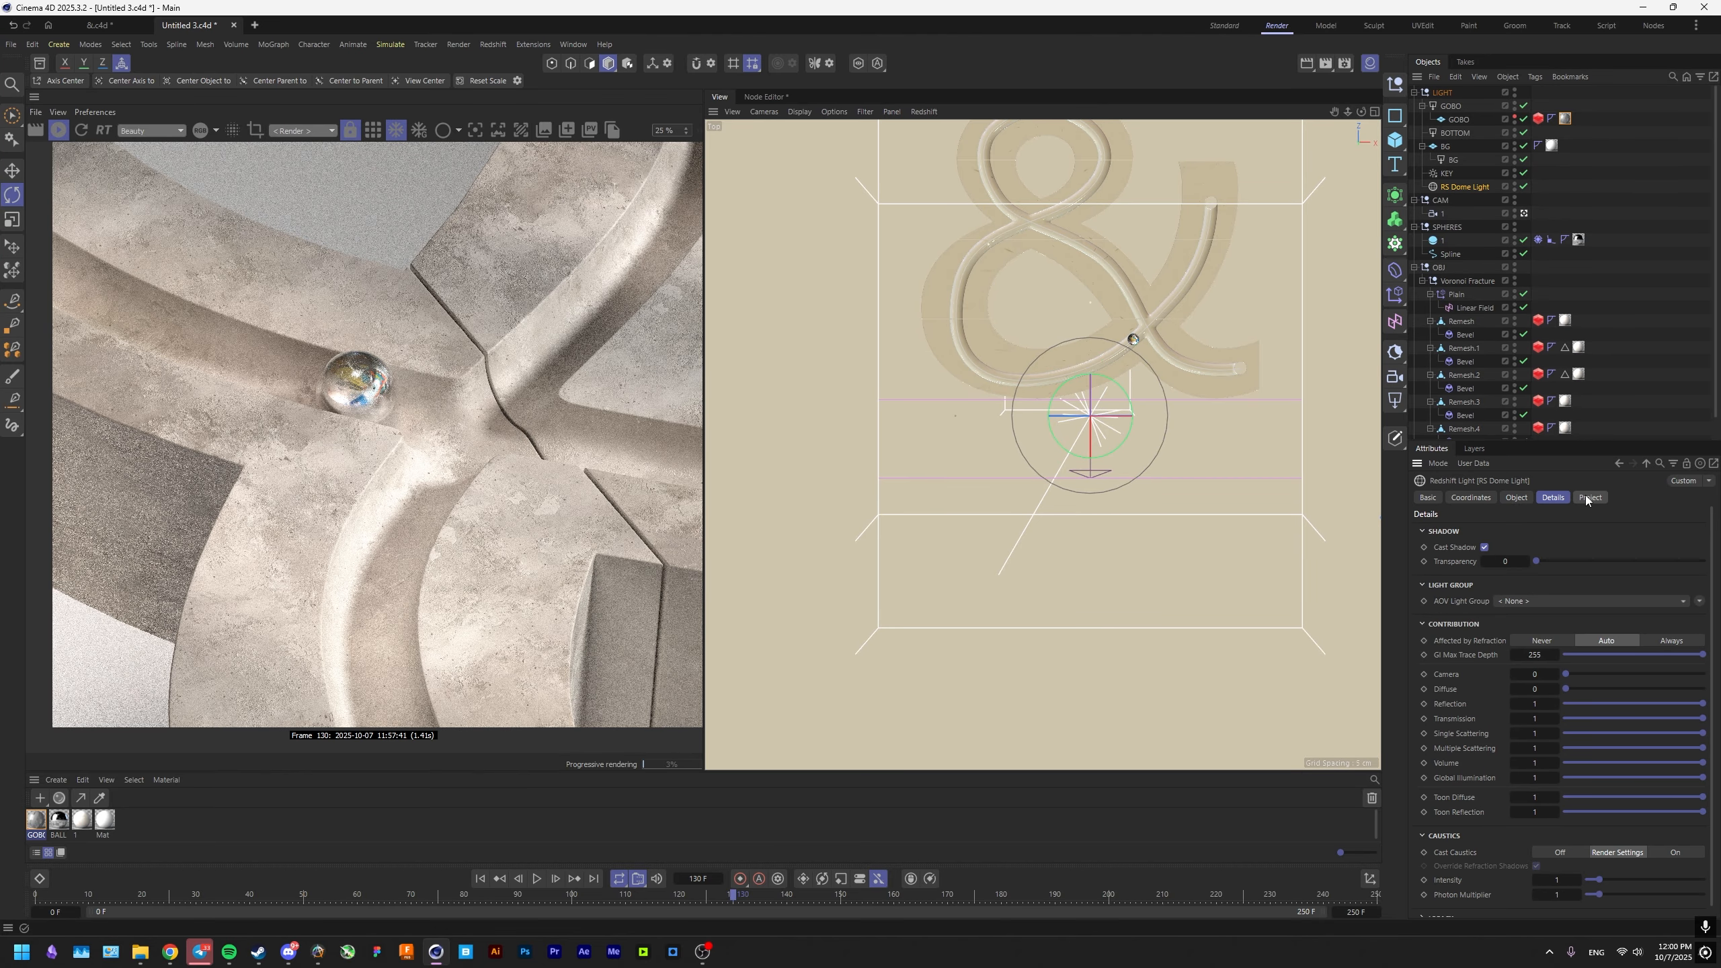
click(1537, 690)
key(Return)
middle_drag(459, 491, 436, 535)
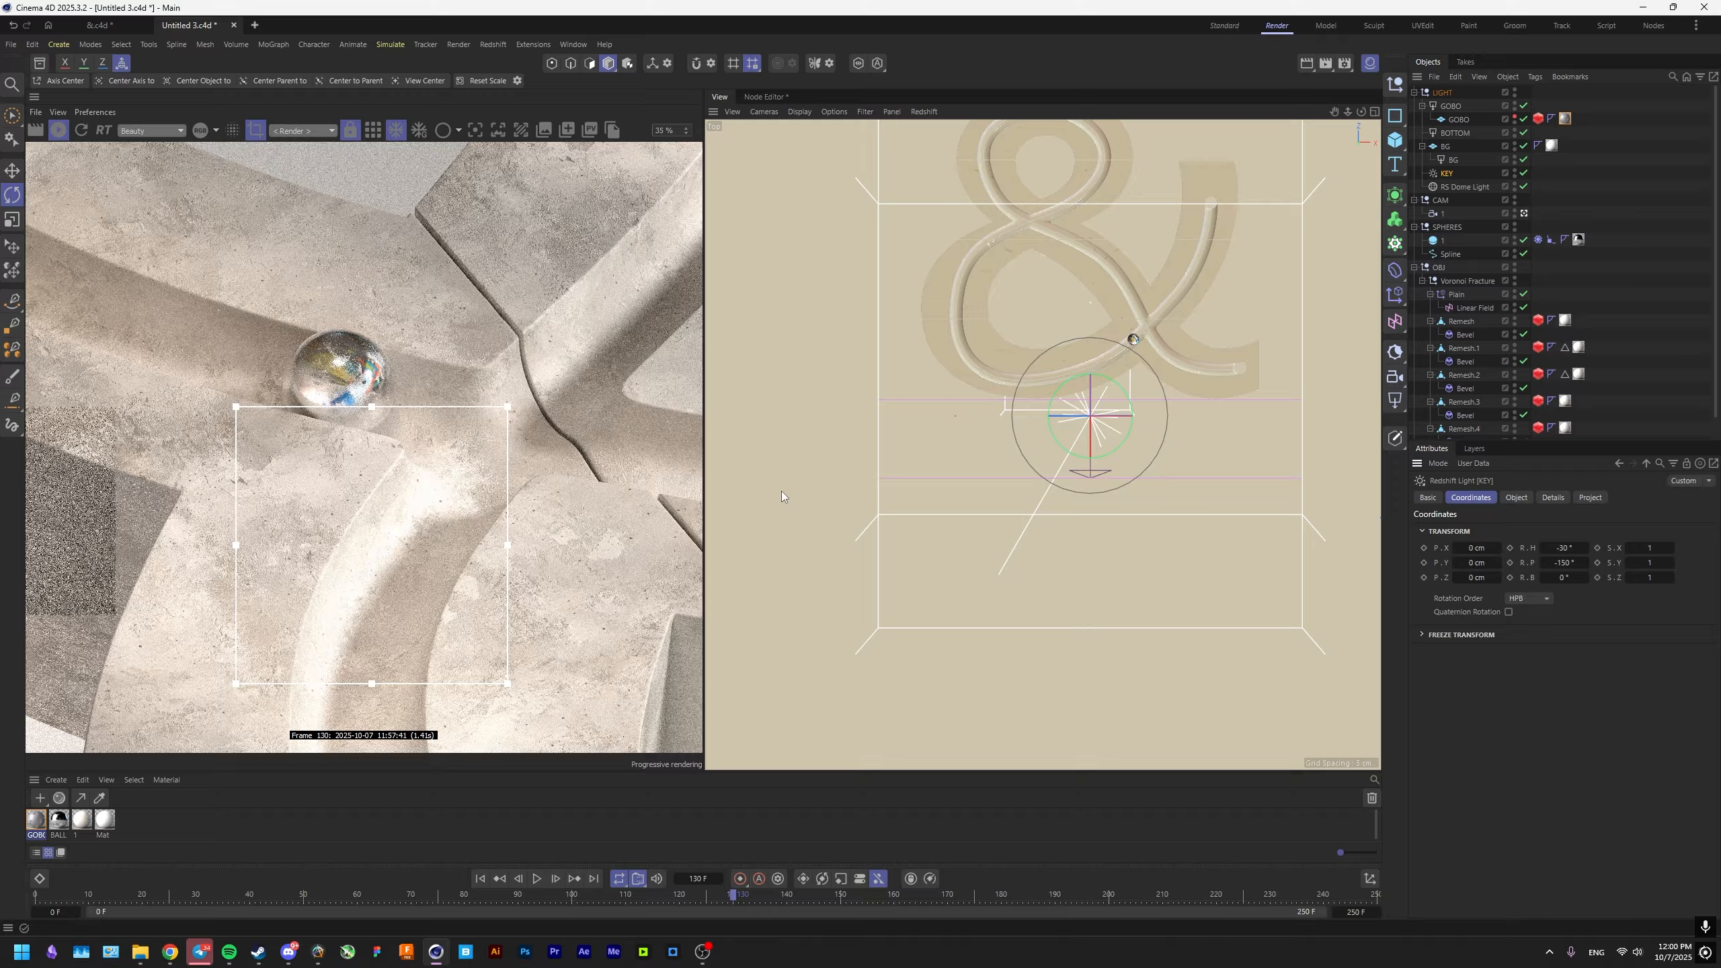
Compare the render region with the KEY light off and on, and set the KEY light's intensity to 2.
click(1523, 173)
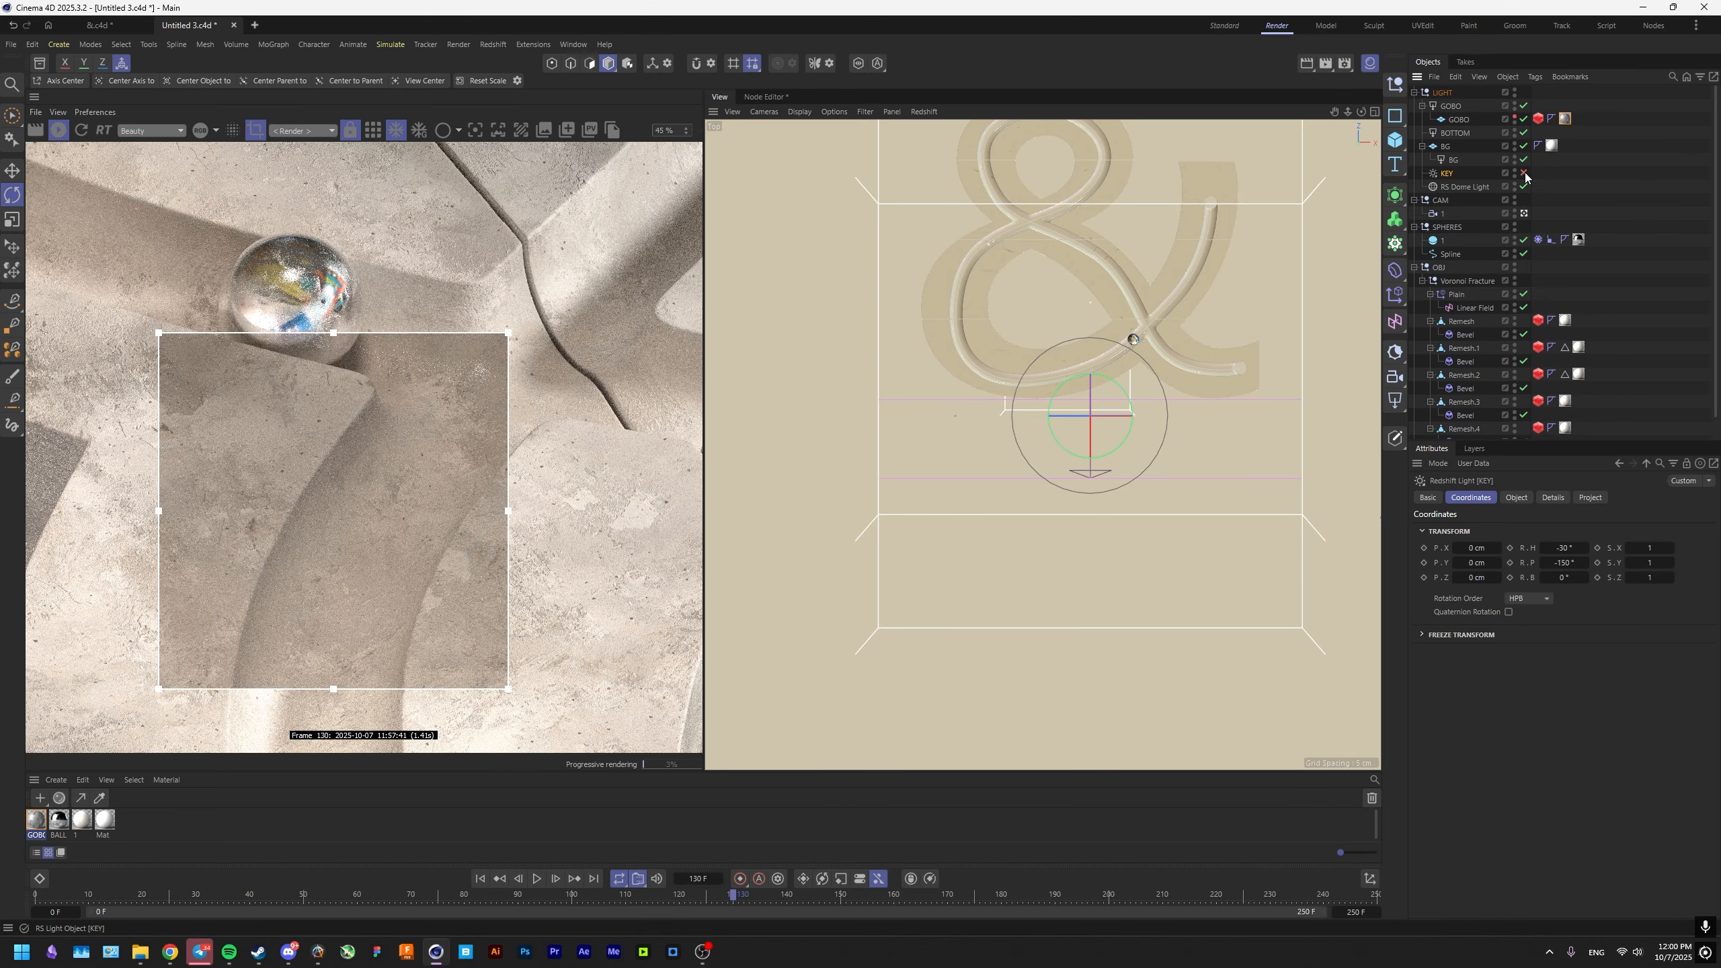
click(1523, 172)
click(1516, 496)
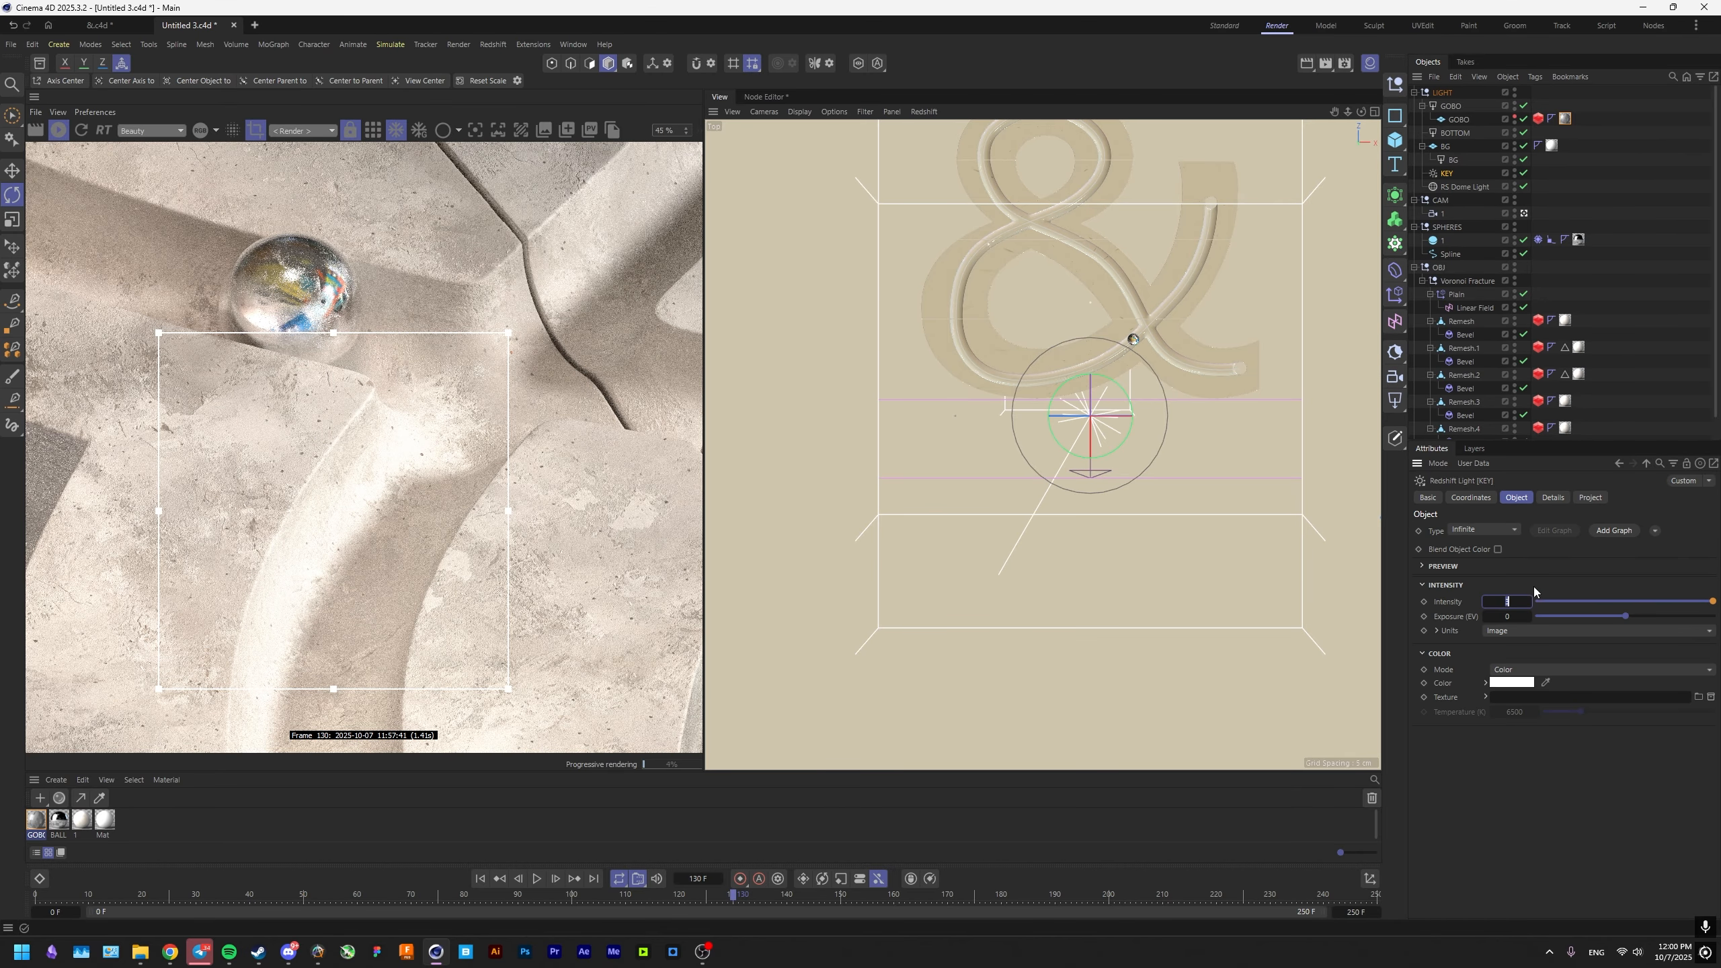
mouse_move(436, 542)
middle_down()
mouse_move(457, 545)
mouse_move(450, 528)
middle_up()
scroll(449, 528, down, 3)
click(255, 132)
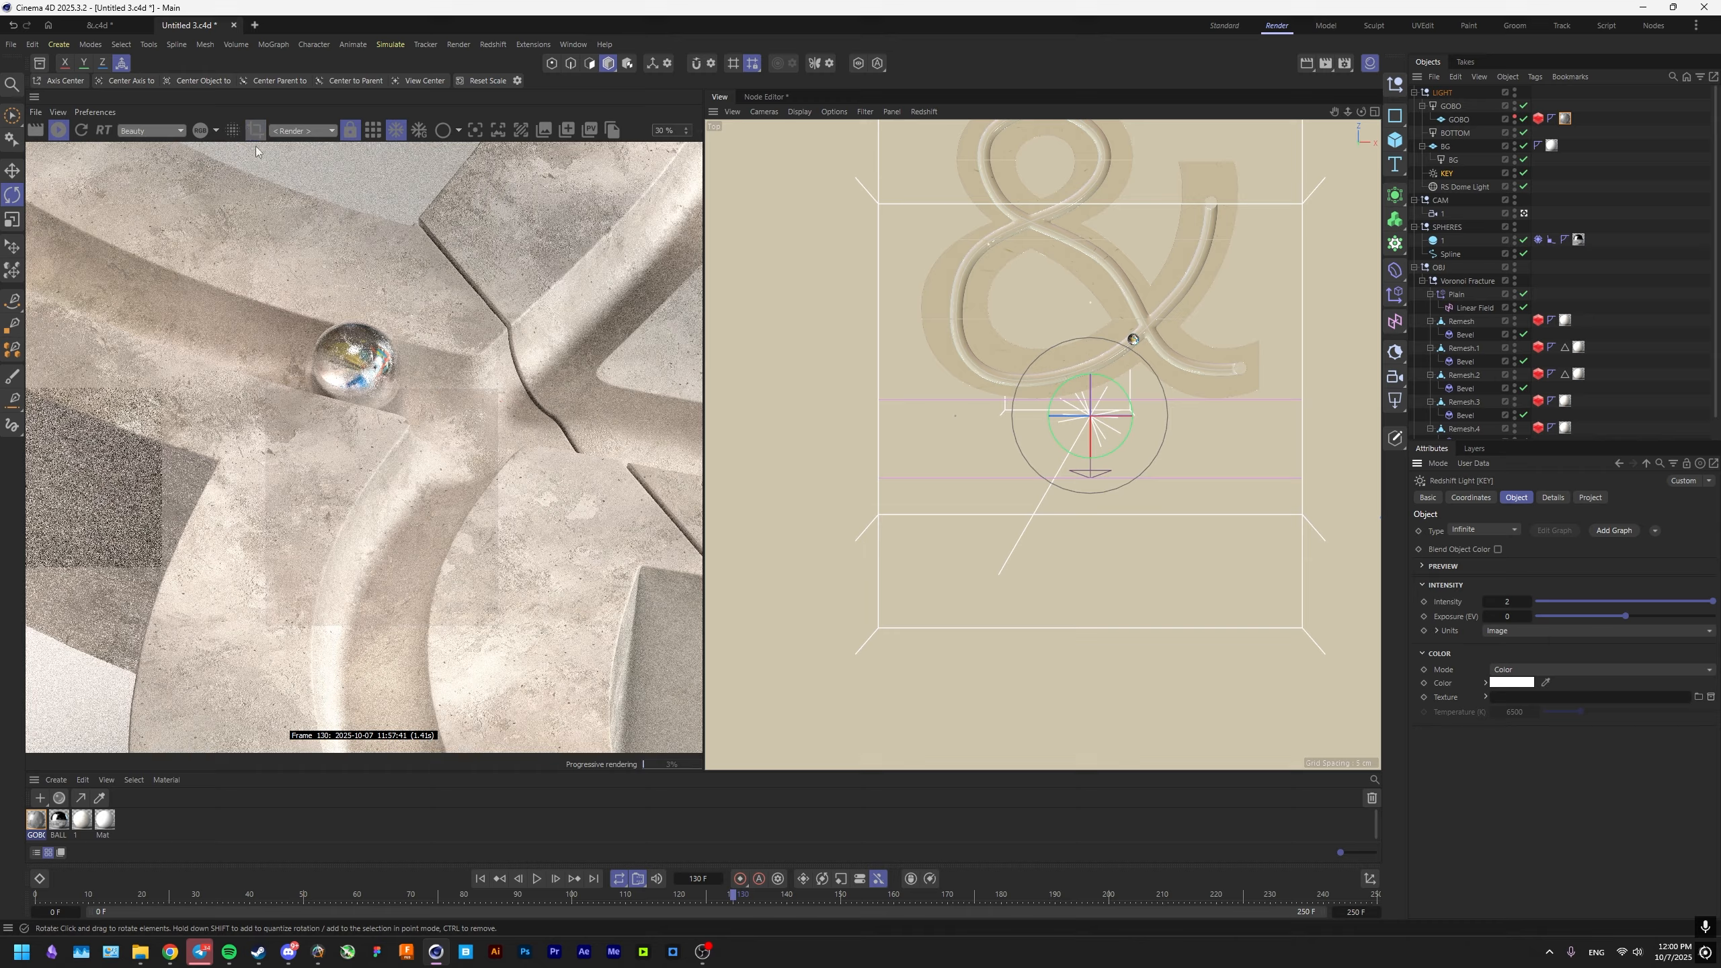
Examine the lighting and gobo shadows on the ball and concrete grooves across the full render.
middle_drag(438, 388, 345, 490)
scroll(388, 468, down, 2)
scroll(398, 430, up, 1)
scroll(399, 423, down, 1)
scroll(340, 453, up, 1)
middle_drag(229, 413, 250, 429)
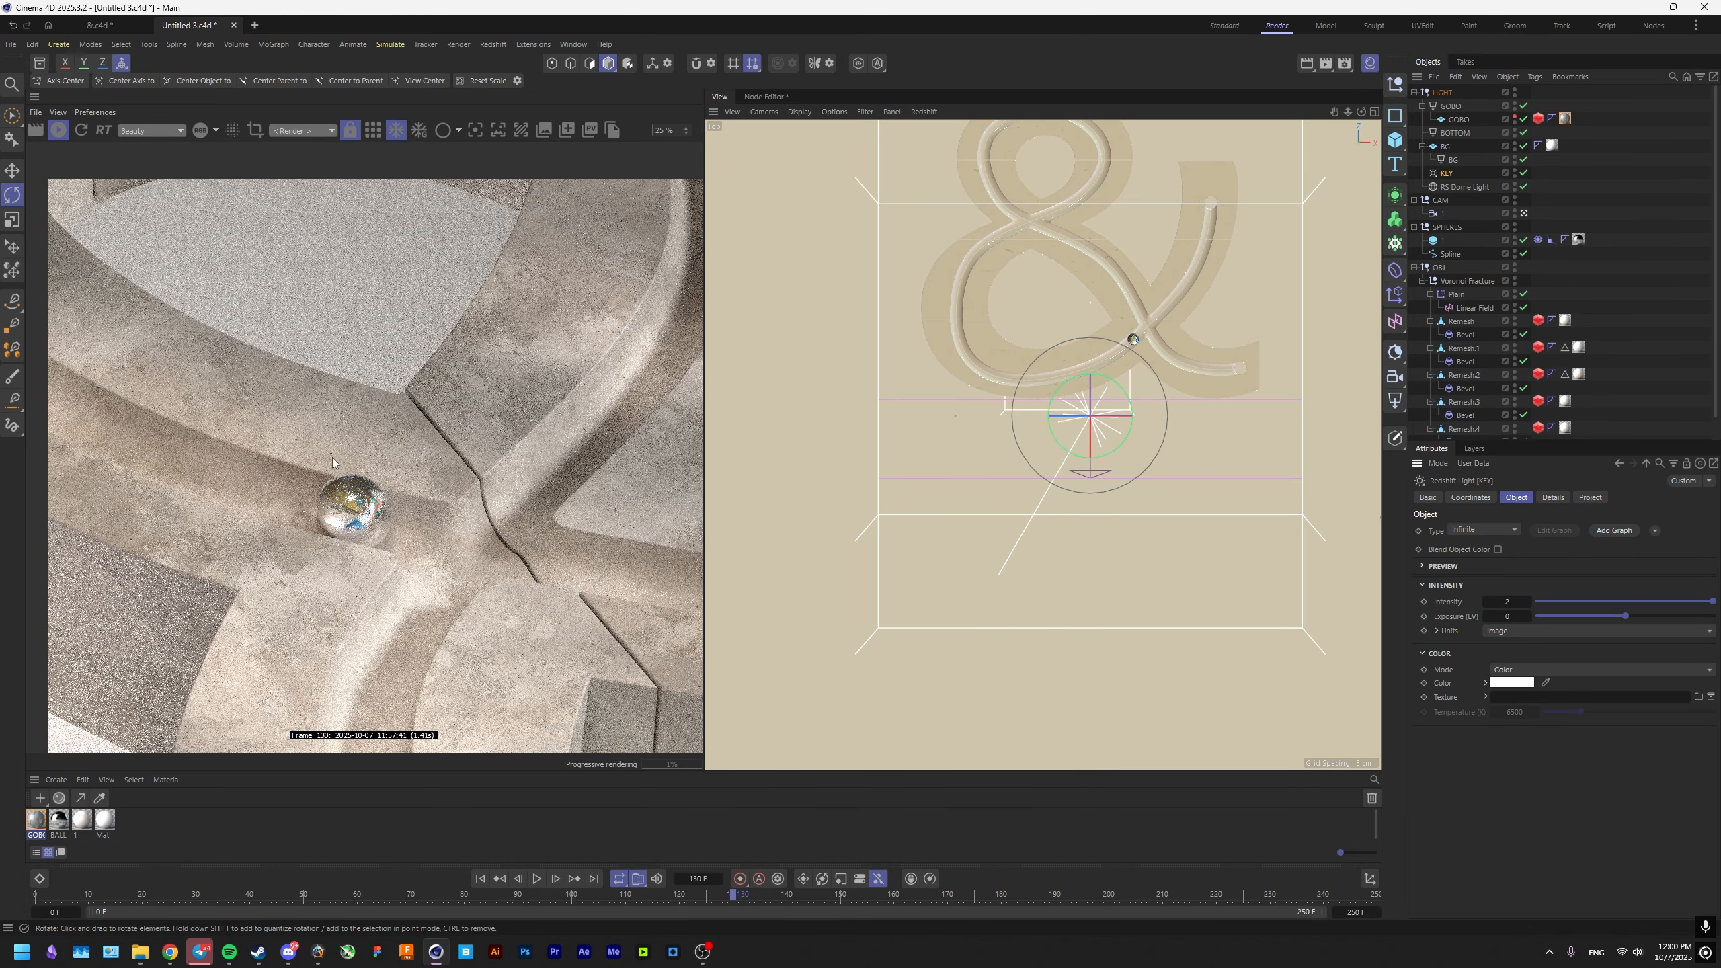
middle_drag(395, 536, 409, 433)
scroll(407, 459, down, 2)
scroll(407, 460, up, 2)
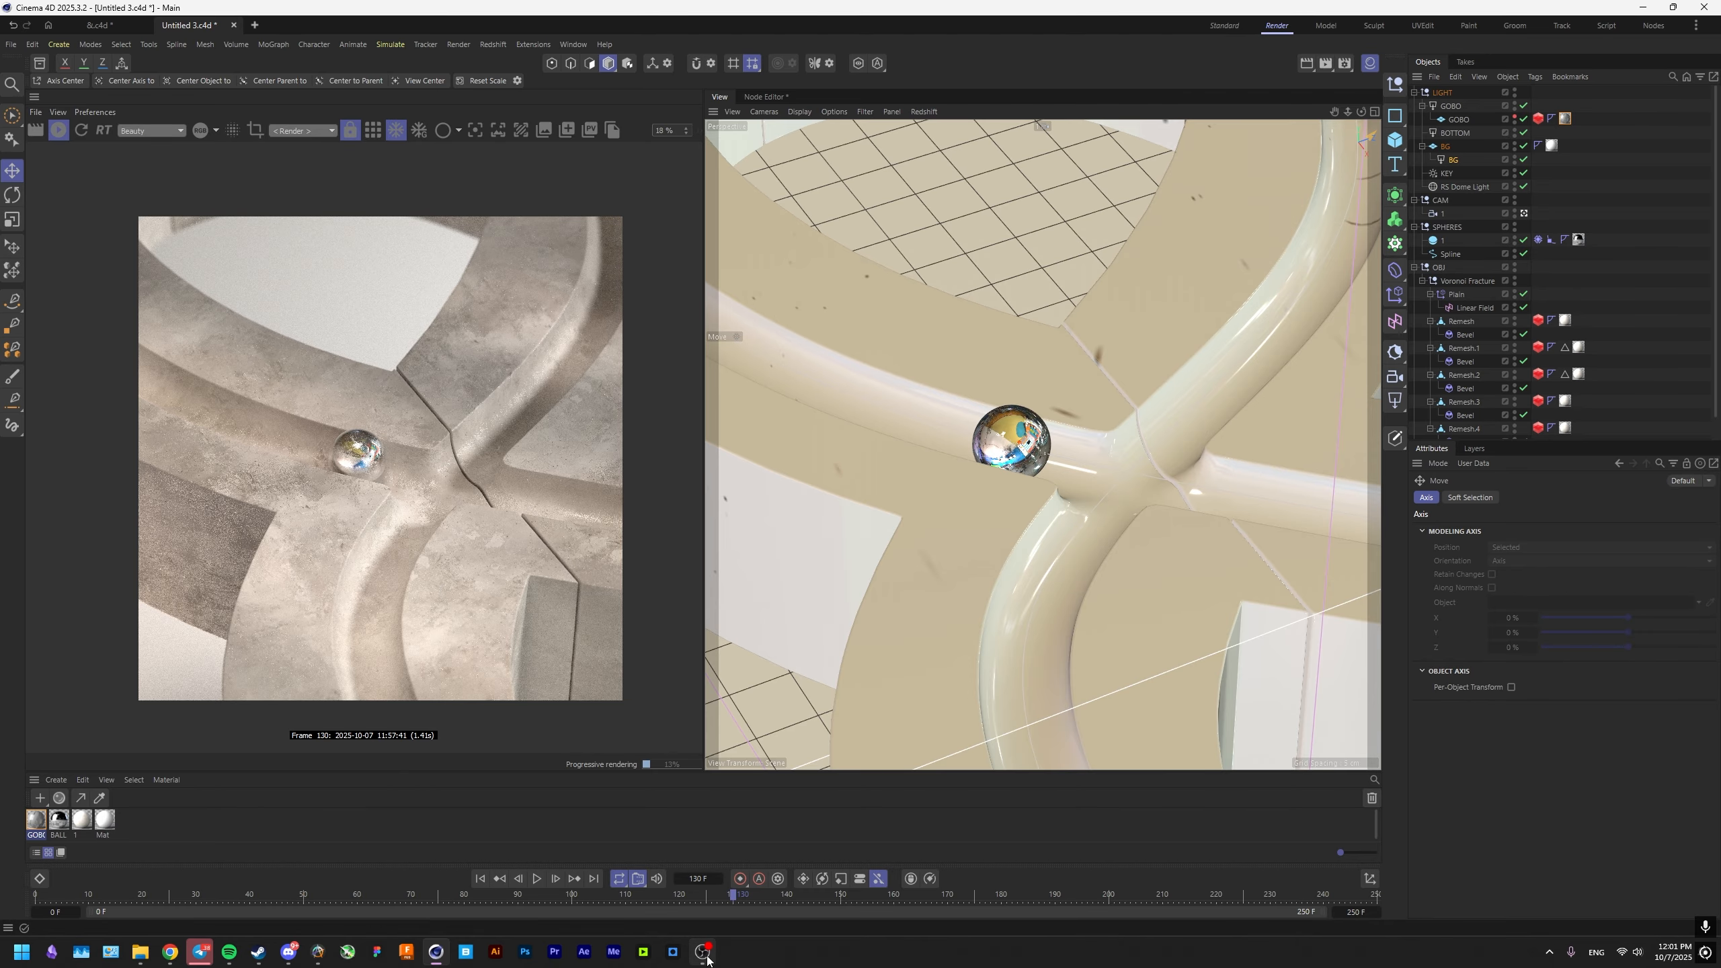
mouse_move(705, 957)
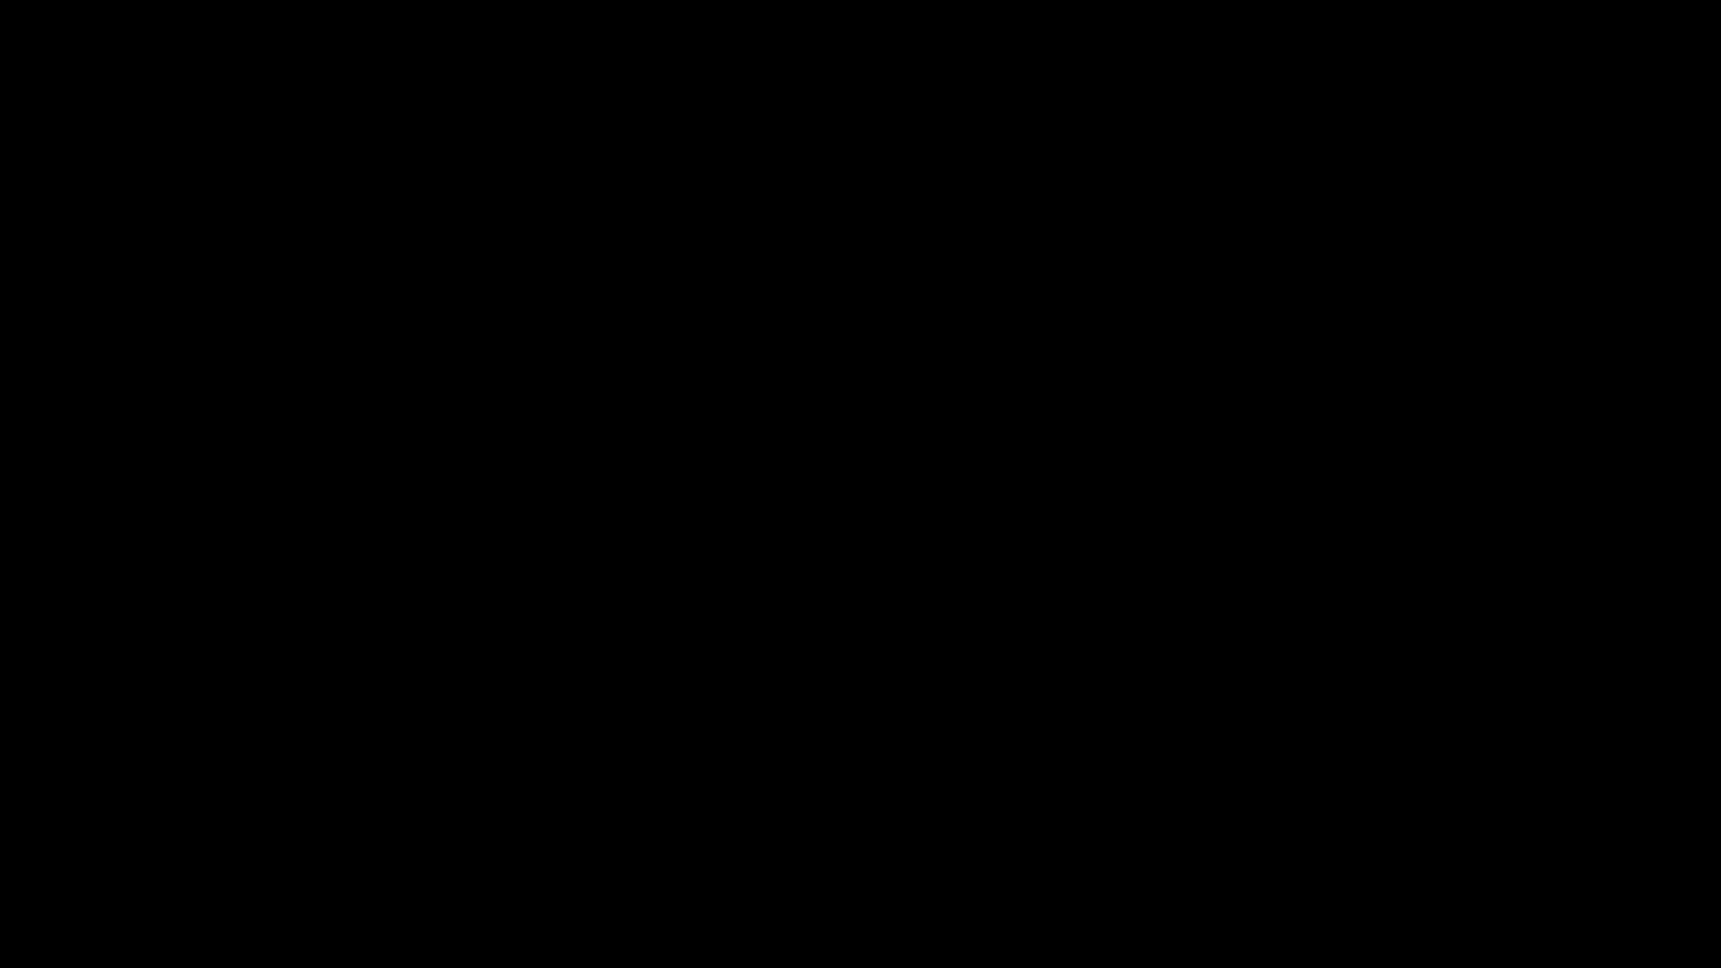